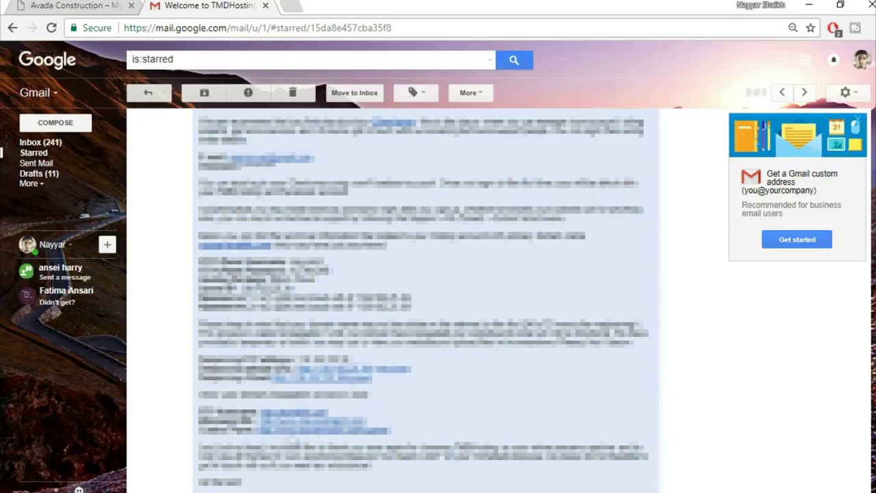
- Open the cPanel login link from the TMDHosting welcome email in a new tab
right_click(318, 438)
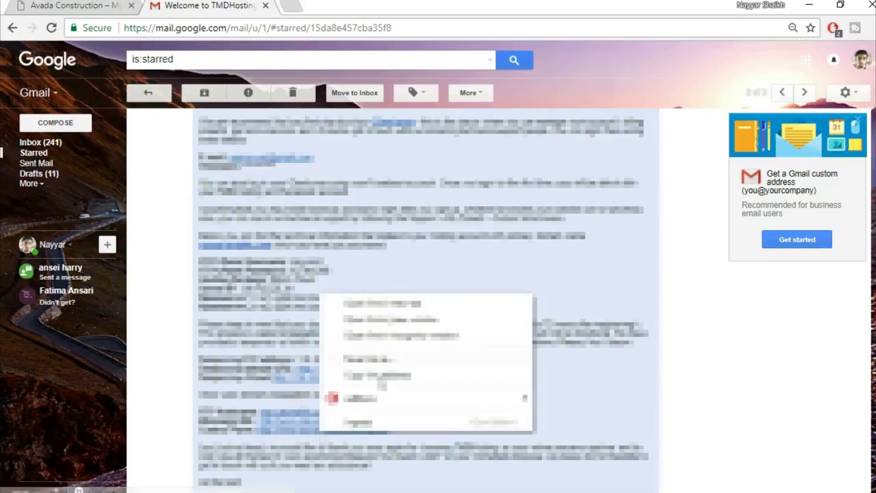
left_click(363, 303)
left_click(319, 4)
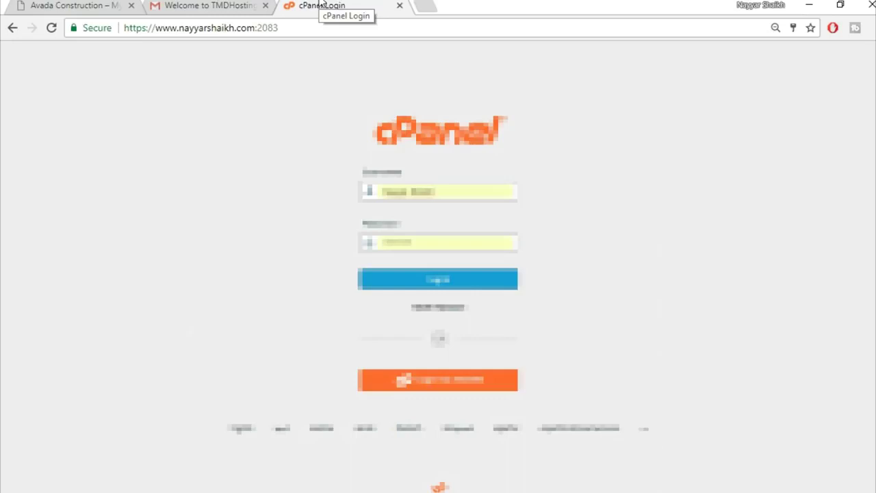
- Look up the login details in the TMDHosting welcome email
left_click(212, 5)
left_click_drag(323, 262, 293, 261)
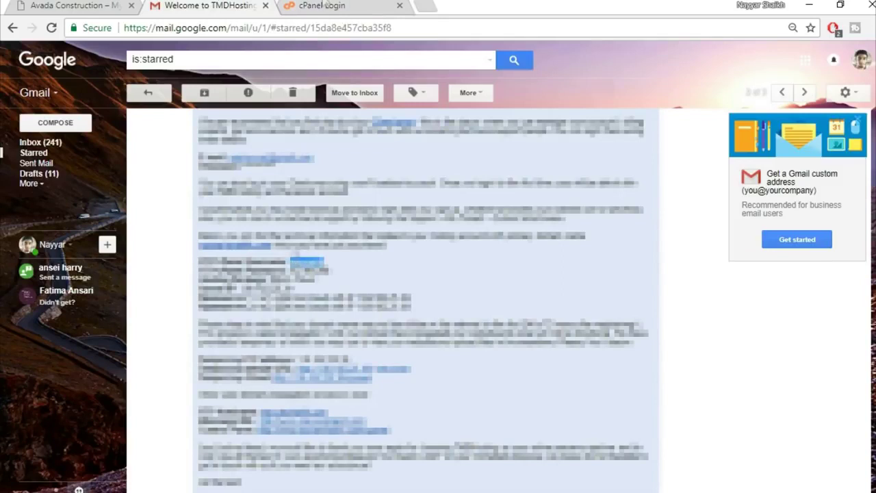
left_click(326, 6)
- Sign in to cPanel with the saved login and open Softaculous's WordPress installer
left_click(455, 197)
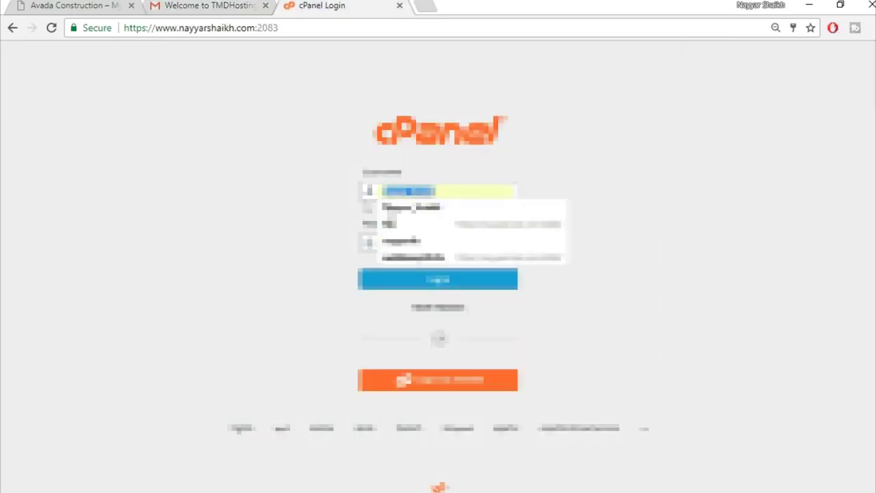
left_click_drag(479, 192, 340, 195)
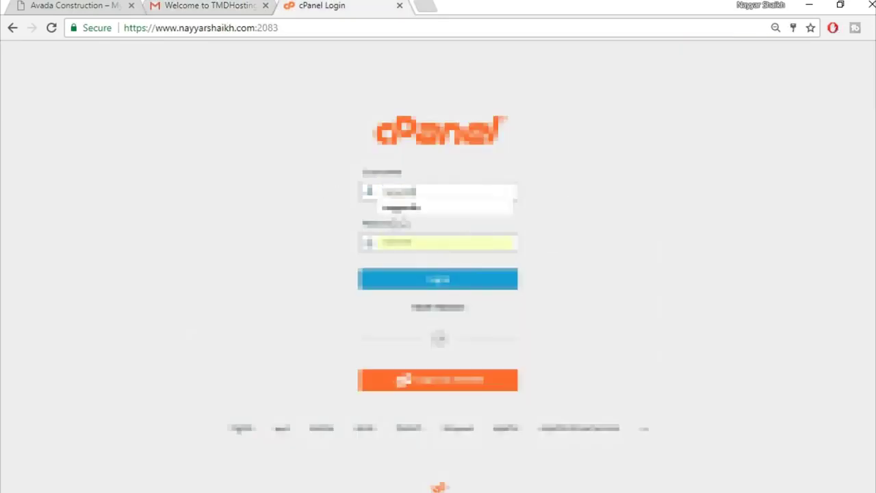
left_click(411, 205)
left_click(438, 279)
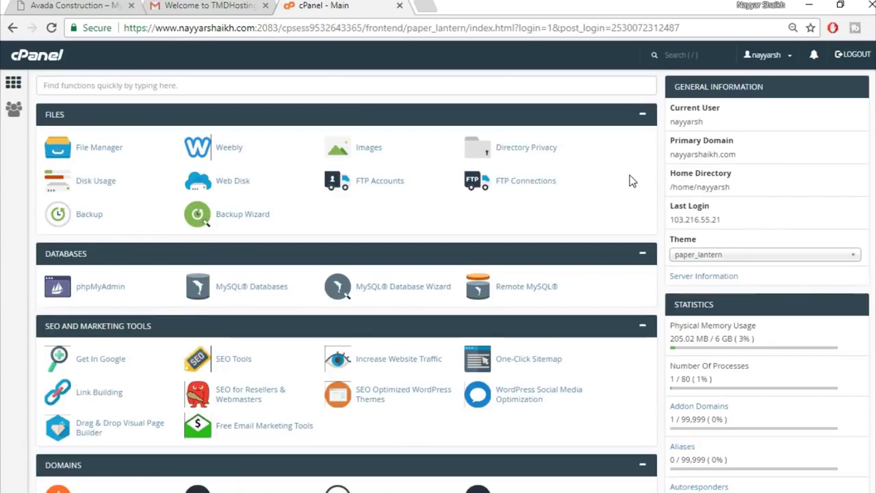
scroll(437, 281, "down", 15)
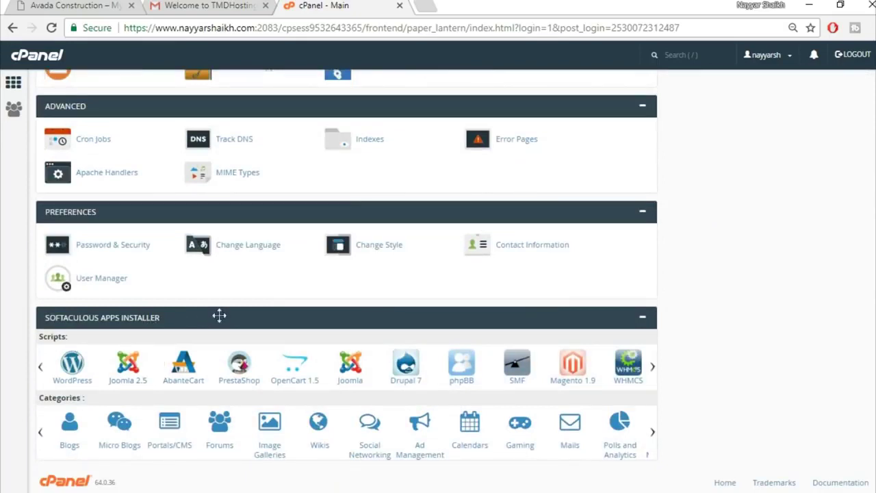
left_click(79, 382)
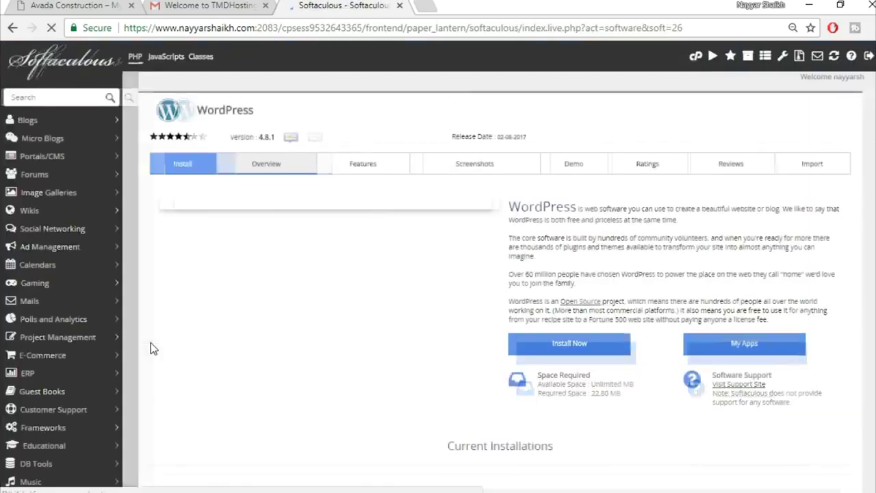
- Start a new WordPress install on the avada2 subdomain with the 'wp' directory cleared
left_click(585, 347)
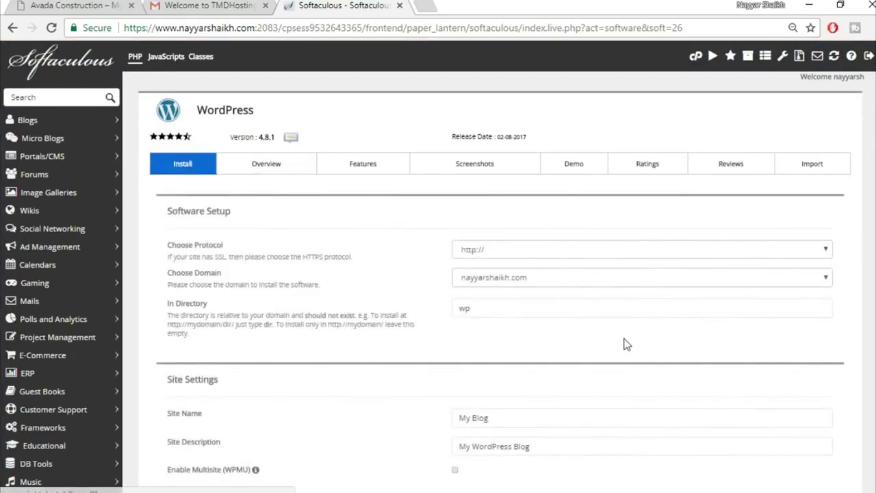
left_click(546, 286)
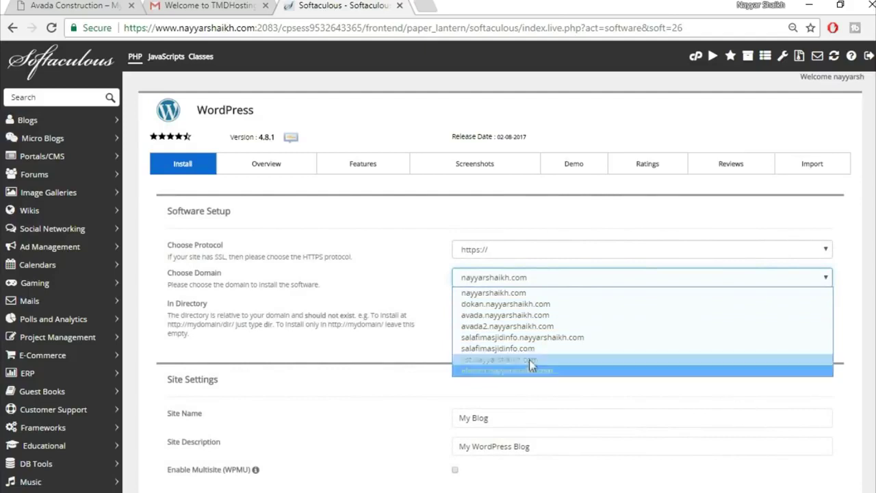
left_click(532, 326)
left_click(497, 307)
double_click(474, 309)
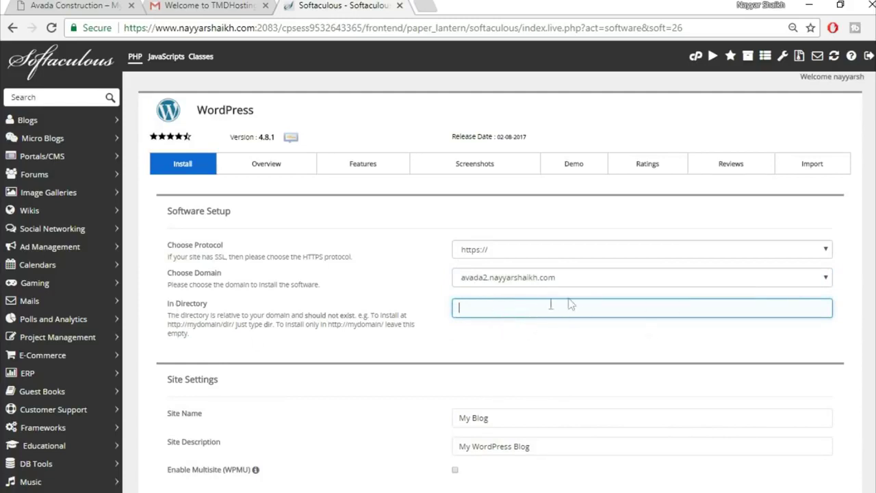
scroll(600, 342, "down", 1)
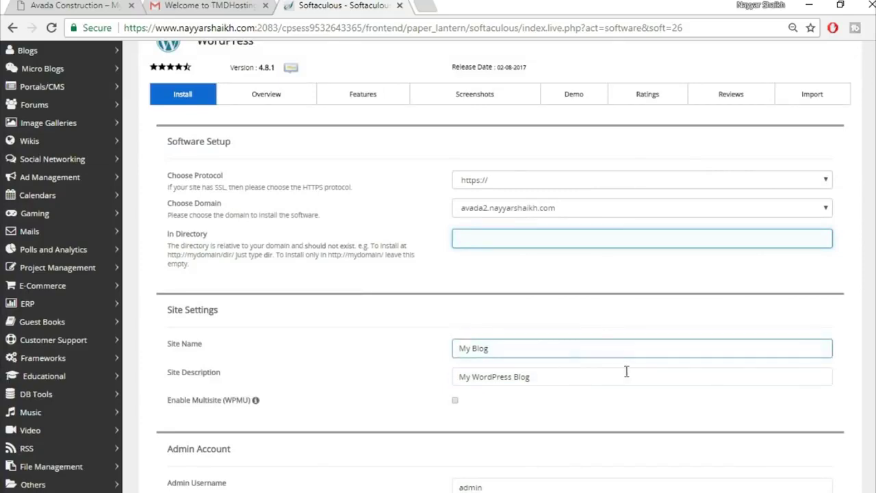
scroll(626, 371, "down", 3)
- Fill in the admin username, password and email from saved suggestions
left_click(505, 274)
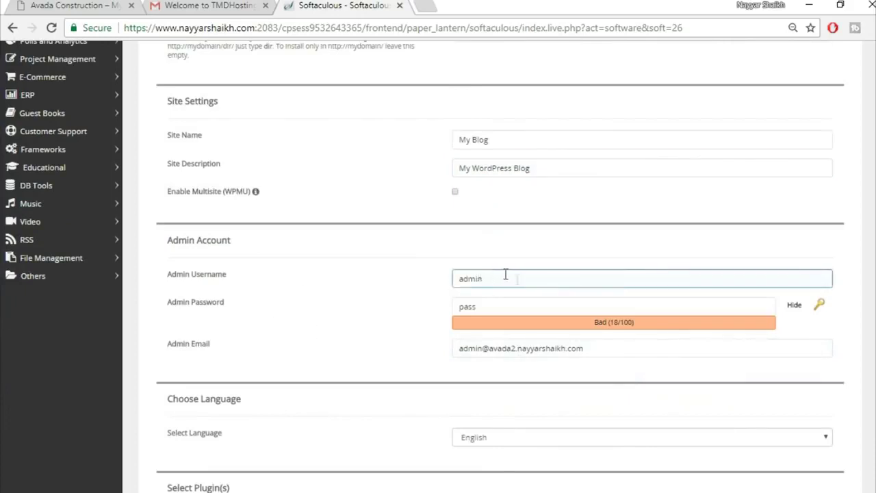
left_click_drag(517, 278, 427, 287)
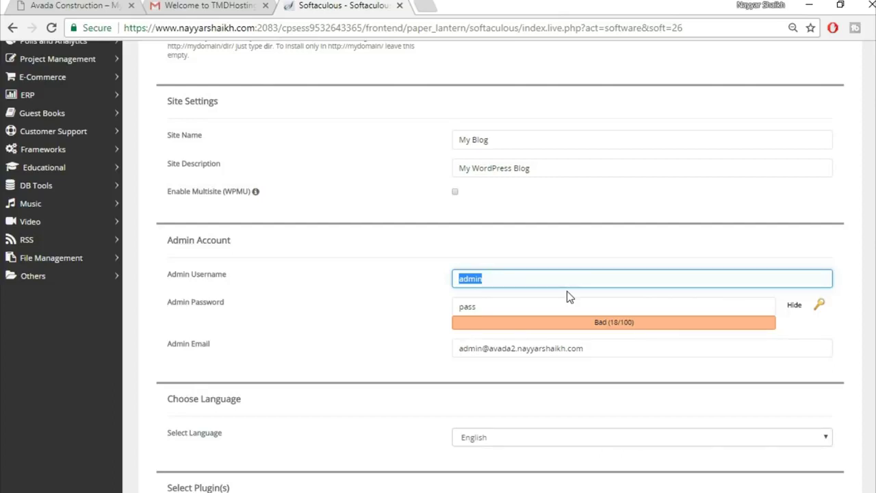
type("Na")
key("Down")
key("Return")
key("Tab")
key("Tab")
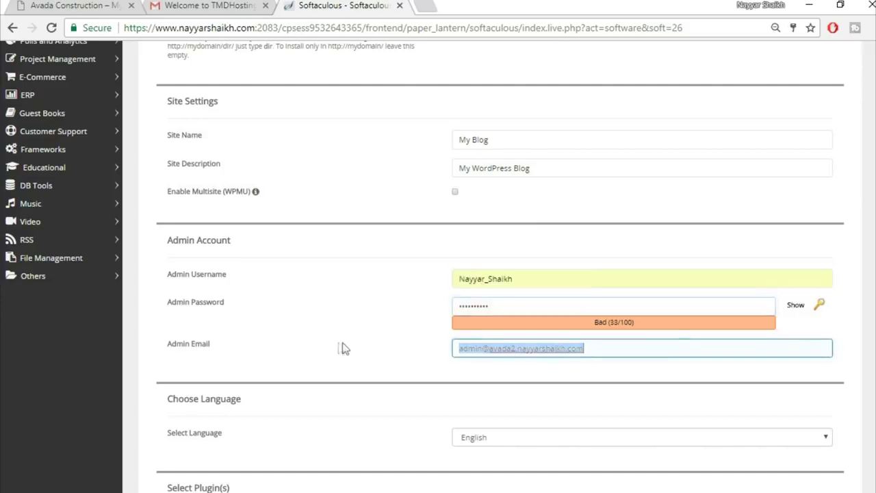
type("re")
left_click(564, 365)
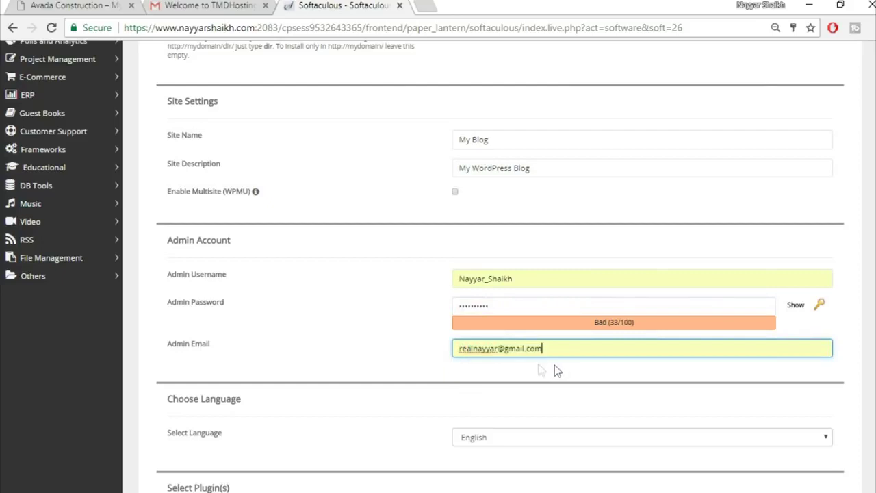
- Adjust the remaining install options and submit the WordPress installation
left_click(424, 355)
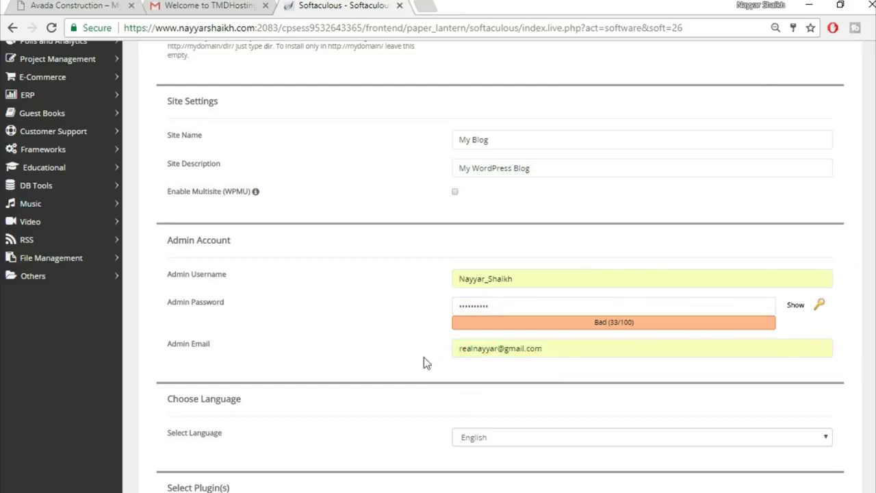
left_click(505, 350)
left_click(552, 349)
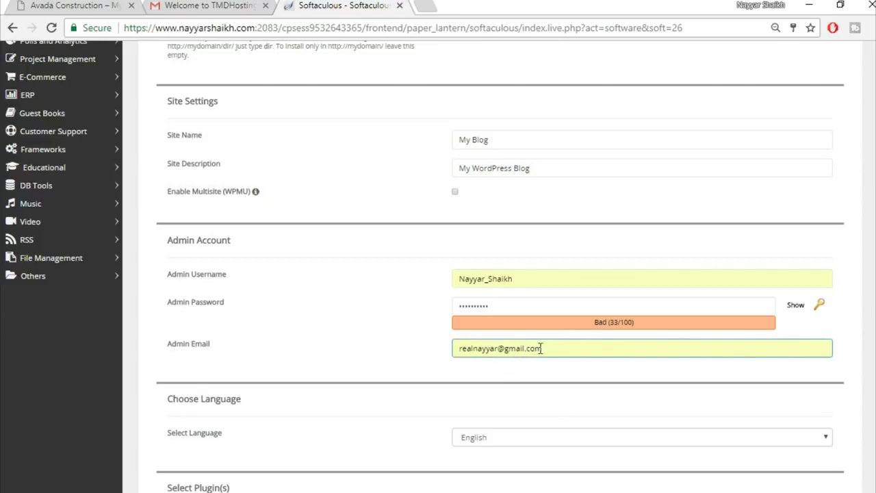
left_click(436, 370)
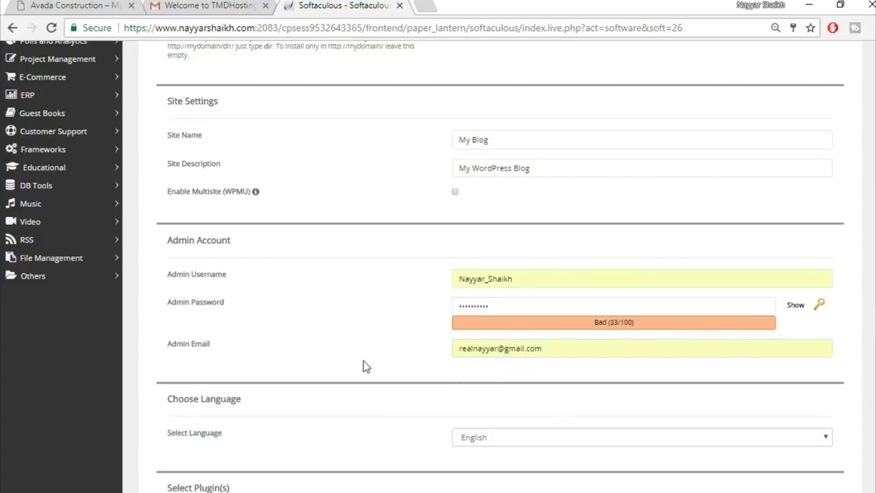
scroll(364, 366, "down", 7)
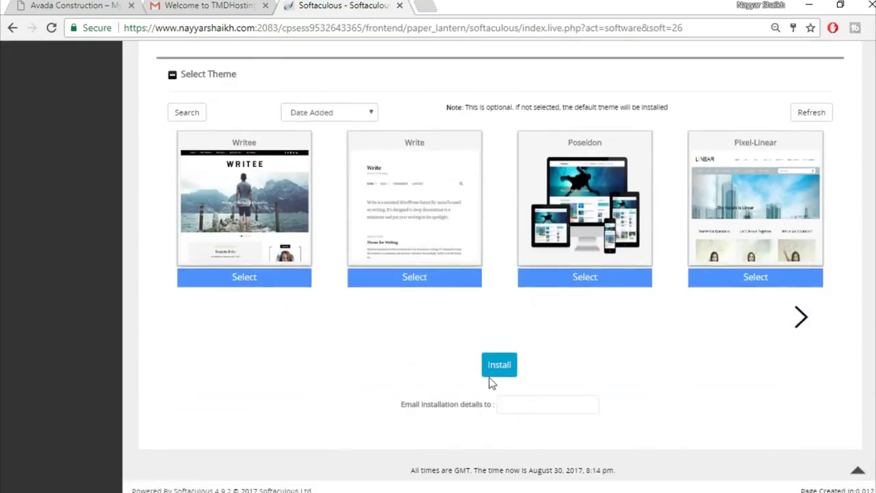
left_click(503, 368)
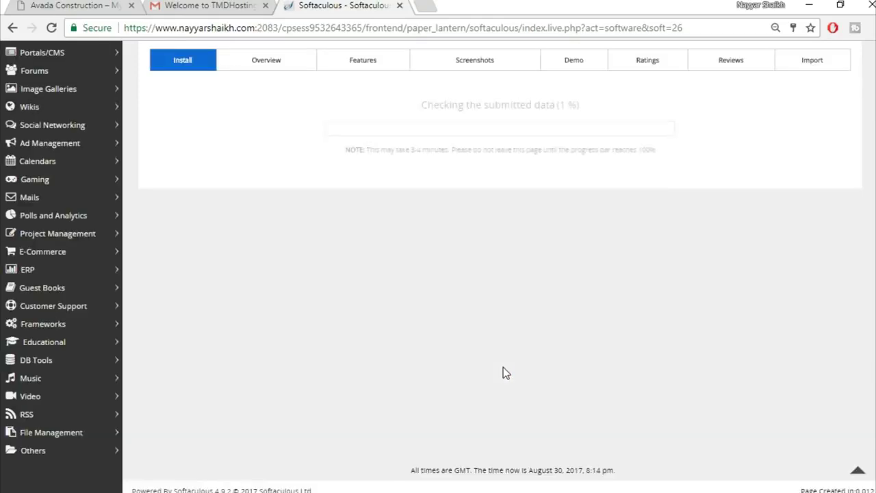
- Open the avada2 wp-admin Administrative URL in a new tab and switch to it
scroll(524, 363, "up", 3)
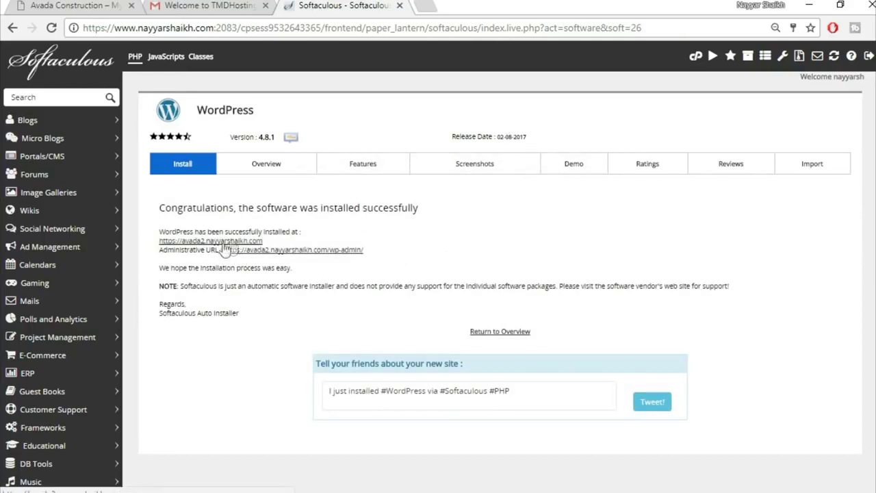
right_click(316, 253)
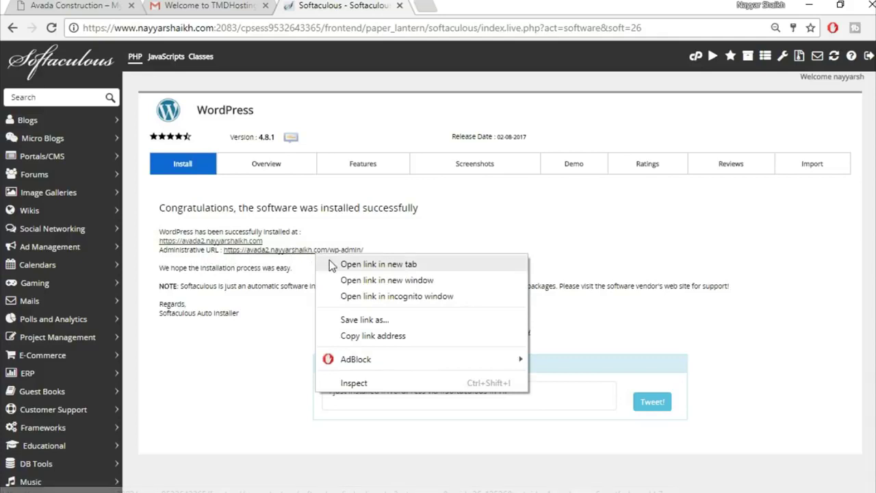
left_click(367, 267)
key("ctrl+Tab")
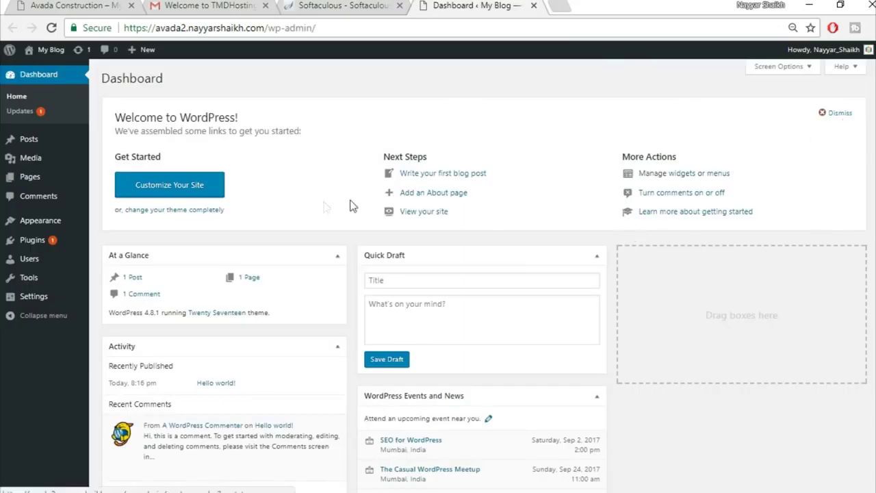
- Deactivate and delete the Akismet Anti-Spam and Hello Dolly plugins, then go to Themes
mouse_move(42, 243)
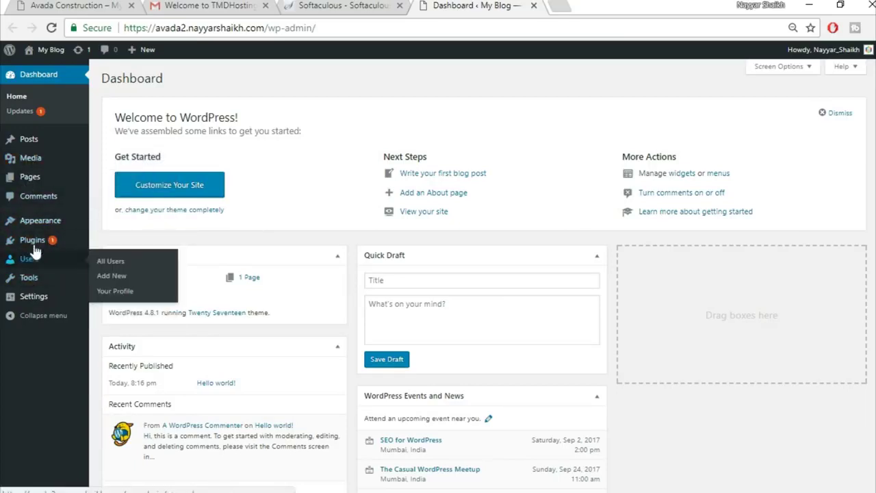
left_click(30, 240)
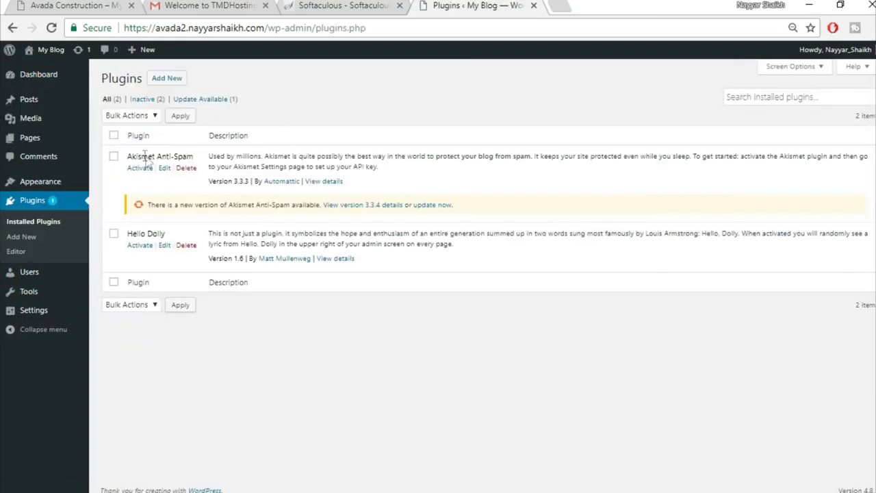
left_click(113, 136)
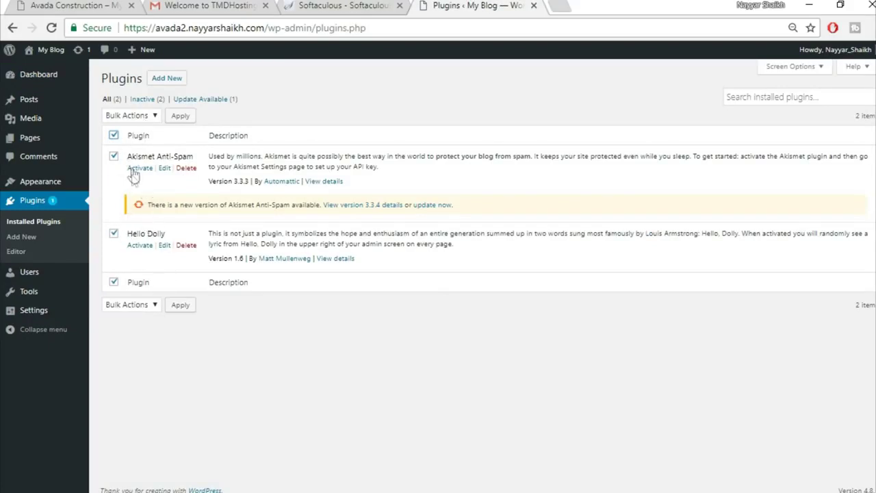
left_click(129, 116)
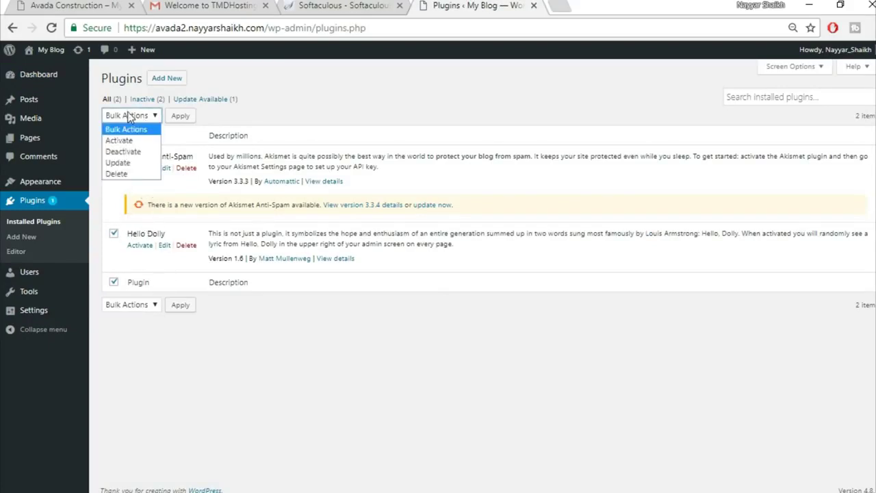
left_click(139, 152)
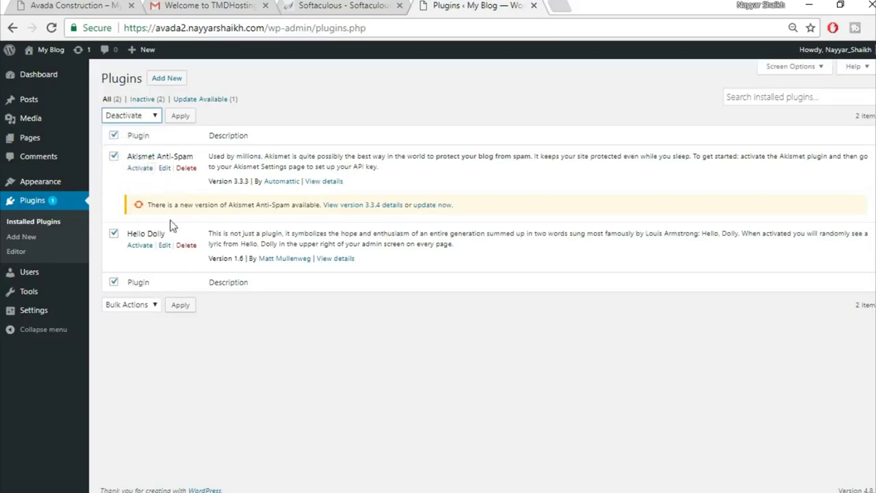
left_click(128, 117)
left_click(117, 174)
left_click(180, 116)
left_click(489, 109)
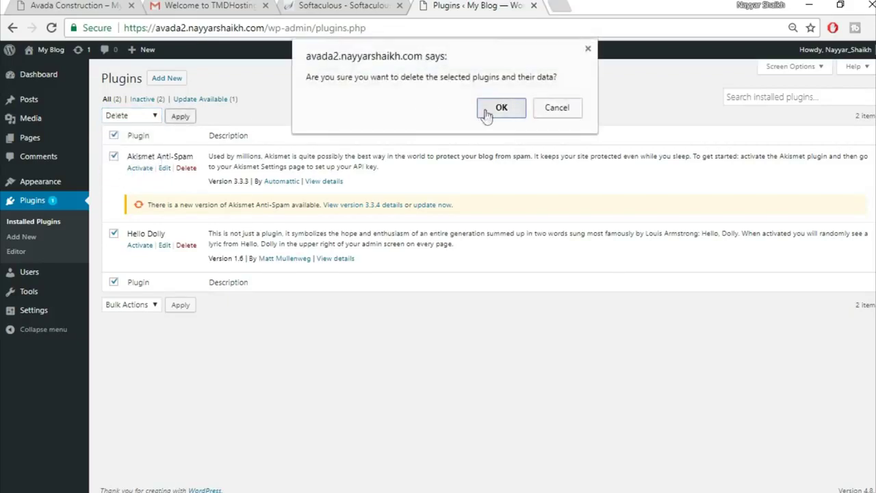
left_click(36, 182)
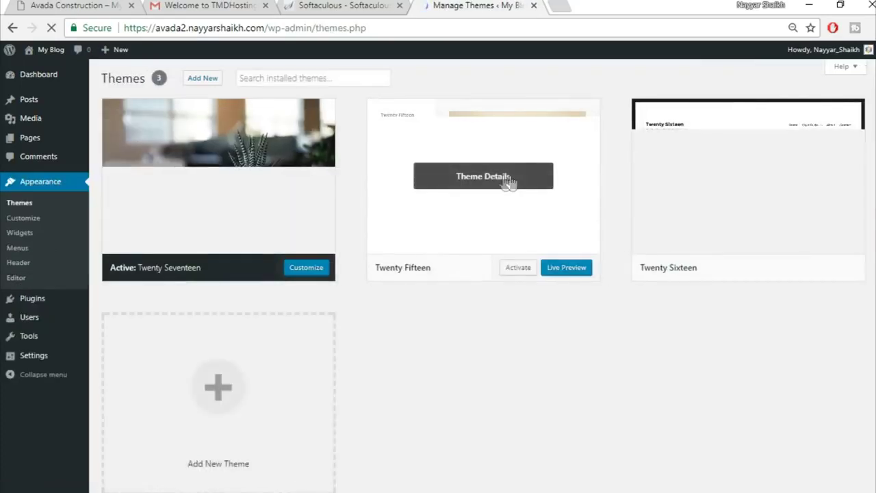
- Delete the Twenty Fifteen and Twenty Sixteen themes, leaving only Twenty Seventeen
left_click(510, 178)
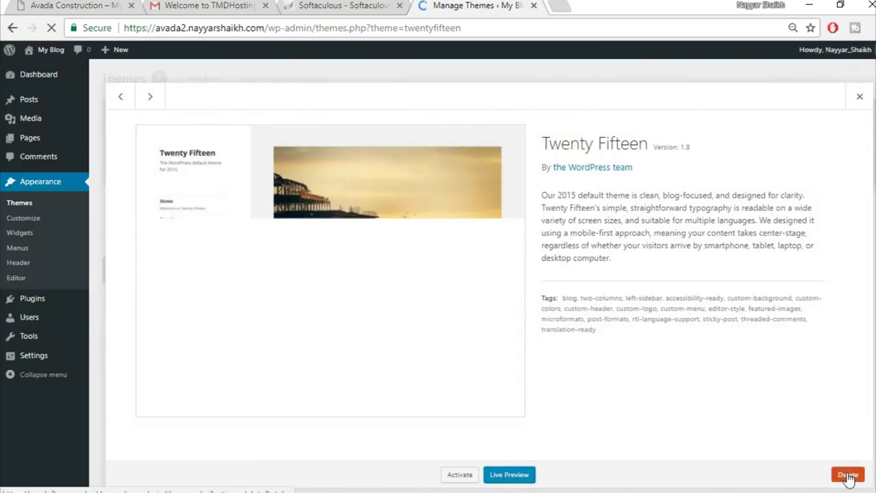
left_click(846, 474)
left_click(509, 137)
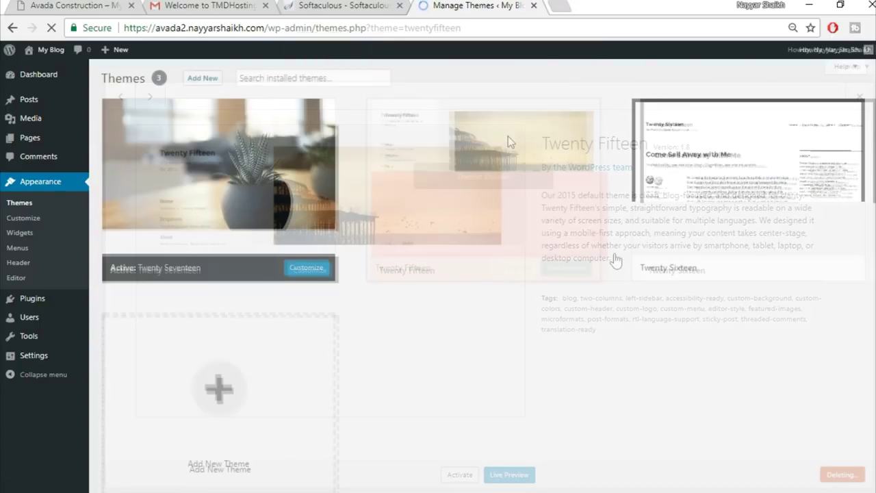
left_click(513, 215)
left_click(838, 478)
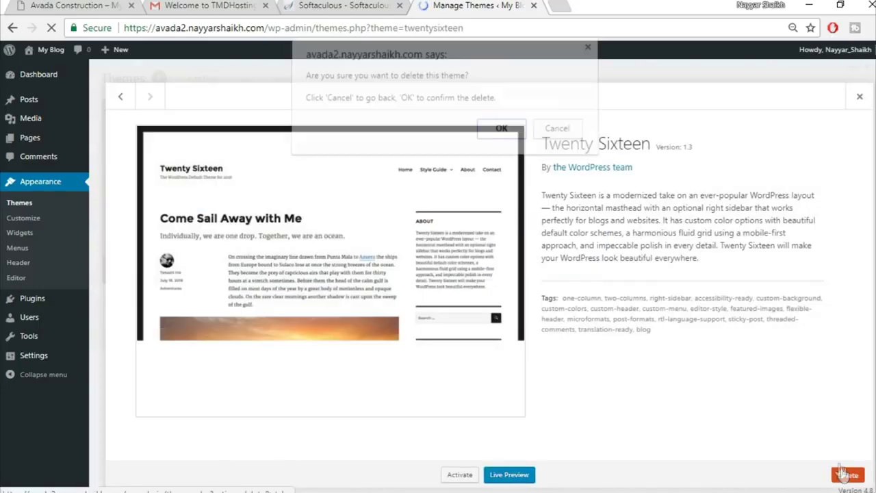
left_click(506, 133)
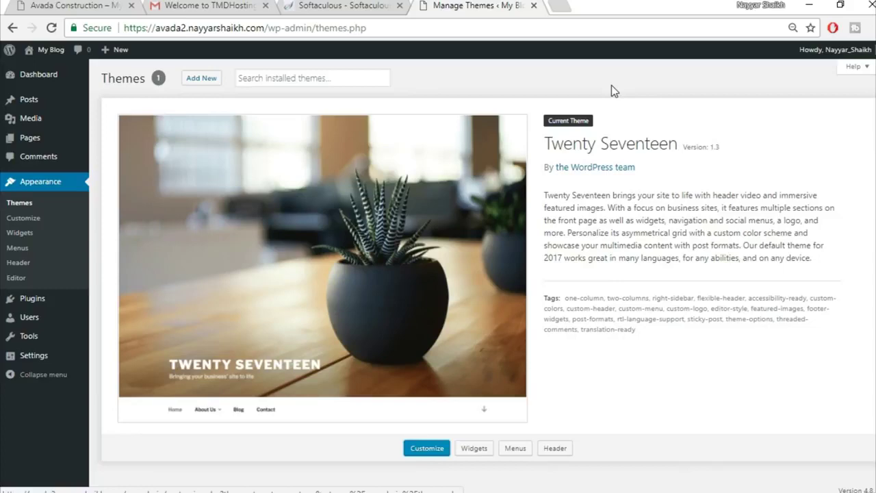
left_click(567, 6)
type("bloggdude.com")
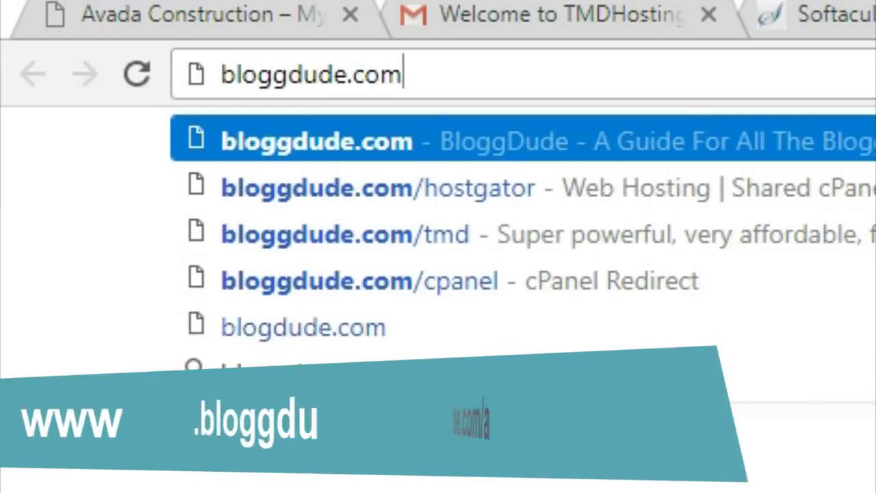
type("/avada")
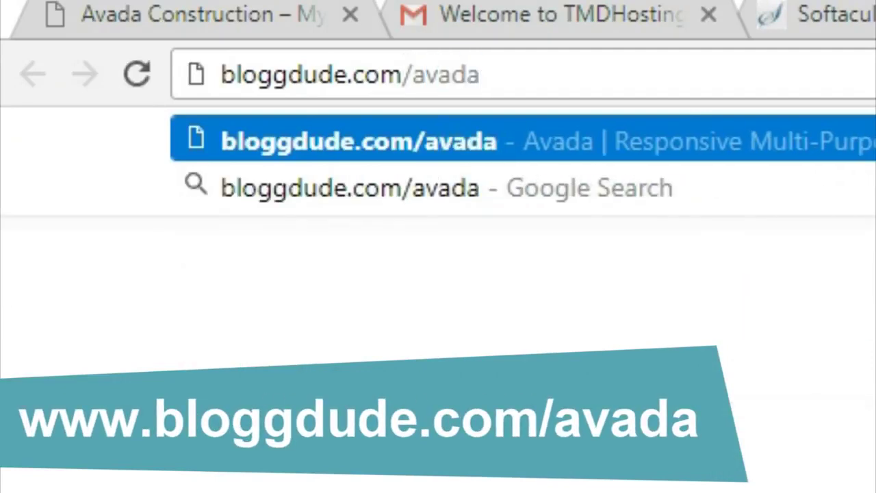
key("Return")
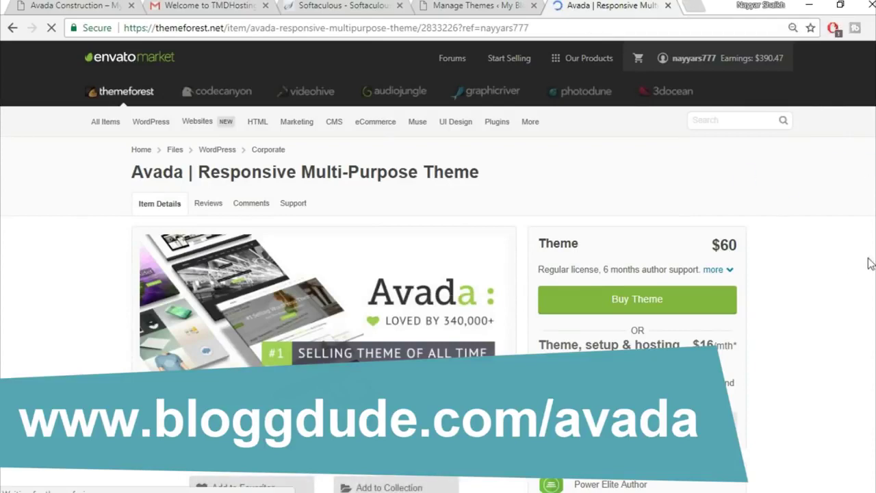
scroll(852, 279, "down", 1)
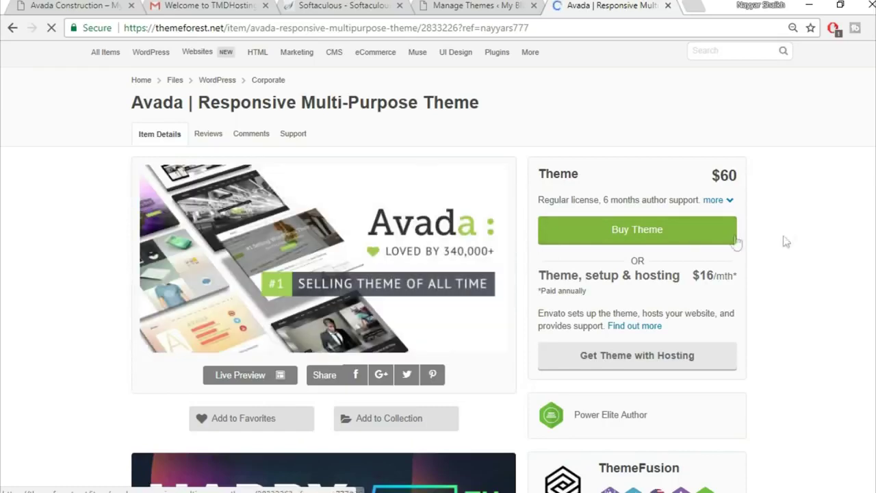
scroll(860, 234, "down", 4)
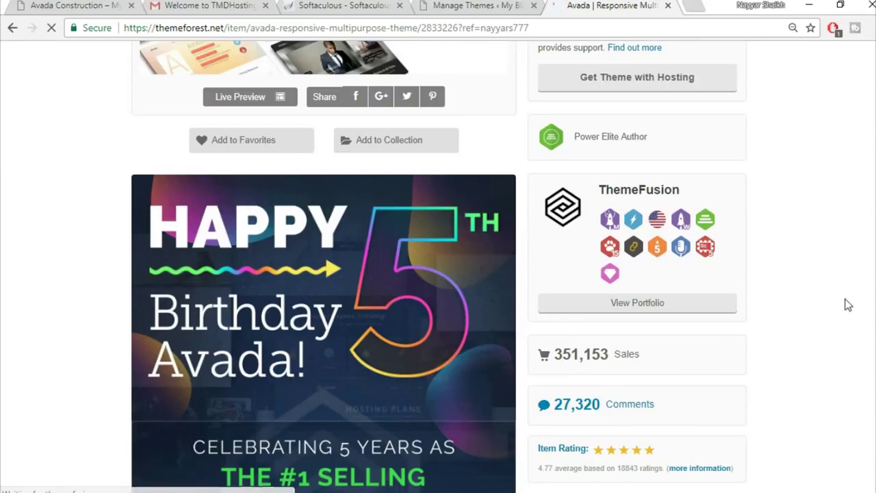
scroll(864, 301, "down", 2)
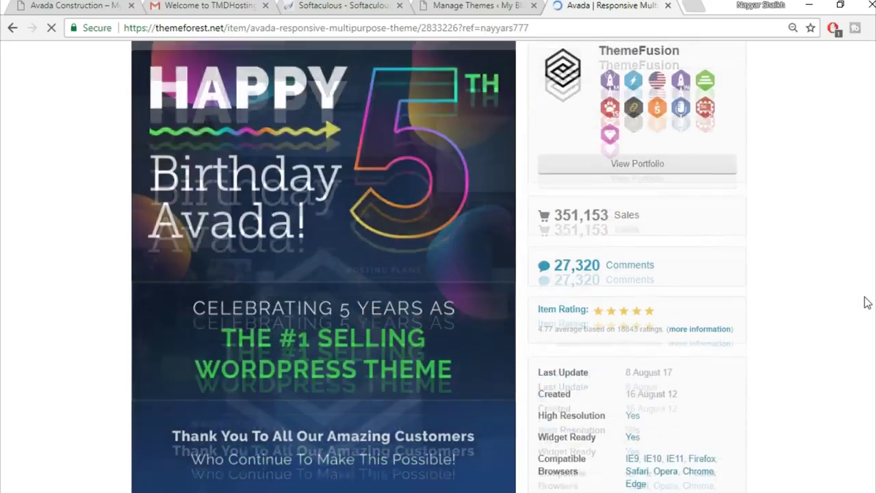
left_click_drag(539, 329, 554, 335)
left_click(546, 340)
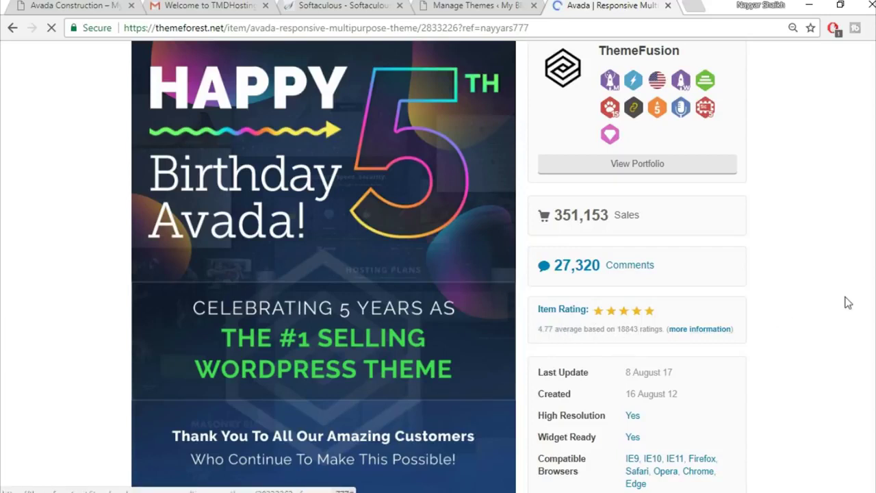
scroll(848, 302, "up", 4)
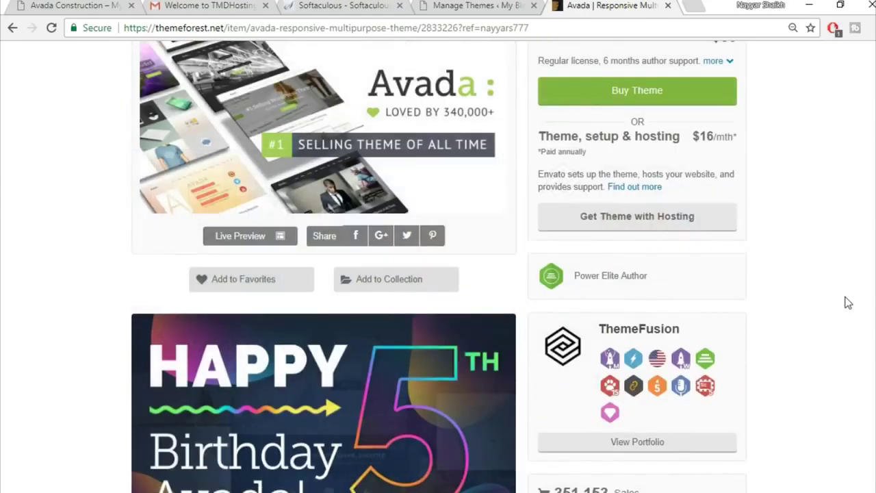
scroll(848, 302, "up", 3)
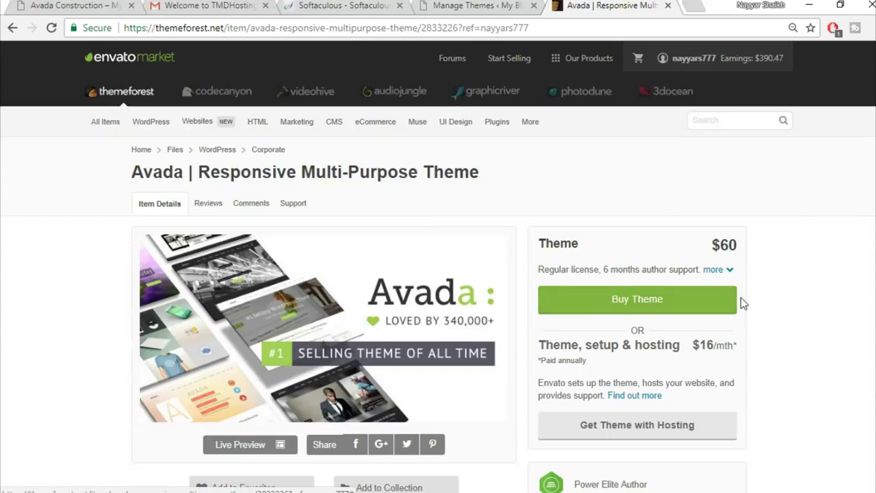
left_click(668, 6)
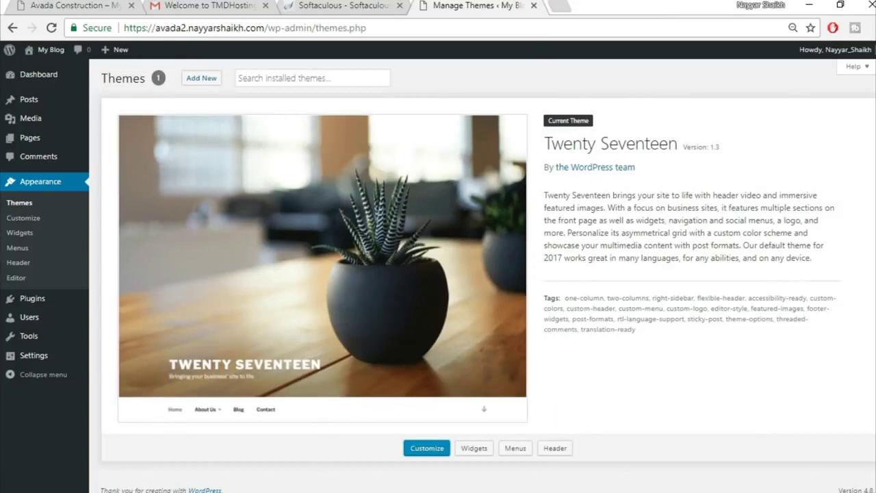
- Switch to File Explorer and open the Avada v5.1.6 zip archive in WinRAR
key("alt+Tab")
left_click(219, 100)
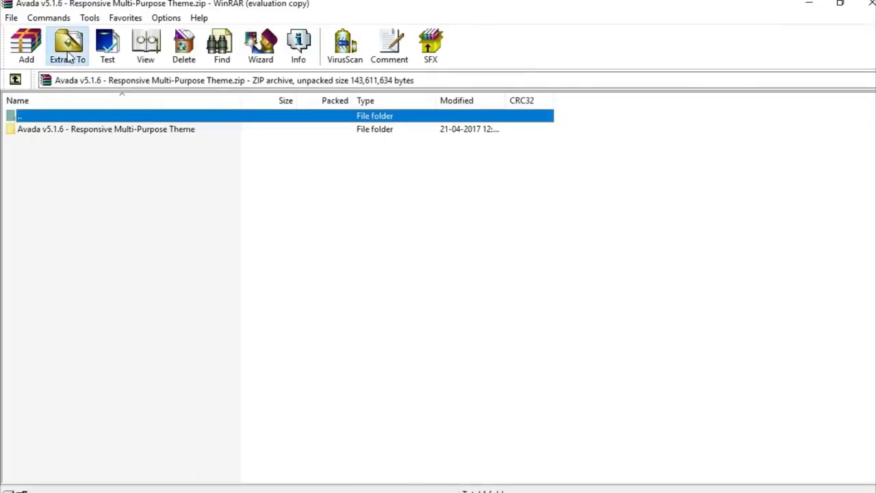
- Extract the Avada v5.1.6 archive into its same-named folder in Avada Course and open it
left_click(68, 55)
left_click(552, 197)
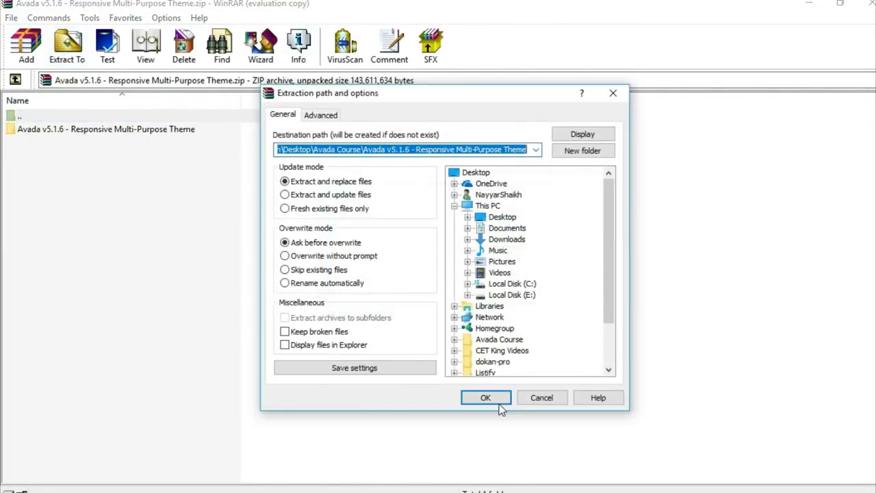
left_click(499, 403)
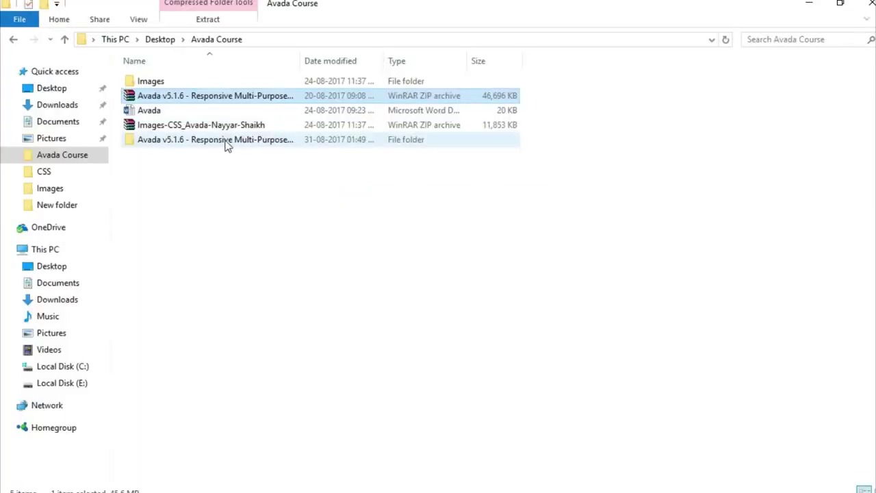
double_click(227, 141)
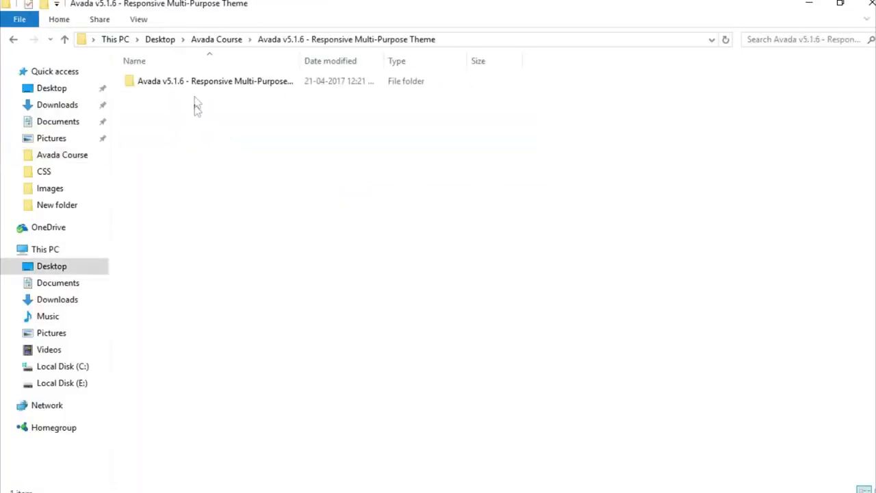
- Compress the Avada folder inside Avada Theme into an Avada.zip ZIP archive
double_click(201, 83)
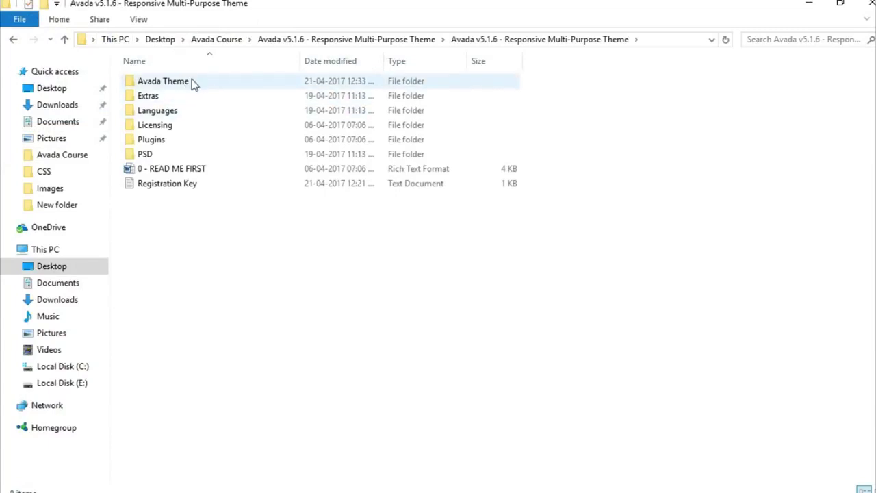
double_click(186, 83)
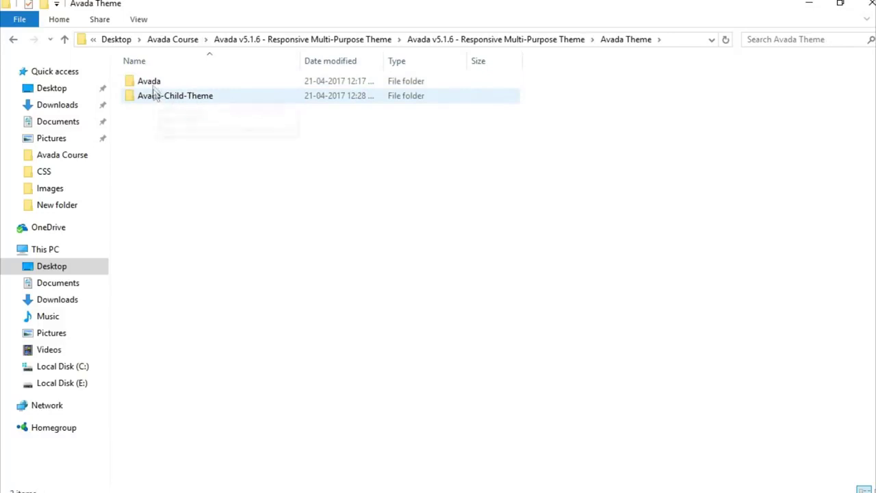
right_click(151, 82)
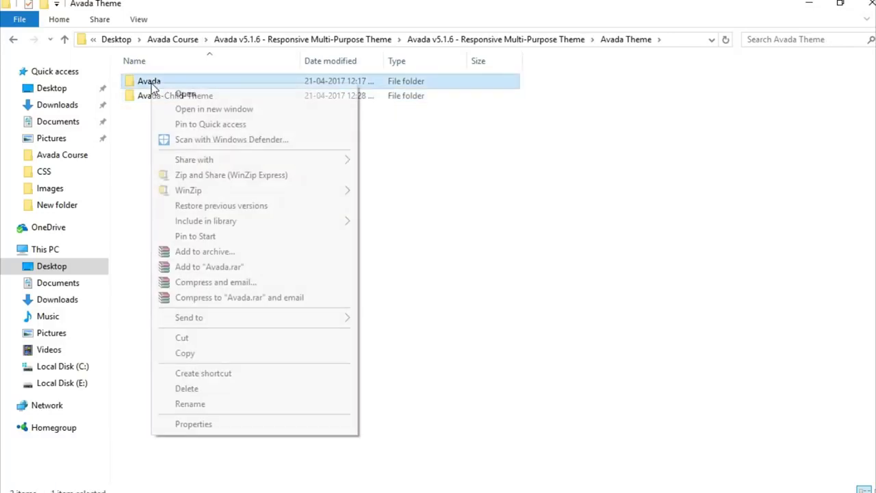
left_click(277, 251)
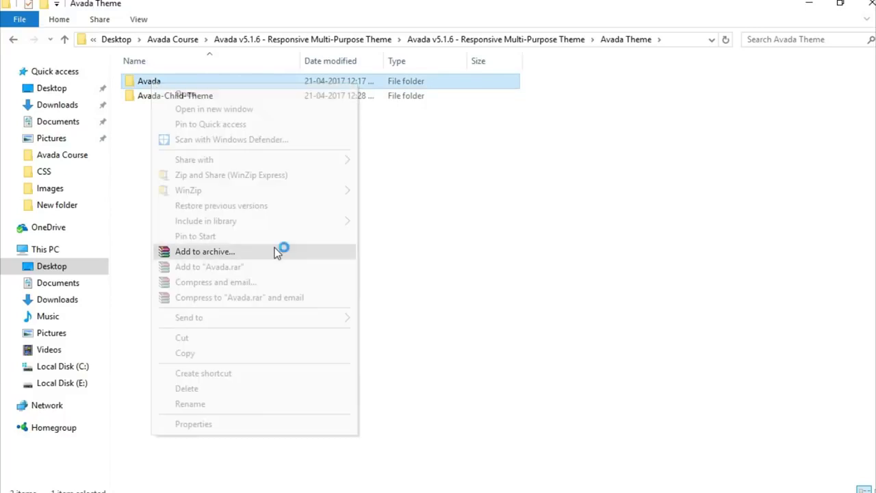
left_click(395, 236)
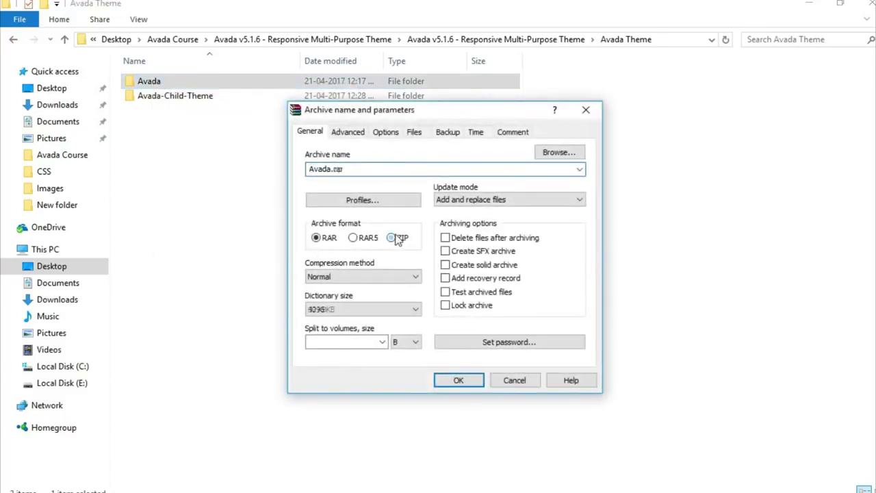
left_click(459, 380)
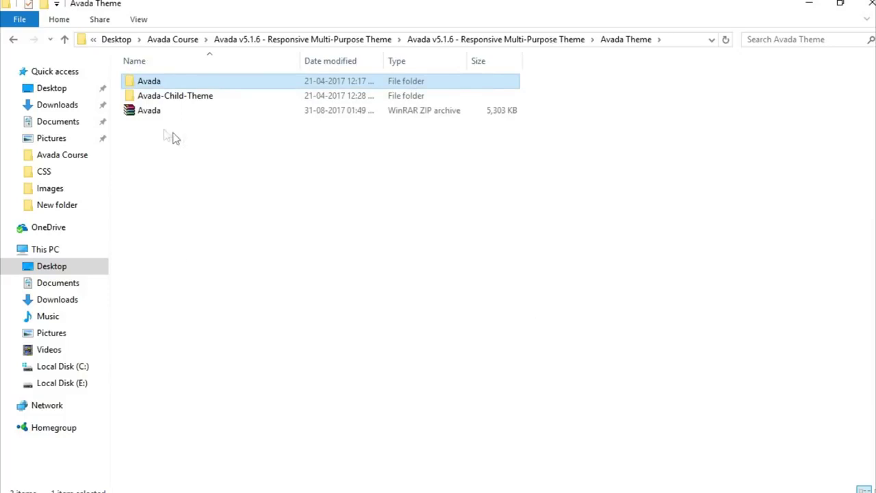
left_click(156, 113)
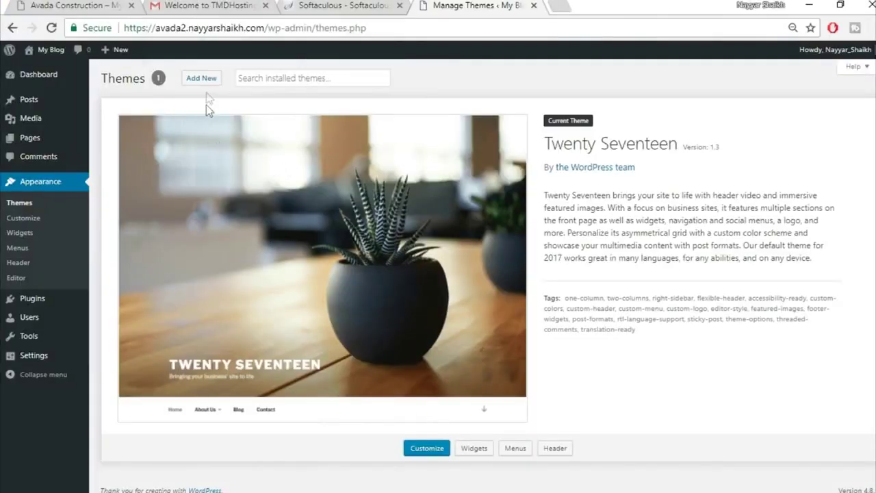
- Upload Avada Theme/Avada.zip through Add Themes > Upload Theme and install it
left_click(209, 80)
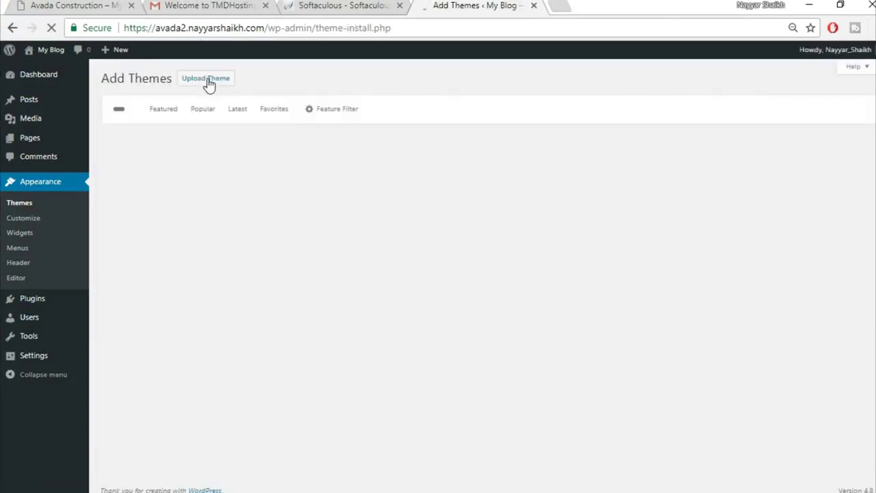
left_click(207, 84)
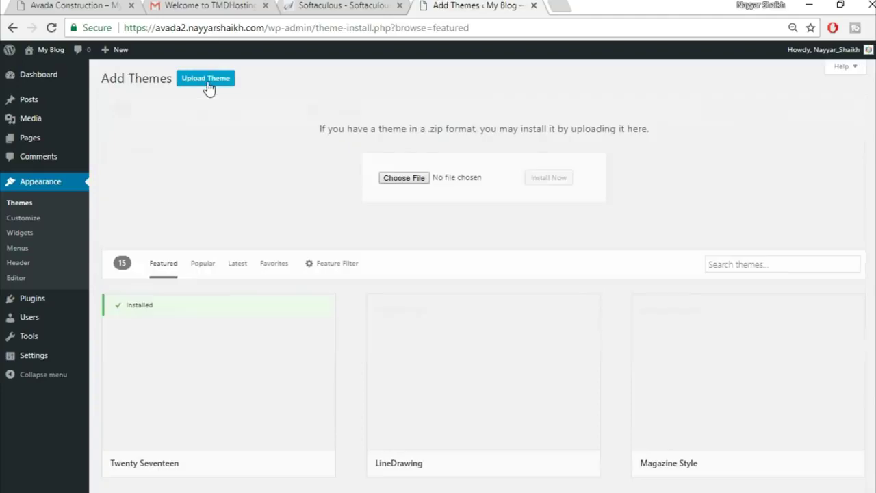
left_click(411, 180)
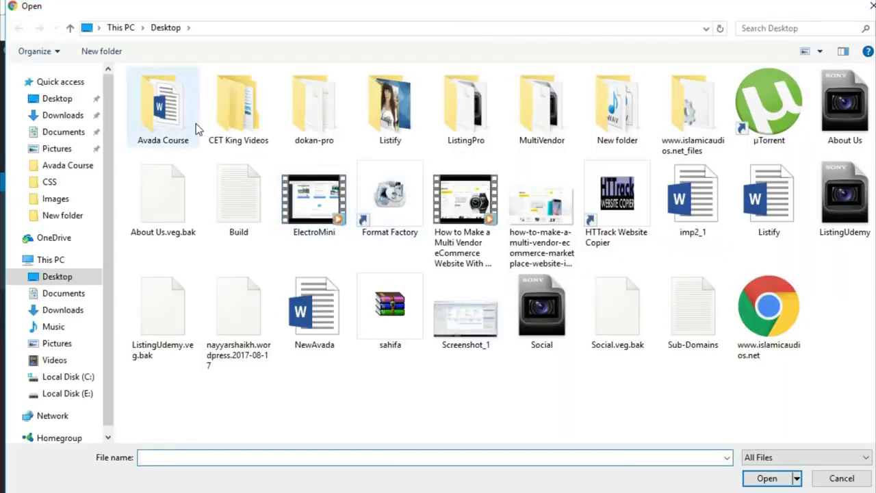
double_click(195, 123)
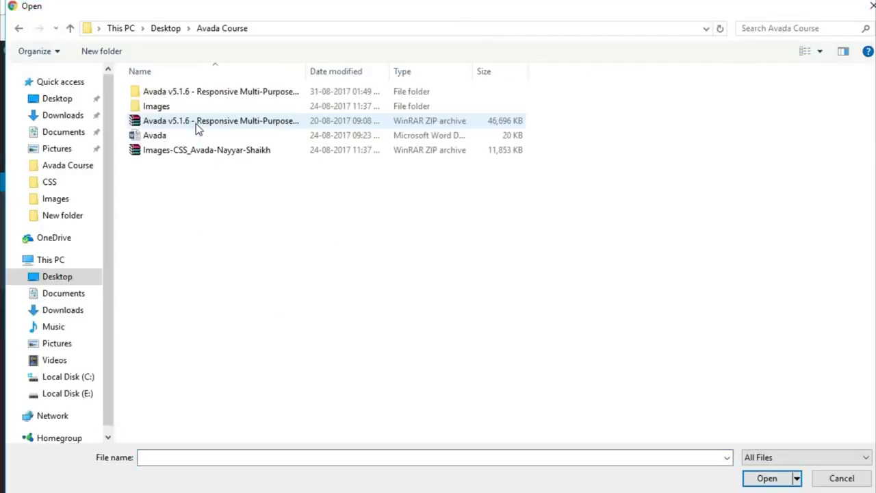
double_click(196, 91)
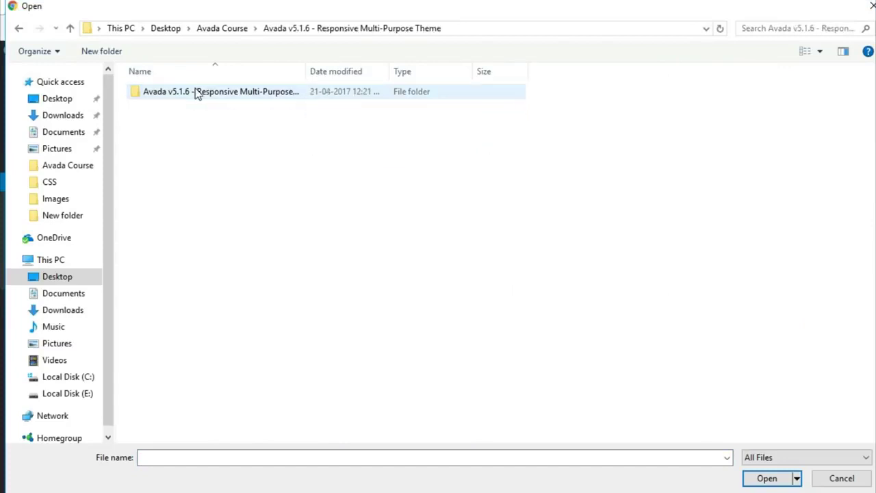
double_click(192, 96)
double_click(181, 96)
left_click(180, 121)
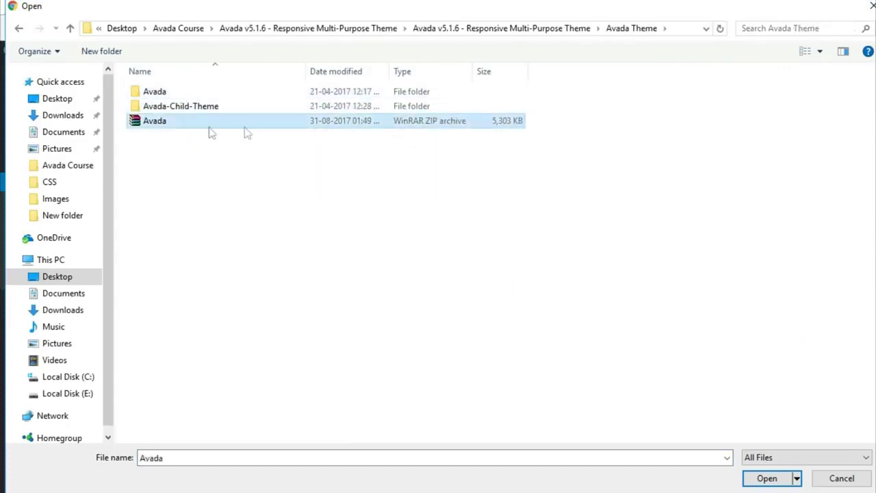
left_click(767, 478)
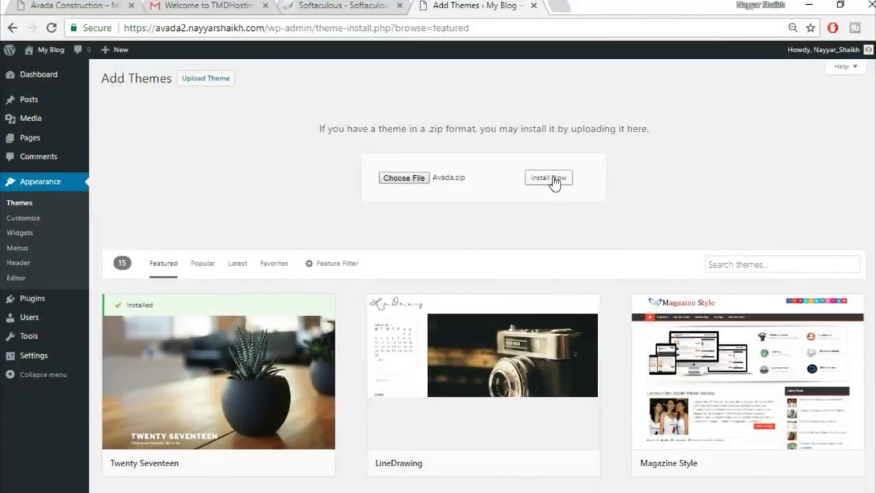
left_click(553, 180)
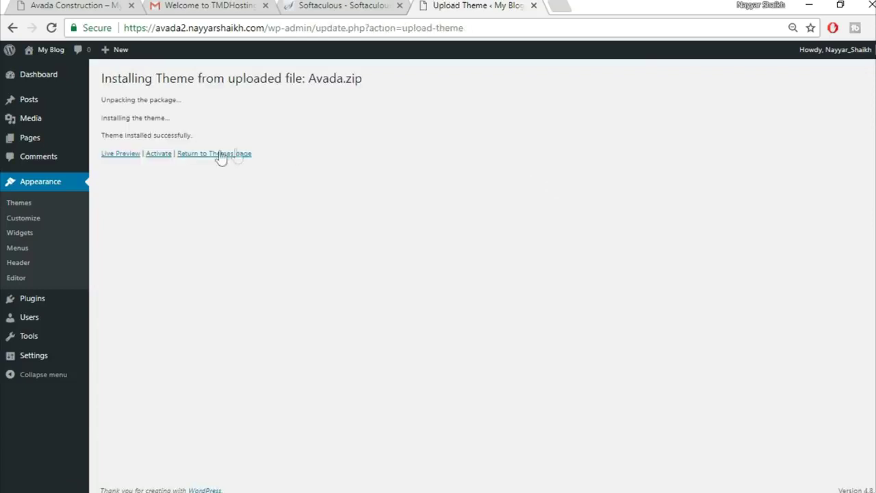
- Activate Avada 5.1.6 and confirm its Registration page reports the product as registered
left_click(158, 155)
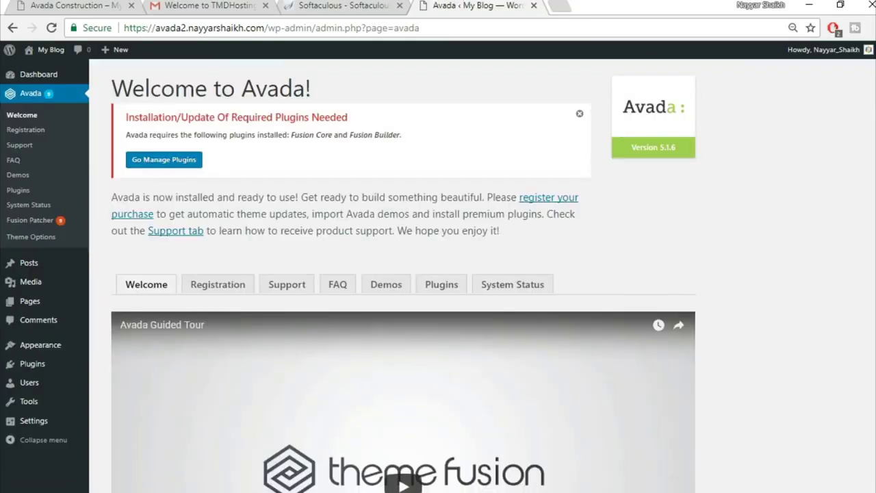
left_click(219, 290)
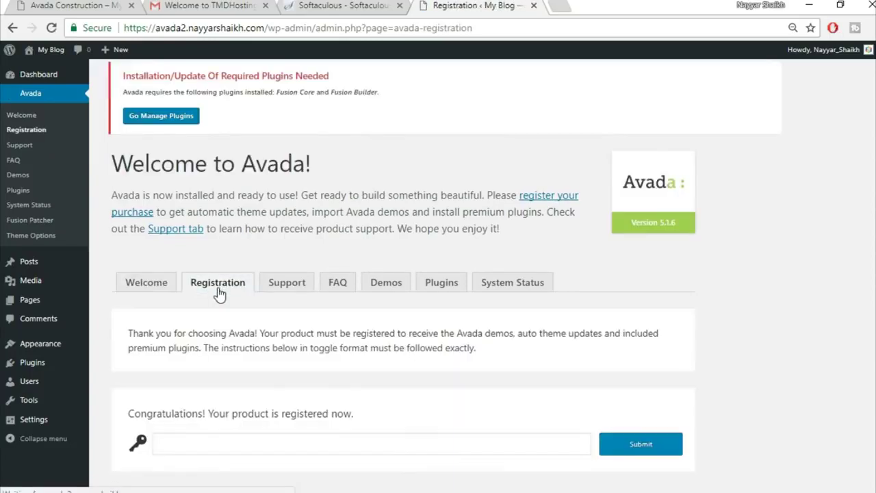
scroll(710, 271, "down", 1)
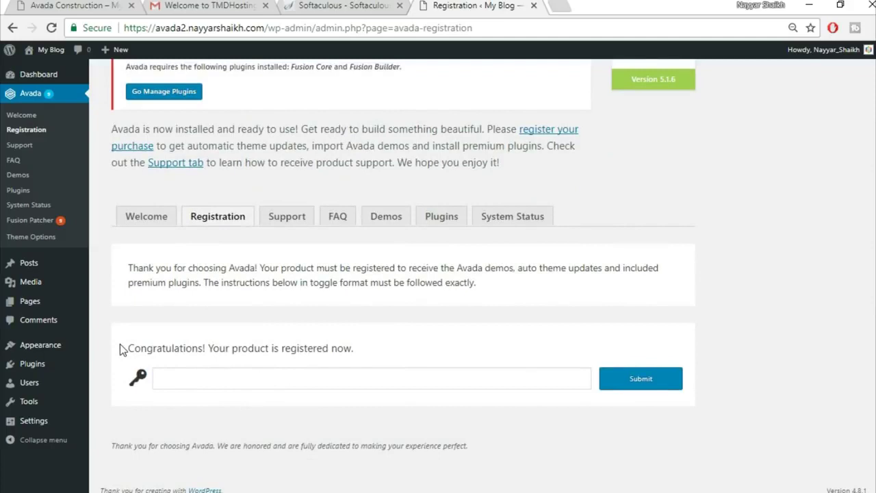
left_click_drag(120, 348, 383, 355)
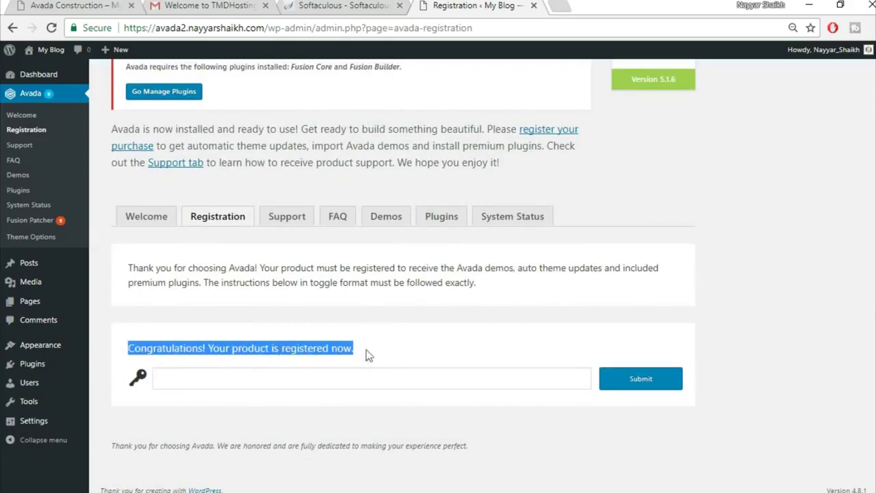
left_click(408, 355)
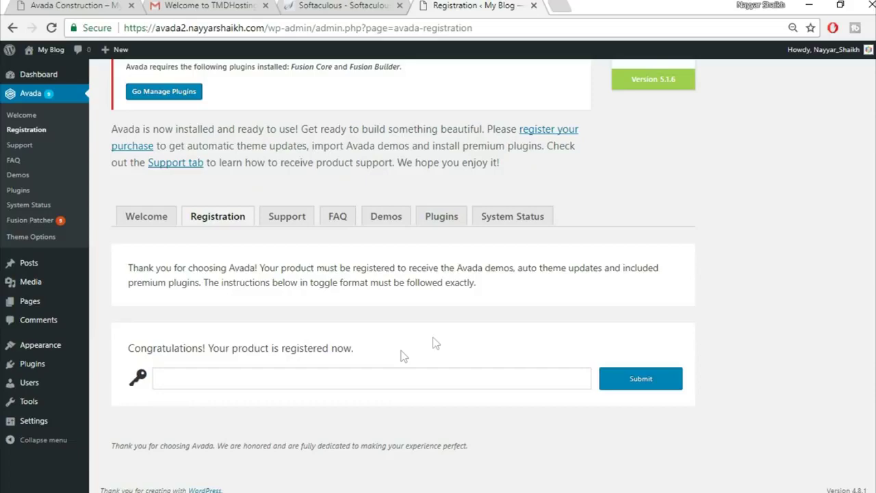
scroll(451, 308, "up", 1)
- Install the Fusion Core plugin from Avada's required plugins list and review the remaining plugins
left_click(451, 293)
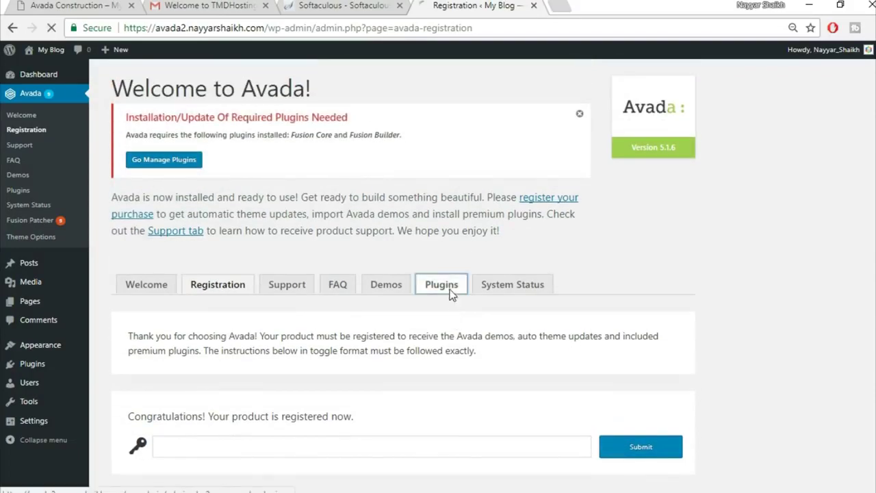
scroll(696, 294, "down", 3)
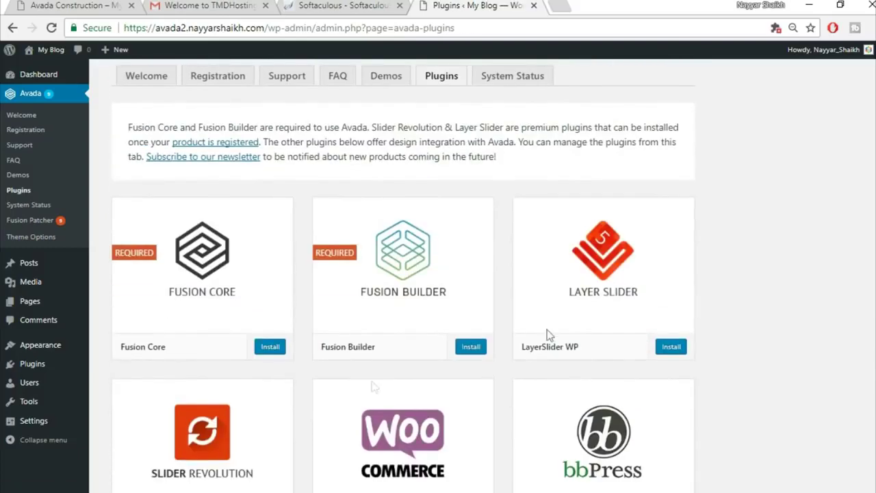
left_click(270, 348)
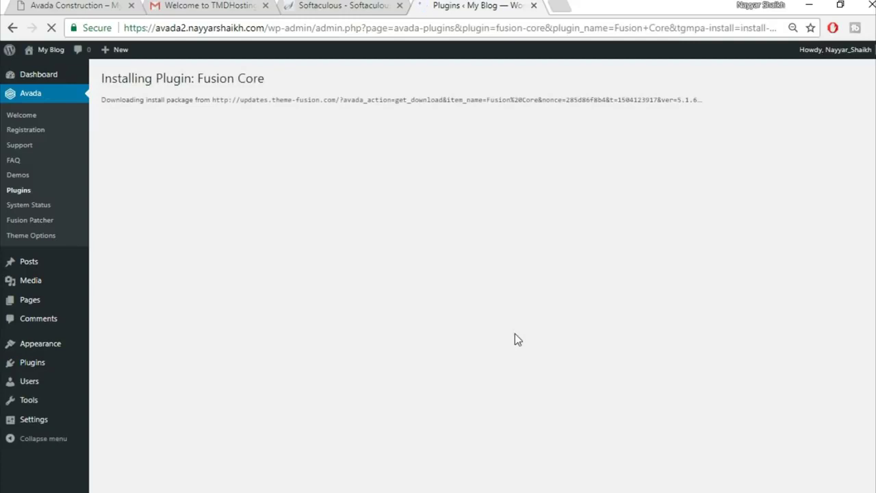
left_click(141, 190)
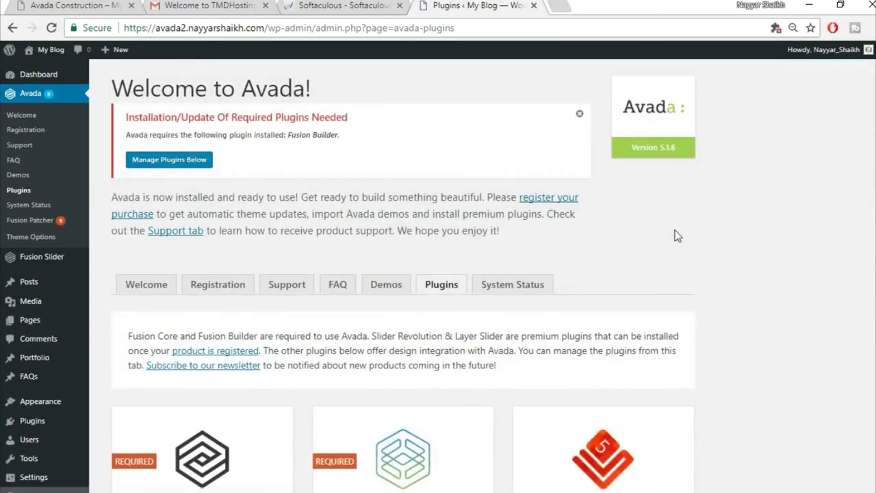
scroll(674, 230, "down", 5)
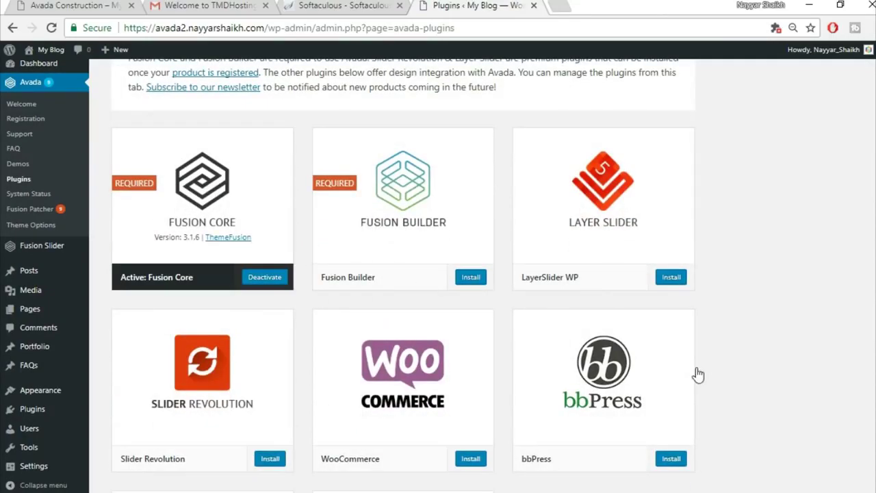
scroll(698, 375, "down", 4)
scroll(698, 374, "up", 2)
scroll(698, 374, "up", 1)
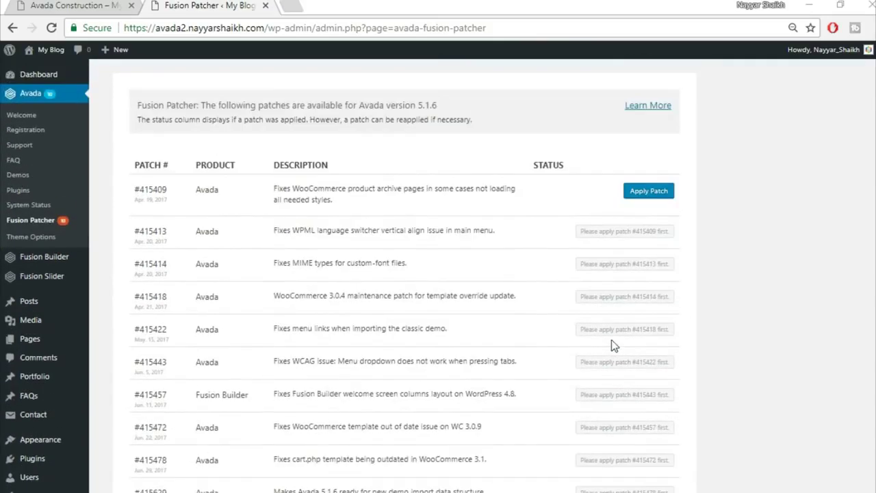
- Apply Fusion Patcher patches #415409 and #415413, then work down the list to #415629
left_click(646, 195)
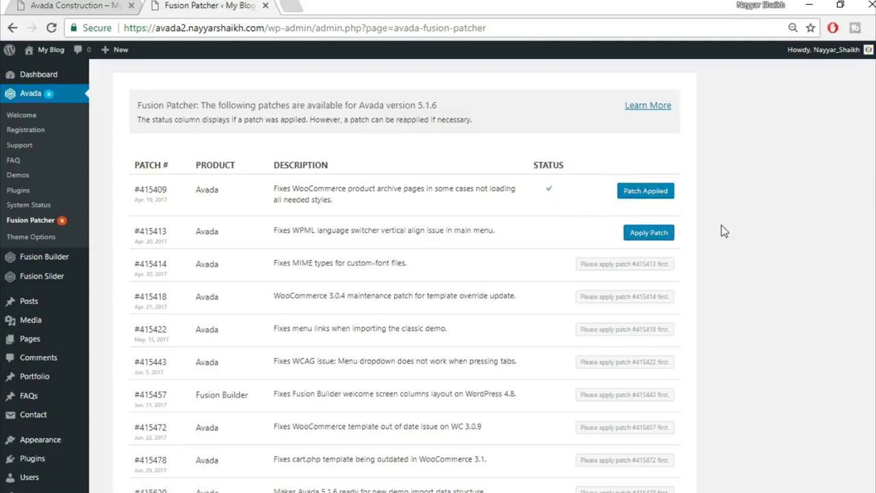
left_click(648, 234)
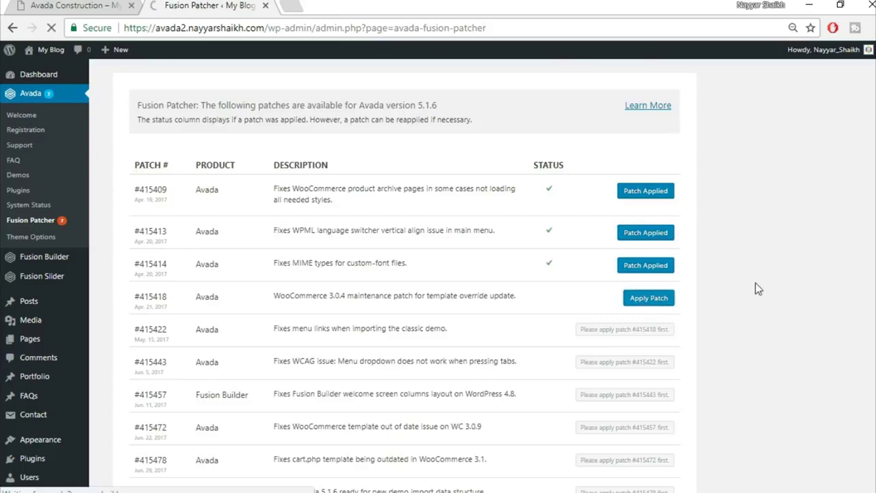
scroll(719, 274, "down", 2)
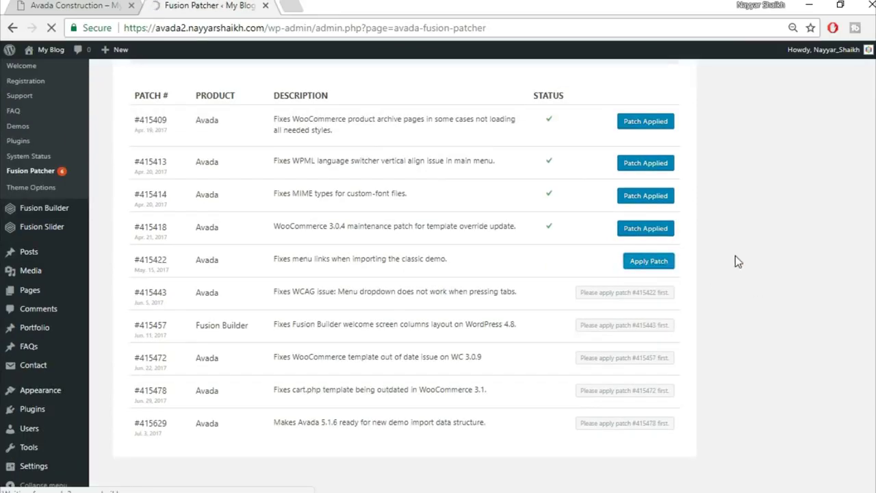
scroll(745, 327, "down", 2)
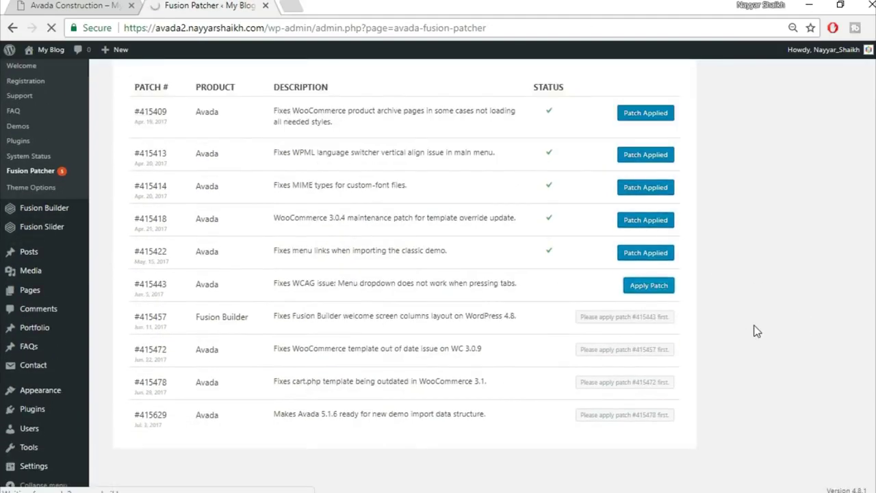
scroll(736, 342, "down", 2)
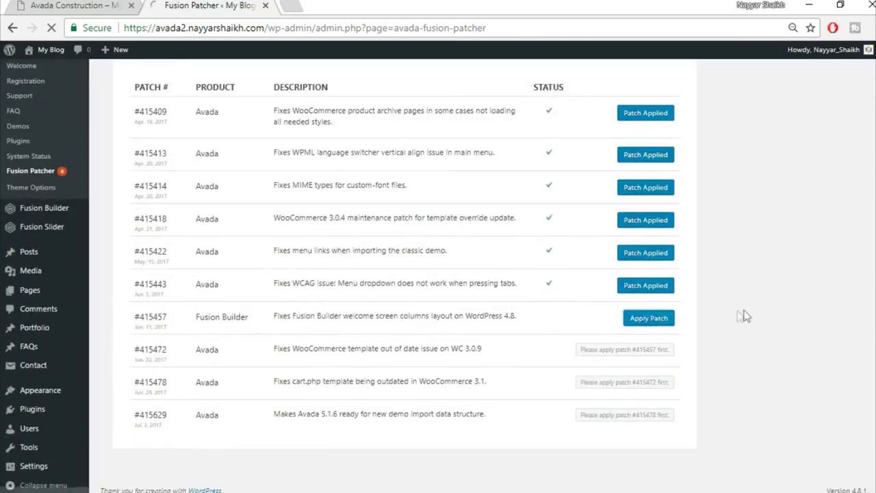
scroll(750, 318, "down", 2)
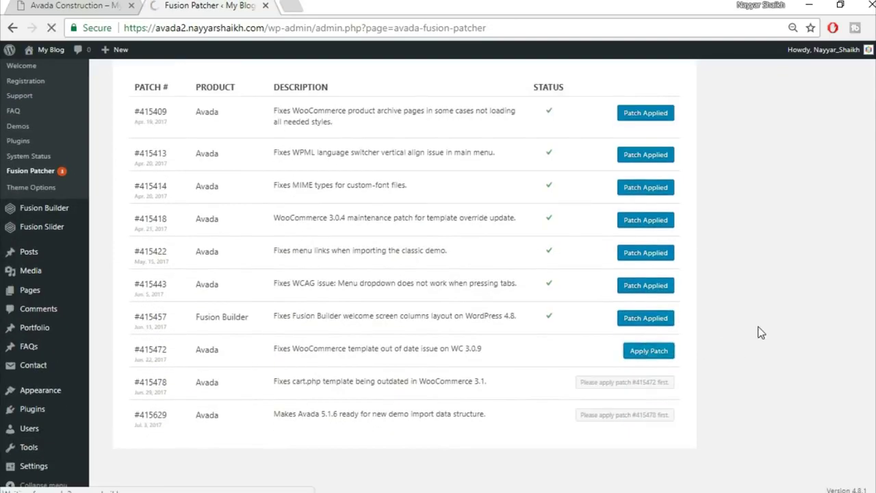
scroll(786, 349, "down", 2)
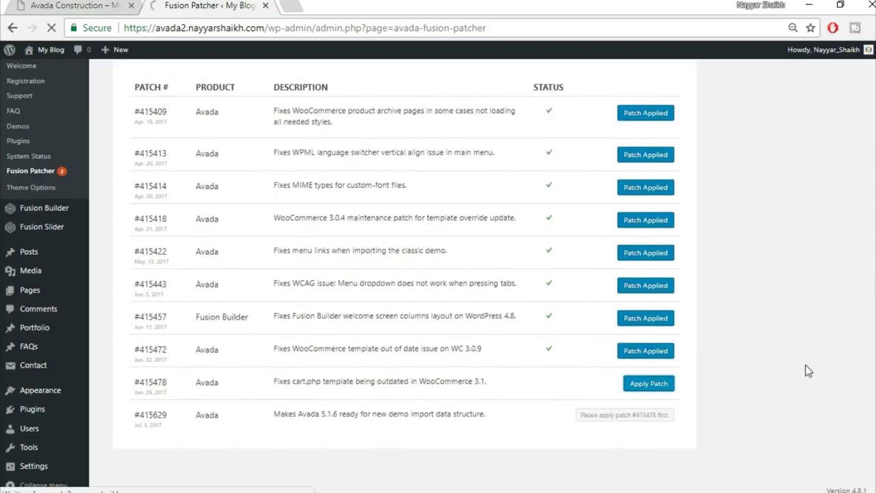
scroll(787, 366, "down", 2)
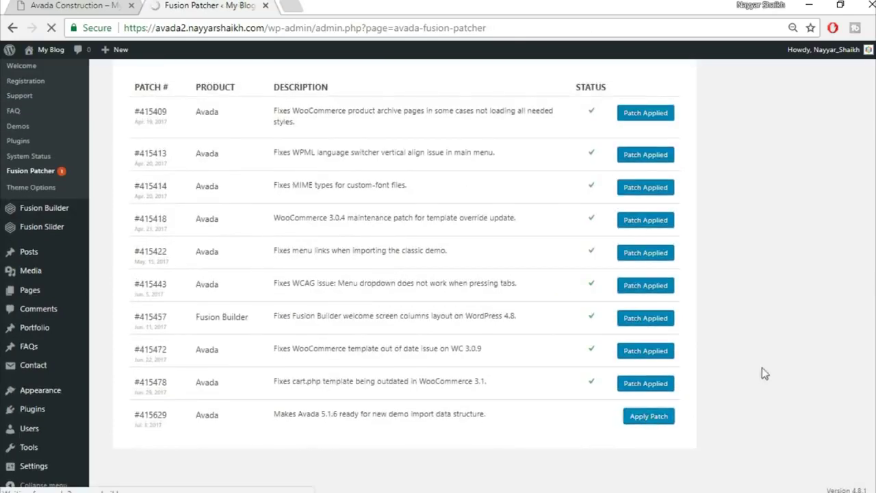
scroll(782, 323, "down", 2)
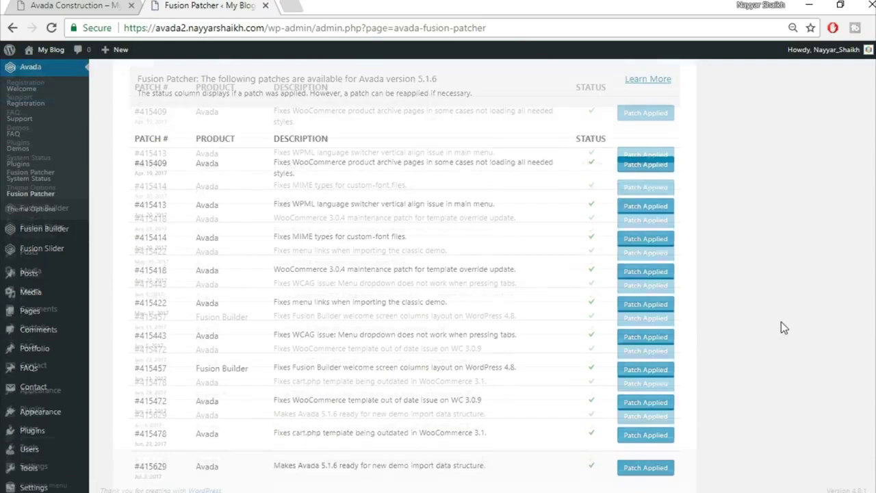
scroll(784, 327, "up", 1)
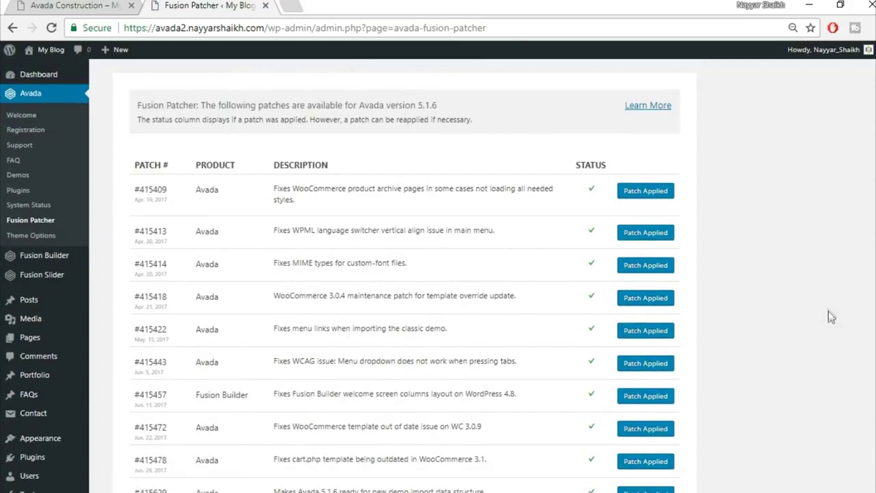
- Open the live blog homepage in a new browser tab
mouse_move(51, 53)
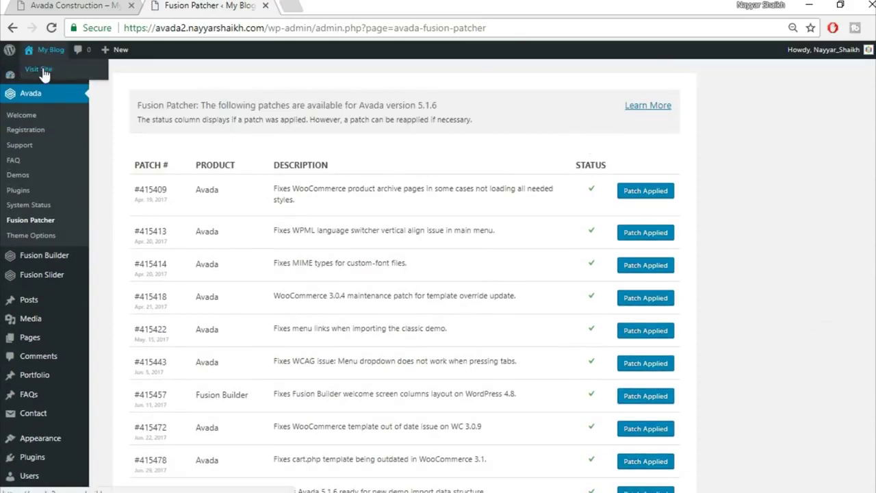
right_click(41, 71)
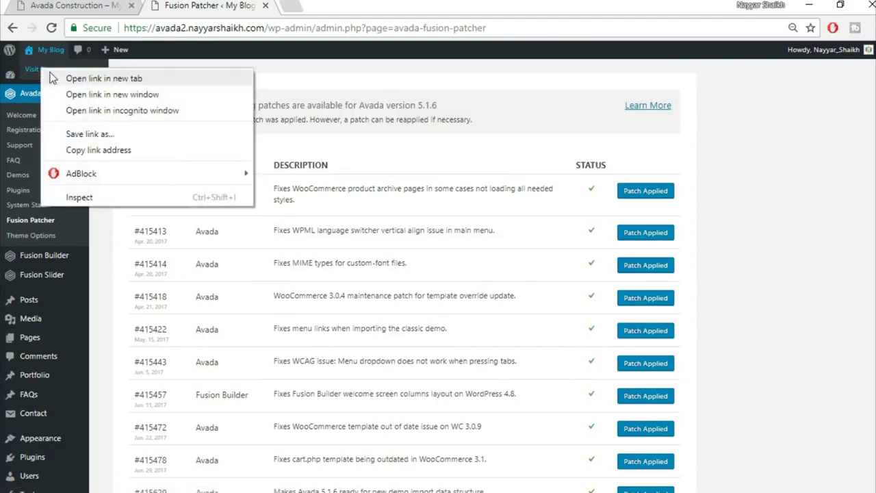
left_click(61, 78)
left_click(301, 5)
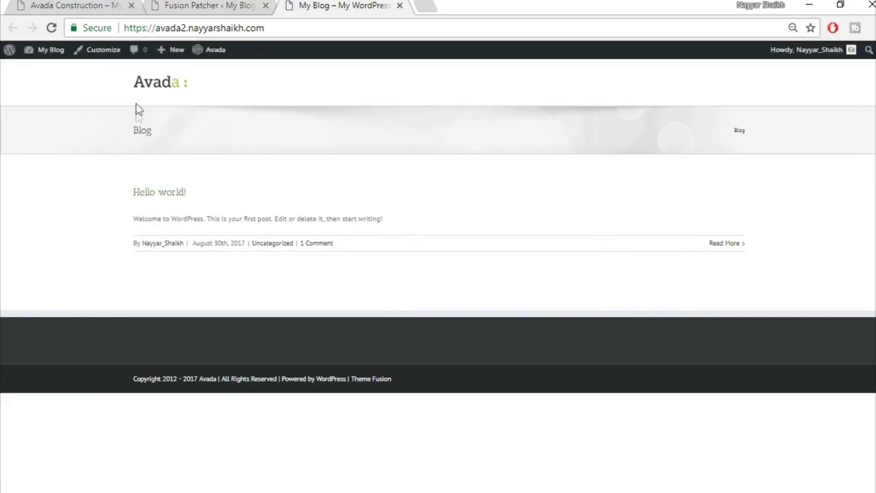
- Compare the blog with the Avada Construction demo, then return to the Avada admin area
left_click(70, 4)
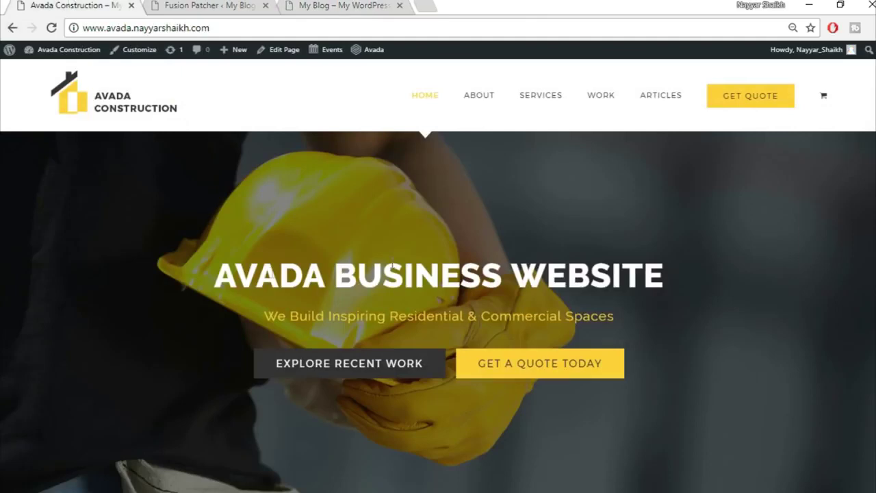
scroll(546, 347, "down", 3)
scroll(468, 441, "up", 3)
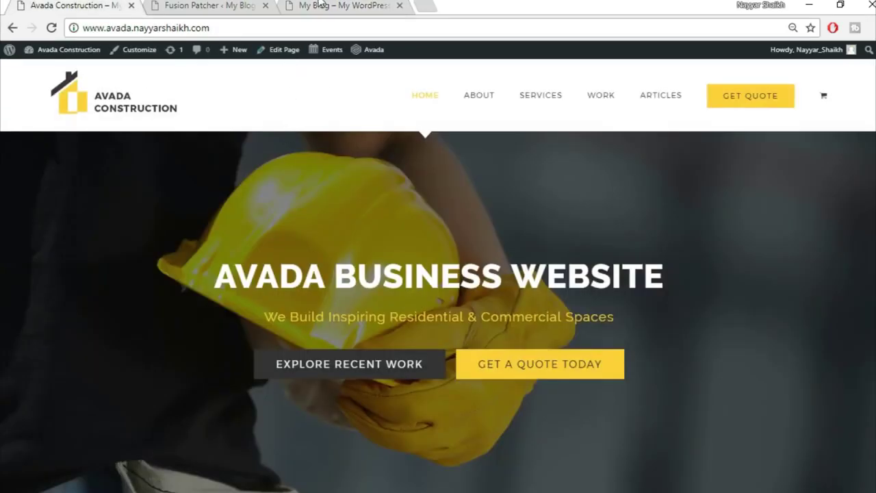
left_click(321, 4)
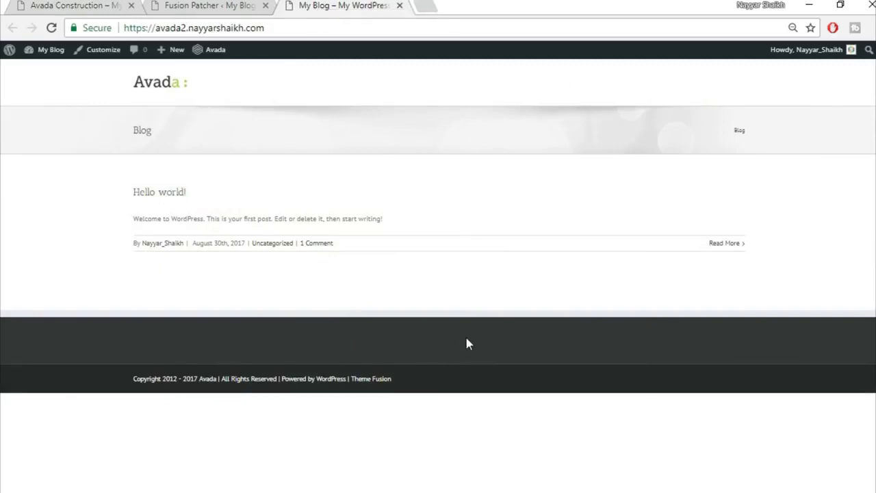
left_click(196, 5)
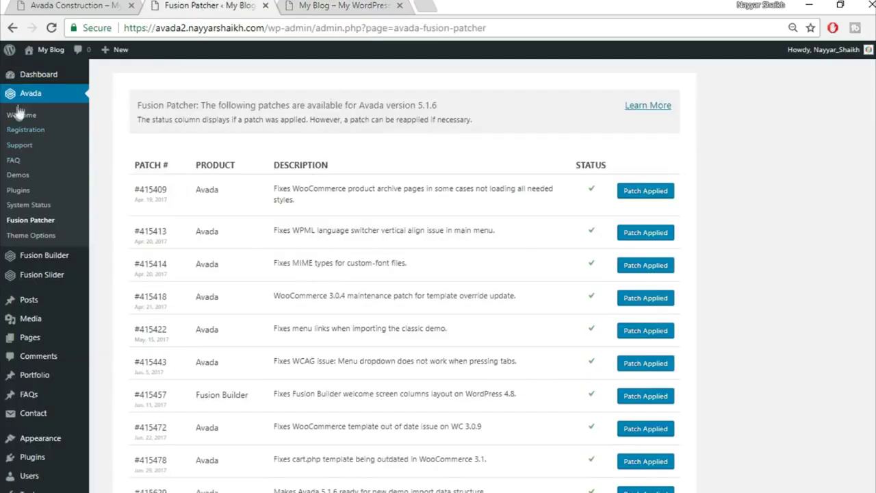
- In Theme Options > Main Menu, set Main Menu Height to 130 and highlight style to Arrow
left_click(30, 239)
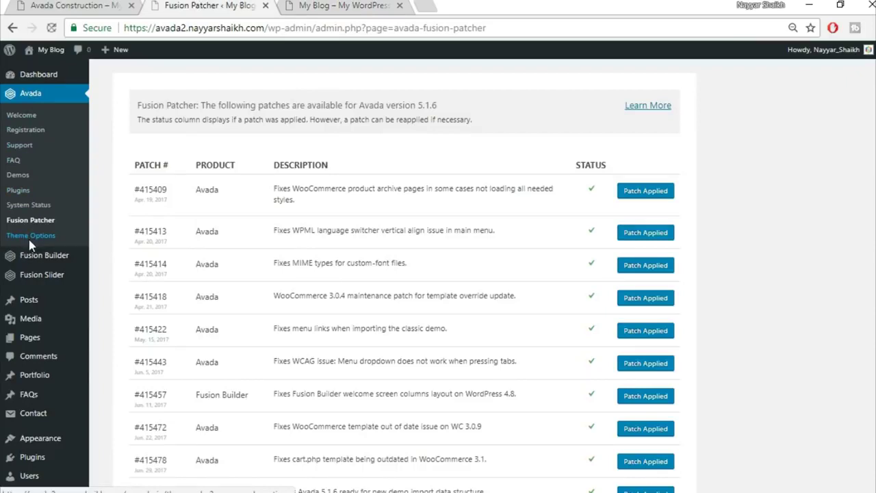
mouse_move(165, 250)
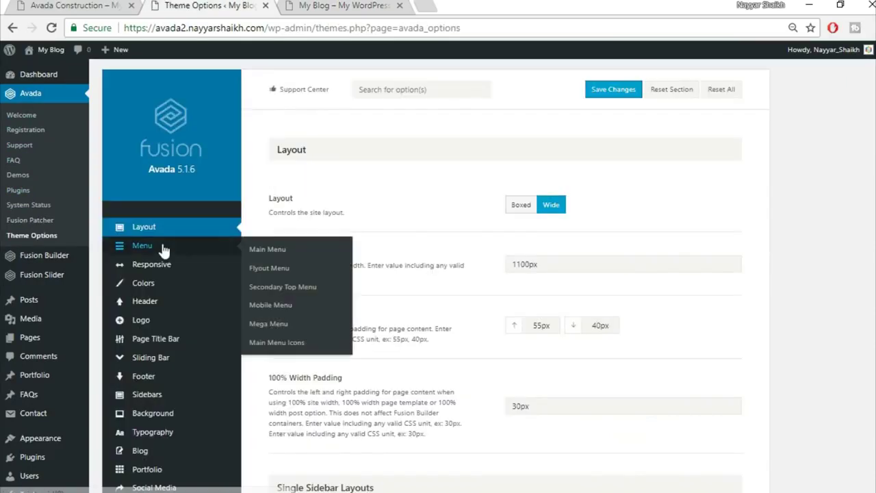
left_click(163, 250)
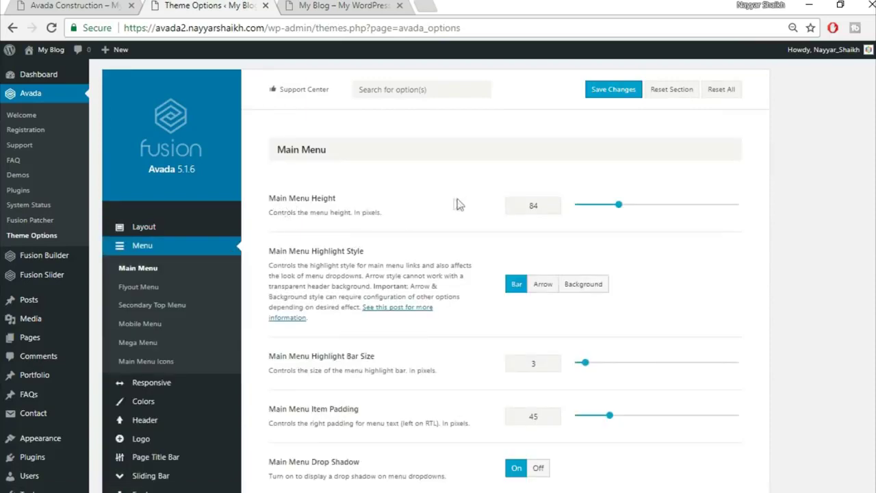
left_click_drag(544, 206, 490, 211)
left_click(545, 295)
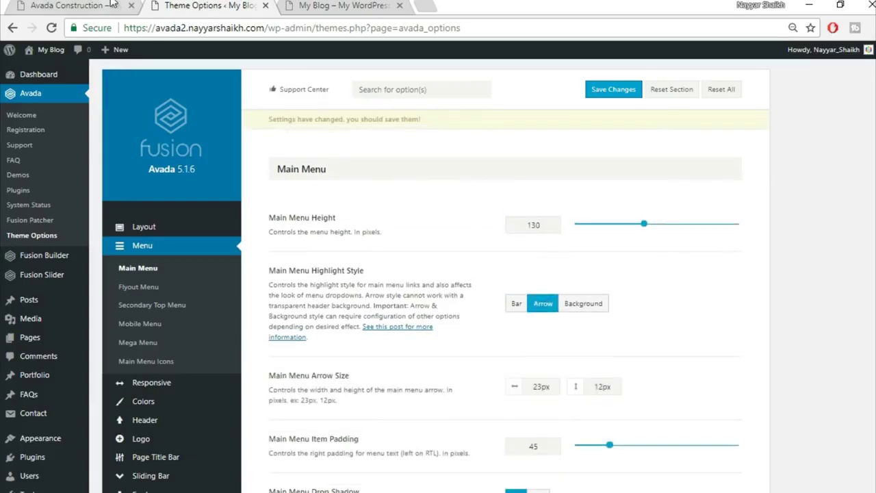
- Compare with the Construction demo, then scroll down to the Main Menu typography settings
left_click(75, 5)
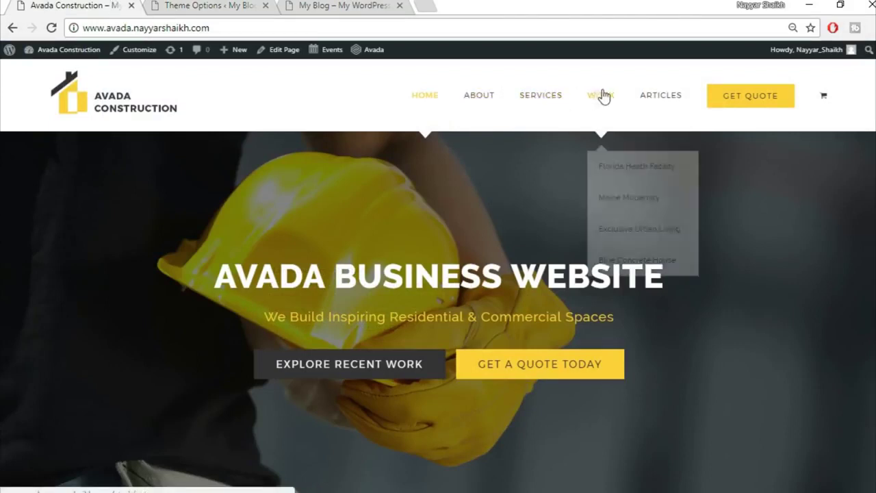
left_click(335, 7)
left_click(206, 6)
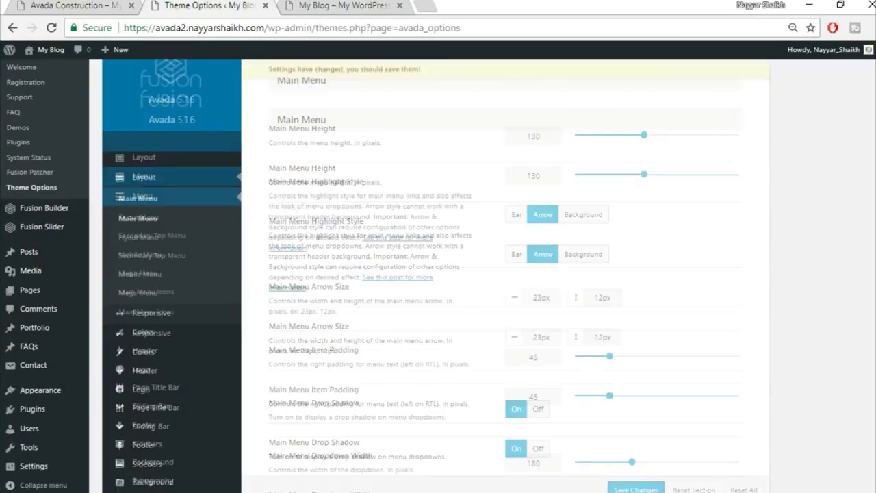
scroll(505, 273, "down", 5)
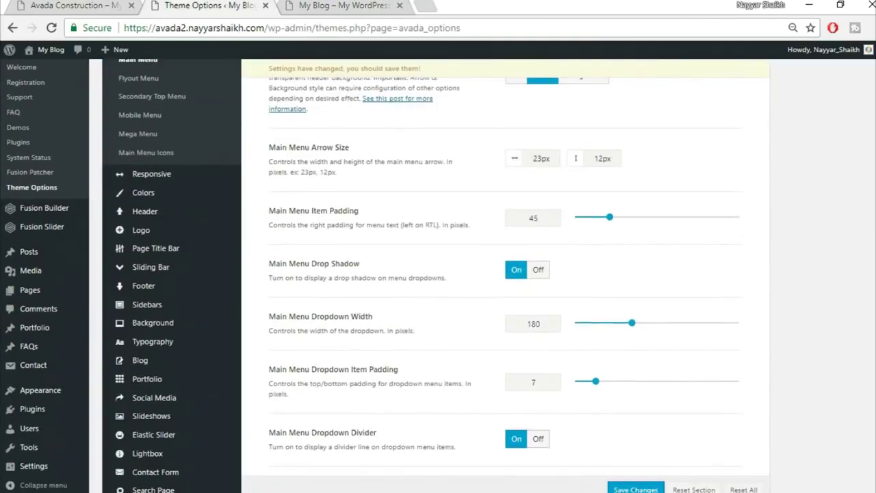
scroll(505, 274, "down", 10)
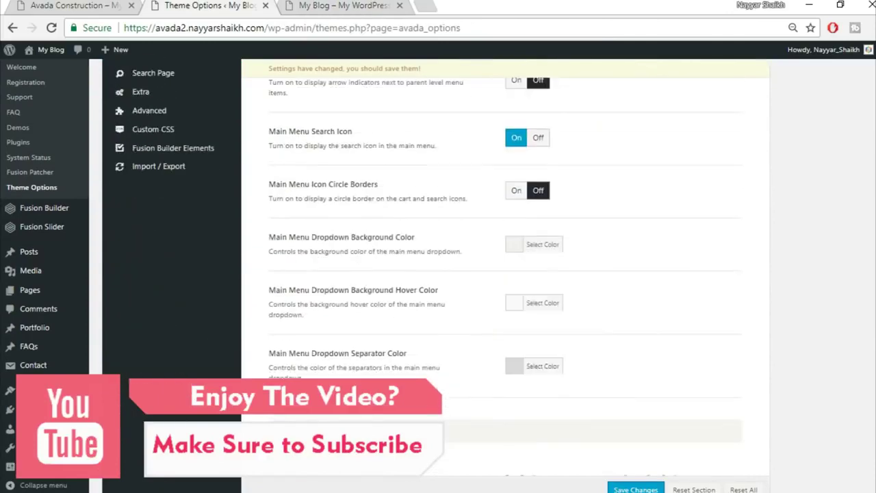
scroll(583, 322, "down", 4)
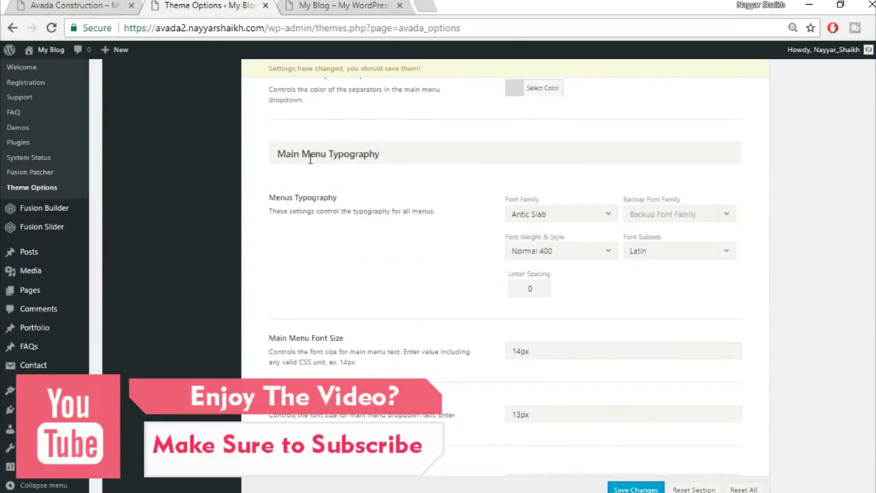
- Set the menu font family to Montserrat with an Arial, Helvetica, sans-serif backup font
left_click(557, 213)
type("mon")
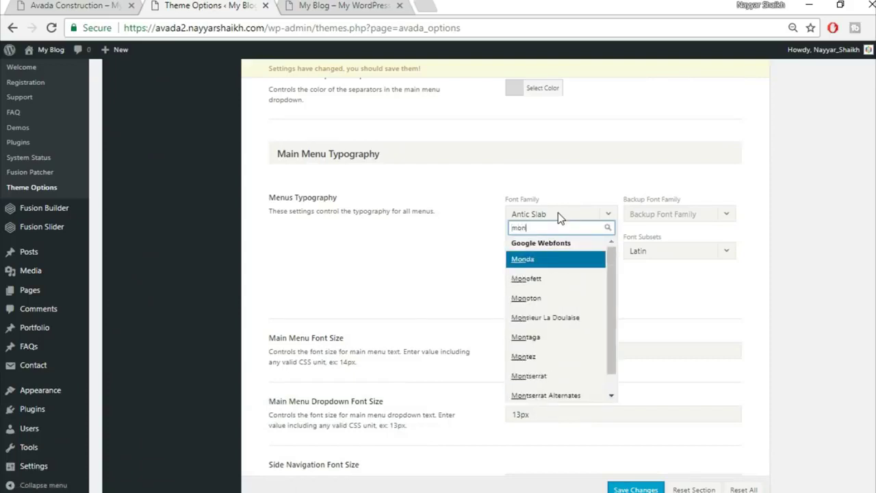
type("r")
key("BackSpace")
type("t")
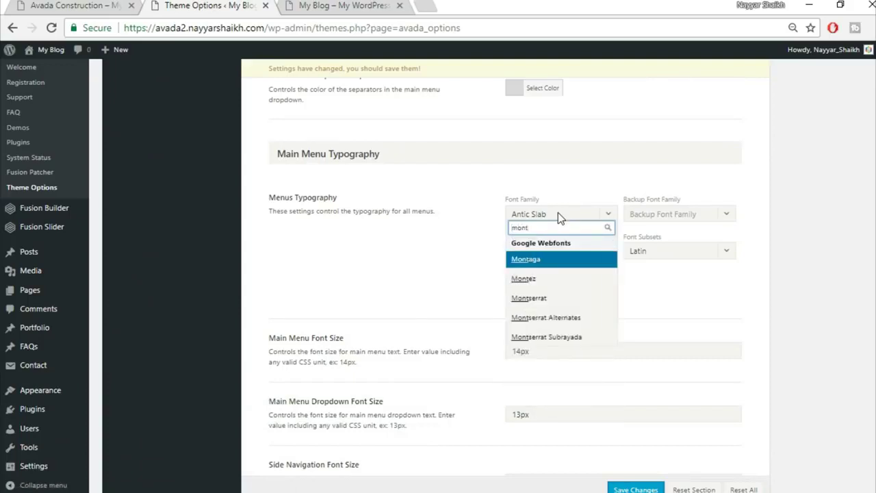
type("s")
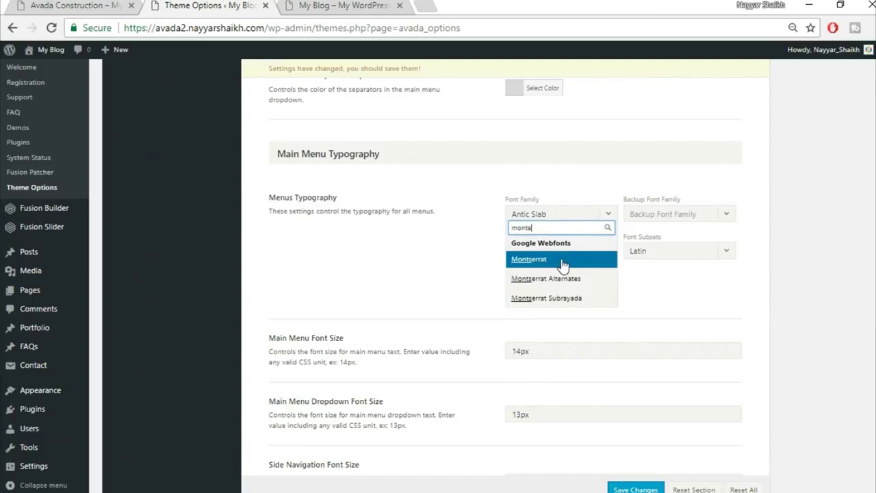
left_click(562, 263)
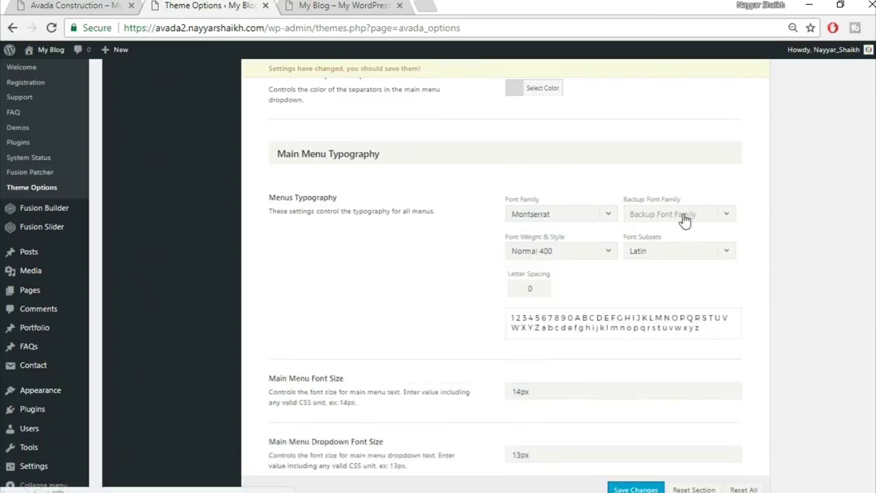
left_click(685, 220)
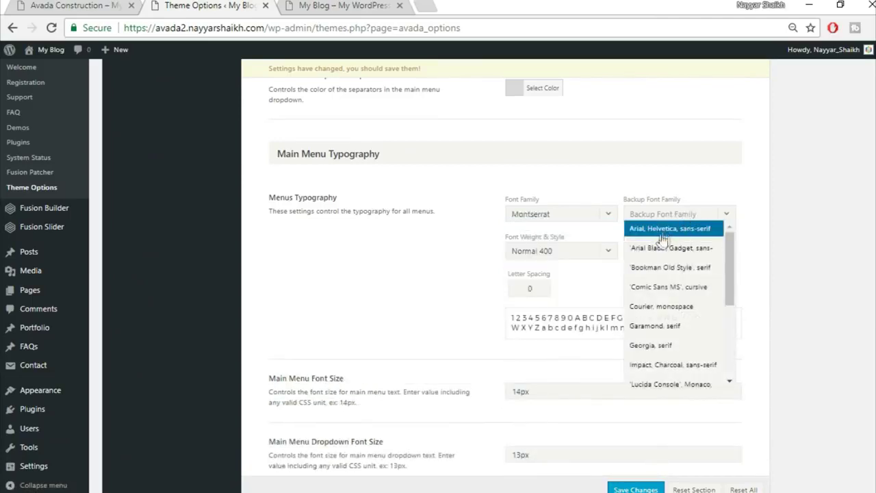
left_click(681, 236)
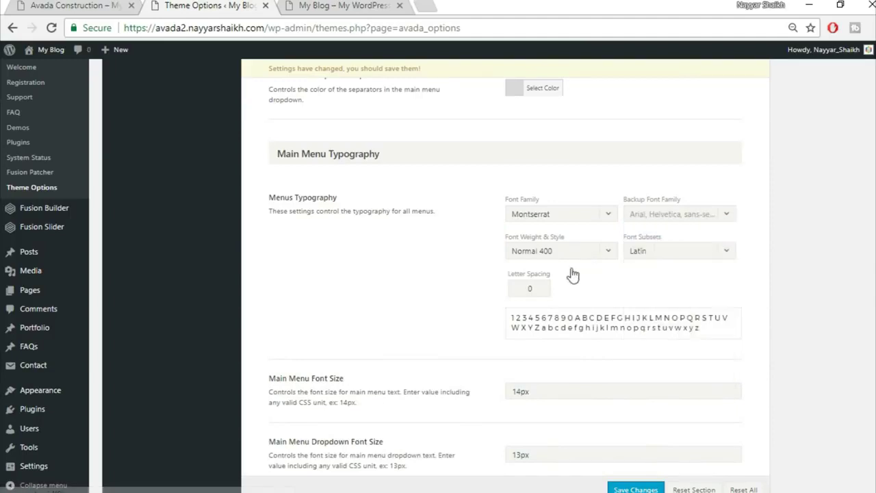
- Set menu letter spacing to 1px and the dropdown font size to 14px
double_click(540, 288)
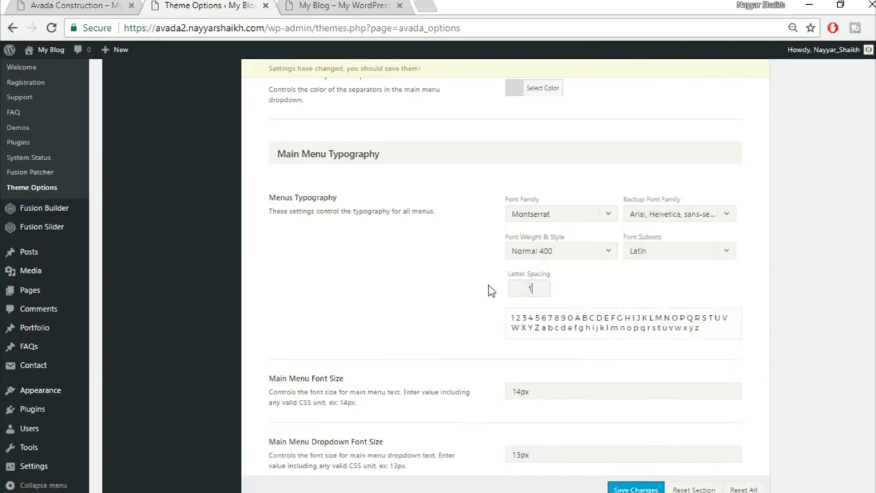
type("1px")
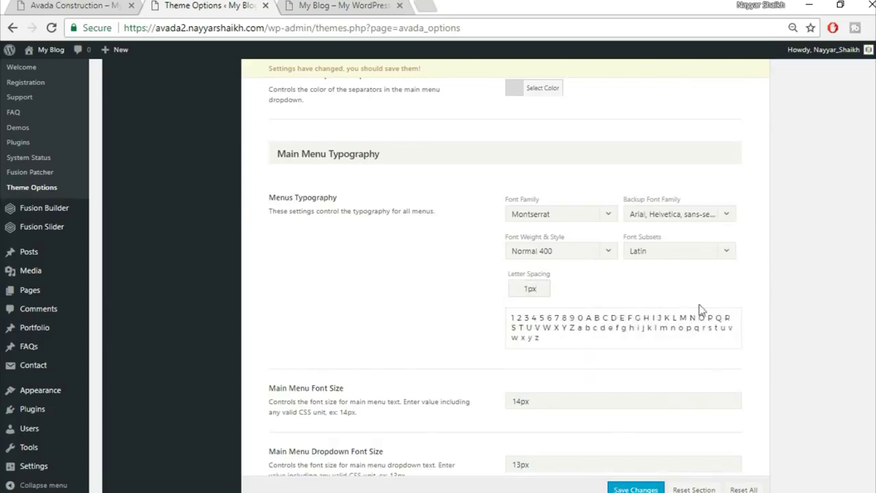
scroll(753, 328, "down", 2)
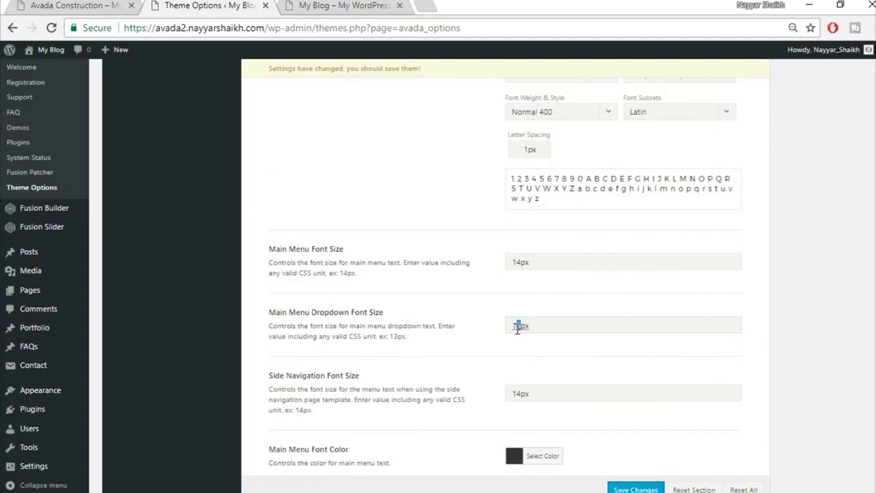
scroll(555, 354, "down", 2)
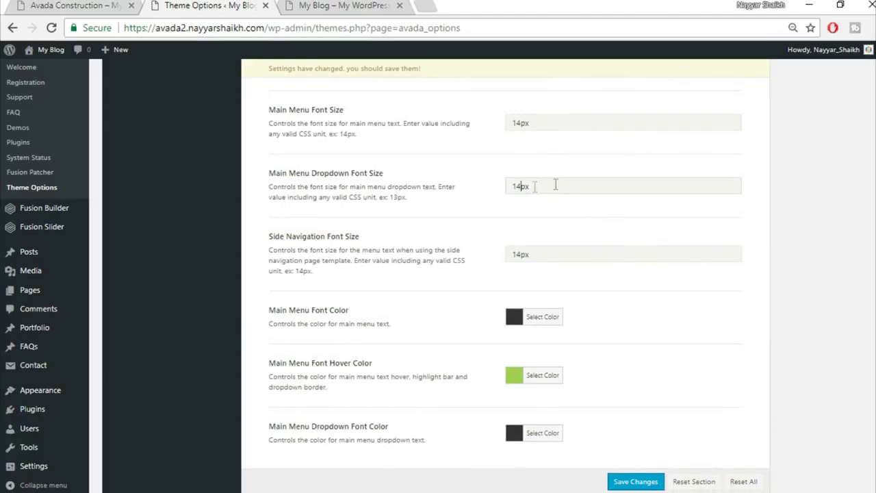
scroll(644, 273, "down", 1)
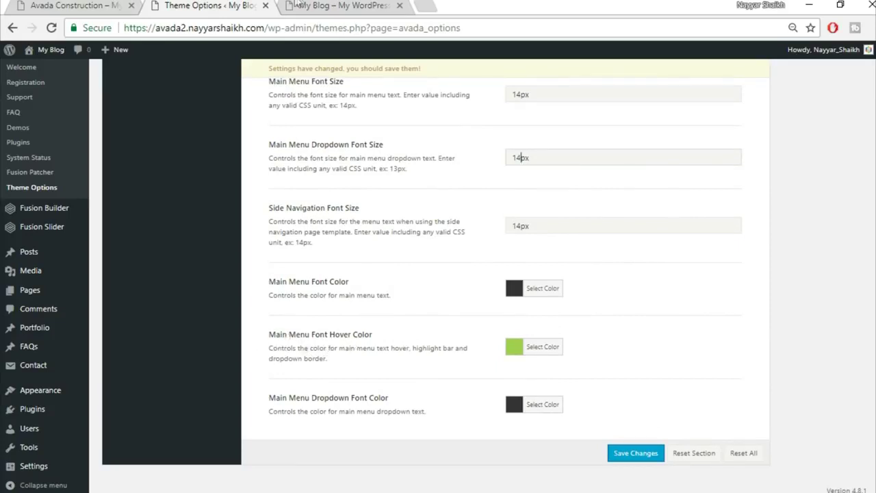
left_click(392, 4)
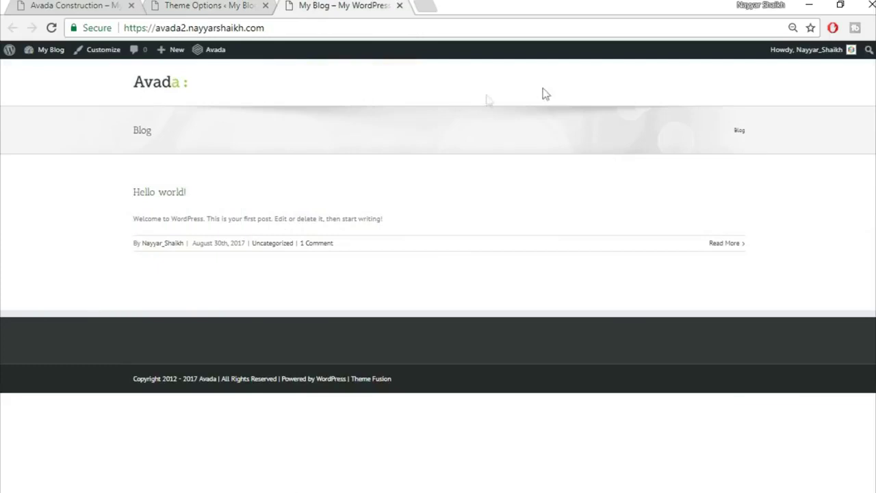
- Set the Main Menu Font Hover Color to the demo's yellow, #fedd32
left_click(95, 4)
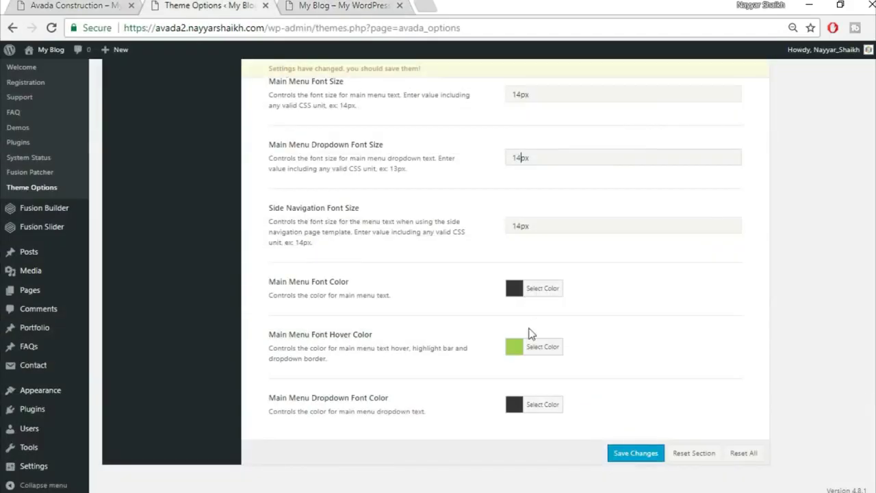
left_click(547, 347)
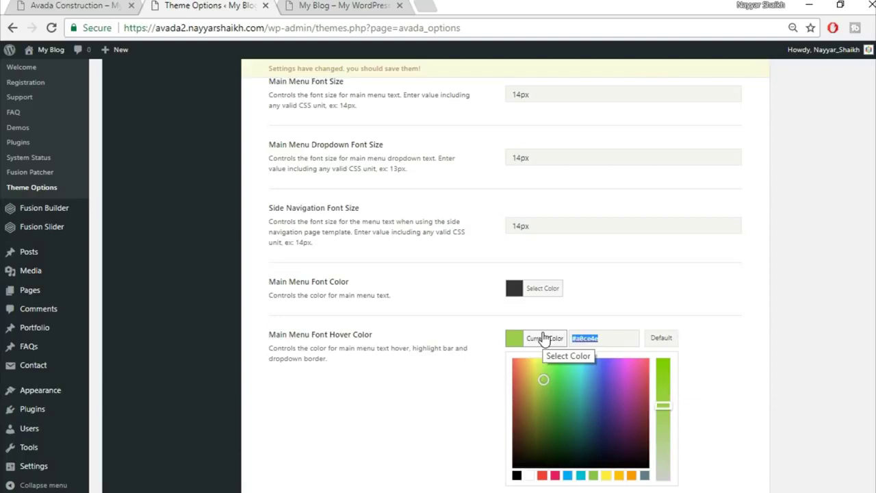
type("fed")
type("d32")
left_click(639, 260)
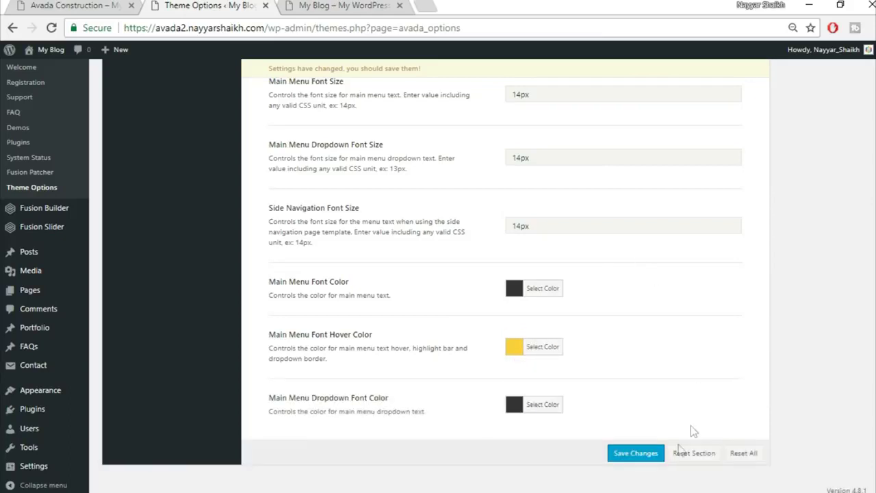
- Save the theme options and check the result on the blog front page
left_click(636, 455)
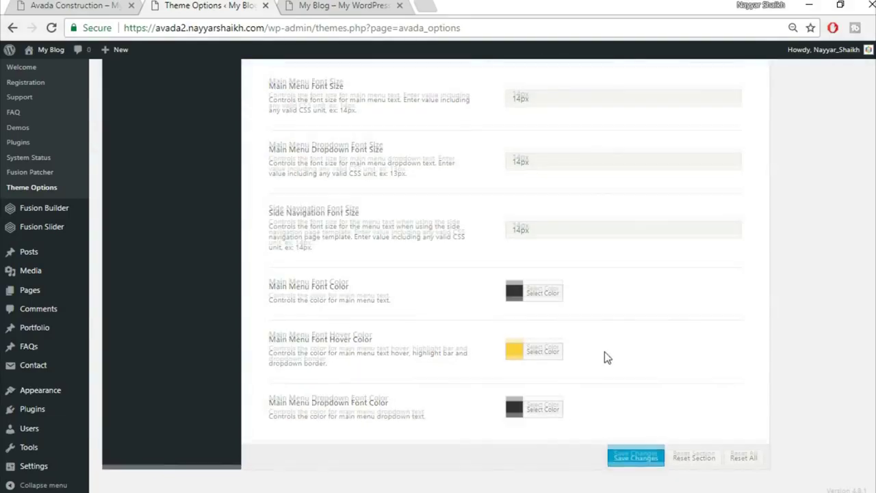
scroll(604, 351, "up", 10)
left_click(288, 4)
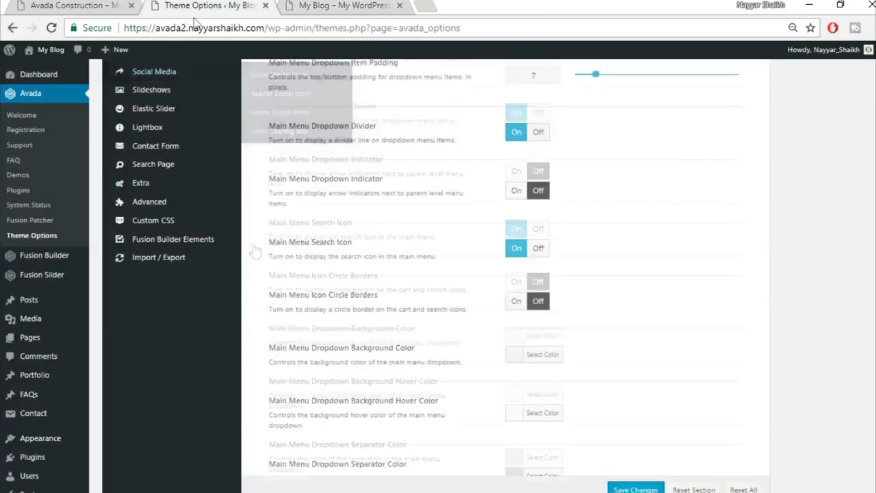
left_click(194, 8)
scroll(258, 265, "up", 2)
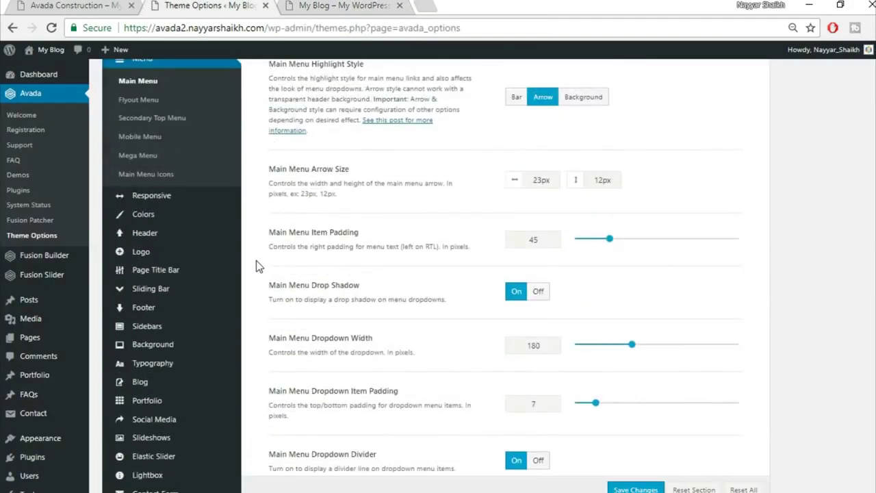
- Change the Colors section's Primary Color from green to #fed83d and save
left_click(155, 215)
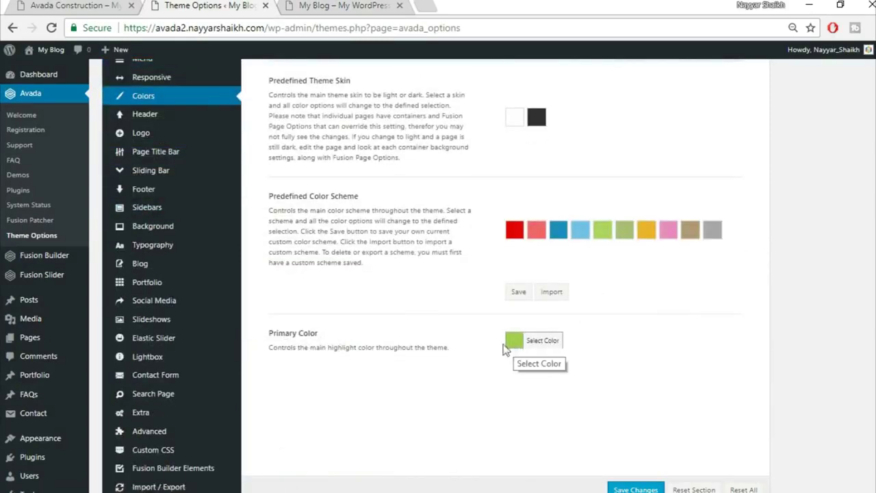
left_click(544, 342)
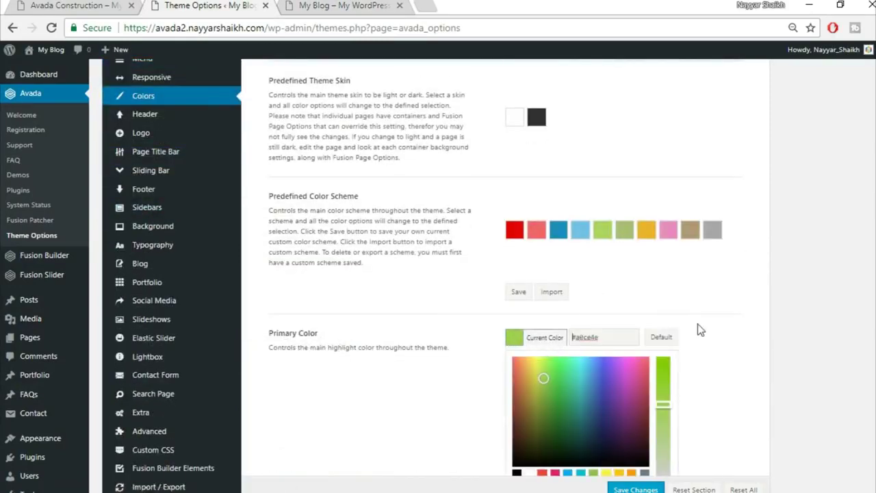
left_click_drag(630, 338, 507, 342)
scroll(820, 323, "down", 2)
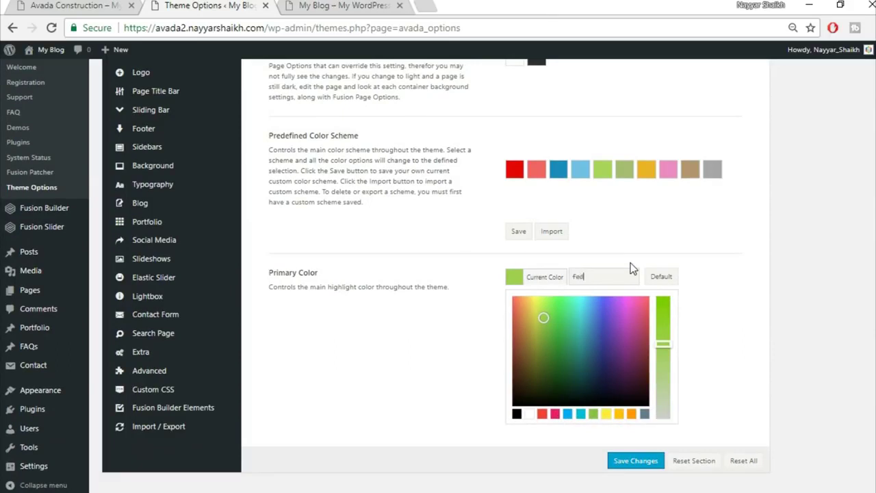
type("fed83d")
left_click(729, 271)
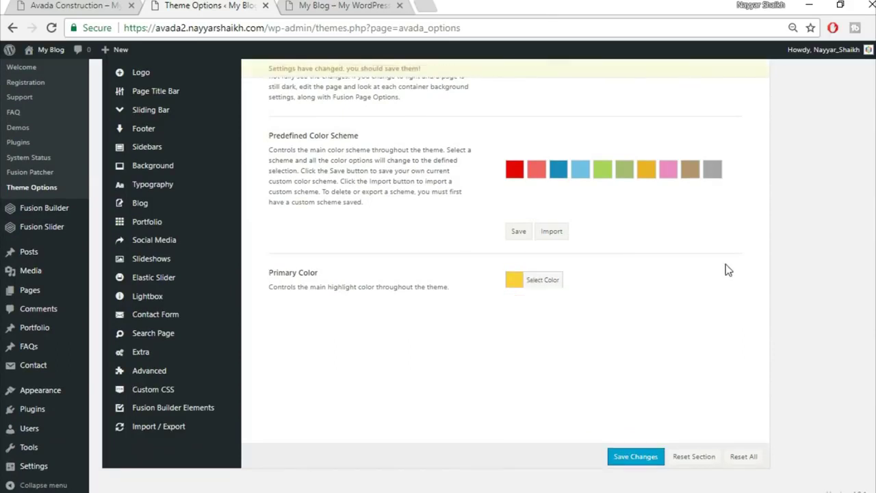
left_click(642, 458)
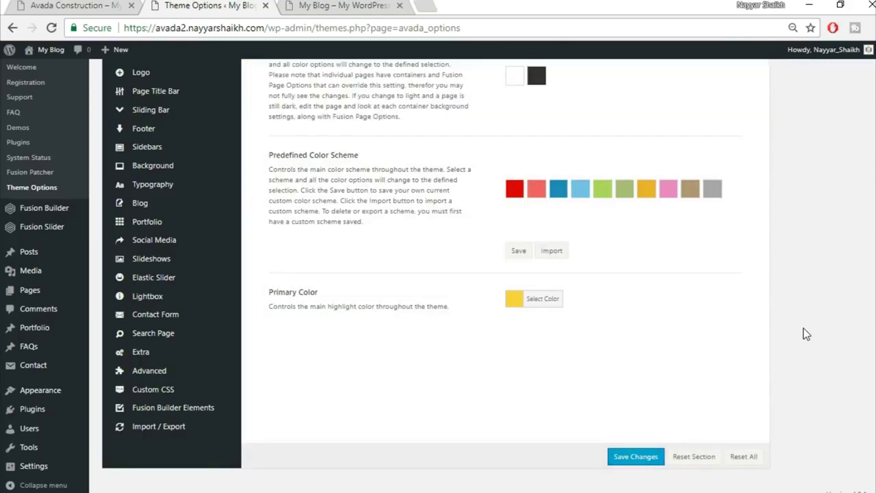
scroll(256, 253, "up", 3)
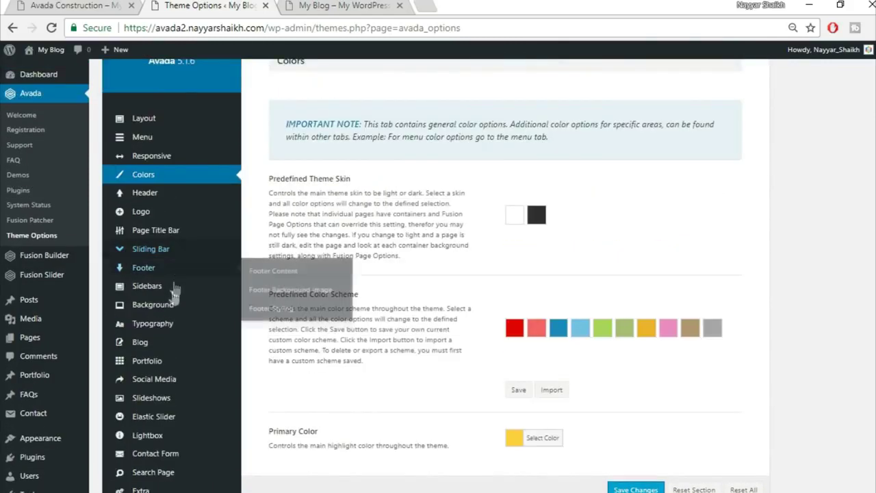
- Open the Header options and compare the blog's header with the Construction demo
left_click(155, 195)
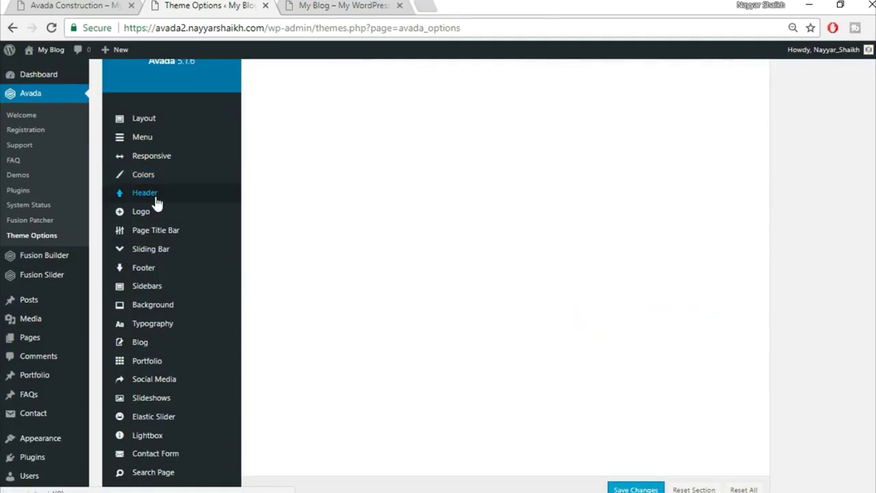
scroll(787, 212, "up", 2)
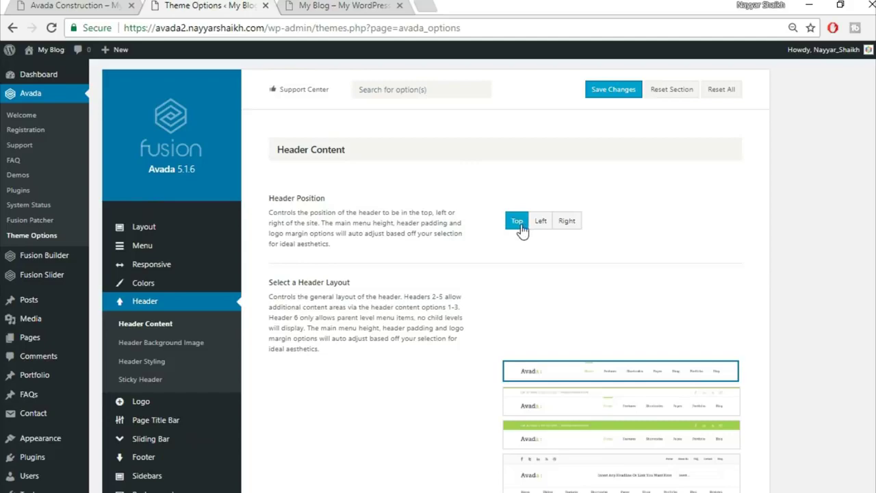
left_click(343, 5)
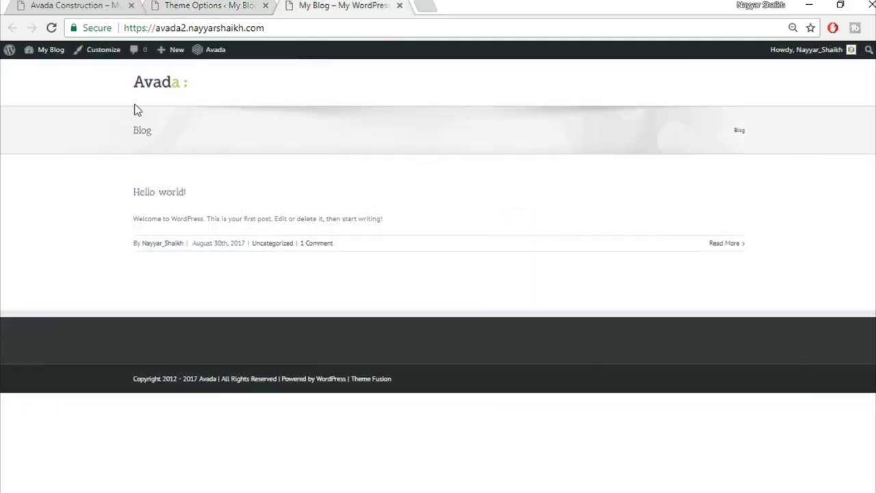
left_click(65, 5)
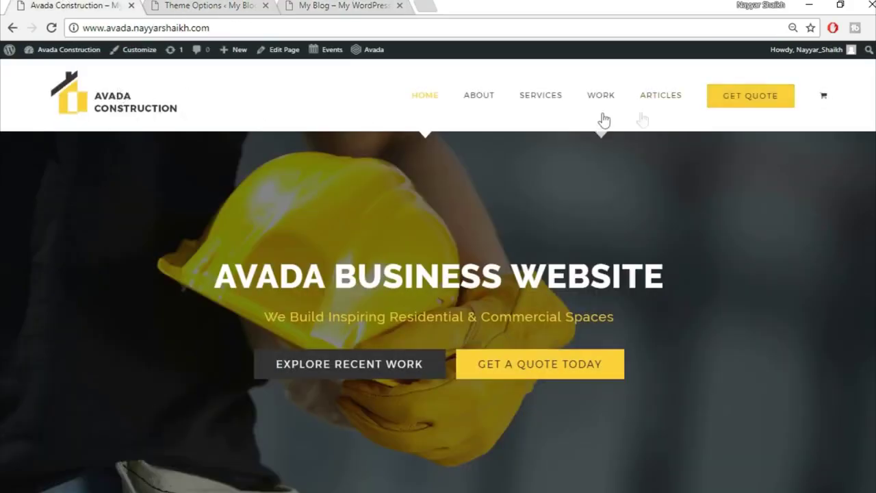
left_click(349, 4)
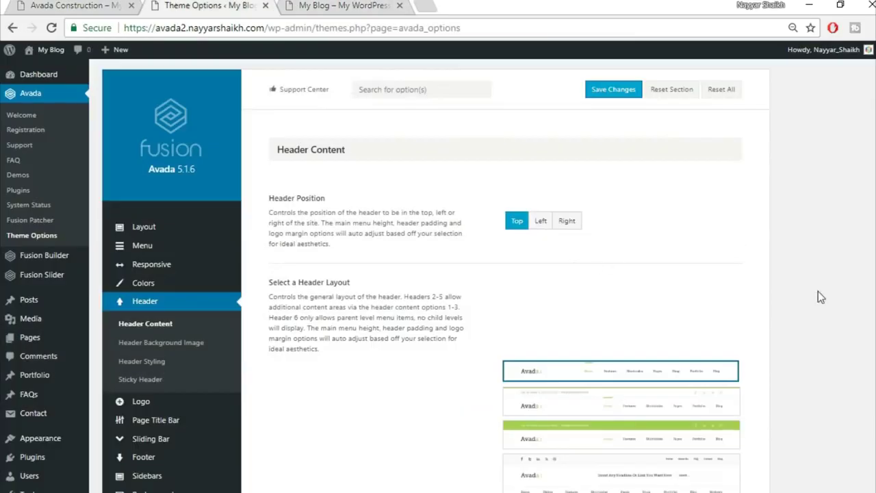
- Save Header Content with Top position, the first header layout and slider below the header
scroll(818, 297, "down", 1)
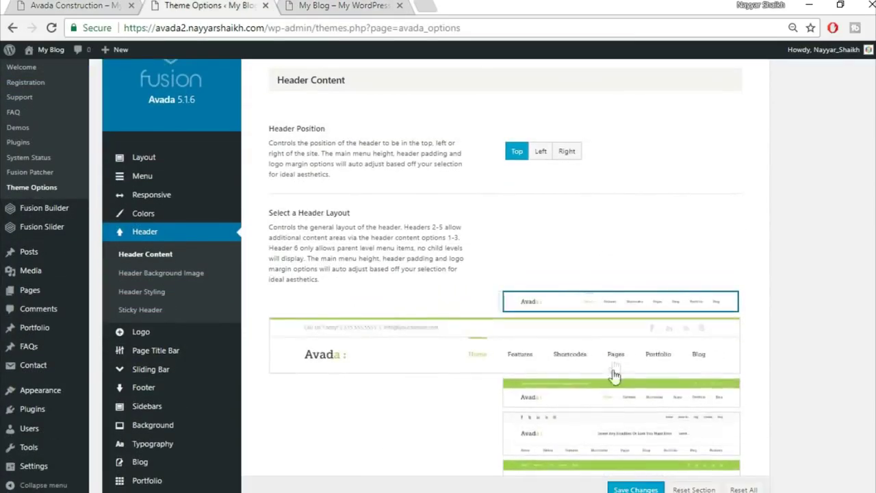
scroll(621, 404, "down", 2)
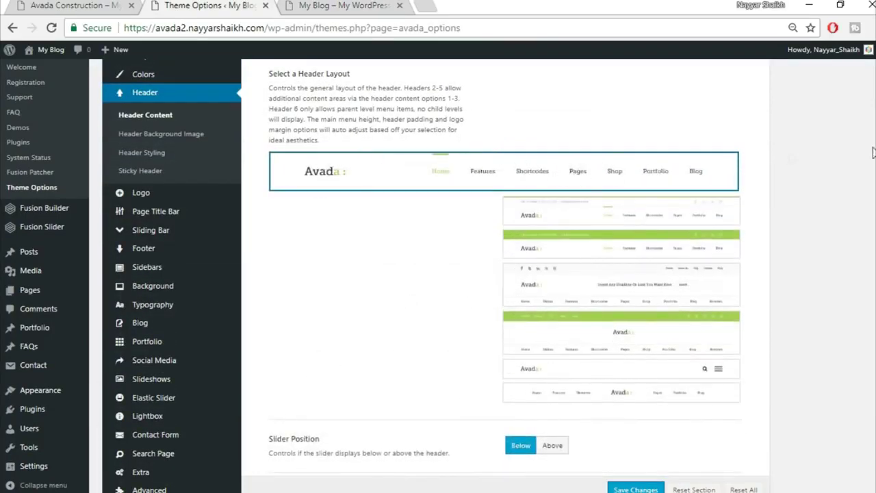
scroll(634, 364, "down", 1)
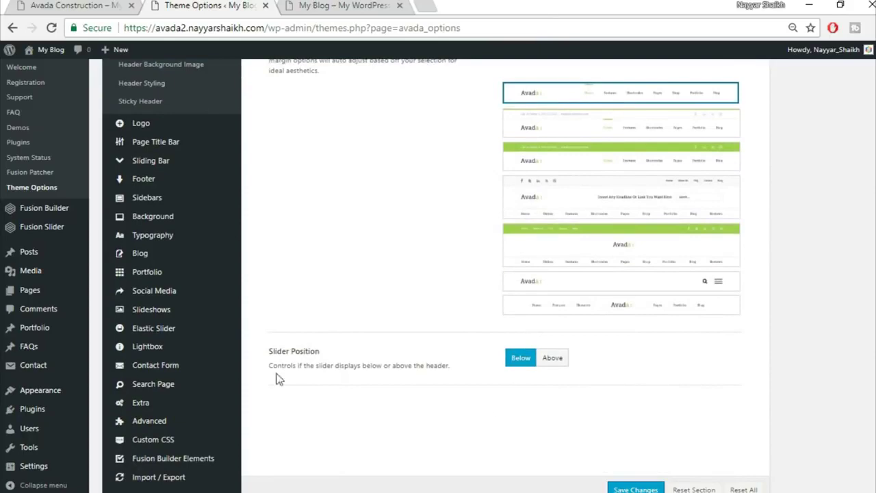
scroll(677, 410, "down", 1)
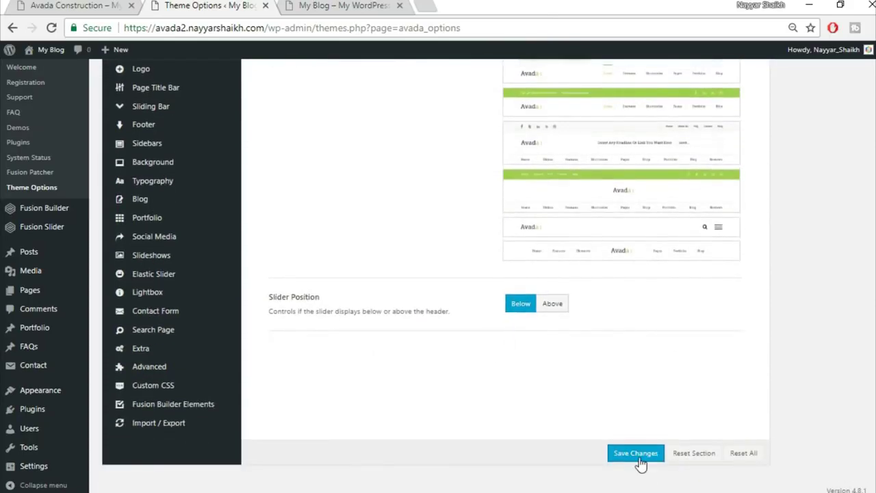
left_click(636, 453)
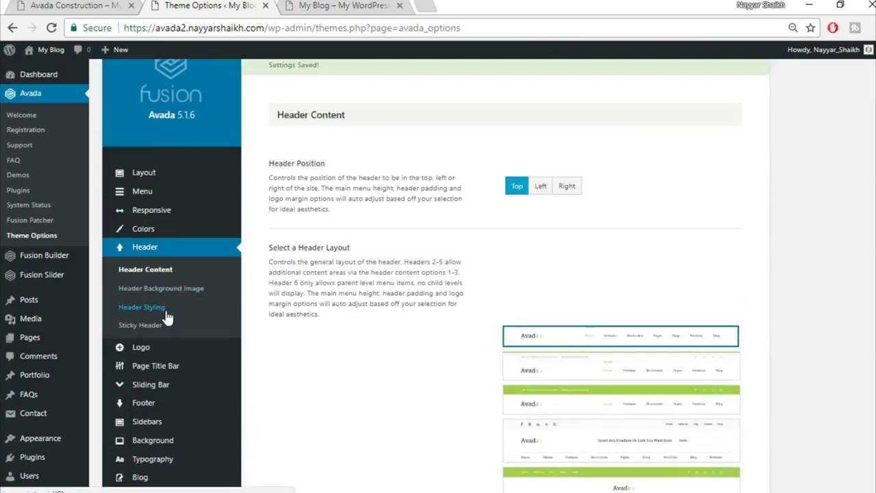
left_click(165, 312)
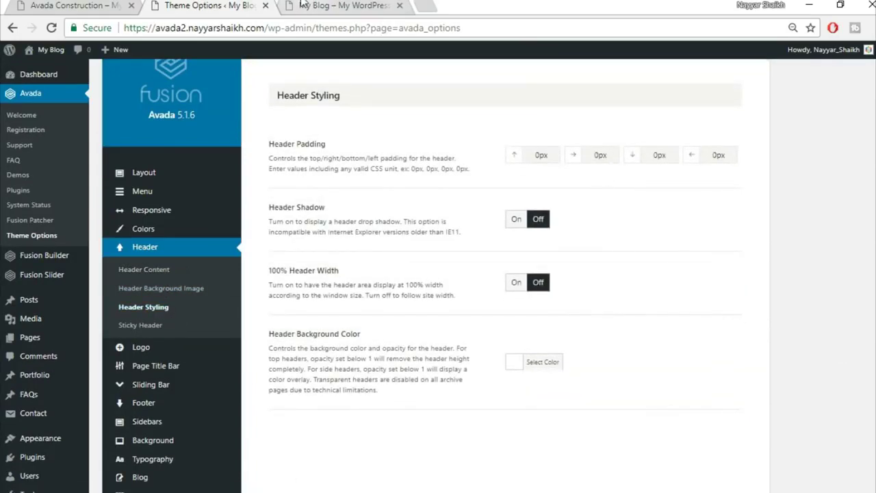
- Turn on 100% Header Width to match the Construction demo's full-width header
left_click(303, 5)
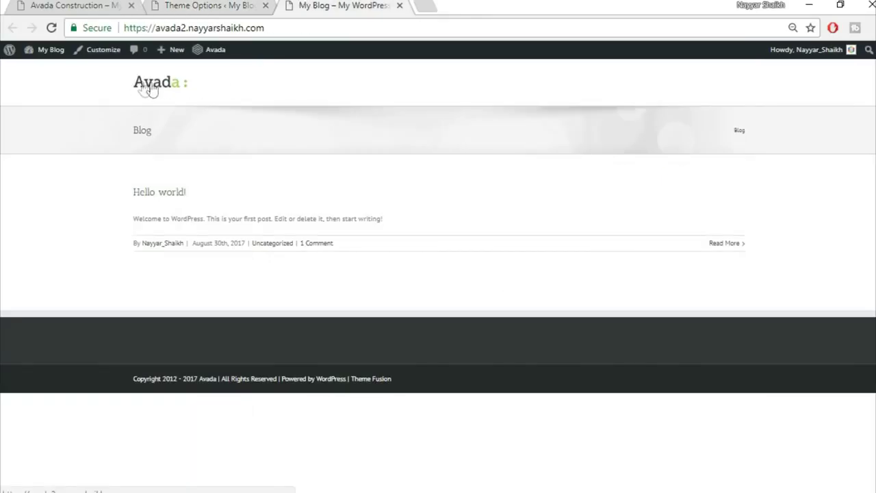
left_click(65, 5)
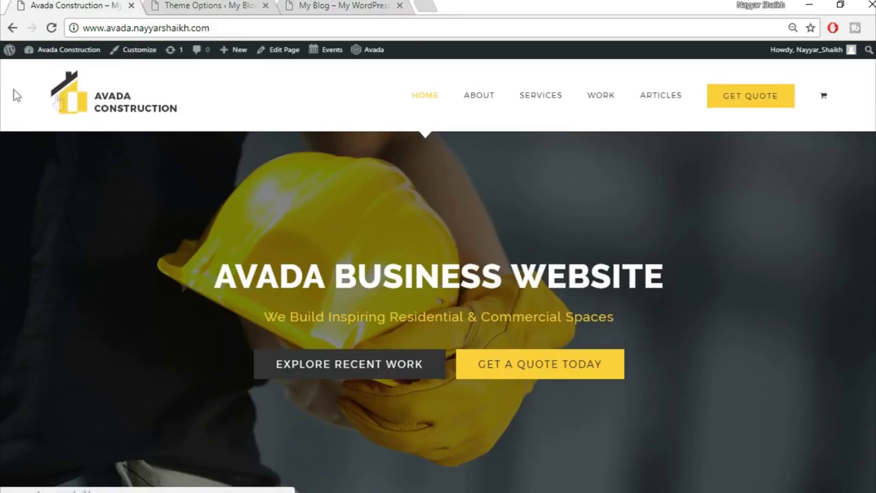
left_click(336, 5)
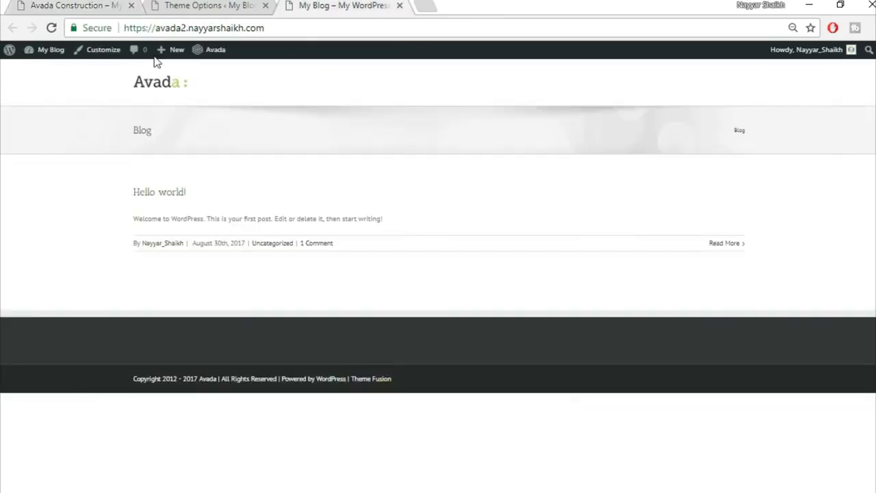
left_click(71, 5)
left_click(205, 6)
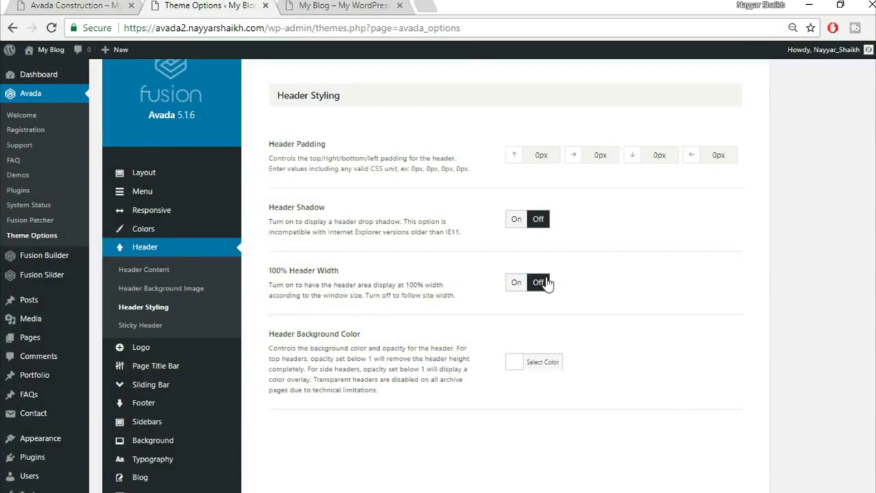
left_click(515, 282)
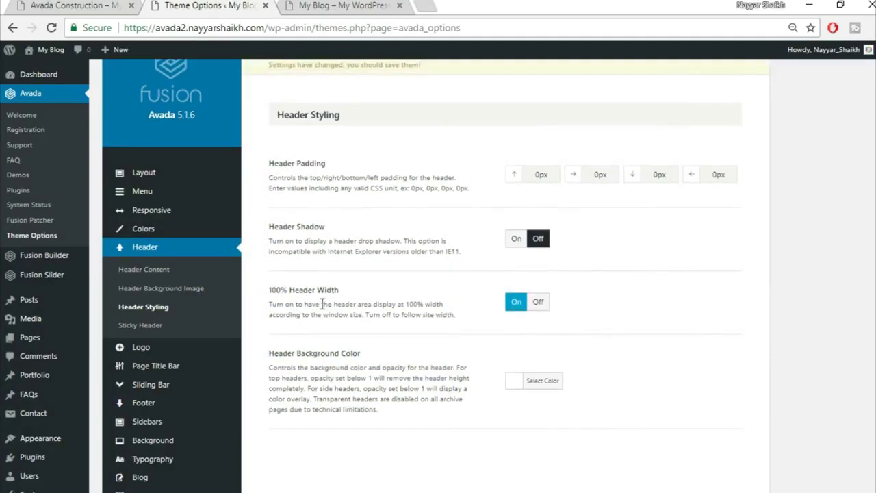
left_click(330, 6)
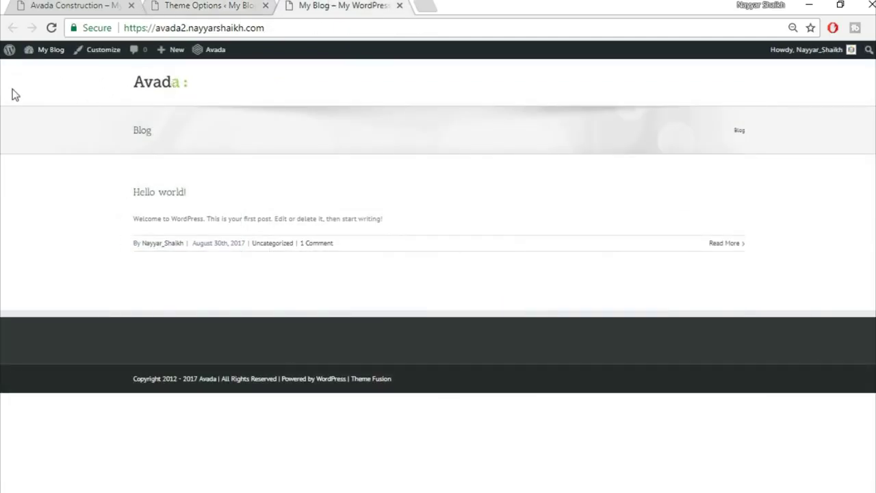
left_click(214, 5)
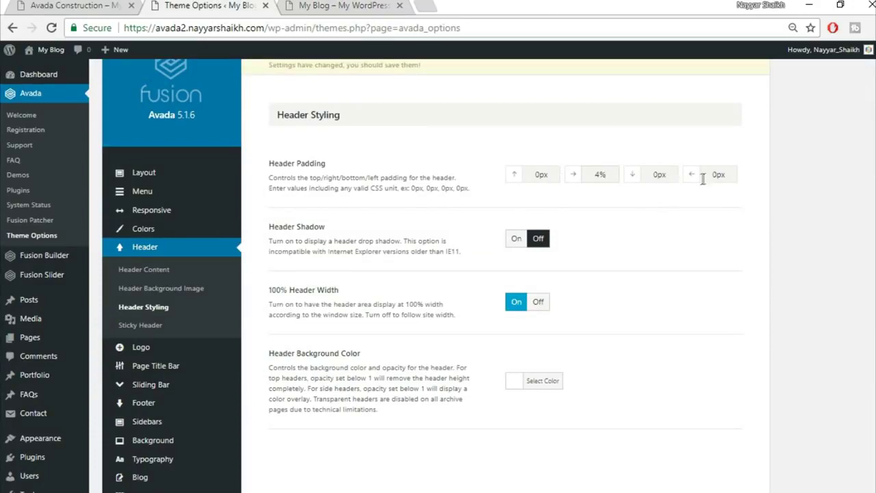
- Set the header's left and right padding to 4%, save, and view the blog front page
left_click_drag(729, 174, 701, 176)
left_click(84, 6)
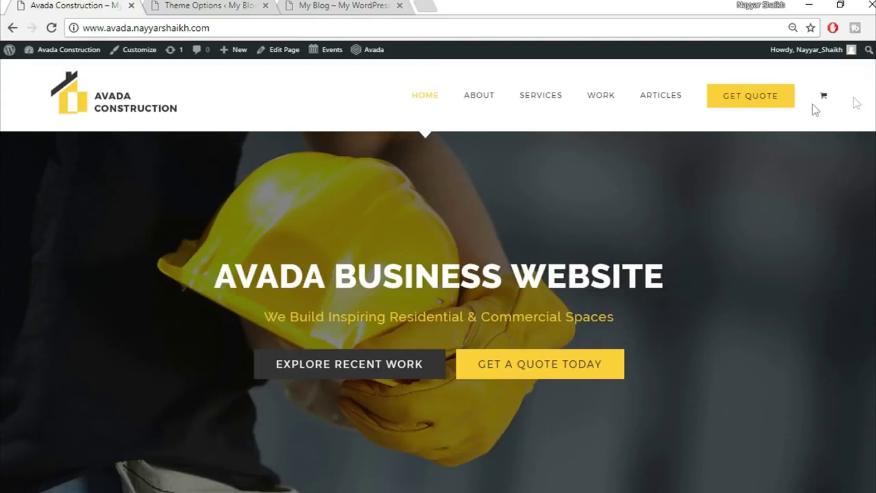
left_click(340, 5)
left_click(189, 5)
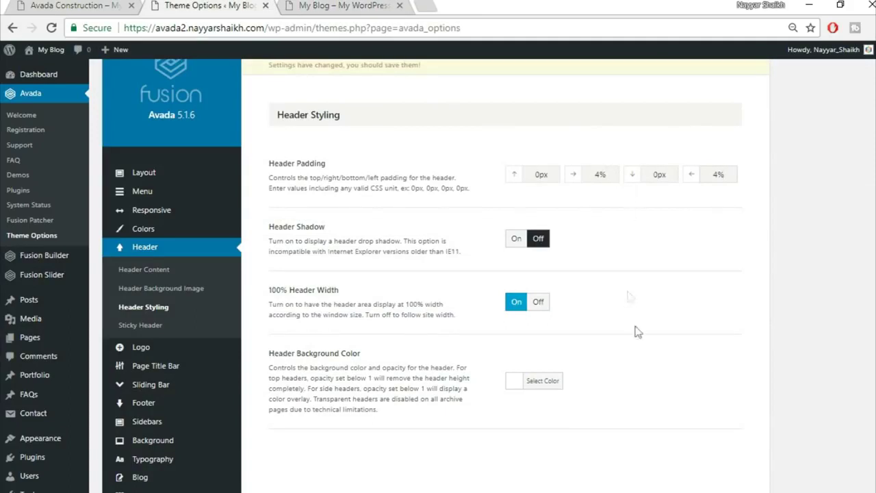
scroll(643, 363, "down", 3)
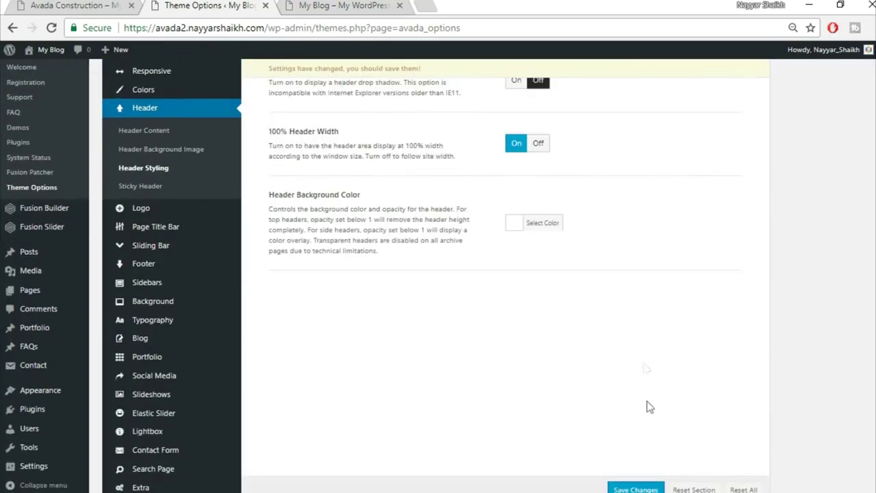
left_click(635, 490)
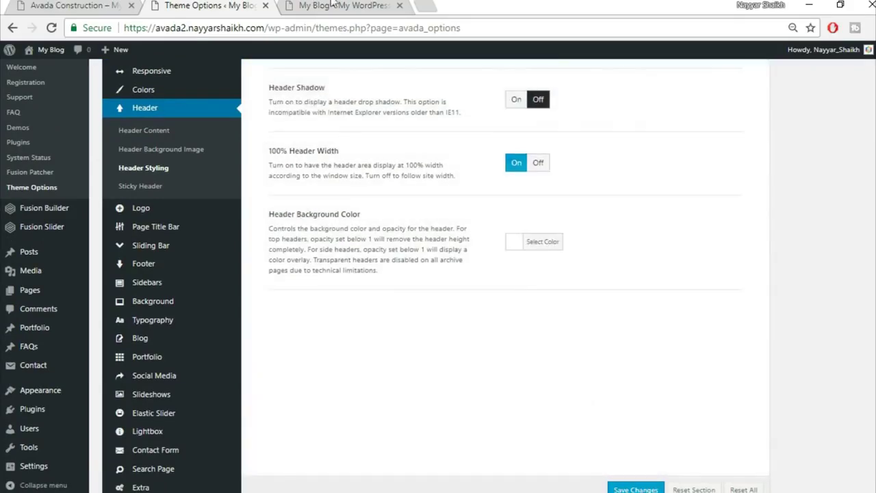
left_click(328, 6)
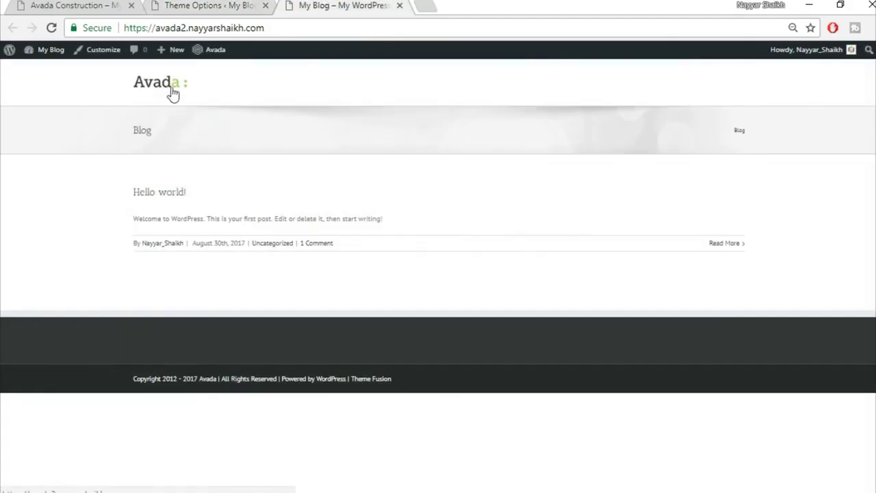
- Set the logo's bottom margin to 20px in Avada's Logo options
left_click(192, 5)
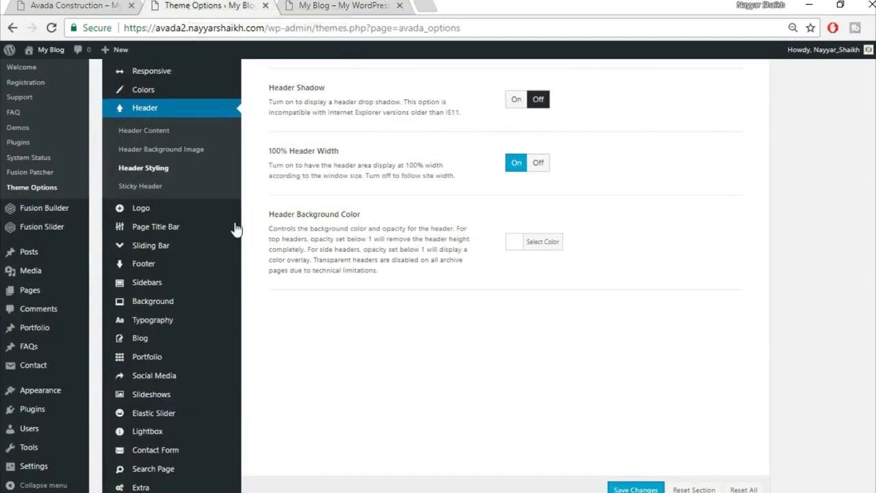
left_click(202, 323)
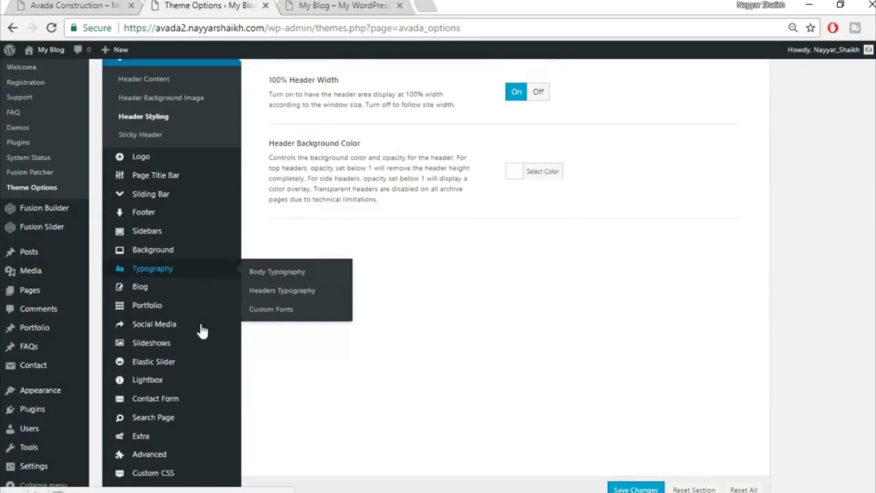
scroll(202, 331, "down", 1)
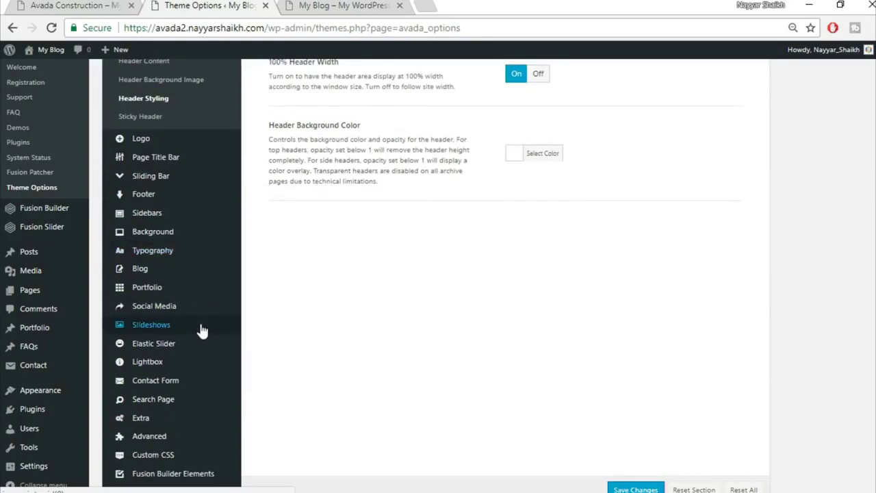
left_click(165, 139)
scroll(749, 255, "up", 3)
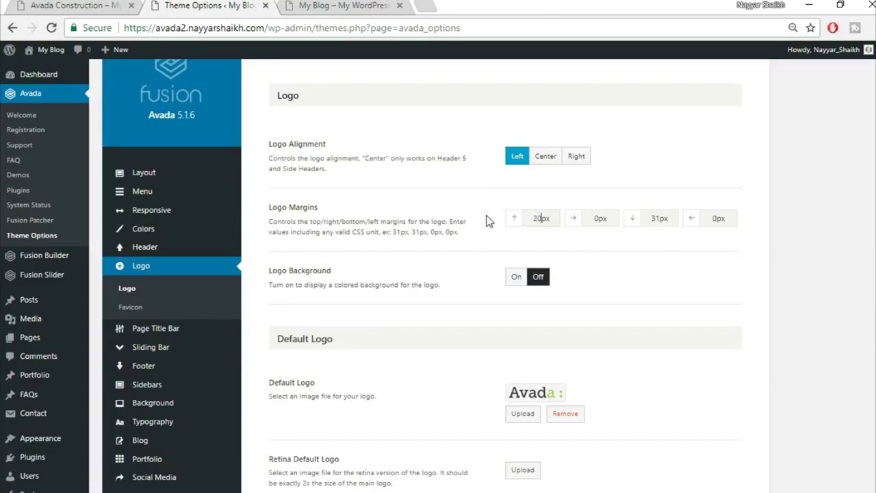
double_click(659, 219)
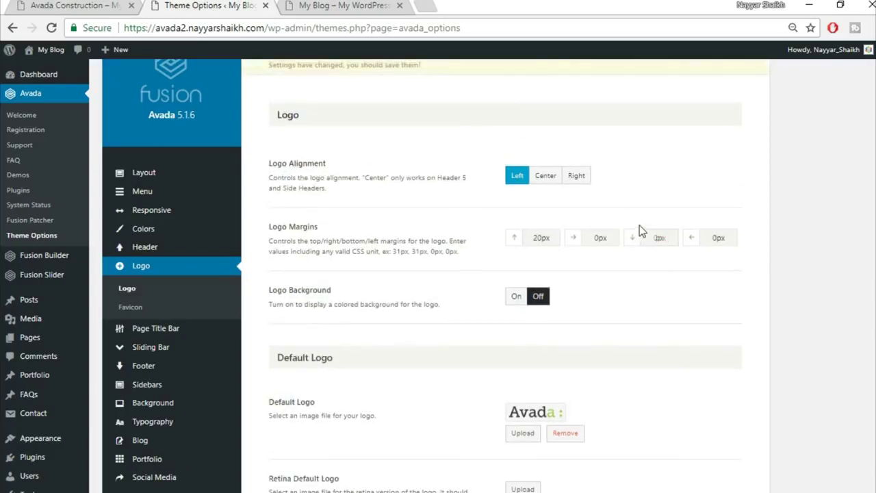
type("20")
- Clear the default Avada logo and start choosing a new default logo image
scroll(677, 294, "down", 1)
scroll(678, 294, "down", 3)
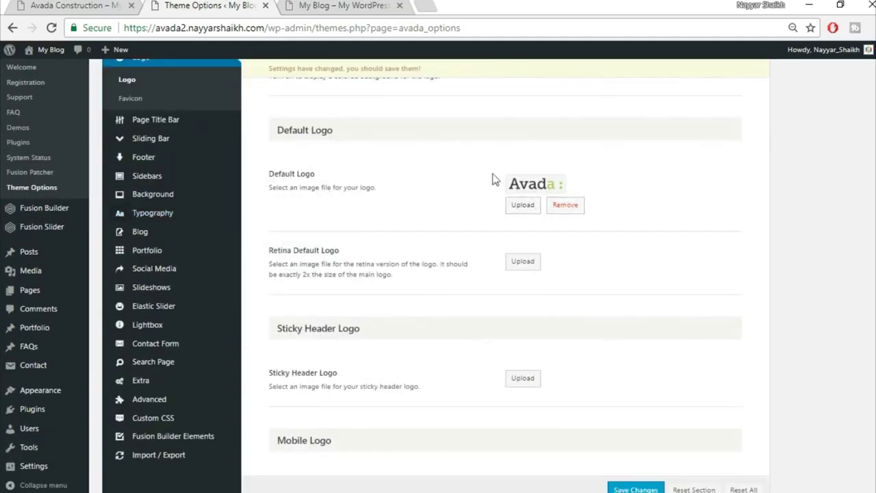
left_click(308, 6)
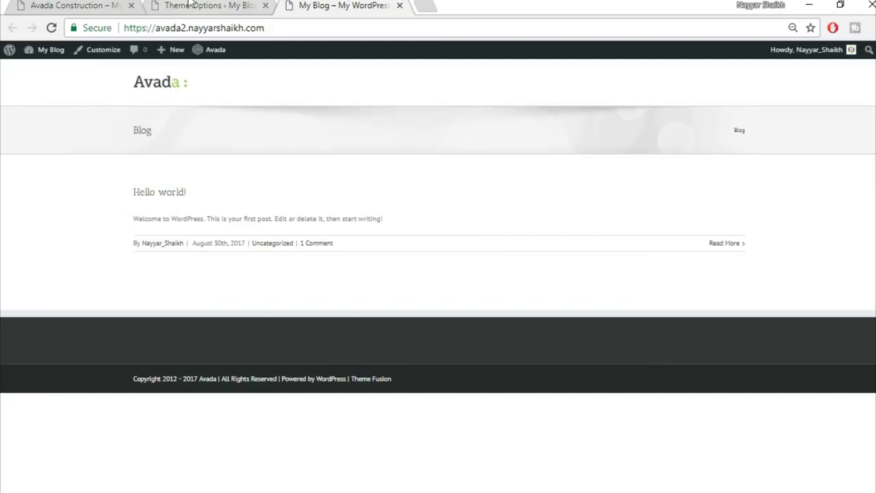
left_click(190, 3)
scroll(573, 214, "down", 4)
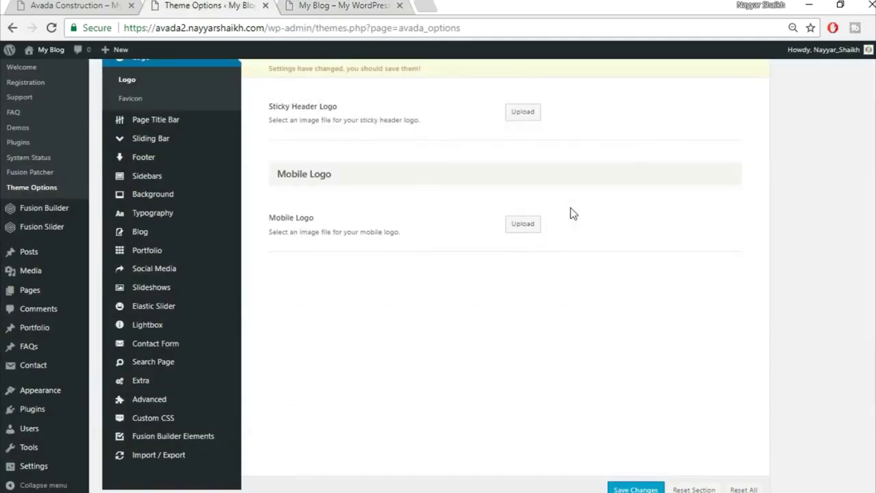
scroll(567, 196, "up", 2)
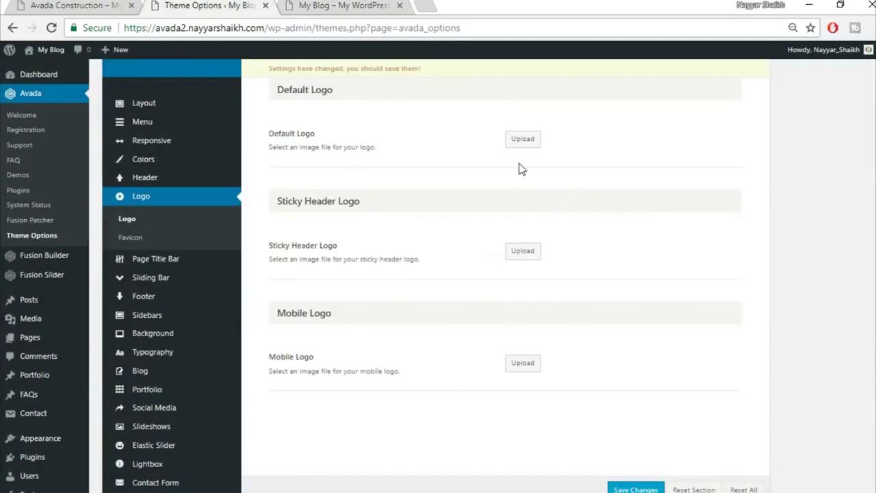
scroll(519, 169, "up", 3)
left_click(524, 228)
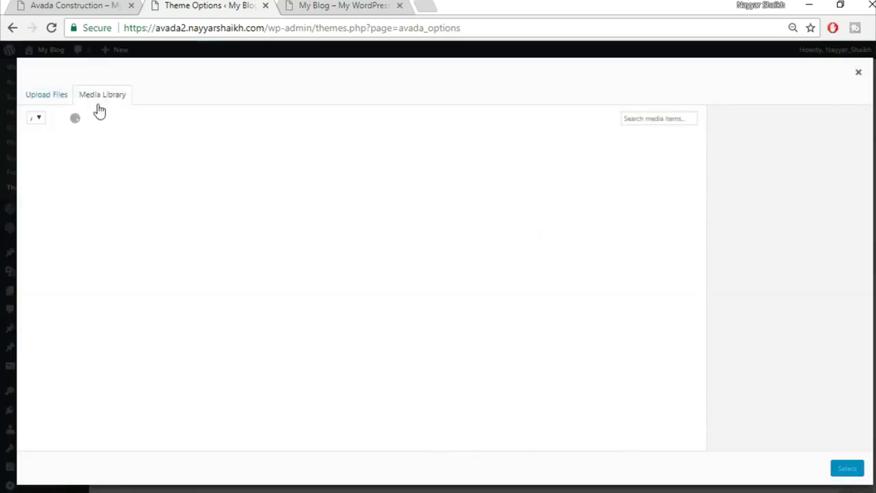
- Look over the Avada Construction demo homepage for reference
left_click(87, 5)
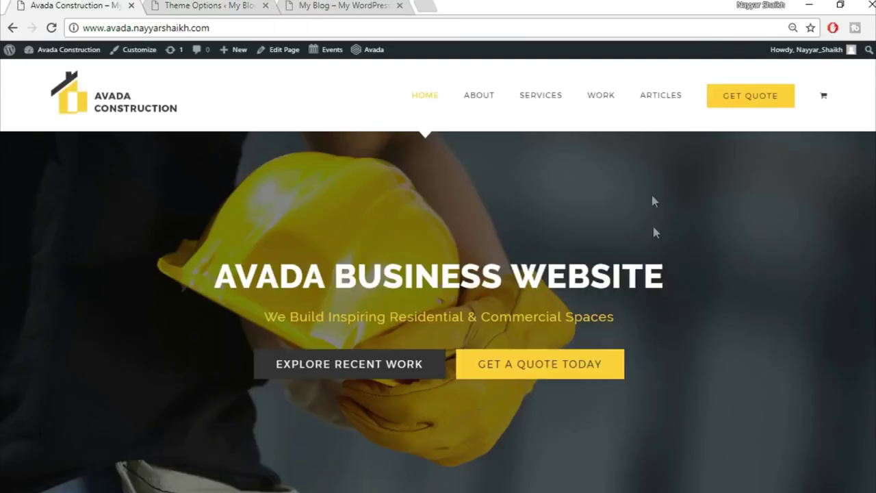
scroll(678, 352, "down", 15)
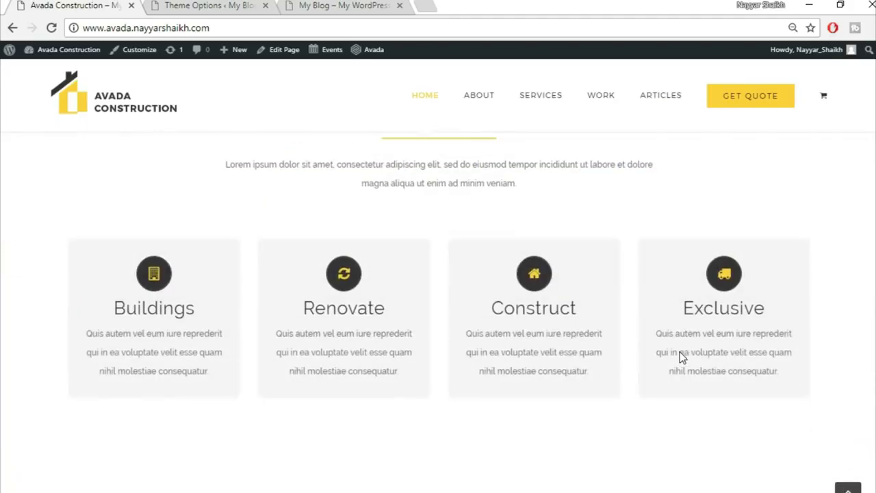
scroll(681, 355, "down", 3)
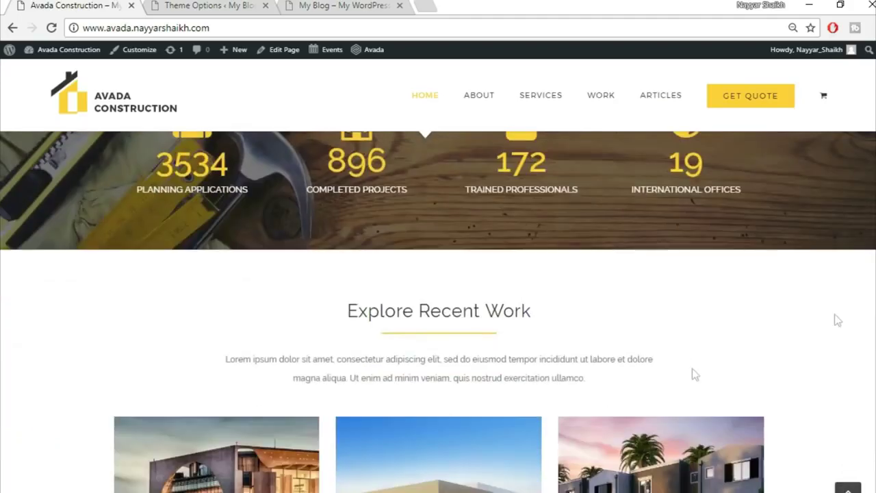
scroll(573, 191, "up", 18)
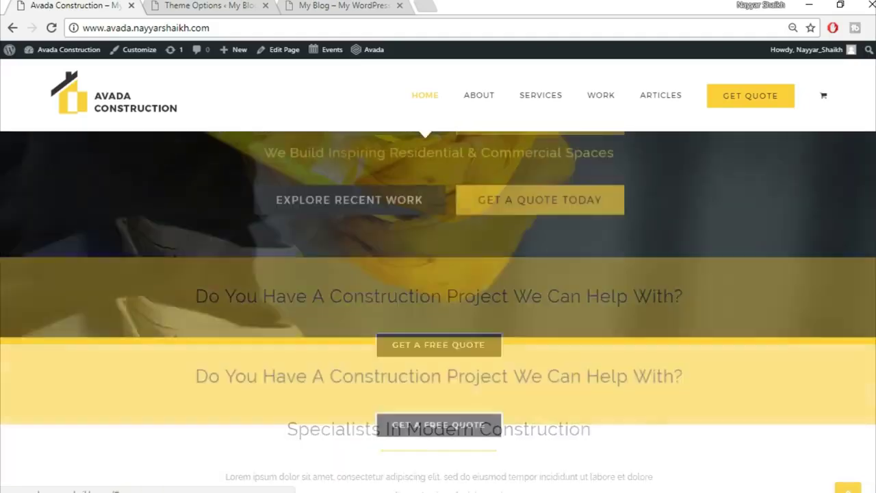
left_click(425, 5)
- Open BloggDude's Avada theme tutorial post on bloggdude.com, then bring up the Avada Theme folder
type("bl")
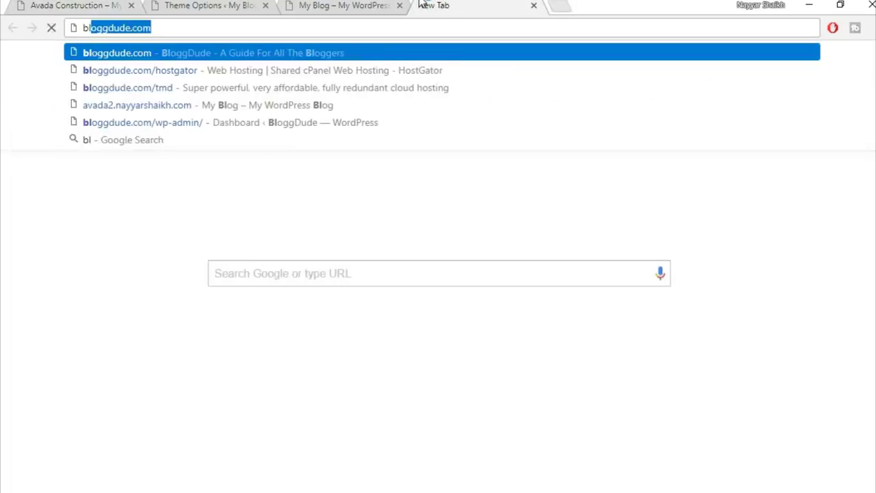
key("Return")
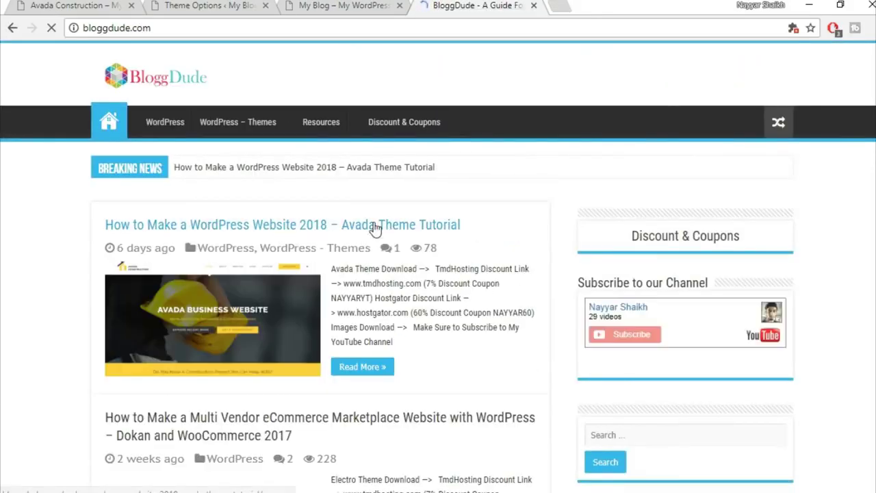
left_click(417, 227)
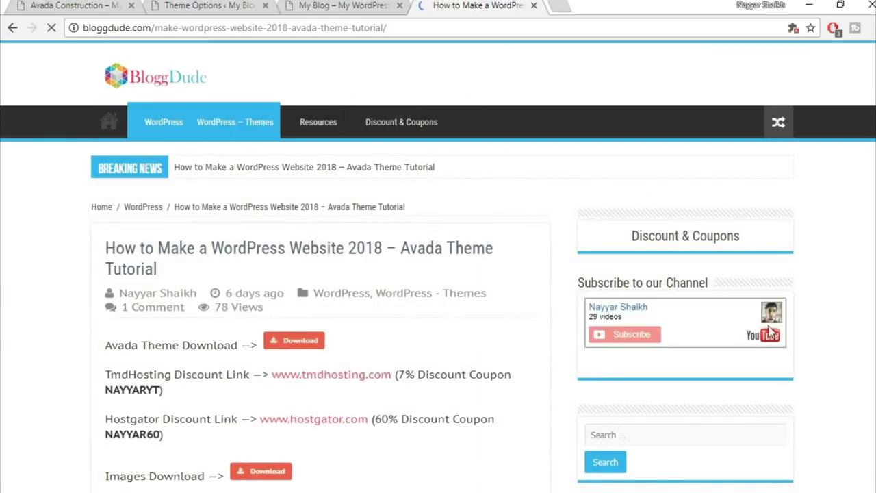
scroll(475, 269, "down", 4)
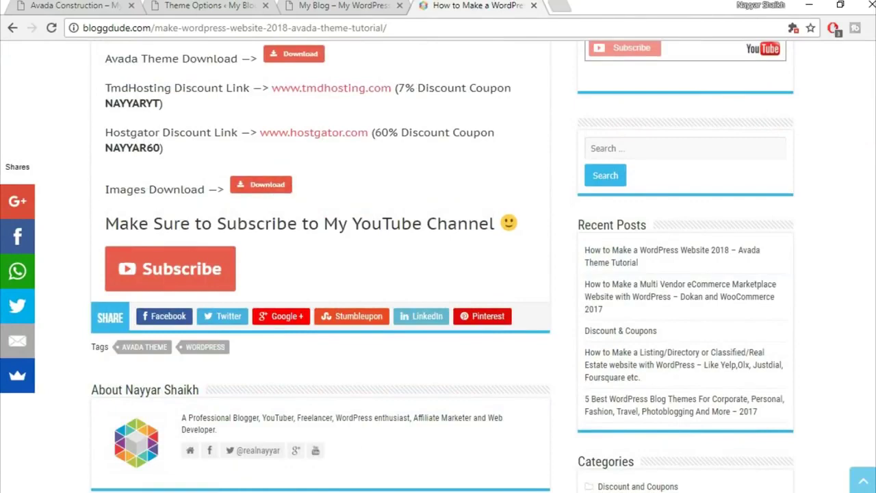
left_click(327, 449)
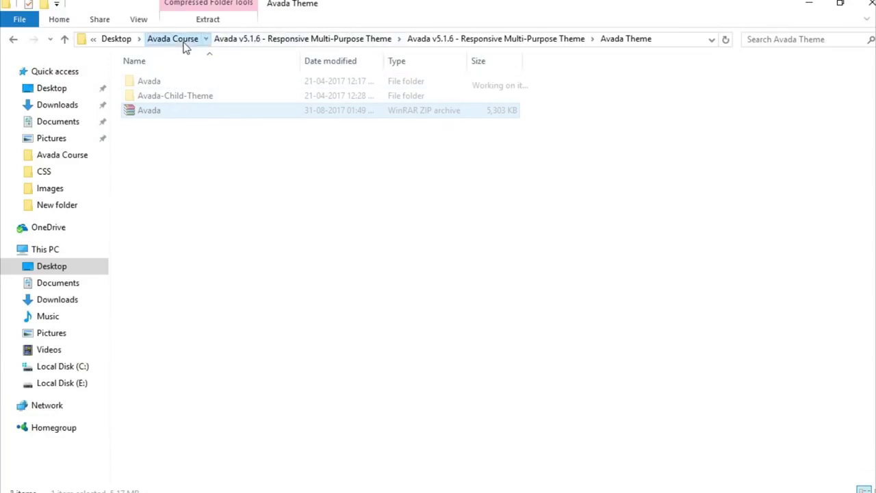
- Go up to Avada Course and open its Images folder of construction demo images
left_click(187, 41)
left_click(204, 141)
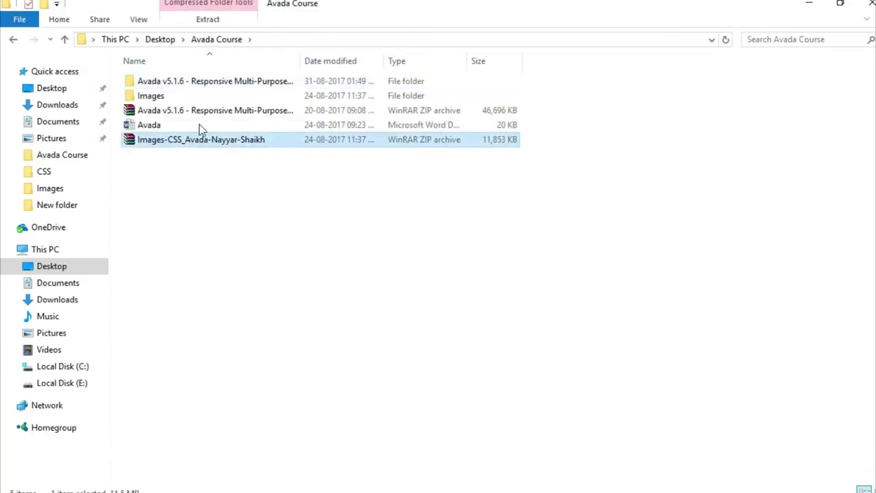
double_click(179, 98)
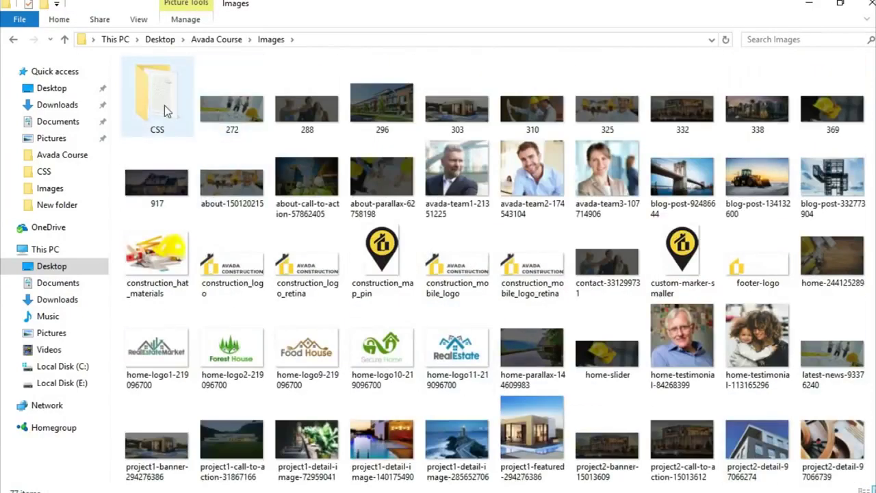
- Back in the tutorial post, review the hosting discount coupon code and download links
key("alt+Tab")
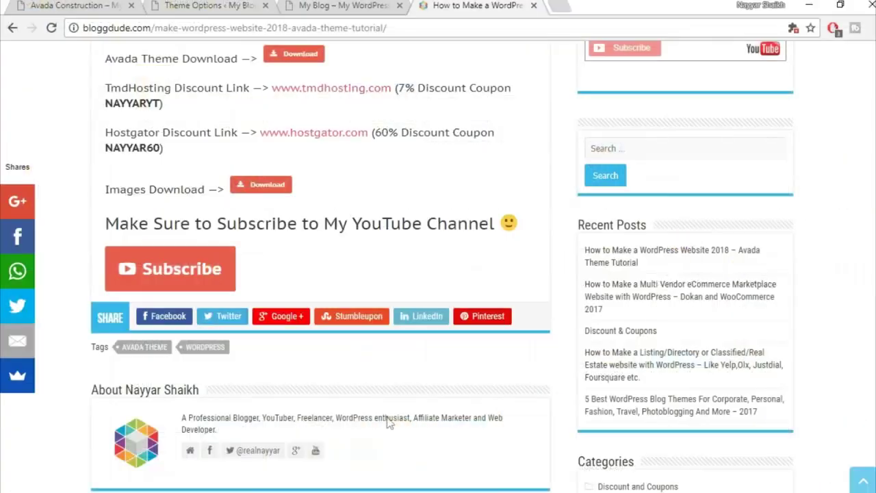
scroll(239, 229, "up", 1)
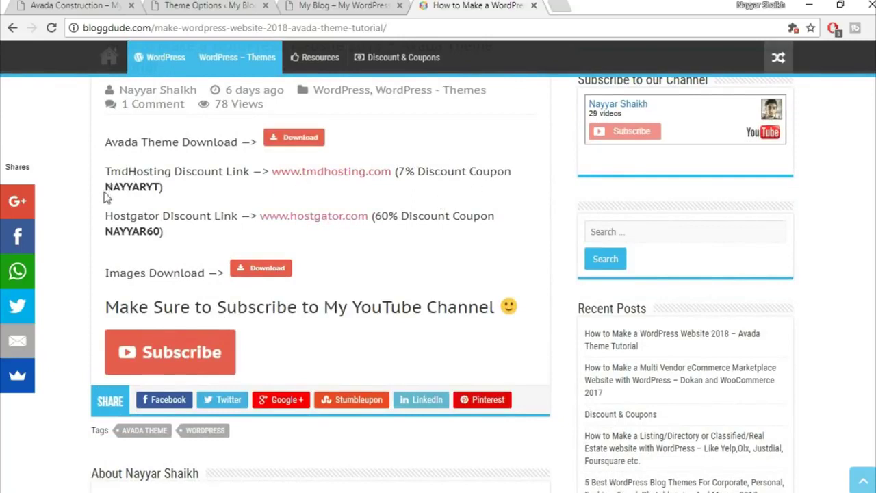
left_click_drag(106, 197, 166, 190)
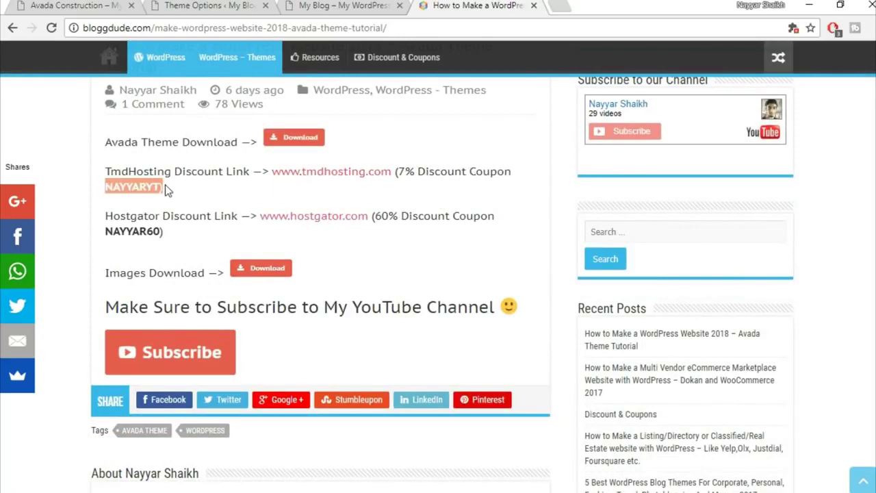
left_click(215, 158)
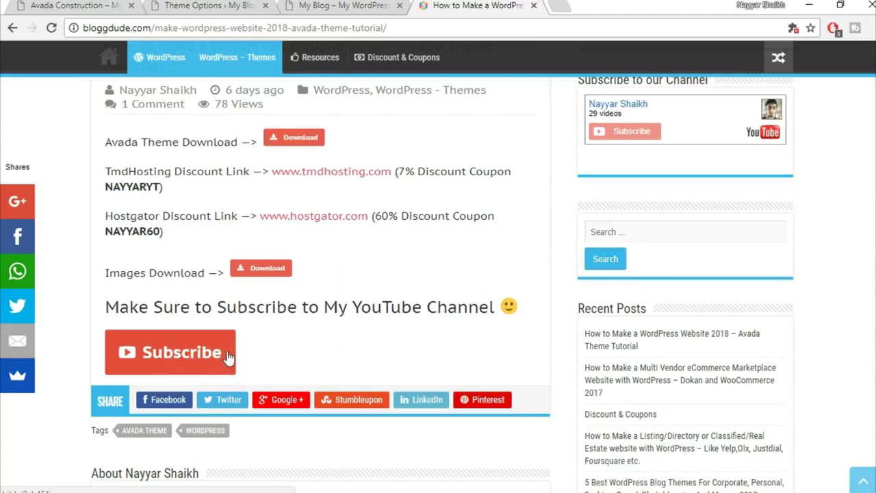
- Upload construction_logo.png from the Avada Course Images folder to the media library
left_click(339, 5)
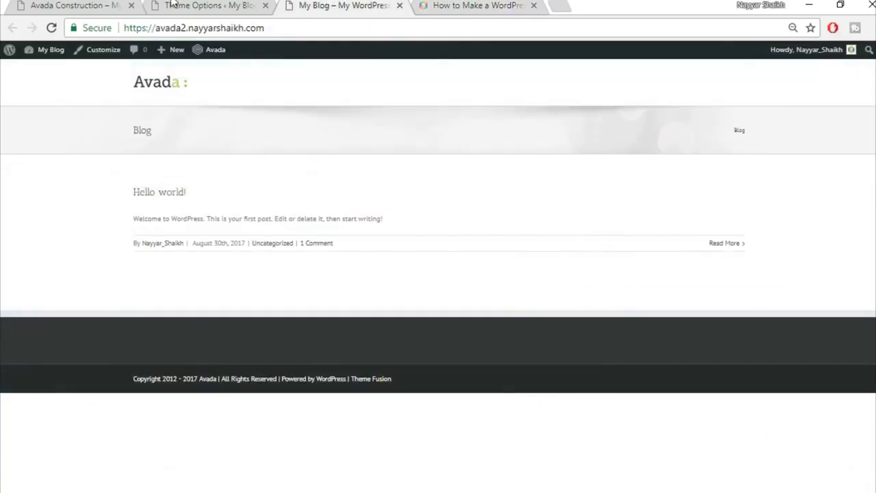
left_click(175, 6)
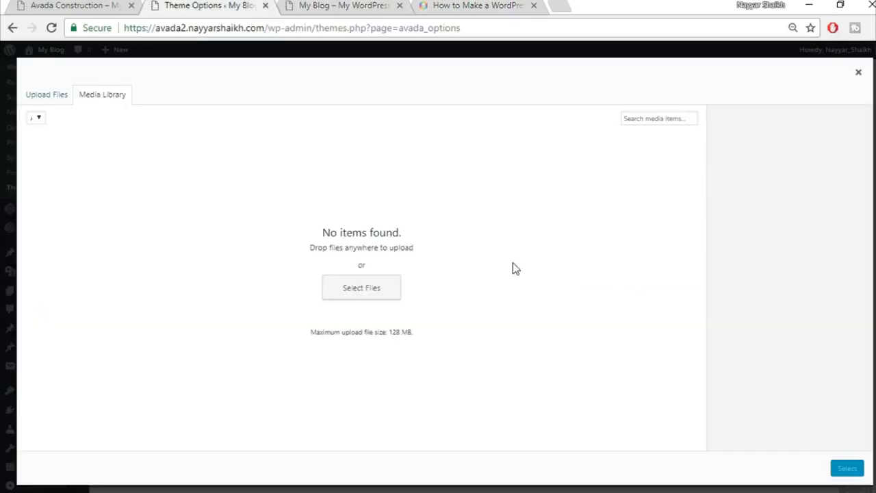
left_click(65, 100)
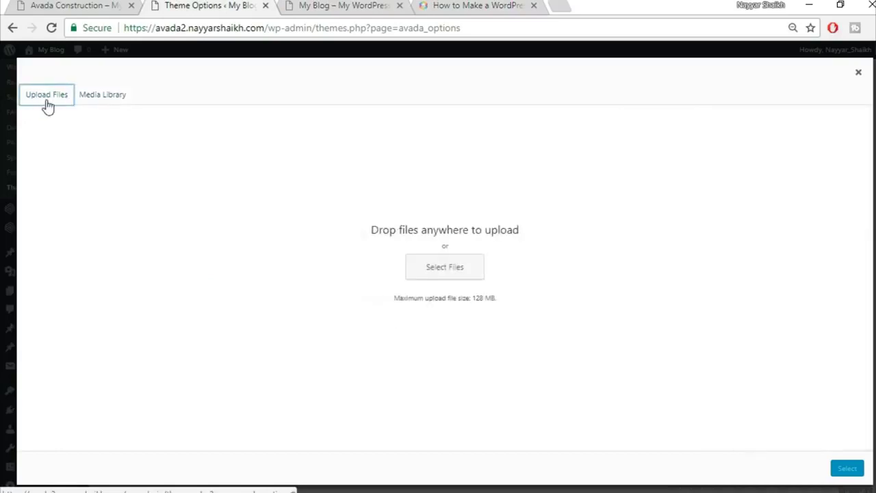
left_click(440, 267)
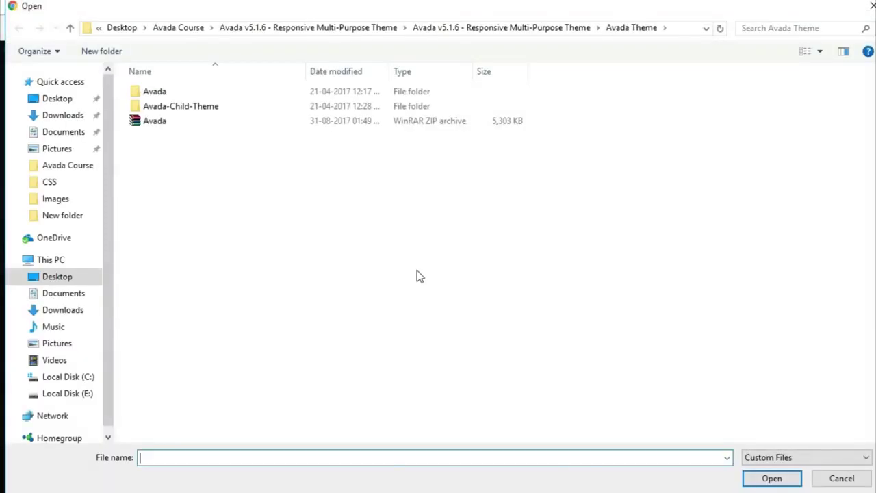
left_click(184, 28)
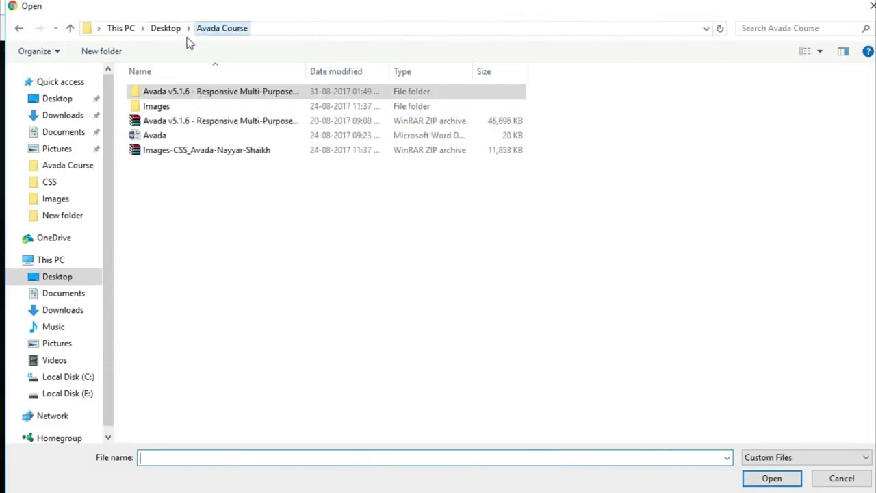
double_click(189, 109)
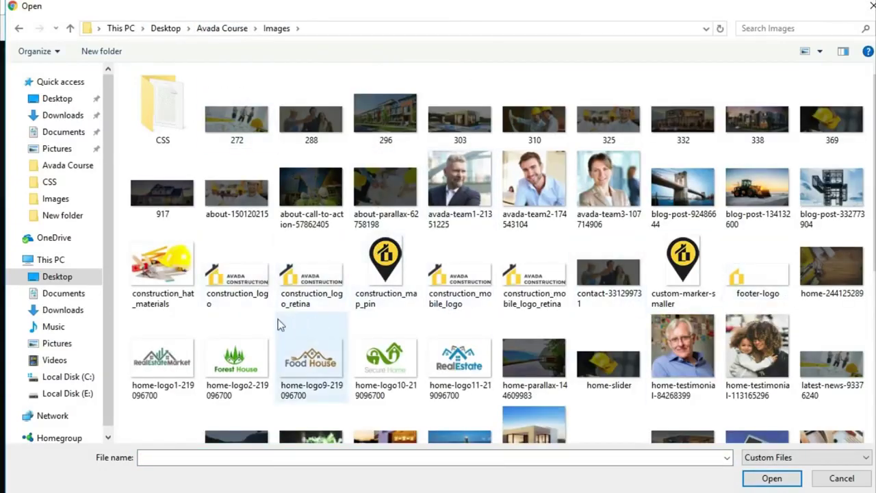
left_click(239, 309)
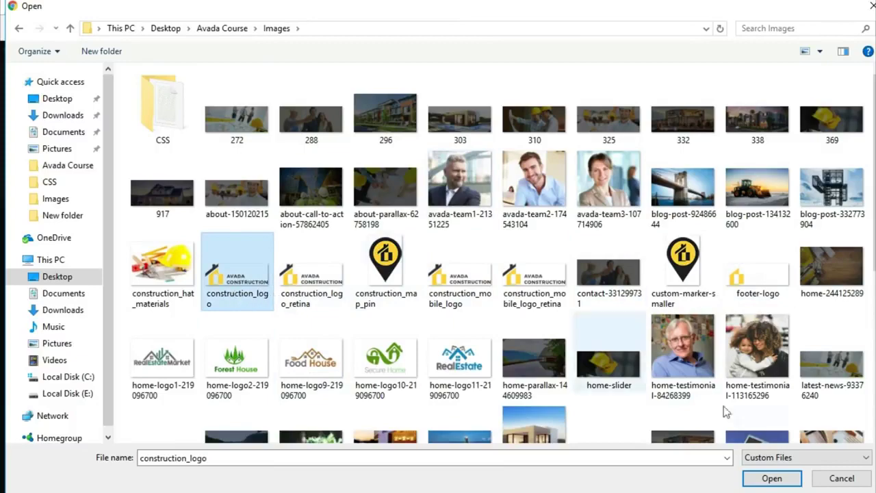
left_click(761, 475)
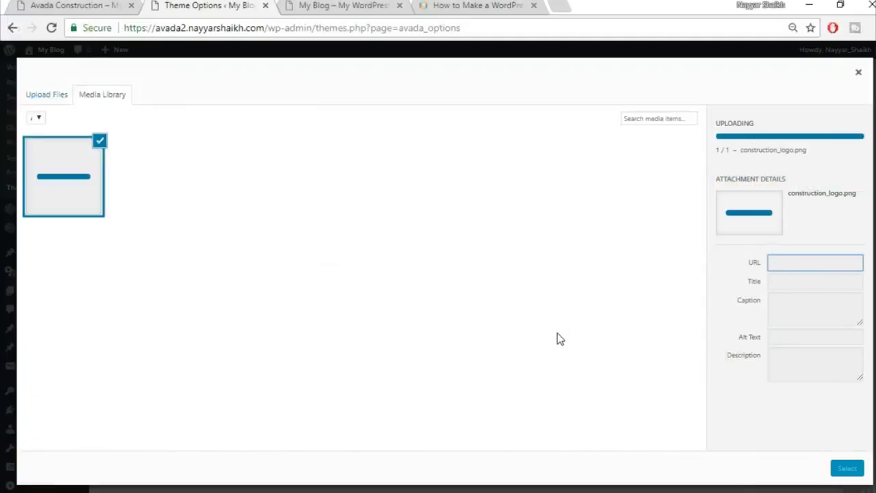
- Use construction_logo.png as the Default Logo and save the theme options
left_click(846, 468)
scroll(816, 385, "down", 5)
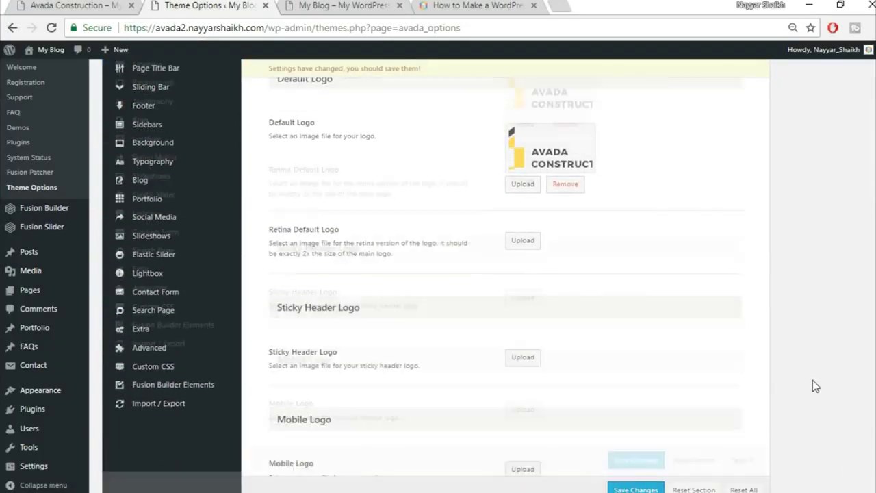
left_click(636, 454)
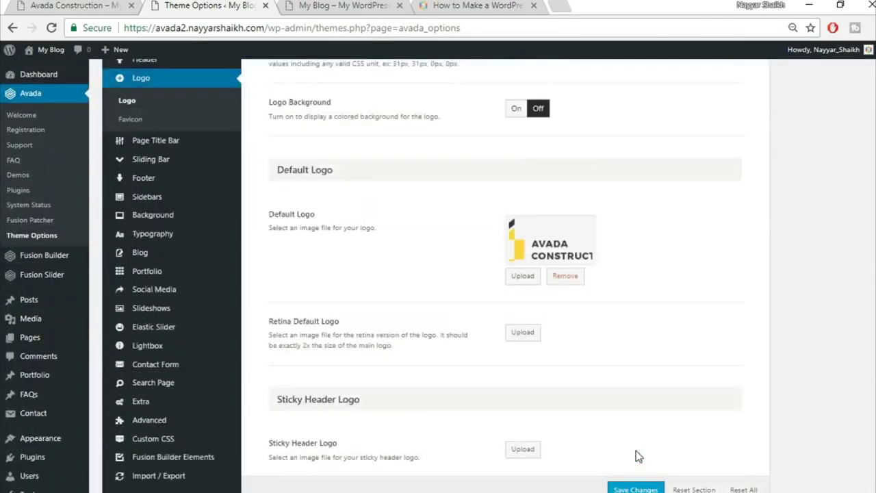
mouse_move(151, 349)
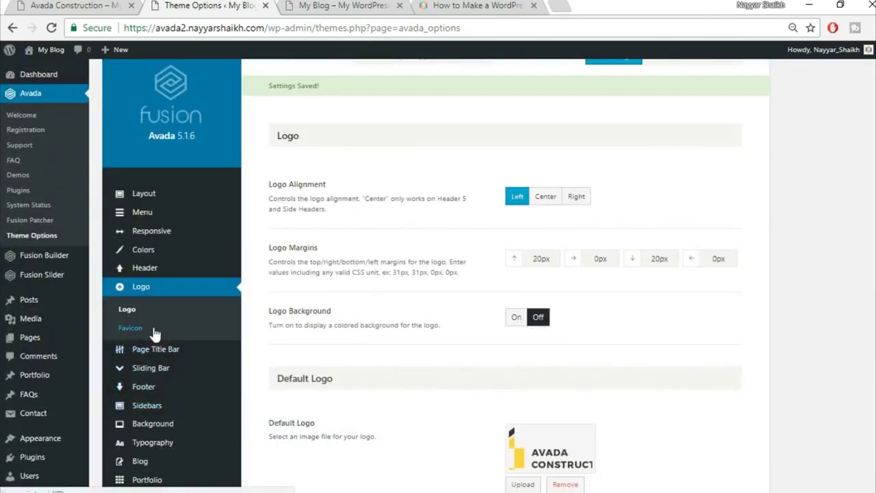
left_click(151, 330)
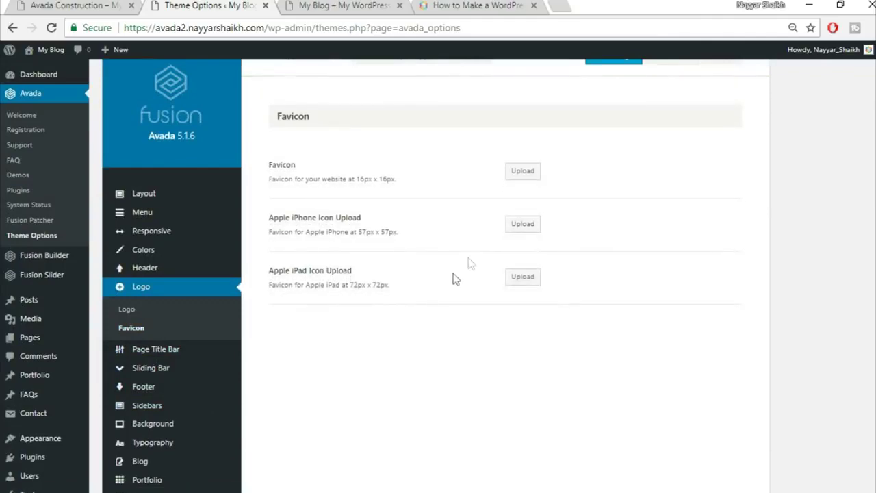
- After rechecking the tutorial article, start uploading a new favicon image from the computer
left_click(483, 5)
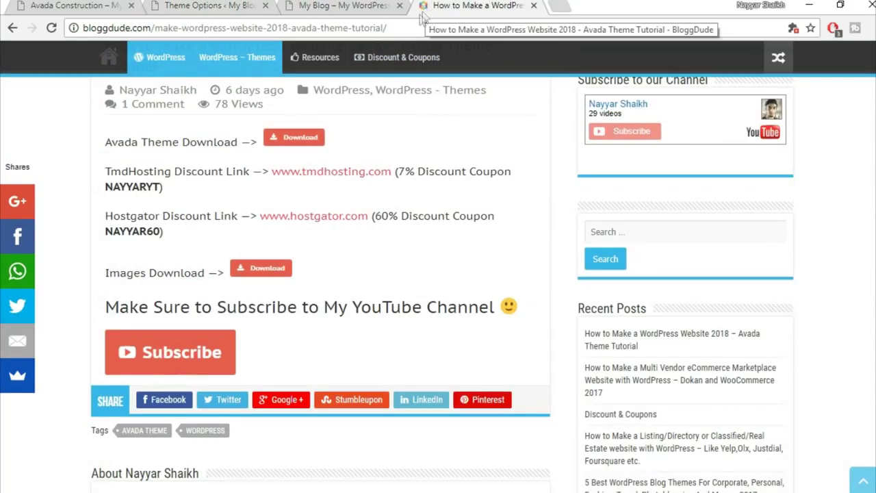
left_click(198, 7)
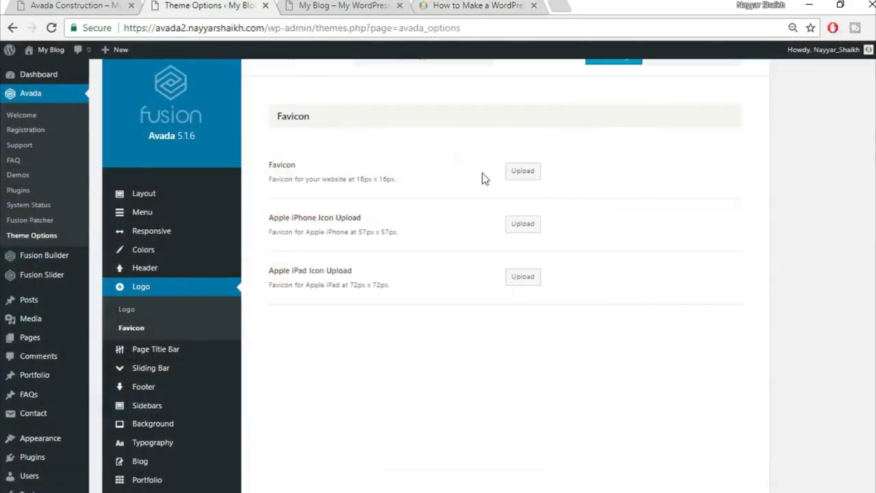
left_click(498, 5)
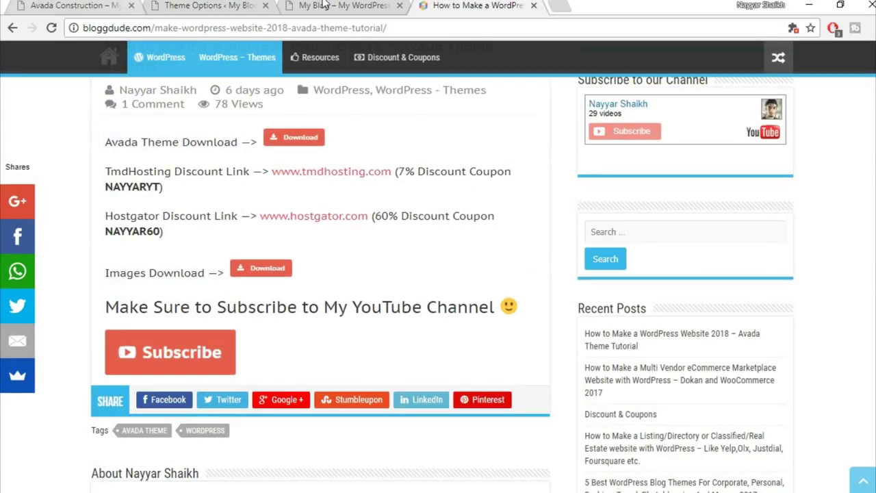
left_click(204, 5)
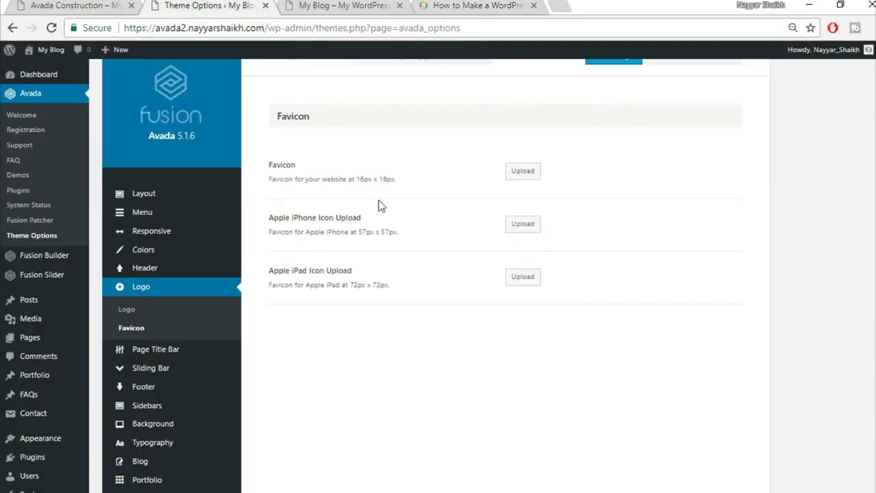
left_click(522, 172)
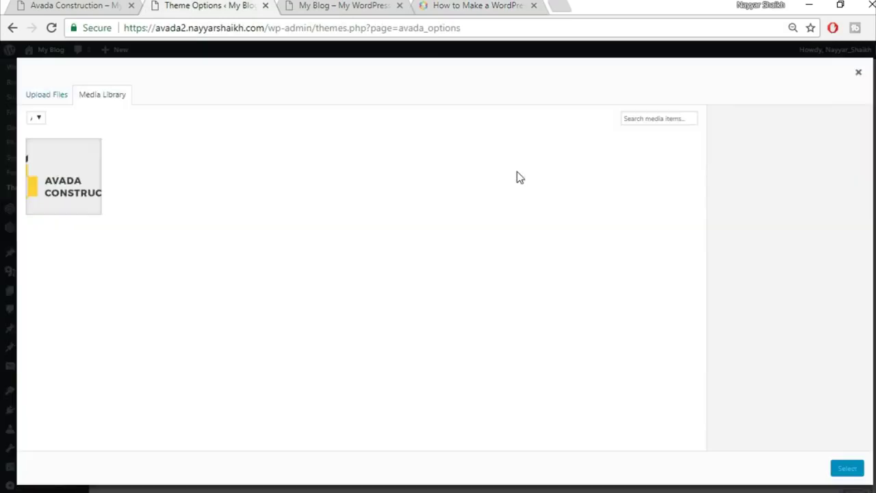
left_click(59, 93)
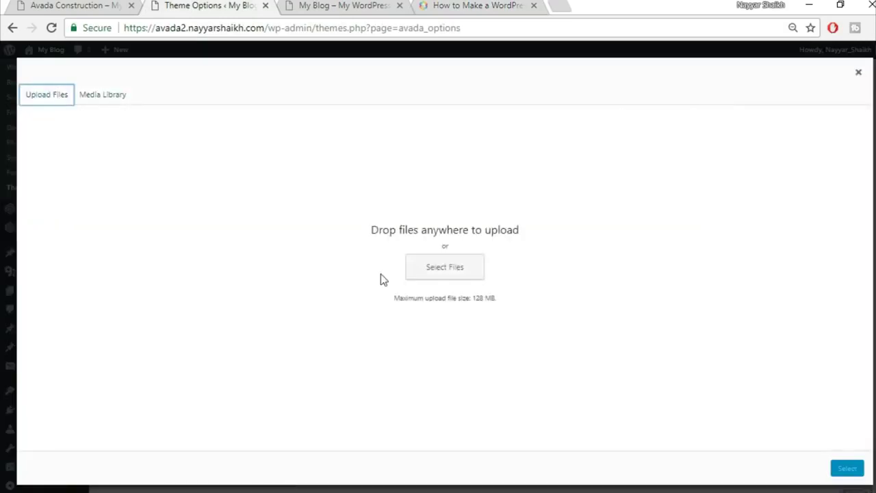
left_click(441, 276)
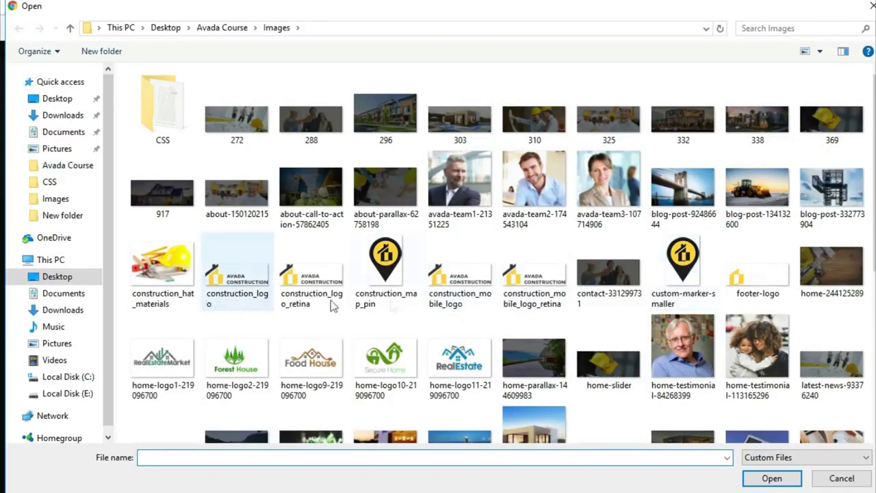
- Upload construction_map_pin.png, set it as the favicon, and save the theme options
left_click(391, 299)
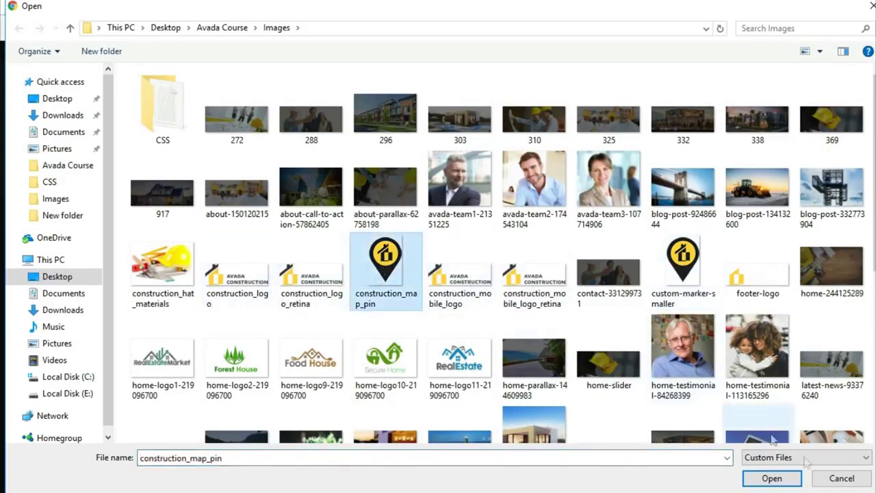
left_click(782, 483)
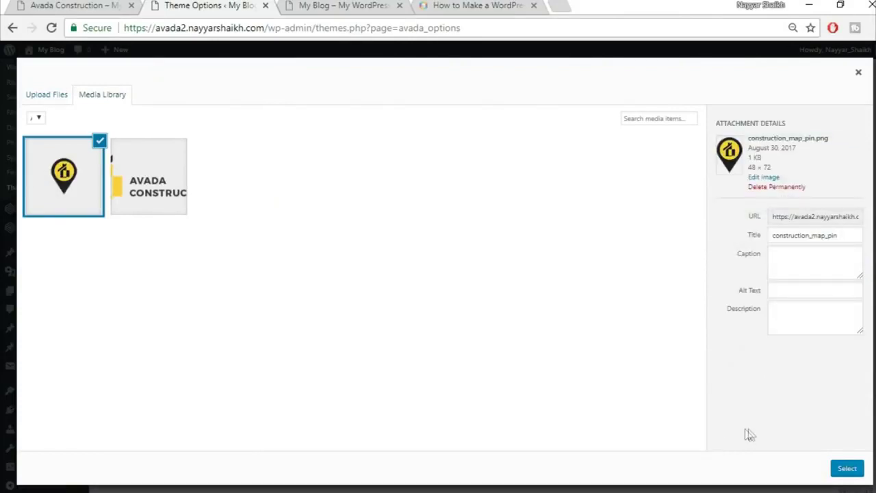
left_click(848, 470)
scroll(631, 195, "up", 1)
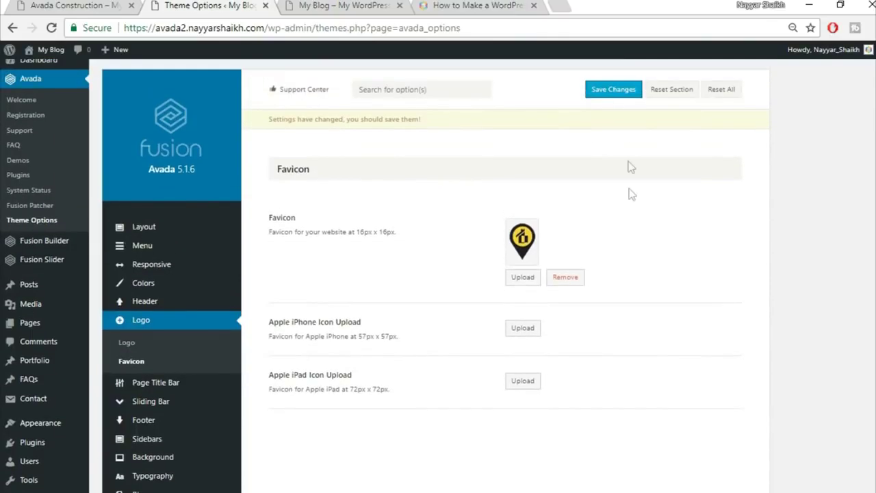
left_click(618, 96)
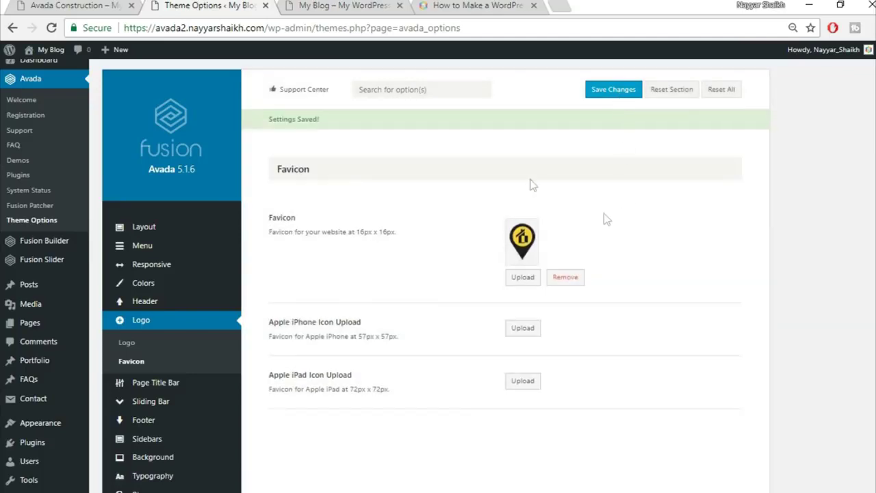
left_click(356, 5)
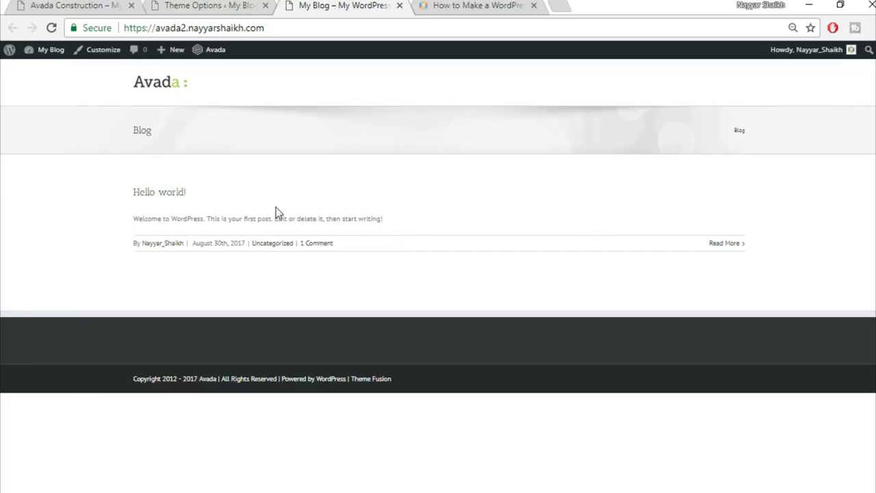
left_click(78, 5)
scroll(343, 249, "down", 5)
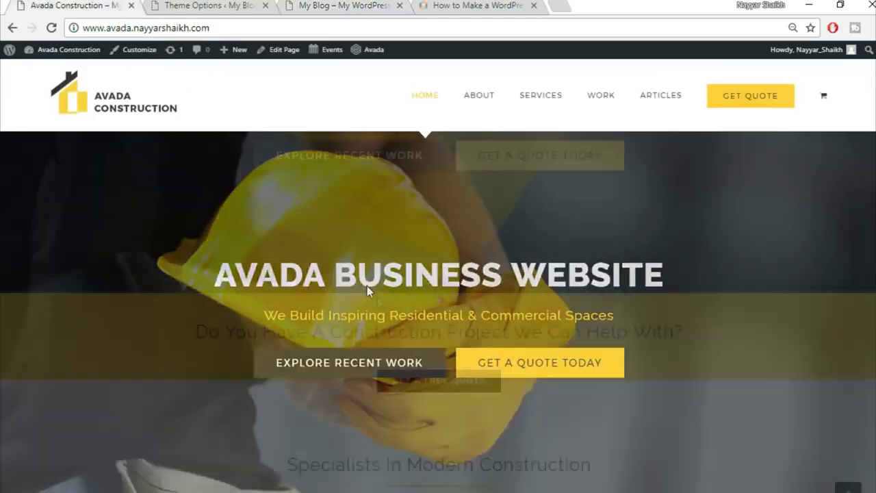
left_click(307, 5)
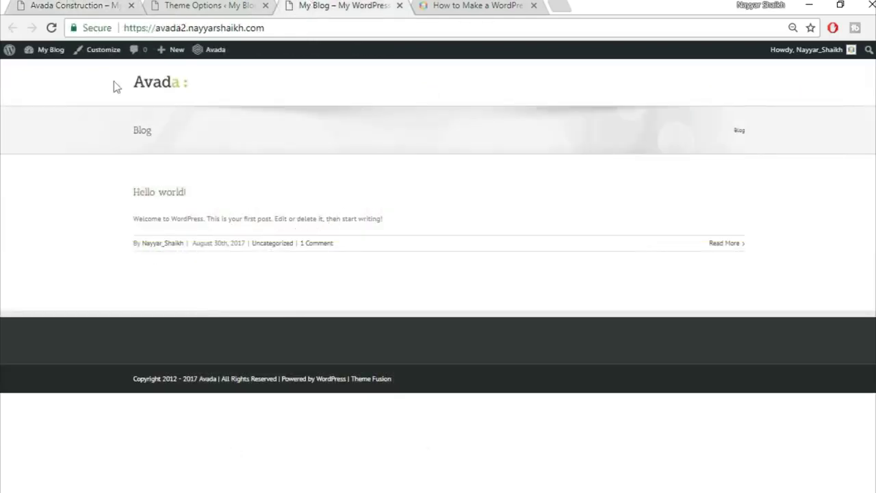
left_click(72, 4)
scroll(411, 358, "down", 2)
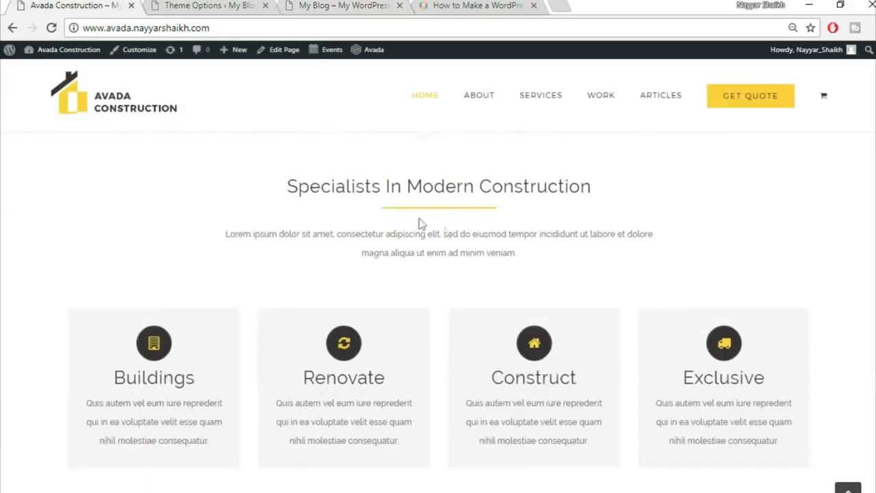
scroll(448, 303, "down", 1)
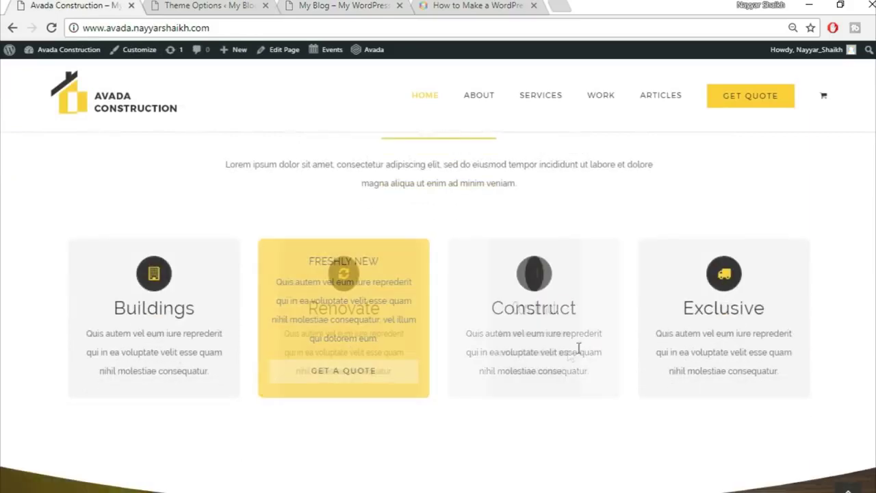
scroll(813, 335, "up", 8)
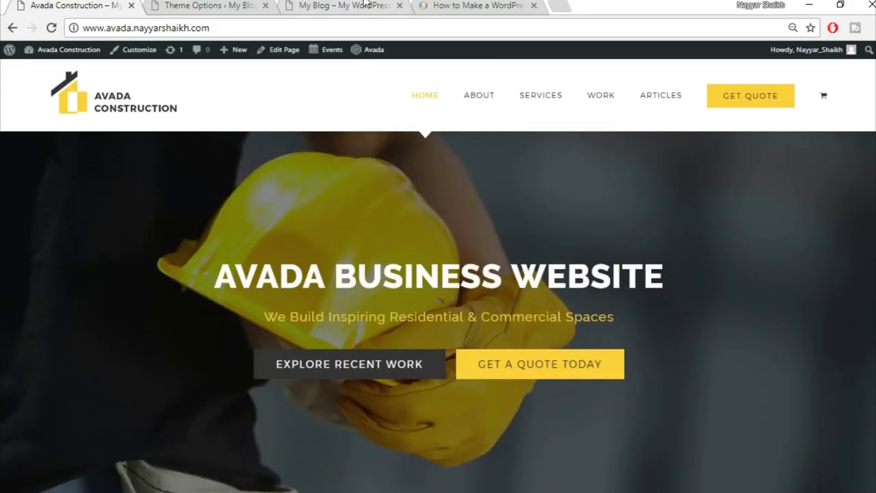
left_click(366, 5)
left_click(205, 5)
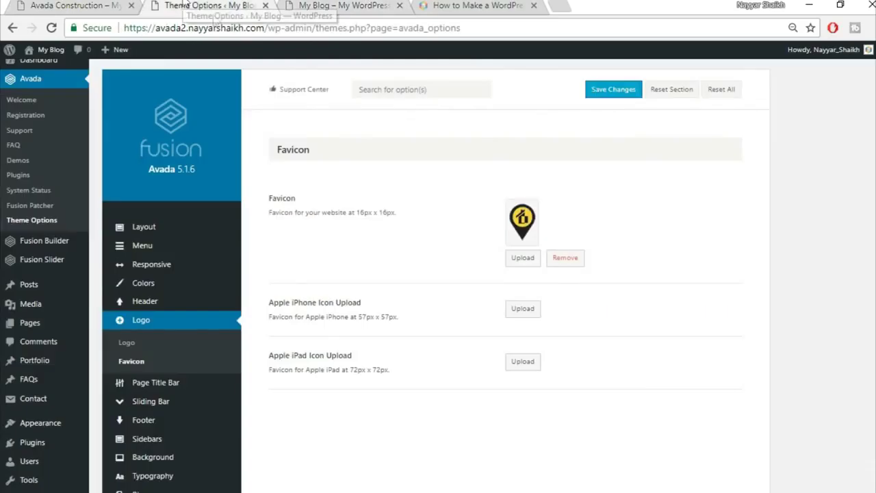
- Set the body font family to Raleway with an Arial, Helvetica, sans-serif fallback
scroll(862, 288, "down", 1)
scroll(862, 289, "down", 2)
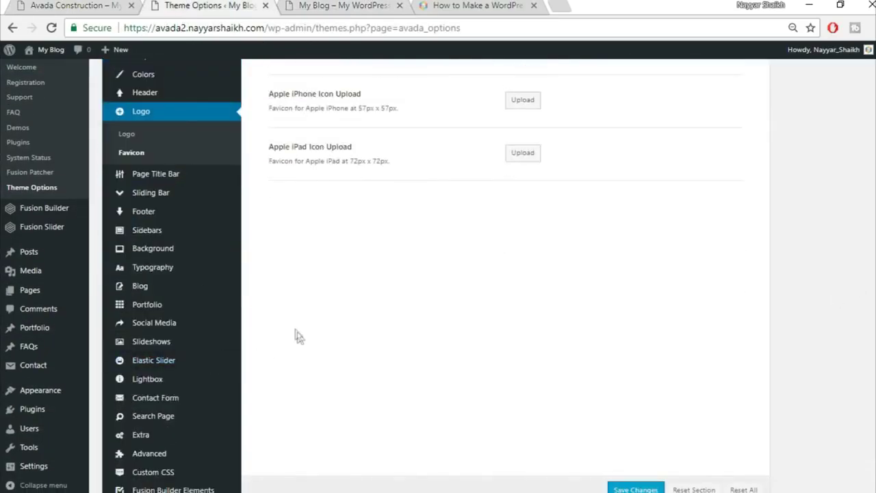
left_click(171, 274)
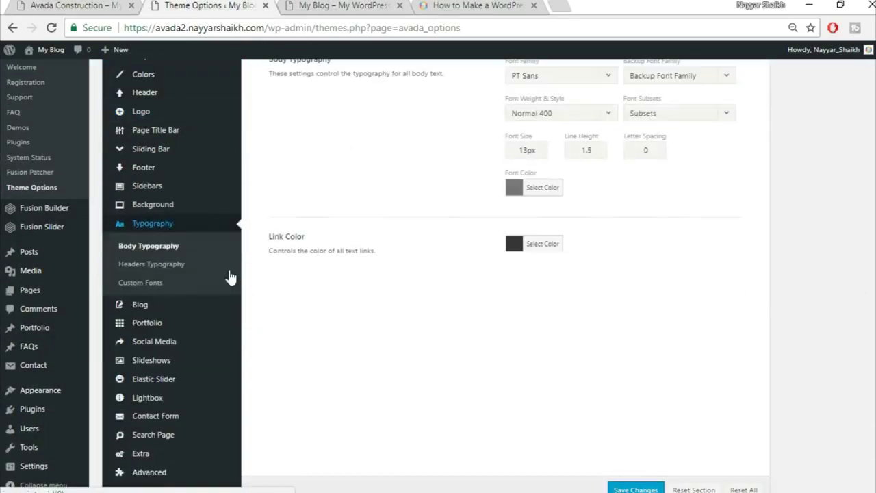
scroll(788, 305, "up", 1)
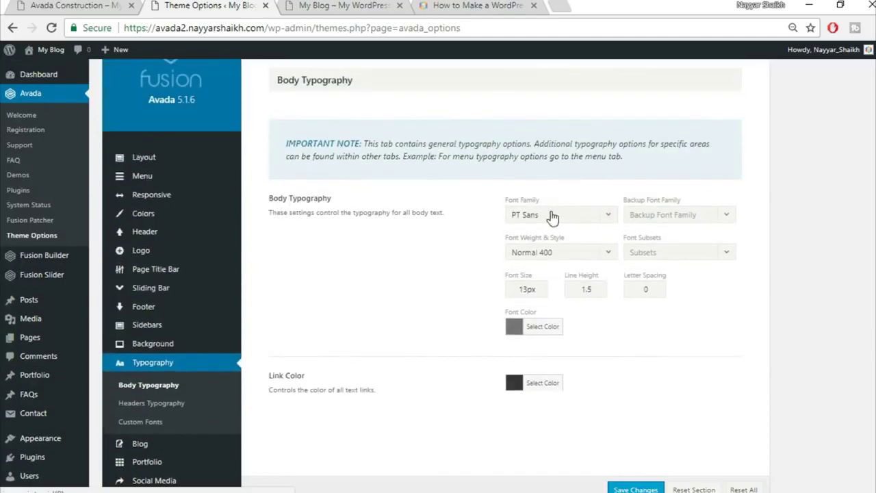
left_click(582, 218)
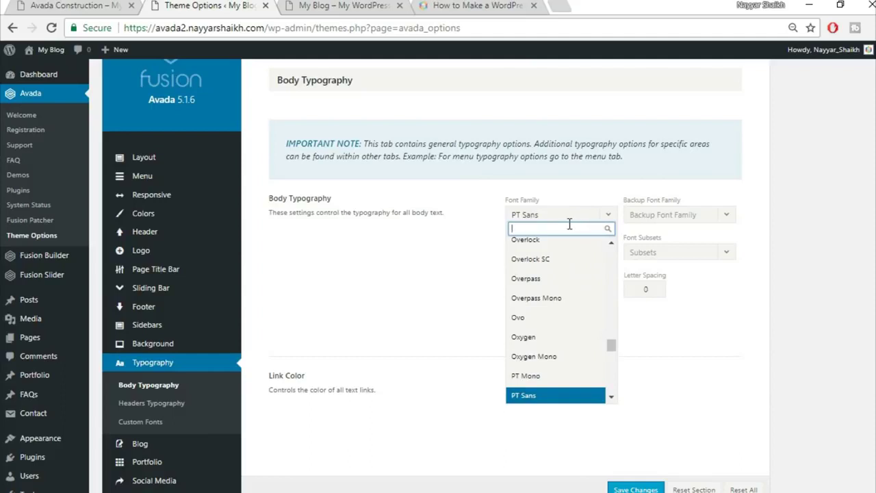
type("rale")
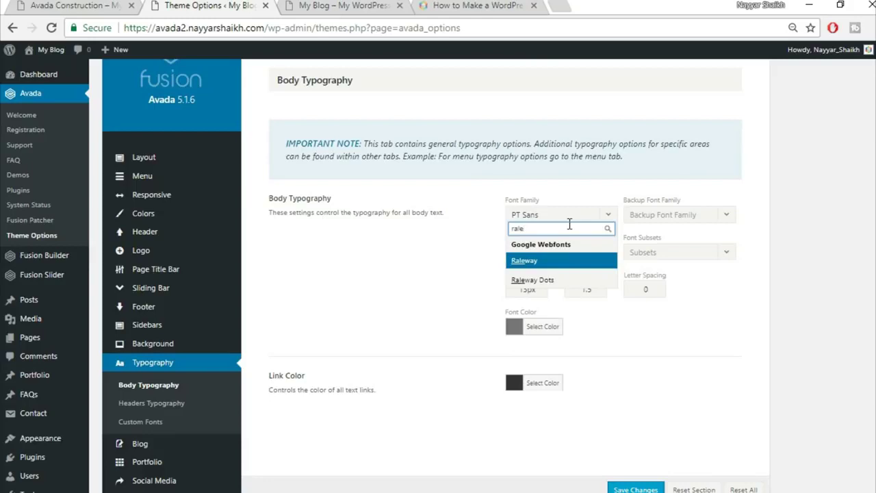
left_click(557, 262)
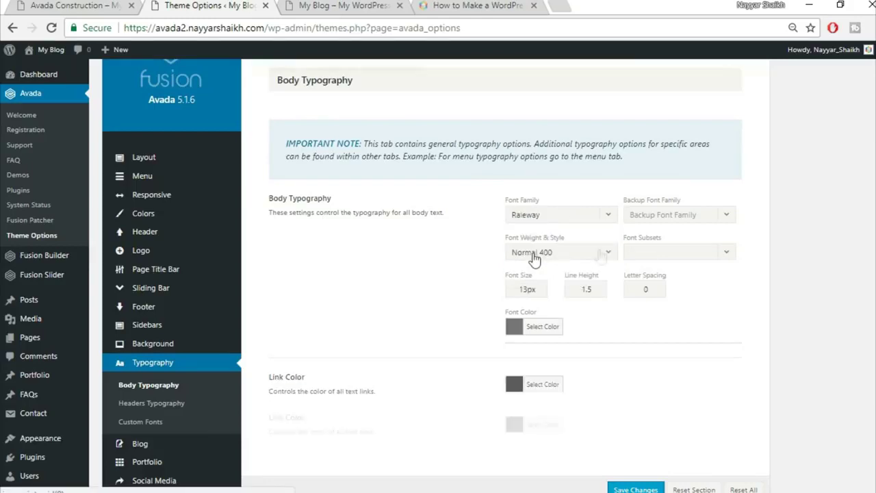
left_click(665, 217)
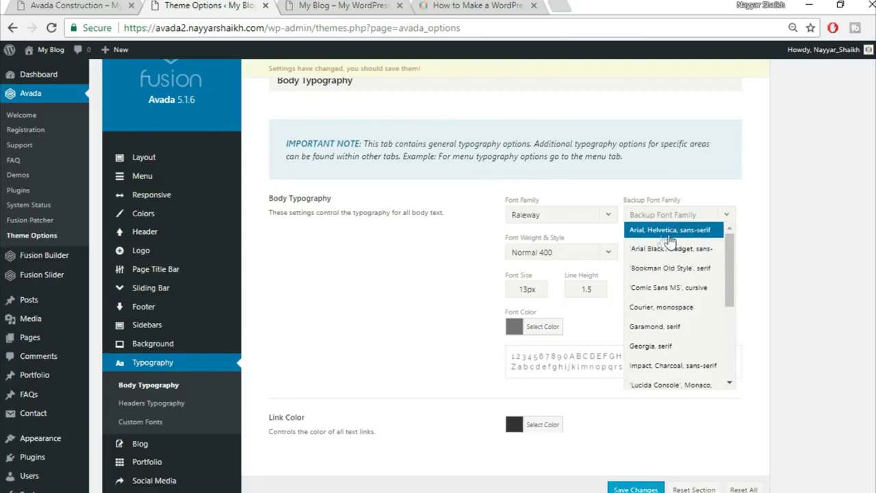
left_click(669, 234)
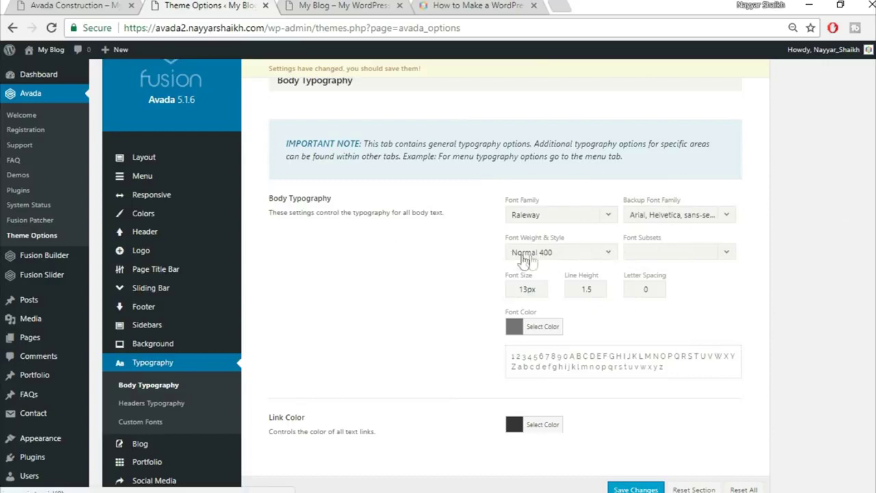
- Pick a body font weight and set font size 15px and line height 2.27
left_click(571, 259)
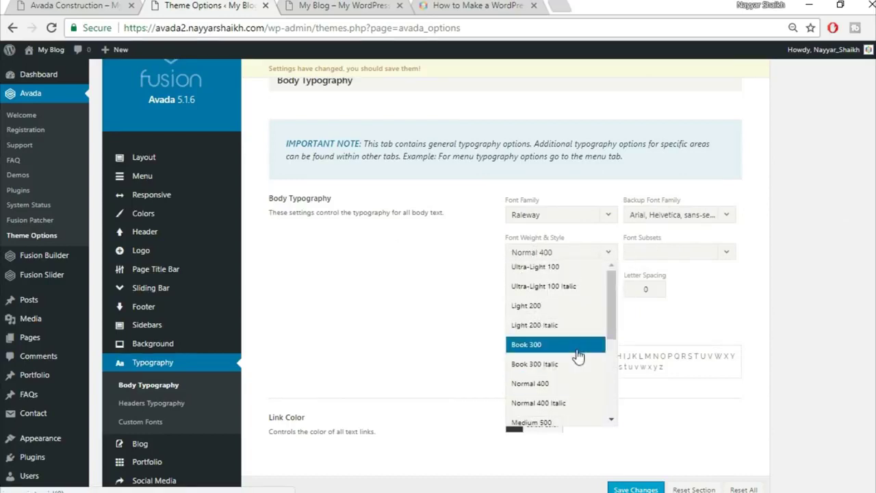
scroll(578, 355, "down", 3)
left_click(554, 353)
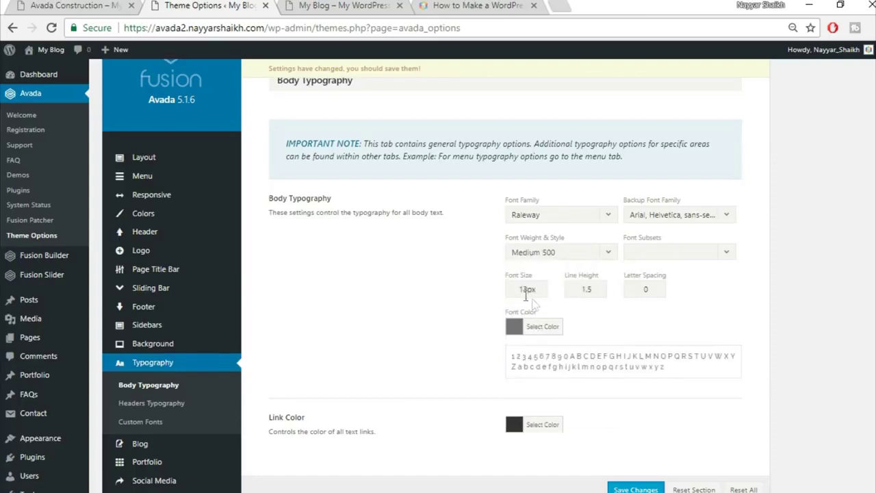
double_click(526, 290)
type("15")
key("Tab")
type("2")
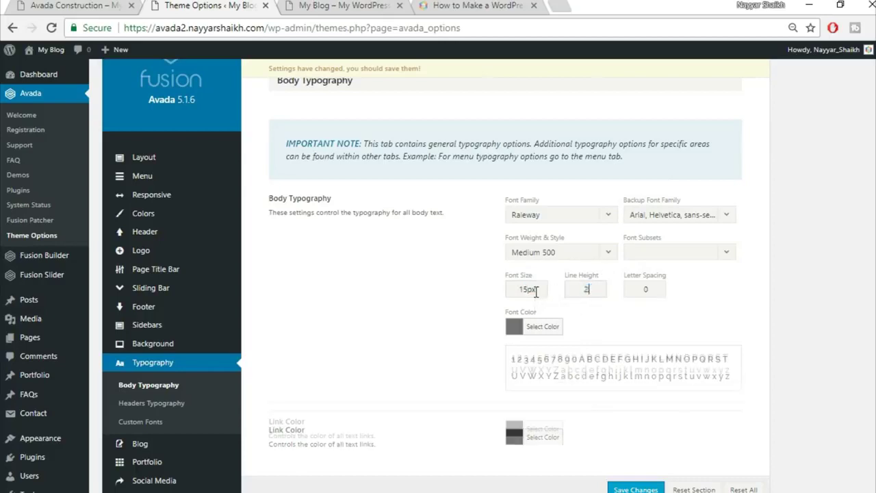
type(".27")
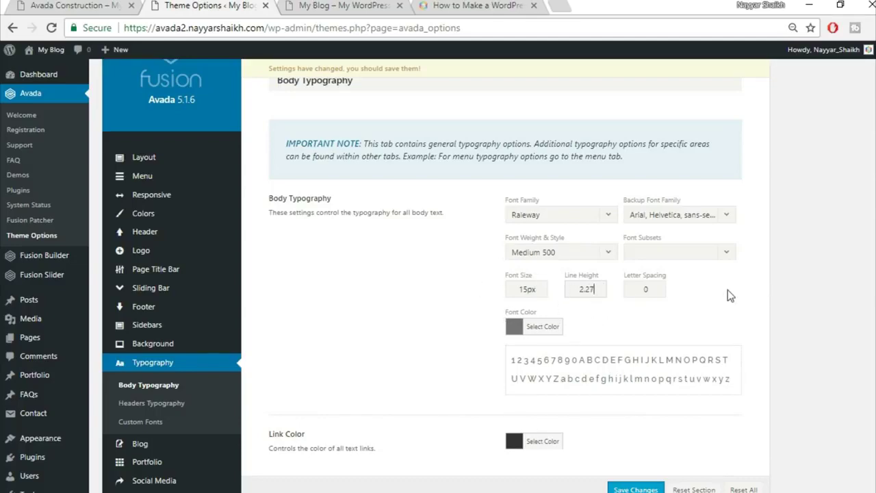
left_click(78, 5)
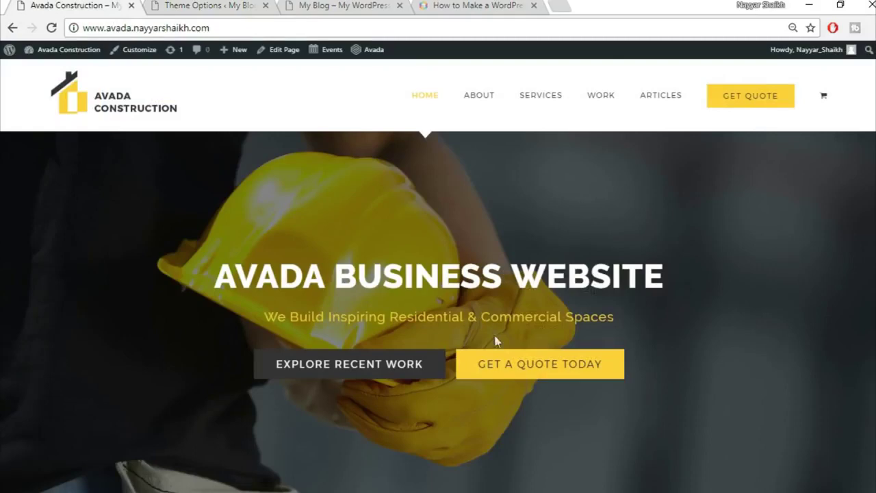
- Scroll through the Construction demo homepage, then return to Avada's Body Typography options
scroll(496, 369, "down", 8)
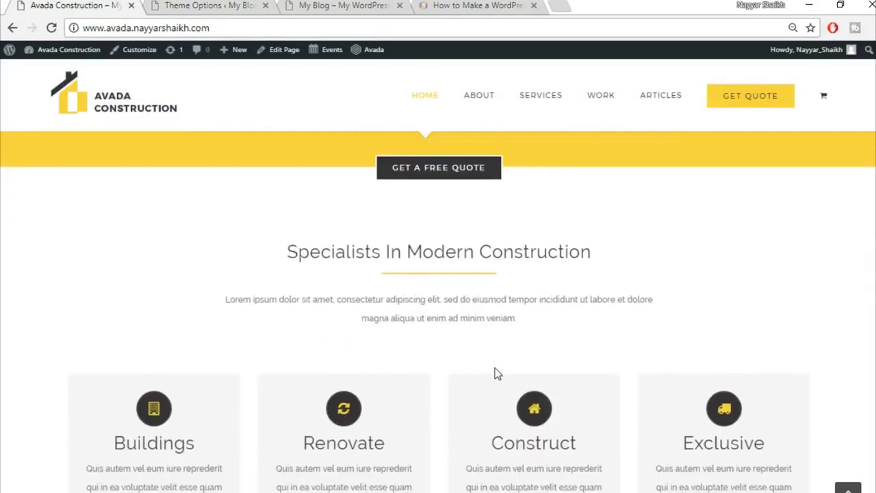
scroll(497, 372, "up", 3)
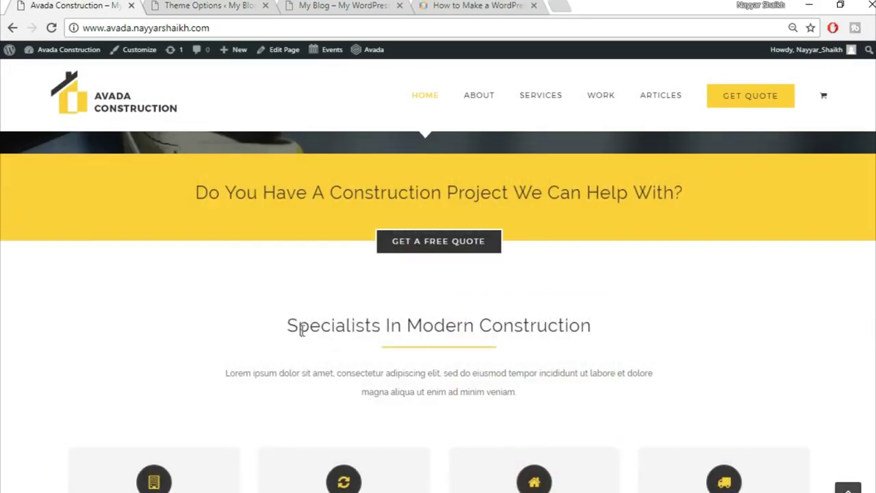
scroll(586, 335, "down", 2)
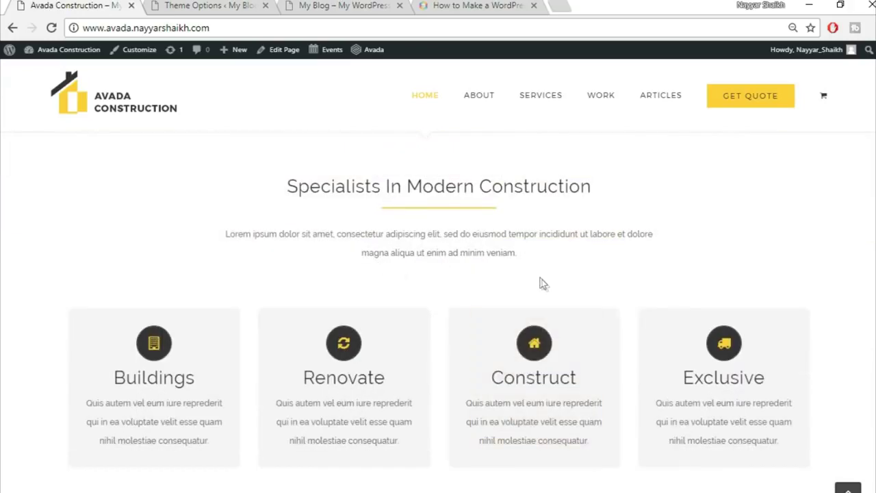
scroll(541, 283, "up", 2)
left_click(347, 5)
left_click(223, 5)
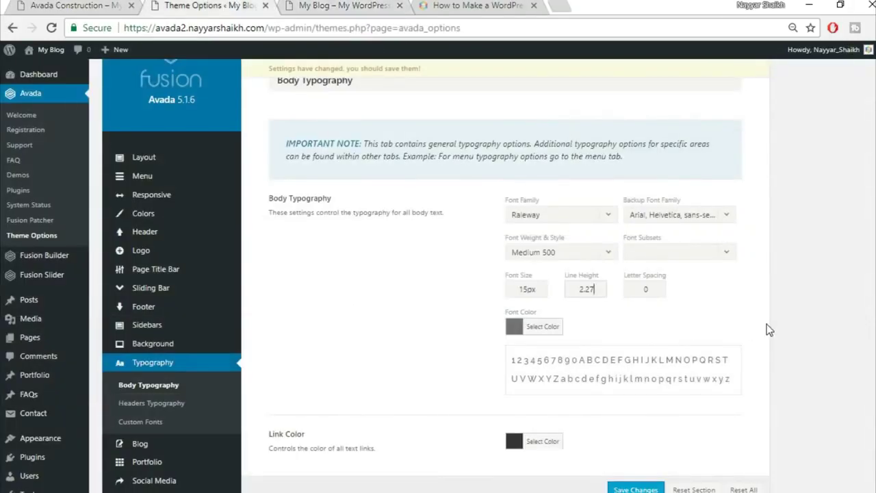
scroll(725, 369, "down", 3)
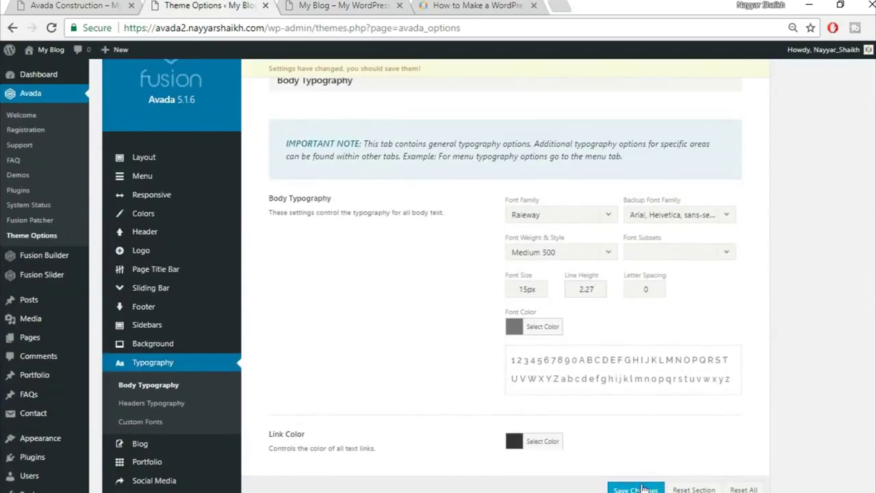
- Save the body typography, then give H1 headings Raleway with an Arial, Helvetica, sans-serif fallback
left_click(656, 488)
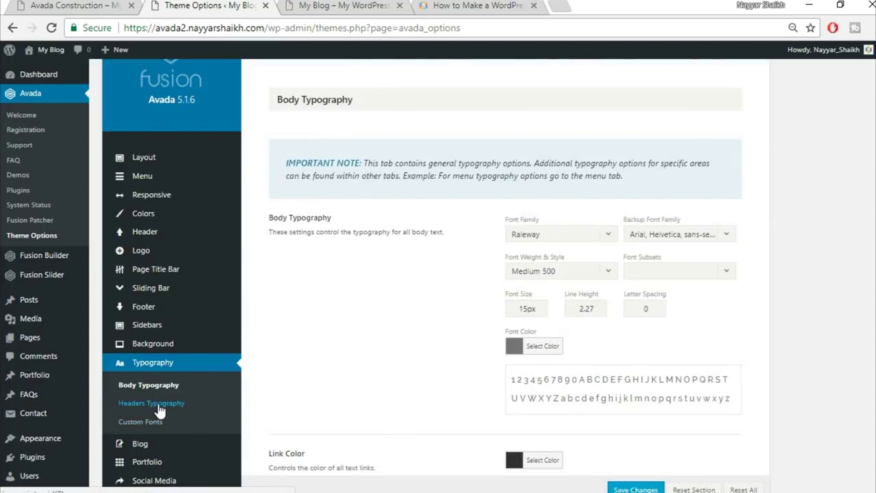
left_click(158, 405)
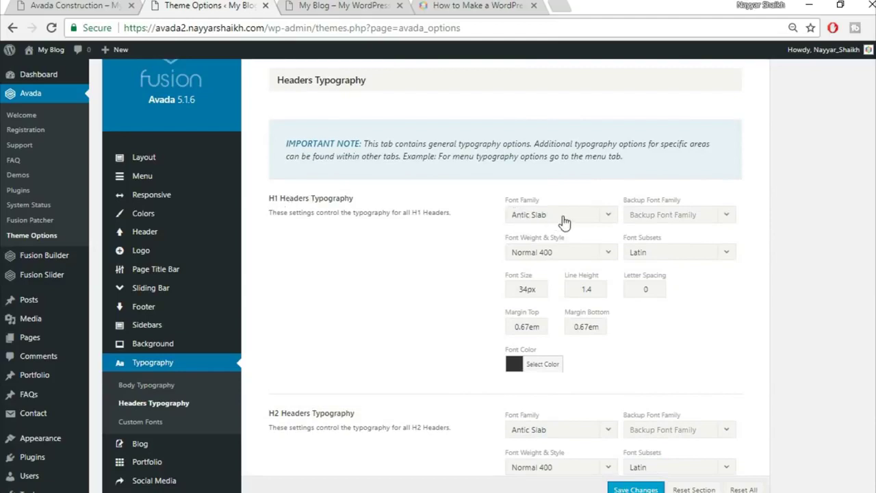
left_click(562, 216)
type("rale")
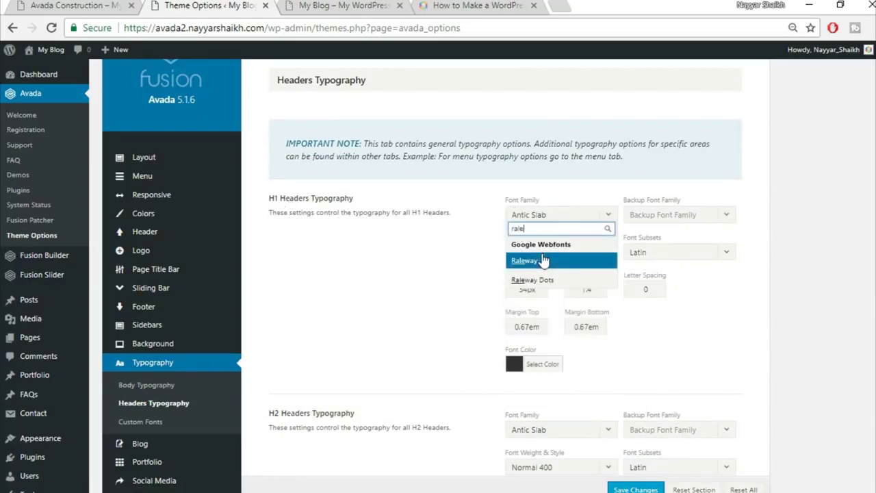
key("Return")
left_click(666, 219)
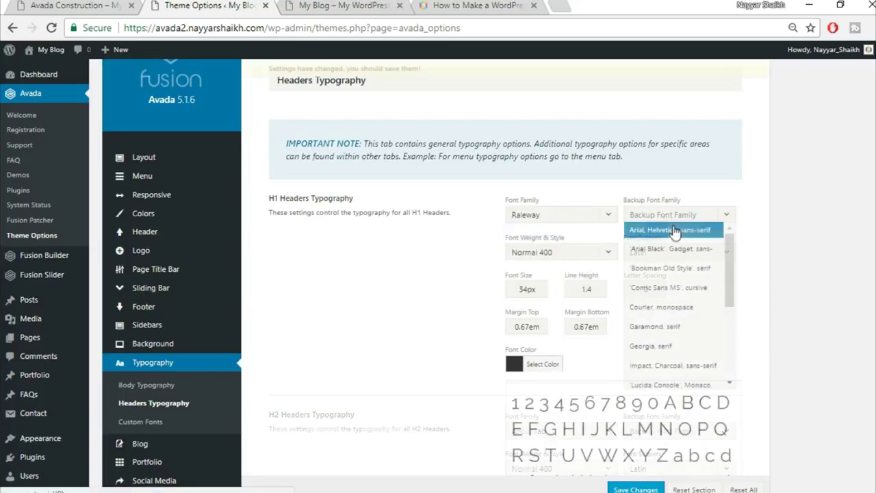
left_click(695, 230)
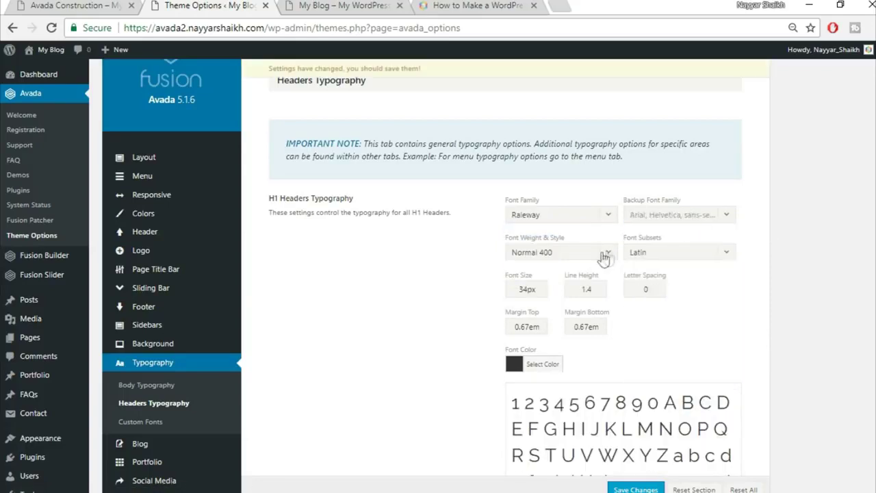
- Make H1 headings Extra-Bold 800 with 2px letter spacing
left_click(566, 253)
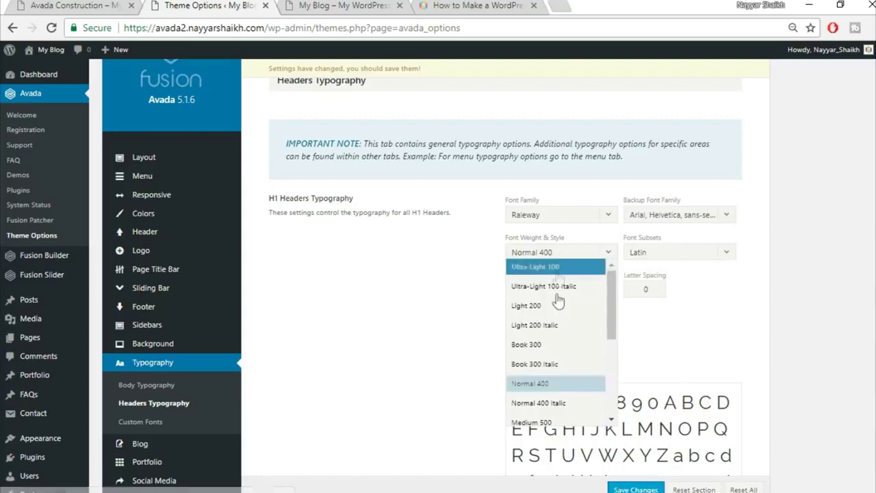
scroll(568, 310, "down", 2)
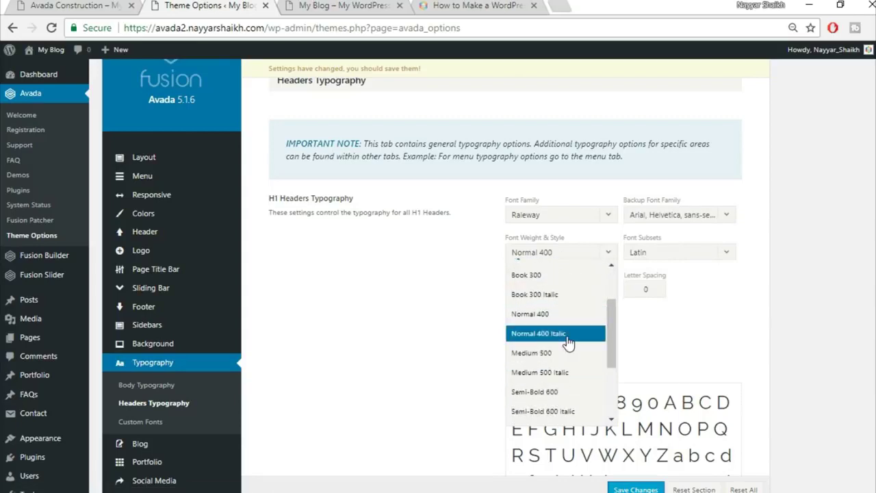
scroll(578, 336, "down", 3)
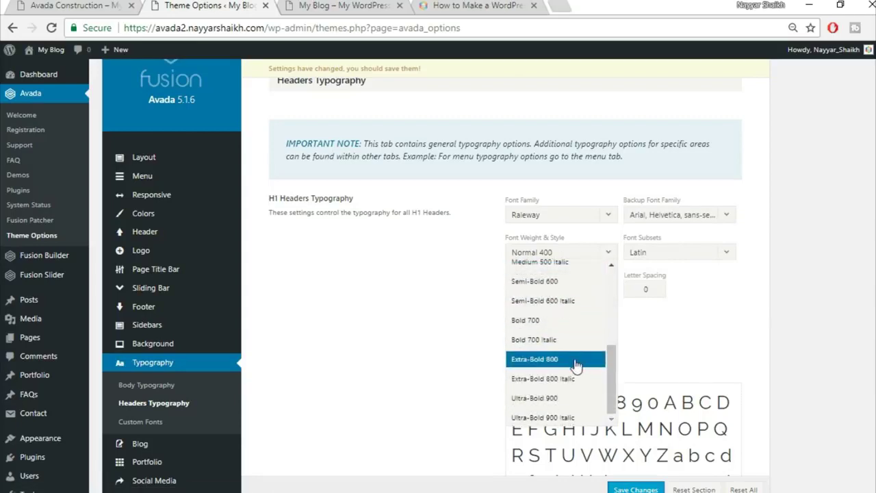
left_click(577, 367)
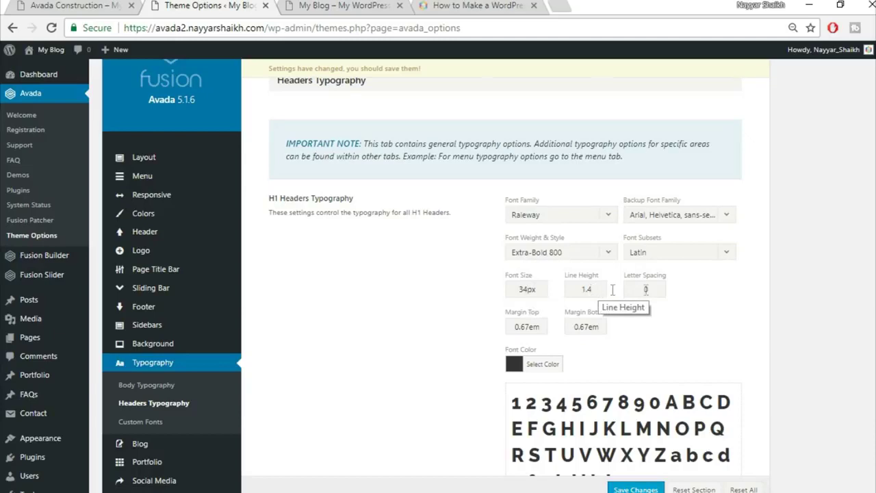
left_click_drag(652, 289, 609, 292)
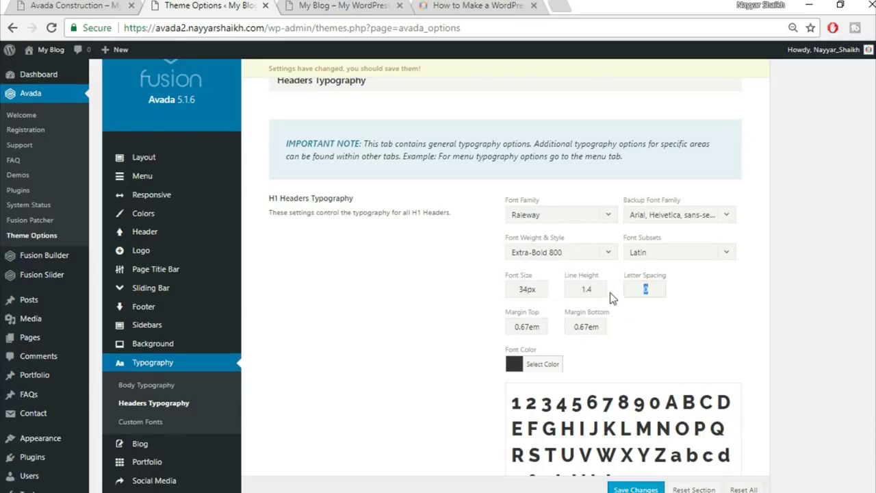
type("2px")
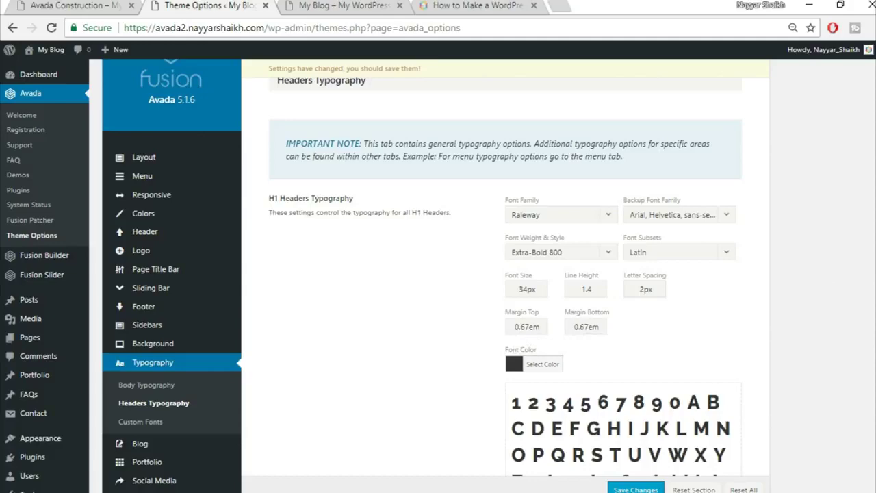
scroll(438, 274, "down", 2)
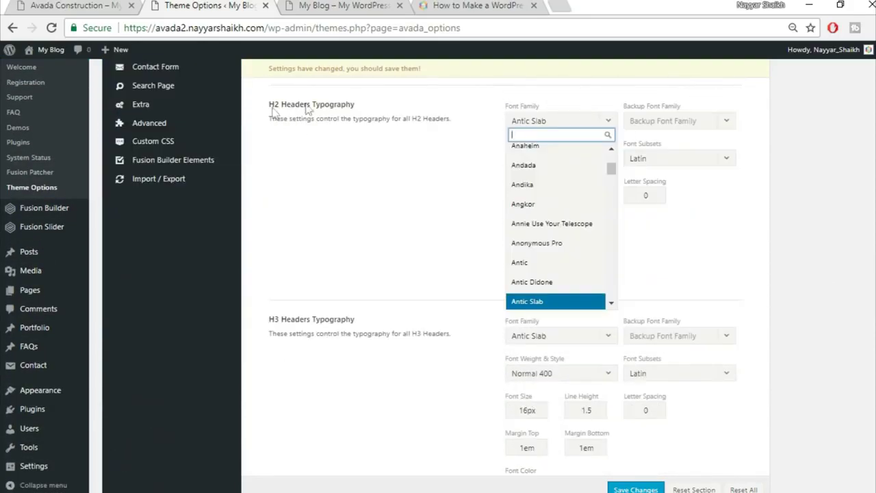
- Choose Raleway as the H2 font family, with Arial, Helvetica, sans-serif as backup
type("r")
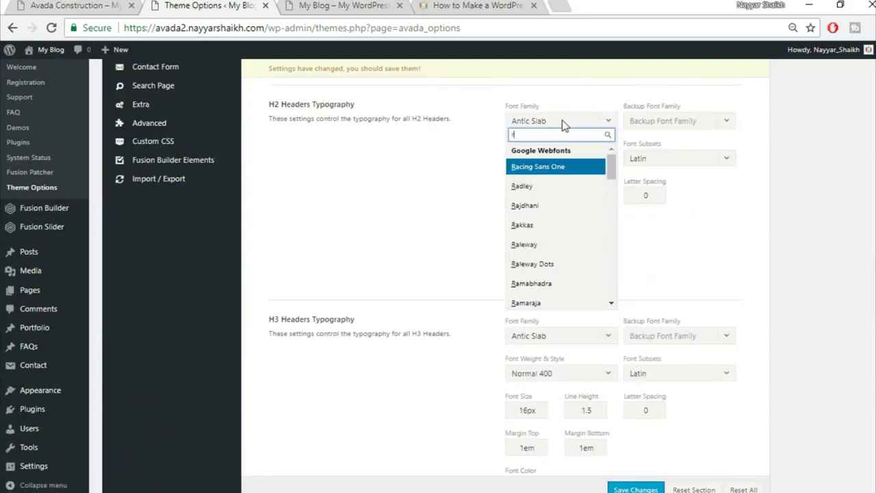
type("ale")
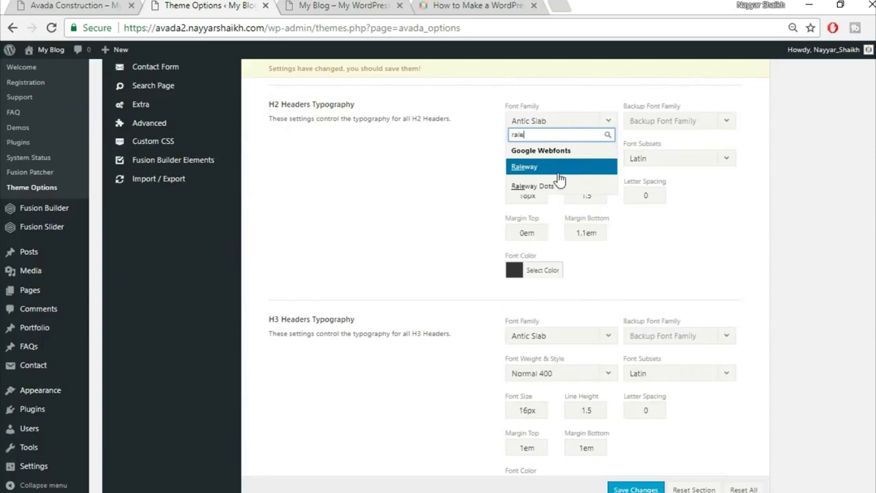
key("Return")
left_click(690, 121)
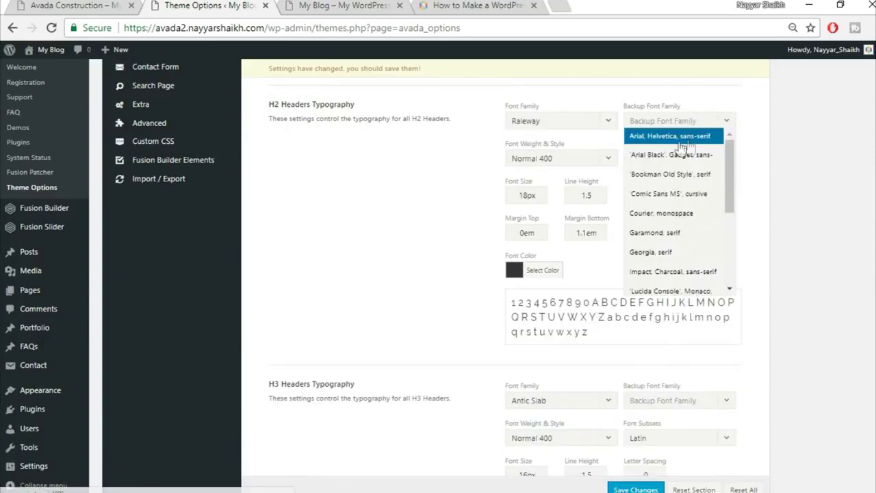
left_click(674, 136)
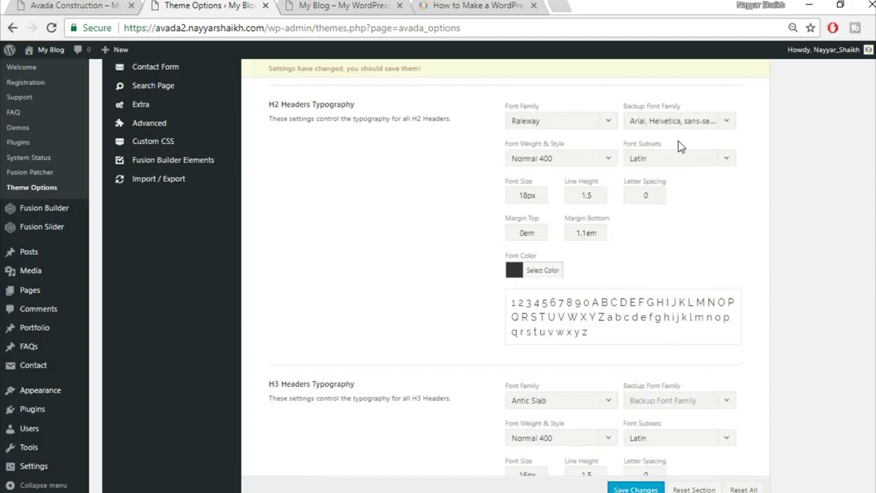
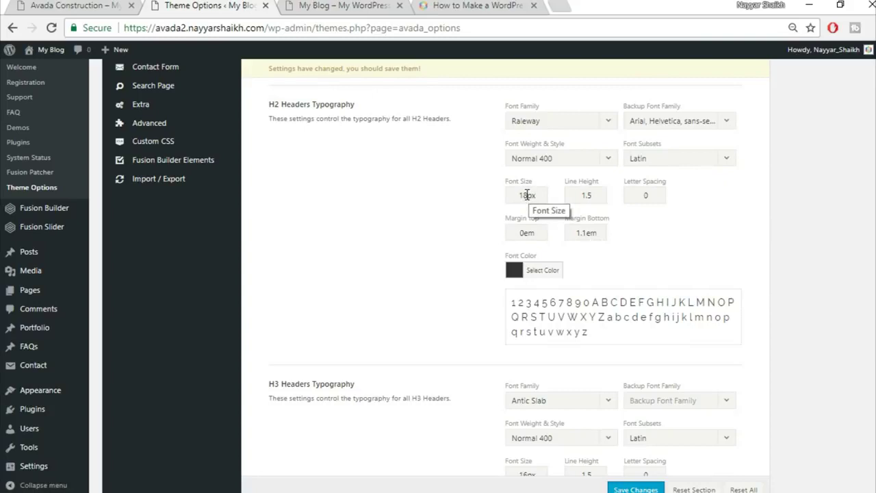
- Give H2 headers 32px size, 1.3 line height, 1px letter spacing and a 0.5em bottom margin
left_click_drag(531, 195, 483, 195)
key("BackSpace")
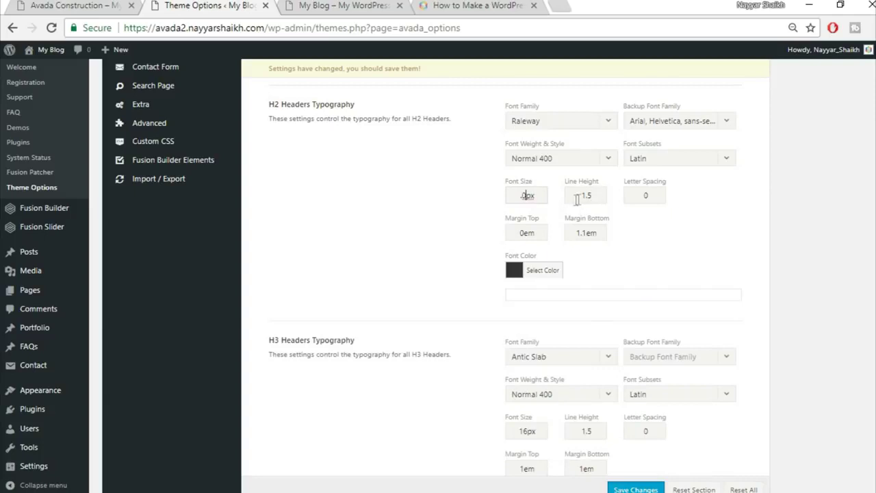
type("32")
double_click(596, 196)
type("1")
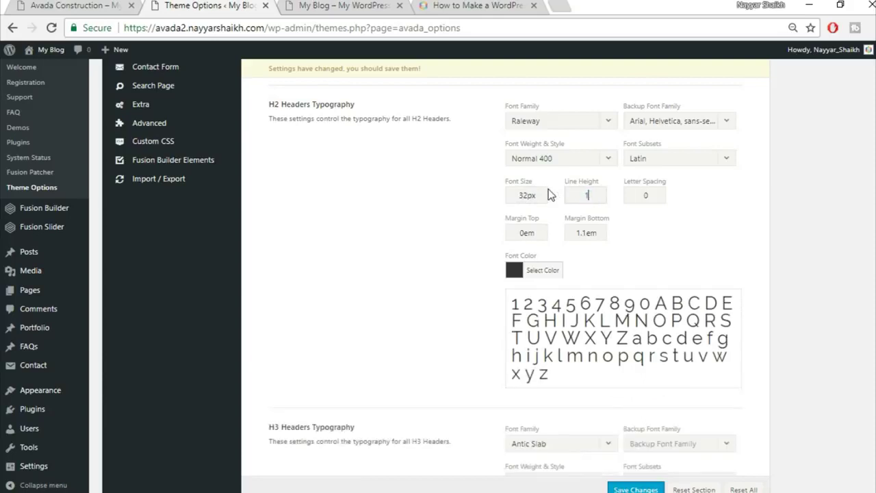
type(".3")
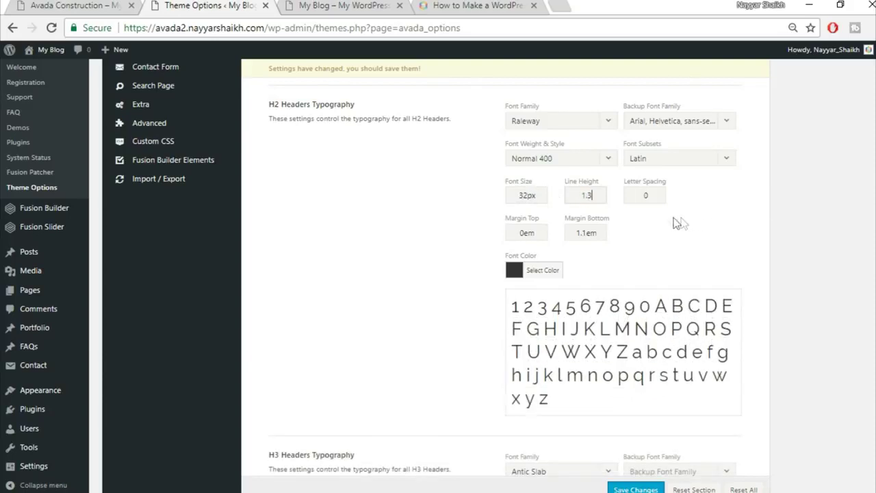
double_click(655, 196)
type("1px")
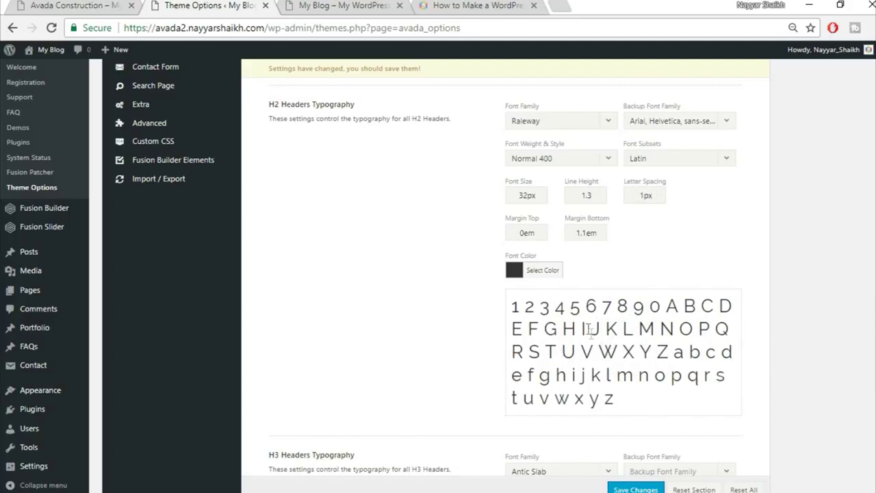
left_click(524, 233)
double_click(587, 233)
type("0.5")
scroll(683, 250, "down", 1)
scroll(683, 243, "down", 5)
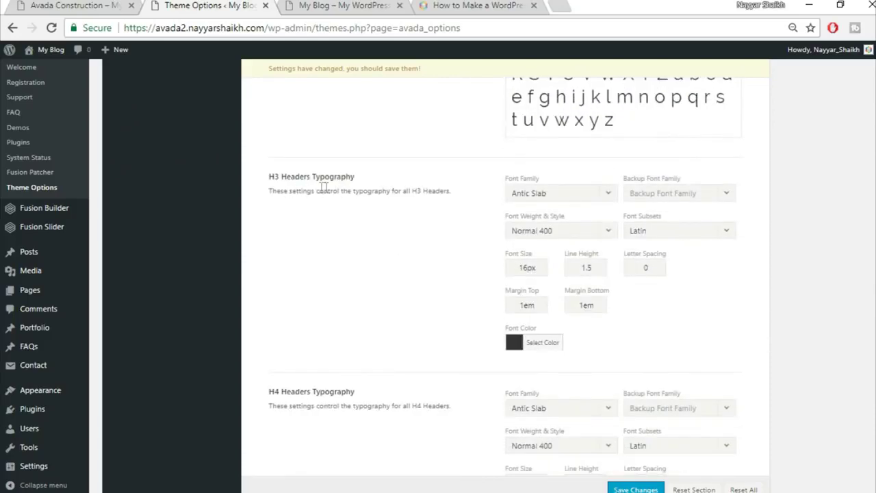
- Set the H3 font family to Raleway with an Arial, Helvetica, sans-serif backup font
scroll(590, 140, "down", 2)
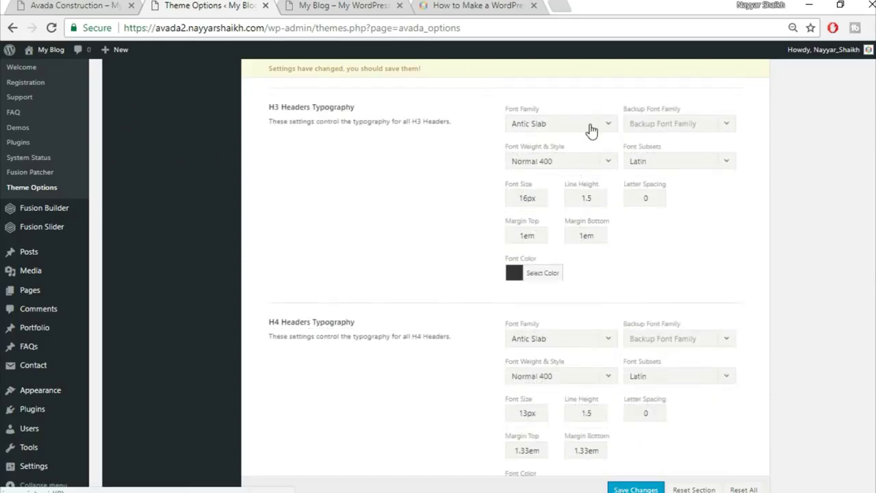
left_click(558, 127)
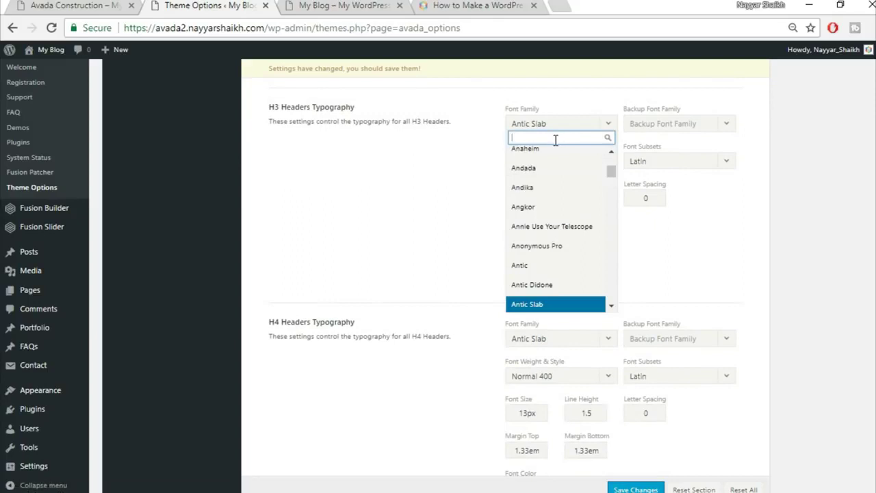
type("rale")
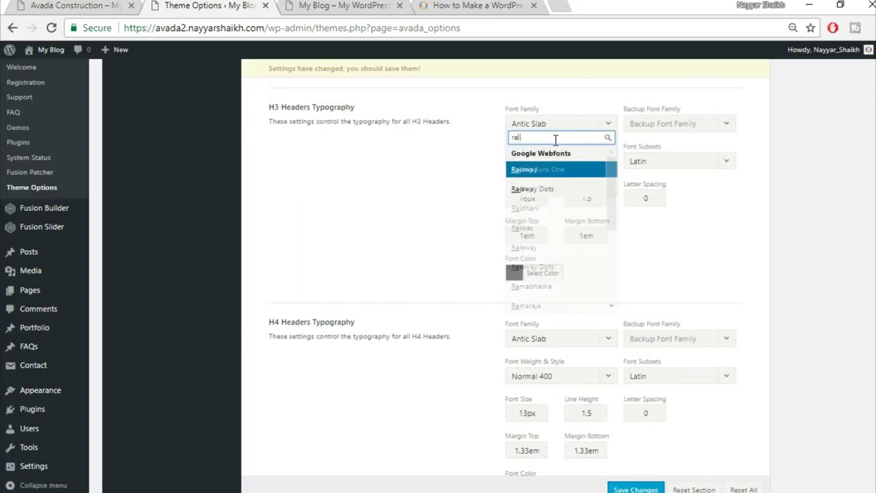
left_click(699, 127)
left_click(700, 127)
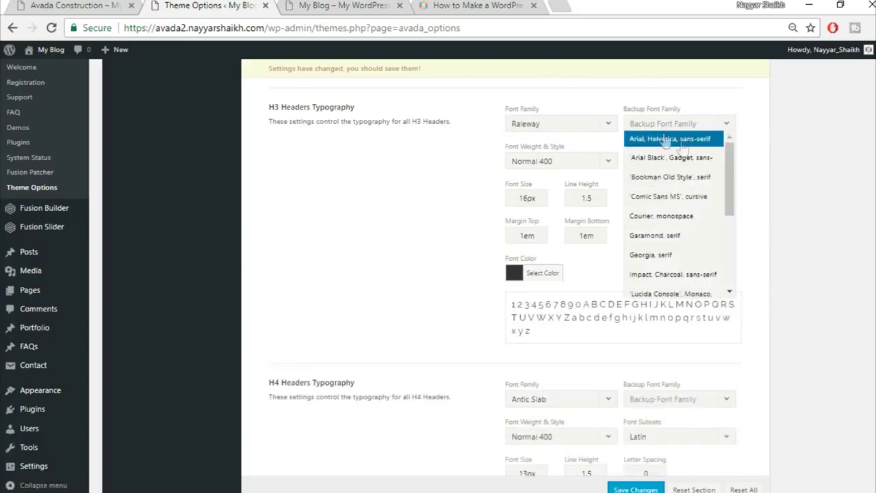
left_click(665, 144)
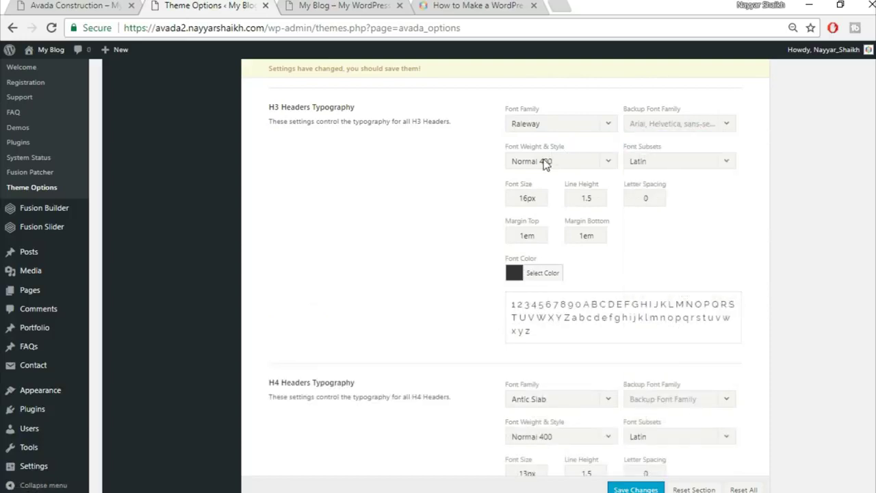
- Set the H3 font size to 20px and letter spacing to 1px
double_click(525, 198)
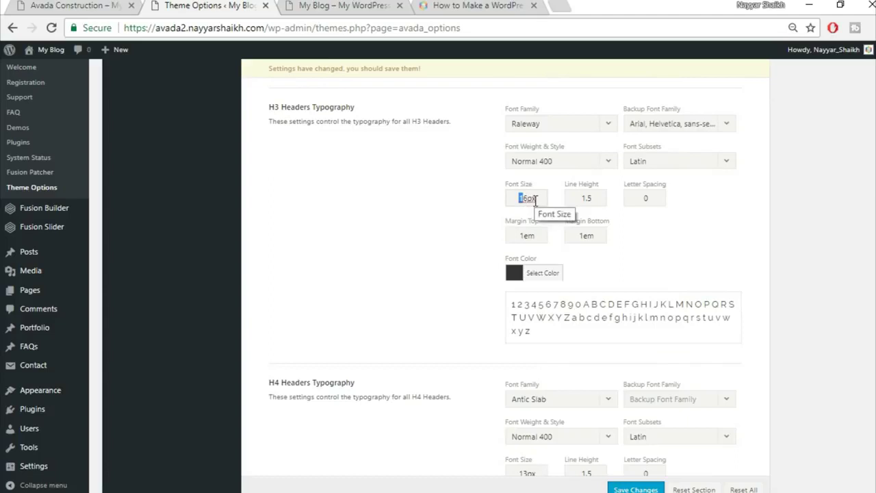
key("BackSpace")
key("Delete")
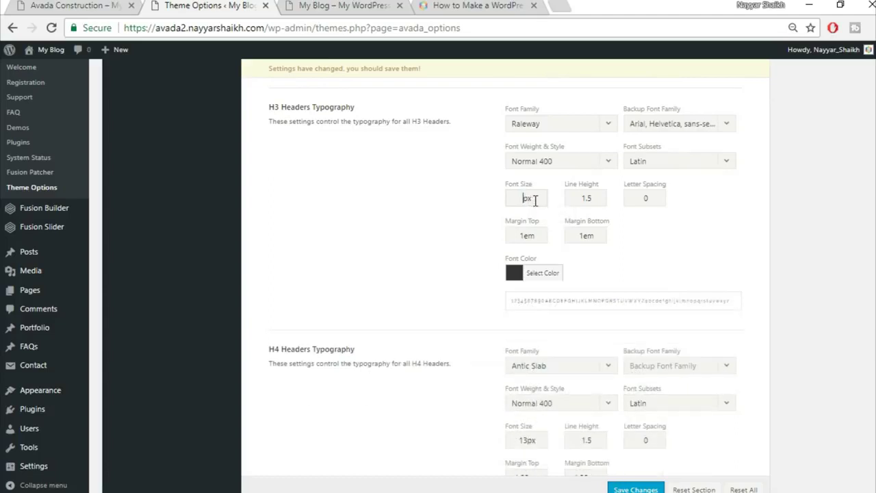
type("20")
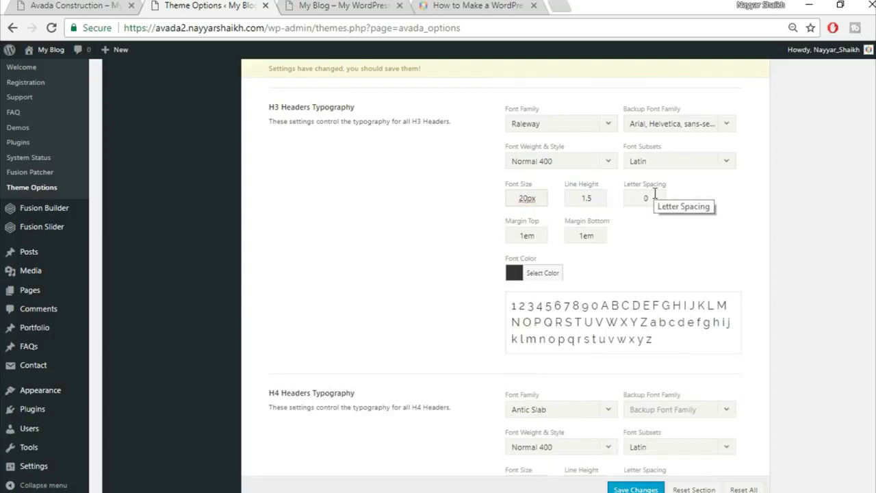
double_click(654, 197)
type("1px")
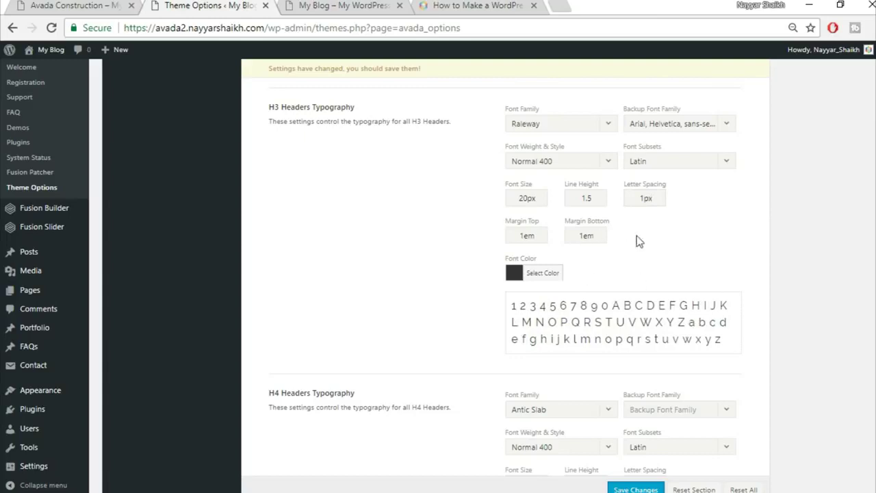
scroll(740, 264, "down", 1)
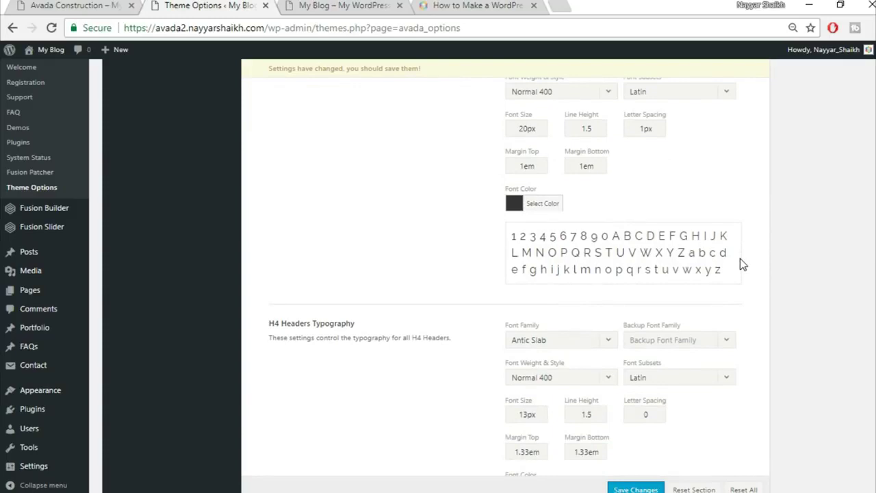
- Set H4 headers to Raleway with an Arial, Helvetica, sans-serif backup at 18px
scroll(740, 264, "down", 2)
left_click(568, 199)
type("rale")
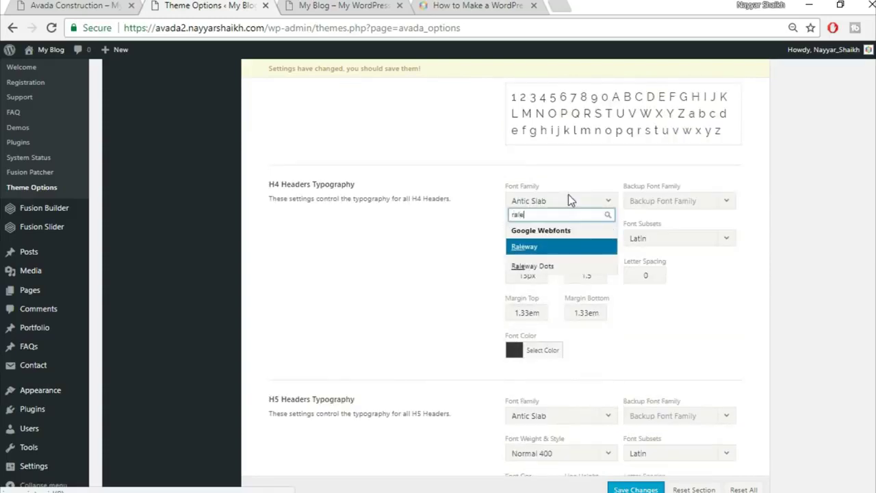
key("Return")
left_click(700, 209)
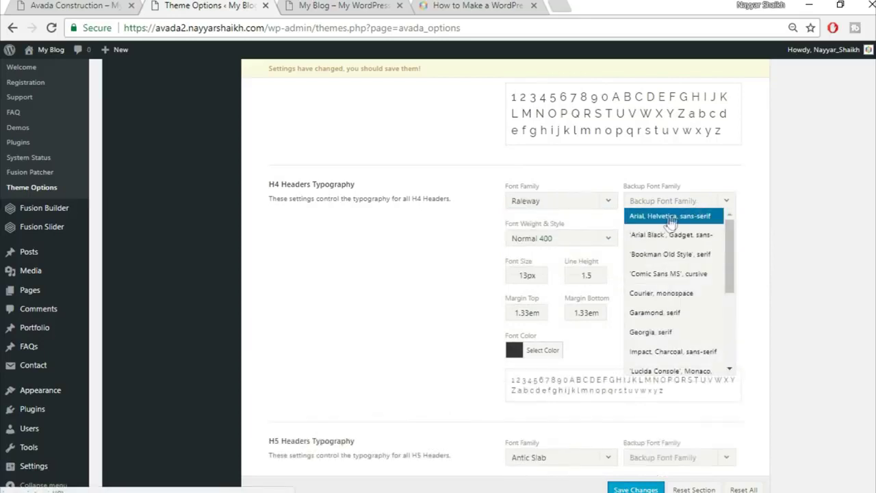
key("Return")
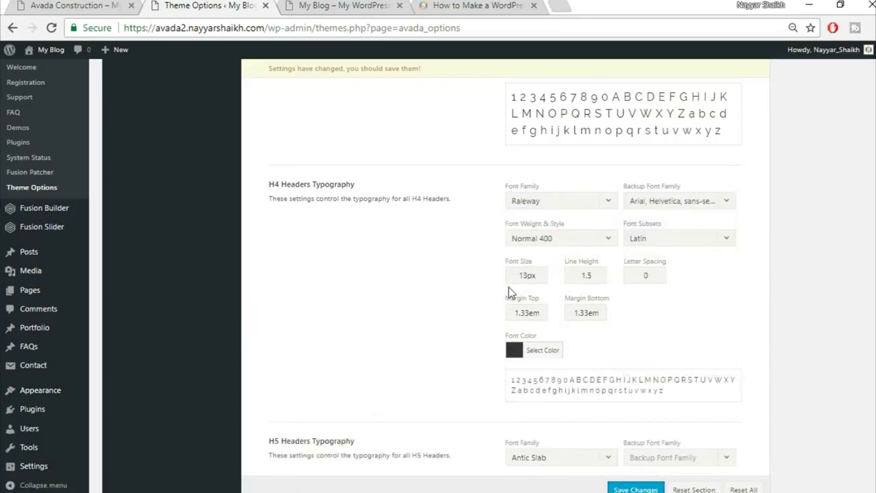
left_click_drag(527, 277, 472, 272)
type("18")
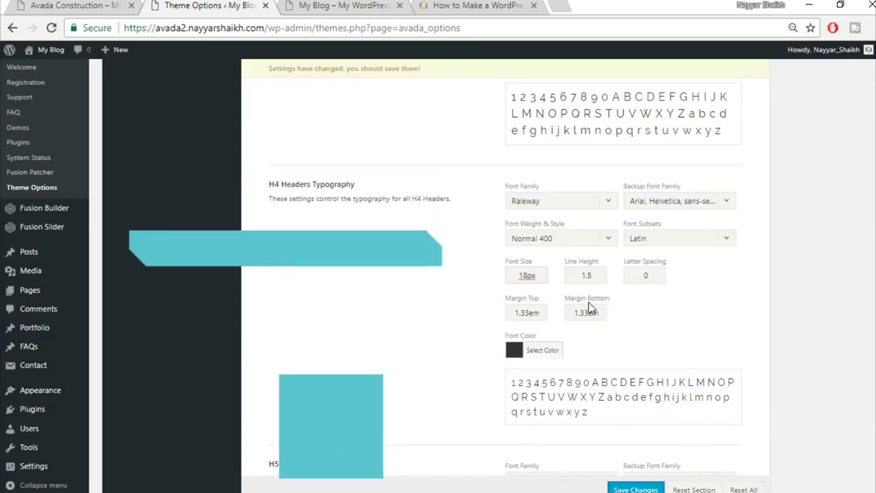
scroll(643, 297, "down", 4)
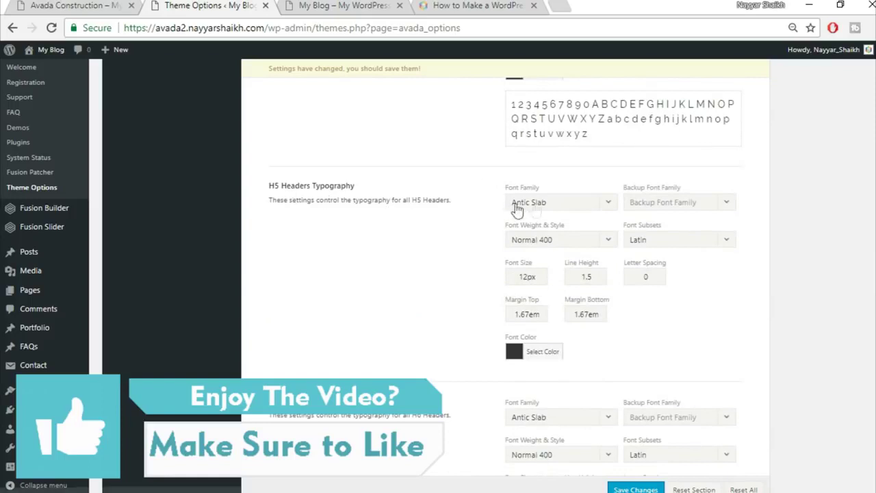
- Set the H5 font family to Raleway with an Arial, Helvetica, sans-serif backup font
left_click(546, 204)
type("rale")
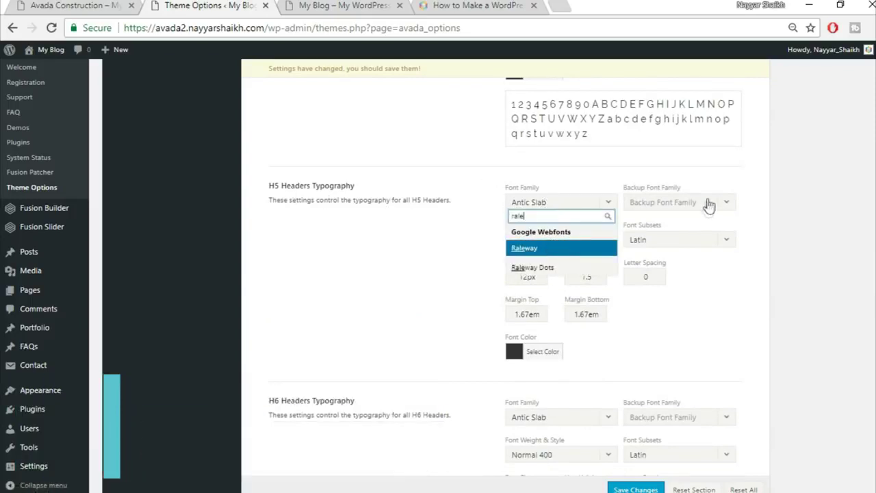
key("Return")
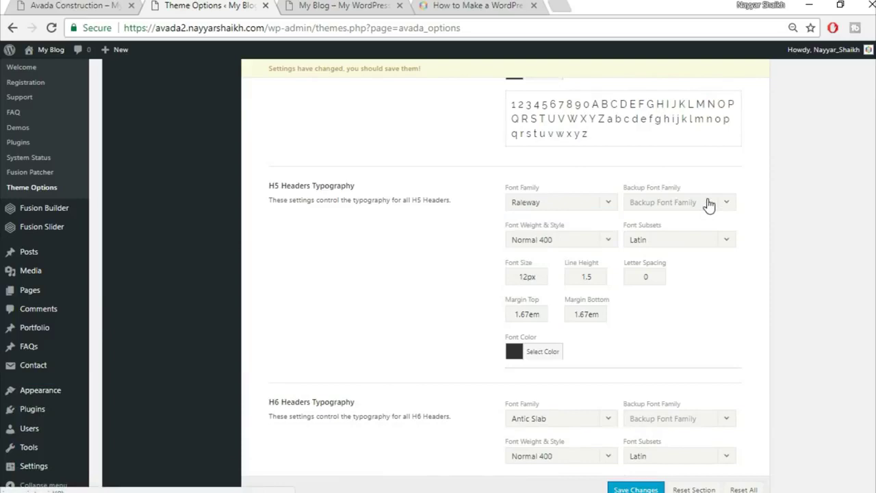
left_click(681, 203)
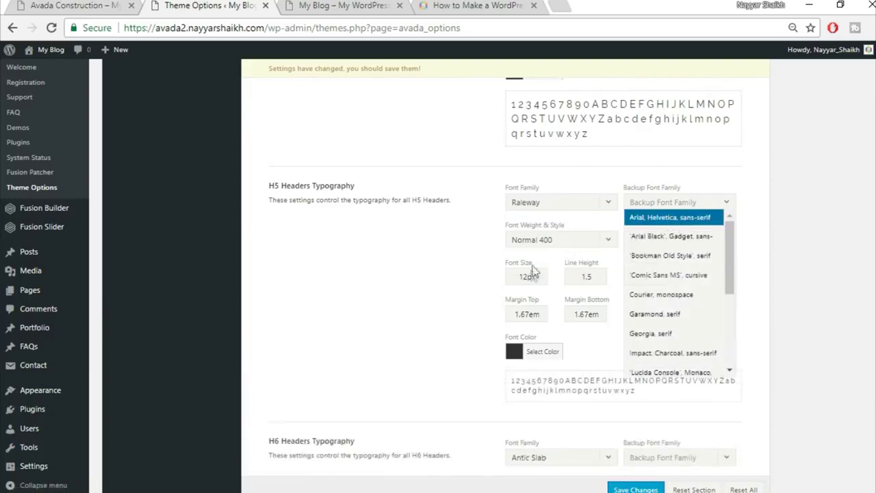
key("Return")
- Set the H5 font size to 16px and line height to 1.4
left_click_drag(527, 276, 482, 282)
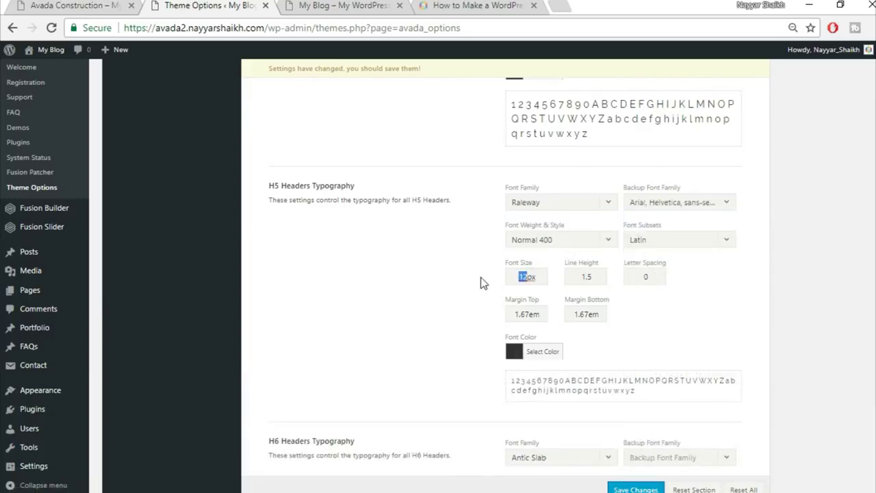
type("16")
left_click(595, 277)
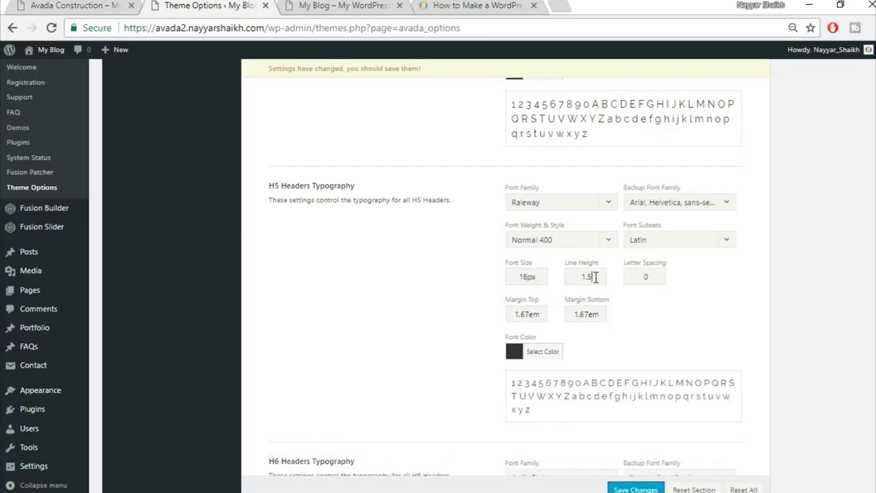
key("BackSpace")
type("4")
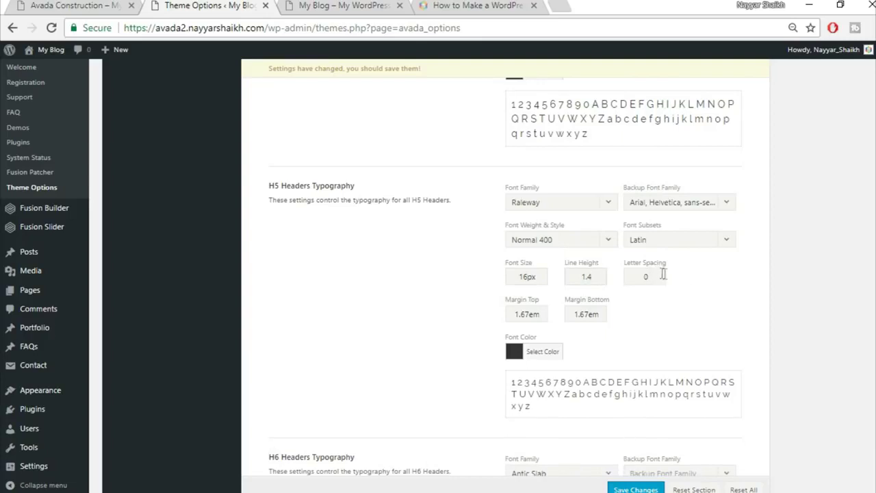
left_click(582, 334)
scroll(797, 304, "down", 4)
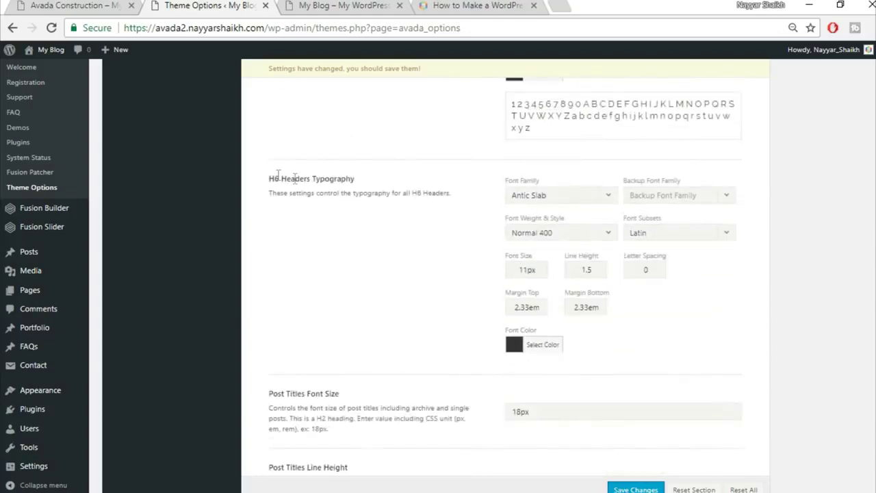
- Switch H6 headers to Raleway with an Arial, Helvetica, sans-serif backup at 12px
left_click(555, 195)
type("rale")
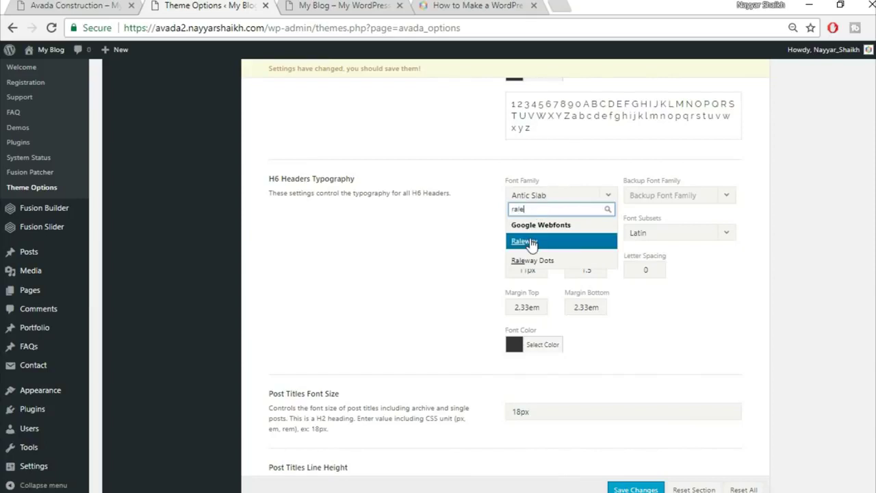
key("Return")
left_click(691, 199)
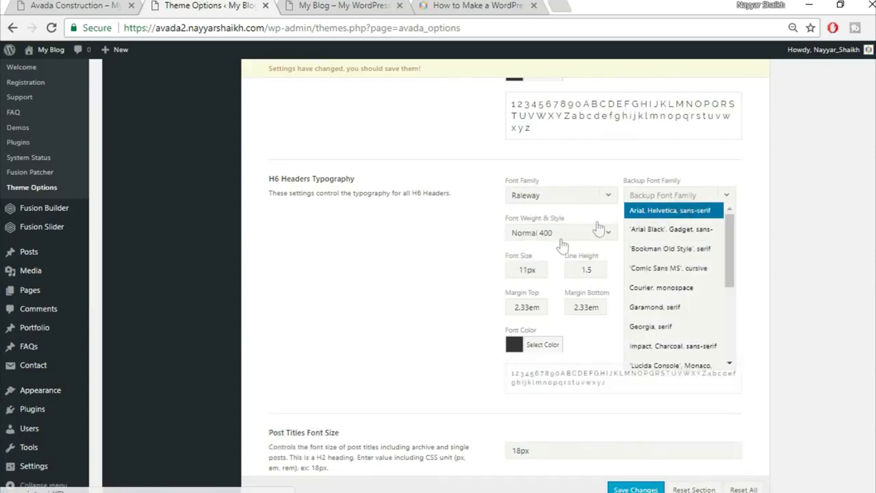
key("Return")
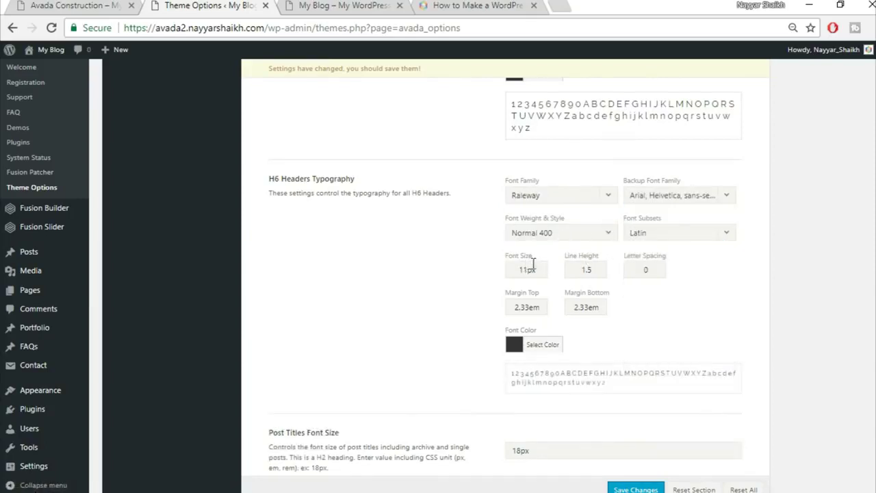
left_click(533, 263)
key("shift+Home")
type("12")
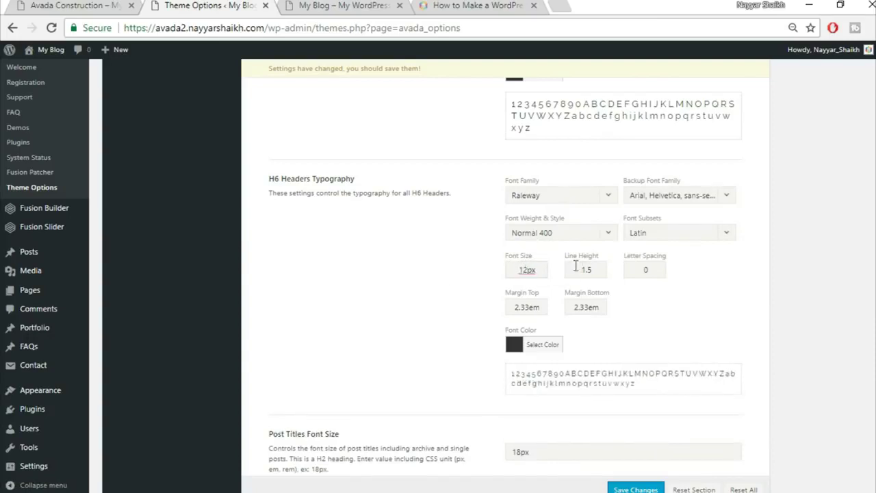
- Set the H6 line height to 1.2, letter spacing to 1px and top margin to 0.4em
left_click_drag(586, 271, 590, 272)
type("2")
double_click(649, 270)
type("1")
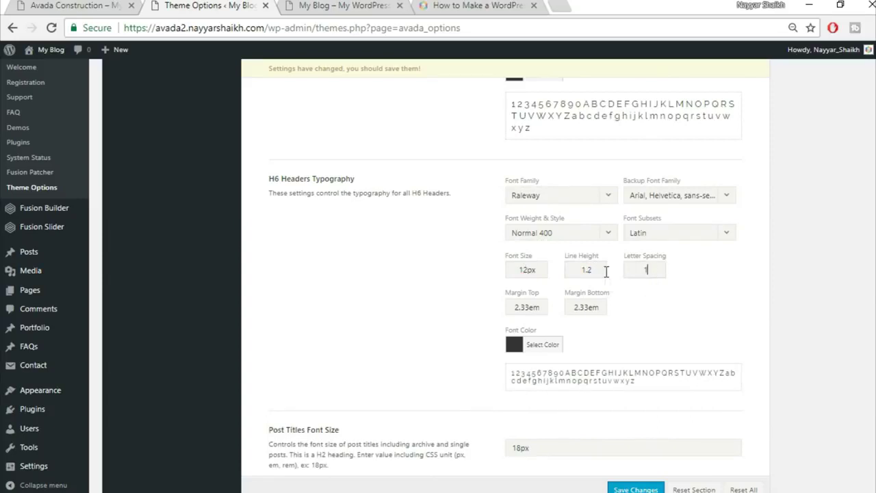
type("px")
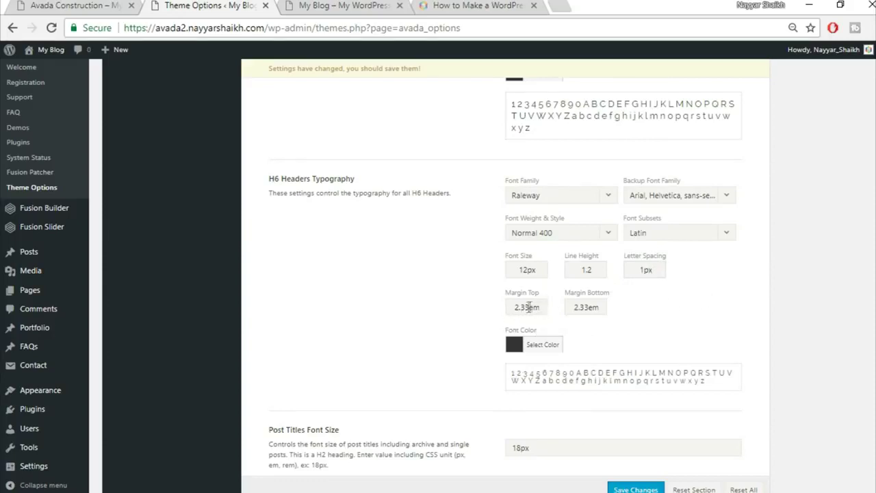
key("shift+Home")
type("0.4")
key("Tab")
type("0")
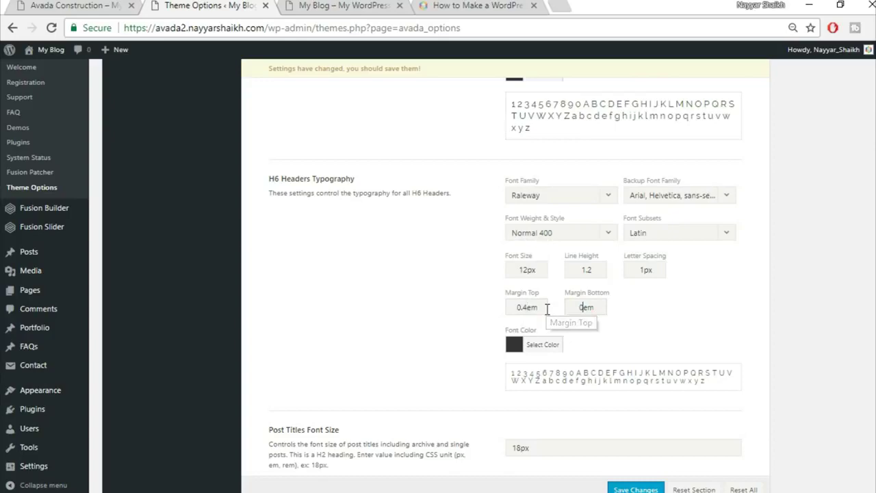
left_click(123, 6)
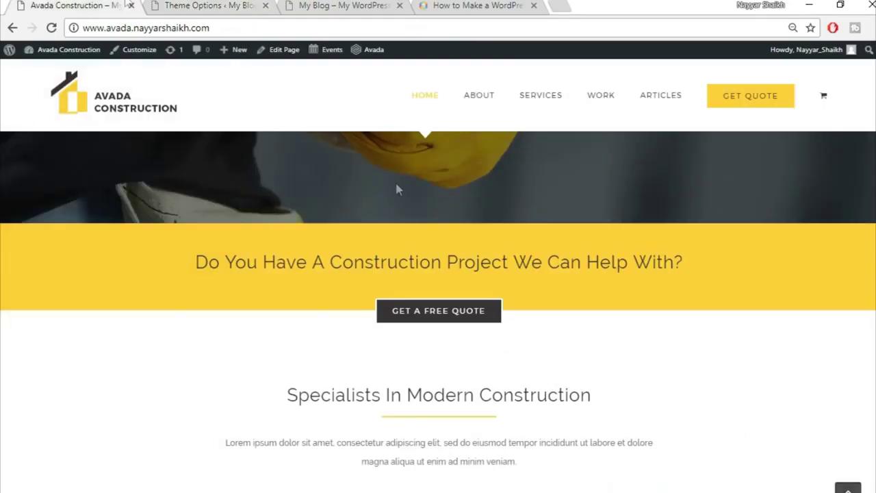
scroll(498, 319, "up", 4)
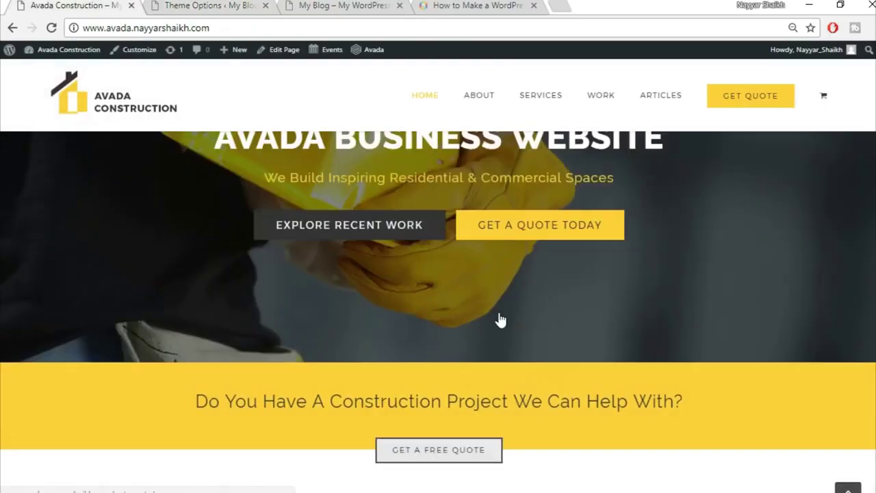
scroll(684, 315, "down", 10)
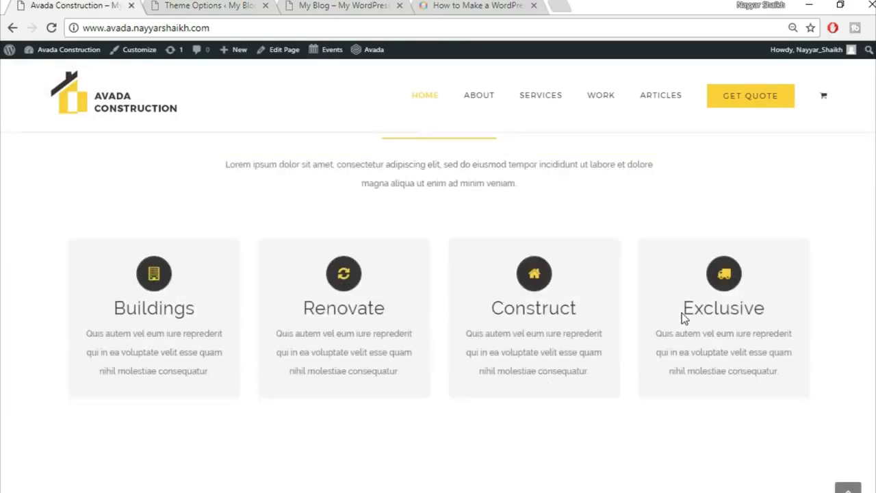
scroll(681, 315, "up", 10)
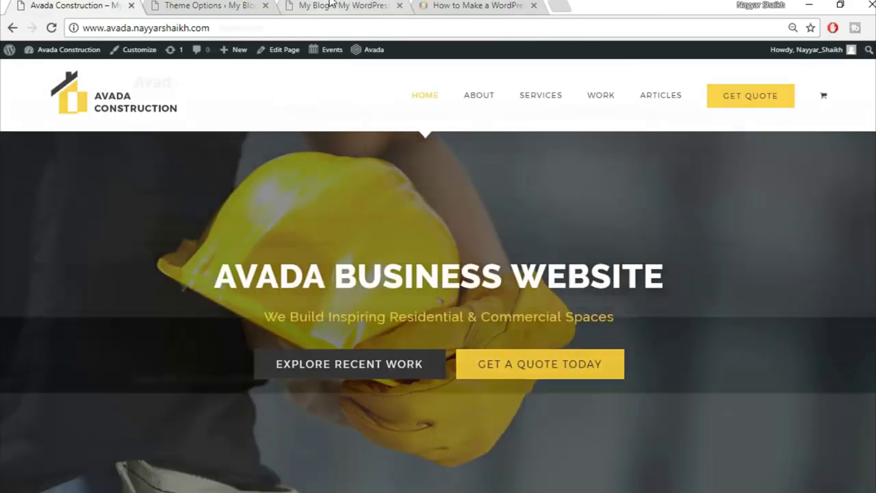
left_click(331, 5)
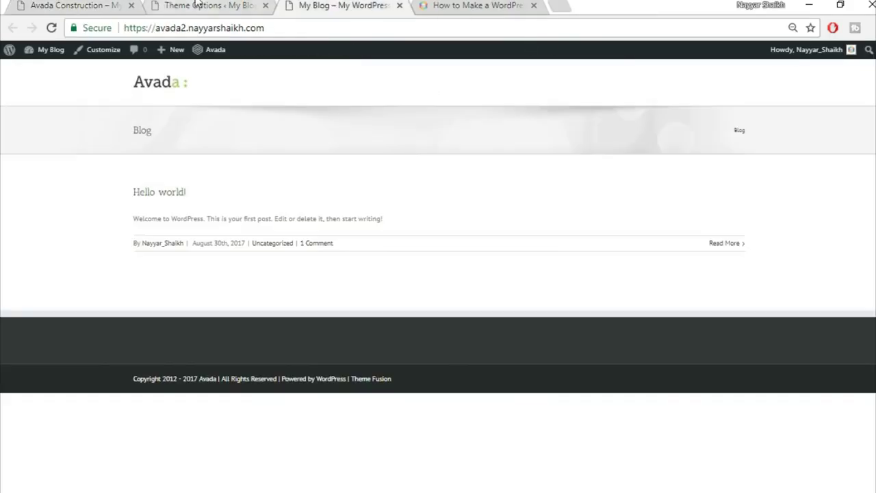
left_click(188, 6)
scroll(834, 319, "down", 2)
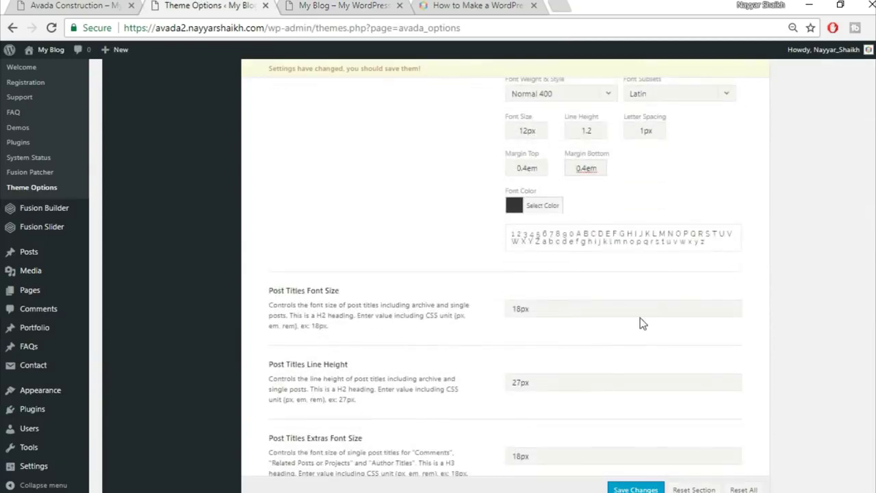
- Change the post titles font size to 24px and the next size field to 30, then save
scroll(639, 317, "down", 1)
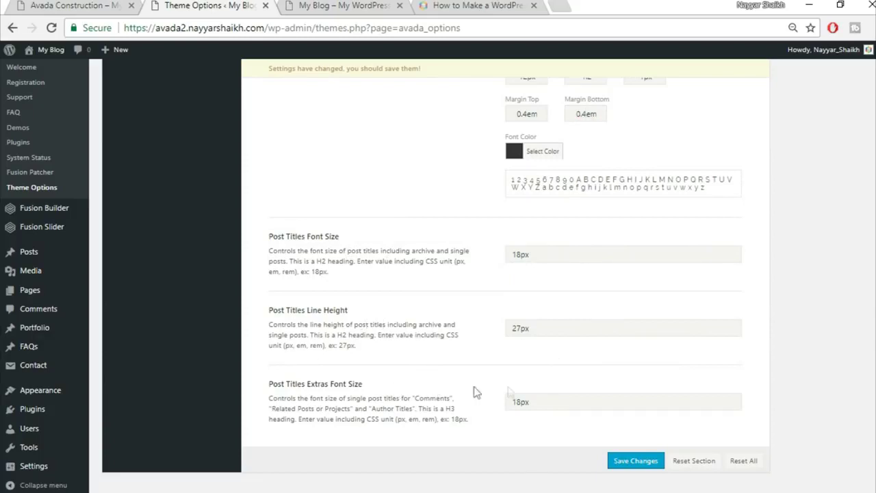
left_click_drag(522, 254, 500, 250)
type("24")
left_click_drag(517, 328, 488, 329)
key("BackSpace")
key("Delete")
type("30")
left_click(648, 468)
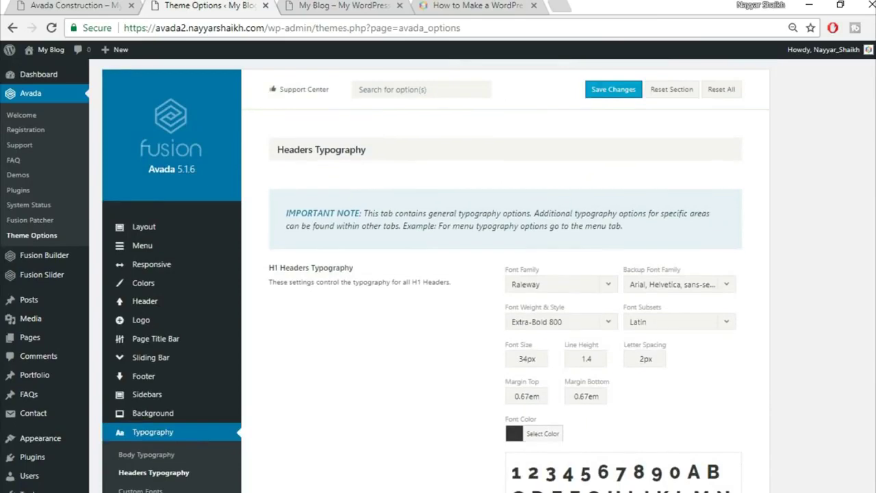
- Add a Fusion Slider named 'Slider' with its height set to 500px
left_click(68, 6)
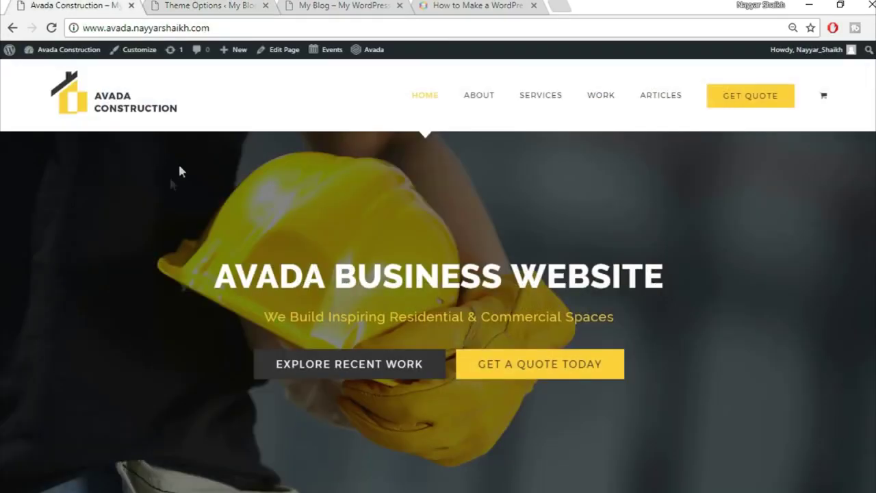
left_click(245, 5)
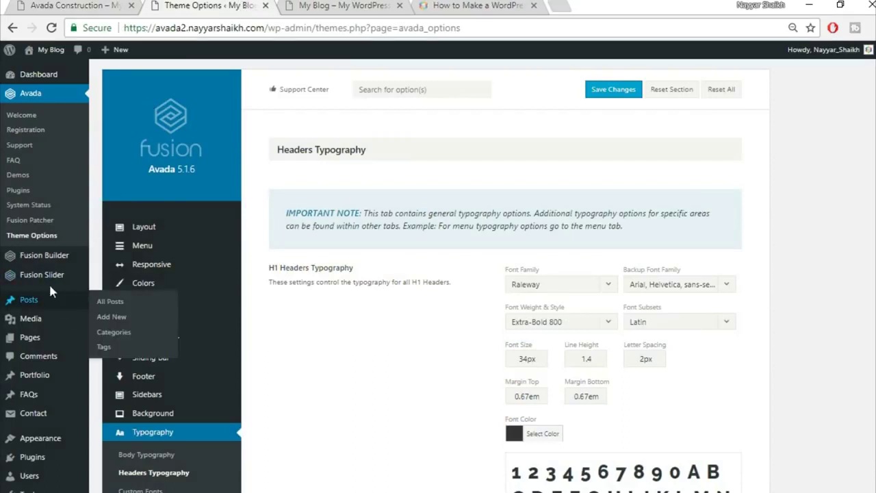
mouse_move(54, 279)
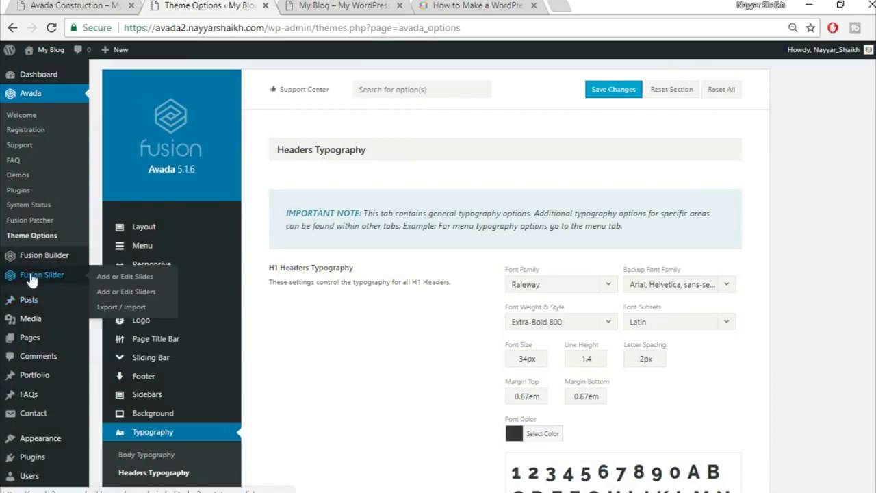
left_click(133, 299)
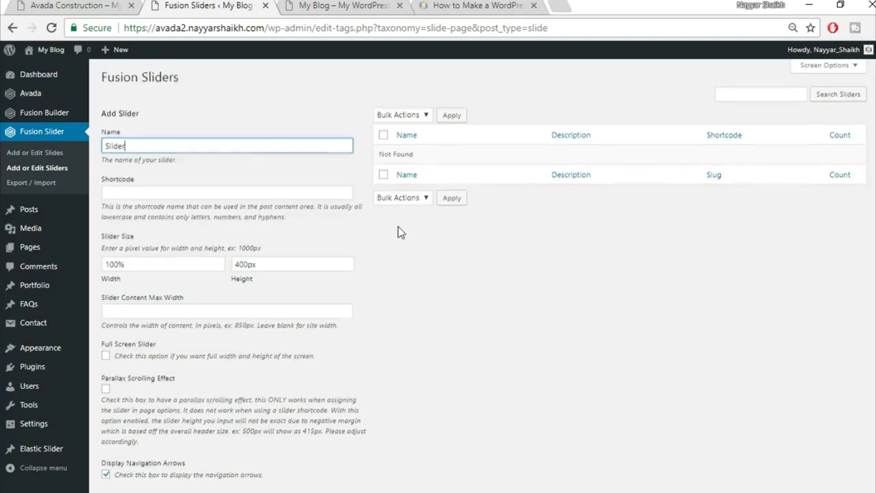
scroll(355, 236, "down", 1)
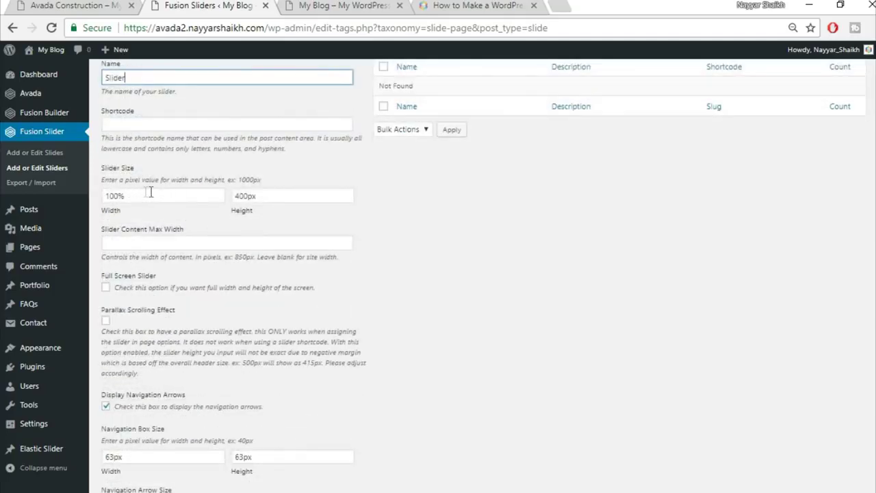
left_click_drag(245, 196, 199, 191)
type("5")
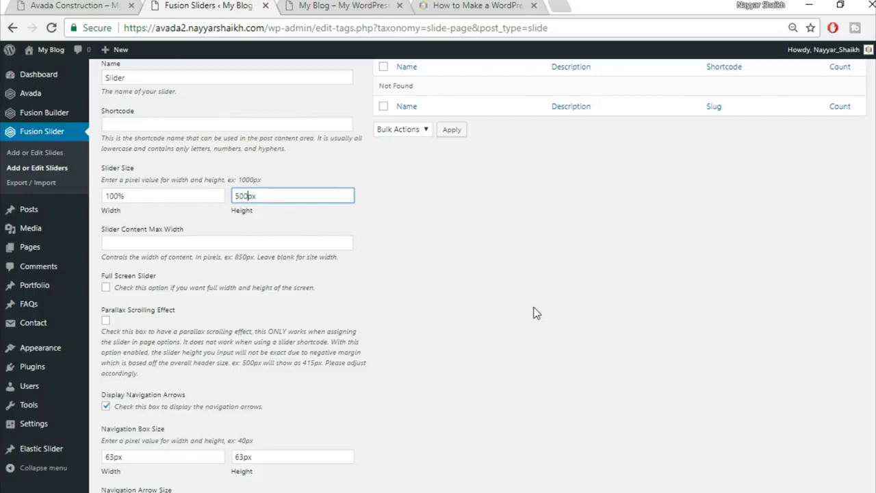
scroll(532, 309, "down", 3)
scroll(536, 312, "down", 4)
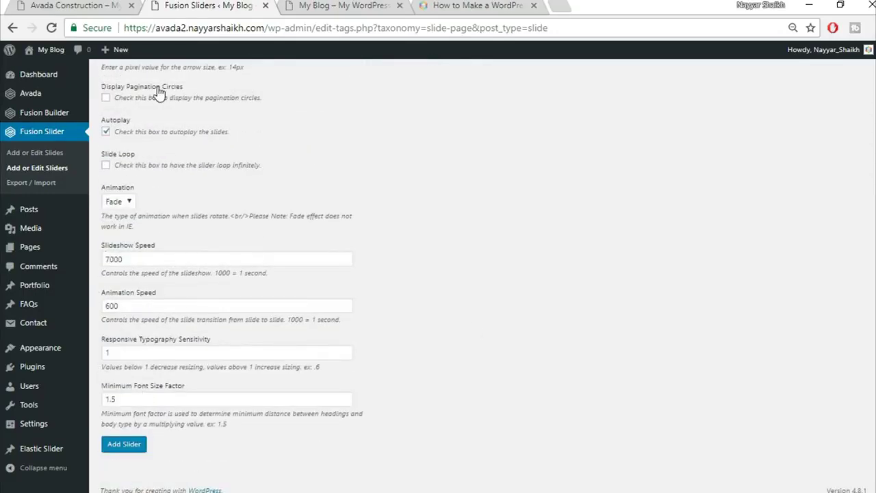
left_click(125, 452)
scroll(371, 422, "up", 8)
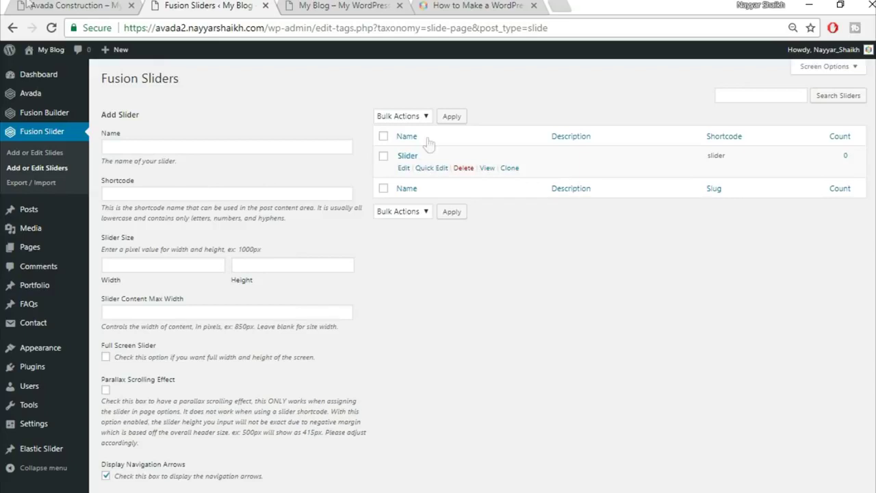
- Add a new slide titled 'Slide1', referring to the demo homepage's AVADA BUSINESS WEBSITE heading
left_click(56, 157)
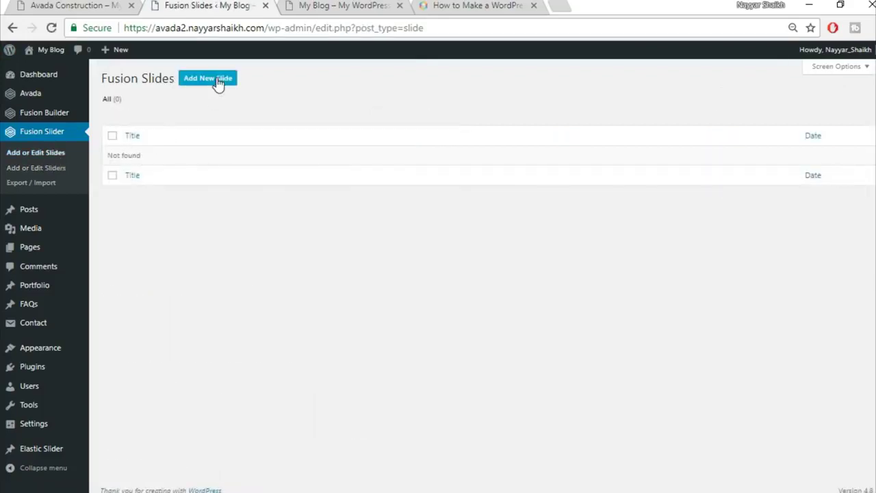
left_click(213, 80)
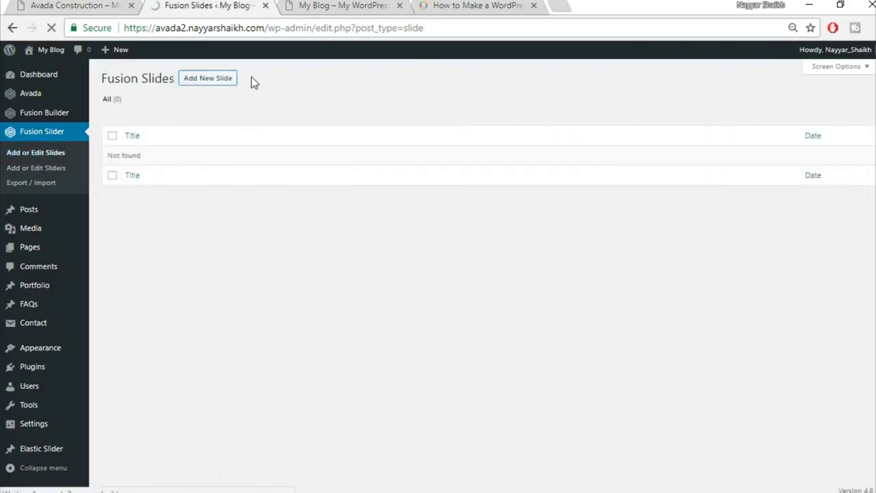
left_click(15, 5)
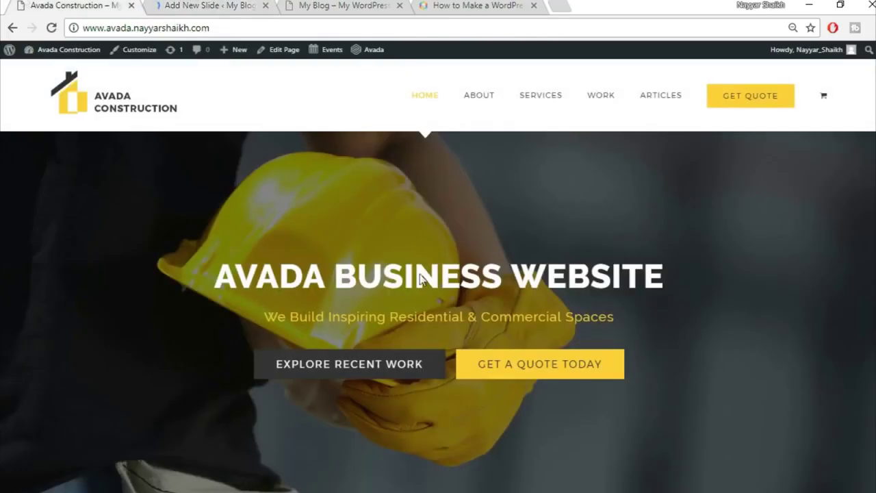
left_click(197, 5)
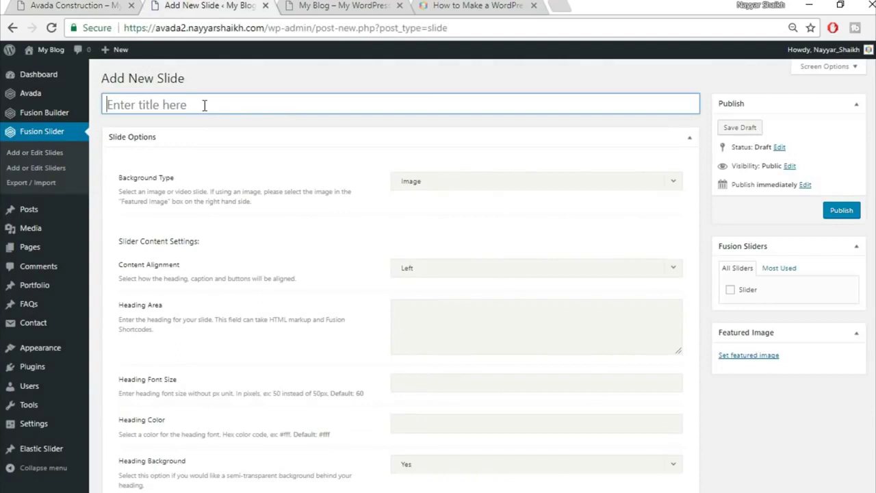
type("Slide1")
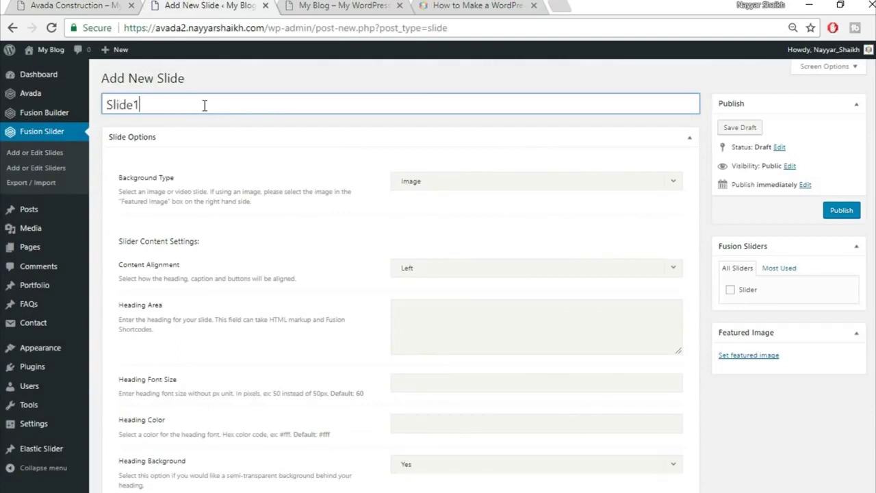
left_click(21, 5)
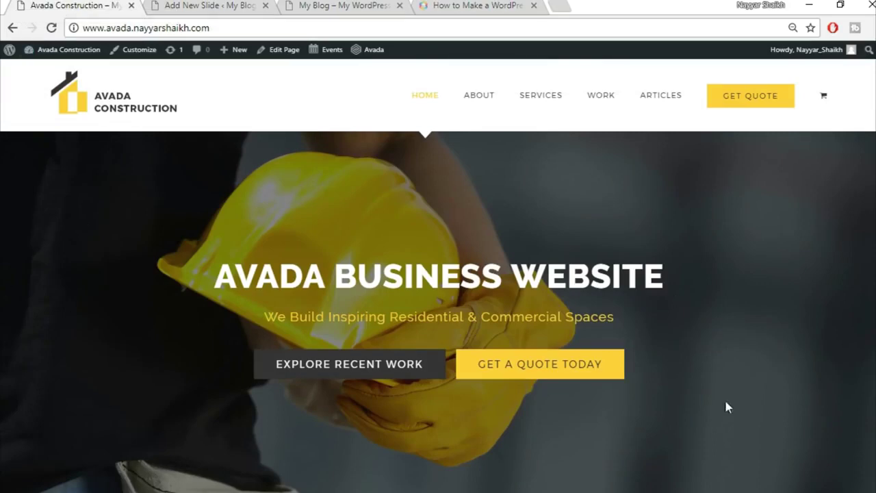
left_click(237, 6)
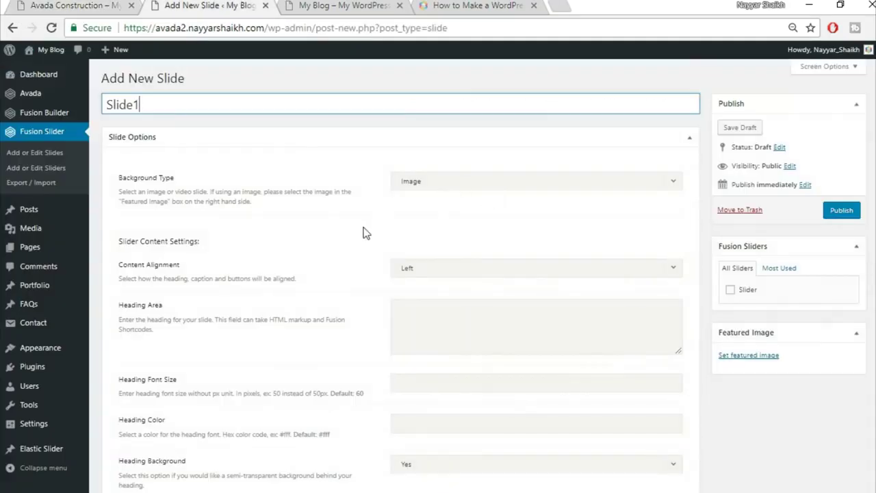
scroll(365, 233, "down", 2)
left_click(80, 5)
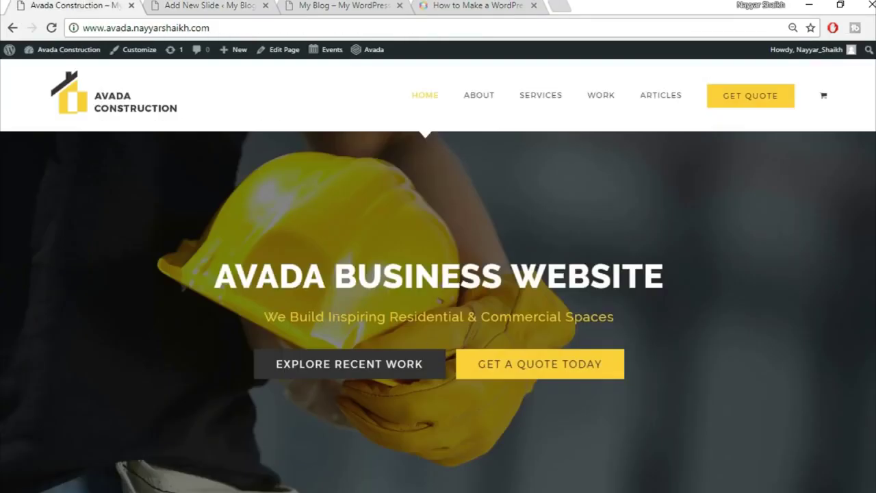
left_click_drag(218, 269, 674, 266)
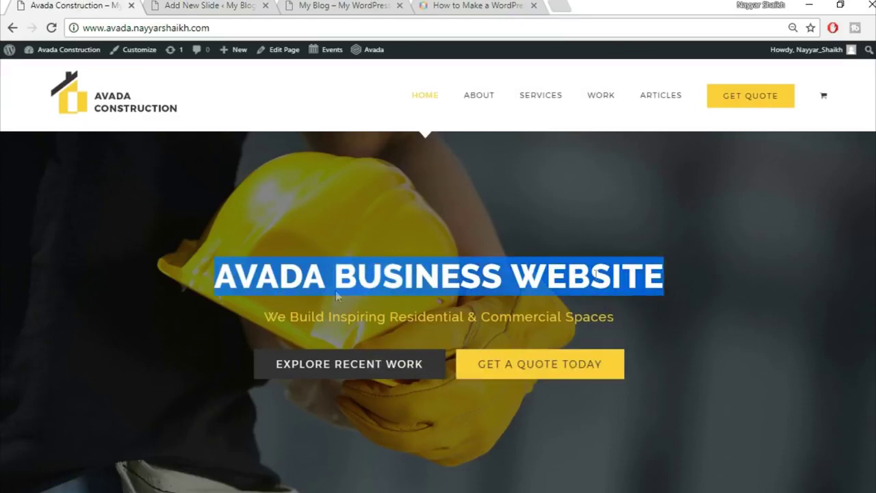
left_click(209, 5)
- Center the slide content and paste the demo heading 'AVADA BUSINESS WEBSITE' wrapped in <strong> tags
left_click(476, 198)
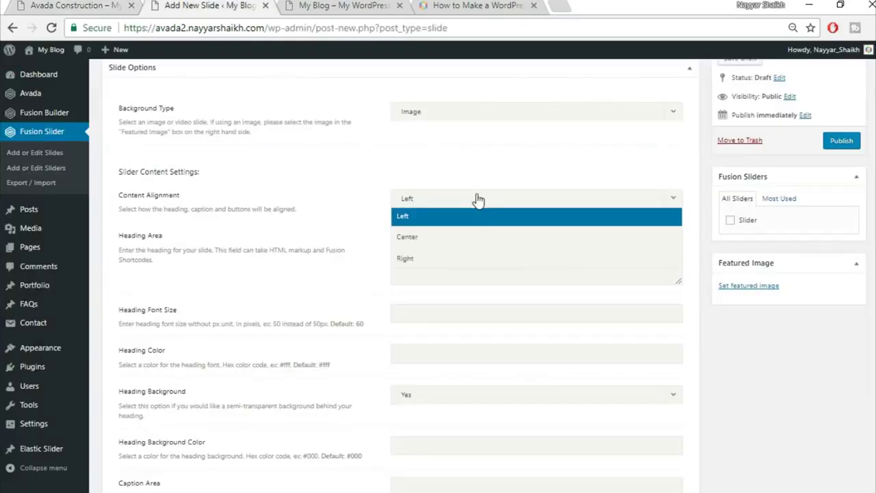
left_click(469, 247)
left_click(42, 5)
left_click_drag(216, 273, 677, 261)
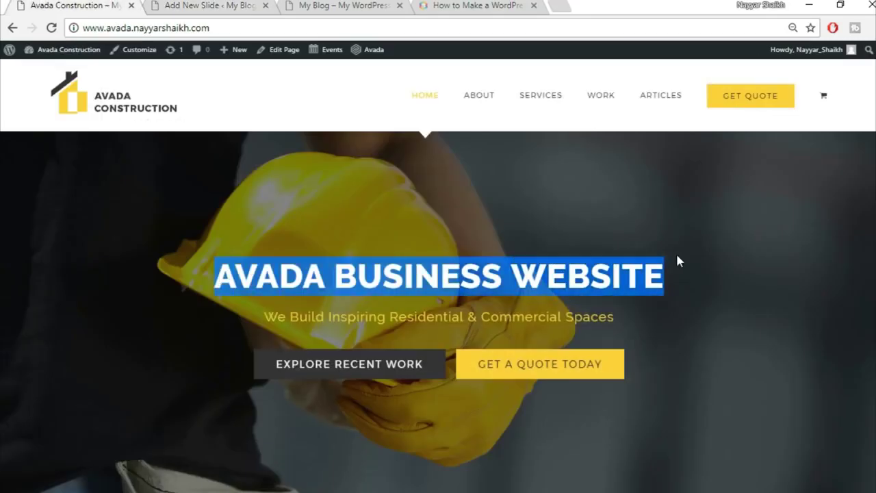
key("ctrl+c")
left_click(212, 6)
left_click(457, 243)
key("ctrl+v")
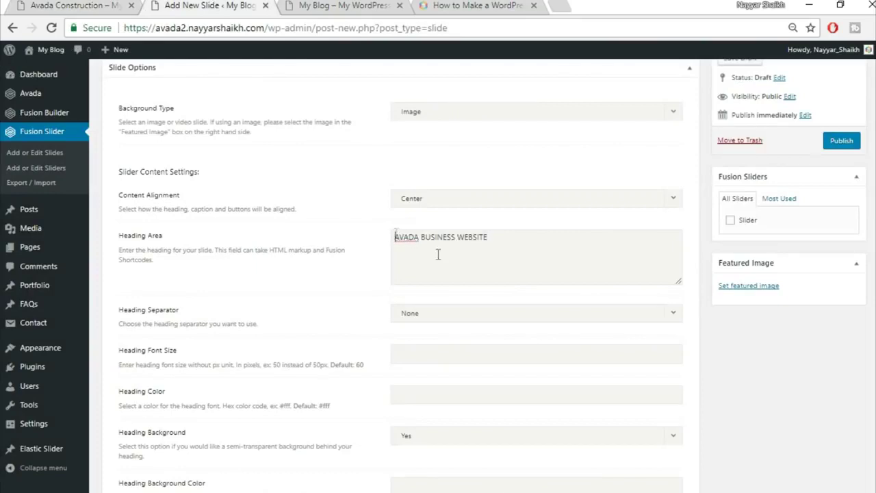
type("<str")
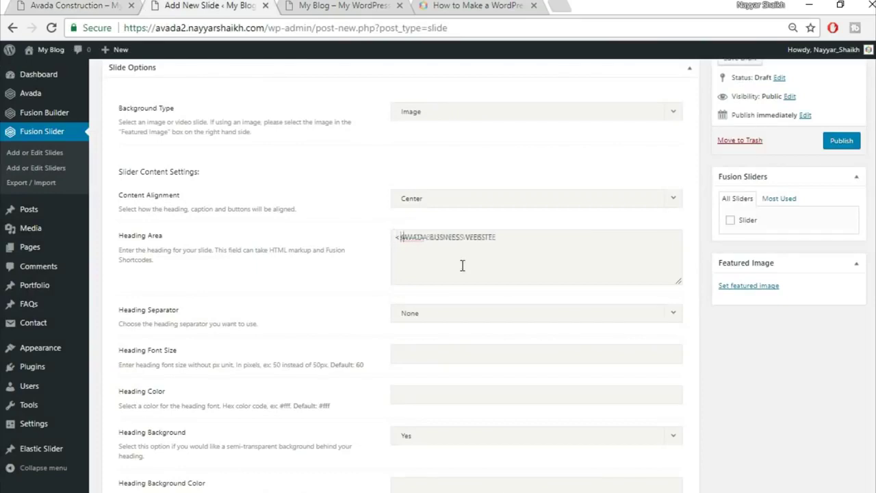
type("on")
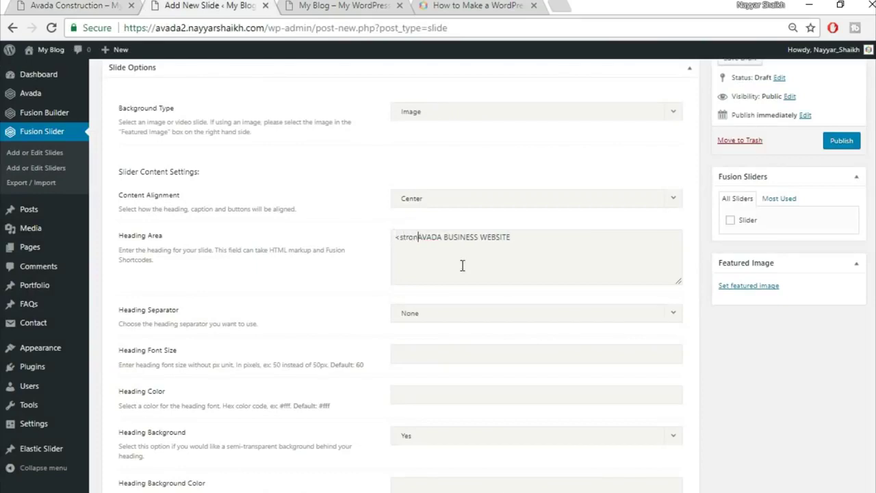
type("g>")
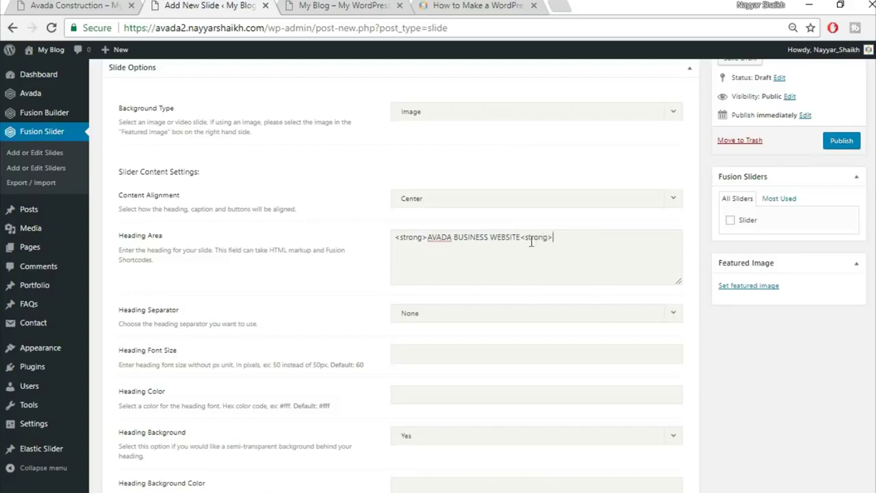
type("/")
- Set the slide heading color to #fff after comparing with the demo site
left_click(106, 3)
left_click(312, 287)
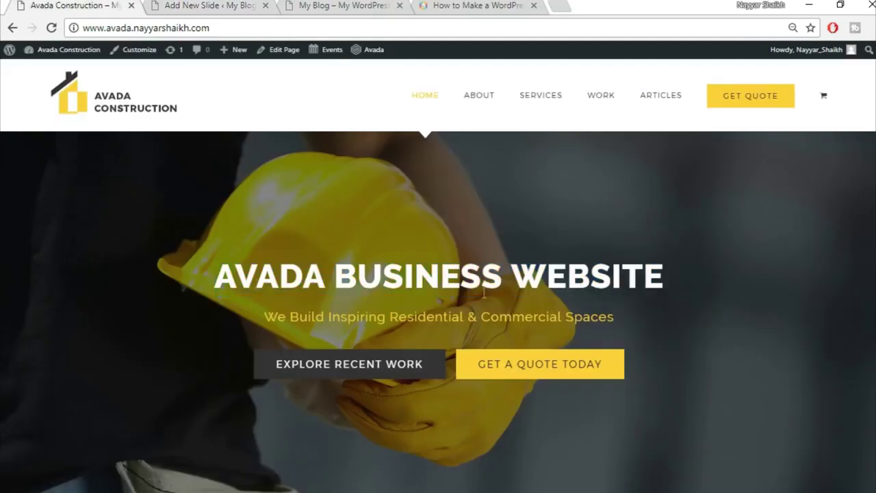
left_click_drag(558, 279, 711, 279)
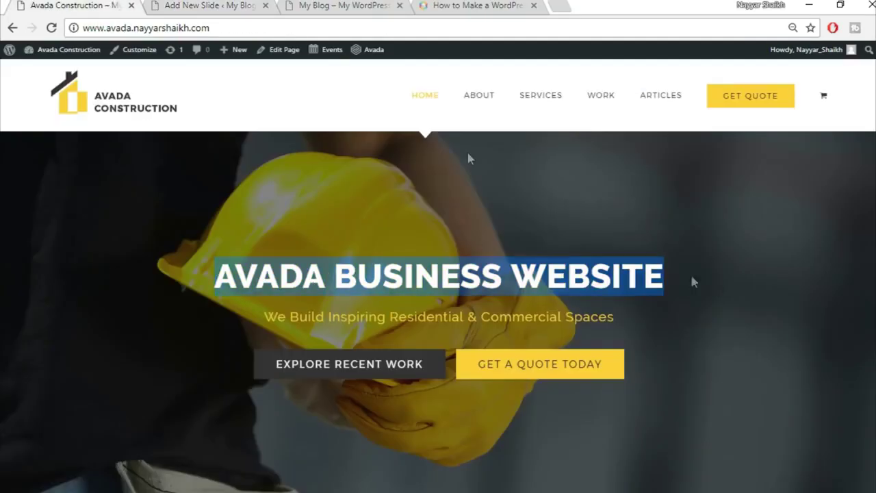
left_click(208, 5)
scroll(553, 323, "down", 1)
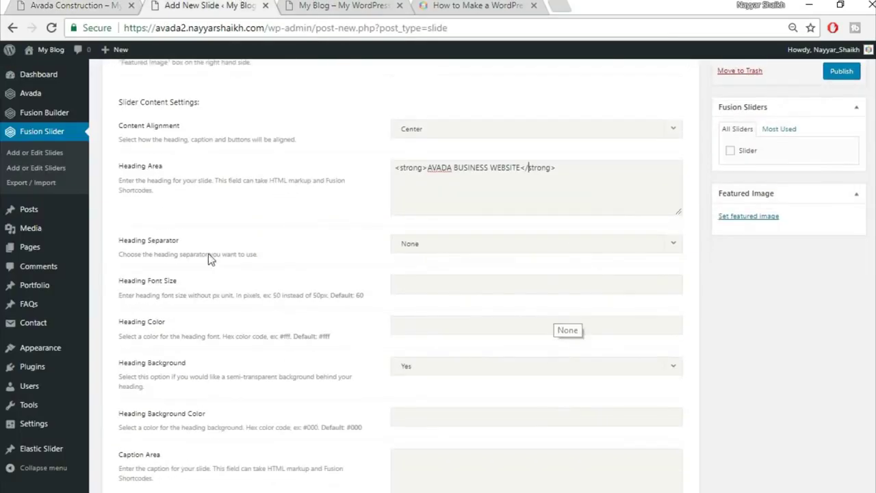
scroll(586, 270, "down", 1)
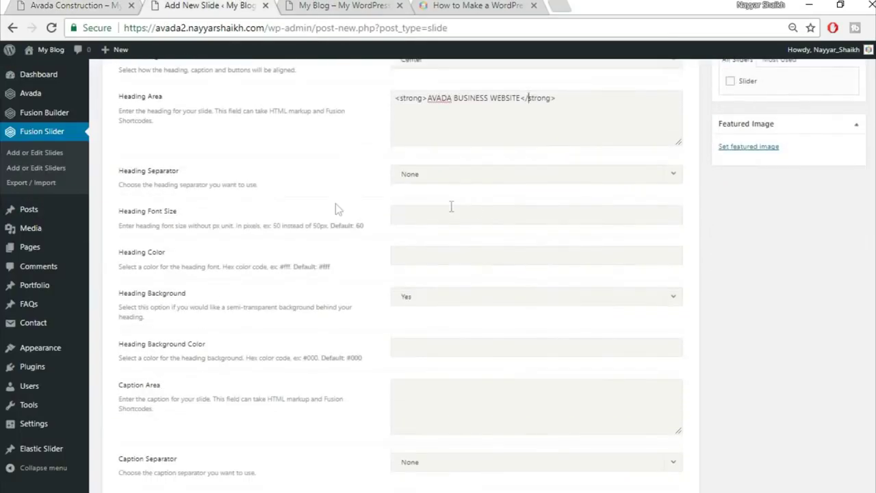
left_click(21, 5)
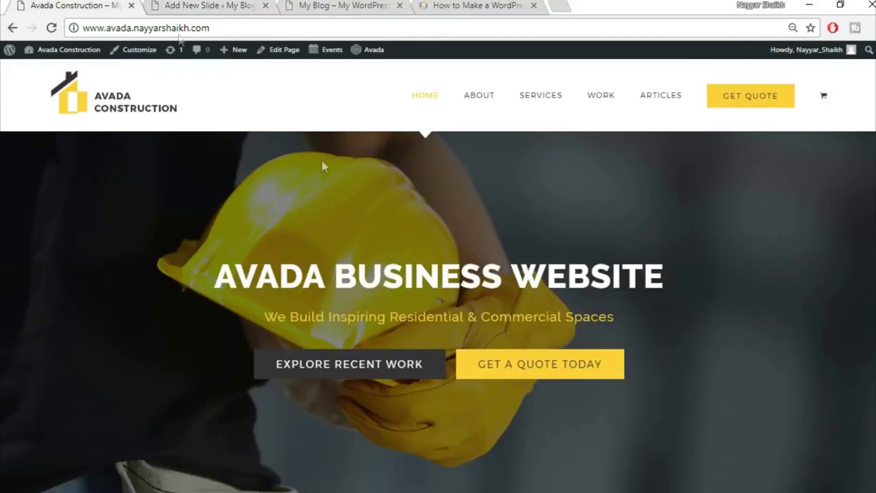
left_click(220, 5)
left_click(443, 258)
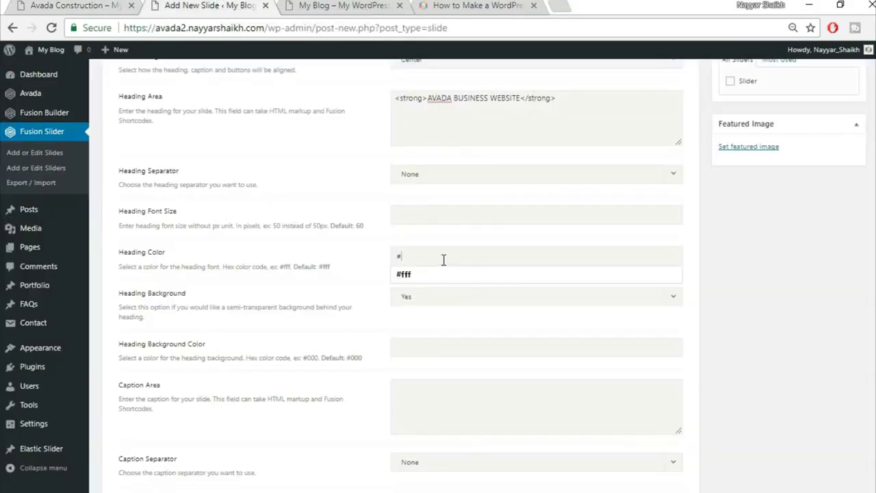
type("#fff")
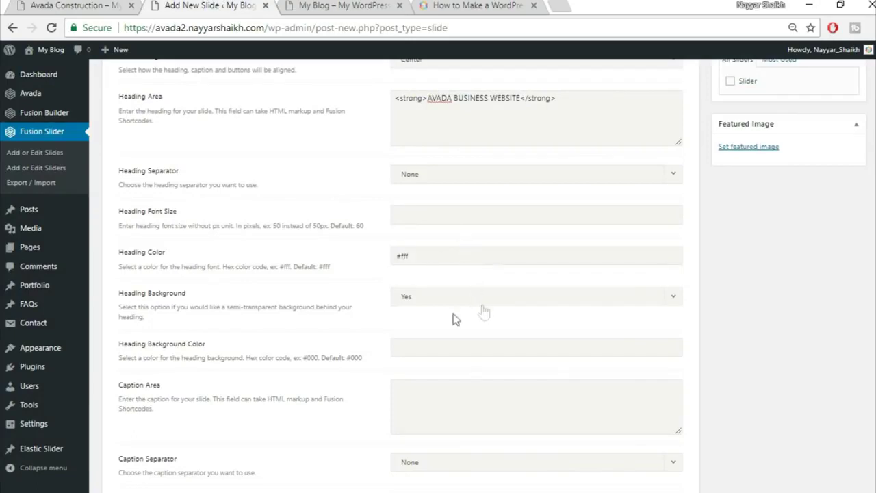
- Turn off the heading background and paste the demo subtitle as the slide caption
scroll(373, 342, "down", 2)
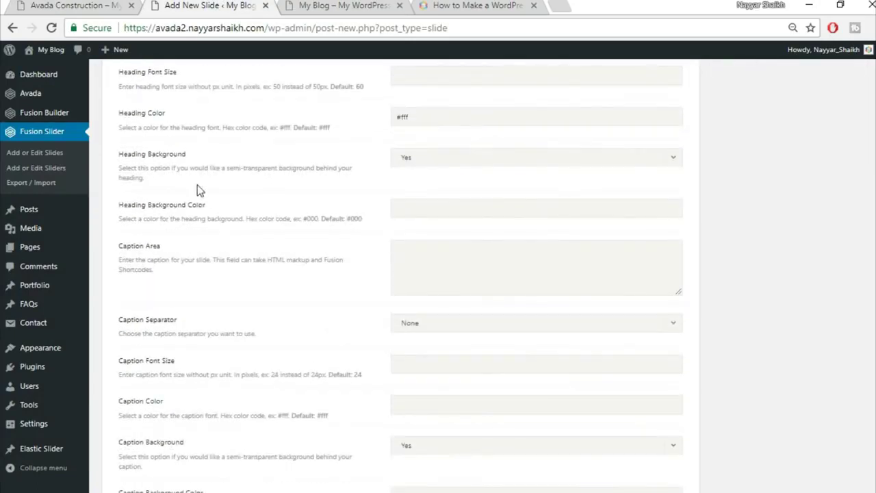
left_click(472, 169)
left_click(464, 198)
left_click(520, 266)
left_click(127, 4)
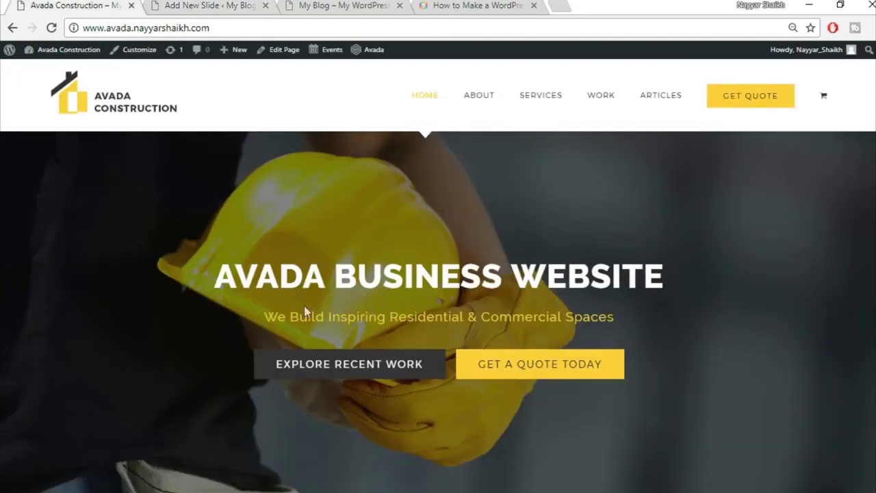
left_click_drag(264, 316, 615, 313)
key("ctrl+c")
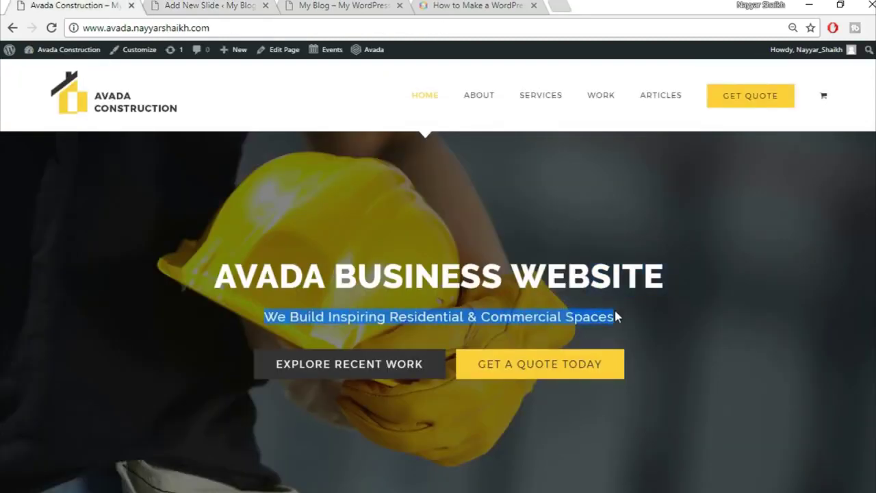
left_click(193, 5)
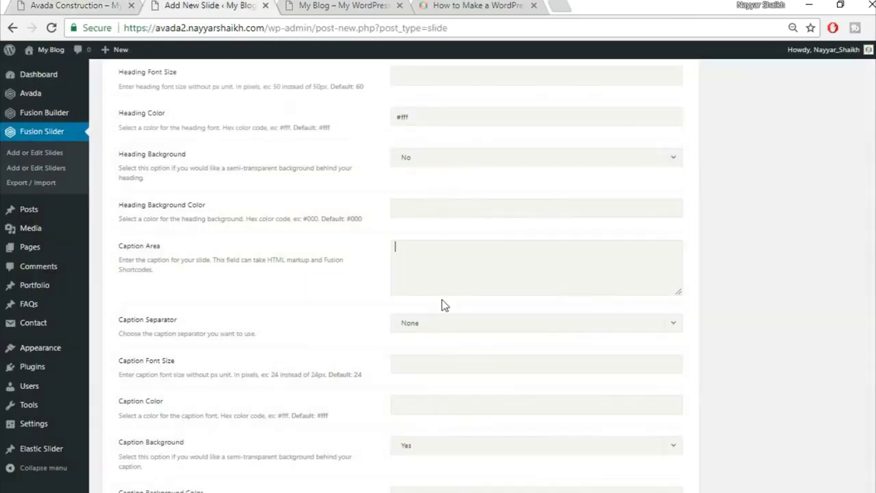
left_click(443, 264)
key("ctrl+v")
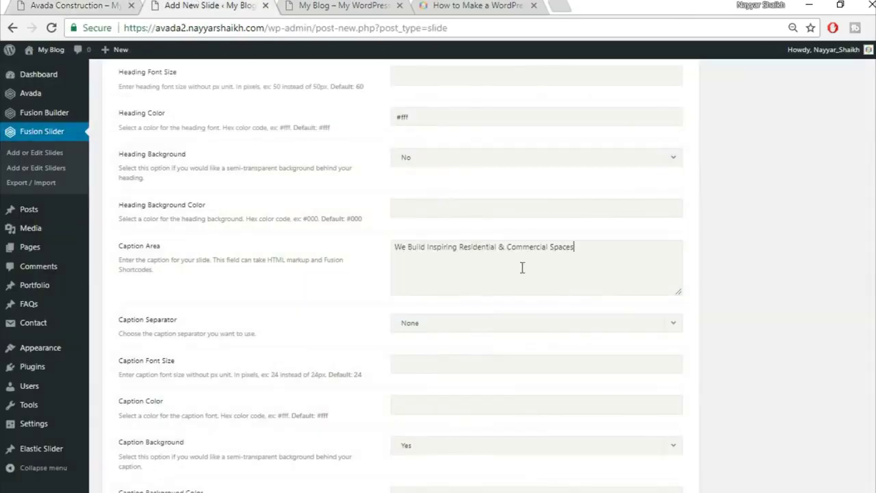
- Set the caption color to #fed03d
scroll(775, 313, "down", 2)
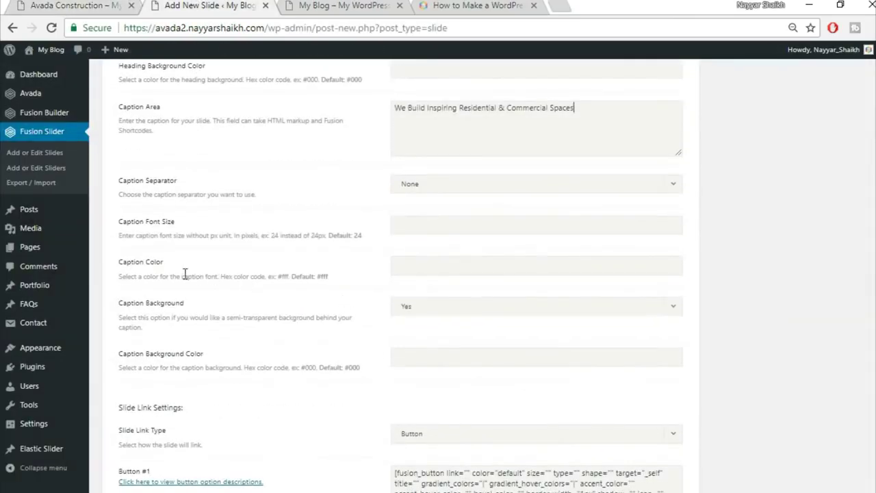
left_click(65, 5)
left_click(401, 319)
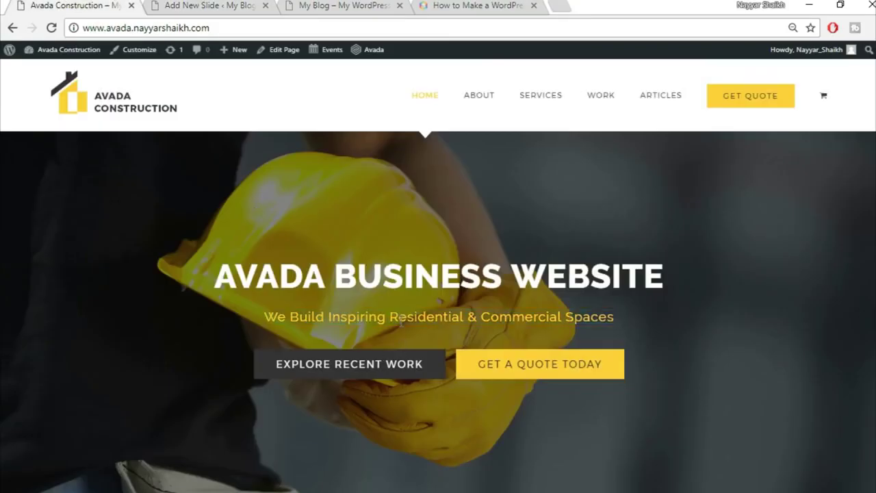
left_click(201, 5)
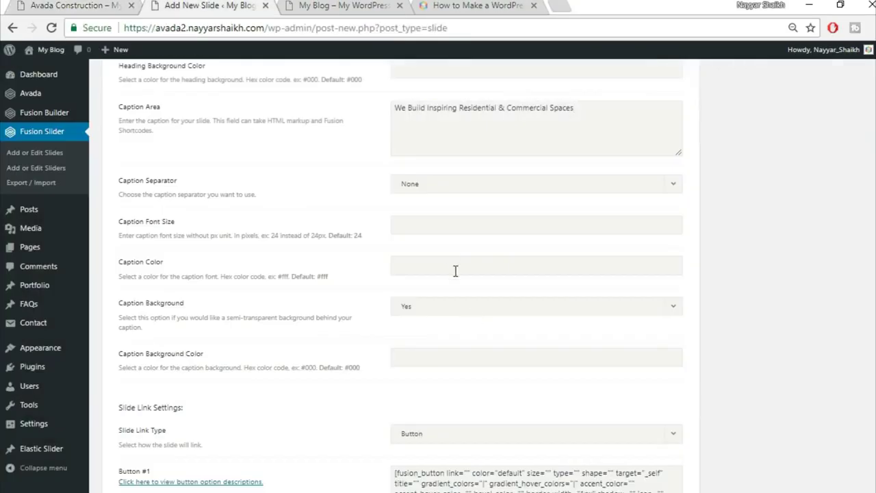
type("#fed03")
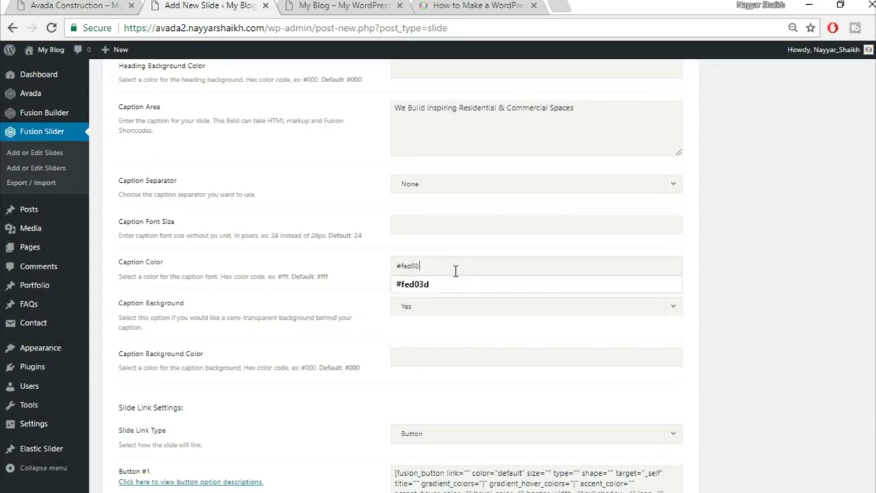
type("d")
left_click(743, 287)
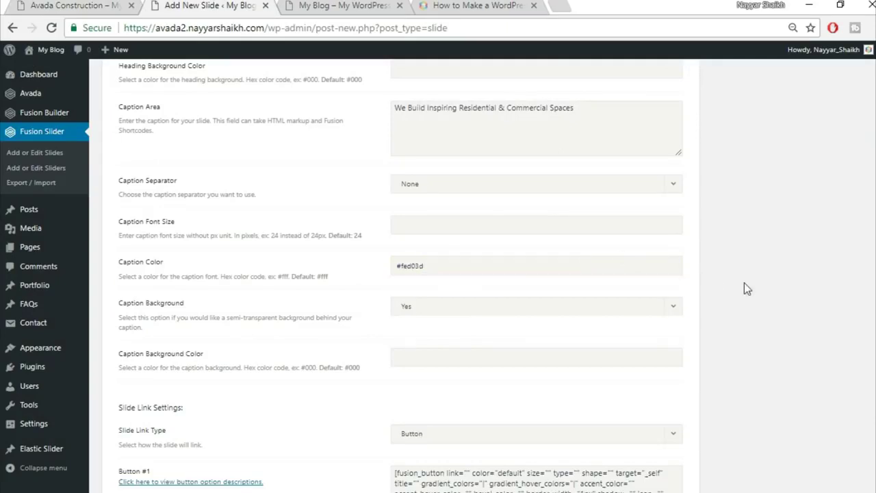
- Turn off the caption background
scroll(771, 290, "down", 1)
left_click(472, 239)
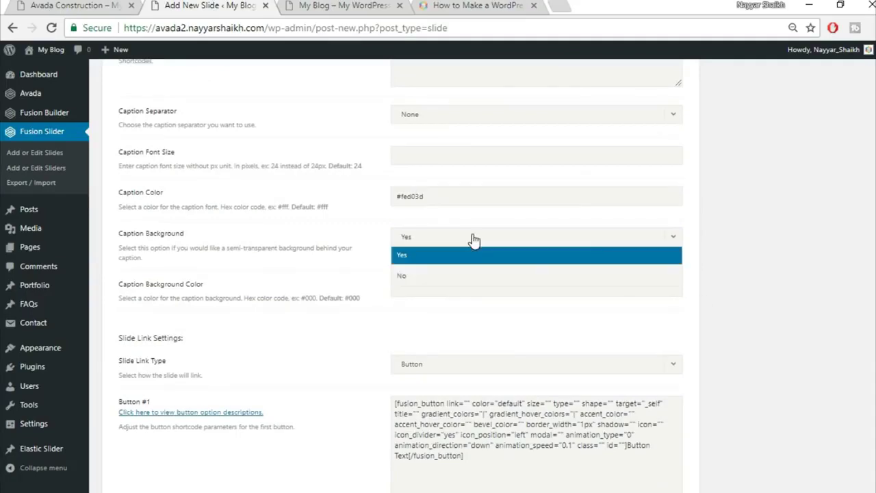
left_click(456, 277)
scroll(828, 287, "down", 1)
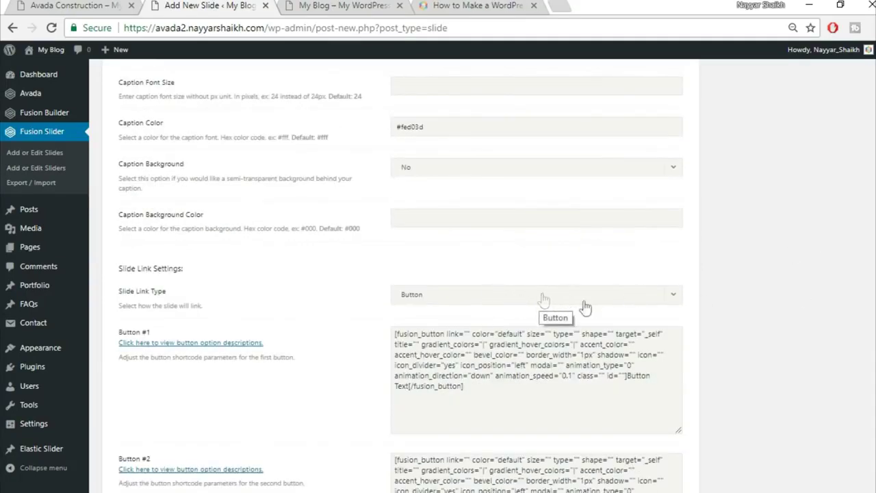
scroll(767, 322, "down", 2)
left_click(76, 6)
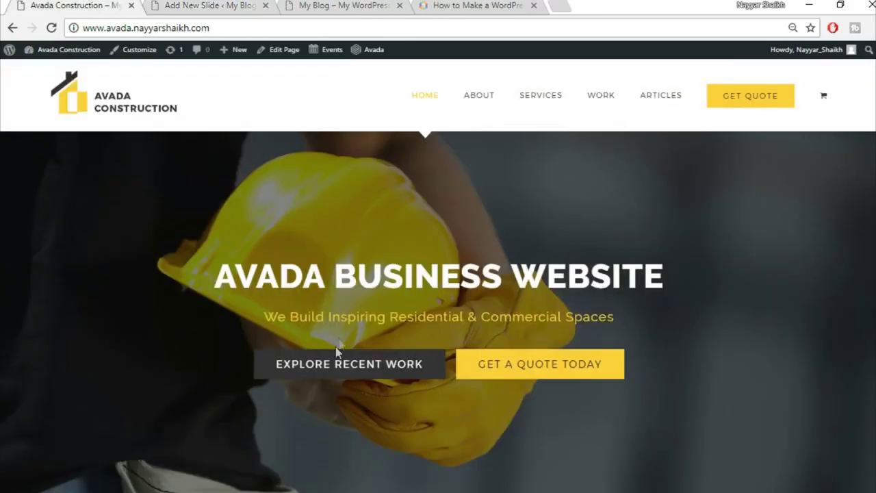
key("ctrl+Tab")
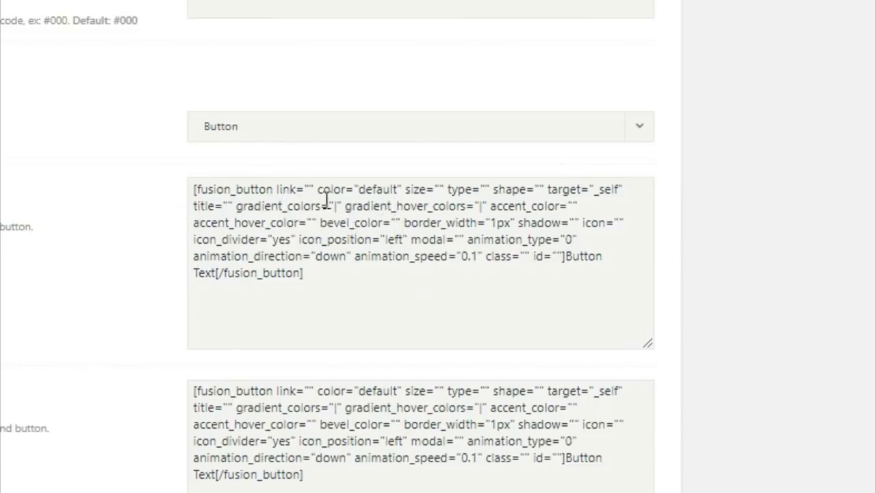
- Set the first button's link to #, colour to custom and size to xlarge
left_click(221, 200)
type("#")
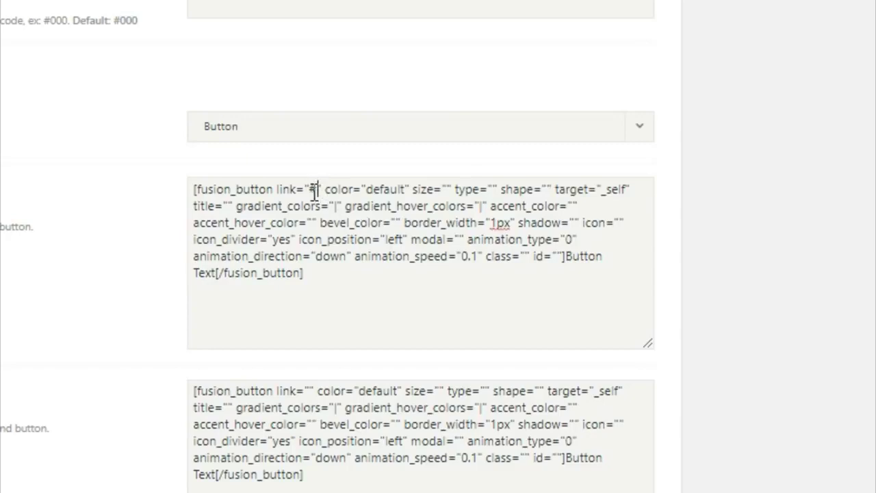
left_click_drag(320, 189, 309, 189)
left_click(368, 189)
left_click_drag(368, 189, 405, 189)
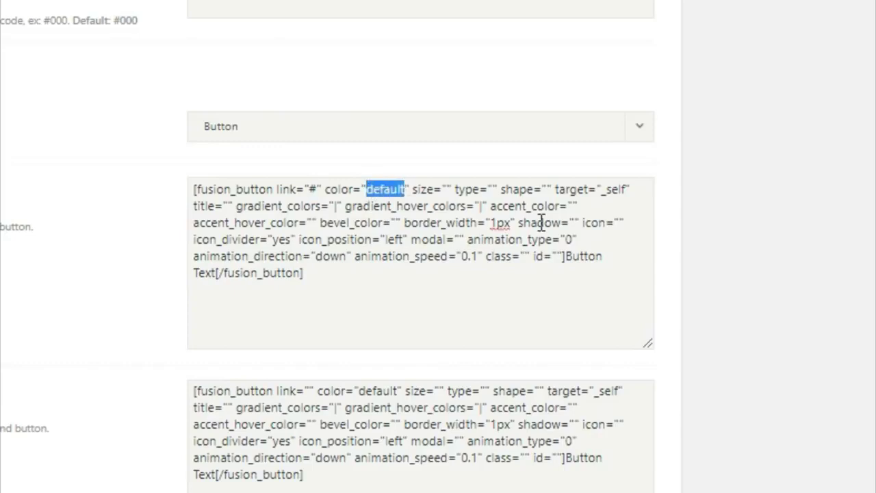
key("BackSpace")
type("custo")
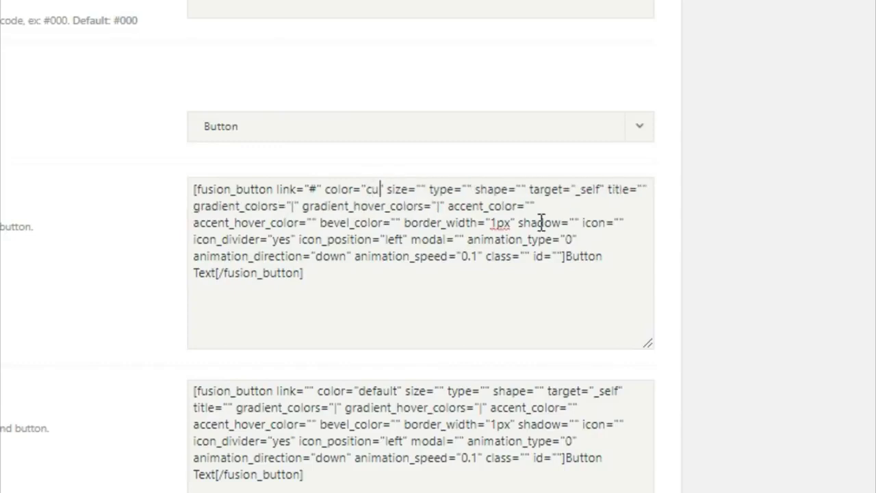
type("m")
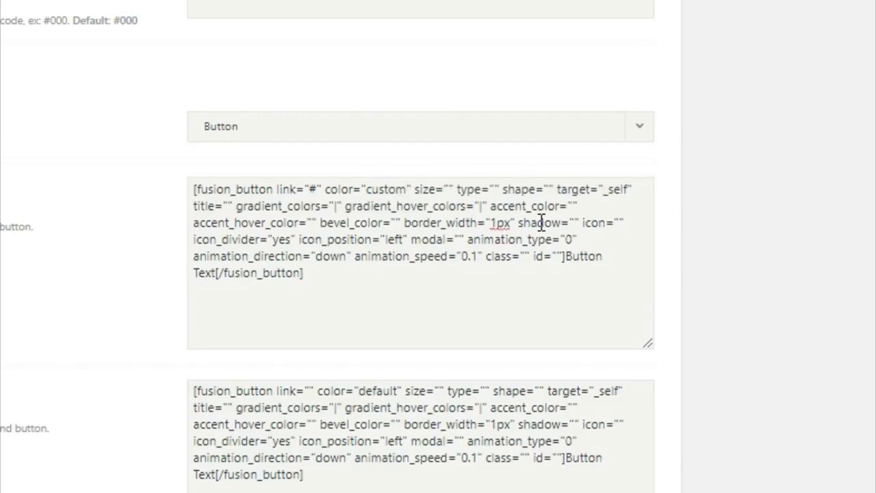
left_click(449, 189)
type("xlarge")
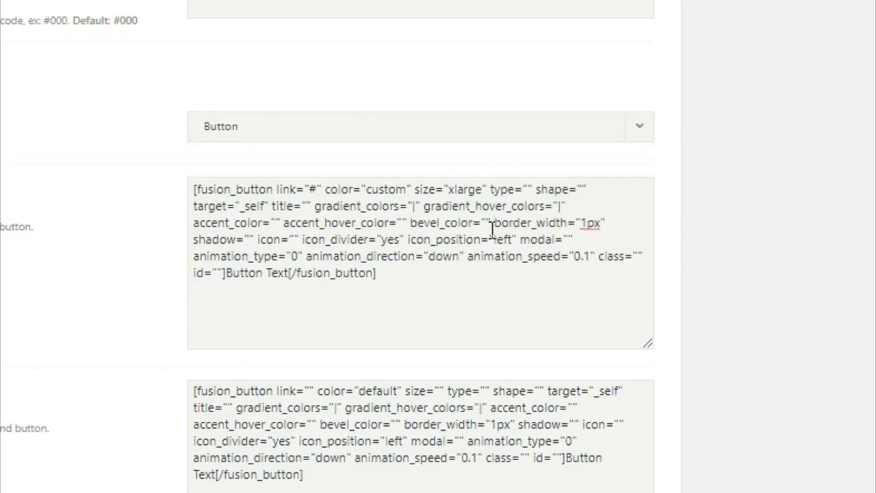
- Give the first button a #333 gradient, #fff accent and #333 accent hover colour
left_click(552, 205)
left_click(415, 206)
double_click(414, 206)
key("BackSpace")
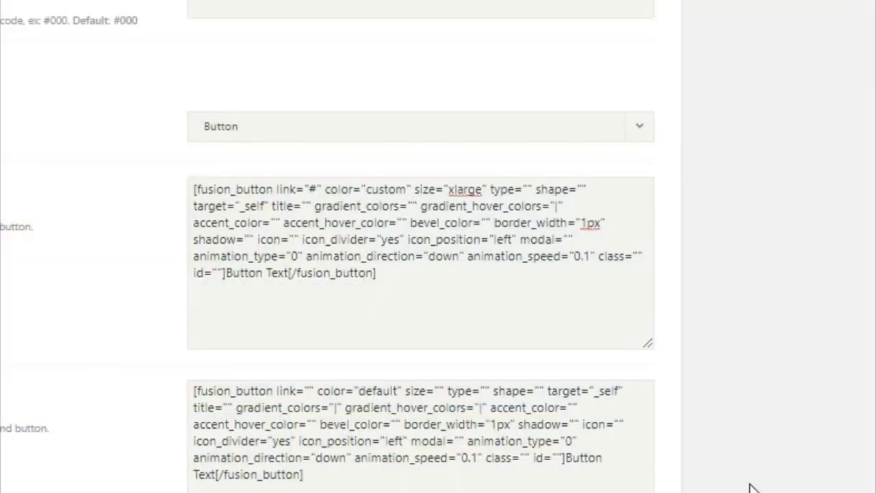
type("#333")
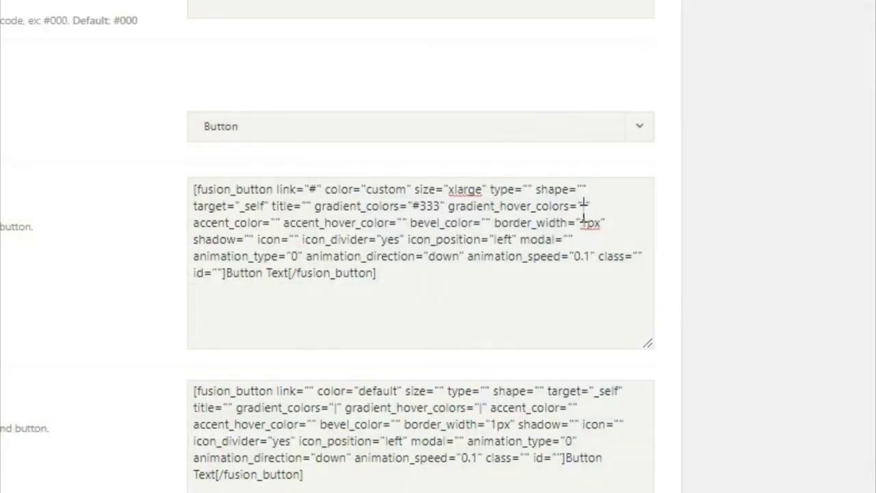
left_click(584, 205)
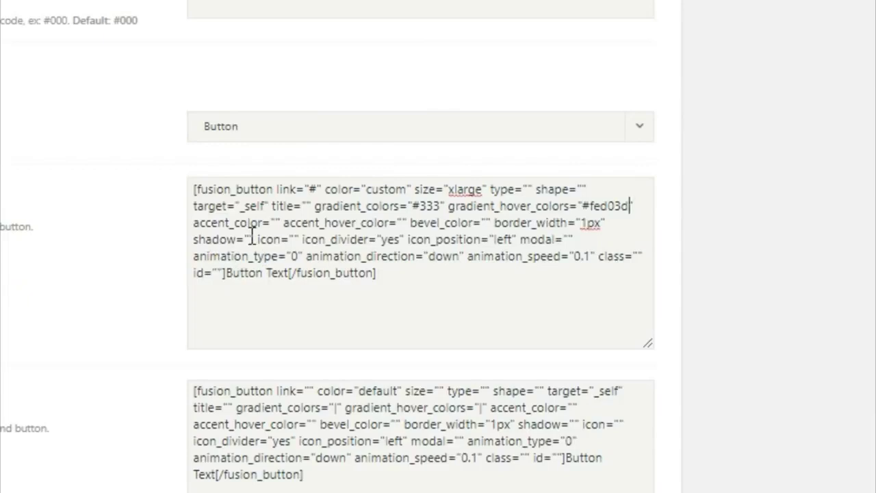
left_click(279, 225)
type("#fff")
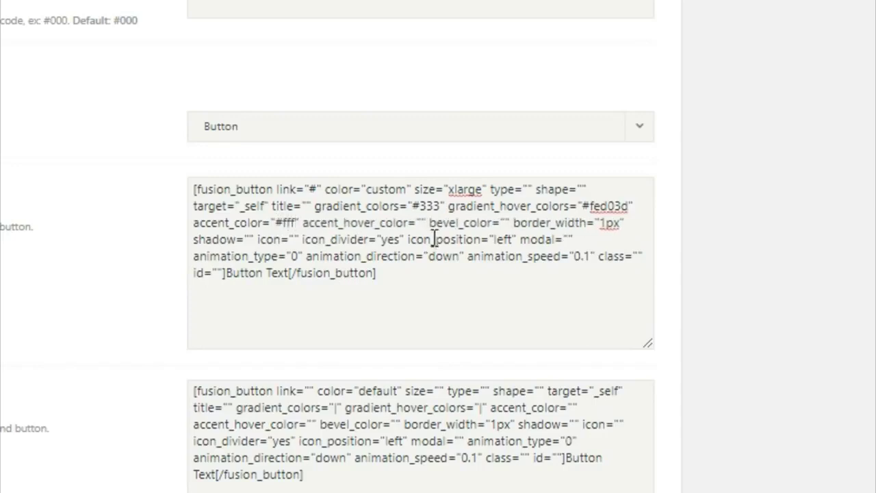
left_click(423, 223)
type("#333")
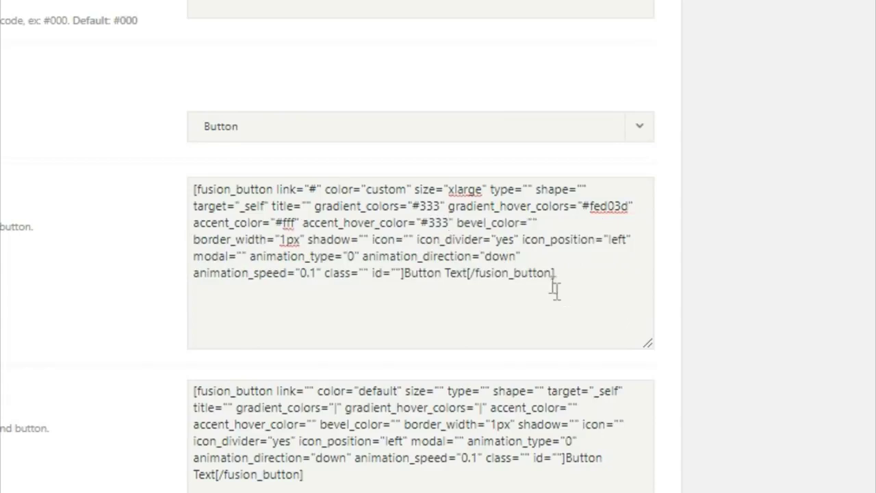
- Set its border width to 0px and label it EXPLORE RECENT WORK
left_click(281, 240)
type("0")
left_click_drag(404, 274, 470, 276)
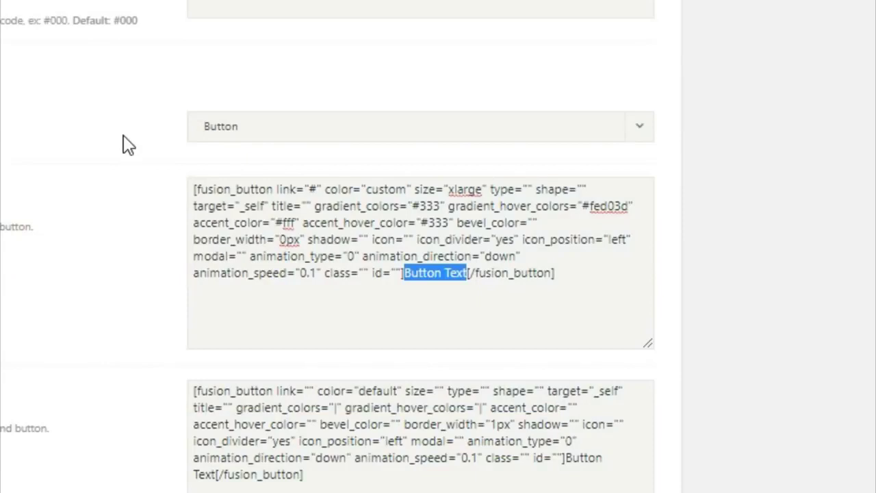
type("EXPLORE ")
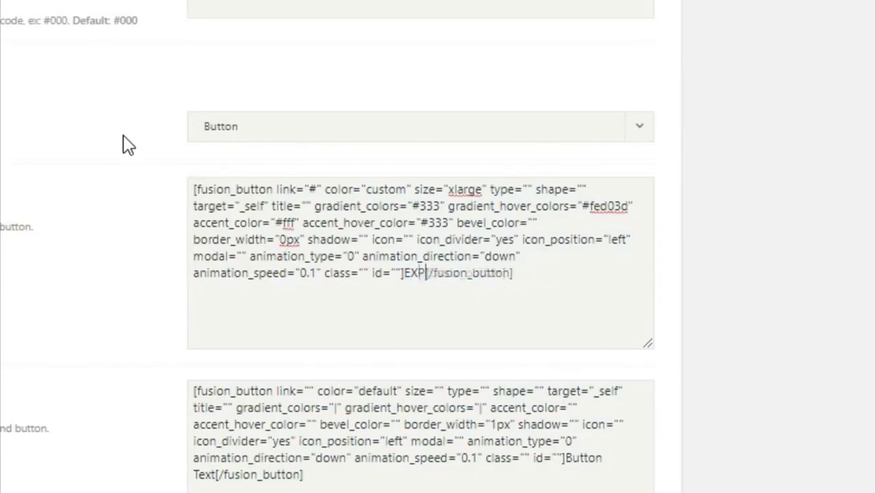
type("RECENT WOR")
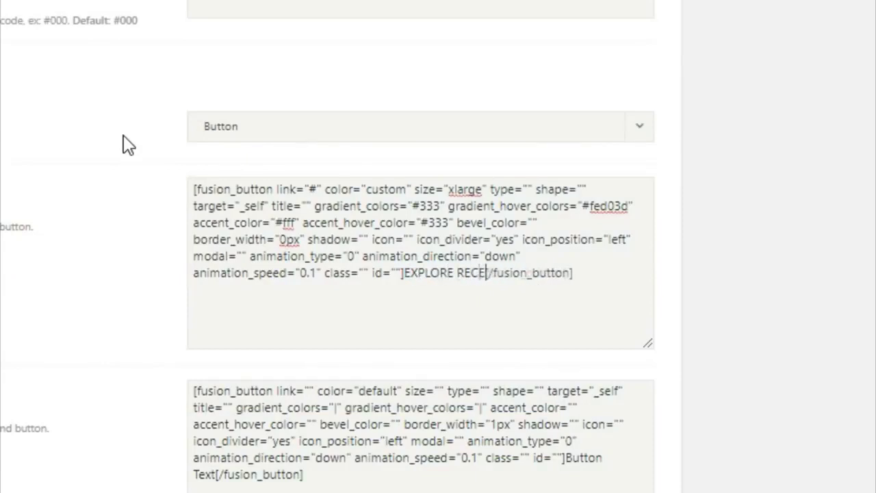
type("K")
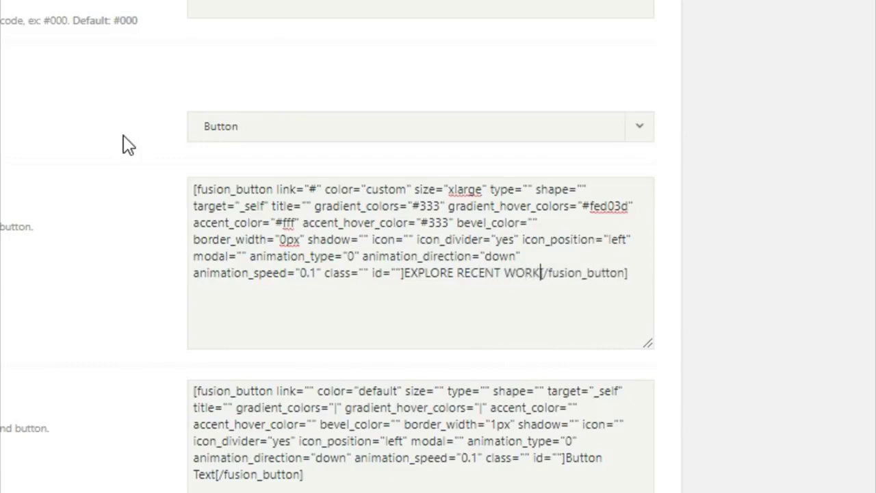
- Set the second button's link to #, colour to custom and size to xlarge
left_click(309, 388)
type("#")
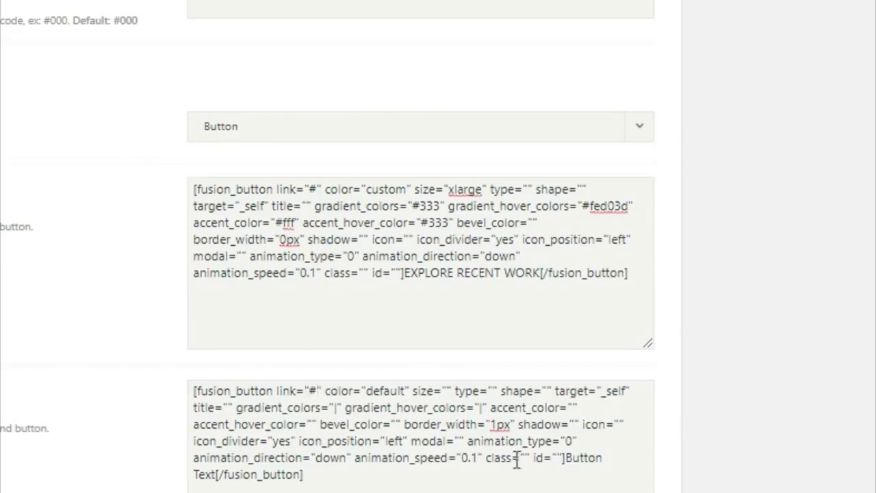
left_click_drag(401, 391, 376, 399)
key("BackSpace")
key("BackSpace")
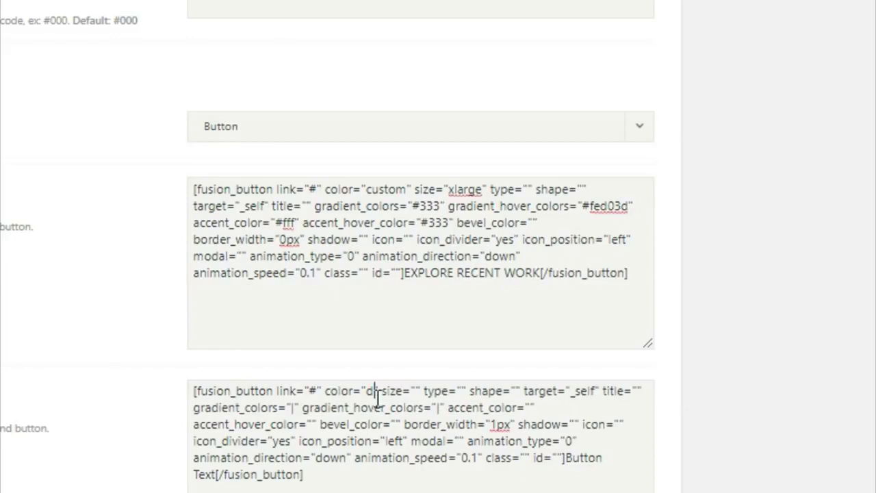
type("custo")
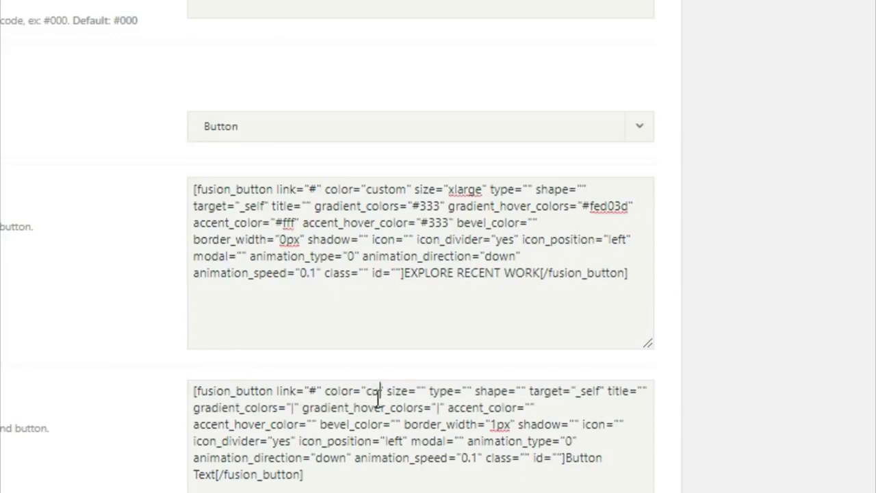
type("m")
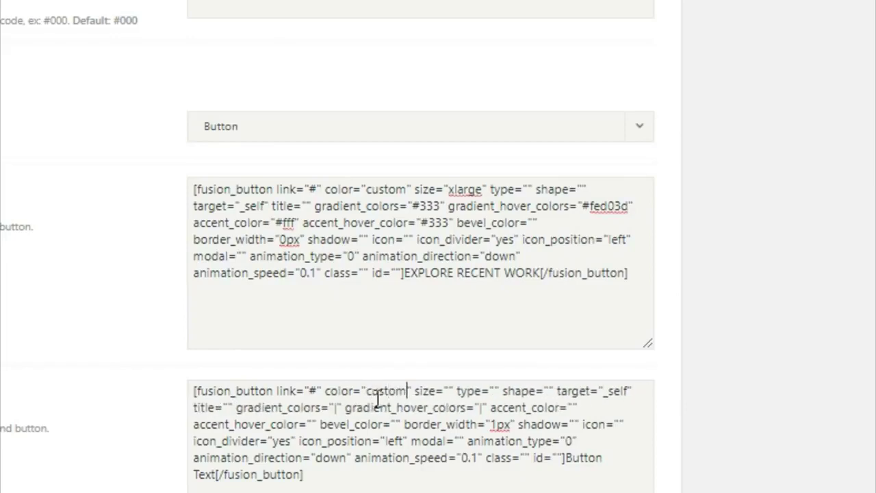
left_click(448, 391)
type("xlarge")
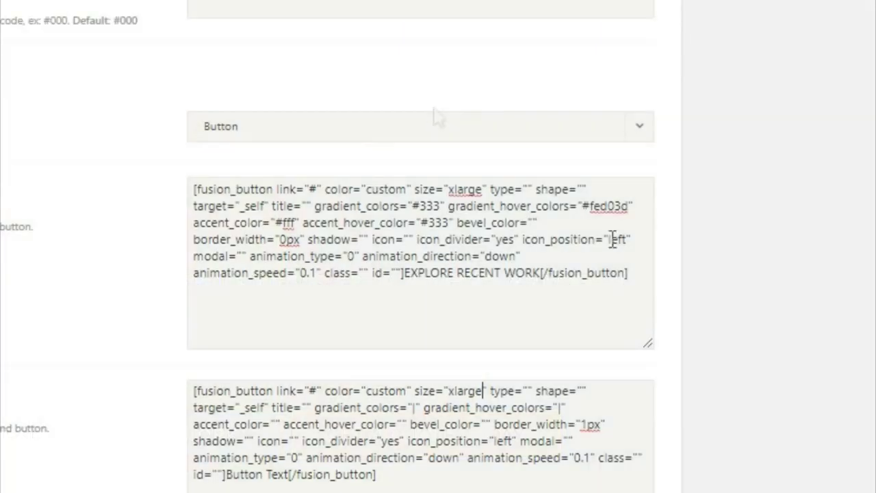
- Give the second button a #fed03d gradient, #333 gradient hover and #fff accent hover
left_click(415, 408)
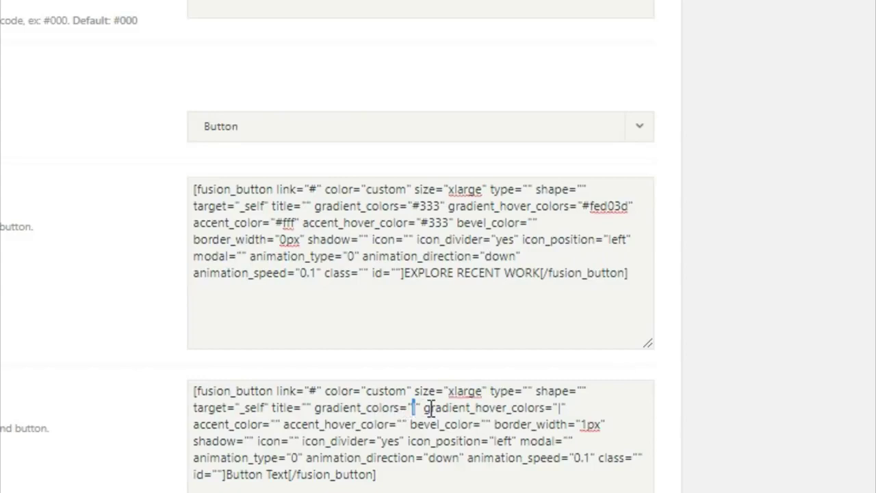
type("F")
key("BackSpace")
type("#fed03d")
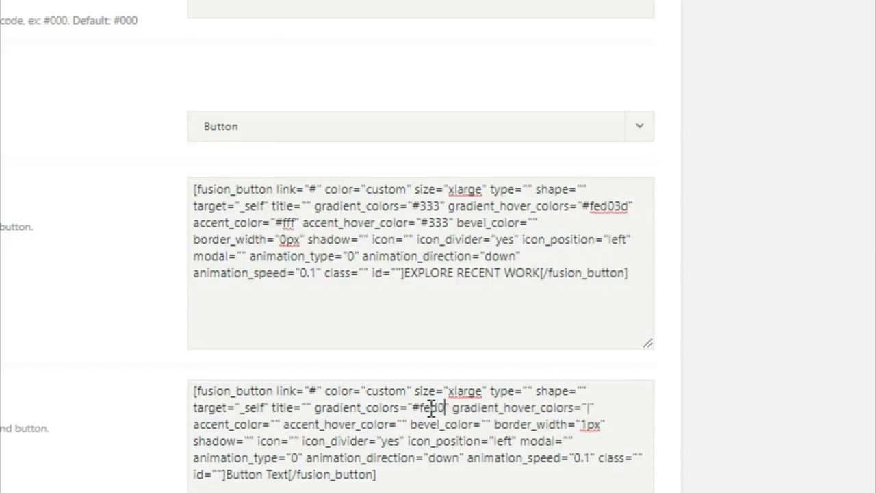
left_click(602, 408)
type("#333")
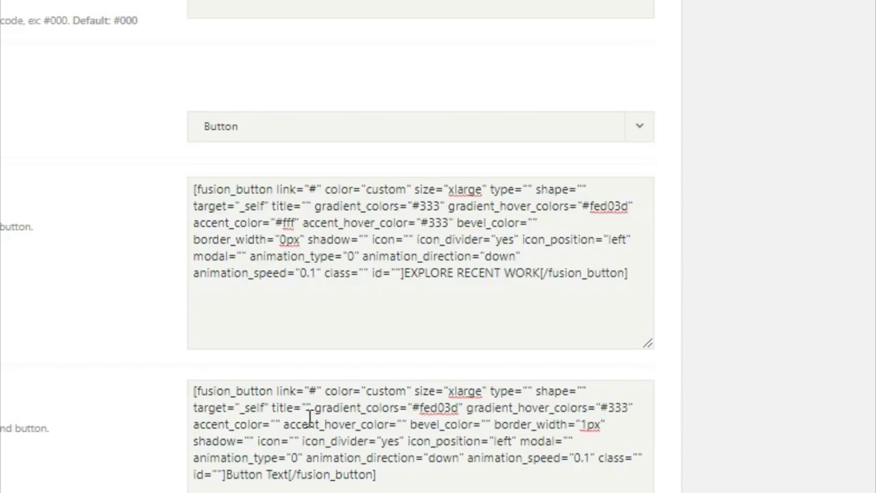
left_click(277, 423)
type("#333")
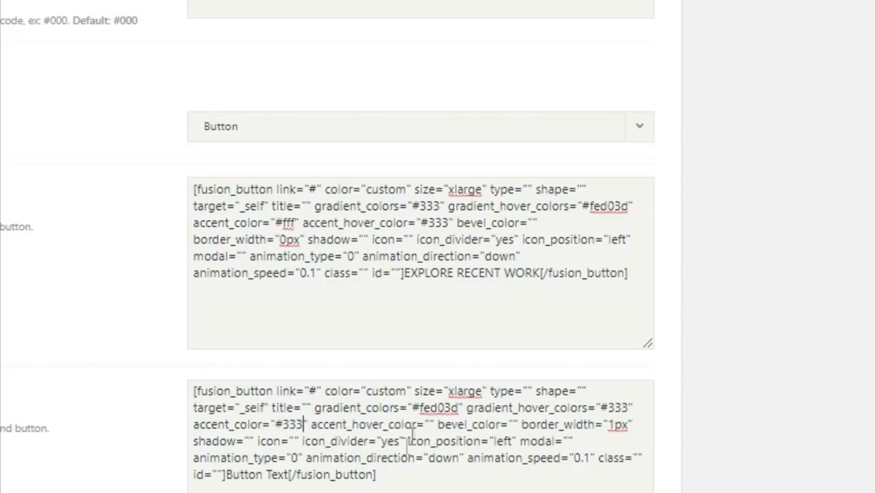
double_click(426, 424)
type("#fff")
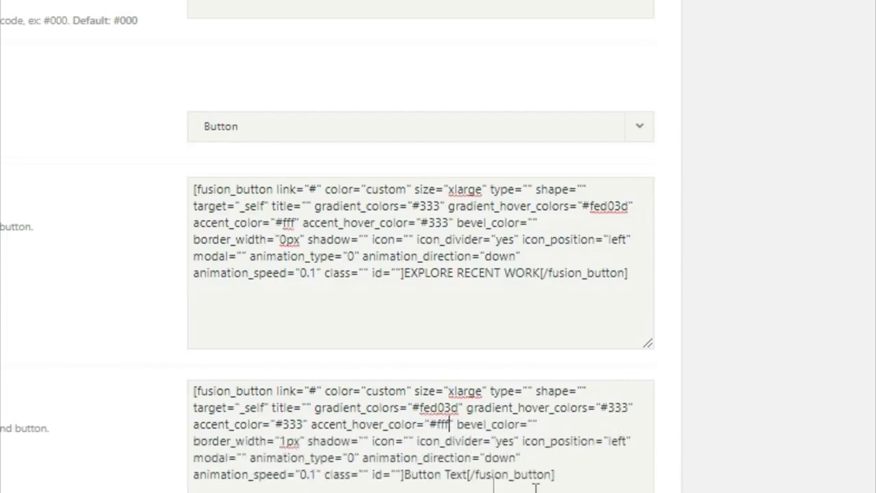
- Set its border width to 0px and label it GET A QUOTE TODAY
left_click_drag(285, 440, 299, 441)
key("BackSpace")
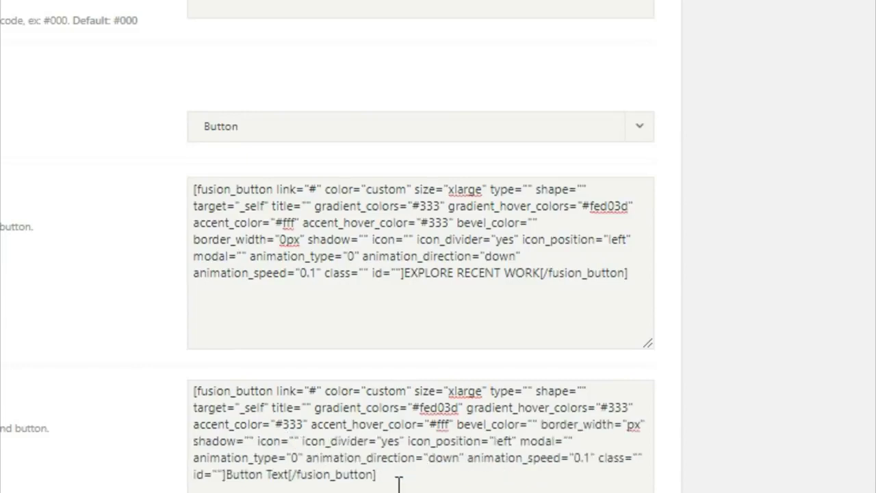
type("0")
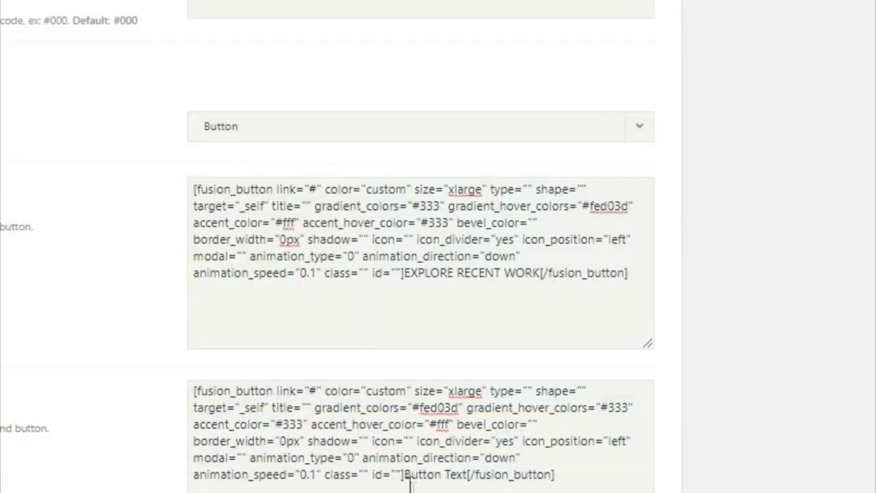
left_click_drag(404, 476, 470, 479)
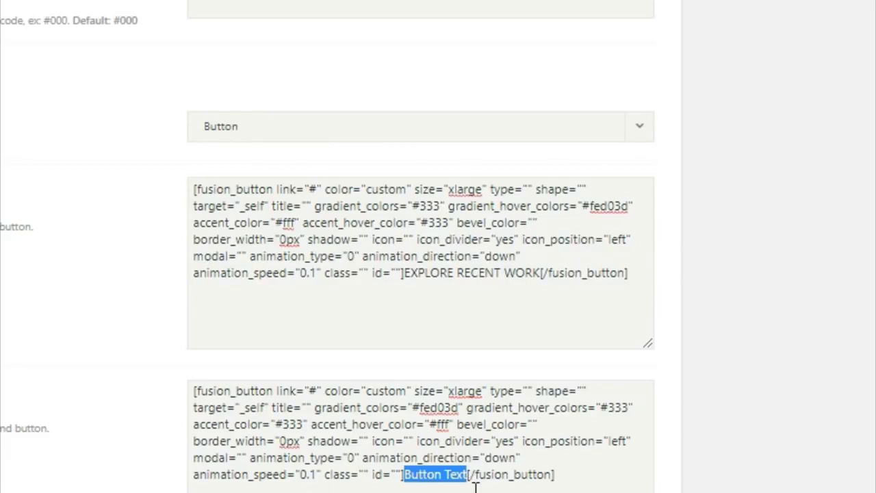
type("GET A")
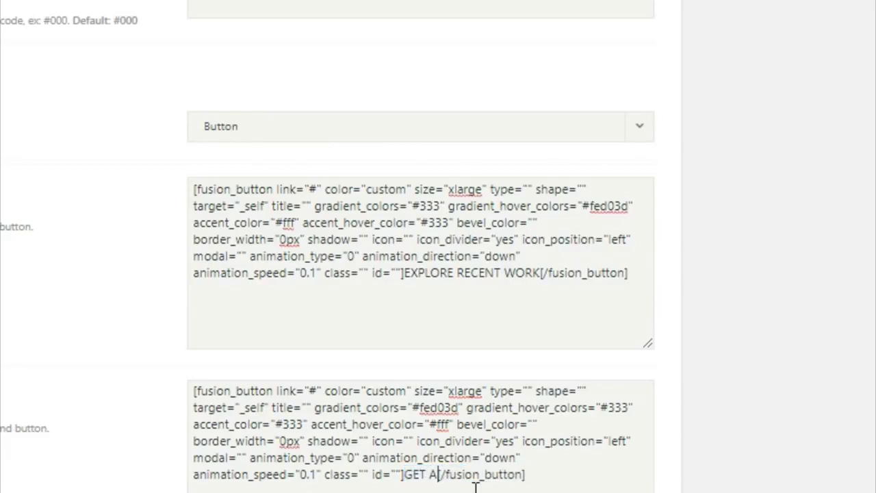
type(" QUOTE")
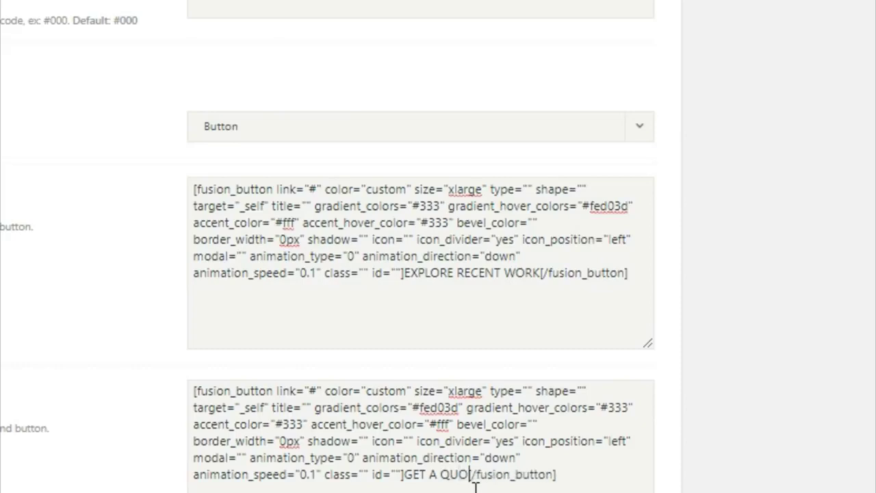
type(" TDAY")
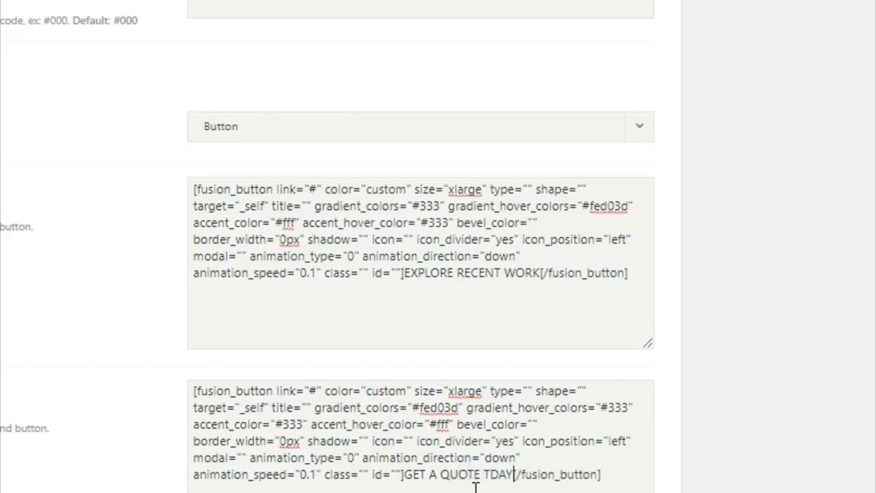
left_click(486, 481)
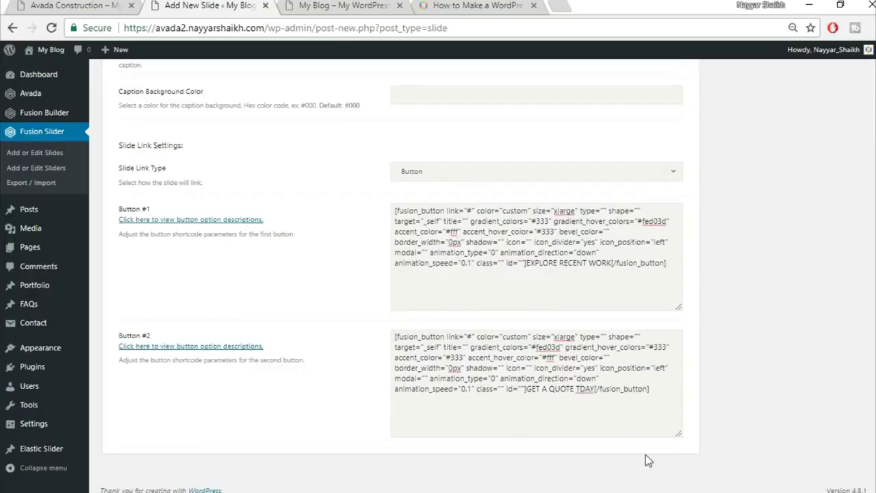
type("O")
scroll(738, 369, "up", 20)
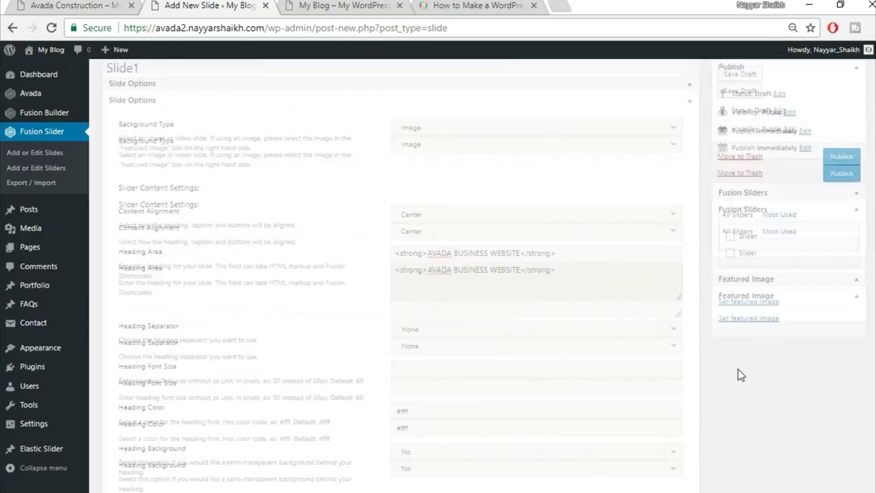
- Tick Slider under Fusion Sliders, upload home-slider.jpg as the featured image, and publish Slide1
left_click(730, 290)
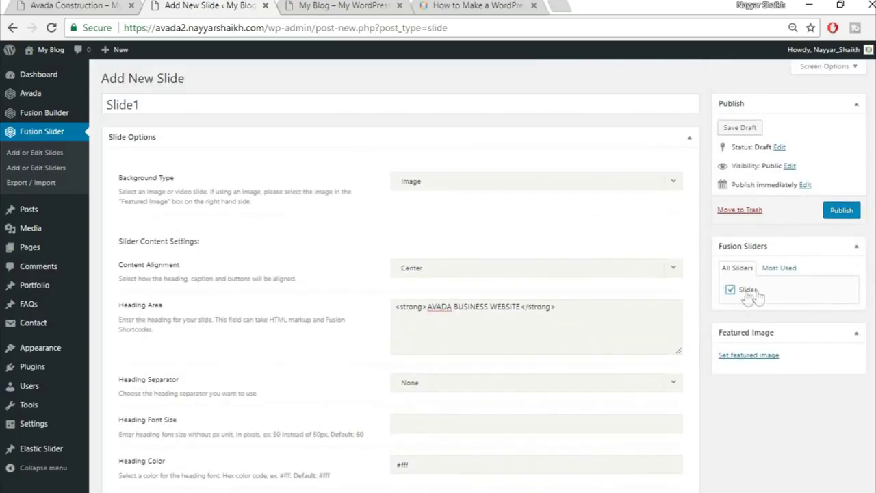
left_click(747, 356)
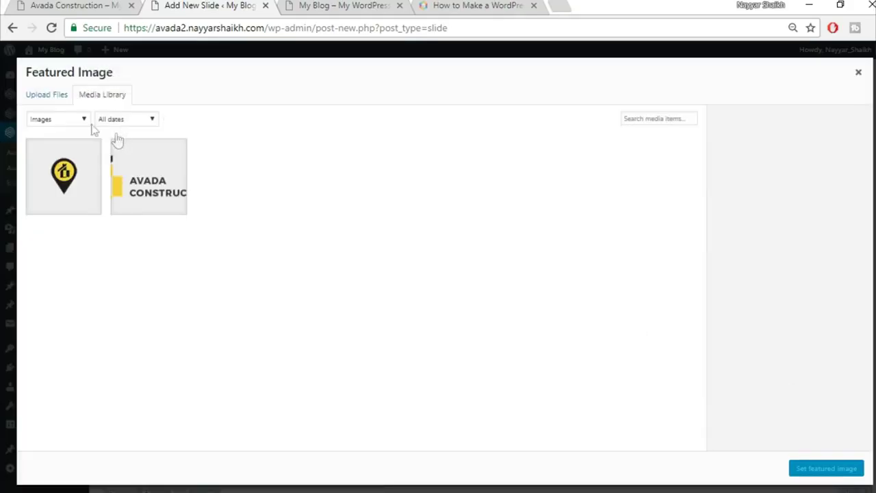
left_click(45, 96)
left_click(436, 270)
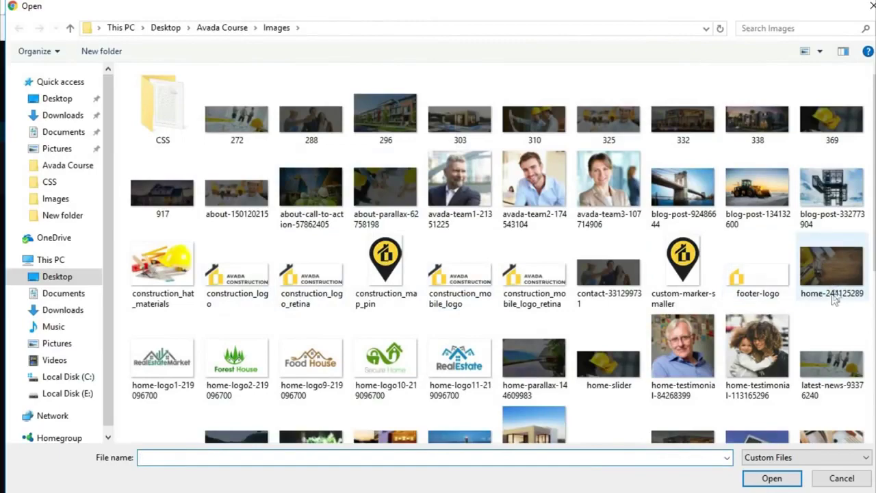
scroll(830, 301, "down", 3)
scroll(450, 284, "down", 2)
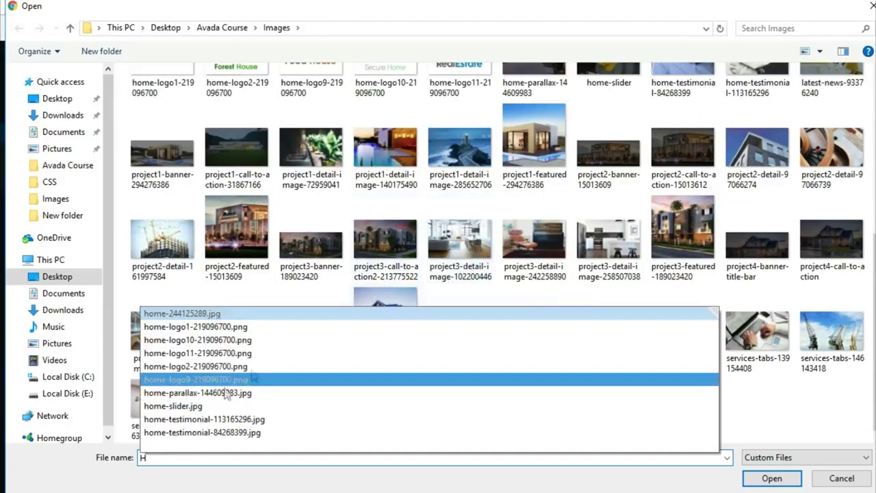
left_click(210, 412)
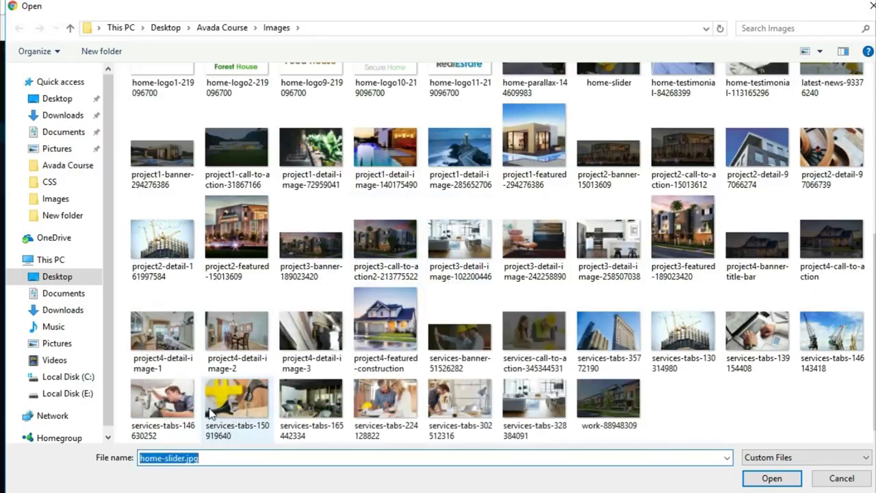
left_click(778, 481)
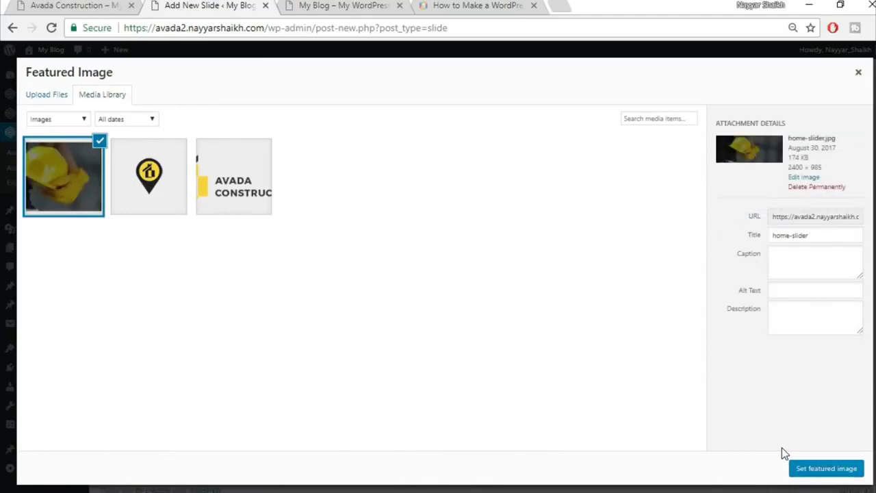
left_click(826, 468)
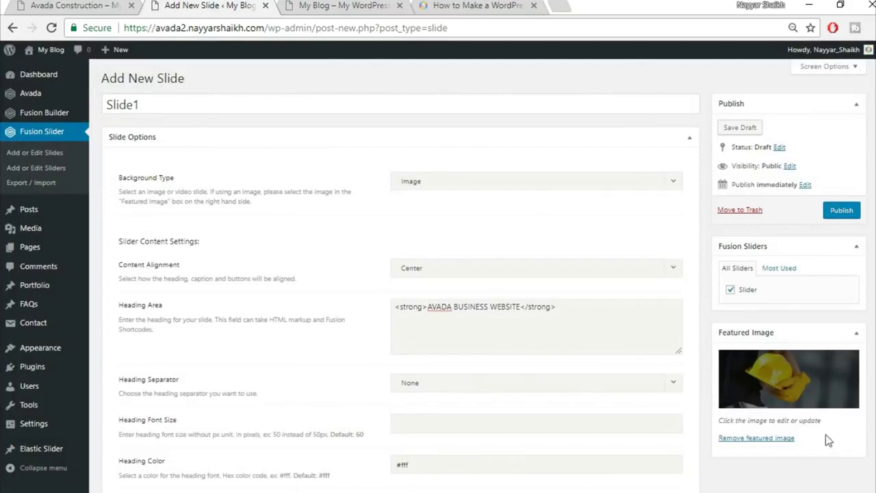
left_click(839, 217)
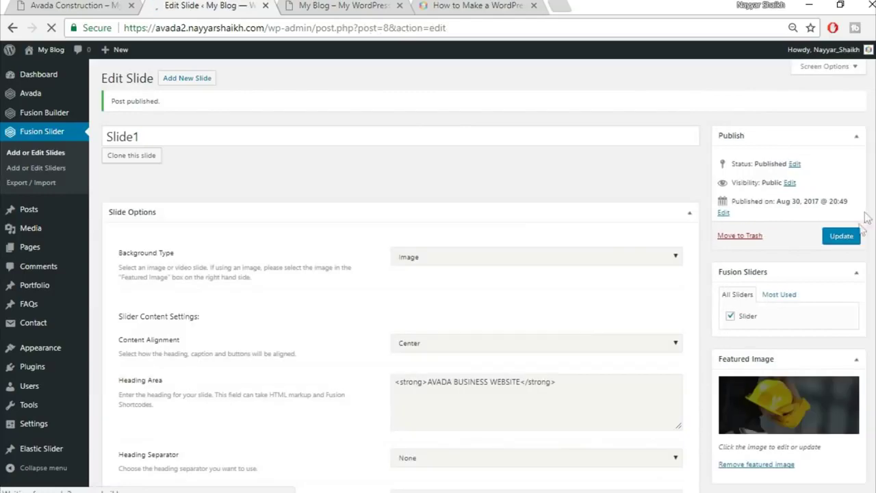
- Check the published slider on the live demo homepage, then go back to the Slide1 editor
left_click(91, 4)
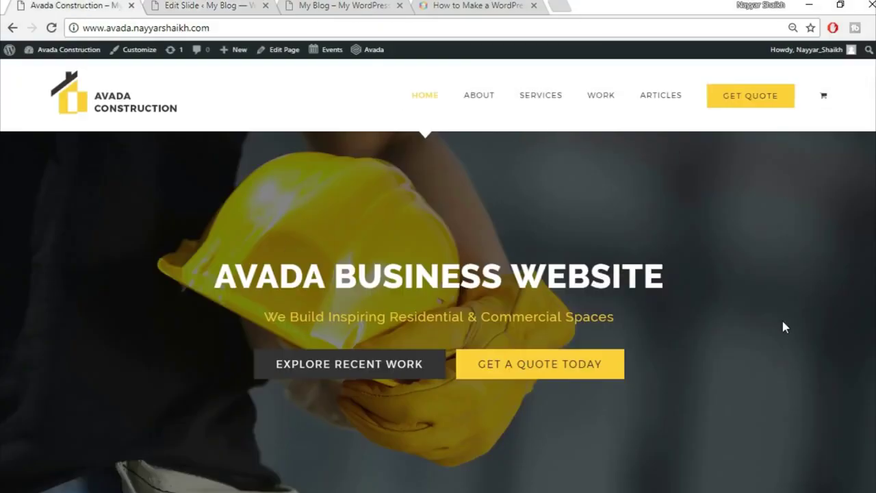
scroll(785, 327, "down", 4)
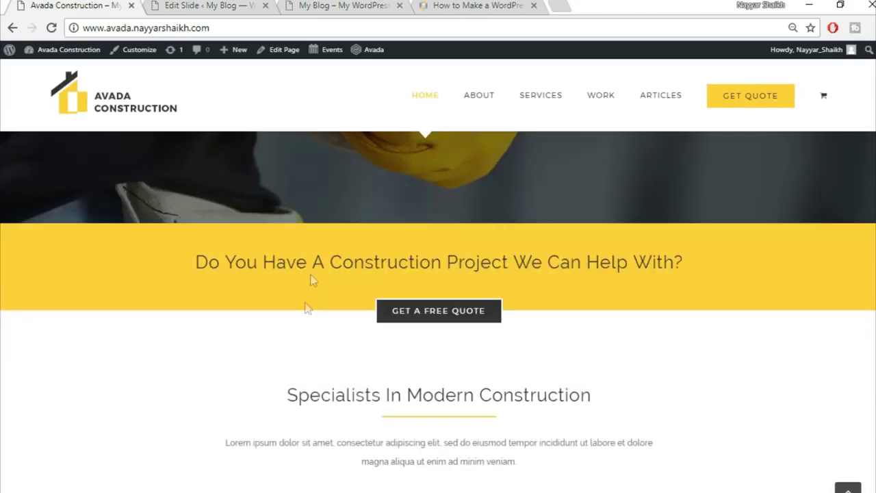
scroll(603, 409, "down", 3)
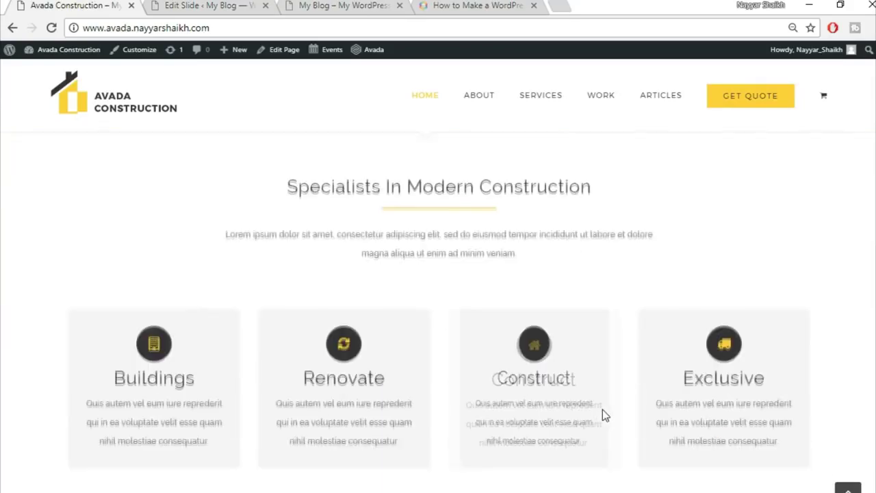
scroll(603, 409, "up", 6)
left_click(185, 5)
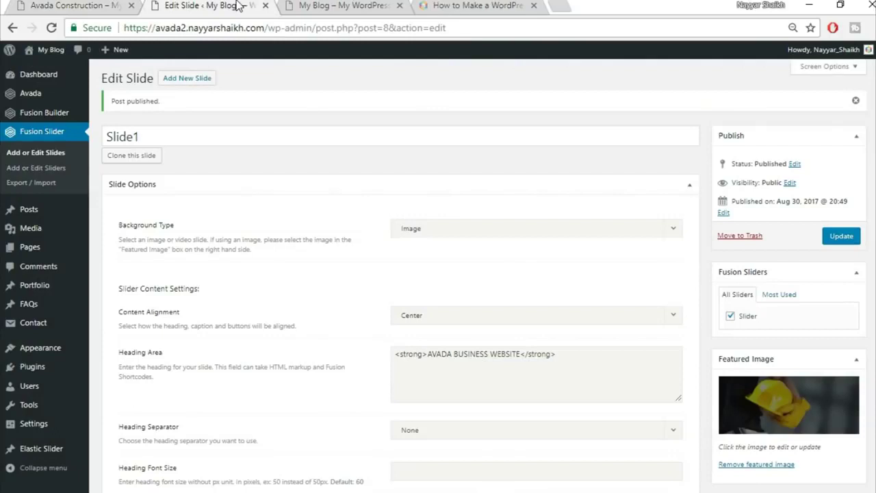
- Create a new page titled 'Home Page' using the 100% Width template
mouse_move(37, 251)
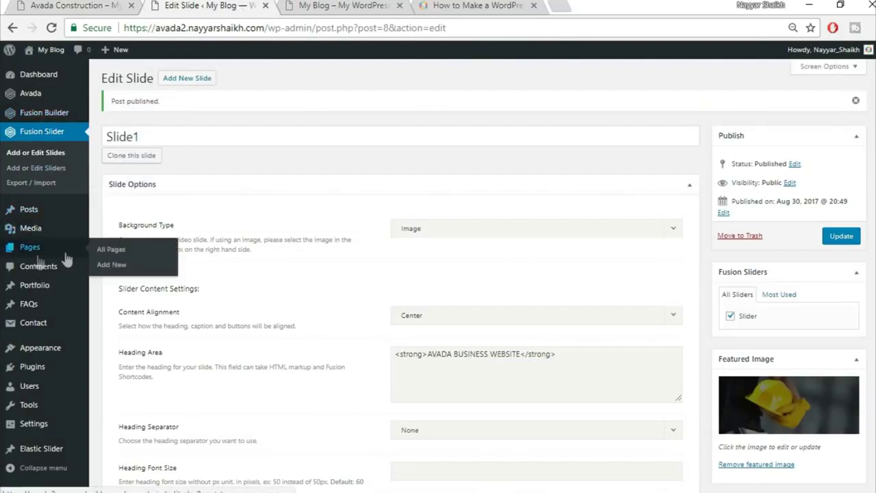
left_click(117, 271)
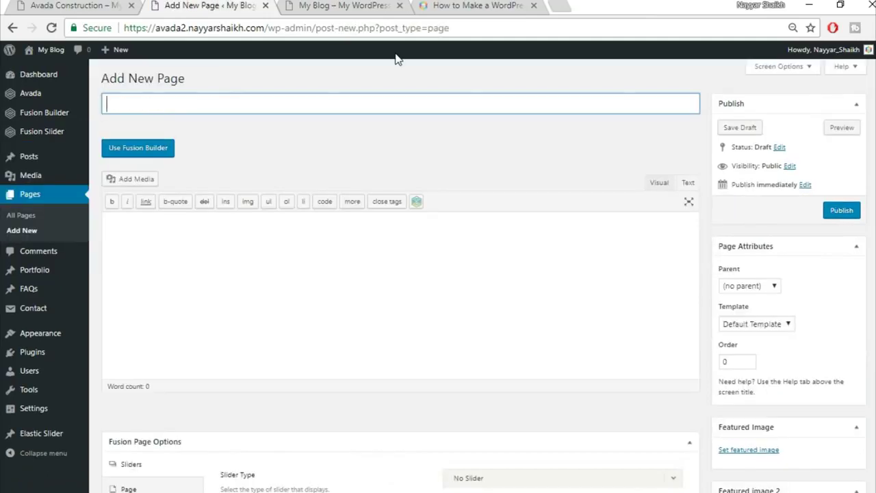
type("hOME")
key("BackSpace")
key("BackSpace")
key("BackSpace")
key("BackSpace")
key("BackSpace")
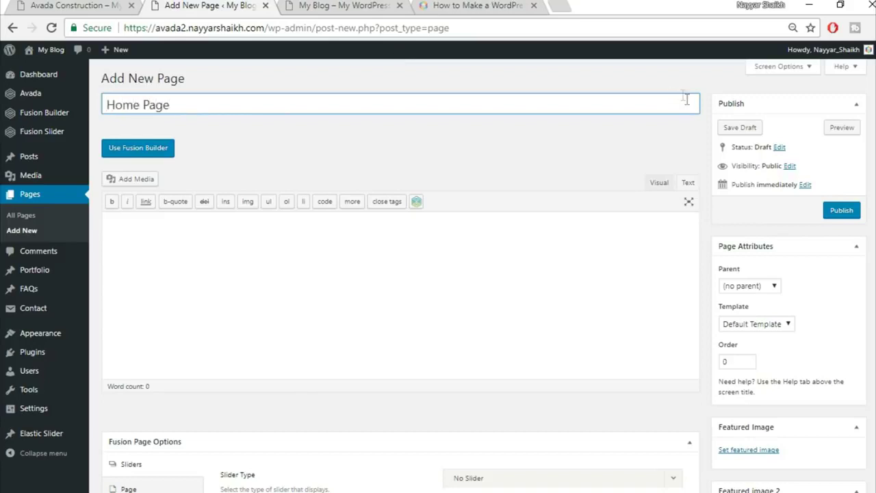
left_click(744, 324)
left_click(750, 348)
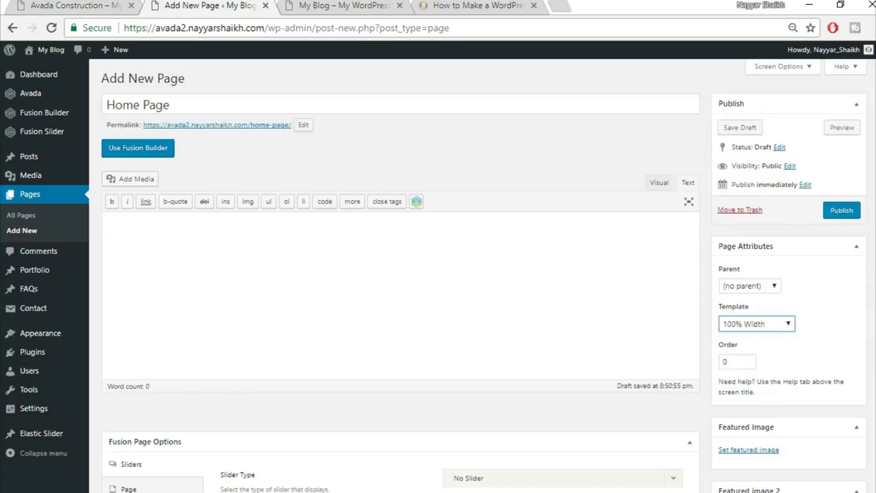
scroll(749, 348, "down", 4)
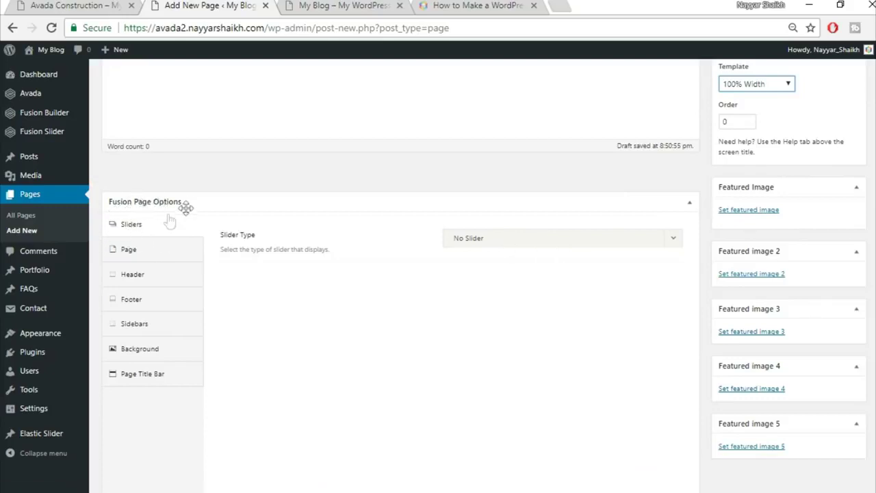
- Set the page's Slider Type to Fusion Slider and choose the slider named Slider
left_click(500, 240)
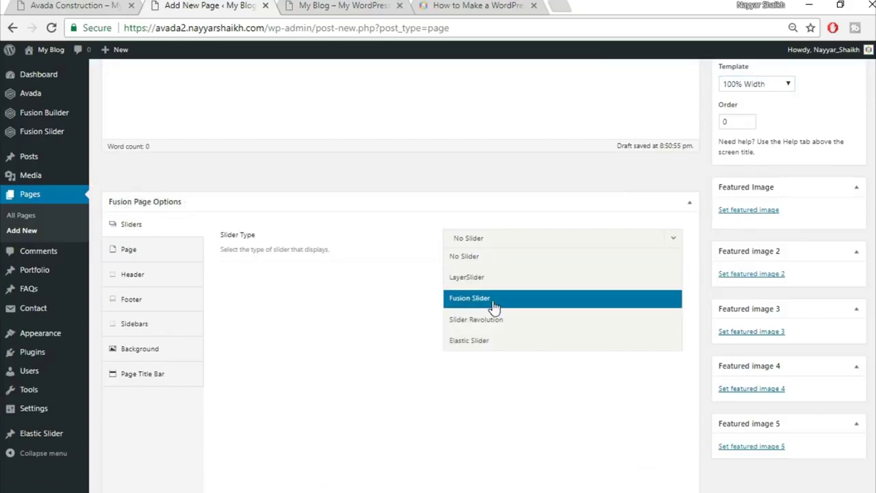
left_click(520, 298)
left_click(526, 291)
left_click(514, 319)
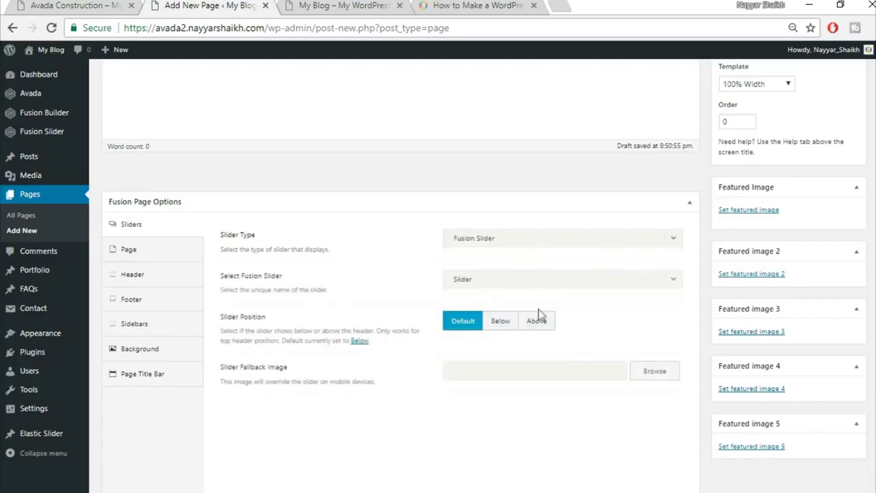
- Set the page's top and bottom content padding to 0
left_click(144, 260)
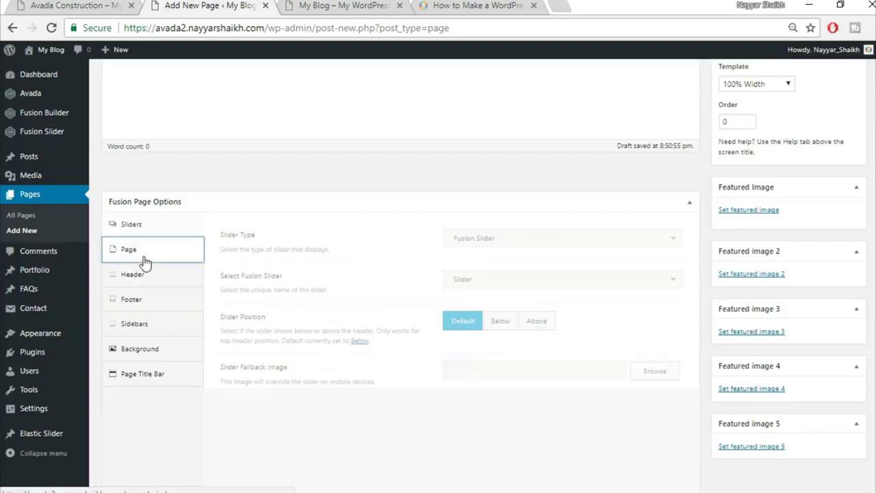
left_click(491, 236)
type("0")
key("Tab")
type("0")
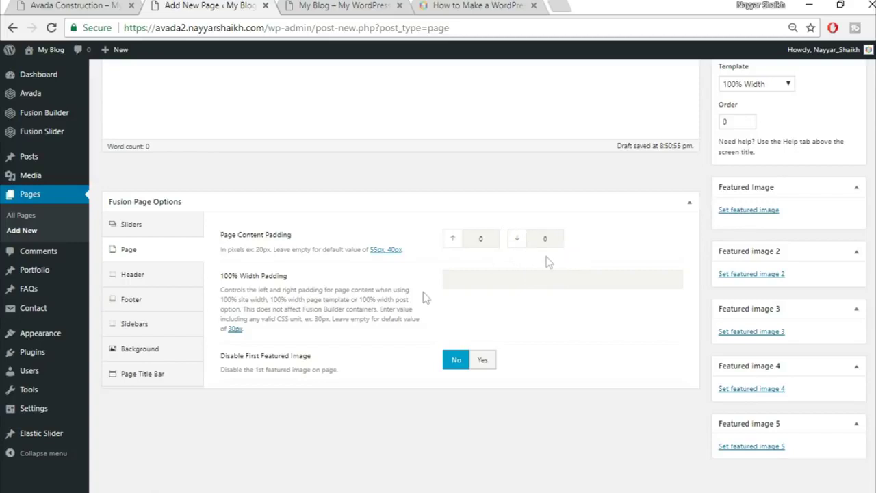
- Set the Page Title Bar option to Hide
left_click(143, 378)
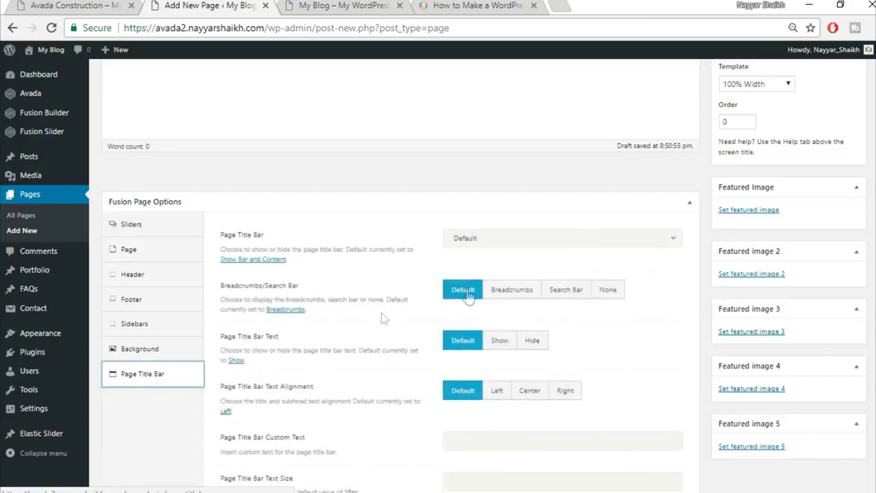
left_click(480, 241)
left_click(482, 323)
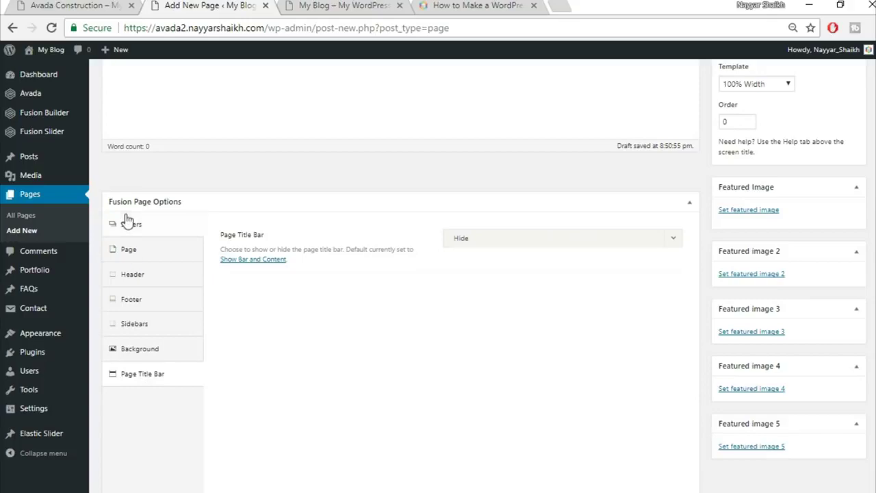
left_click(147, 233)
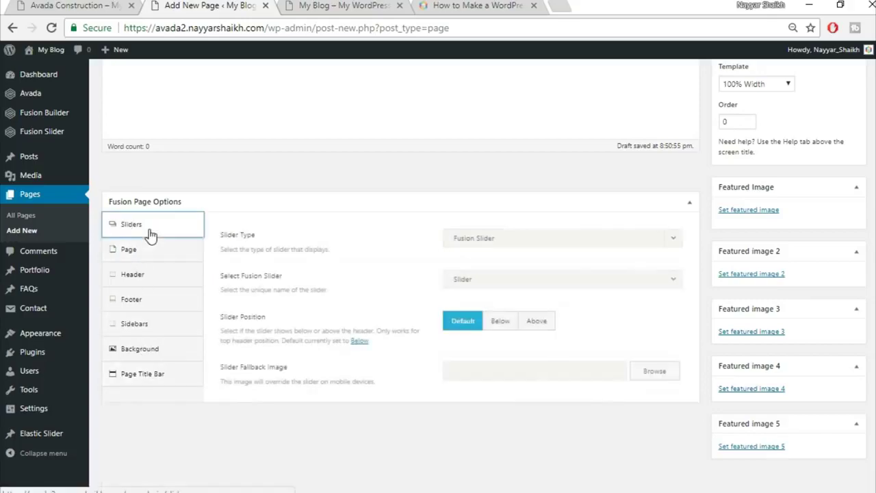
key("ctrl+shift+Tab")
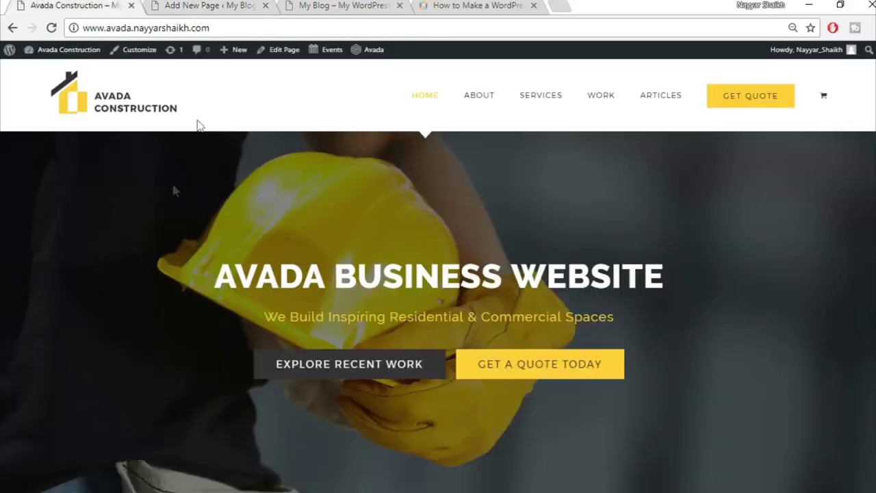
- Compare the page padding and title bar settings with the live demo, then return to the Home Page editor
left_click(199, 4)
left_click(156, 260)
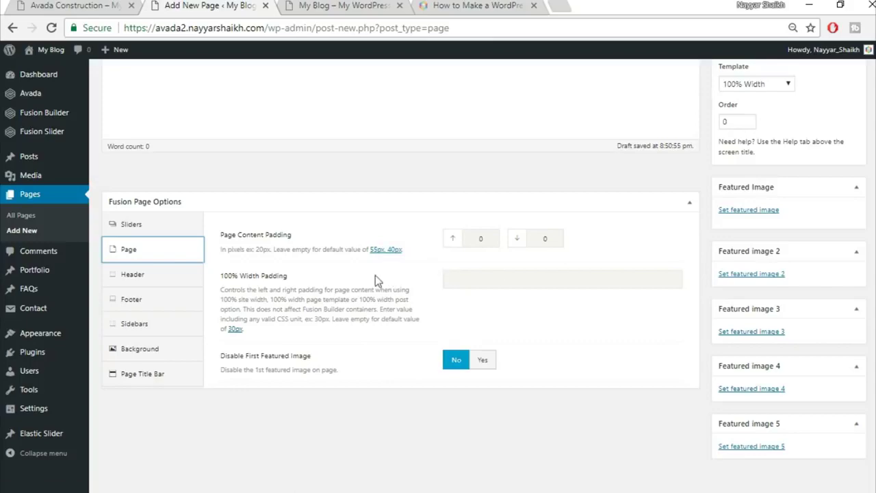
left_click(85, 4)
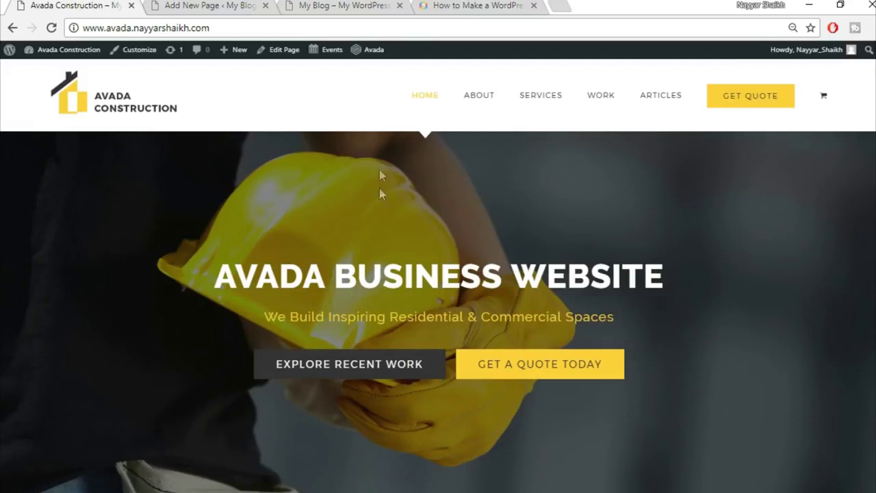
left_click(208, 5)
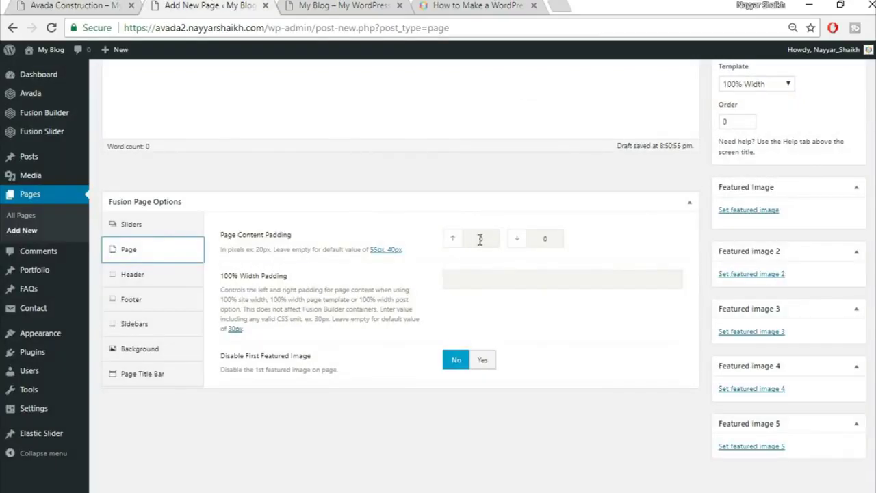
left_click(155, 376)
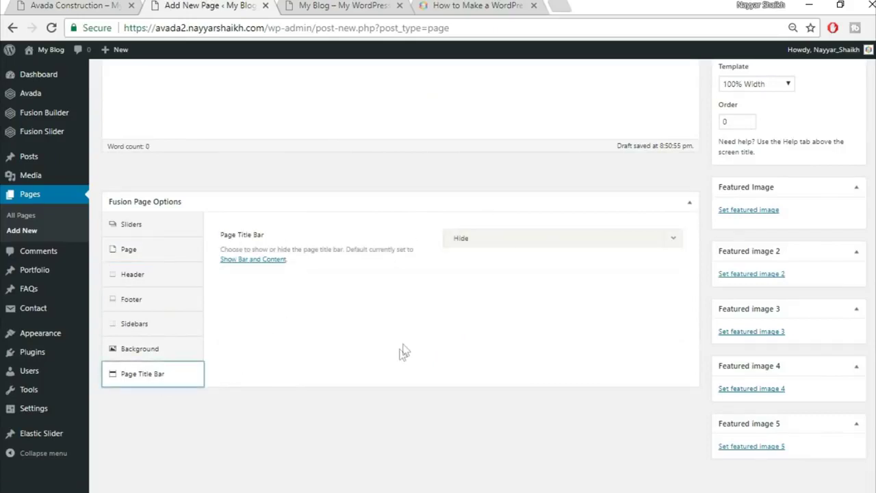
scroll(438, 274, "up", 4)
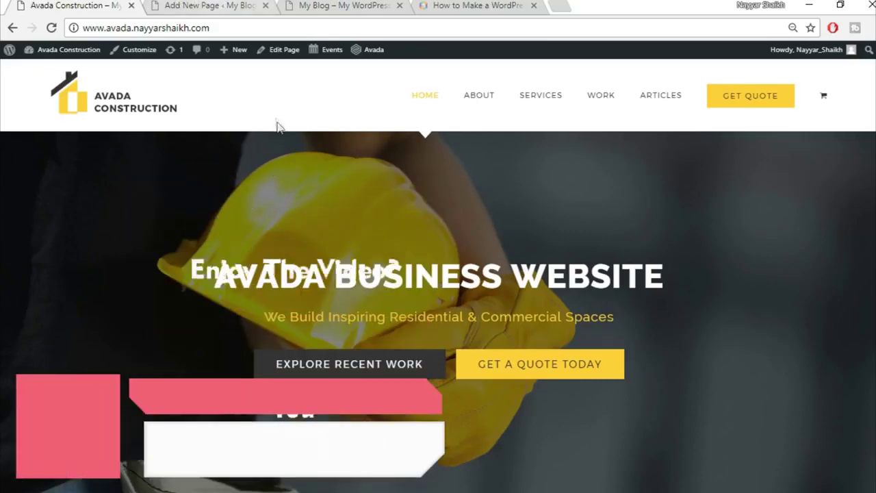
left_click(209, 5)
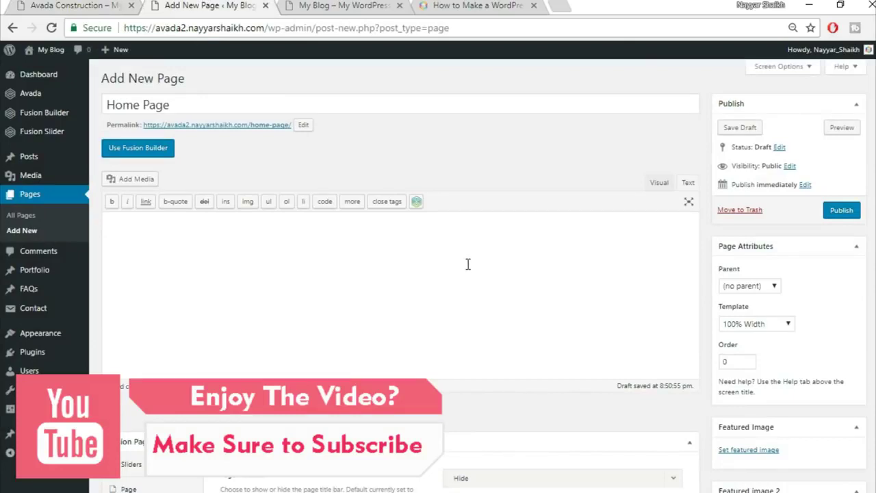
- Activate Fusion Builder on the Home Page and compare it with the demo homepage
left_click(156, 155)
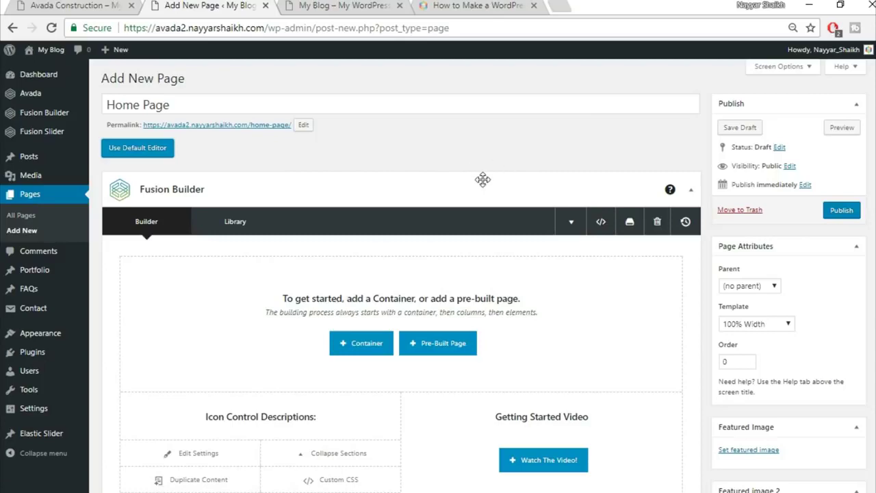
scroll(548, 216, "down", 1)
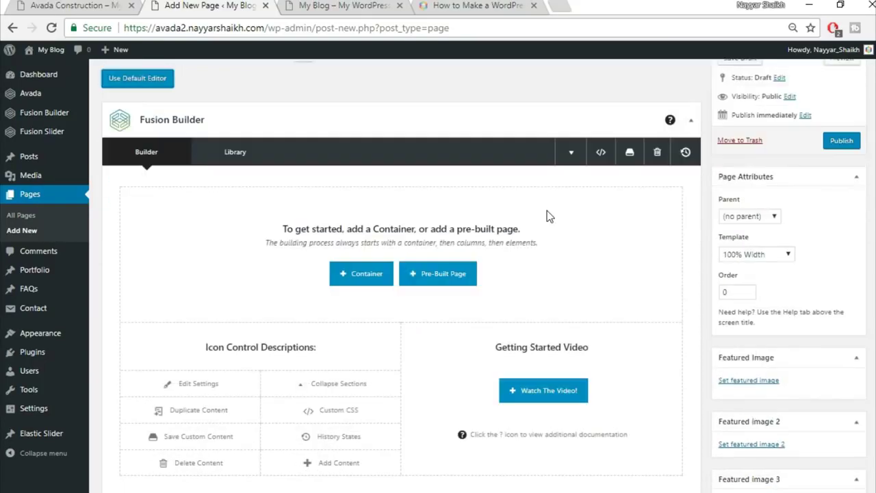
left_click(82, 6)
scroll(707, 209, "down", 4)
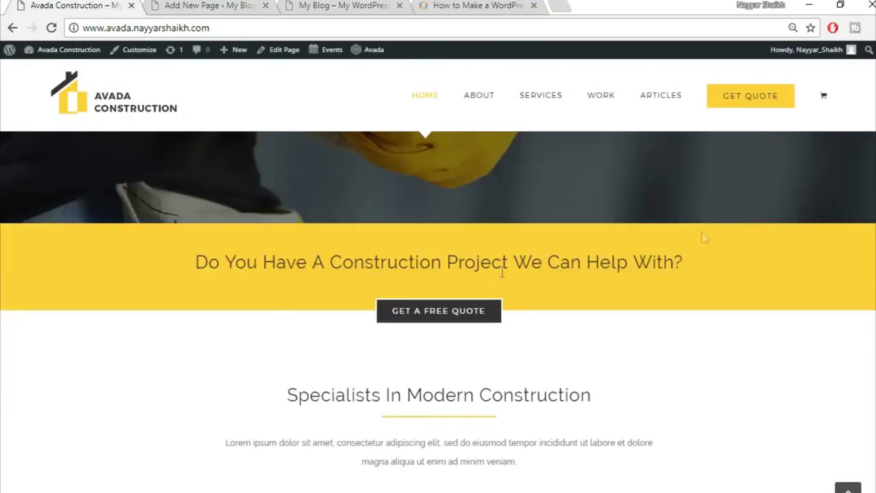
left_click(197, 5)
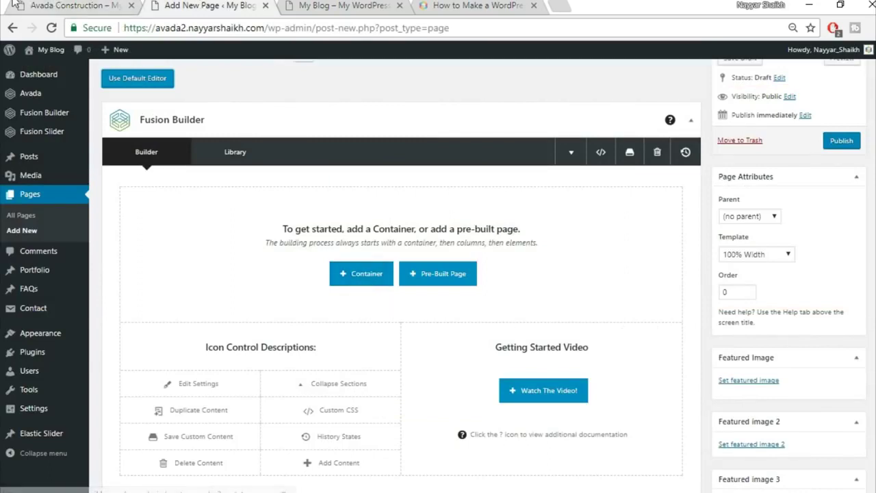
- Review the demo homepage's hero heading, then return to the Fusion Builder editor
left_click(76, 5)
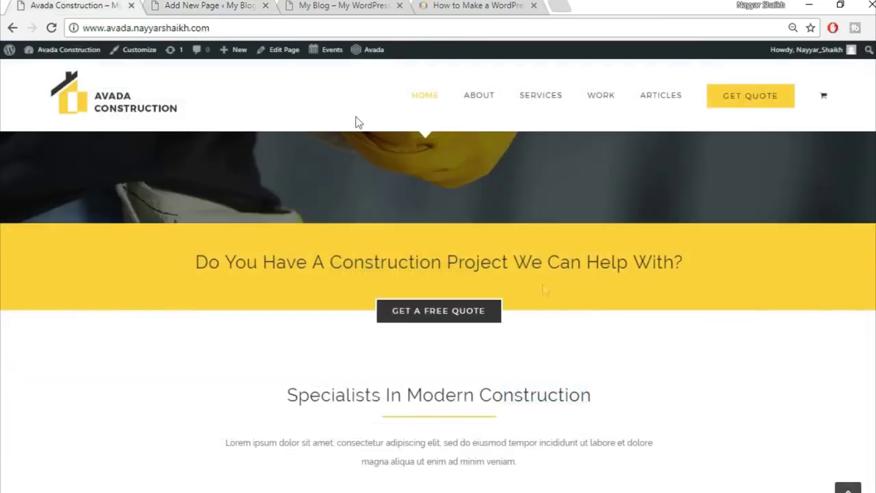
left_click(207, 5)
left_click(77, 4)
scroll(80, 297, "up", 5)
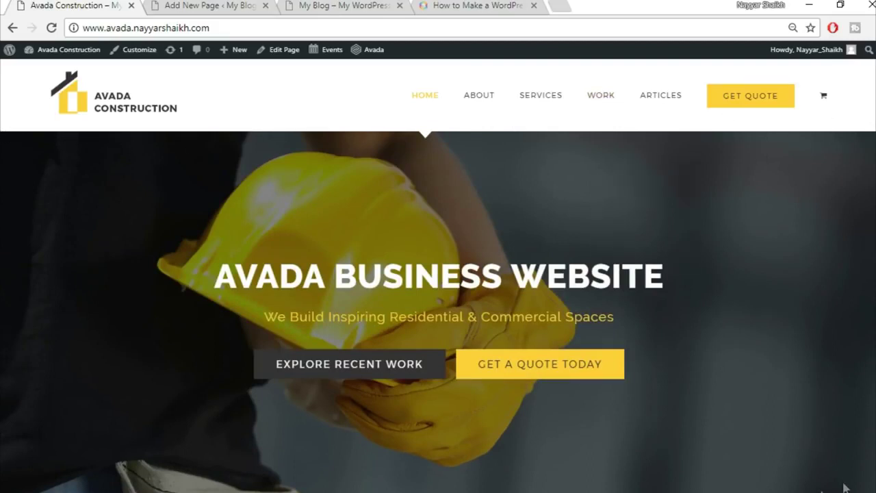
left_click_drag(2, 139, 569, 217)
left_click(569, 217)
scroll(681, 325, "down", 10)
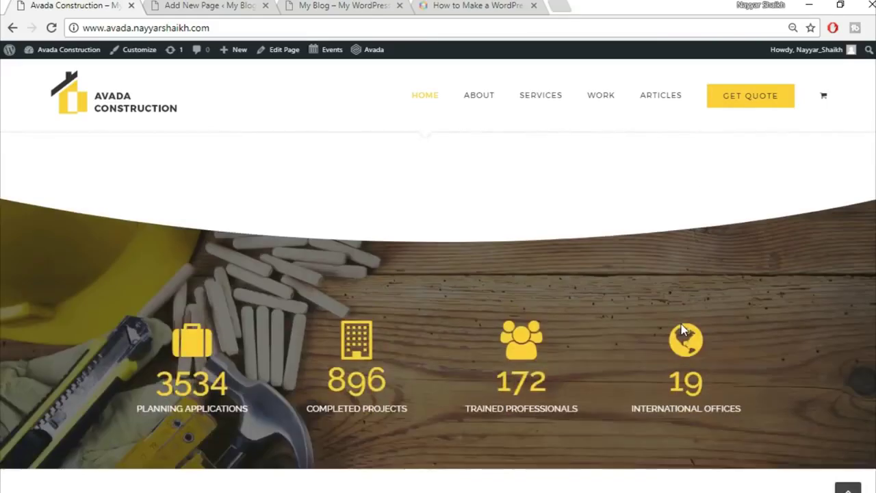
scroll(681, 324, "up", 5)
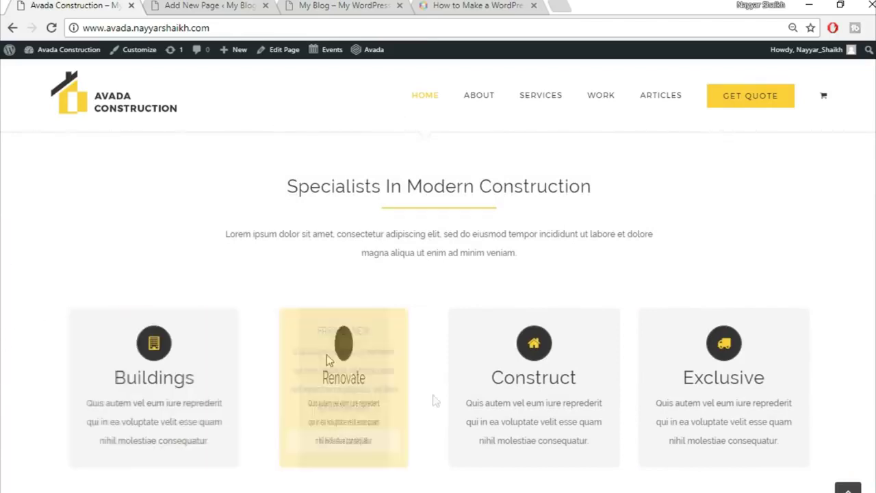
scroll(694, 280, "up", 2)
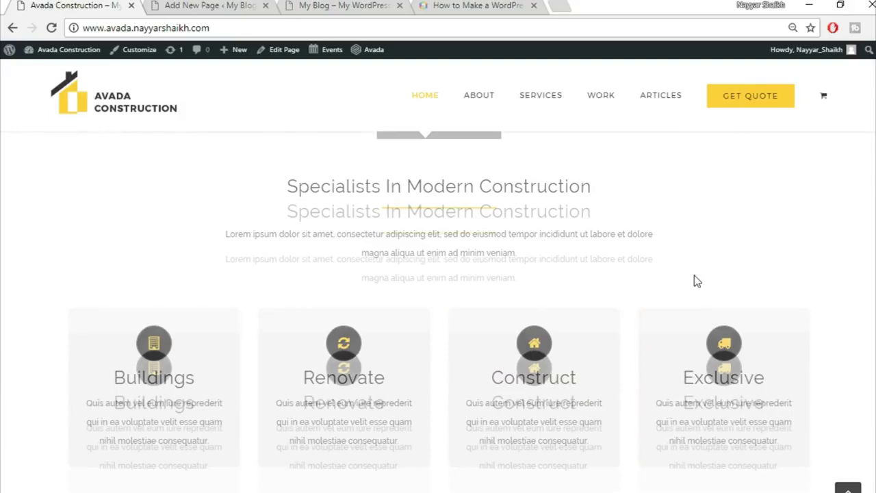
scroll(697, 284, "up", 5)
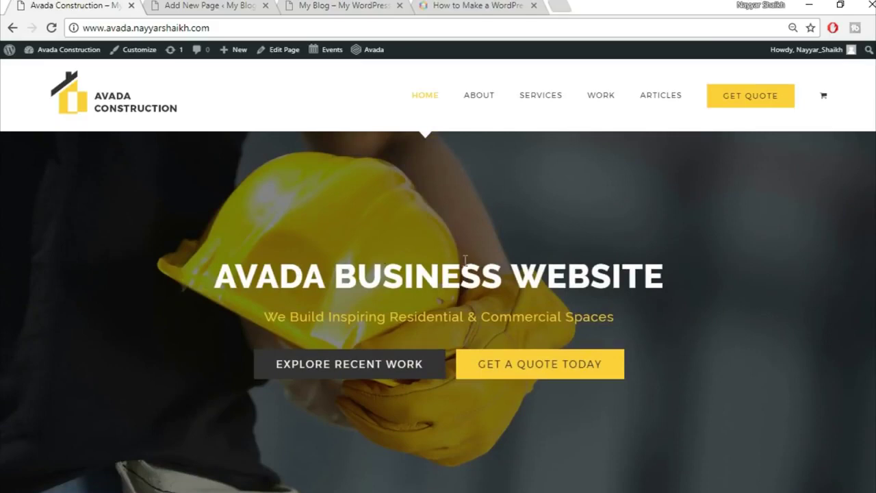
left_click(251, 7)
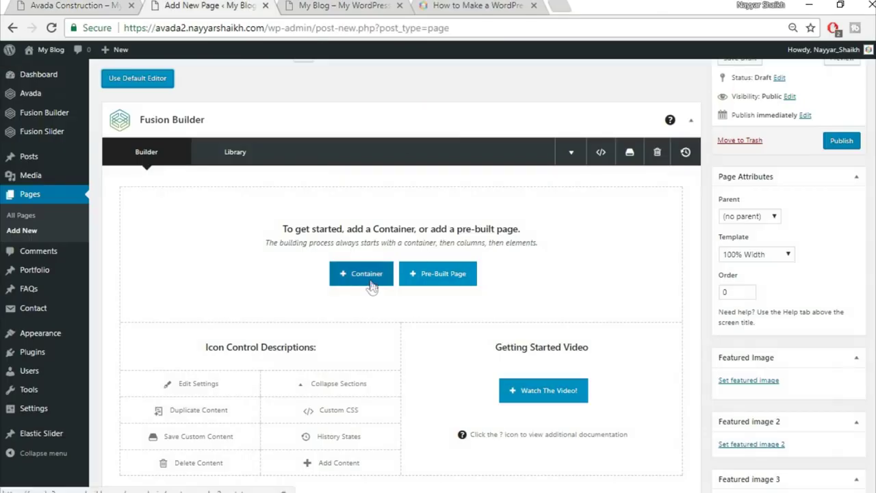
- Insert a container with a single 1/1 column
left_click(360, 273)
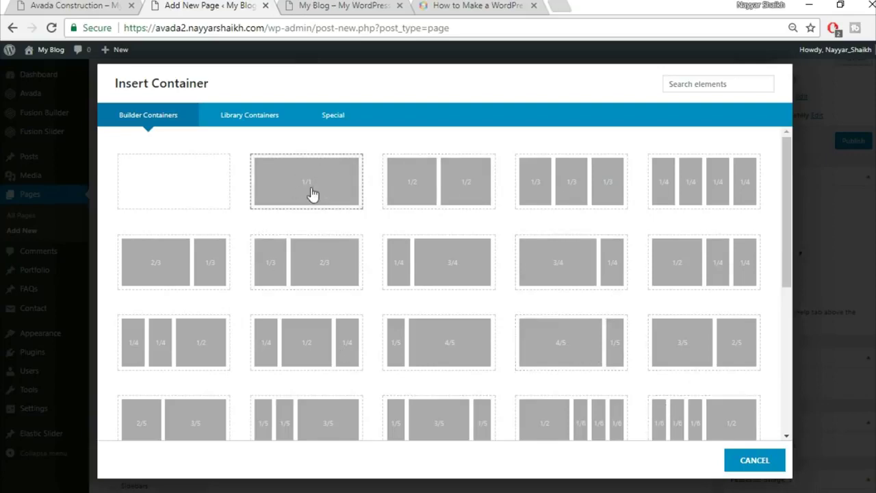
left_click(311, 196)
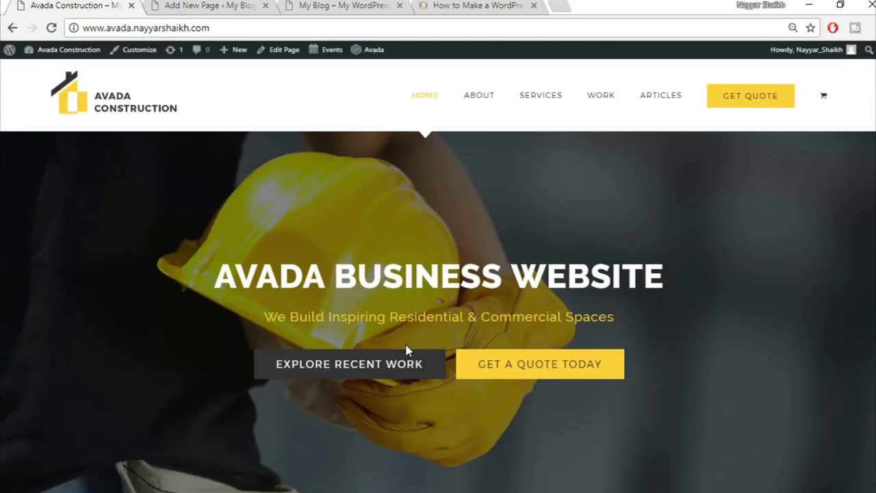
scroll(406, 350, "down", 4)
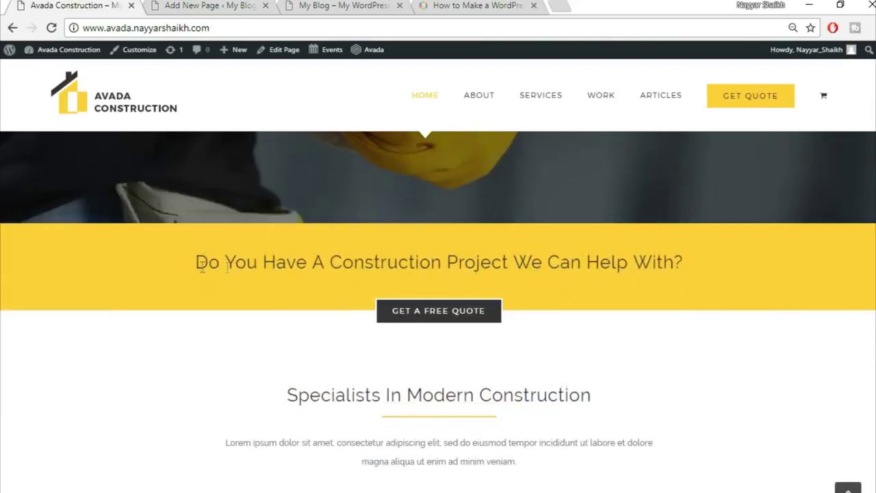
- Select and copy the yellow-band heading text from the demo homepage
left_click_drag(193, 267, 689, 263)
key("ctrl+c")
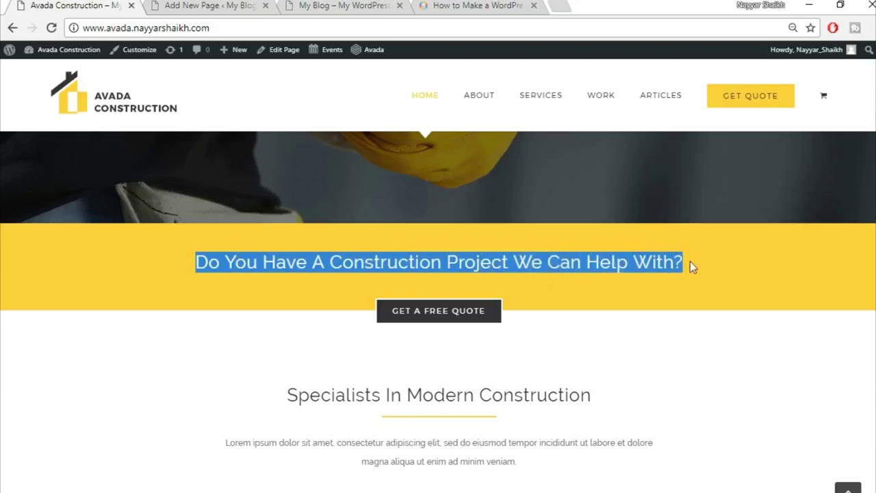
left_click(682, 283)
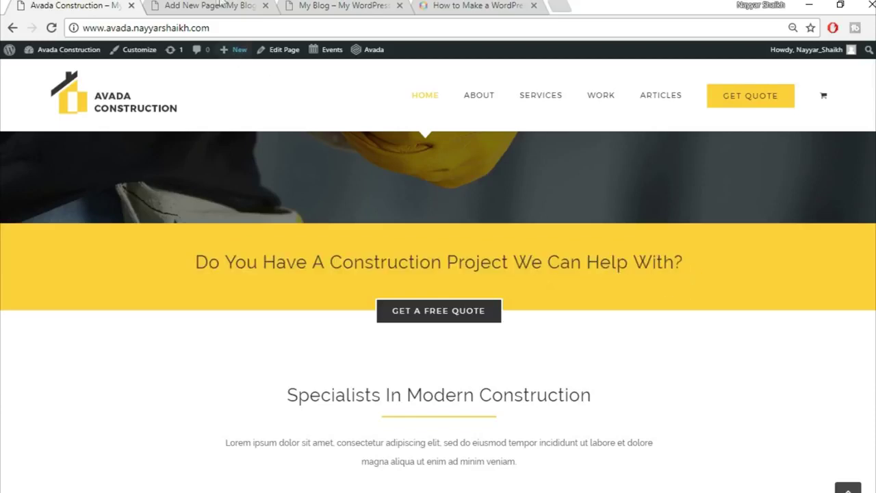
left_click(209, 5)
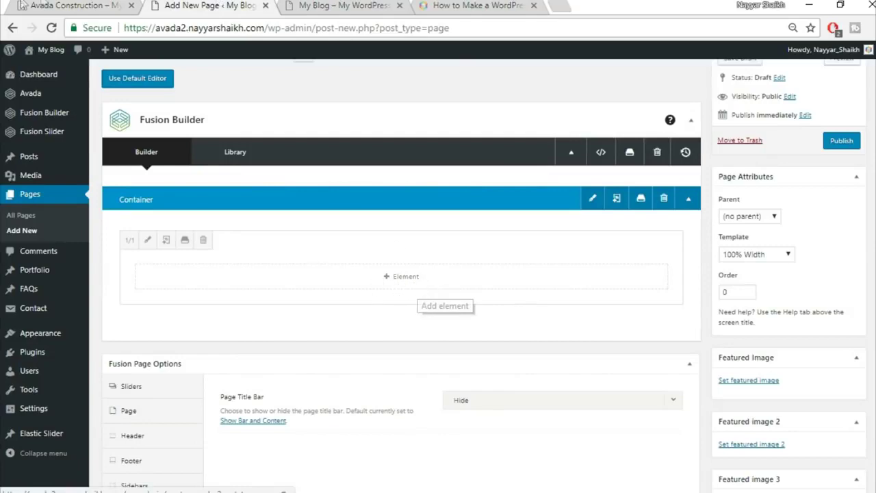
key("ctrl+shift+Tab")
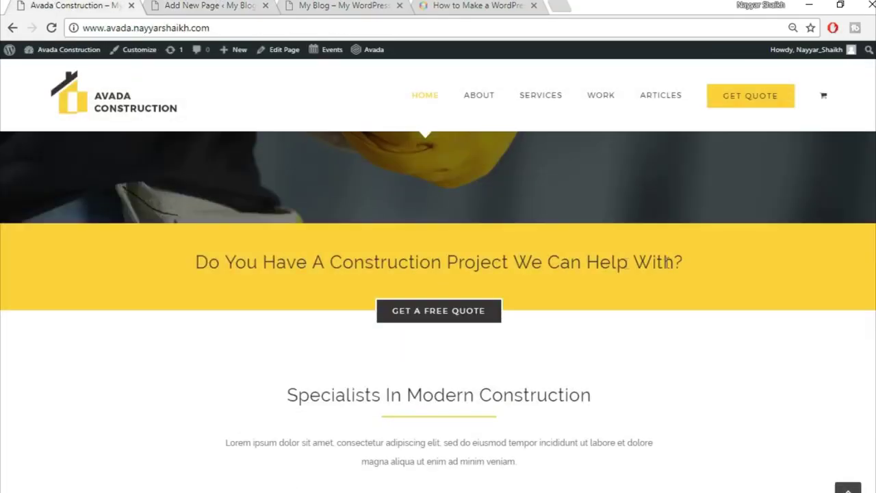
left_click(195, 4)
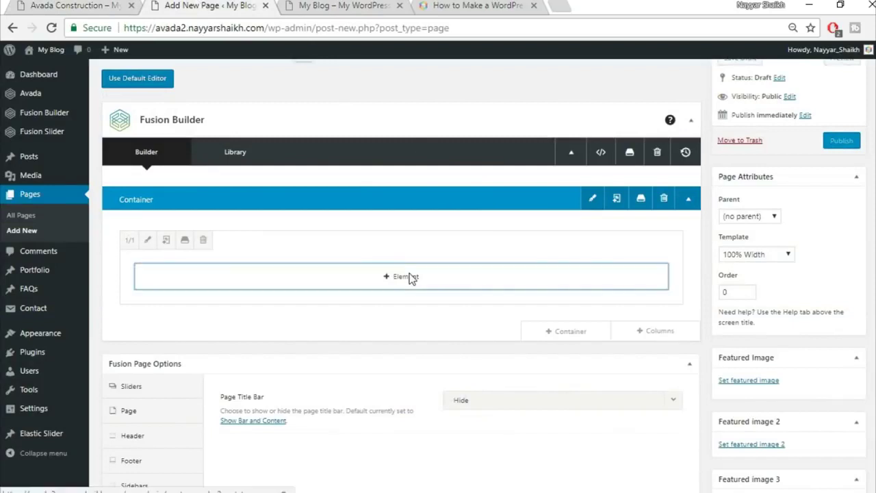
- Add a Text Block element and paste the copied heading into it
left_click(410, 276)
left_click(694, 84)
type("text")
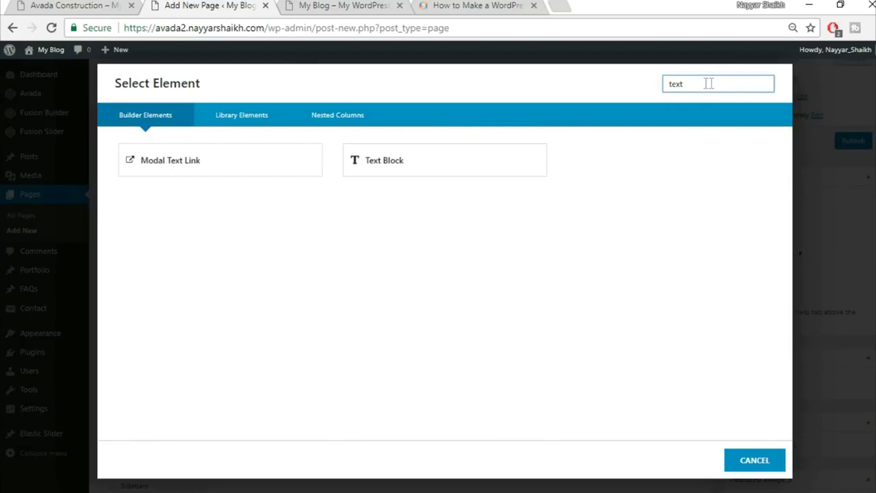
left_click(439, 162)
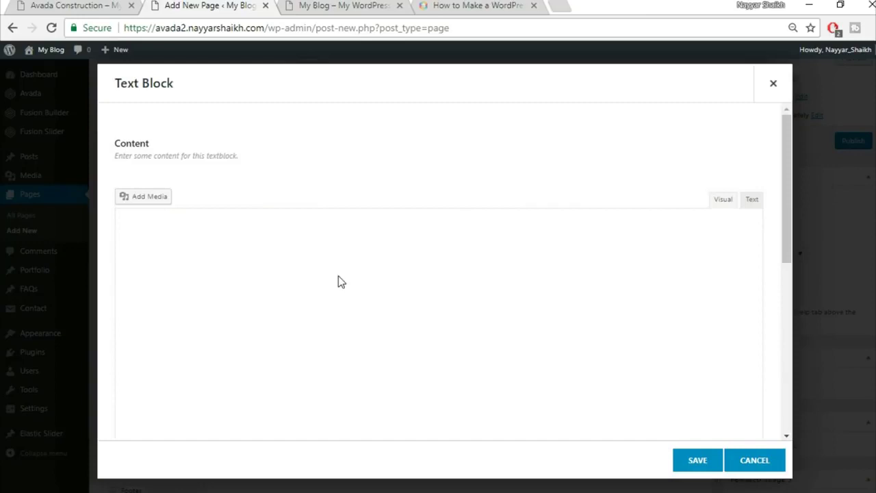
key("ctrl+a")
key("ctrl+v")
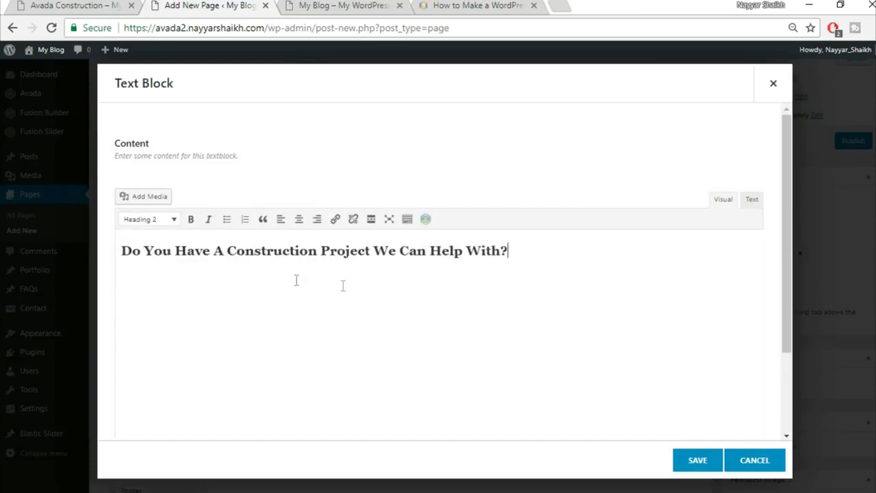
- Centre the 'Do You Have A Construction Project We Can Help With?' heading and save the block
left_click(299, 219)
key("ctrl+a")
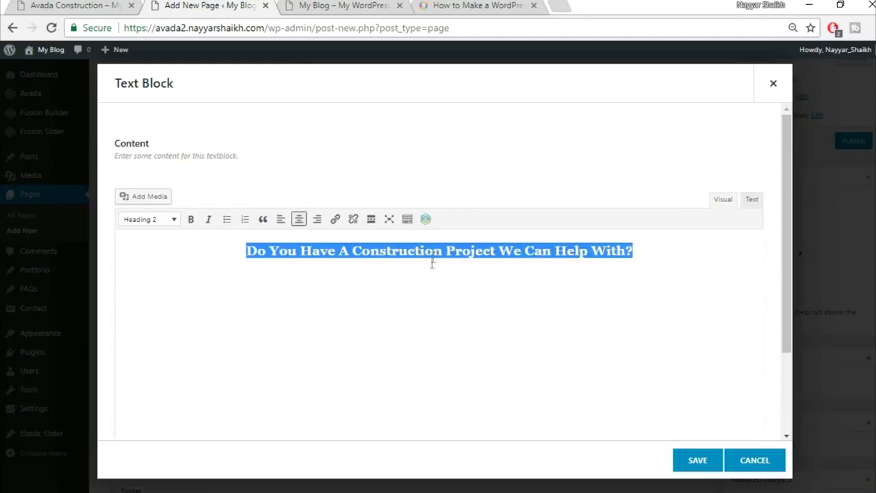
left_click(113, 6)
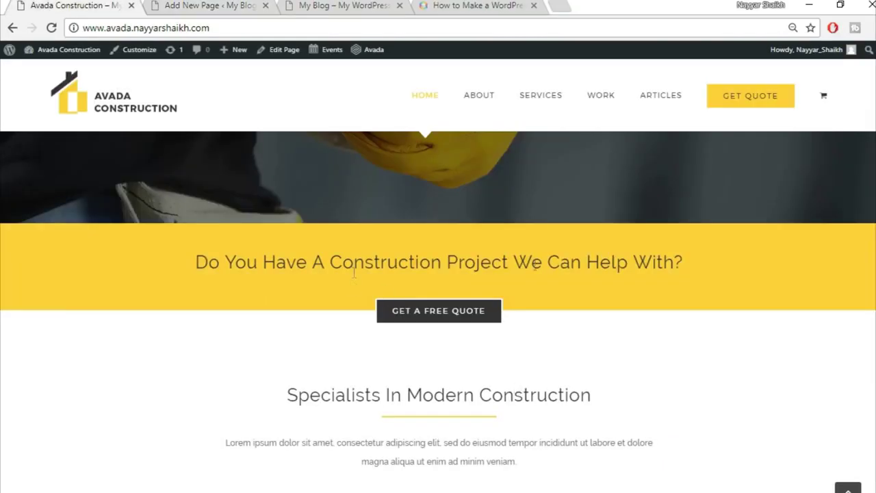
left_click(195, 5)
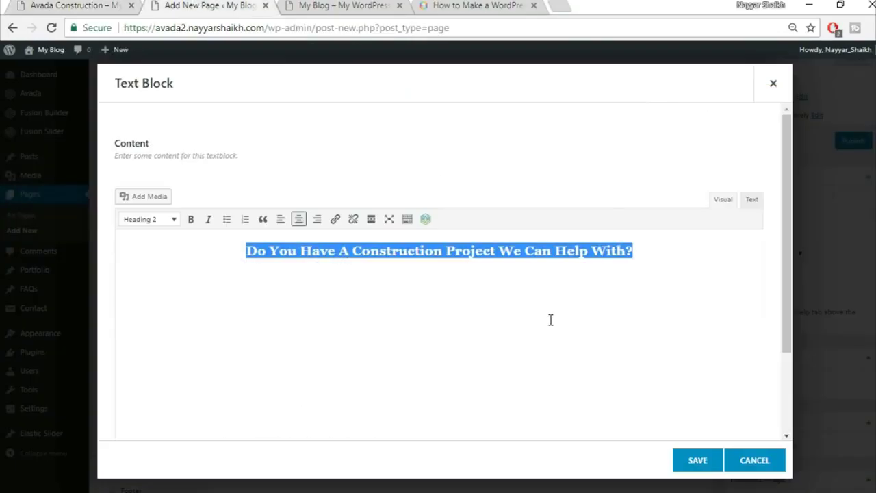
left_click(702, 460)
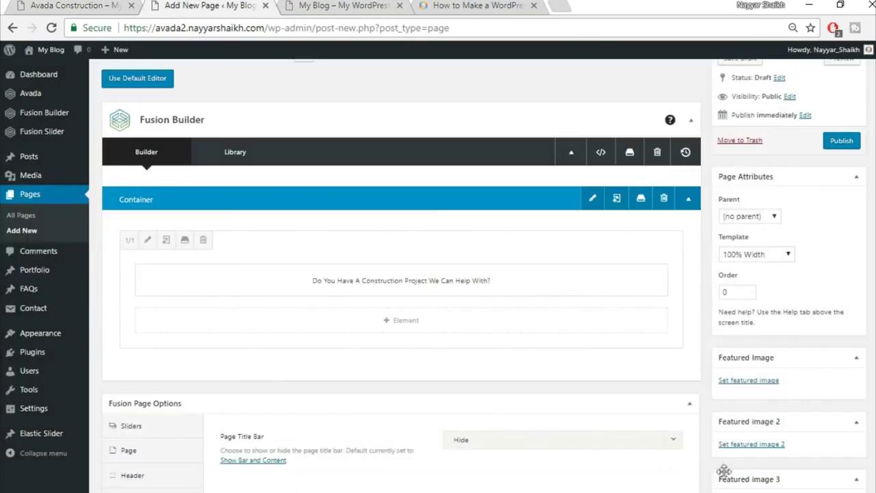
key("ctrl+shift+Tab")
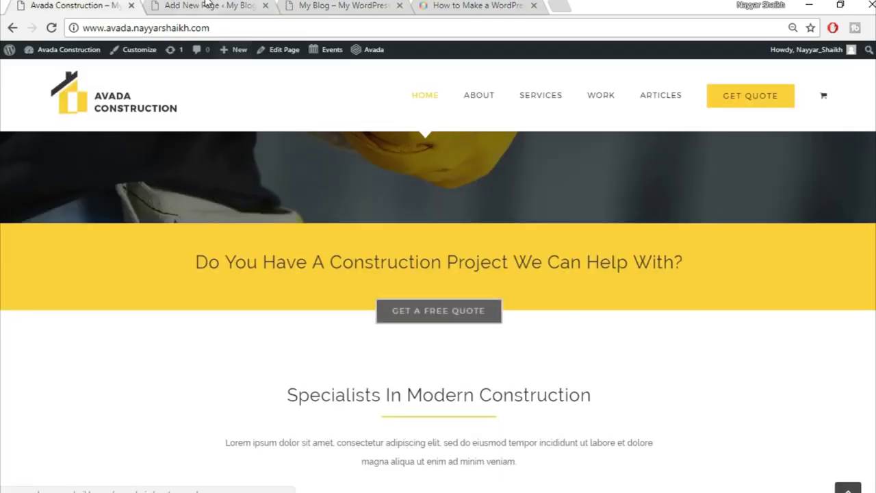
key("ctrl+Tab")
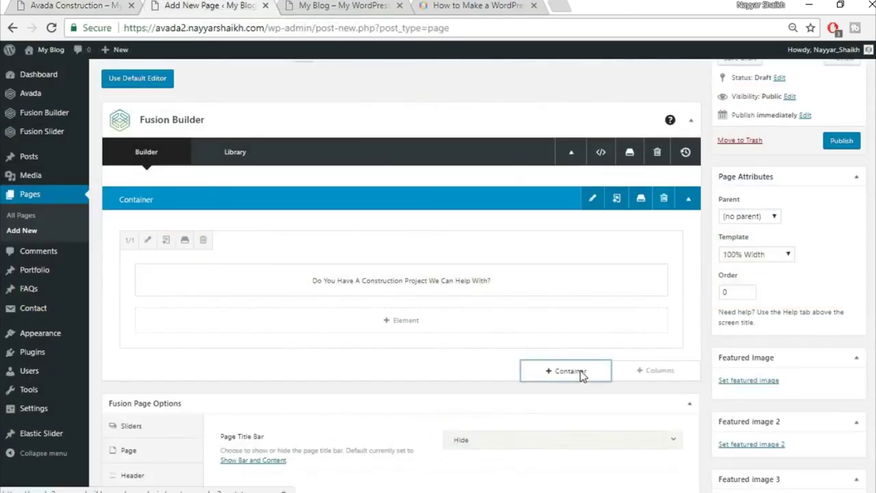
left_click(579, 374)
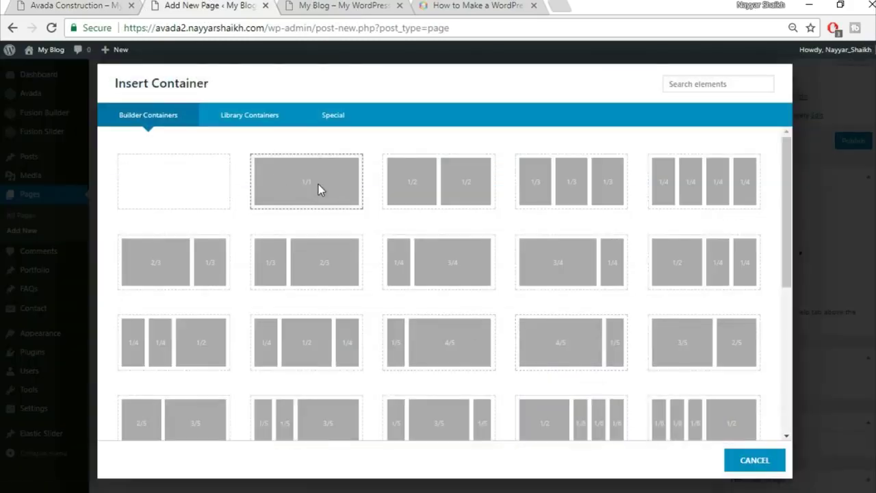
- Add a 1/1 full-width container and insert a Button element into it
left_click(319, 187)
scroll(483, 370, "down", 2)
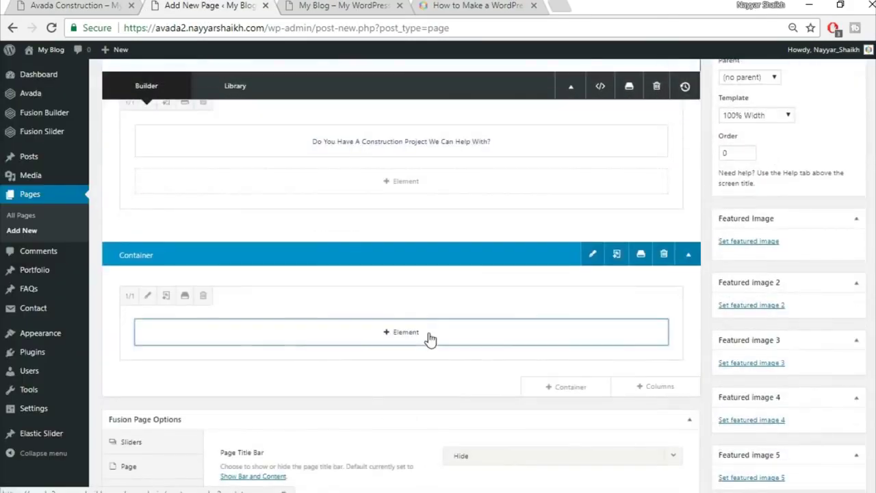
left_click(428, 334)
left_click(712, 86)
type("butt")
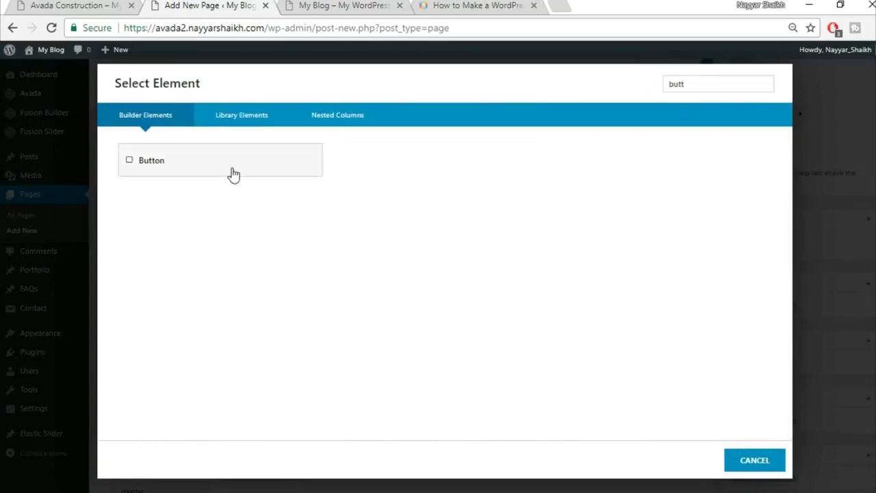
left_click(231, 174)
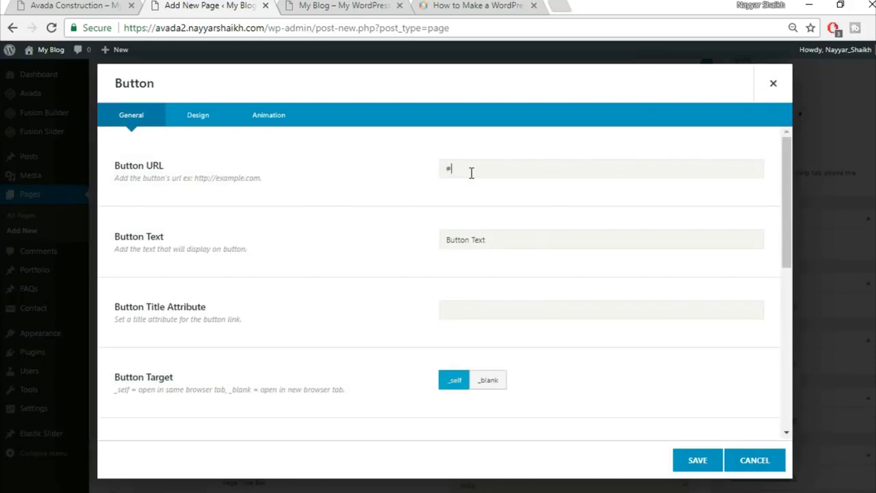
- Label the button 'GET A FREE QUOTE' and set its alignment to Center
right_click(10, 4)
left_click(75, 5)
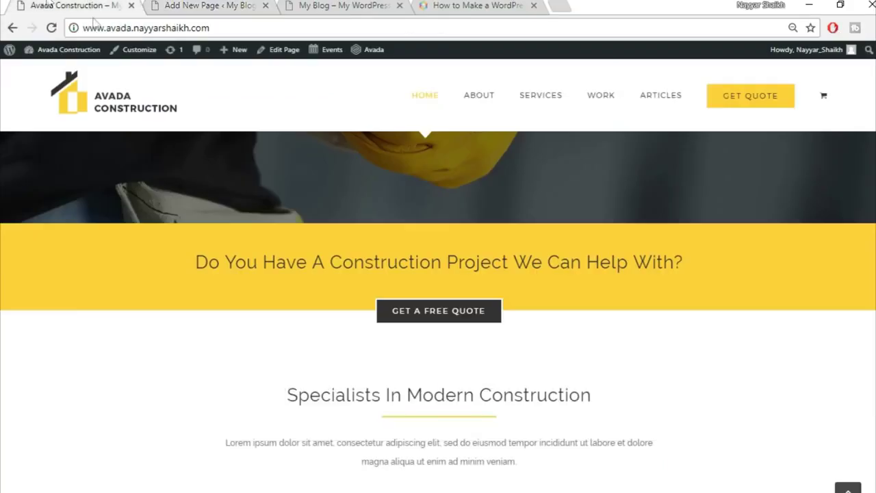
left_click(210, 5)
left_click_drag(509, 239, 409, 249)
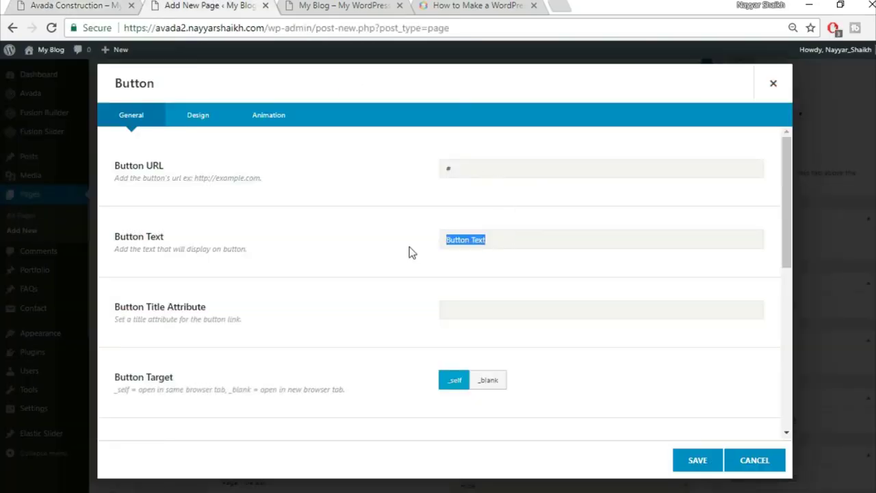
type("G")
type("ET A FREE QUOTE")
scroll(588, 303, "down", 2)
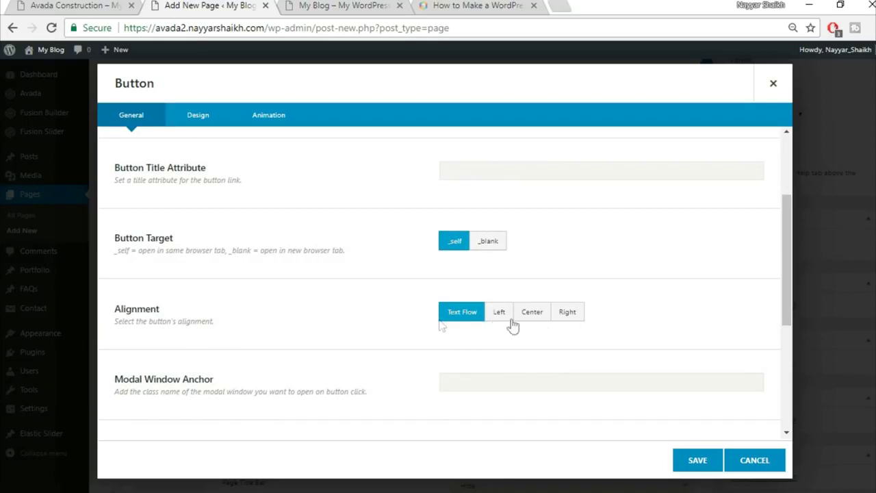
left_click(546, 322)
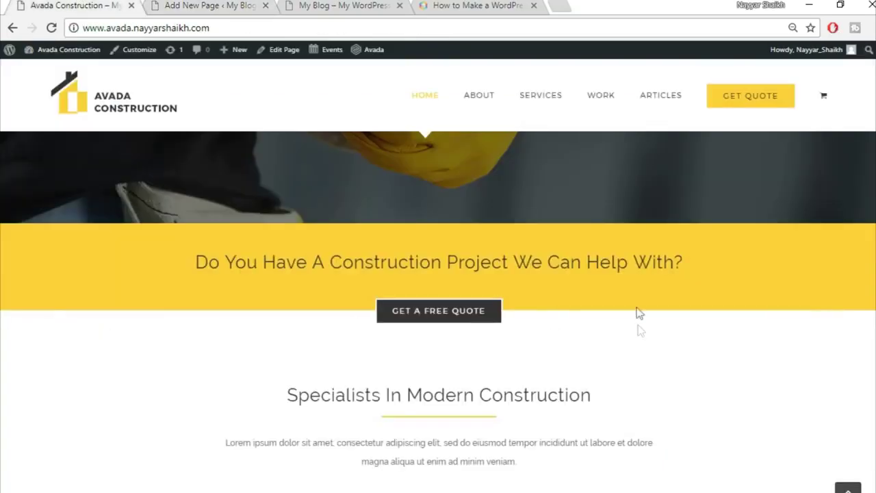
left_click(194, 5)
scroll(637, 268, "down", 4)
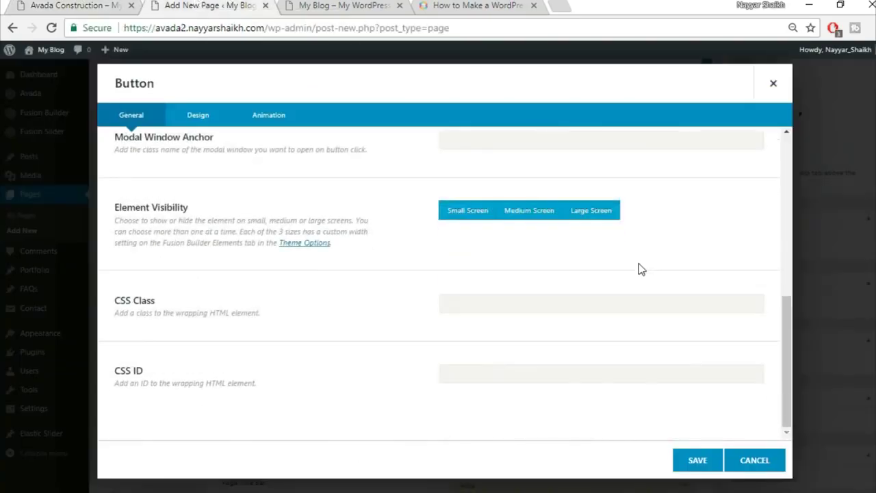
scroll(633, 286, "up", 8)
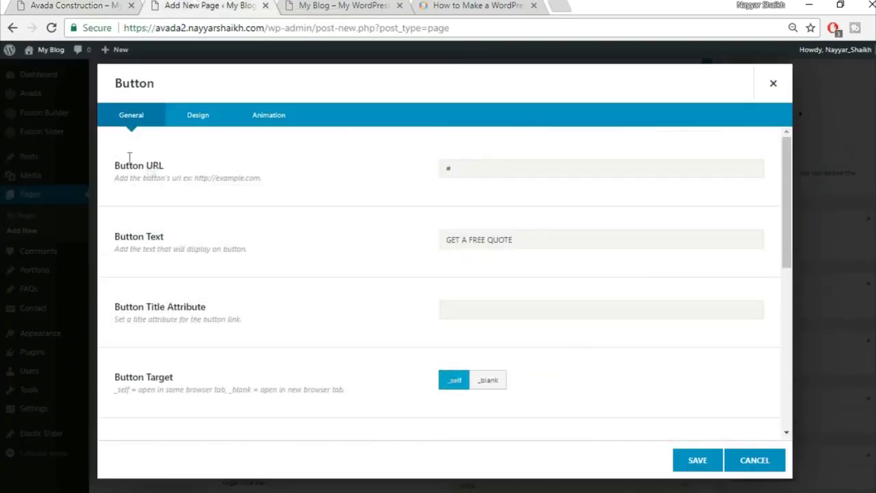
- Switch the button to the Custom style in its Design settings
left_click(202, 120)
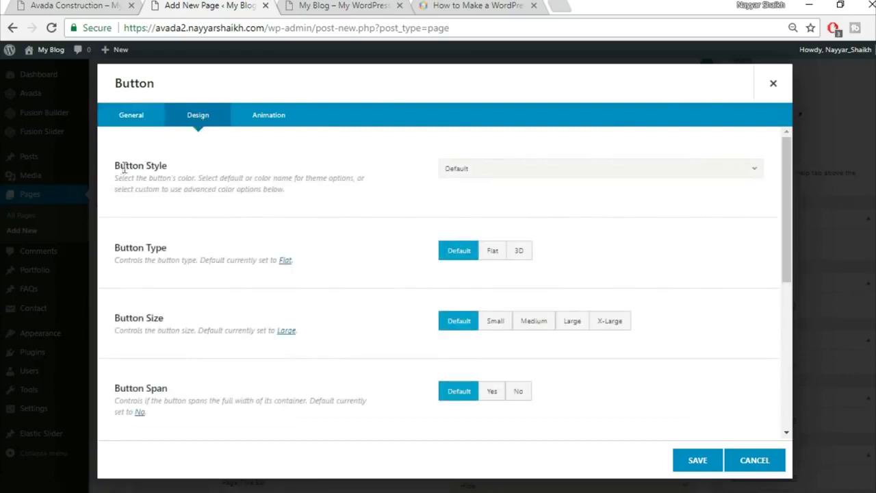
left_click(472, 171)
left_click(503, 205)
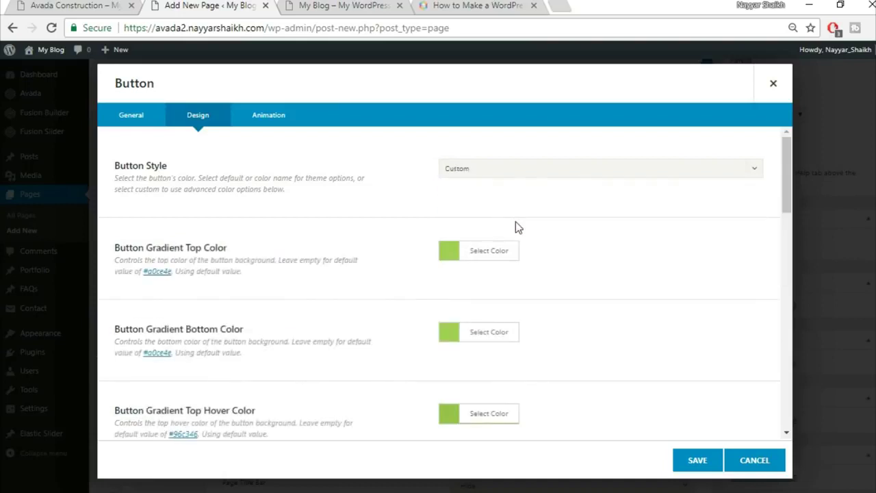
left_click(115, 4)
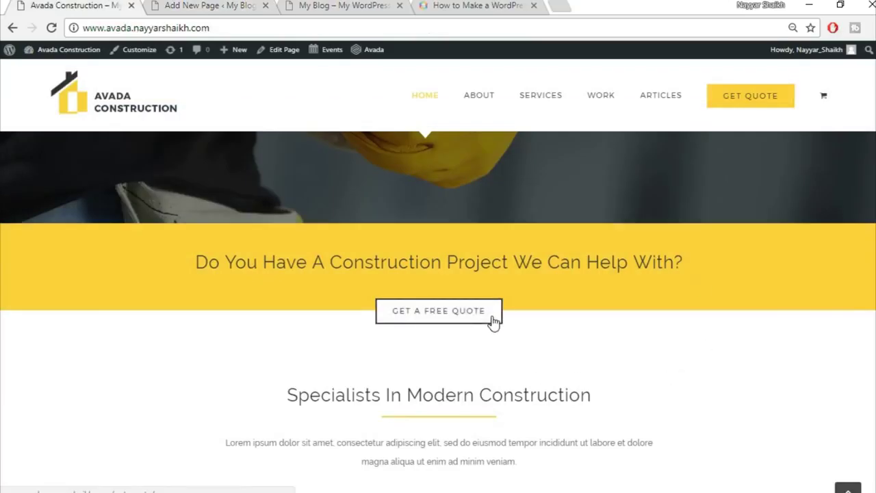
left_click(154, 2)
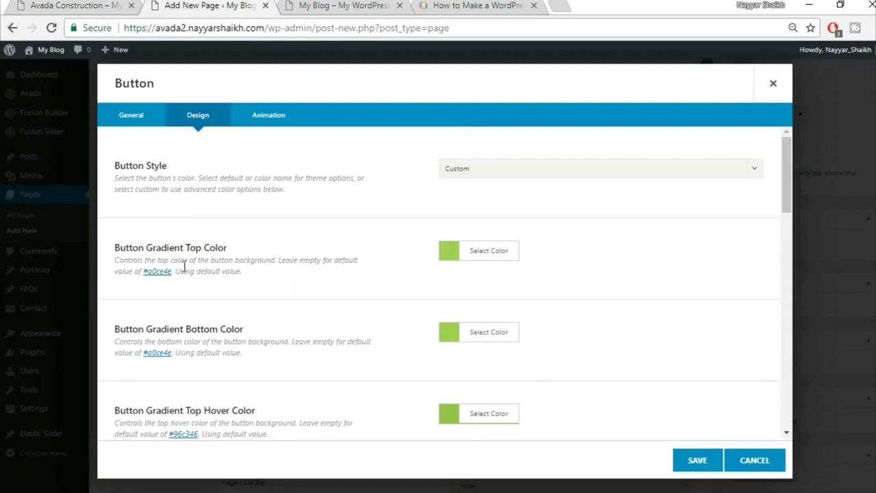
- Set the button's top and bottom gradient colours to dark grey #333333
left_click(494, 253)
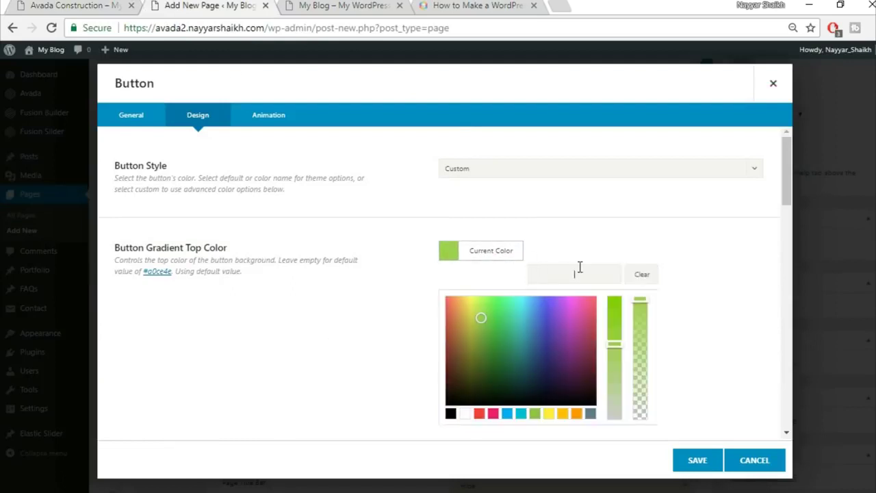
type("#333333")
left_click(694, 236)
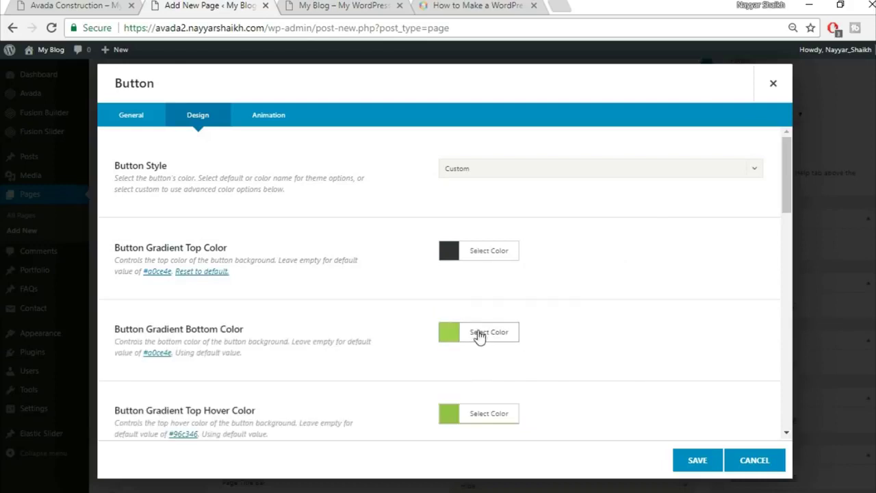
left_click(479, 335)
type("#333333")
left_click(674, 307)
scroll(675, 308, "down", 1)
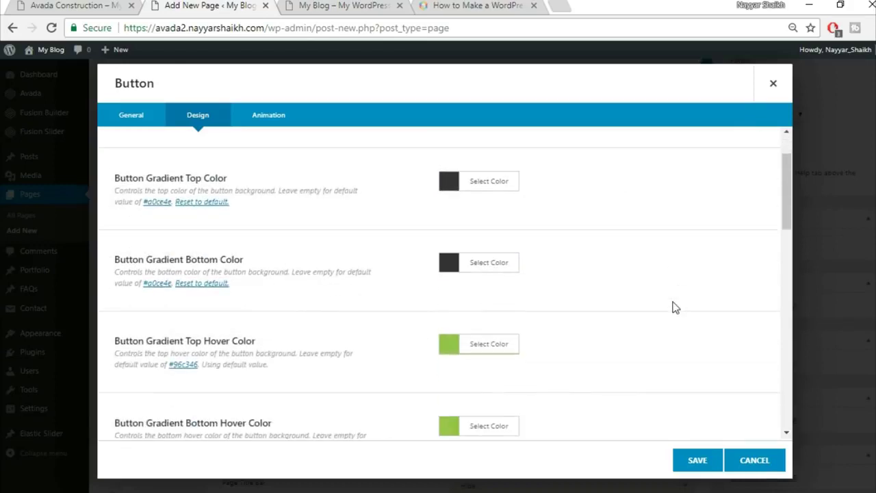
scroll(182, 358, "down", 2)
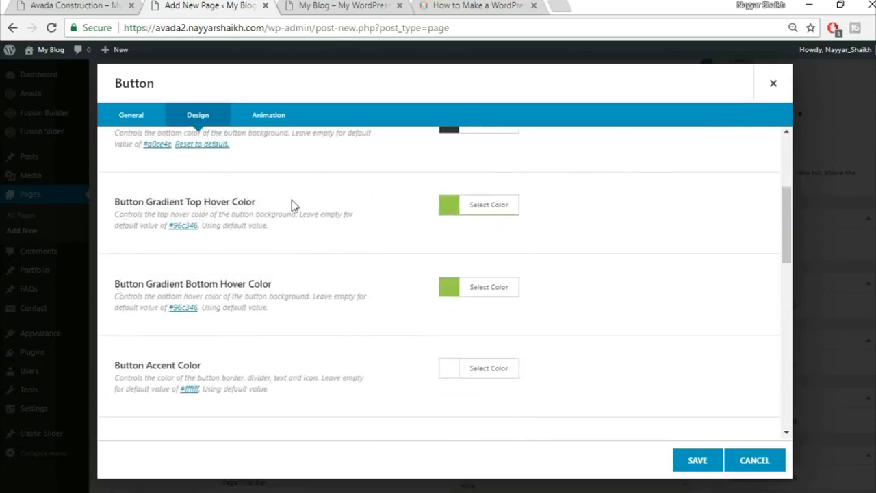
left_click(79, 6)
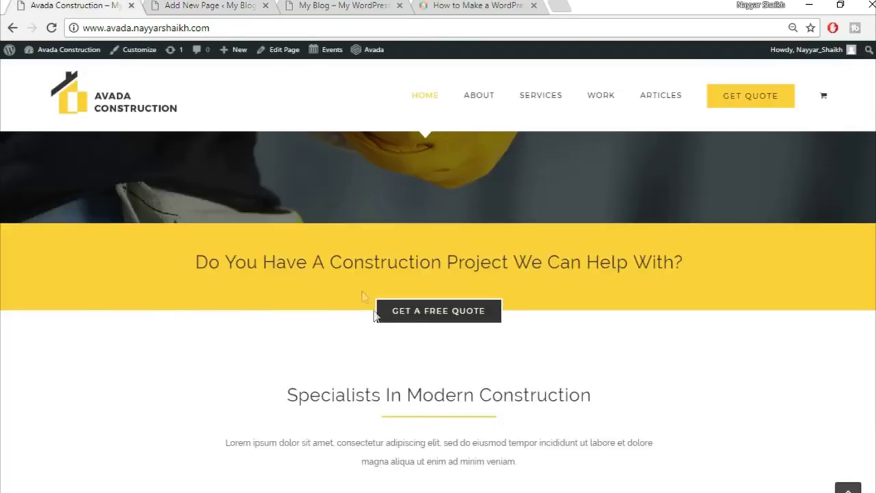
- Set both of the button's gradient hover colours to white
left_click(209, 5)
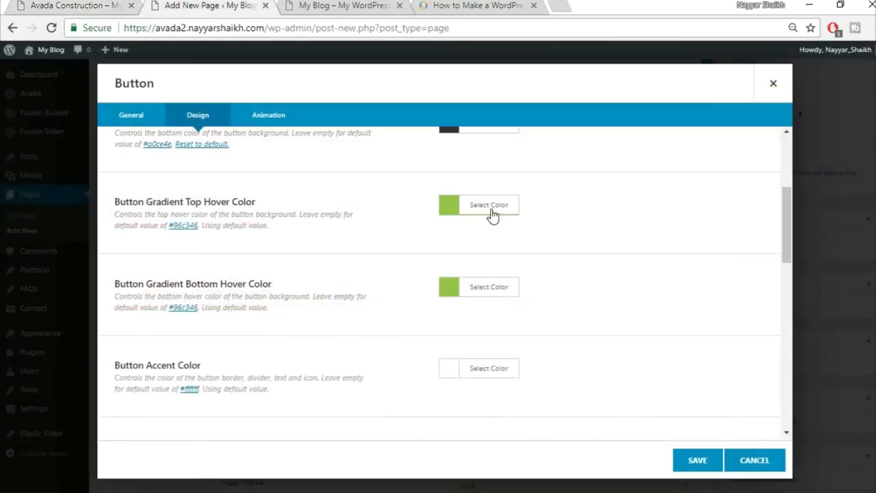
left_click(492, 214)
left_click(464, 368)
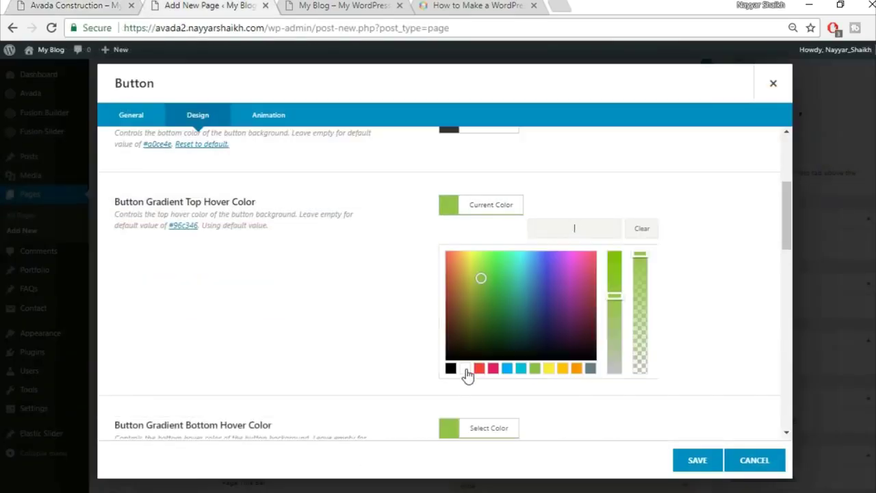
left_click(696, 318)
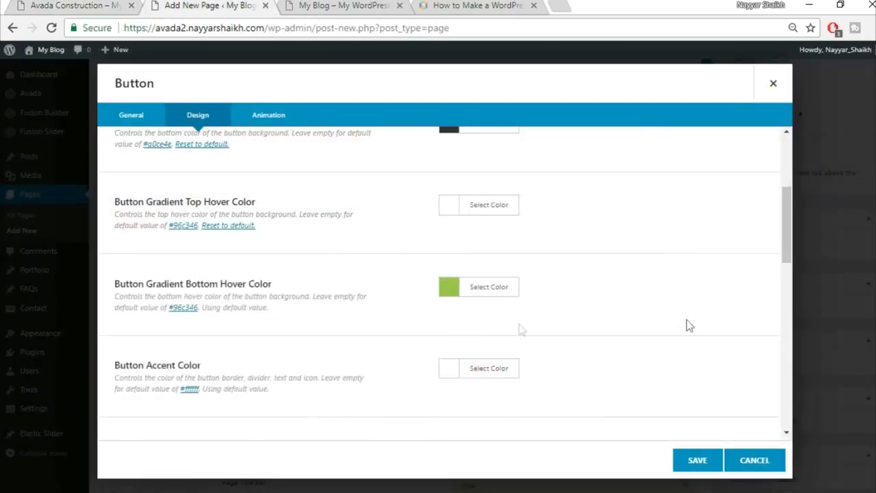
left_click(505, 288)
scroll(730, 315, "down", 1)
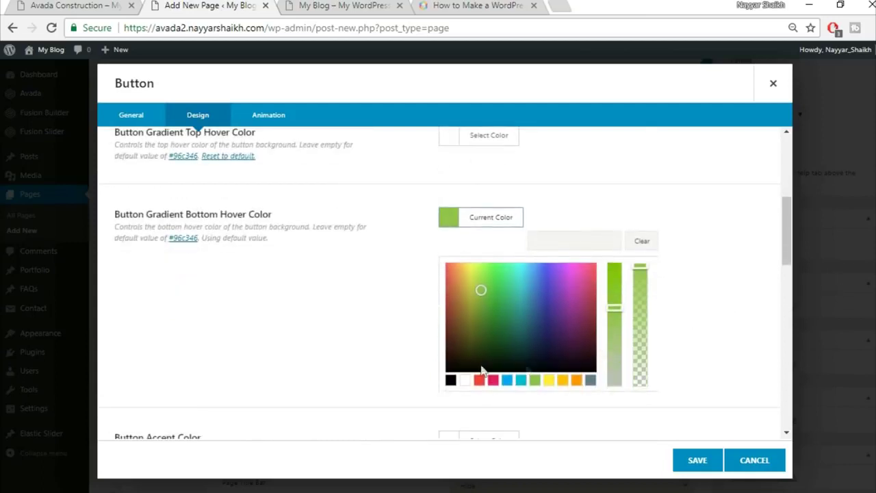
left_click(464, 379)
left_click(741, 241)
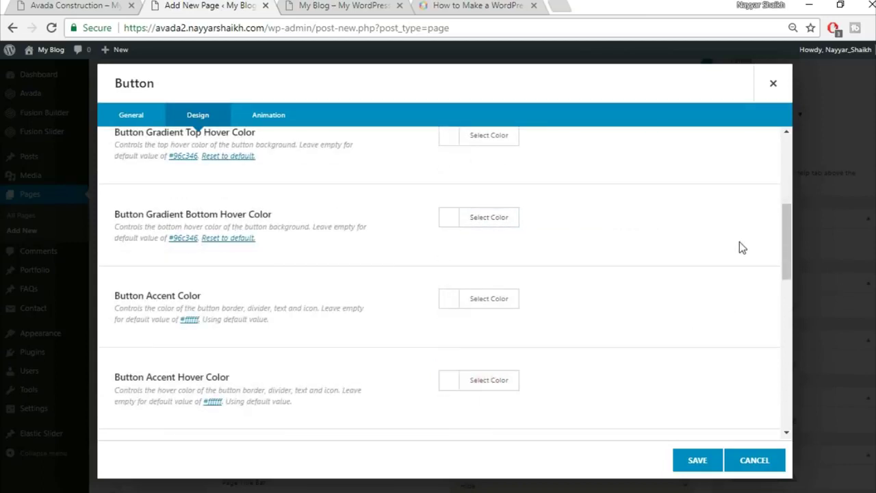
scroll(736, 245, "down", 1)
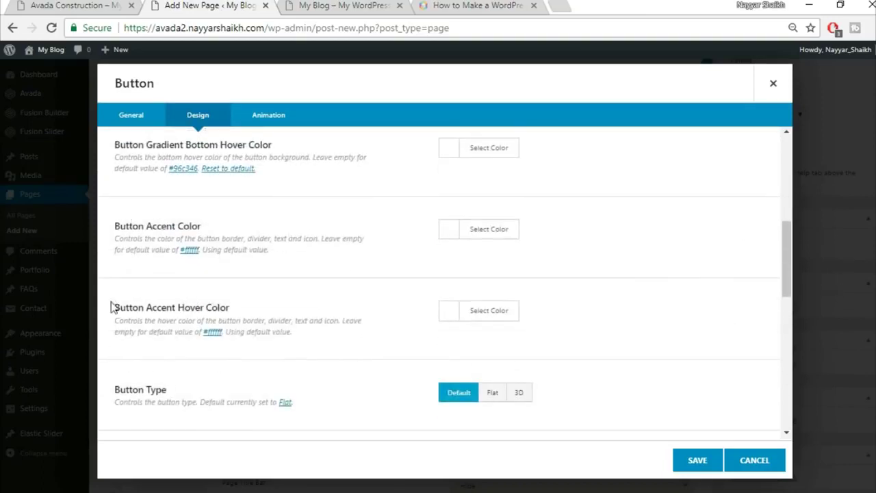
left_click(93, 6)
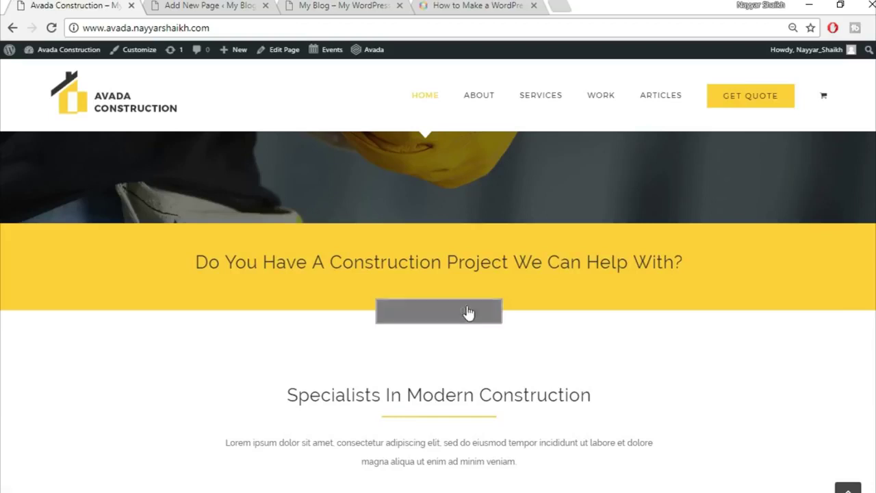
left_click(224, 5)
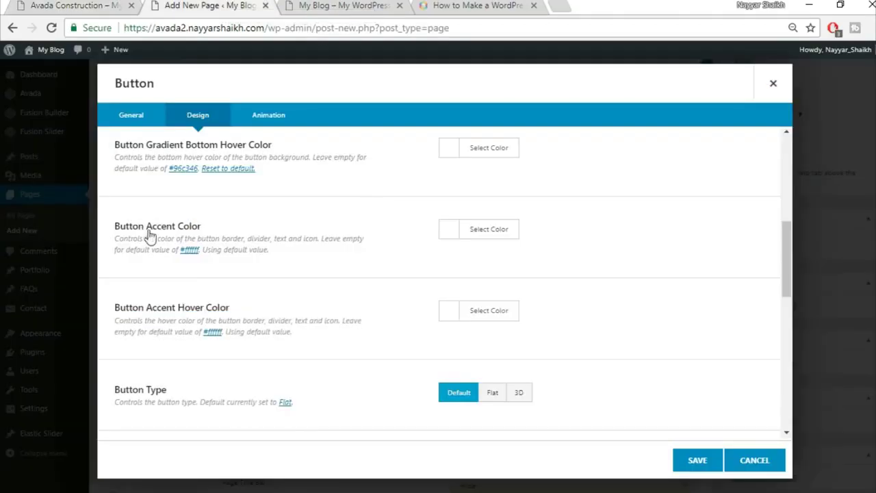
- Make the button's accent colour white and its accent hover colour black
left_click(483, 230)
left_click(463, 393)
left_click(696, 248)
left_click(510, 312)
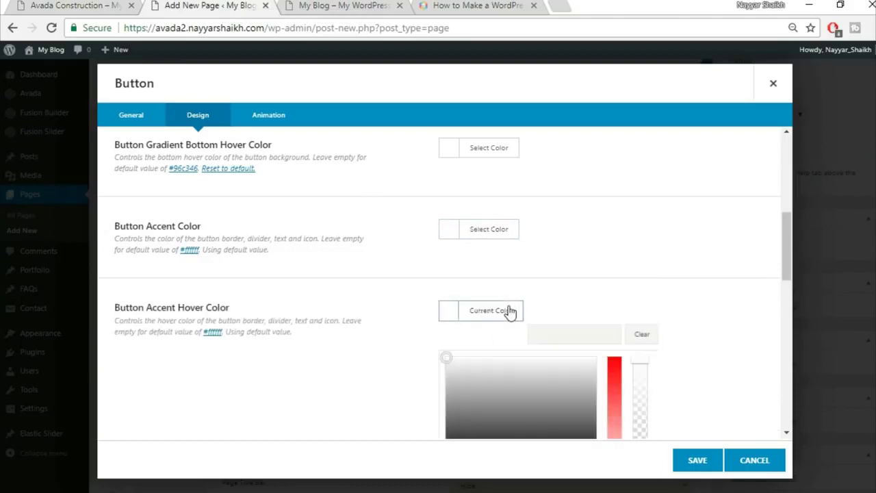
scroll(493, 375, "down", 2)
left_click(451, 334)
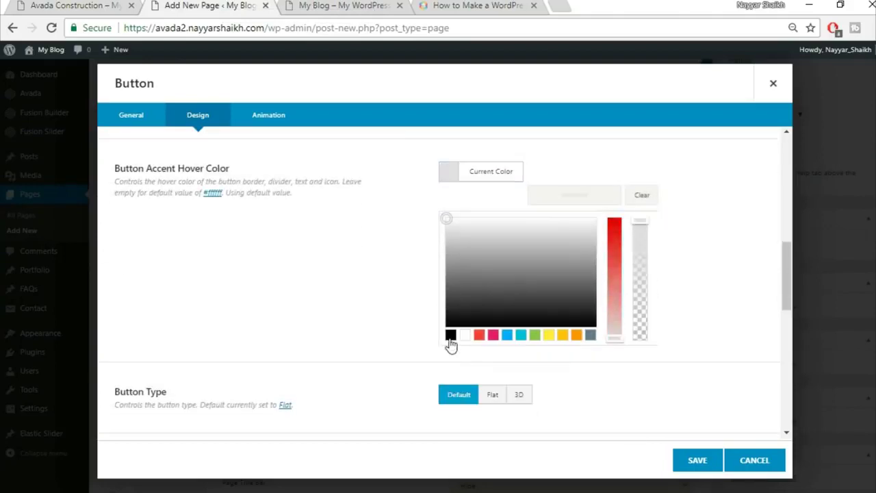
left_click(692, 242)
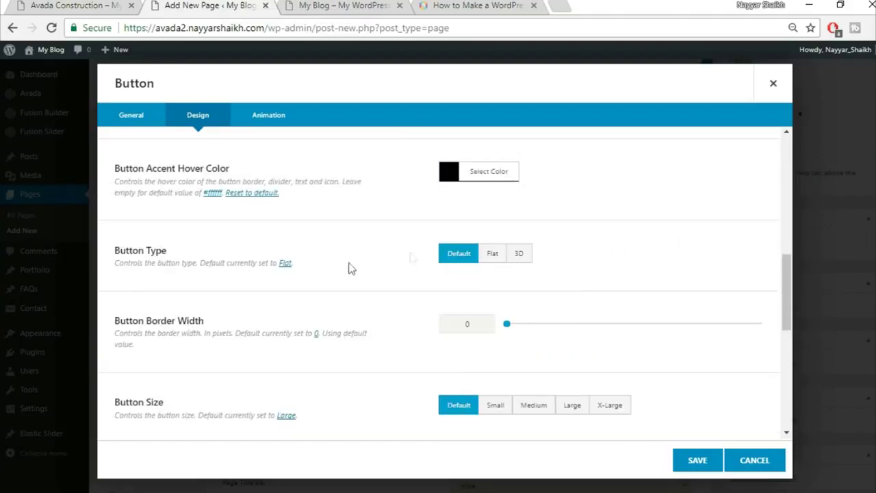
- Set the button border width to 2 and the button size to X-Large
scroll(450, 268, "down", 1)
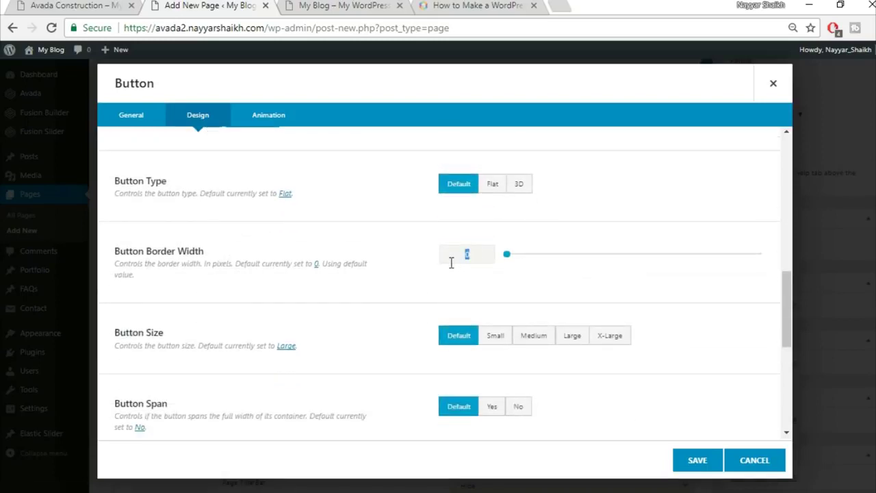
type("2")
left_click(119, 4)
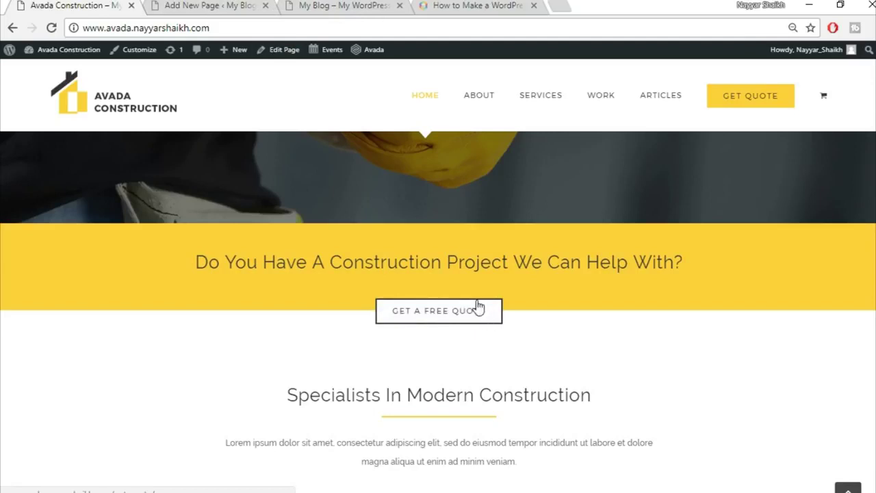
key("ctrl+Tab")
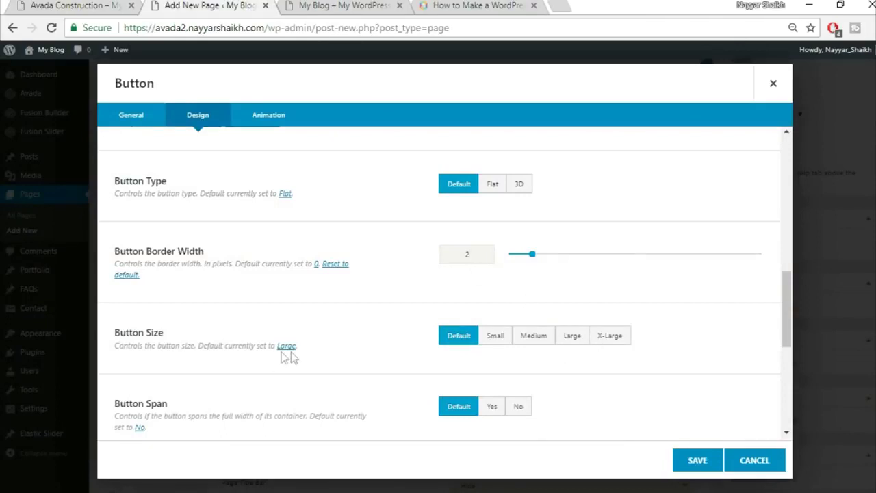
left_click(611, 337)
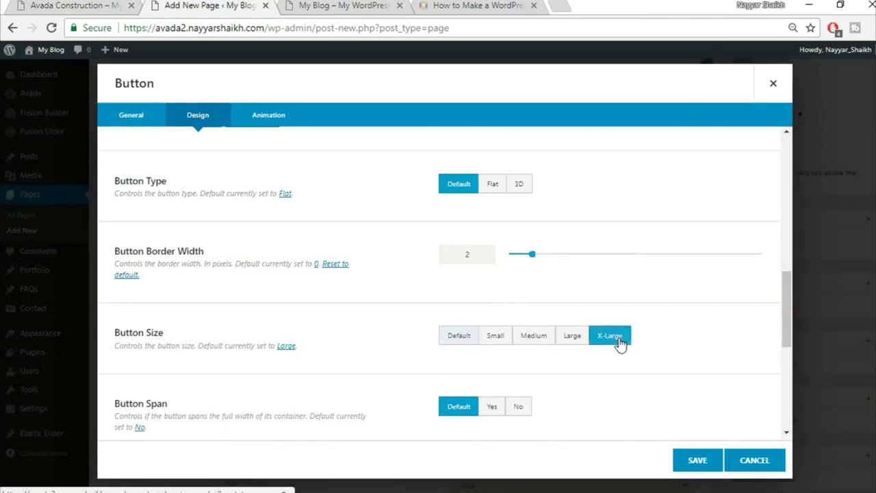
scroll(630, 345, "down", 3)
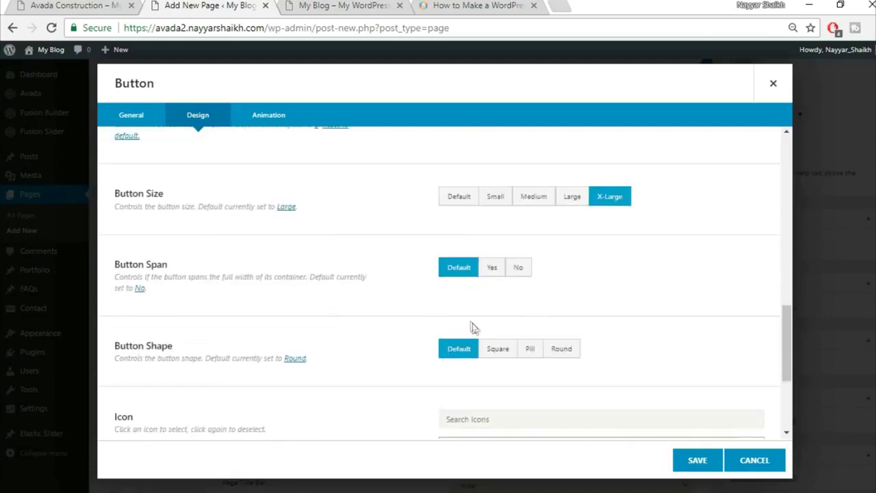
scroll(472, 329, "down", 2)
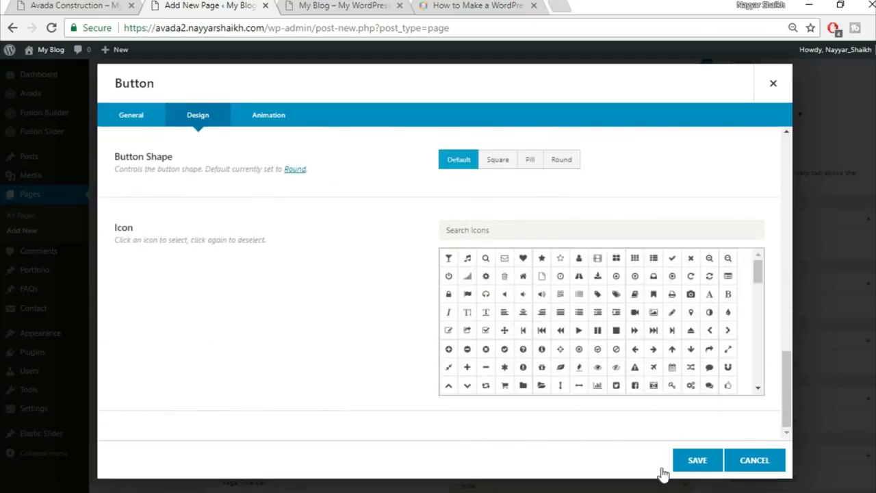
- Choose Fade as the button's animation type, then save the Button dialog
left_click(270, 124)
left_click(499, 169)
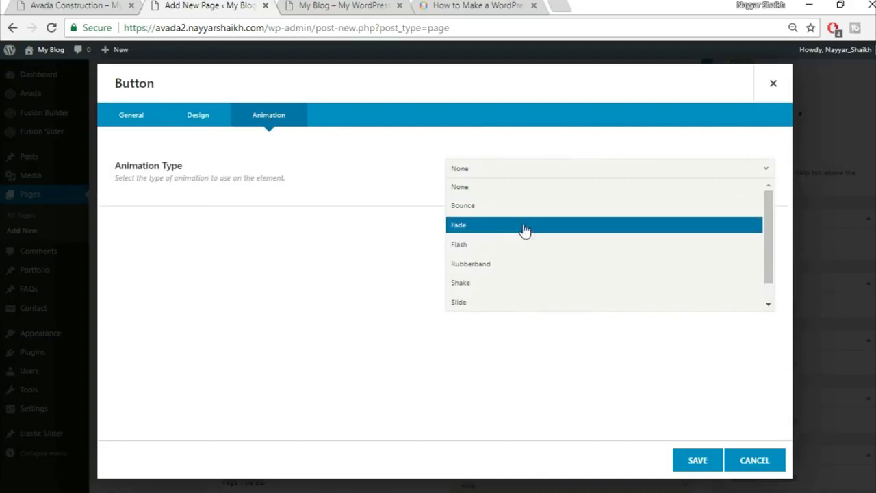
left_click(523, 228)
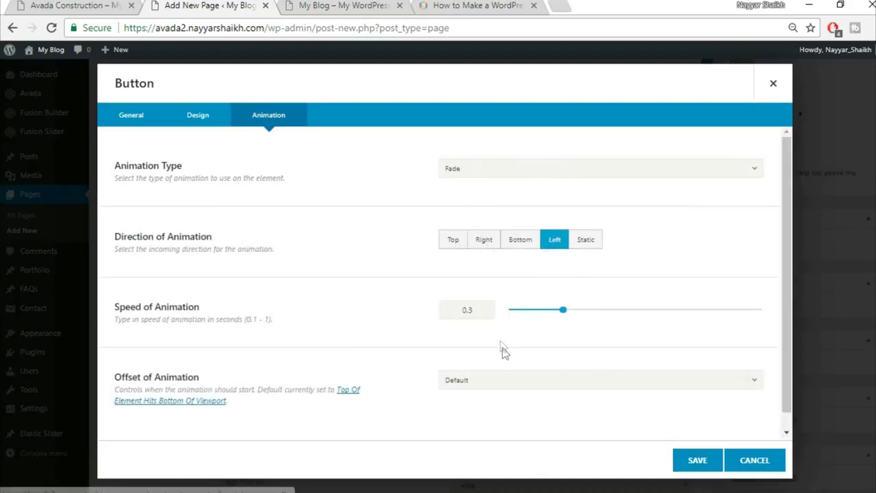
scroll(503, 351, "down", 1)
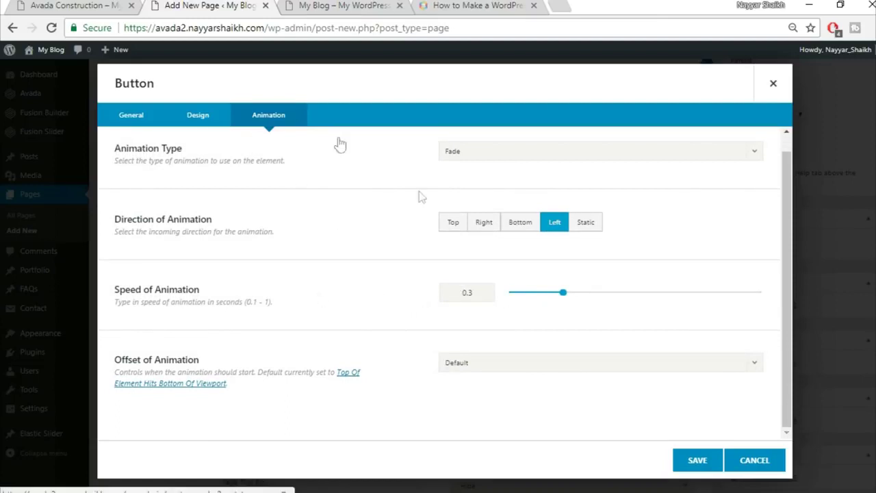
scroll(197, 130, "up", 1)
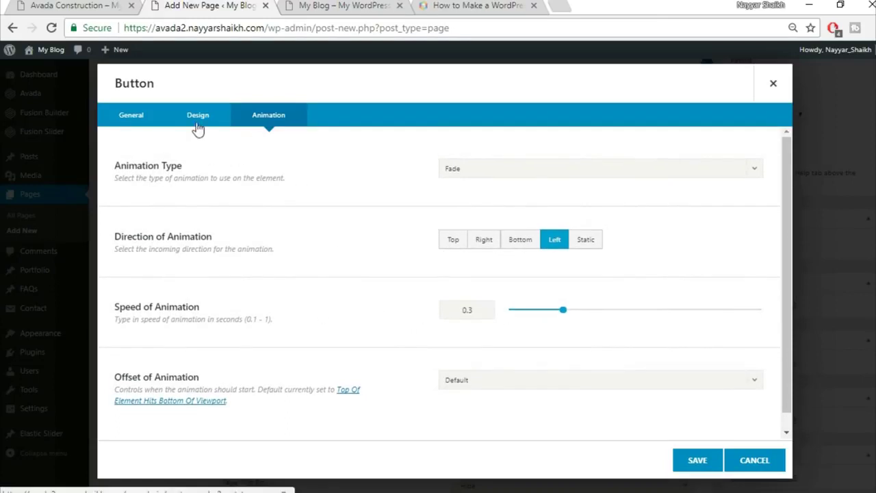
left_click(198, 116)
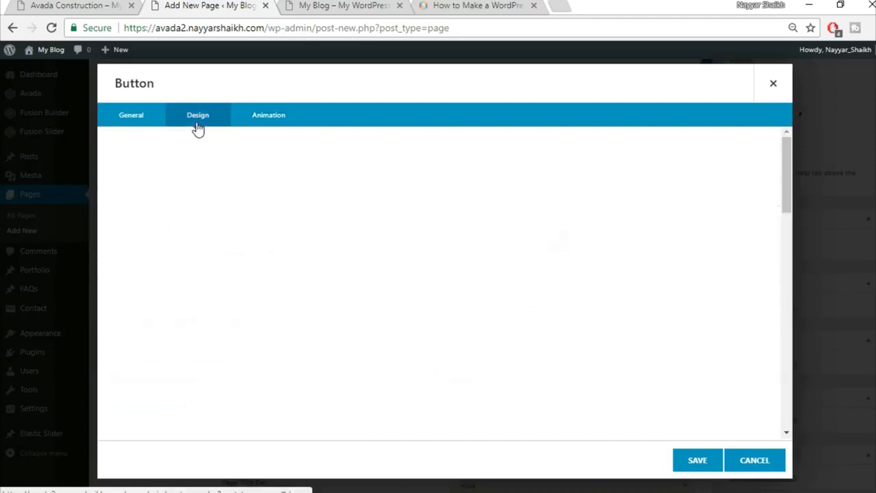
left_click(697, 461)
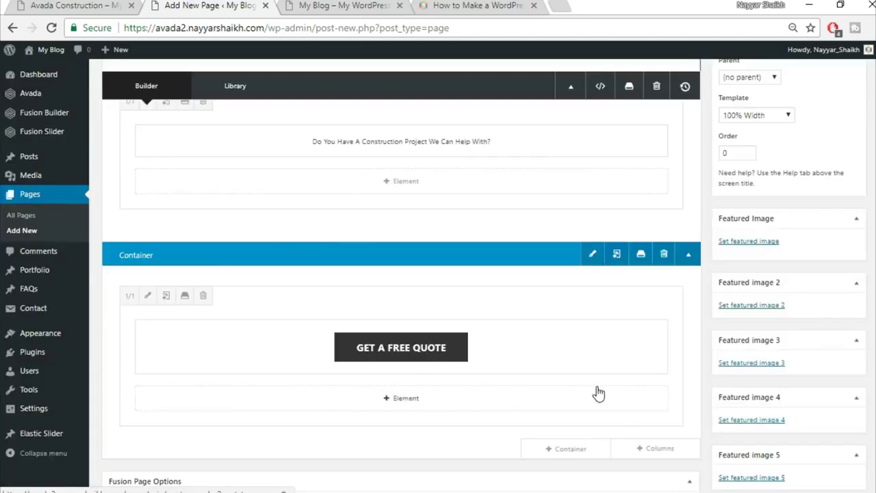
- Publish the Home Page
scroll(596, 389, "up", 1)
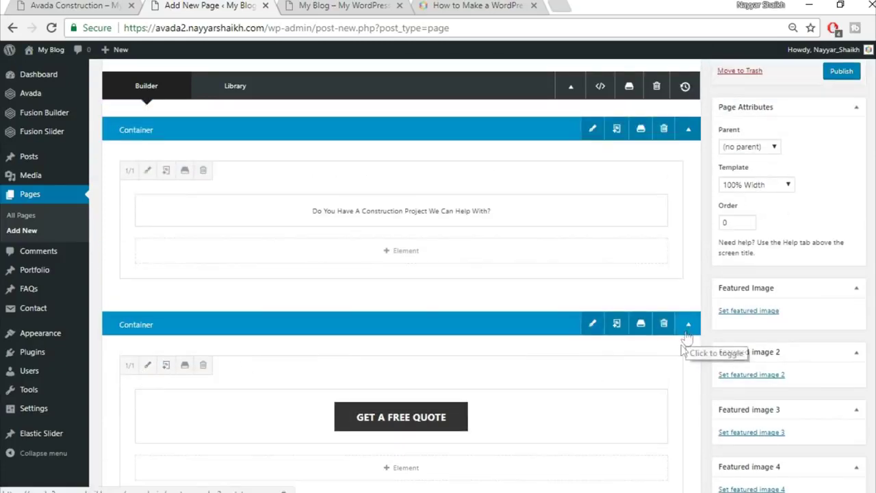
scroll(685, 342, "up", 2)
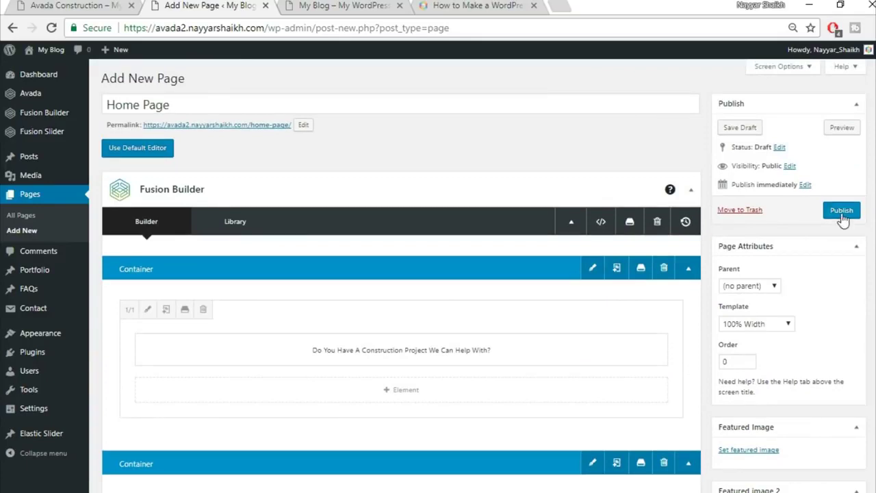
left_click(841, 212)
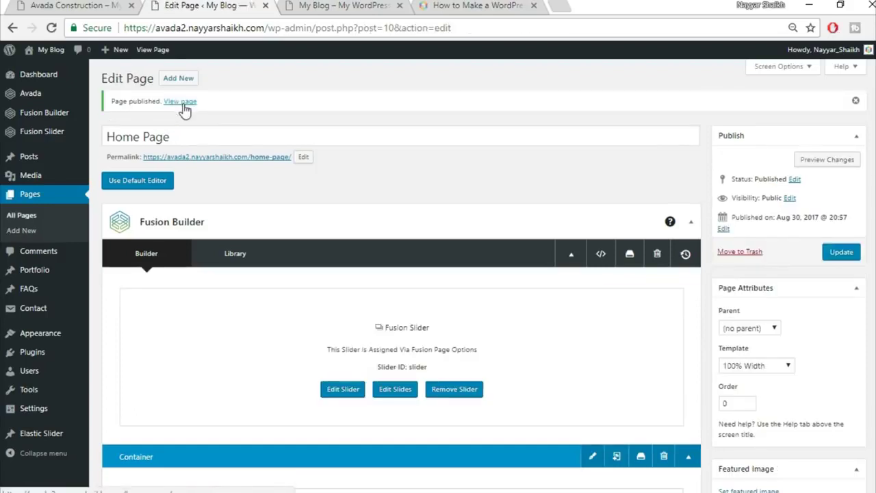
- Open the published page in a new tab, compare it with the demo, and return to the editor
right_click(181, 102)
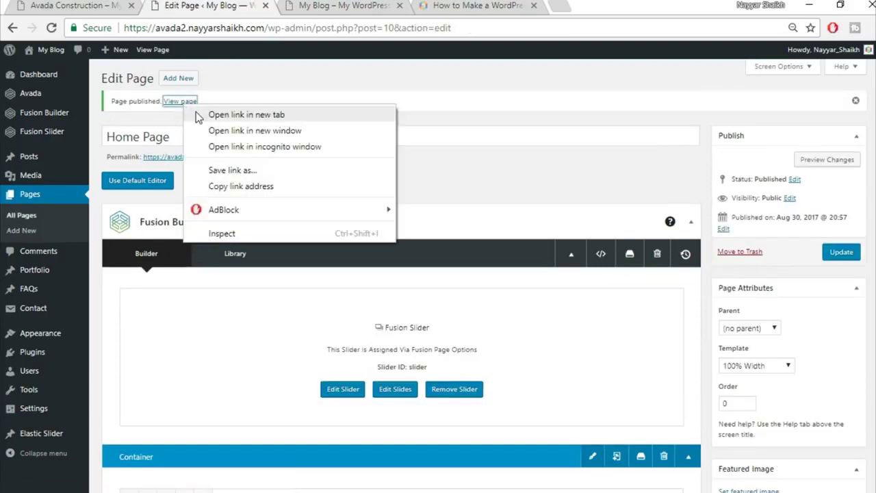
left_click(198, 117)
key("ctrl+Tab")
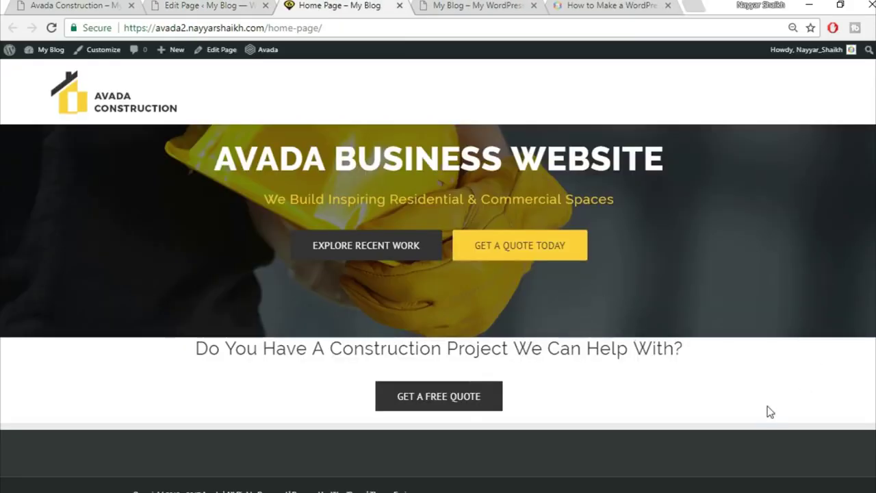
left_click(60, 6)
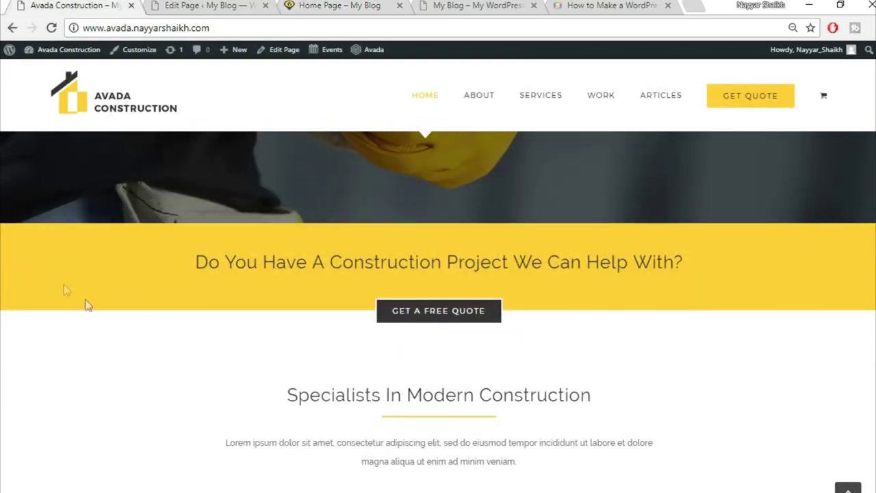
left_click(206, 5)
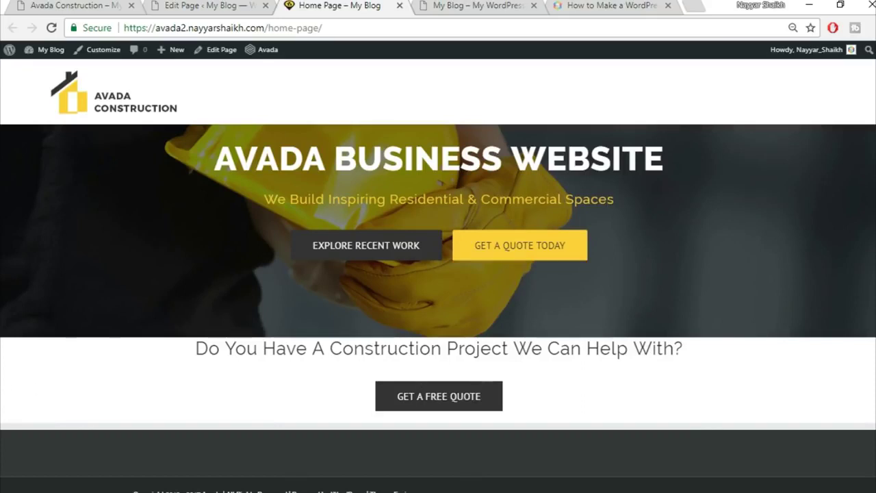
- Give the heading container a #fed83d background colour, save it, and update the Home Page
left_click(217, 5)
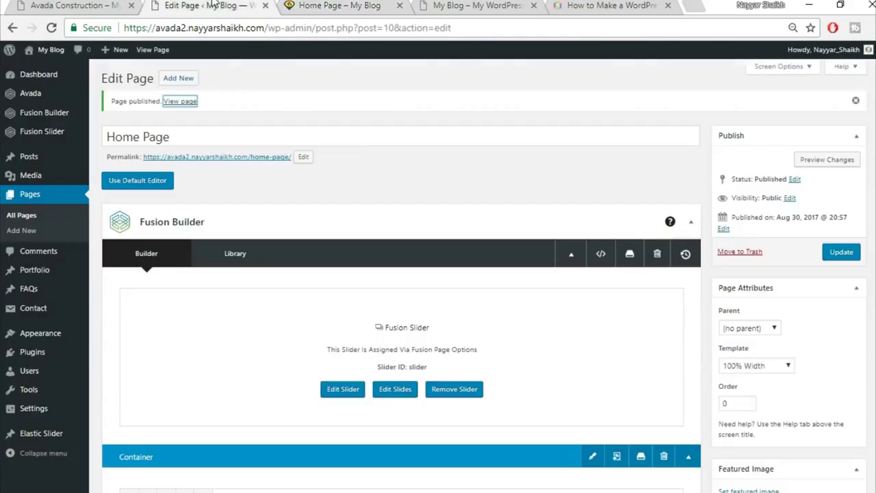
scroll(601, 328, "down", 3)
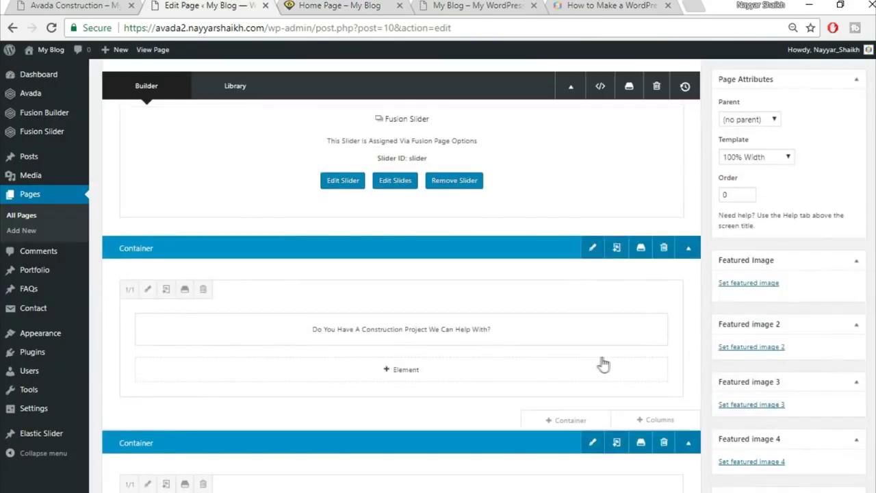
left_click(593, 256)
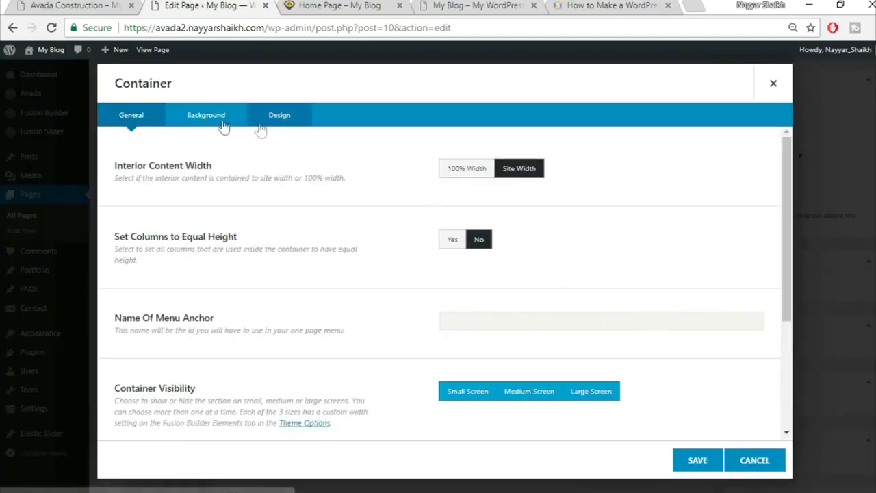
left_click(210, 122)
left_click(487, 170)
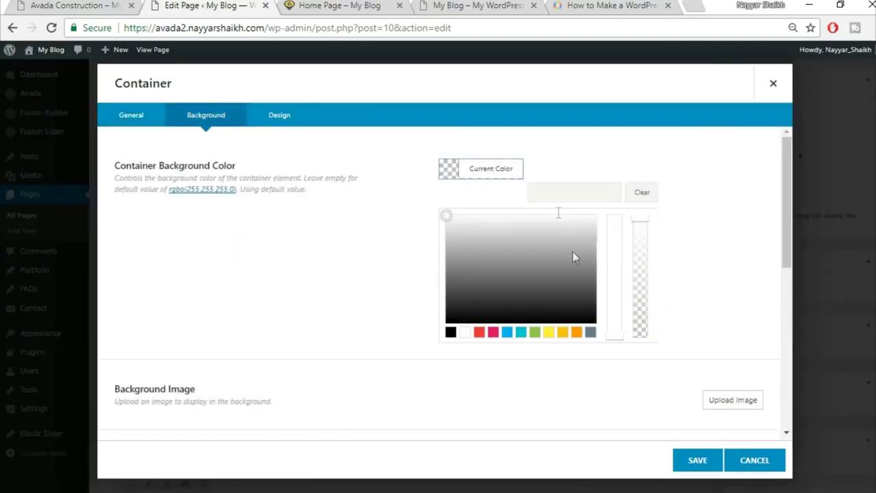
left_click(574, 193)
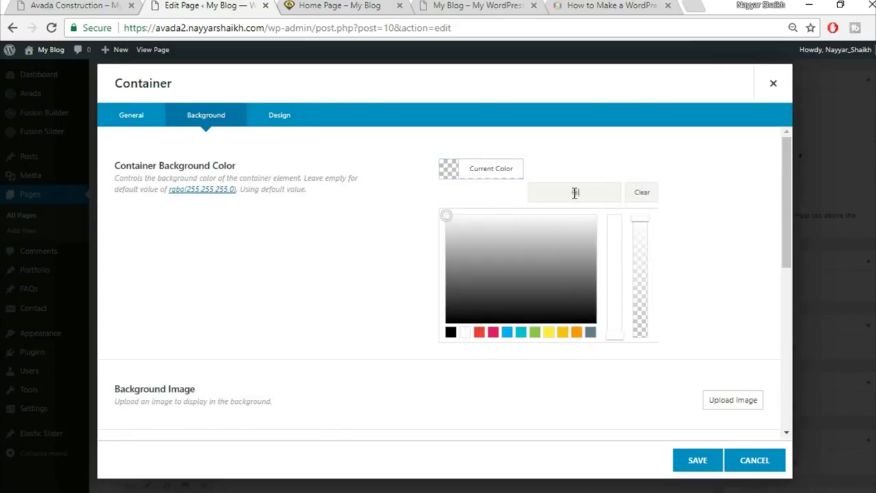
type("#fed83d")
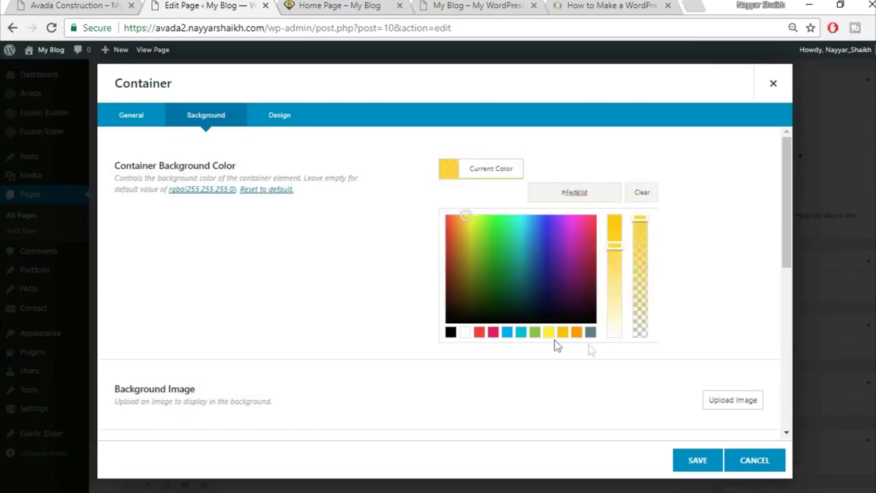
left_click(534, 381)
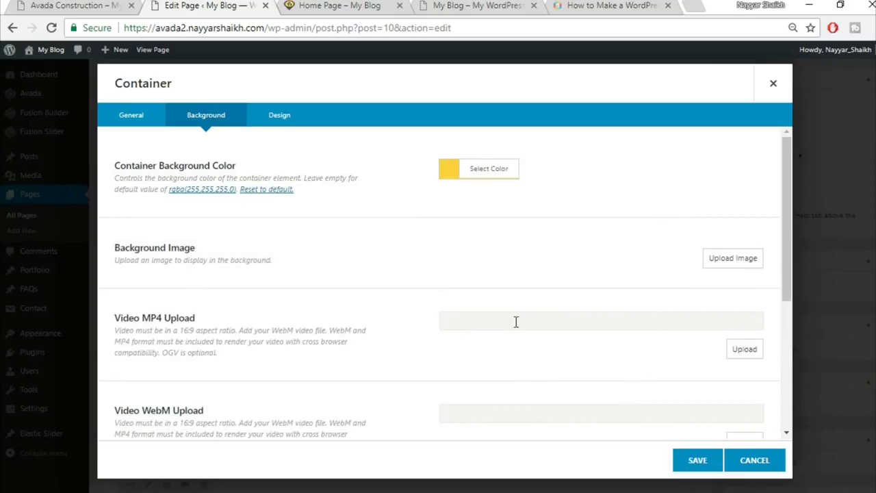
scroll(568, 363, "down", 5)
left_click(696, 460)
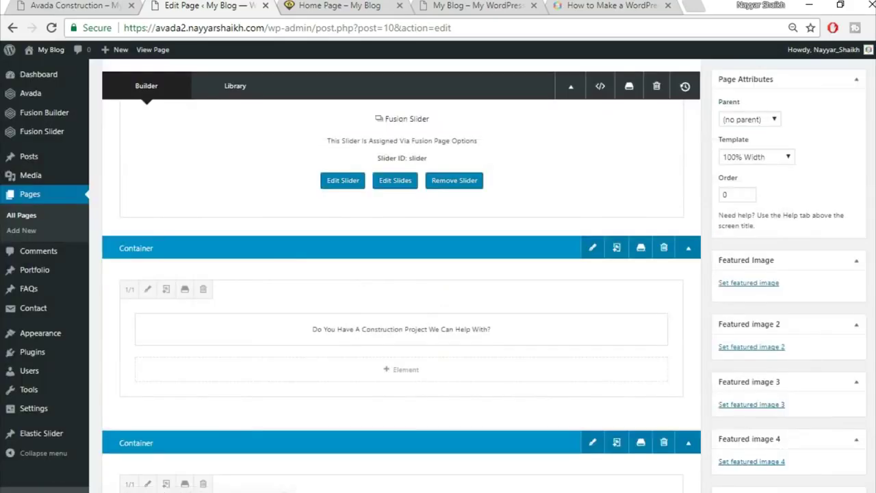
scroll(708, 463, "up", 3)
left_click(852, 259)
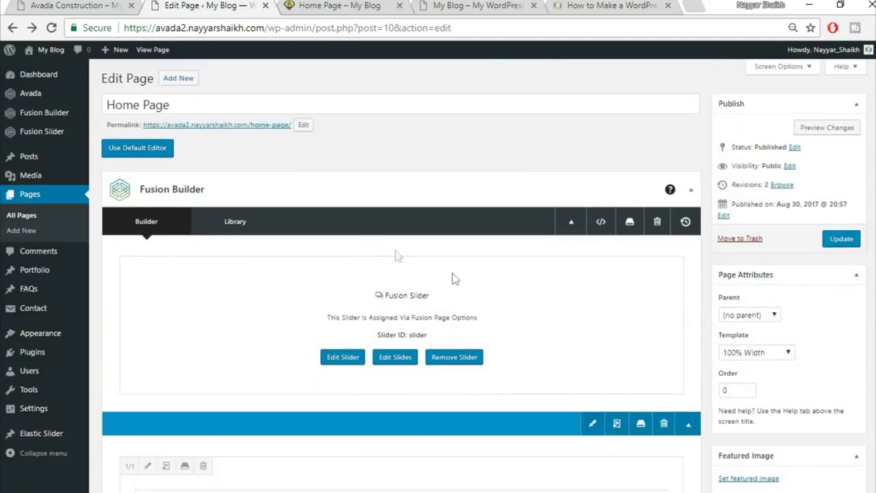
- Enable Full Screen Slider on the slider named 'Slider' and update it
mouse_move(24, 135)
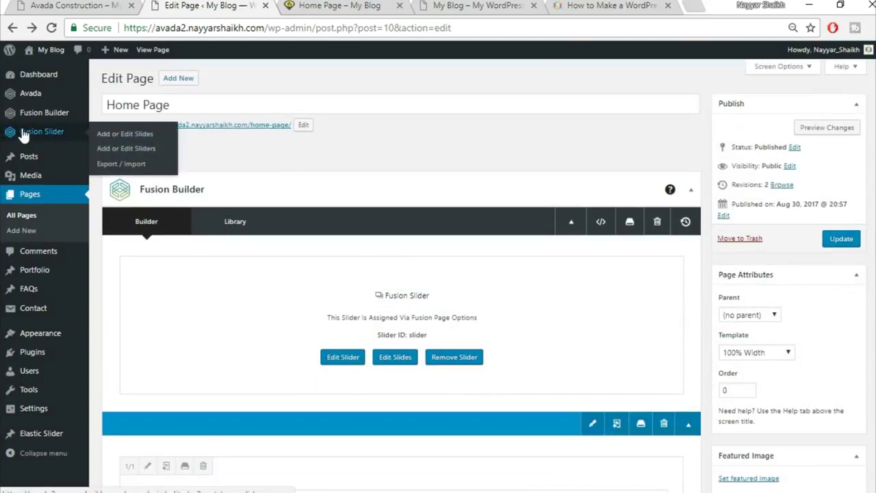
left_click(139, 149)
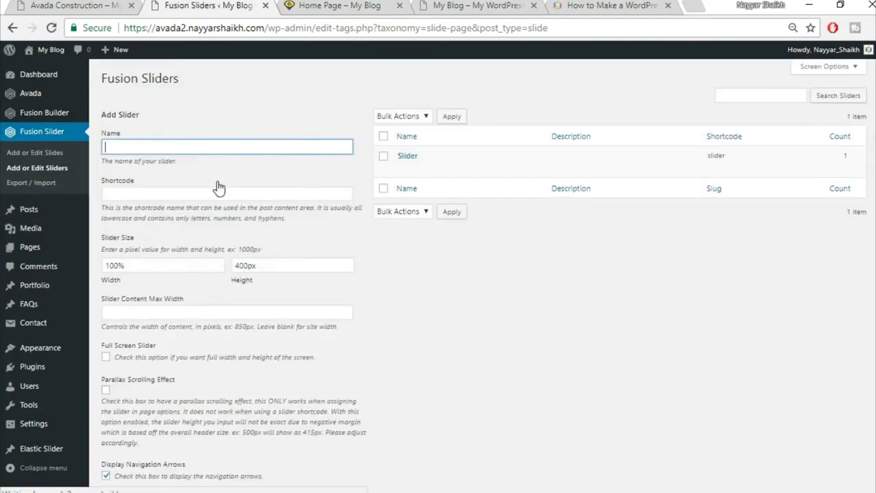
mouse_move(414, 171)
left_click(404, 168)
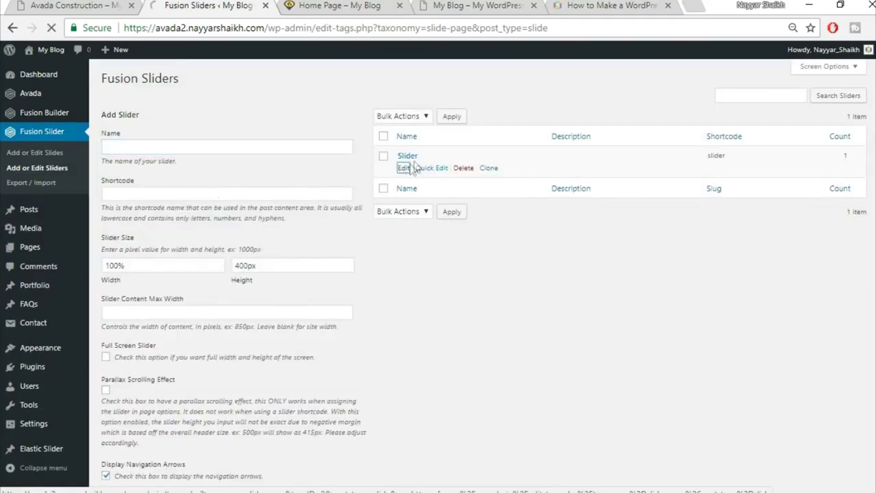
scroll(553, 259, "down", 5)
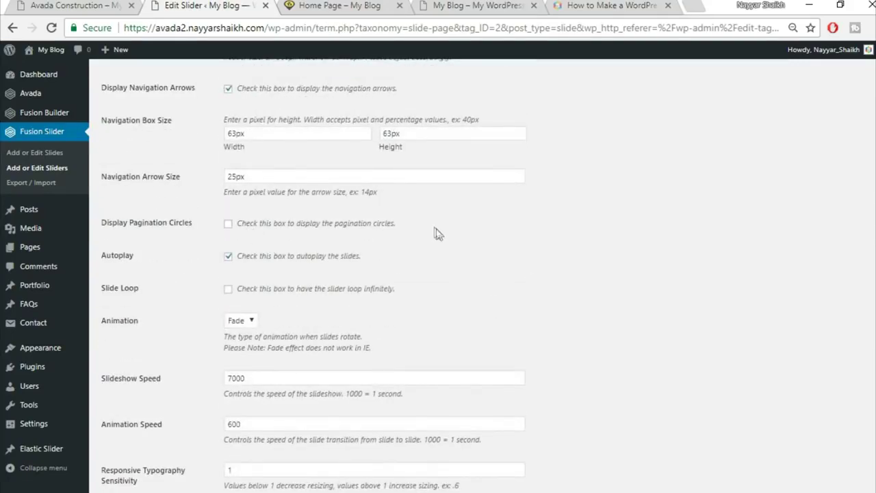
scroll(436, 233, "down", 2)
scroll(437, 236, "up", 1)
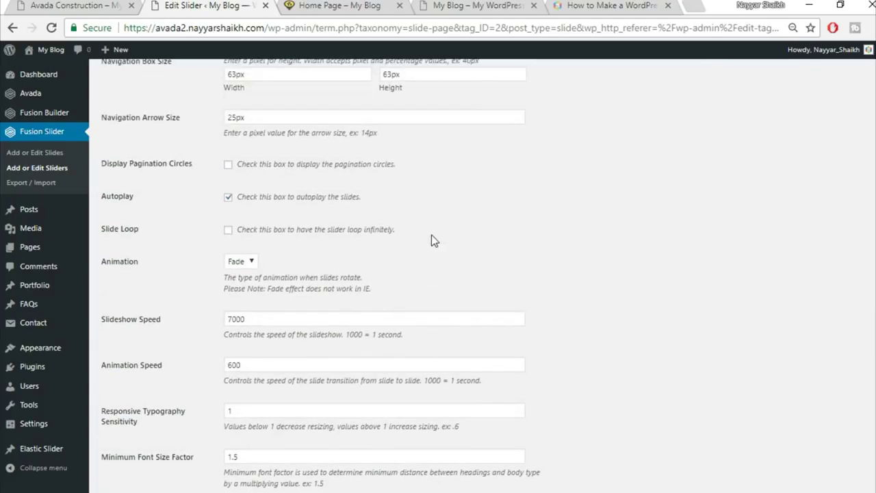
scroll(431, 239, "up", 4)
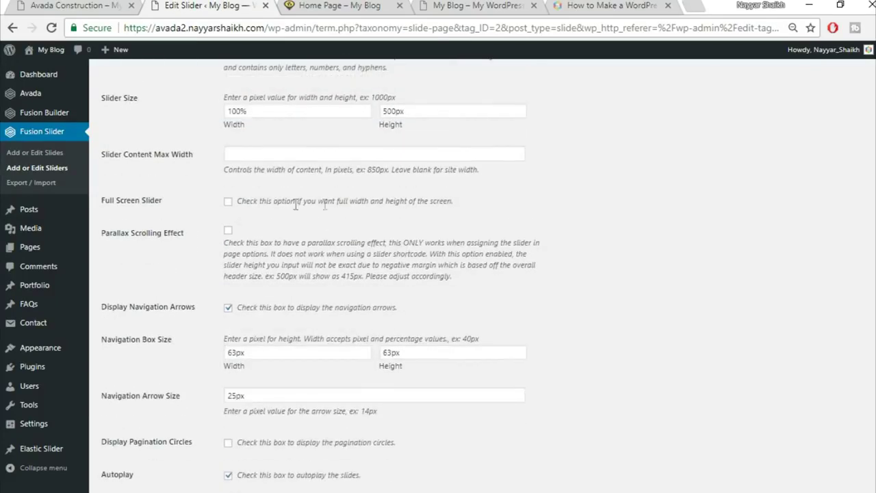
left_click(227, 201)
scroll(538, 269, "down", 5)
left_click(117, 454)
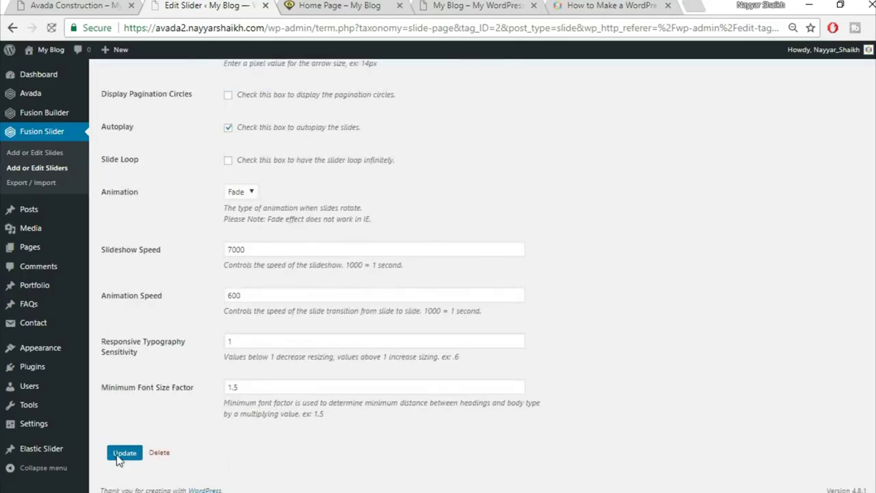
- Reload the published Home Page so it shows the latest changes
left_click(339, 6)
left_click(343, 21)
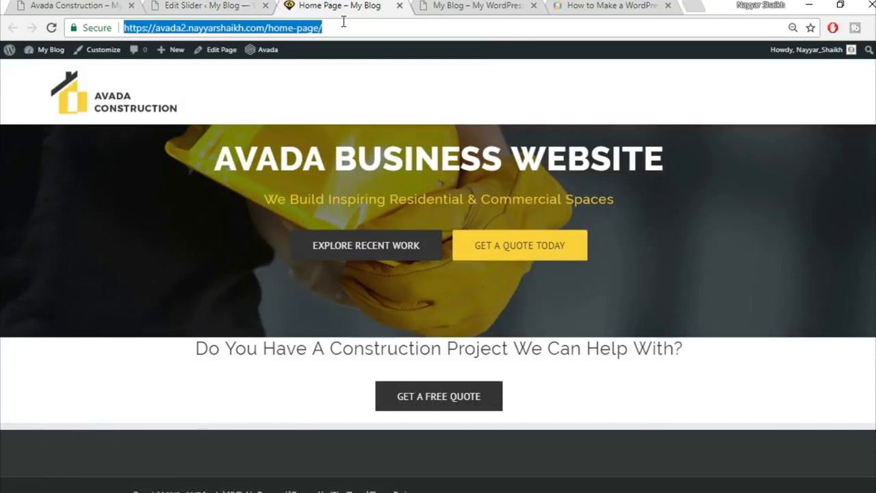
key("Return")
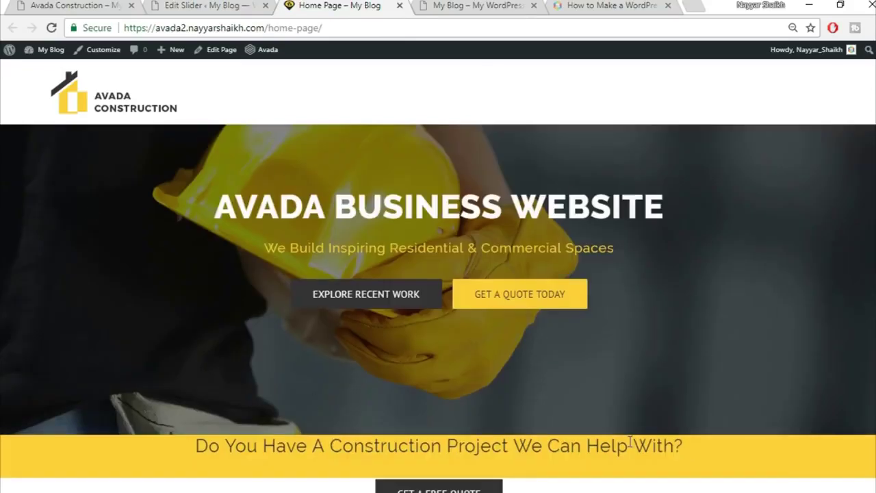
scroll(629, 441, "down", 3)
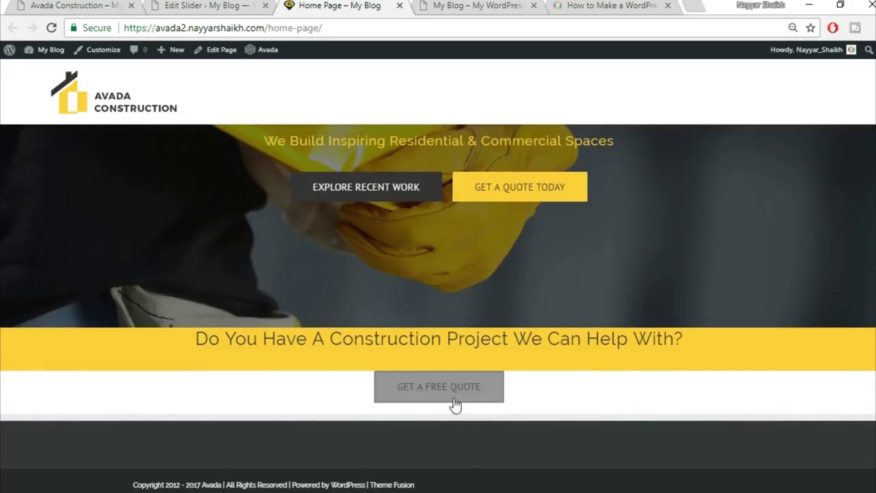
- Compare the rebuilt Home Page against the Avada Construction demo
left_click(75, 5)
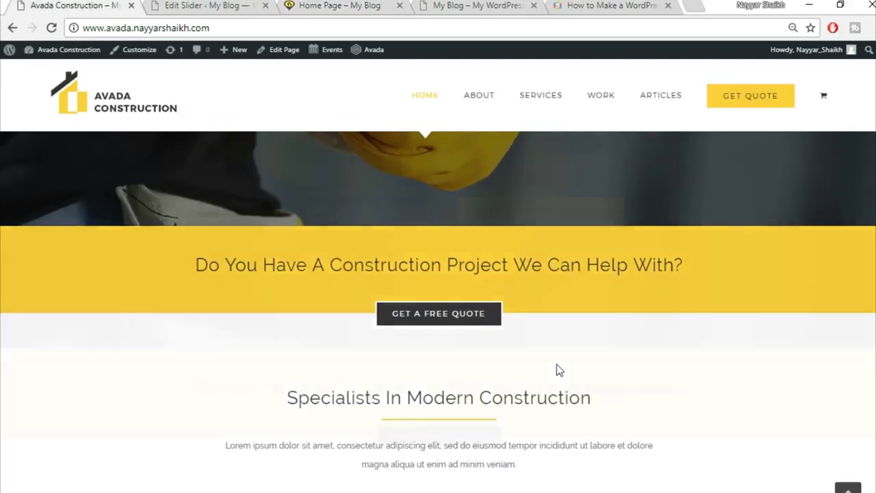
scroll(556, 370, "up", 2)
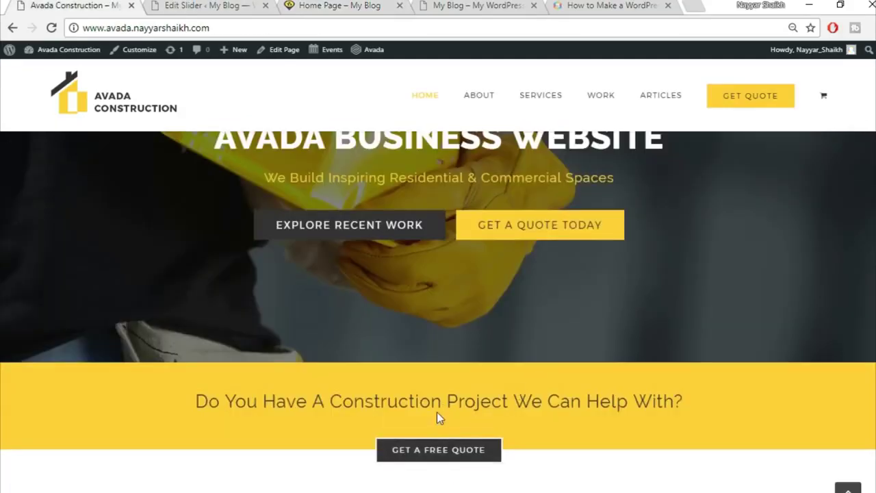
key("ctrl+3")
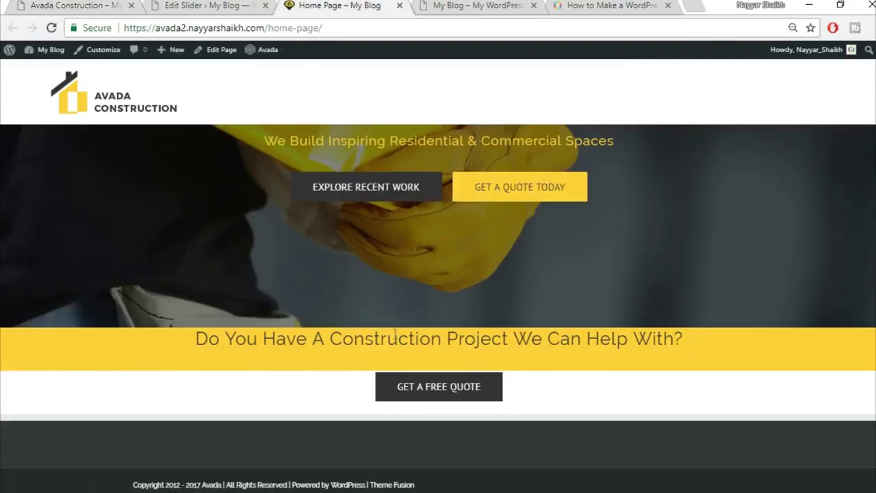
left_click(231, 4)
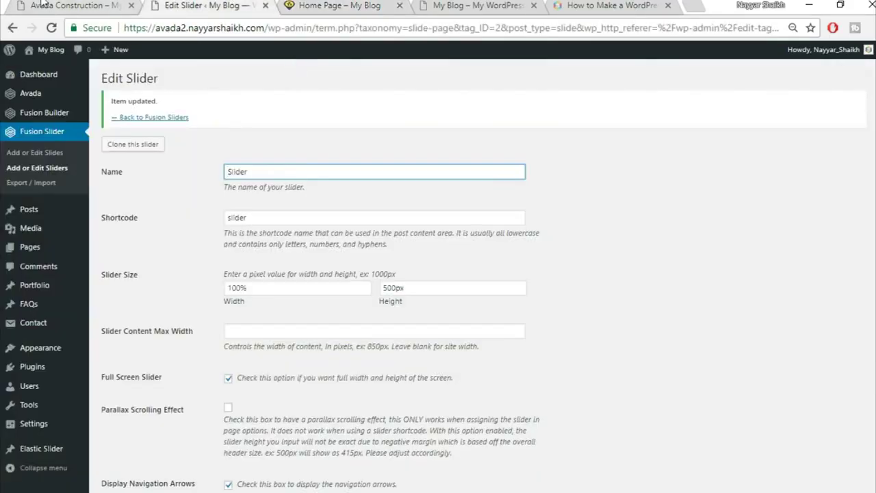
left_click(44, 5)
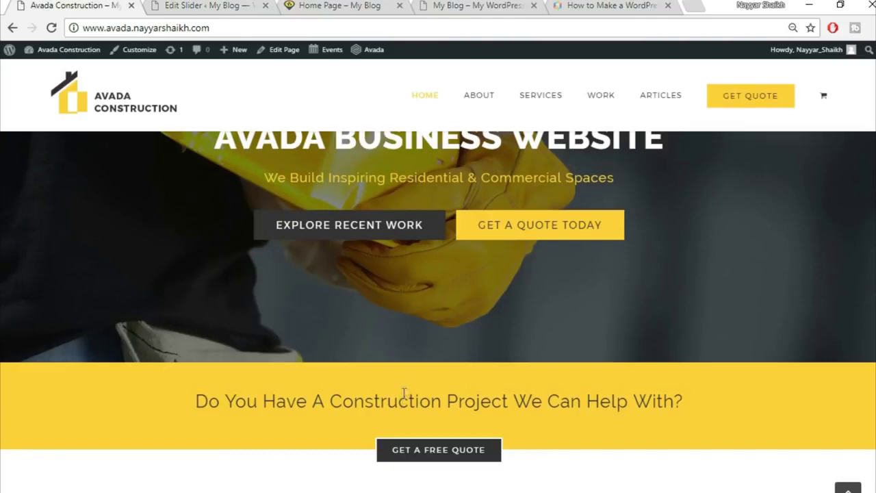
left_click(363, 5)
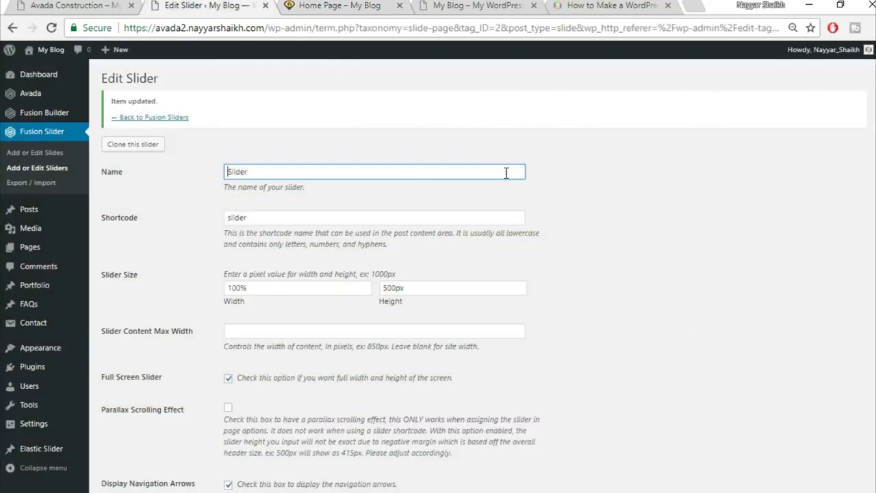
left_click(305, 5)
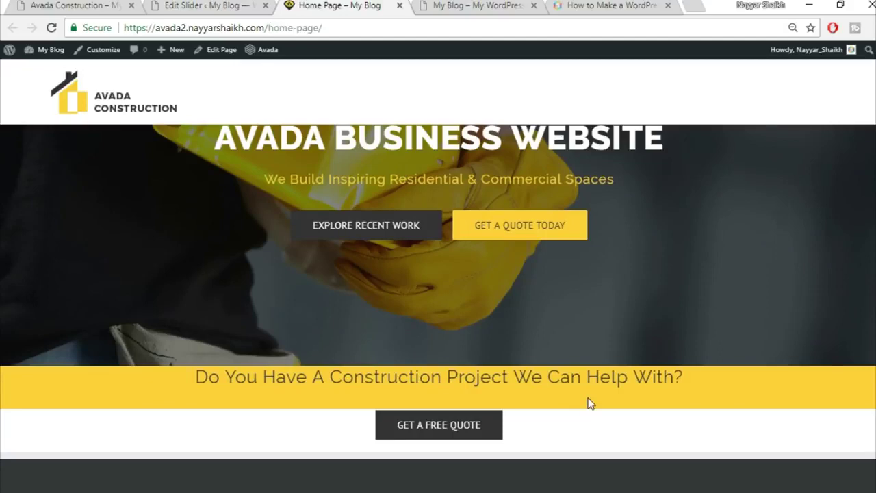
left_click(112, 3)
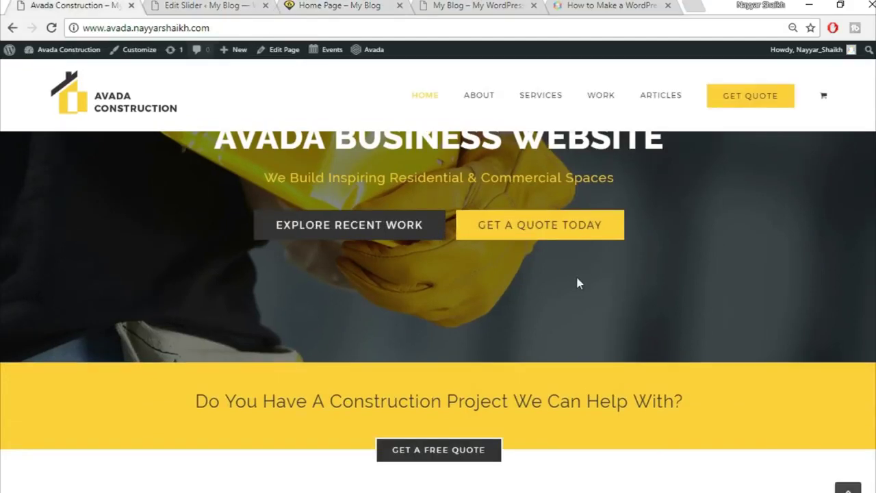
scroll(577, 280, "down", 10)
scroll(577, 353, "up", 10)
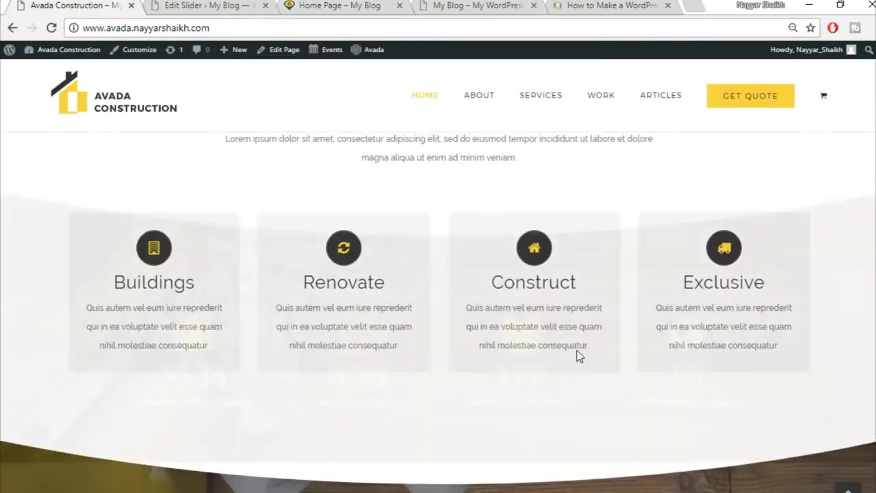
left_click(206, 6)
left_click(352, 4)
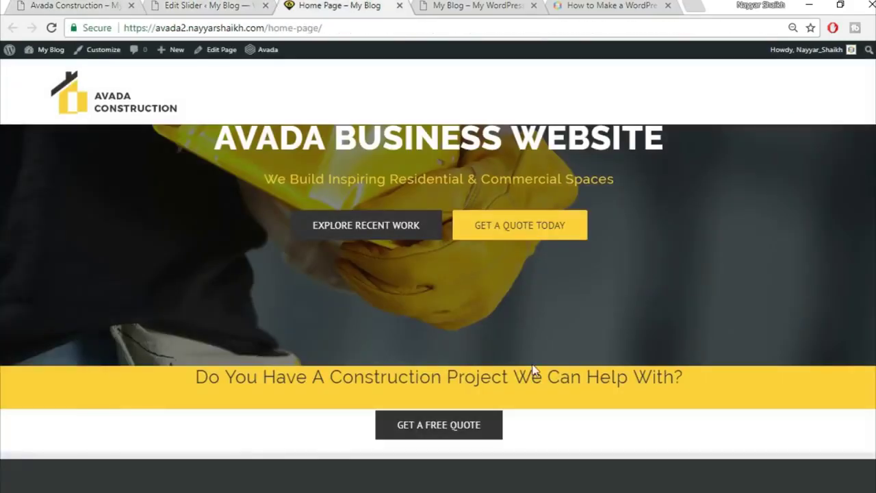
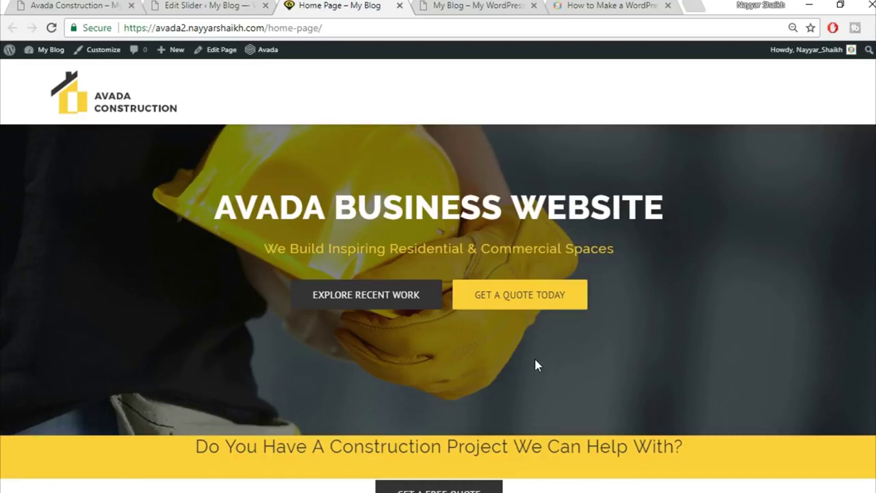
- Open the page editor in a new tab and close the Edit Slider tab
scroll(582, 410, "down", 1)
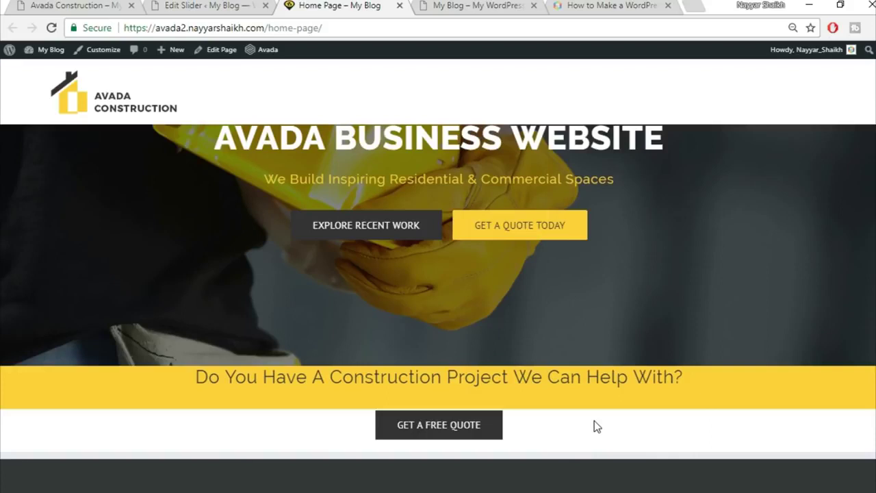
right_click(221, 60)
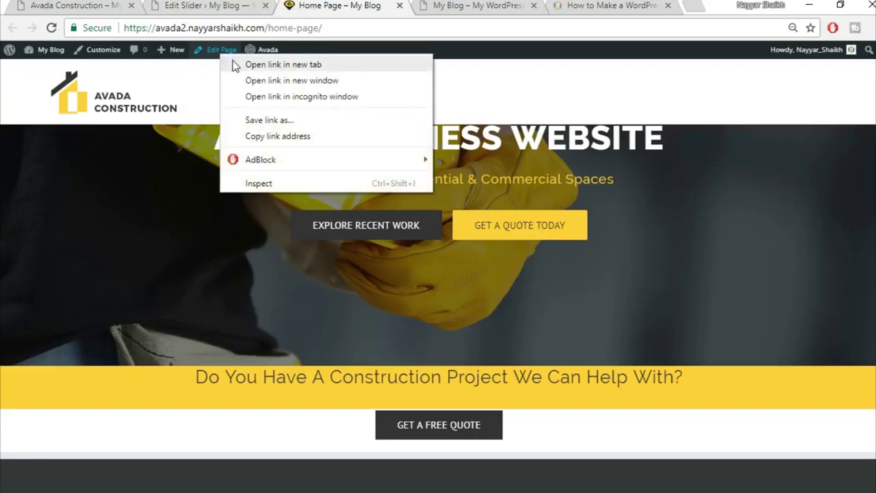
left_click(235, 65)
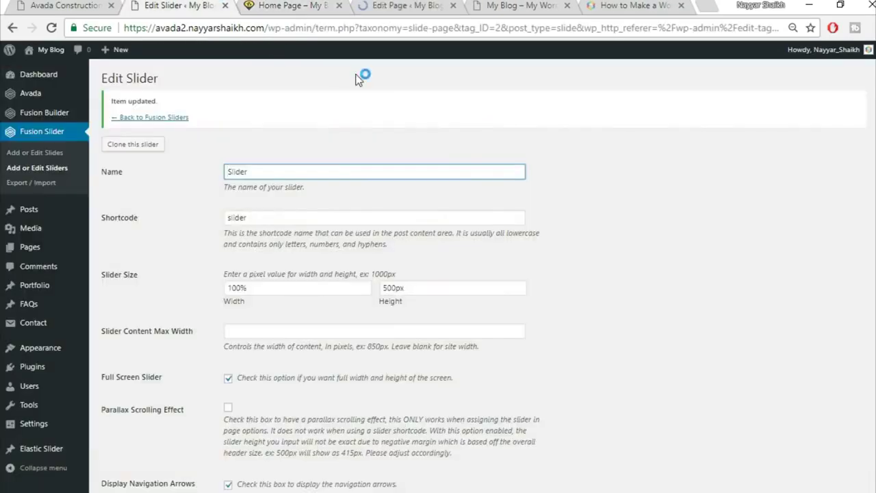
left_click(225, 5)
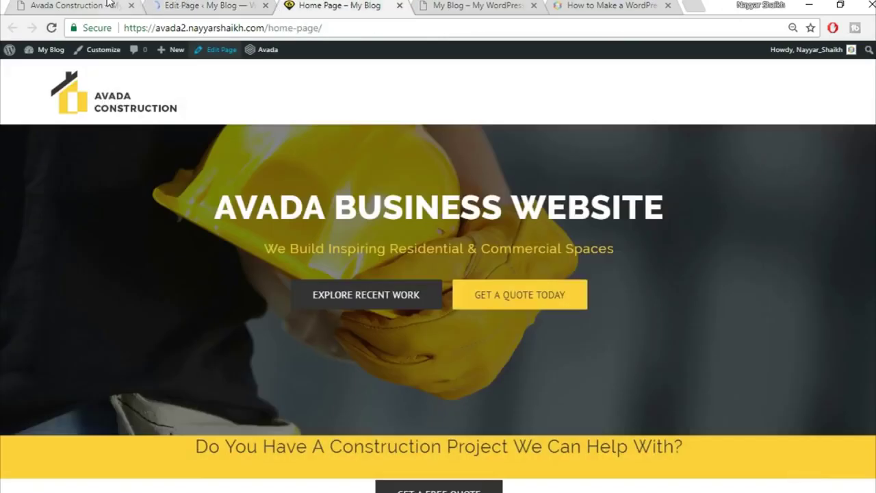
- Scroll the Avada Construction demo to review its four service cards
left_click(107, 4)
scroll(593, 351, "down", 3)
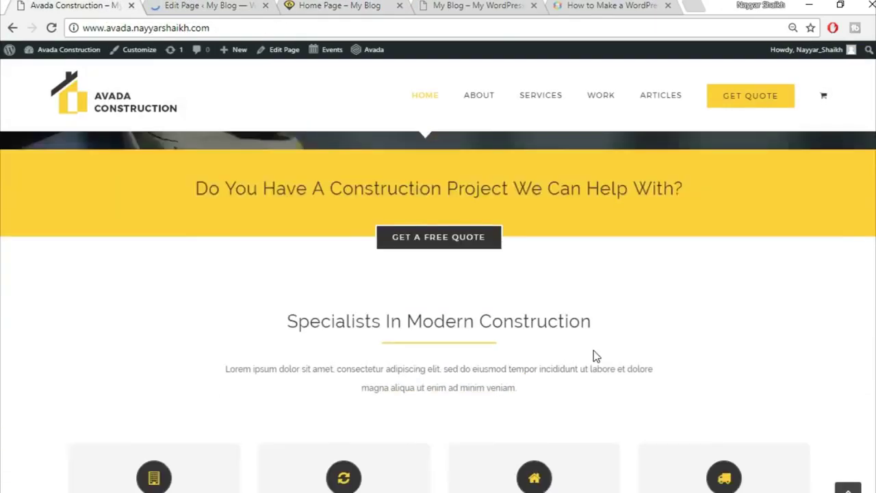
scroll(594, 356, "down", 1)
scroll(753, 372, "down", 2)
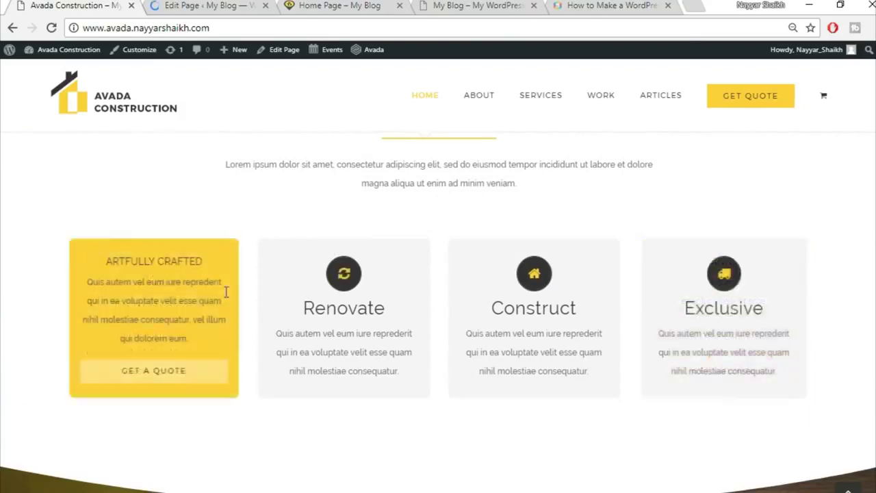
scroll(528, 286, "up", 2)
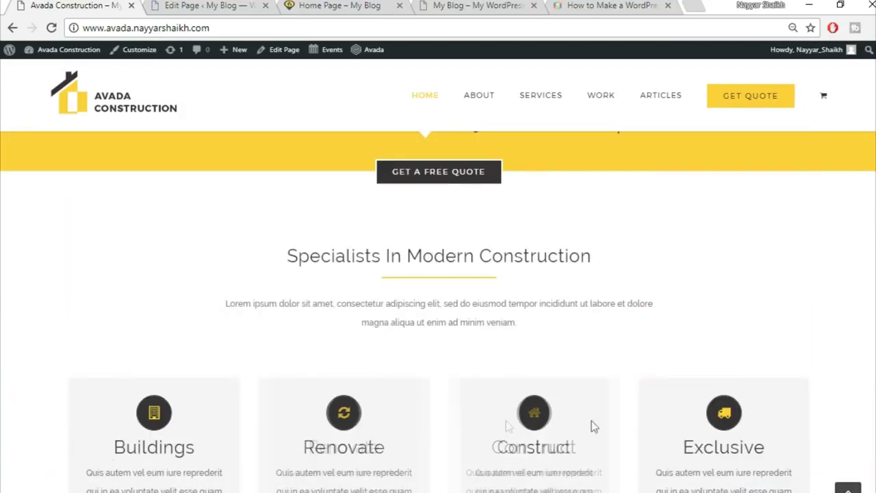
scroll(776, 431, "down", 2)
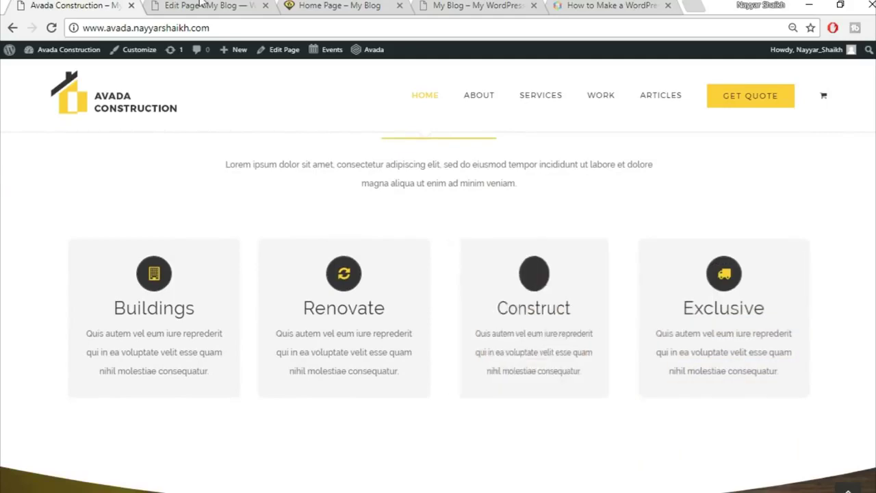
- Save the first container to the Fusion Builder library as Top1
left_click(240, 4)
scroll(600, 374, "down", 4)
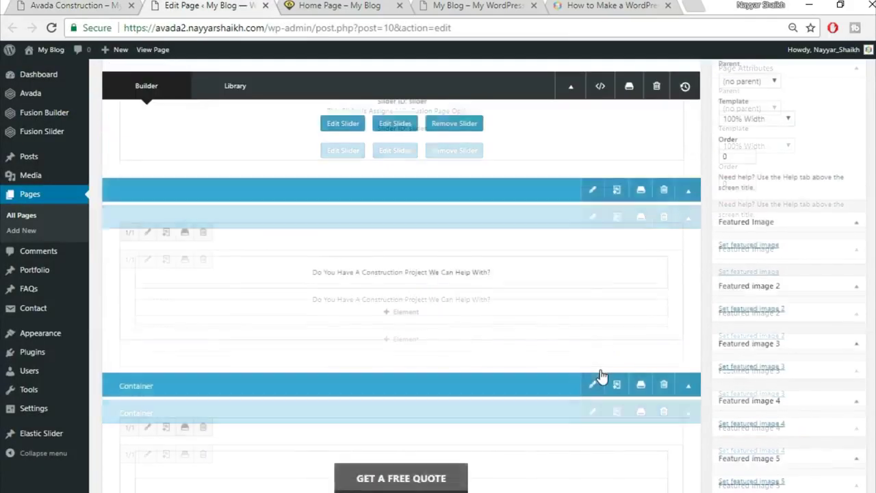
scroll(600, 369, "down", 2)
scroll(600, 369, "up", 3)
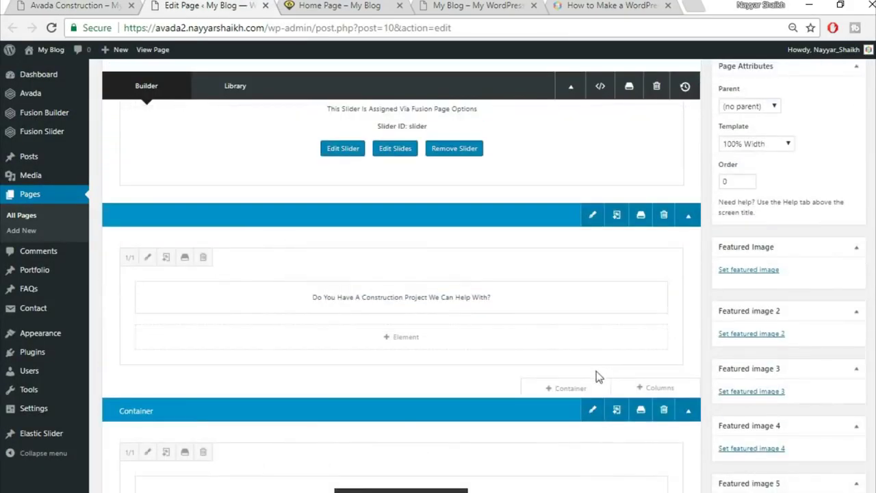
scroll(610, 361, "up", 1)
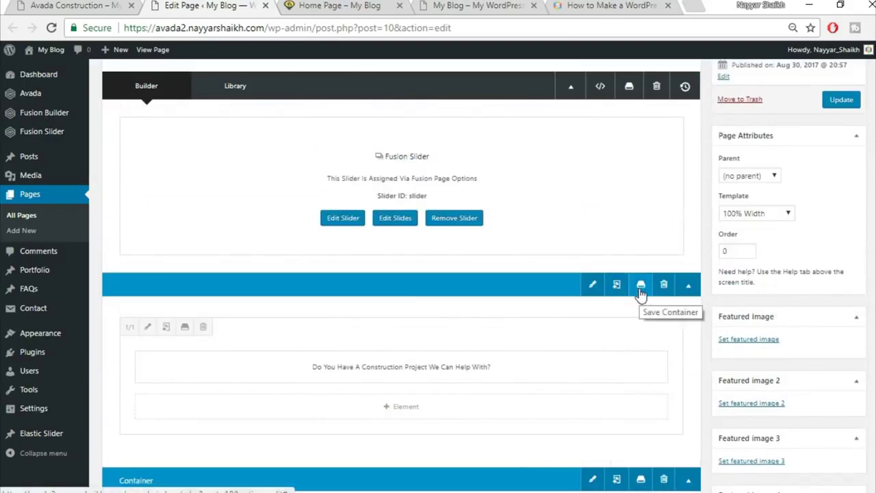
left_click(641, 284)
left_click(295, 159)
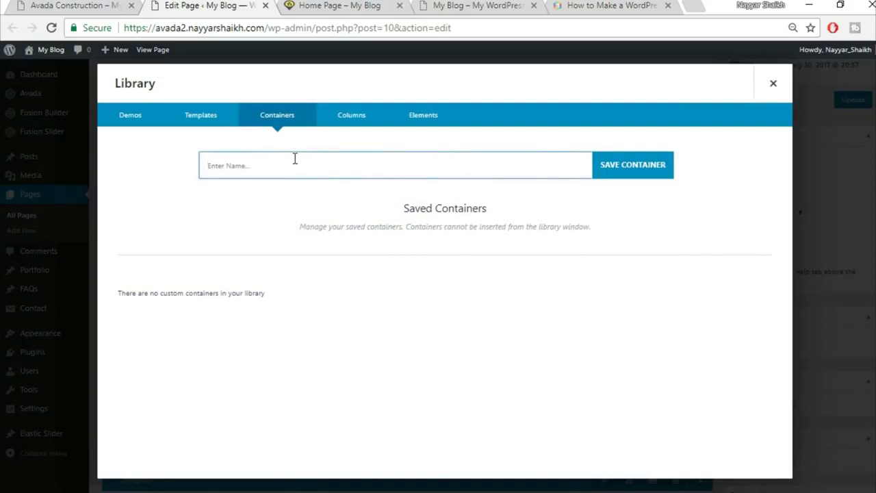
type("T")
left_click(655, 166)
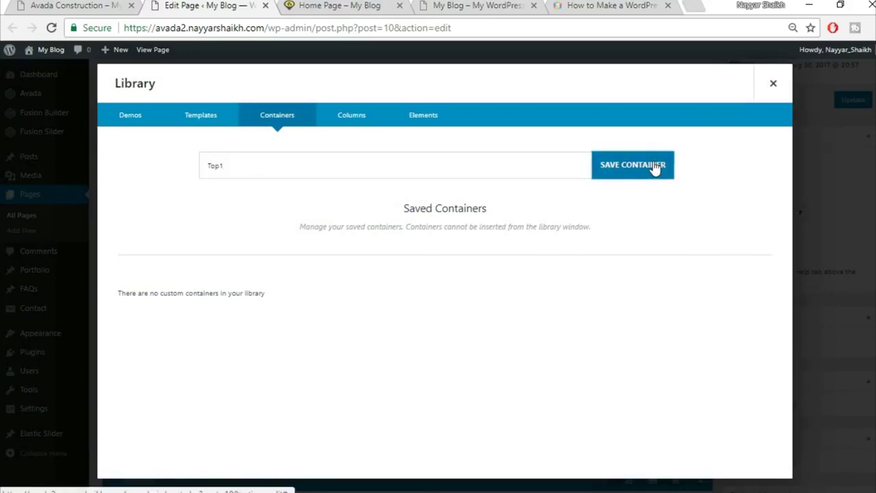
left_click(771, 85)
- Save the GET A FREE QUOTE container to the library as Top2
scroll(673, 267, "down", 2)
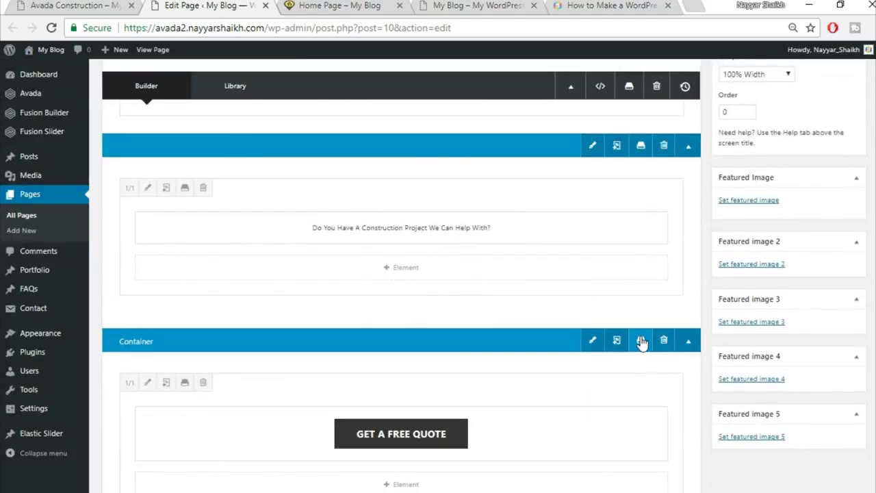
left_click(640, 340)
left_click(442, 167)
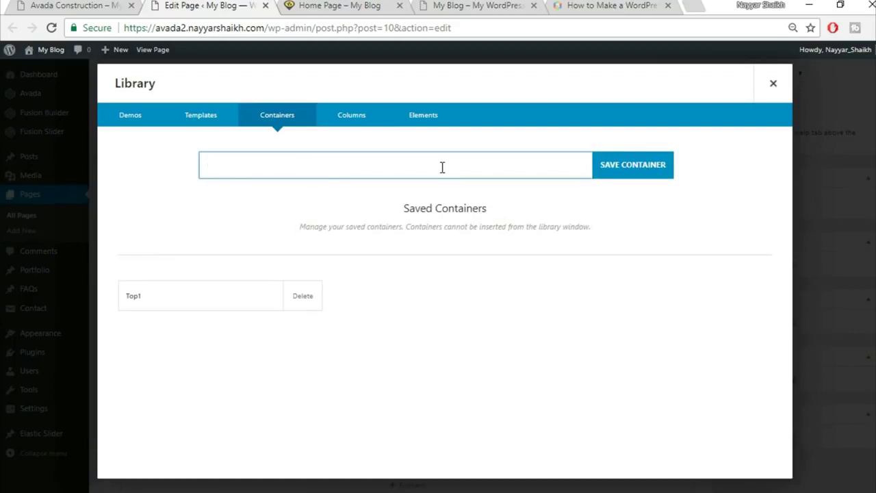
left_click(765, 98)
left_click(641, 342)
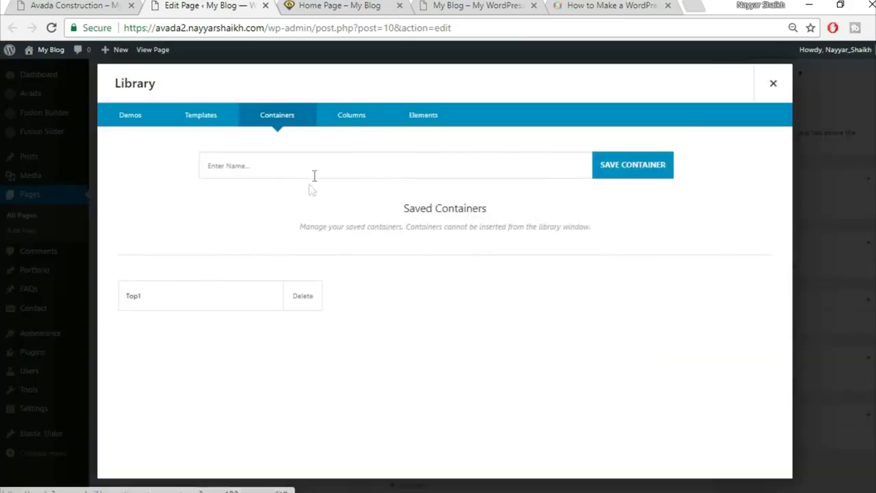
type("Top2")
left_click(632, 168)
left_click(633, 167)
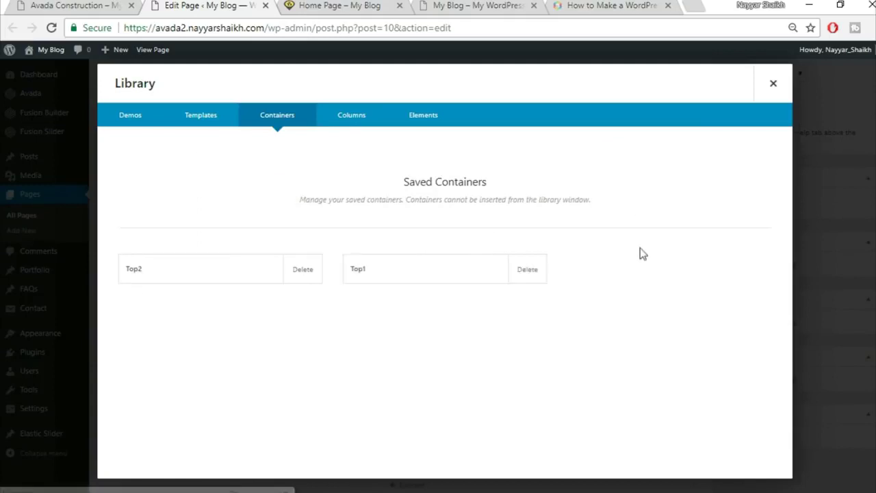
left_click(773, 94)
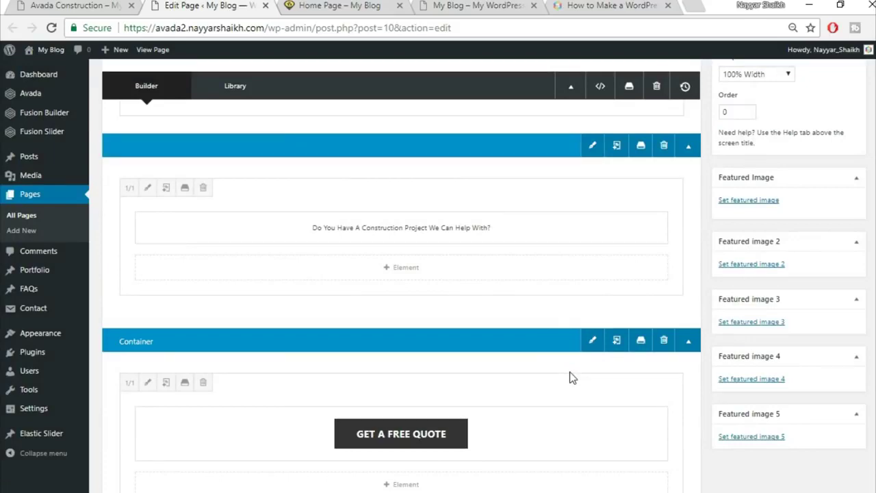
- Compare the editor with the demo and select the demo's Specialists heading and intro paragraph
left_click(109, 6)
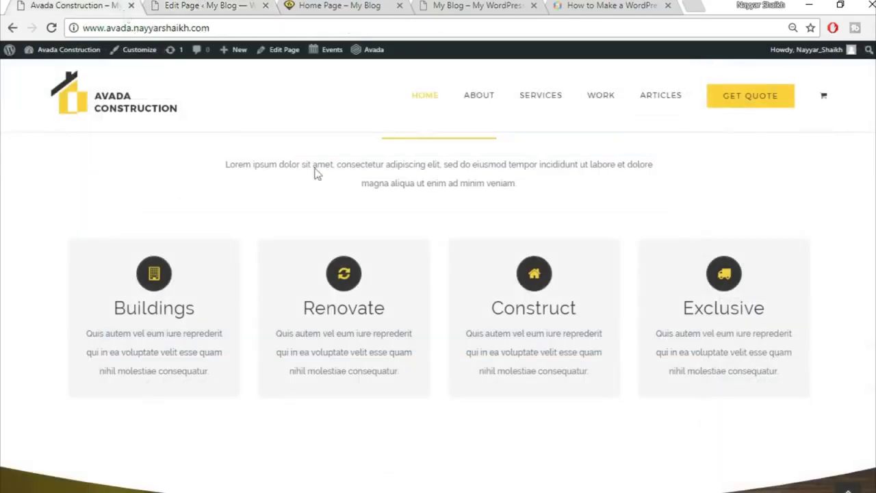
scroll(452, 363, "down", 3)
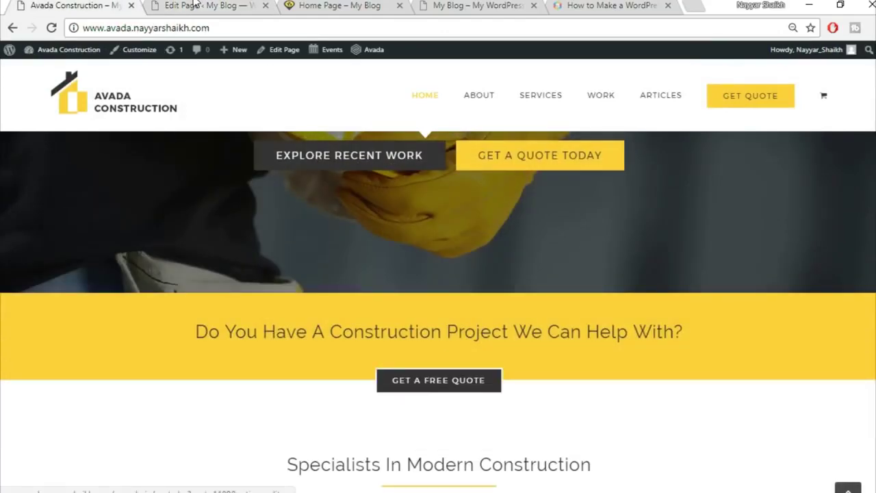
key("ctrl+Tab")
left_click(87, 5)
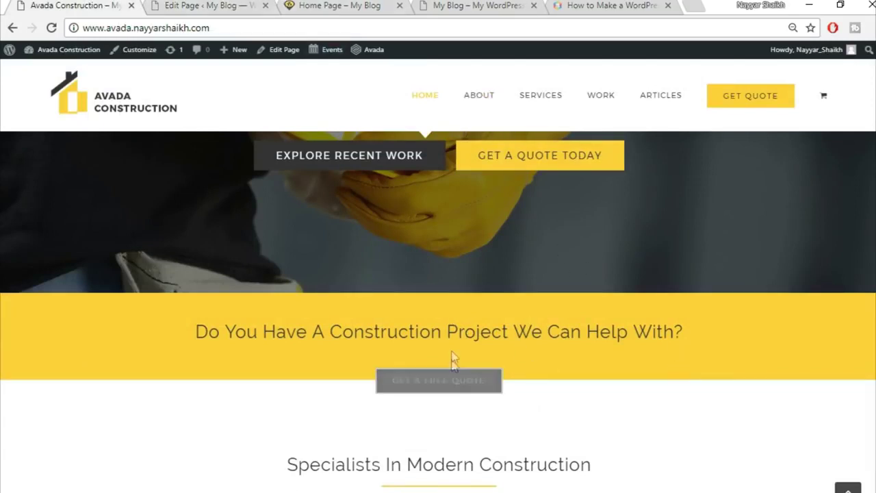
left_click(210, 6)
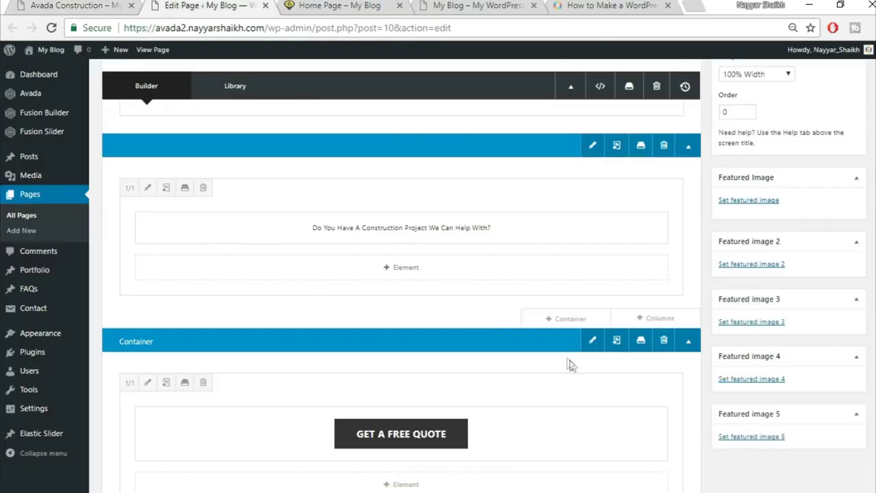
scroll(570, 359, "up", 2)
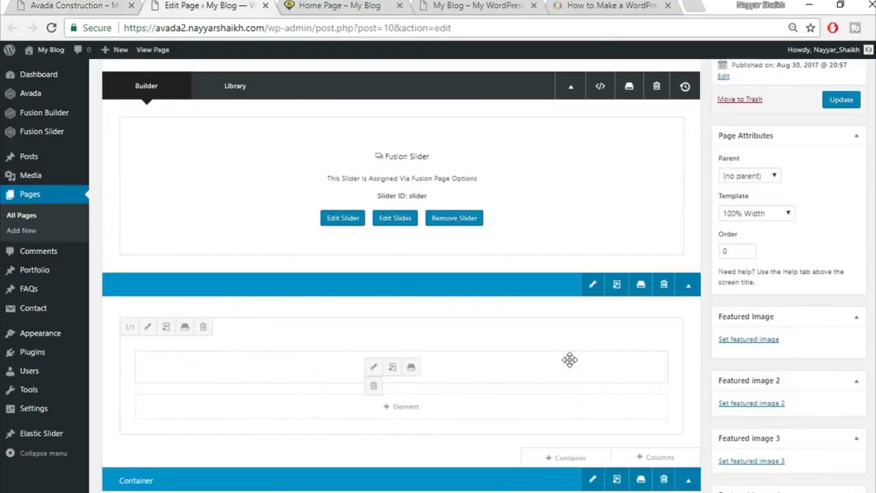
scroll(569, 363, "down", 5)
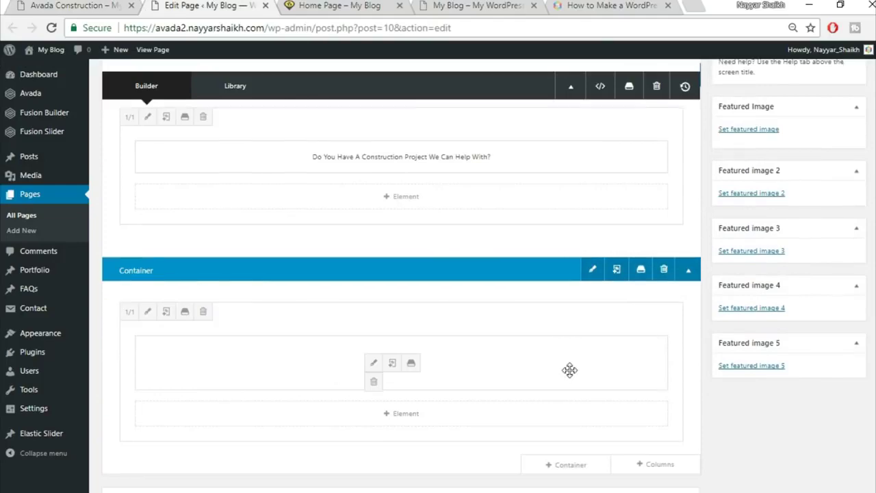
key("ctrl+shift+Tab")
left_click_drag(345, 252, 620, 332)
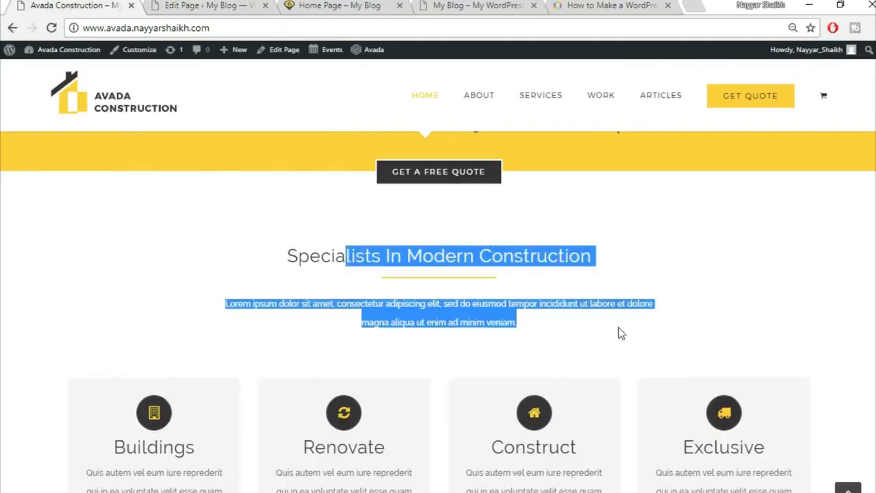
- Add a 1/1 container beneath the GET A FREE QUOTE button
left_click(175, 4)
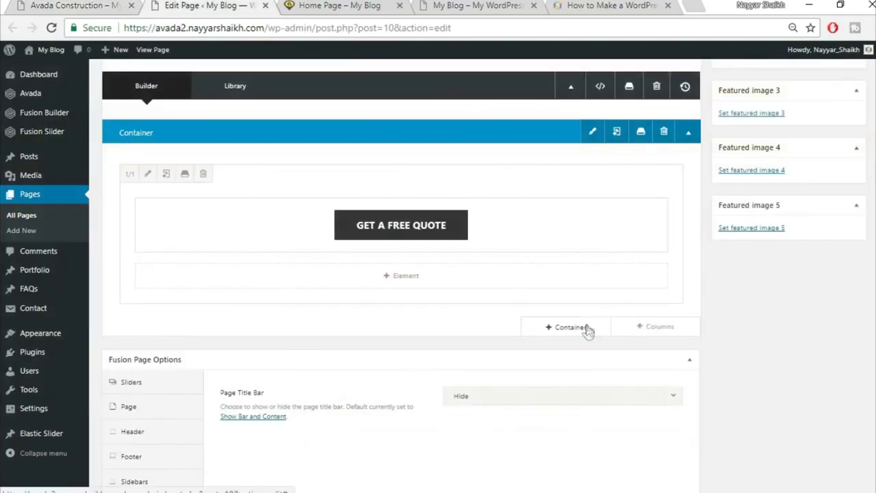
left_click(583, 328)
left_click(43, 5)
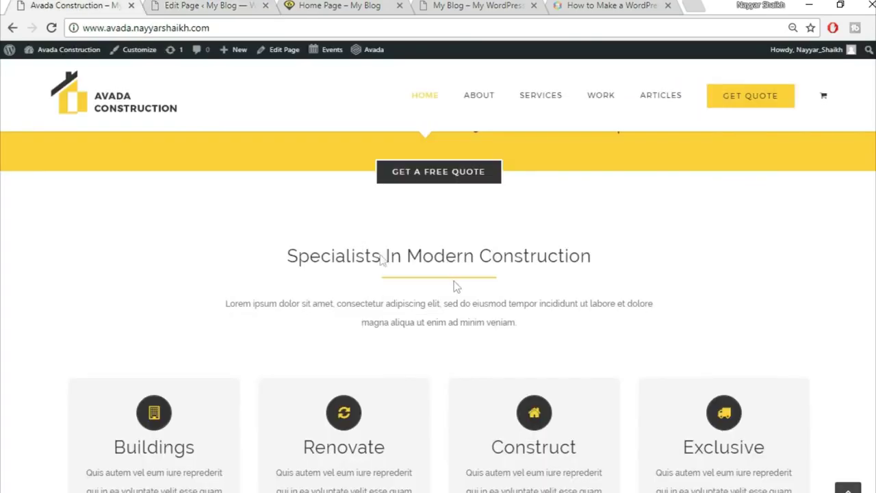
key("ctrl+Tab")
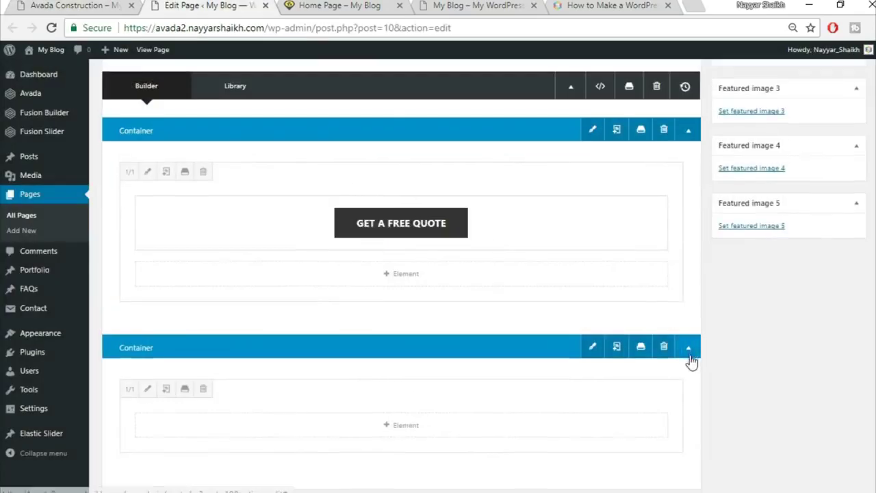
scroll(691, 362, "down", 2)
- Copy the demo's Specialists In Modern Construction heading and search the element list for 'tex'
left_click(411, 287)
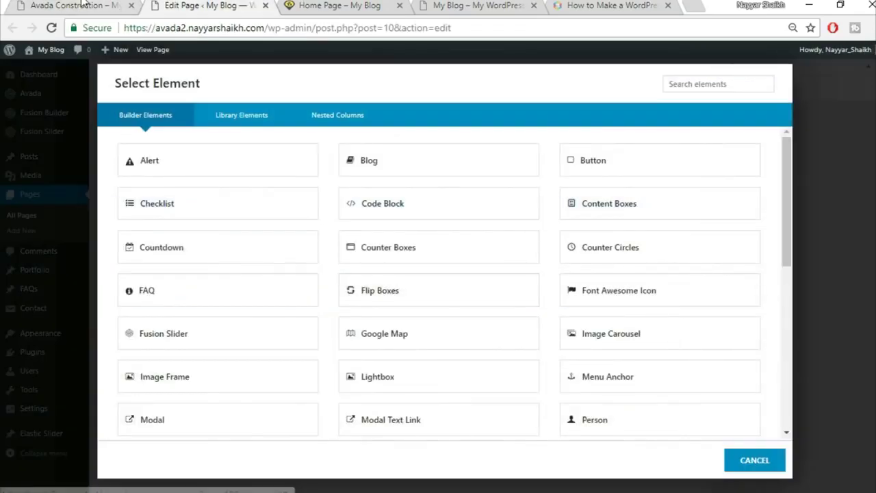
left_click(81, 5)
left_click_drag(283, 255, 637, 259)
key("ctrl+c")
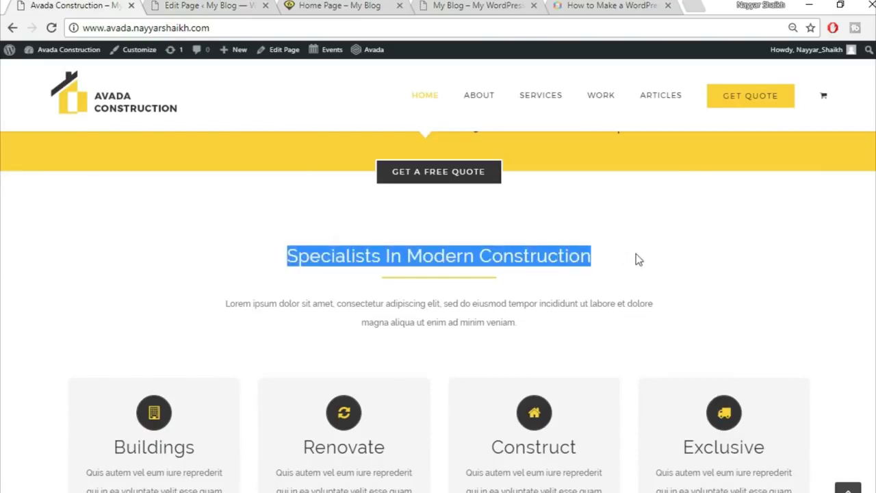
key("ctrl+Tab")
left_click(710, 88)
type("tex")
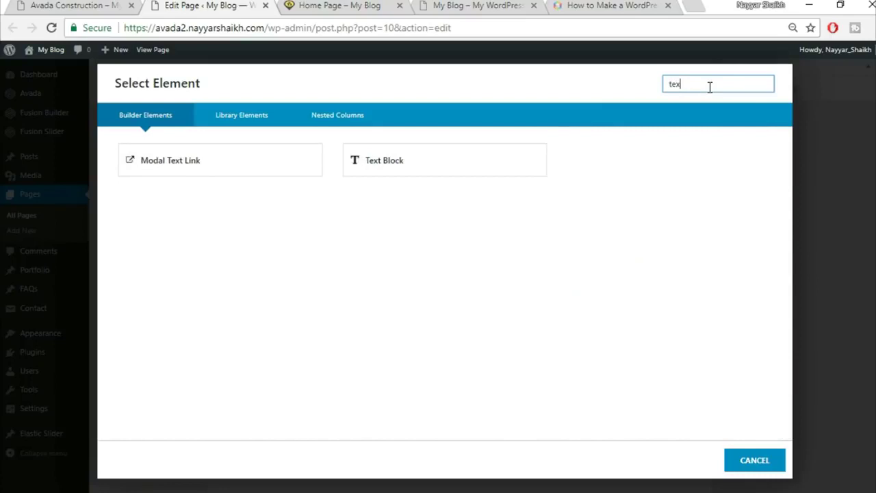
- Paste 'Specialists In Modern Construction' into the text block as a centred Heading 2 and save
left_click(420, 171)
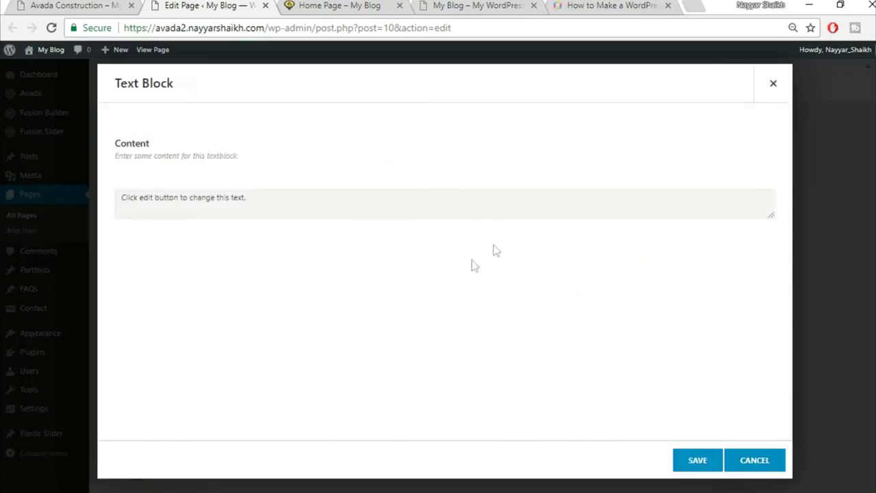
key("ctrl+a")
key("Delete")
key("ctrl+v")
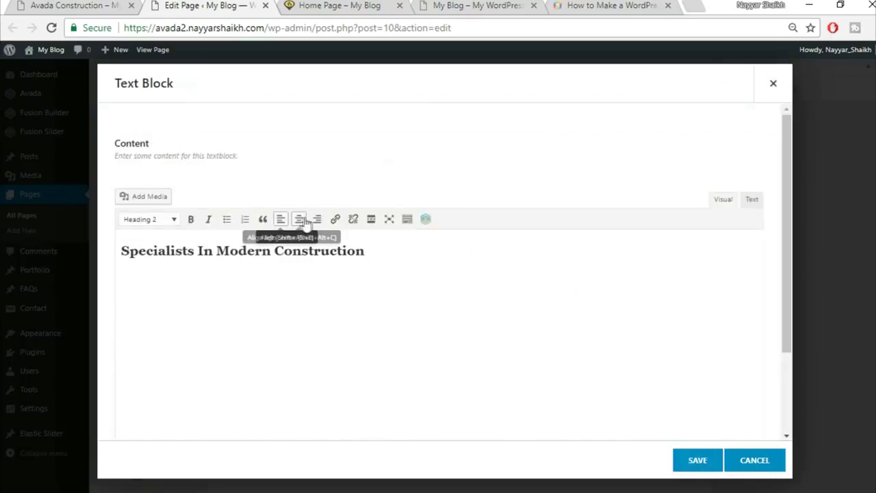
key("ctrl+a")
left_click(299, 219)
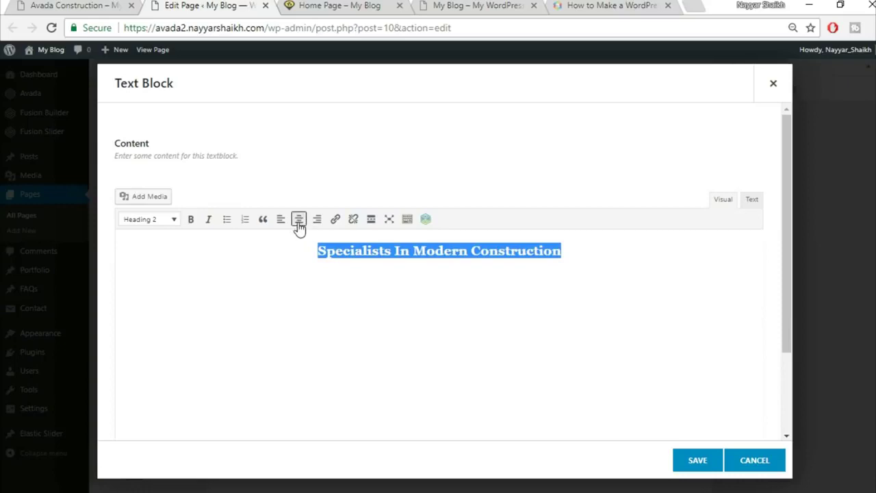
left_click(695, 463)
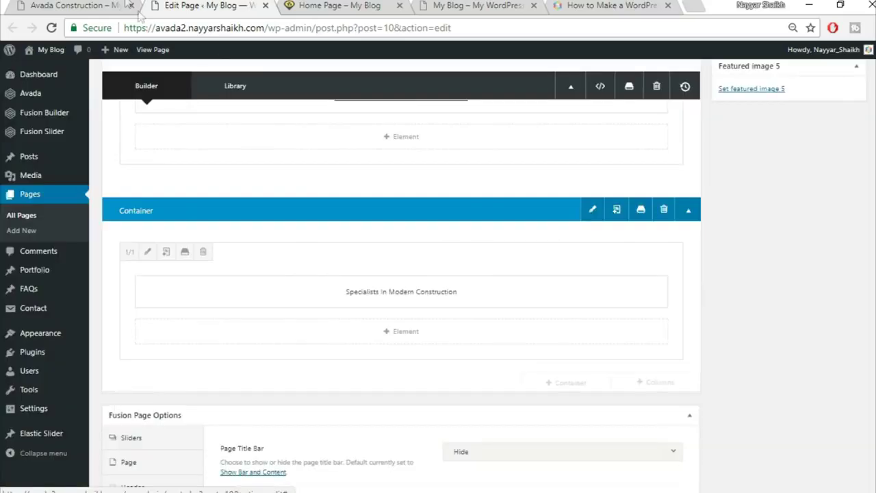
left_click(137, 11)
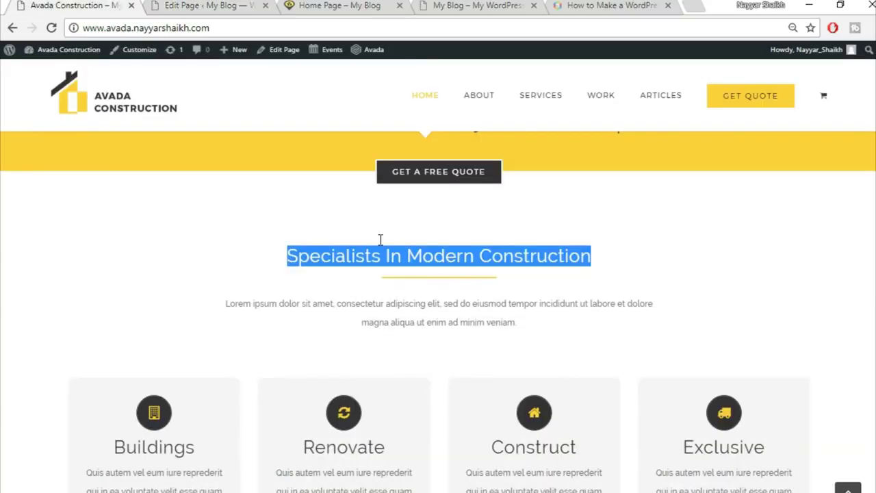
left_click(205, 7)
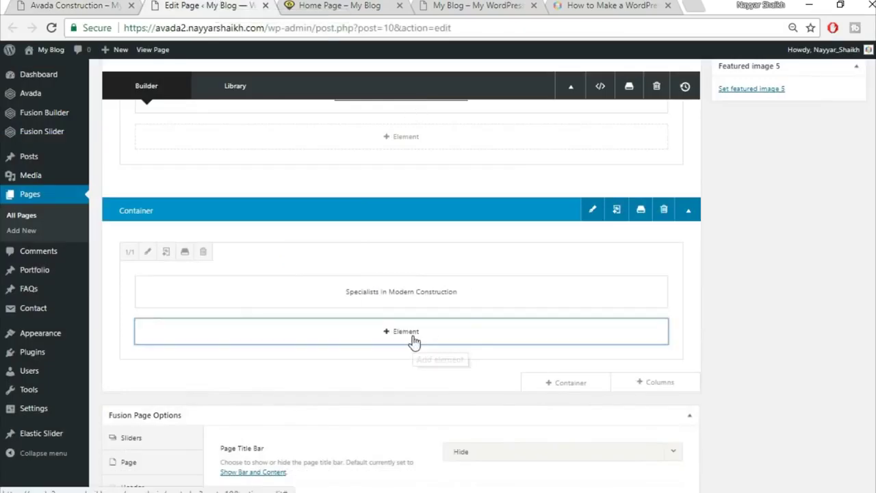
- Insert a Separator element below the heading with the Single Border Solid style
left_click(414, 342)
left_click(707, 85)
type("se")
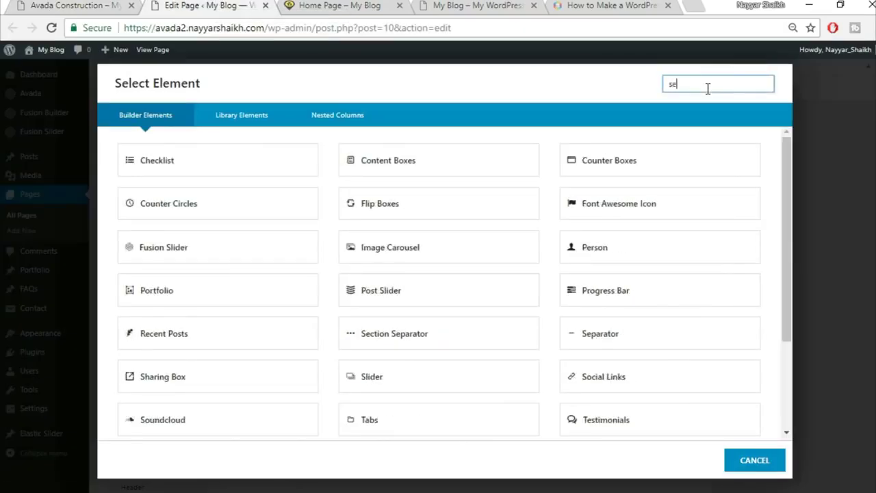
type("pa")
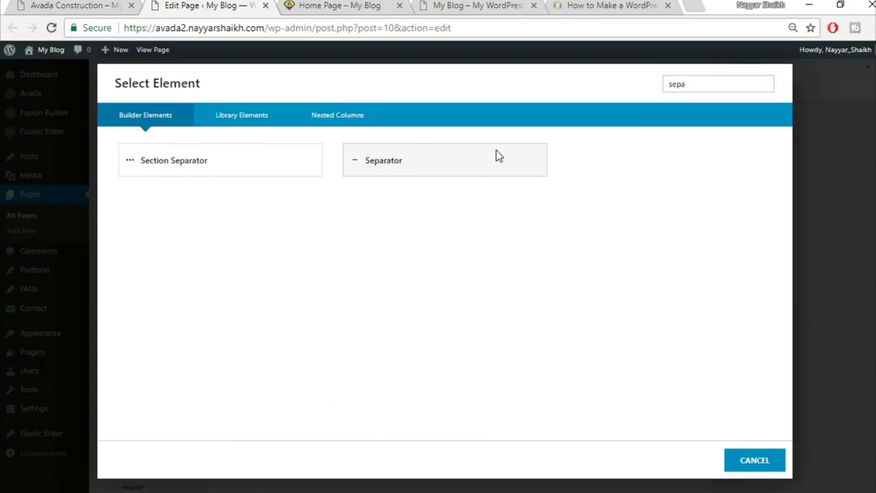
left_click(498, 156)
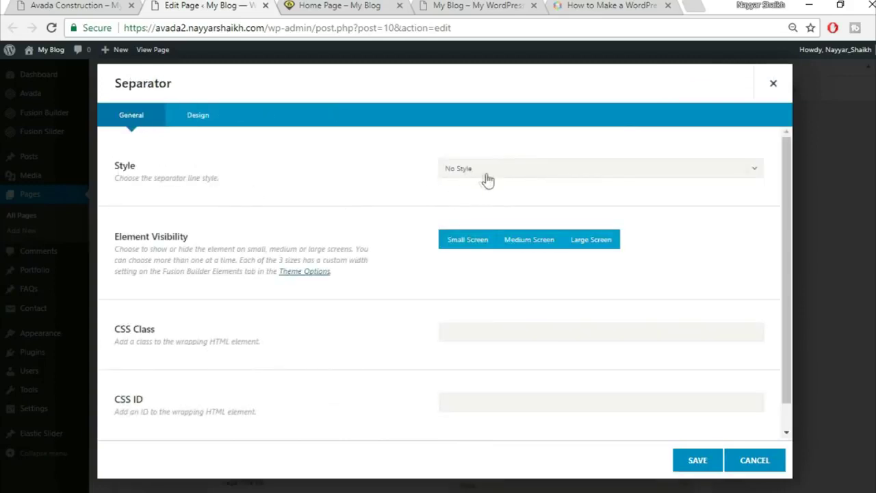
left_click(500, 172)
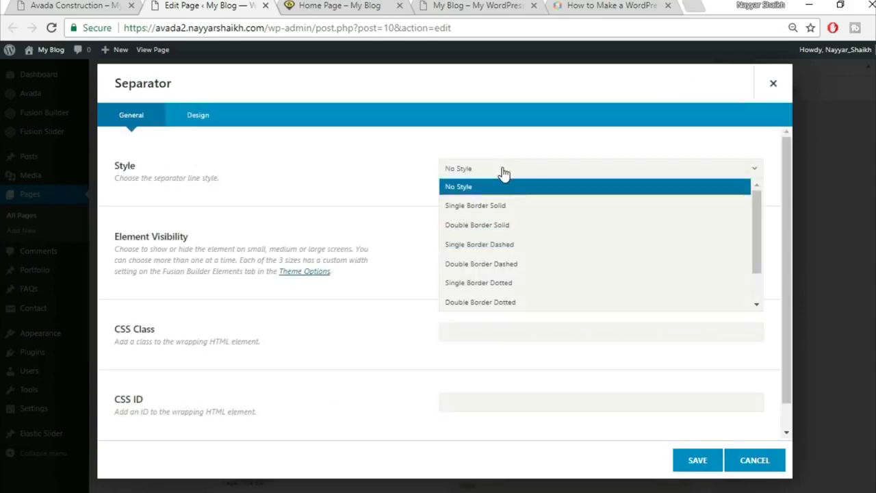
left_click(508, 209)
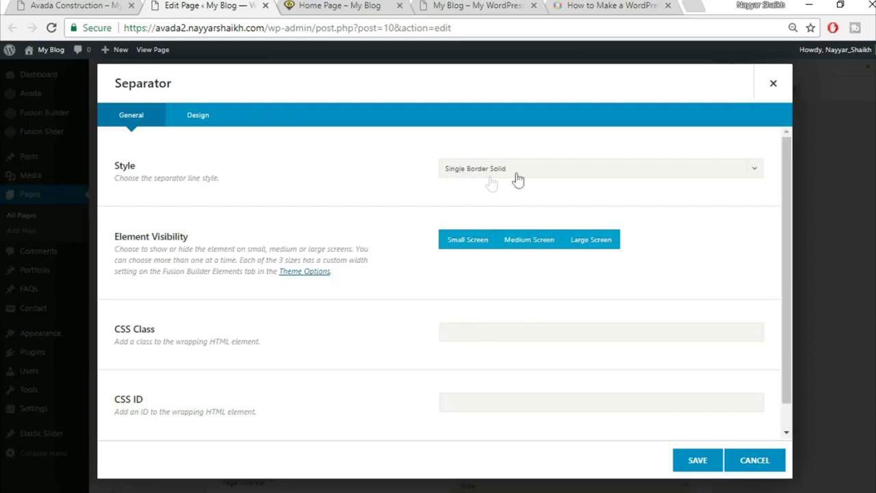
left_click(80, 5)
left_click(384, 288)
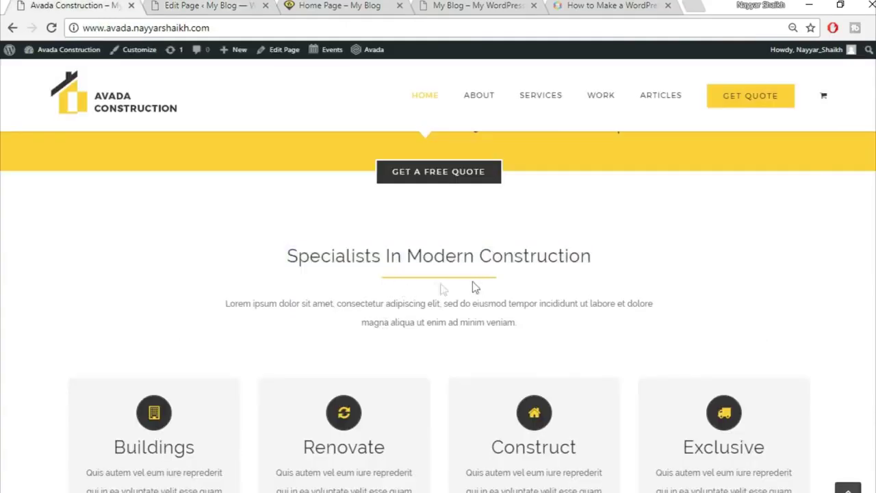
left_click(186, 5)
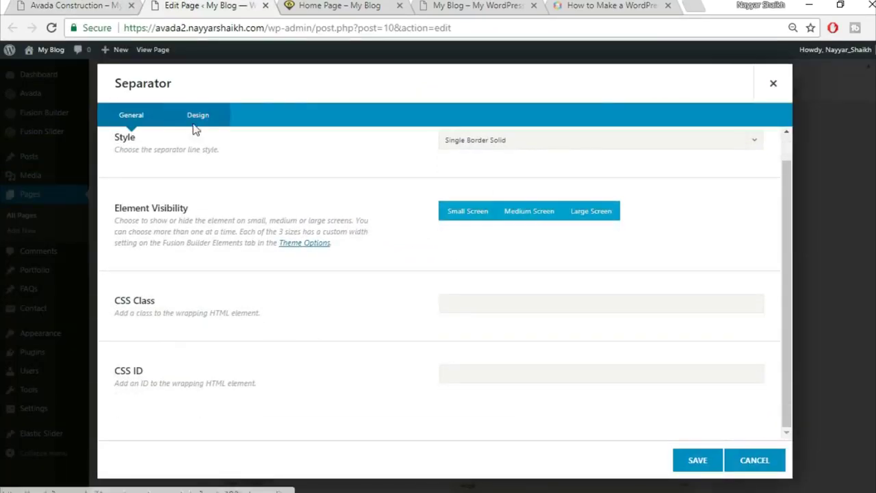
- Set the separator colour to #fedb33
left_click(210, 124)
scroll(483, 201, "up", 1)
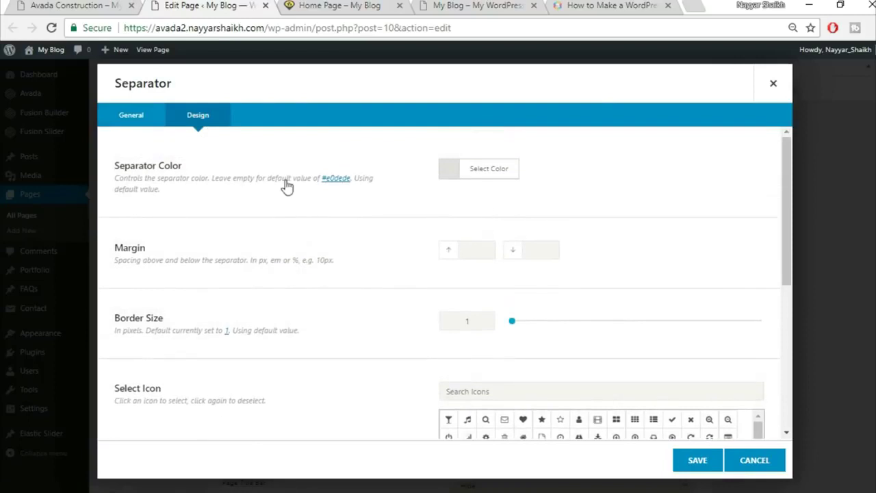
left_click(504, 170)
left_click(571, 189)
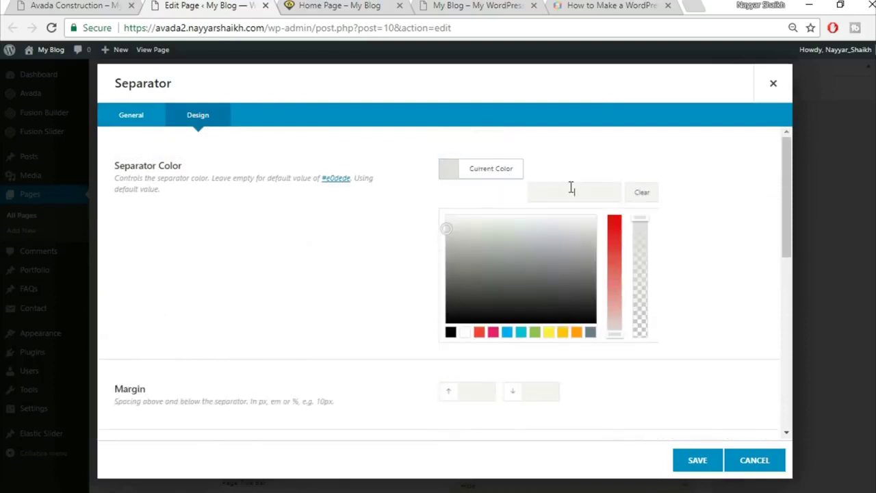
type("fedb33")
scroll(722, 218, "down", 1)
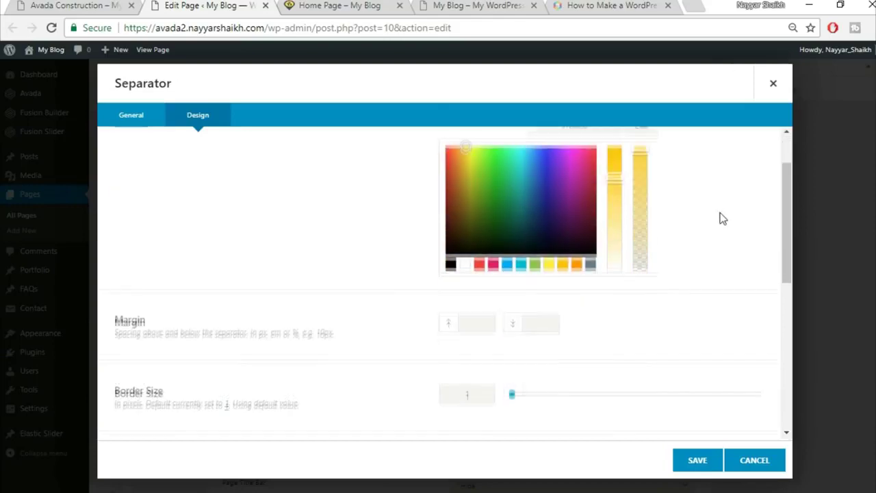
left_click(722, 218)
scroll(721, 217, "down", 1)
scroll(721, 217, "up", 1)
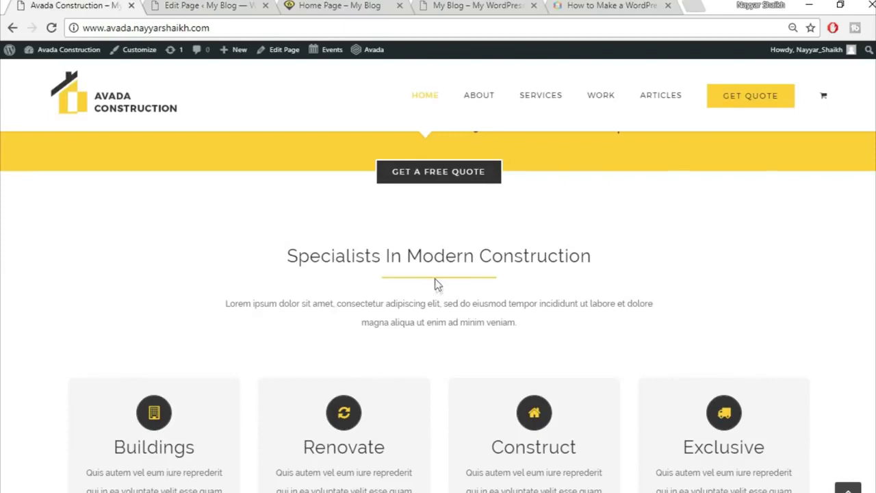
- Give the separator a 2px border, 200px width, 0 top and 30 bottom margin, then save
left_click(198, 5)
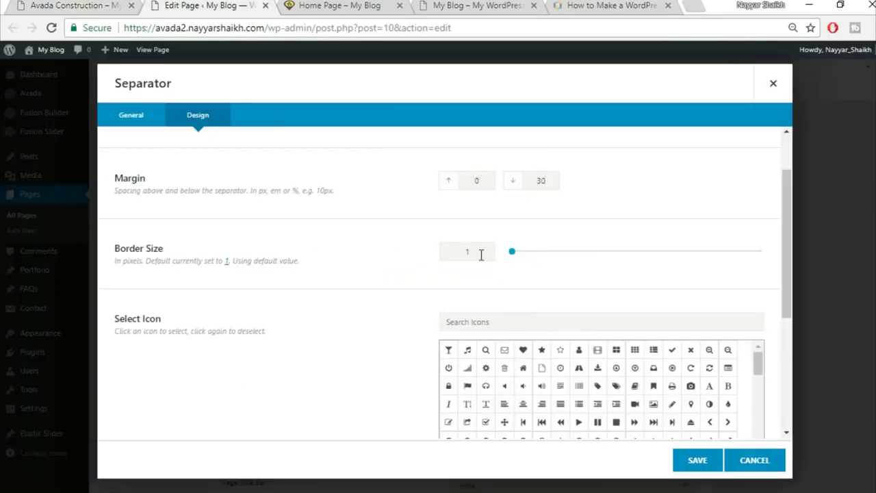
type("2")
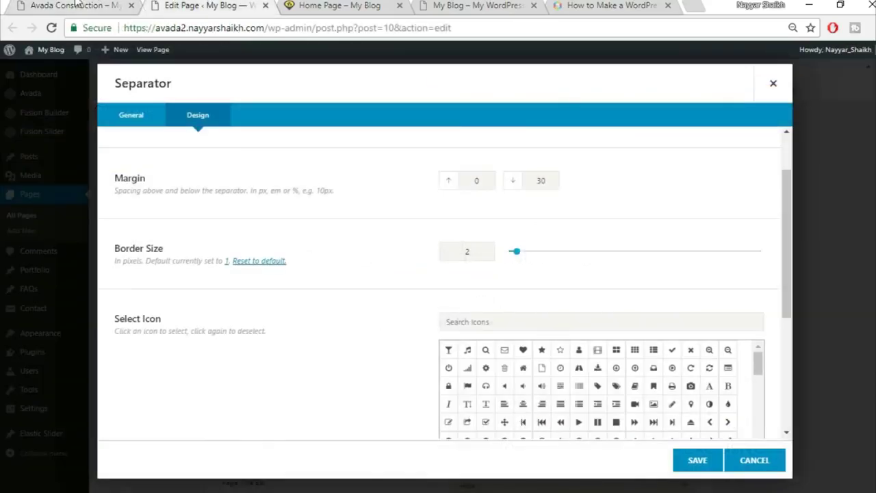
left_click(75, 6)
left_click(209, 6)
scroll(344, 329, "down", 5)
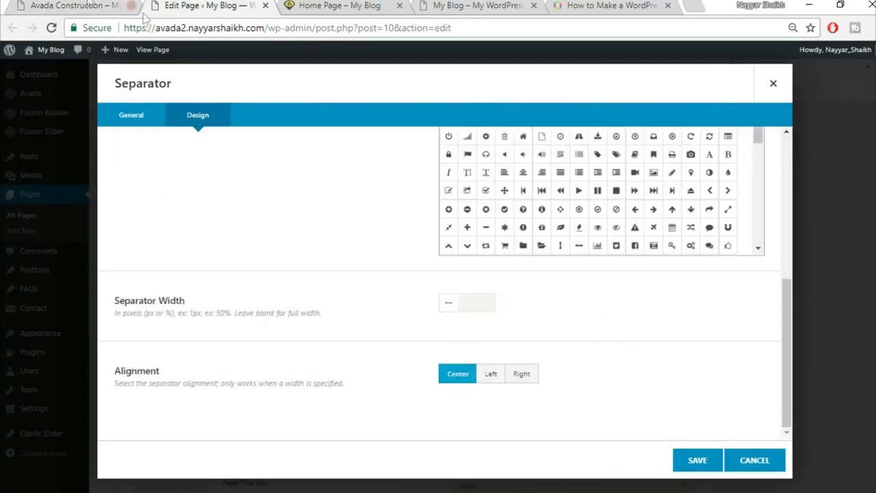
left_click(89, 6)
left_click(200, 6)
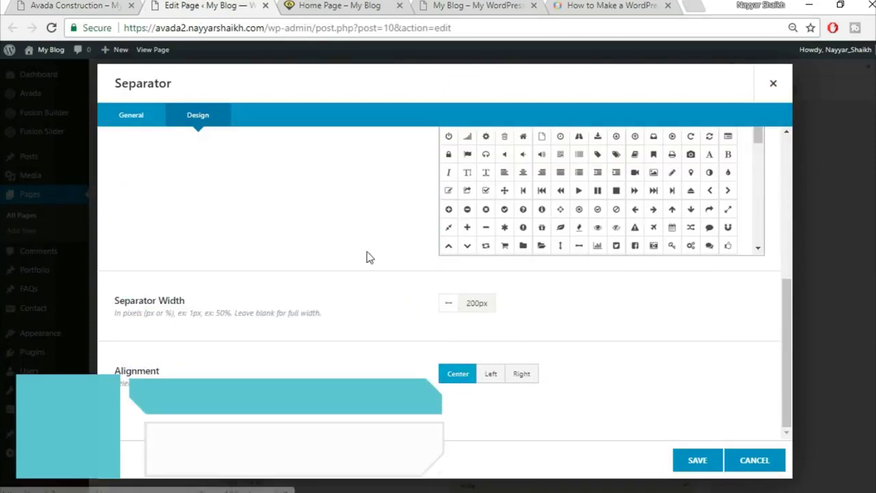
key("ctrl+1")
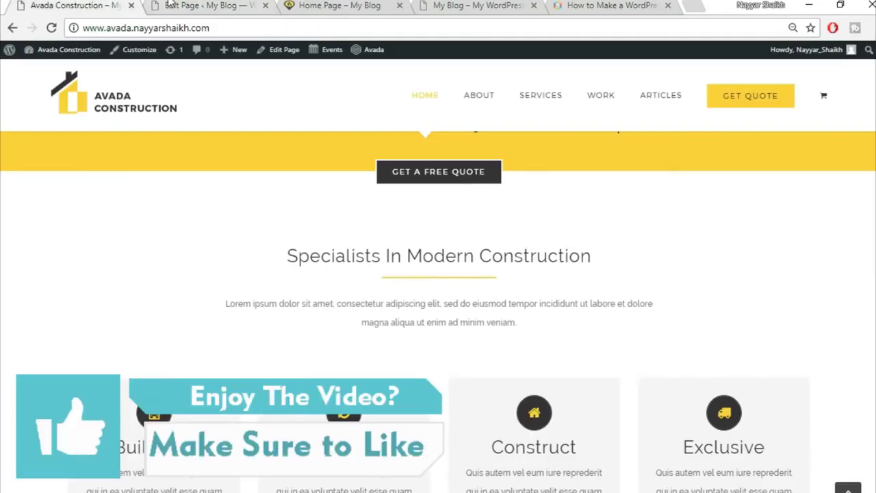
key("ctrl+2")
left_click(697, 461)
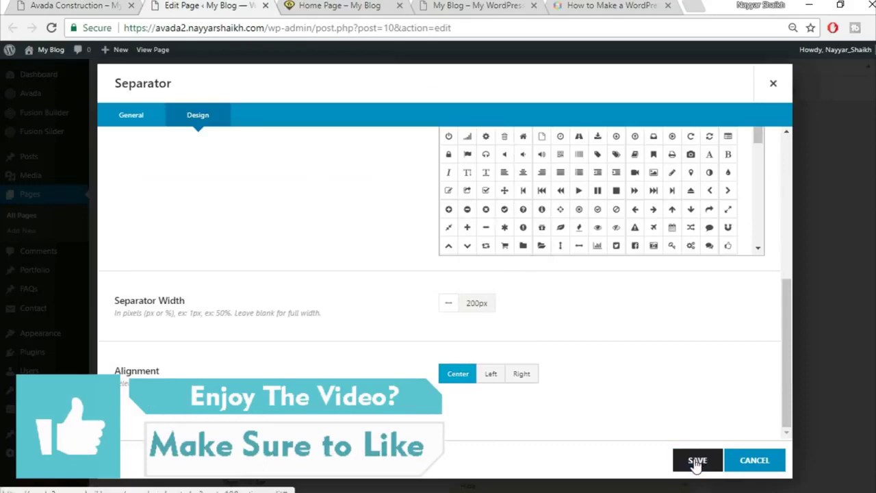
- Copy the demo's Lorem ipsum paragraph
key("ctrl+1")
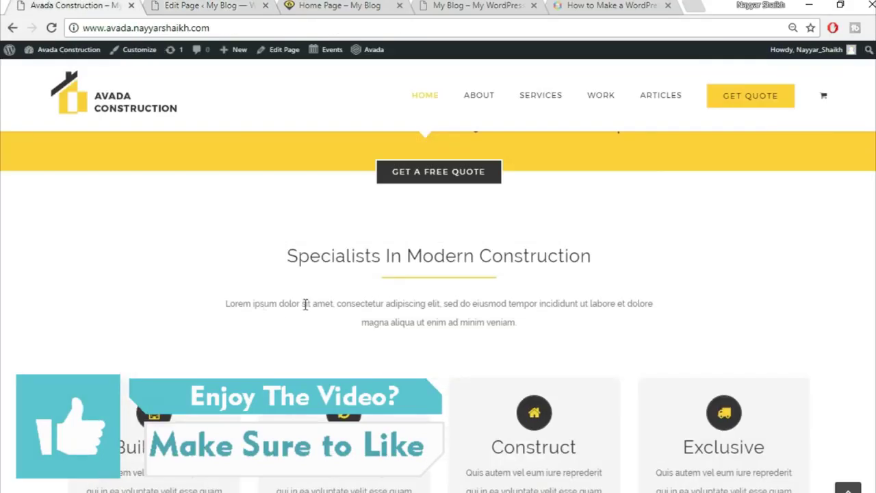
left_click_drag(228, 304, 629, 326)
key("ctrl+c")
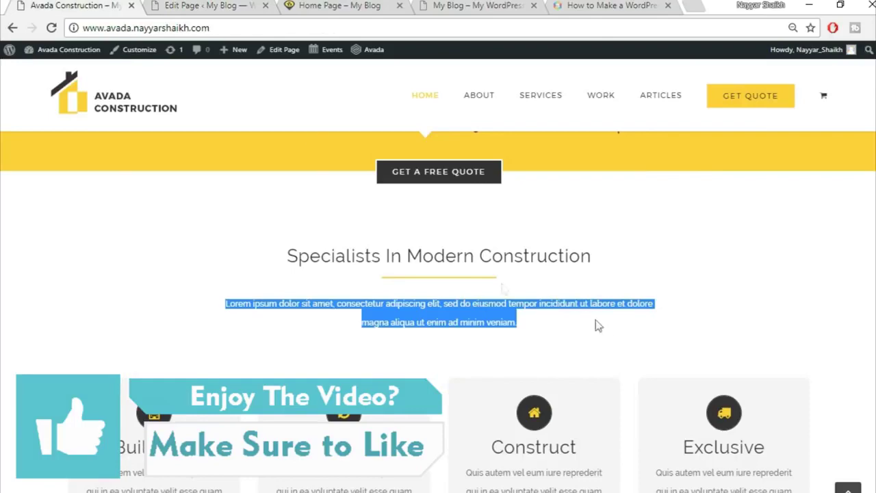
key("ctrl+2")
- Add a text block under the separator with the pasted Lorem ipsum paragraph, centred
left_click(422, 375)
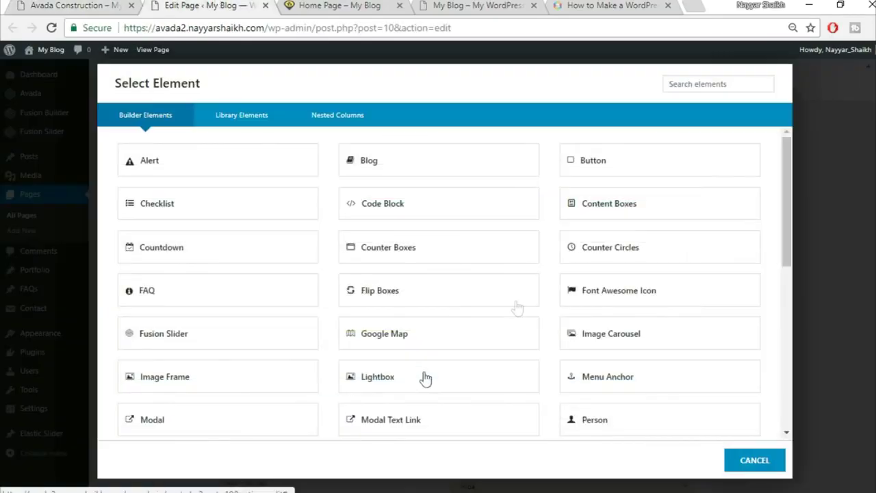
left_click(702, 78)
type("tex")
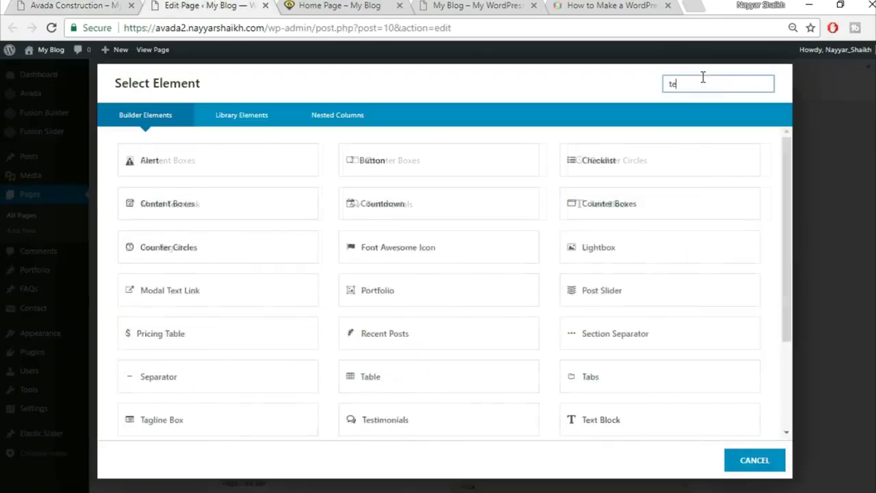
left_click(504, 170)
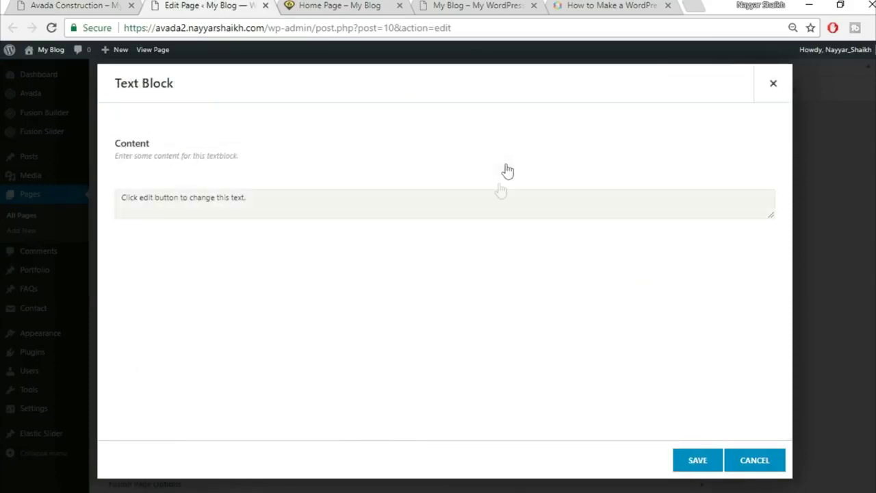
left_click(751, 199)
left_click(616, 280)
key("ctrl+v")
left_click(723, 200)
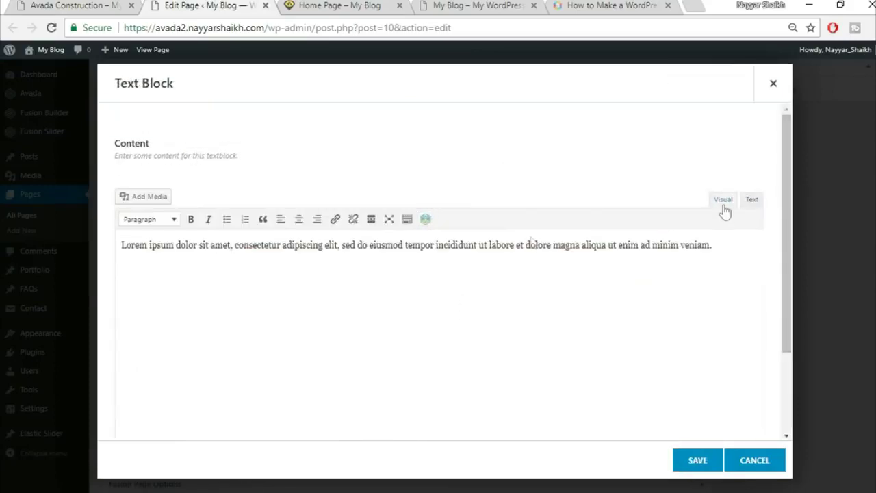
left_click(299, 220)
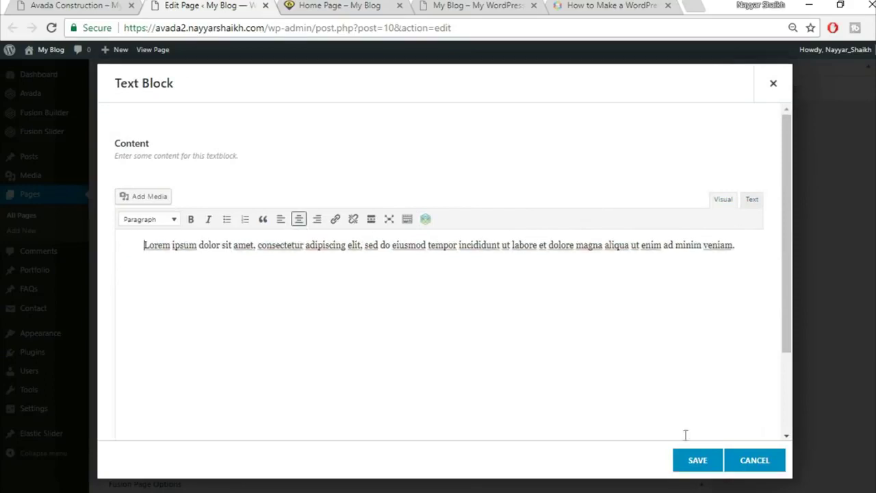
left_click(695, 461)
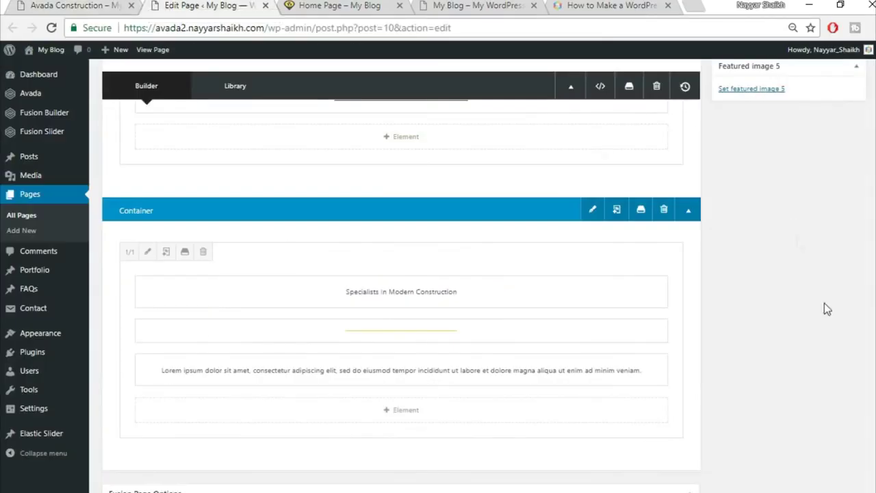
- Update the page and go to the front-end Home Page tab's address
scroll(854, 372, "up", 10)
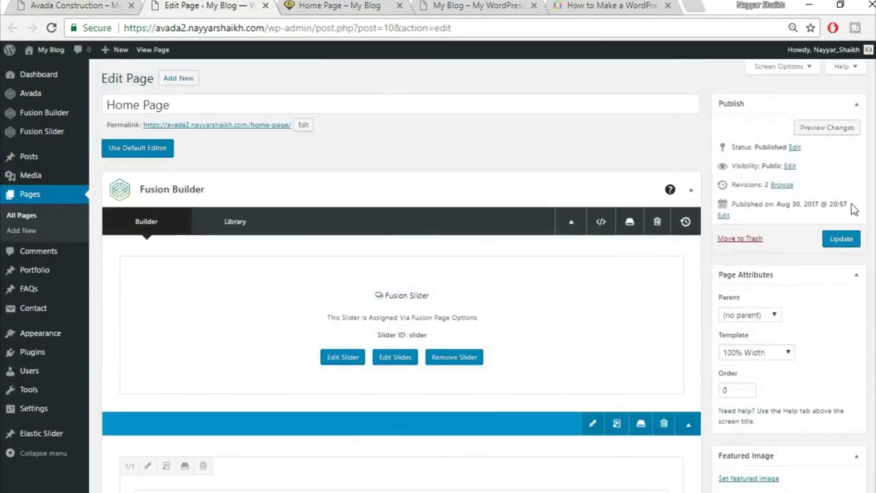
left_click(841, 238)
left_click(341, 7)
left_click(344, 25)
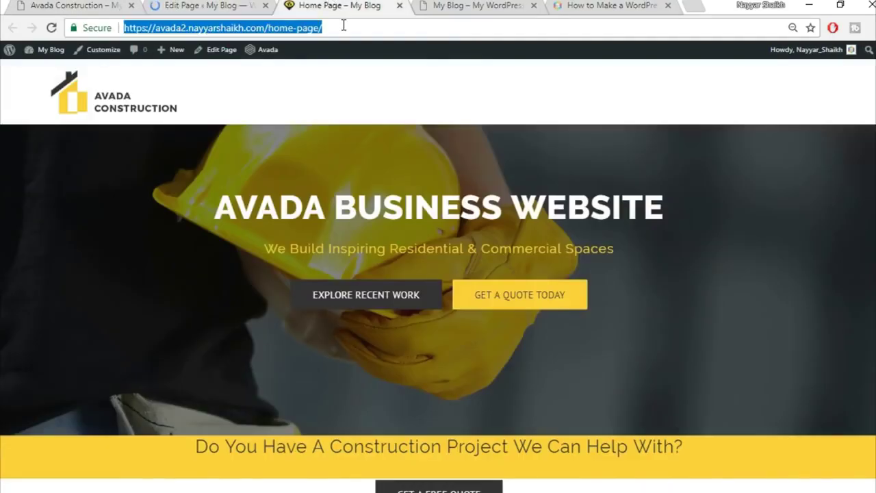
- Reload the live home page and review the new Specialists section
key("Return")
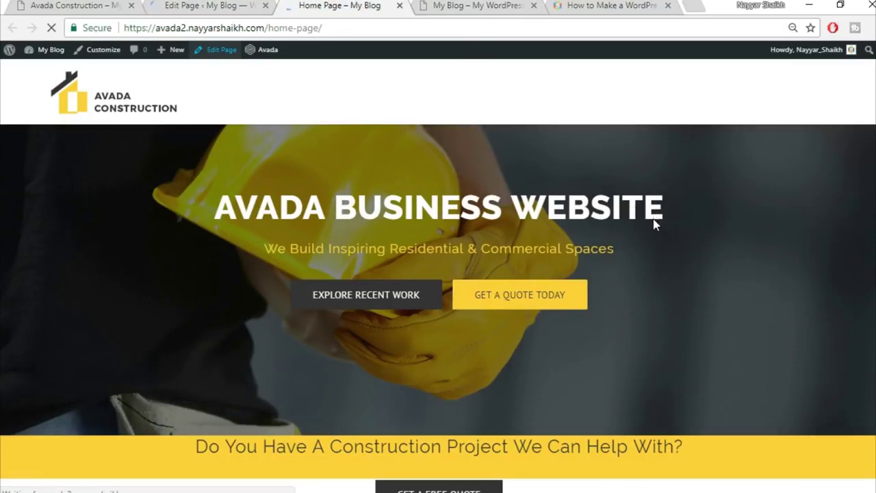
scroll(674, 313, "down", 3)
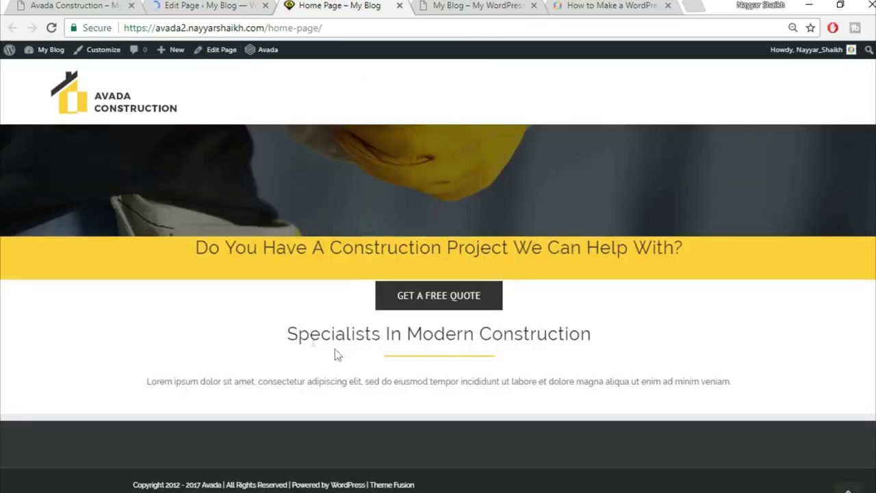
scroll(655, 401, "up", 3)
scroll(636, 387, "down", 3)
- Compare the Lorem ipsum paragraph against the demo, then return to the Edit Page tab
left_click(77, 4)
left_click(230, 307)
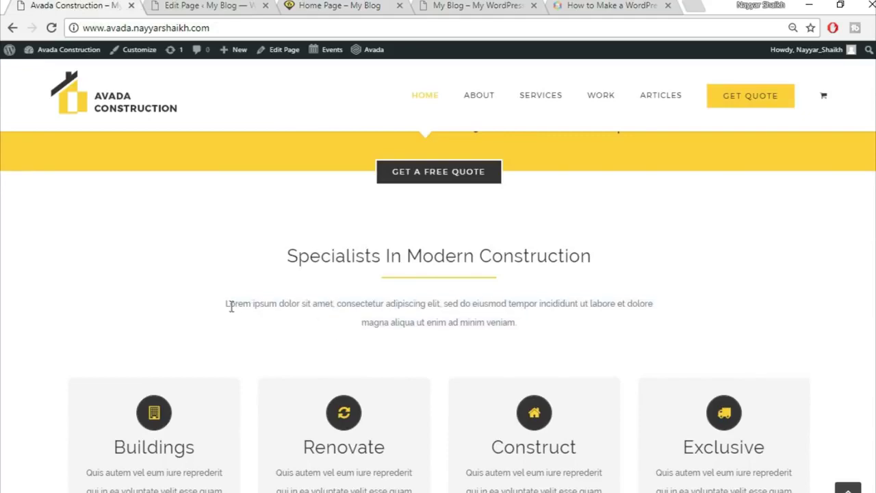
left_click_drag(336, 303, 523, 322)
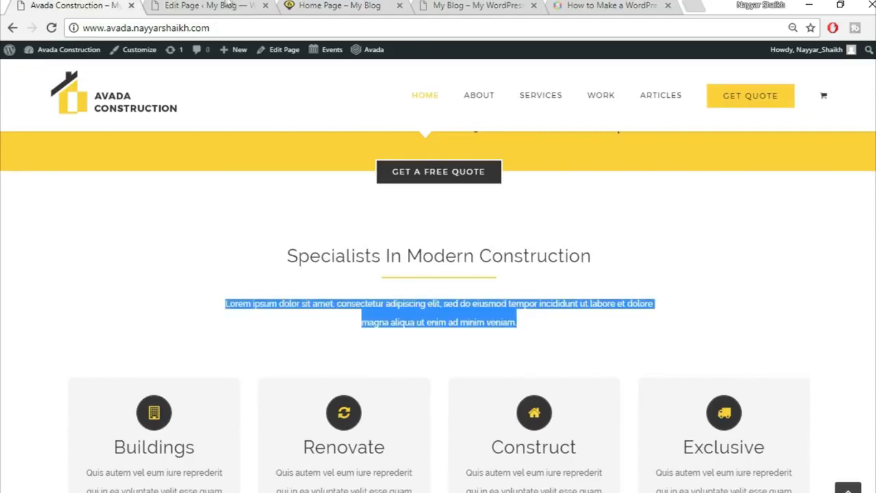
left_click(226, 6)
left_click(341, 4)
left_click_drag(159, 381, 700, 381)
left_click(88, 4)
left_click(285, 316)
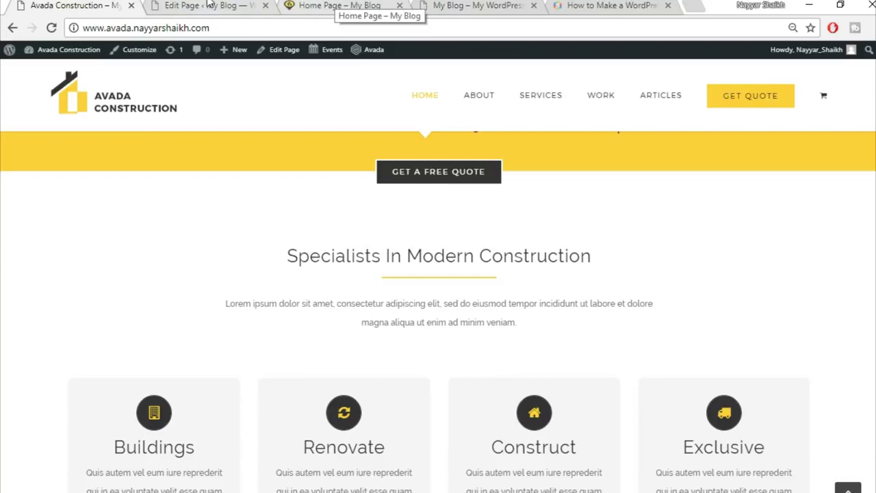
left_click(210, 4)
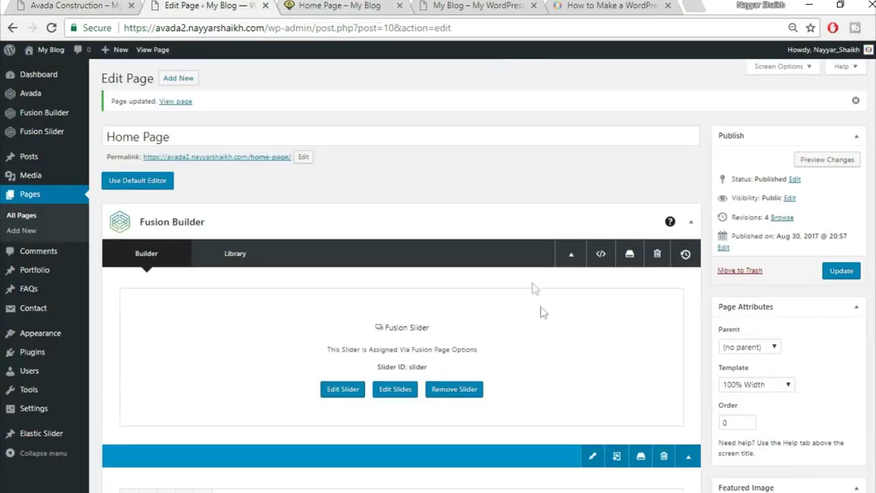
- Add a 1/1 container below the Specialists section and start searching its element list
scroll(537, 301, "down", 4)
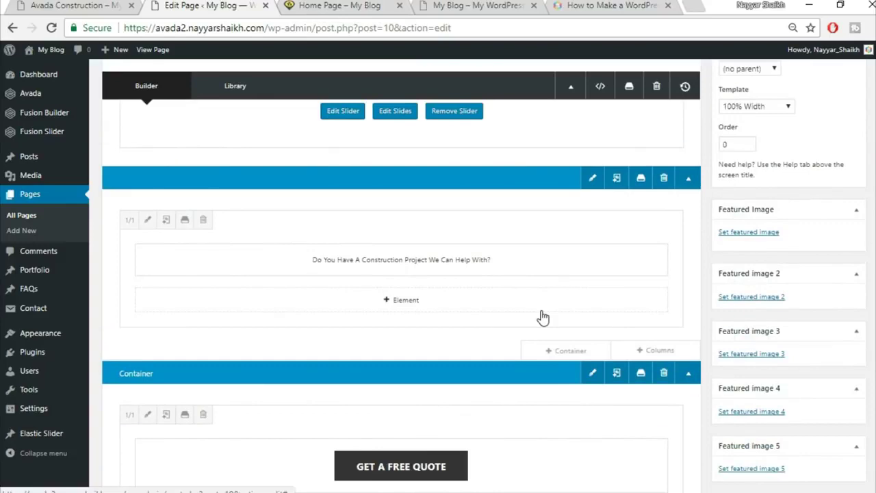
scroll(541, 317, "down", 4)
scroll(541, 310, "down", 1)
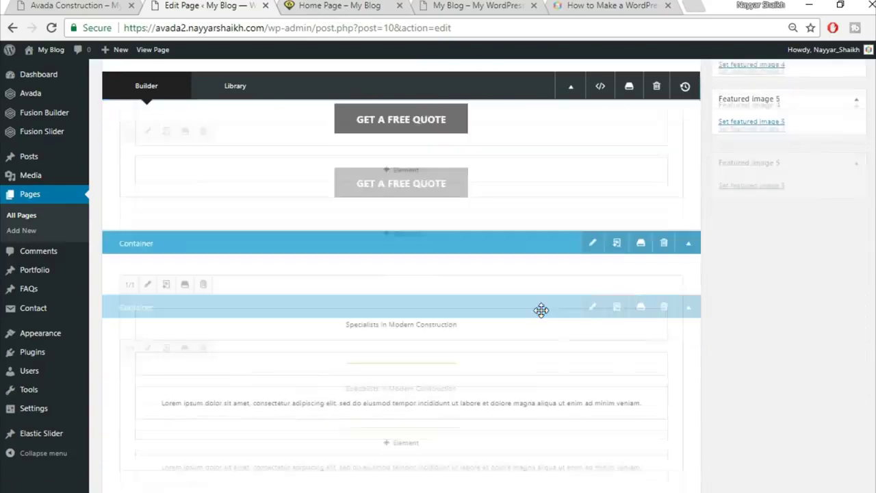
scroll(541, 310, "down", 3)
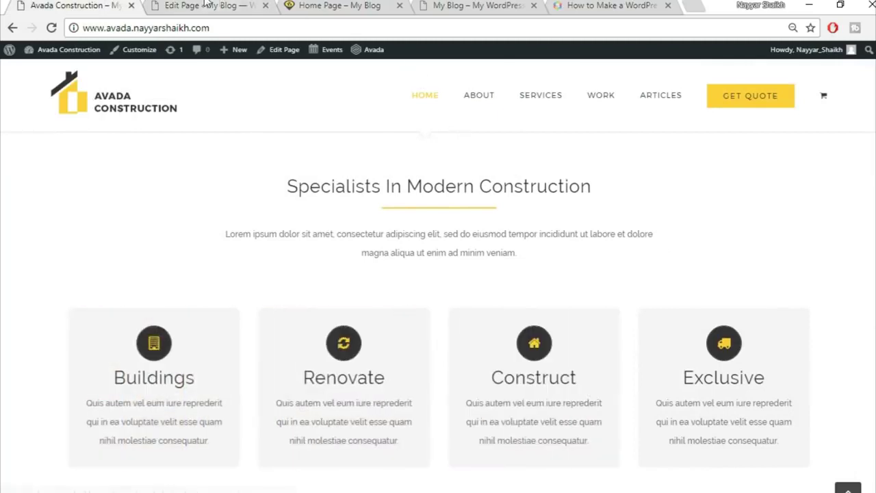
left_click(205, 6)
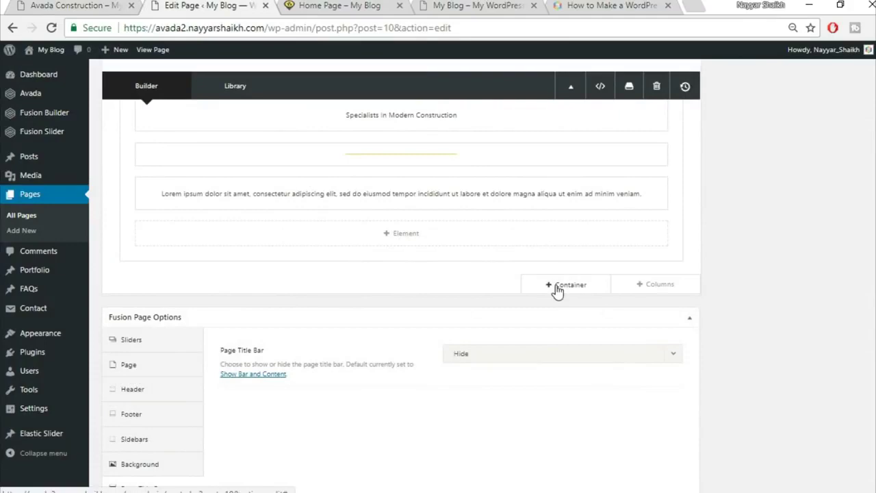
left_click(557, 291)
left_click(293, 186)
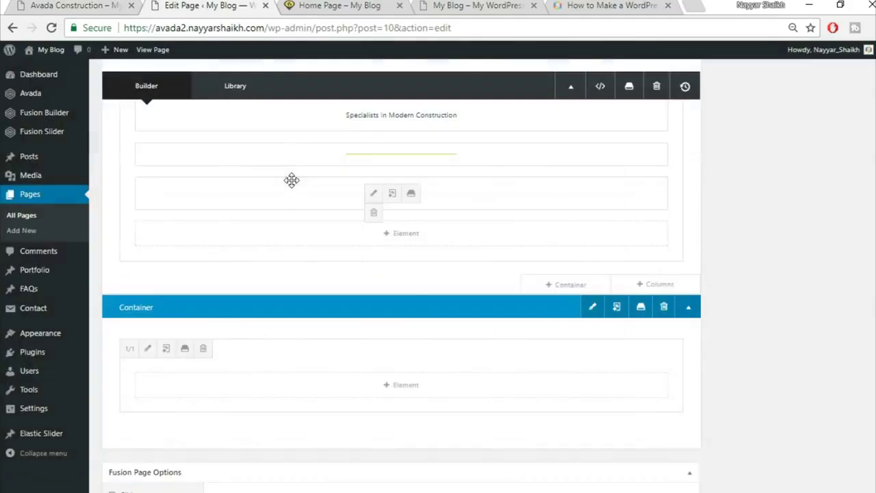
scroll(411, 384, "down", 1)
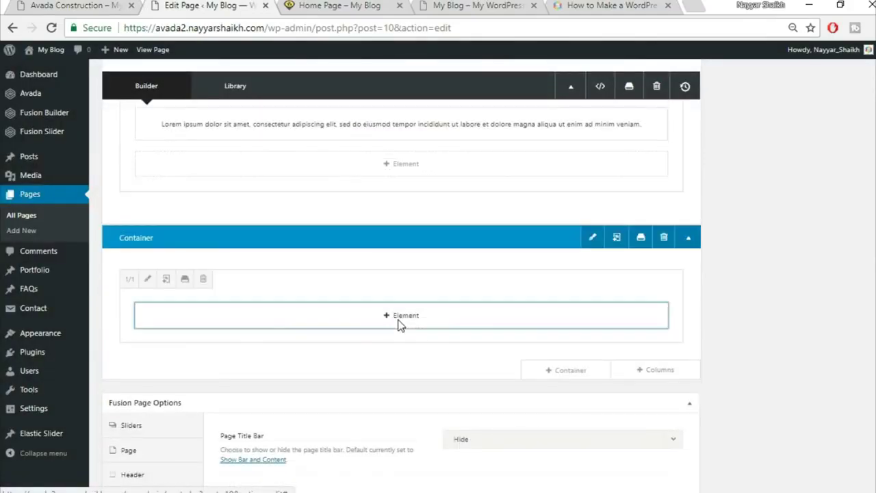
left_click(399, 320)
left_click(719, 85)
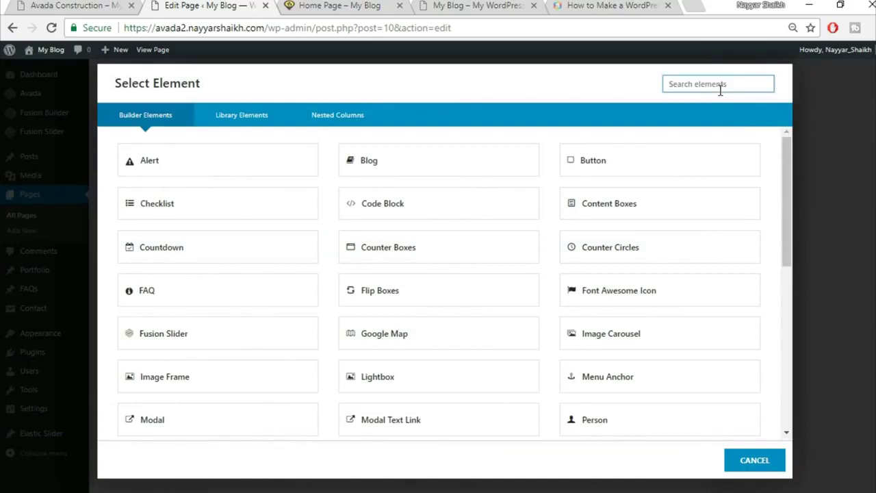
- Insert a 4-column Flip Boxes element found via 'fli' and edit its first flip box
type("fli")
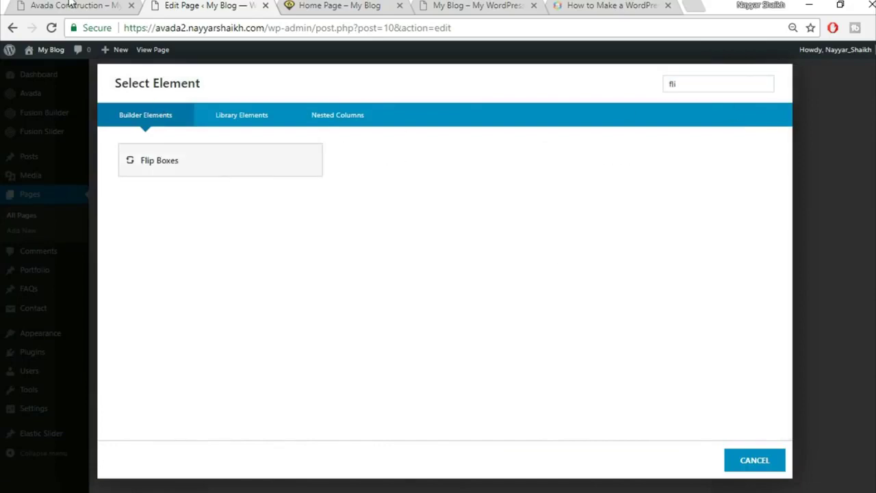
key("ctrl+1")
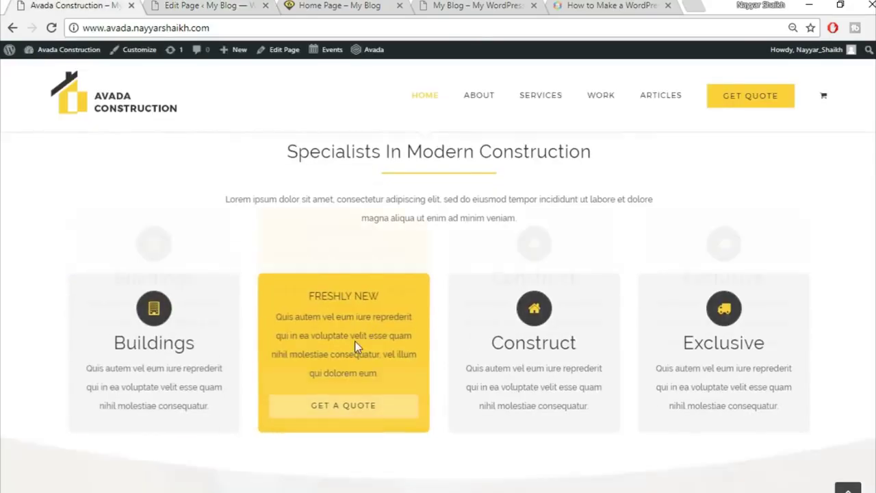
left_click(205, 5)
left_click(166, 160)
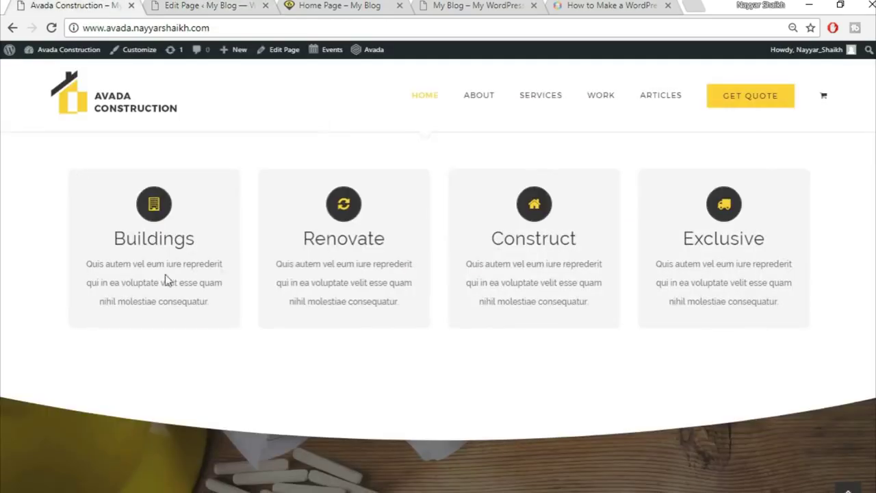
left_click(164, 5)
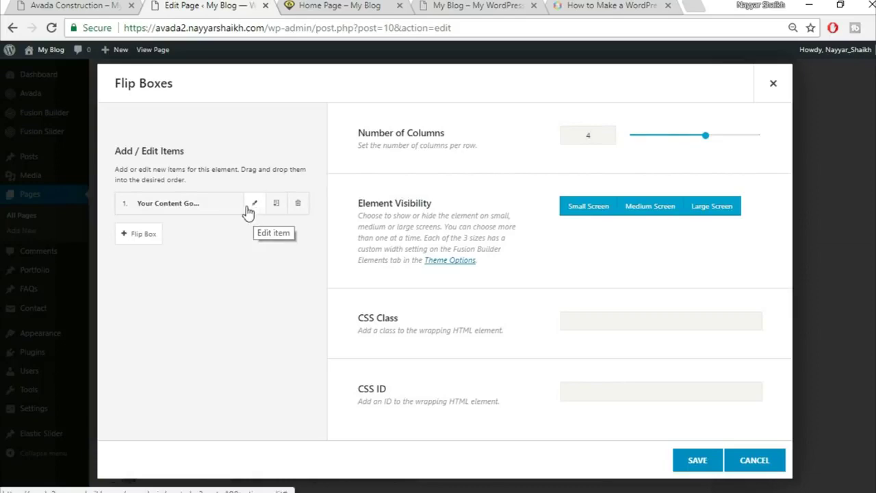
key("ctrl+shift+Tab")
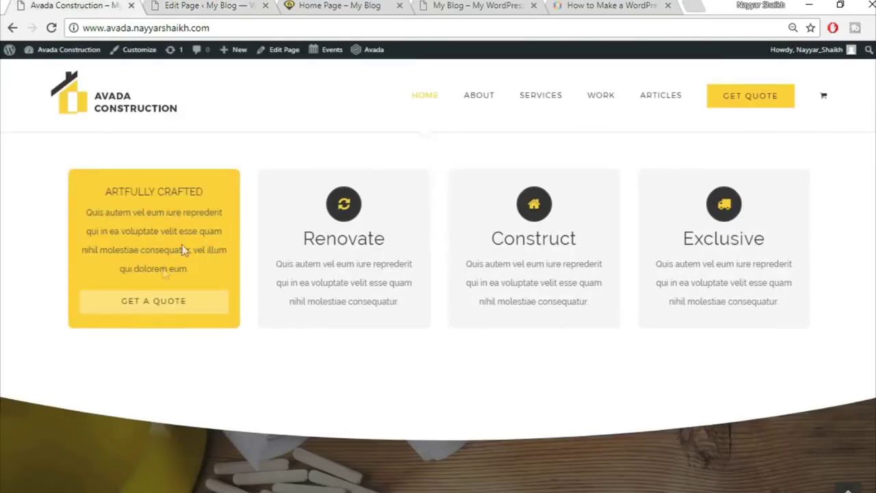
key("ctrl+Tab")
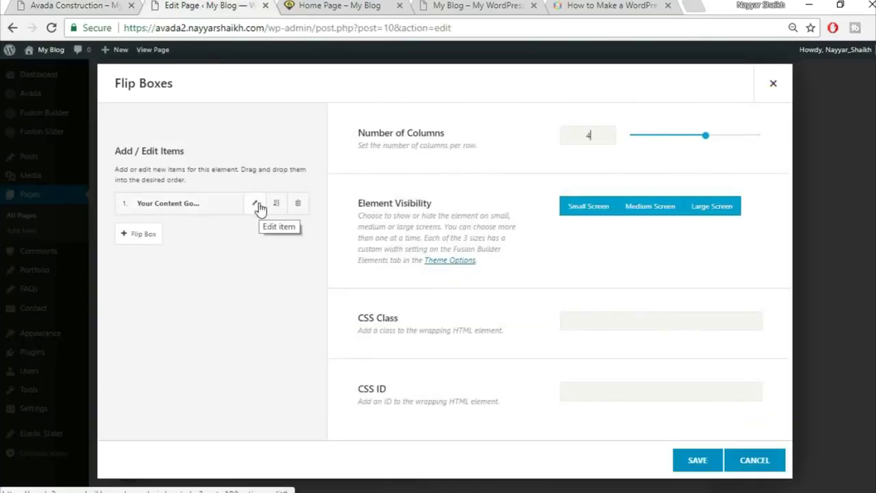
left_click(254, 204)
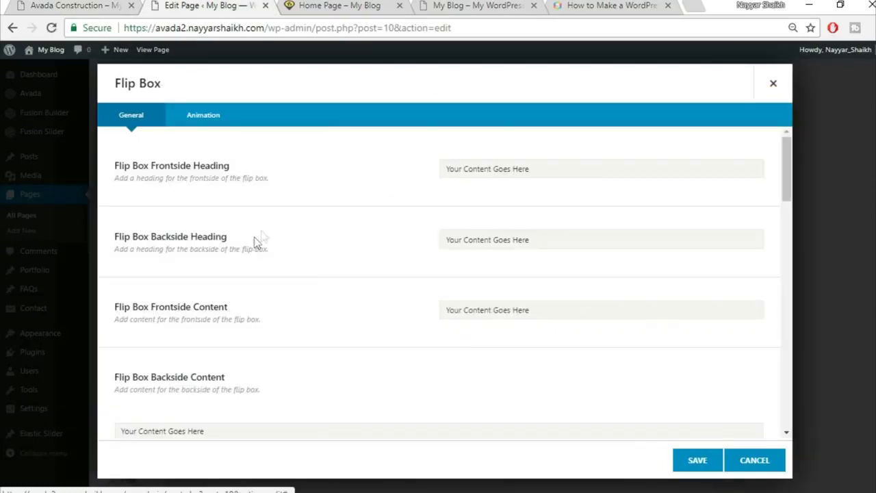
- Copy the demo's 'ARTFULLY CRAFTED' heading into the flip box's backside heading
left_click(95, 5)
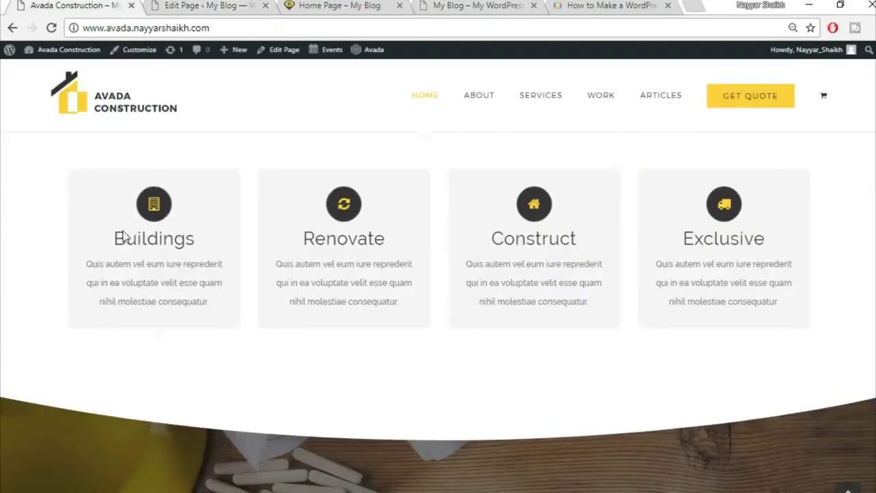
mouse_move(123, 236)
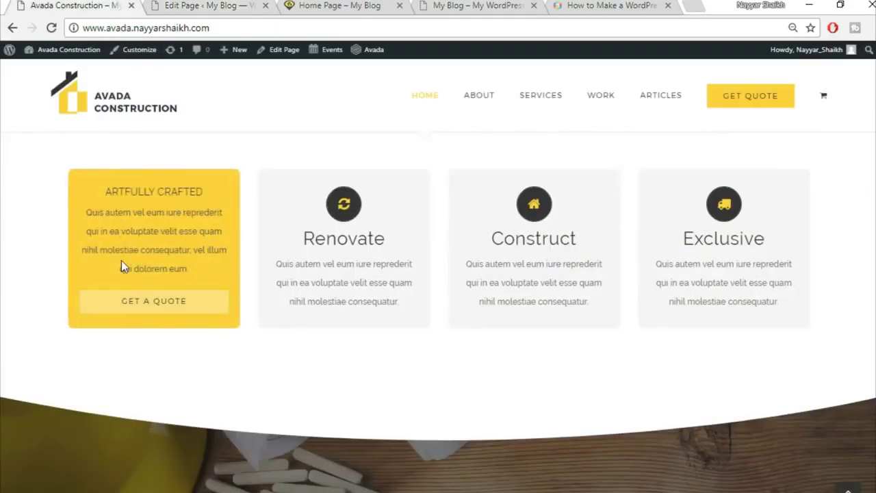
left_click(205, 5)
left_click(527, 169)
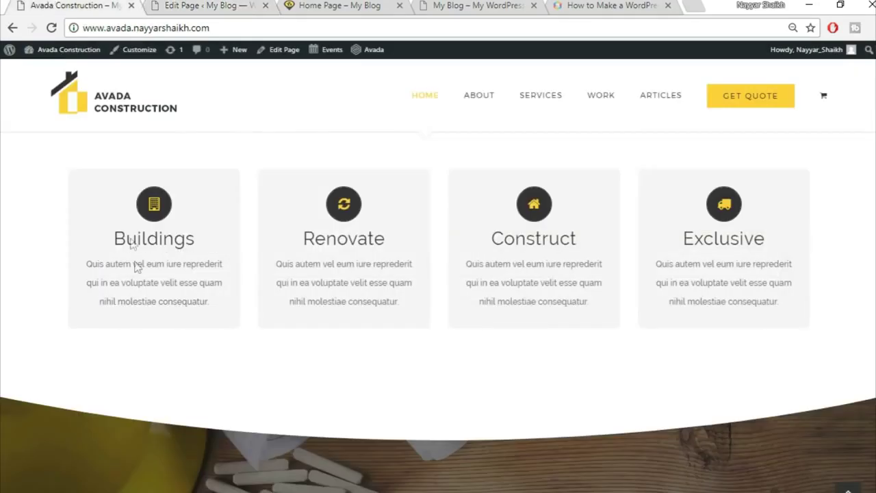
mouse_move(137, 267)
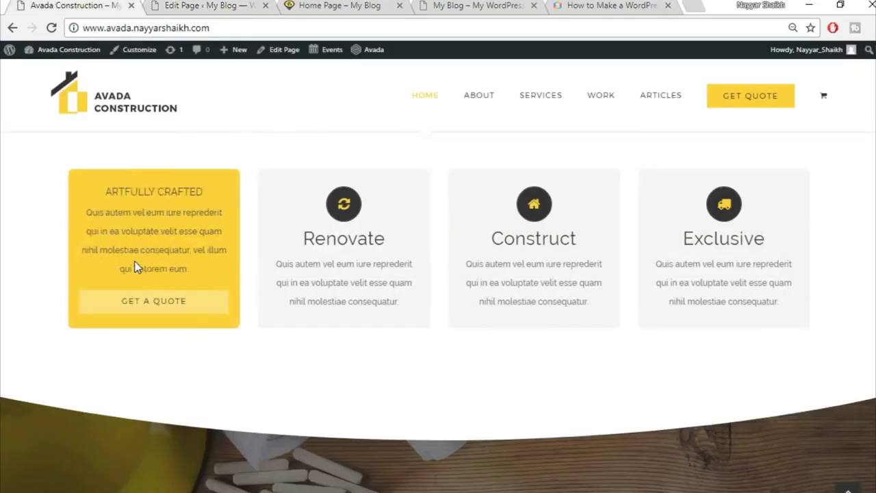
left_click_drag(106, 198, 219, 191)
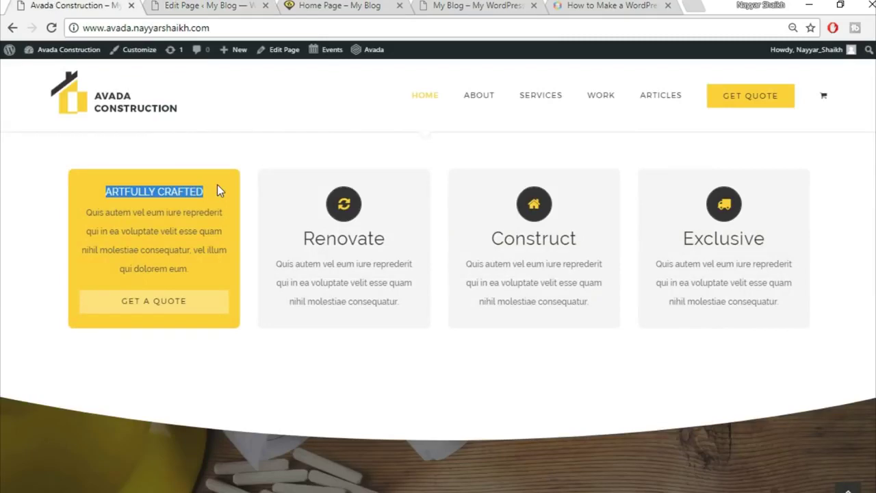
key("ctrl+c")
left_click(205, 6)
triple_click(526, 236)
key("BackSpace")
key("ctrl+v")
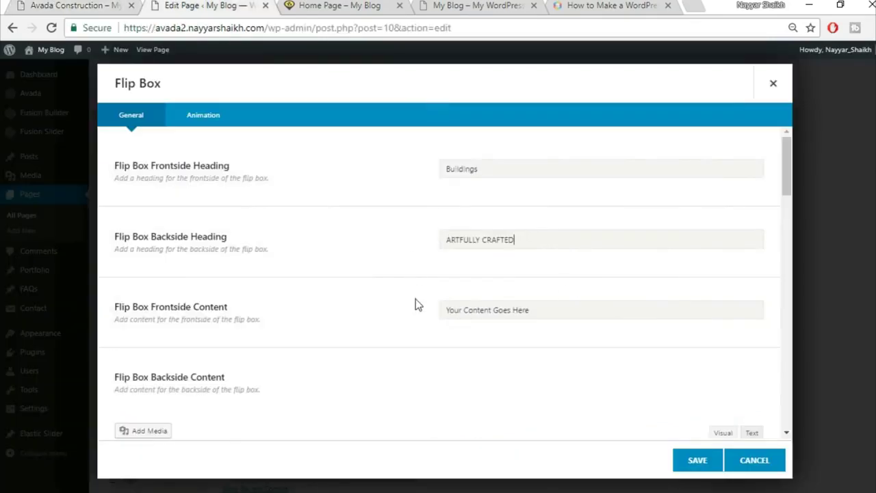
scroll(418, 304, "down", 1)
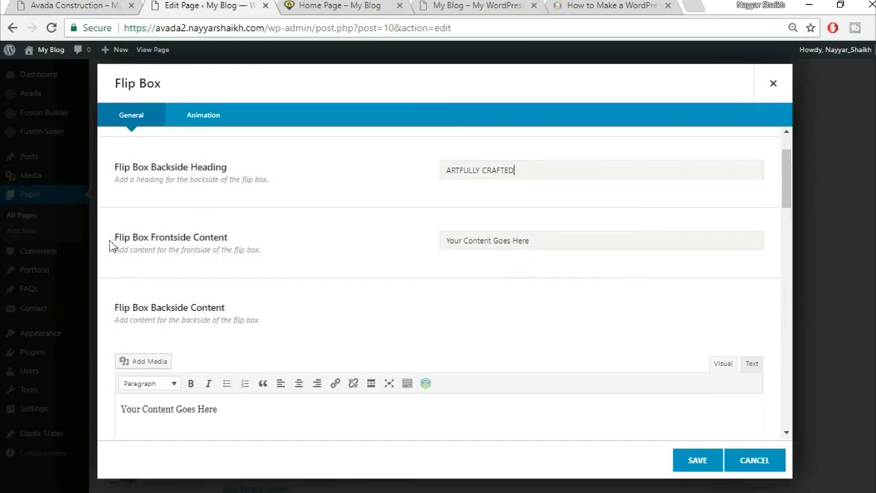
- Paste the demo card's back paragraph as both the frontside and backside content
left_click(61, 5)
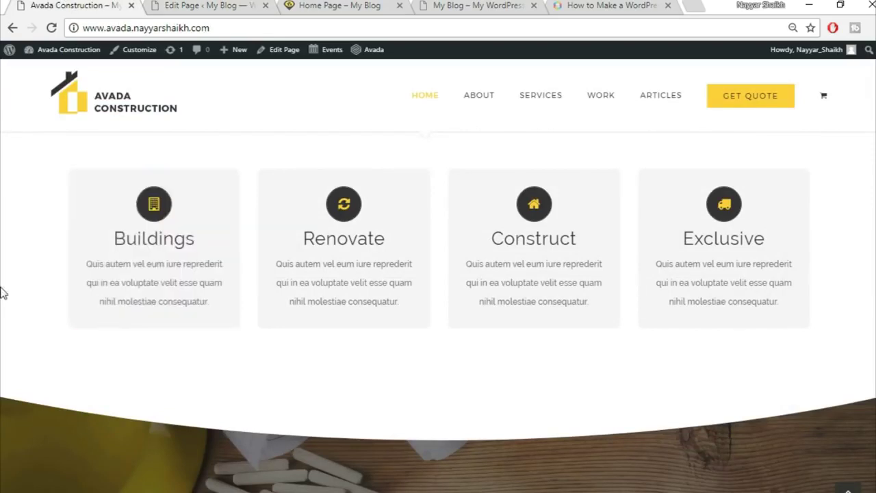
mouse_move(98, 243)
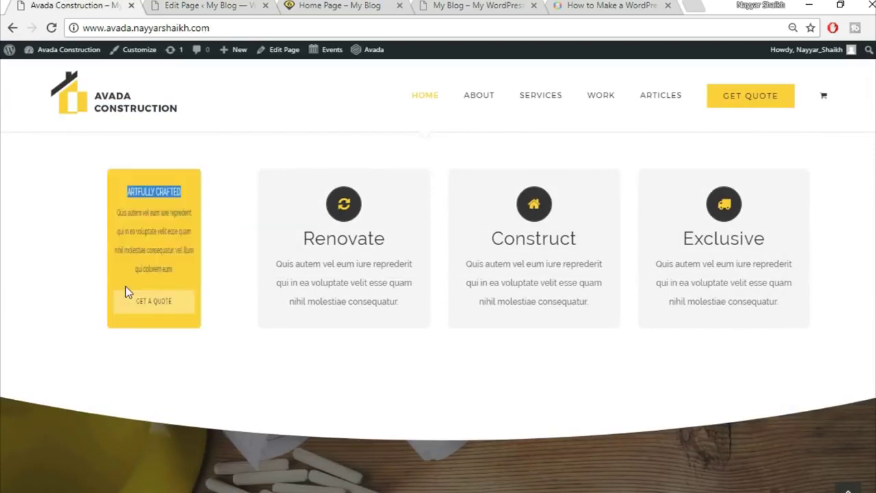
left_click_drag(84, 212, 220, 274)
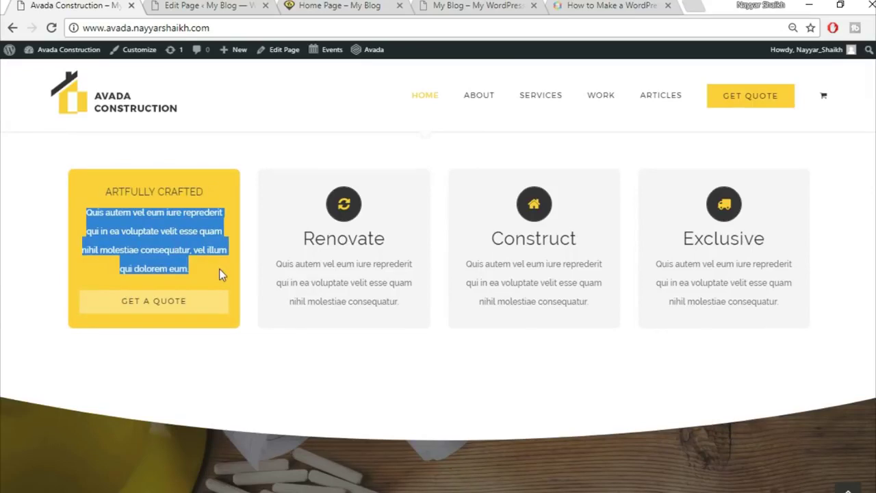
left_click(205, 6)
left_click(506, 236)
key("ctrl+v")
scroll(717, 303, "down", 2)
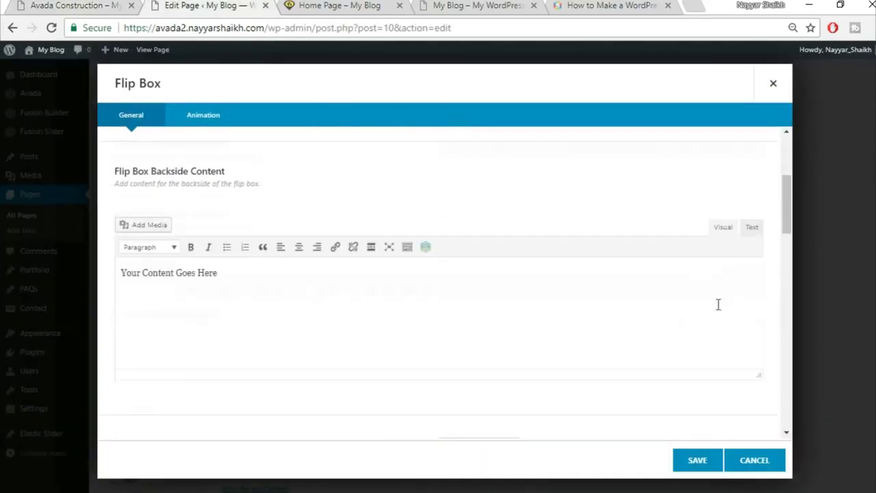
left_click(682, 303)
left_click(750, 225)
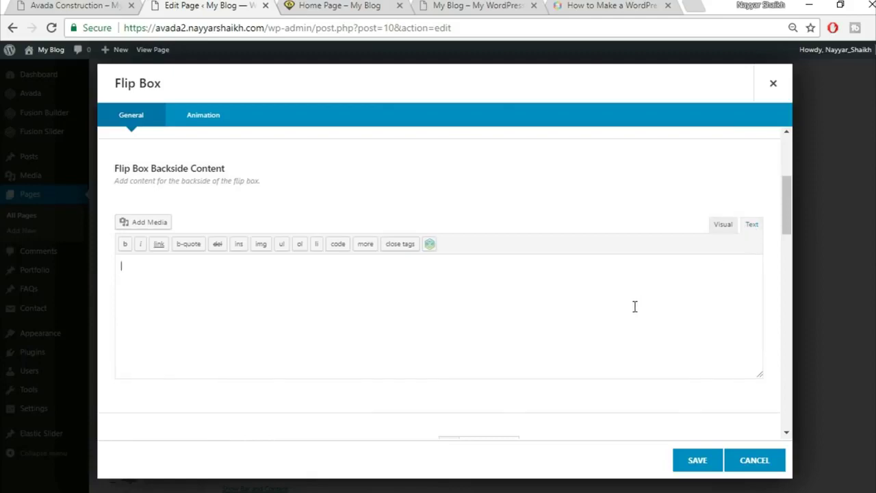
key("ctrl+v")
left_click(719, 225)
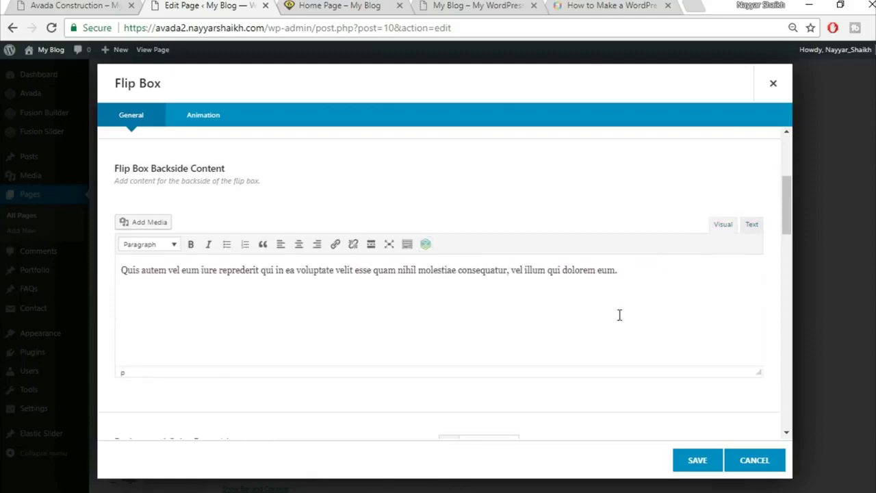
scroll(613, 354, "down", 3)
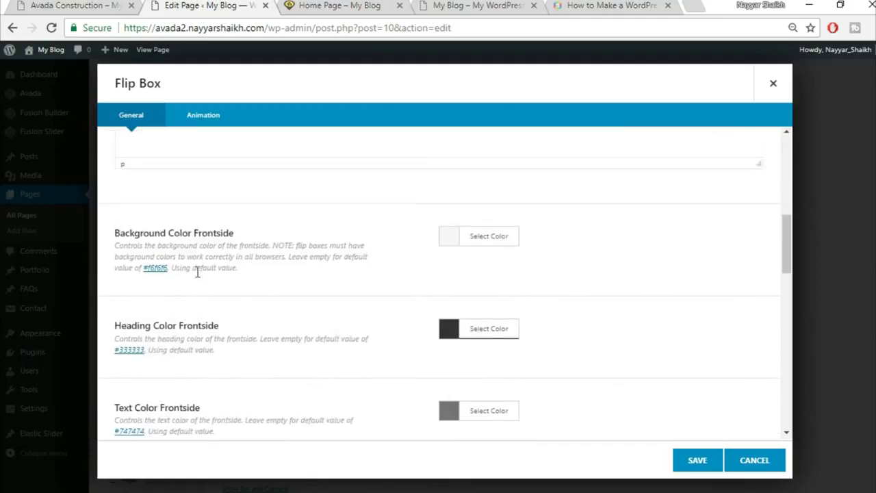
- Compare the flip box's colour options with the live demo's hovered yellow back side
left_click(75, 6)
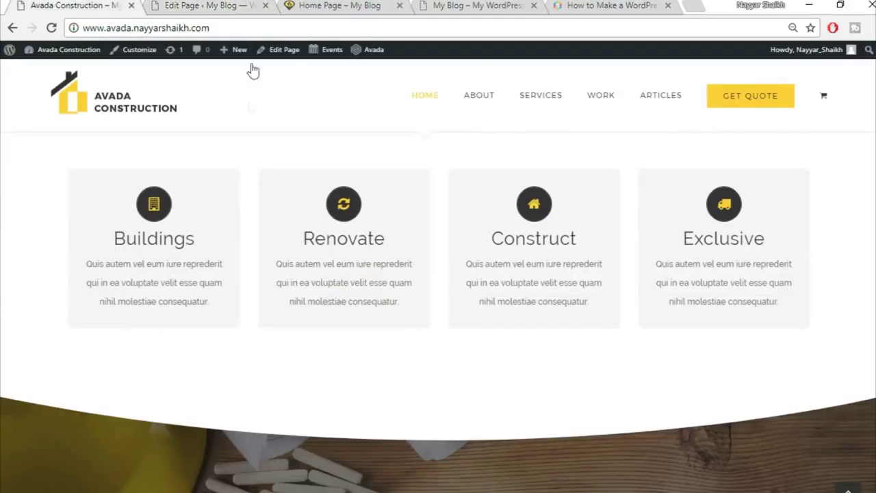
left_click(202, 5)
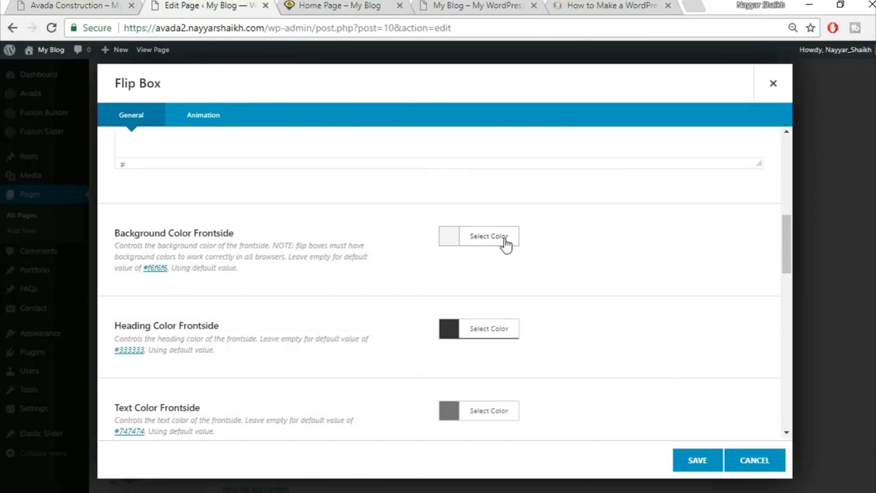
scroll(753, 324, "down", 1)
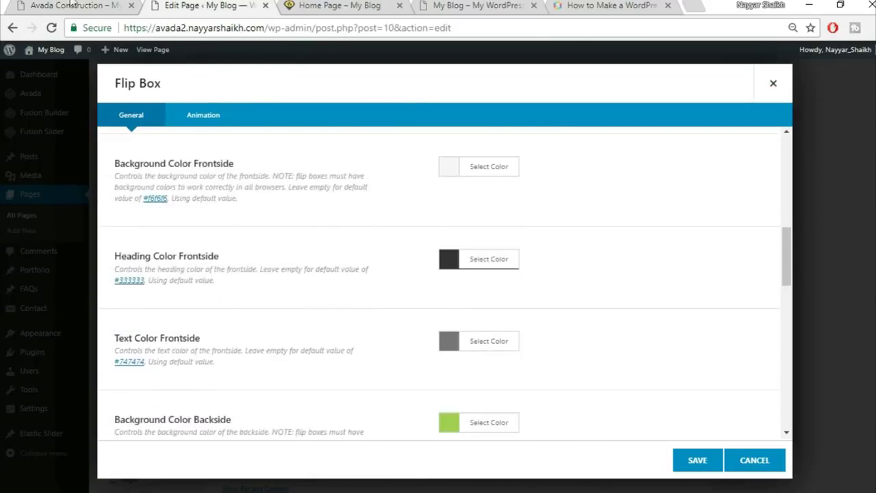
left_click(71, 5)
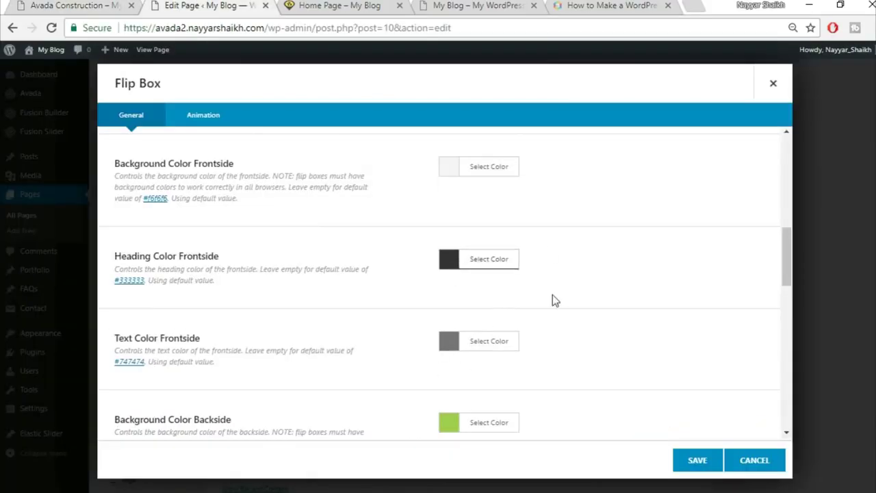
scroll(219, 260, "down", 2)
scroll(266, 257, "up", 1)
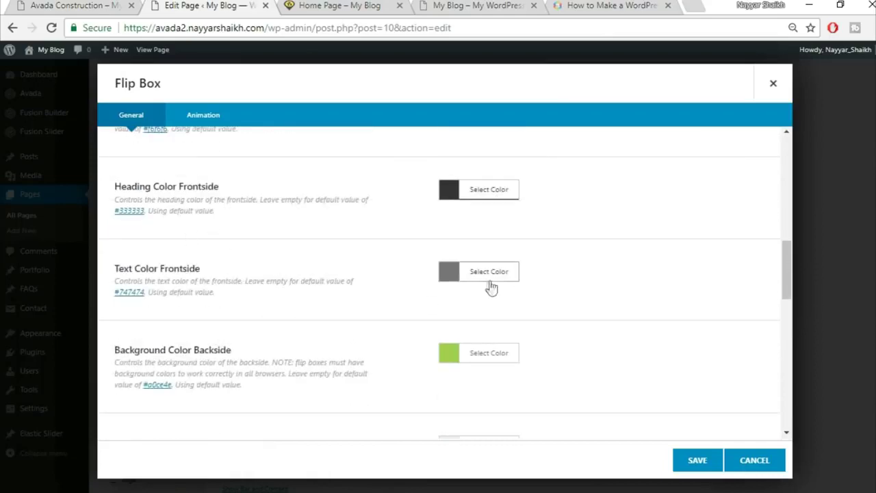
left_click(101, 5)
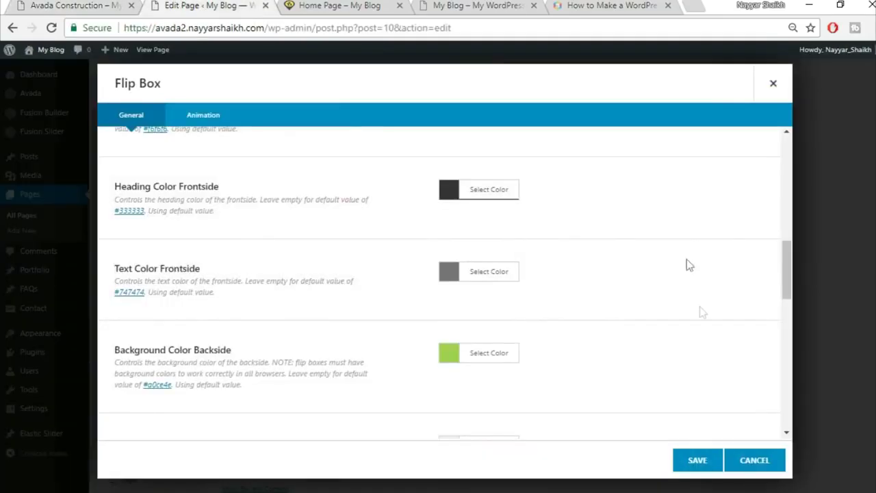
scroll(356, 361, "down", 1)
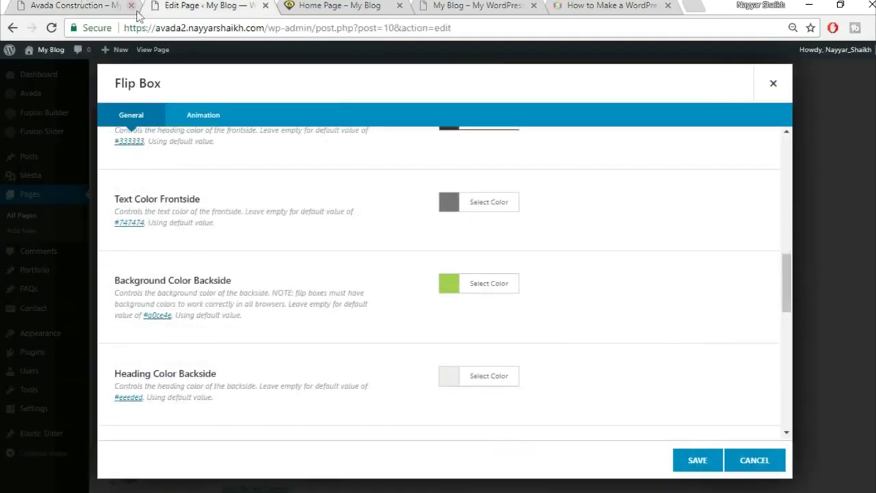
left_click(47, 4)
left_click_drag(210, 284, 109, 198)
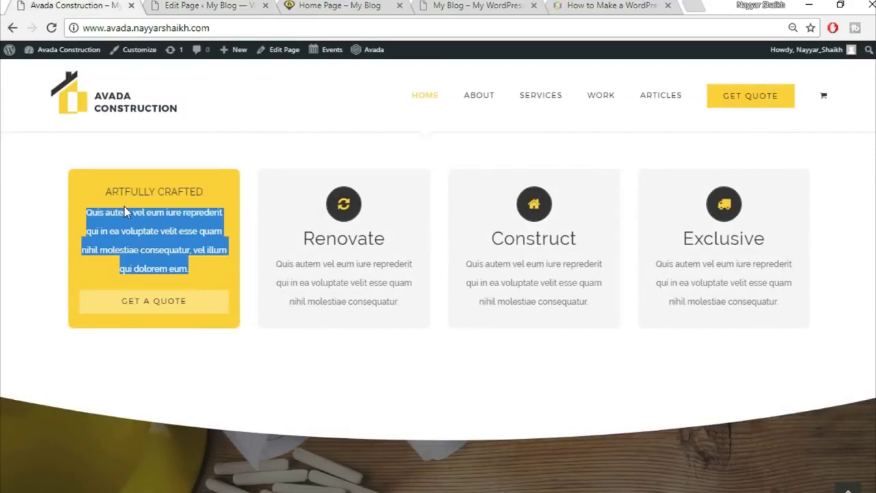
left_click(125, 212)
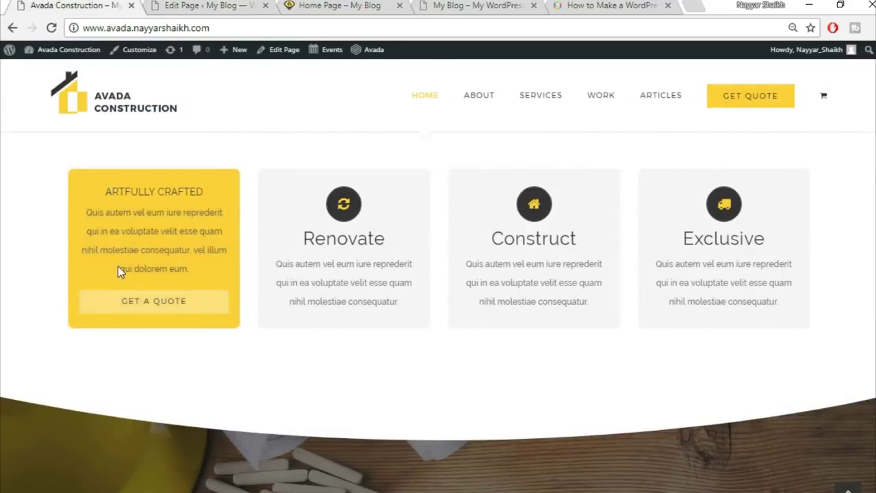
left_click(187, 5)
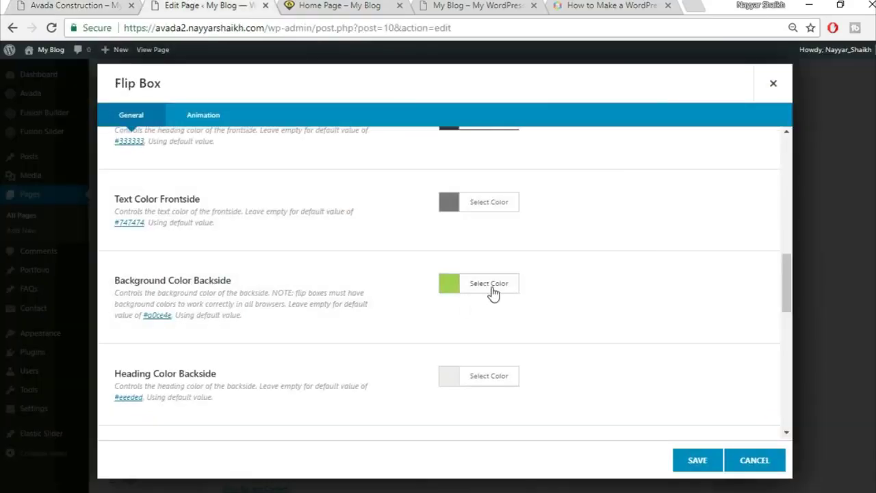
- Set the backside background colour to yellow #fed853
left_click(516, 291)
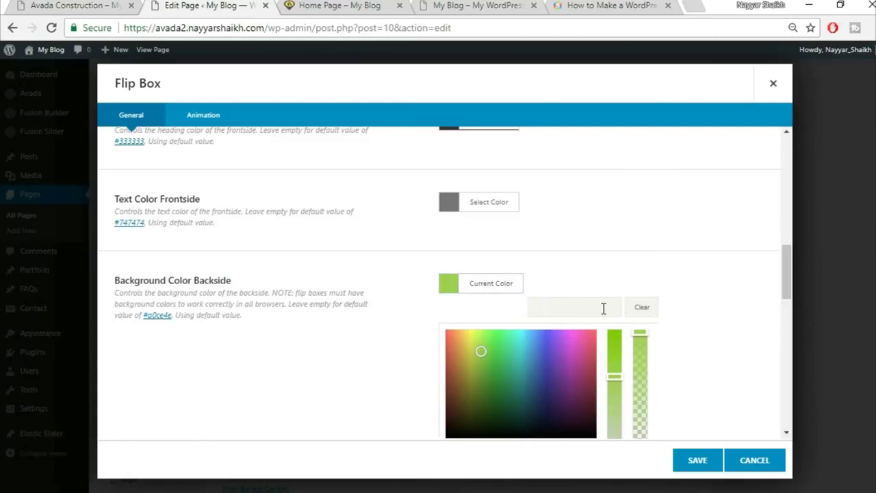
type("fed853")
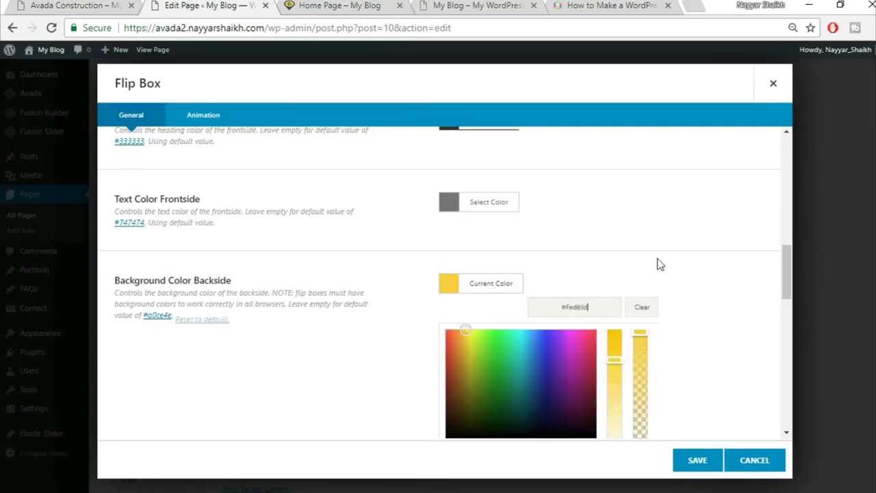
left_click(661, 262)
scroll(661, 262, "down", 2)
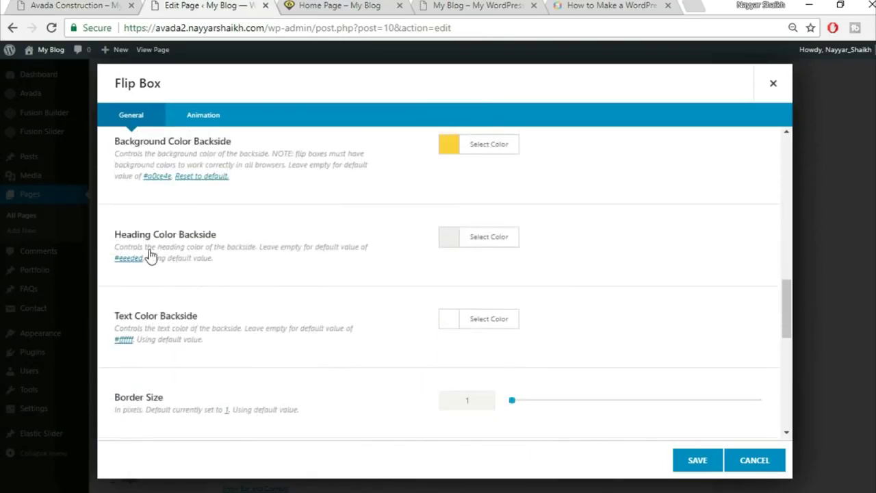
left_click(59, 5)
mouse_move(147, 297)
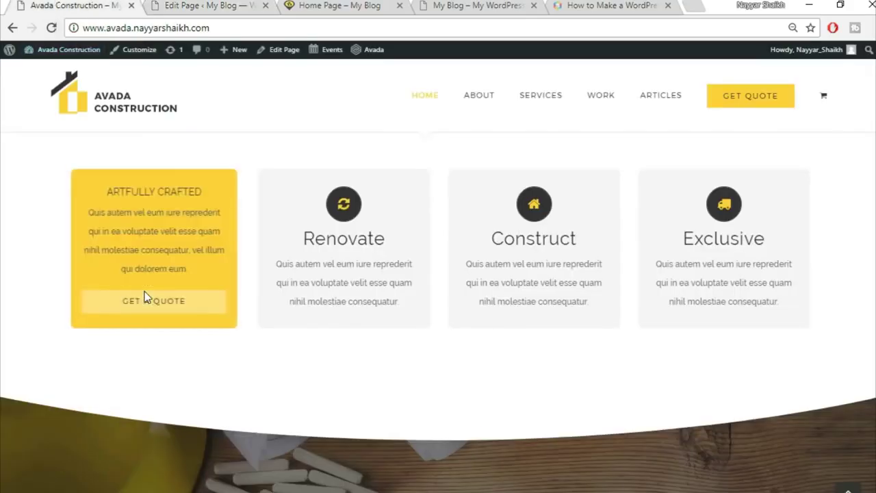
left_click(176, 4)
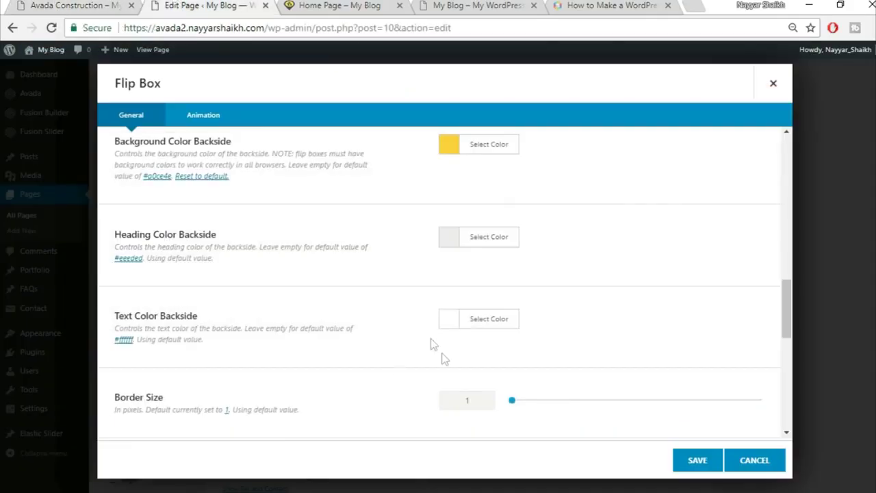
- Make the backside heading colour black
left_click(479, 252)
left_click(449, 400)
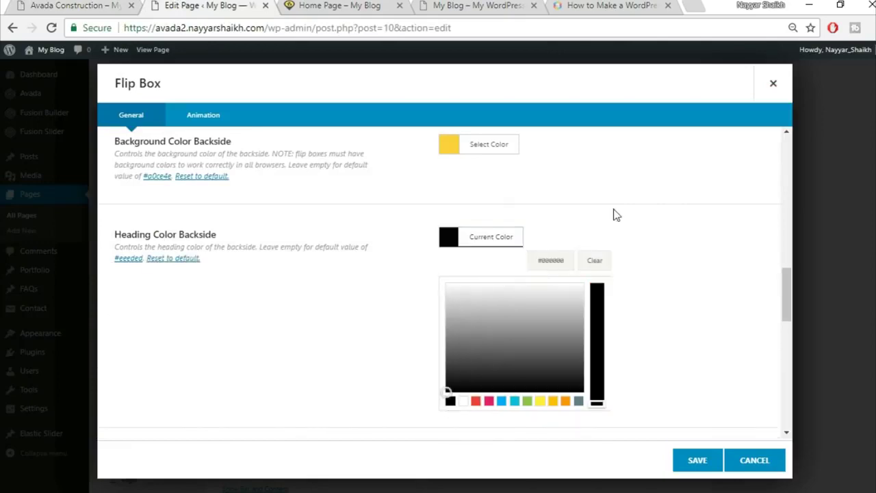
left_click(614, 215)
left_click(42, 4)
left_click(266, 3)
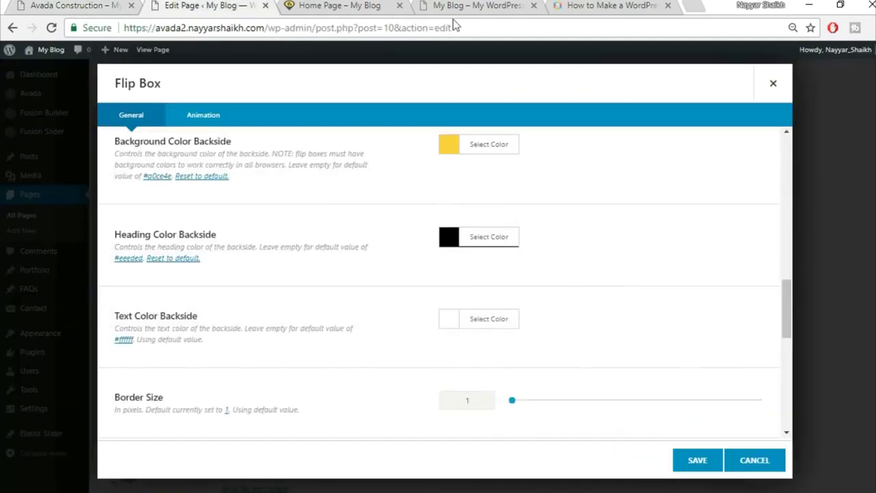
scroll(316, 244, "down", 1)
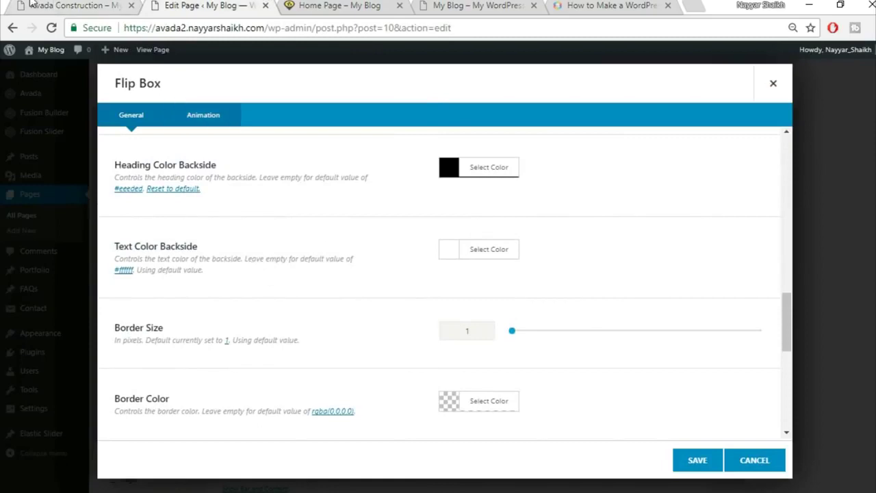
left_click(57, 6)
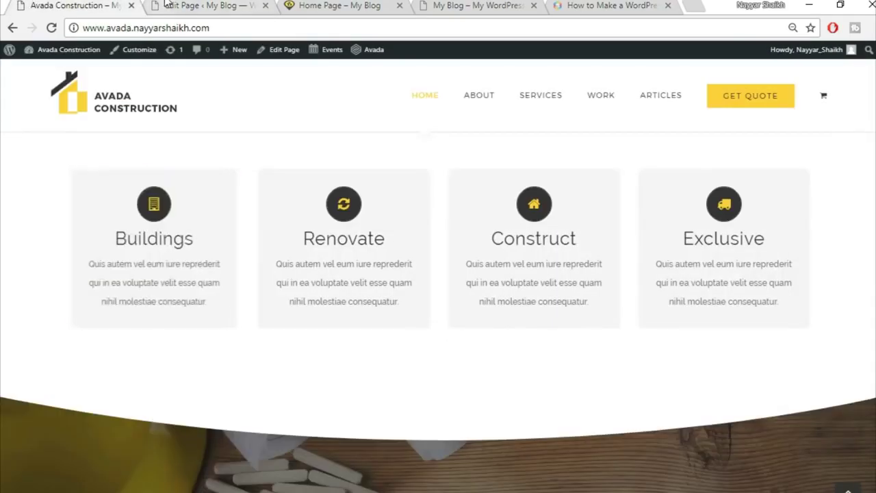
left_click(206, 5)
- Set the backside text colour to dark grey #333333
left_click(512, 250)
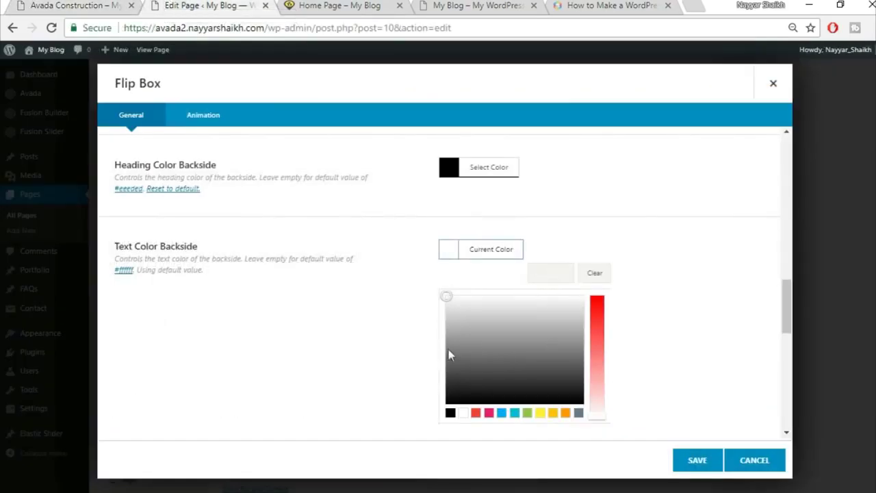
left_click(459, 370)
left_click_drag(460, 373, 456, 381)
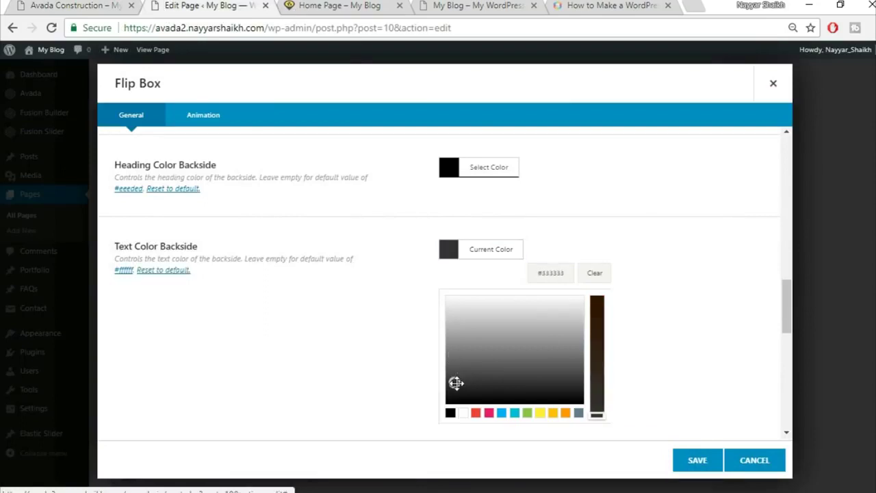
left_click(637, 330)
scroll(547, 338, "down", 2)
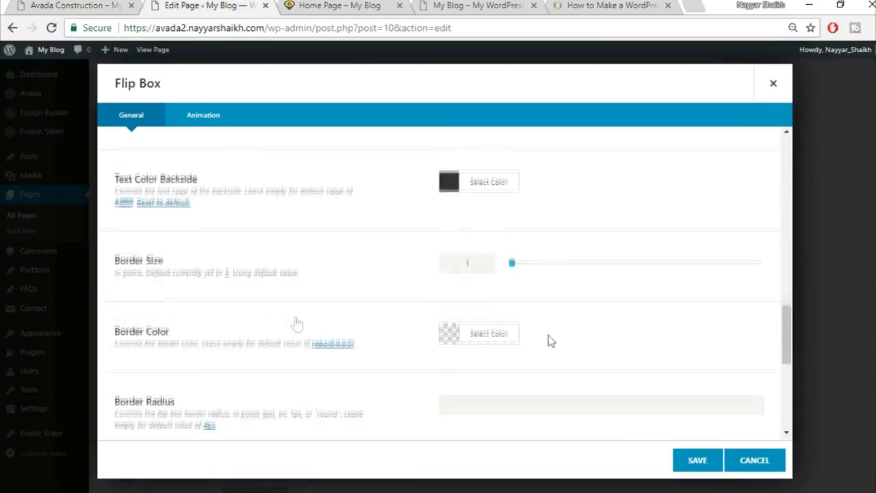
left_click(75, 5)
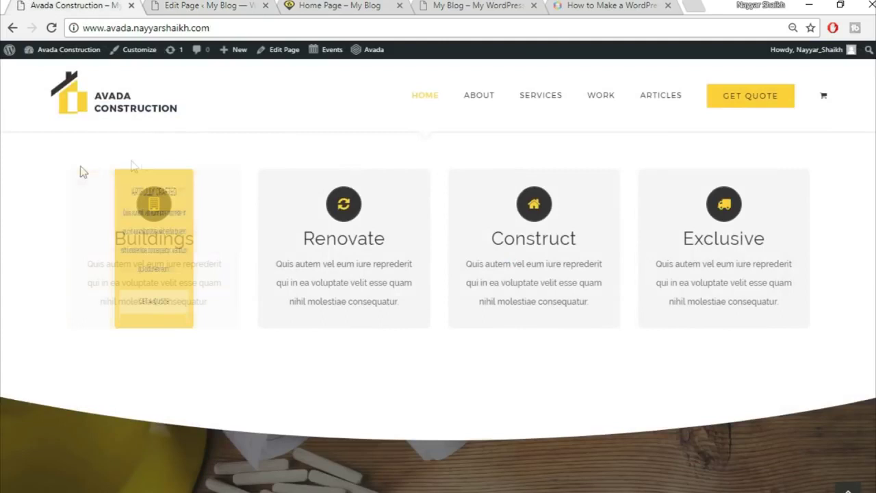
mouse_move(222, 272)
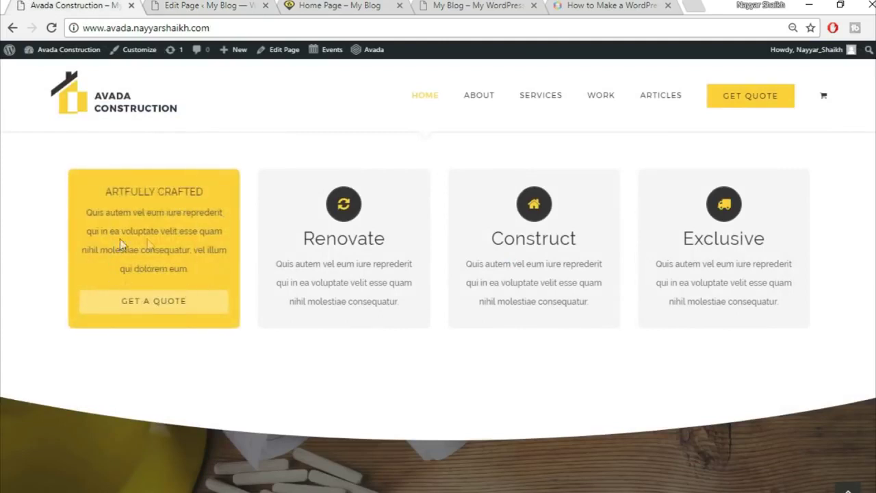
left_click(206, 5)
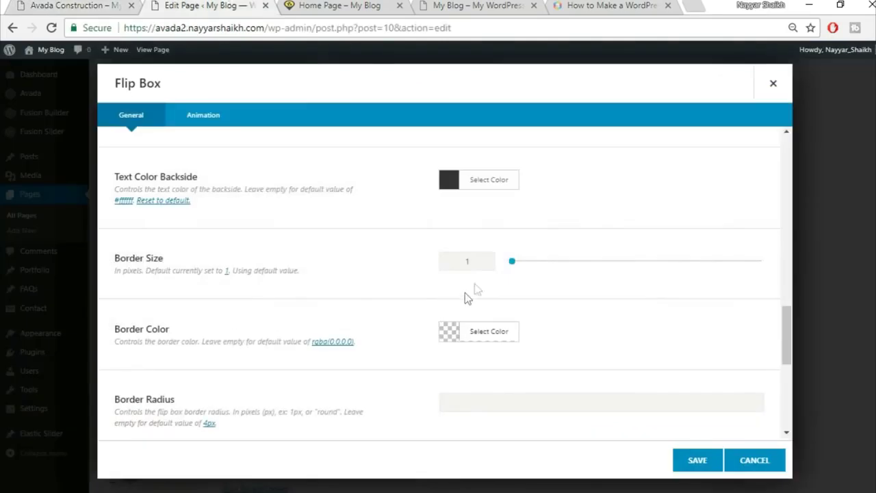
- Set the flip box Border Size to 0
left_click_drag(477, 264, 417, 269)
type("0")
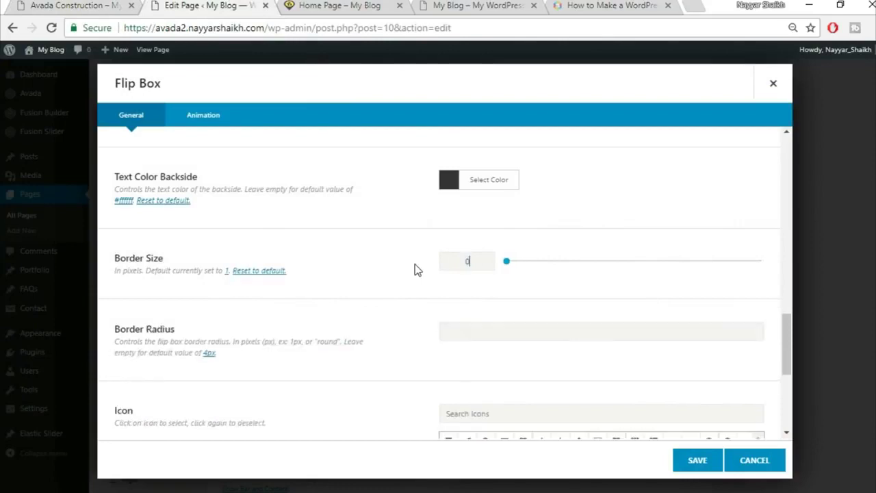
scroll(414, 280, "down", 3)
- Search the flip box icons for 'buil' to find a building icon
left_click(448, 319)
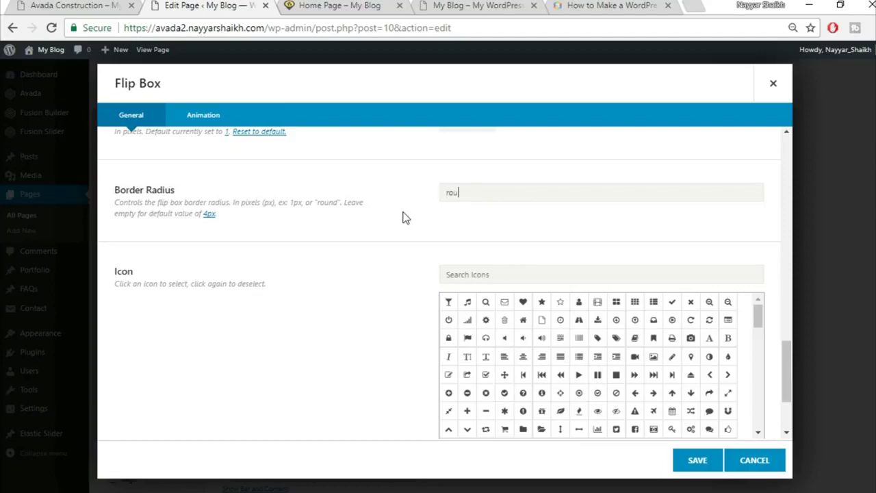
left_click(69, 4)
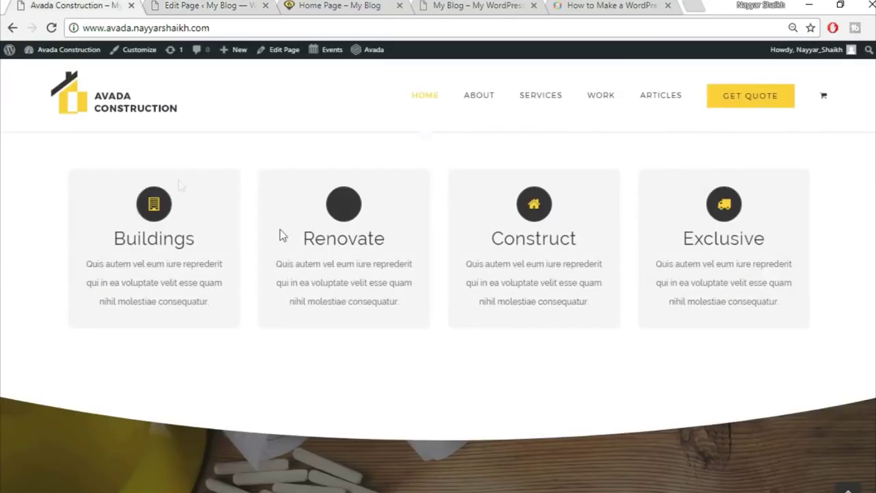
left_click(226, 5)
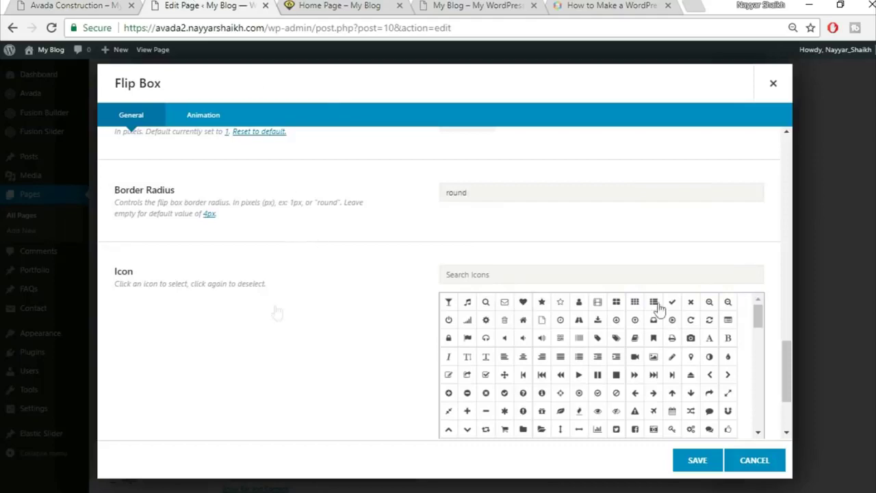
left_click(106, 5)
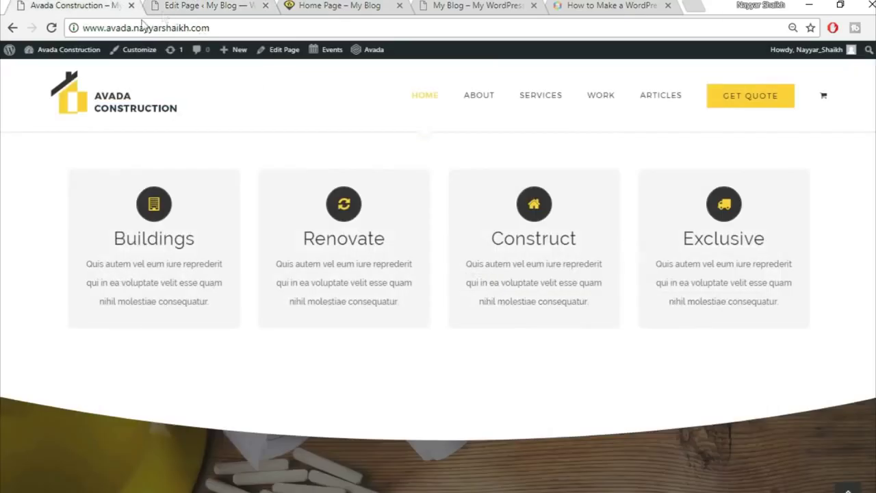
left_click(179, 7)
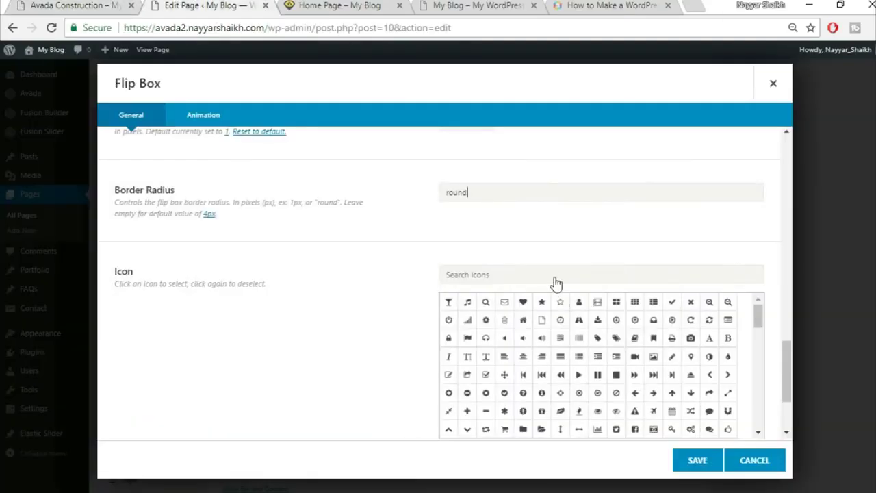
left_click(554, 277)
type("buil")
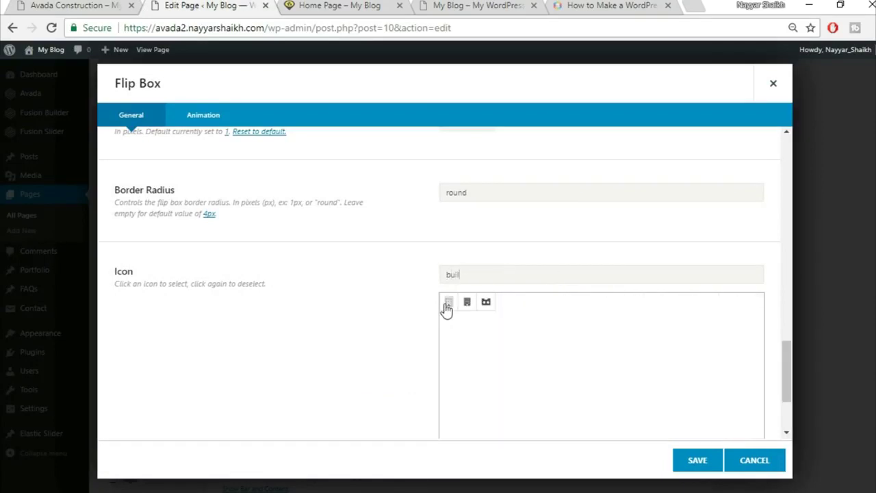
- Choose the building icon and set its icon colour to yellow
left_click(449, 303)
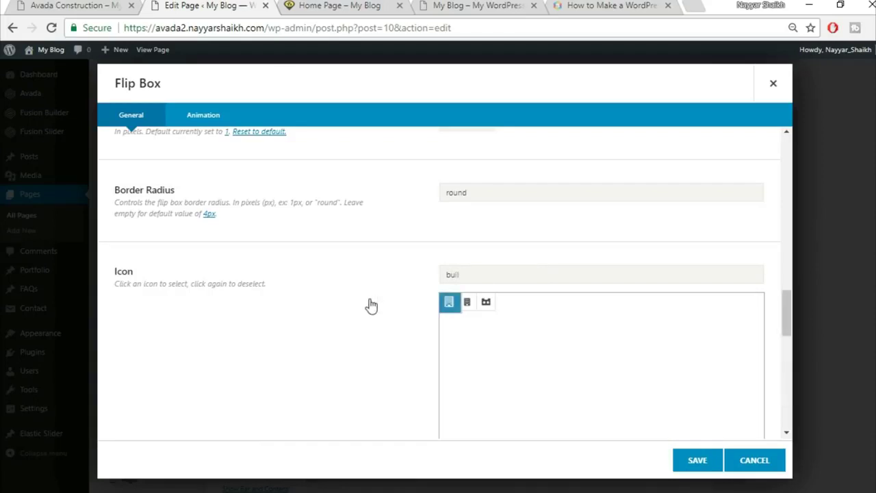
scroll(371, 305, "down", 6)
scroll(370, 306, "up", 3)
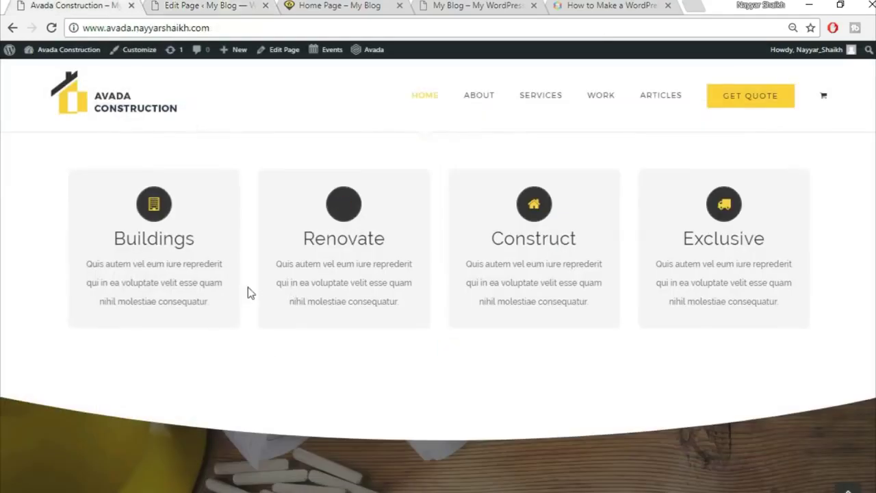
left_click(189, 6)
left_click(504, 279)
left_click(564, 306)
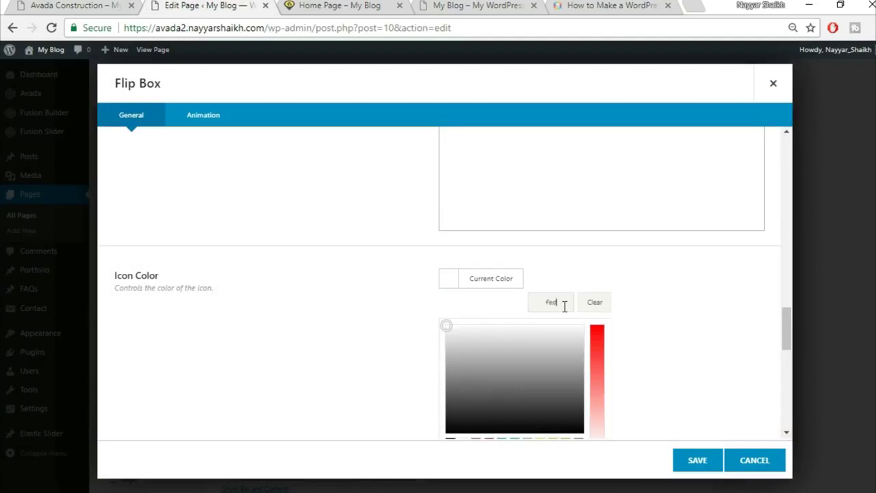
left_click(671, 299)
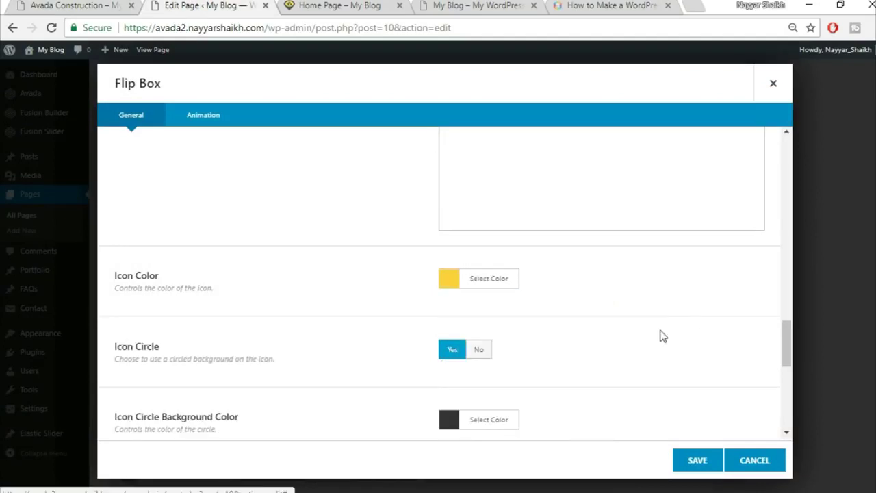
scroll(657, 334, "down", 2)
scroll(653, 333, "up", 5)
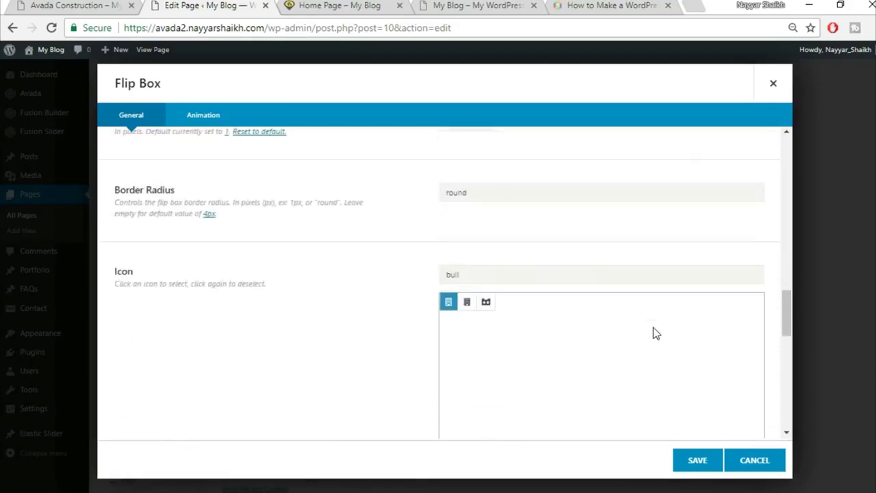
- Clear the 'round' Border Radius value and review the flip box animation options
left_click_drag(492, 266, 413, 274)
key("BackSpace")
scroll(383, 299, "down", 6)
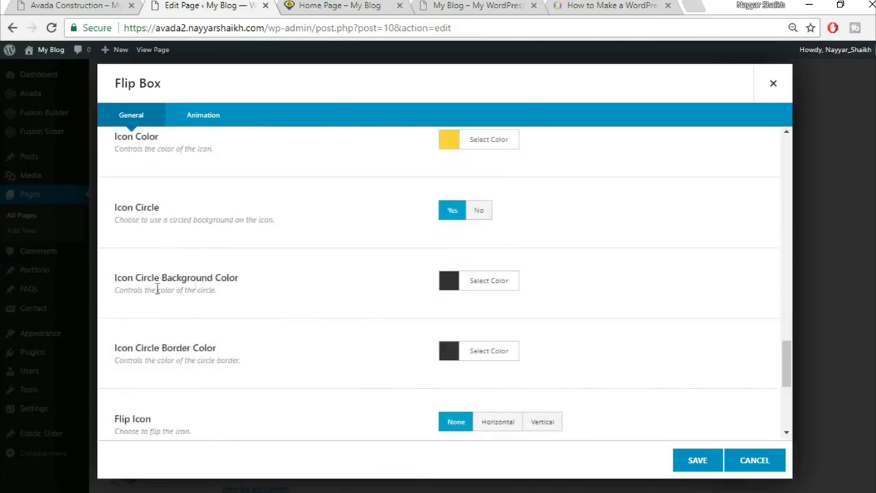
left_click(75, 4)
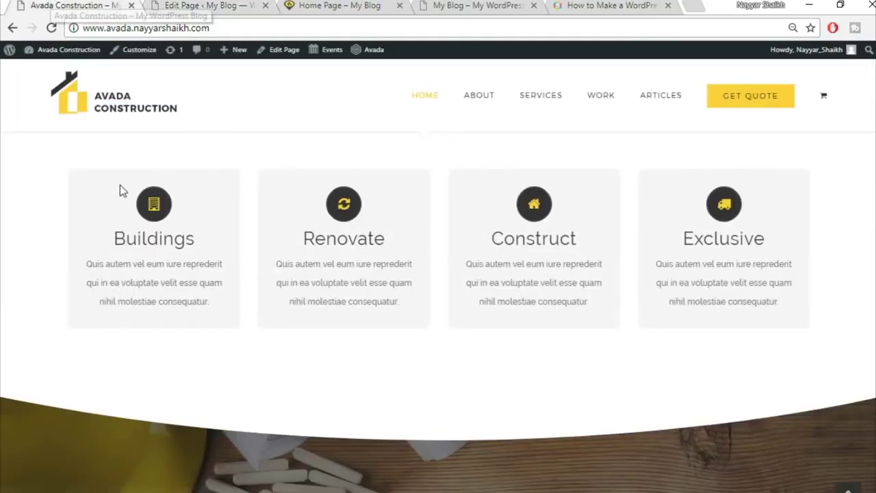
left_click(203, 5)
scroll(599, 282, "down", 2)
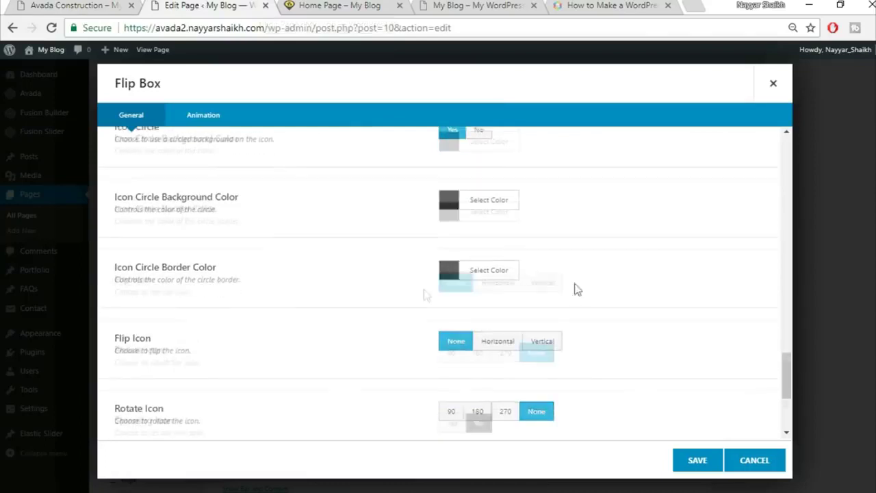
scroll(616, 246, "down", 1)
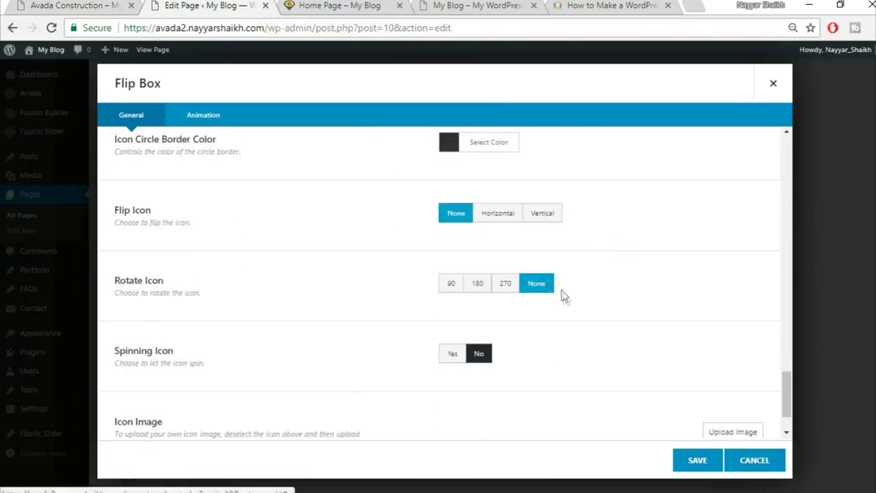
scroll(593, 356, "down", 1)
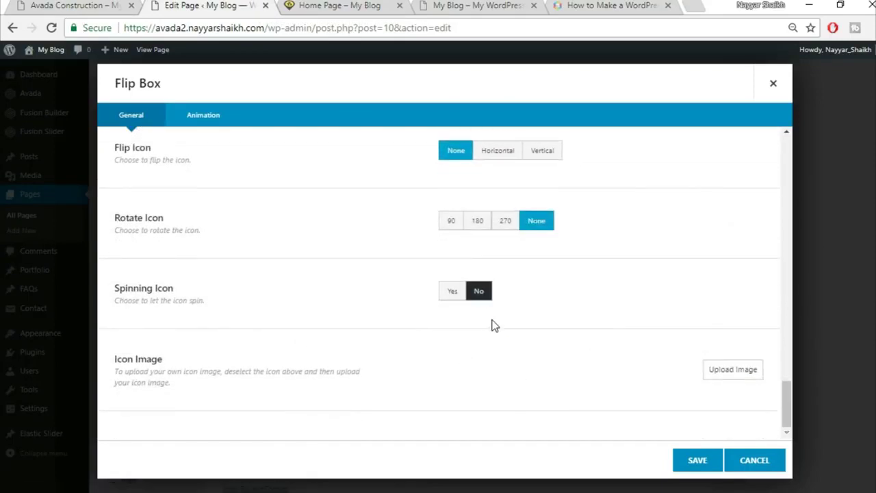
left_click(225, 123)
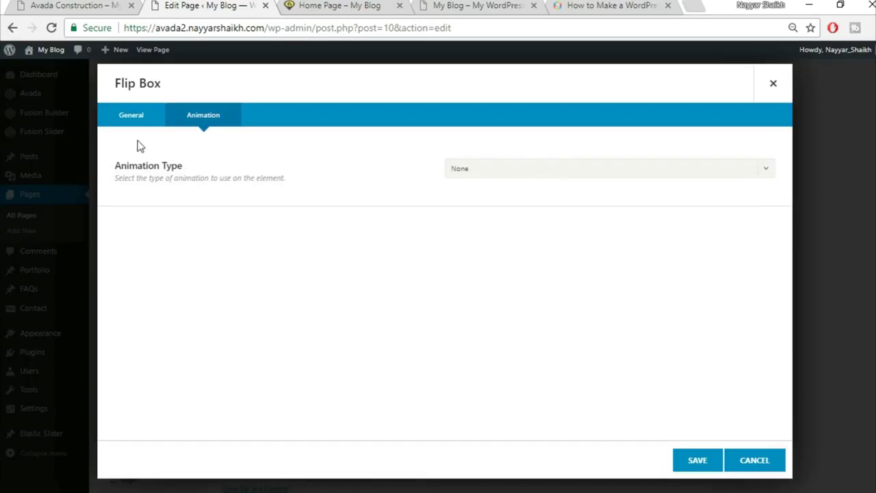
- Save the Buildings flip box settings
left_click(695, 460)
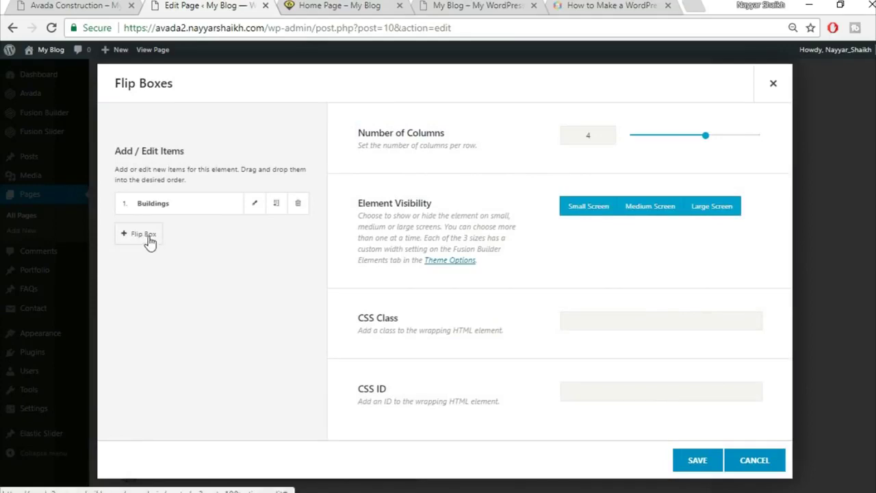
left_click(79, 4)
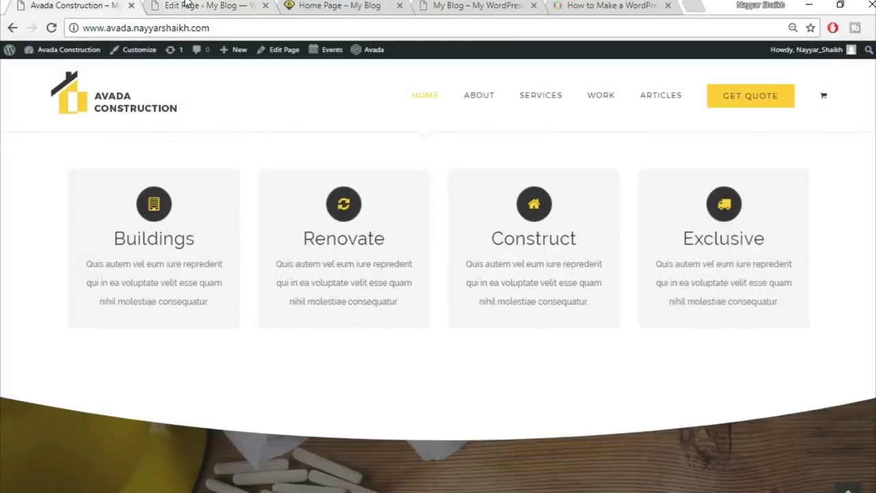
left_click(186, 5)
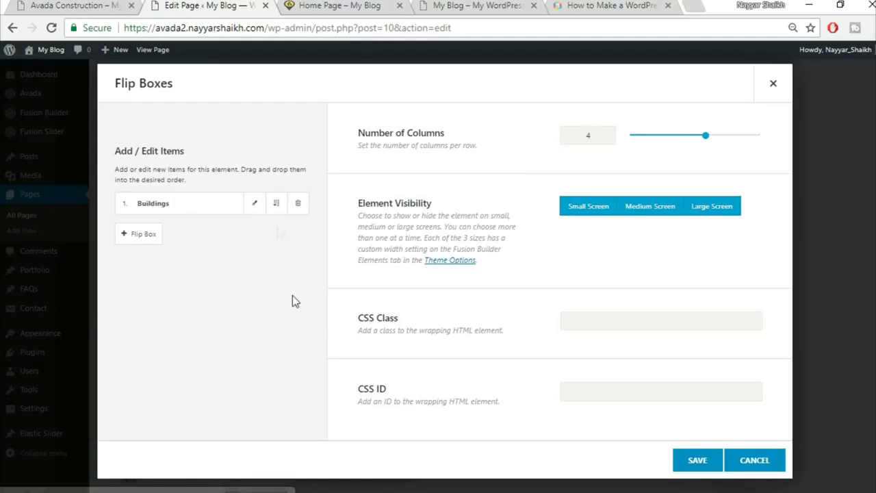
- Clone the Buildings flip box three times and save the Flip Boxes element
left_click(275, 205)
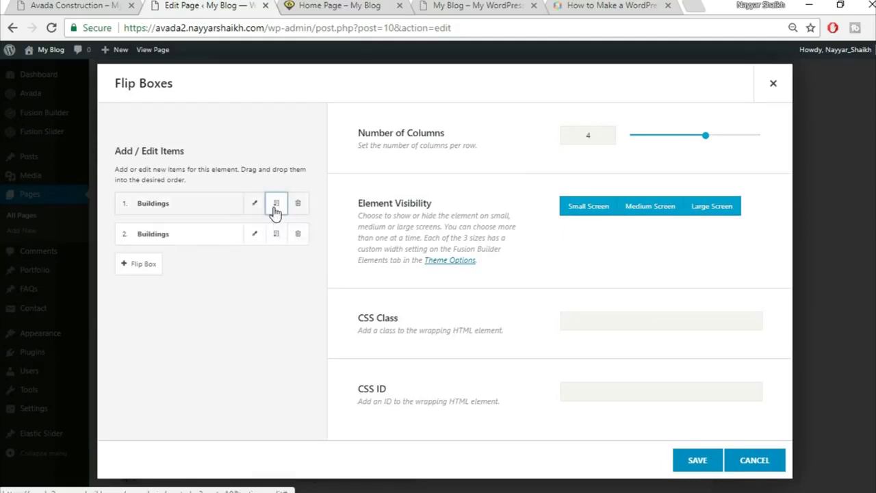
left_click(275, 205)
left_click(276, 205)
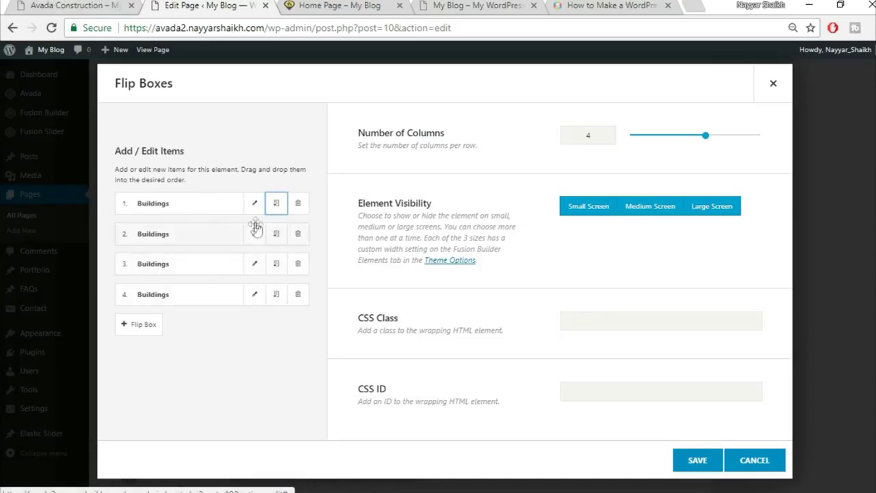
key("ctrl+shift+Tab")
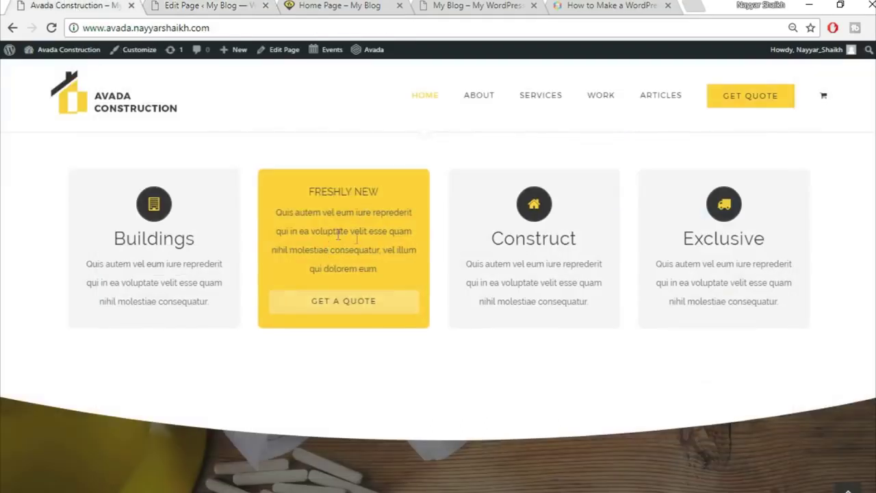
left_click(205, 5)
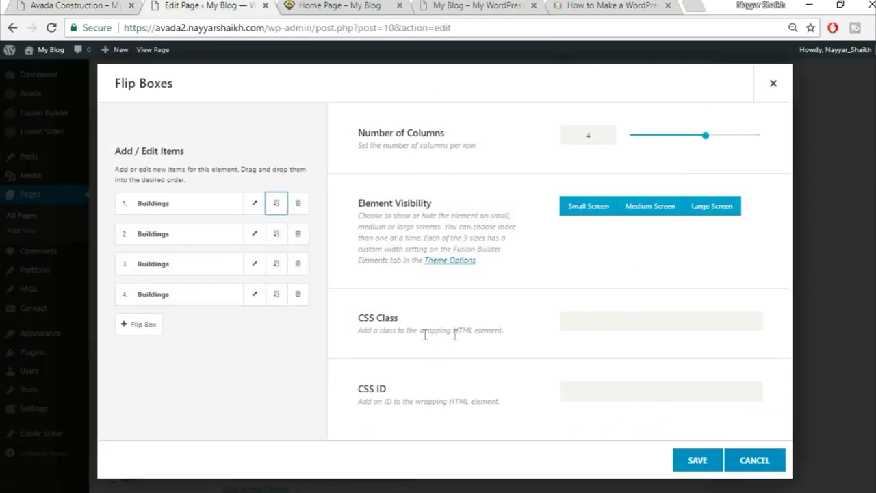
left_click(686, 471)
- Update the page and view the four Buildings flip boxes on the live Home Page
scroll(730, 452, "up", 5)
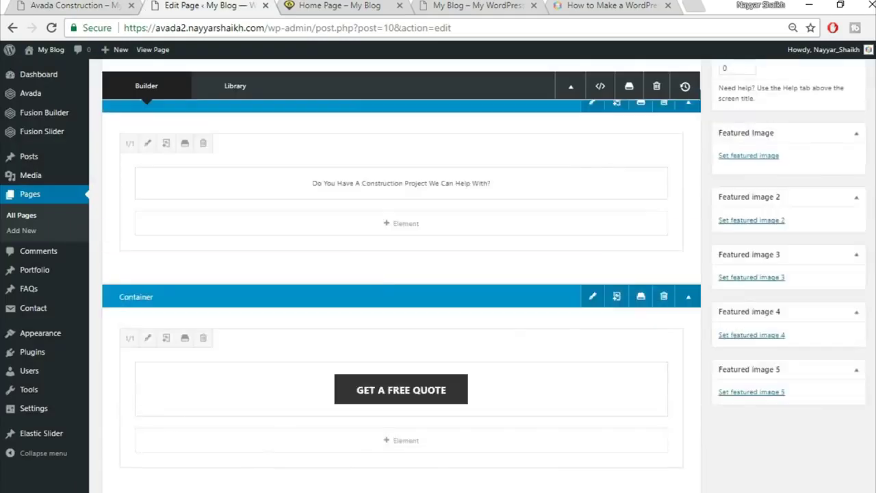
scroll(852, 176, "up", 5)
left_click(841, 128)
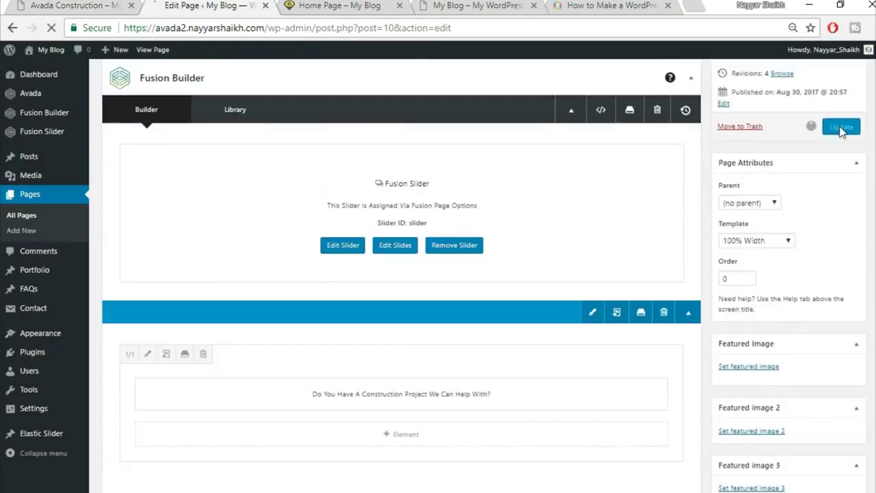
left_click(345, 7)
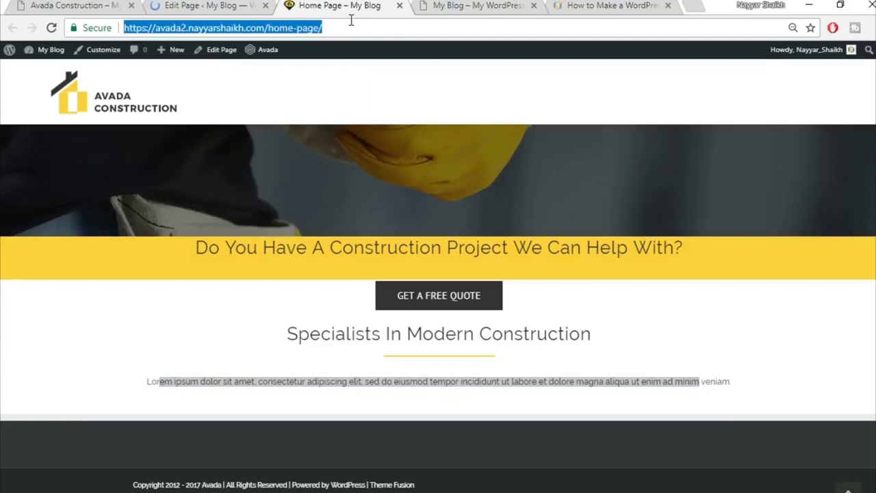
scroll(560, 243, "down", 3)
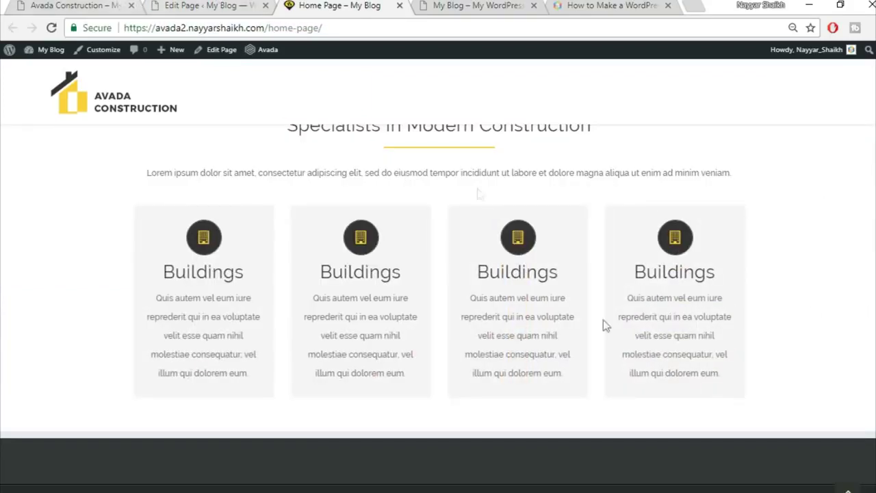
scroll(603, 320, "up", 2)
scroll(651, 335, "down", 2)
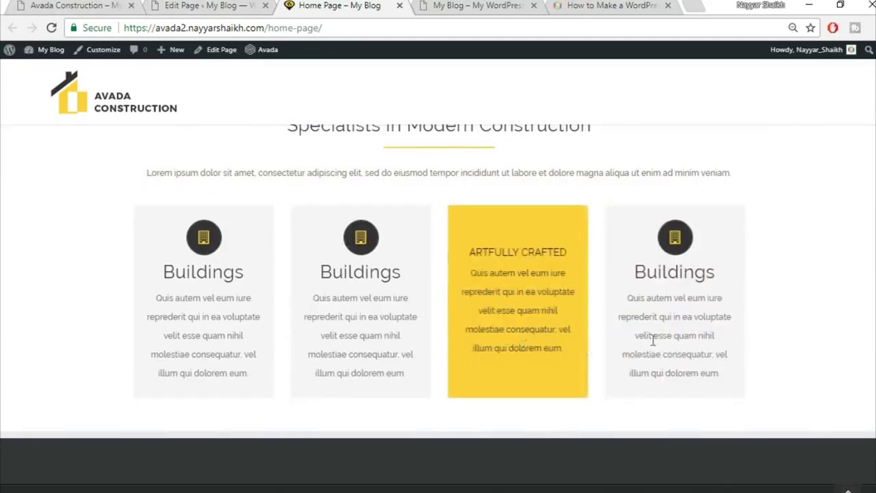
- Compare with the demo site, then return to the editor below the flip boxes
left_click(69, 5)
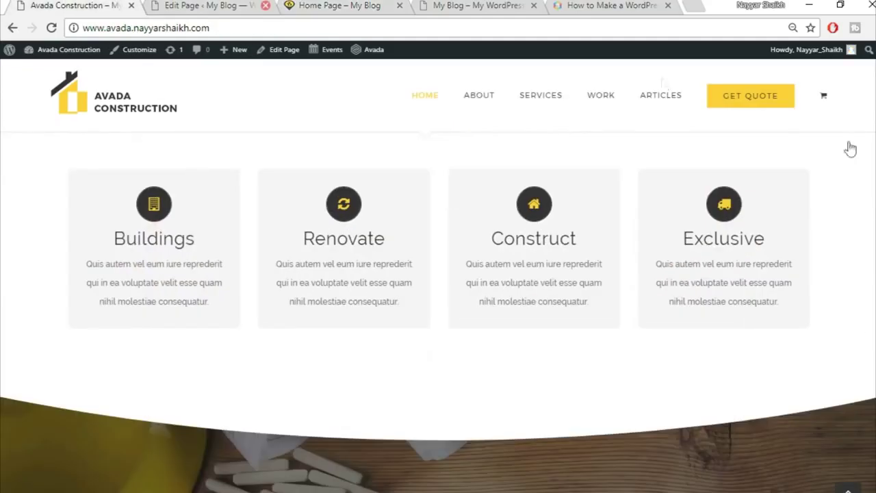
scroll(854, 253, "down", 3)
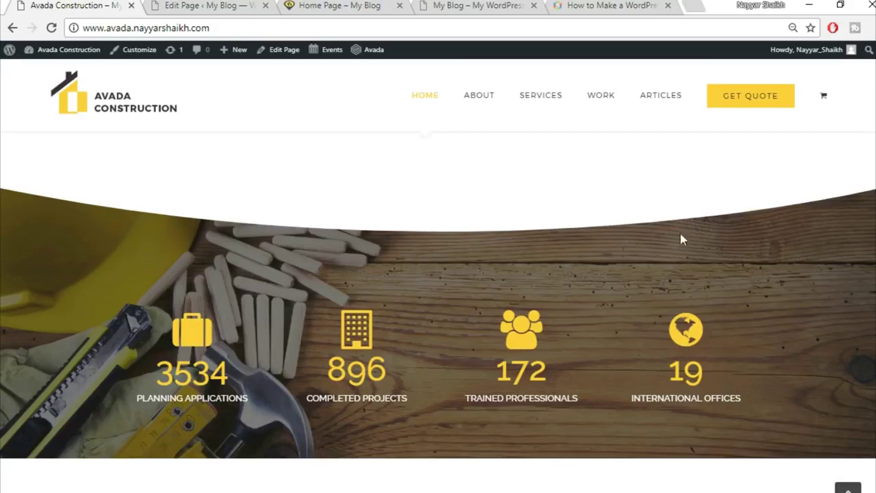
left_click(171, 4)
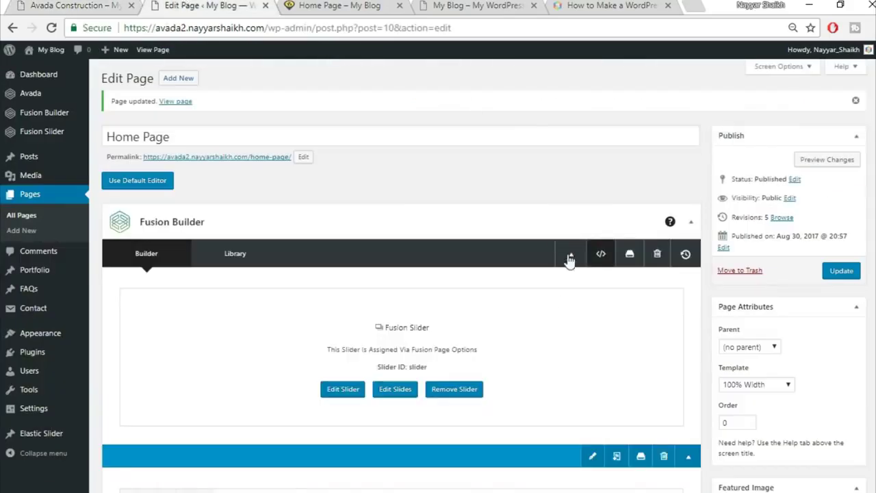
scroll(565, 309, "down", 3)
scroll(616, 404, "down", 15)
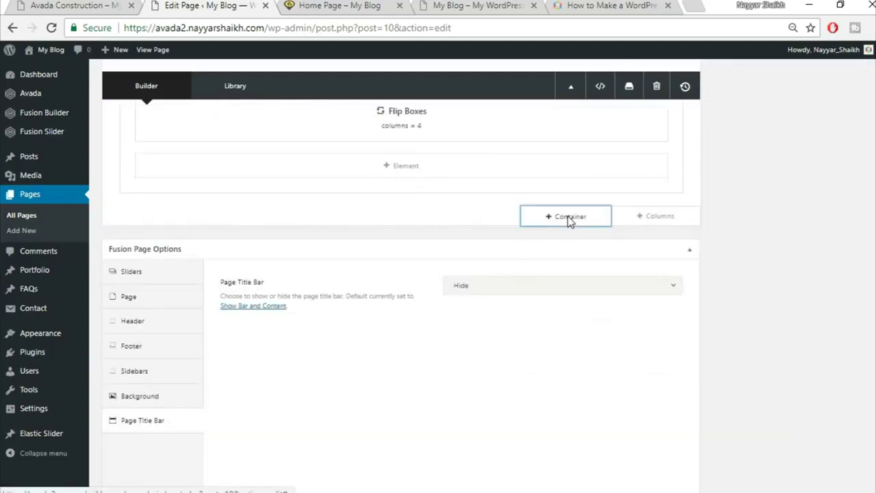
left_click(568, 217)
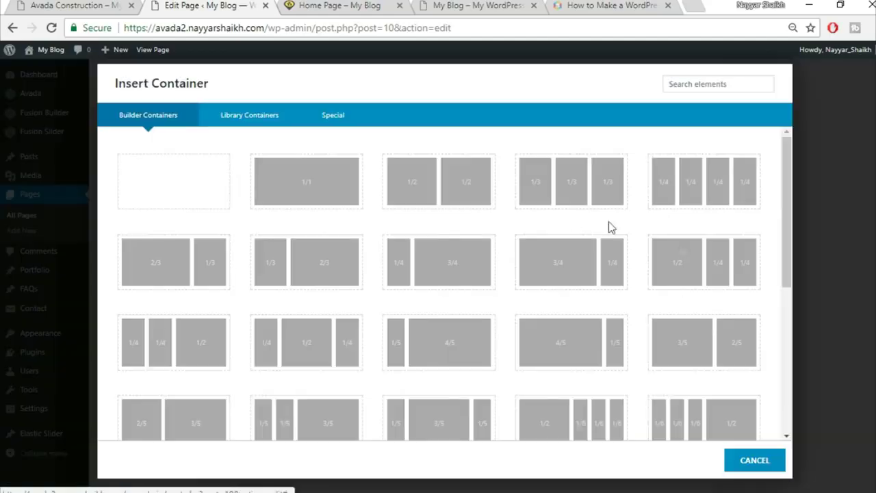
- Add a 1/1 column container and insert a Section Separator via the 'sec' search
left_click(326, 197)
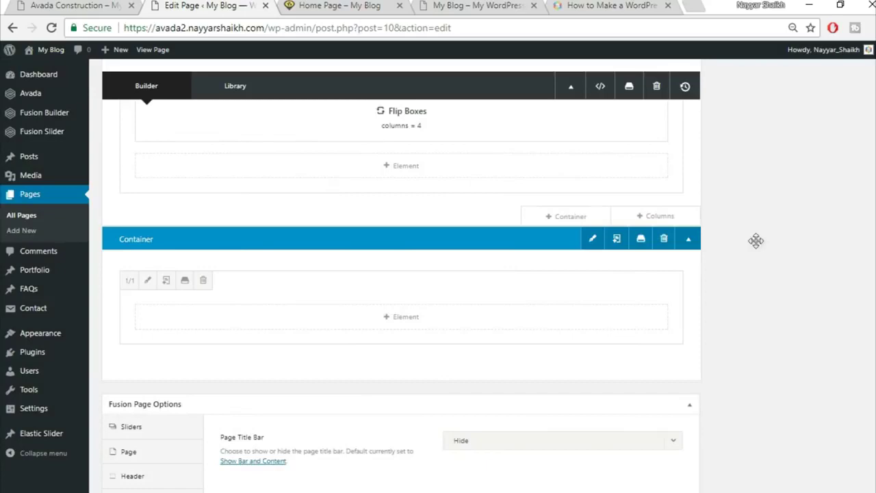
left_click(427, 323)
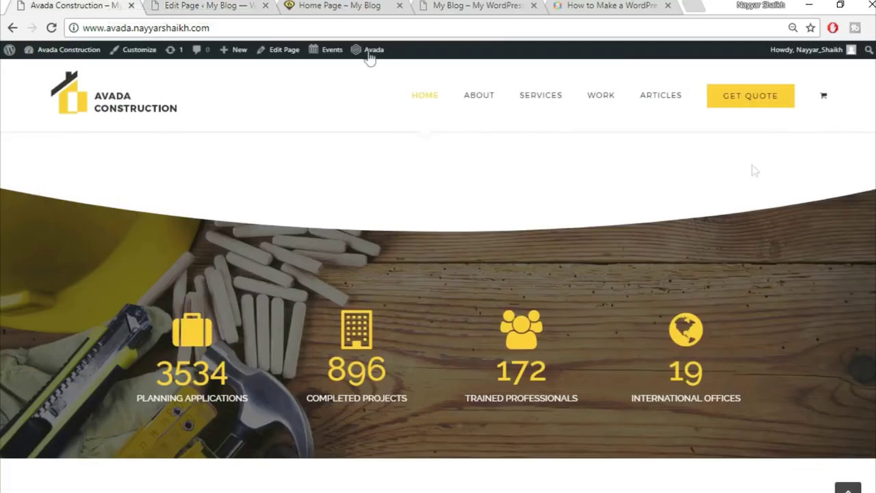
left_click(205, 6)
left_click(714, 86)
type("sec")
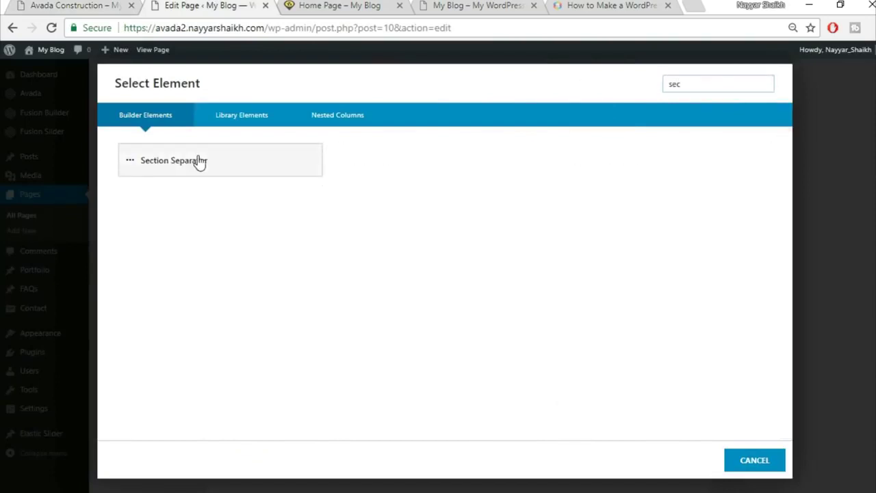
left_click(197, 160)
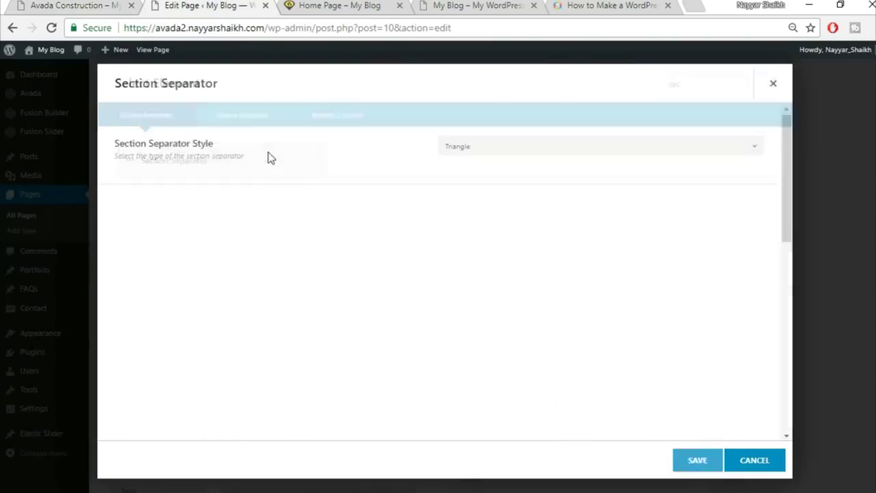
- Give the separator the Big Half Circle style at the Bottom position
left_click(523, 146)
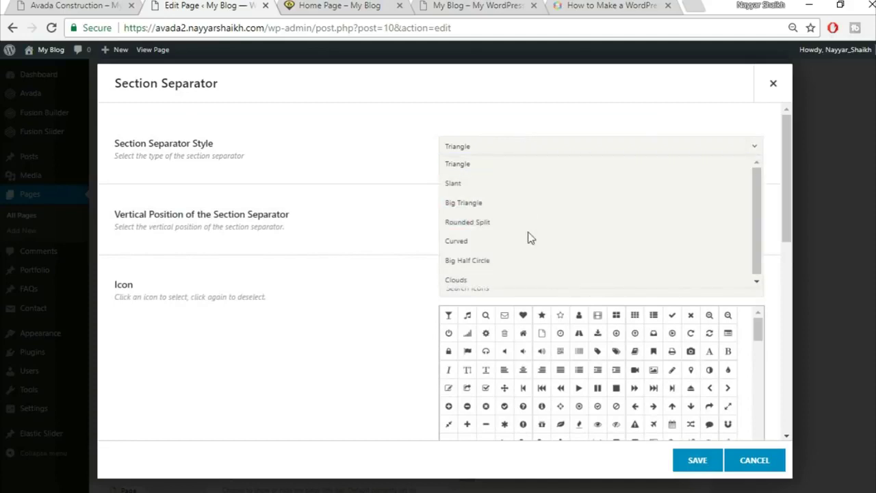
left_click(529, 261)
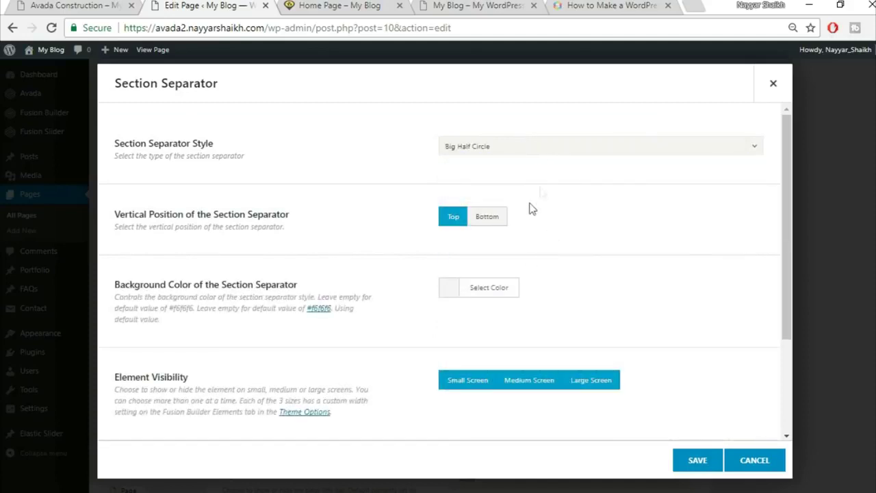
left_click(487, 217)
left_click(83, 4)
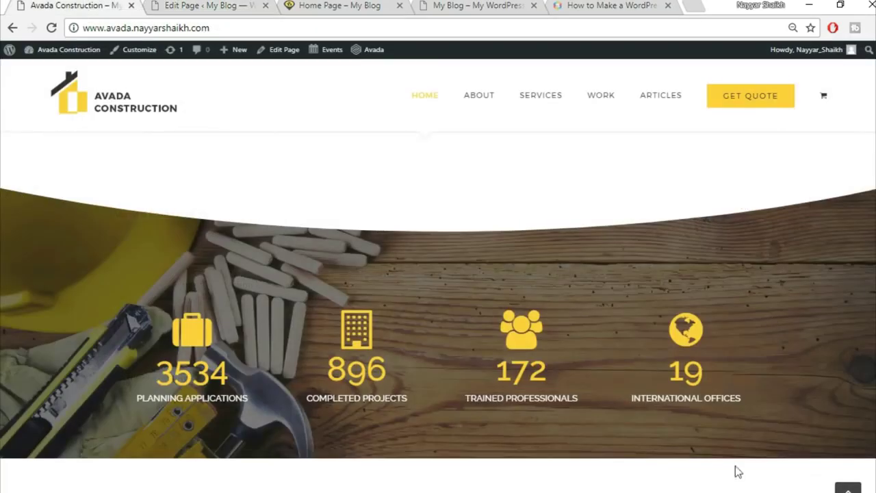
left_click(205, 6)
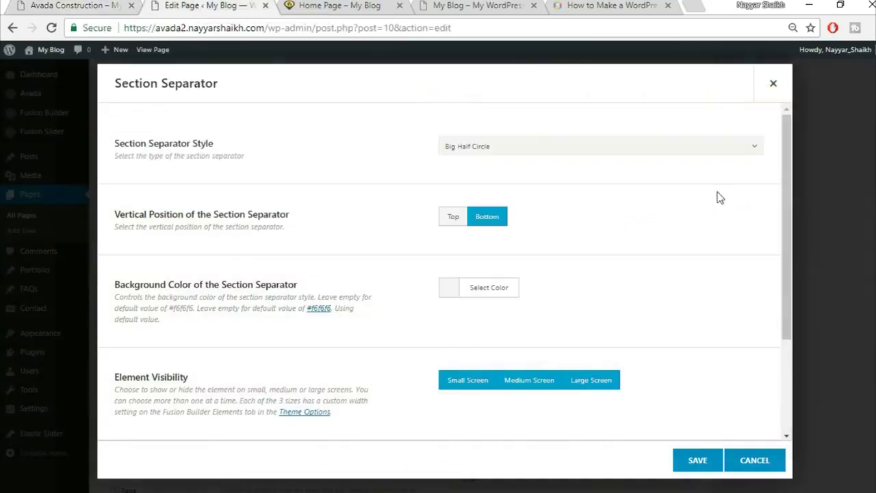
scroll(692, 236, "down", 1)
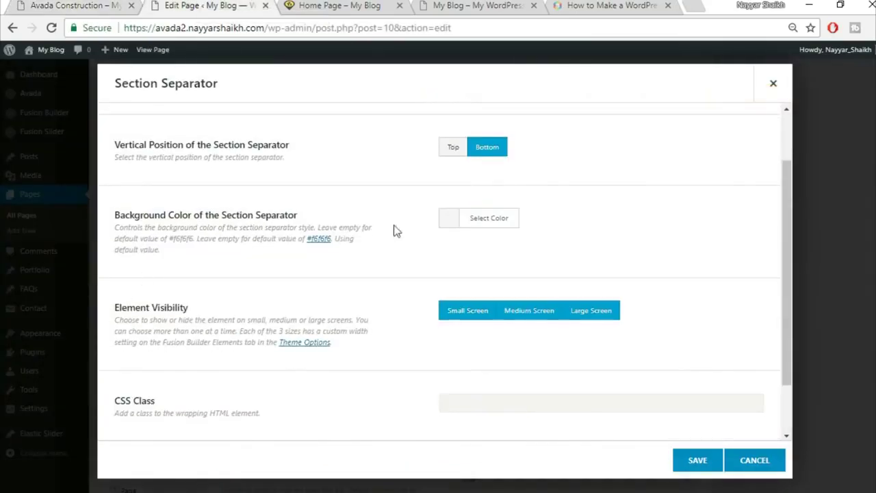
- Set the separator background colour to white and save it
left_click(496, 223)
left_click(465, 380)
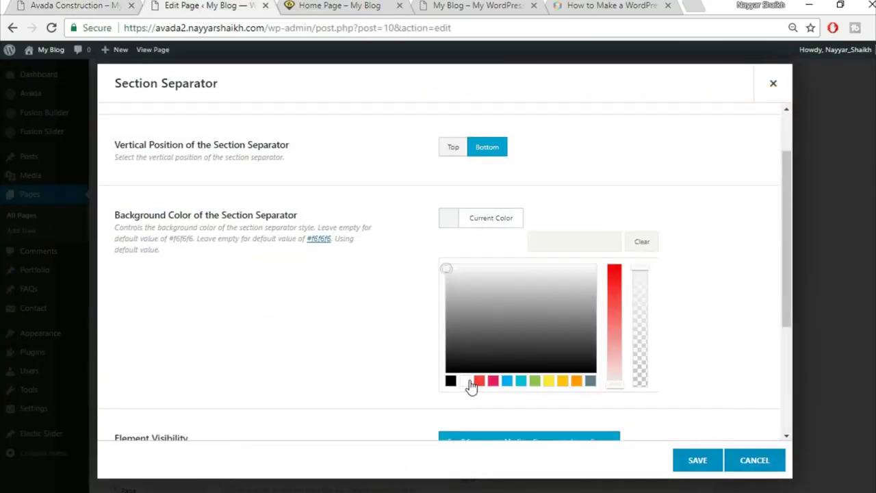
left_click(734, 147)
left_click(75, 6)
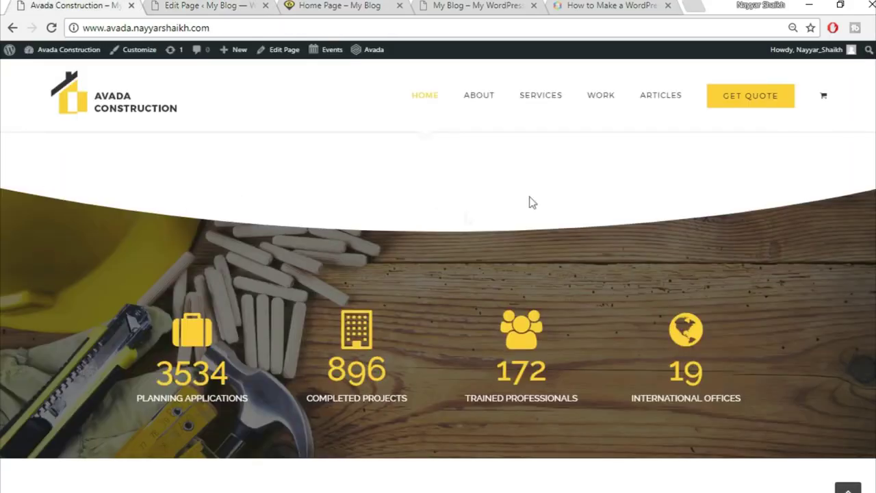
left_click(204, 5)
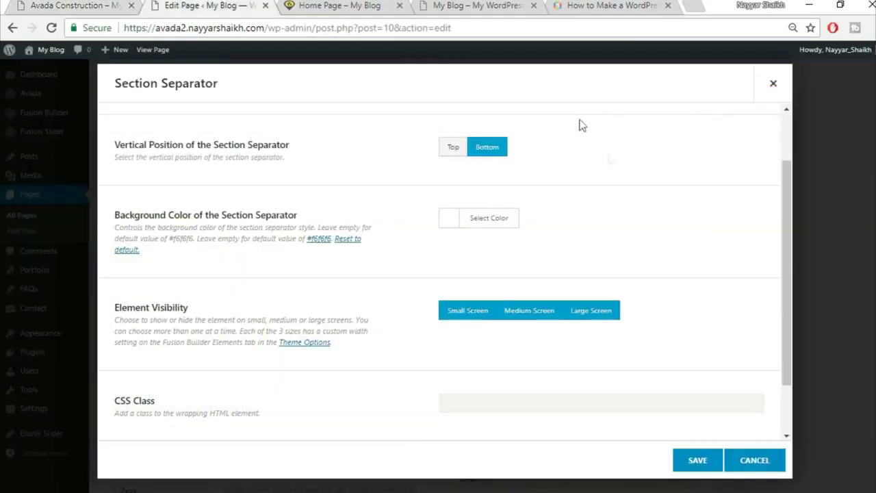
scroll(669, 281, "down", 1)
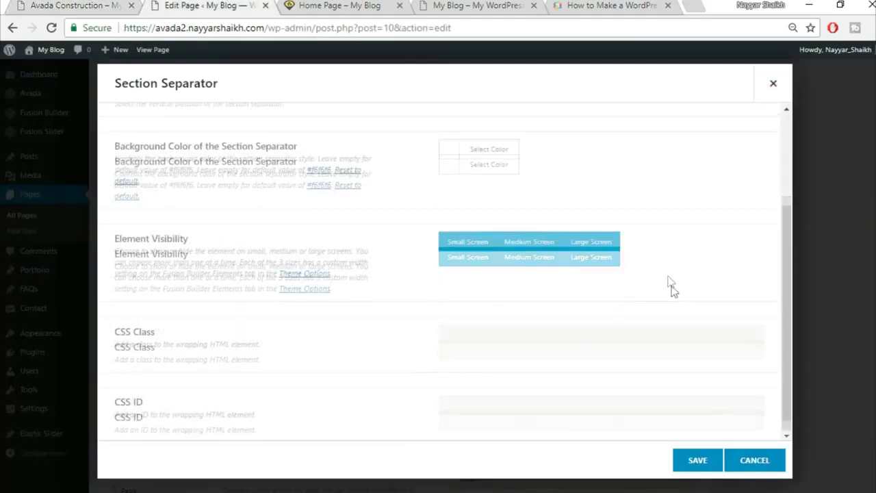
scroll(689, 437, "up", 5)
left_click(696, 460)
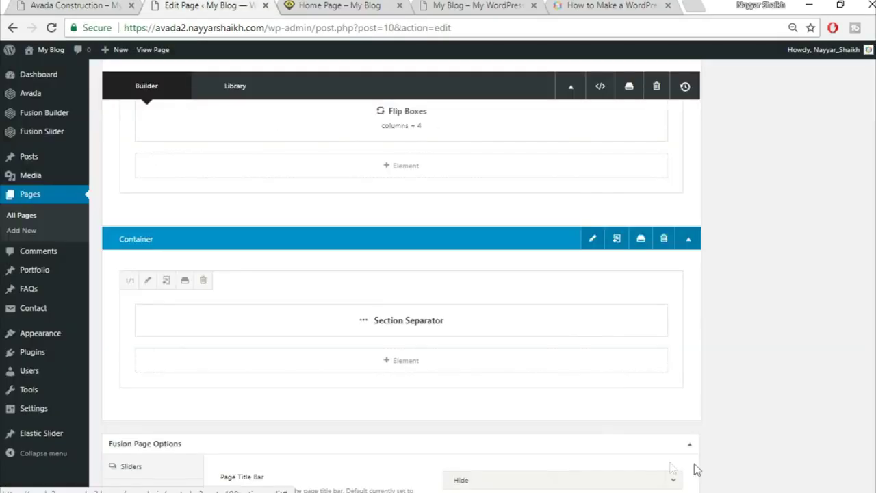
- Add a 1/1 column under the separator and insert Counter Boxes via the 'cou' search
key("ctrl+shift+Tab")
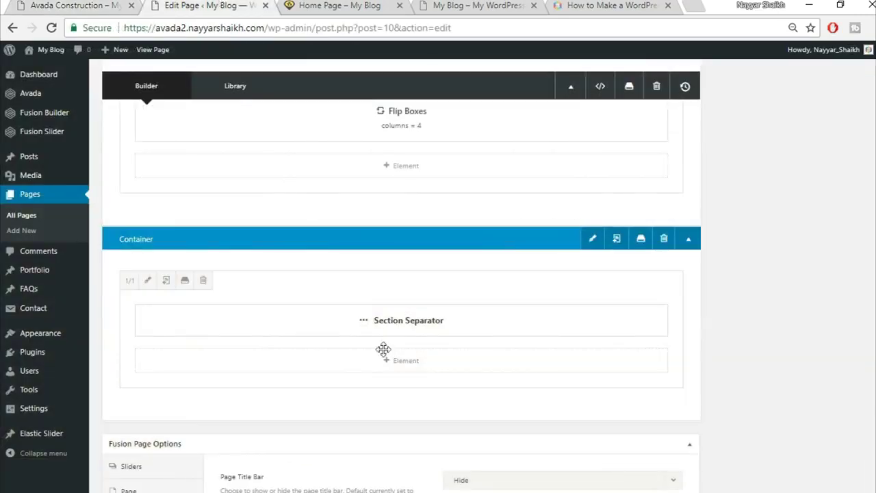
scroll(646, 414, "down", 1)
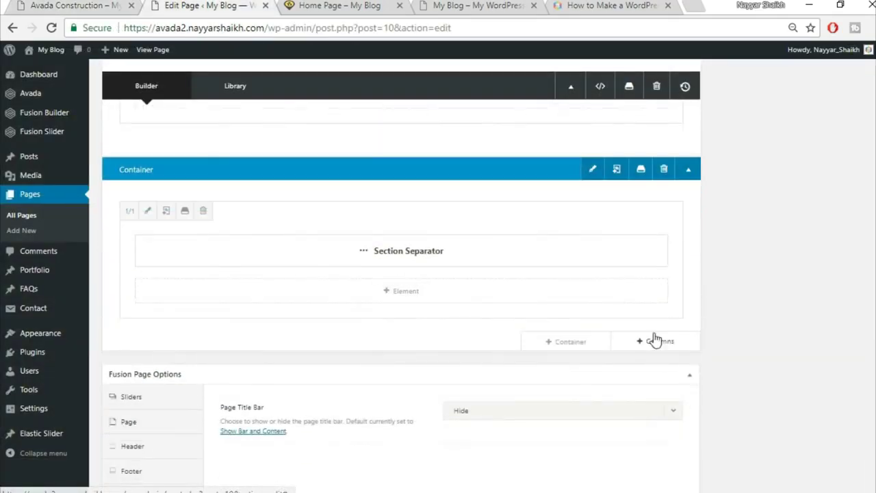
left_click(657, 343)
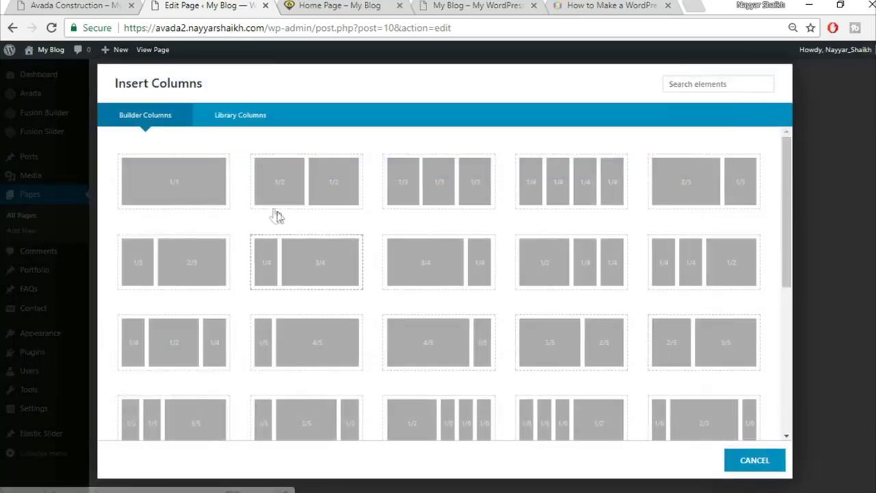
left_click(178, 191)
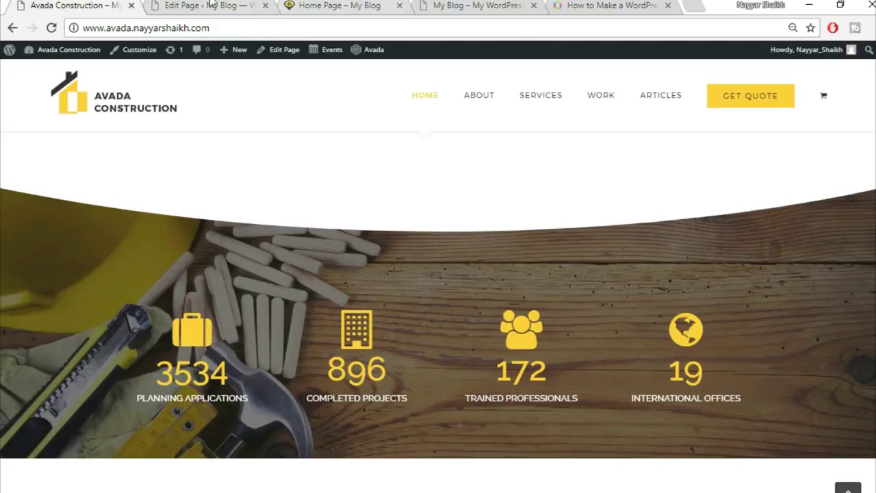
left_click(211, 6)
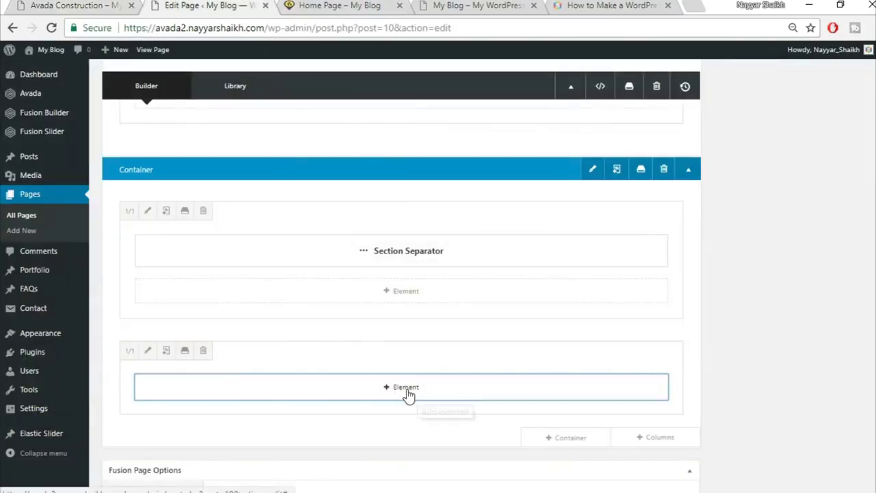
left_click(408, 388)
left_click(699, 84)
type("co")
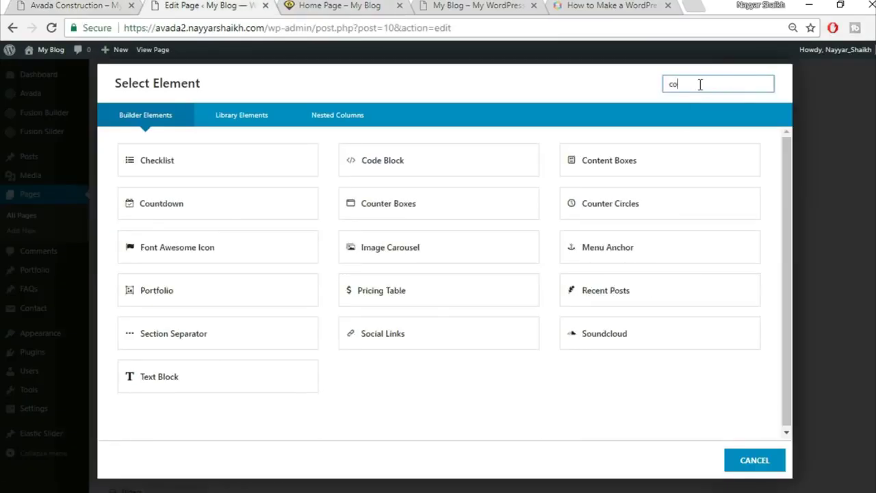
type("u")
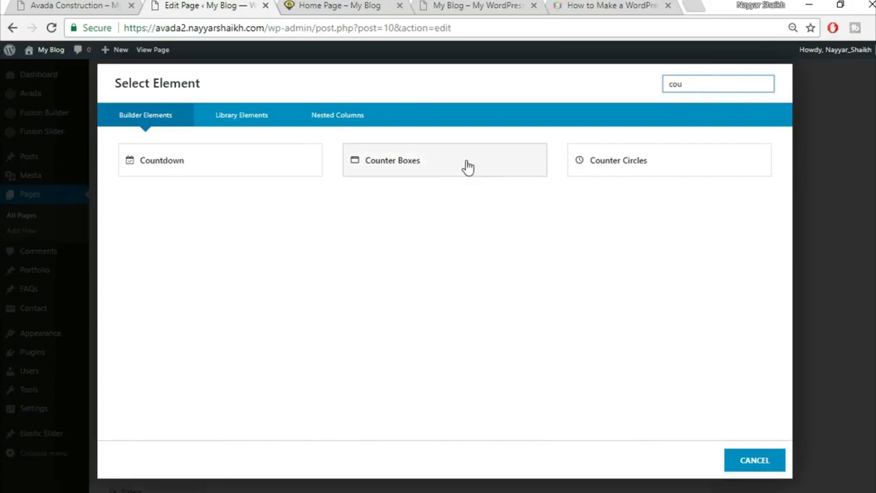
left_click(466, 164)
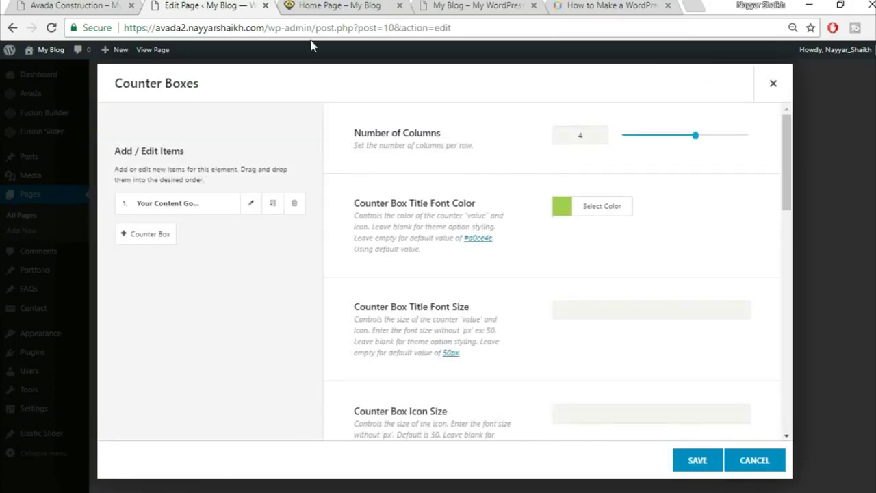
- Paste the yellow colour in as the counter title colour, checking the live site for reference
left_click(70, 5)
left_click(203, 5)
left_click(115, 4)
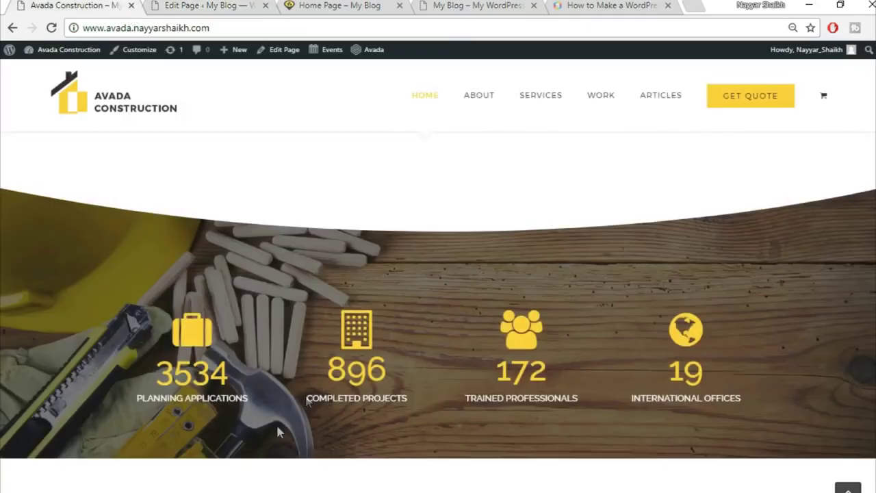
left_click(215, 3)
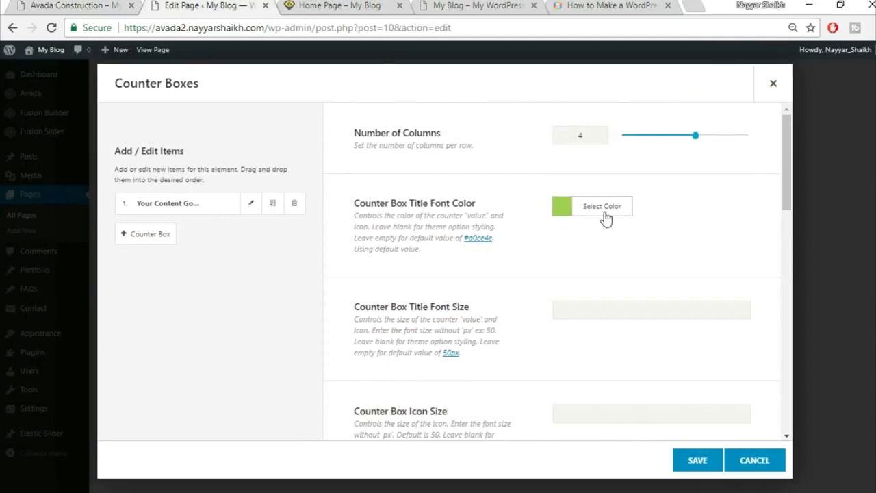
left_click(605, 211)
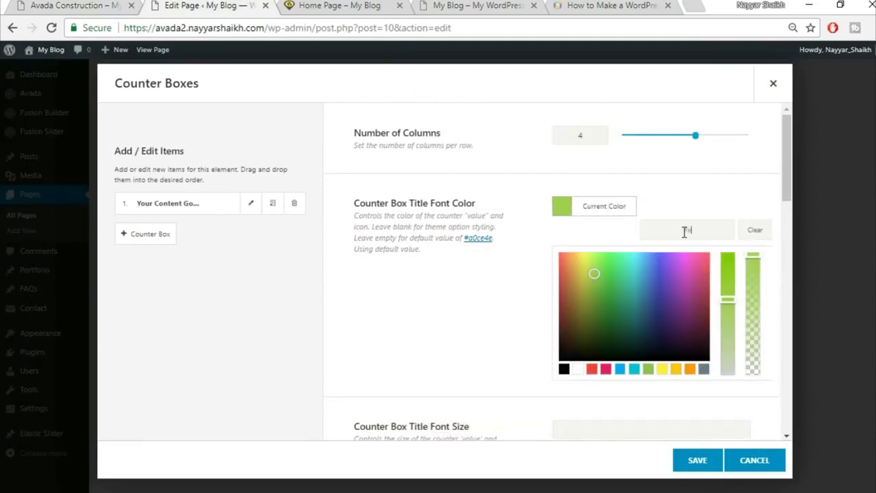
key("ctrl+v")
left_click(703, 195)
scroll(690, 217, "down", 3)
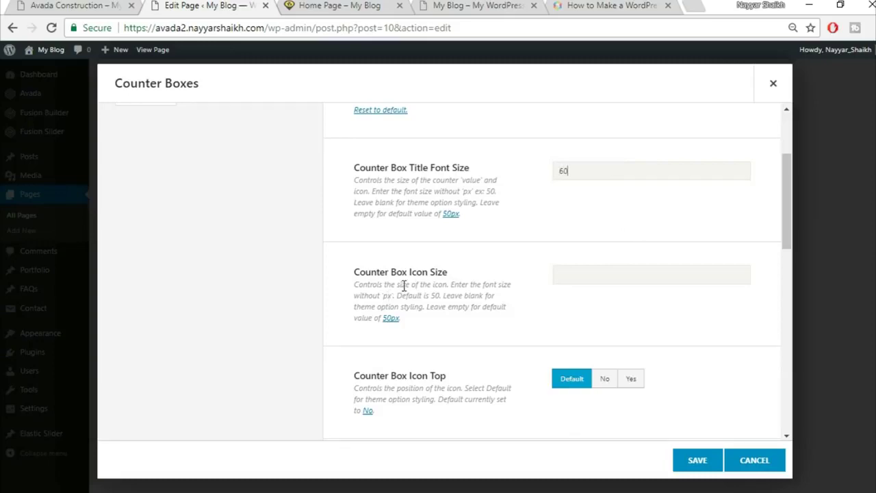
- Place the counter icons above the numbers, comparing against the live site's counters
left_click(103, 4)
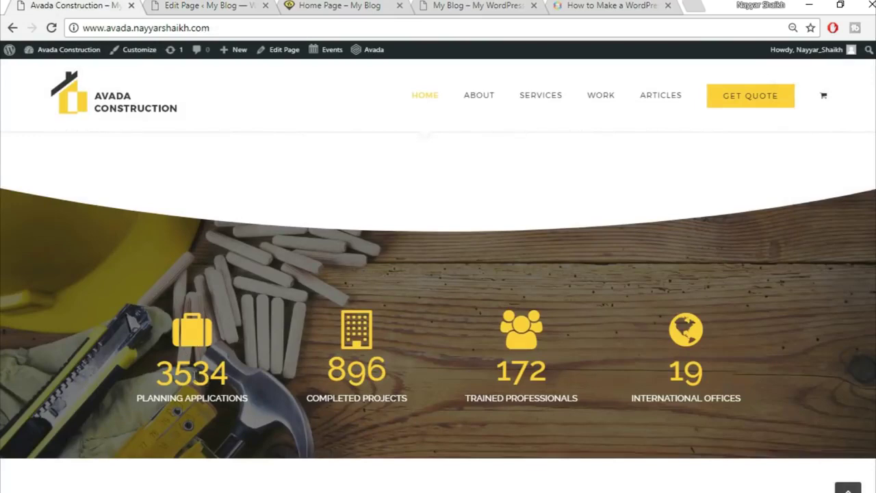
left_click(208, 5)
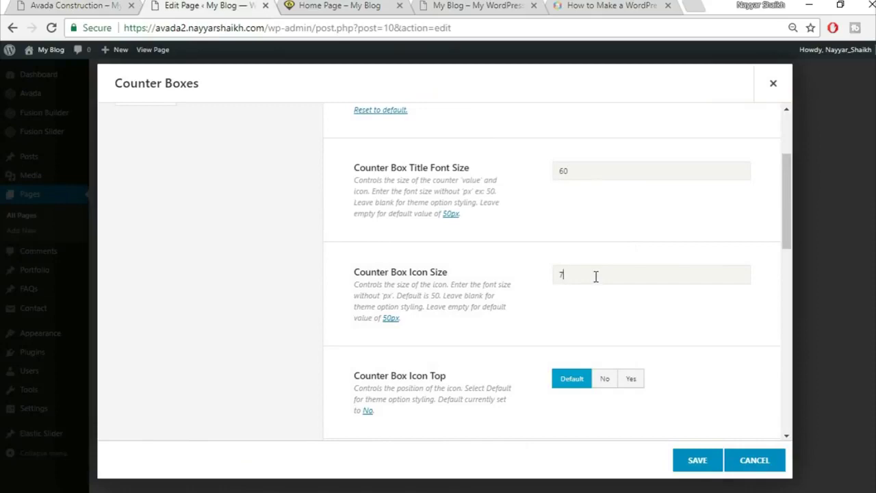
scroll(698, 335, "down", 1)
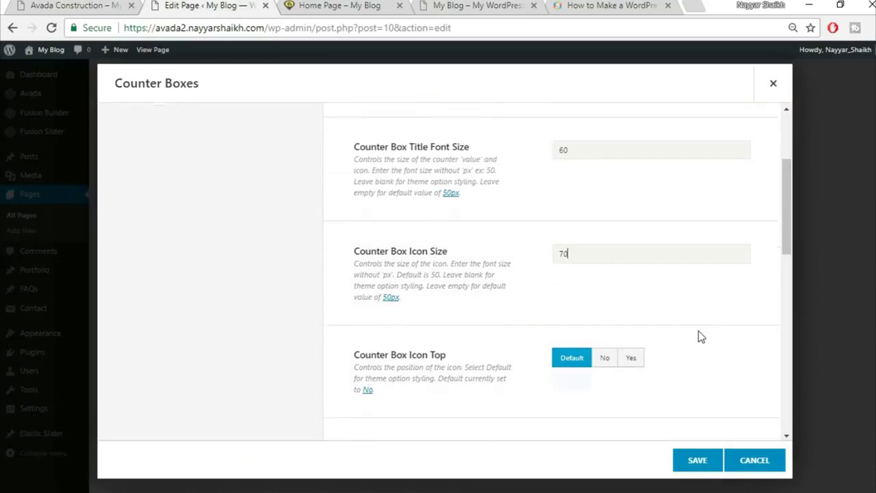
left_click(34, 4)
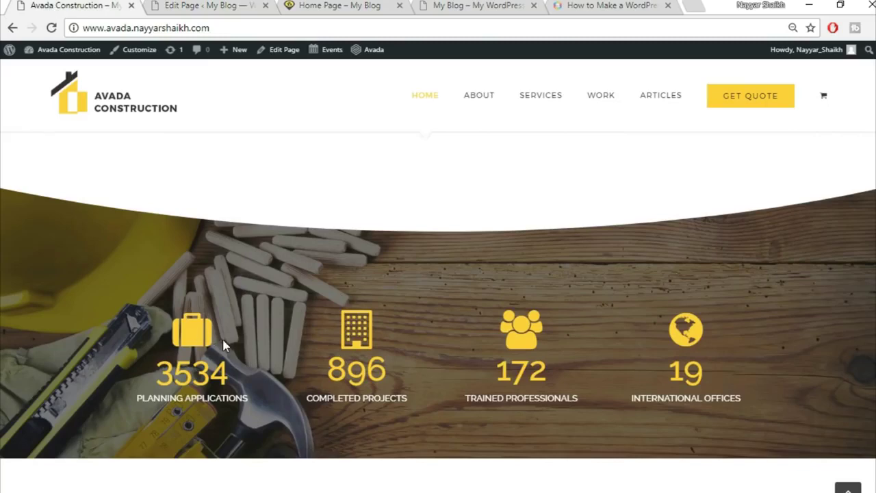
left_click(229, 5)
left_click(631, 309)
scroll(706, 311, "down", 1)
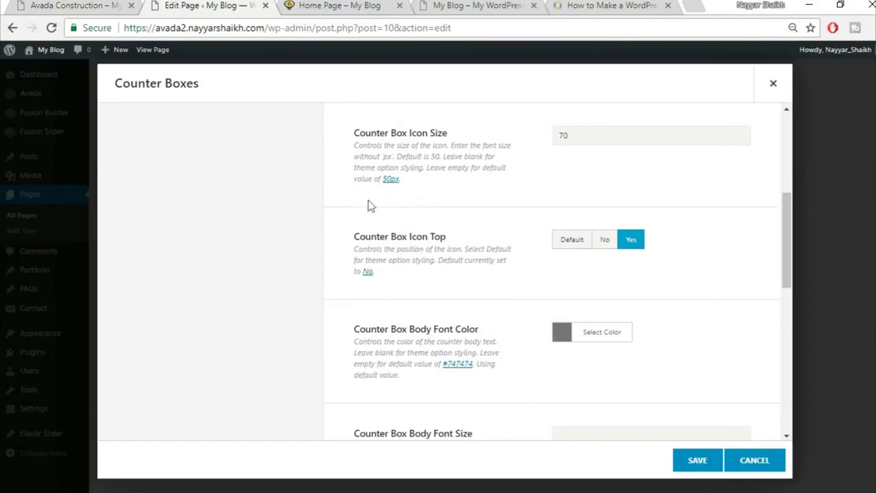
left_click(106, 5)
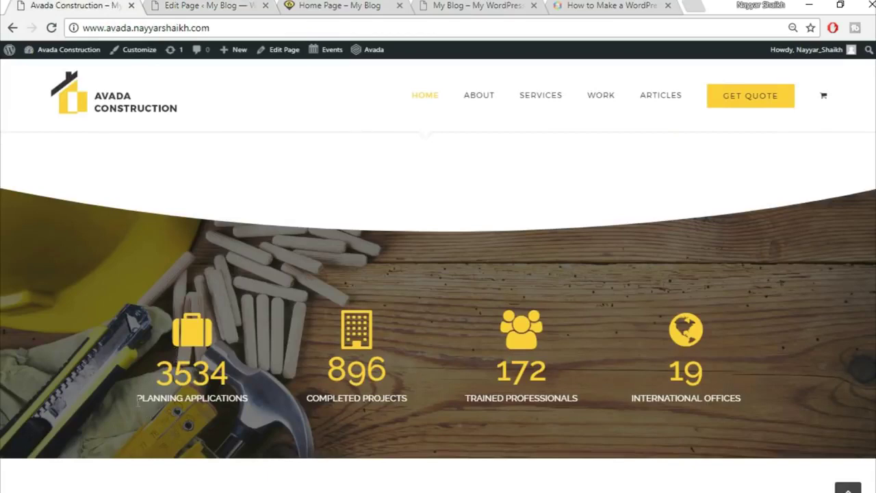
- Make the counter body text colour white
left_click_drag(177, 396, 260, 411)
left_click(260, 410)
left_click(199, 5)
left_click(609, 335)
scroll(688, 321, "down", 3)
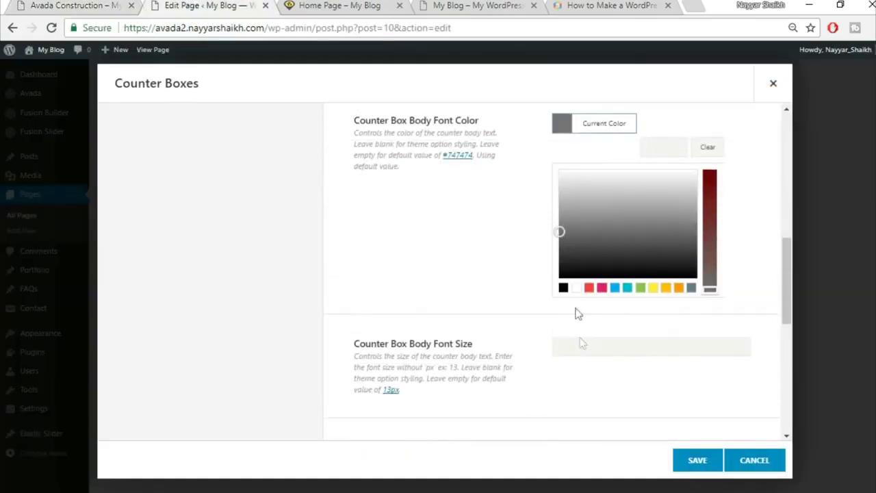
left_click(575, 290)
left_click(453, 246)
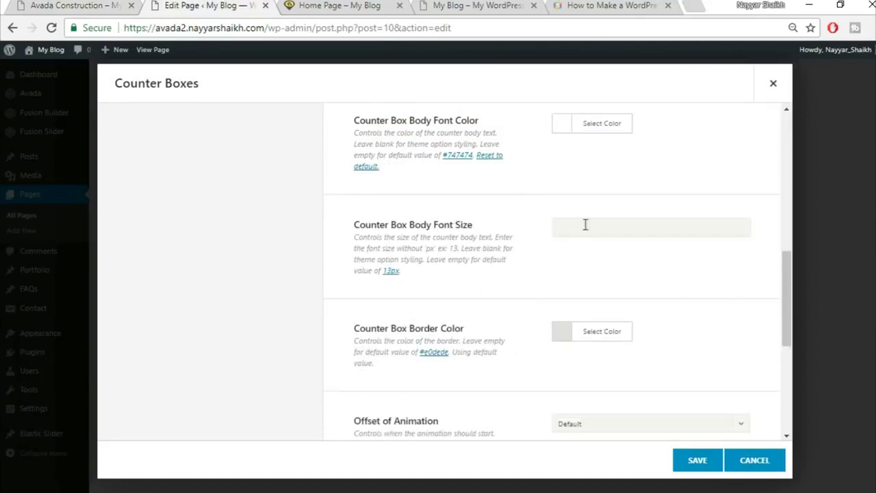
- Drag the counter border colour's alpha to zero so it is fully transparent
scroll(739, 304, "down", 1)
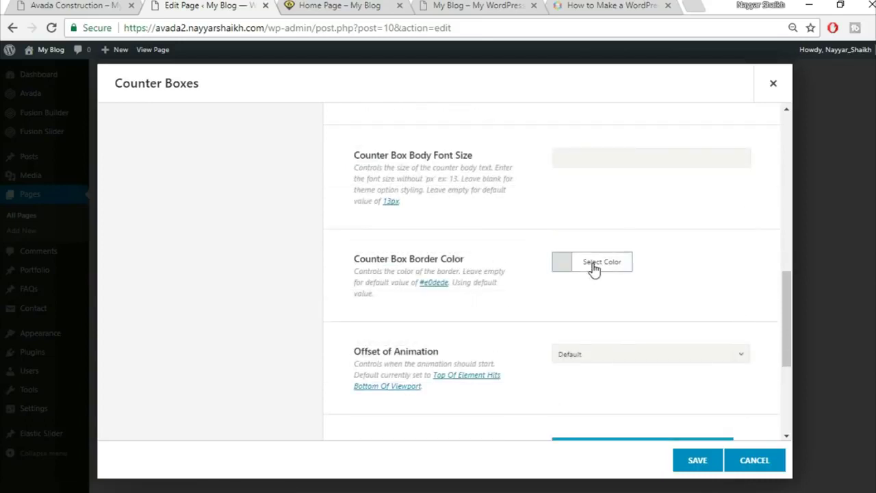
left_click(592, 267)
scroll(688, 239, "down", 1)
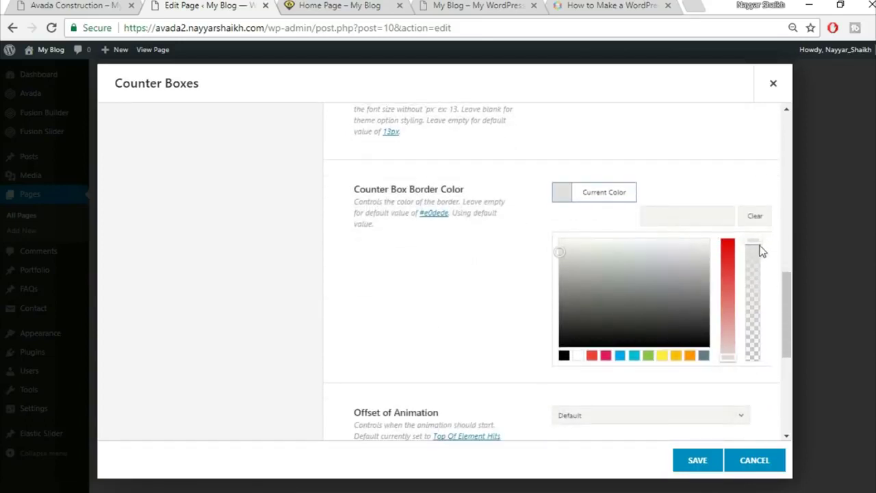
left_click_drag(753, 242, 755, 370)
left_click(745, 378)
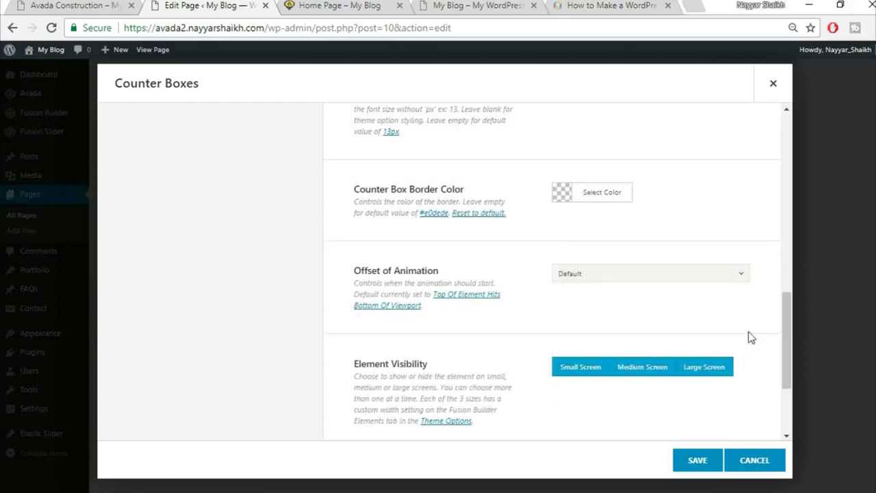
scroll(749, 336, "down", 1)
scroll(485, 291, "down", 1)
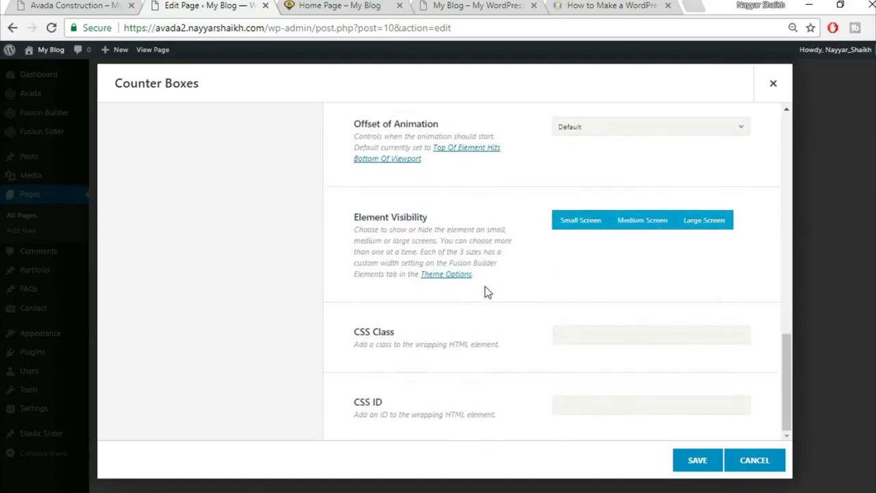
scroll(495, 296, "up", 5)
scroll(496, 297, "up", 1)
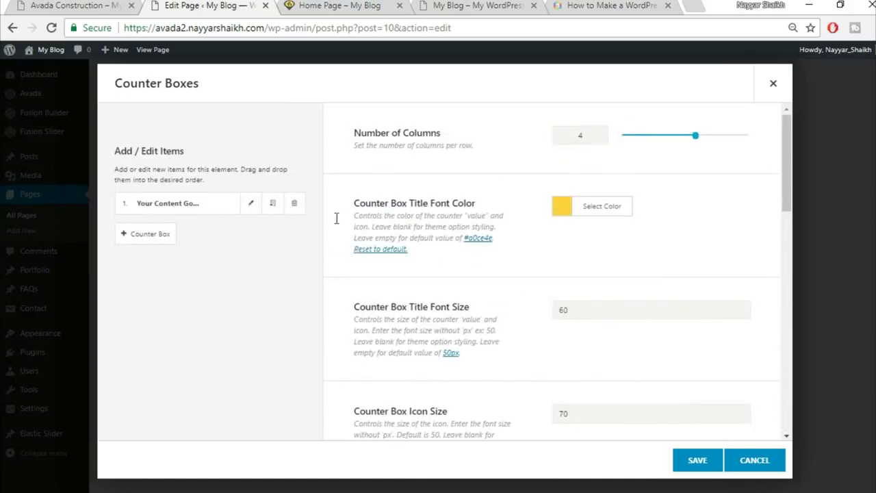
- Set the first counter box's value to 3534, copied from the demo site
left_click(252, 208)
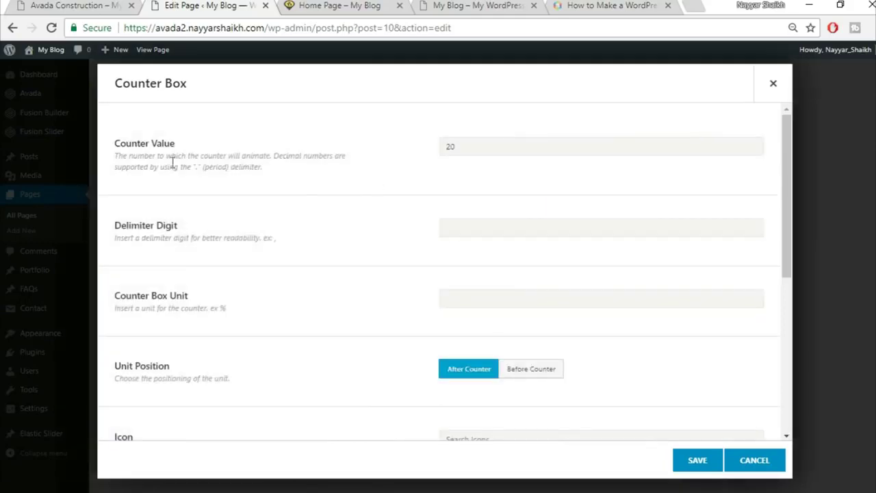
left_click(82, 5)
double_click(272, 378)
key("ctrl+c")
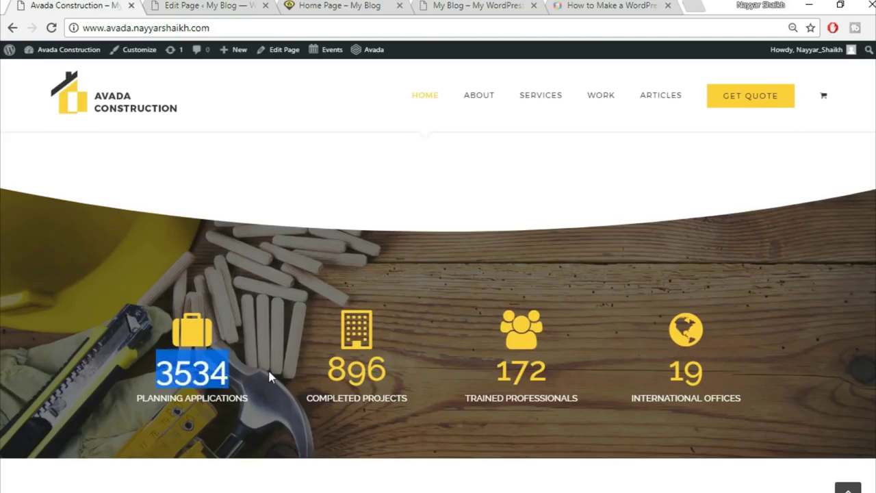
left_click(181, 6)
left_click_drag(504, 142, 411, 146)
key("ctrl+v")
scroll(422, 312, "down", 1)
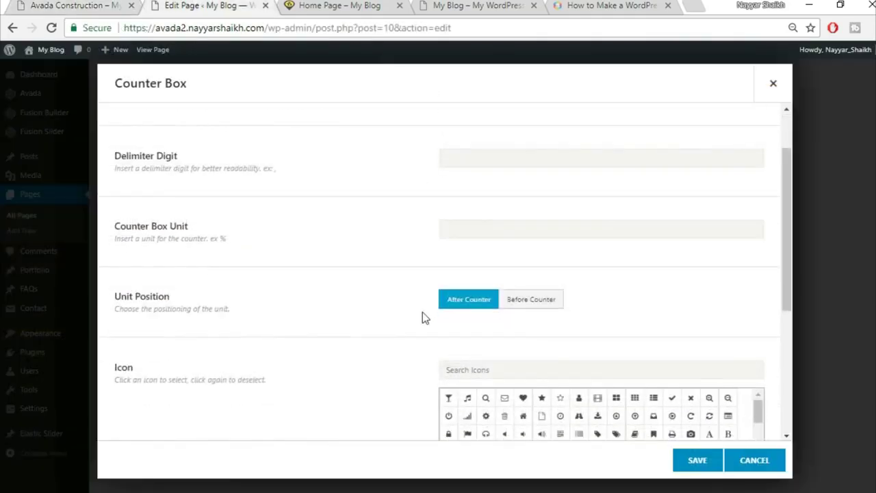
scroll(422, 312, "down", 1)
scroll(422, 312, "up", 2)
scroll(422, 312, "down", 4)
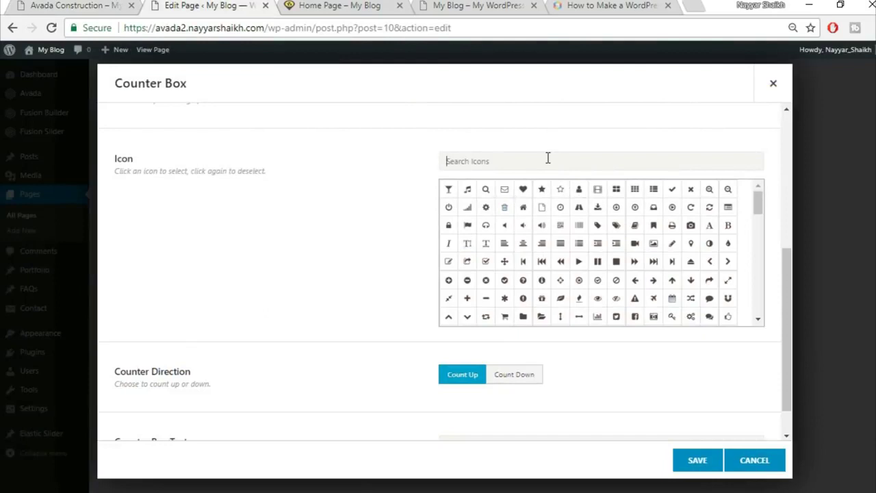
- Search 'bri' and choose the briefcase icon for the counter box
type("brie")
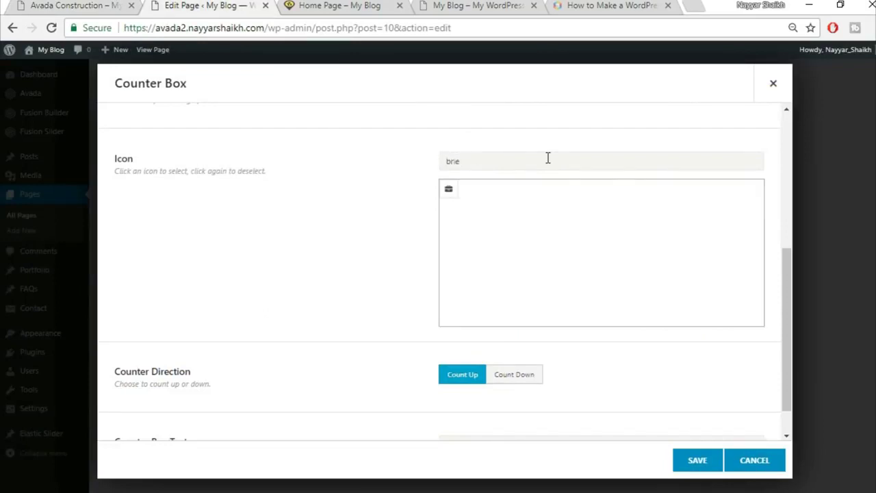
left_click(449, 191)
scroll(356, 243, "down", 1)
scroll(356, 243, "up", 2)
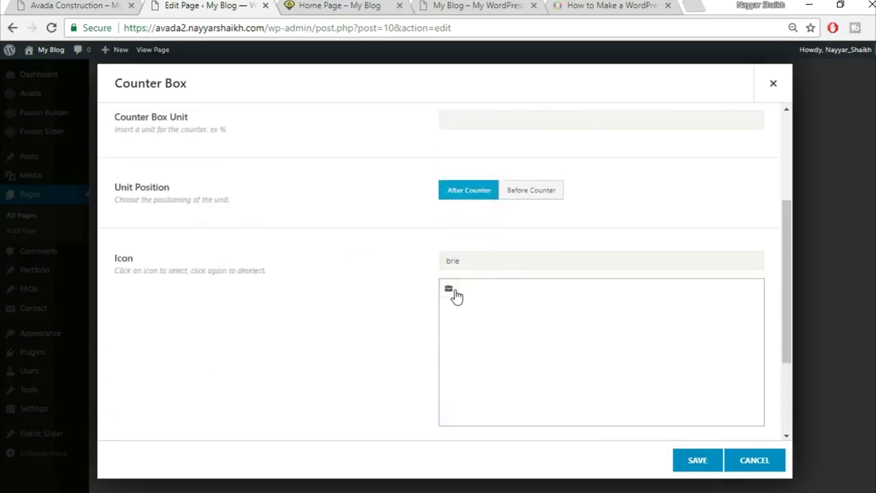
left_click(456, 294)
scroll(364, 297, "down", 2)
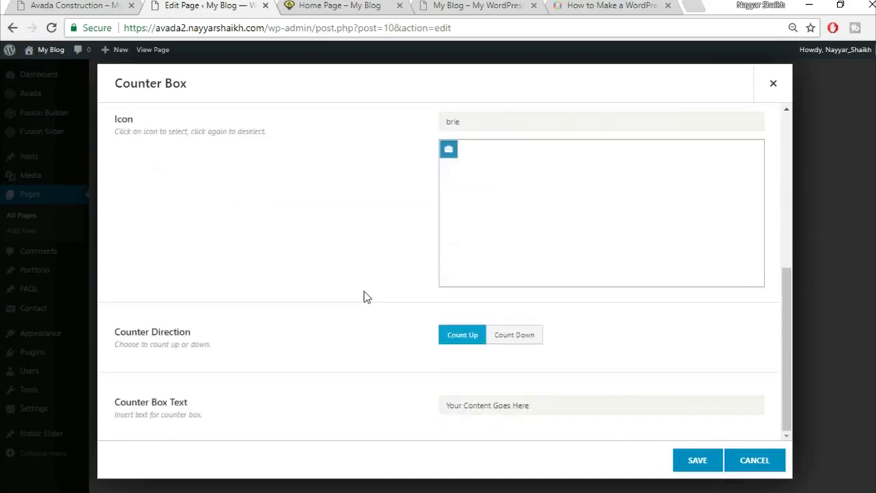
- Replace the counter text with PLANNING APPLICATIONS from the demo and save the box
left_click(22, 4)
left_click(203, 446)
left_click_drag(127, 407, 260, 396)
key("ctrl+c")
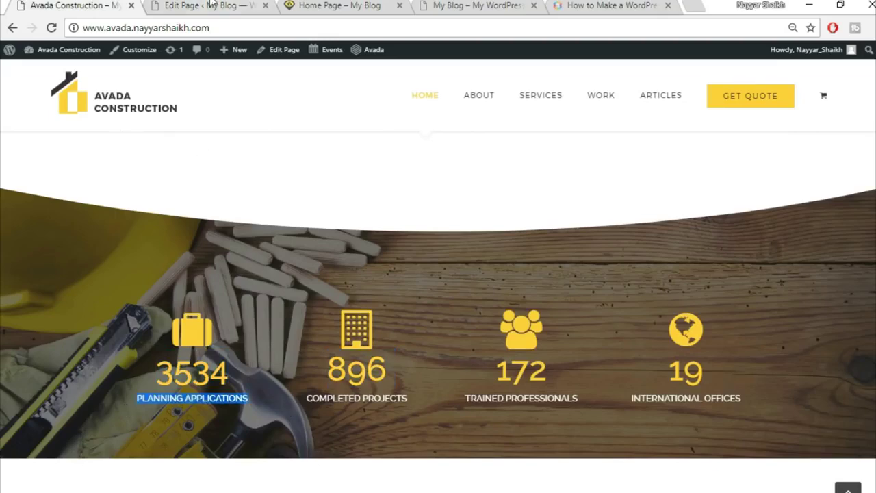
left_click(210, 5)
triple_click(547, 407)
key("BackSpace")
key("ctrl+v")
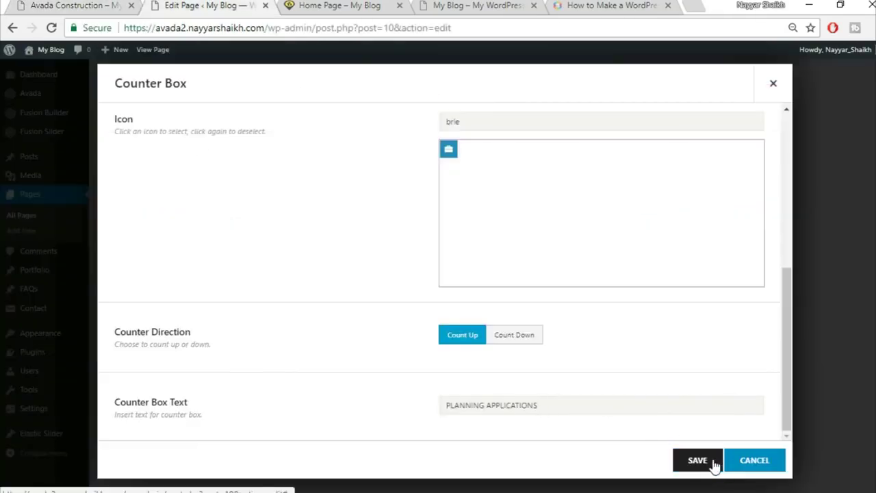
left_click(713, 464)
- Clone the counter box three times to make four counters
left_click(273, 205)
left_click(273, 205)
left_click(273, 205)
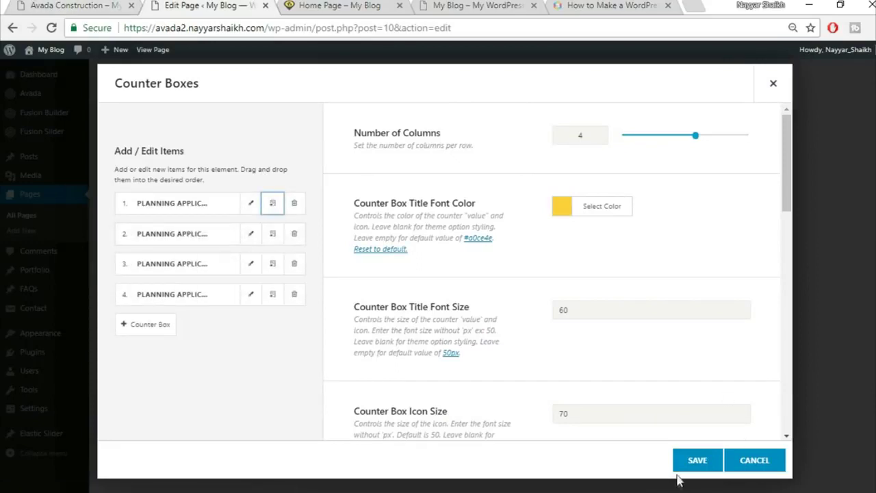
- Save the counter boxes element and compare it with the demo site
left_click(697, 460)
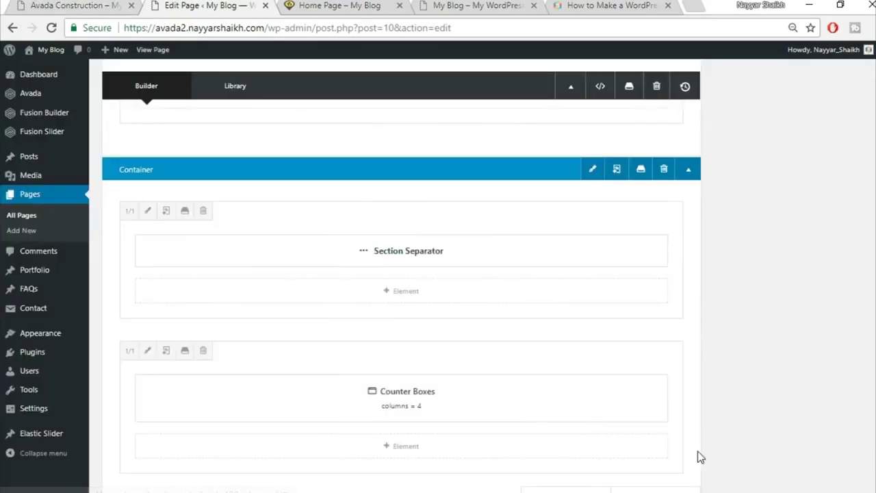
left_click(97, 6)
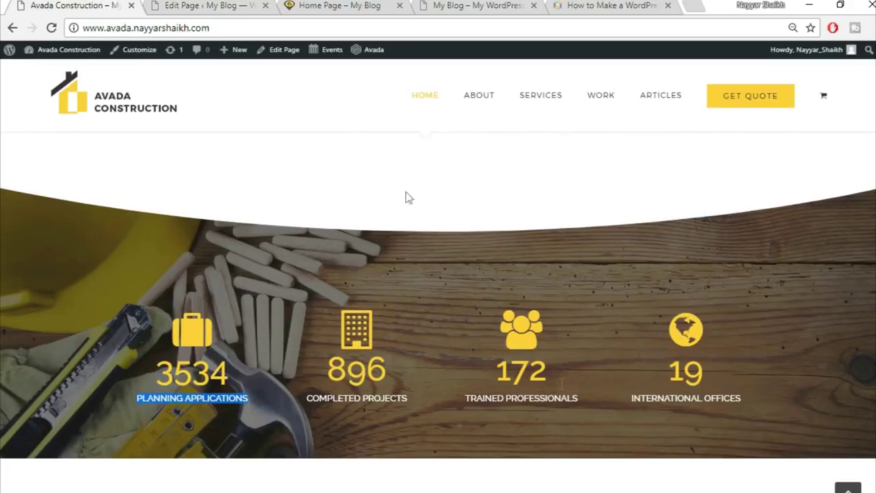
left_click(232, 6)
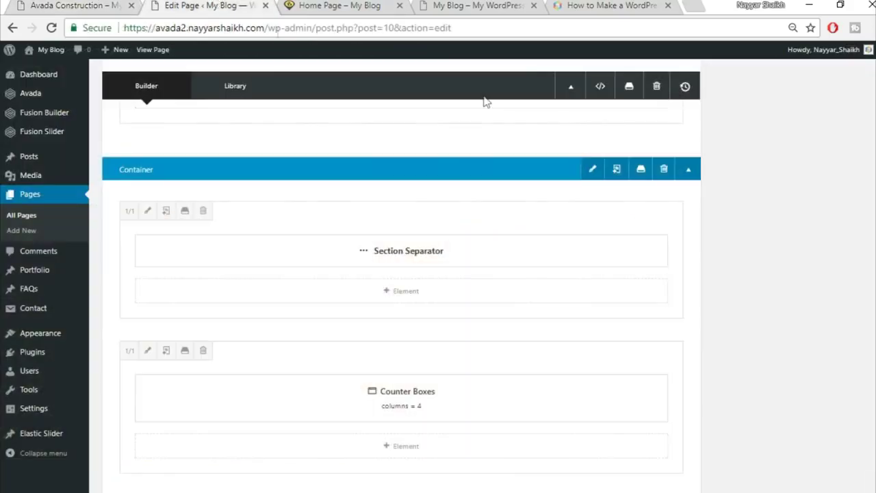
- Upload home-244125289 and insert it as the container's background image
left_click(593, 171)
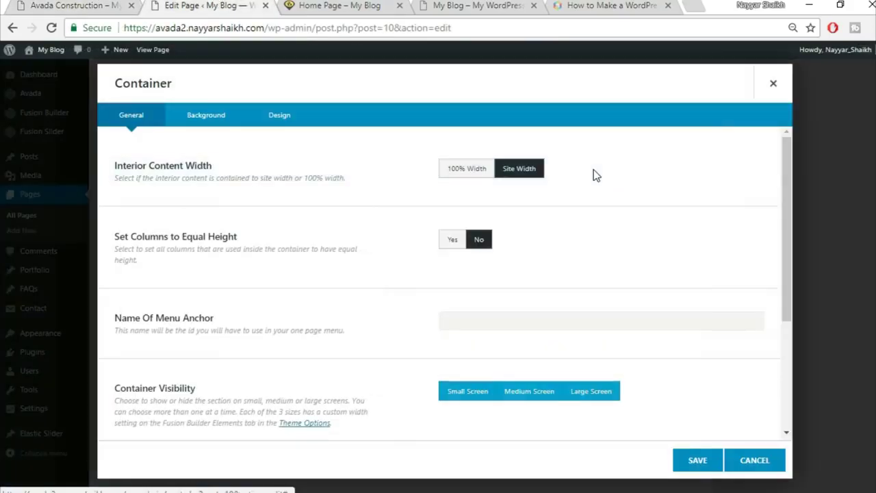
left_click(219, 117)
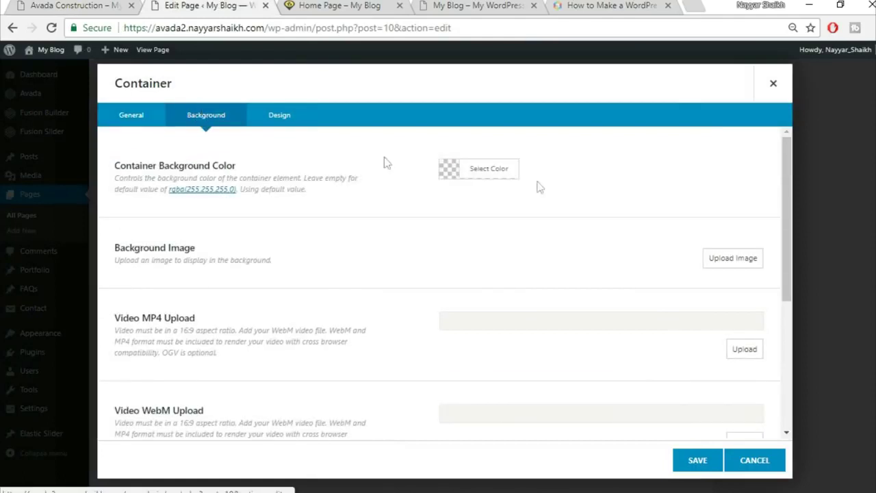
left_click(729, 259)
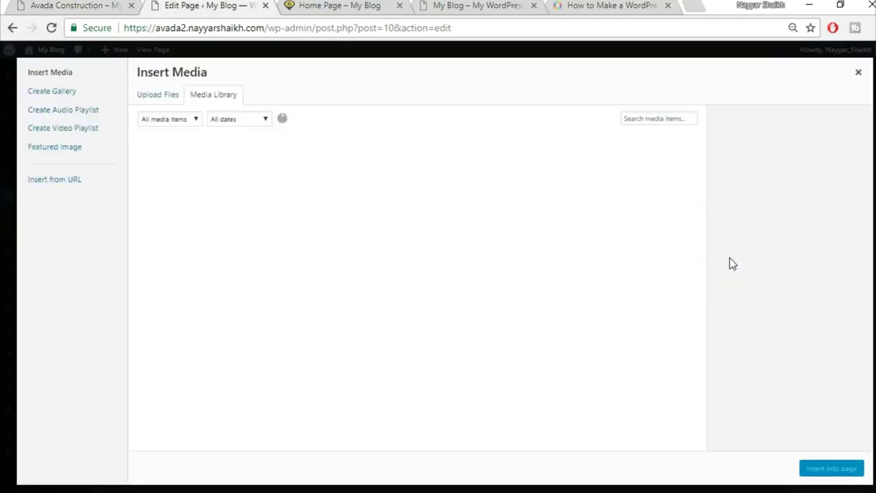
left_click(173, 98)
left_click(514, 266)
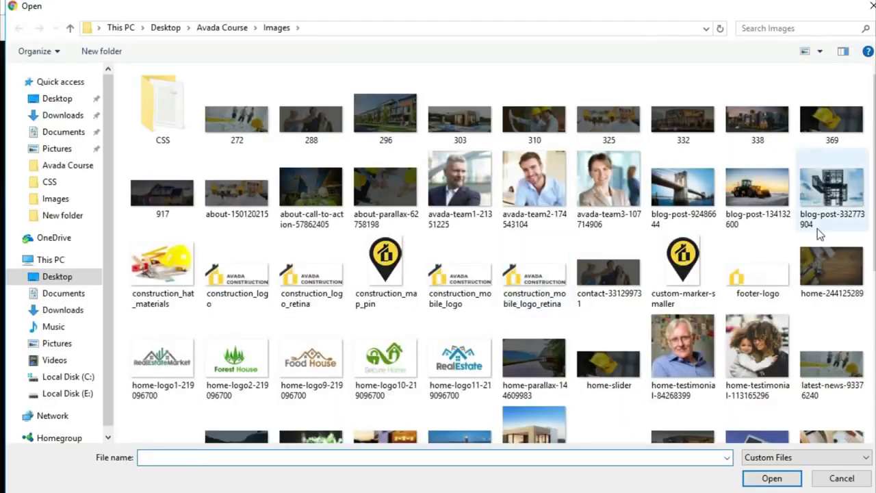
left_click(866, 277)
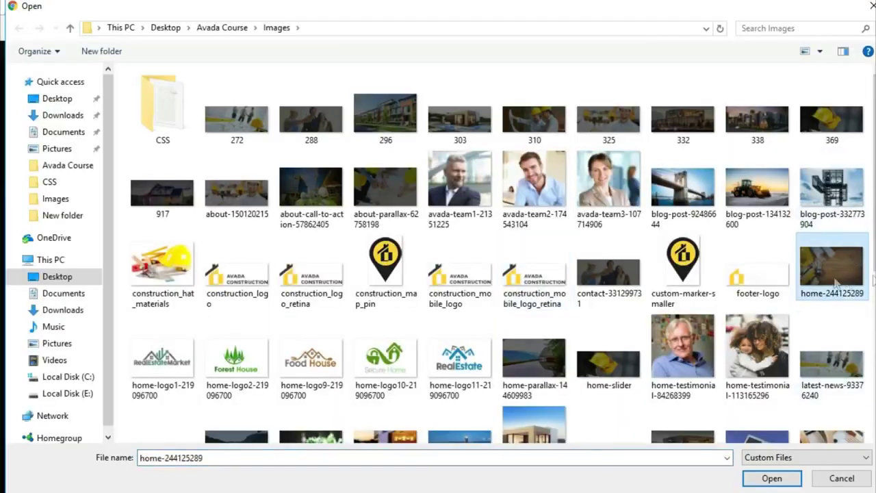
left_click(772, 478)
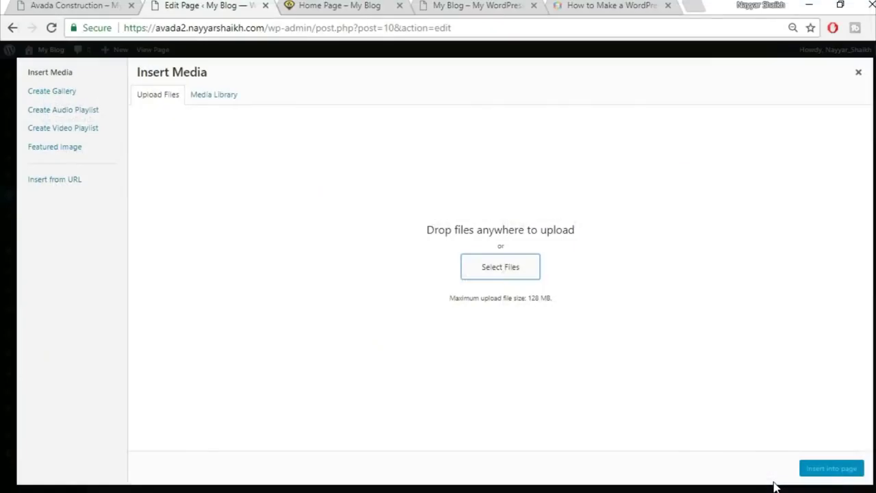
left_click(835, 472)
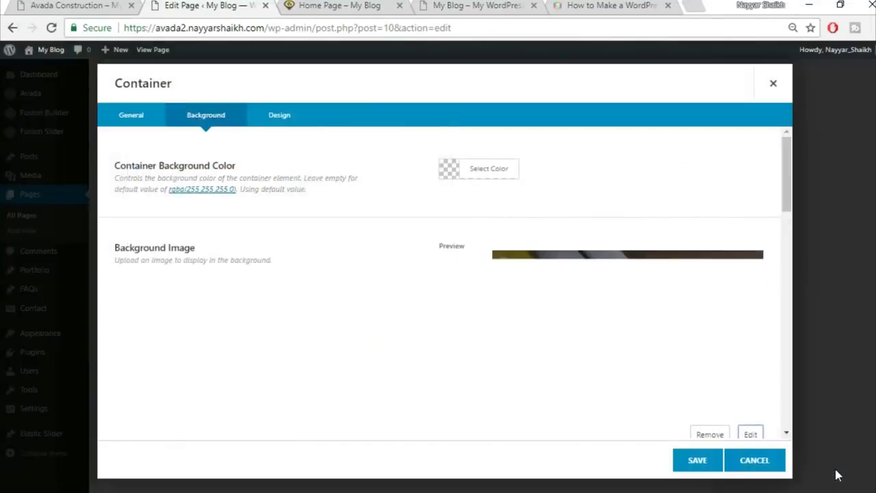
- Save the container settings with the new background image
scroll(362, 348, "down", 3)
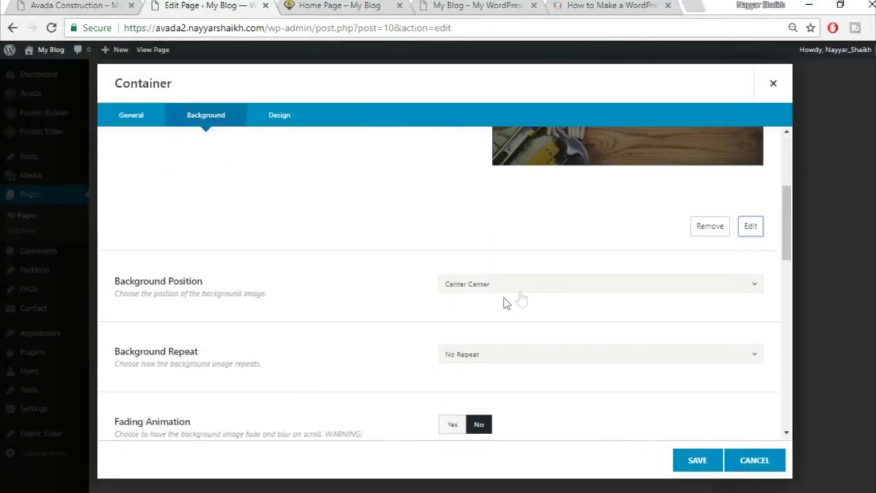
scroll(567, 283, "down", 1)
scroll(594, 330, "down", 2)
scroll(595, 330, "down", 3)
scroll(695, 422, "down", 4)
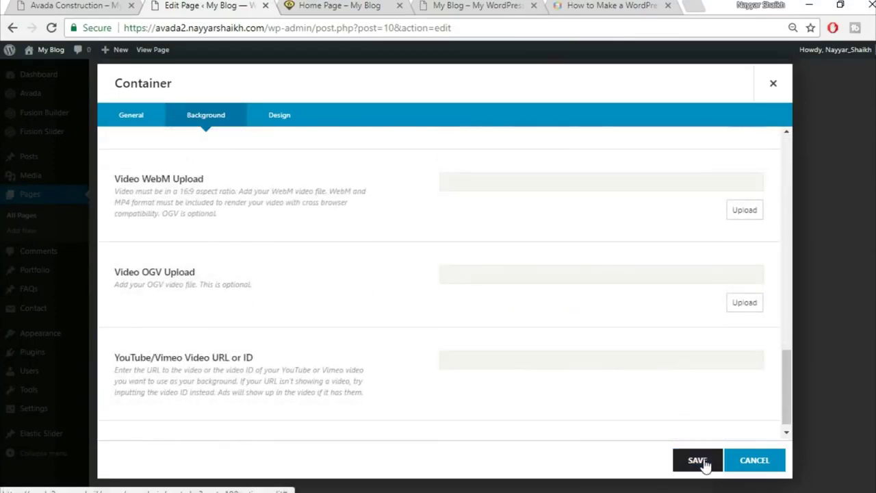
left_click(697, 460)
- Update the home page and reload the live site to view the changes
scroll(787, 376, "up", 5)
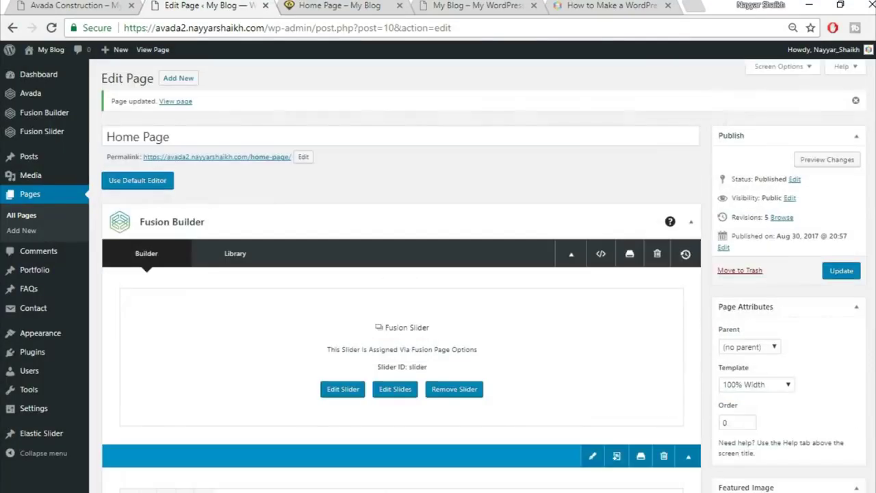
left_click(853, 272)
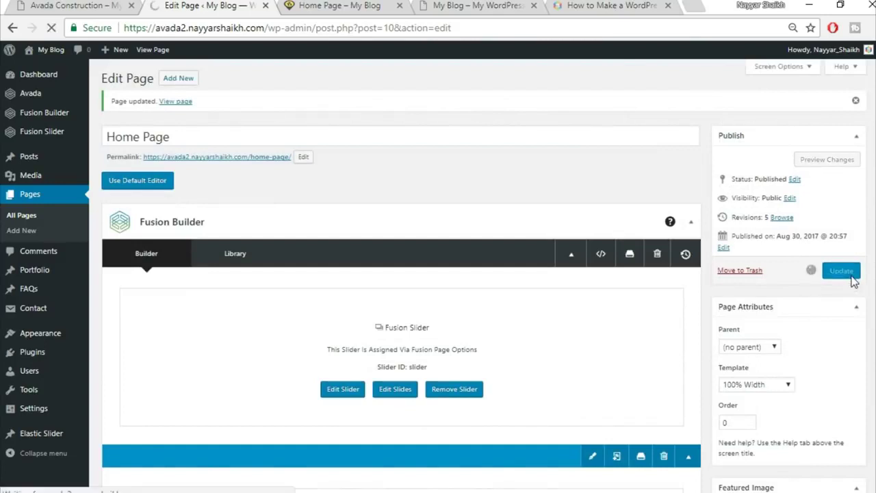
left_click(335, 6)
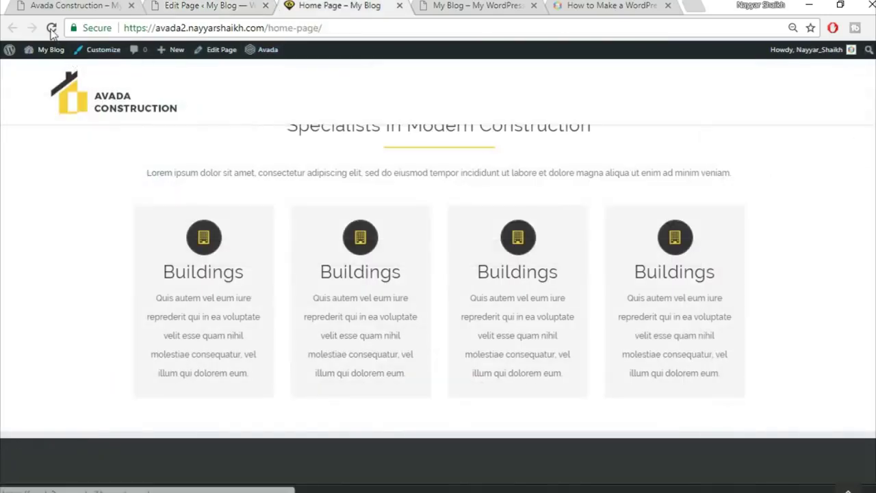
left_click(51, 27)
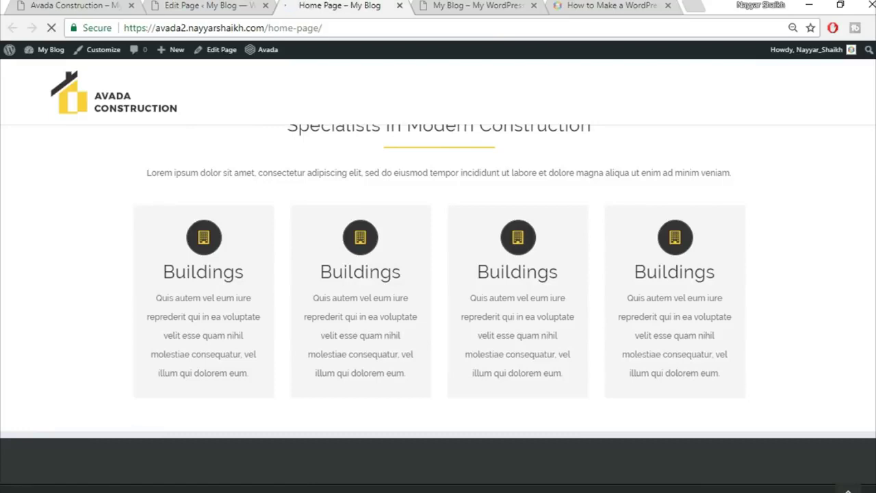
scroll(517, 301, "down", 3)
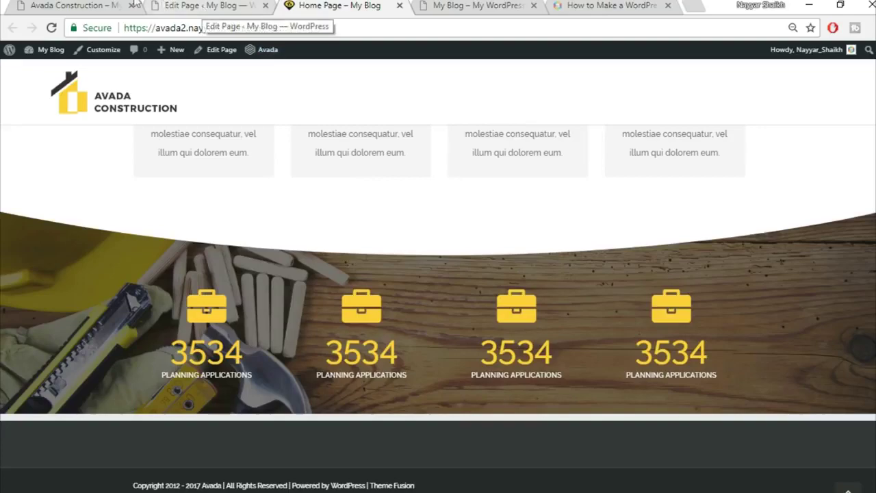
- Compare the reference demo's counters section with the rebuilt live home page
left_click(102, 6)
scroll(571, 273, "down", 5)
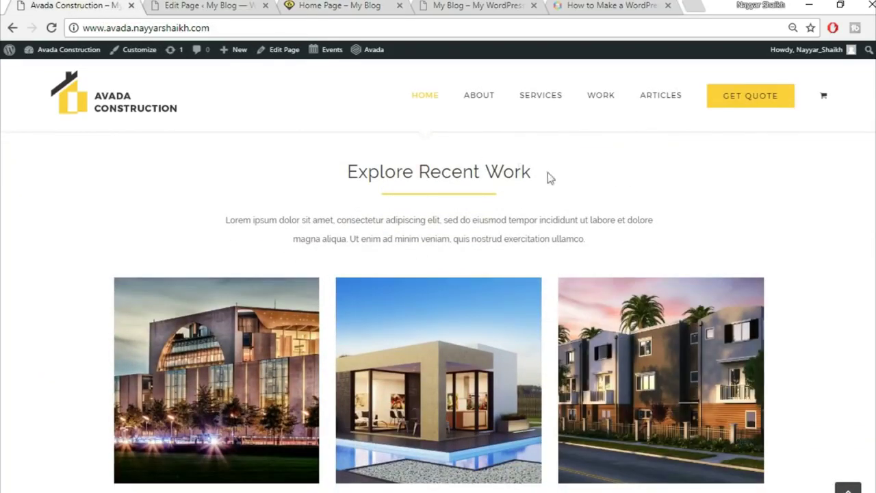
scroll(600, 224, "down", 2)
scroll(462, 319, "up", 2)
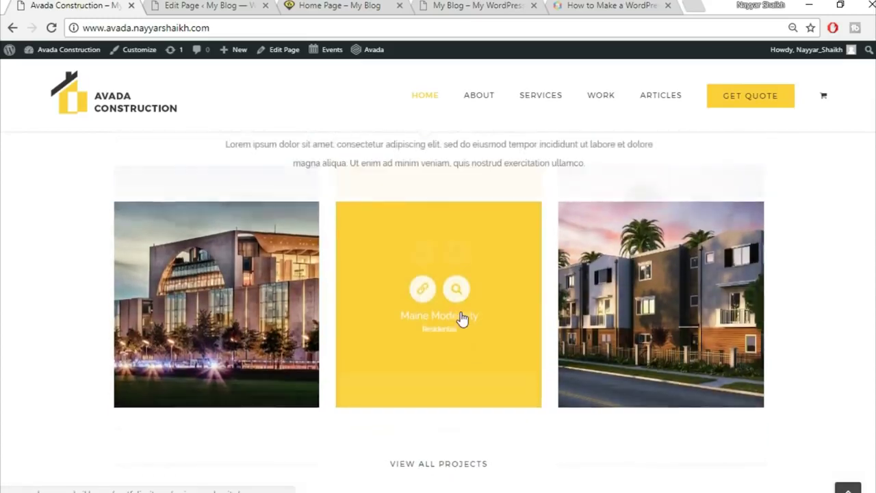
scroll(635, 265, "down", 1)
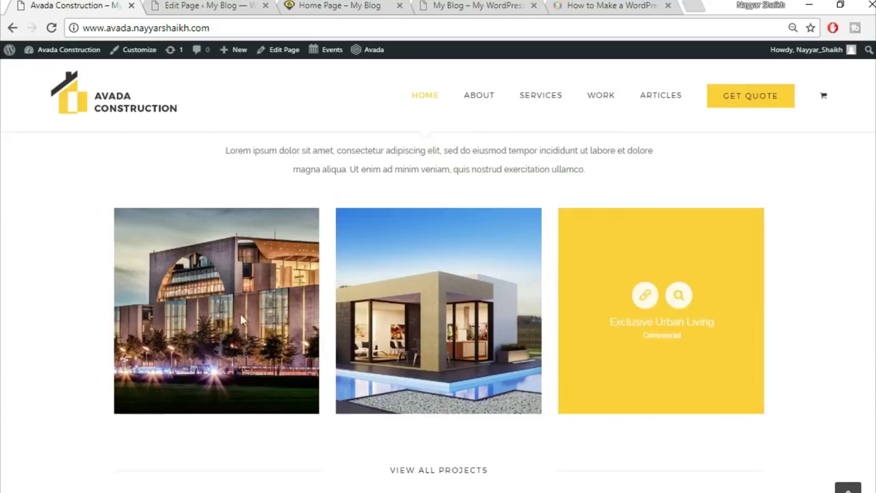
left_click(208, 5)
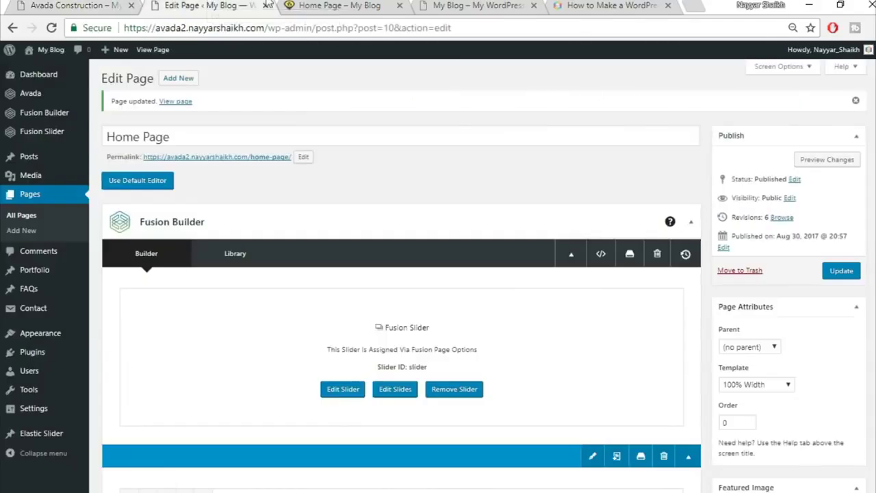
left_click(314, 5)
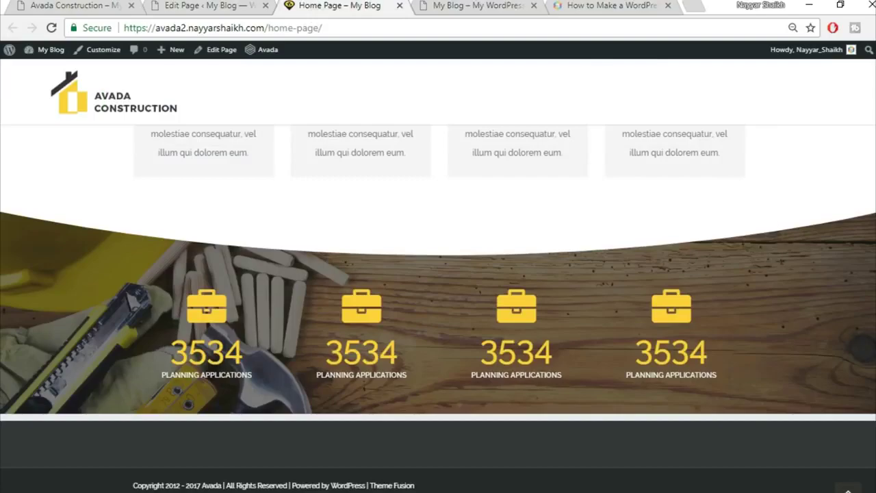
scroll(438, 308, "up", 10)
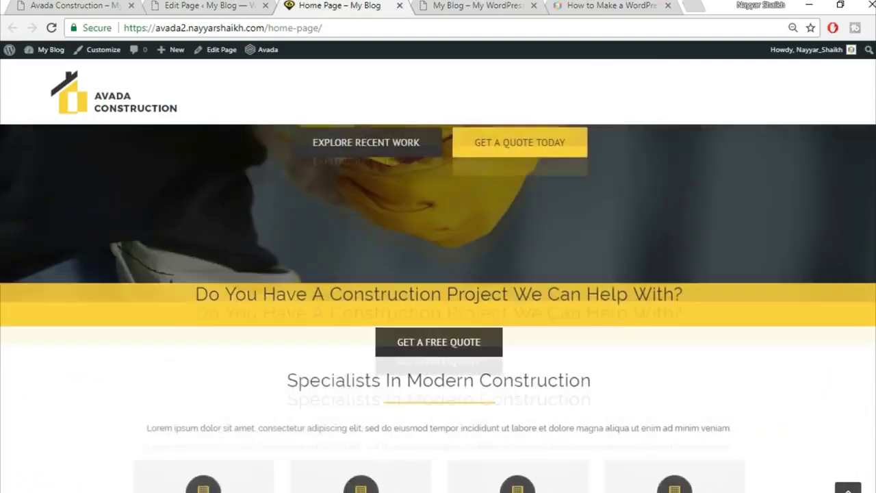
scroll(841, 167, "up", 3)
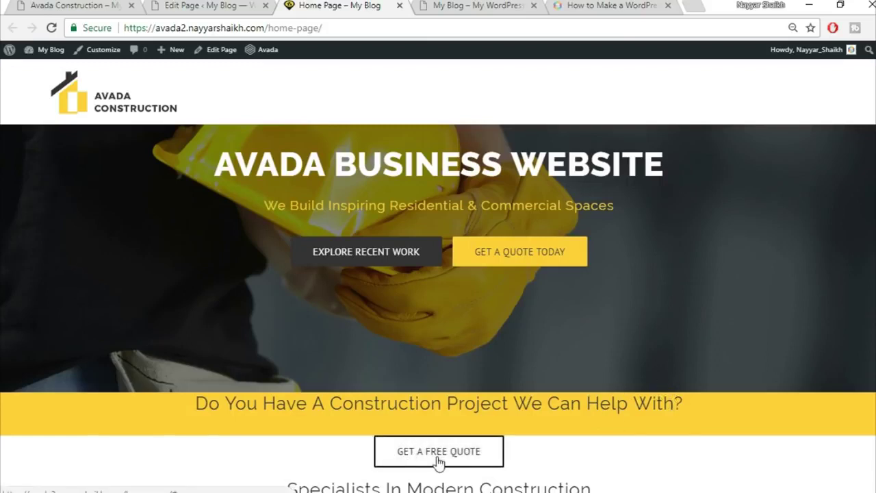
scroll(716, 458, "down", 2)
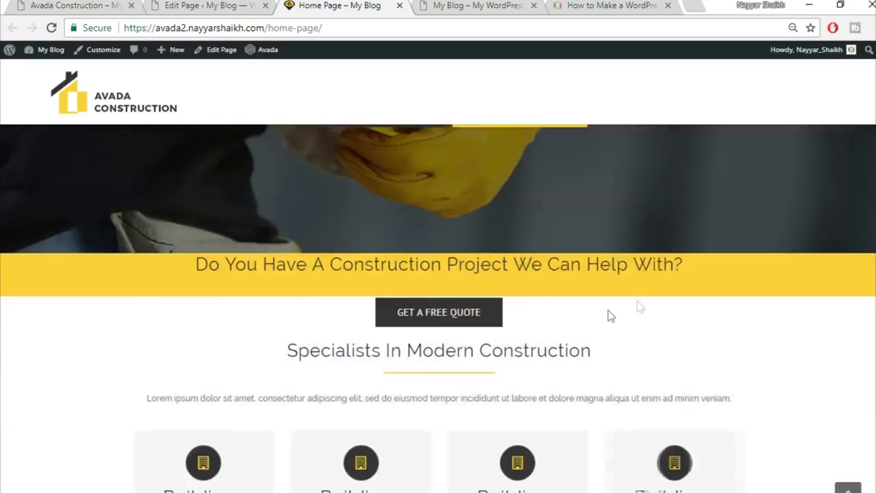
- Return to Fusion Builder and scroll down to the banner container
left_click(198, 5)
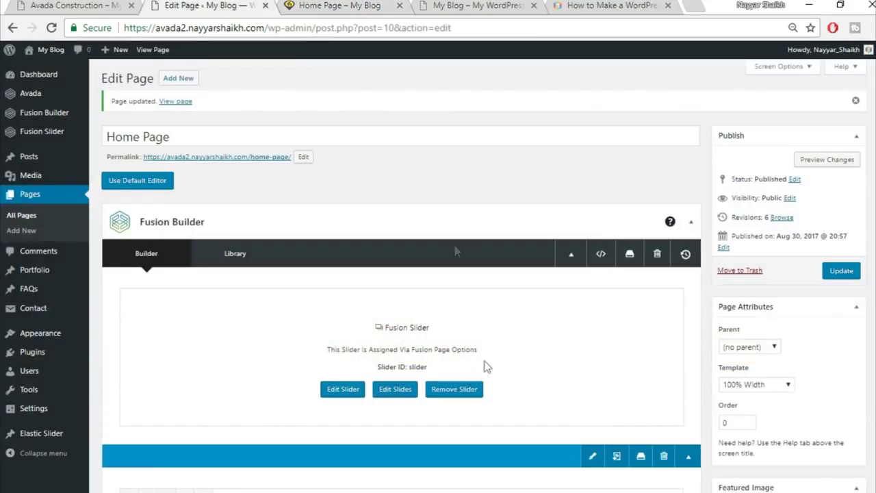
scroll(494, 387, "down", 5)
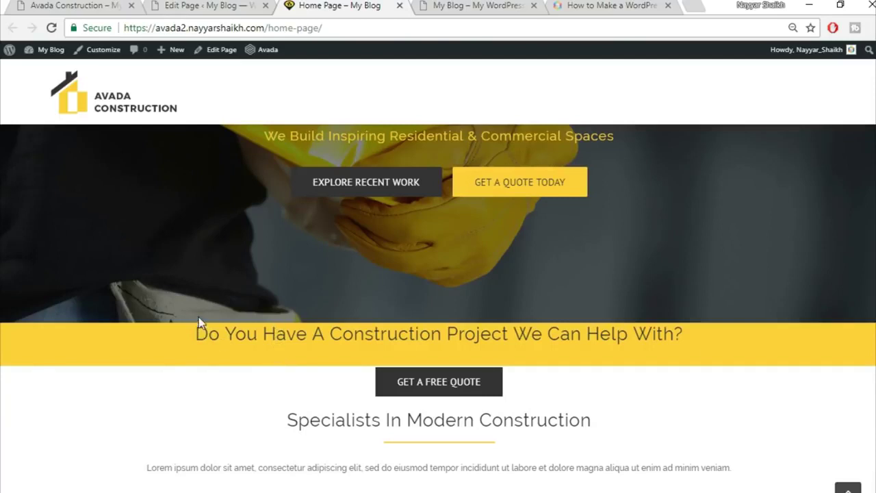
left_click(184, 5)
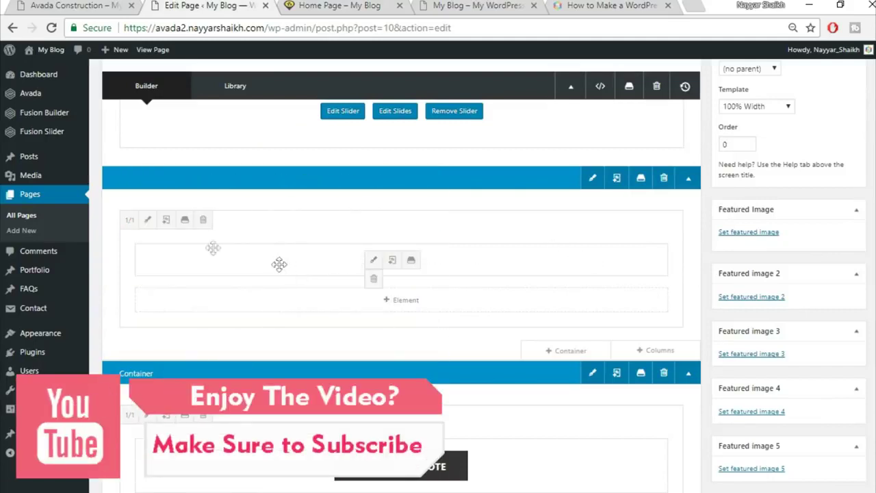
- Give the banner heading's column a top padding of 50 and save it
left_click(149, 220)
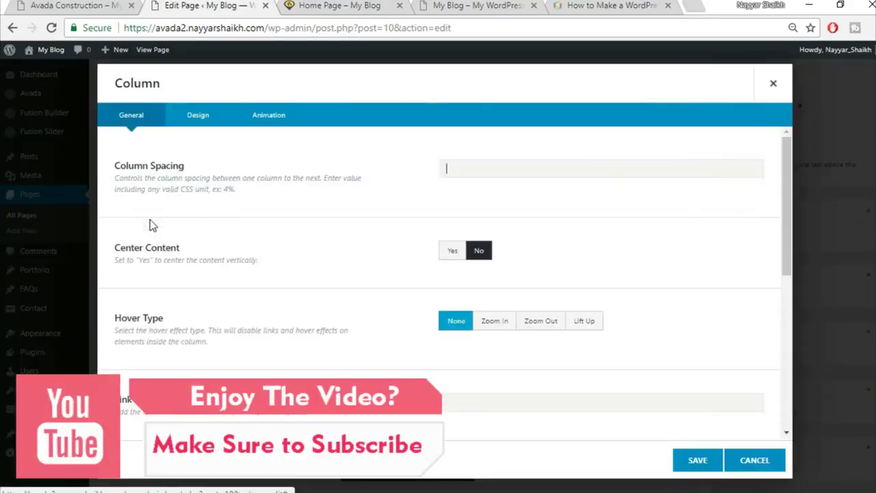
left_click(198, 114)
scroll(565, 351, "down", 2)
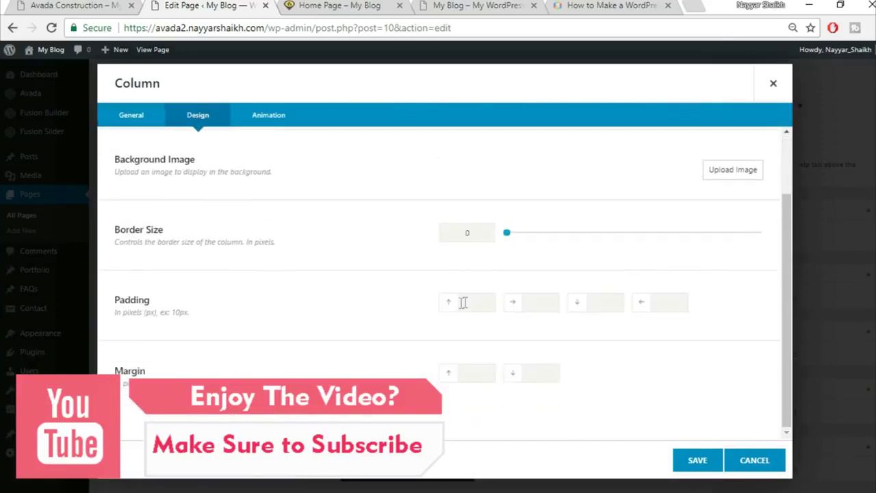
type("50")
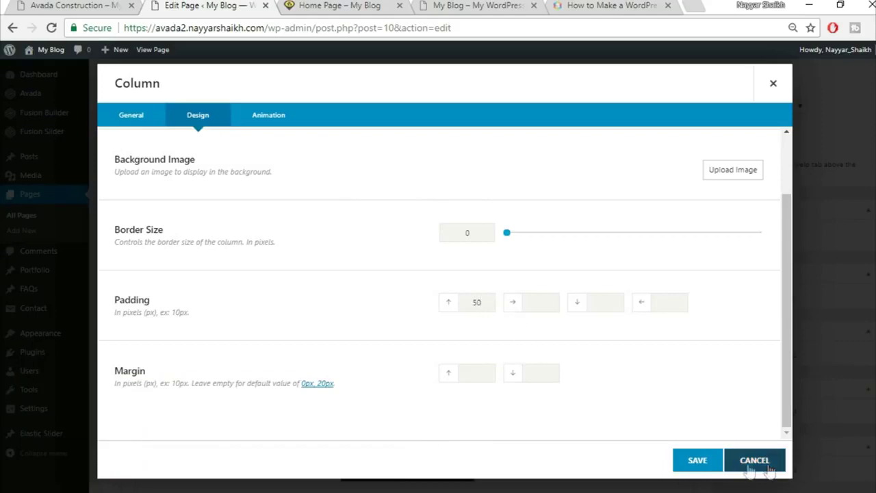
left_click(696, 460)
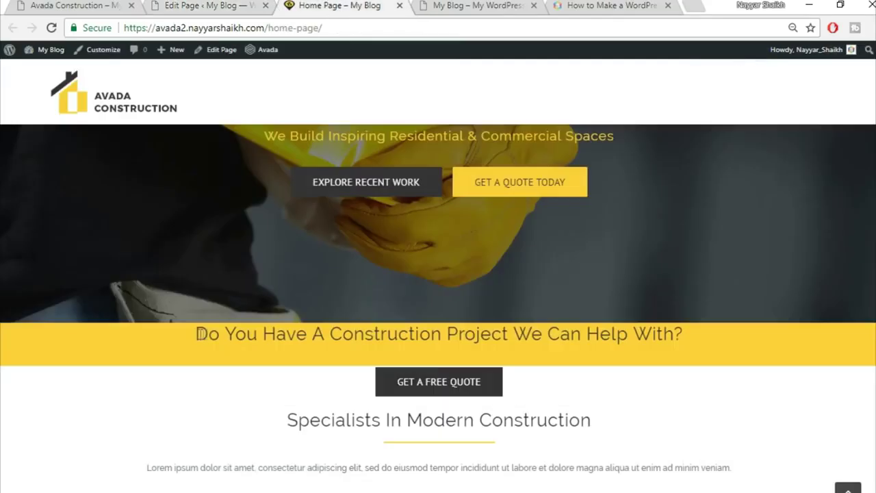
- Check the banner heading on the live page, then update the home page
left_click_drag(199, 333, 694, 356)
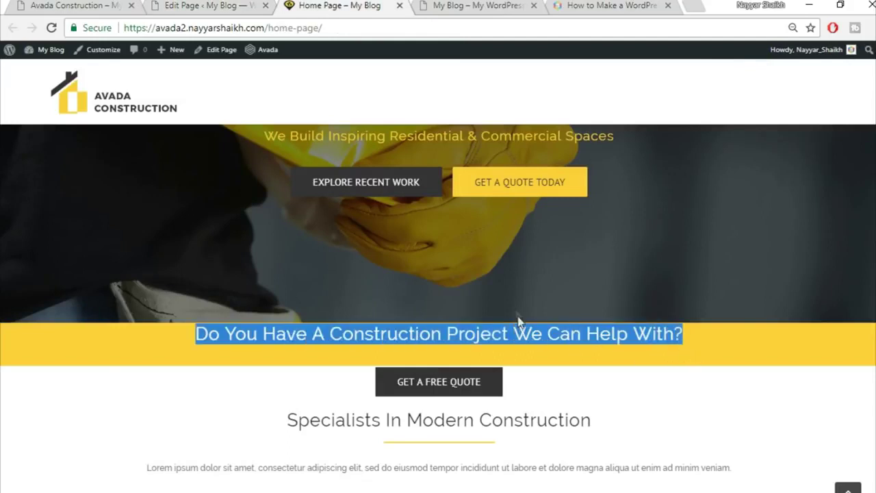
left_click(551, 360)
left_click(205, 5)
scroll(401, 287, "up", 3)
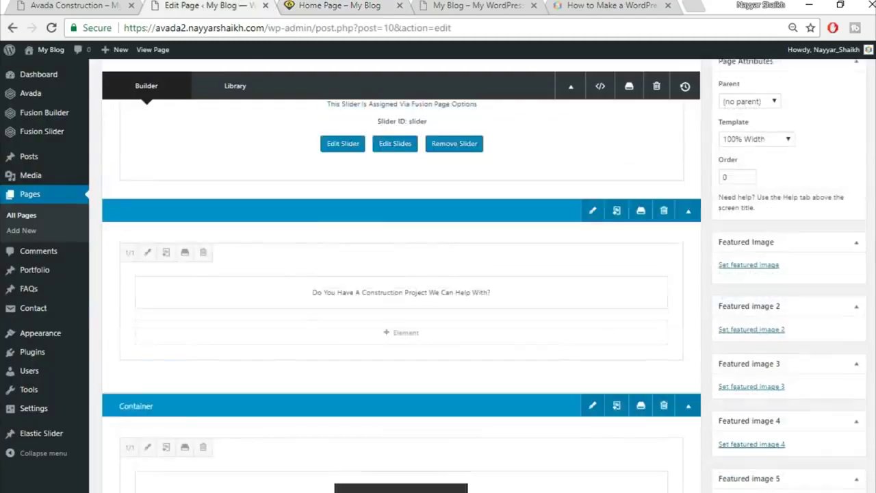
left_click(854, 201)
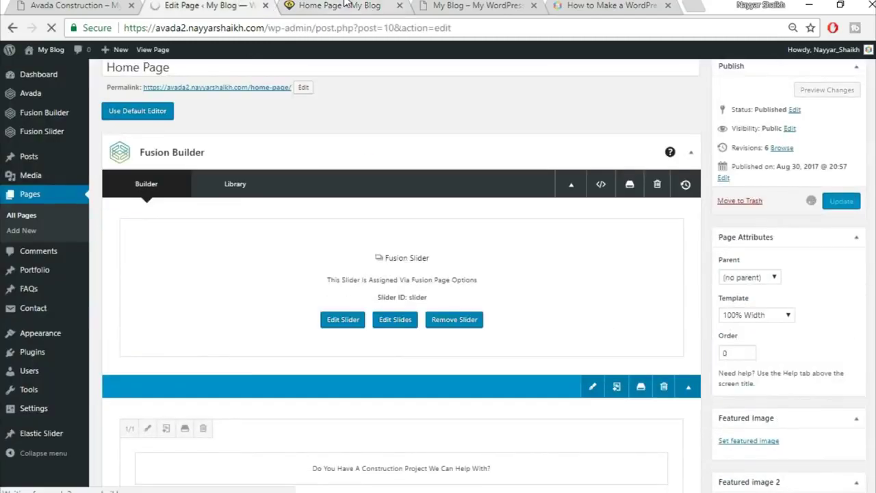
- Reload the live home page to review the taller yellow banner, then go back to the editor
left_click(339, 5)
left_click(346, 27)
key("Return")
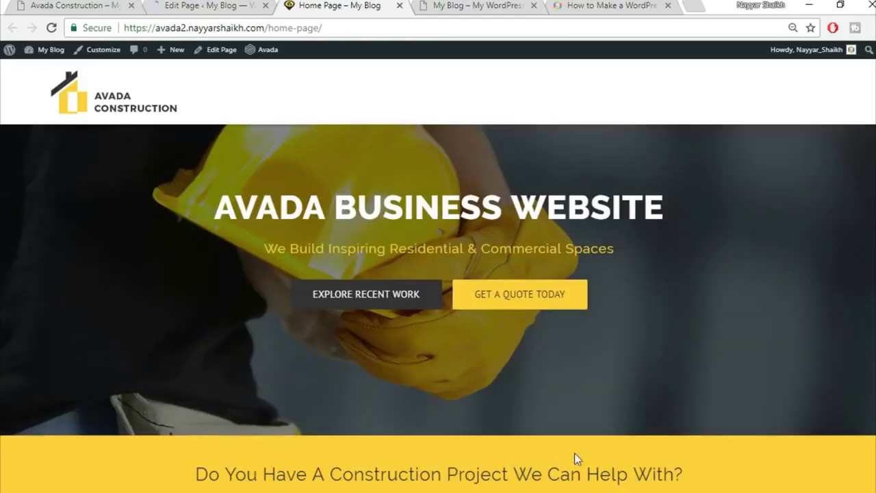
scroll(574, 453, "down", 1)
scroll(573, 458, "up", 1)
scroll(628, 440, "down", 1)
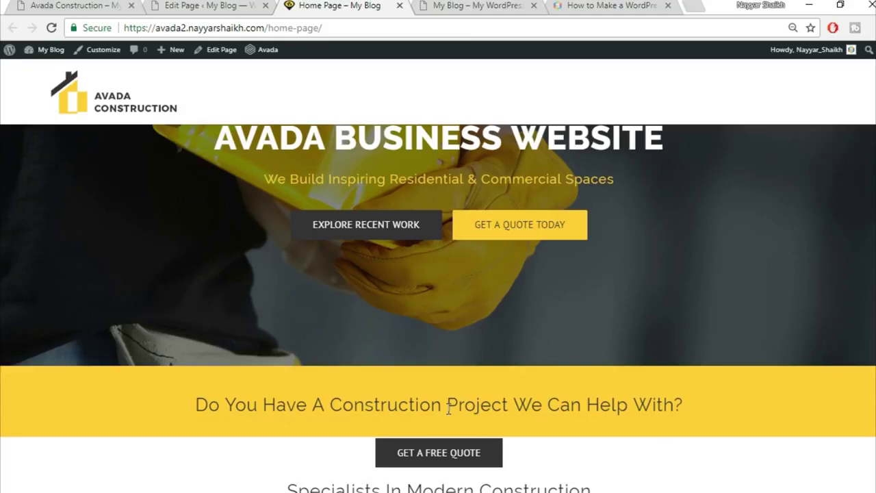
scroll(448, 408, "down", 2)
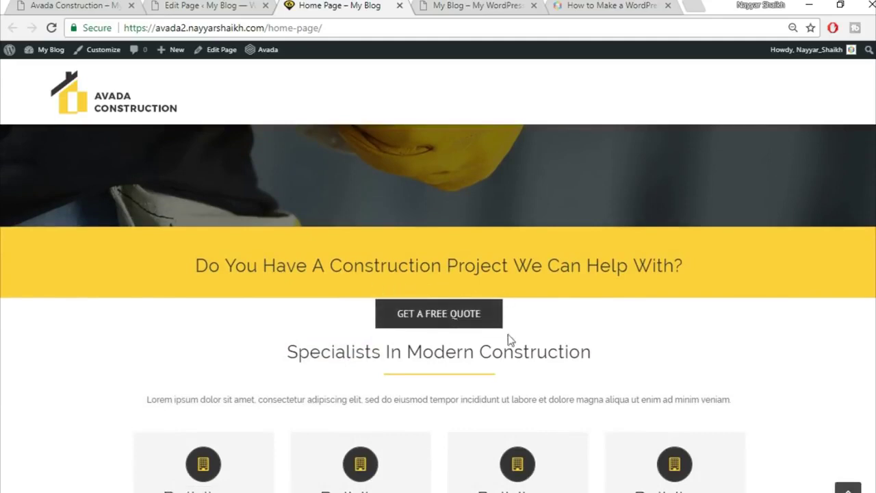
left_click(191, 5)
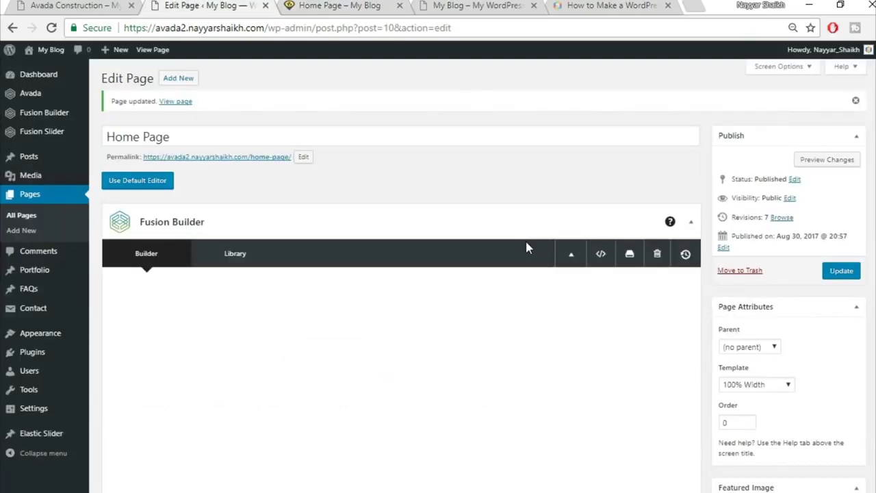
scroll(524, 247, "down", 5)
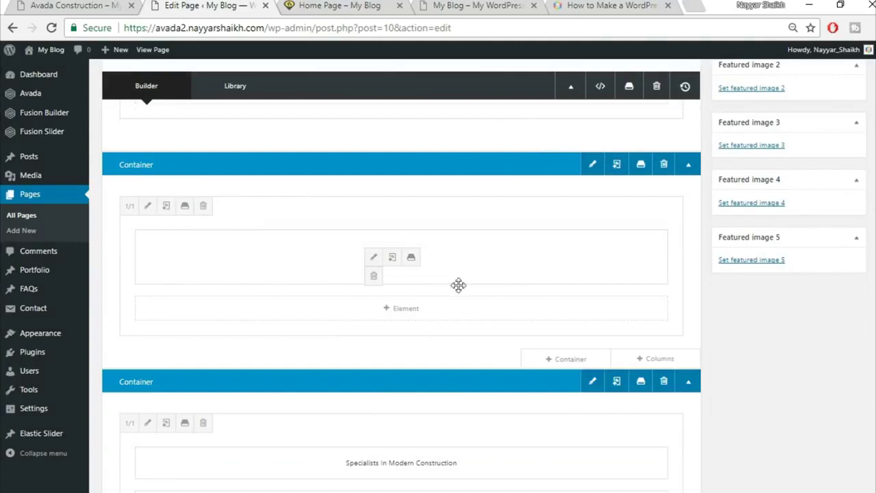
- Set the Get a Free Quote column's top margin to -22, save it, and update the page
left_click(148, 206)
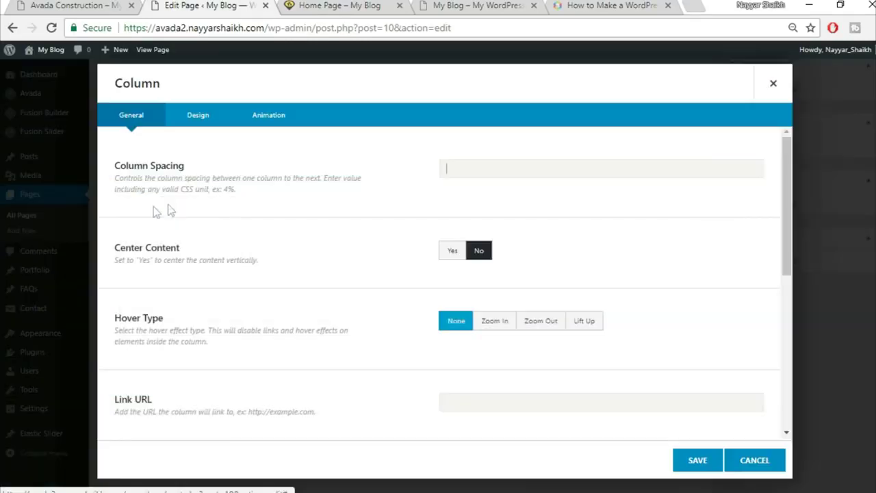
left_click(196, 116)
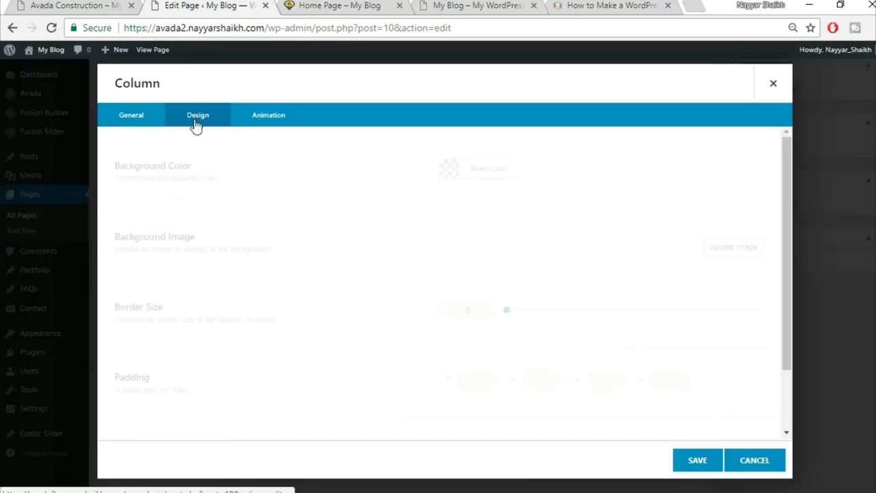
scroll(502, 303, "down", 3)
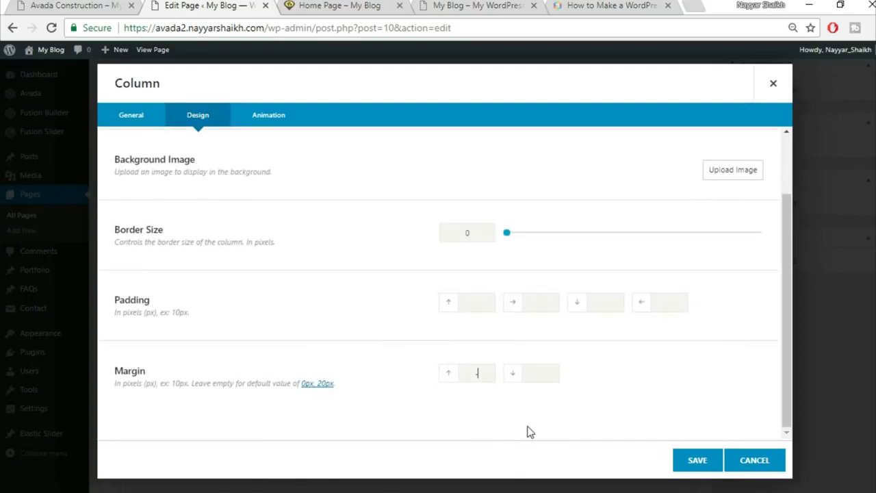
left_click(346, 7)
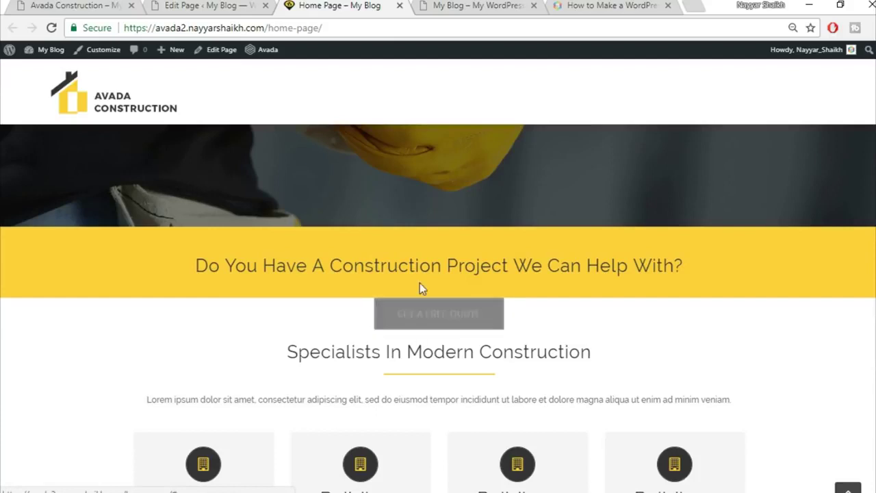
left_click(240, 5)
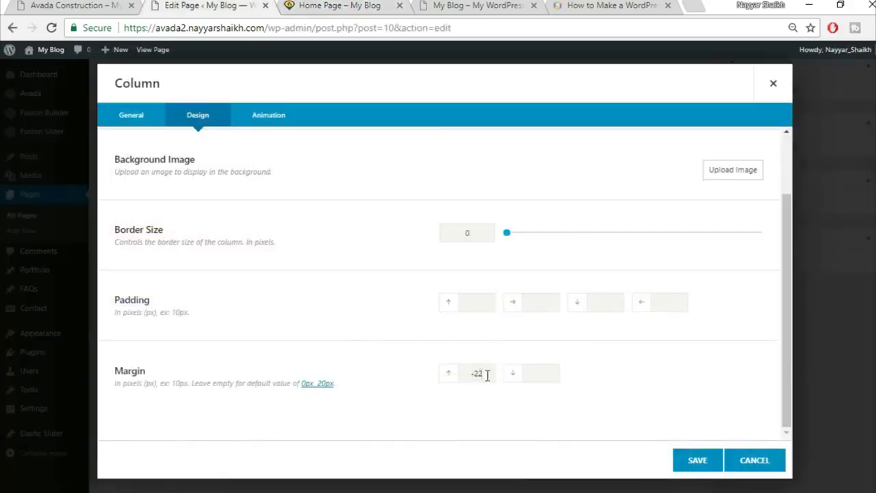
left_click(707, 465)
scroll(709, 470, "up", 10)
left_click(839, 203)
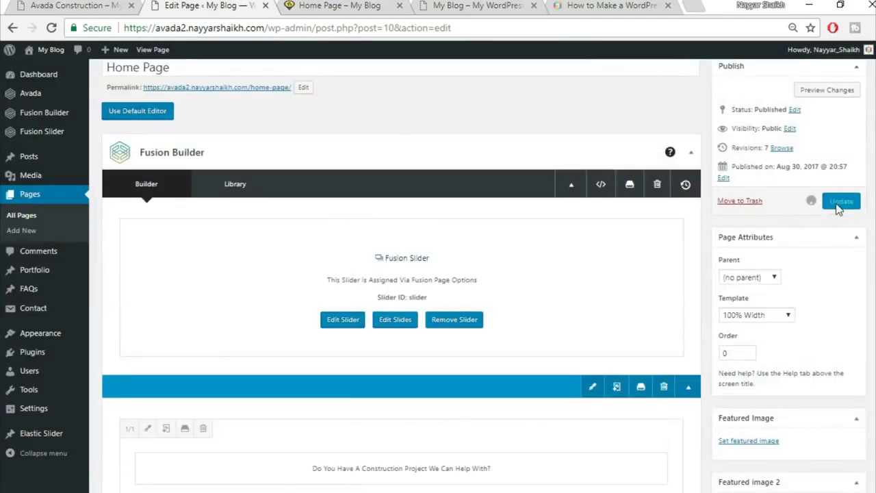
- Reload the live page to confirm GET A FREE QUOTE now overlaps the banner
left_click(345, 5)
key("Return")
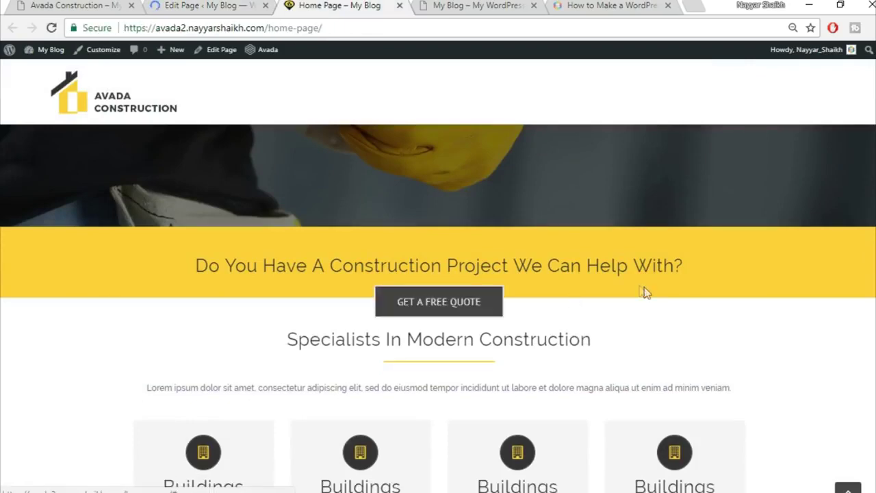
scroll(391, 385, "down", 2)
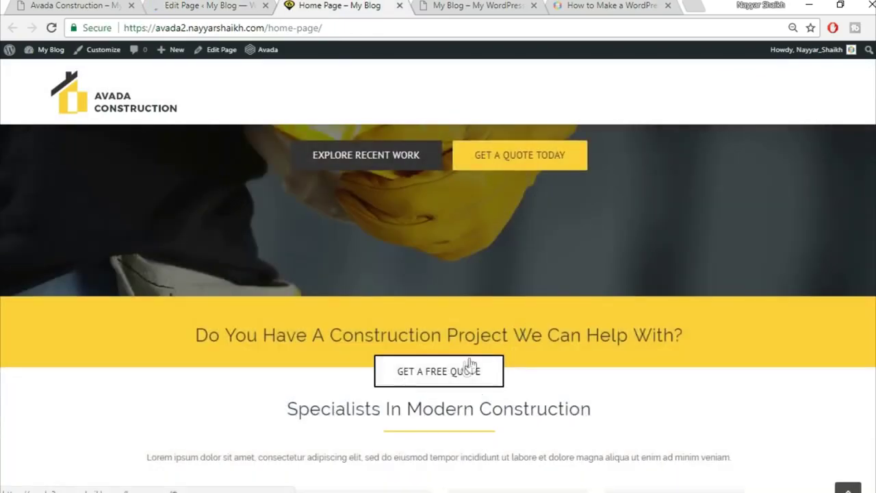
scroll(668, 351, "down", 2)
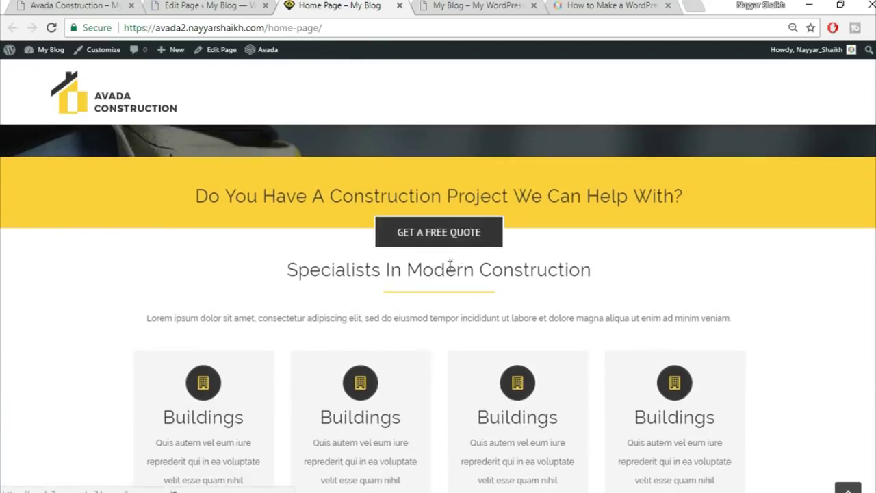
left_click(229, 7)
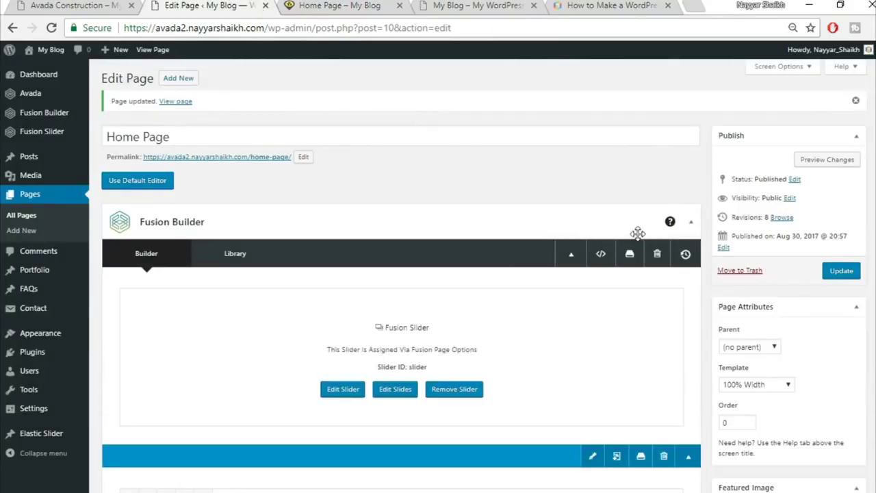
scroll(640, 233, "down", 4)
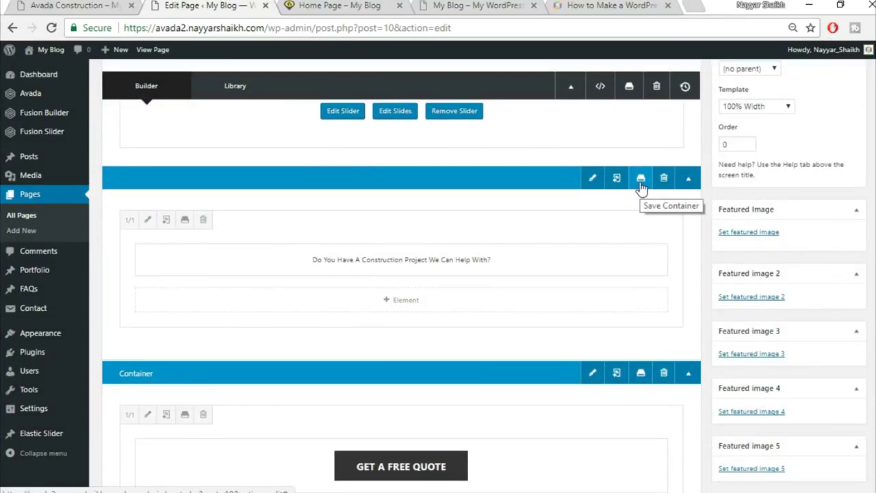
- Find the Specialists In Modern Construction section live, then scroll the builder to its container
left_click(349, 7)
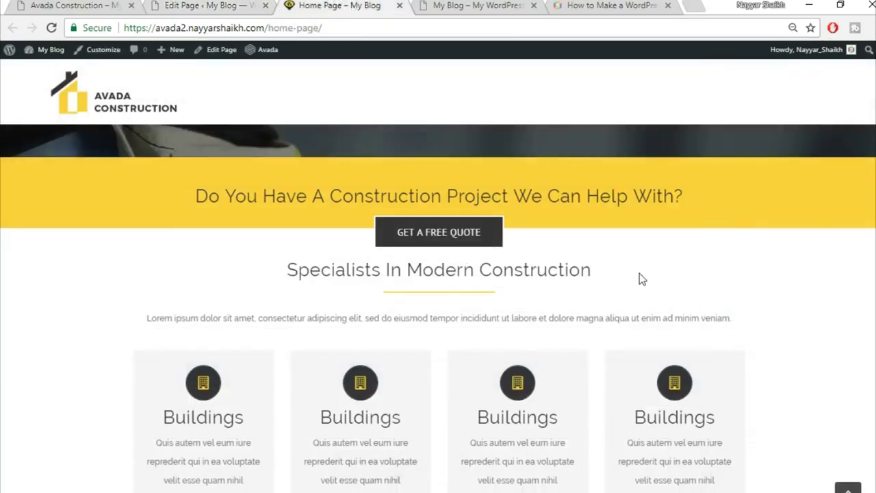
scroll(639, 276, "up", 2)
left_click(225, 6)
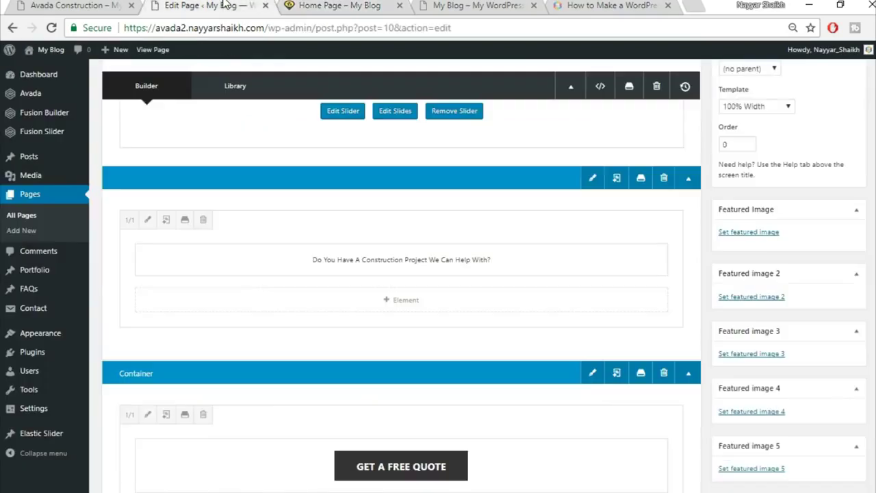
left_click(308, 6)
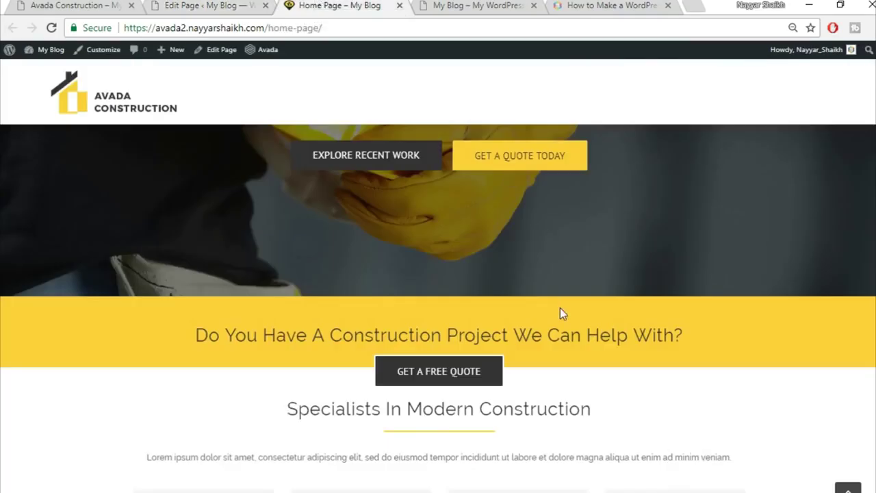
scroll(425, 288, "down", 2)
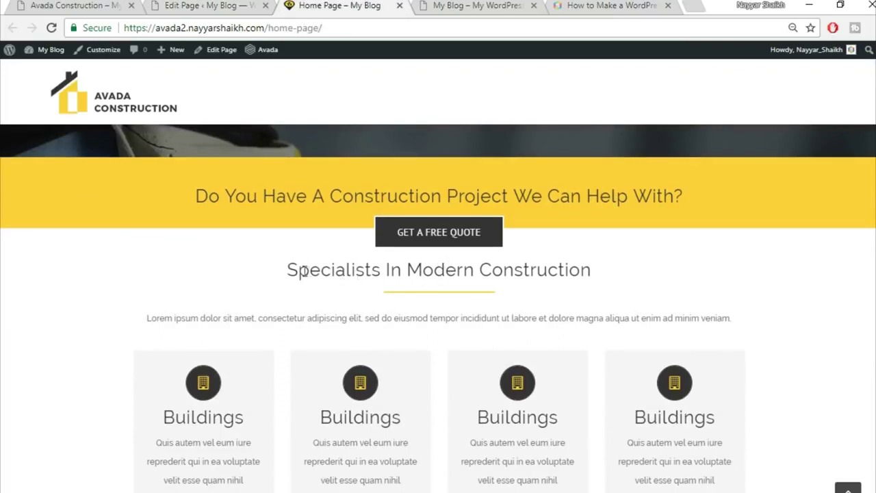
left_click_drag(293, 268, 591, 270)
left_click(479, 268)
left_click(241, 5)
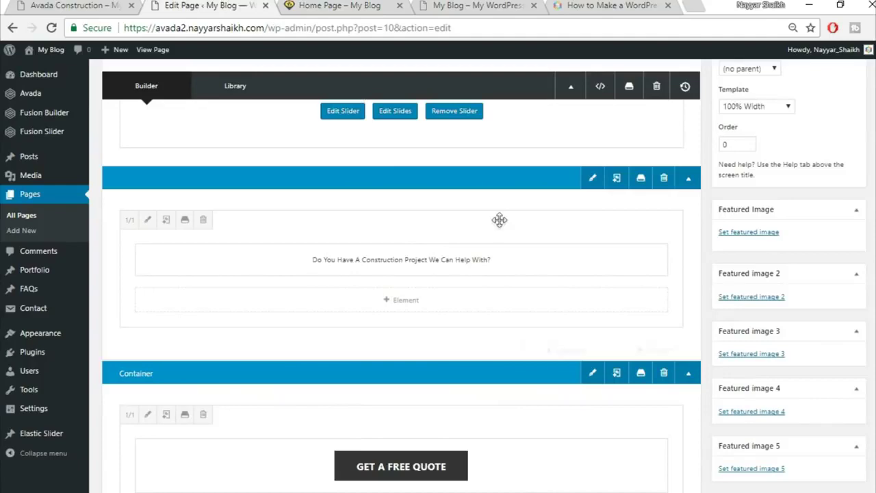
scroll(523, 243, "down", 3)
scroll(524, 243, "down", 2)
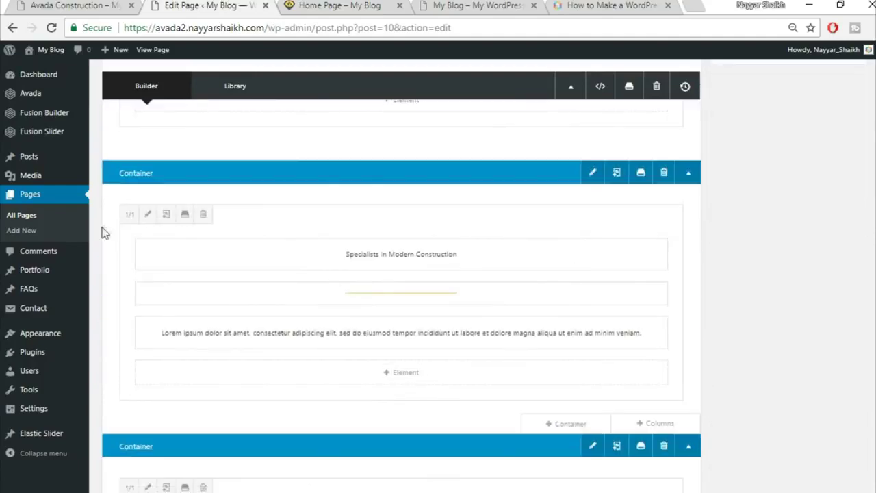
- Give the Specialists In Modern Construction column a 50px top padding
left_click(148, 215)
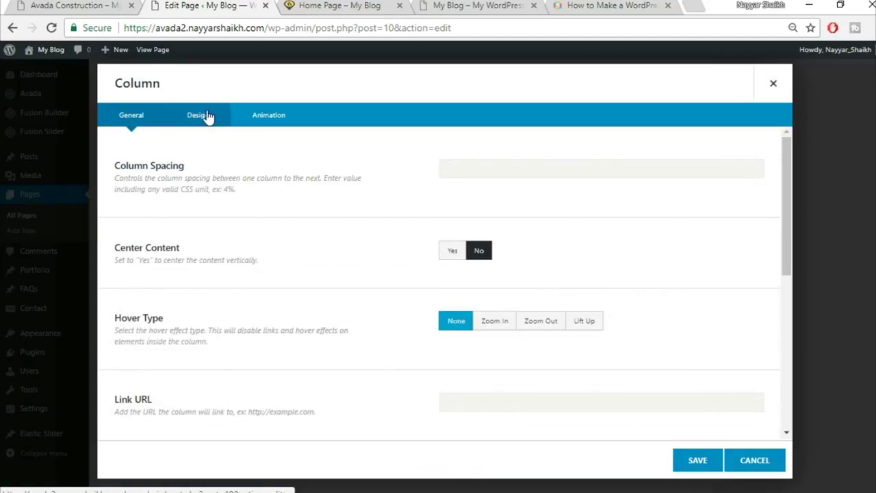
left_click(202, 116)
scroll(625, 256, "down", 1)
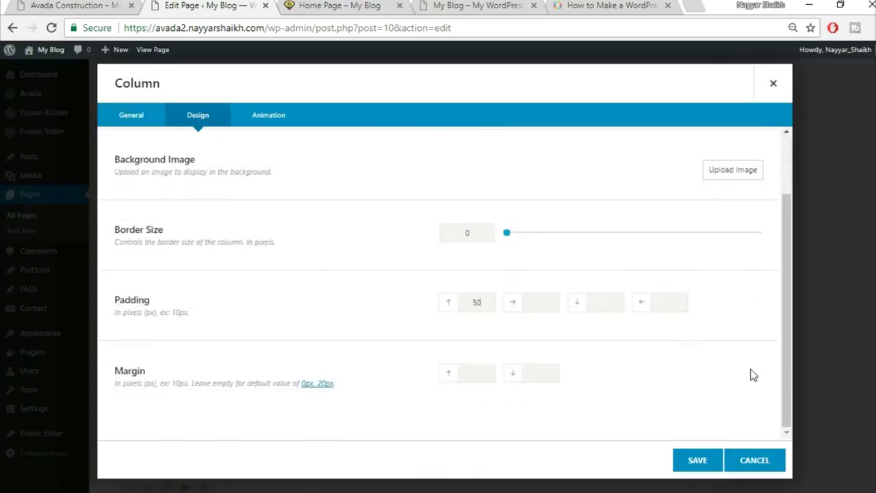
left_click(697, 460)
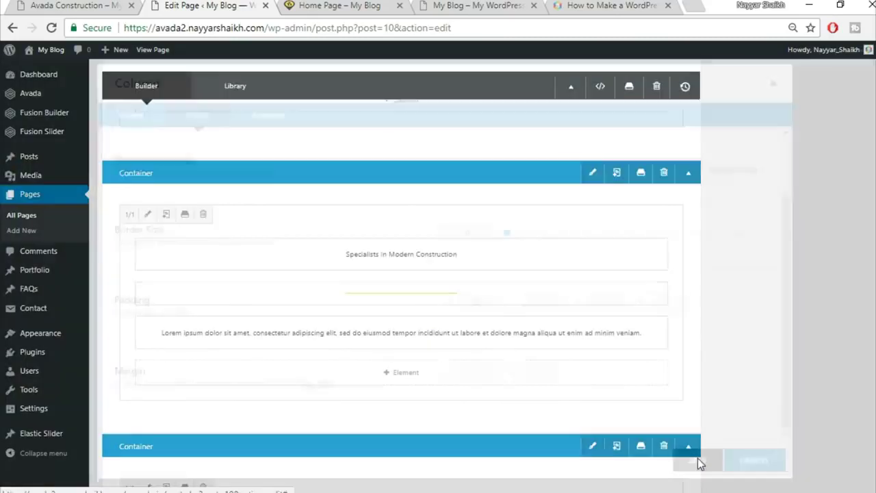
- Update the page and reload the live home page to check the added space
scroll(687, 457, "up", 10)
left_click(830, 274)
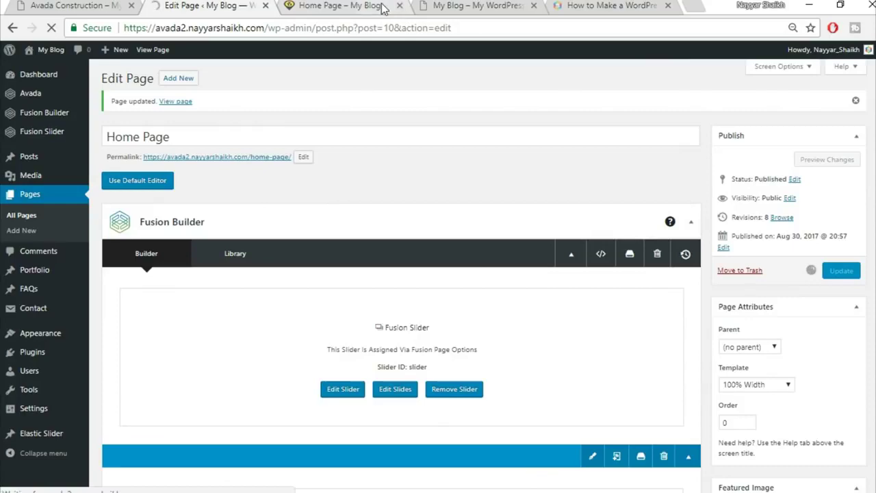
left_click(383, 8)
left_click(361, 28)
key("Return")
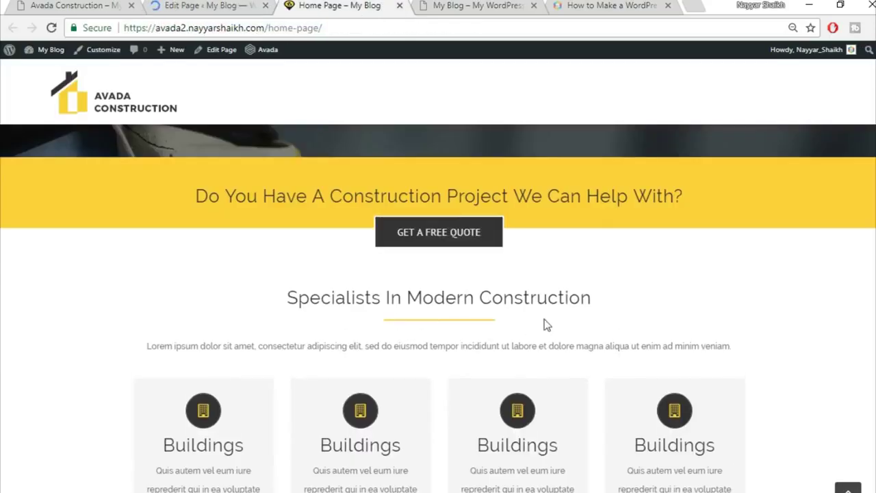
scroll(595, 272, "down", 2)
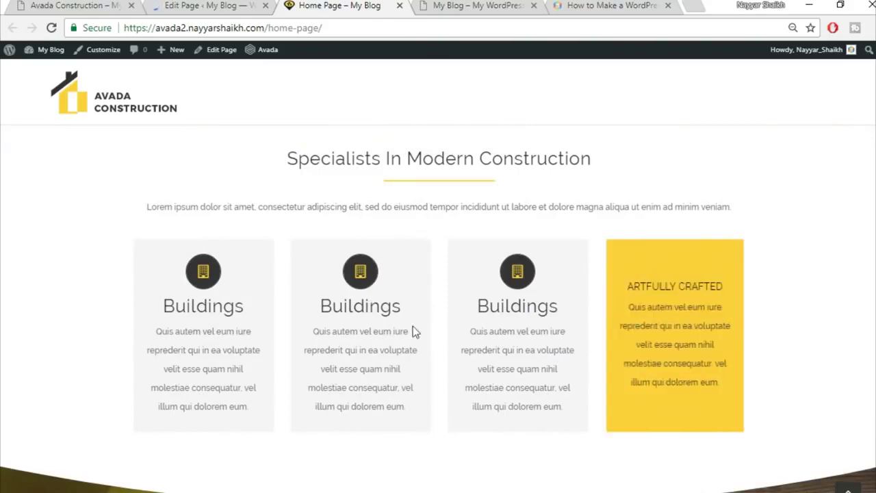
left_click(82, 3)
- Set the Flip Boxes column's left and right padding to 8%
scroll(243, 291, "up", 5)
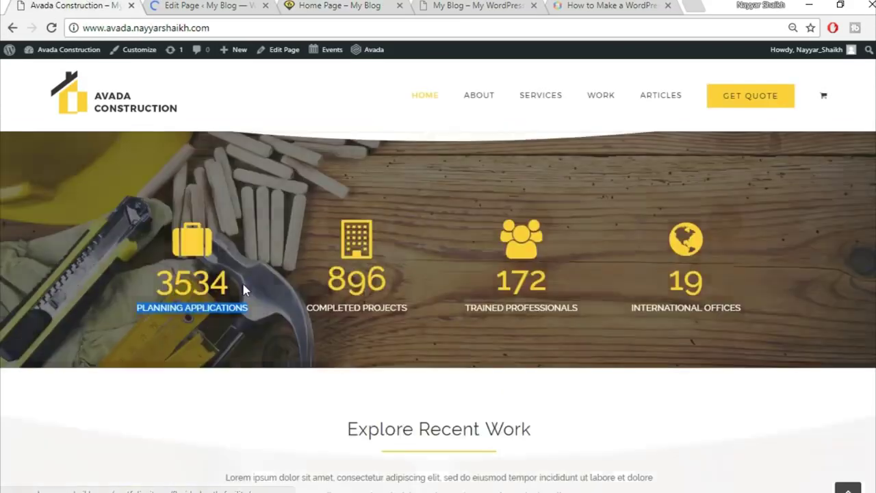
scroll(243, 290, "down", 5)
scroll(474, 317, "down", 1)
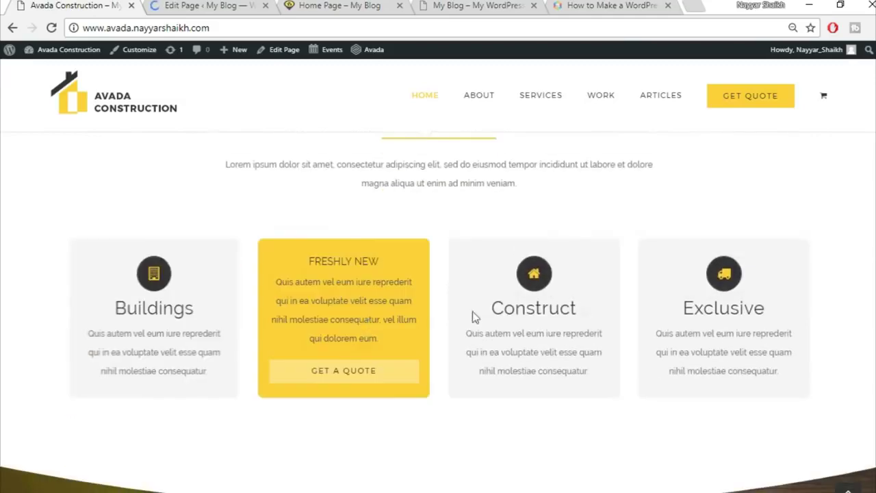
left_click(209, 5)
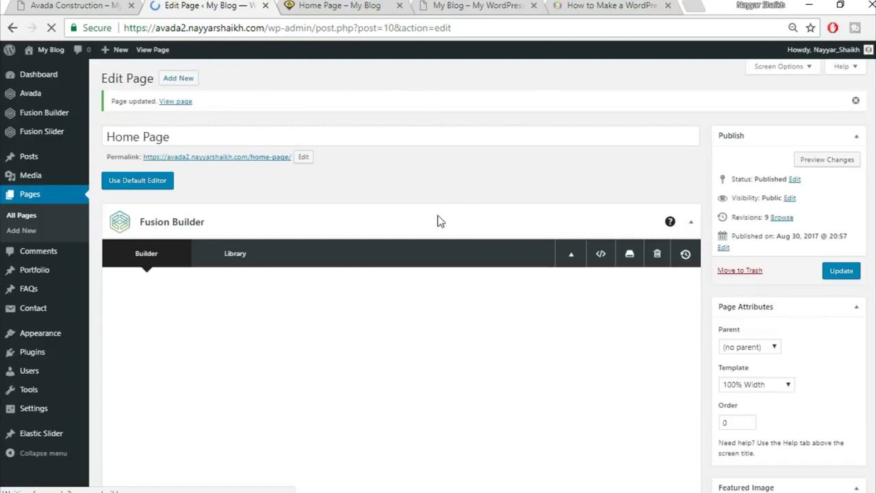
scroll(505, 210, "down", 2)
scroll(505, 211, "down", 10)
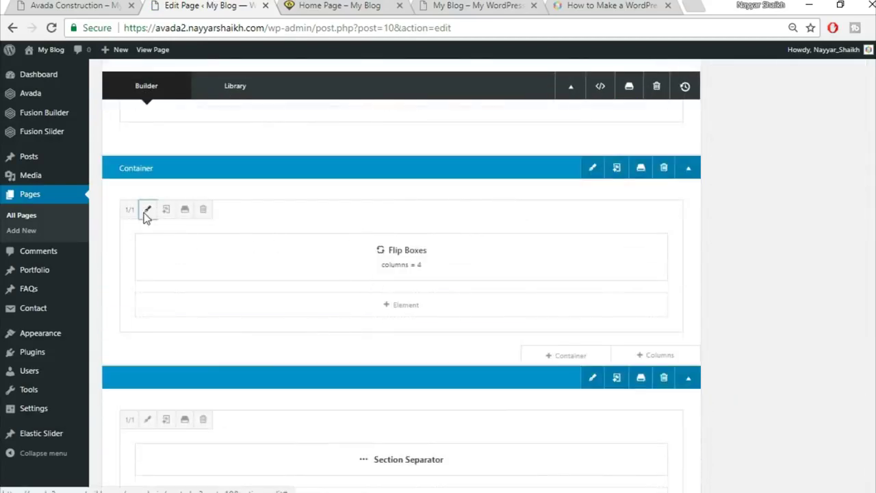
left_click(147, 210)
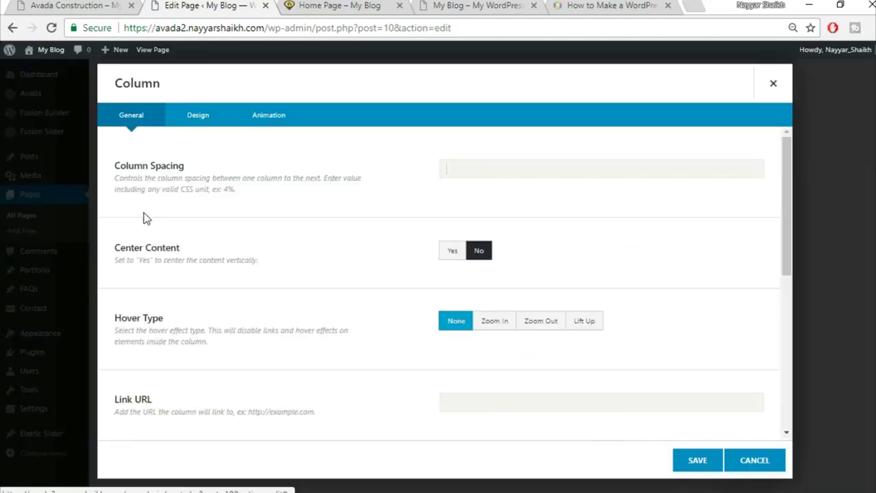
left_click(197, 124)
scroll(616, 349, "down", 2)
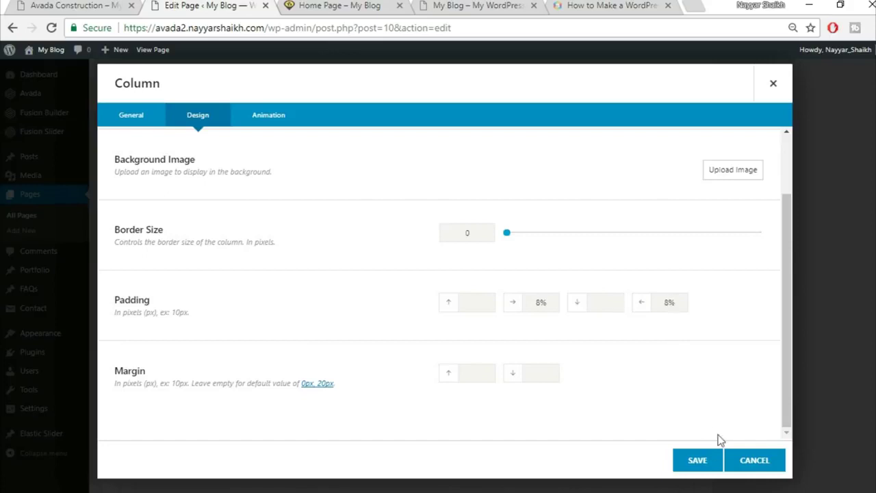
left_click(697, 461)
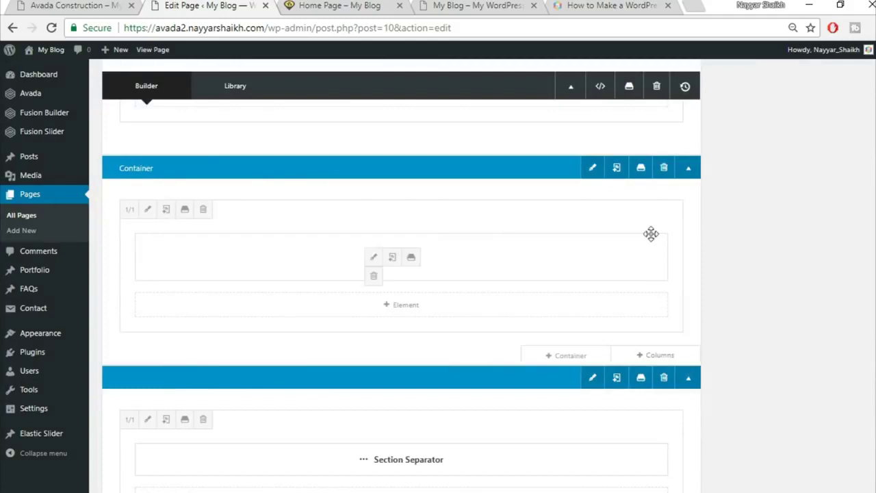
- Make the Flip Boxes container 100% width with equal-height columns
left_click(588, 170)
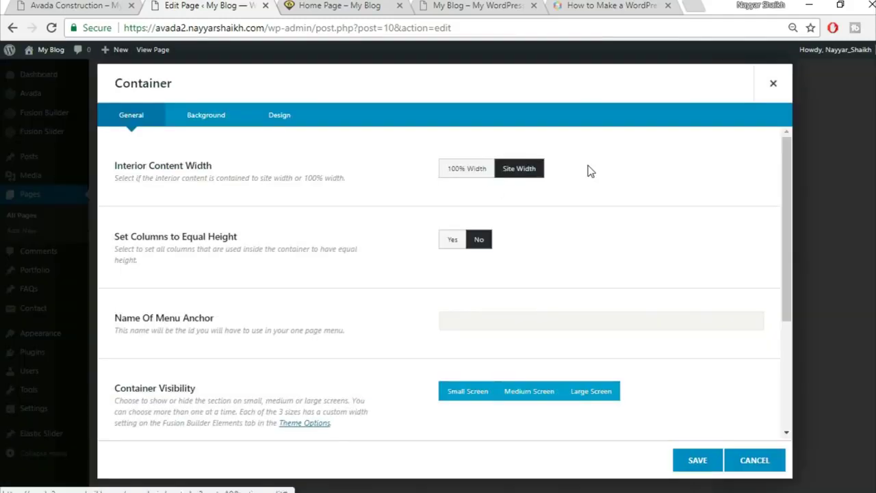
left_click(463, 173)
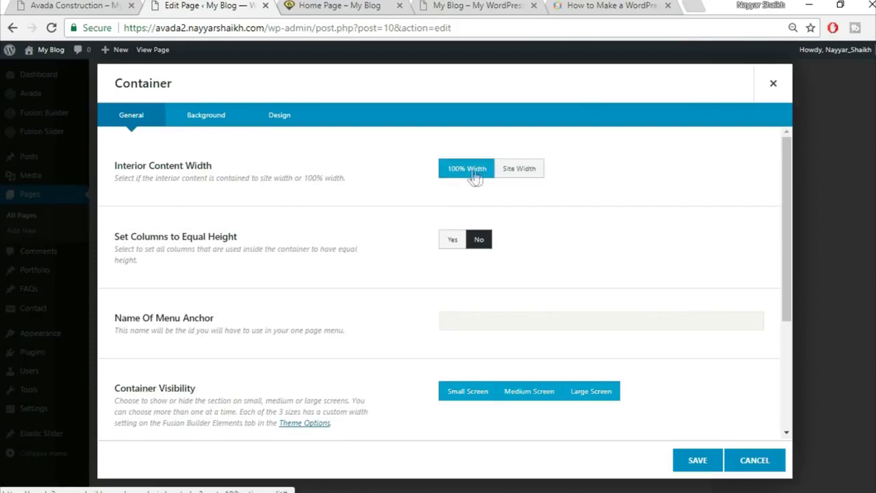
left_click(451, 241)
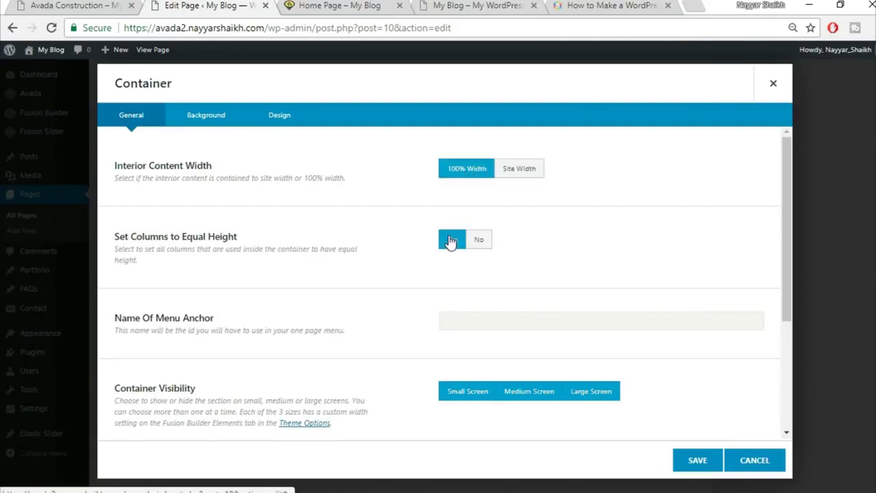
left_click(698, 460)
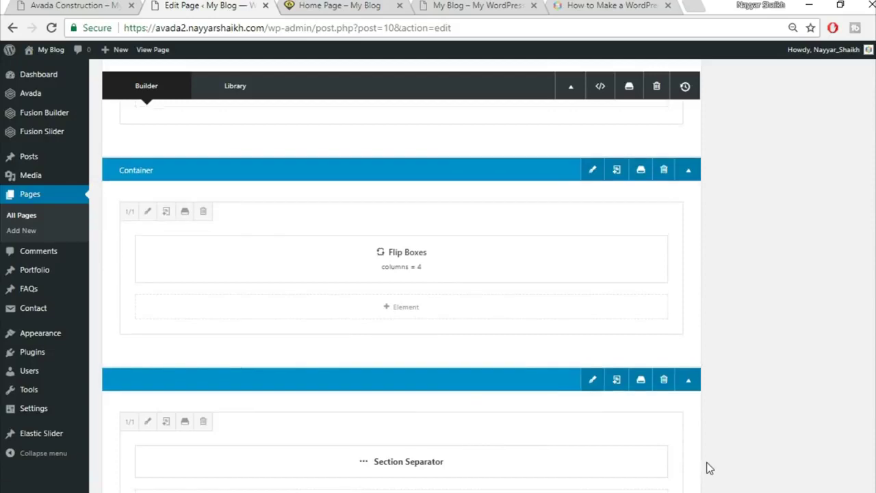
- Update the page and view the flip boxes on the live home page
left_click(843, 65)
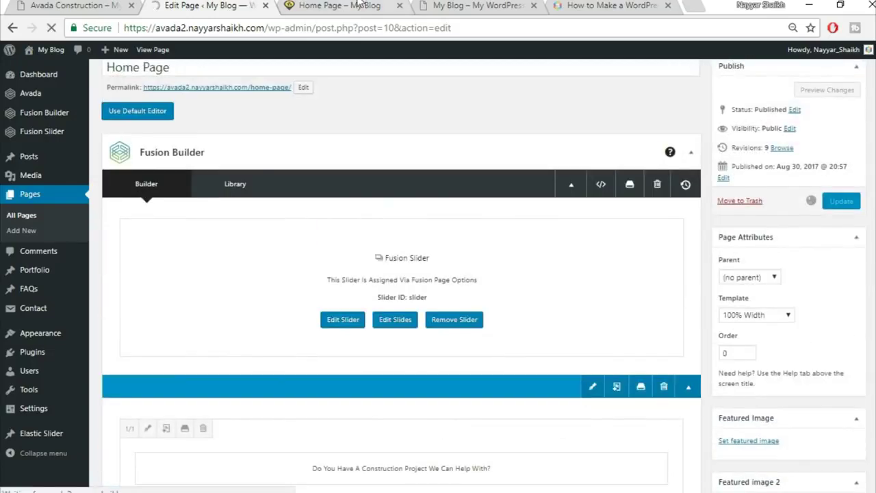
left_click(342, 5)
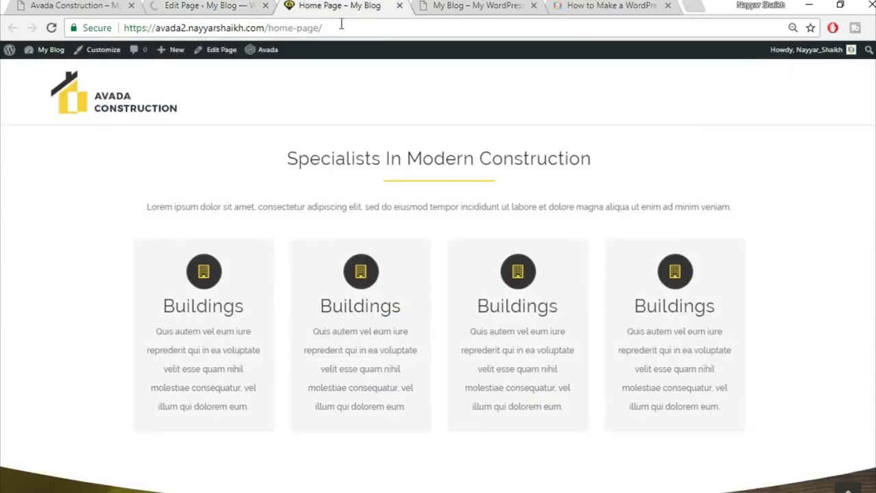
mouse_move(141, 312)
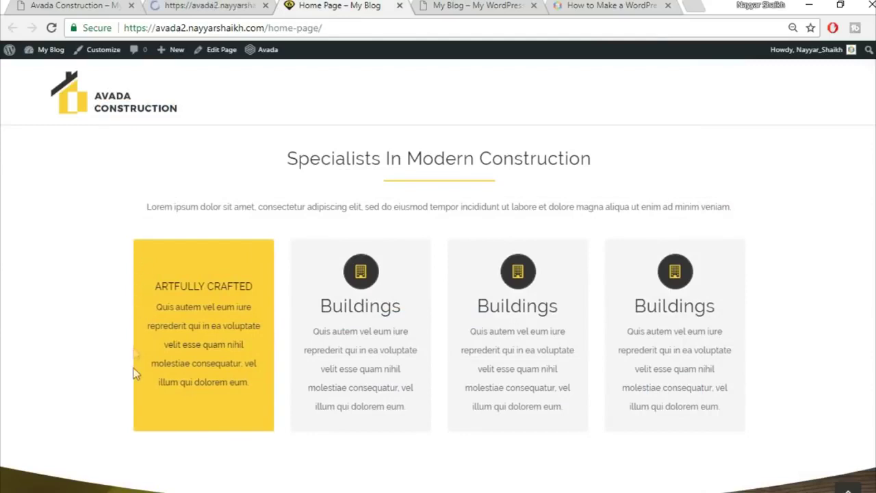
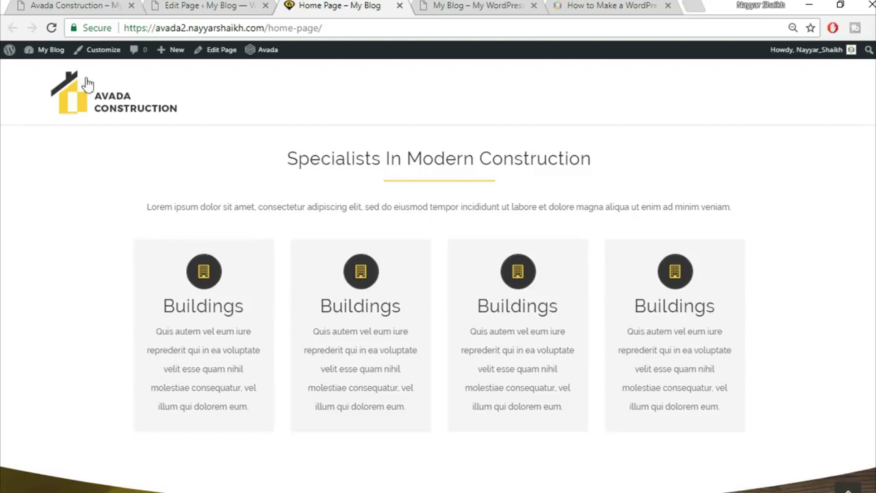
- Reload the live Home Page and scroll down to check its counters
left_click(52, 27)
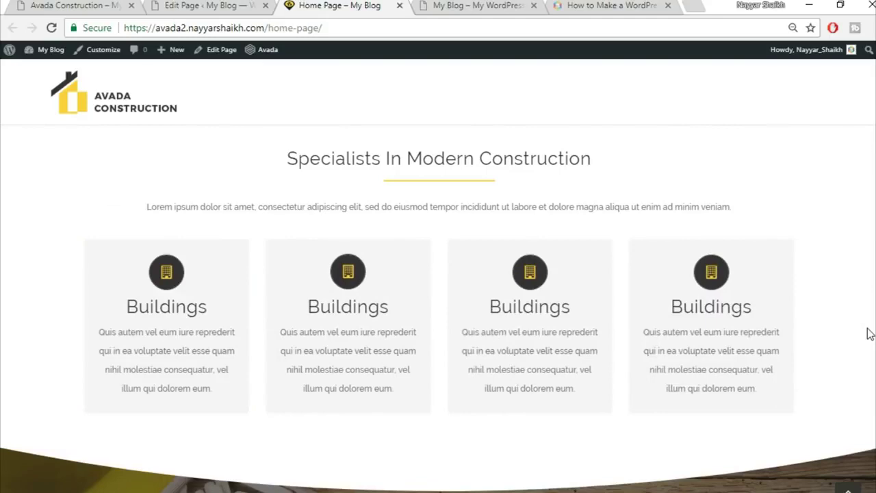
scroll(869, 333, "down", 1)
scroll(450, 348, "down", 2)
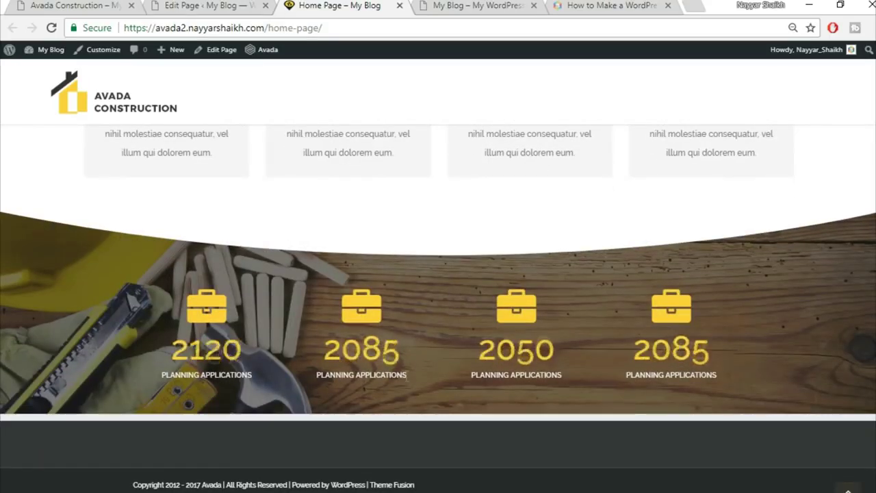
- Back in the Home Page editor, open the Column settings for the Counter Boxes column
left_click(174, 5)
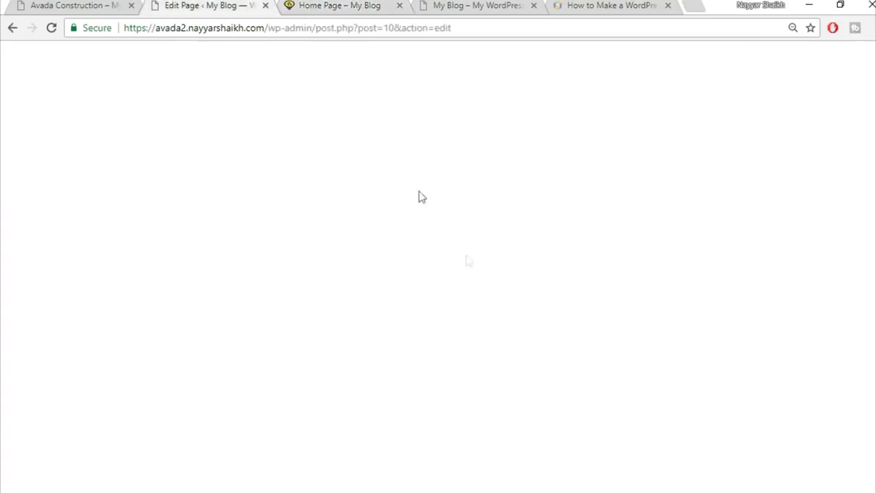
scroll(495, 311, "down", 3)
scroll(495, 312, "down", 10)
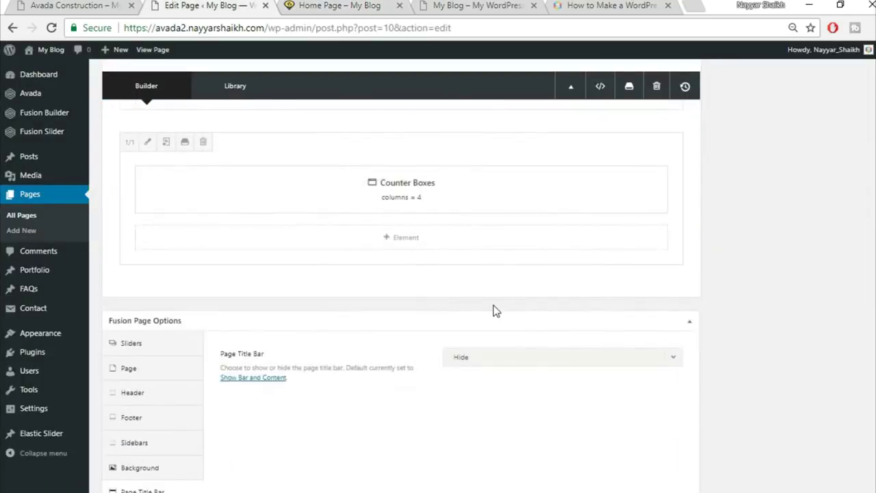
scroll(493, 307, "up", 5)
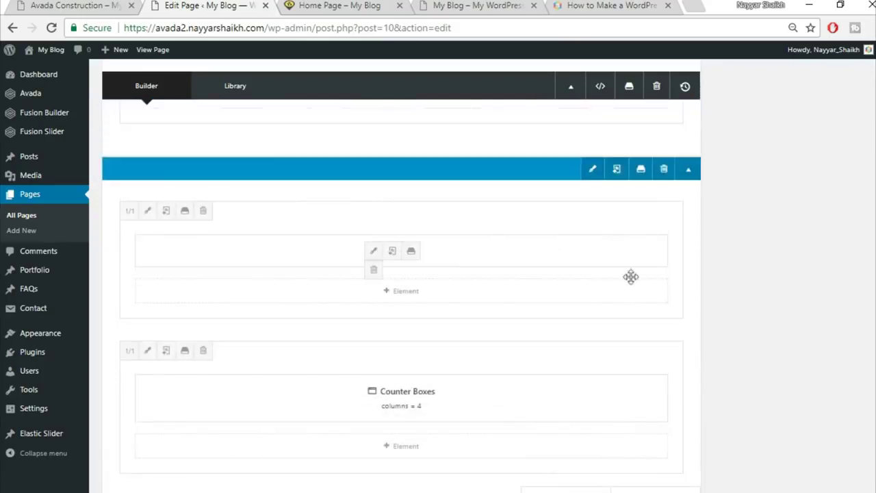
left_click(147, 350)
left_click(281, 5)
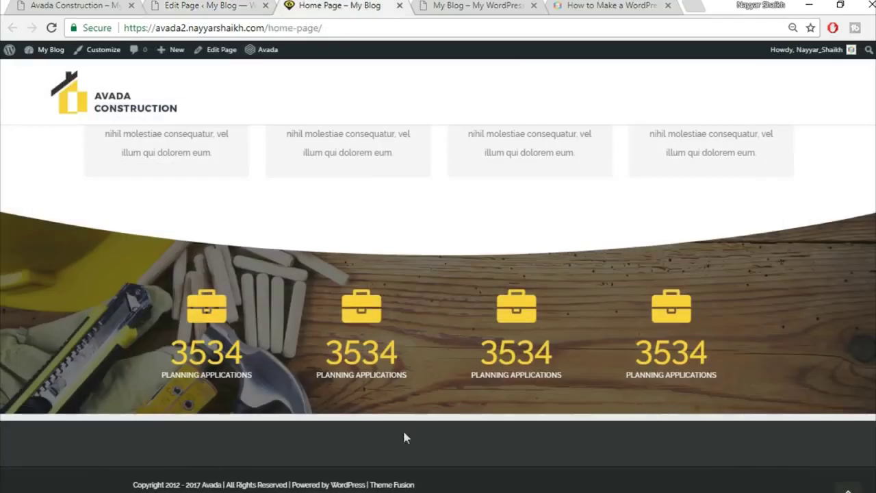
left_click(240, 4)
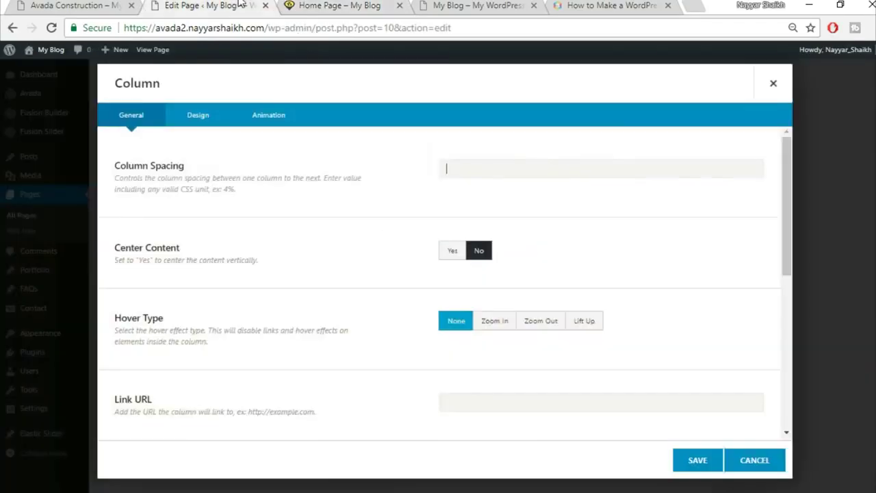
- Set the Counter Boxes column's top padding to 90 in Design and save it
left_click(186, 117)
scroll(458, 375, "down", 1)
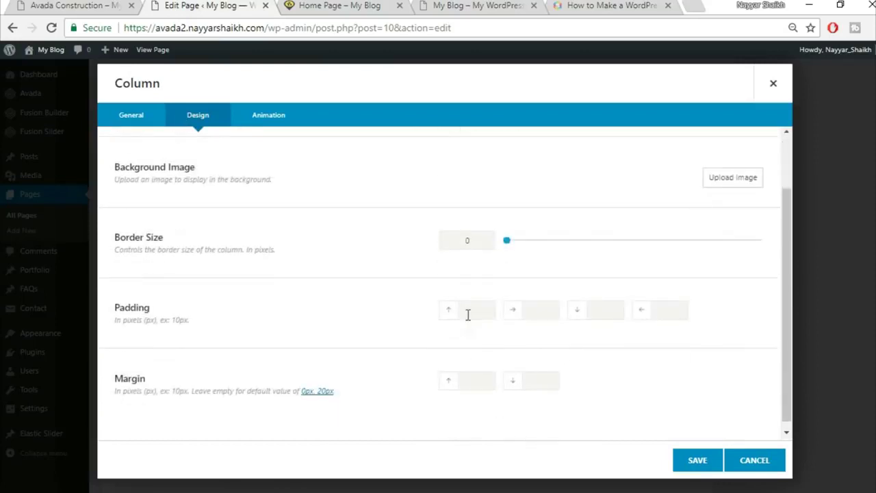
type("90")
left_click(688, 466)
- Update the Home Page and switch to the live view
scroll(738, 421, "up", 3)
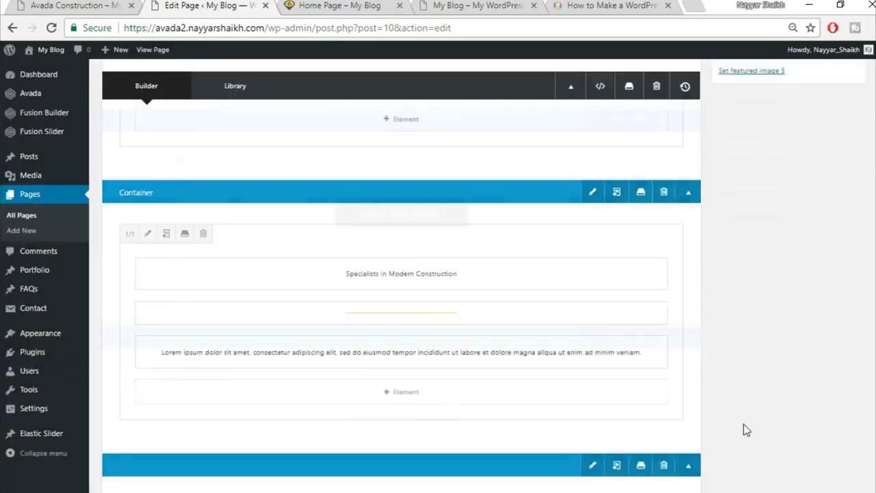
scroll(743, 424, "up", 10)
left_click(842, 274)
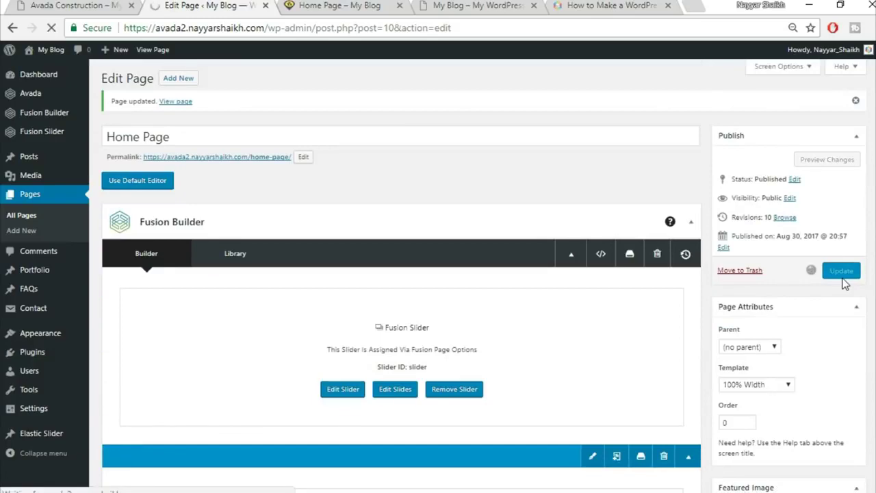
left_click(339, 5)
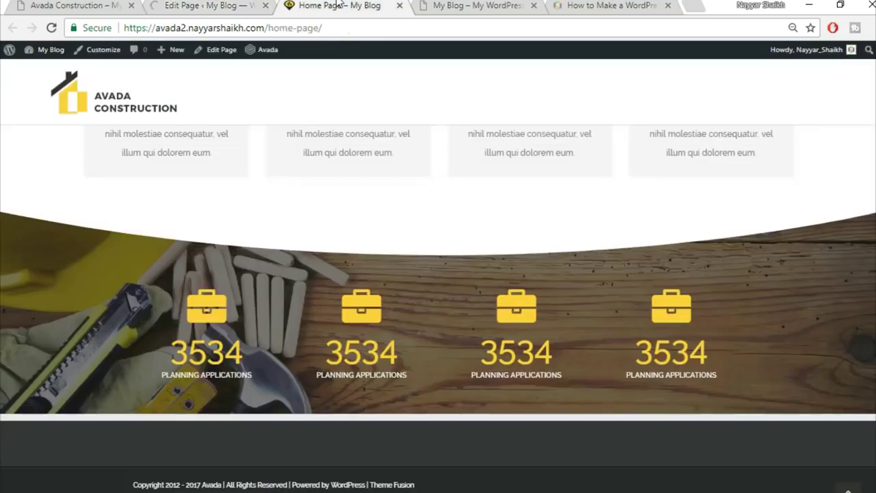
- Reload the live Home Page and scroll through the refreshed counters
left_click(362, 28)
key("Return")
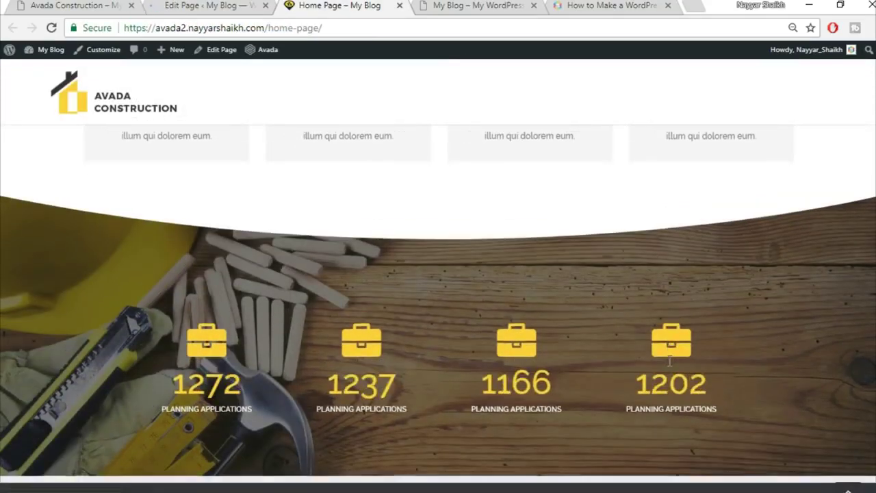
scroll(438, 299, "down", 2)
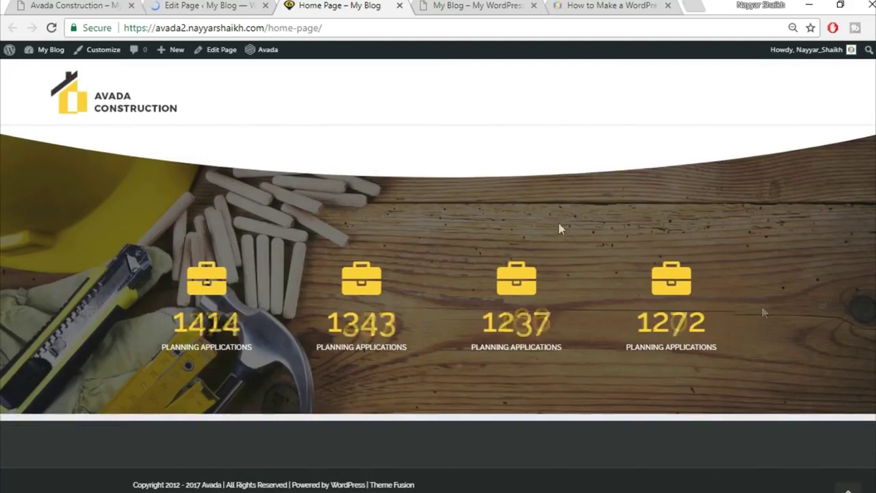
scroll(516, 293, "up", 5)
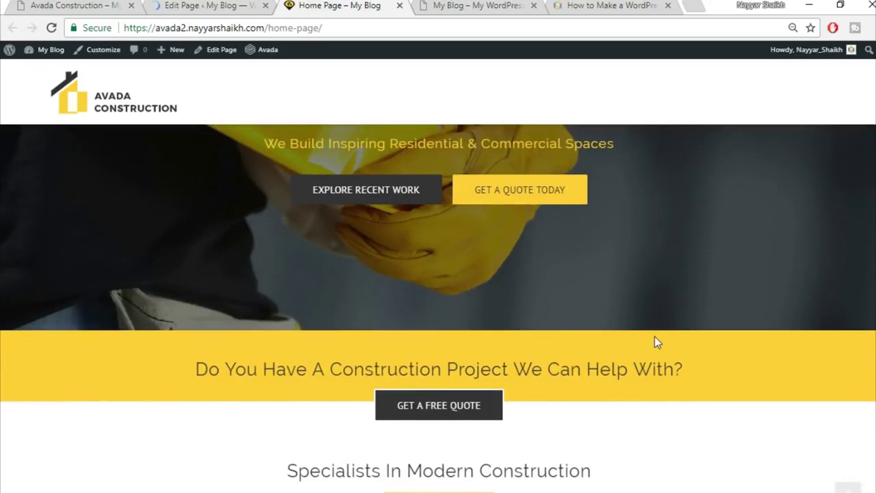
scroll(654, 339, "up", 3)
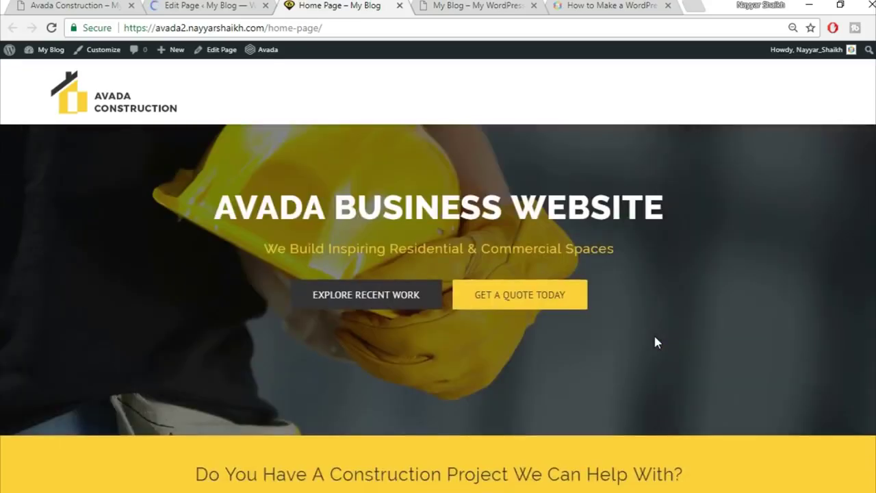
- Browse the Avada Construction demo site, then return to the Home Page editor
key("ctrl+1")
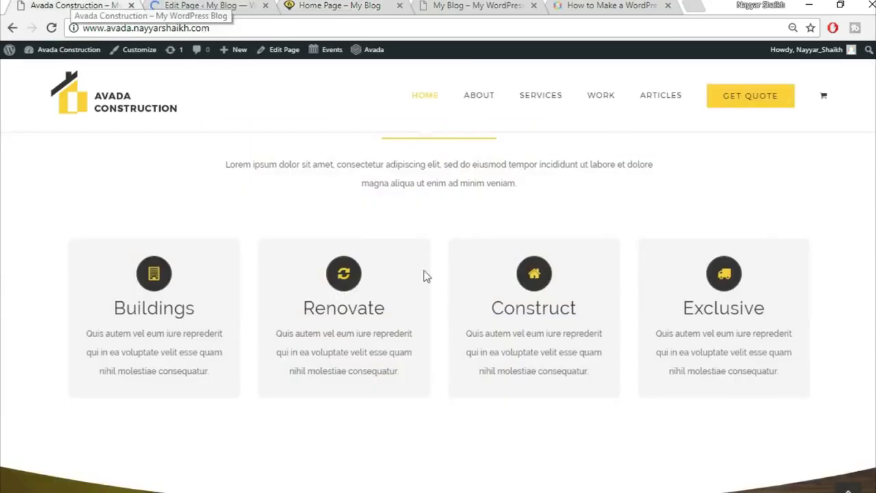
scroll(479, 308, "down", 2)
scroll(479, 307, "down", 8)
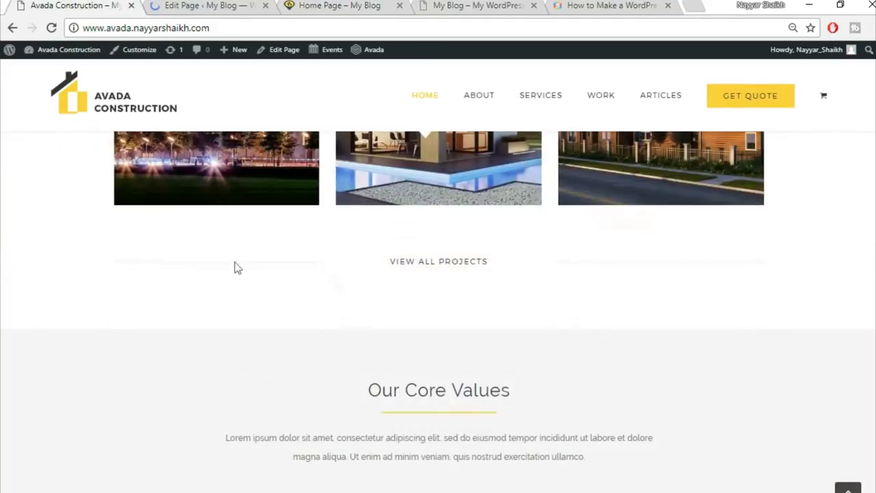
scroll(291, 243, "up", 3)
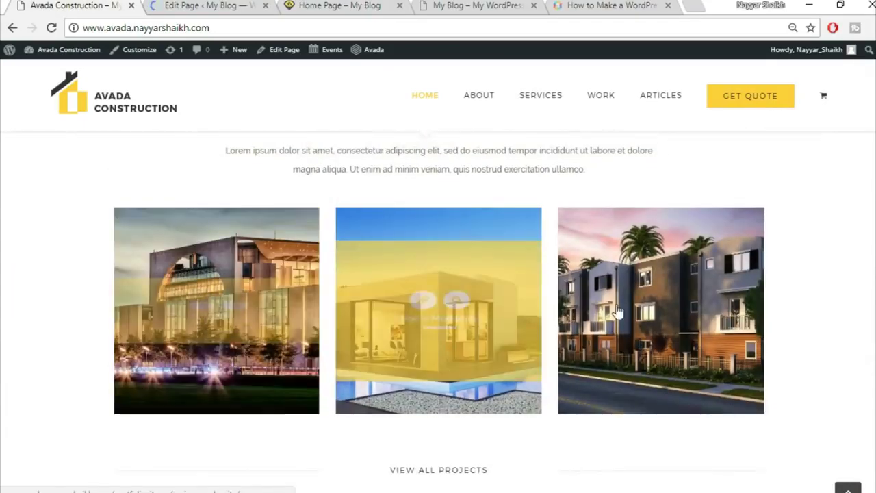
left_click(208, 5)
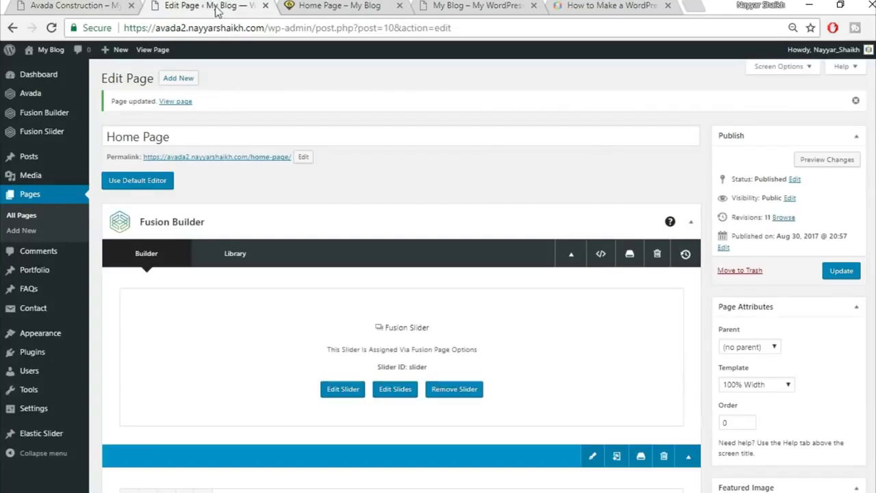
- Add a 'Commercial' portfolio category and begin a new portfolio post via Portfolio > Add New
mouse_move(40, 282)
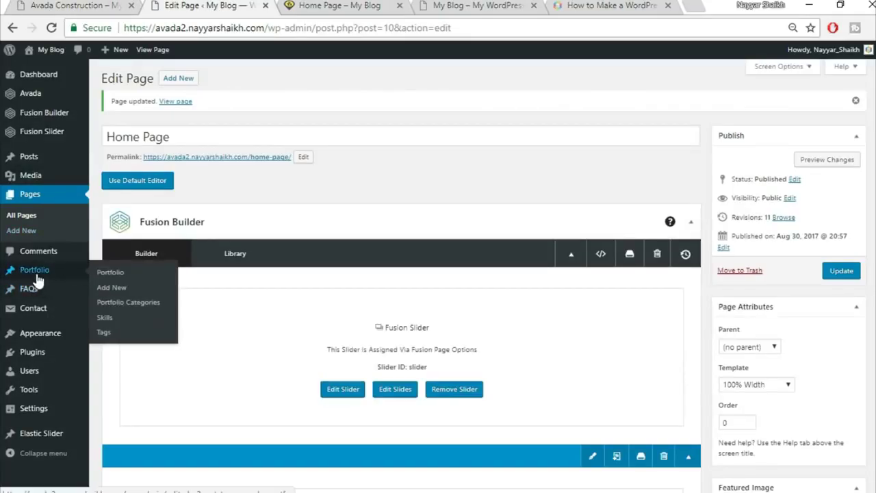
left_click(137, 303)
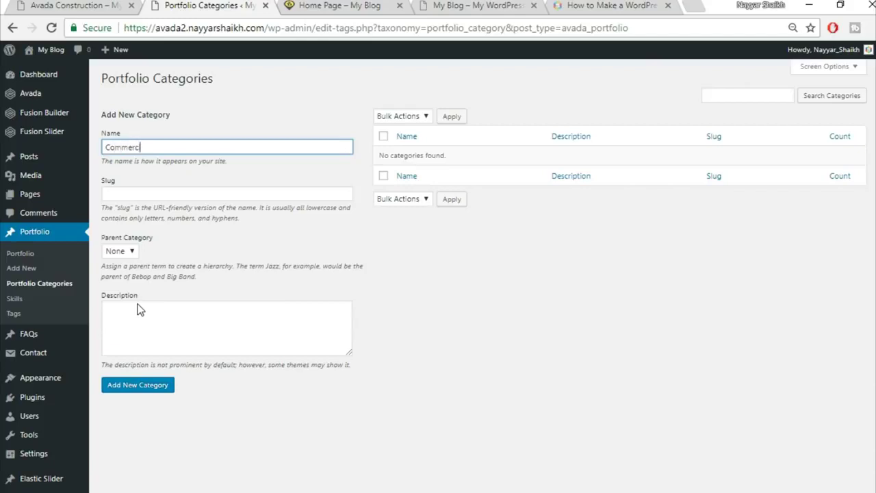
left_click(158, 390)
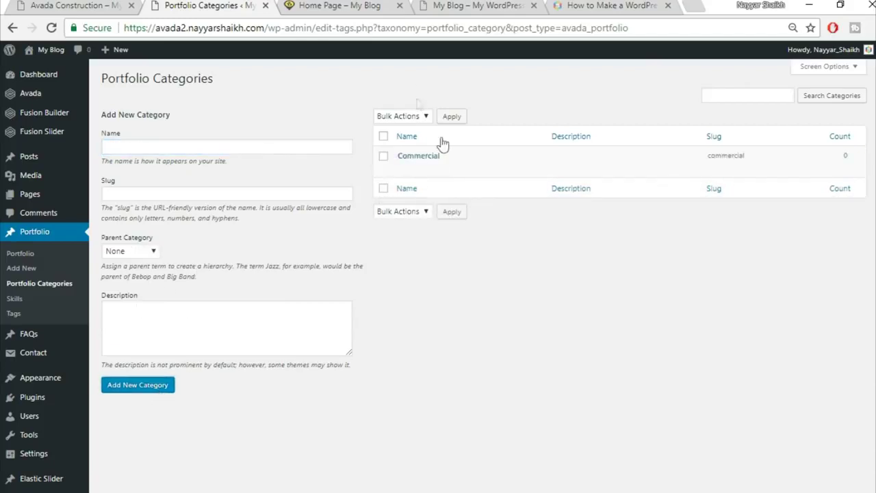
mouse_move(438, 162)
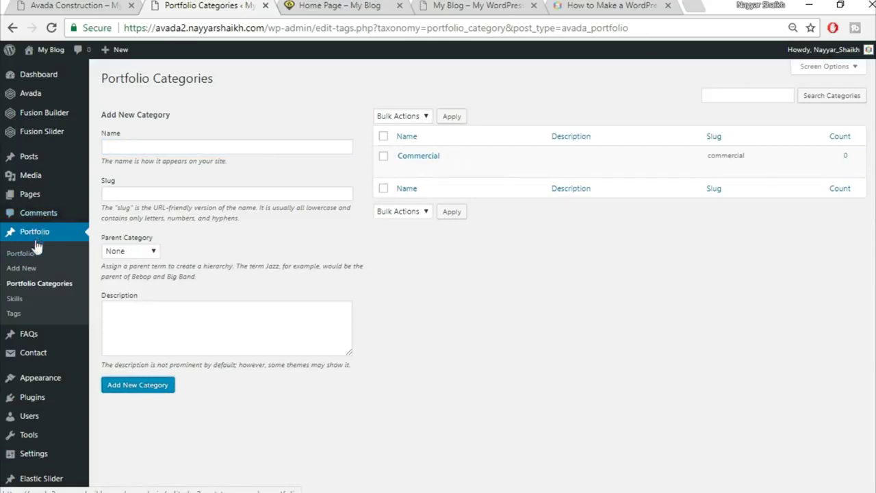
left_click(21, 269)
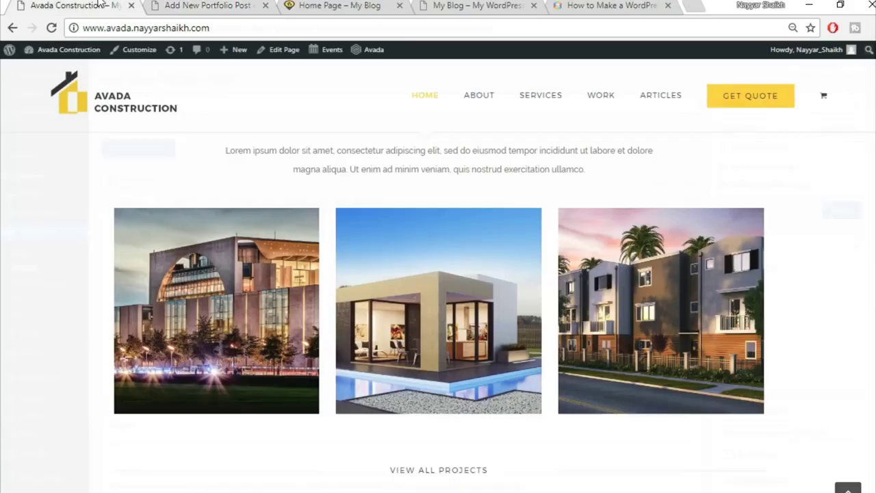
- Open the demo's Florida Heath Facility project, scroll its 'Healthy Living In Florida' details, then return to the new post
left_click(248, 244)
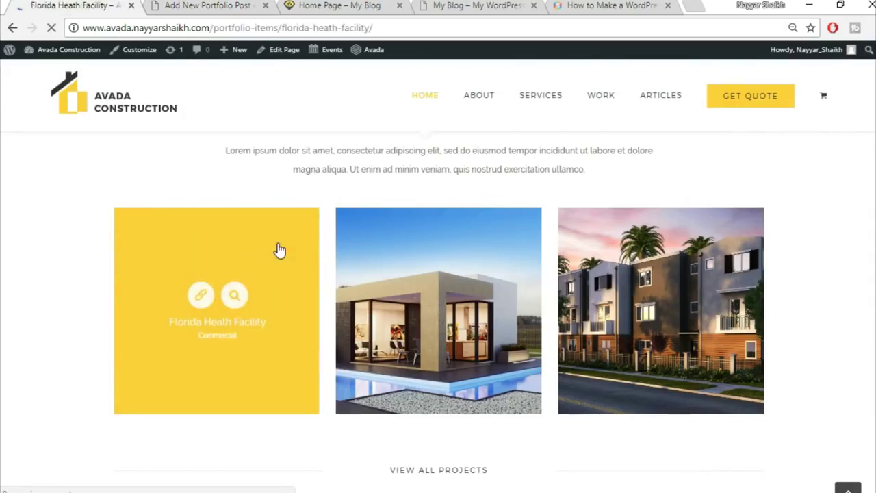
scroll(605, 262, "down", 3)
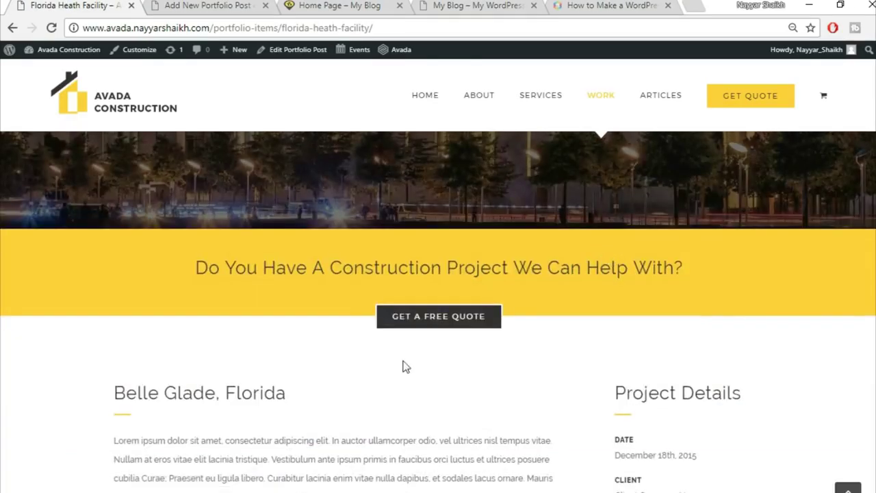
scroll(404, 366, "down", 5)
scroll(603, 332, "down", 6)
scroll(603, 329, "down", 4)
scroll(603, 331, "up", 15)
scroll(605, 337, "down", 2)
scroll(274, 171, "up", 3)
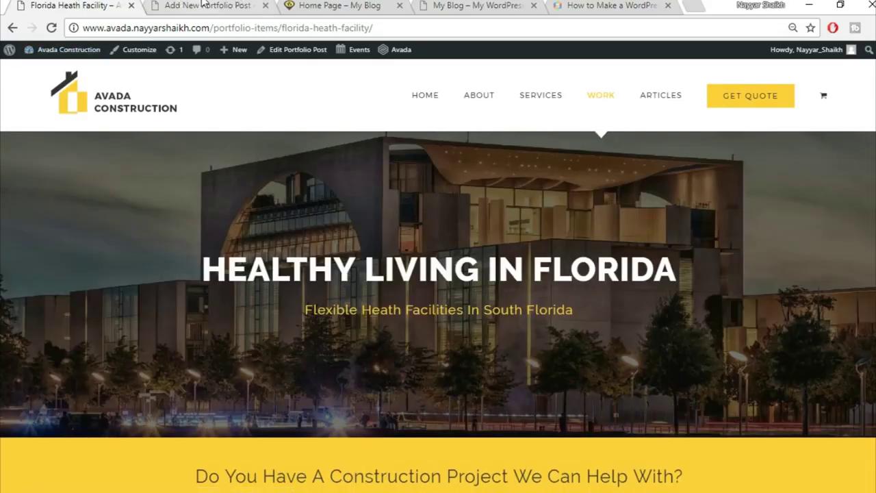
left_click(205, 6)
type("Florida")
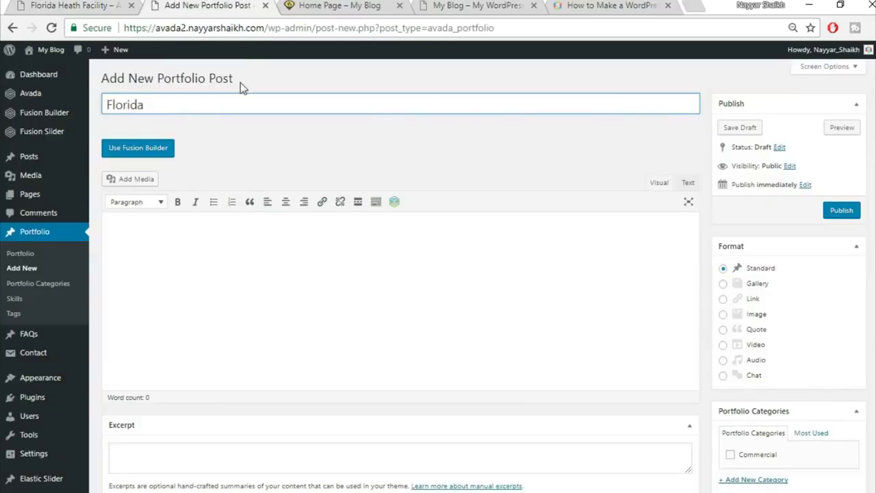
type(" Health Facility")
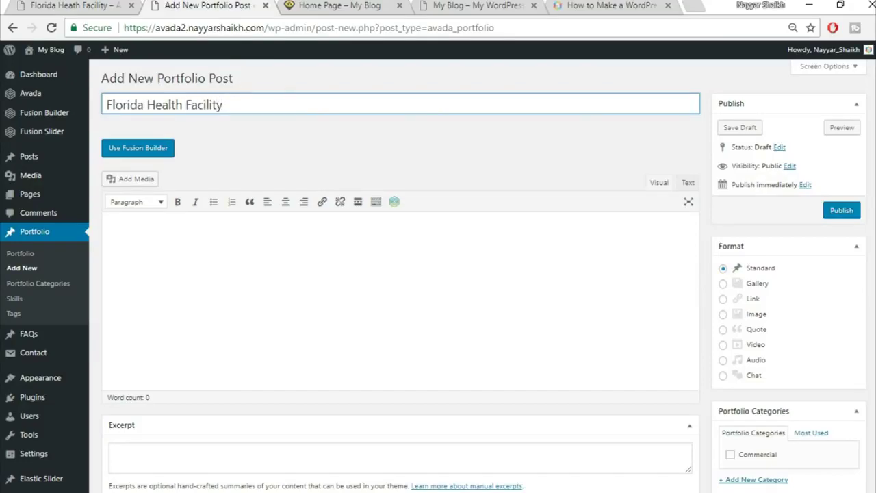
scroll(755, 325, "down", 2)
left_click(756, 322)
scroll(759, 319, "down", 2)
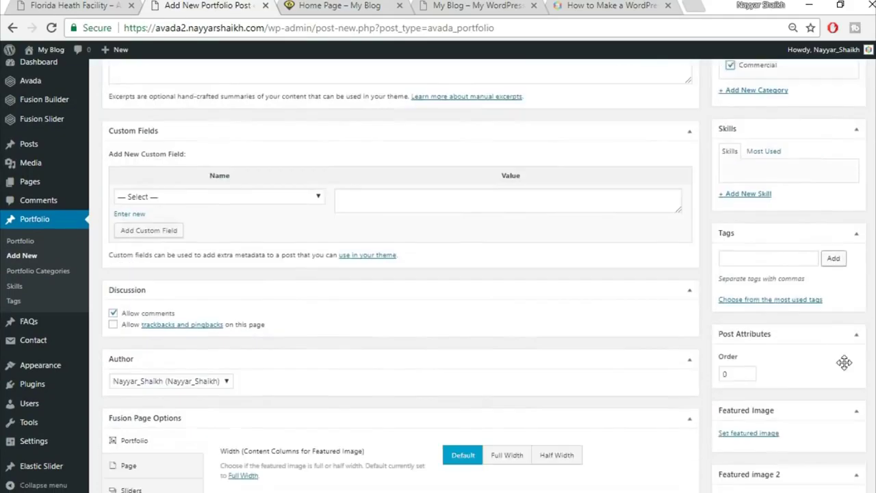
scroll(844, 363, "down", 5)
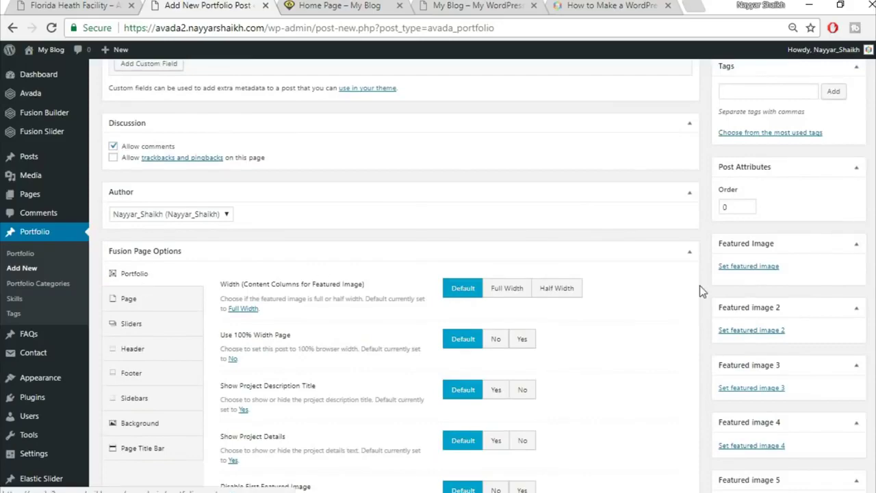
scroll(699, 285, "up", 5)
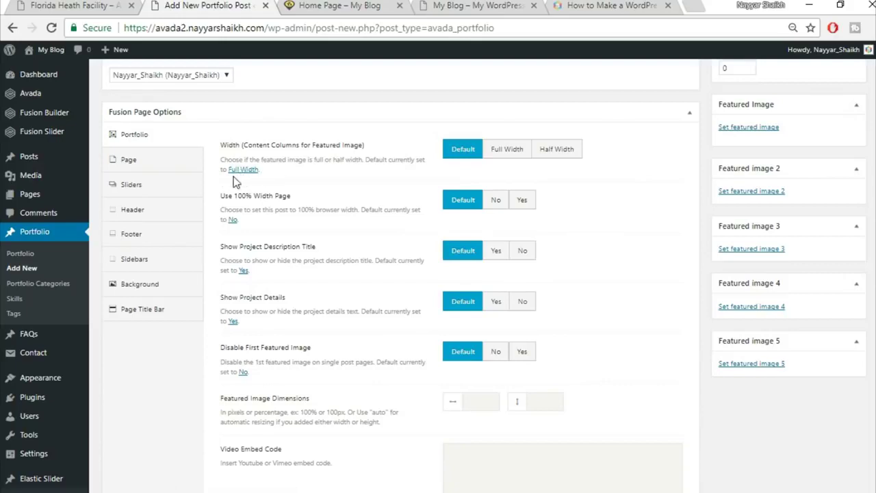
- Set the featured image to full width and the post to 100% width, and hide the project title and details
left_click(507, 153)
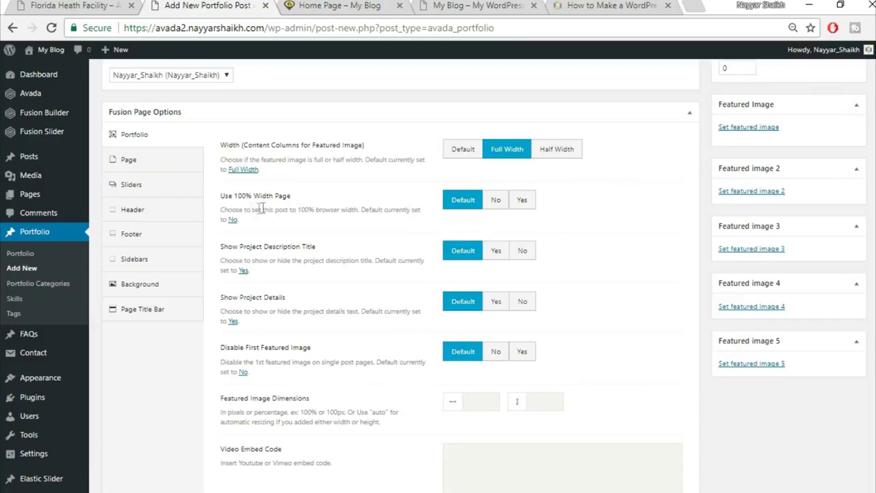
left_click(527, 200)
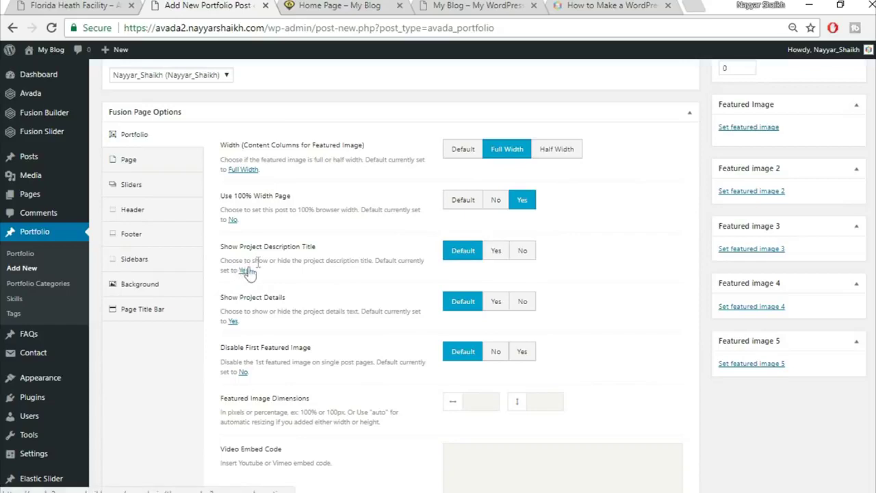
left_click(523, 255)
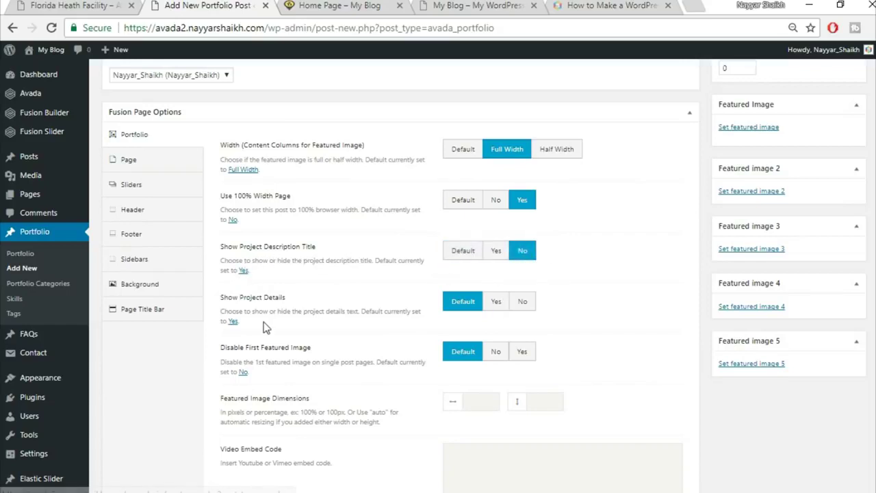
left_click(533, 303)
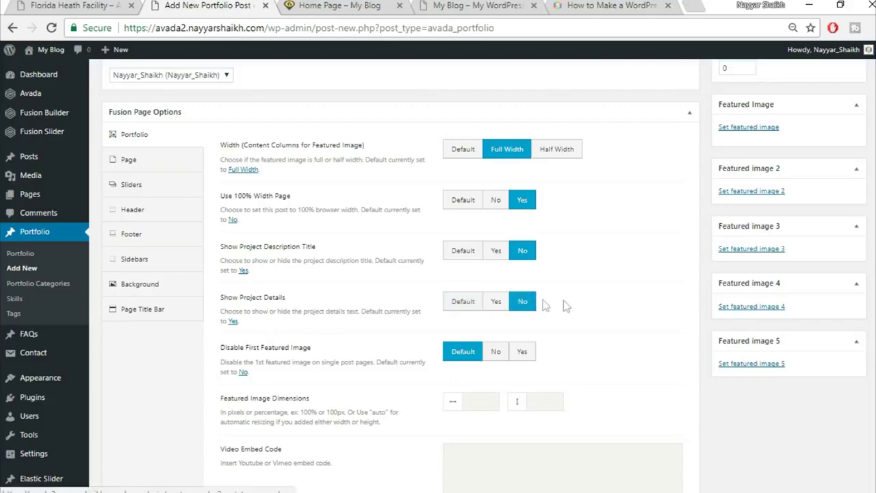
- Compare against the live portfolio page, then disable the post's first featured image
left_click(33, 5)
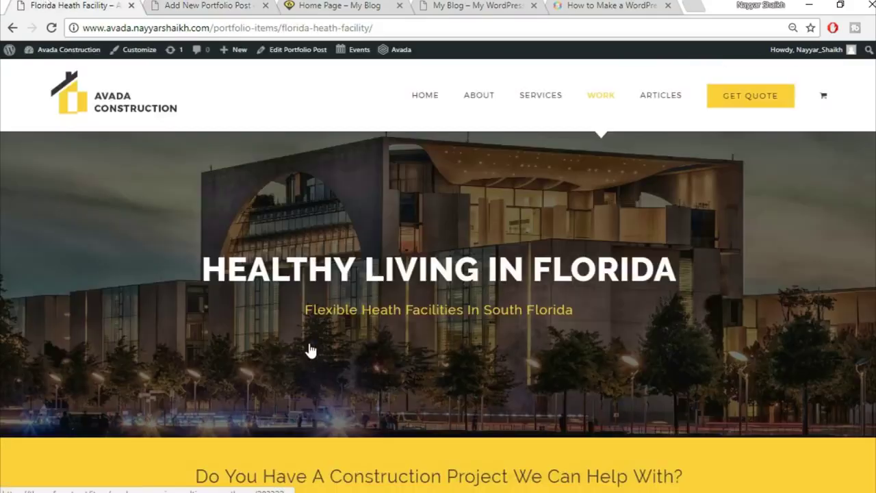
scroll(273, 336, "down", 3)
scroll(566, 368, "down", 4)
key("ctrl+Tab")
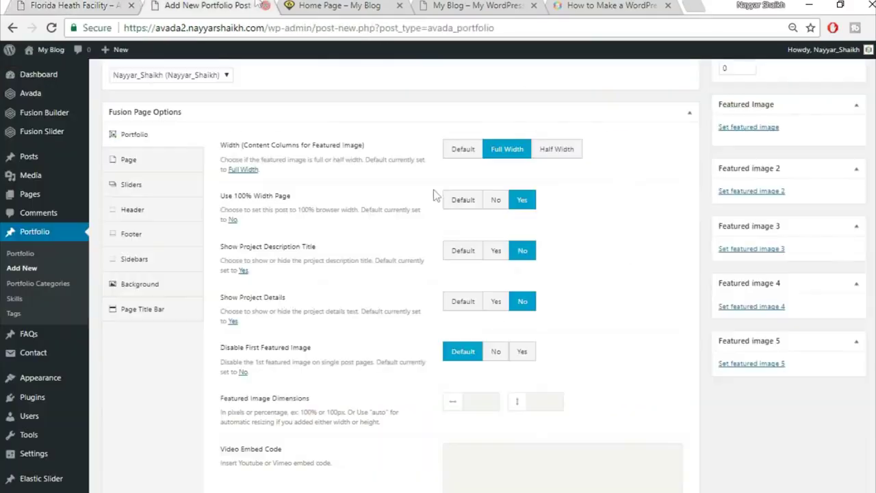
scroll(680, 334, "down", 1)
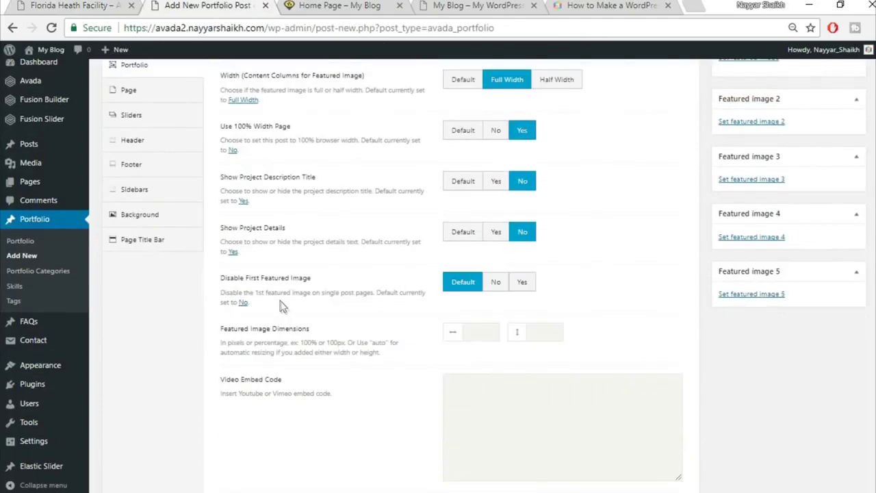
left_click(525, 286)
- Open links in a new window and hide related projects, the social share box and pagination
scroll(618, 311, "down", 3)
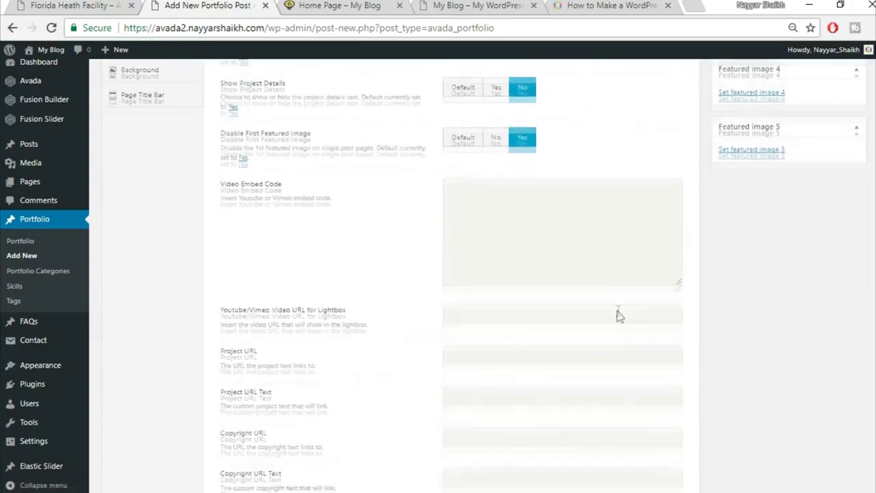
scroll(618, 317, "down", 4)
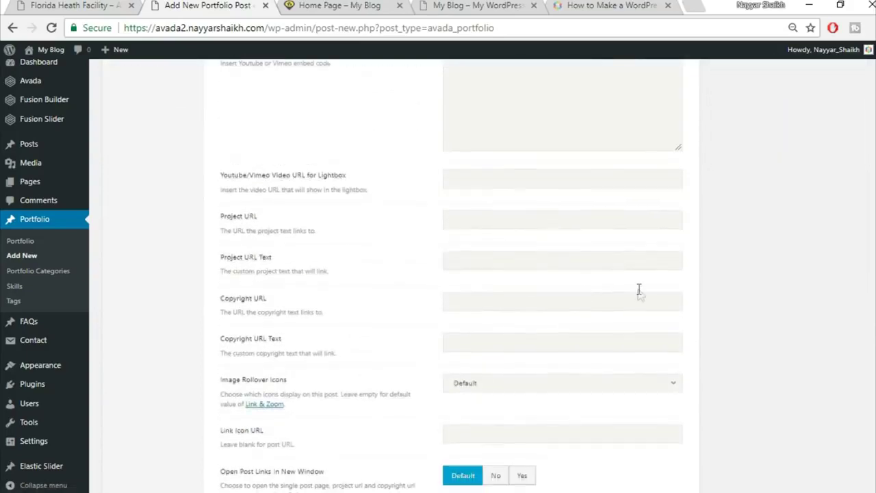
scroll(638, 289, "down", 1)
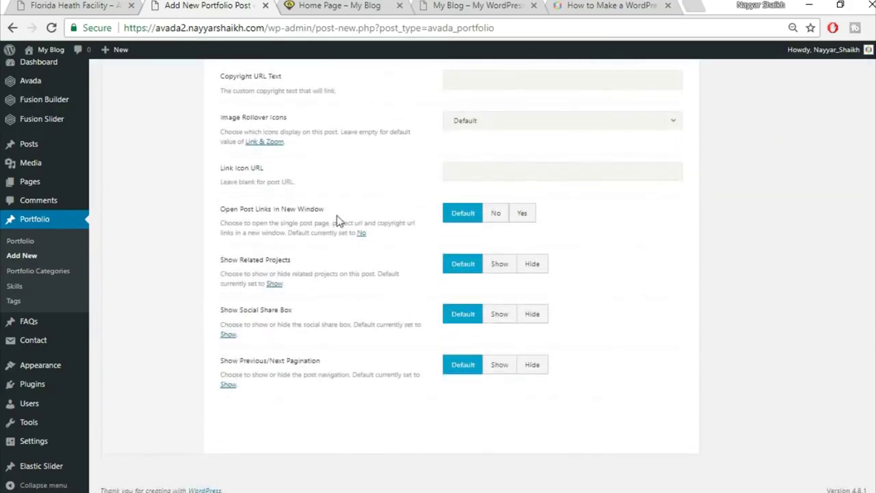
left_click(521, 215)
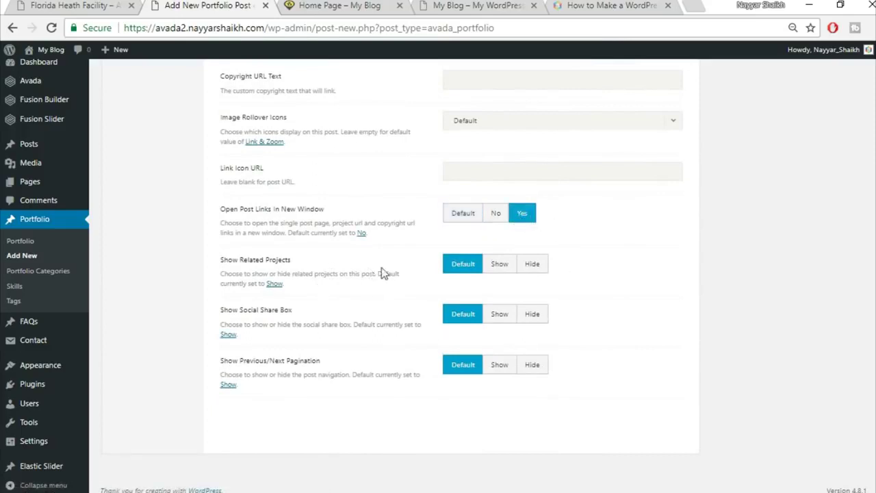
left_click(543, 269)
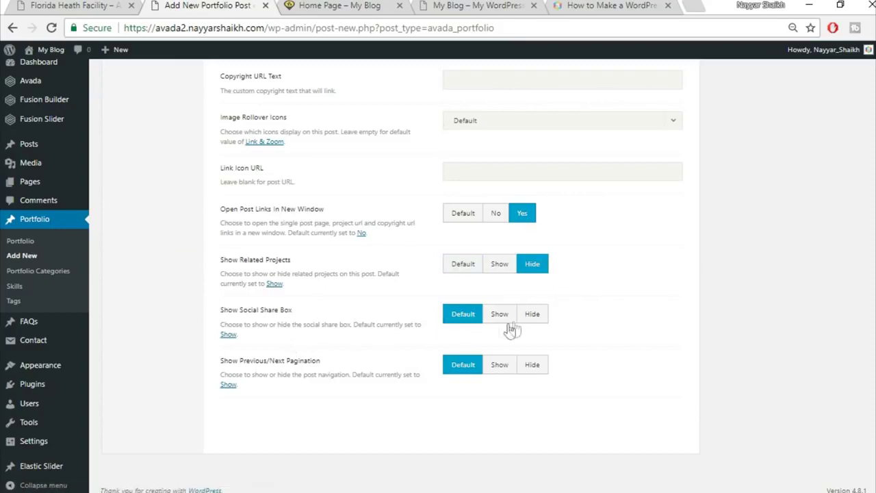
left_click(537, 319)
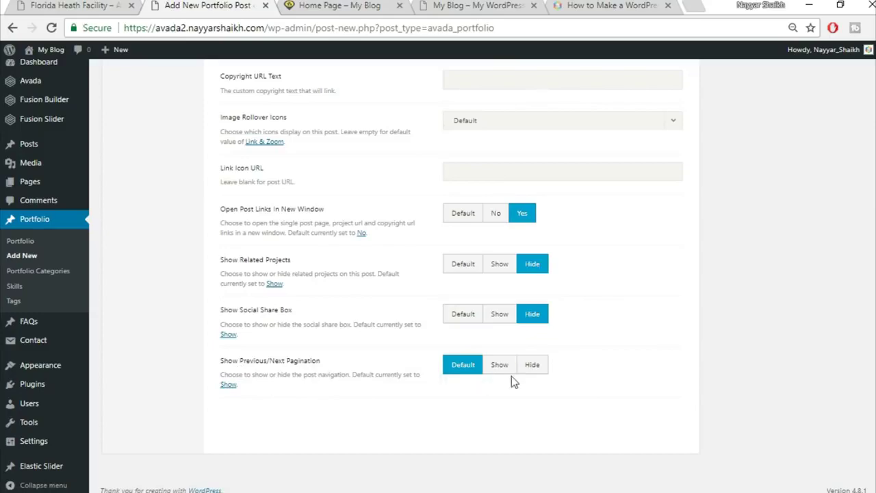
left_click(539, 370)
- Set the page content padding to 0 top and 0 bottom
scroll(618, 379, "up", 3)
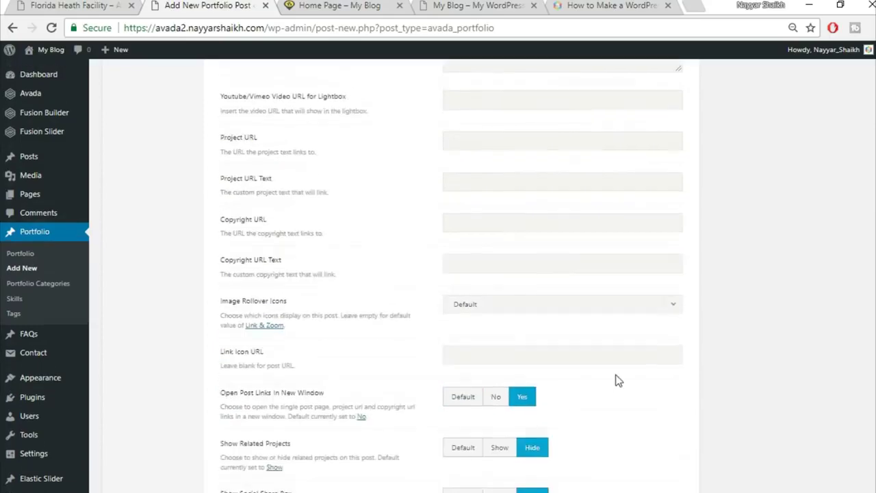
scroll(618, 380, "up", 8)
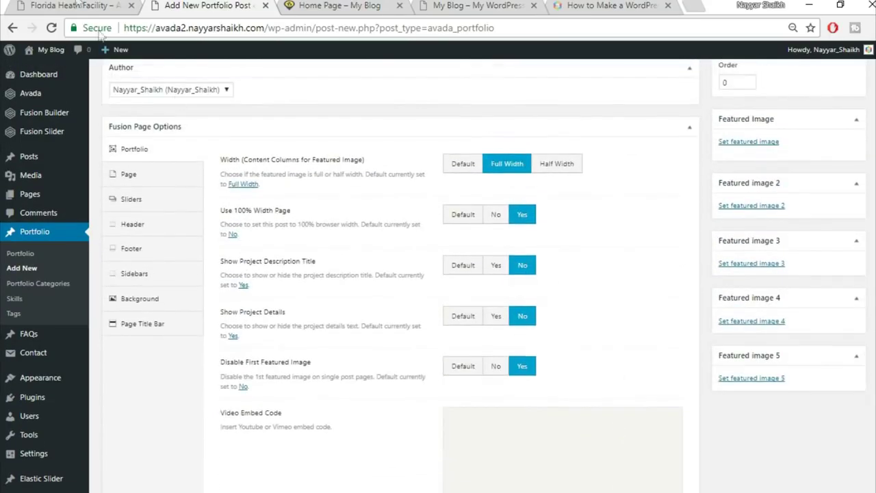
left_click(76, 5)
scroll(456, 262, "up", 2)
left_click(201, 7)
left_click(144, 180)
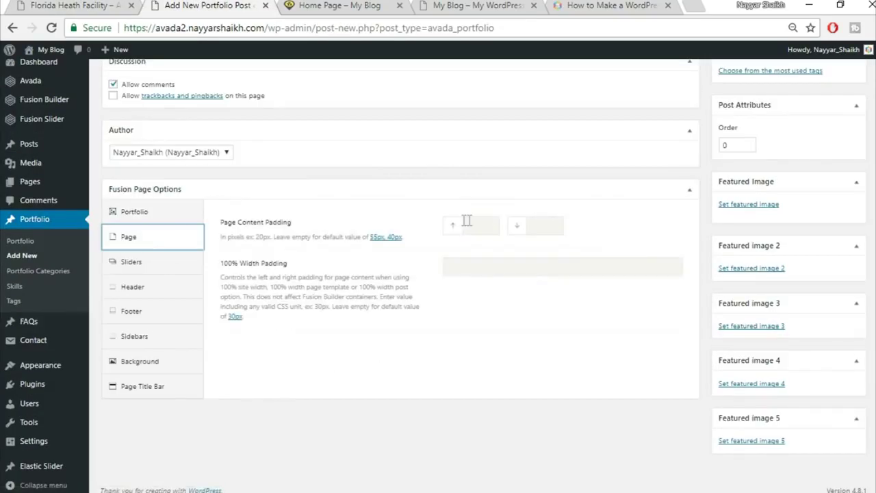
left_click(488, 221)
type("0")
key("Tab")
type("0")
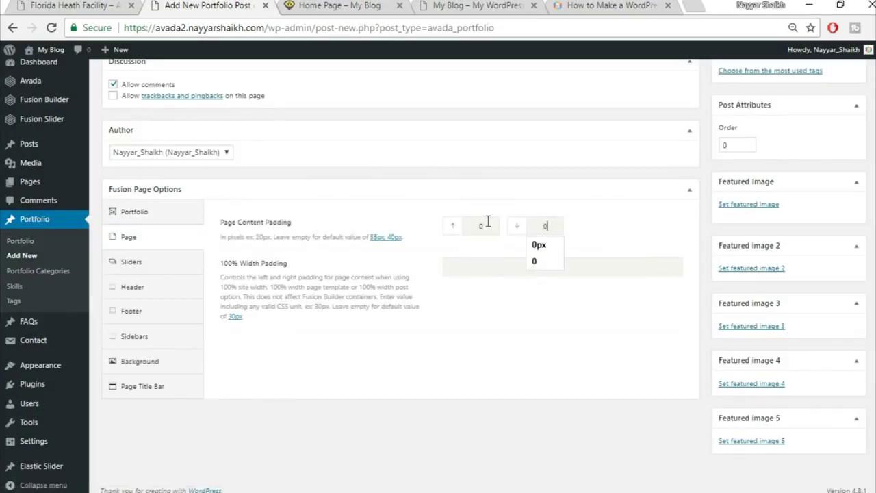
left_click(517, 323)
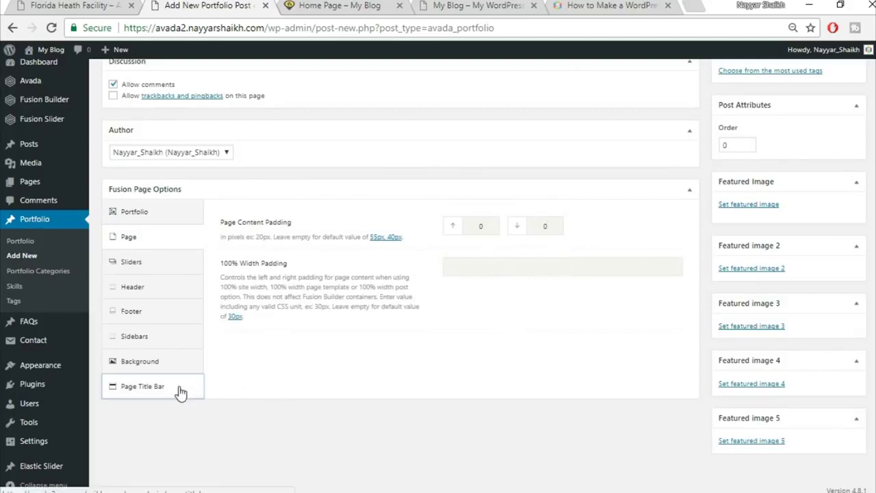
- Hide the page title bar and publish the Florida Health Facility post
left_click(180, 388)
left_click(584, 167)
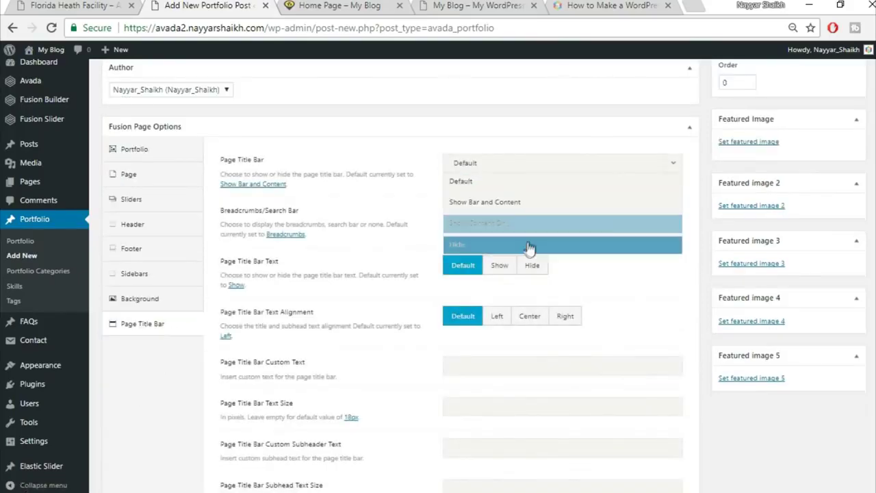
left_click(529, 244)
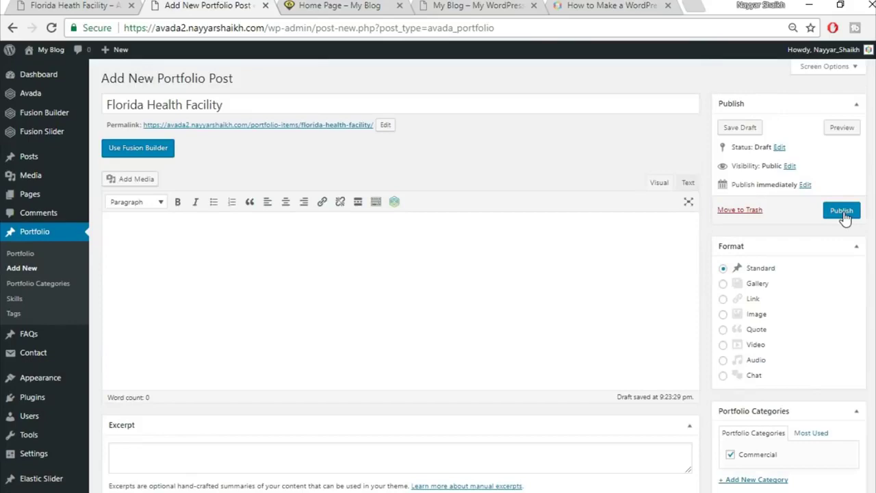
left_click(842, 211)
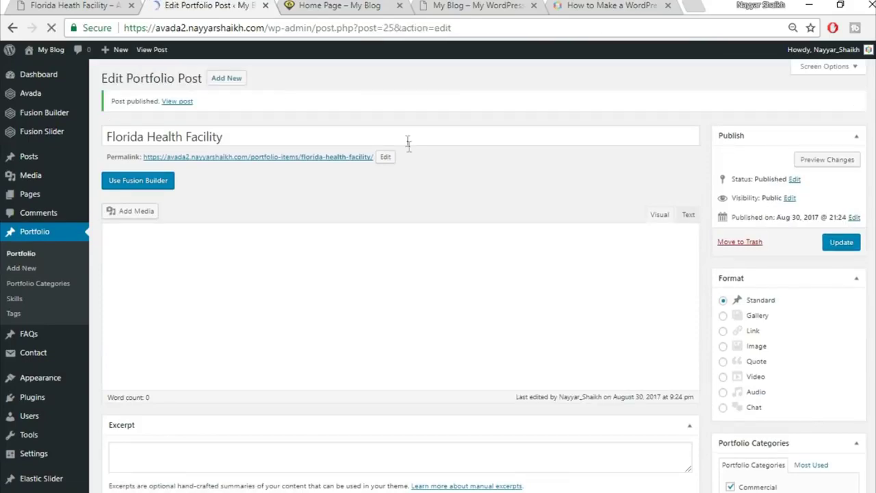
- After a look at the live home page, trash Sample Page from All Pages
left_click(287, 4)
scroll(542, 309, "down", 2)
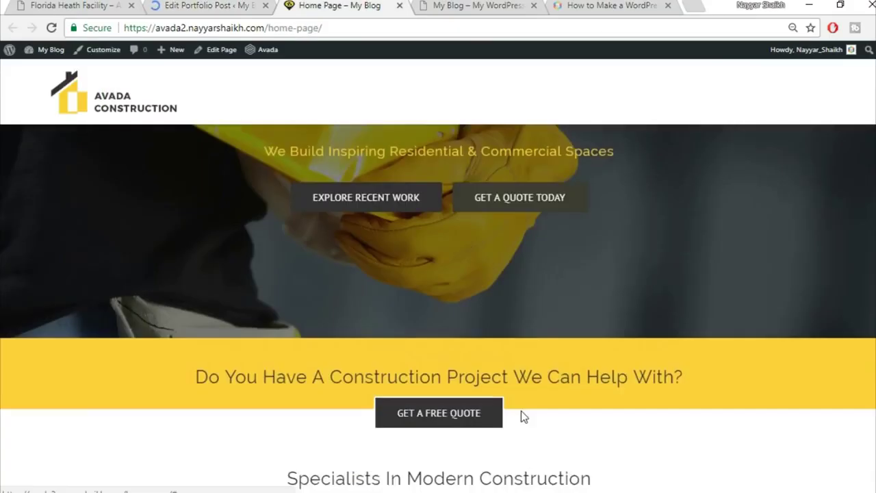
scroll(792, 372, "down", 3)
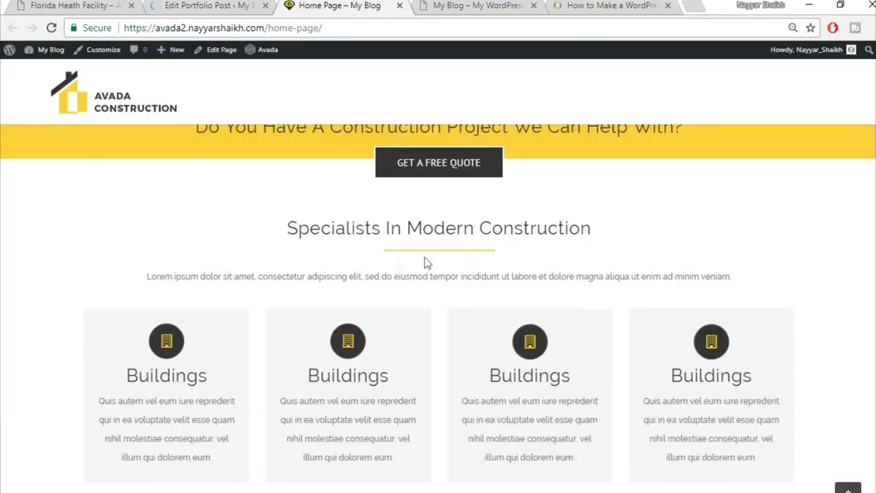
left_click(214, 5)
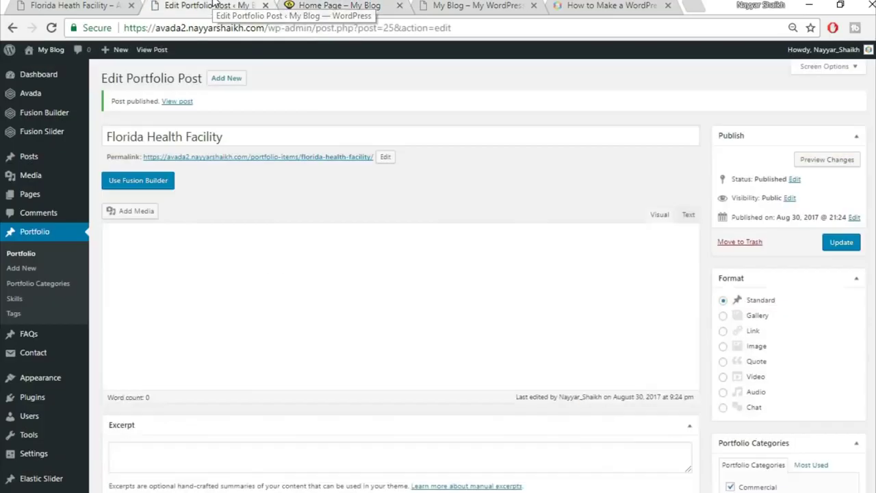
left_click(30, 195)
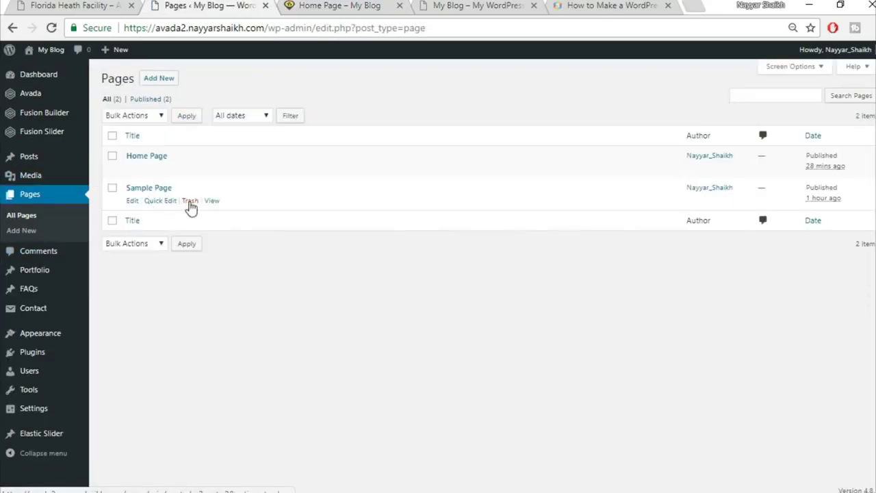
left_click(190, 201)
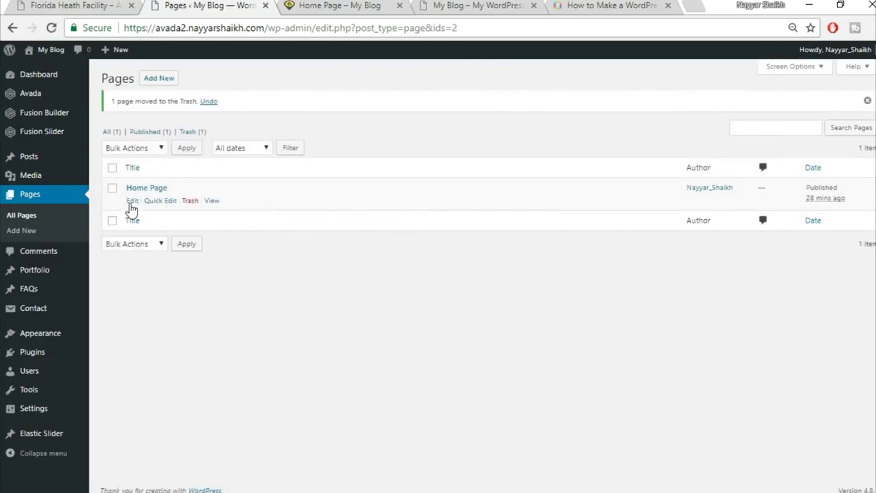
- Open the Home Page in Fusion Builder and delete saved containers Top2 and Top1 from the library
left_click(132, 201)
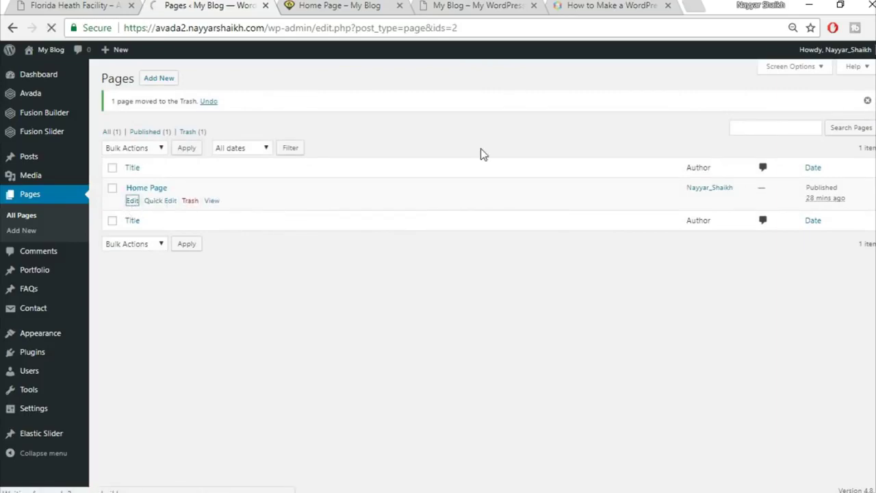
scroll(522, 137, "down", 1)
scroll(521, 135, "down", 5)
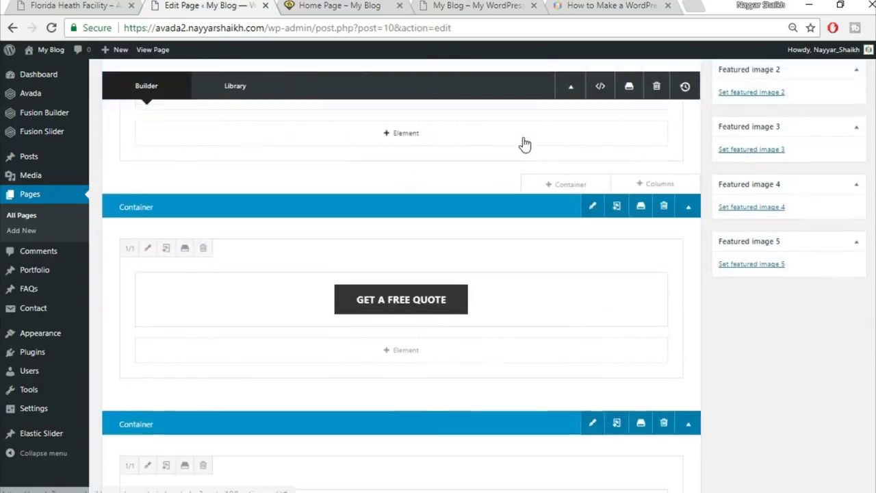
scroll(398, 251, "up", 2)
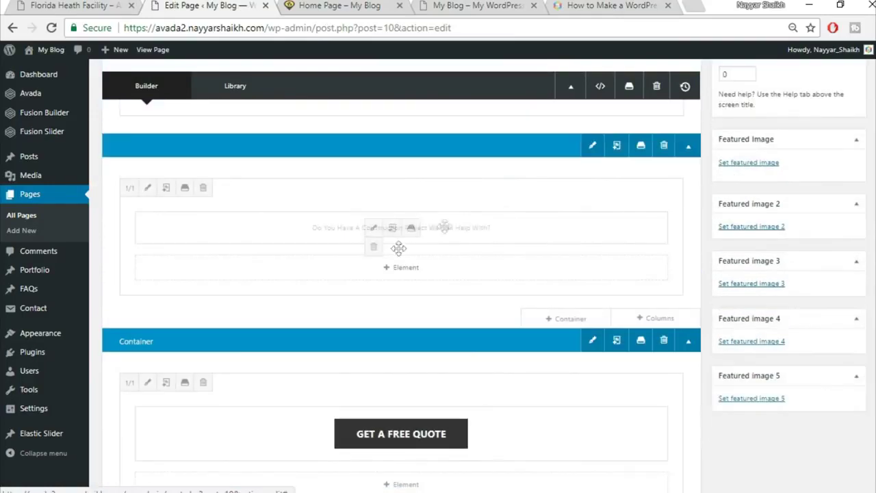
left_click(641, 146)
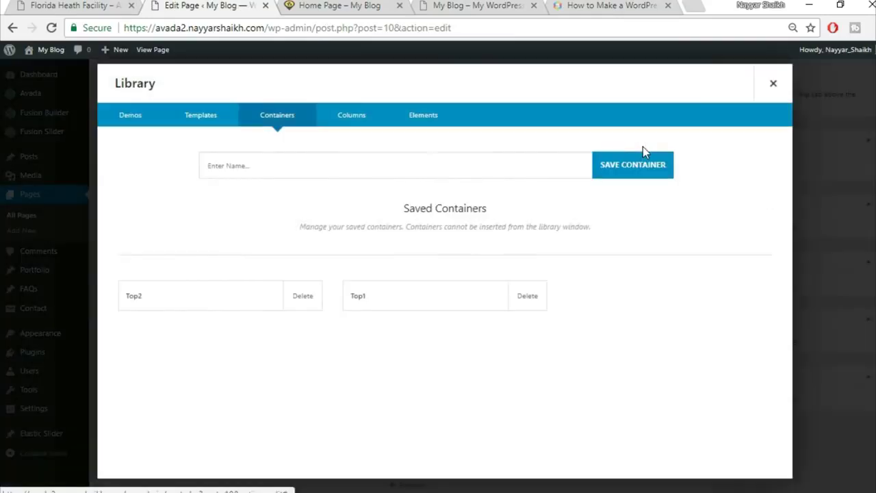
left_click(304, 306)
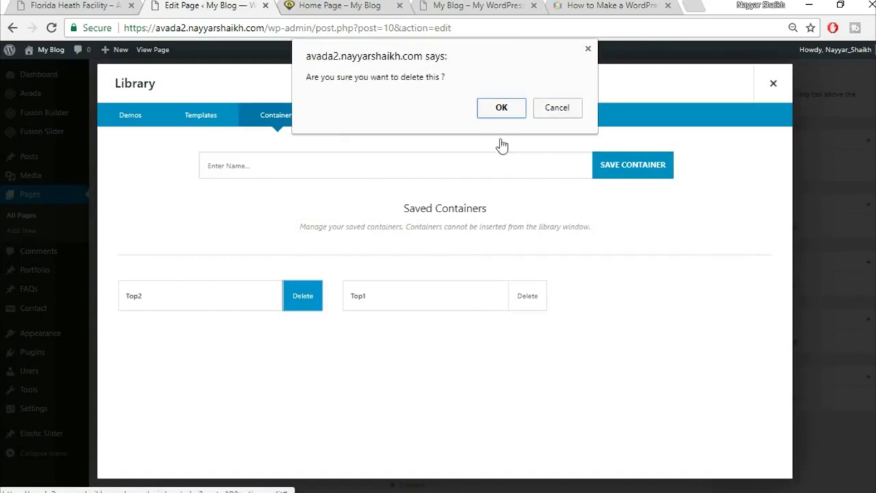
left_click(496, 109)
left_click(304, 310)
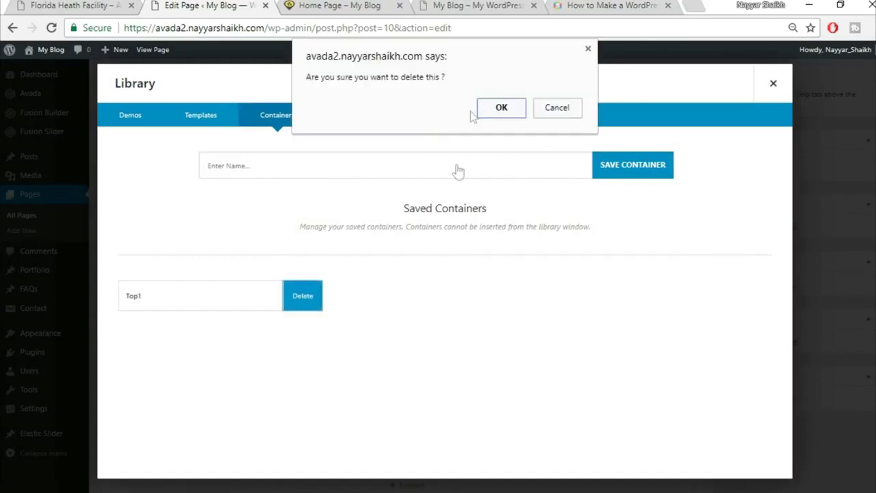
left_click(503, 110)
- Re-save the top two containers to the library as Top1 and Top2
left_click(364, 171)
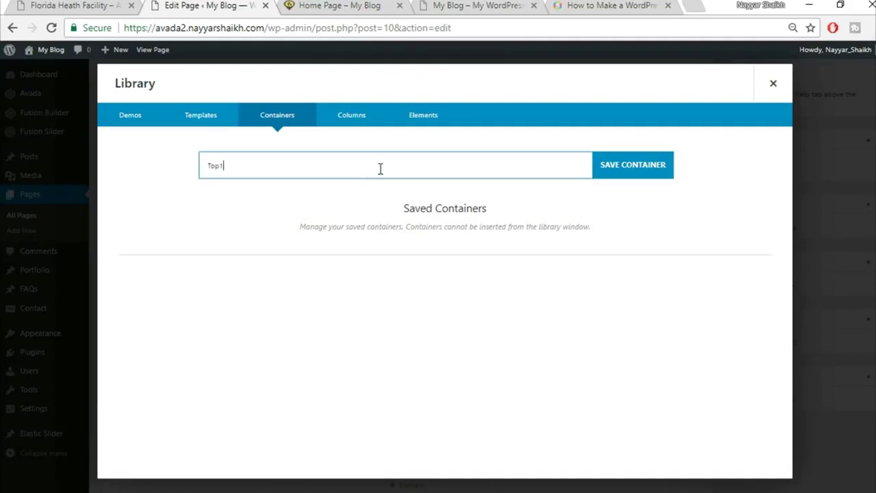
left_click(647, 164)
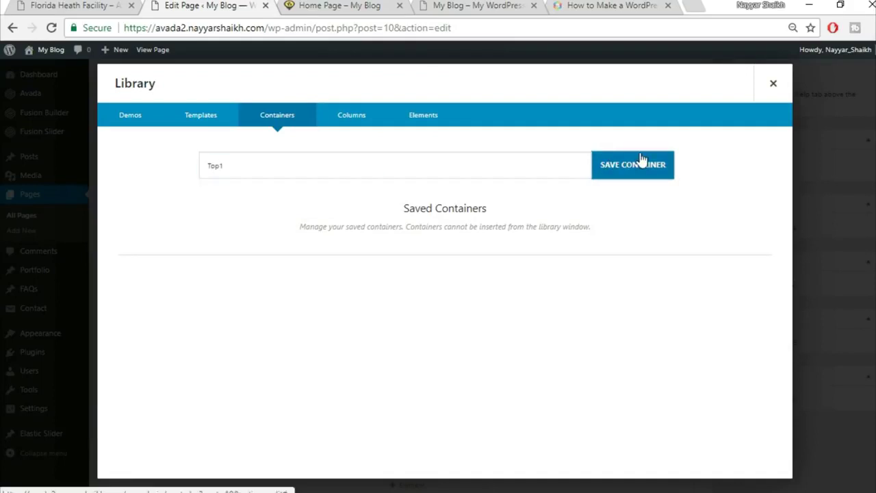
left_click(774, 83)
scroll(670, 286, "down", 1)
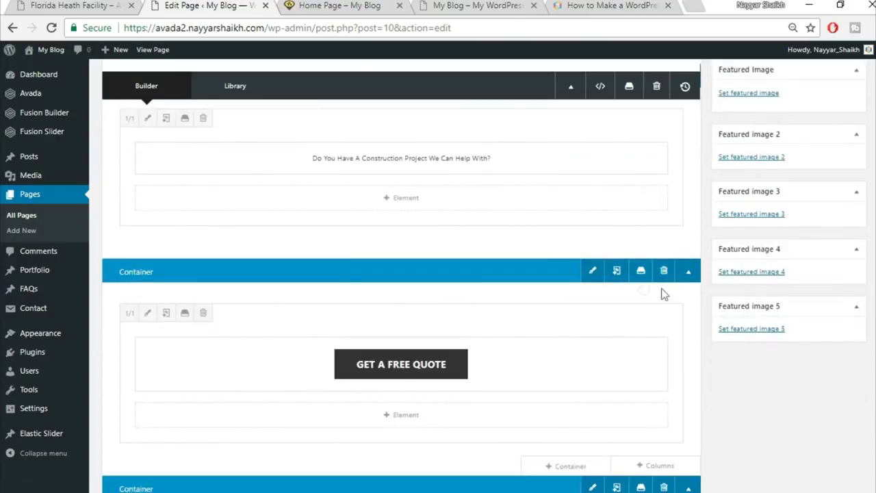
left_click(640, 270)
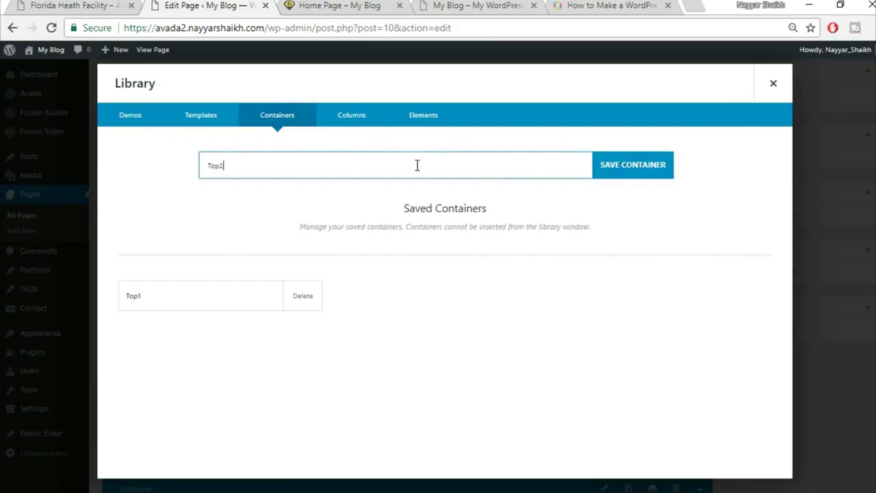
type("Top2")
left_click(650, 165)
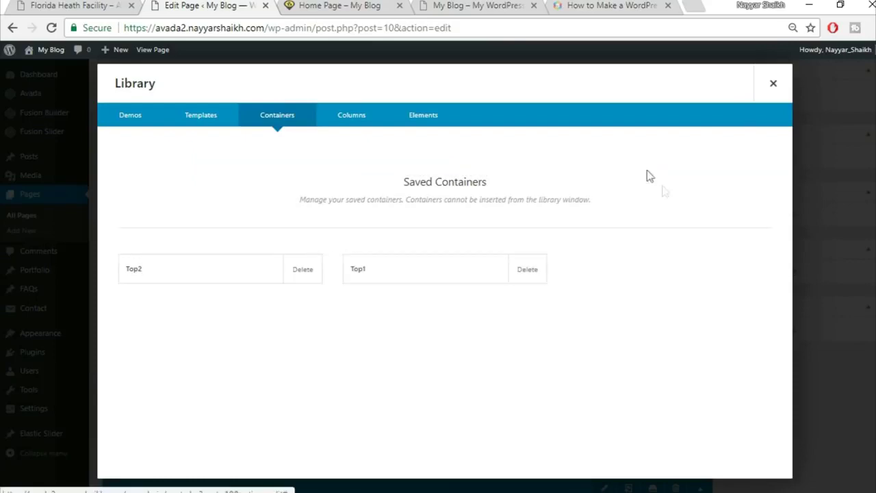
left_click(773, 83)
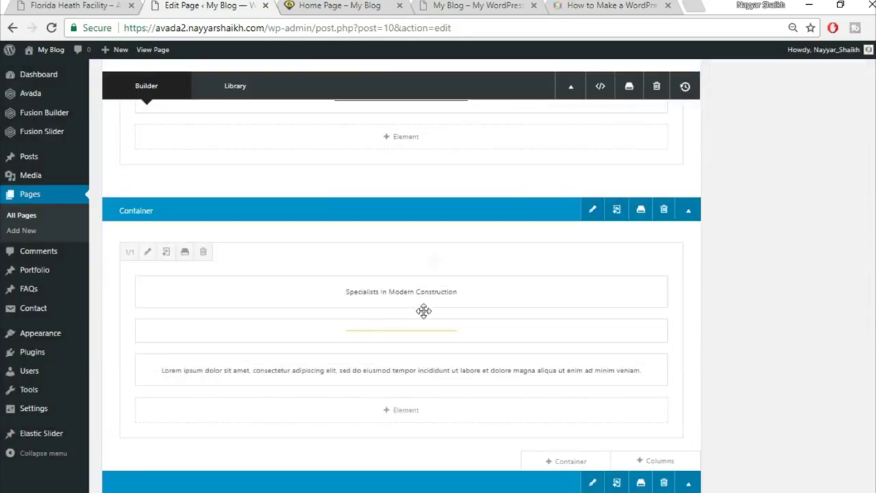
- Begin saving the Specialists In Modern Construction container to the library as 'Title'
left_click(641, 212)
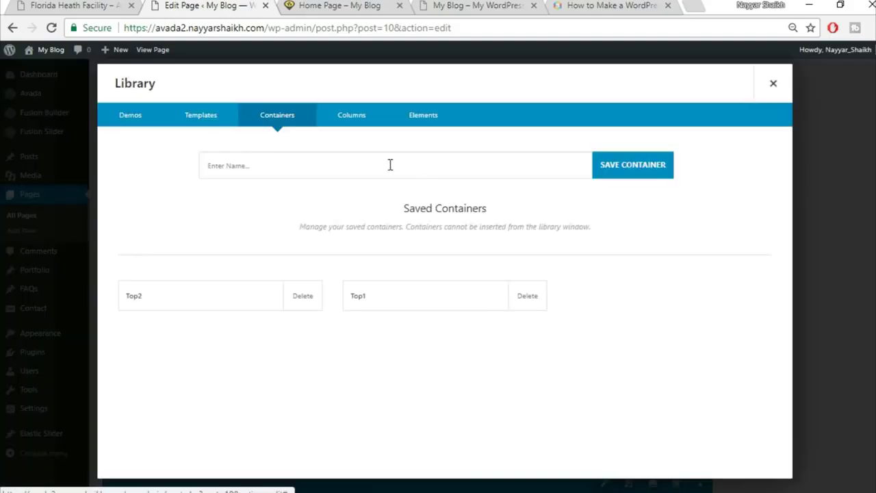
left_click(390, 164)
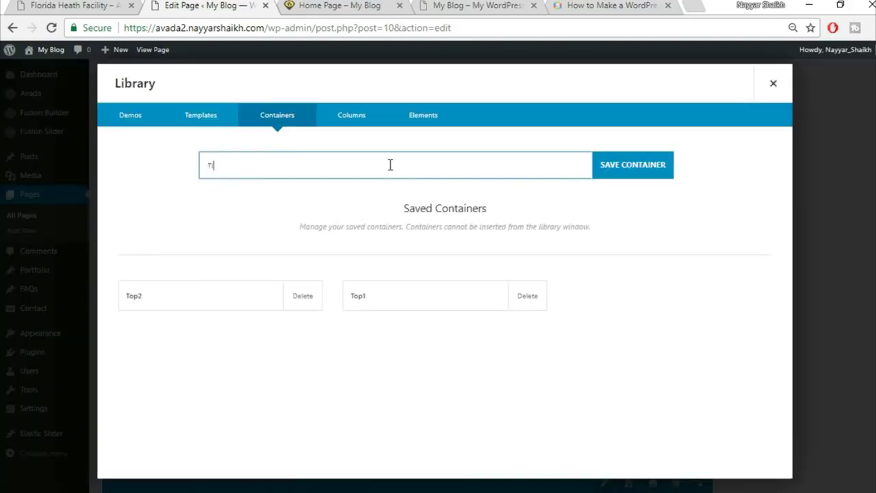
type("Top3")
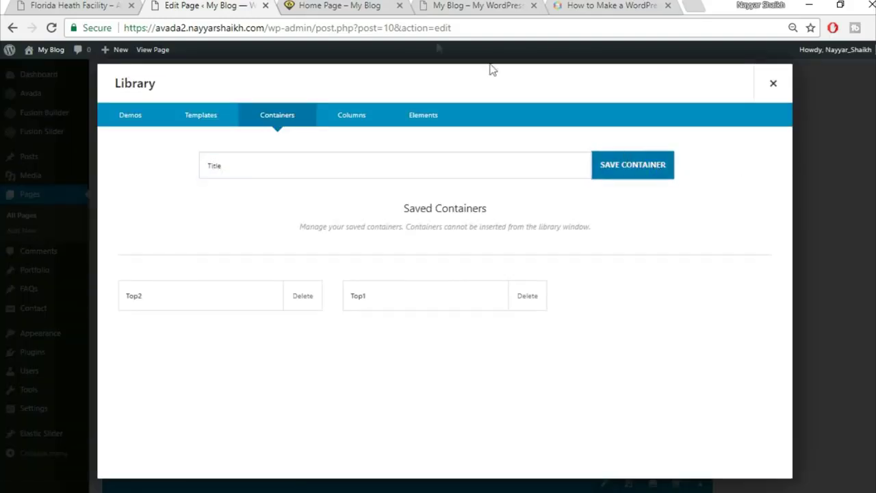
left_click(366, 5)
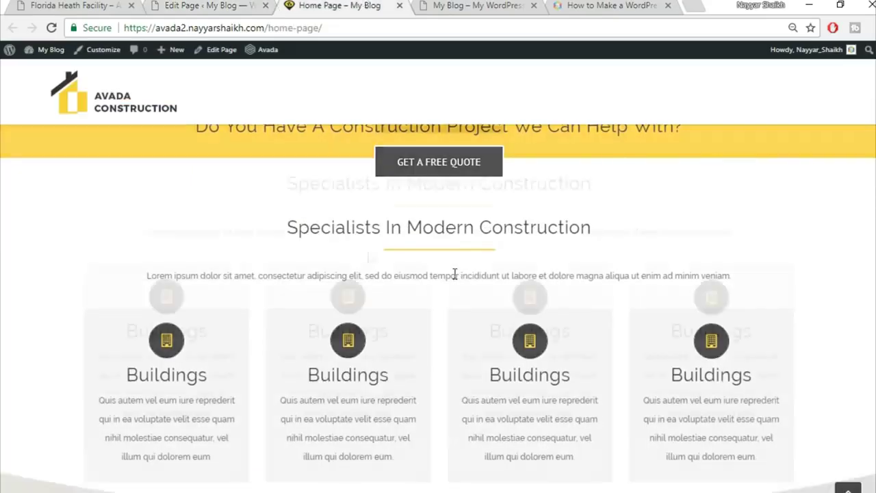
scroll(454, 273, "down", 1)
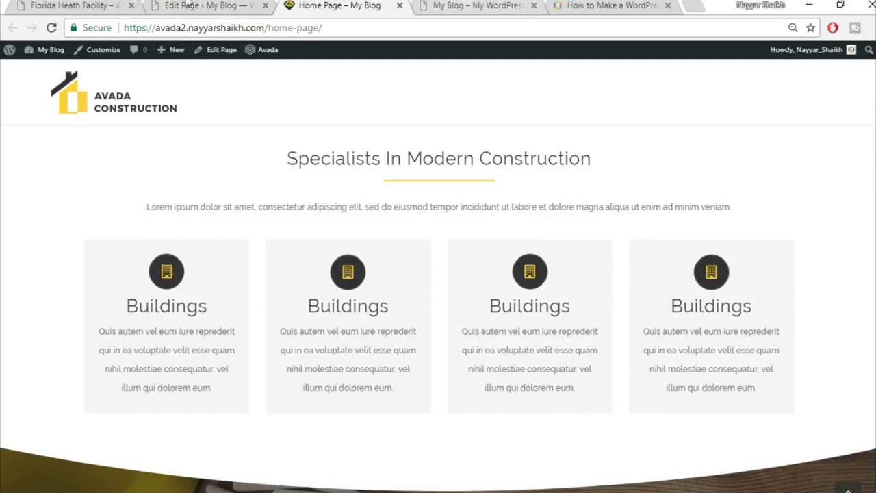
- Compare the Florida Heath Facility page with the live homepage's heading and intro paragraph
left_click(97, 4)
scroll(622, 280, "down", 10)
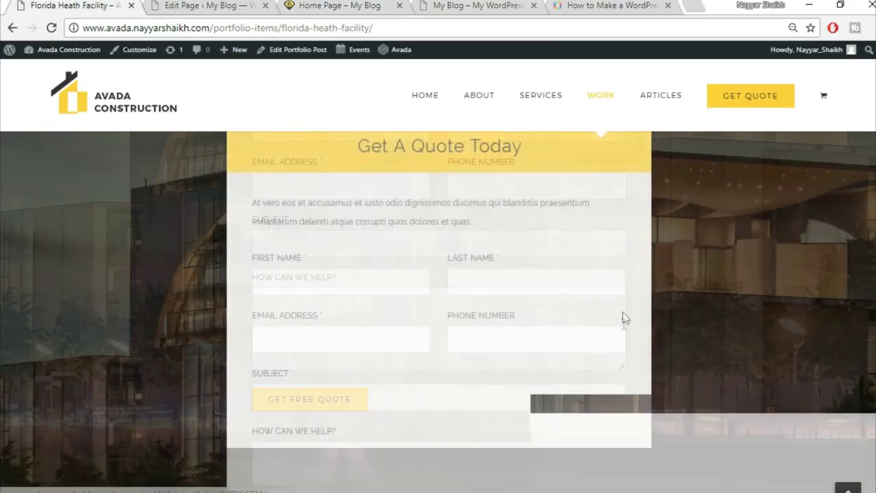
scroll(622, 328, "up", 15)
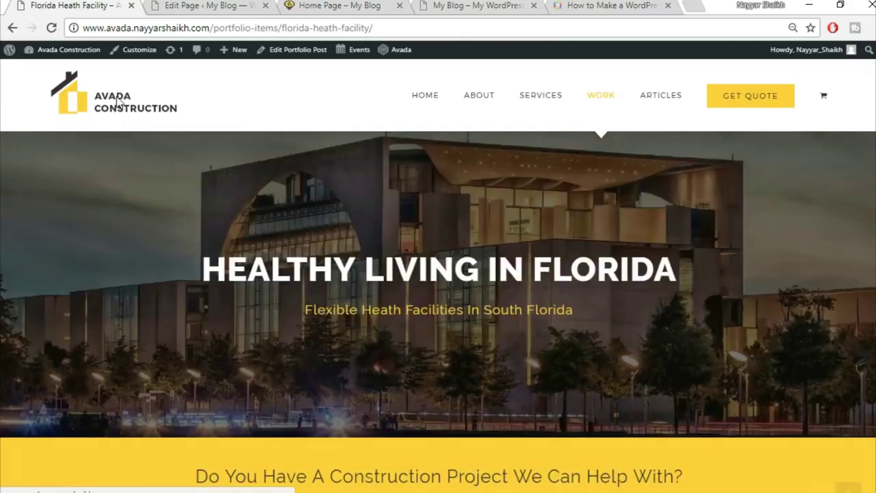
left_click(117, 101)
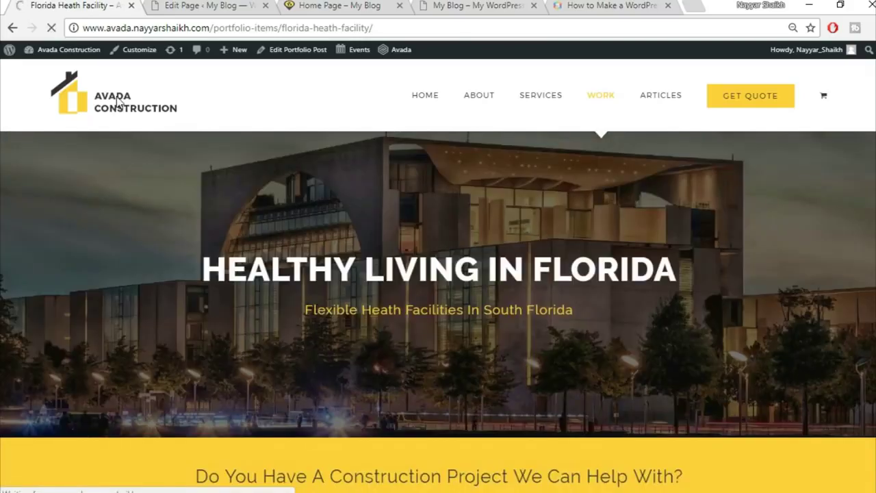
scroll(242, 168, "down", 2)
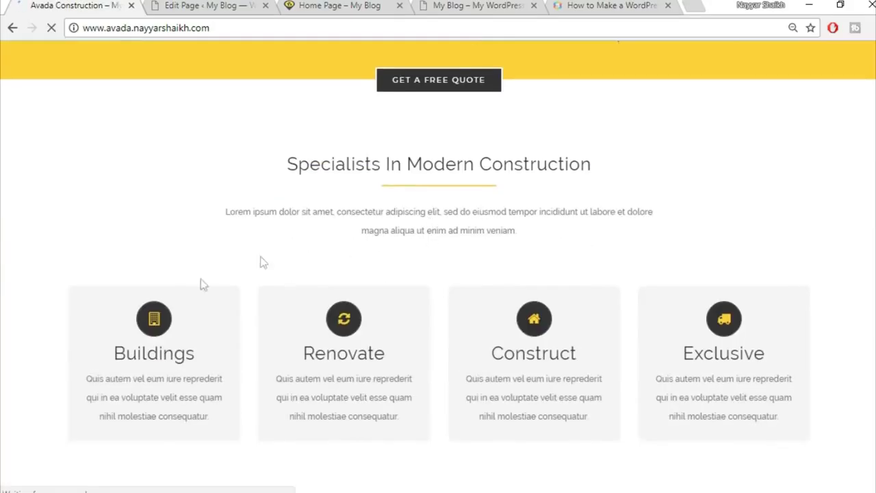
left_click_drag(226, 211, 537, 232)
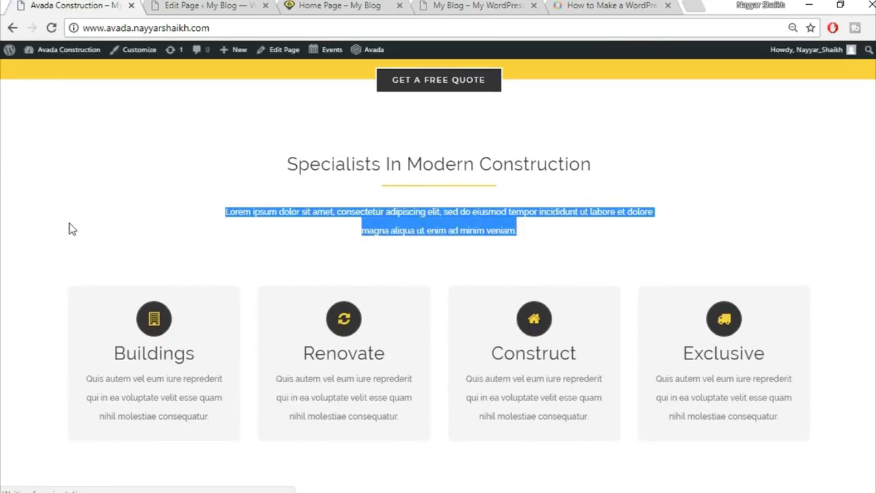
left_click(72, 228)
scroll(74, 267, "down", 1)
scroll(75, 226, "up", 2)
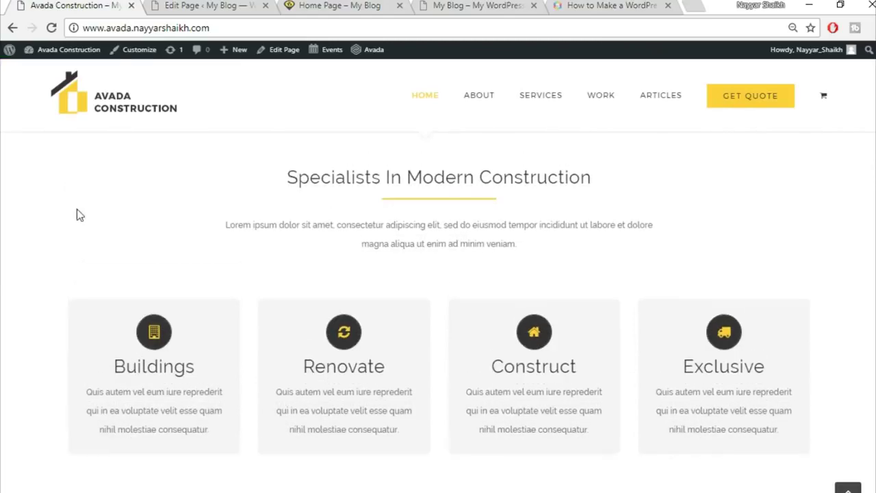
scroll(77, 267, "up", 1)
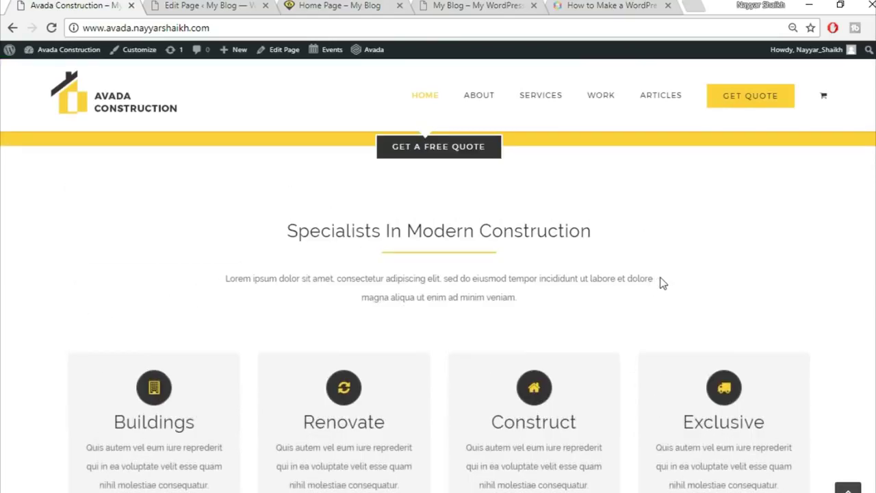
left_click_drag(205, 157, 589, 334)
left_click(583, 325)
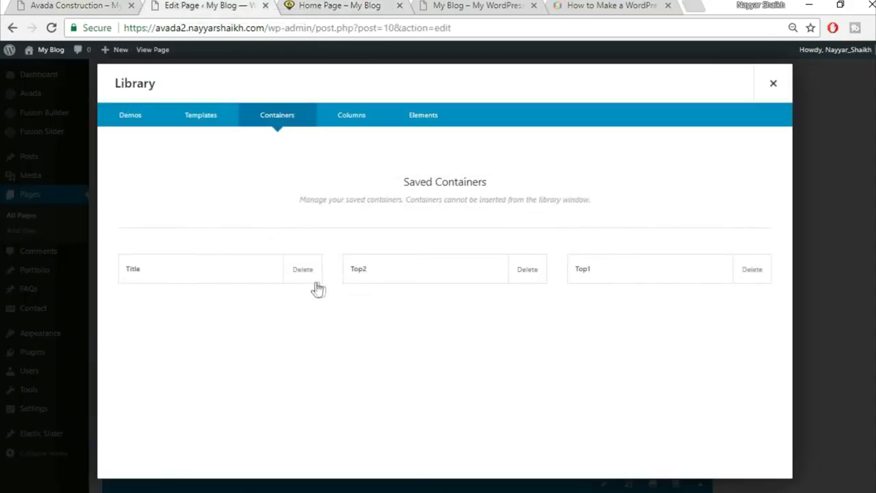
- Delete the saved Title container from the library
left_click(305, 285)
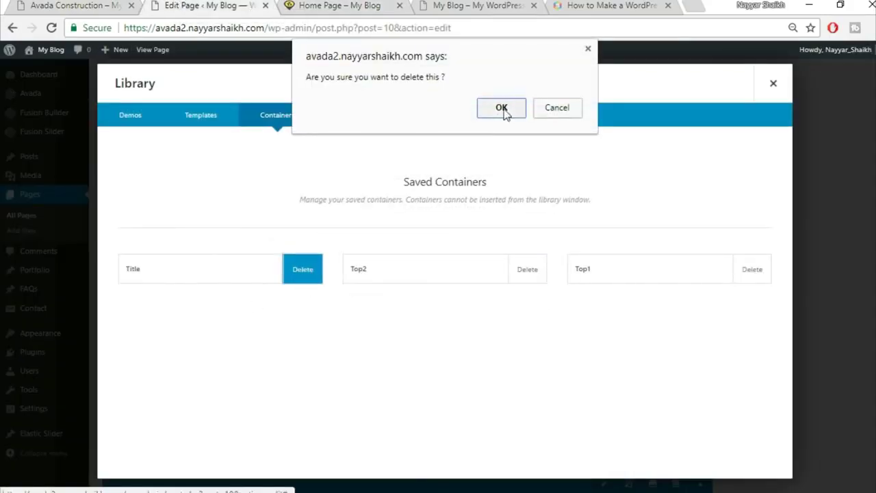
left_click(502, 110)
left_click(770, 84)
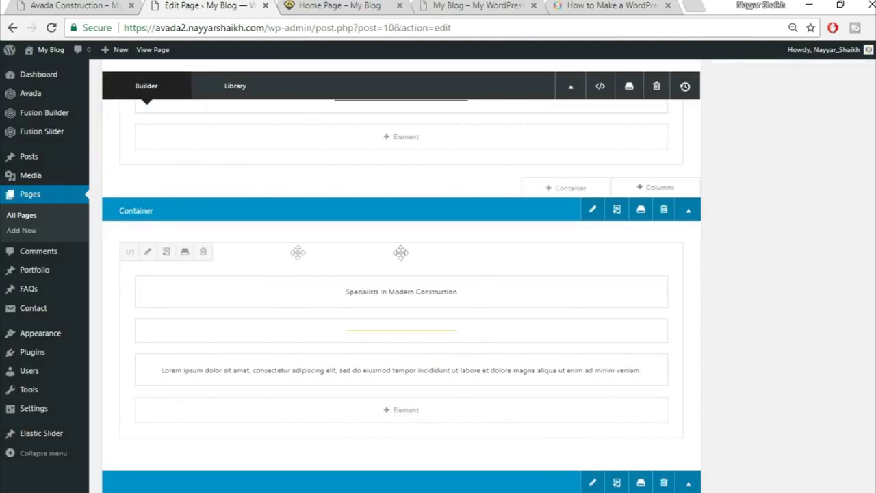
- Give the Specialists column padding of 50 top and 15 right, and save
left_click(148, 252)
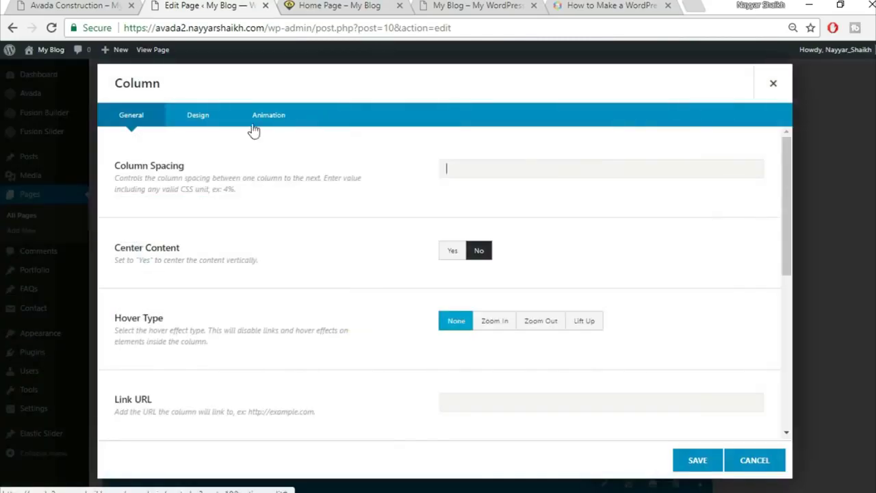
left_click(206, 123)
scroll(654, 281, "down", 1)
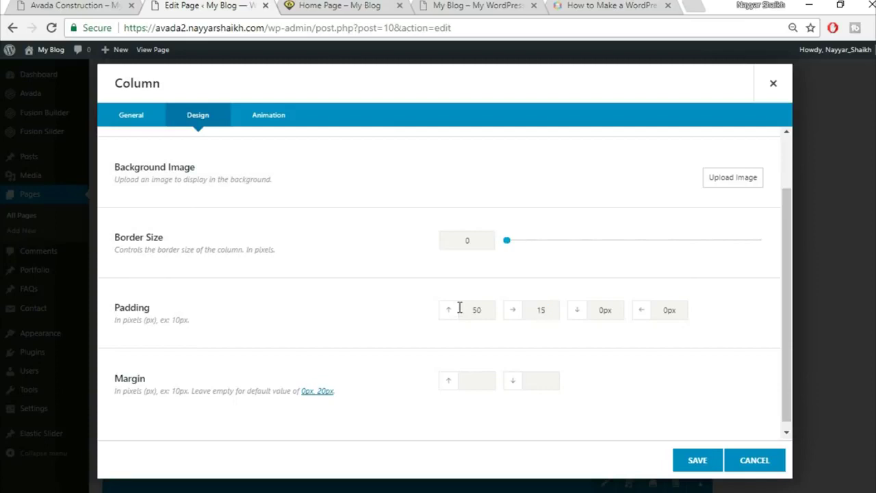
left_click_drag(691, 310, 630, 311)
left_click(706, 465)
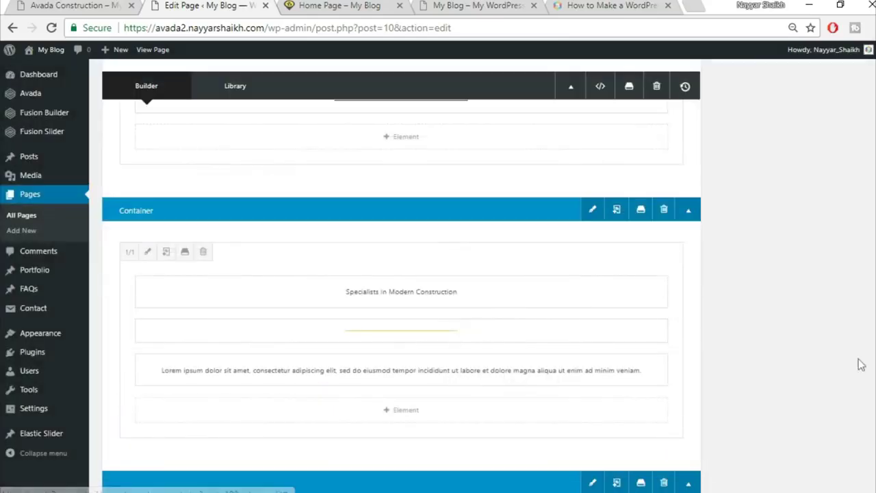
- Update the Home Page and reload it live to see the Specialists paragraph narrowed to two centred lines
scroll(856, 364, "up", 3)
left_click(848, 242)
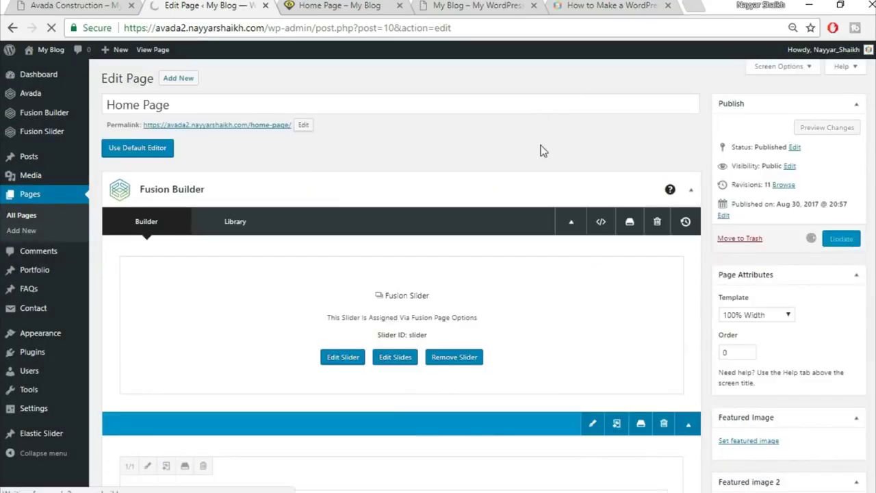
left_click(333, 7)
left_click(330, 23)
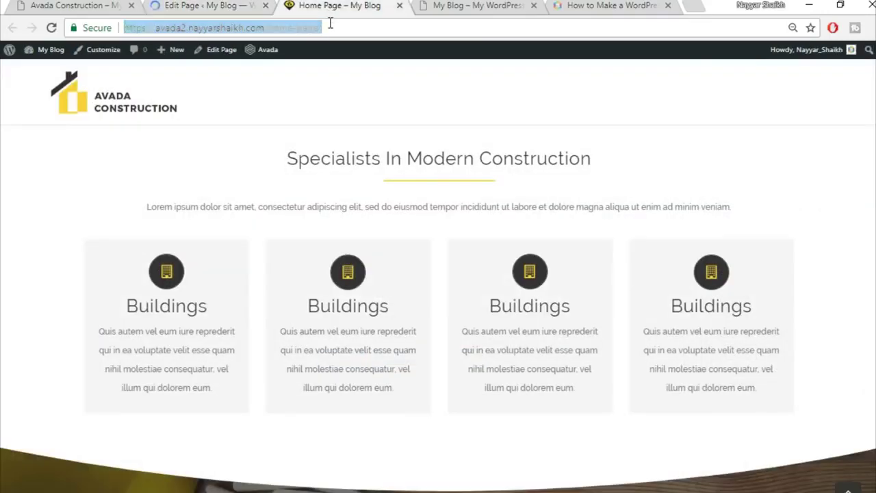
key("Return")
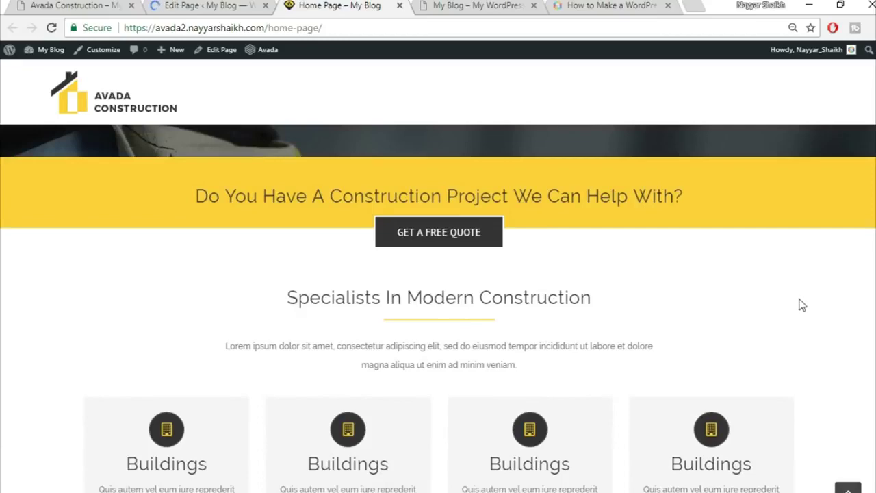
scroll(687, 273, "down", 1)
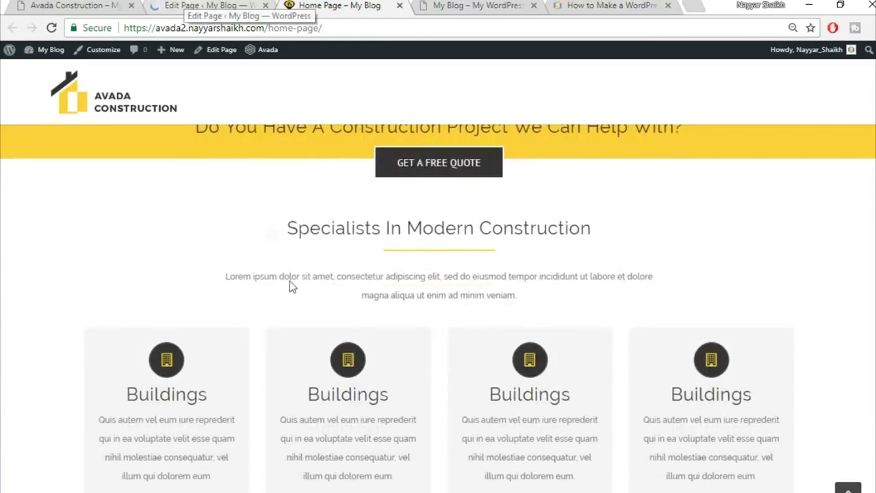
left_click(200, 5)
- Store the Specialists container as library container 'Title' beside Top1 and Top2, then close the library
scroll(324, 225, "down", 2)
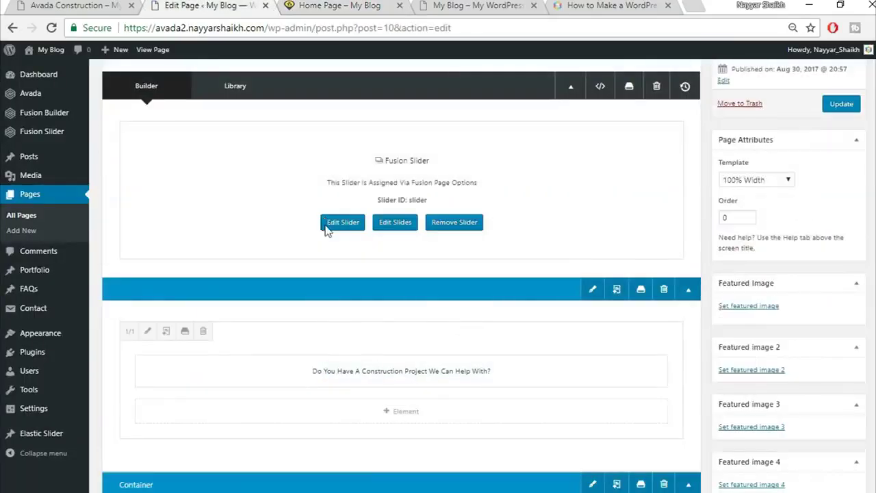
scroll(325, 225, "down", 10)
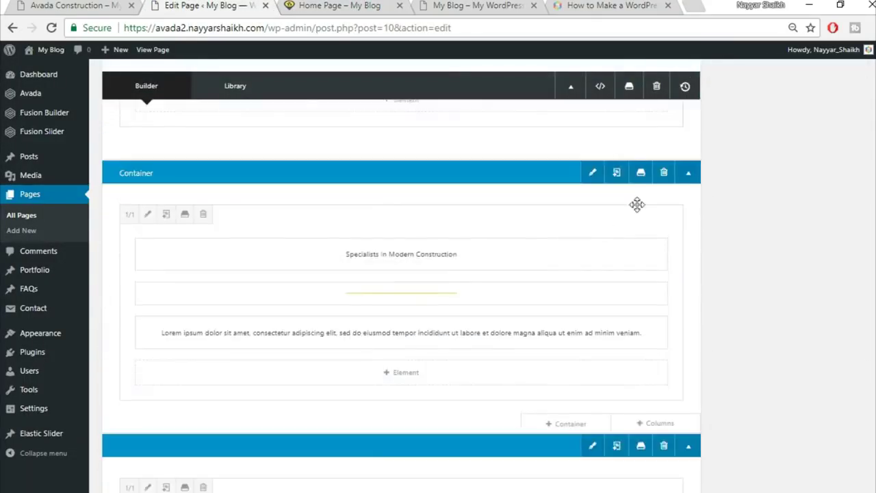
left_click(641, 172)
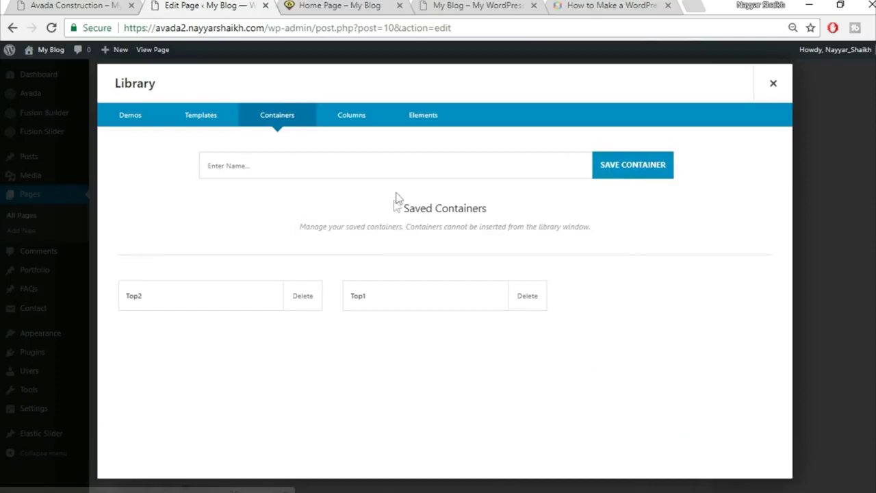
left_click(404, 168)
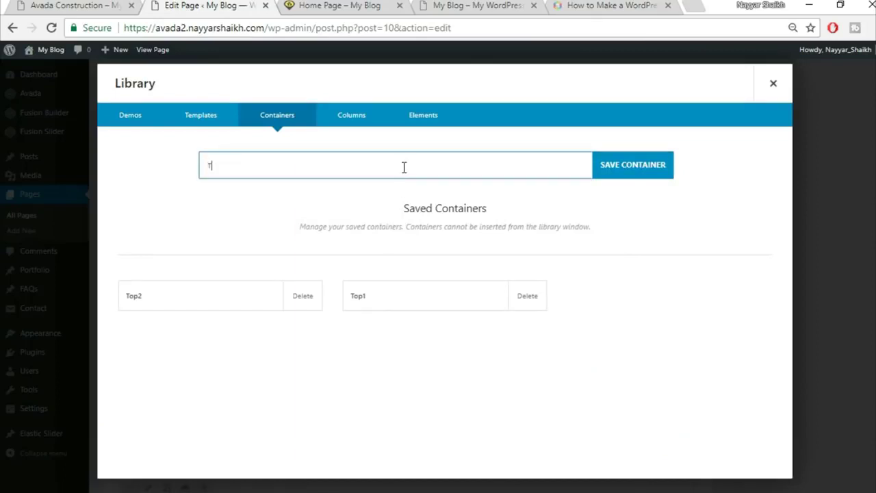
left_click(628, 180)
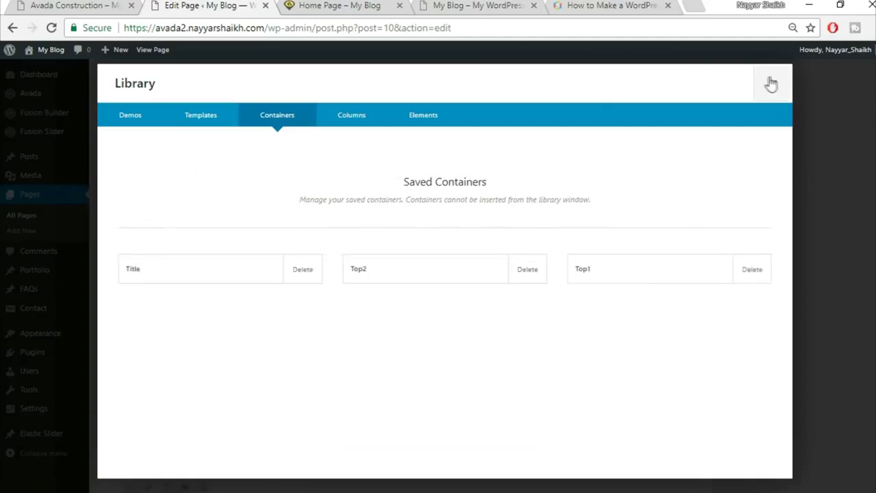
left_click(772, 83)
scroll(493, 163, "down", 3)
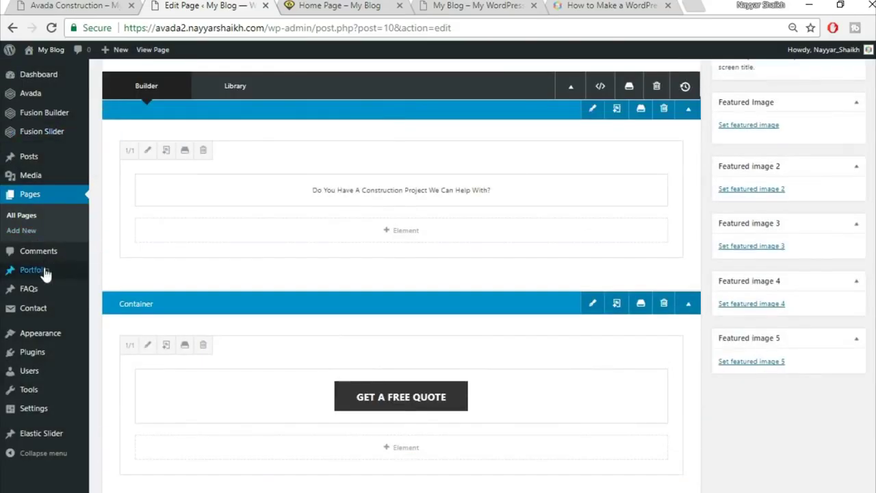
- Open the Florida Health Facility portfolio post for editing and switch it to Fusion Builder
mouse_move(39, 275)
left_click(38, 273)
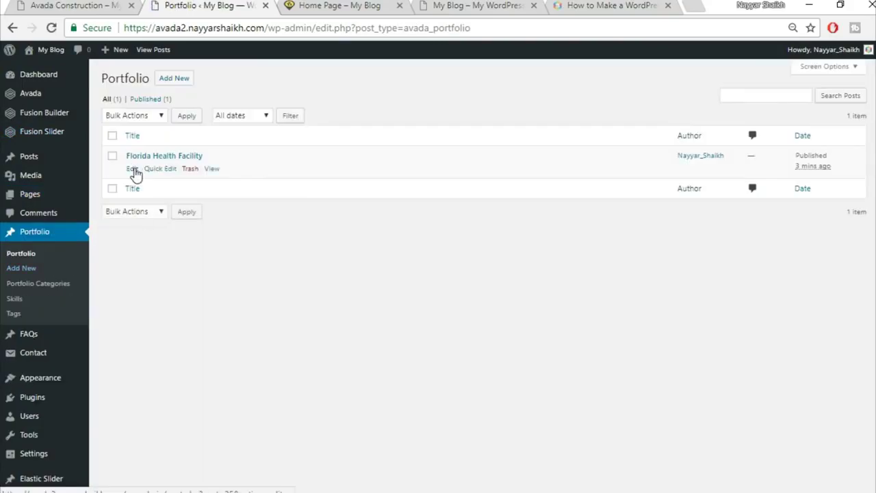
left_click(132, 170)
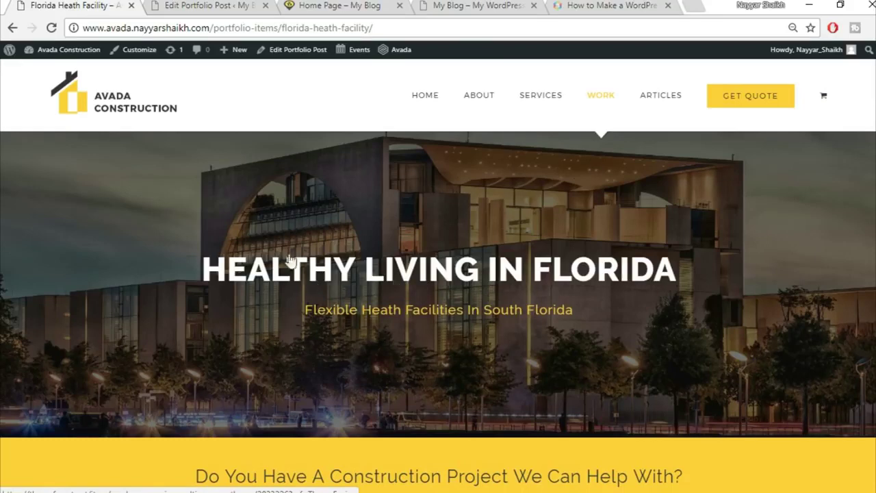
left_click(182, 4)
left_click(144, 156)
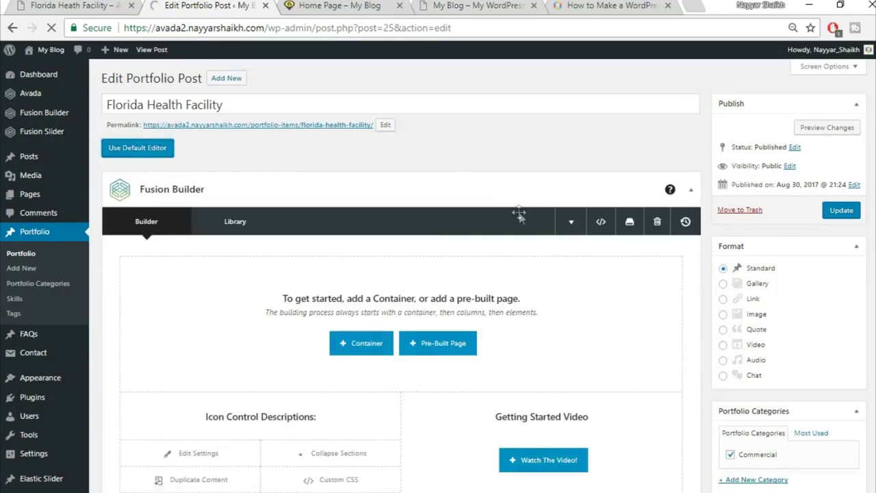
- Collapse the Custom Fields, Excerpt, Comments and Discussion boxes
scroll(698, 243, "down", 10)
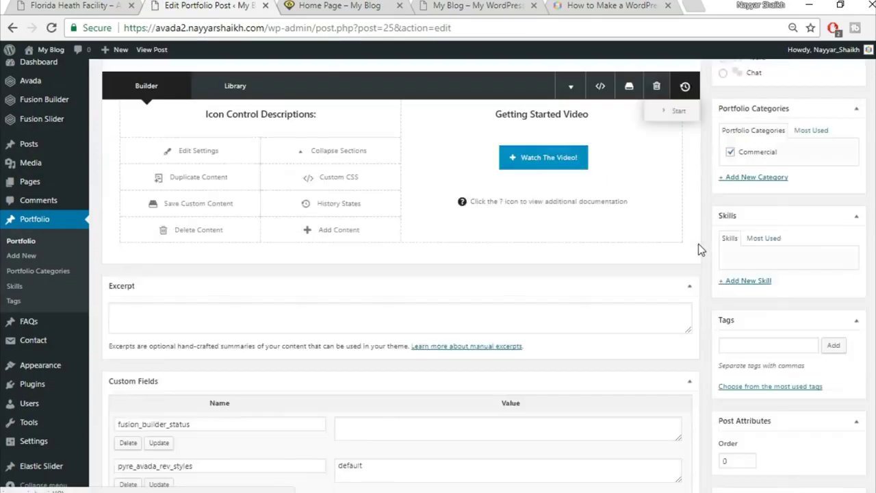
scroll(698, 246, "up", 5)
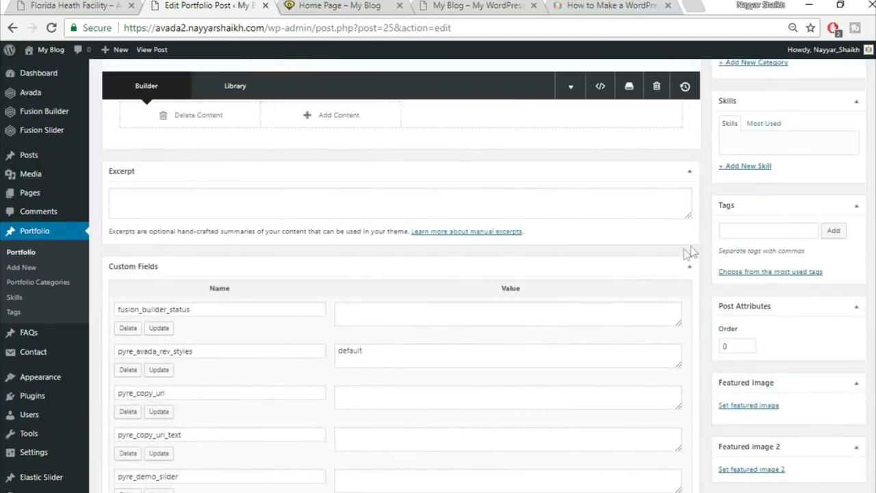
left_click(688, 266)
left_click(686, 182)
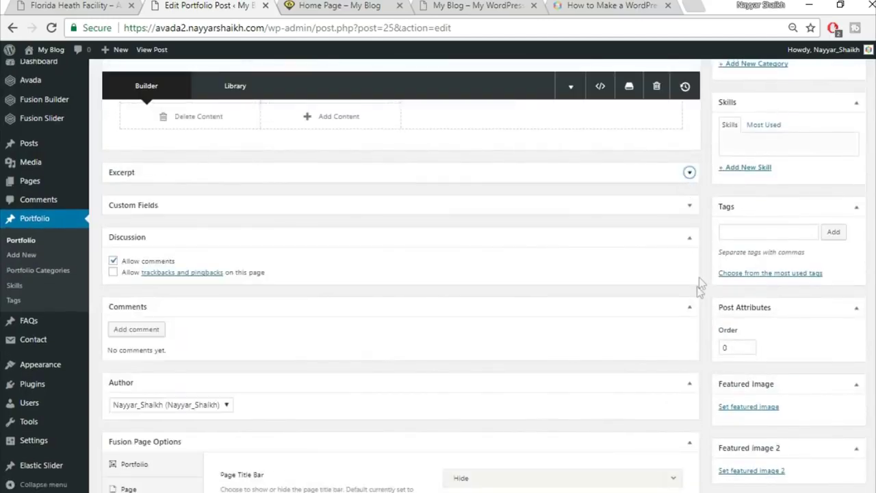
left_click(689, 312)
left_click(679, 239)
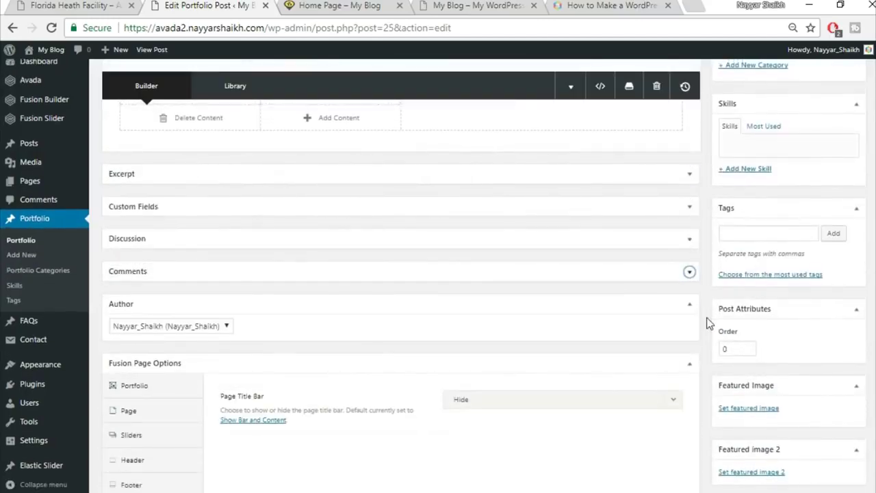
- Set the post's slider type to Fusion Slider using the slider named 'Slider'
scroll(210, 379, "down", 1)
left_click(144, 365)
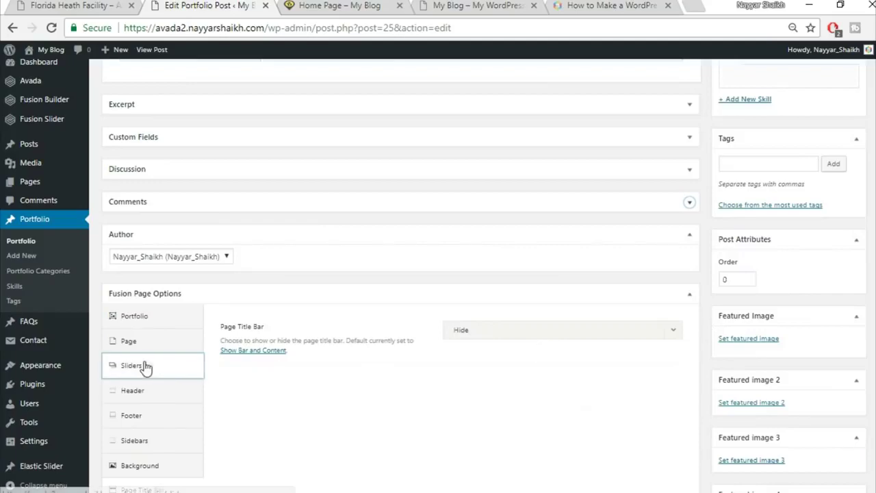
left_click(542, 333)
left_click(558, 388)
left_click(508, 373)
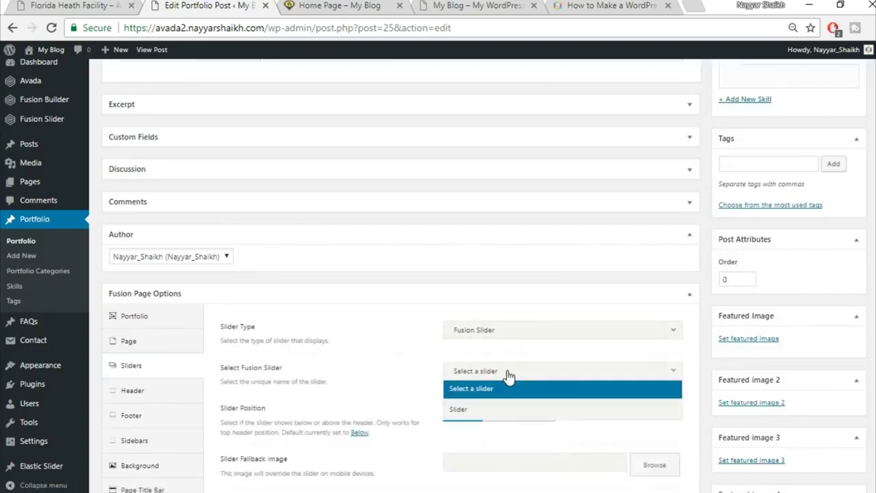
left_click(498, 408)
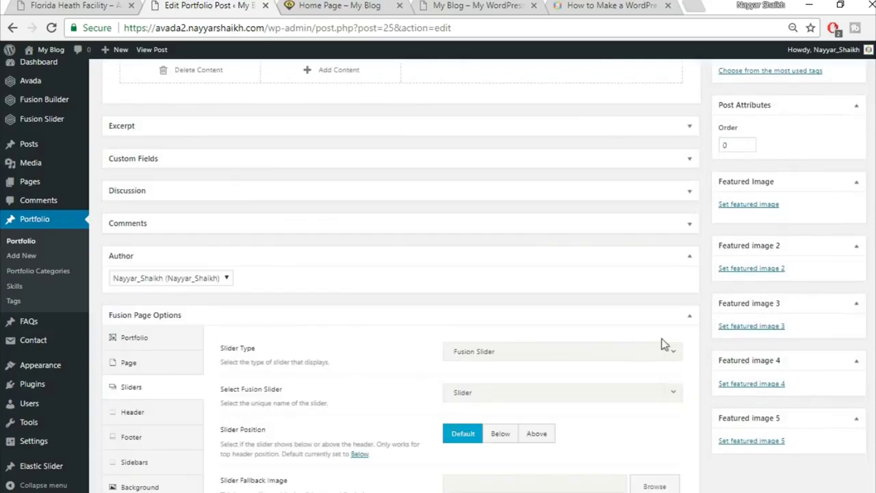
scroll(637, 352, "up", 5)
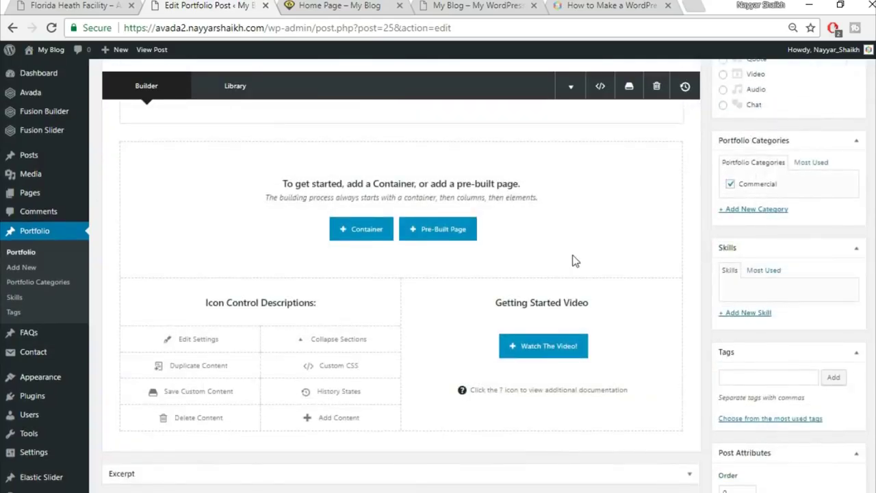
left_click(23, 4)
- Insert the saved library container Top1 into the portfolio post
scroll(441, 266, "down", 5)
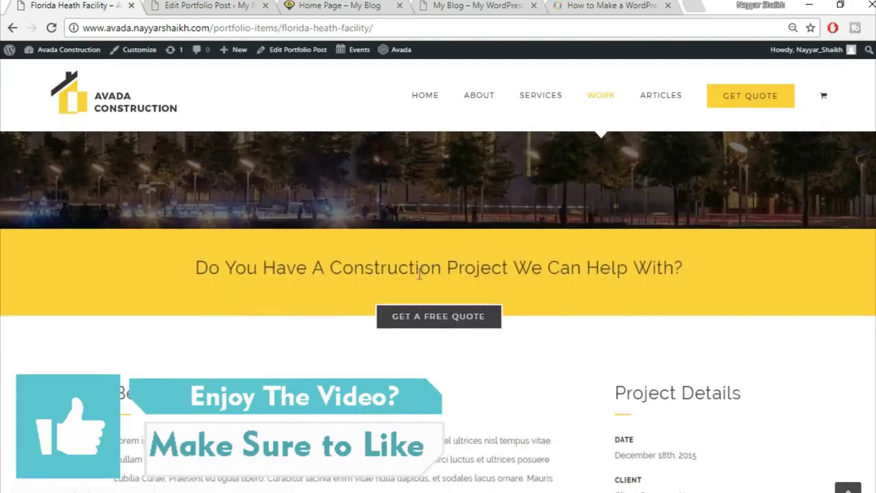
left_click(203, 5)
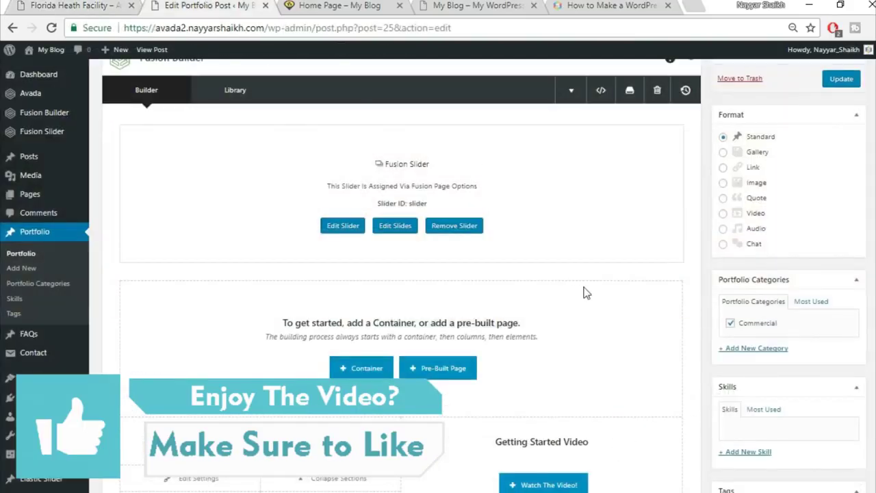
left_click(361, 373)
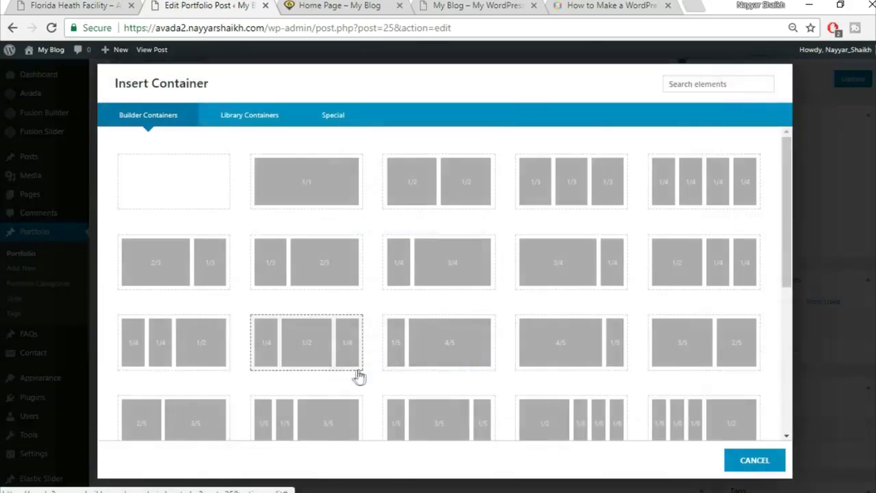
left_click(248, 123)
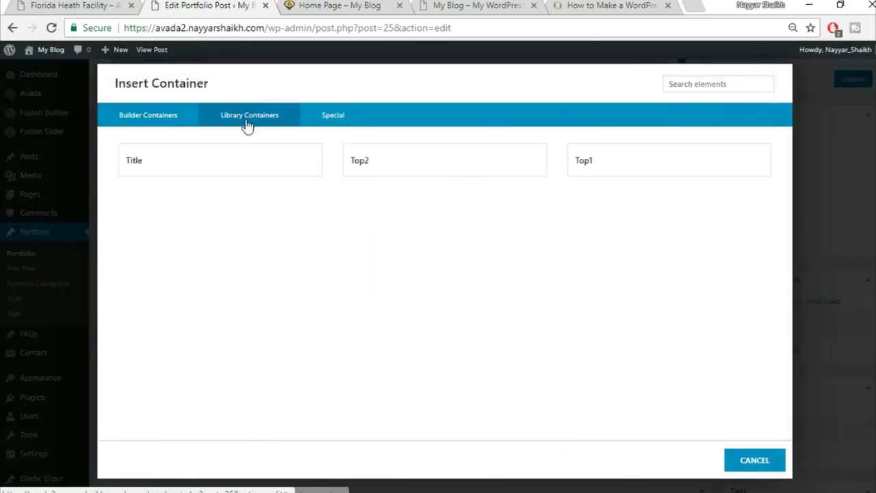
left_click(622, 159)
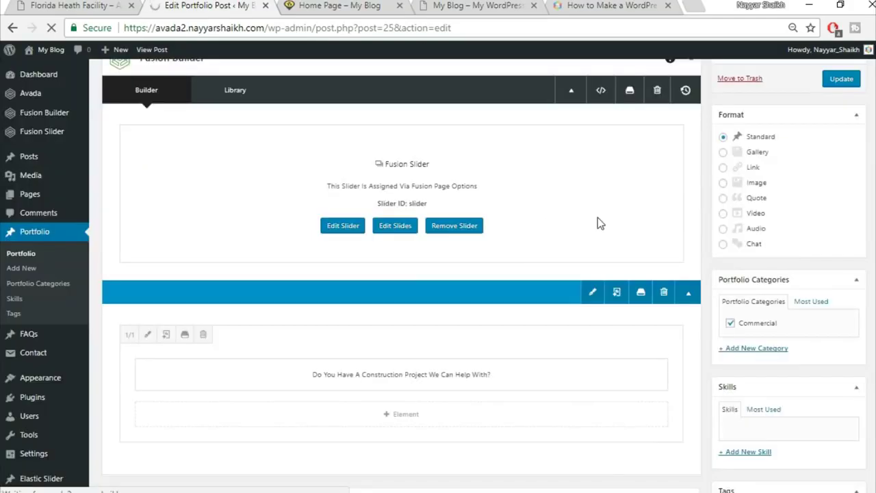
- Insert library container Top2 below Top1 and update the post
scroll(597, 223, "down", 3)
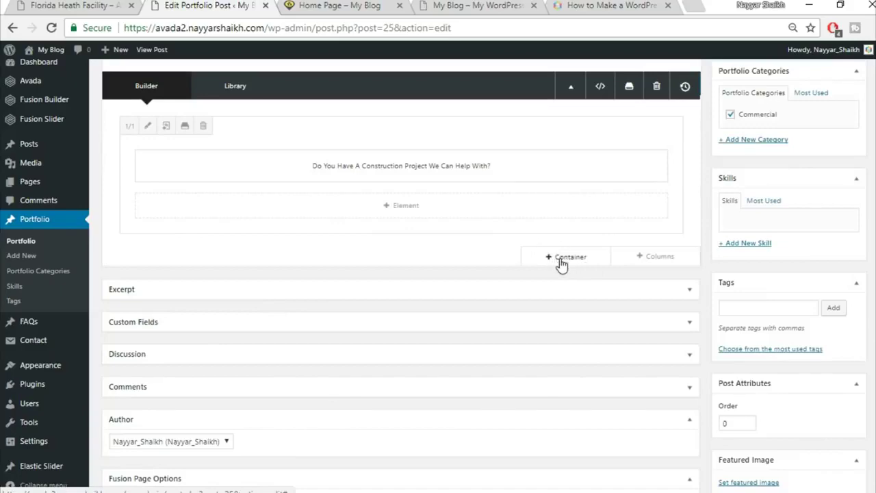
left_click(561, 264)
left_click(249, 116)
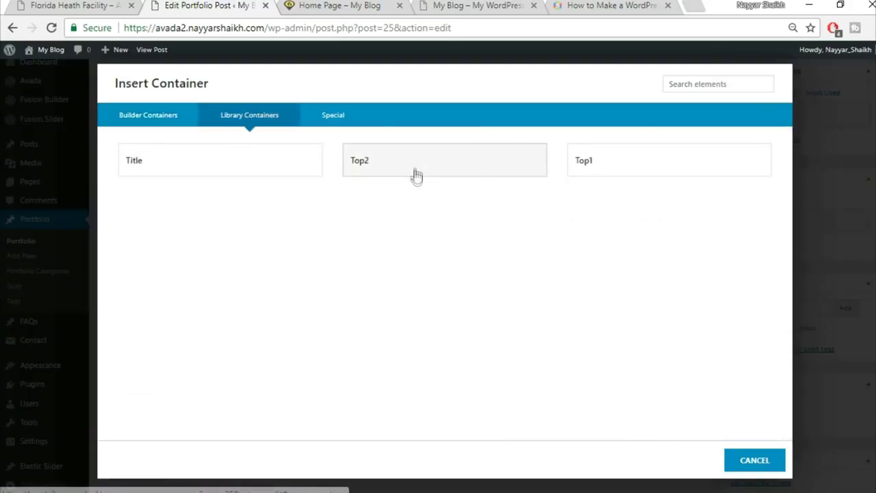
left_click(416, 163)
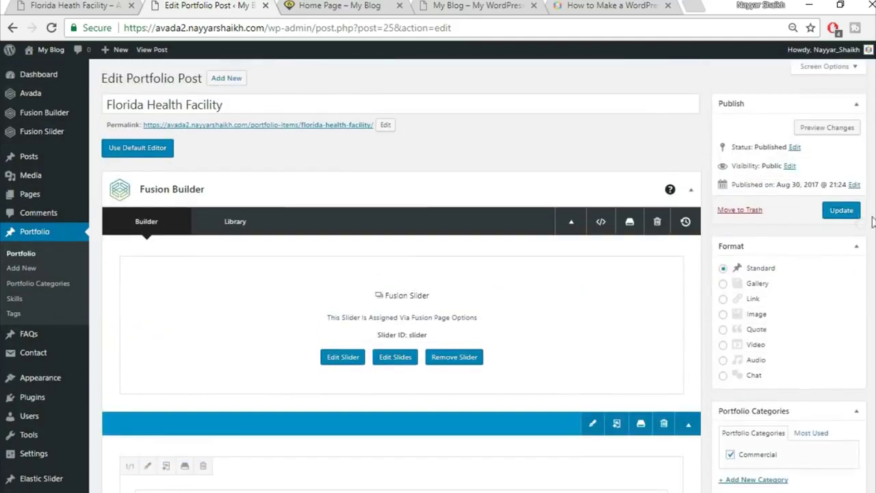
left_click(852, 214)
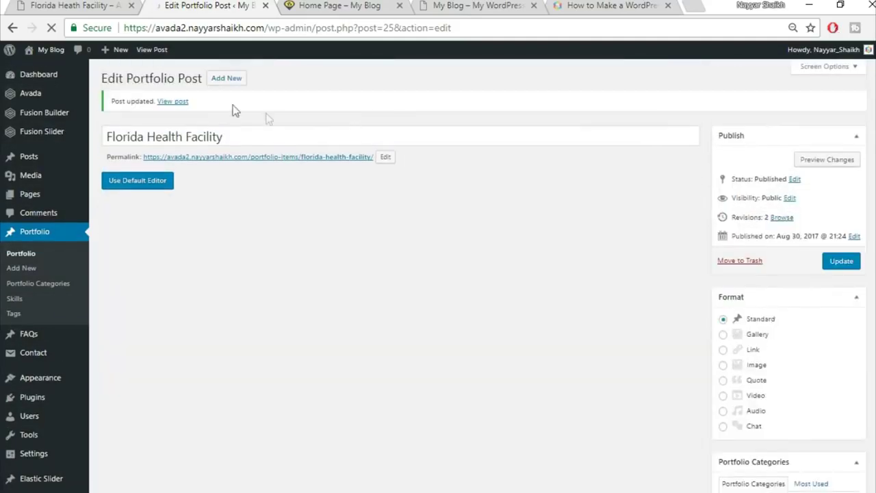
- Open the published portfolio post in a new browser tab
right_click(172, 102)
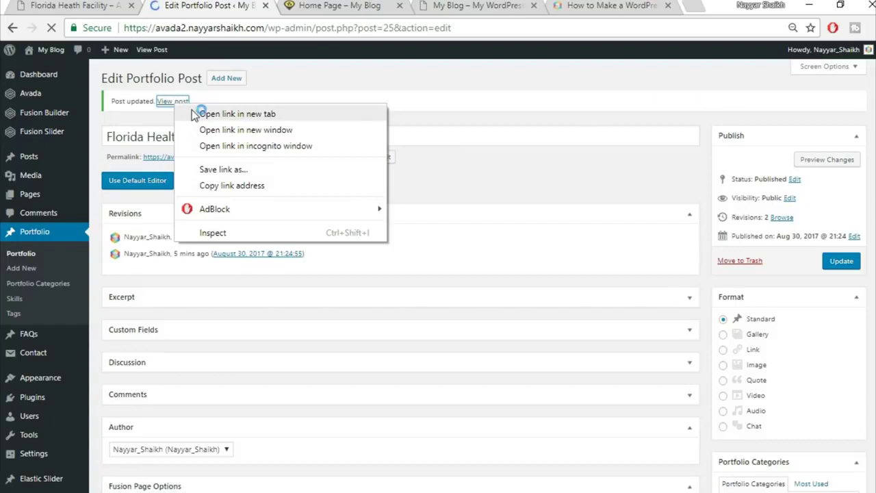
left_click(194, 116)
key("ctrl+Tab")
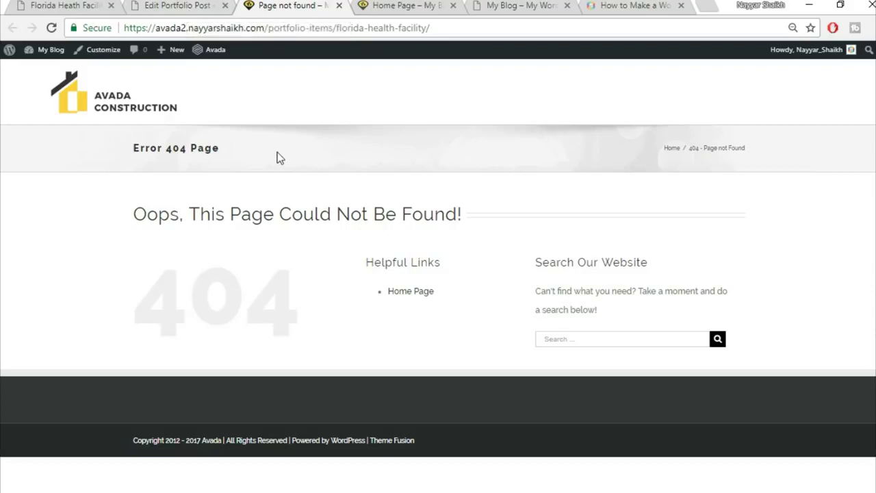
- Change the permalink structure to Post name and save the settings
mouse_move(48, 53)
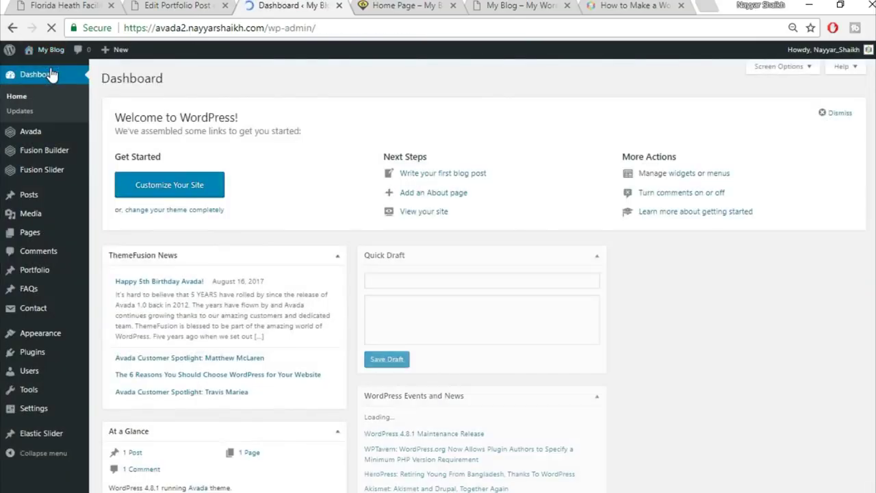
mouse_move(36, 413)
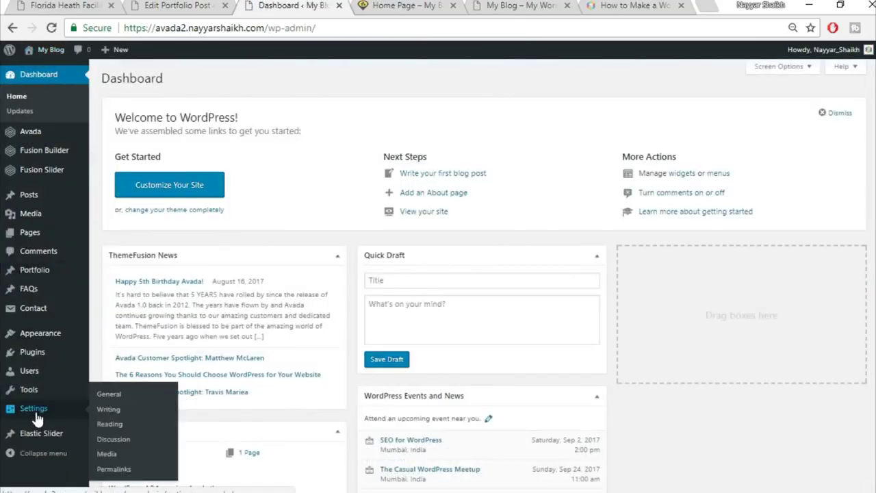
scroll(129, 409, "down", 1)
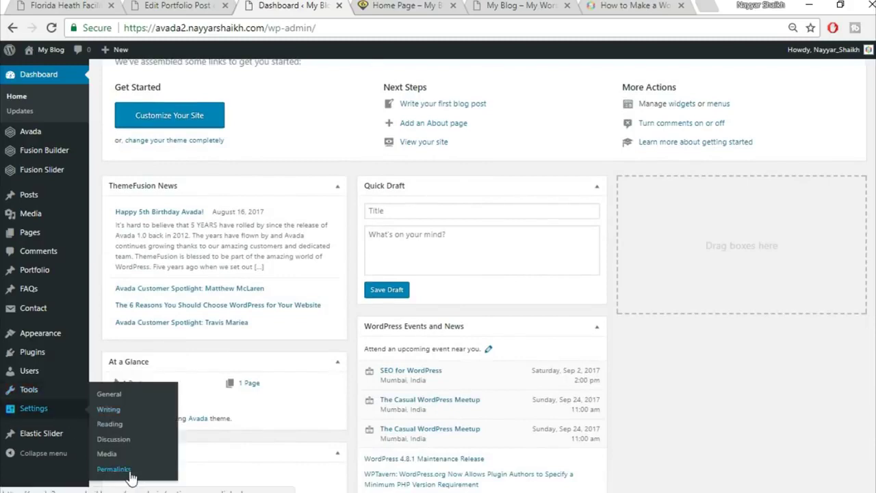
left_click(127, 471)
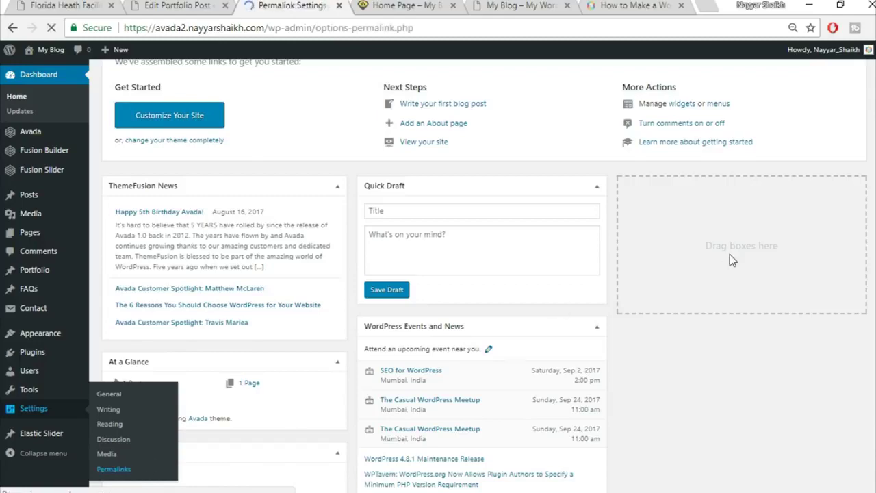
scroll(729, 259, "down", 2)
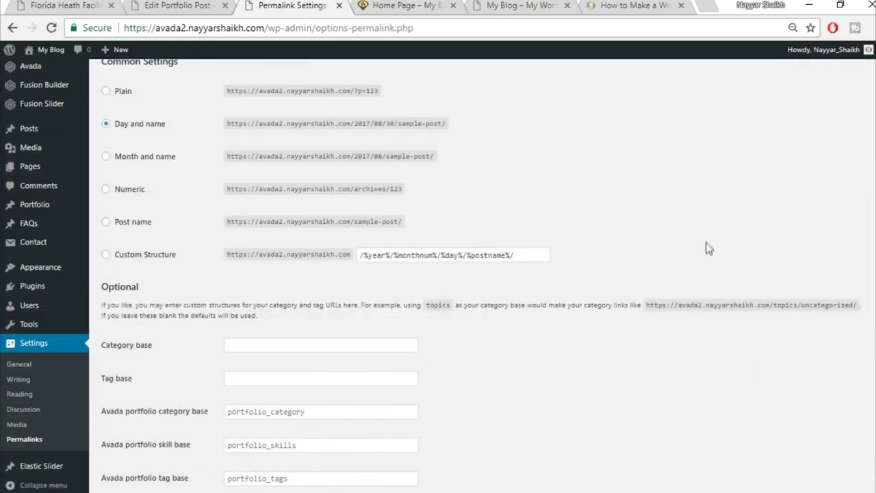
left_click(140, 225)
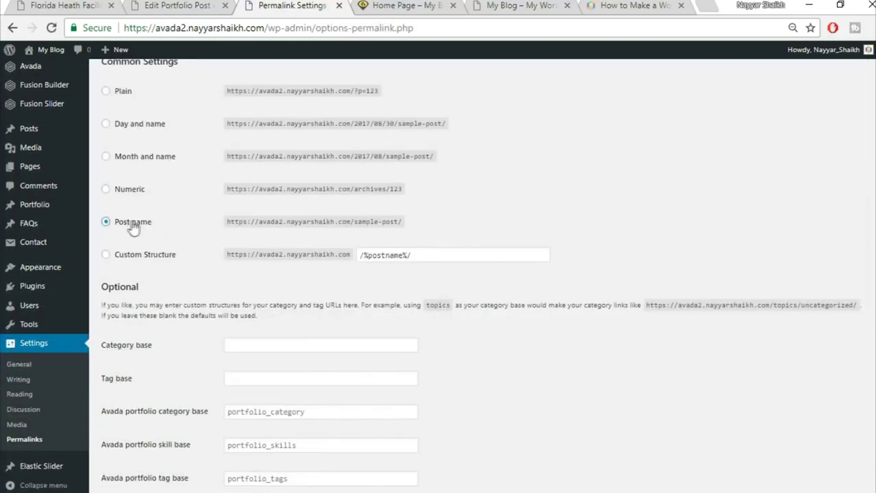
scroll(153, 226, "up", 2)
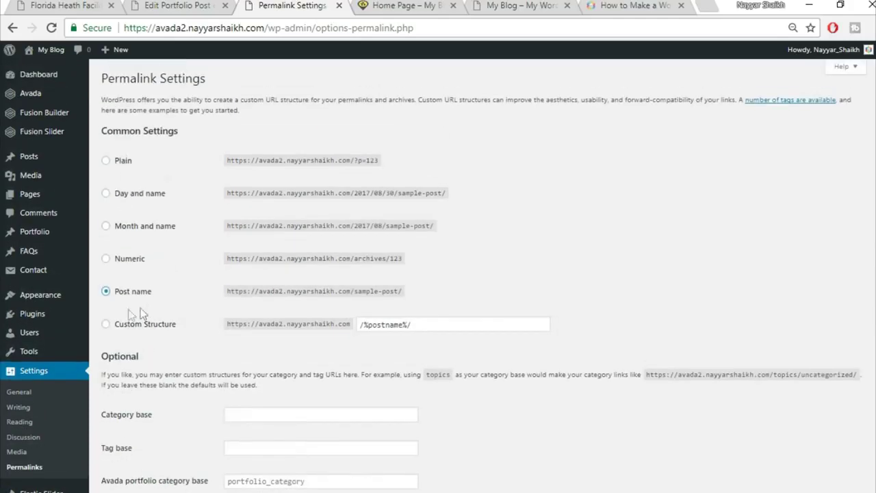
scroll(548, 304, "down", 2)
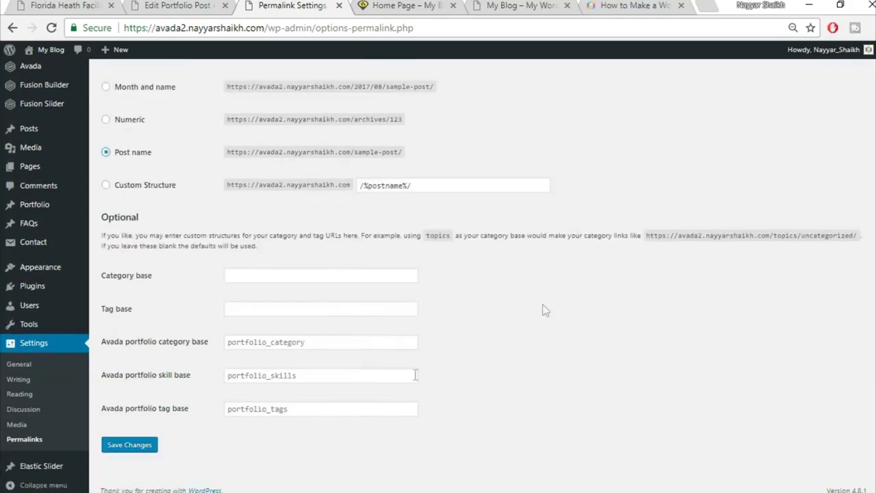
left_click(127, 446)
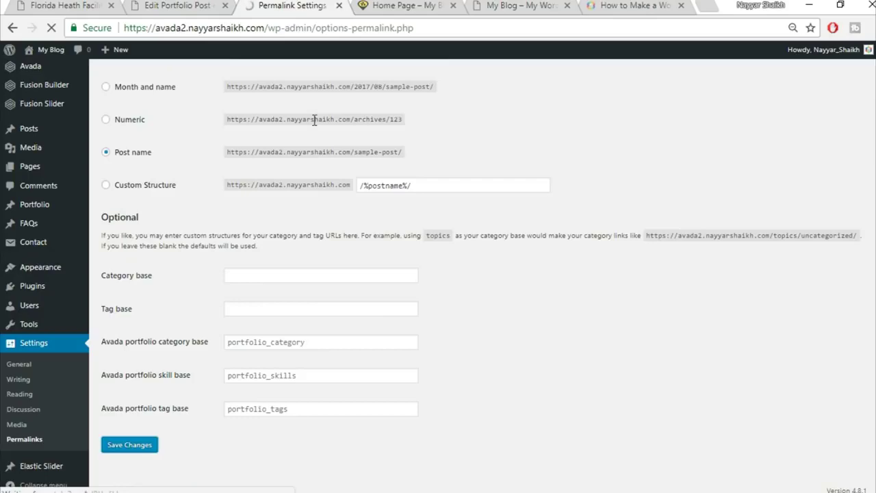
- Close the Permalinks tab and open the live post in a new tab
left_click(339, 6)
right_click(167, 101)
left_click(205, 112)
left_click(296, 7)
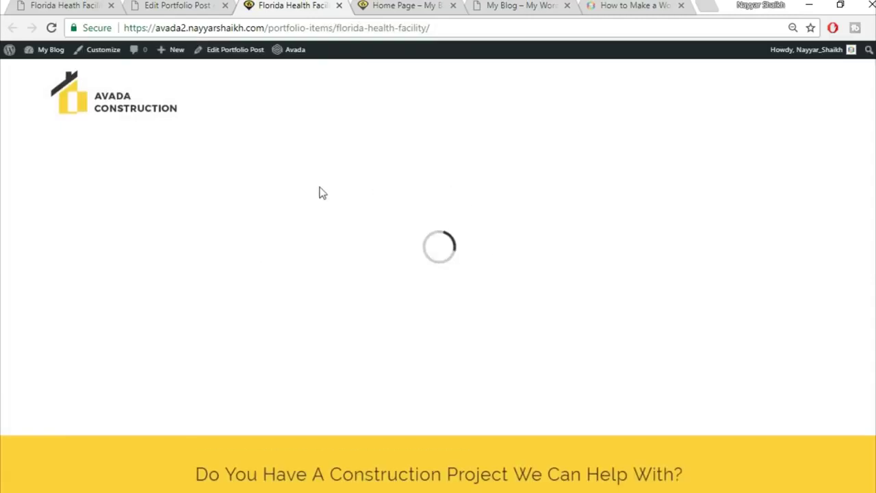
- Compare the live Florida Health Facility page with the demo project page, then return to the editor
scroll(516, 350, "down", 2)
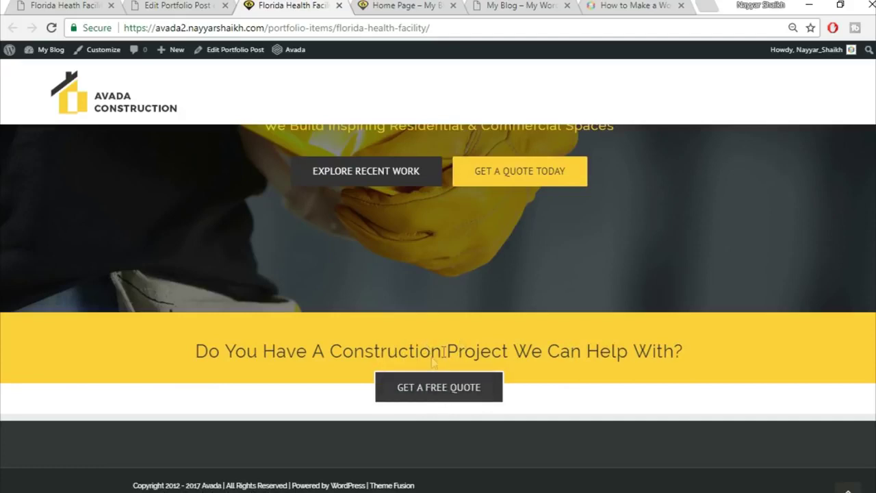
left_click(146, 5)
left_click(65, 4)
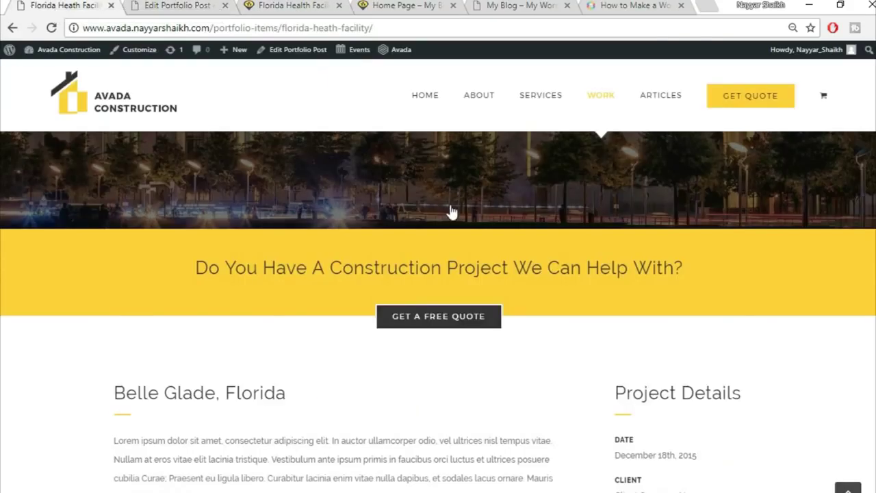
scroll(449, 211, "down", 3)
scroll(182, 250, "up", 1)
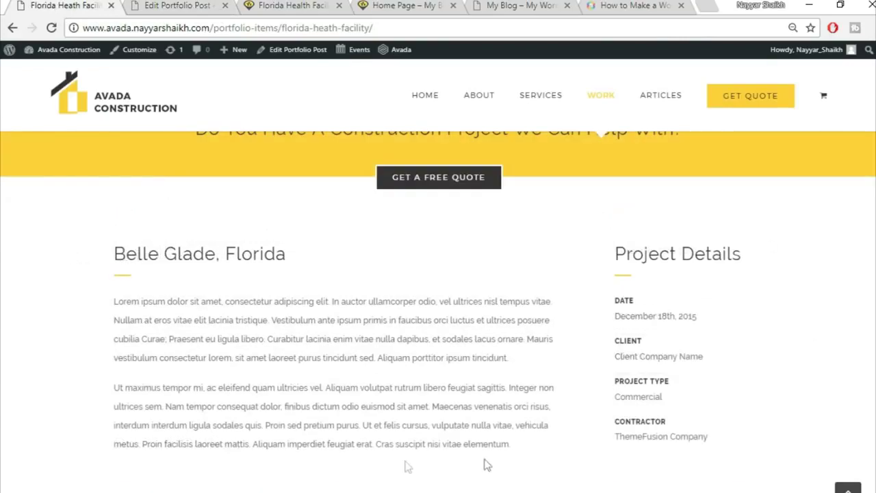
scroll(568, 272, "up", 1)
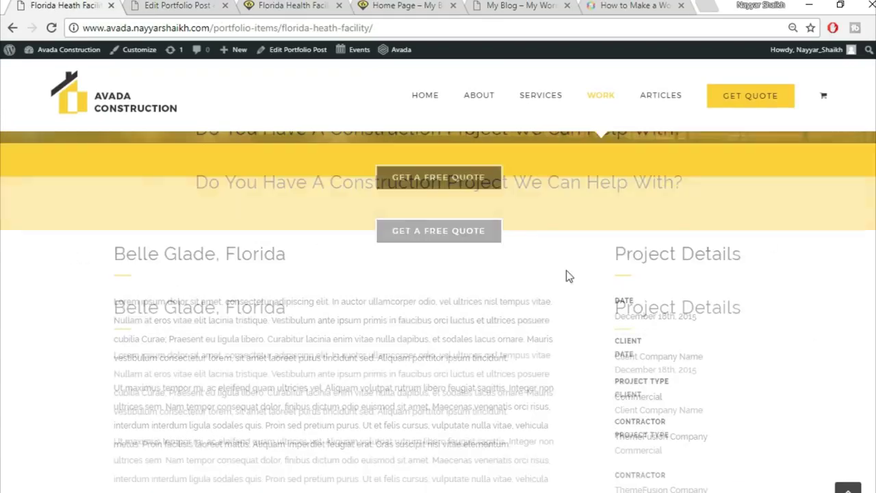
scroll(500, 318, "down", 1)
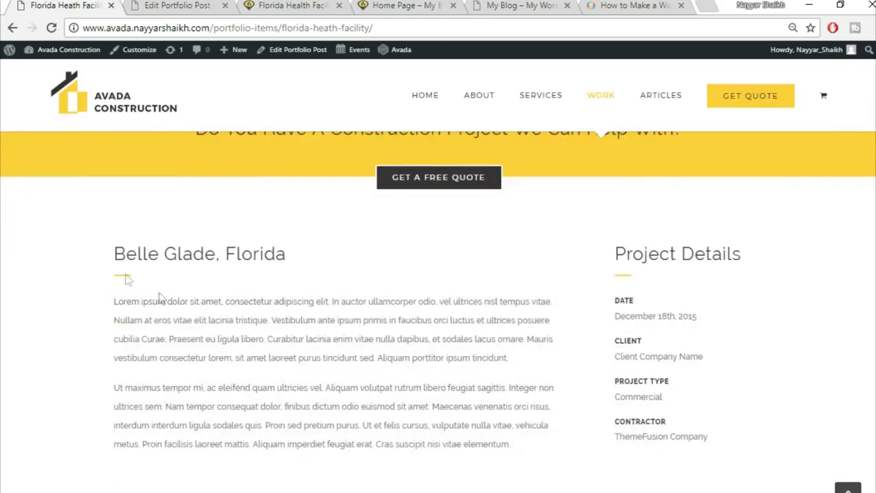
left_click(148, 4)
scroll(512, 250, "down", 10)
mouse_move(584, 228)
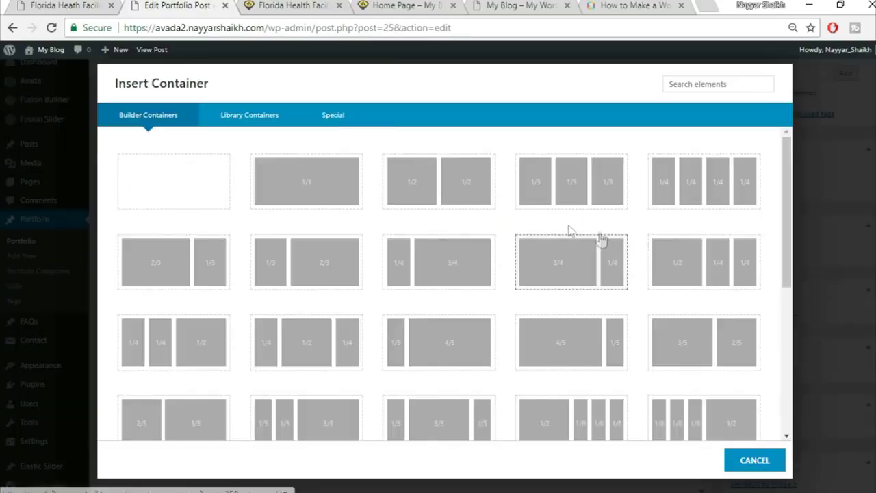
- Insert a new container with a 3/4 + 1/4 column layout
left_click(42, 5)
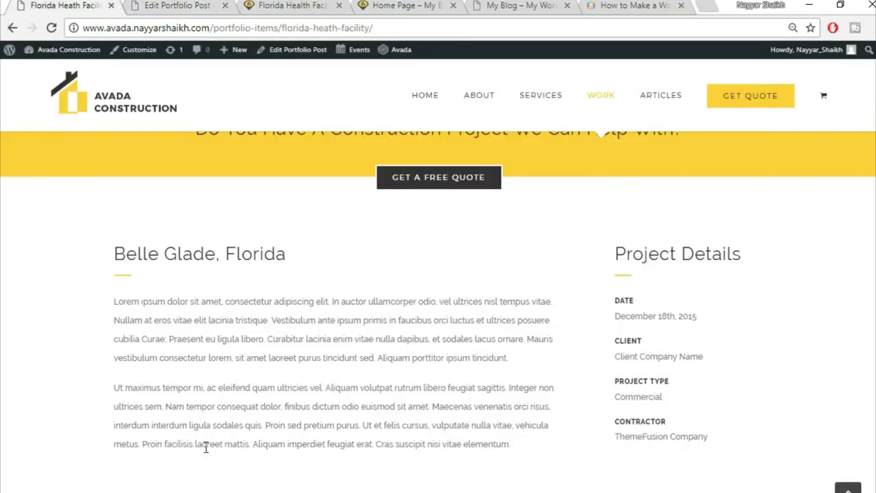
left_click(191, 5)
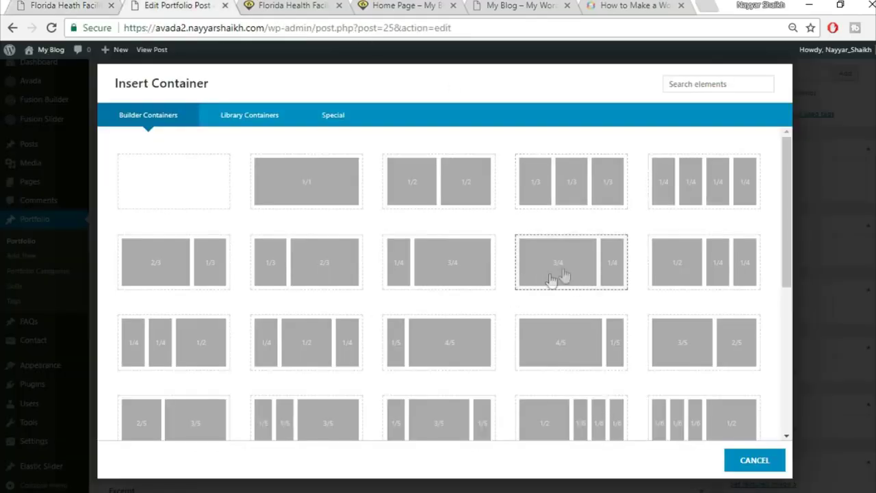
left_click(562, 276)
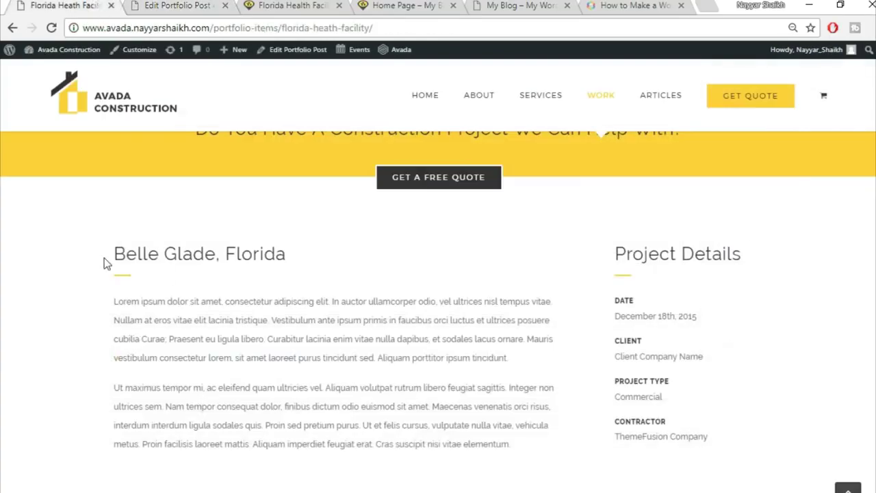
- Add a text block with the copied 'Belle Glade, Florida' heading to the 3/4 column
left_click_drag(106, 264, 336, 258)
key("ctrl+c")
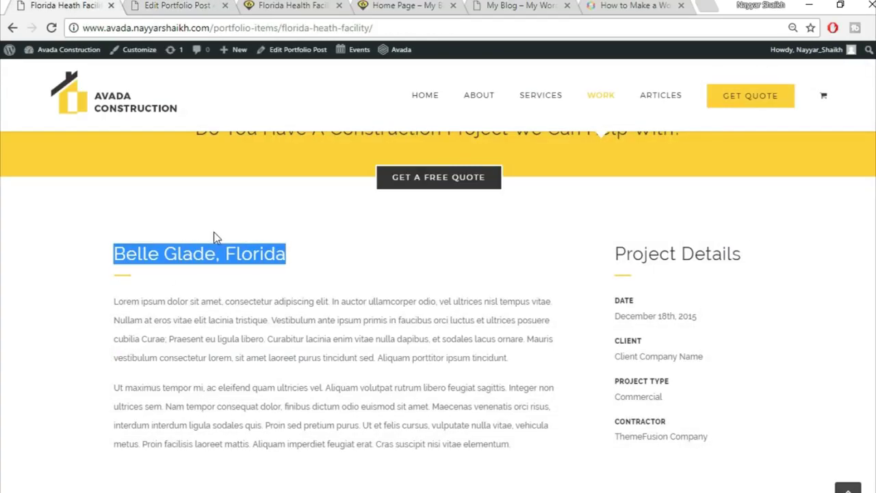
left_click(180, 6)
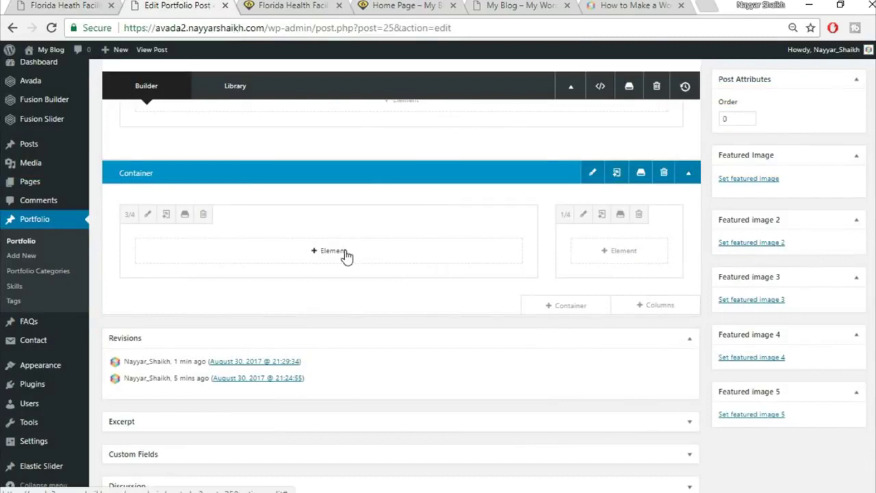
left_click(343, 254)
left_click(691, 88)
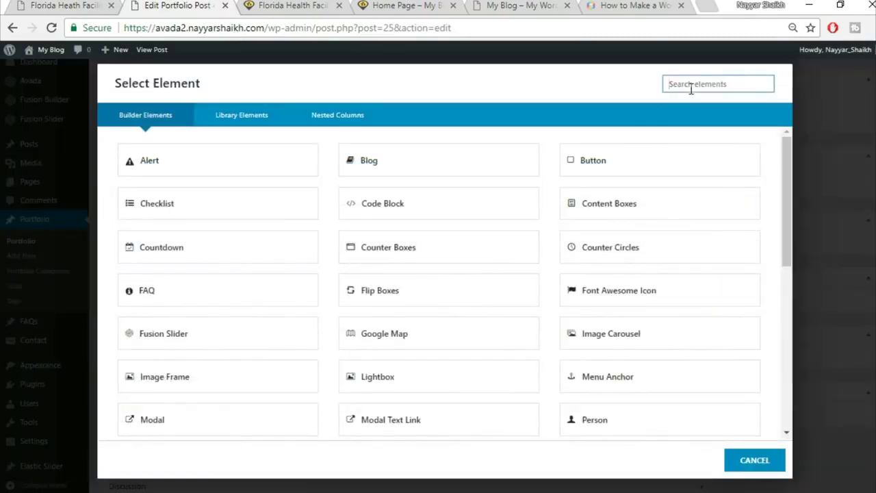
type("tex")
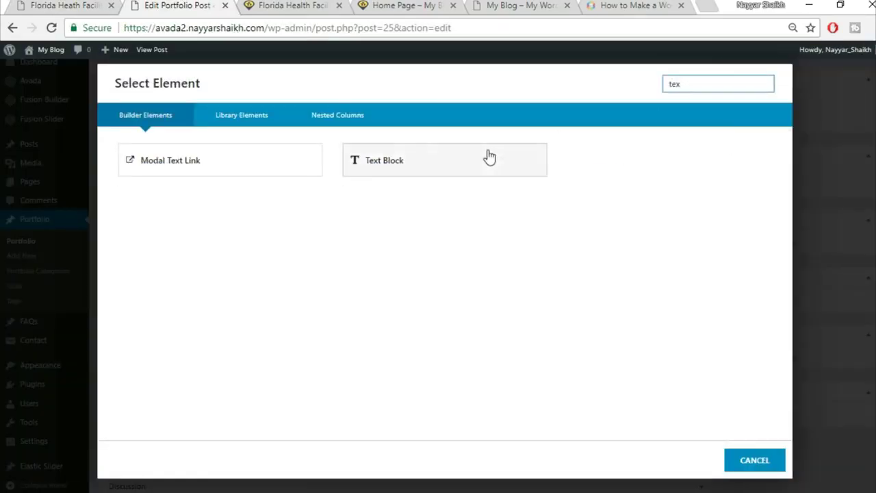
left_click(490, 156)
key("ctrl+v")
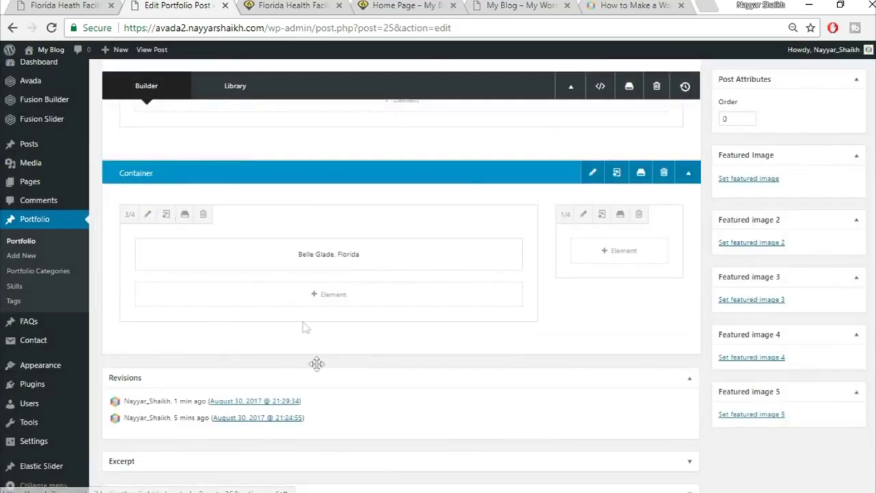
left_click(696, 460)
- Check the reference project layout and start another element in the wide column
left_click(91, 4)
left_click(118, 287)
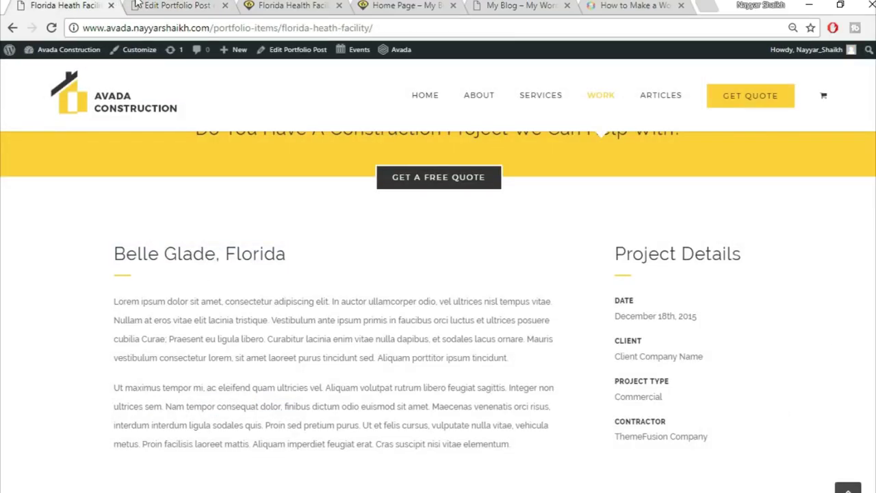
left_click(136, 4)
left_click(323, 303)
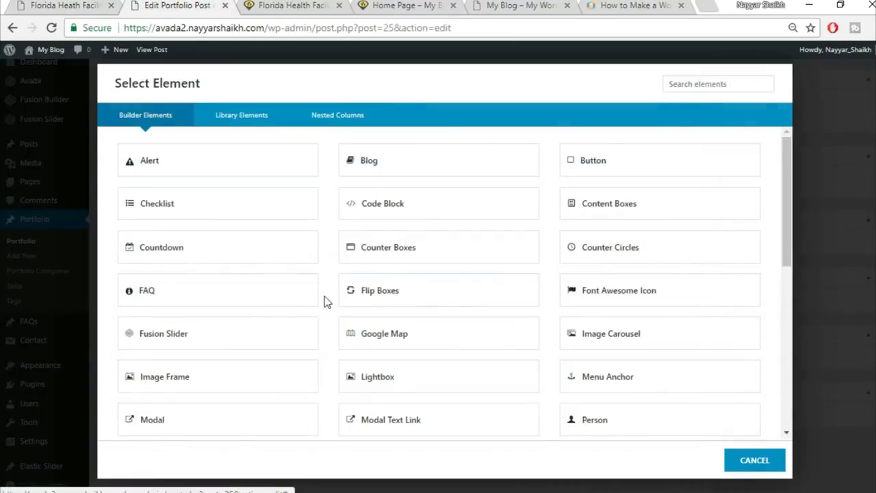
- Add a Separator element with the Single Border Solid style
left_click(679, 82)
type("sepa")
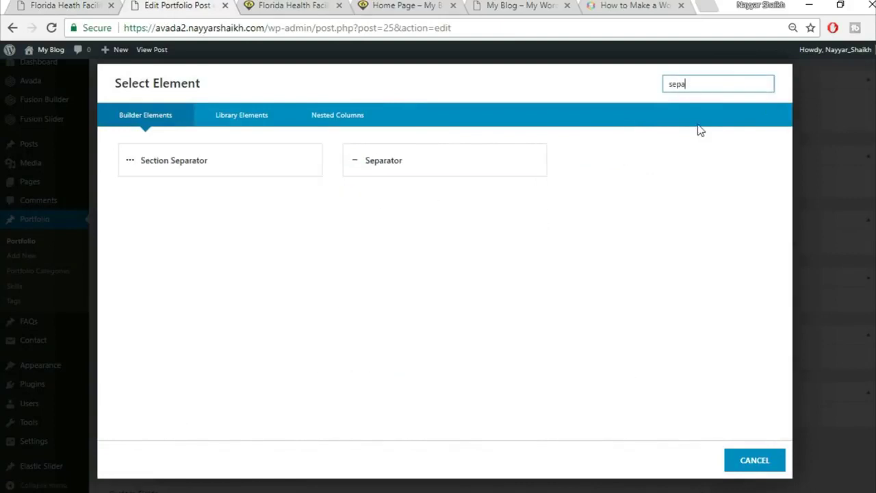
left_click(542, 162)
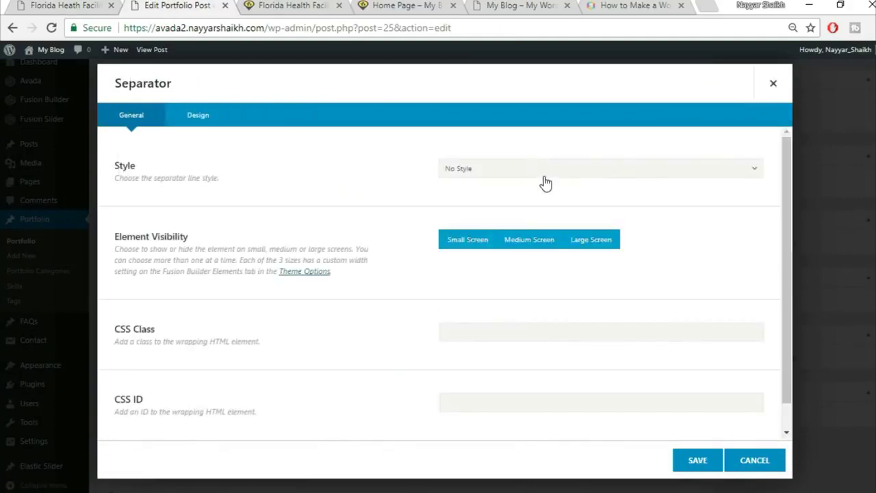
left_click(544, 177)
left_click(502, 208)
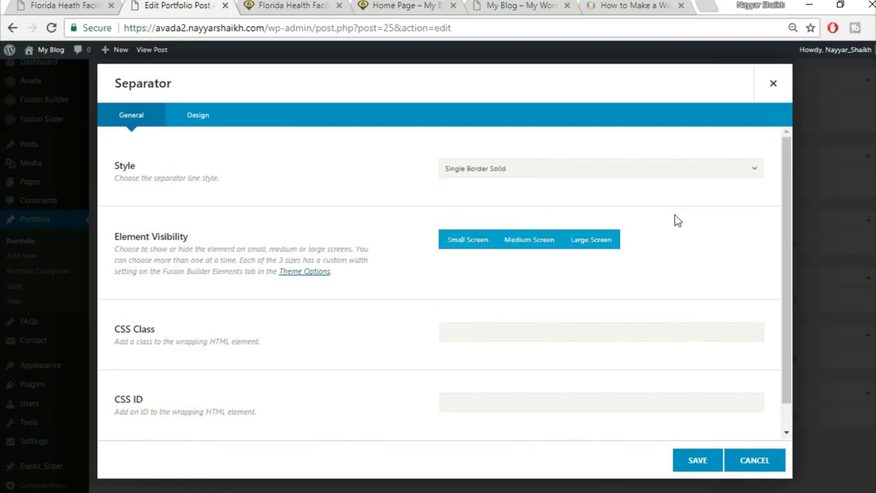
- Set the separator colour to yellow and its border size to 2
scroll(555, 253, "down", 1)
left_click(198, 115)
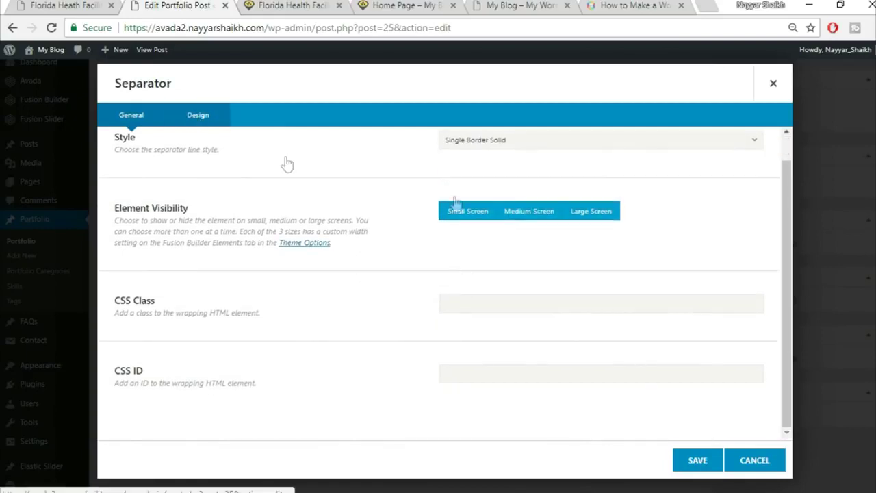
scroll(492, 207, "up", 1)
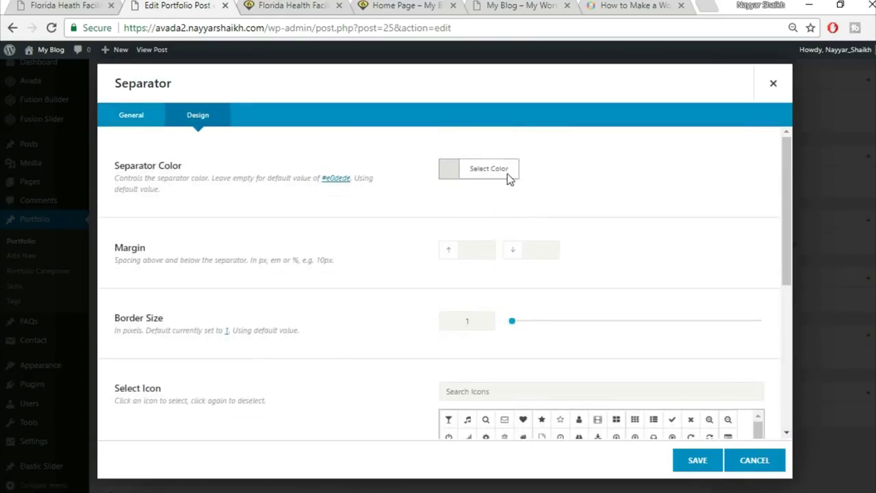
left_click(500, 170)
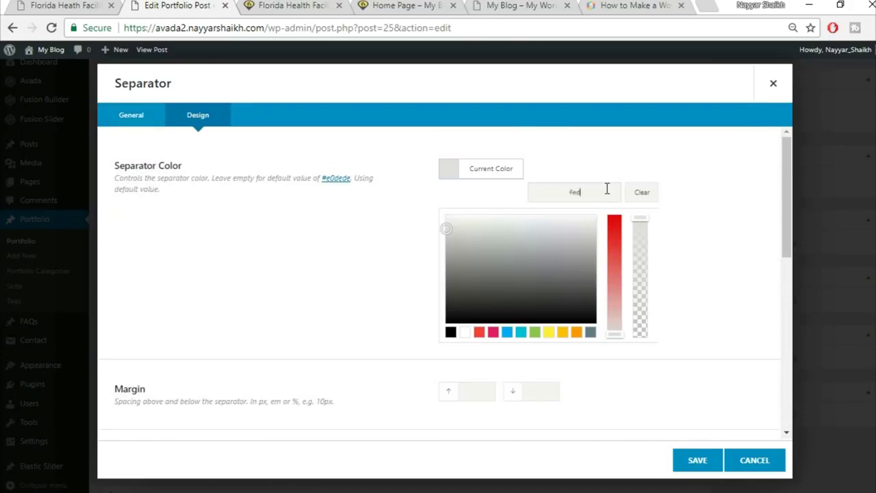
left_click(629, 158)
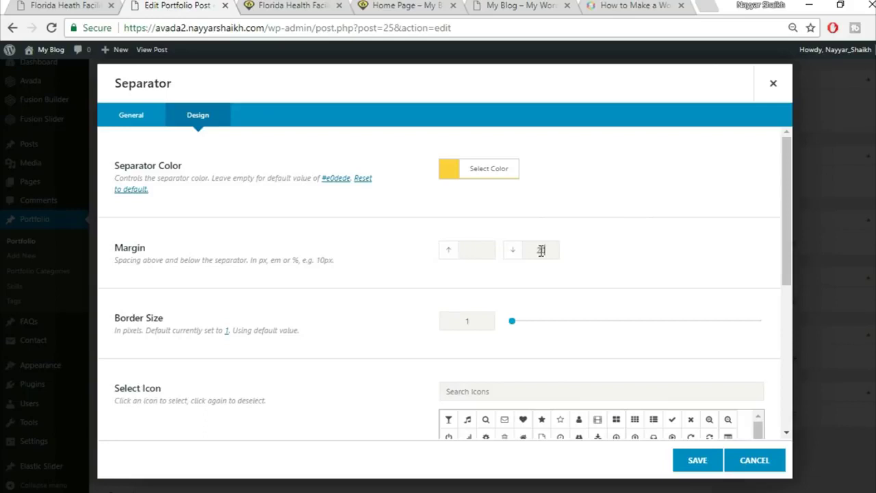
double_click(512, 253)
type("2")
- Left-align the 30px-wide separator and save it
scroll(364, 290, "down", 3)
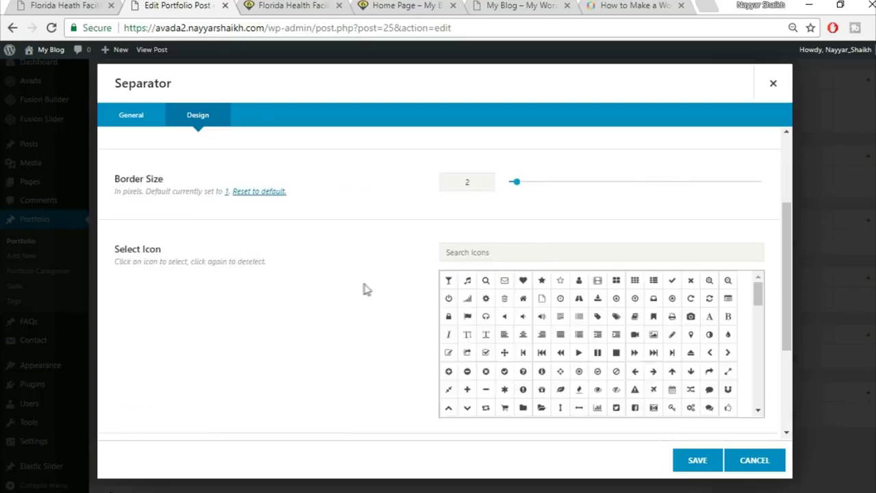
scroll(364, 289, "down", 1)
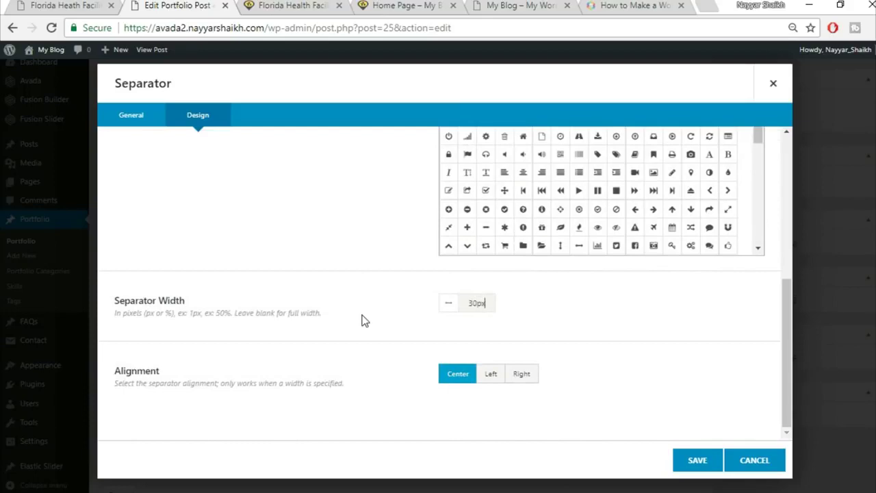
left_click(96, 5)
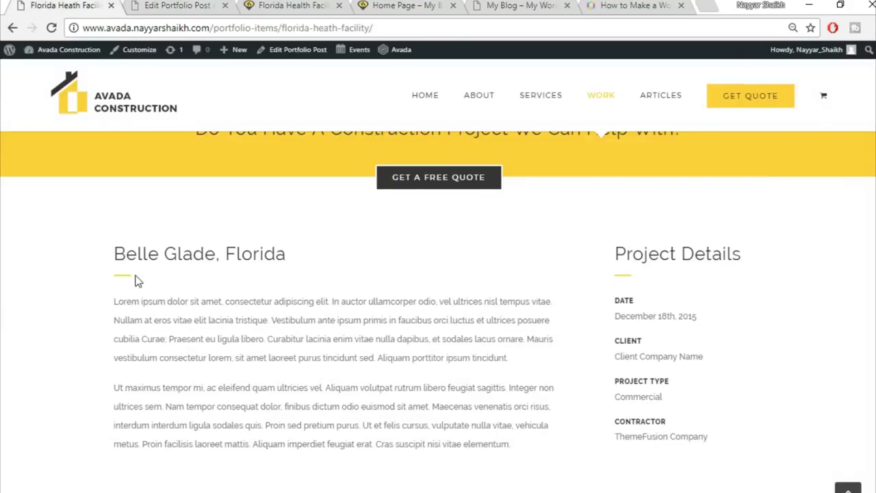
left_click(151, 5)
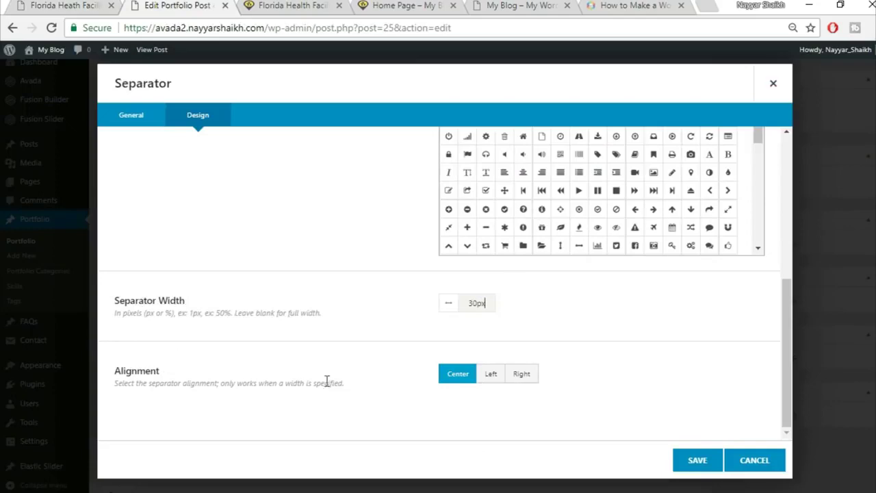
left_click(500, 380)
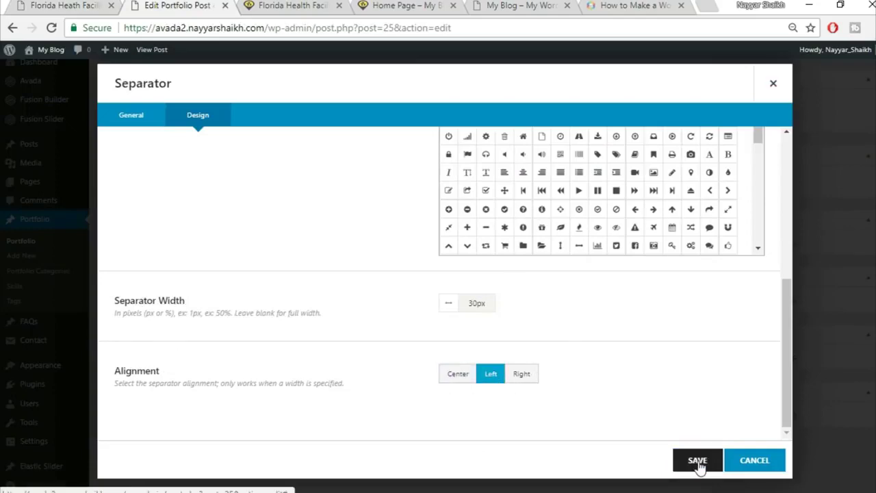
left_click(698, 461)
- Add a text block with the copied Lorem ipsum paragraphs below the left separator
left_click(319, 330)
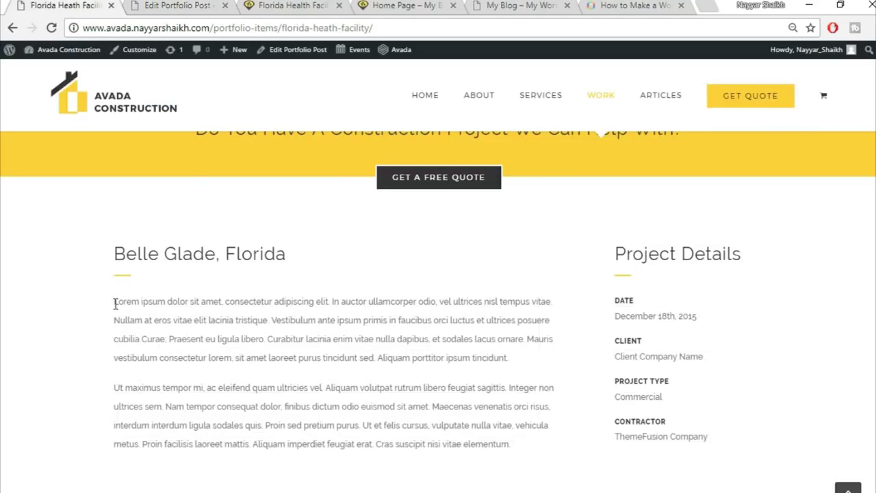
left_click_drag(115, 304, 533, 442)
left_click(205, 5)
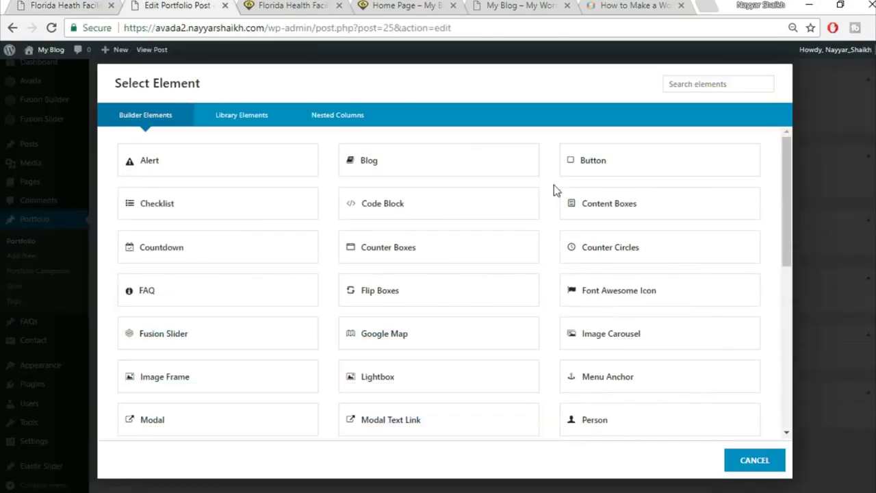
left_click(691, 85)
type("tex")
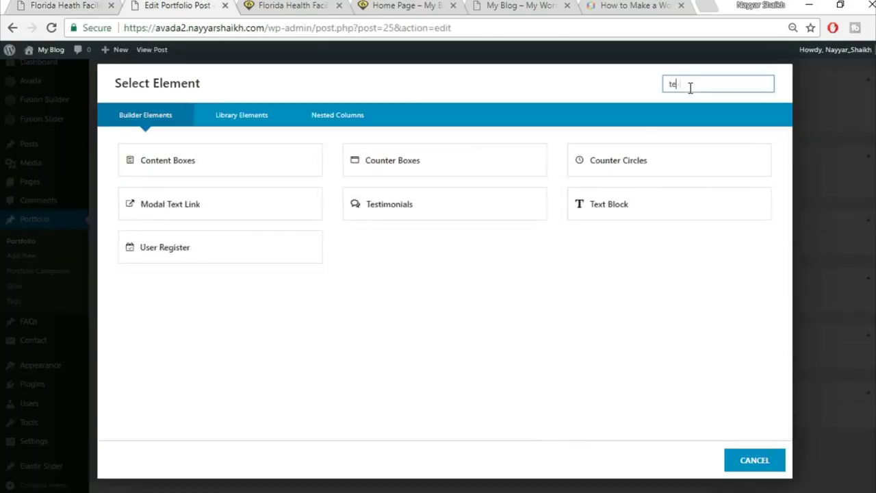
left_click(443, 179)
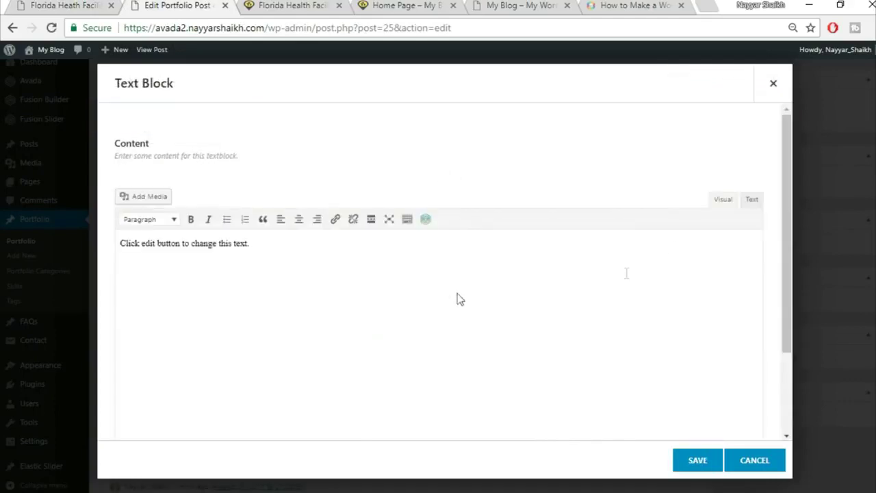
key("ctrl+a")
key("BackSpace")
key("ctrl+v")
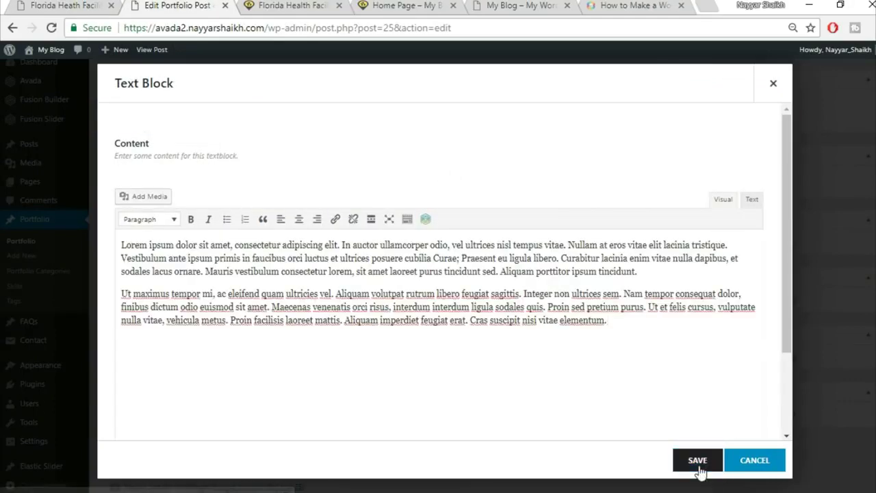
left_click(701, 468)
- Add a 'Project Details' text block to the right 1/4 column
left_click(73, 4)
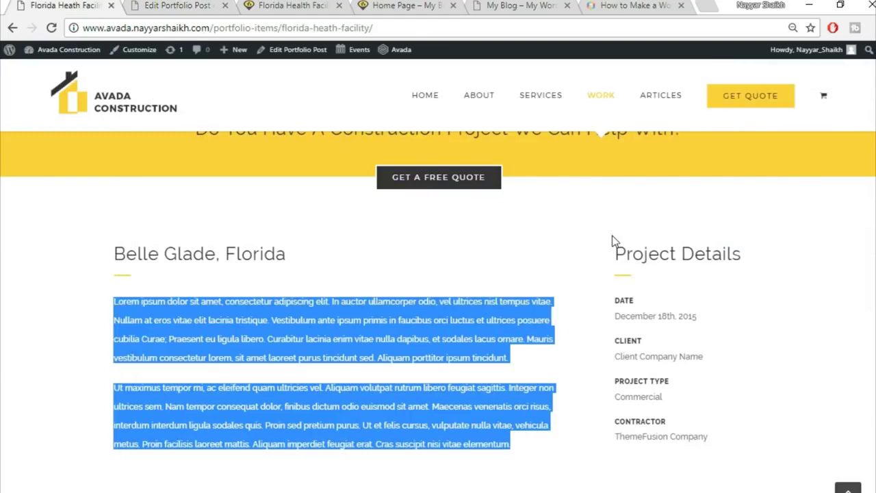
left_click(205, 4)
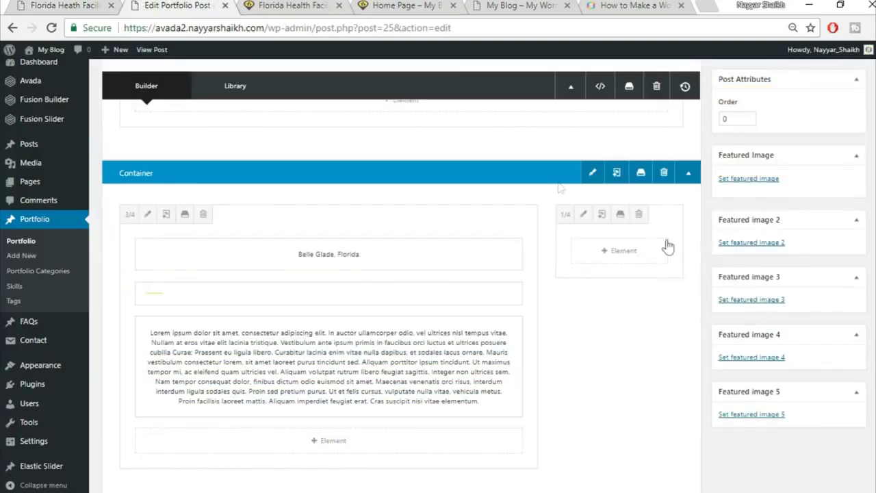
left_click(618, 256)
left_click(700, 84)
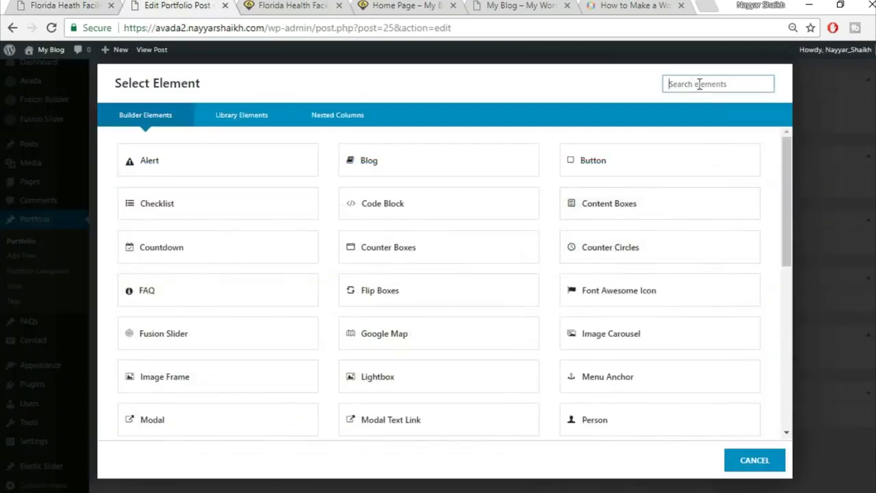
type("tex")
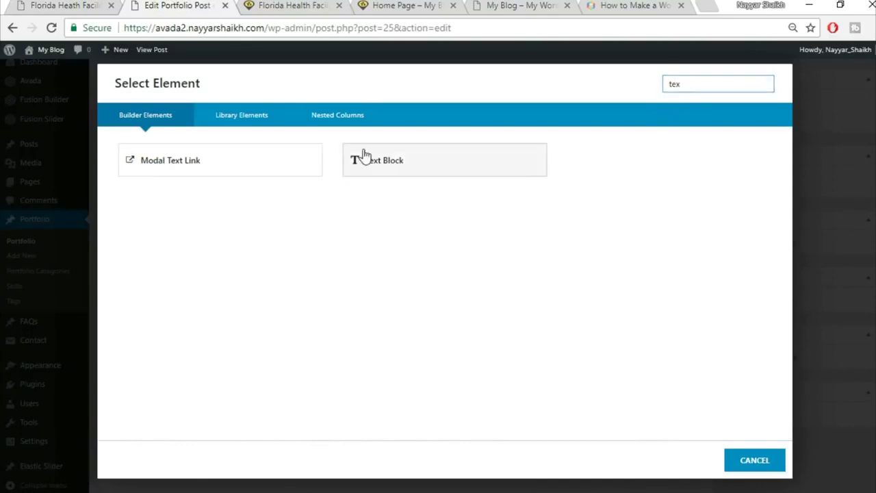
left_click(358, 160)
key("ctrl+shift+Tab")
left_click_drag(616, 253, 754, 240)
key("ctrl+c")
left_click(217, 5)
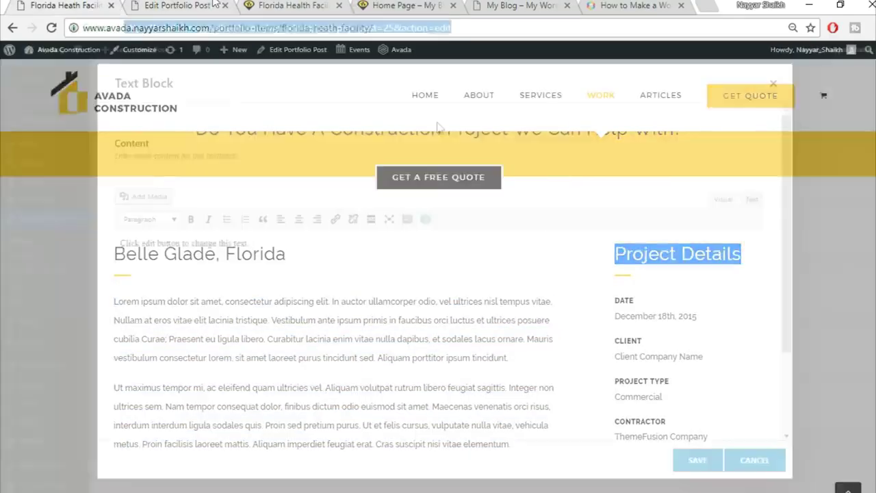
key("ctrl+a")
key("ctrl+v")
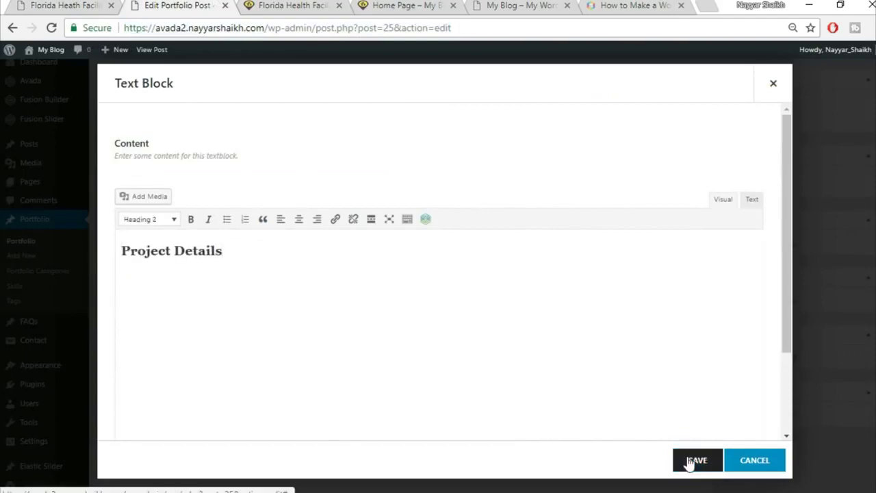
left_click(695, 461)
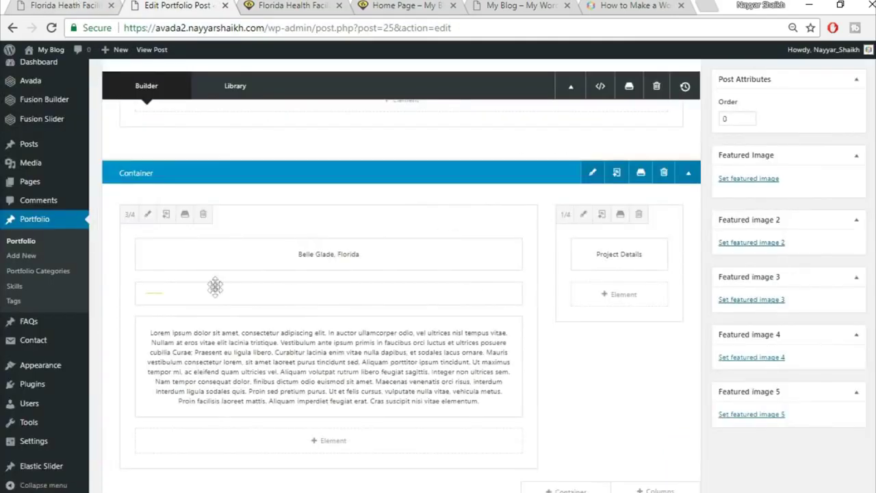
- Clone the yellow separator and move the copy under Project Details
left_click(59, 5)
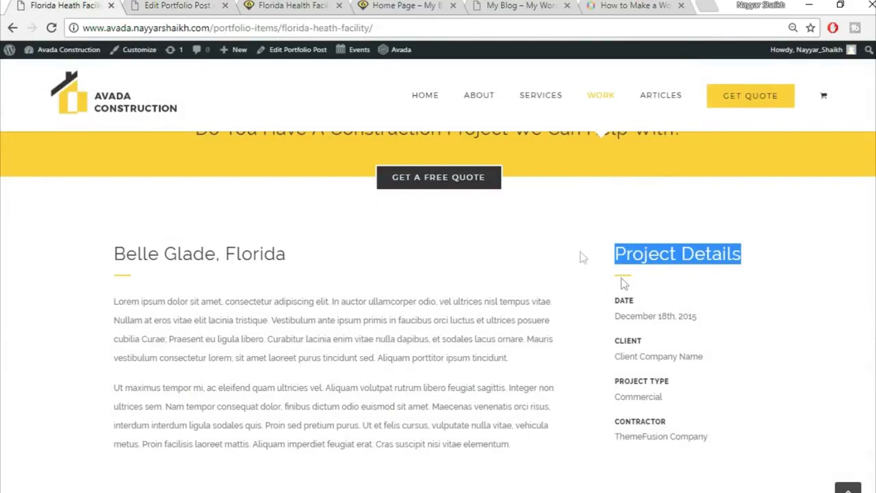
left_click(167, 6)
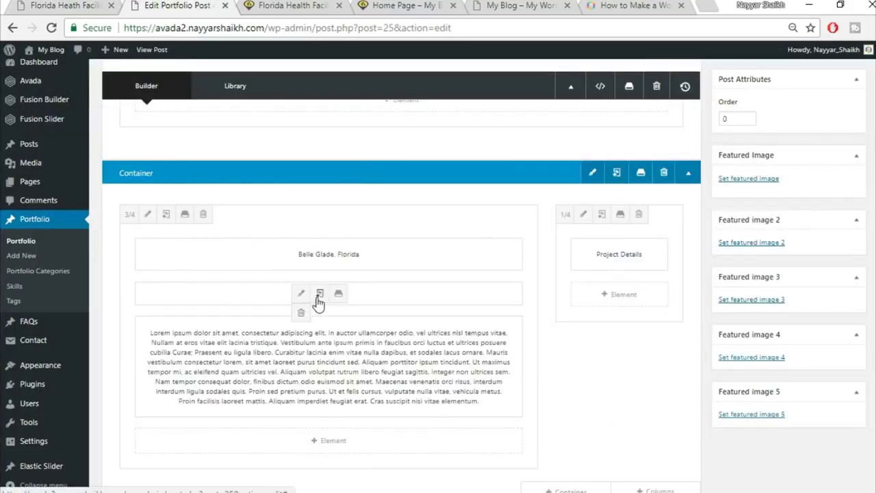
left_click(320, 295)
mouse_move(221, 297)
left_mouse_down()
mouse_move(397, 278)
mouse_move(609, 275)
mouse_move(622, 321)
mouse_move(655, 331)
left_mouse_up()
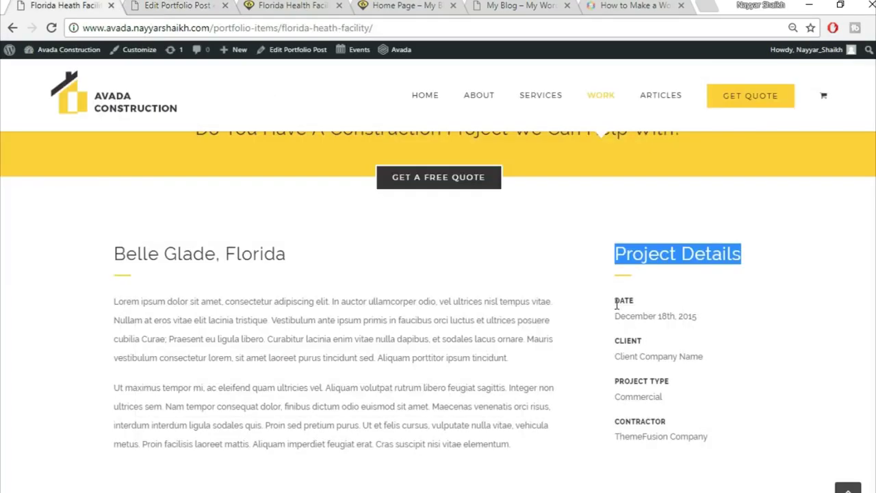
left_click(185, 5)
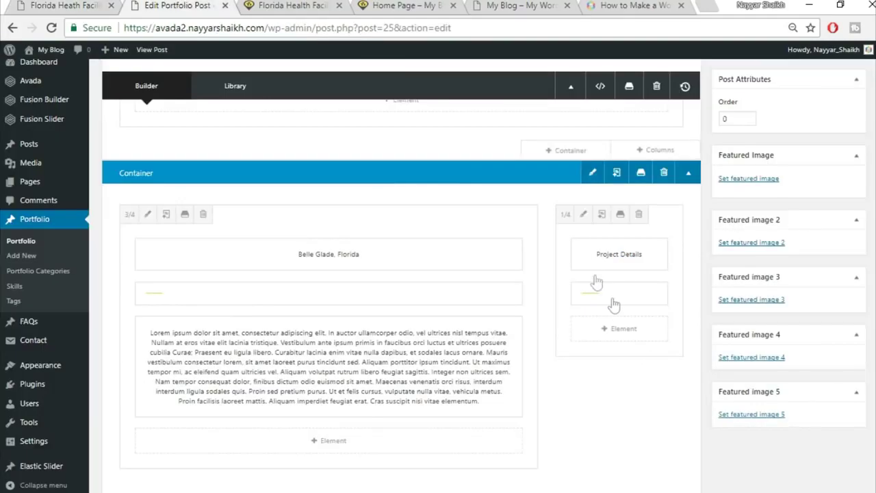
left_click(596, 329)
- Add a Text Block and paste the 'DATE / December 18th, 2015' text copied from the demo page
left_click(724, 80)
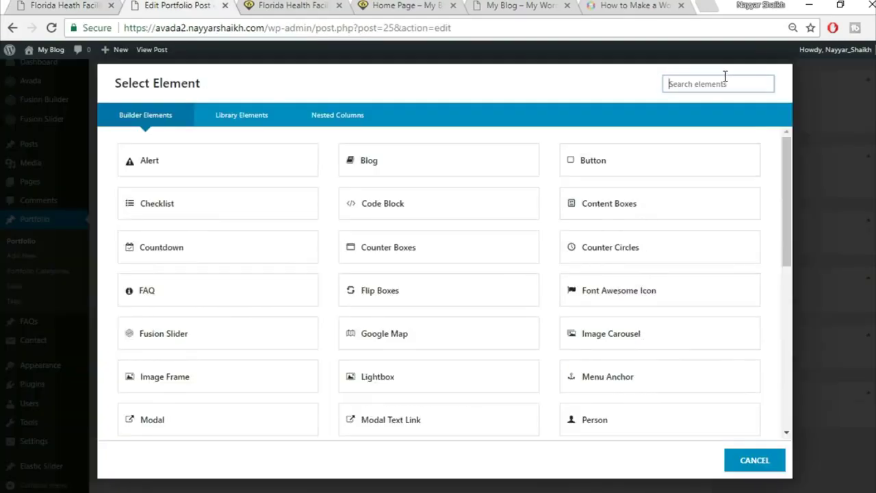
type("text")
left_click(493, 164)
right_click(2, 4)
left_click(62, 5)
left_click_drag(613, 299, 738, 321)
key("ctrl+c")
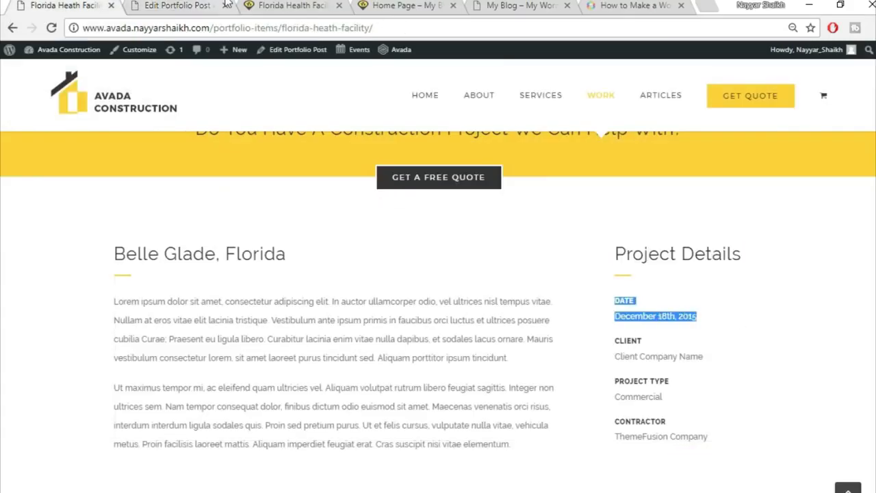
left_click(206, 5)
key("ctrl+a")
key("BackSpace")
key("ctrl+v")
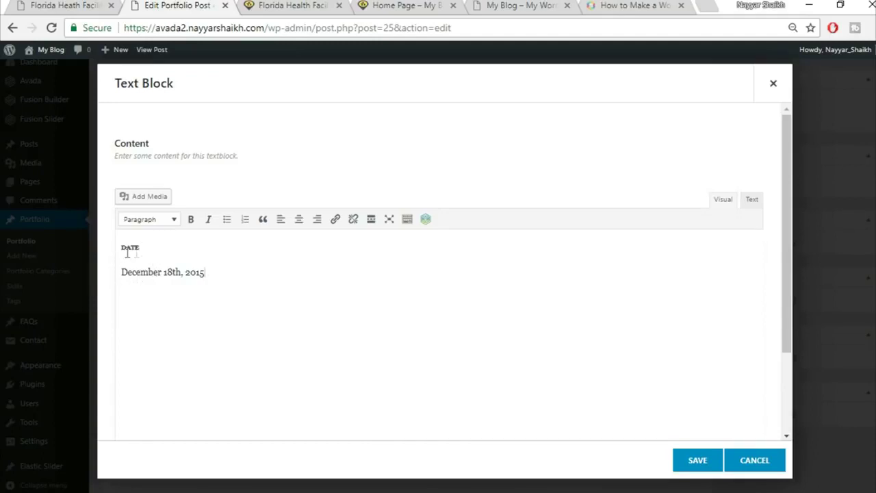
- Strip the extra font-size and line-height attributes from the DATE heading's HTML source
left_click_drag(145, 247, 119, 248)
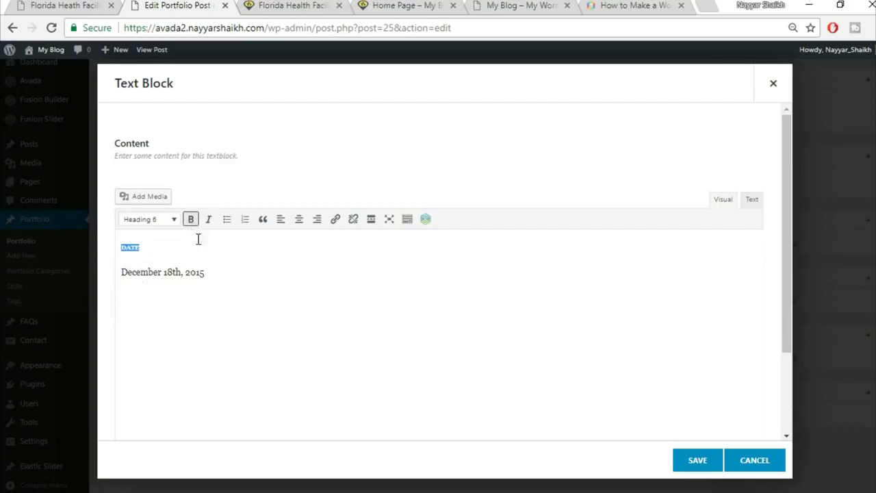
left_click(162, 225)
left_click(164, 243)
left_click_drag(162, 247, 109, 247)
left_click(751, 200)
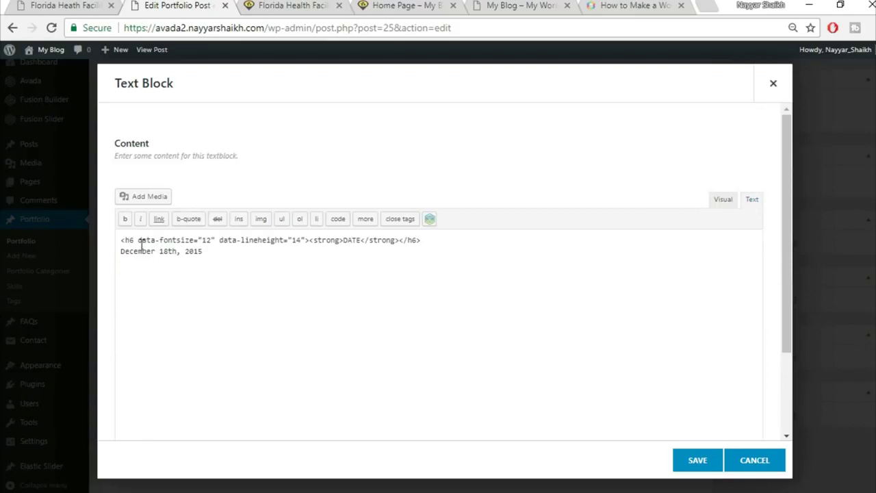
left_click_drag(139, 243, 301, 234)
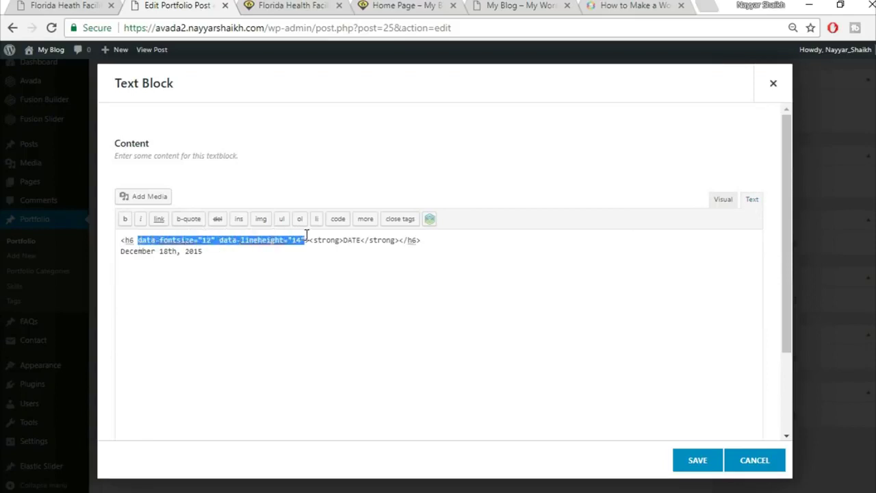
key("Delete")
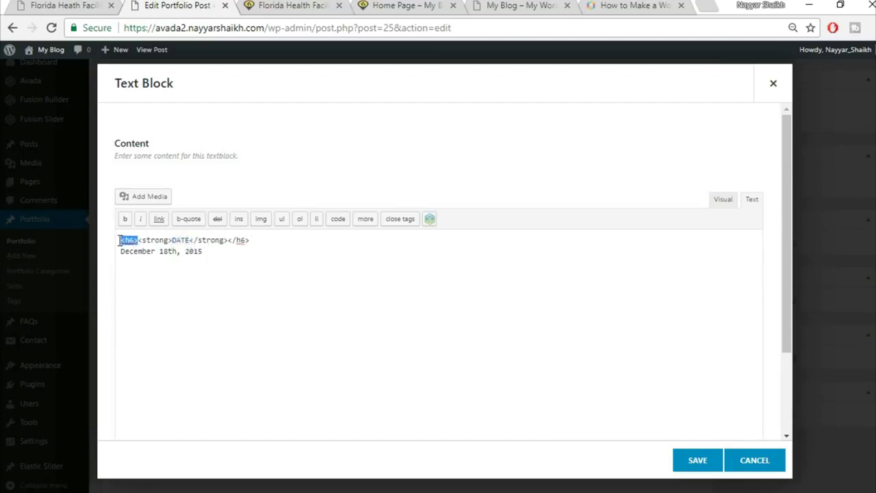
left_click_drag(253, 243, 230, 245)
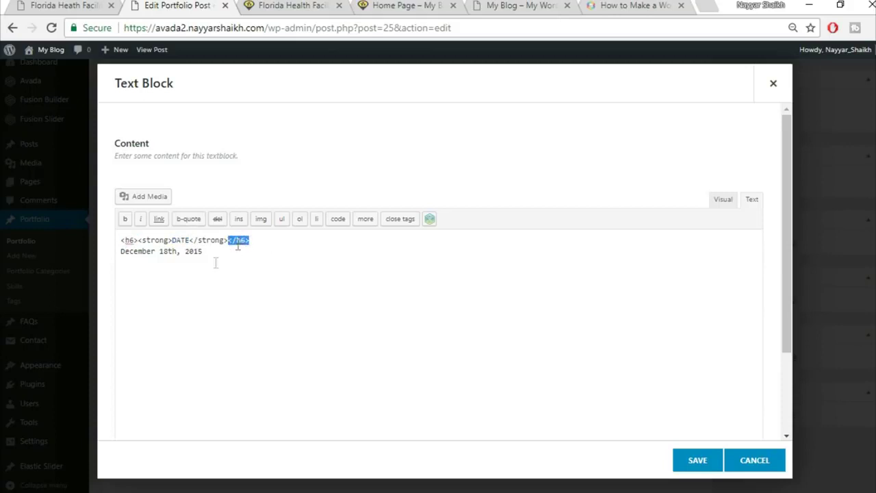
left_click(722, 198)
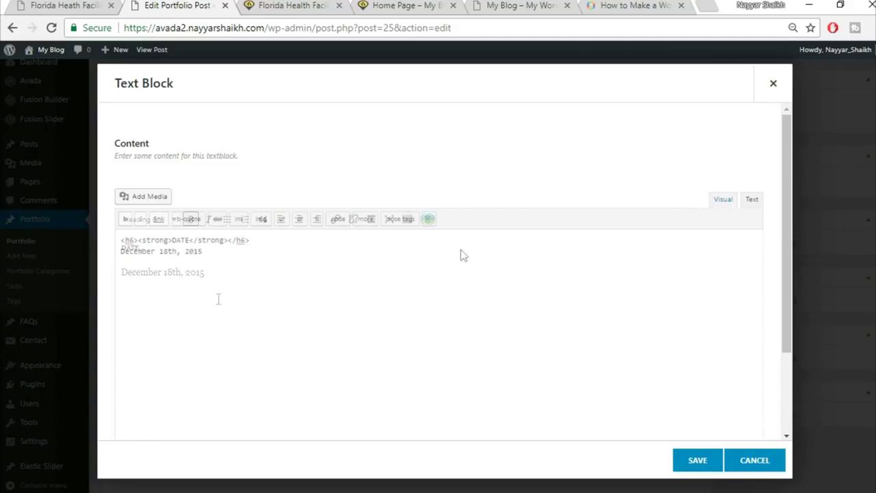
left_click_drag(225, 268, 120, 271)
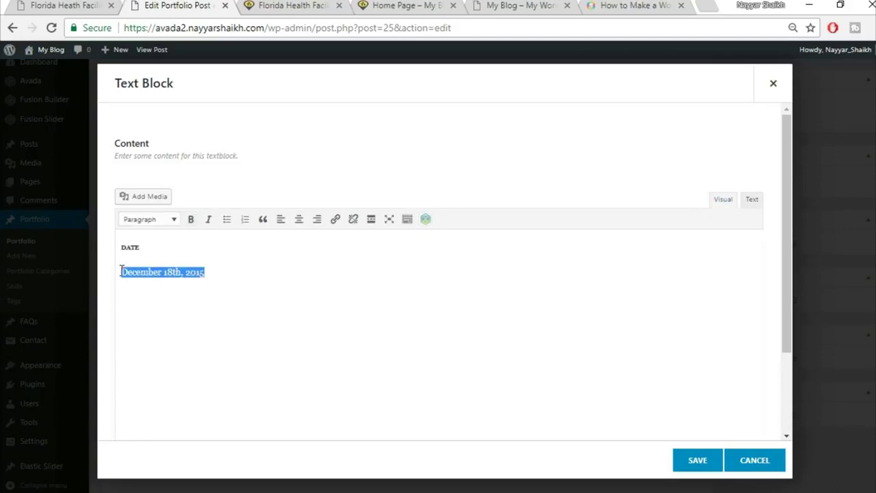
- Save the DATE text block and clone the date element
left_click(696, 465)
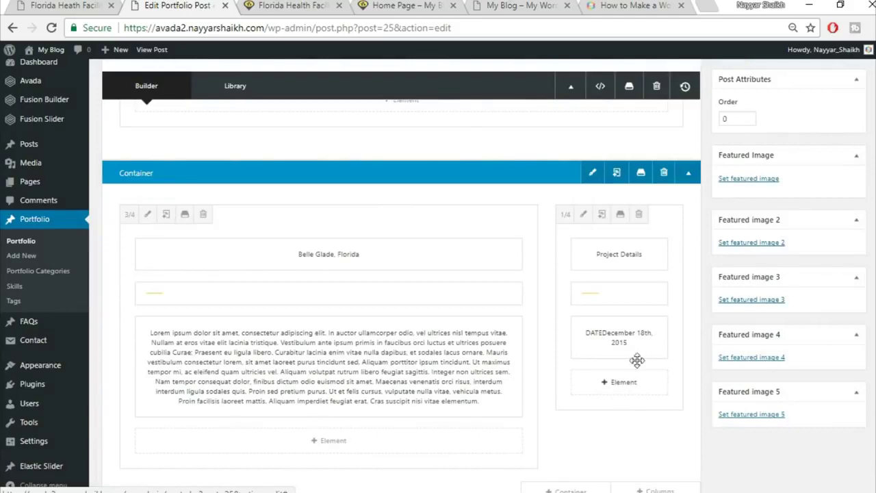
left_click(610, 338)
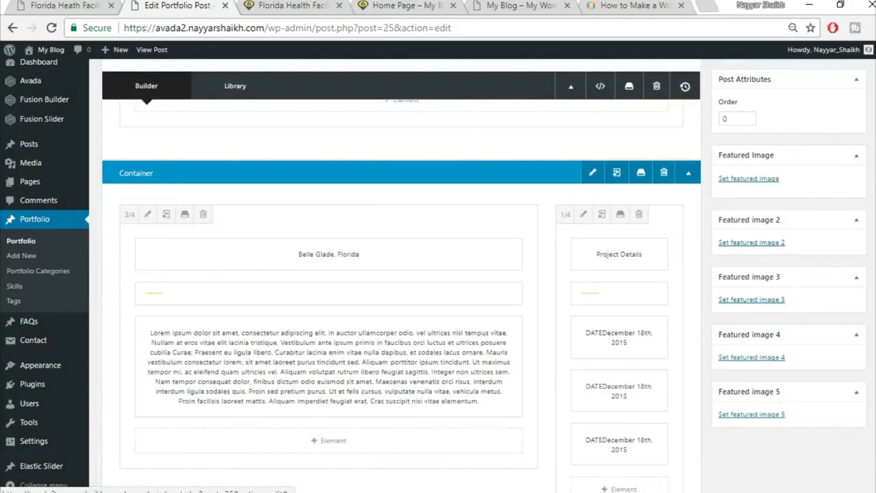
scroll(729, 390, "down", 2)
scroll(617, 382, "up", 5)
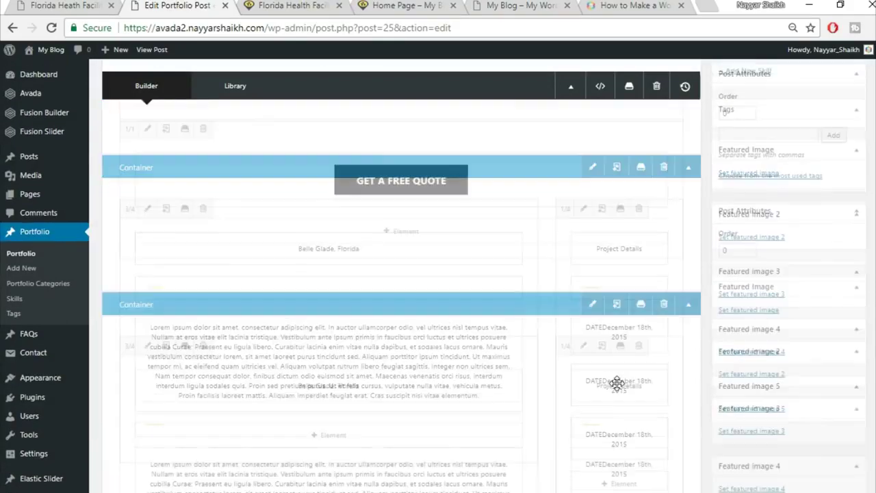
key("ctrl+shift+Tab")
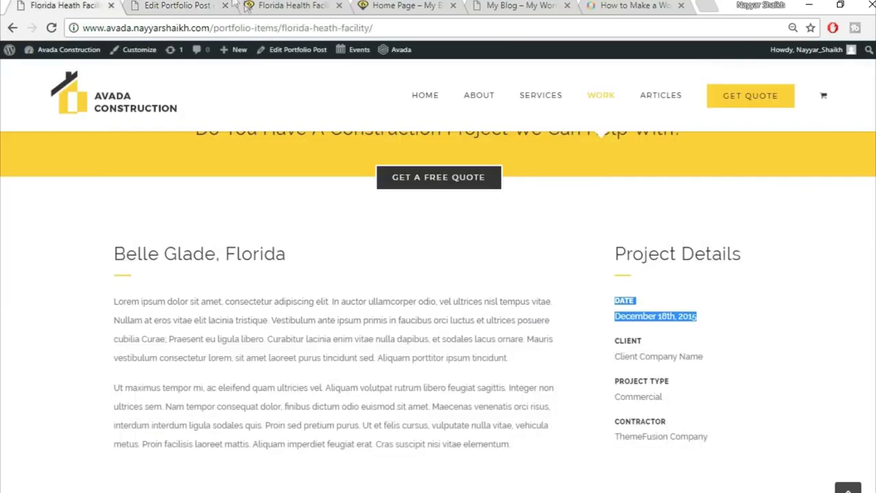
left_click(179, 6)
scroll(401, 273, "up", 5)
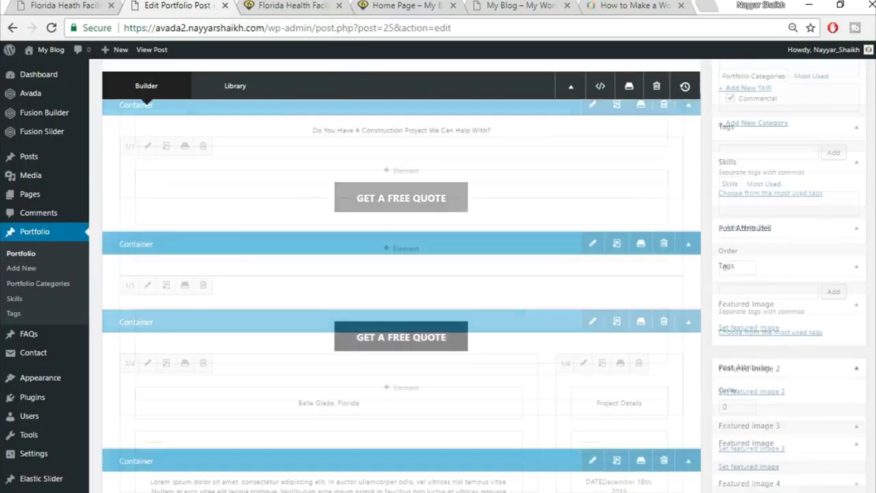
scroll(401, 274, "up", 3)
left_click(841, 261)
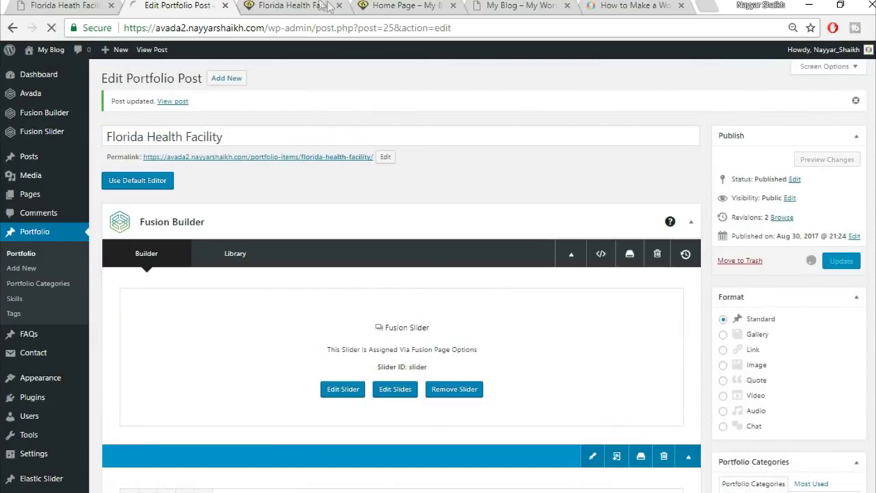
key("ctrl+shift+Tab")
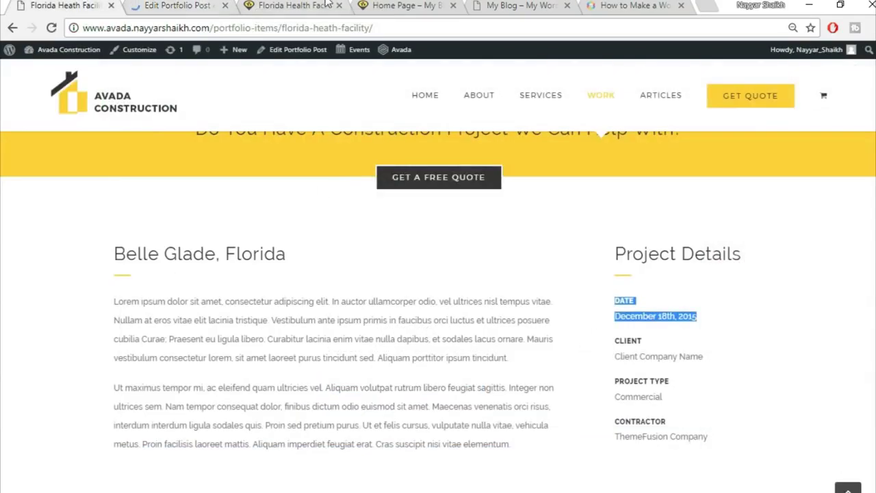
left_click(301, 5)
left_click(321, 27)
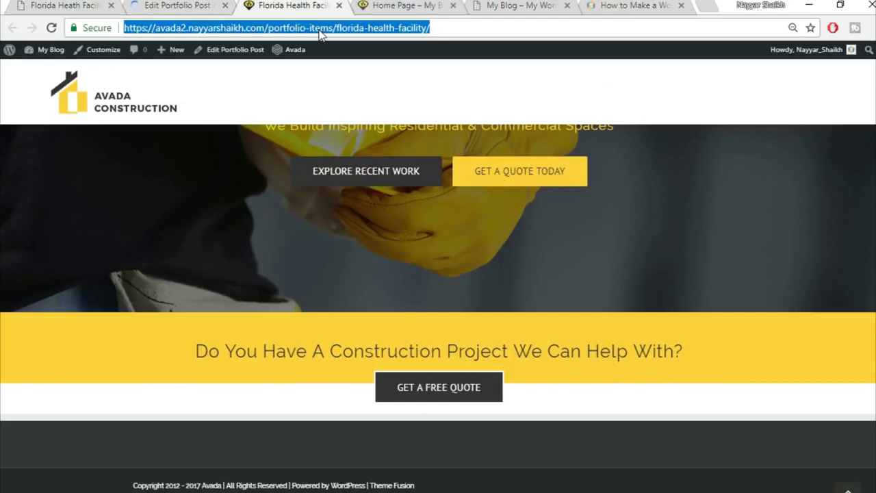
left_click(847, 314)
scroll(847, 314, "down", 4)
scroll(835, 321, "up", 2)
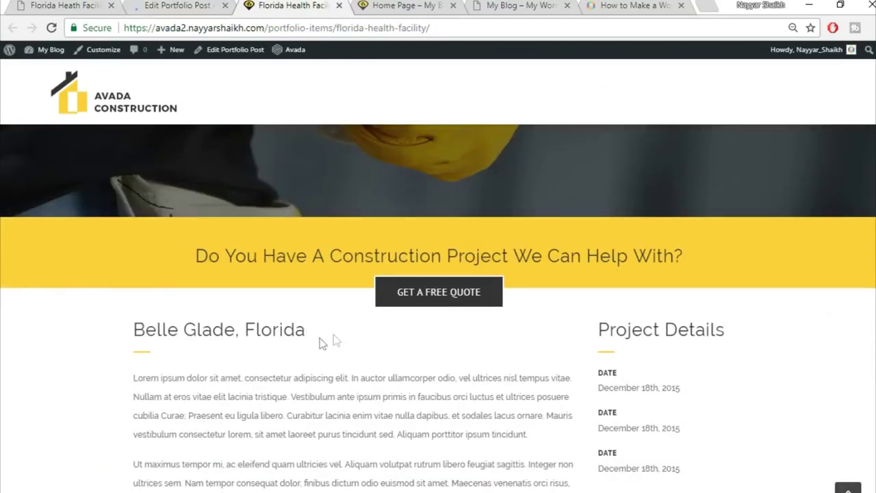
scroll(334, 334, "down", 1)
key("ctrl+1")
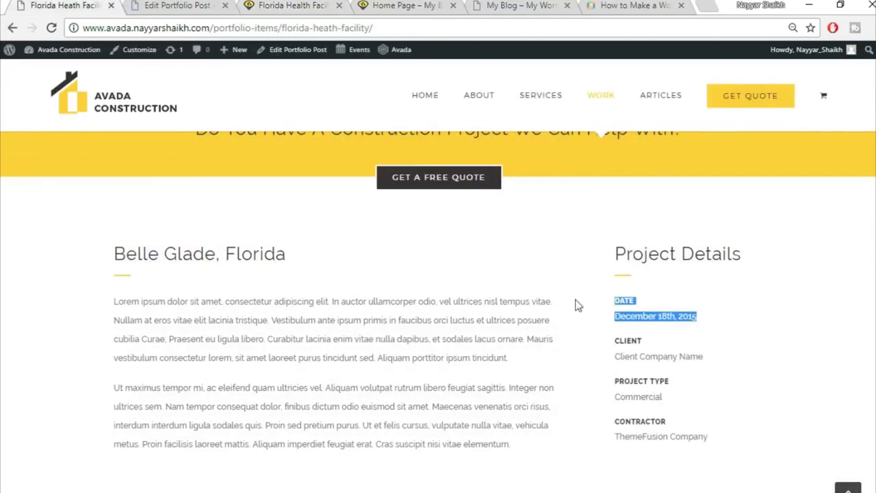
left_click(287, 5)
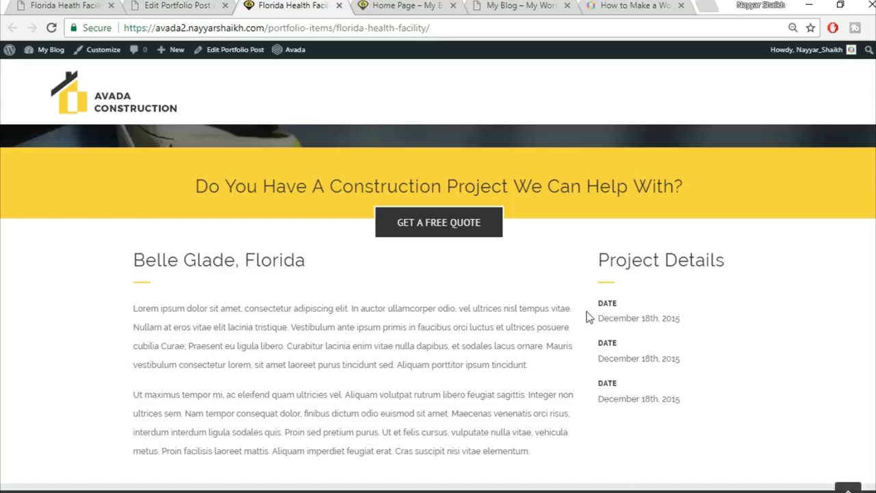
left_click(189, 5)
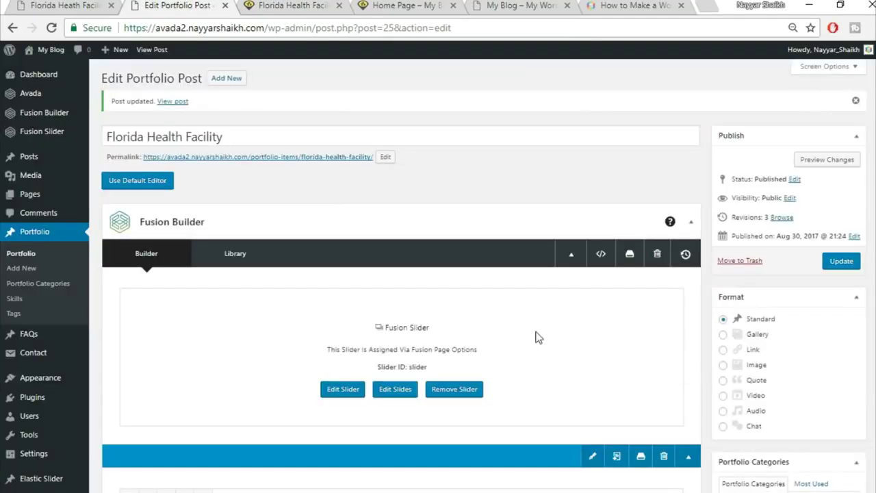
scroll(537, 336, "down", 10)
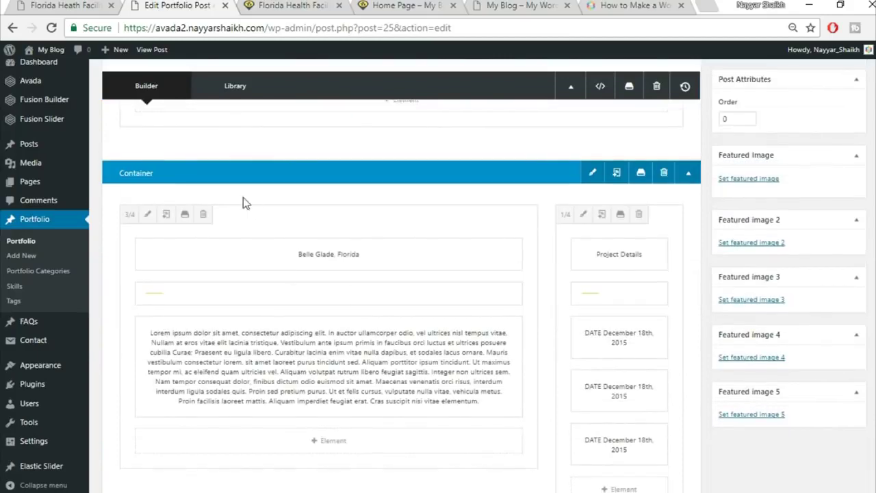
- Pad the 3/4 content column 30px on top and 20px on the right
left_click(148, 215)
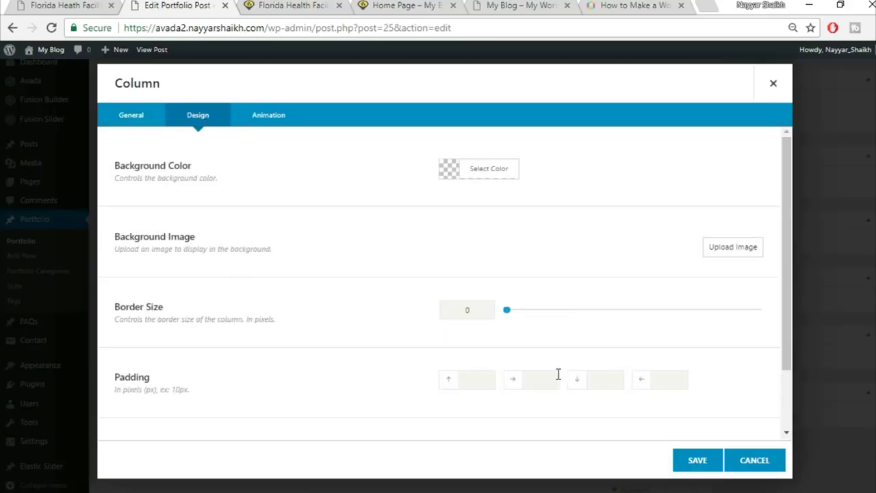
scroll(551, 377, "down", 1)
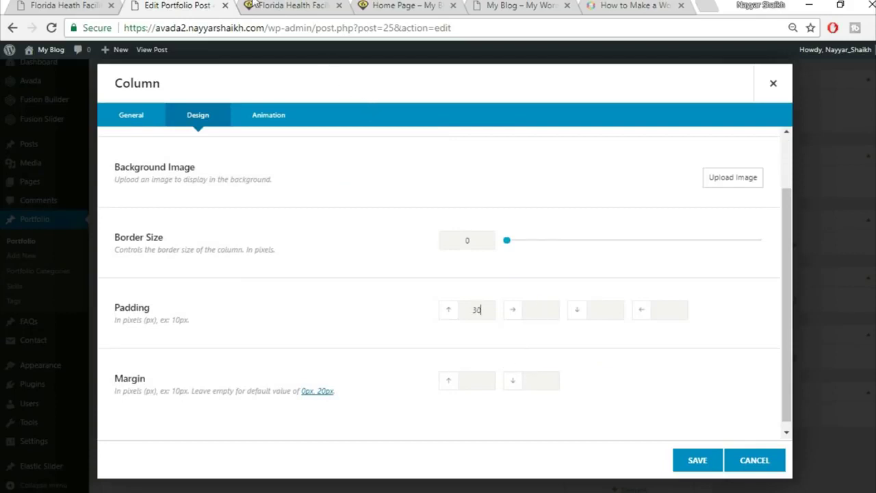
left_click(49, 6)
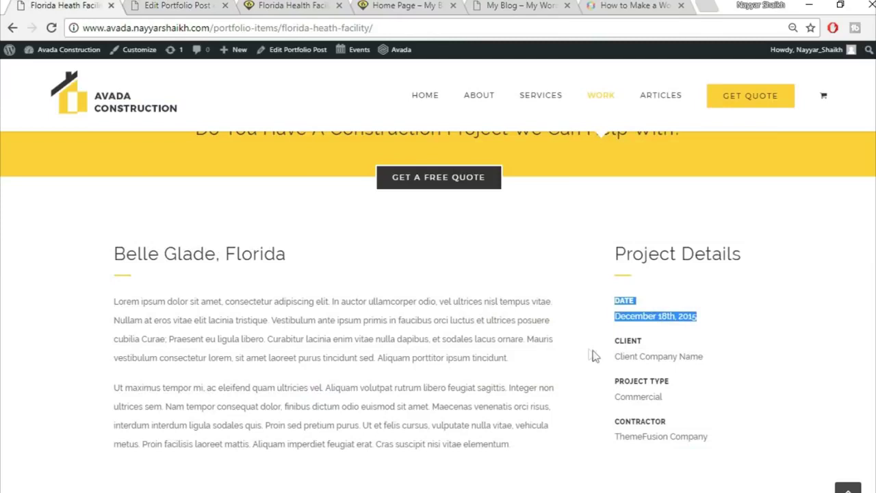
left_click(166, 5)
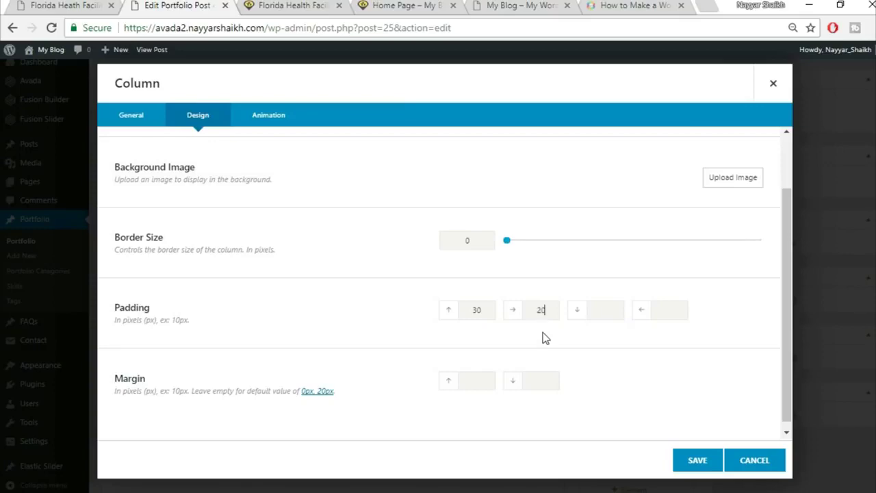
left_click(696, 462)
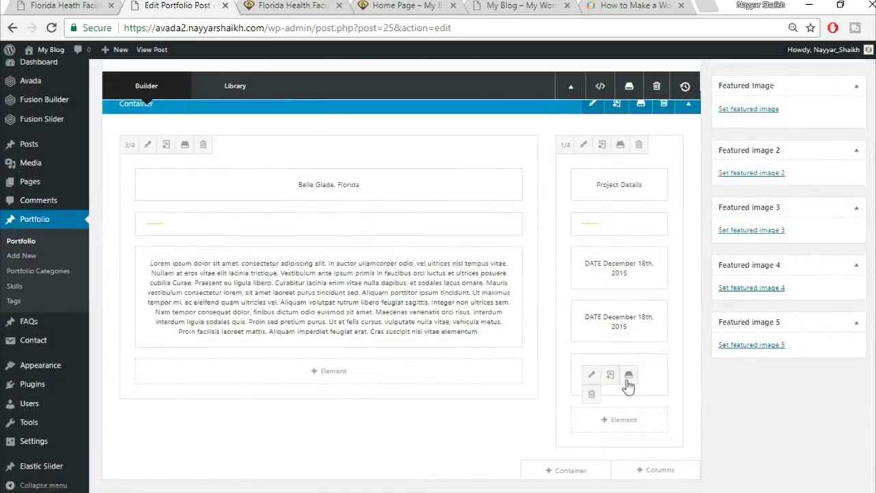
- Update the post and reload the live page to check the Belle Glade, Florida section
scroll(726, 428, "up", 10)
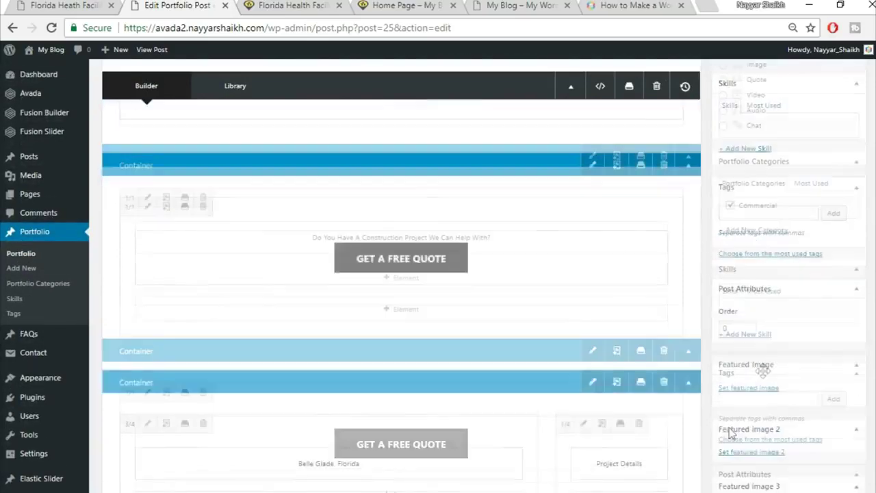
left_click(844, 129)
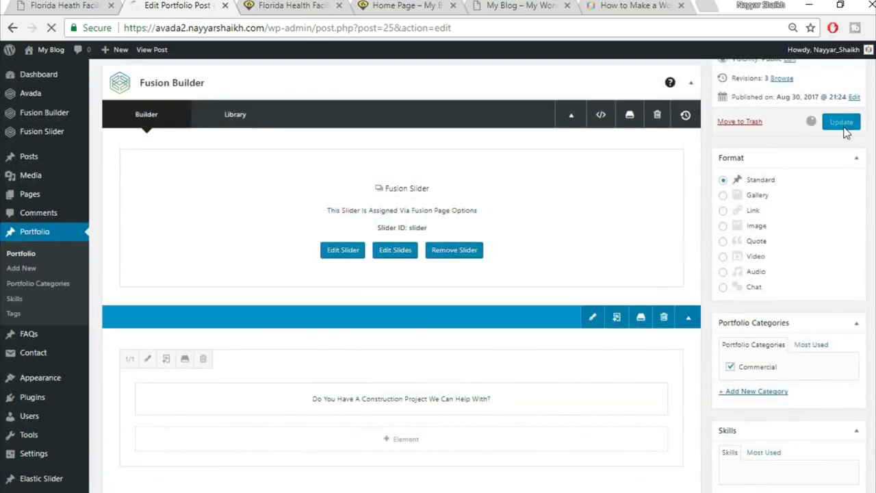
left_click(279, 5)
left_click(286, 28)
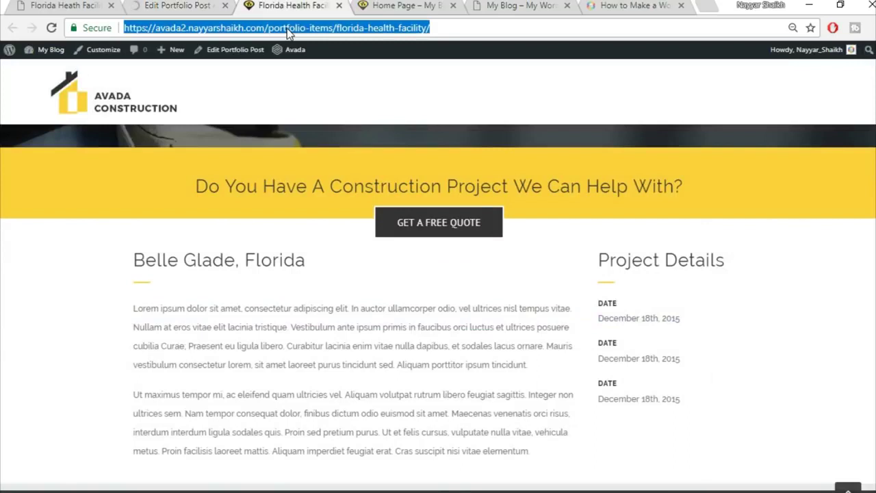
key("Return")
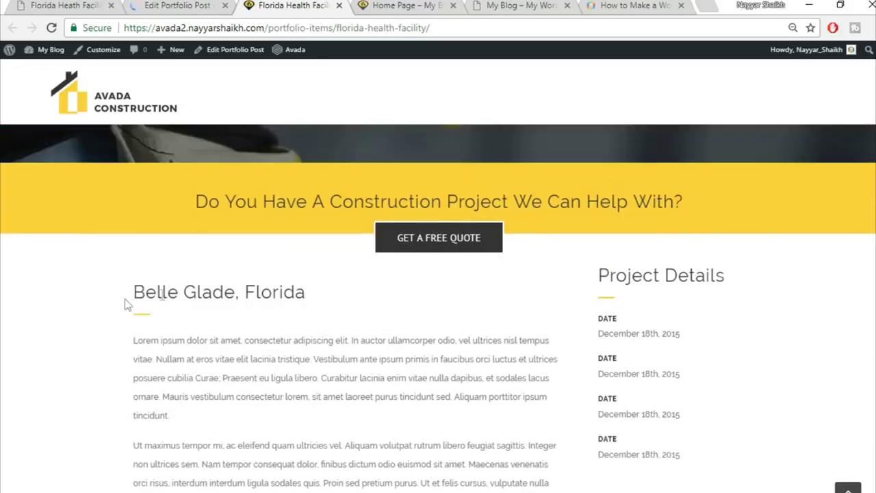
left_click_drag(117, 293, 336, 294)
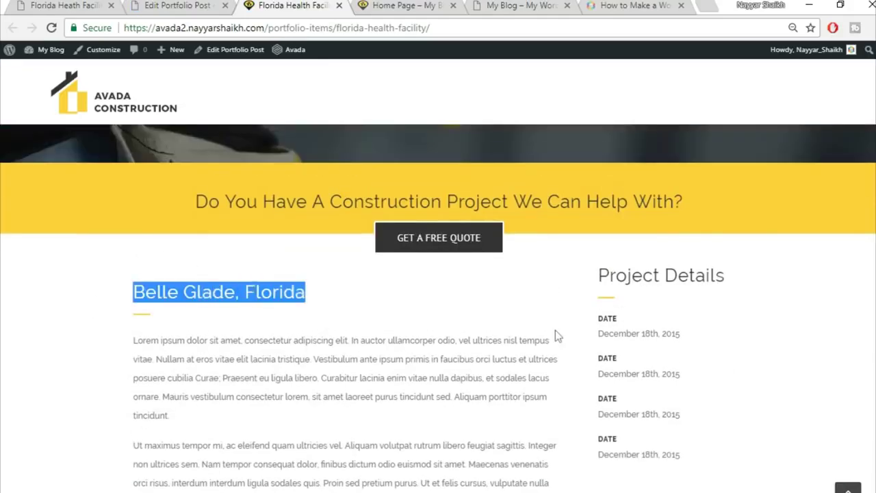
scroll(640, 282, "down", 1)
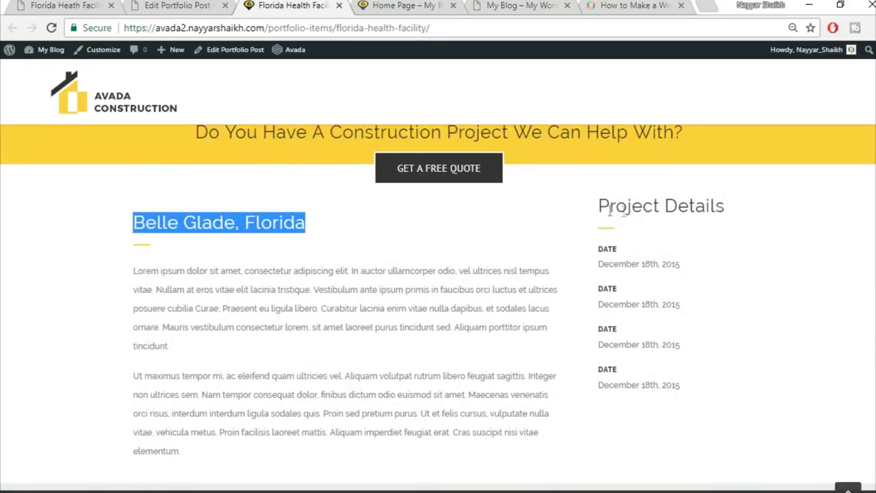
left_click(667, 199)
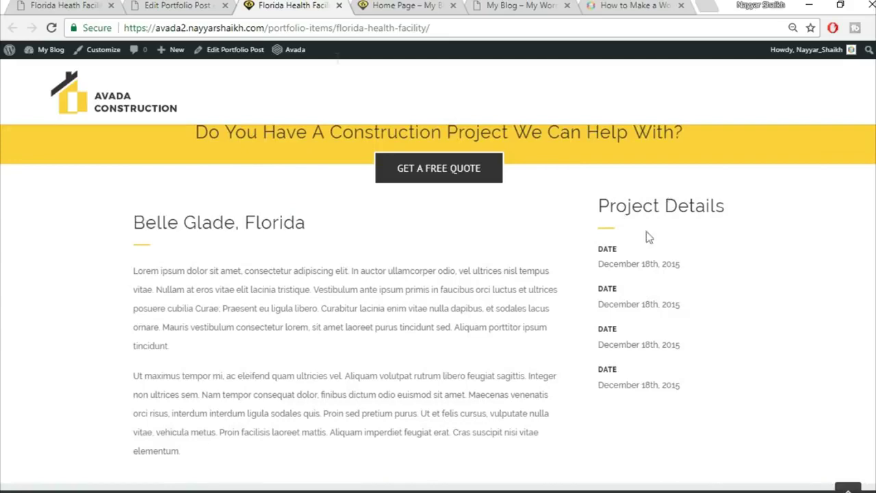
- Set the Project Details column's top padding to 30px in its Design settings
left_click(184, 5)
scroll(459, 282, "down", 3)
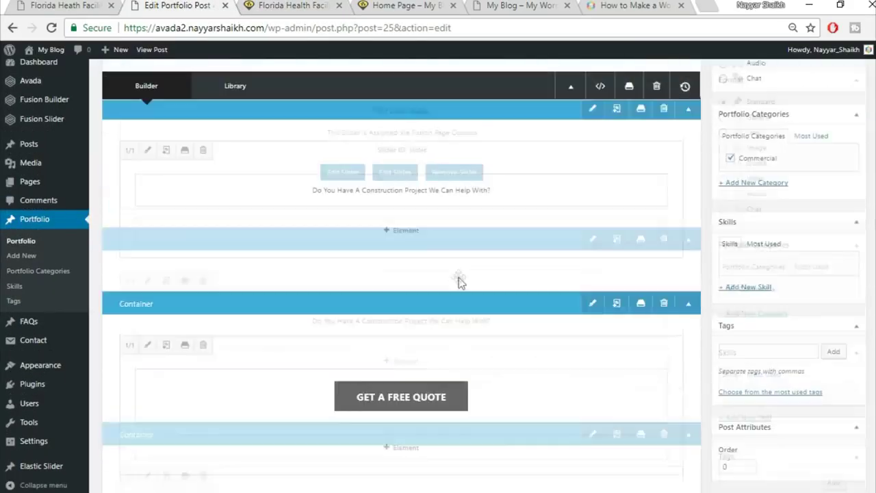
scroll(493, 287, "down", 6)
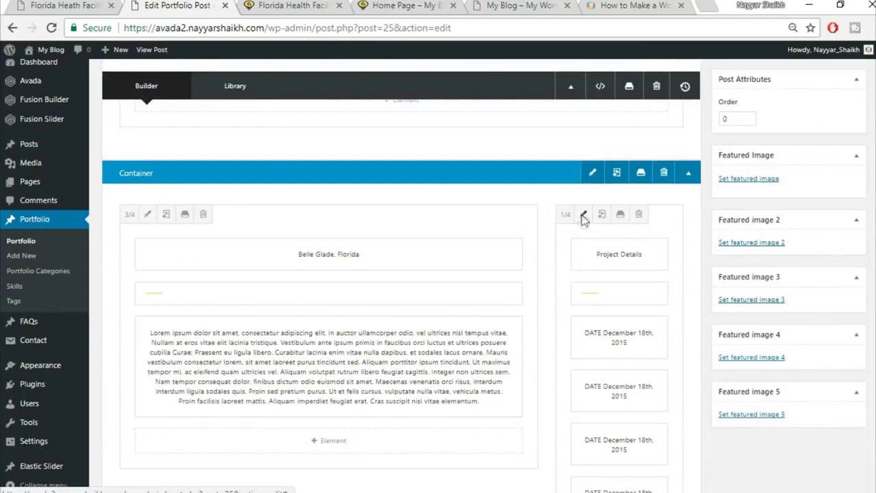
left_click(583, 215)
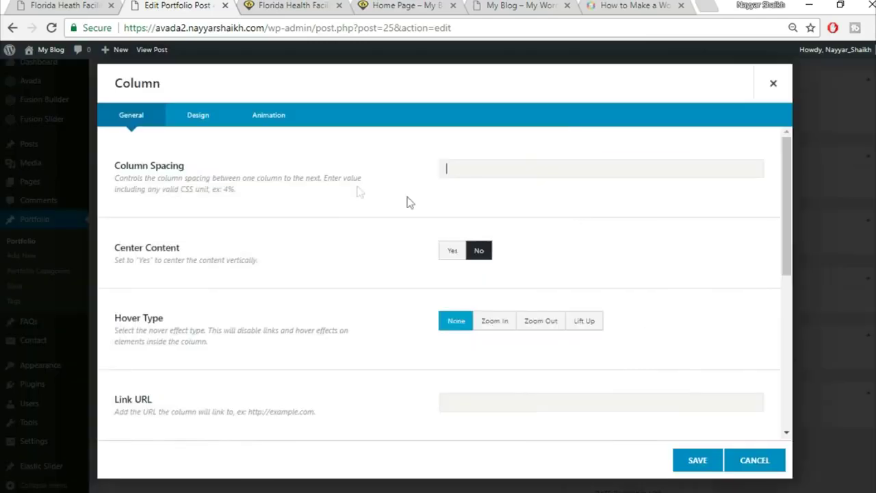
left_click(198, 118)
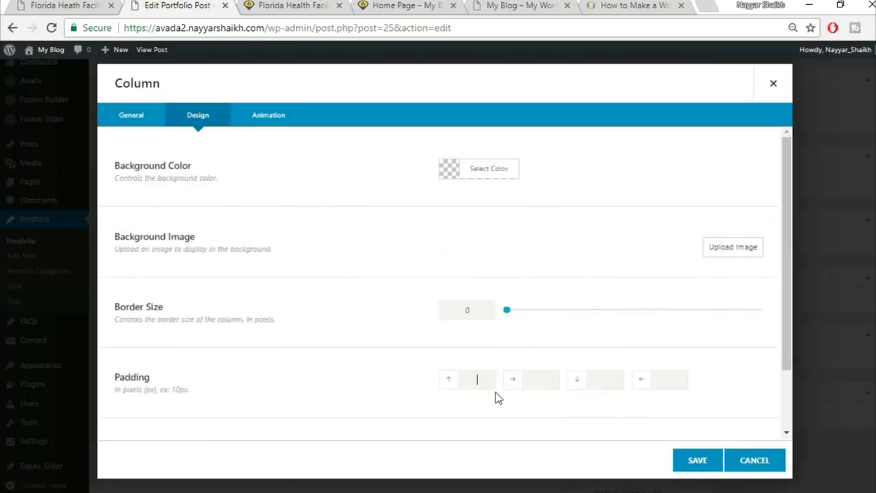
left_click(689, 462)
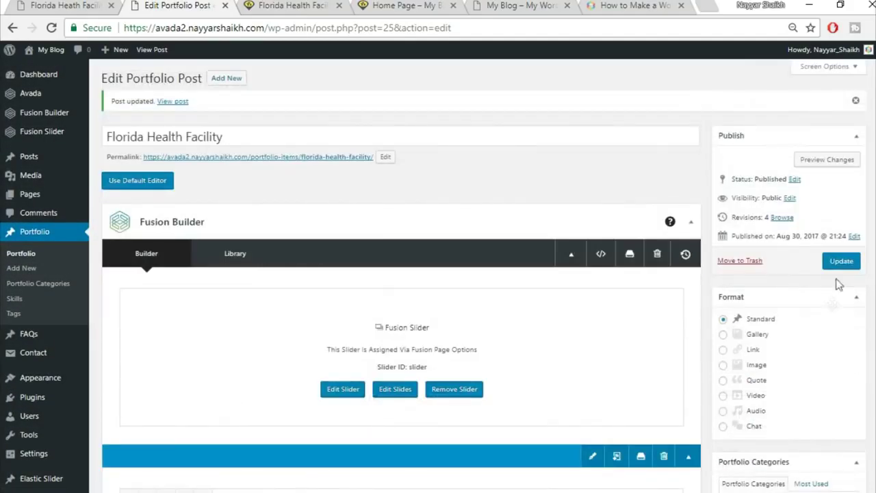
- Update the post, reload the live page, then scroll the demo page to its Project Gallery
left_click(839, 263)
left_click(302, 7)
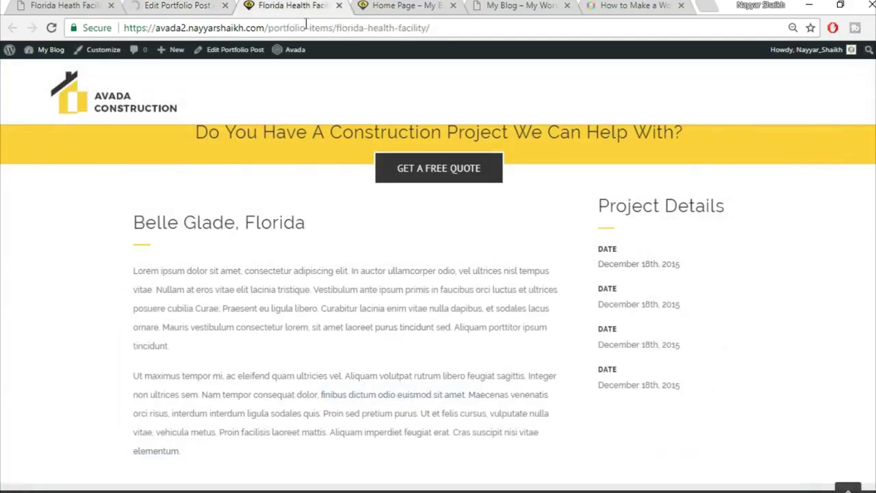
left_click(336, 28)
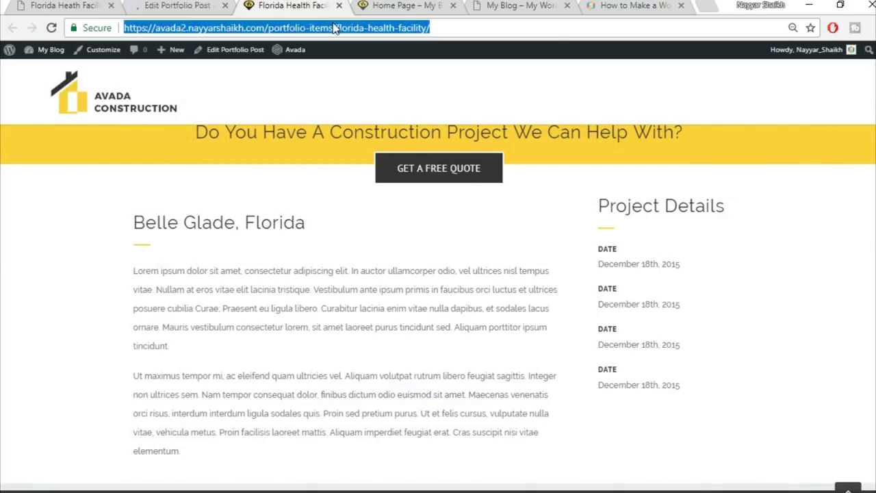
key("Return")
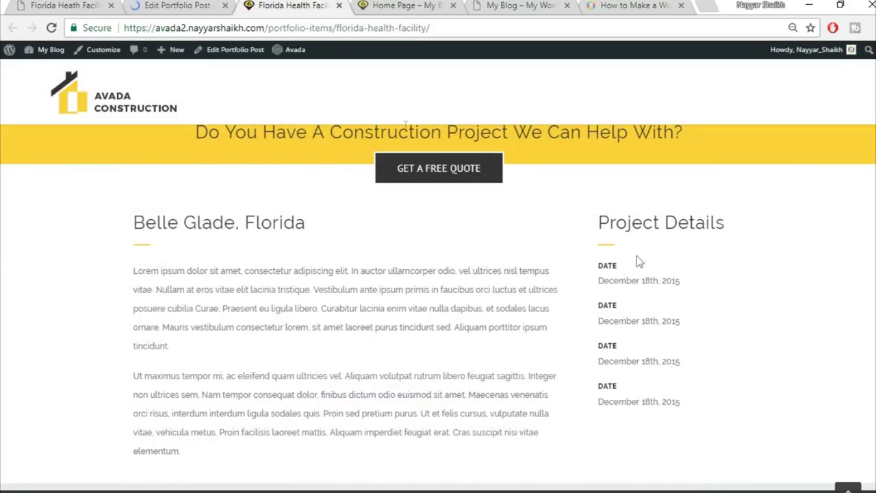
left_click(71, 5)
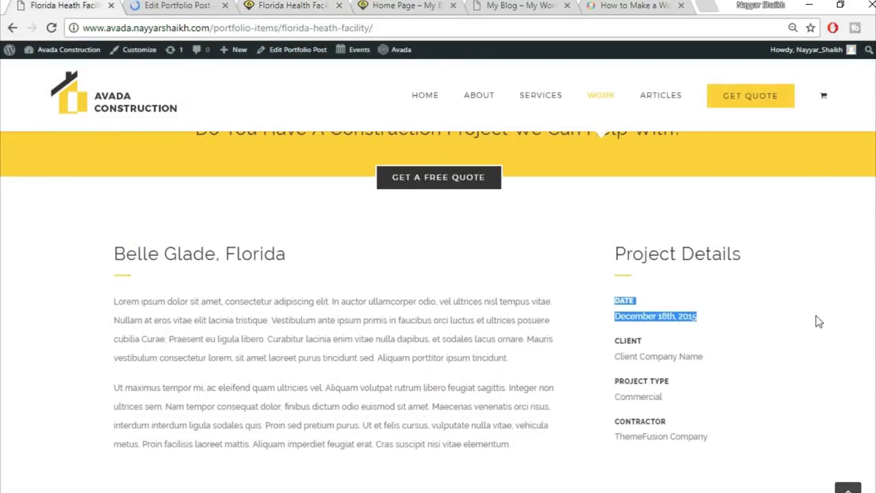
scroll(817, 319, "down", 3)
scroll(817, 319, "down", 2)
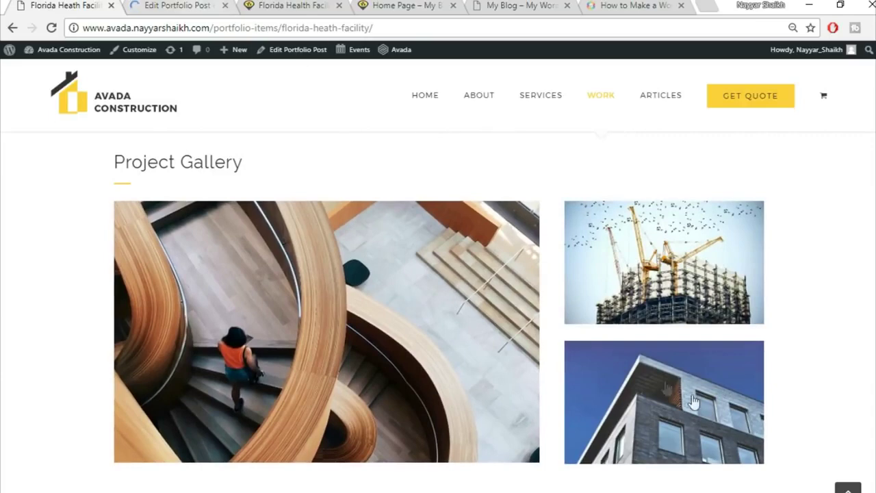
- Copy the Project Gallery heading from the demo page
left_click(175, 6)
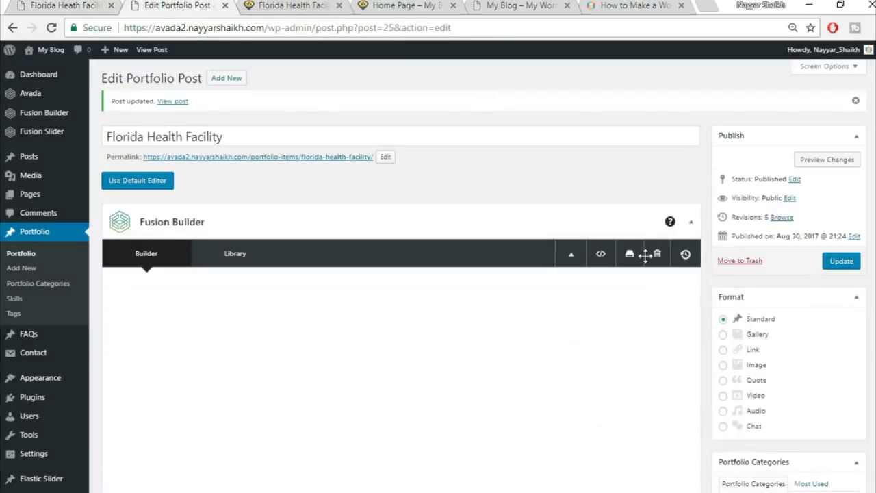
scroll(657, 307, "down", 10)
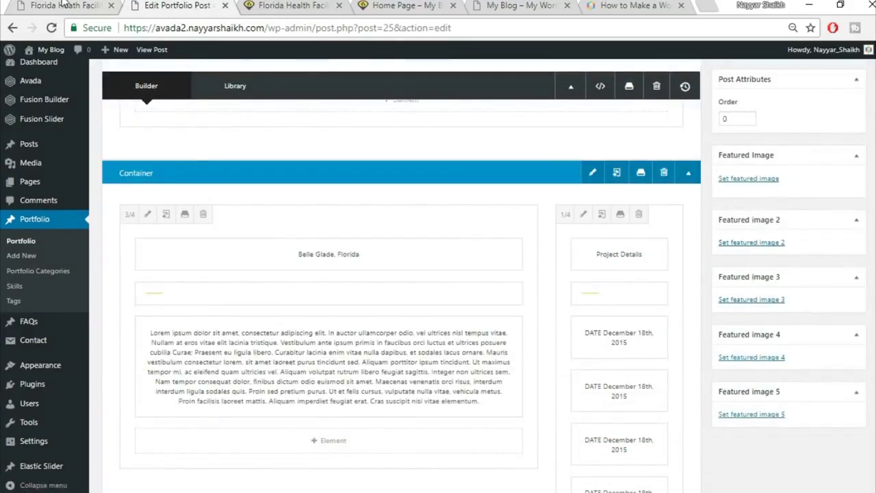
left_click(63, 4)
mouse_move(107, 165)
left_mouse_down()
mouse_move(259, 165)
mouse_move(192, 206)
left_mouse_up()
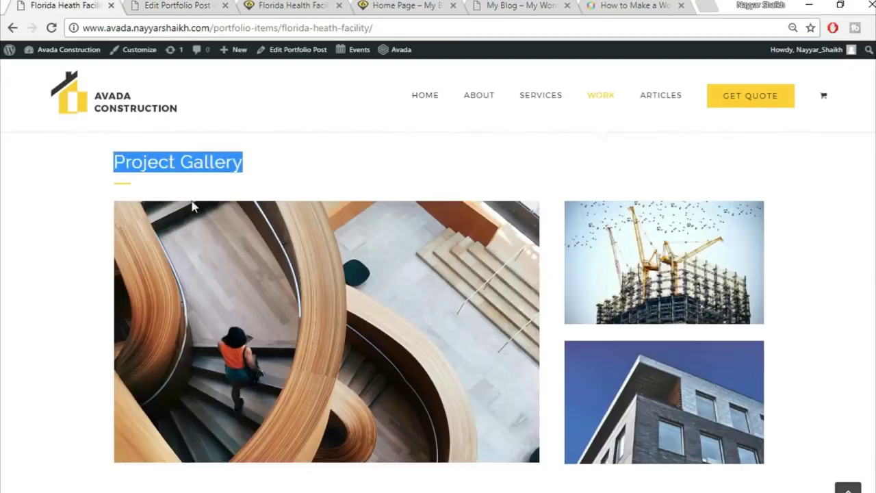
left_click(186, 4)
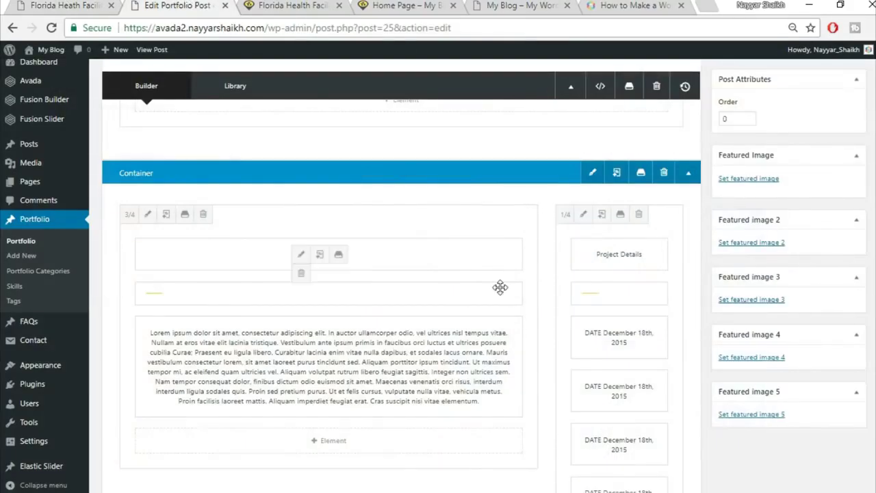
scroll(520, 308, "down", 5)
- Add a 1/1 container with a Text Block holding the 'Project Gallery' heading
left_click(579, 249)
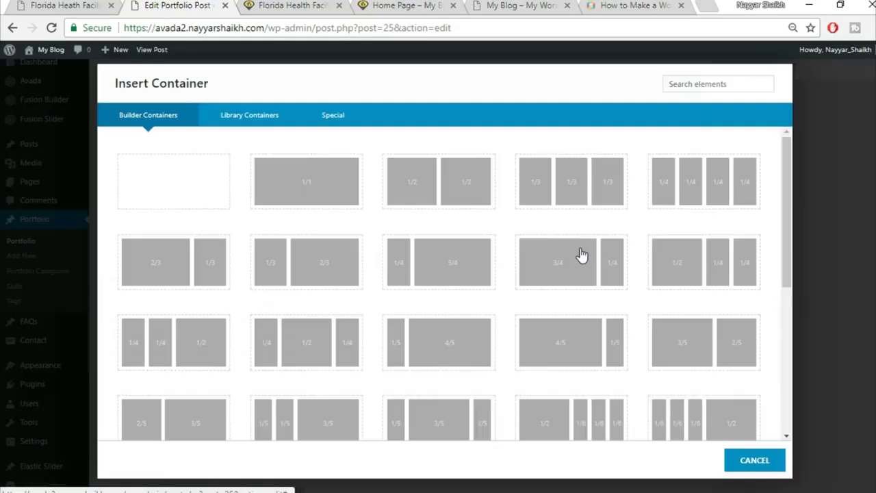
left_click(335, 198)
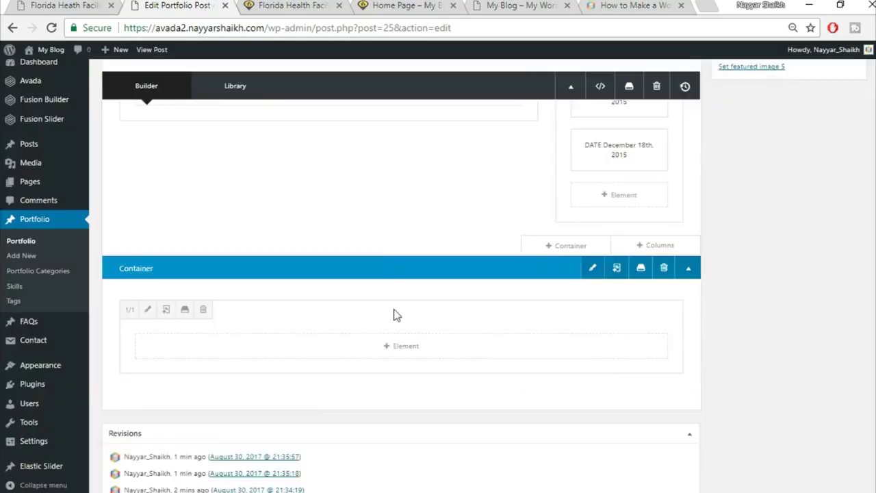
left_click(396, 352)
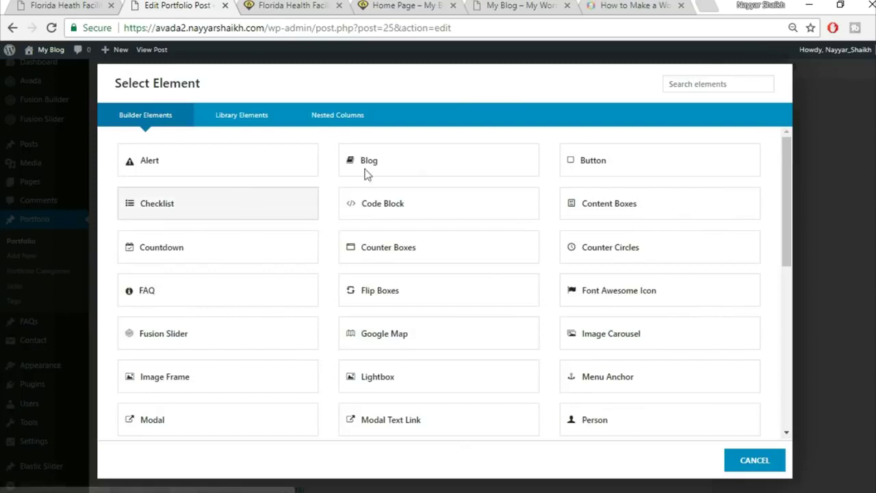
left_click(694, 81)
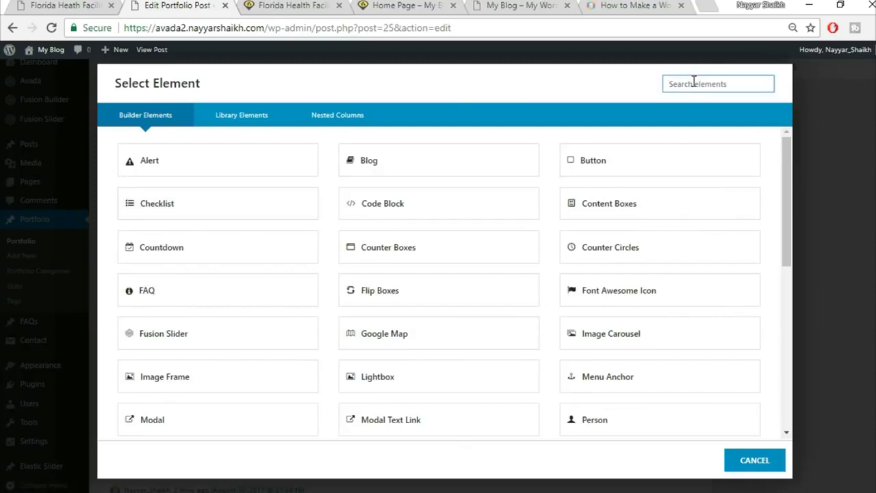
type("text")
left_click(439, 160)
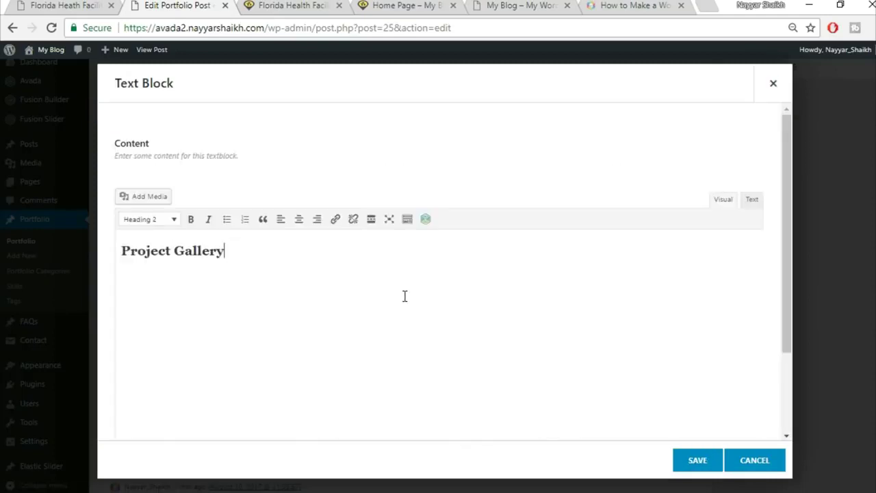
left_click(696, 459)
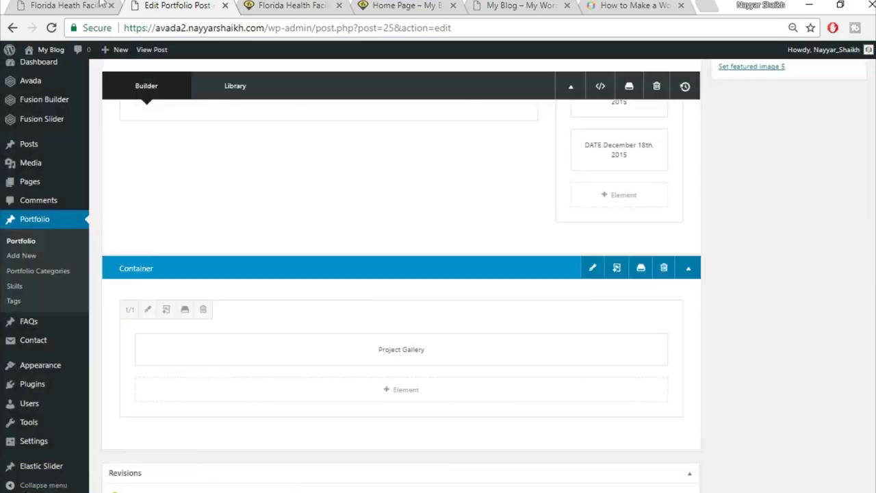
- Clone the Project Details separator and move the copy under the Project Gallery heading
scroll(455, 257, "up", 5)
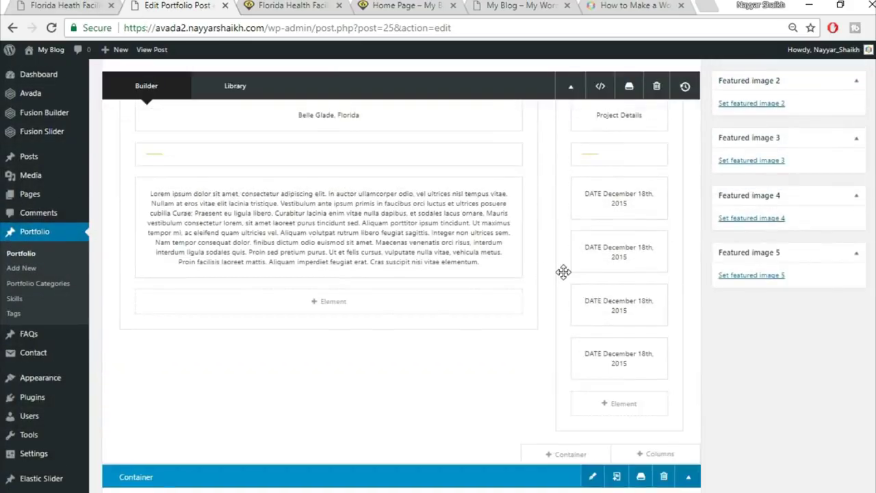
left_click(610, 223)
left_click_drag(659, 254, 471, 411)
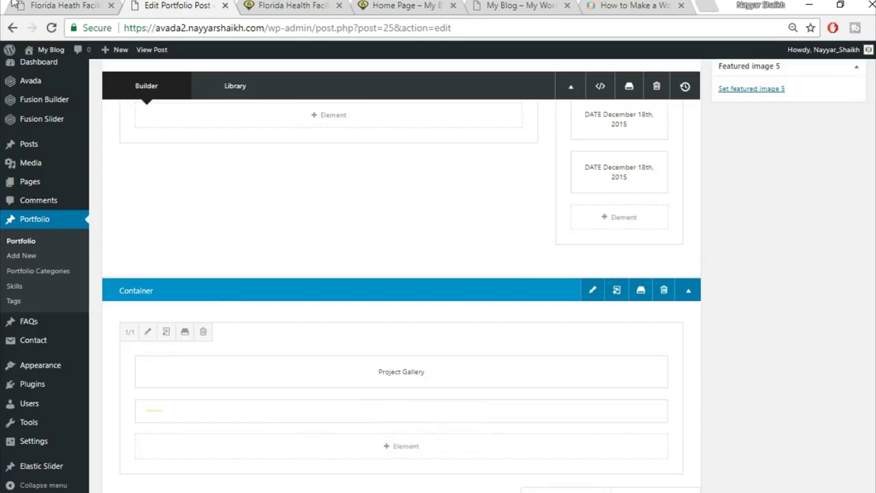
left_click(65, 6)
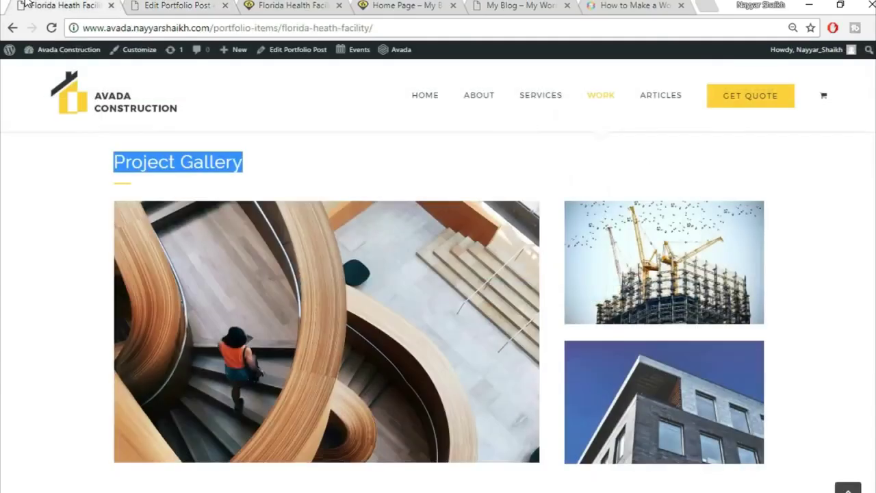
left_click(150, 184)
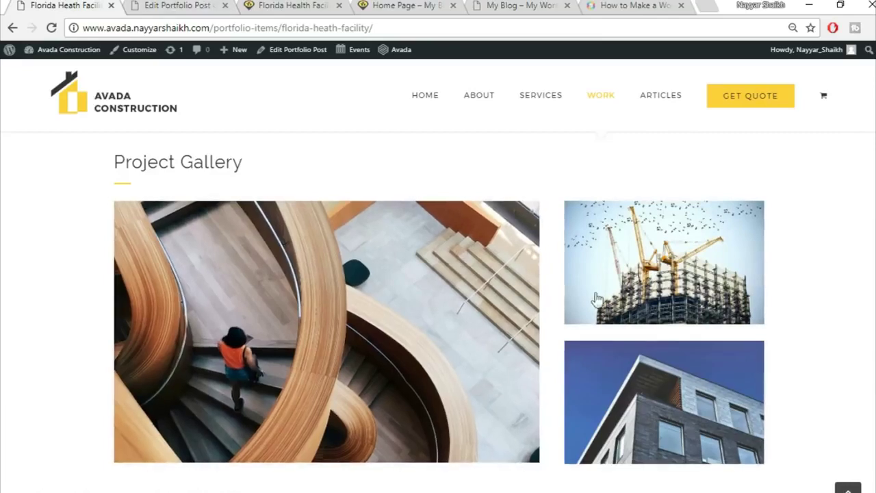
left_click(177, 5)
scroll(574, 369, "down", 2)
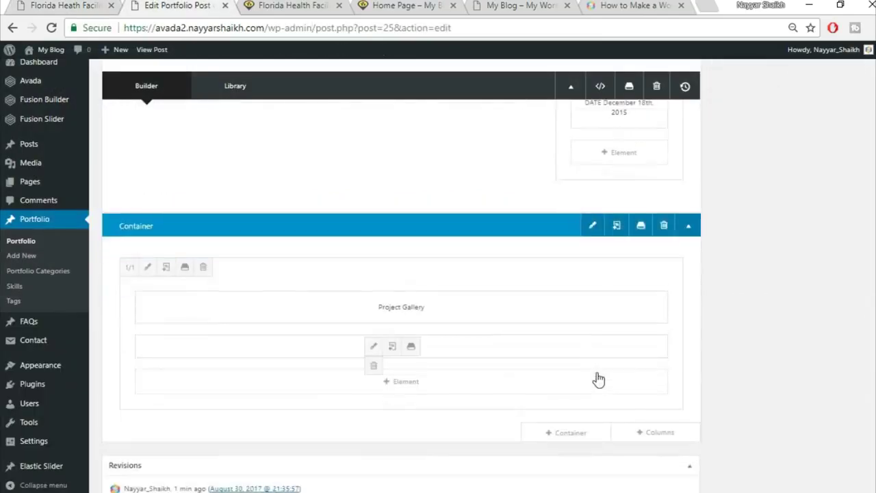
left_click(653, 363)
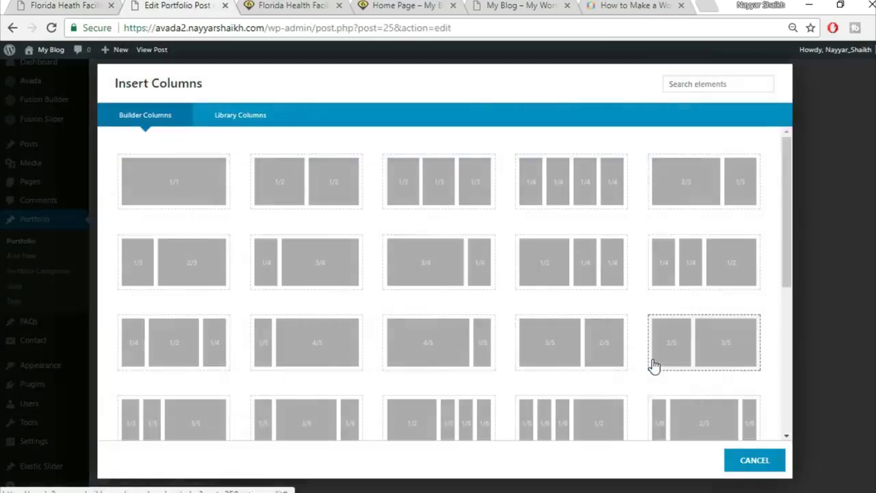
left_click(107, 5)
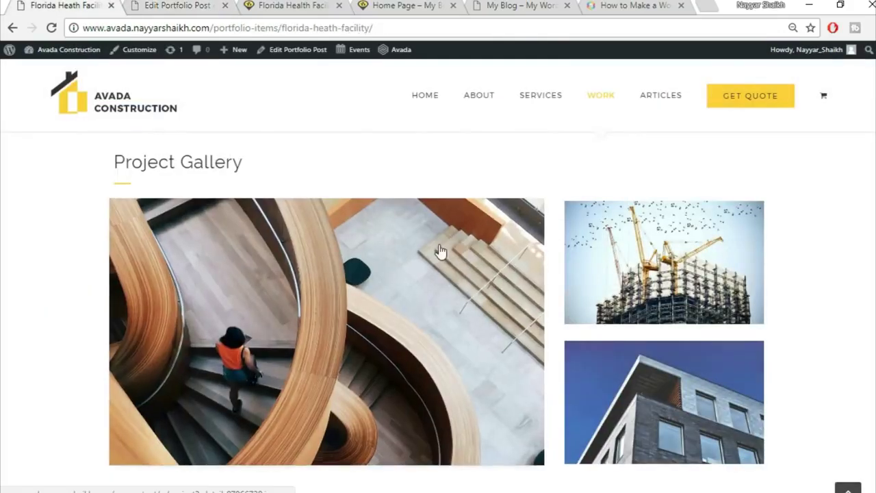
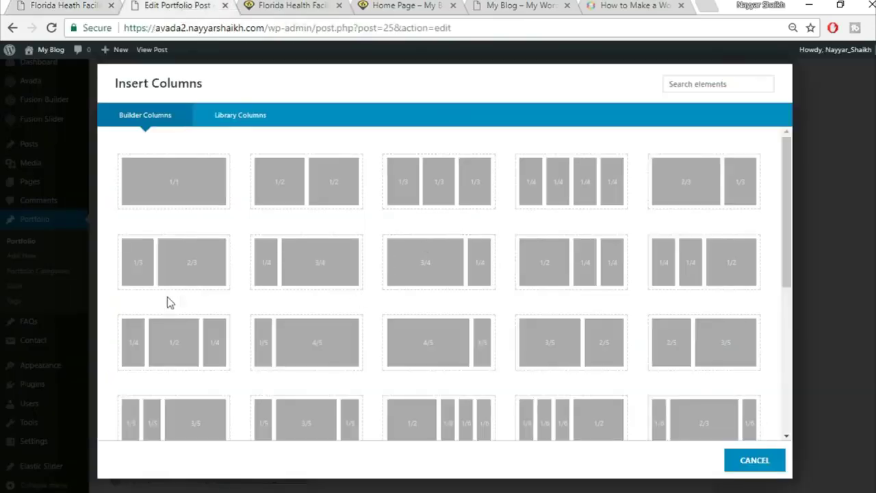
- Add a 2/3–1/3 column row and place an Image Frame element in the 2/3 column
left_click(695, 194)
scroll(822, 240, "down", 5)
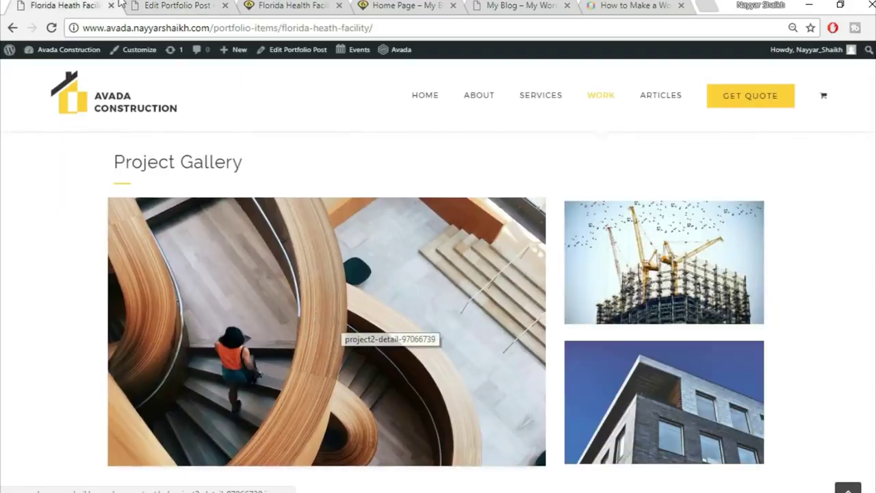
left_click(199, 4)
left_click(308, 267)
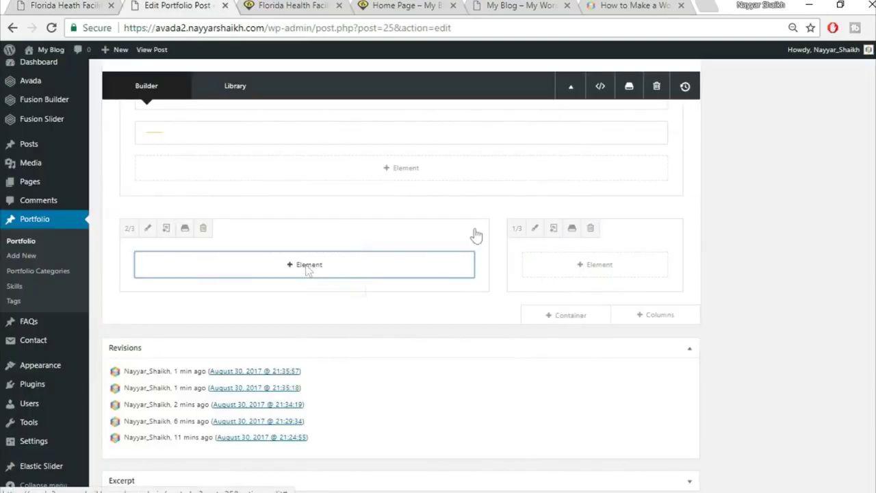
left_click(710, 82)
type("ima")
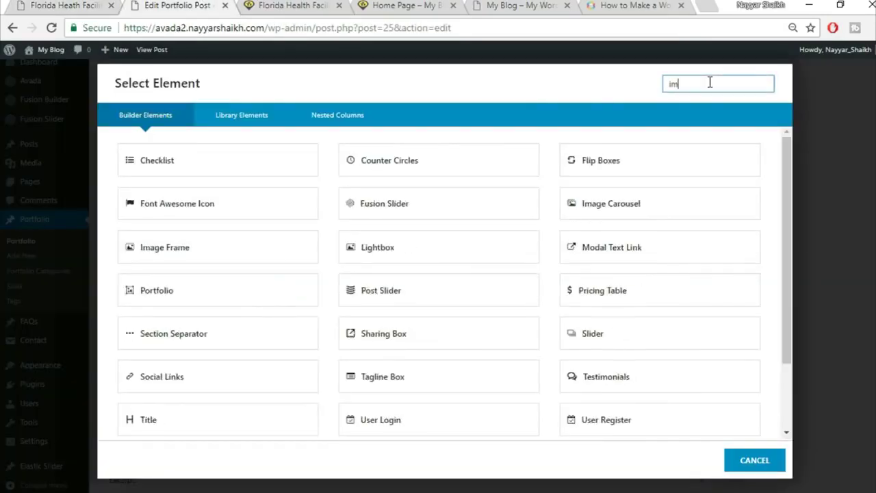
left_click(479, 164)
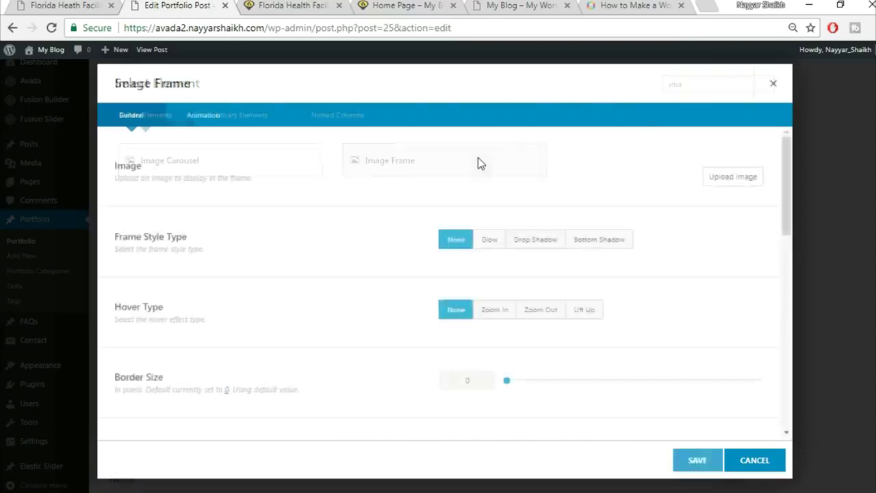
- Upload project2-detail-97066739 and insert it into the frame at Full Size (1200 × 738)
left_click(715, 185)
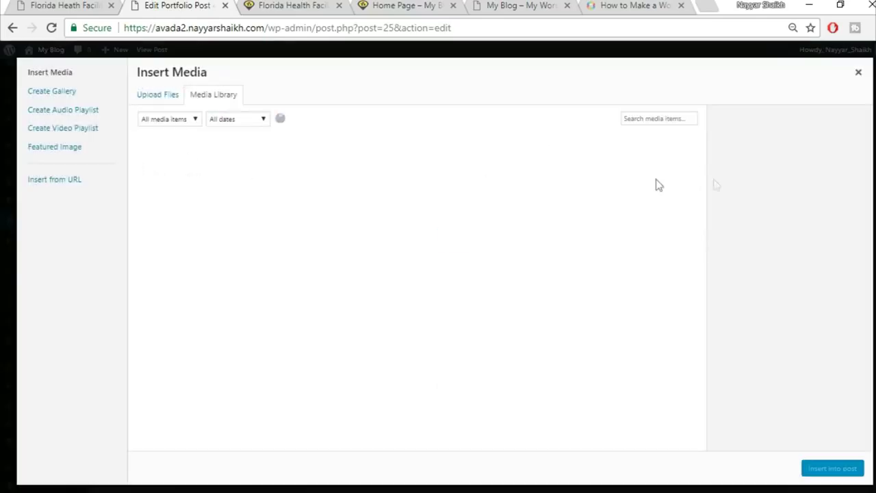
left_click(177, 98)
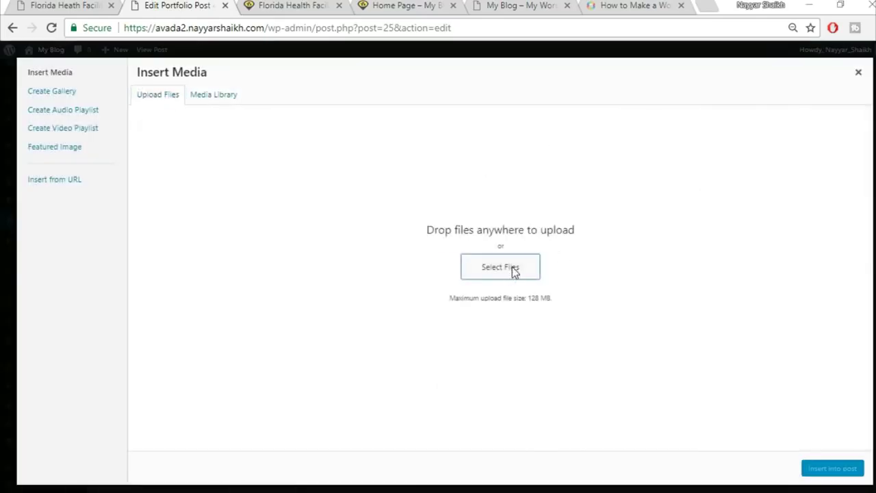
left_click(514, 269)
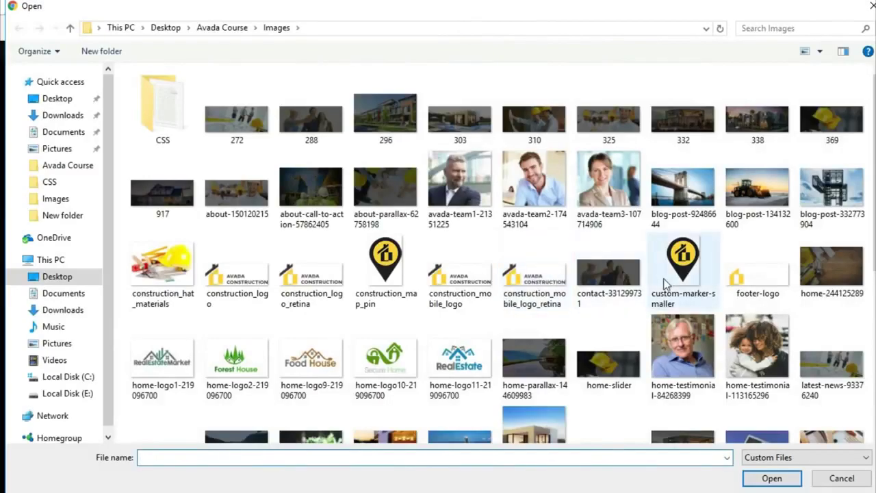
scroll(667, 284, "down", 3)
left_click(843, 204)
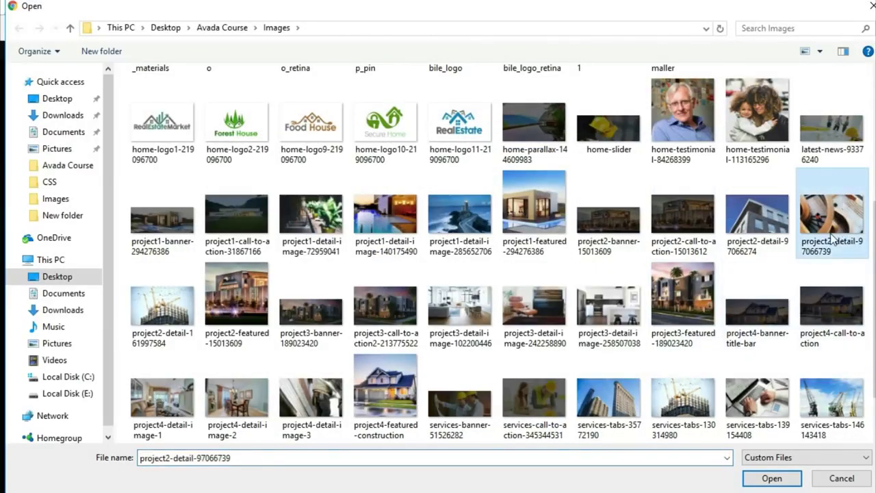
left_click(771, 479)
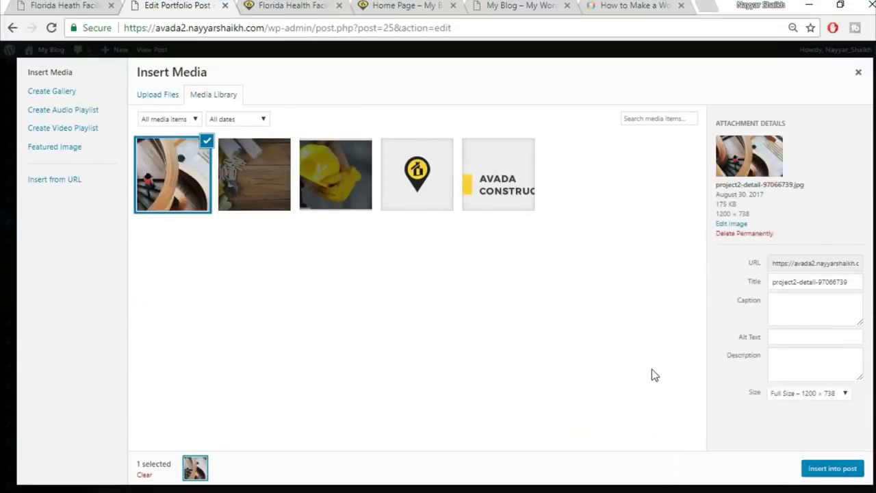
left_click(801, 396)
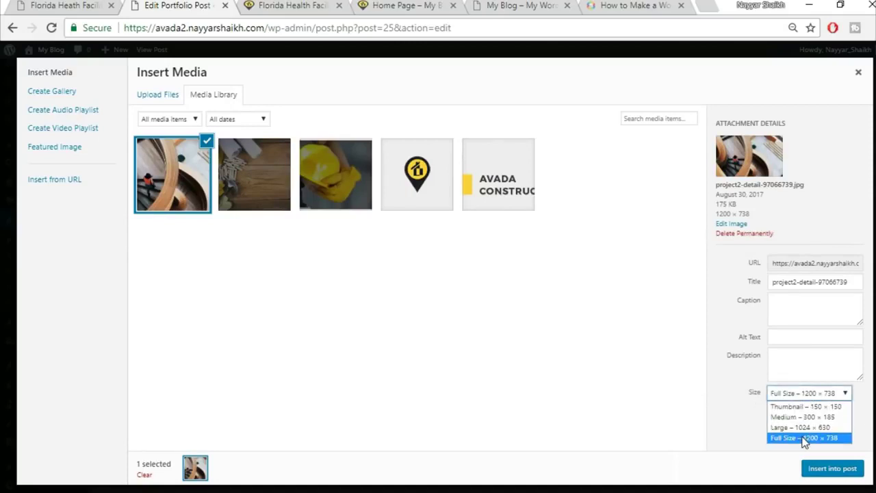
left_click(804, 438)
left_click(828, 469)
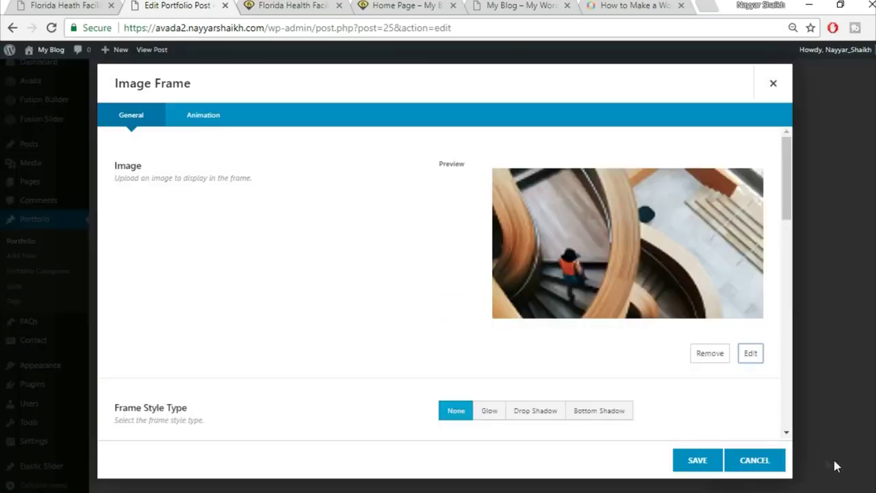
- Set the staircase image frame's Hover Type to Lift Up
scroll(594, 364, "down", 1)
scroll(594, 364, "down", 2)
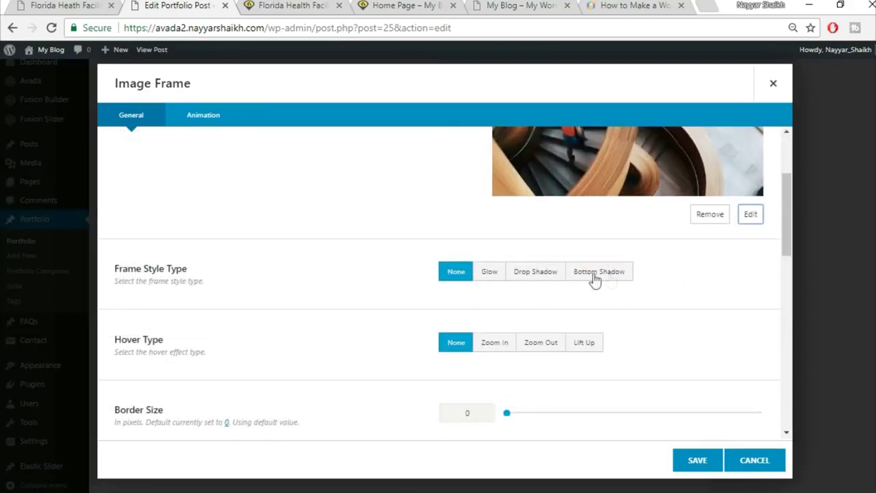
scroll(637, 333, "down", 1)
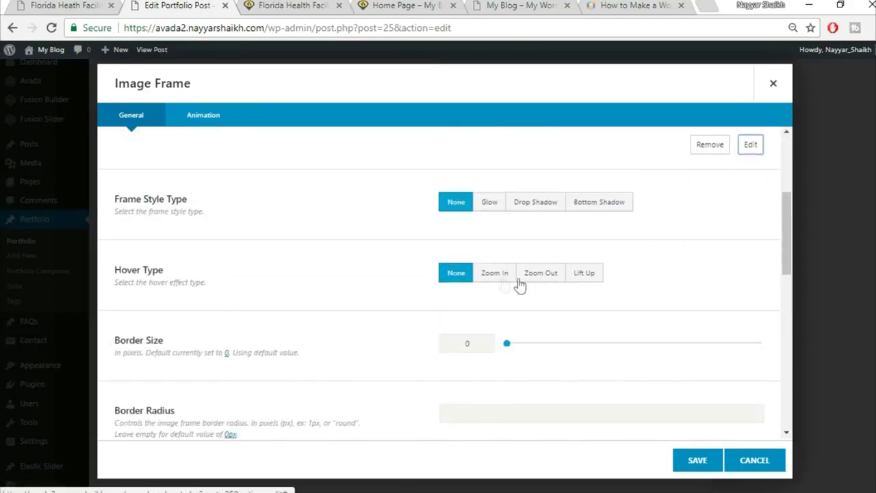
left_click(67, 5)
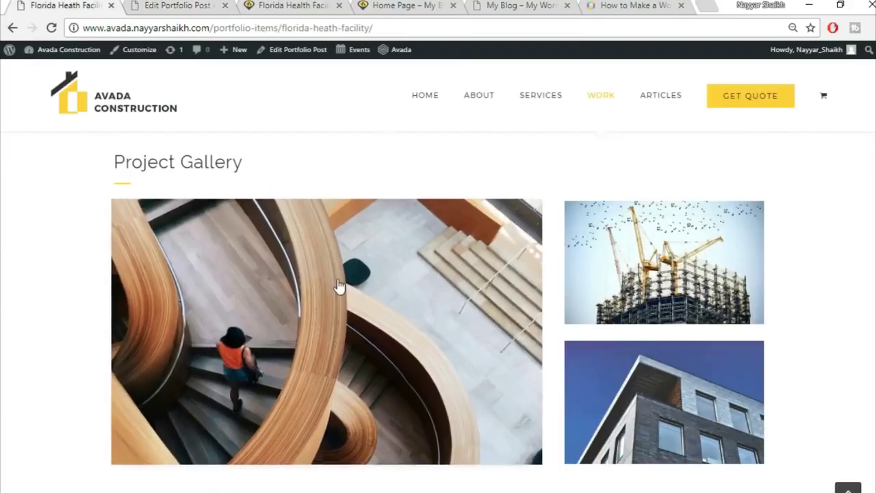
key("ctrl+Tab")
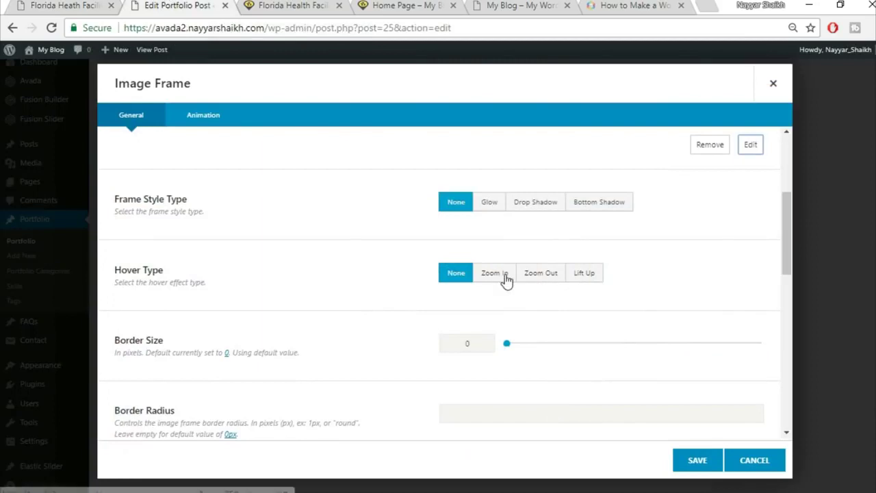
left_click(503, 277)
left_click(572, 278)
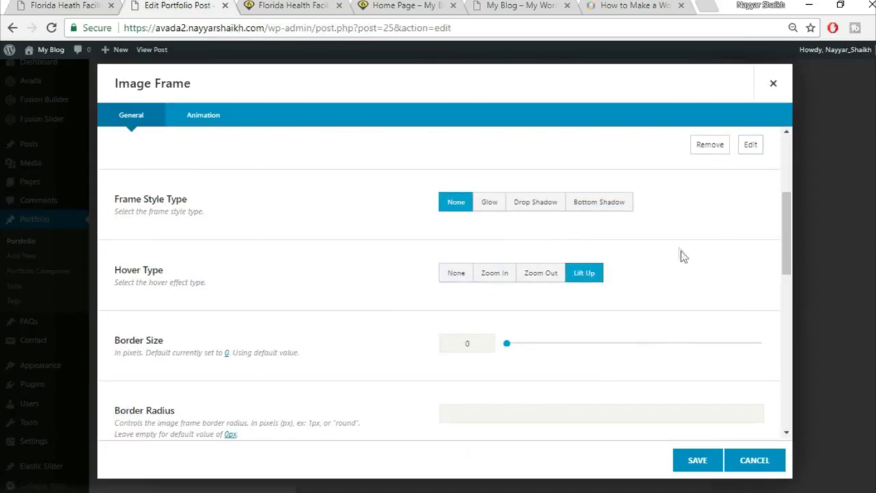
- Review the remaining frame options against the live gallery and save the frame into the 2/3 column
scroll(221, 306, "down", 1)
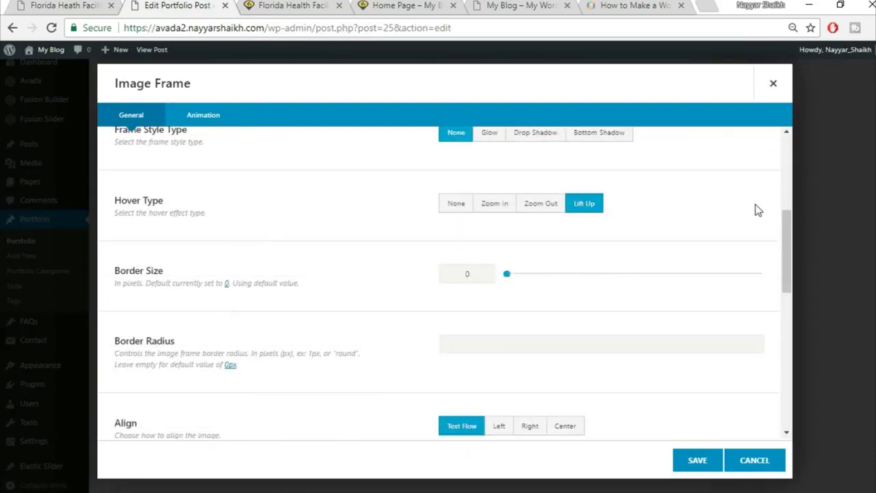
scroll(756, 210, "down", 1)
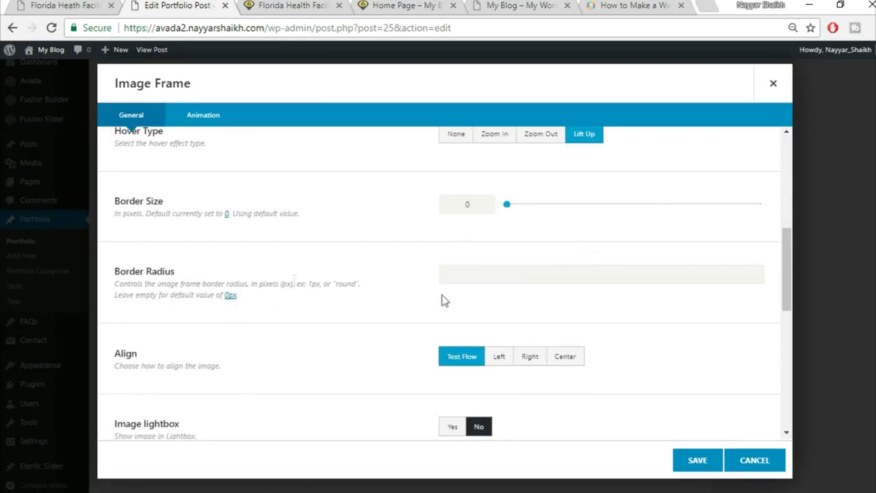
left_click(50, 5)
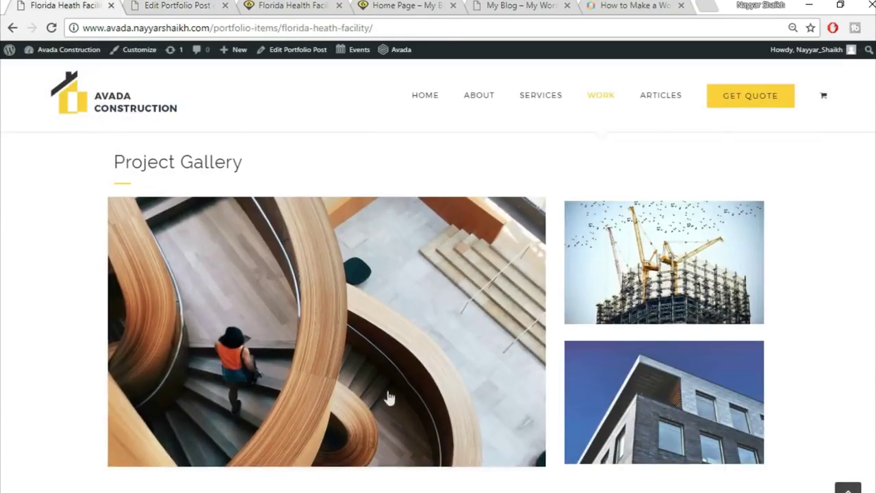
key("ctrl+Tab")
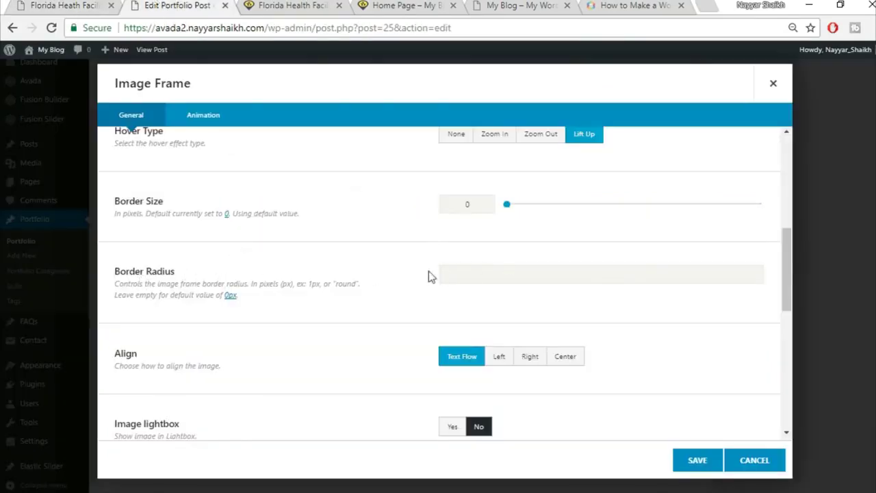
left_click(24, 5)
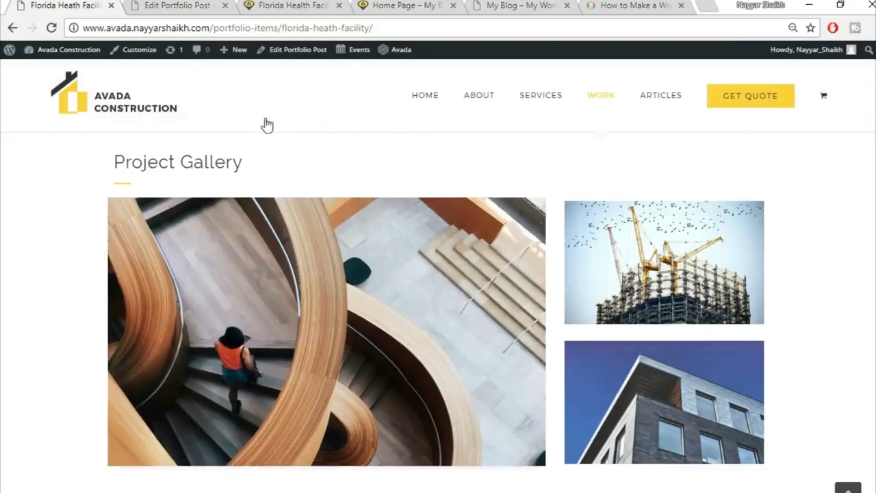
key("ctrl+Tab")
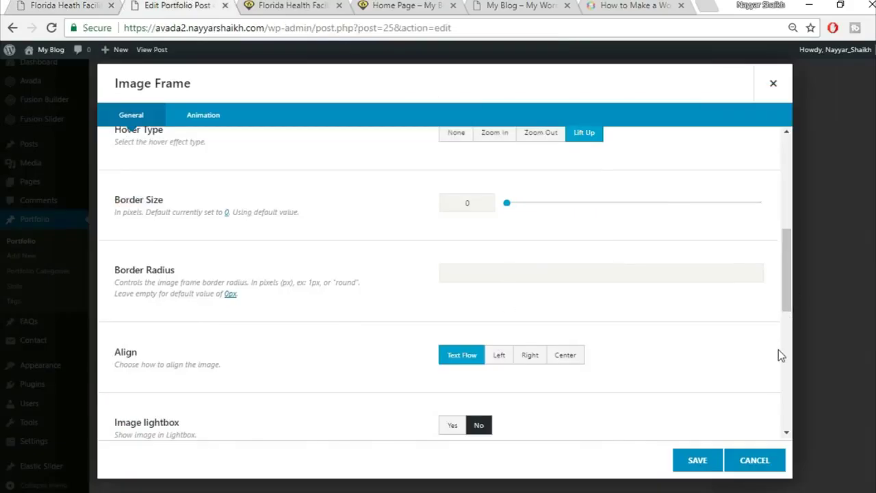
scroll(573, 319, "down", 1)
scroll(644, 345, "down", 5)
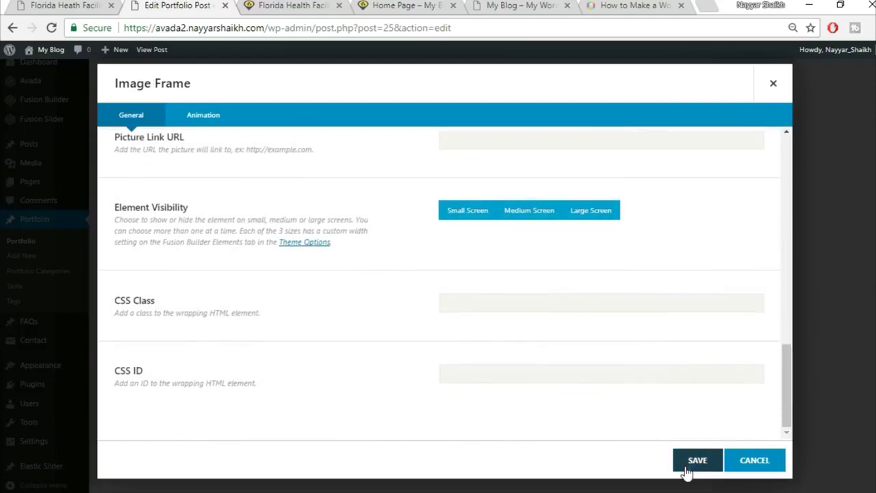
left_click(695, 469)
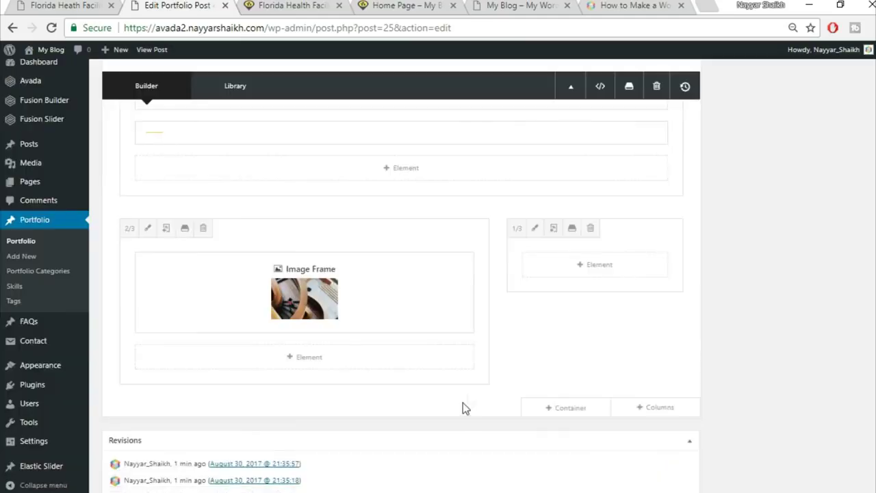
- Add an Image Frame element to the 1/3 column
left_click(39, 4)
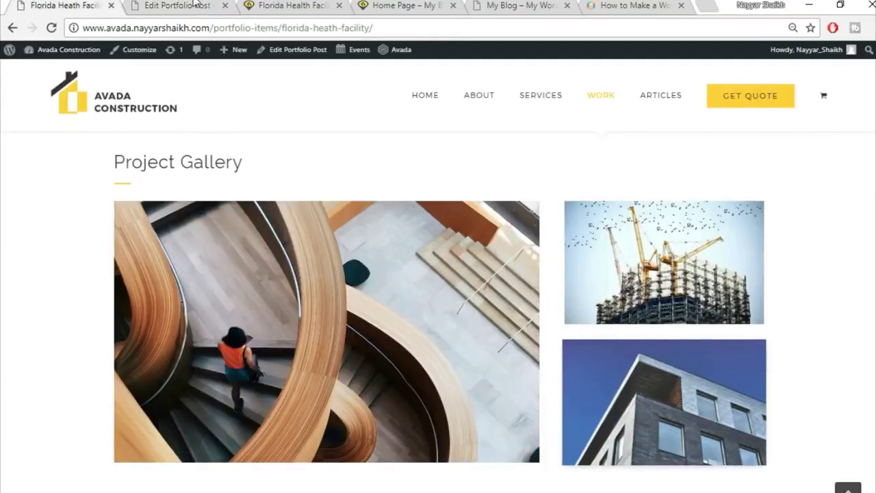
key("ctrl+Tab")
left_click(593, 267)
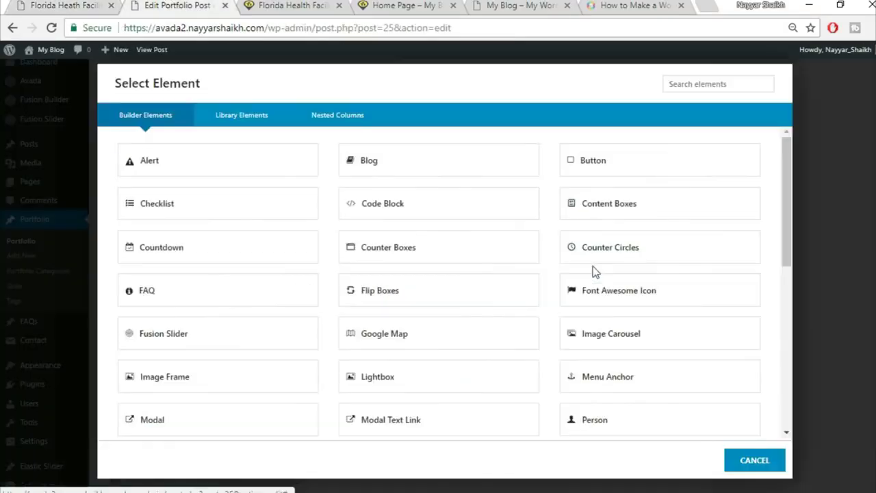
left_click(688, 84)
type("ima")
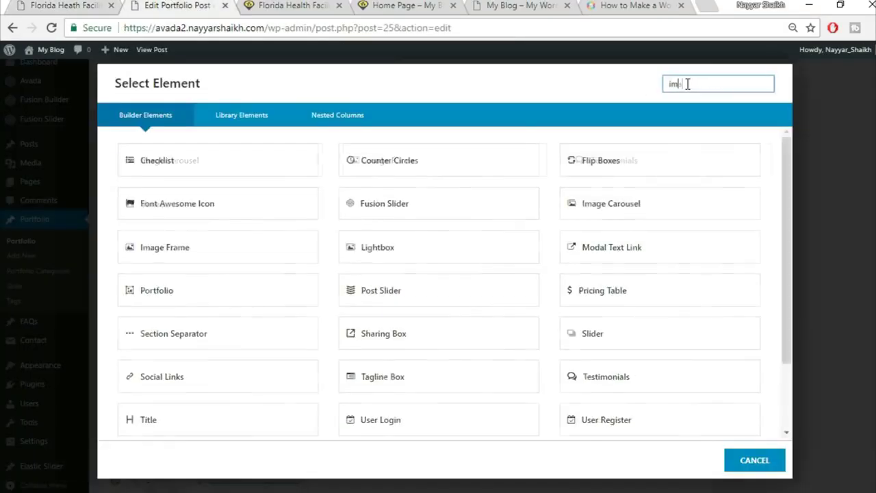
left_click(453, 170)
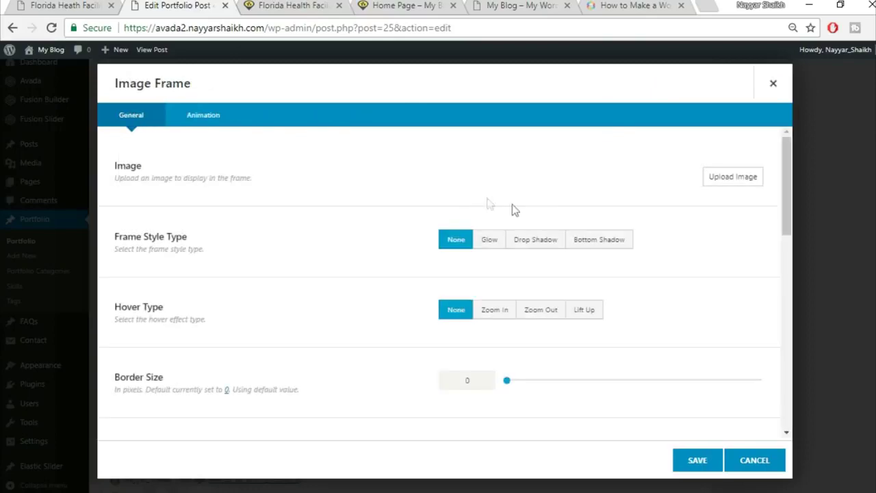
- Upload project2-detail-97066274 into the frame, set Lift Up hover, and save it
left_click(731, 178)
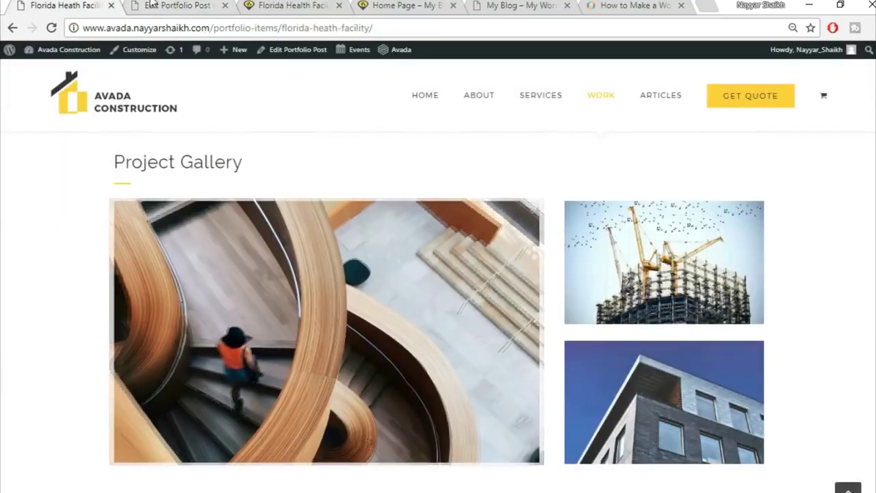
left_click(150, 5)
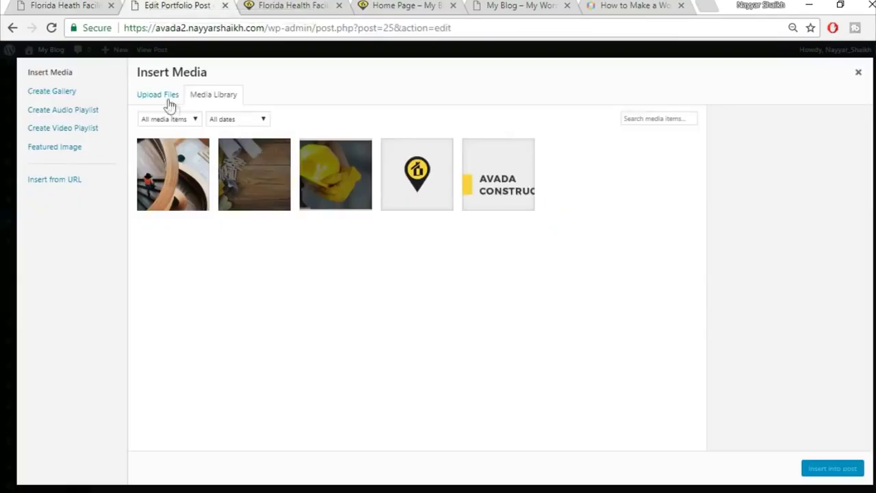
left_click(165, 101)
left_click(534, 273)
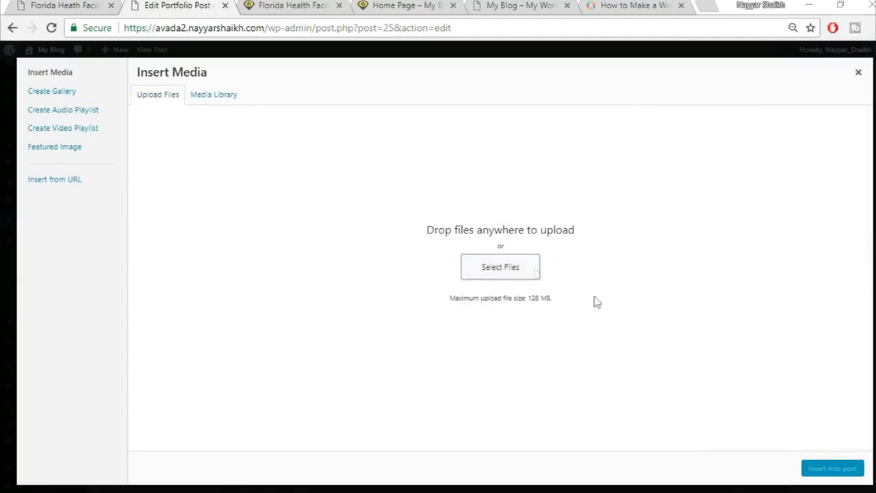
scroll(747, 336, "down", 5)
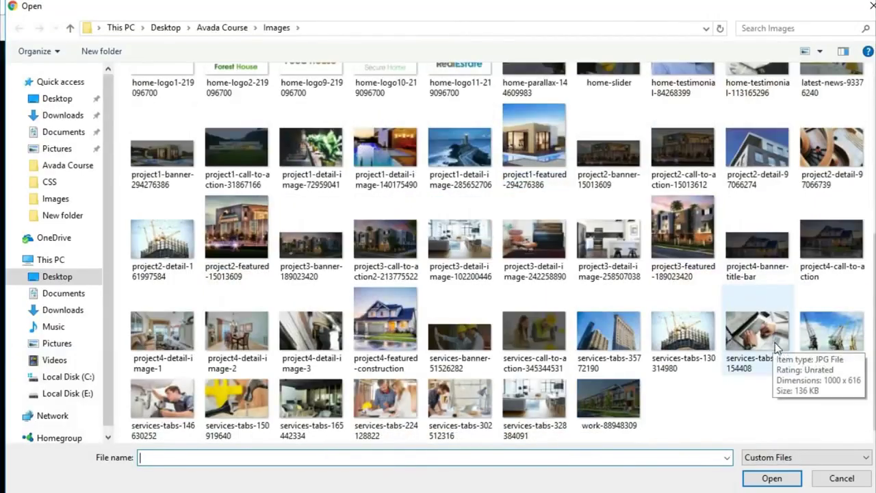
scroll(830, 331, "up", 3)
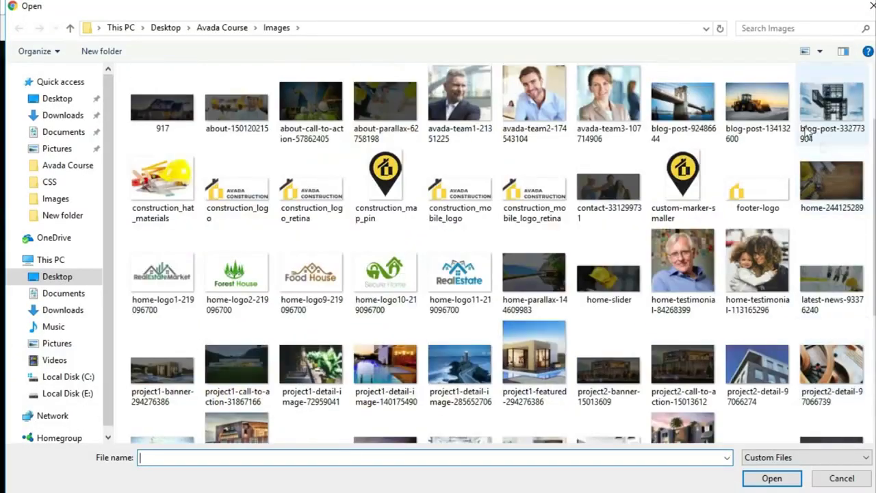
left_click(771, 387)
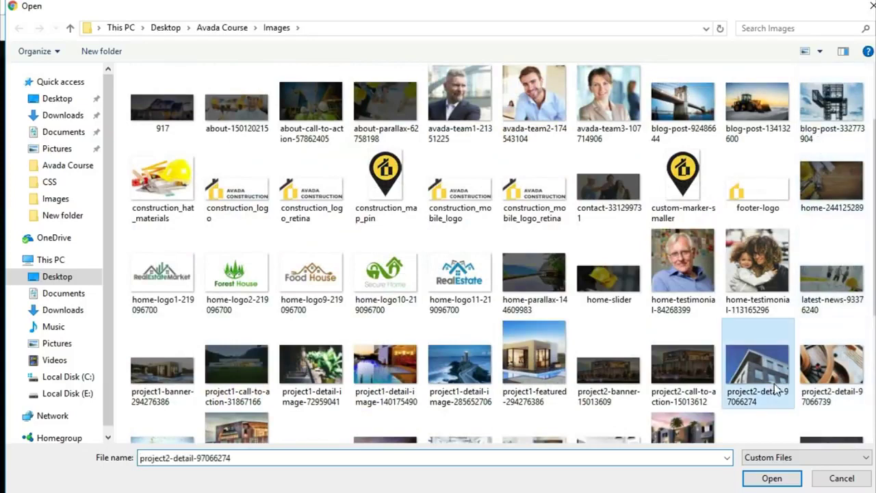
left_click(771, 478)
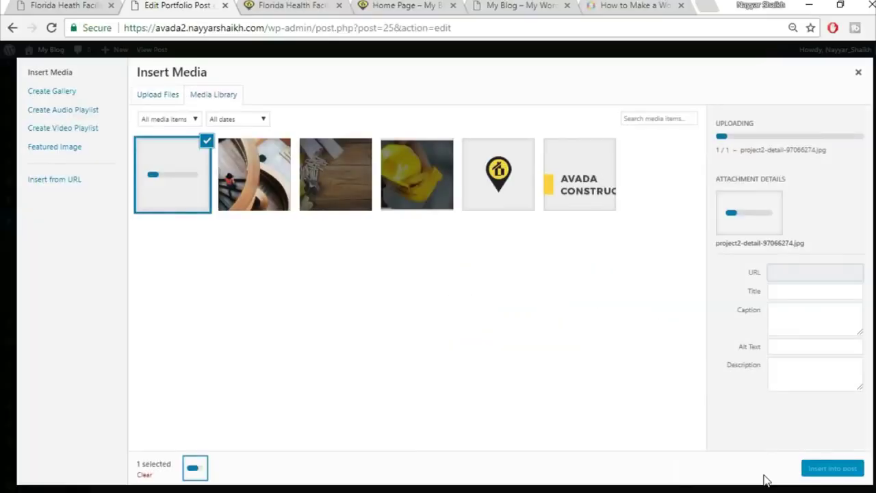
left_click(817, 469)
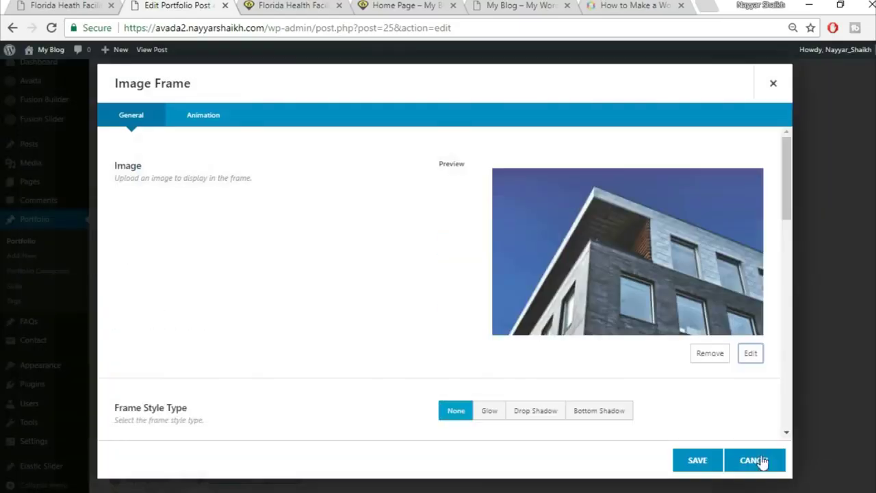
scroll(579, 376, "down", 3)
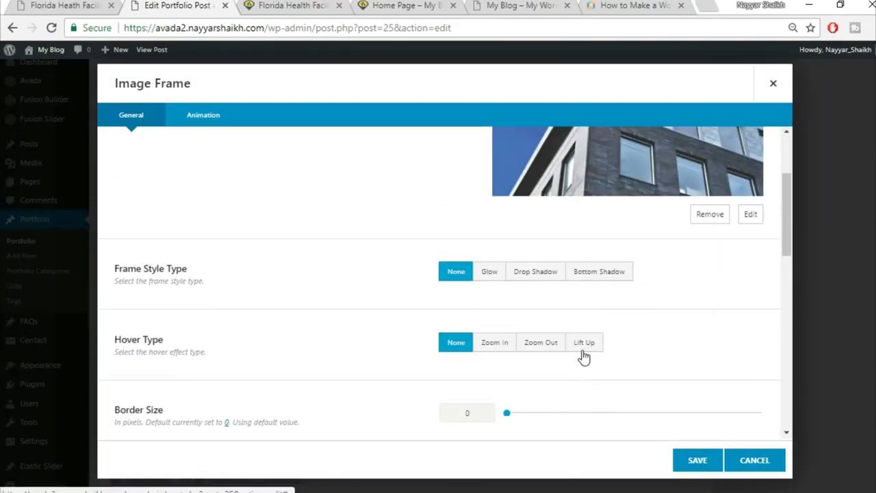
left_click(584, 346)
left_click(696, 460)
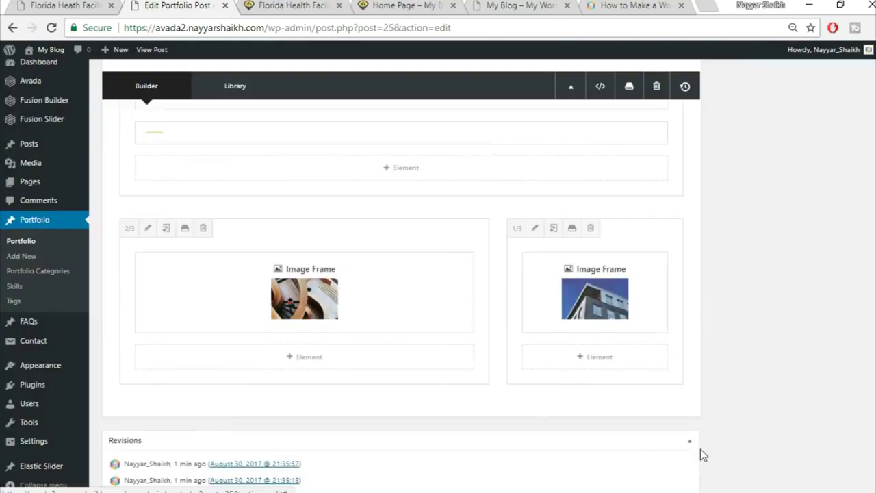
- Insert a Separator with 28 bottom margin below the building photo, then start another element search
left_click(590, 357)
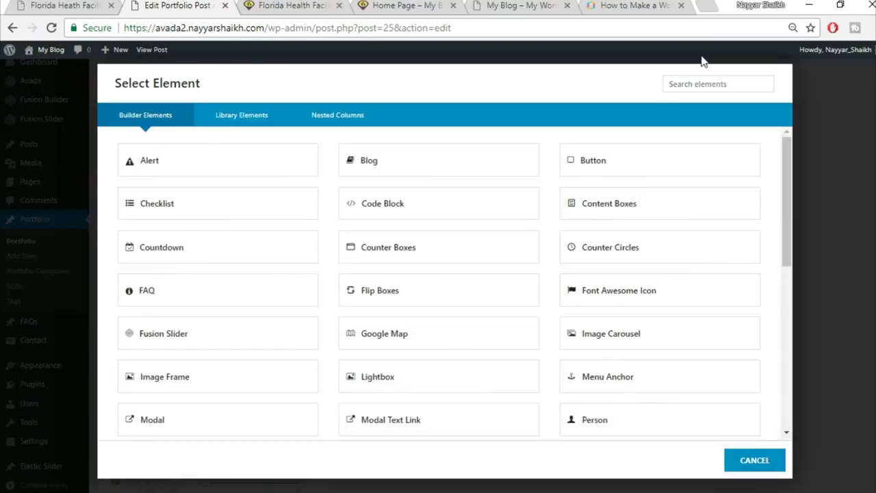
left_click(711, 82)
type("sepa")
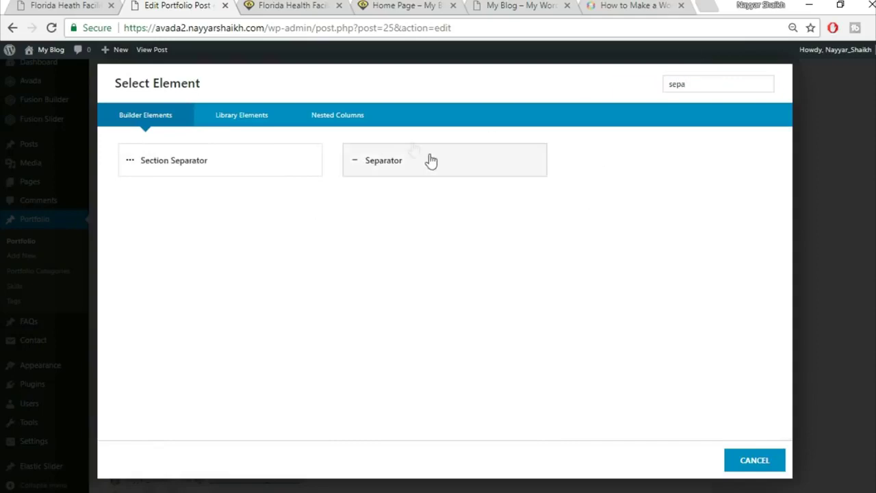
left_click(86, 4)
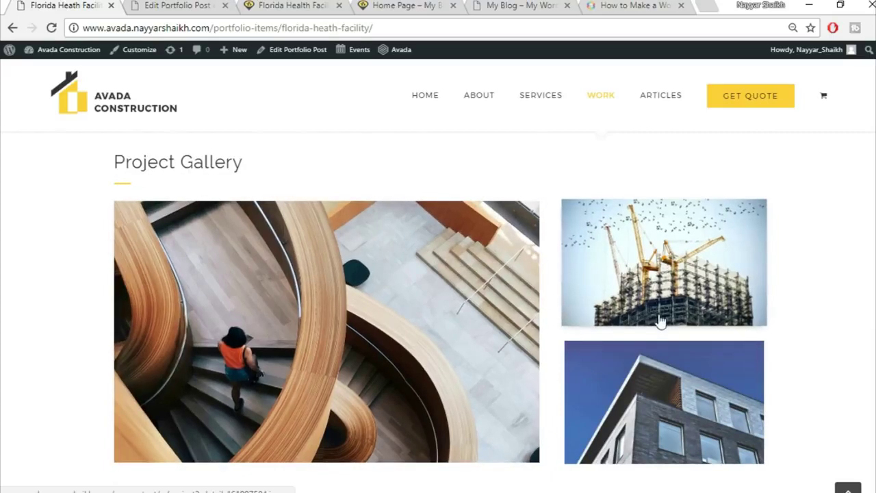
left_click(189, 8)
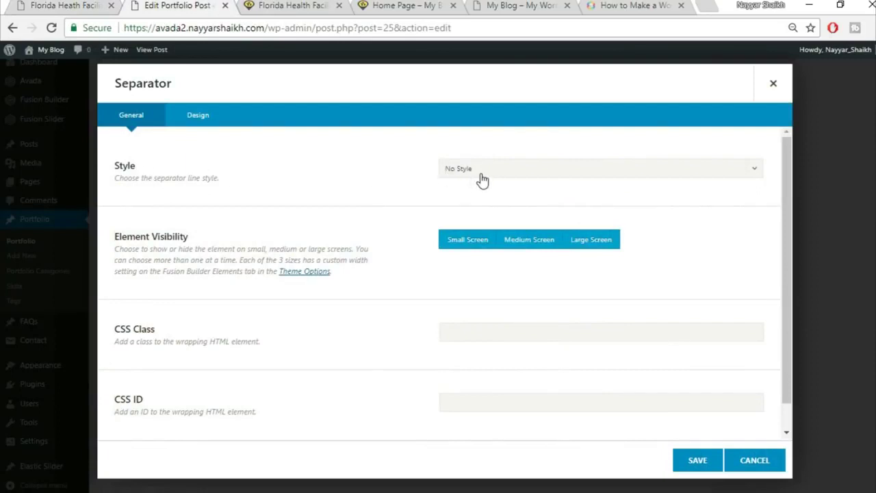
left_click(210, 123)
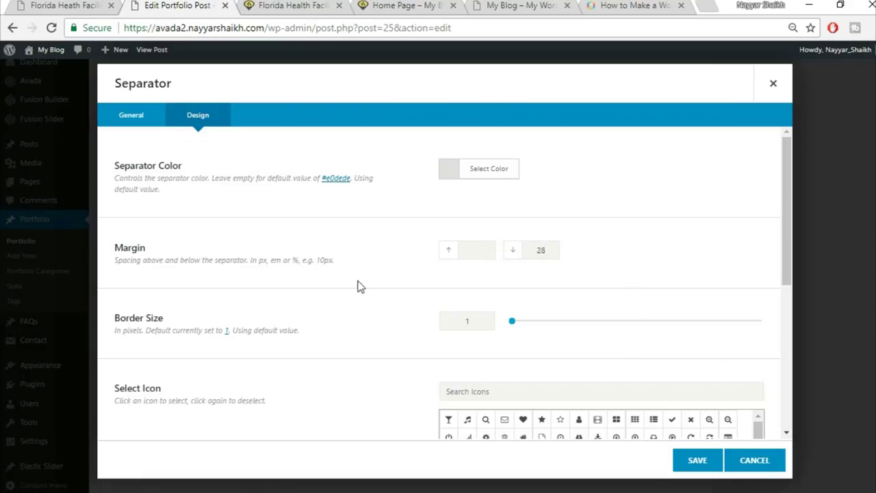
scroll(363, 273, "down", 5)
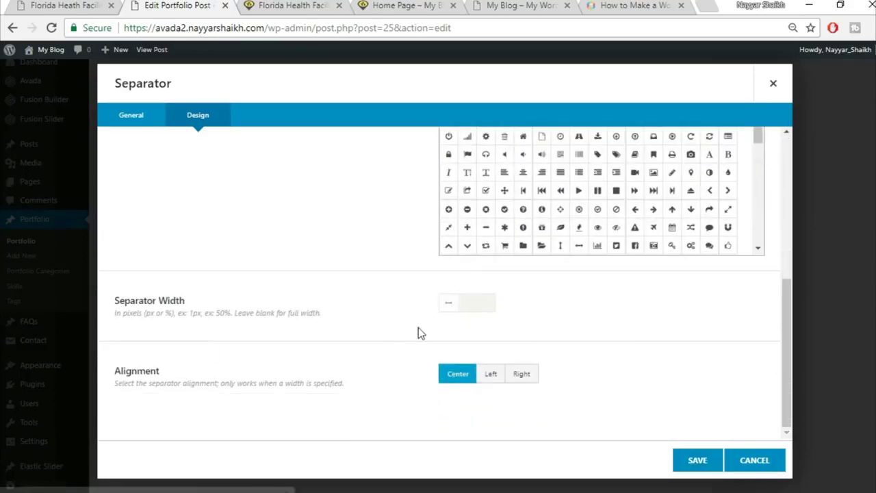
left_click(712, 468)
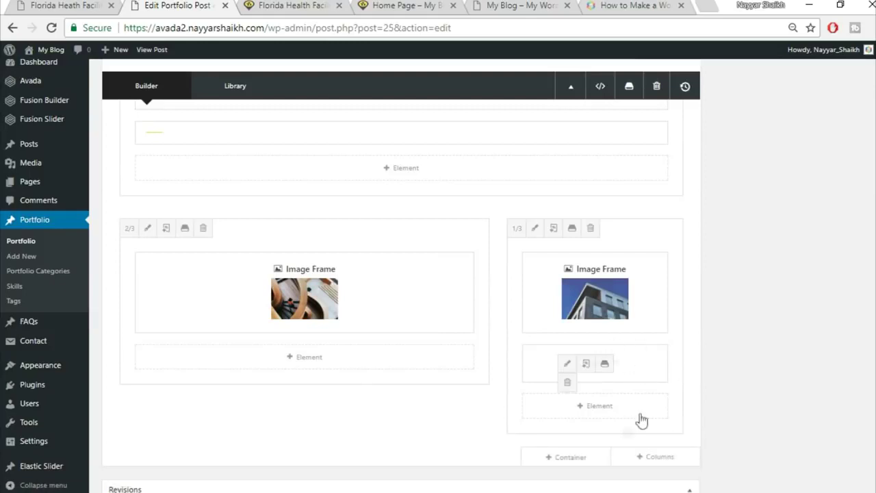
left_click(605, 410)
left_click(686, 80)
- Add an Image Frame below the separator holding the uploaded project2-detail-161997584 crane photo
type("ima")
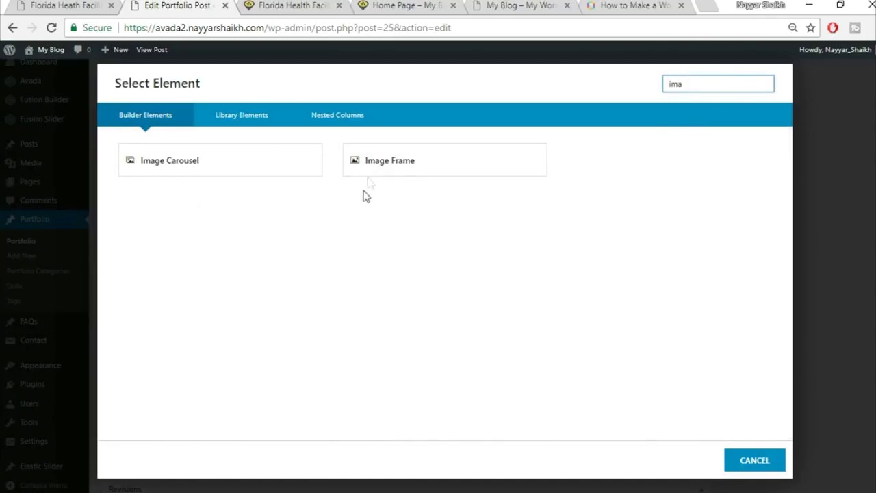
left_click(384, 164)
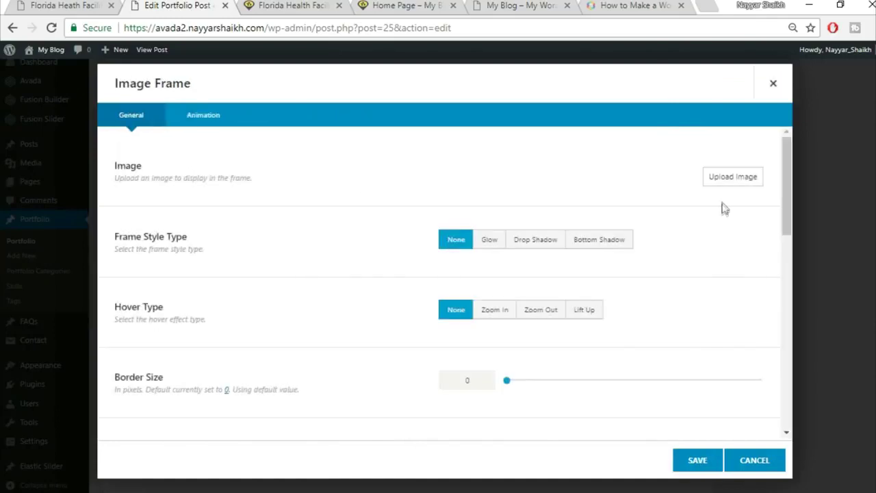
left_click(729, 178)
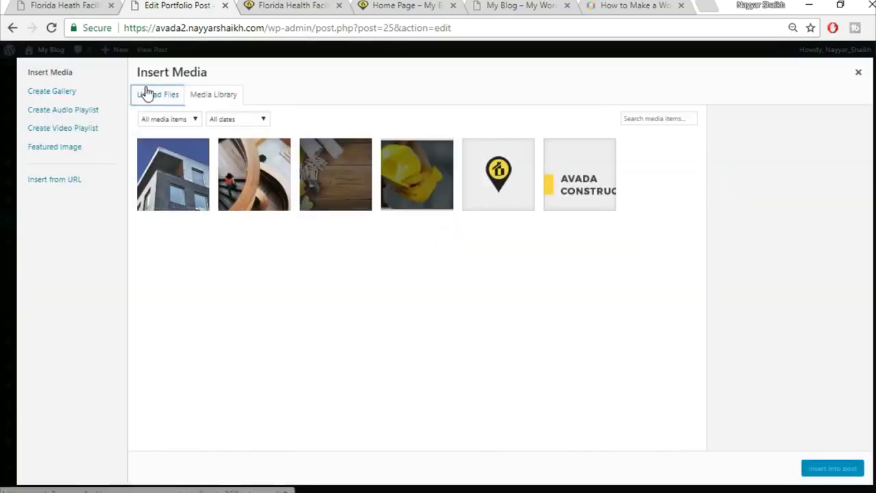
left_click(146, 93)
left_click(512, 269)
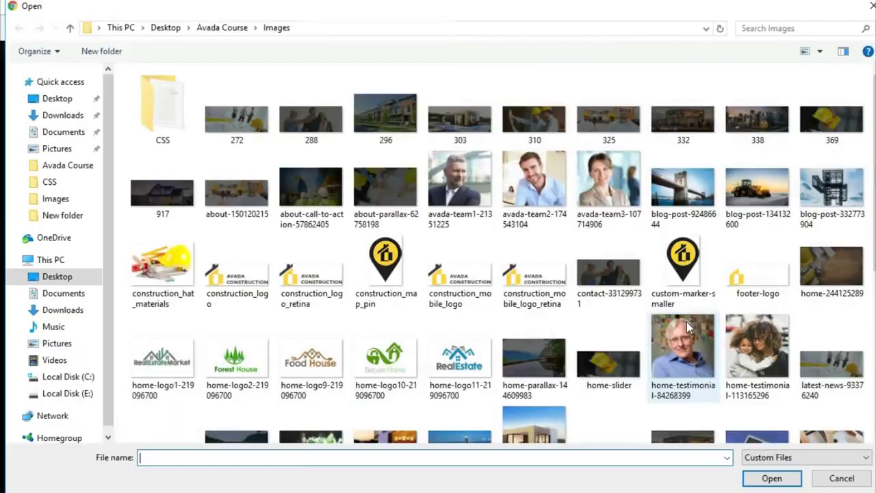
scroll(687, 322, "down", 5)
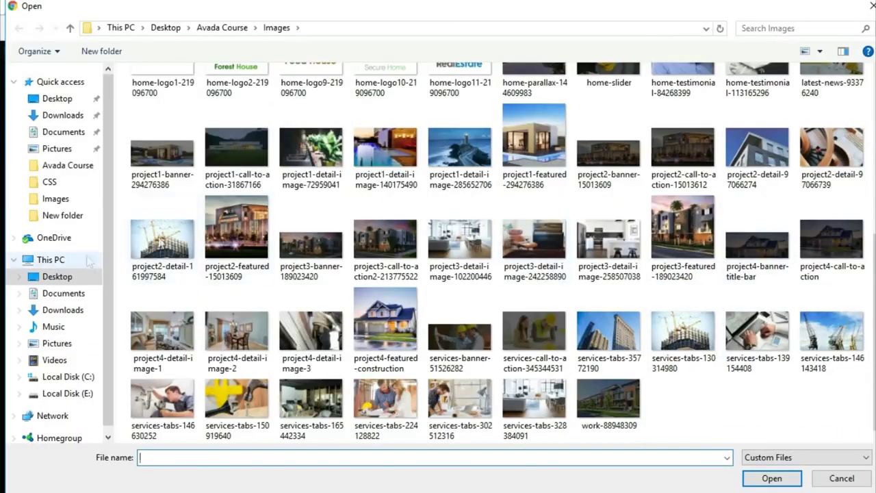
left_click(162, 239)
left_click(766, 479)
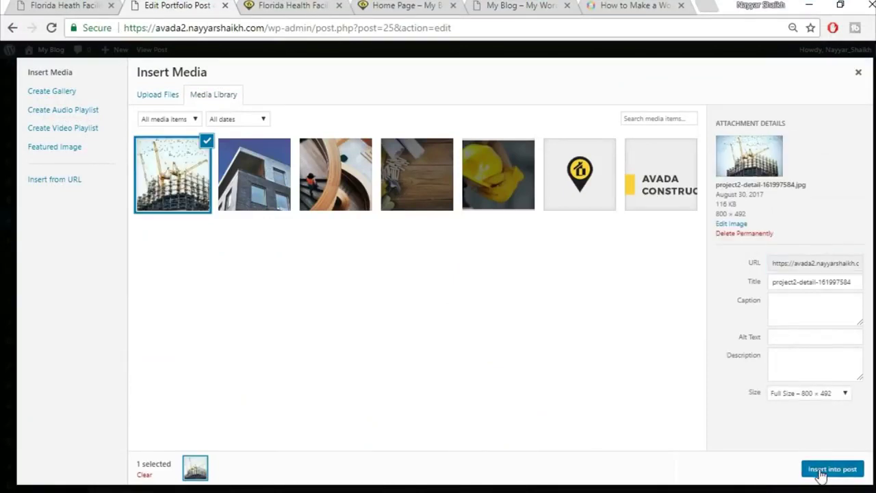
left_click(821, 471)
left_click(698, 463)
- Set the crane image frame's Hover Type to Lift Up and save it
mouse_move(568, 434)
left_click(566, 434)
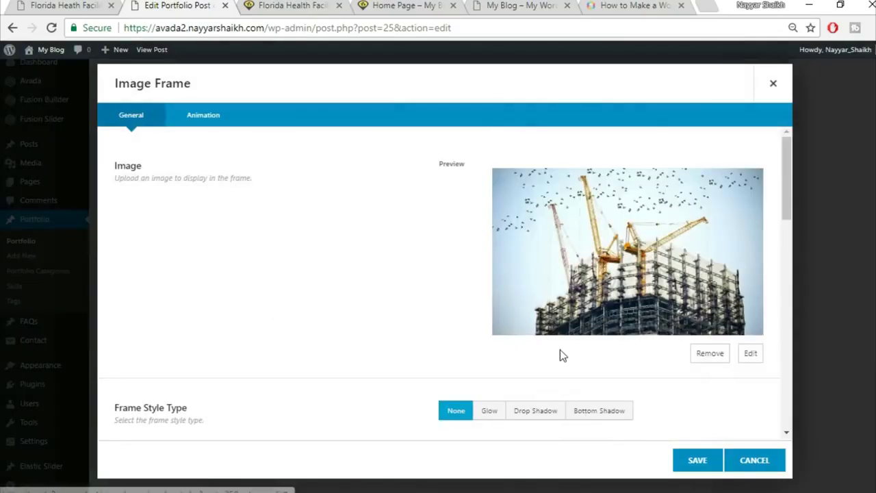
scroll(565, 354, "down", 3)
left_click(582, 342)
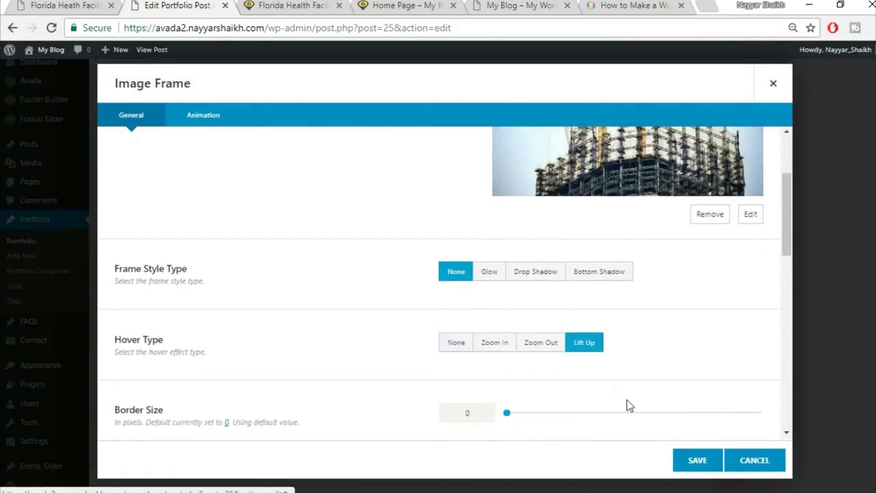
left_click(698, 463)
scroll(835, 411, "up", 10)
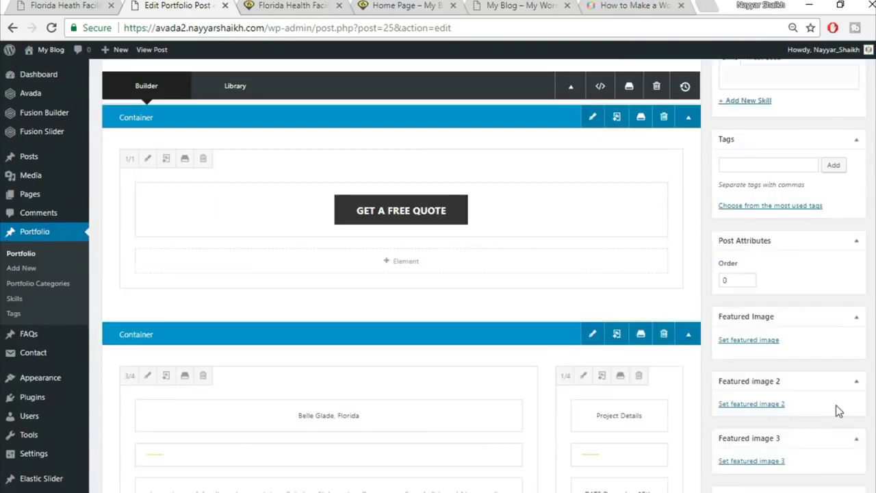
- Update the portfolio post and reload its live Florida Health Facility page
left_click(841, 75)
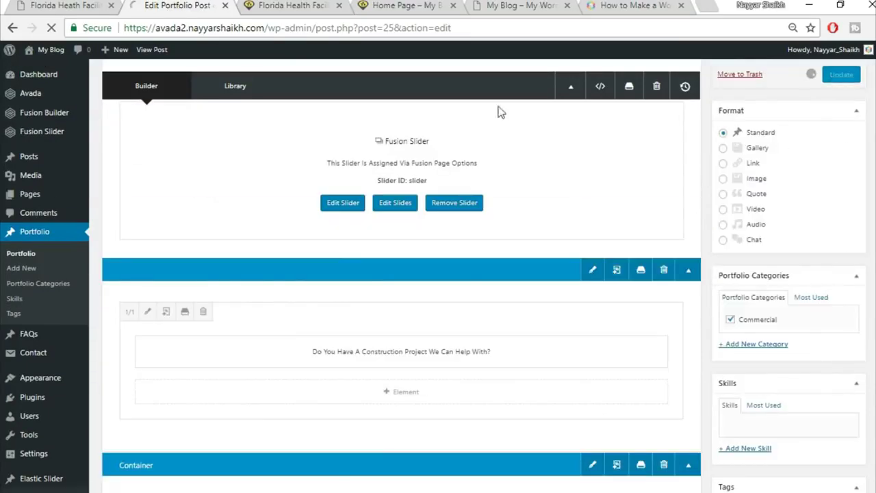
left_click(286, 6)
left_click(303, 29)
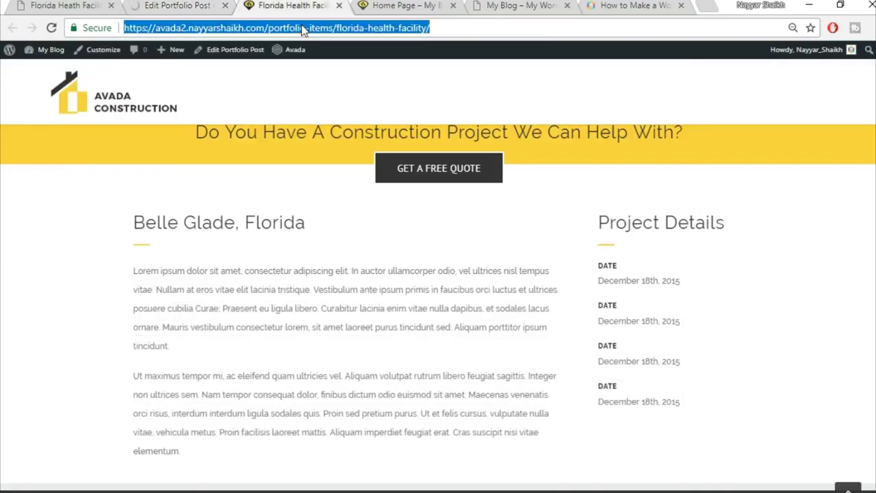
left_click(303, 28)
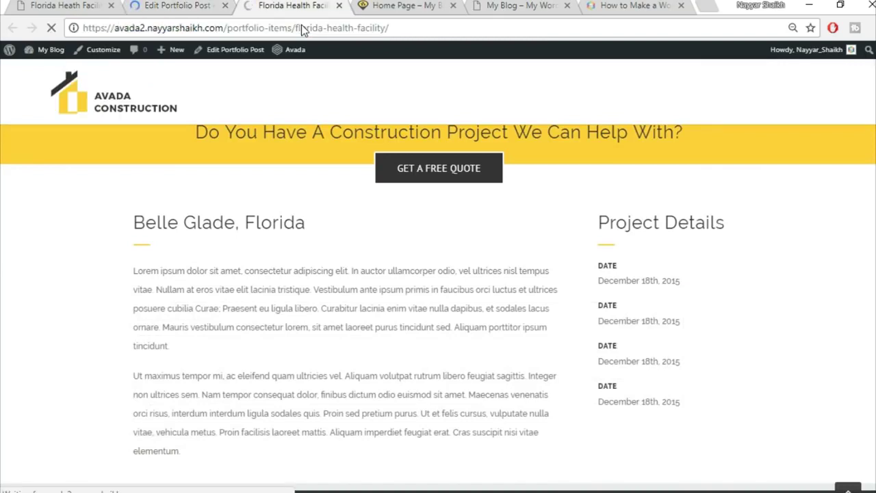
key("Return")
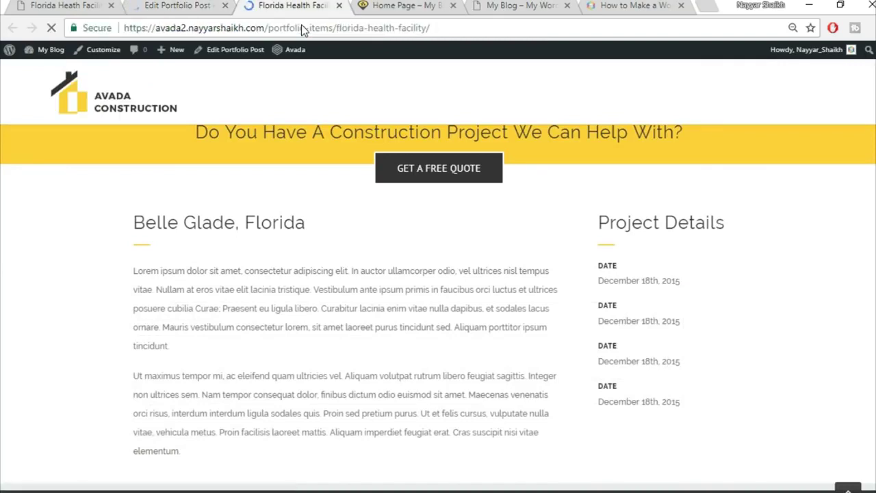
- Scroll the live gallery, then view the demo page's Get A Quote Today form
scroll(776, 285, "down", 3)
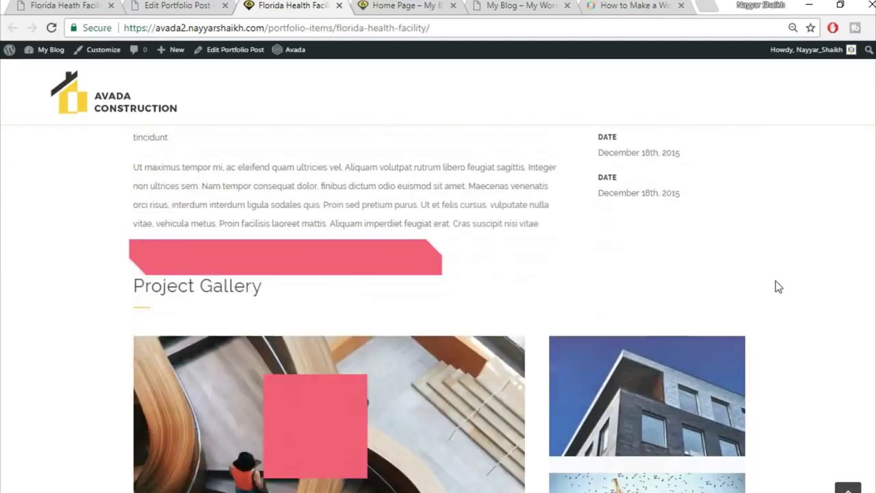
scroll(778, 286, "down", 2)
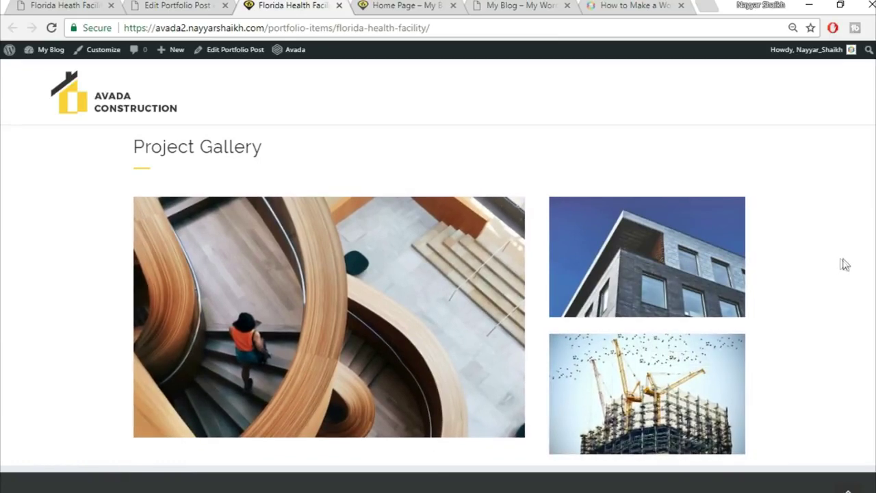
left_click(72, 4)
scroll(808, 265, "down", 6)
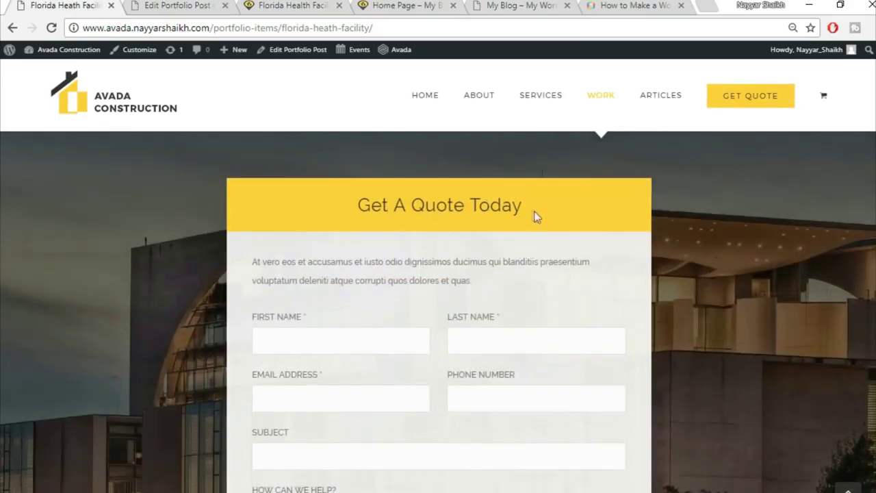
- Open Contact Form 7's Add New Contact Form page in a new tab
scroll(535, 216, "down", 1)
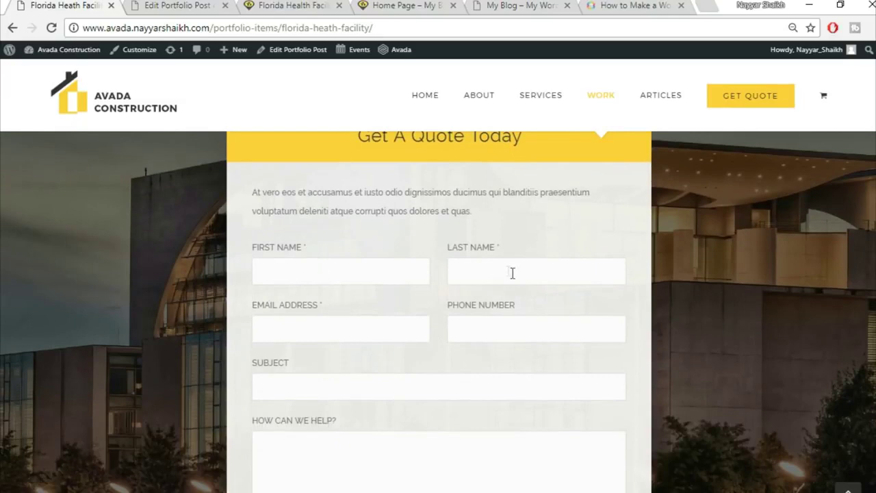
scroll(520, 279, "down", 2)
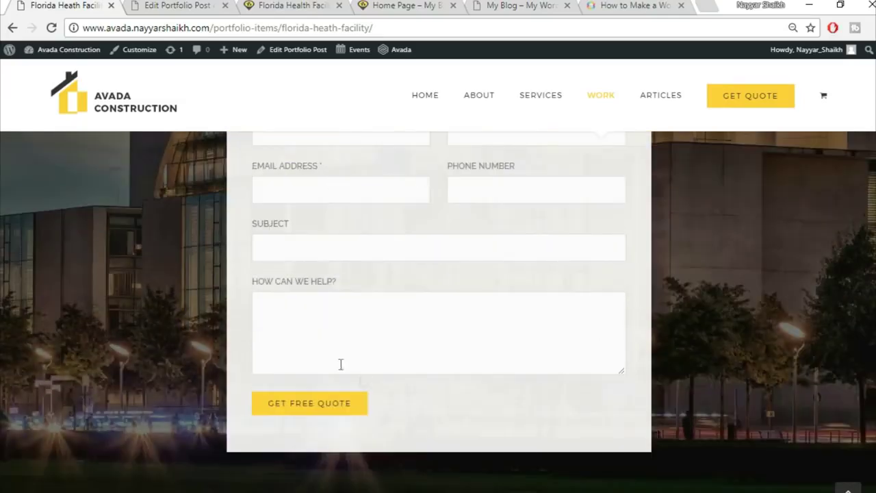
scroll(470, 396, "up", 3)
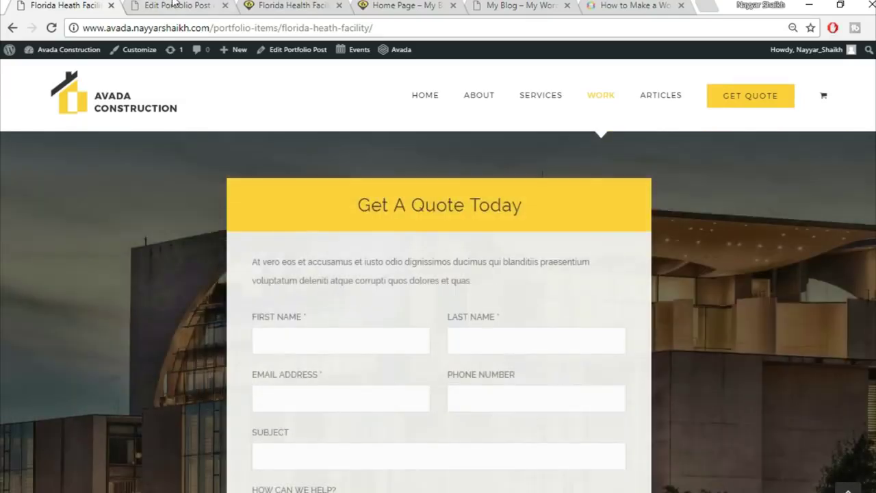
key("ctrl+Tab")
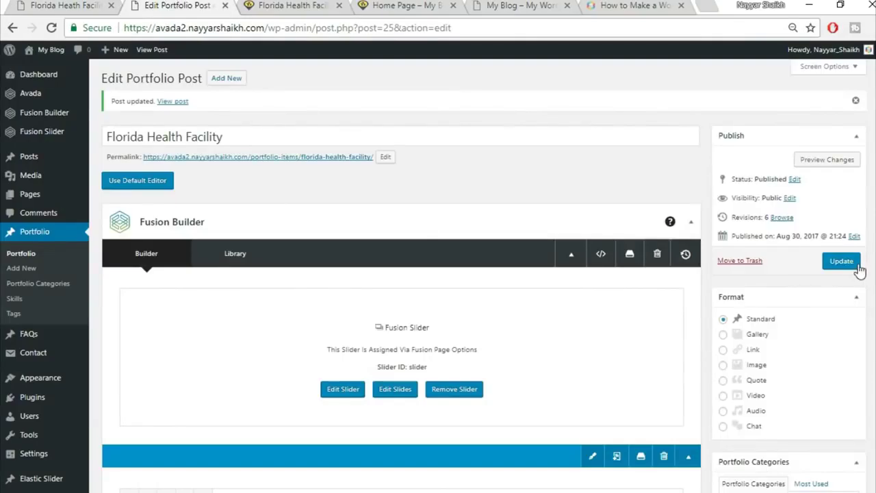
mouse_move(39, 359)
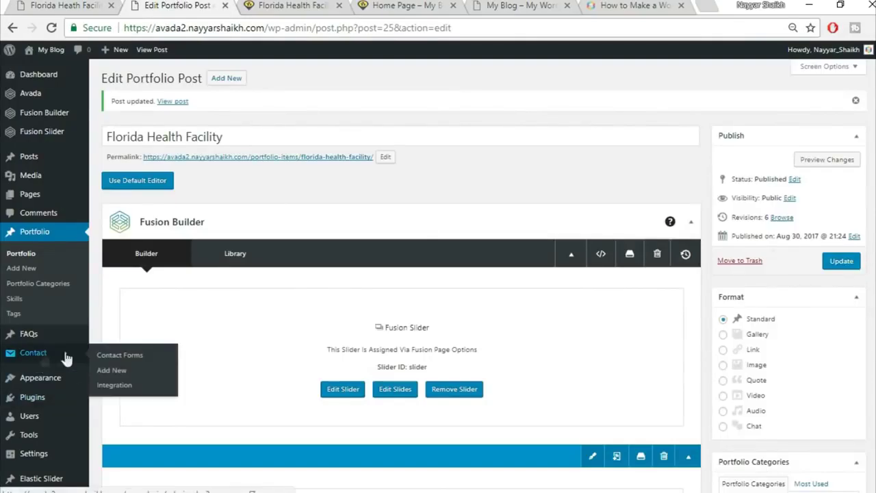
right_click(112, 376)
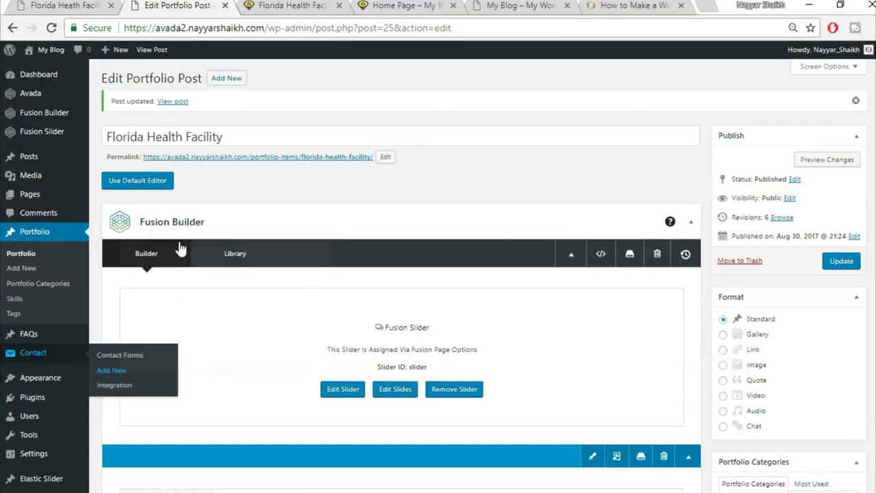
left_click(181, 242)
left_click(270, 5)
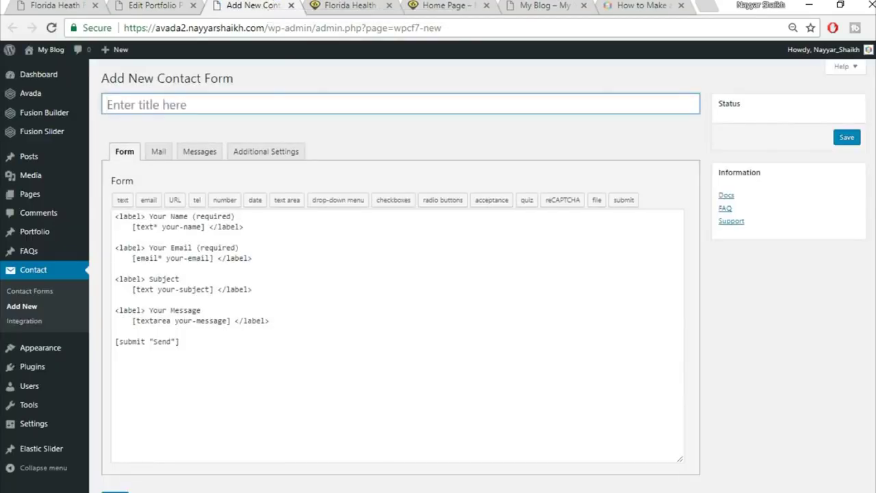
key("alt+Tab")
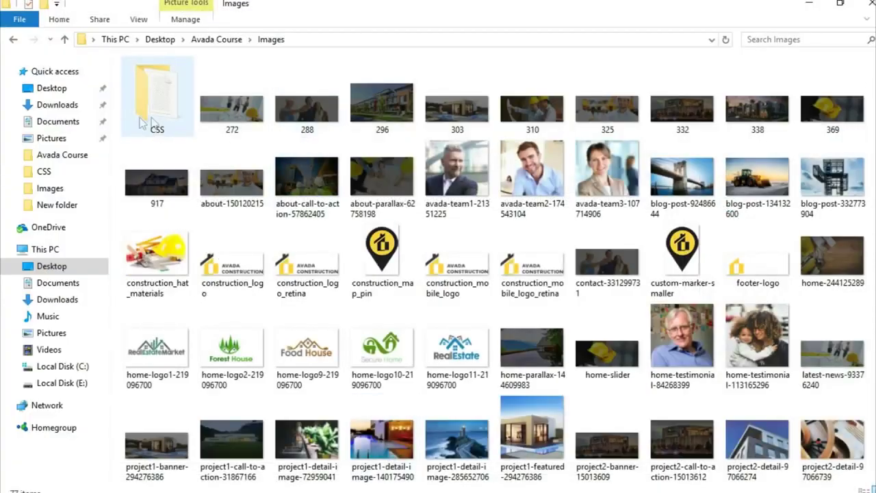
- Open CSS.txt from the CSS folder in Notepad and copy the Contact Form Portfolio Page code
double_click(153, 104)
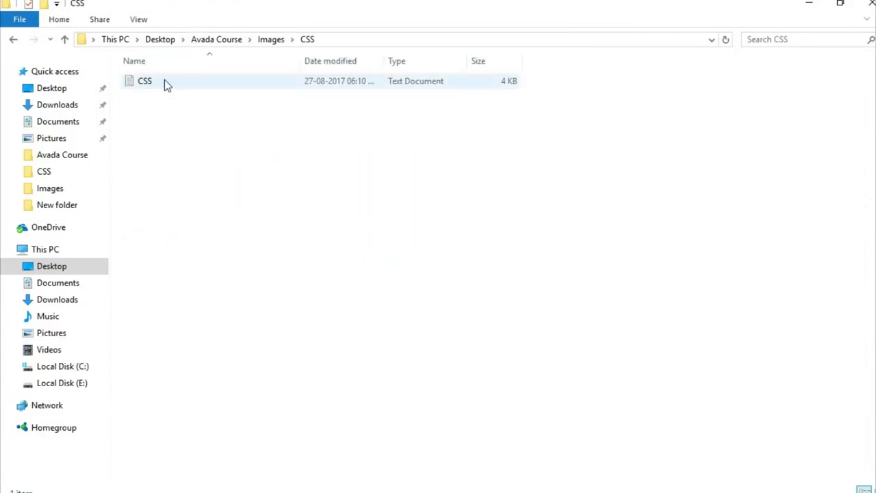
double_click(164, 81)
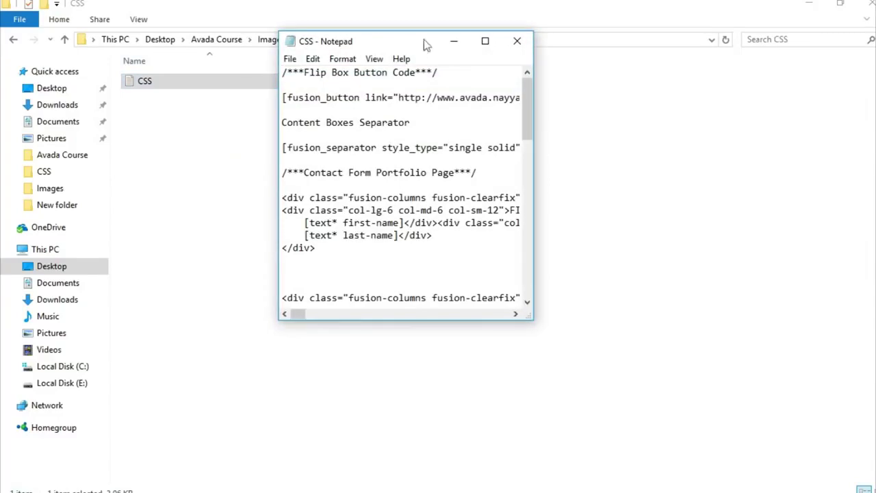
left_click(485, 41)
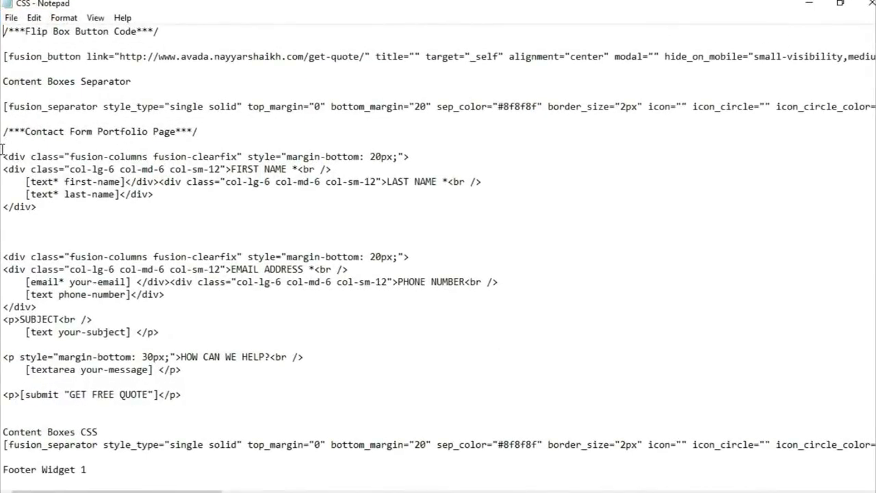
left_click_drag(3, 151, 234, 397)
key("ctrl+c")
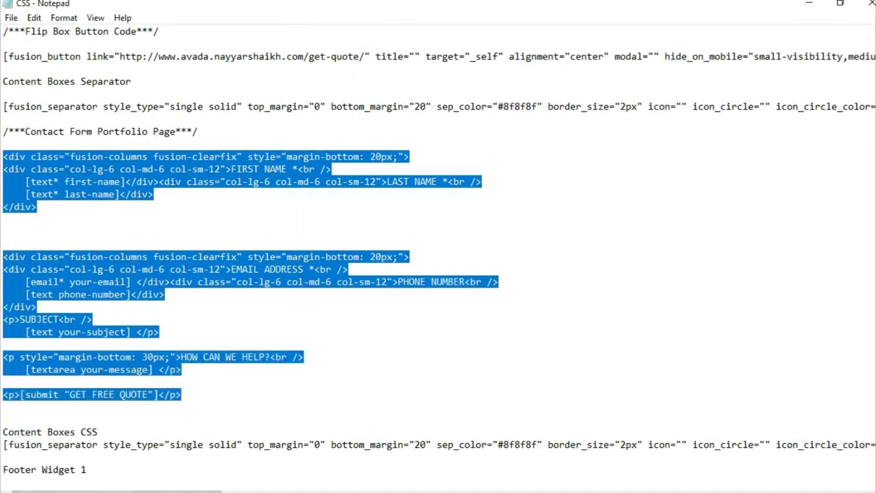
key("alt+Tab")
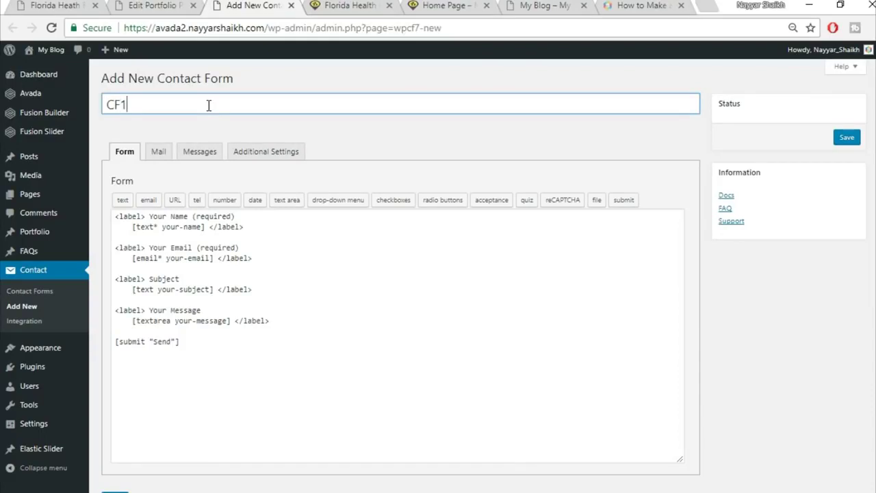
- Replace the default form template with the copied quote-form code and save form CF1
left_click(214, 310)
key("ctrl+a")
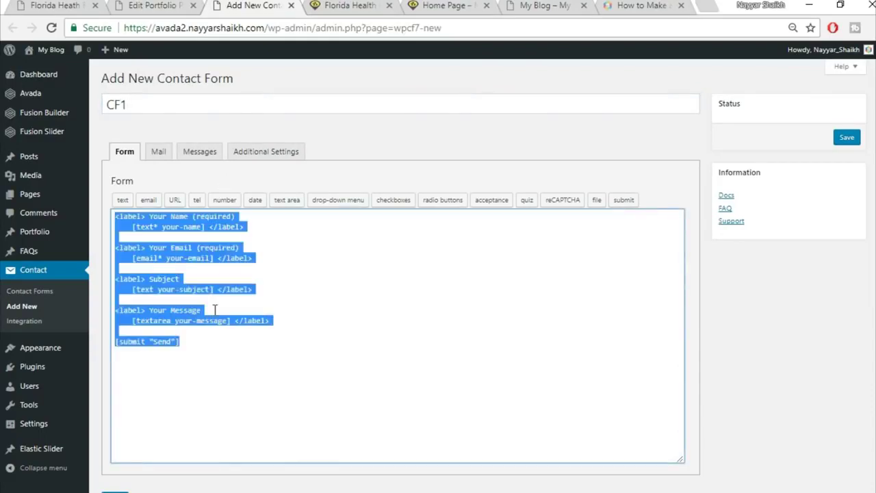
key("Delete")
key("ctrl+v")
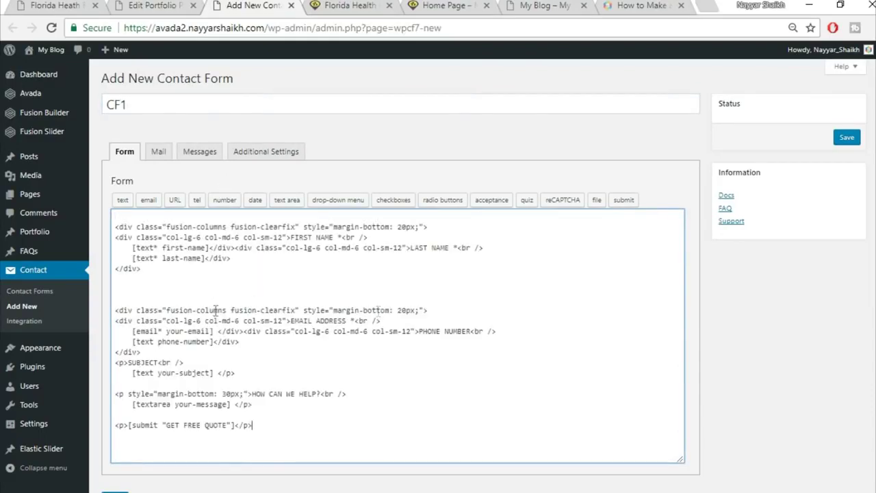
scroll(151, 427, "down", 1)
left_click(115, 446)
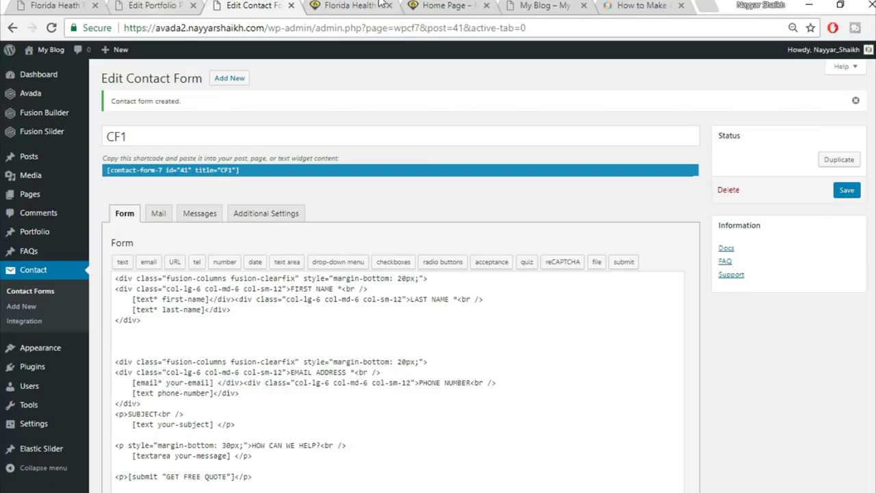
- Reload the demo Florida Heath Facility page and compare its quote section with the post
left_click(150, 12)
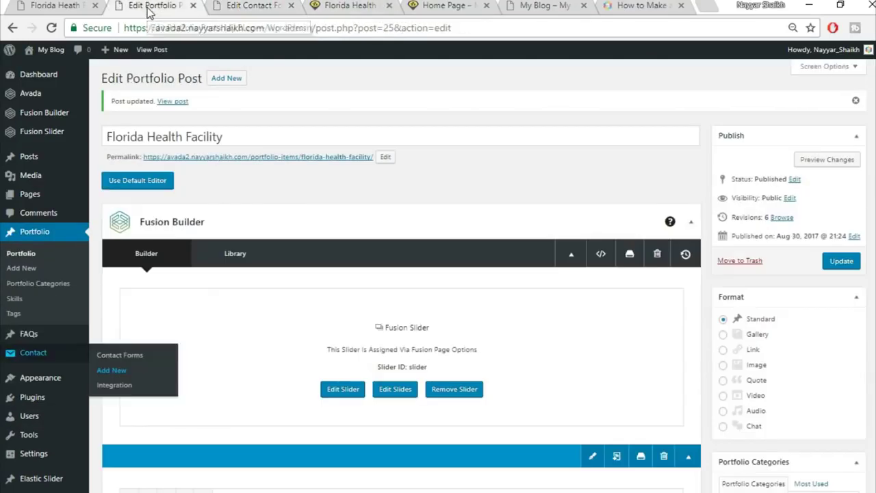
scroll(548, 274, "down", 8)
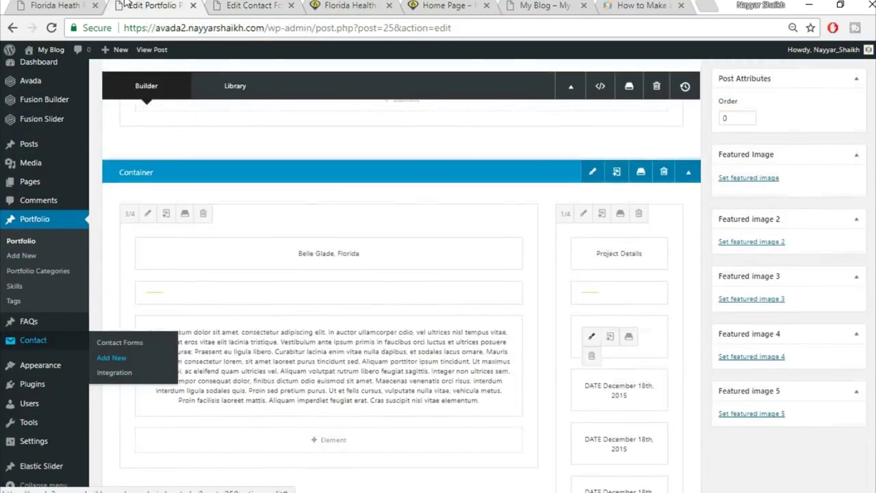
left_click(58, 6)
key("F5")
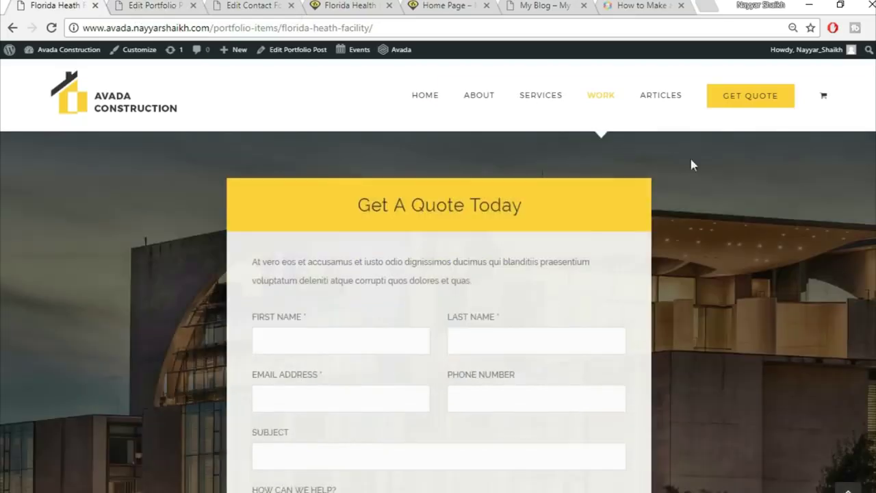
scroll(692, 164, "down", 2)
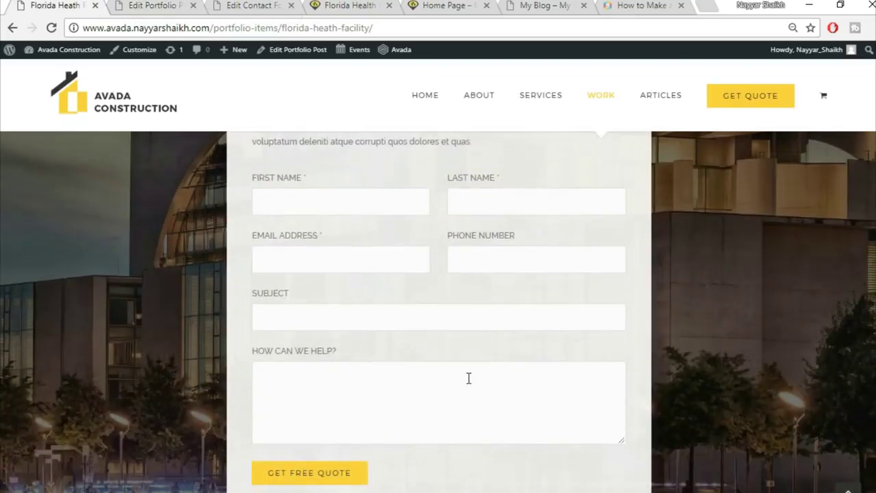
scroll(468, 378, "up", 2)
left_click(175, 5)
scroll(723, 388, "down", 15)
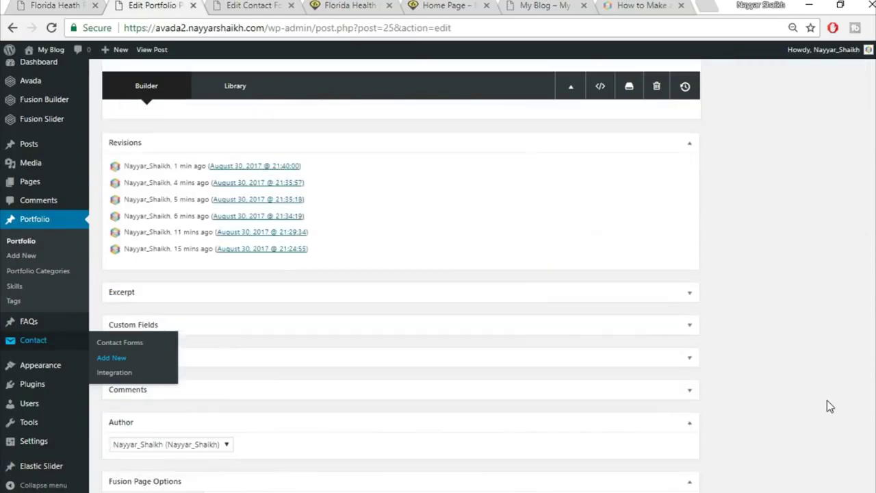
scroll(827, 402, "up", 6)
- Add a new container with a 1/6 – 2/3 – 1/6 column layout
left_click(556, 388)
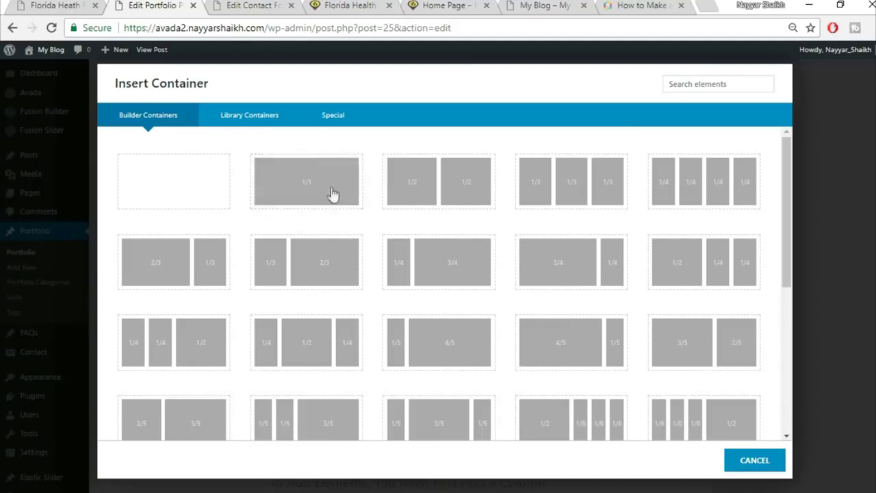
left_click(23, 4)
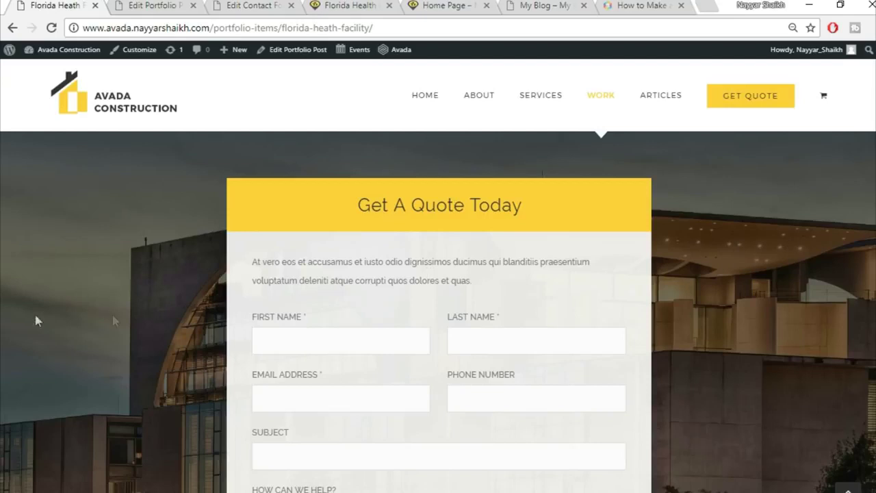
left_click(170, 5)
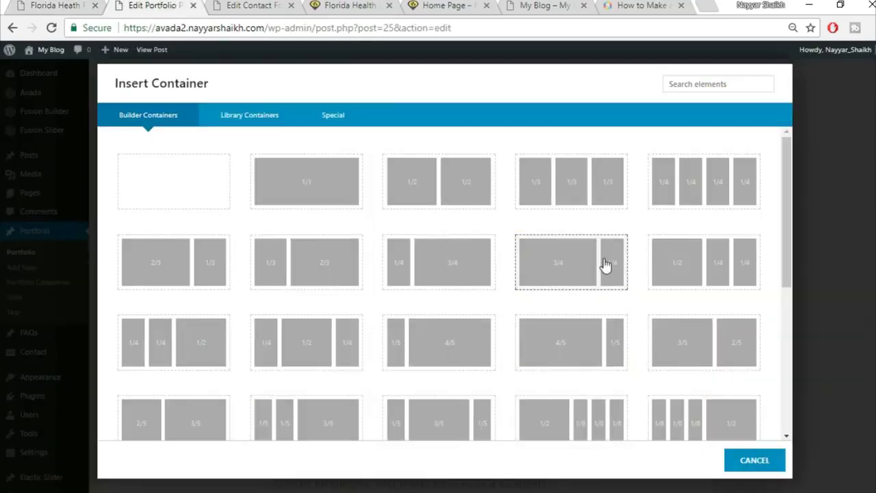
scroll(561, 278, "down", 4)
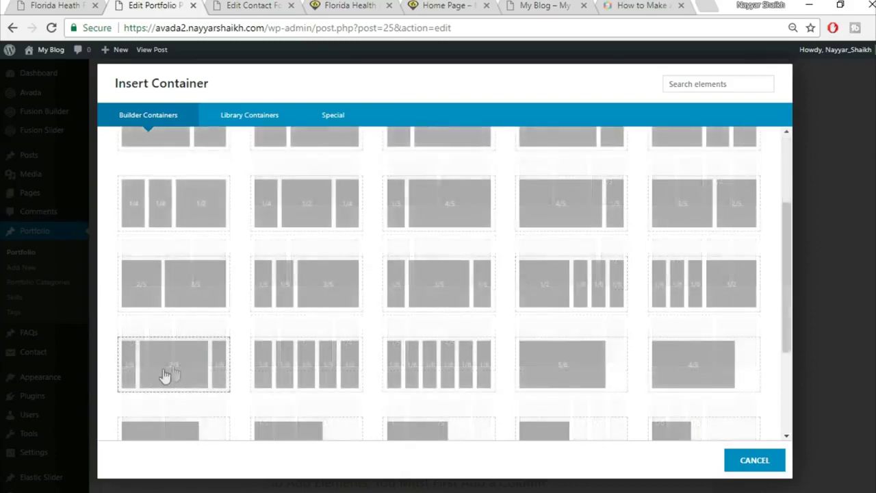
left_click(171, 374)
scroll(757, 301, "down", 6)
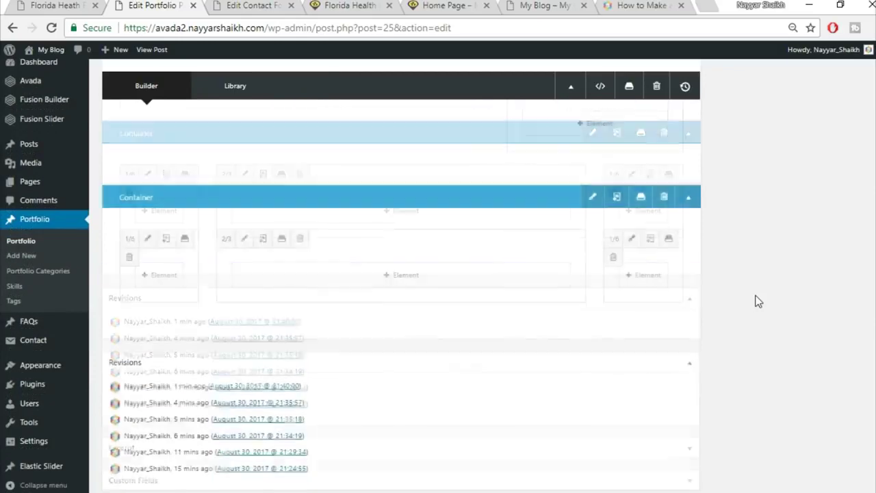
- Open the element chooser for the 2/3 middle column and select the 'Get A Quote Today' heading on the demo page
scroll(757, 301, "up", 3)
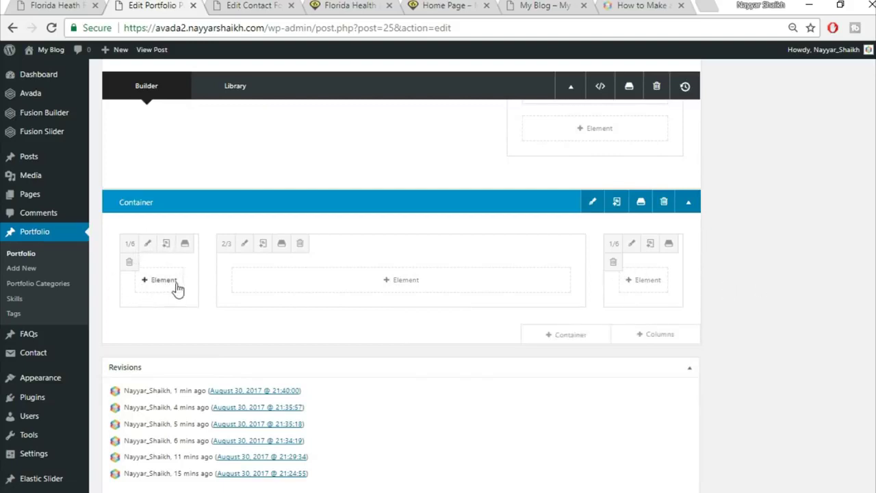
left_click(43, 4)
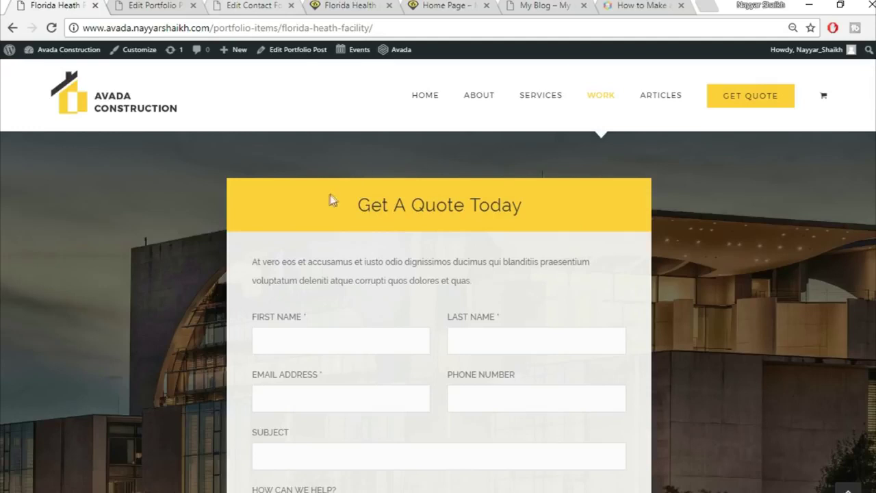
left_click(149, 6)
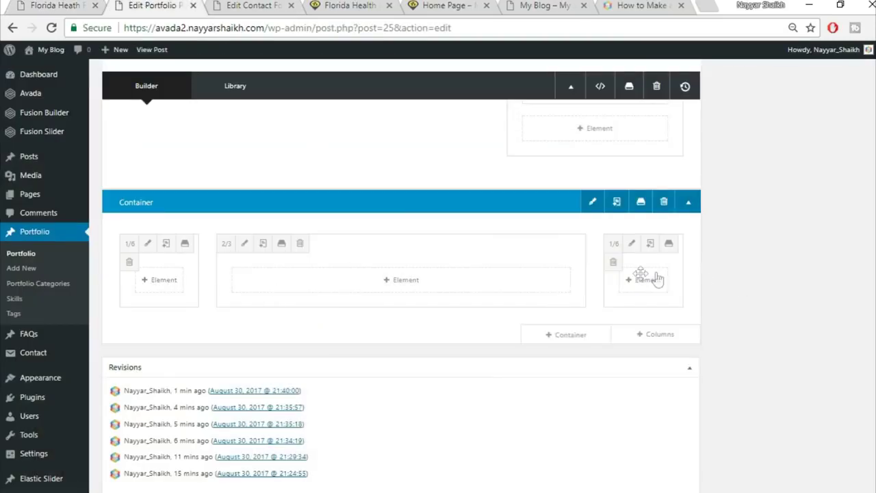
left_click(406, 280)
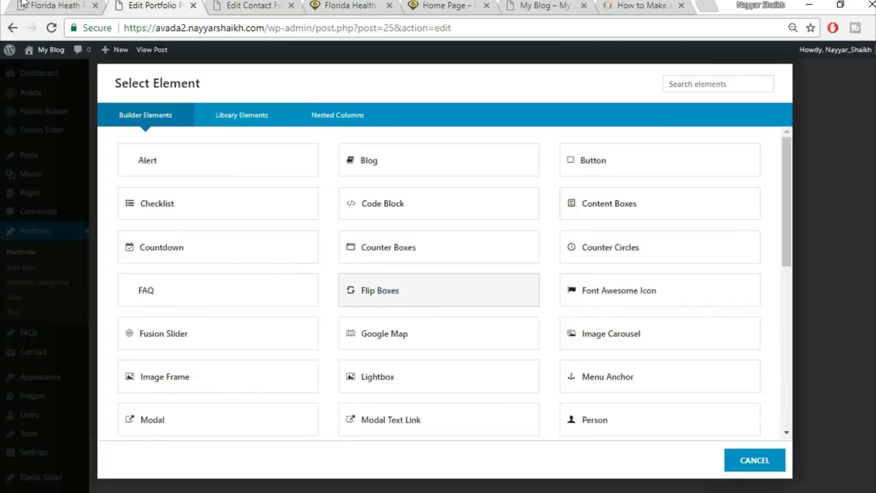
key("ctrl+shift+Tab")
left_click_drag(333, 213, 565, 198)
key("ctrl+c")
- Add a Tagline Box through the 'tag' search and give it a yellow background
left_click(175, 6)
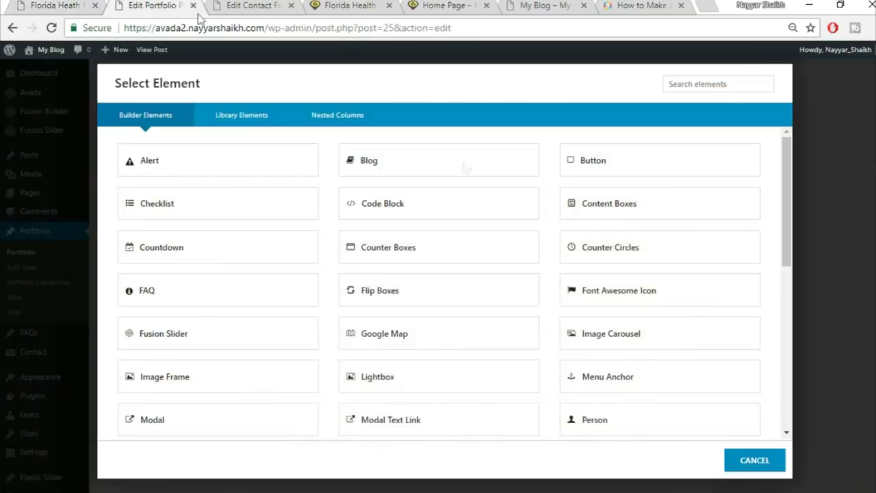
left_click(697, 90)
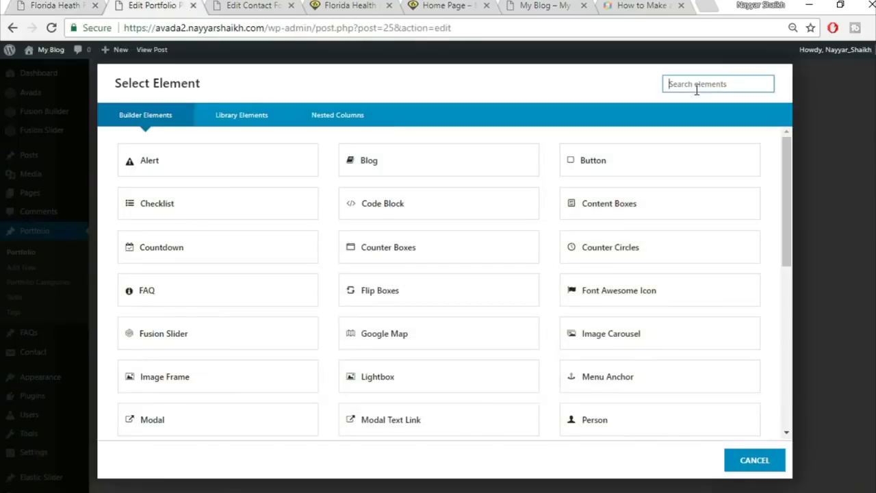
type("tag")
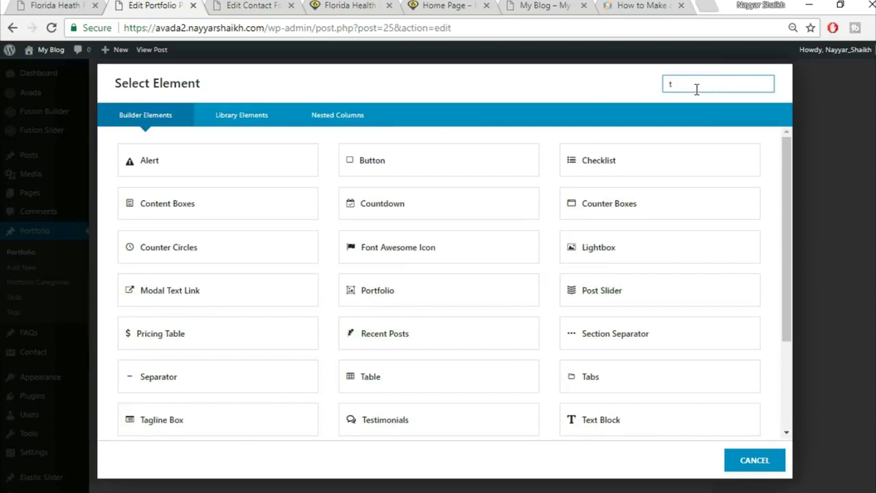
left_click(245, 170)
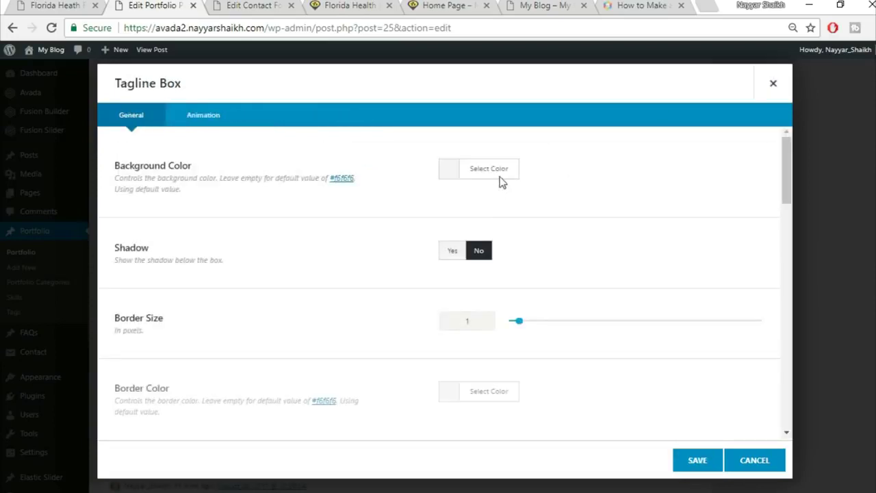
left_click(500, 174)
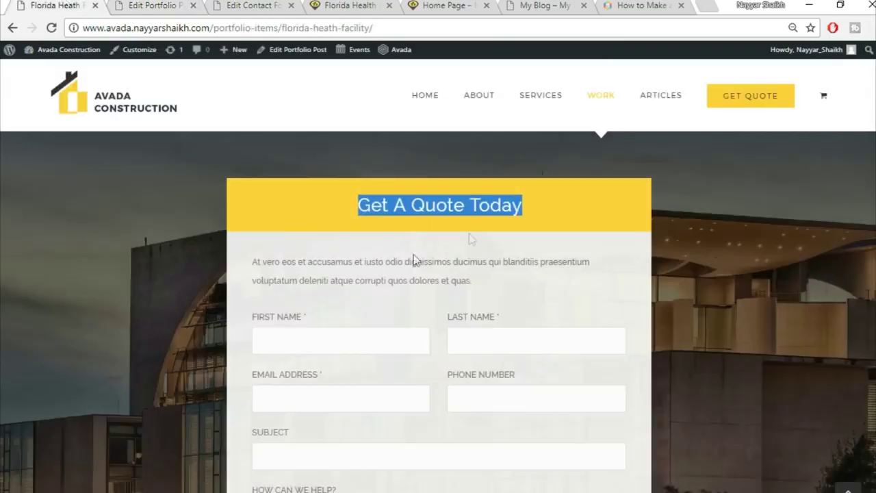
key("ctrl+1")
left_click(594, 203)
left_click(183, 4)
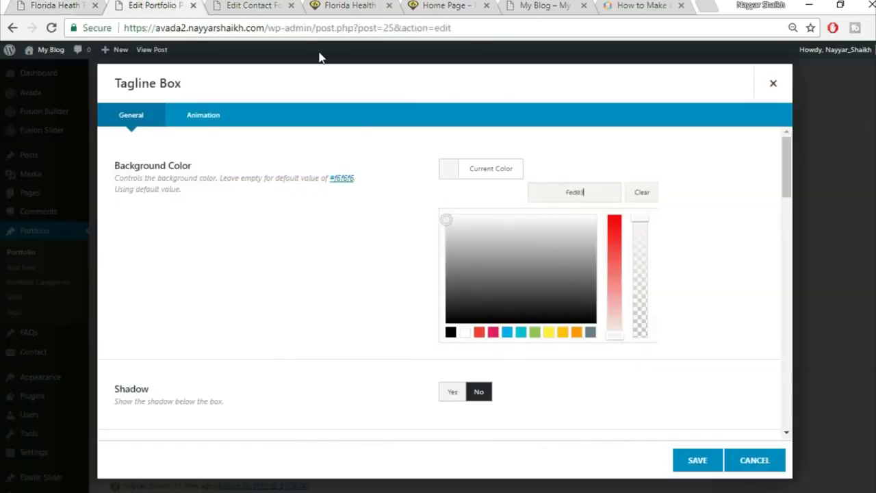
type("1")
left_click(702, 147)
- Centre the tagline content and make its title read 'Get A Quote Today'
scroll(500, 225, "down", 1)
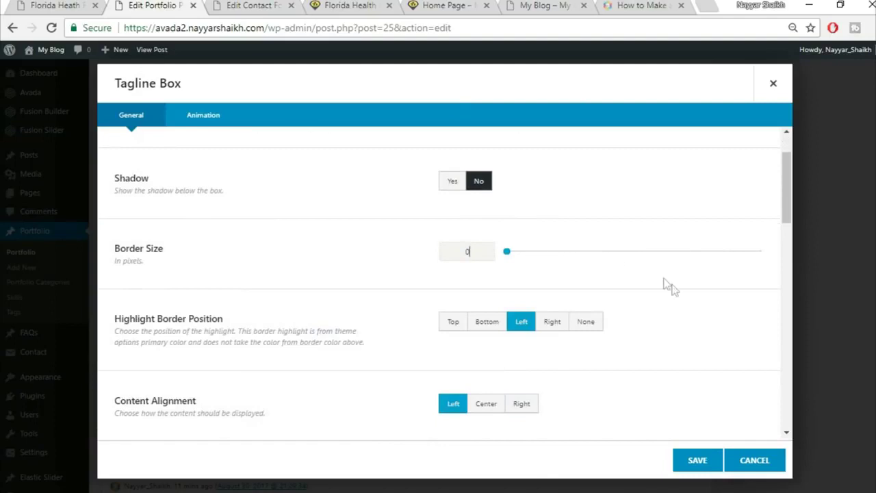
scroll(678, 299, "down", 1)
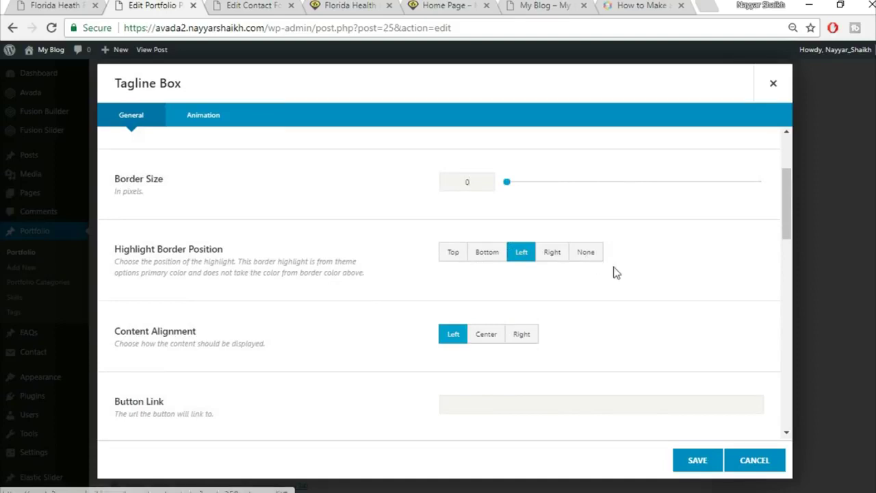
scroll(612, 272, "down", 2)
left_click(486, 199)
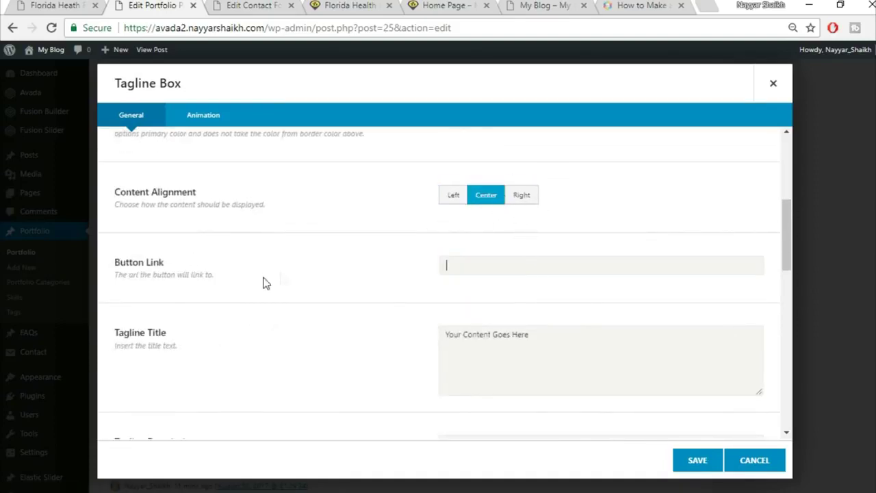
scroll(689, 321, "down", 1)
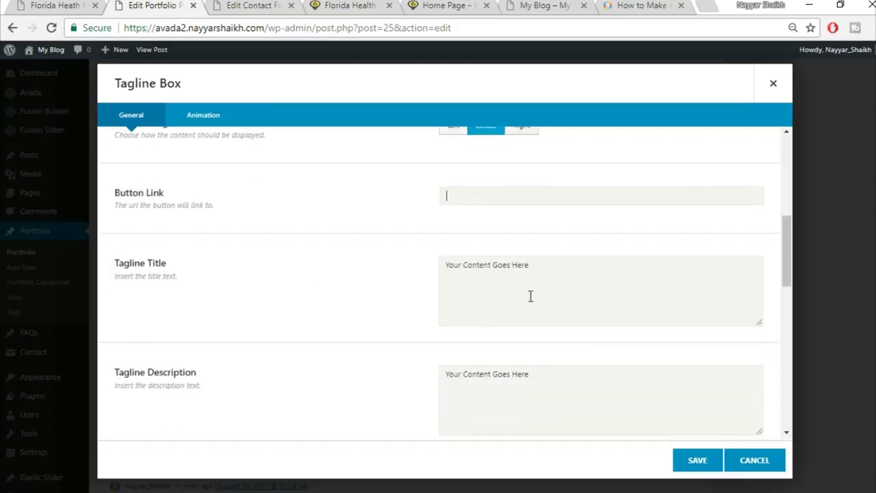
left_click(568, 287)
key("ctrl+a")
key("ctrl+v")
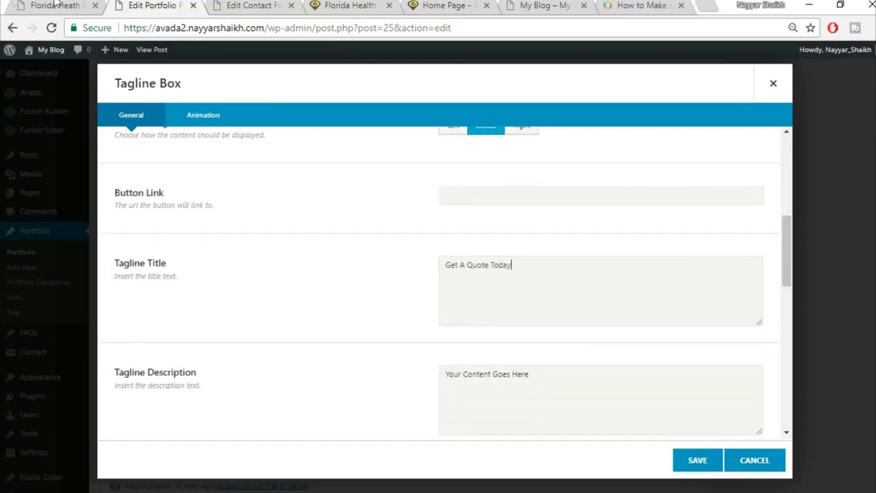
left_click(56, 4)
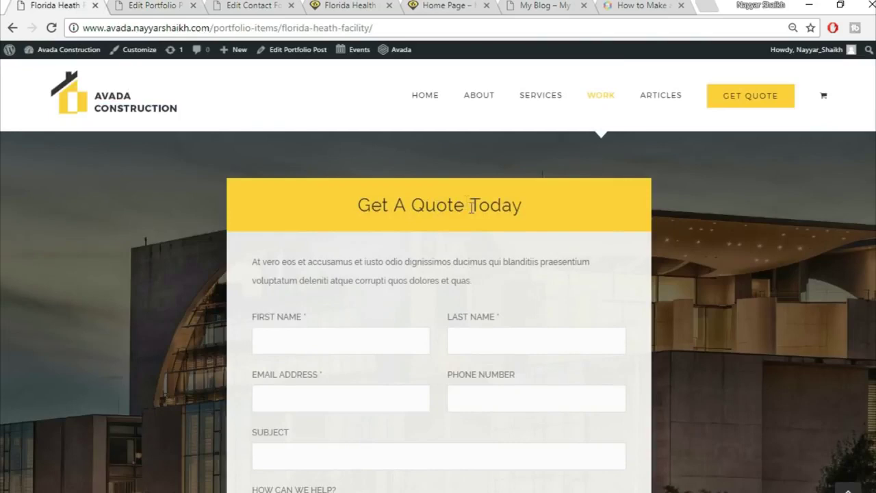
left_click(151, 5)
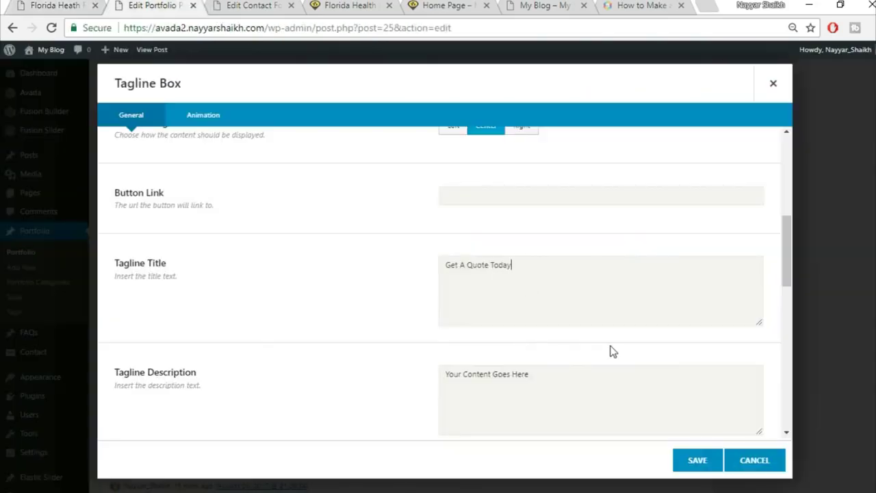
- Clear the tagline's placeholder description and additional content
left_click(605, 391)
key("ctrl+a")
key("BackSpace")
scroll(605, 390, "down", 2)
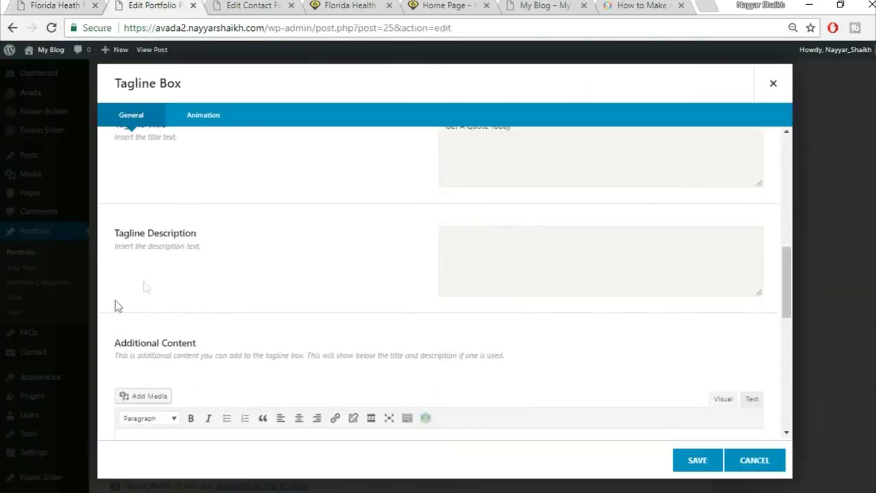
scroll(481, 282, "down", 3)
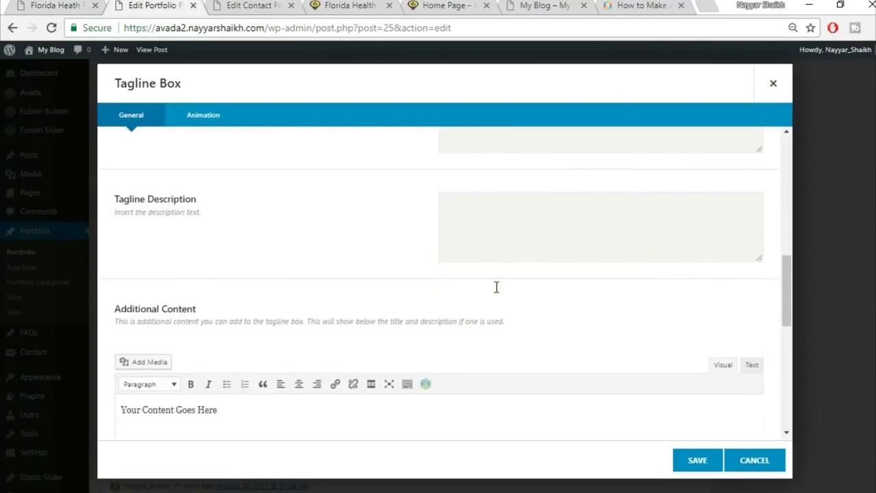
left_click(344, 322)
key("ctrl+a")
key("BackSpace")
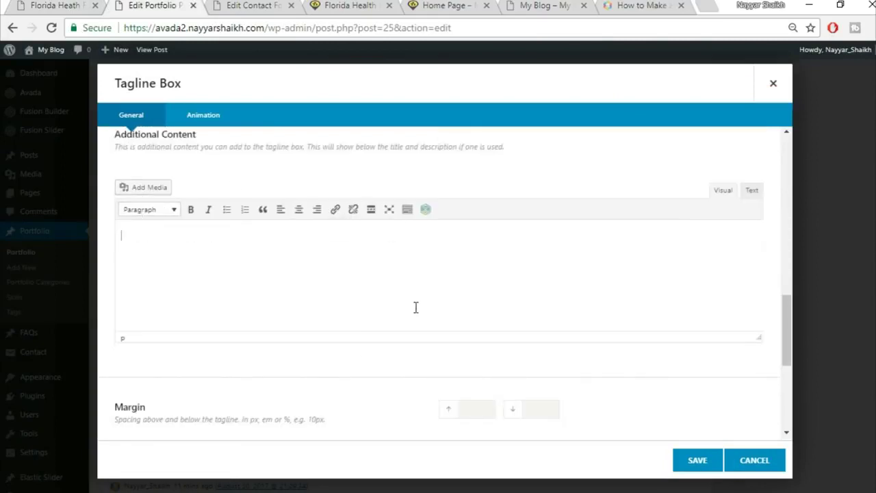
- Set the tagline box's top and bottom margins to 0 and save it
scroll(415, 307, "down", 2)
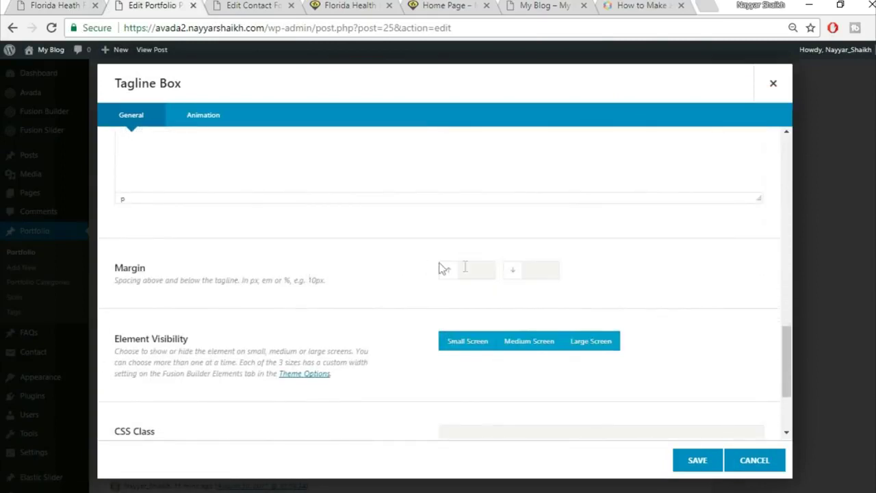
type("0")
key("Tab")
type("0")
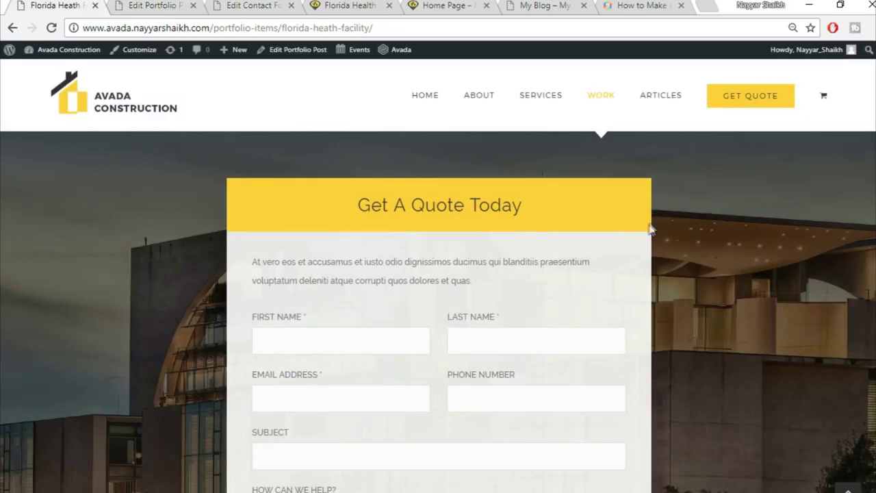
scroll(329, 241, "down", 1)
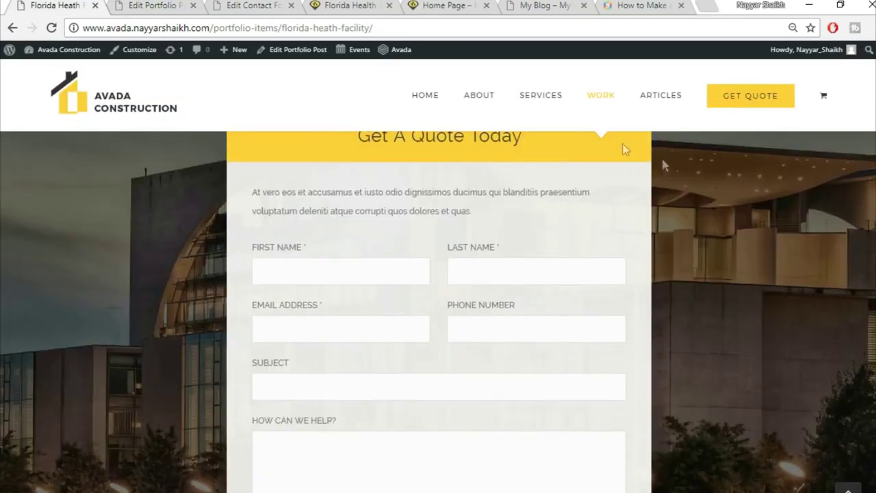
left_click(120, 5)
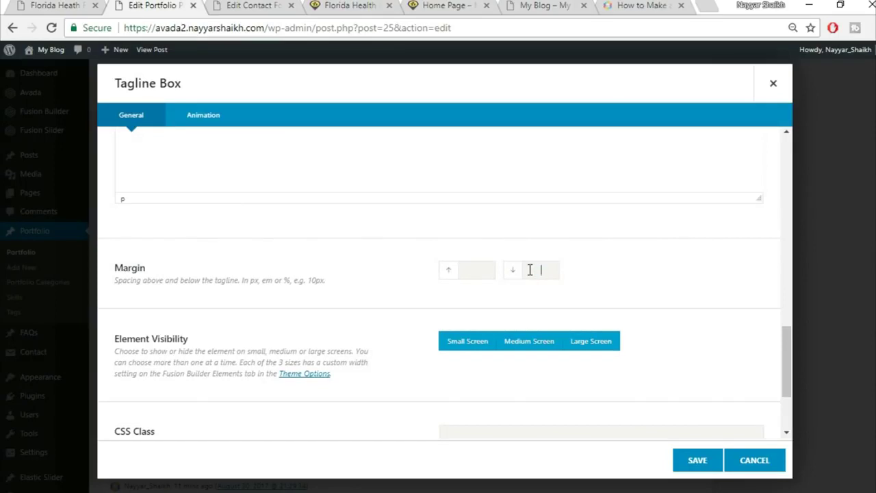
scroll(736, 321, "down", 2)
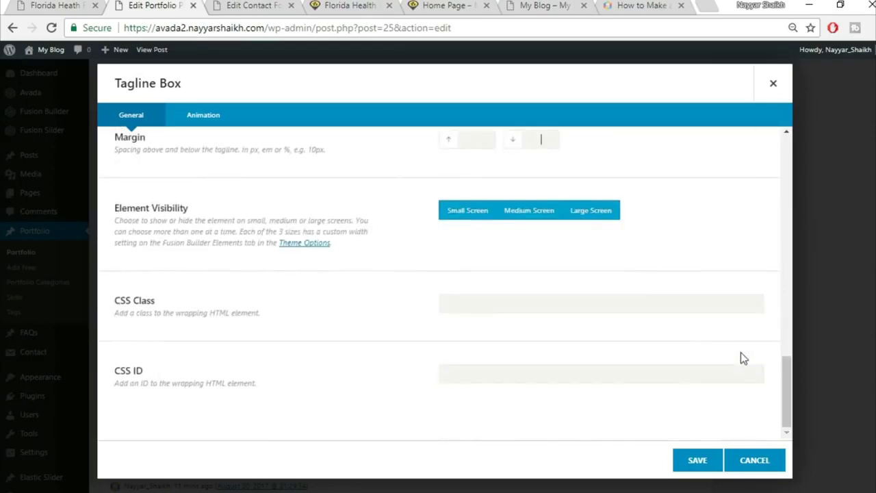
left_click(690, 465)
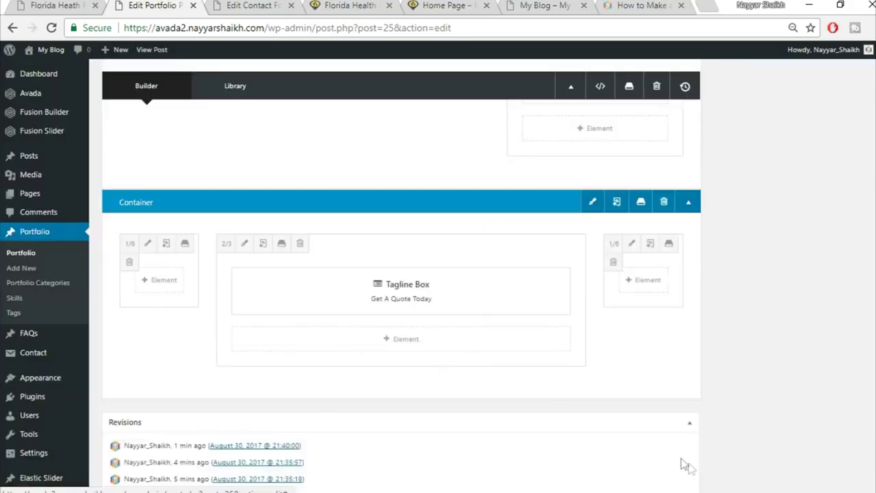
- Insert a single 1/1 Nested Columns element below the tagline and open it for editing
left_click(421, 344)
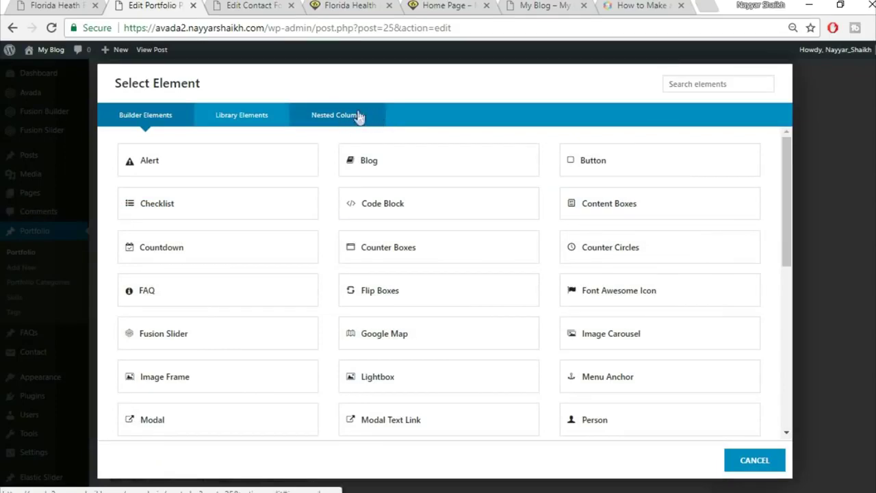
left_click(357, 118)
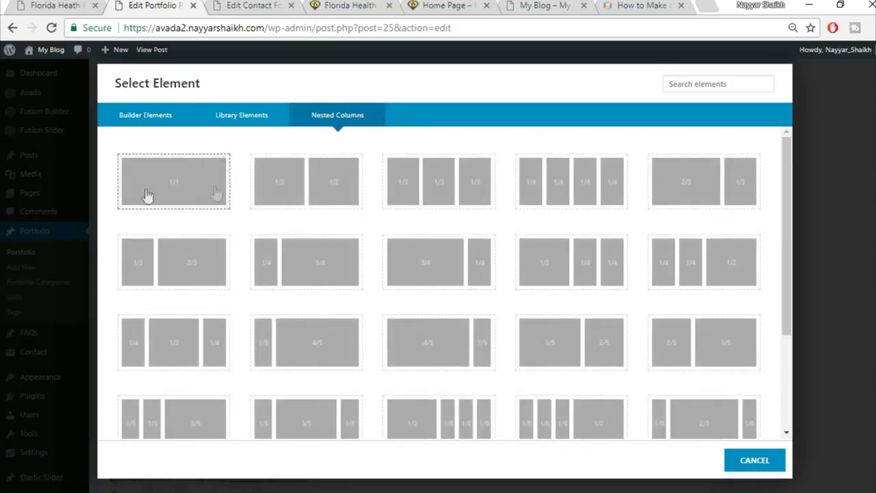
left_click(167, 197)
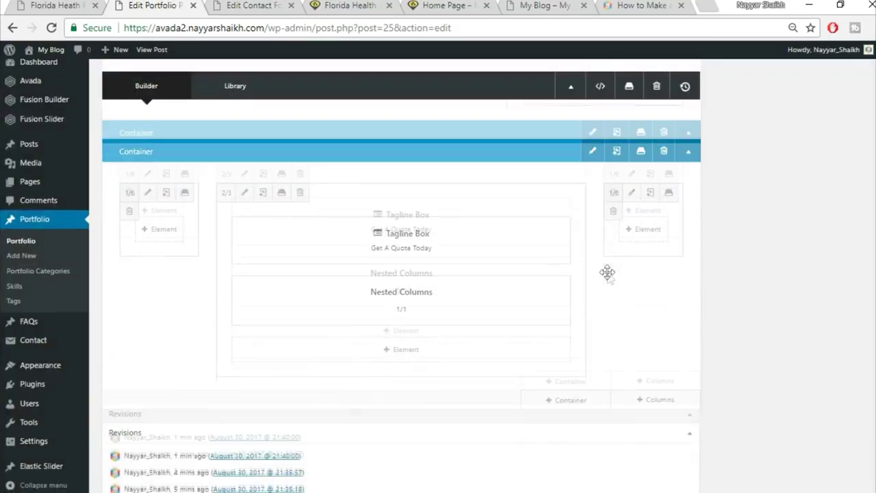
mouse_move(416, 297)
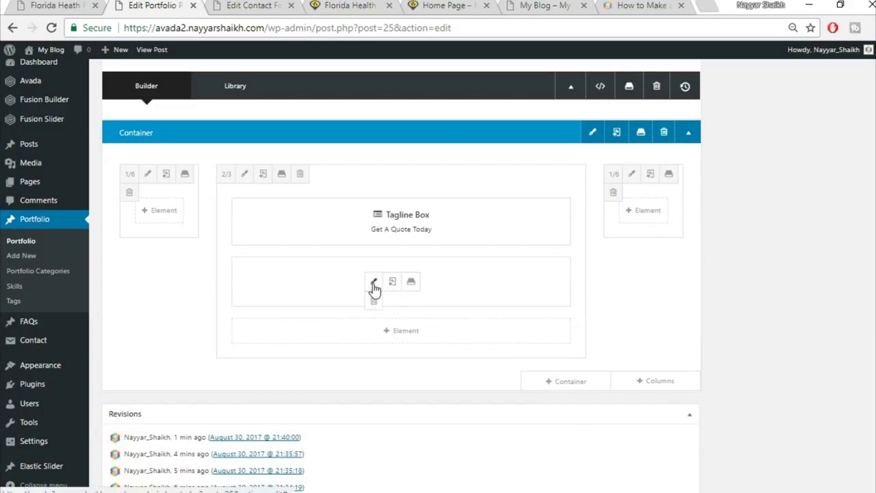
left_click(373, 283)
- Copy the intro paragraph from the demo quote page
left_click(68, 5)
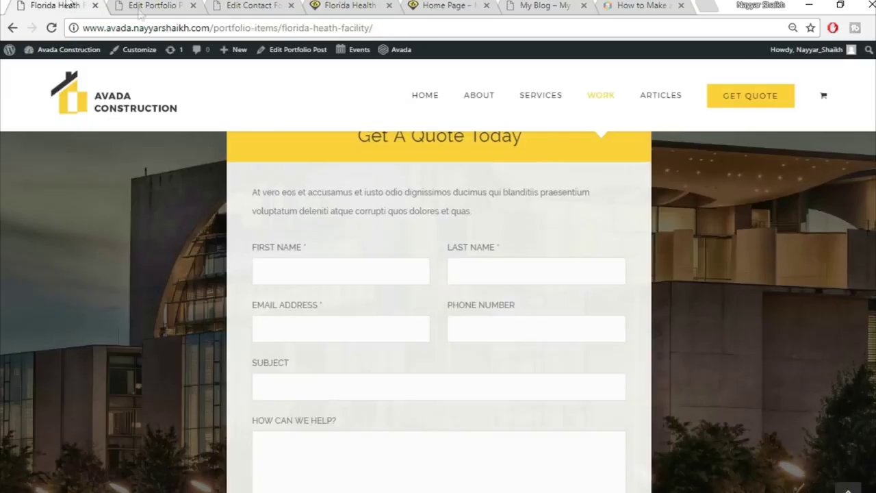
scroll(395, 212, "up", 1)
left_click_drag(244, 264, 502, 279)
key("ctrl+c")
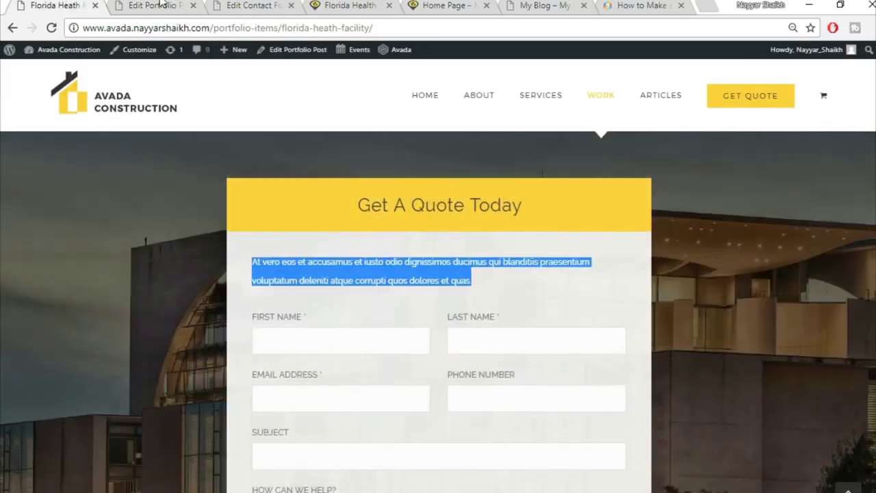
key("ctrl+Tab")
- Add a Text Block in the nested columns, paste the 'At vero eos…' paragraph in text mode, and save
left_click(500, 162)
left_click(696, 84)
type("tex")
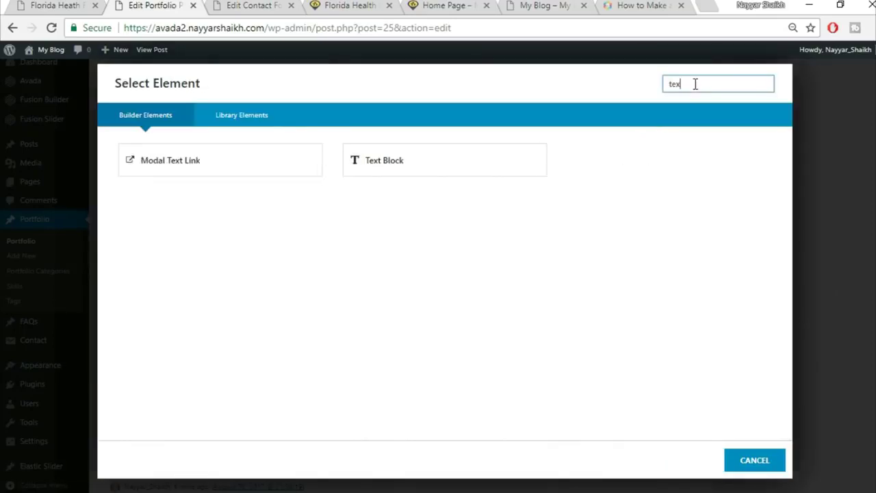
left_click(465, 156)
left_click(342, 288)
left_click(752, 199)
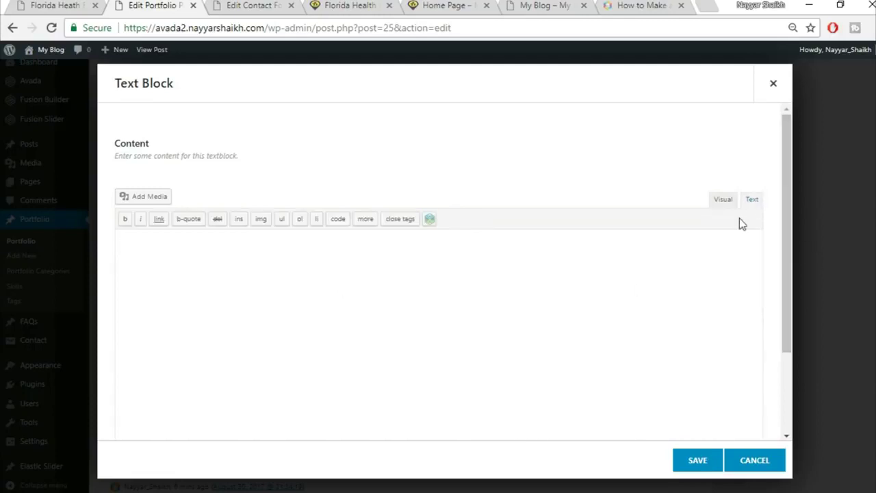
key("ctrl+v")
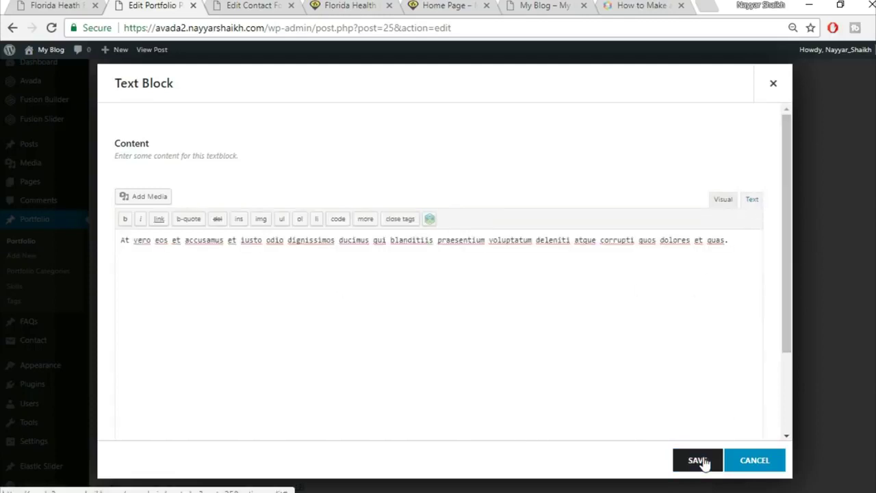
left_click(700, 461)
left_click(59, 5)
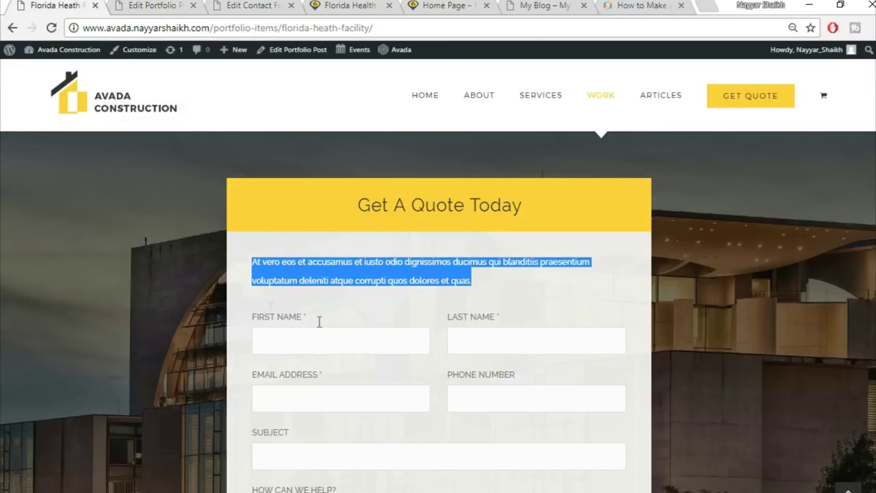
- Add a Code Block holding the [contact-form-7 id="41" title="CF1"] shortcode and save both dialogs
scroll(506, 287, "down", 4)
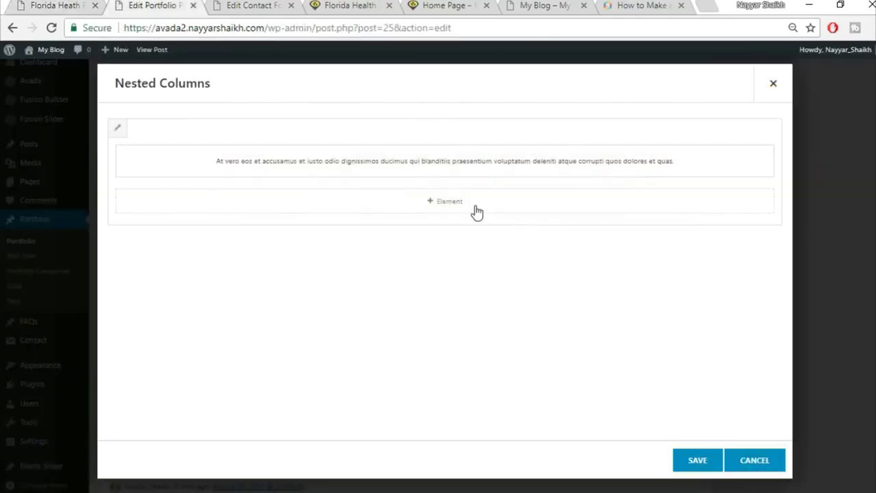
left_click(473, 208)
left_click(697, 78)
type("cod")
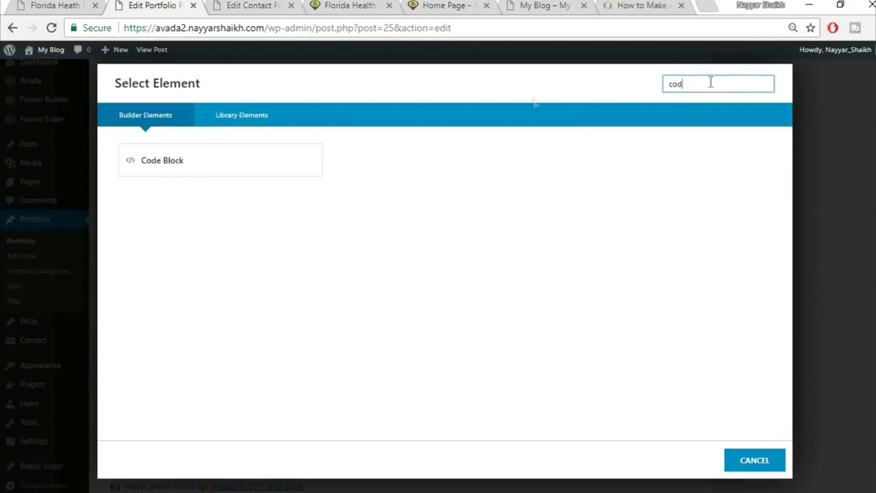
left_click(254, 177)
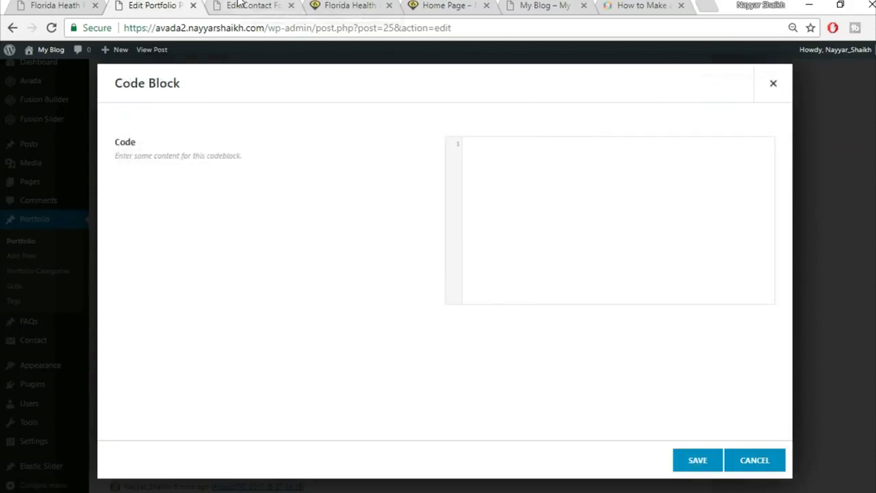
left_click(248, 5)
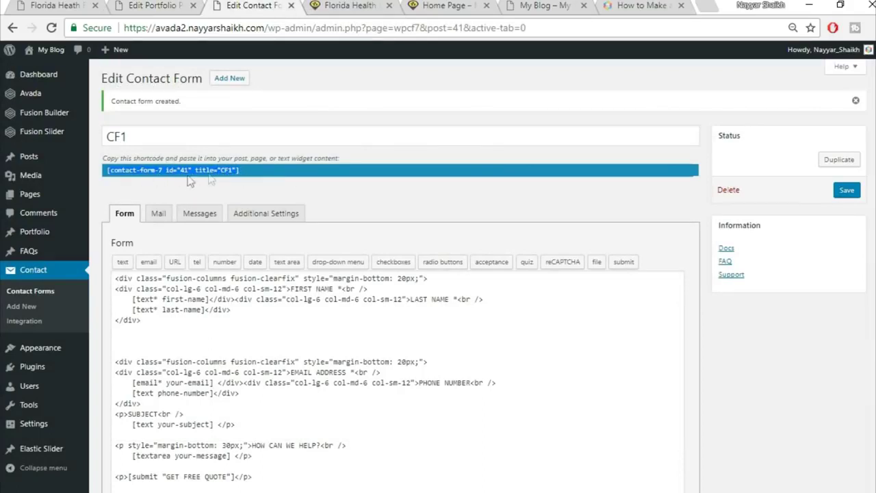
left_click(154, 6)
left_click(526, 229)
type("[contact-form-7 id=\"41\" title=\"CF1\"]")
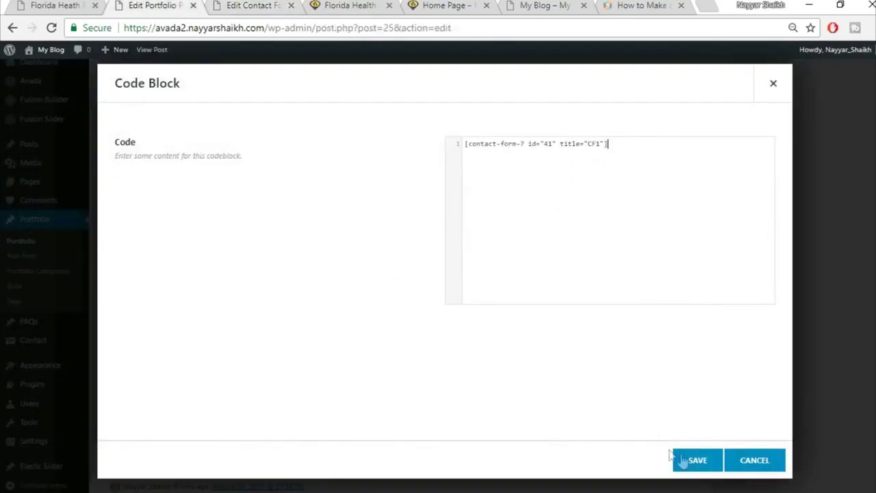
left_click(693, 464)
left_click(705, 464)
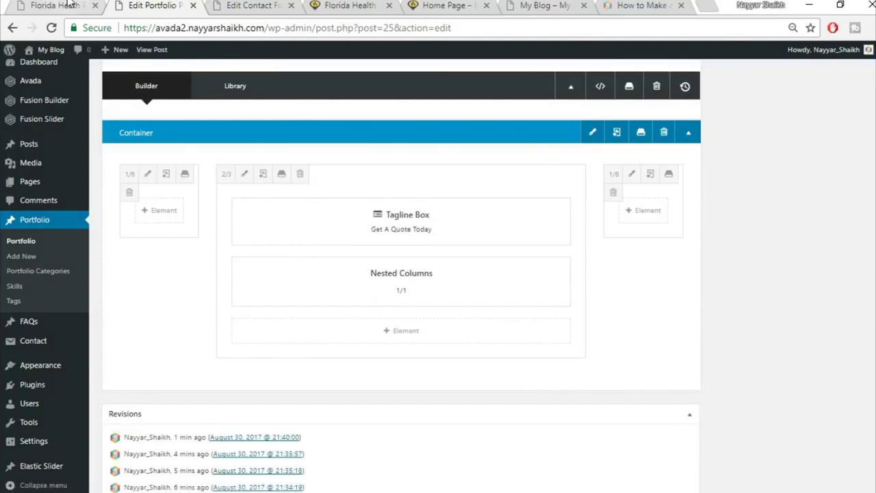
- Compare the result against the demo page's quote form, then go back to the portfolio editor
left_click(72, 4)
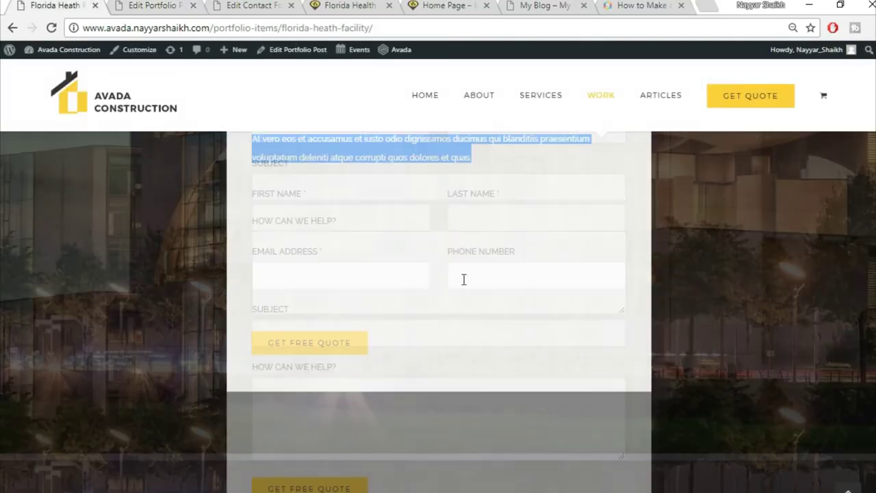
scroll(463, 279, "up", 4)
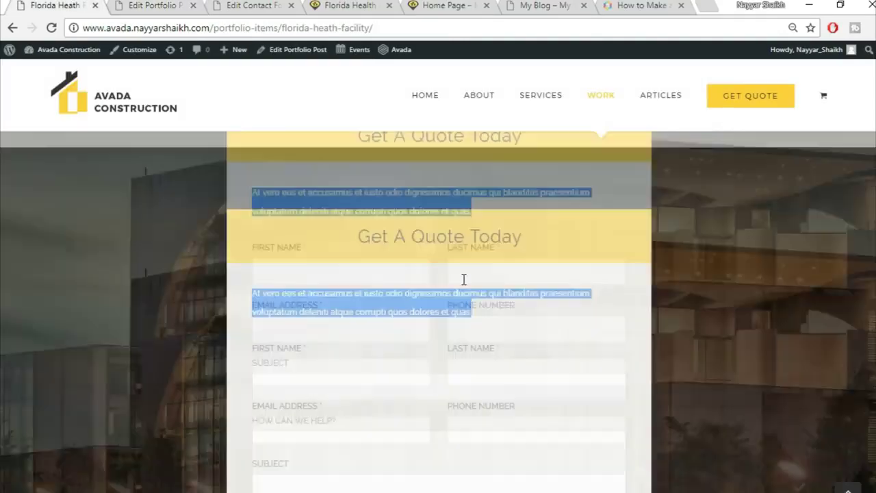
scroll(462, 277, "down", 5)
scroll(464, 285, "down", 4)
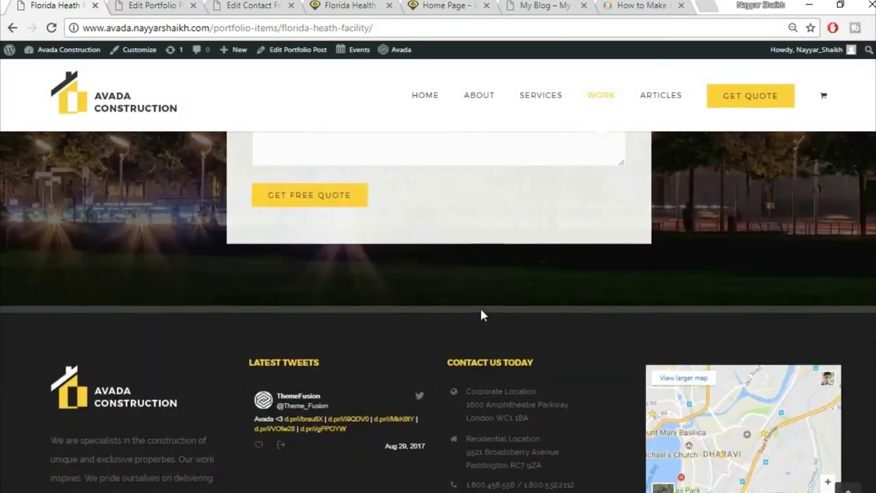
scroll(481, 311, "up", 7)
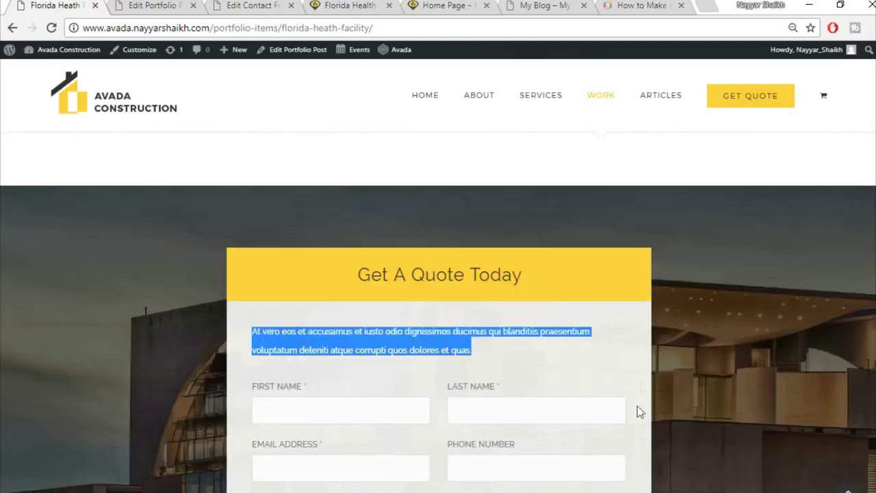
left_click(596, 362)
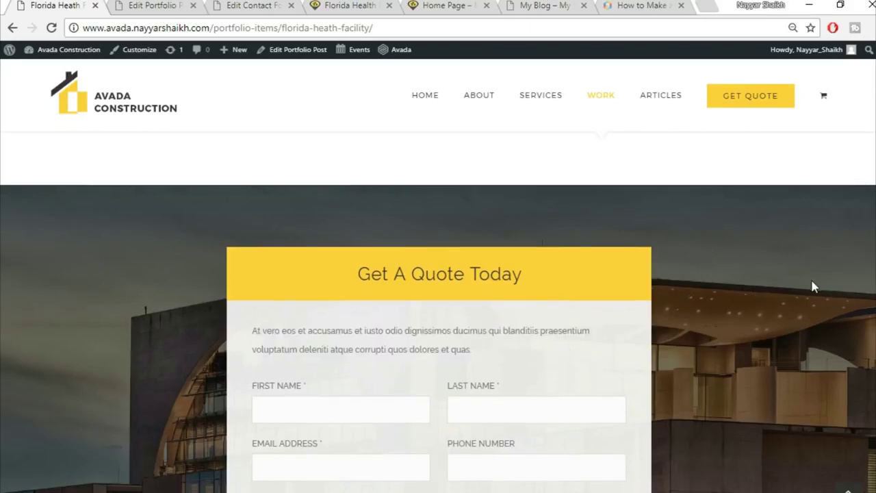
scroll(811, 287, "down", 5)
left_click(171, 5)
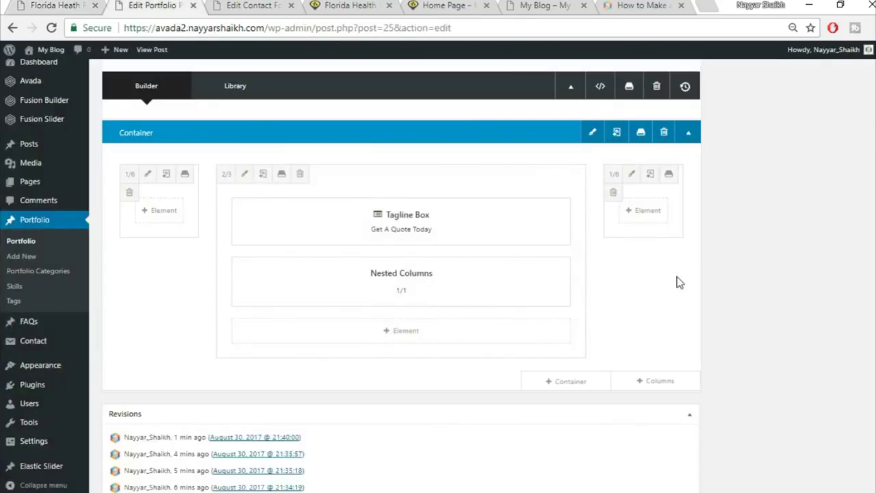
- Upload 332.jpg as the quote container's background image and save the container
scroll(674, 277, "up", 2)
left_click(594, 200)
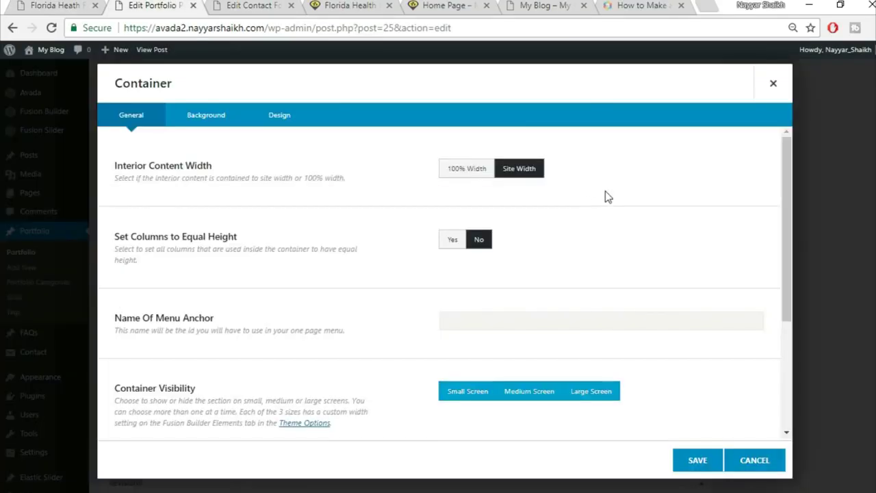
left_click(208, 128)
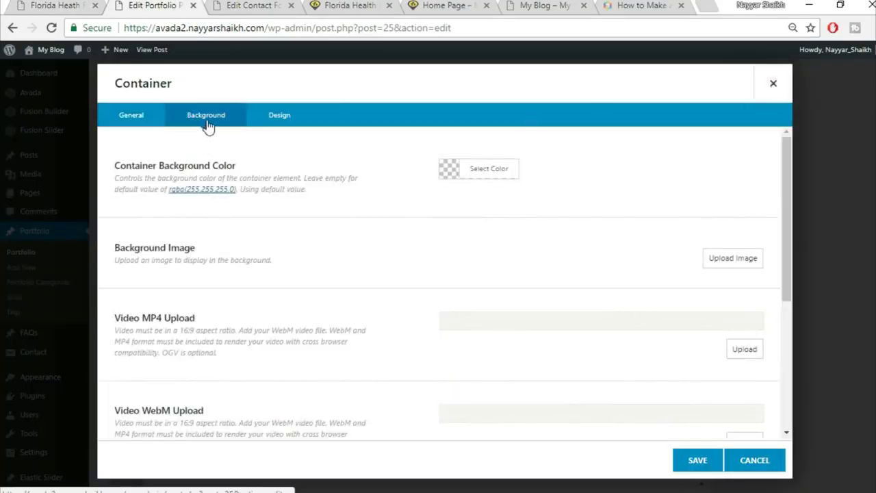
left_click(739, 264)
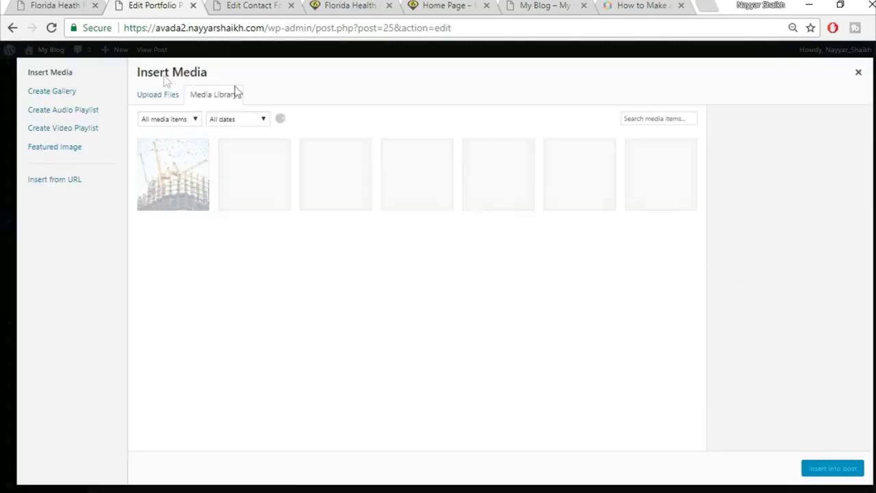
left_click(145, 98)
left_click(496, 266)
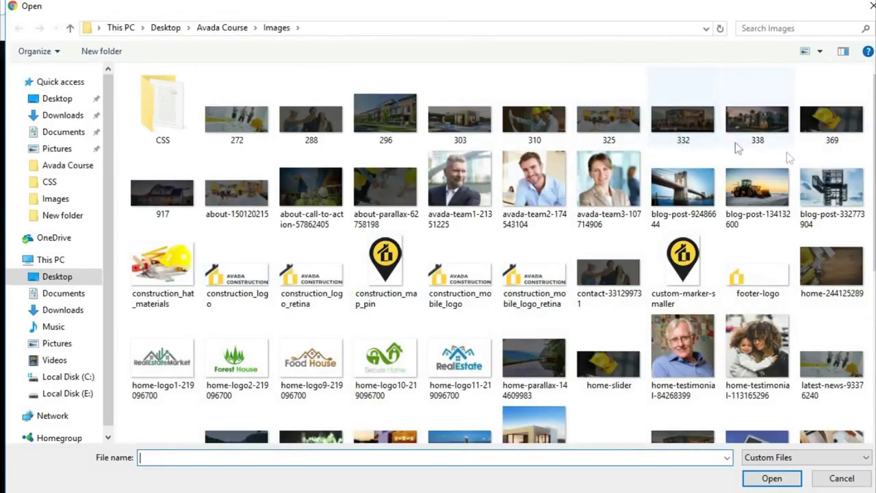
left_click(699, 135)
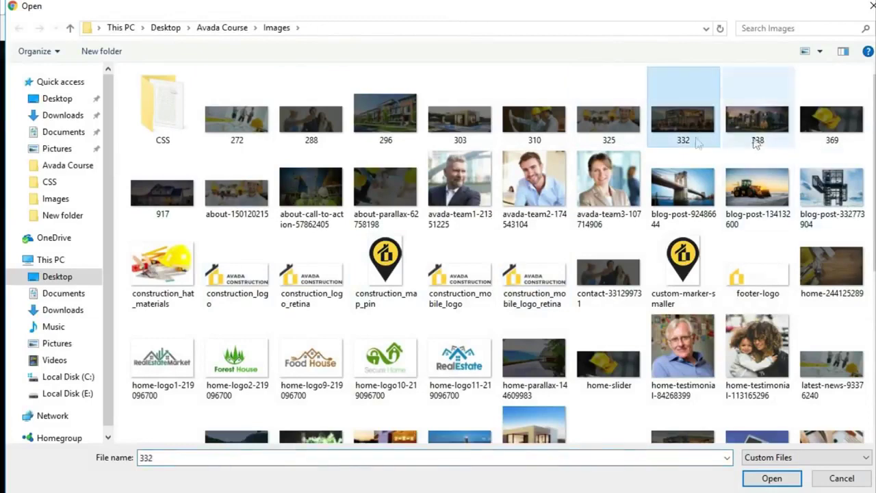
left_click(772, 478)
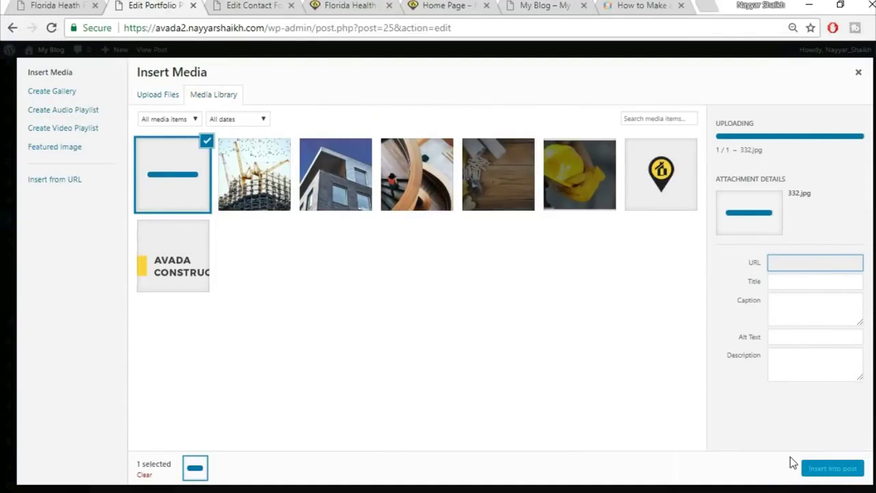
left_click(833, 469)
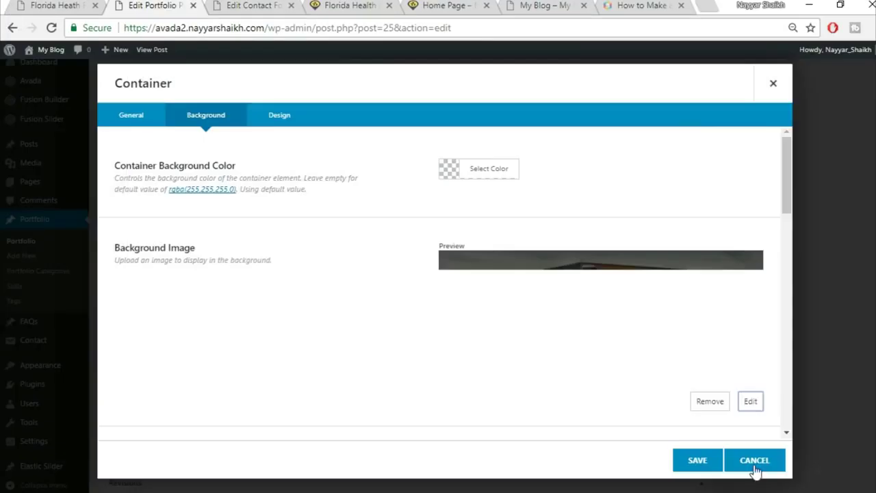
left_click(697, 461)
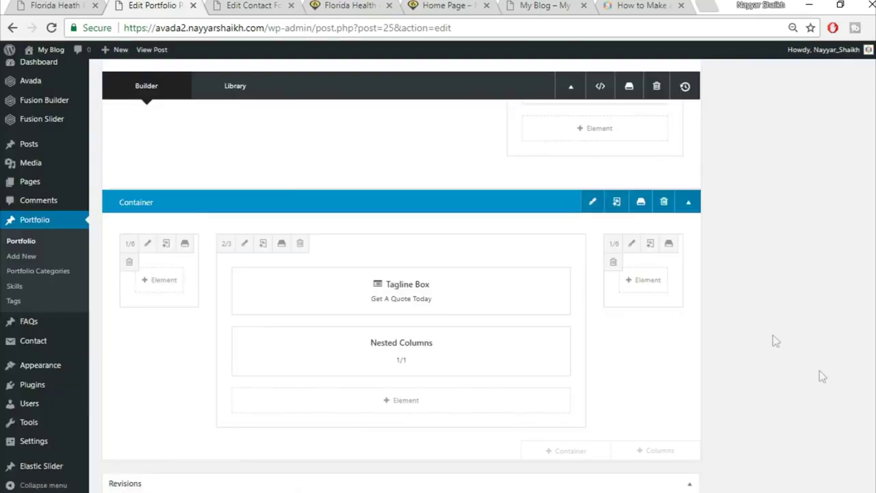
- Scroll the demo Florida Heath Facility page up to the top of its quote form
left_click(58, 5)
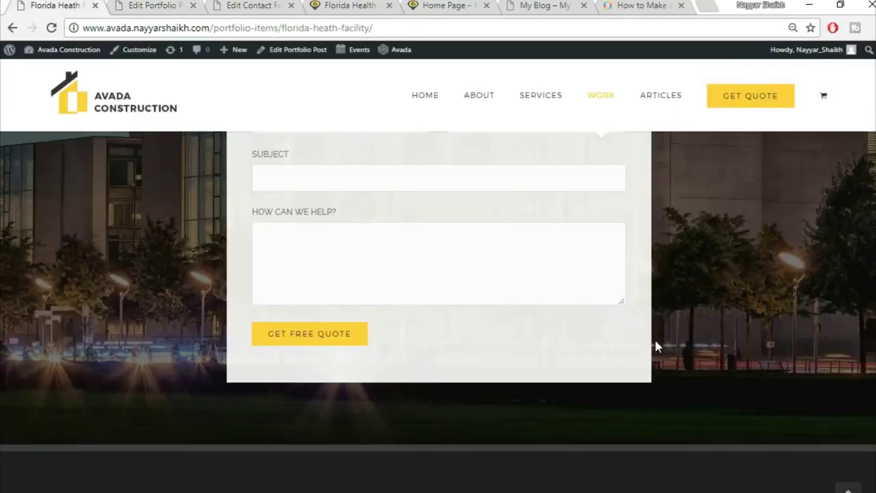
scroll(654, 338, "up", 3)
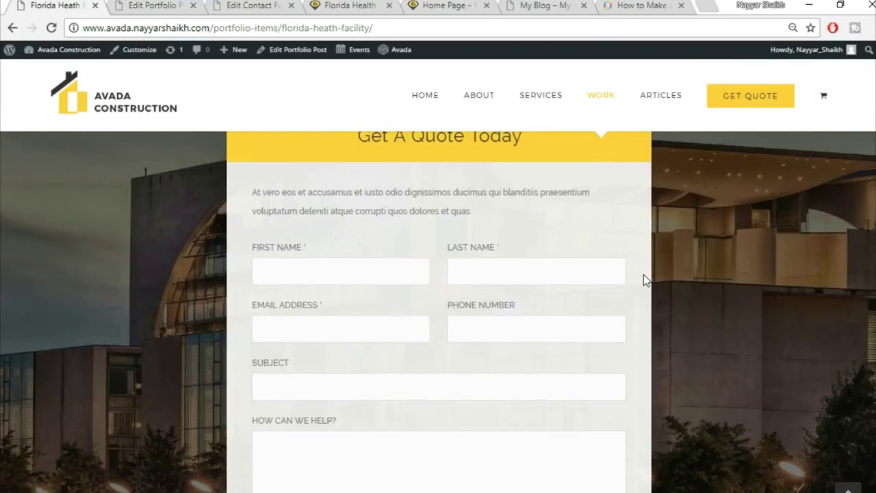
scroll(642, 296, "up", 1)
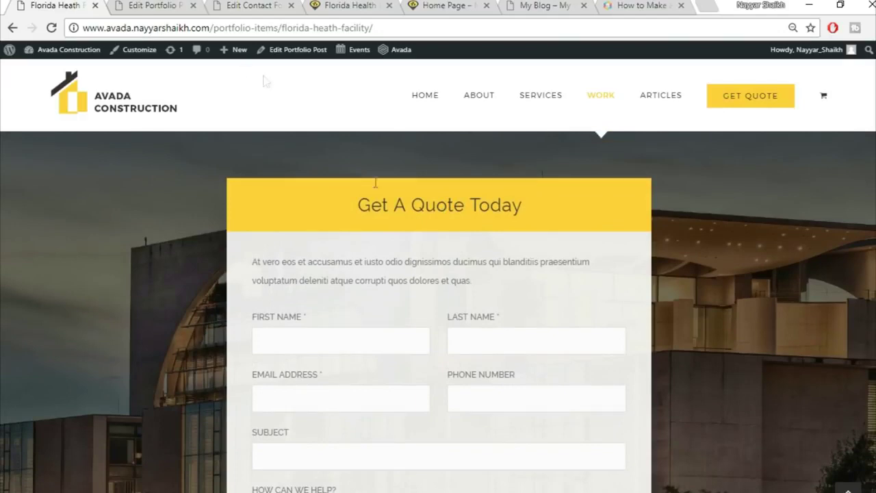
- Update the Florida Health Facility portfolio post
left_click(171, 9)
scroll(682, 344, "up", 15)
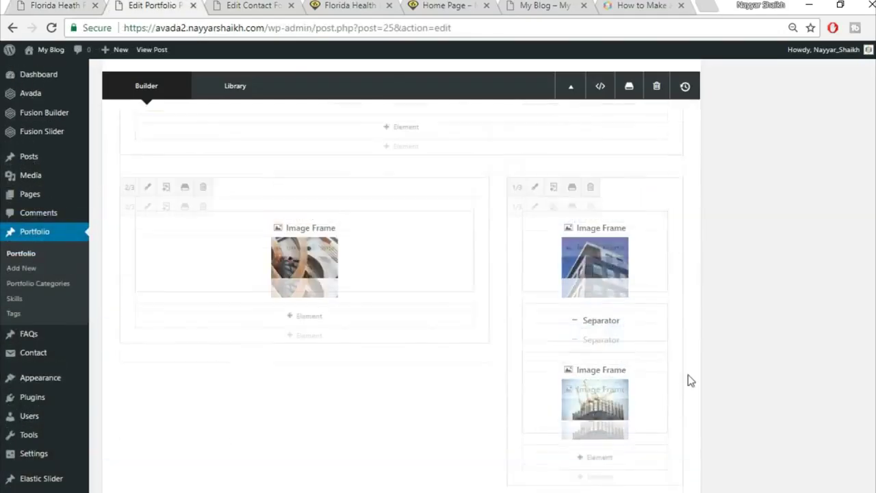
left_click(845, 262)
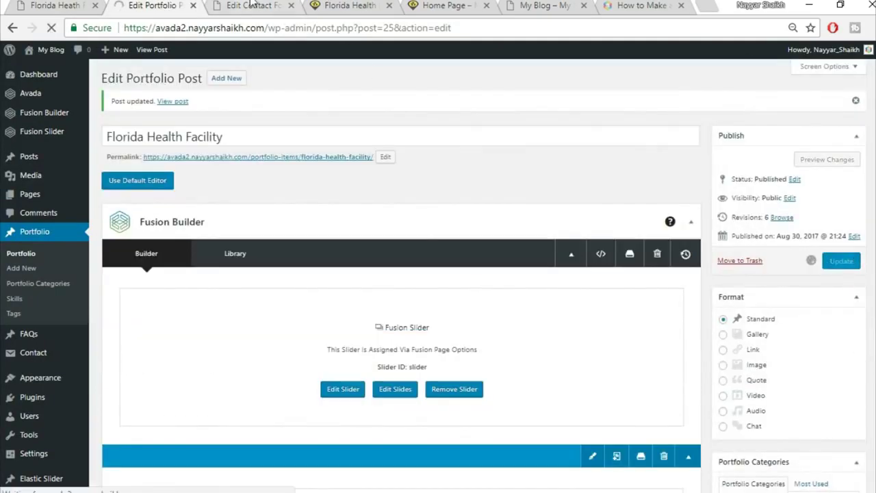
- Move the contact form tab last, then reload the live portfolio page and scroll to the quote form
left_click(252, 5)
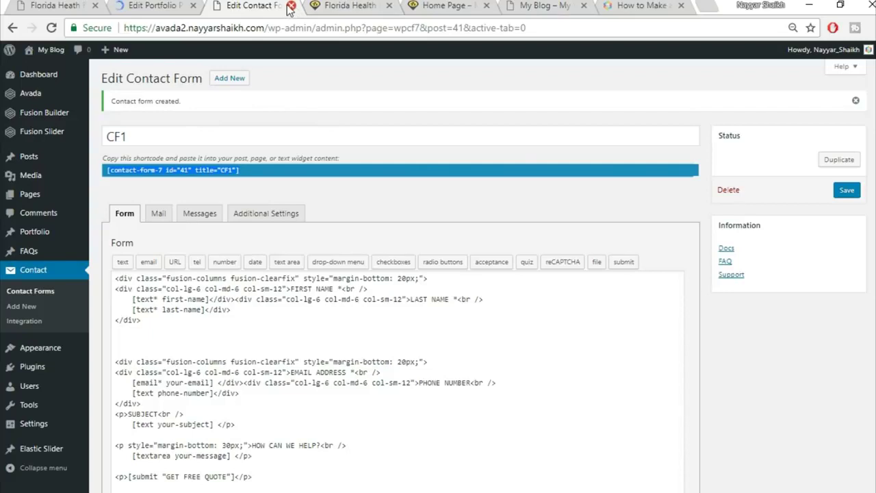
left_click_drag(274, 5, 698, 6)
left_click(252, 5)
left_click(268, 30)
left_click(268, 30)
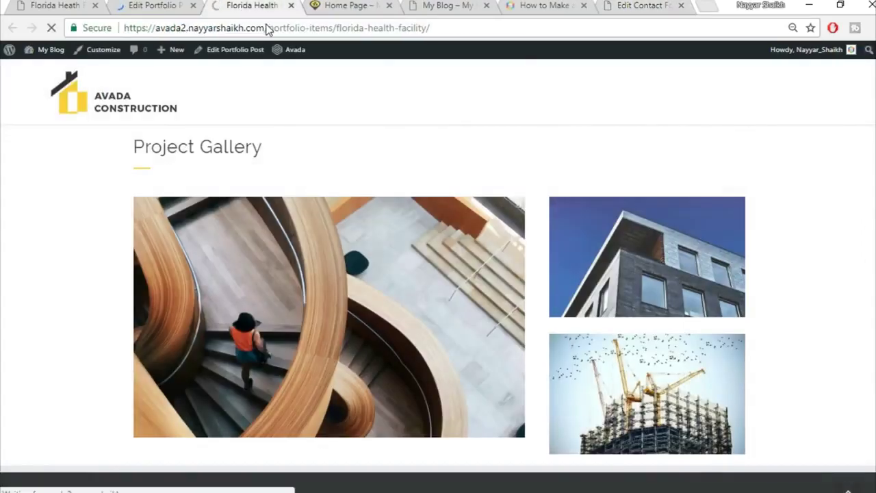
scroll(854, 255, "down", 4)
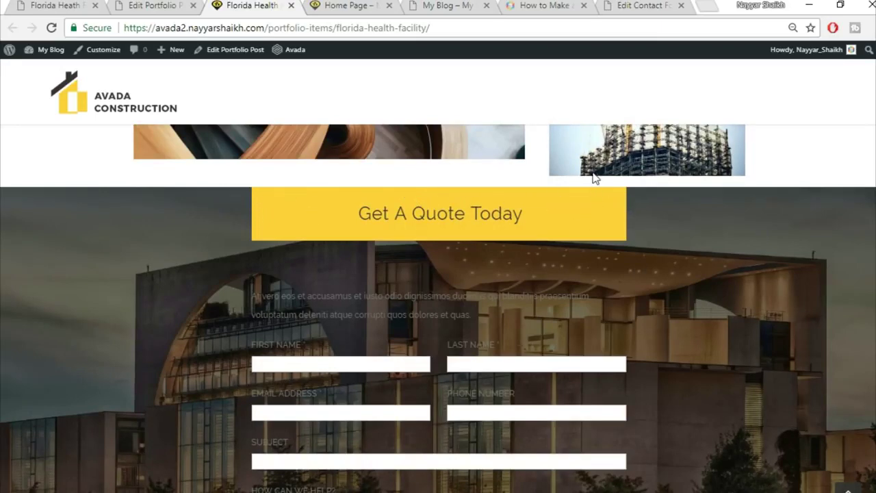
scroll(619, 260, "down", 2)
- Compare the editor's Get A Quote Today tagline and nested columns with the demo's quote box
left_click(149, 5)
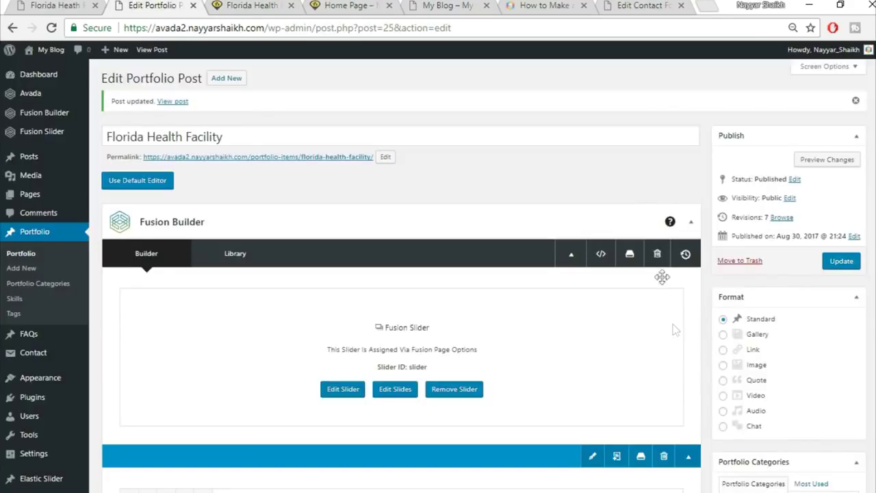
scroll(681, 354, "down", 1)
scroll(681, 354, "down", 15)
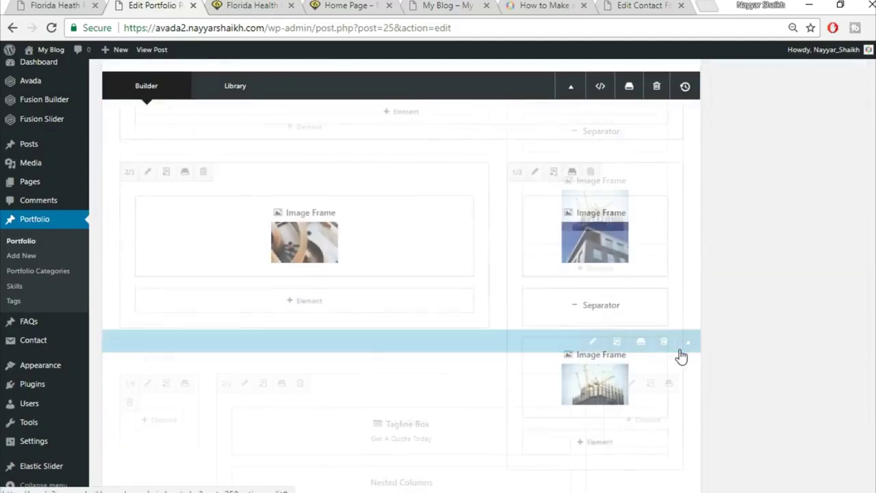
scroll(678, 353, "down", 1)
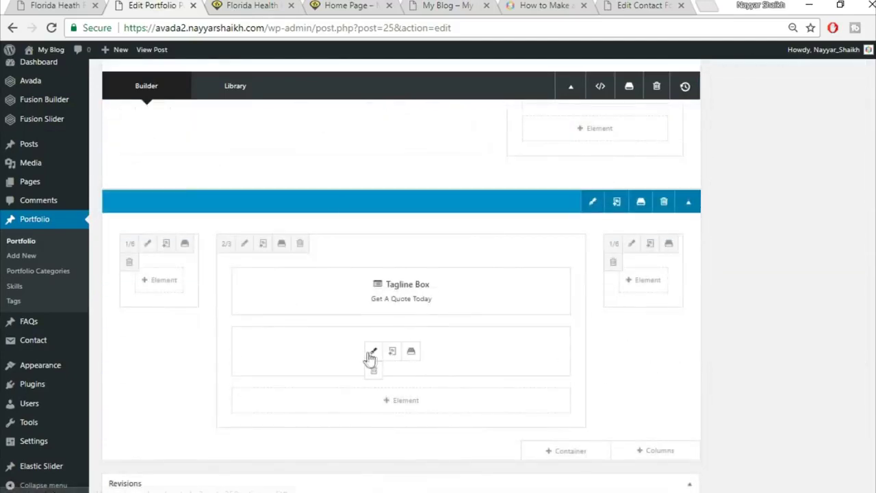
left_click(35, 5)
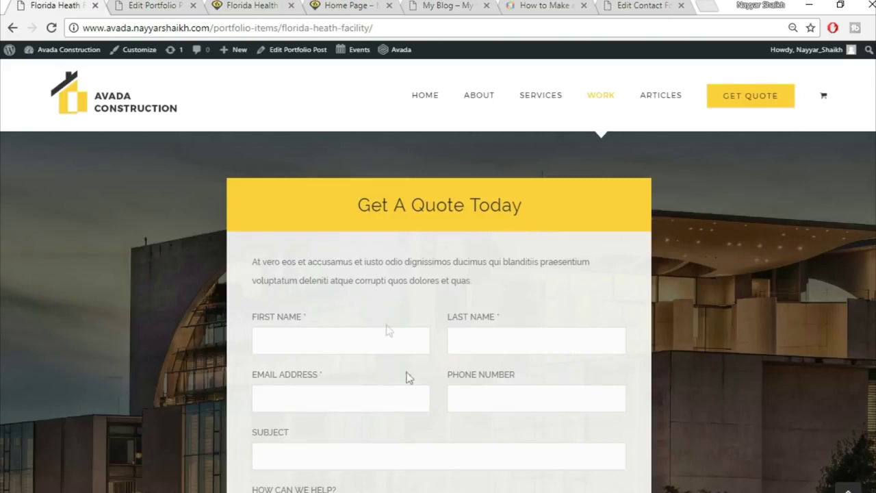
left_click_drag(255, 261, 440, 261)
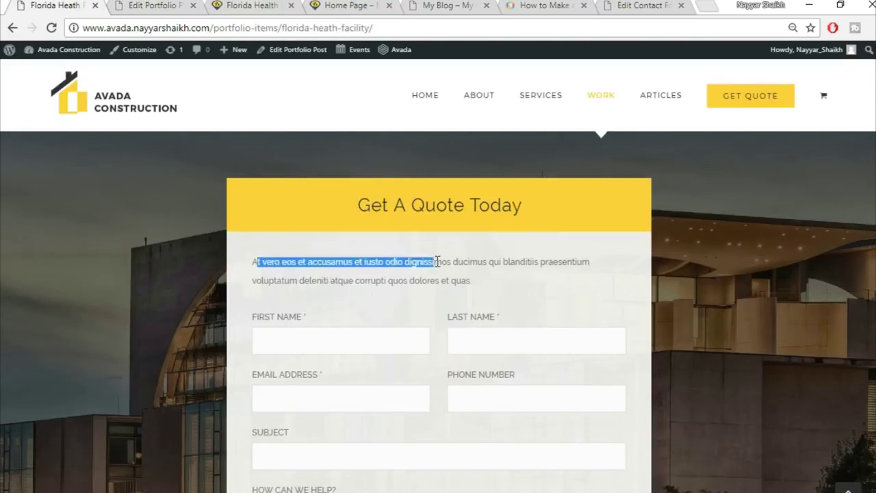
left_click(387, 325)
left_click(123, 5)
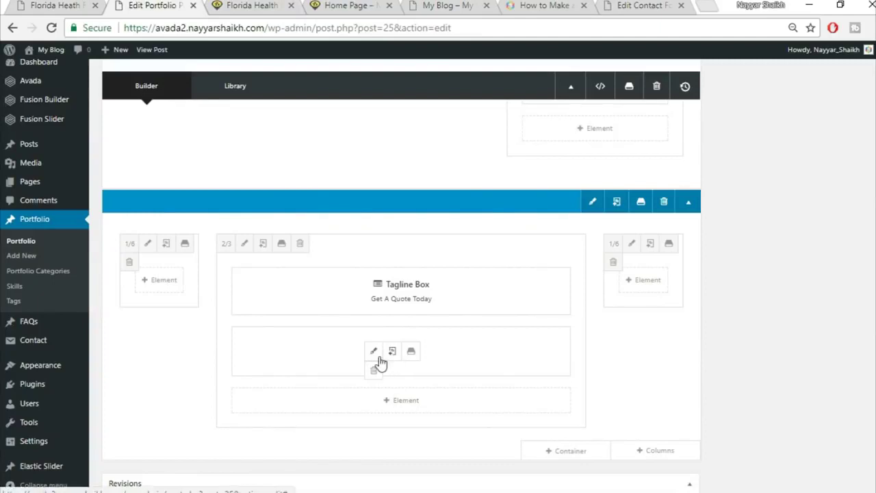
key("ctrl+Page_Up")
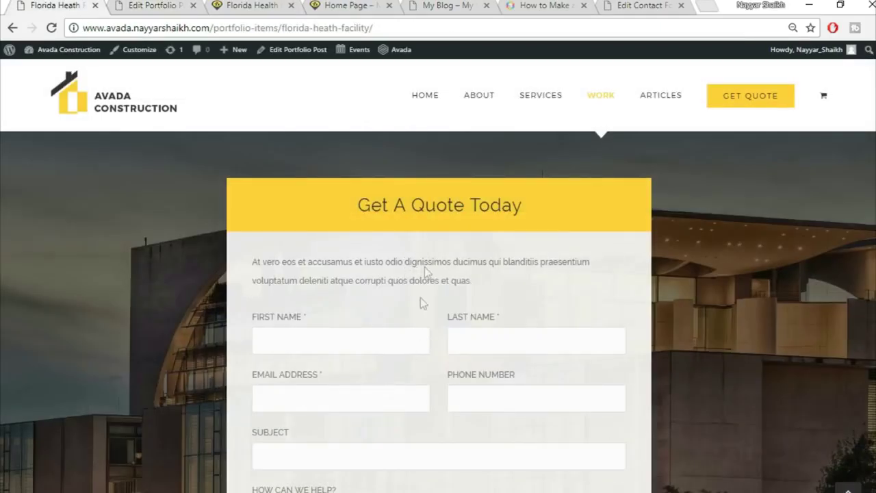
key("ctrl+Page_Down")
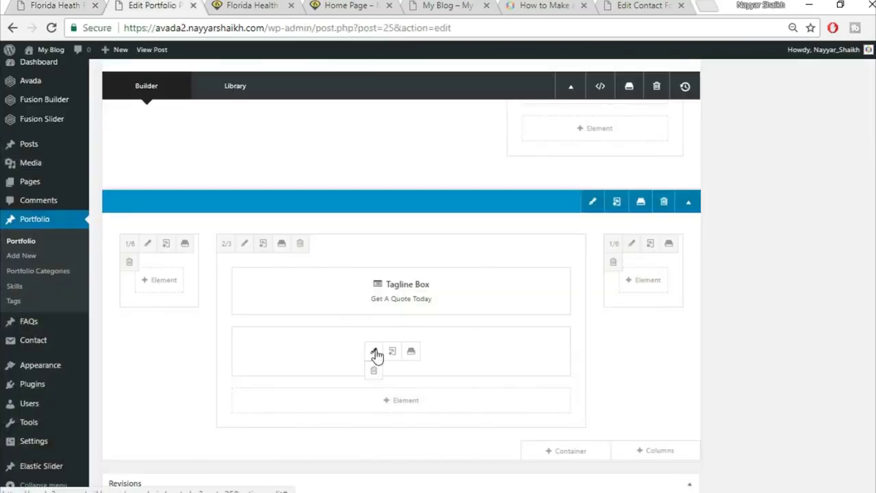
- Set the nested column's background colour to #F5F5F5 and save both dialogs
left_click(375, 353)
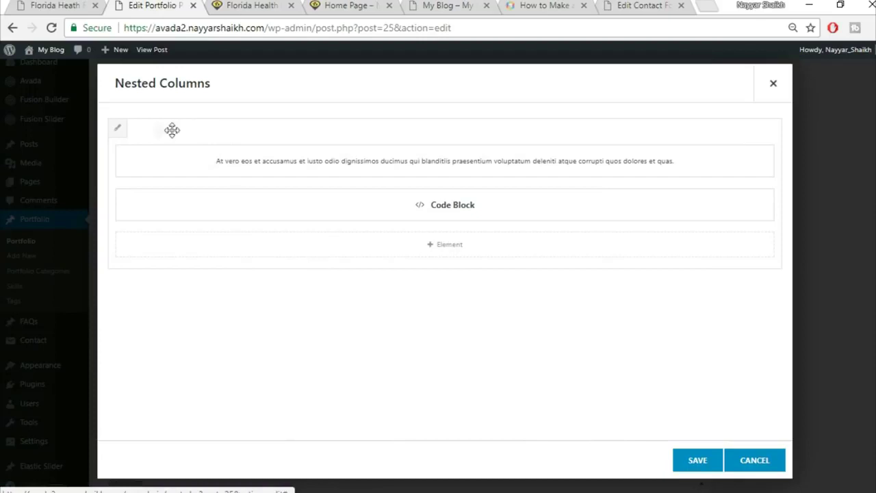
left_click(118, 129)
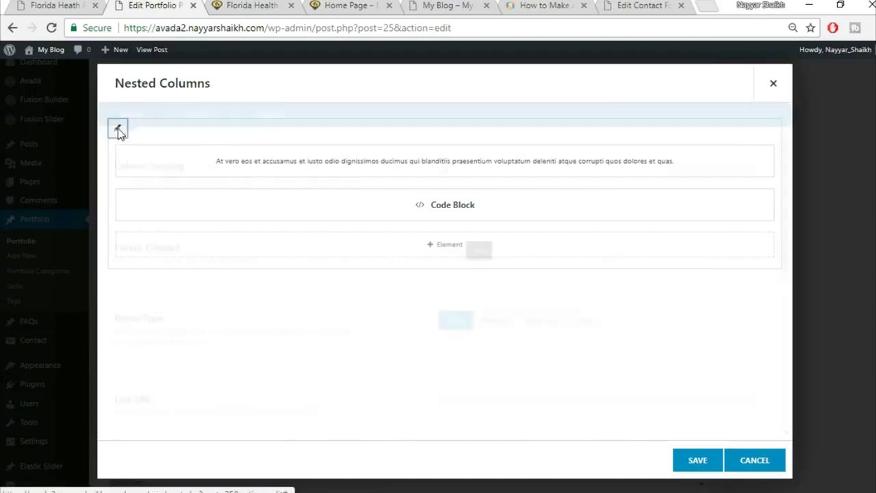
left_click(198, 118)
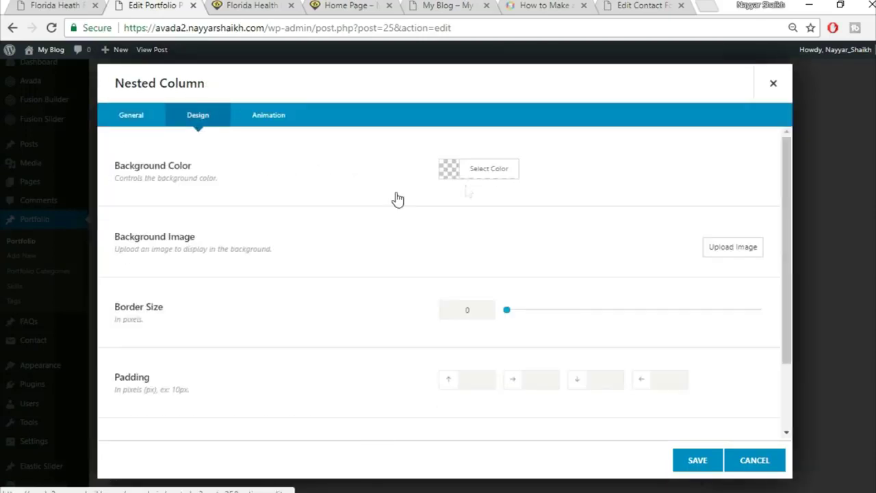
left_click(497, 170)
left_click(578, 194)
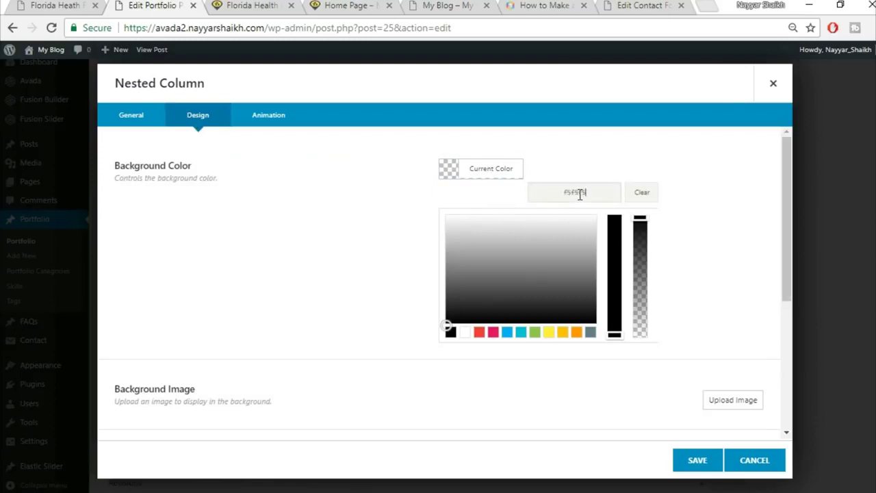
left_click(693, 463)
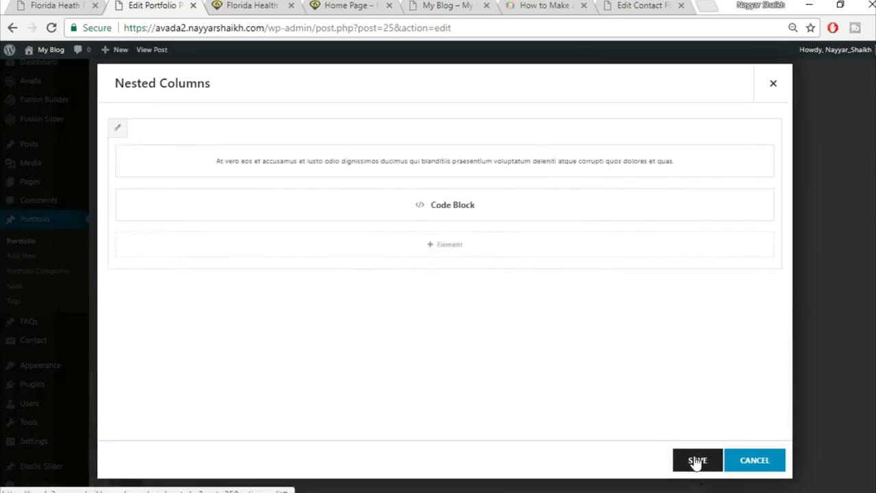
left_click(695, 462)
scroll(401, 308, "up", 15)
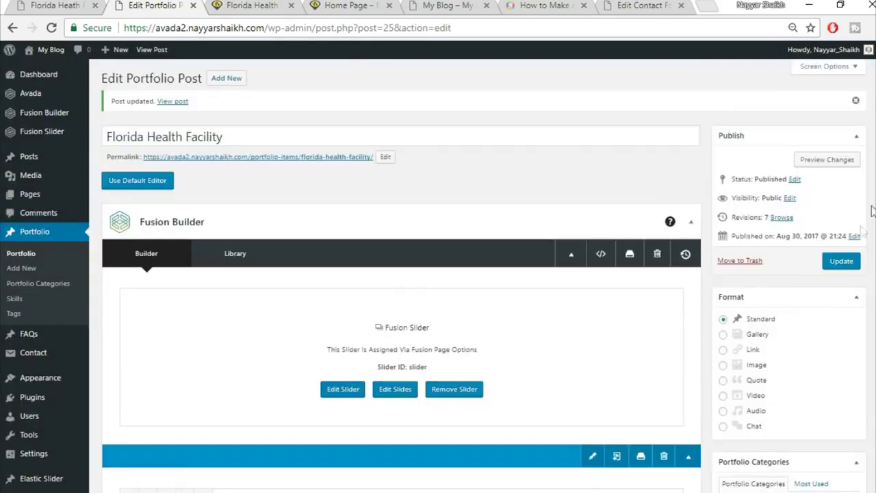
- Update the post, then reload the live page and check the grey quote form section
left_click(844, 264)
left_click(250, 5)
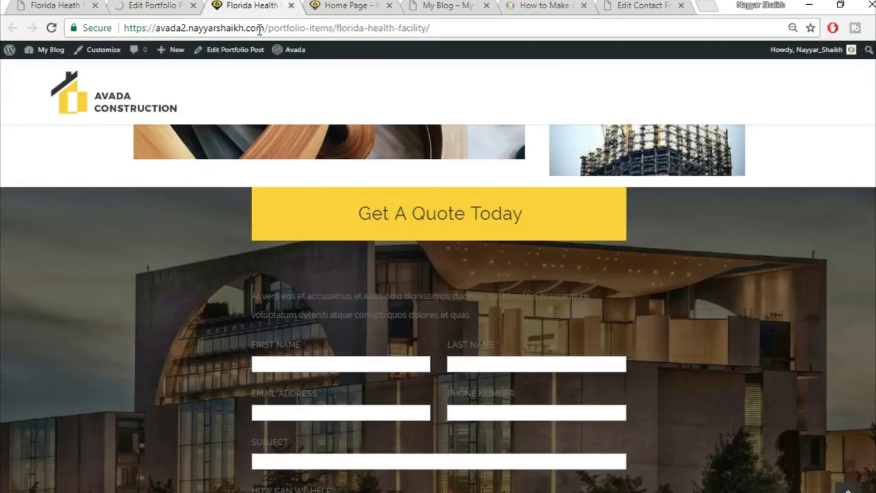
left_click(260, 28)
left_click(261, 28)
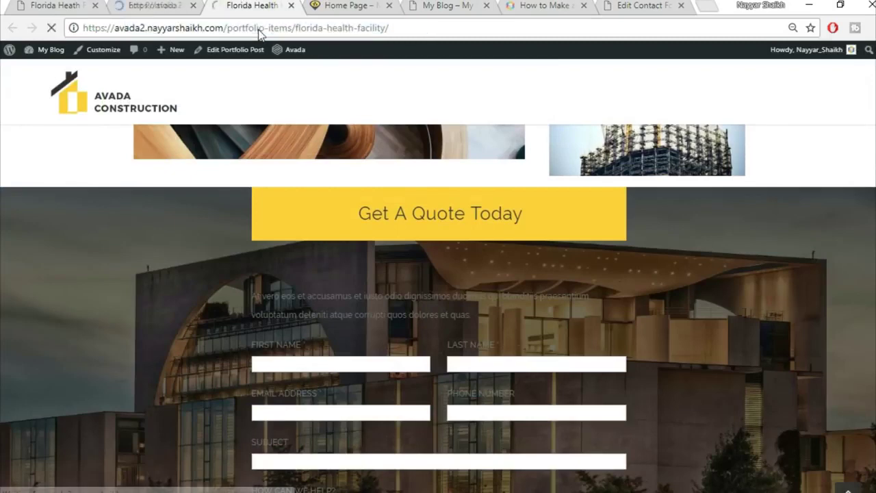
key("Return")
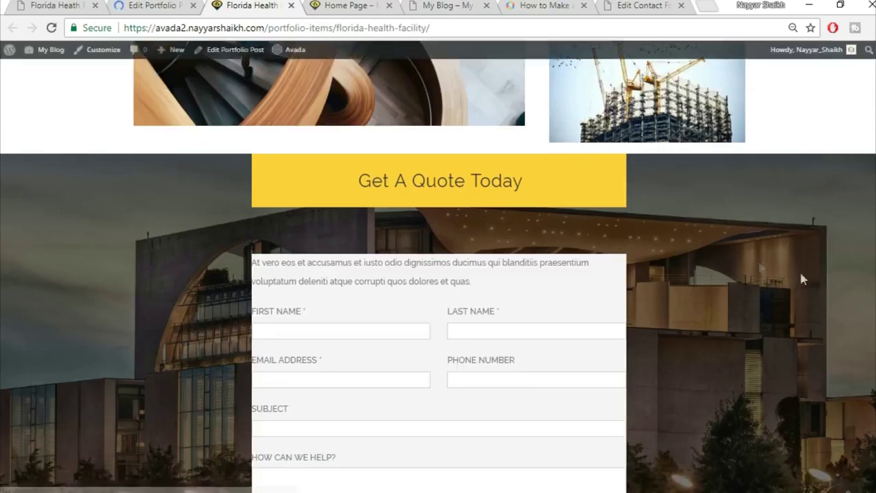
scroll(802, 279, "down", 2)
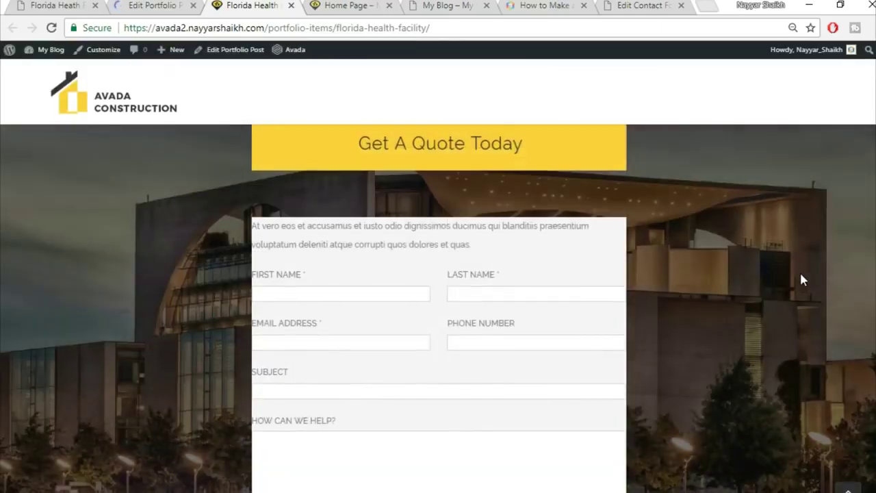
scroll(799, 278, "down", 2)
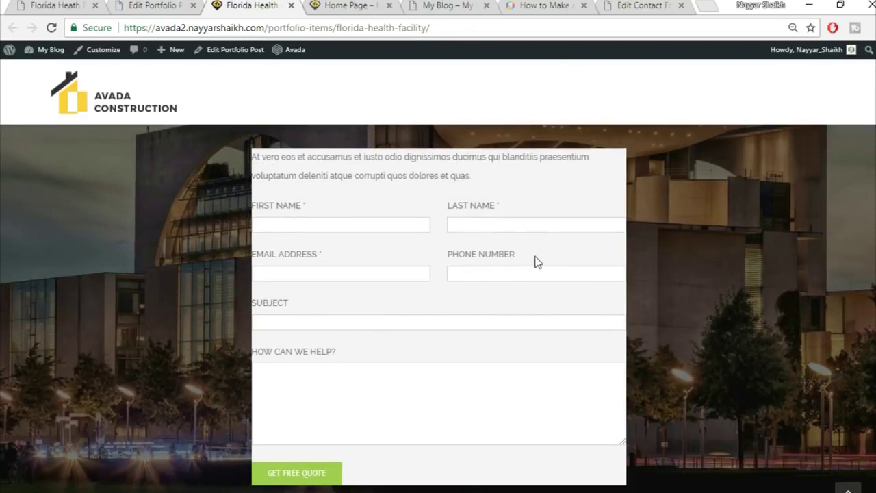
scroll(536, 259, "up", 2)
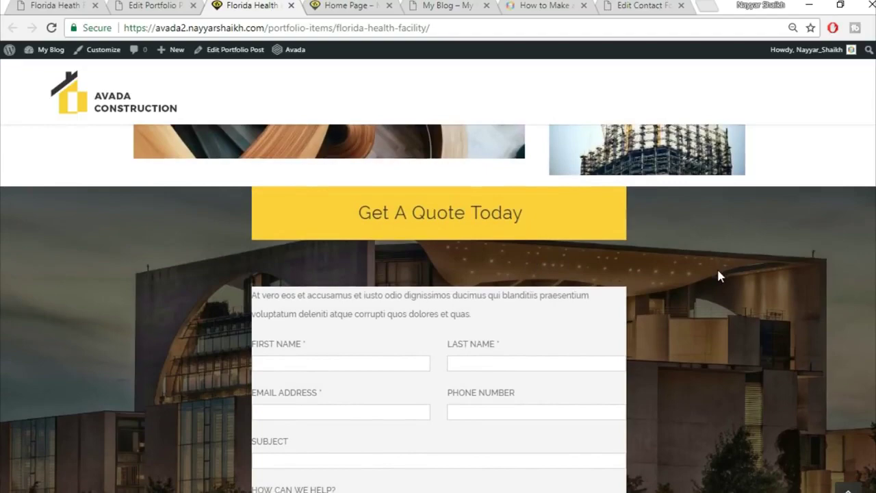
scroll(718, 273, "down", 3)
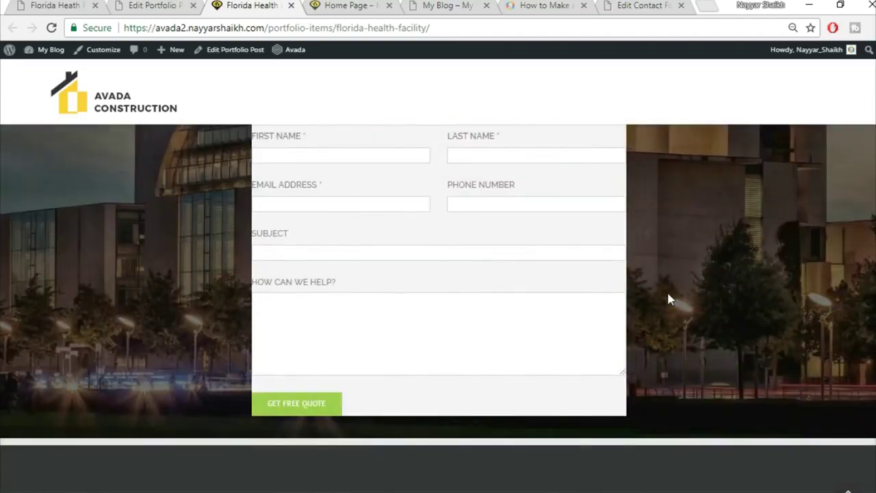
scroll(668, 294, "up", 3)
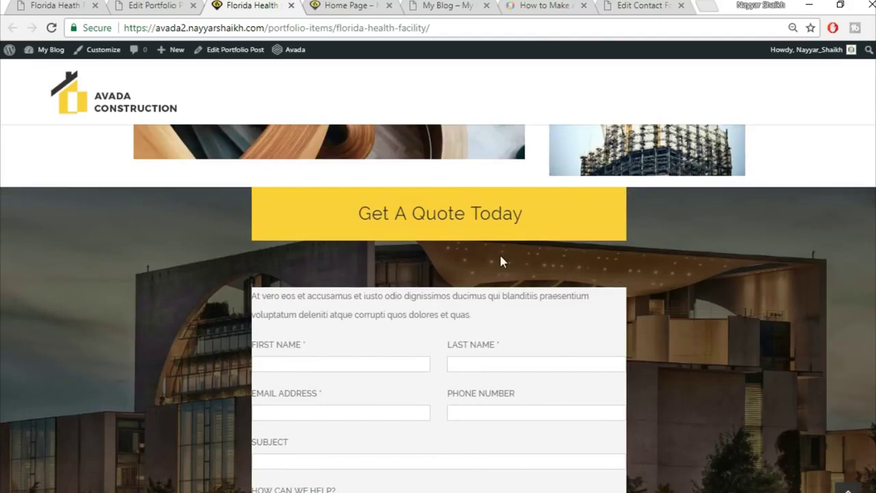
scroll(355, 295, "down", 1)
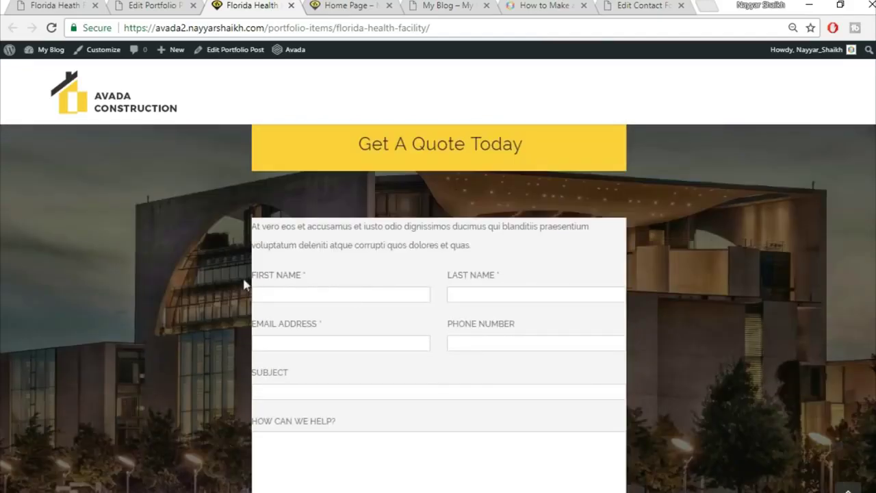
scroll(600, 189, "up", 1)
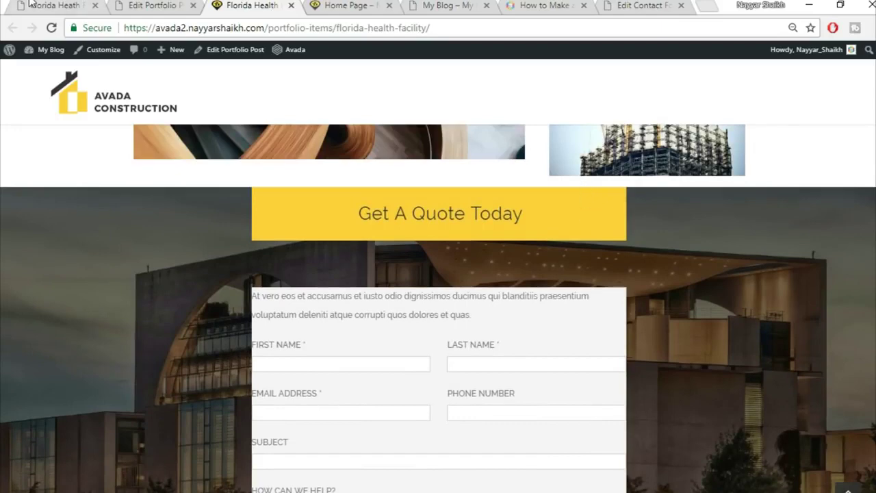
- Glance at the demo page, then go back to the Edit Portfolio Post editor
left_click(55, 6)
scroll(438, 205, "up", 2)
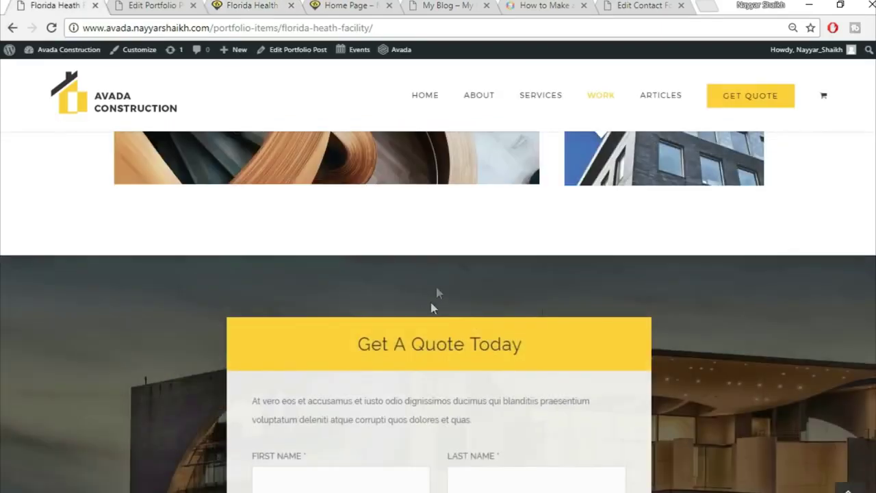
key("ctrl+Tab")
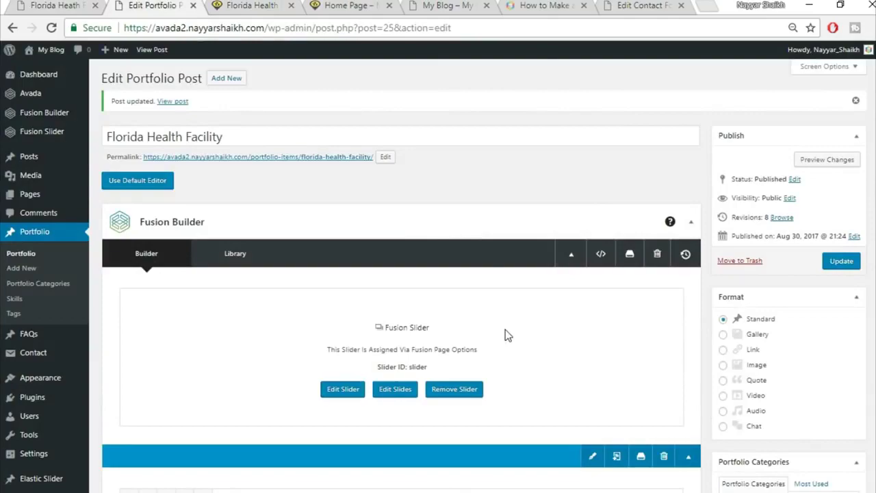
- Open the quote section's Tagline Box settings, review them, and save
scroll(505, 332, "down", 7)
scroll(507, 342, "down", 10)
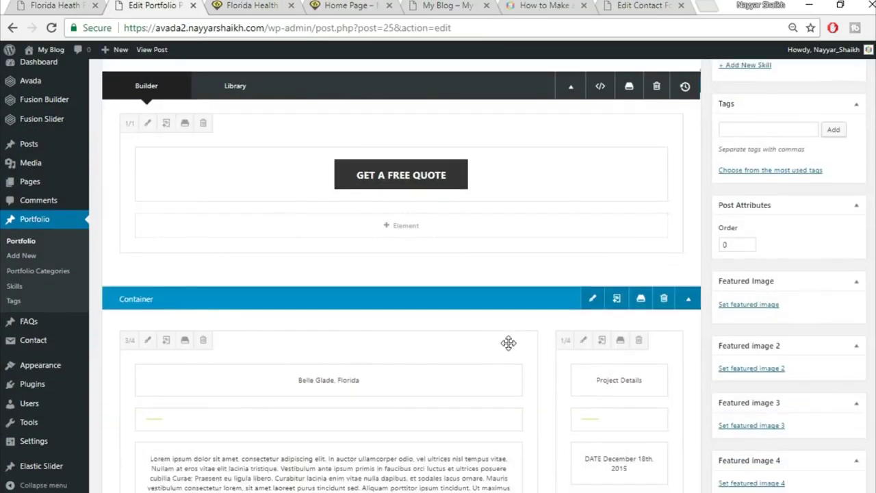
scroll(523, 358, "down", 10)
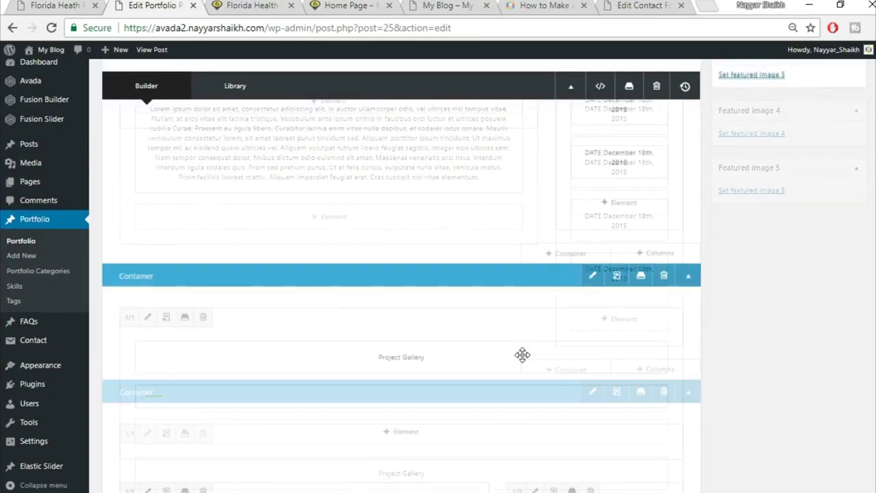
scroll(523, 359, "up", 5)
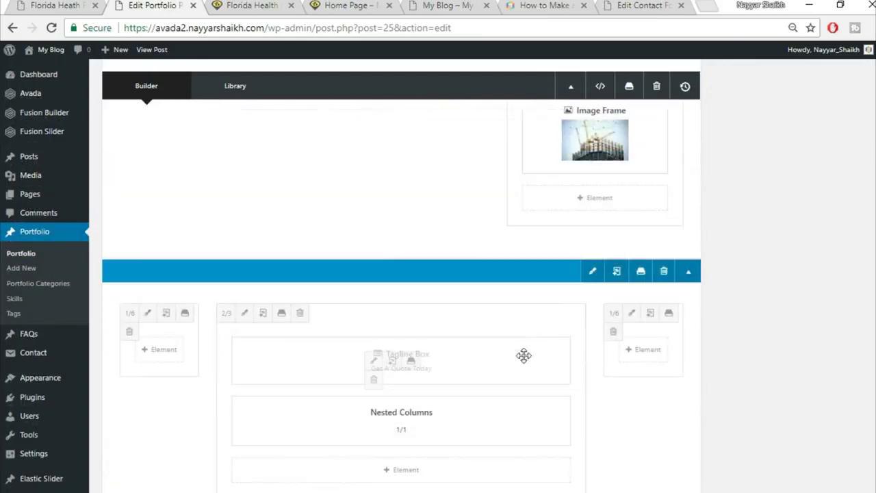
scroll(614, 363, "down", 1)
mouse_move(368, 294)
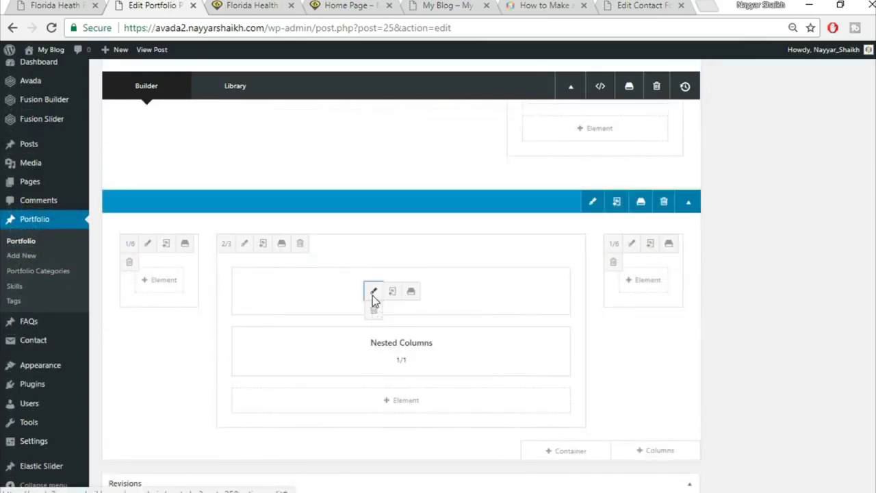
left_click(373, 292)
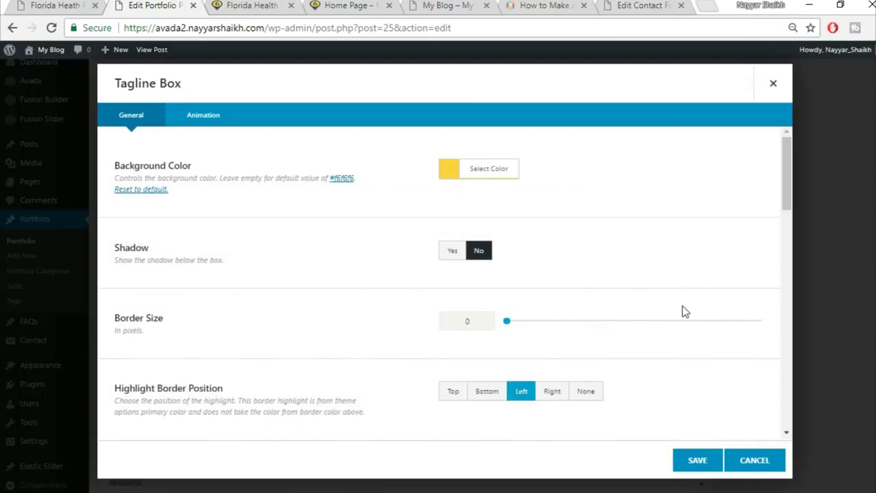
scroll(685, 311, "down", 5)
scroll(469, 171, "down", 1)
scroll(470, 171, "up", 2)
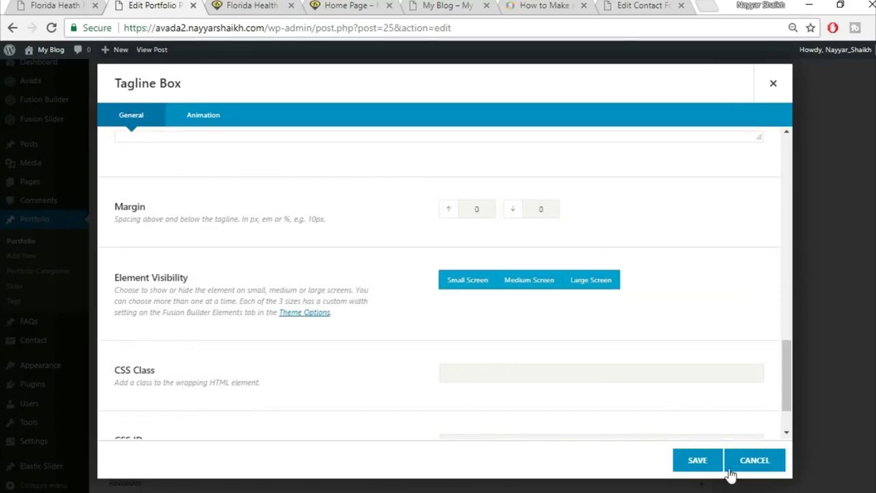
left_click(697, 460)
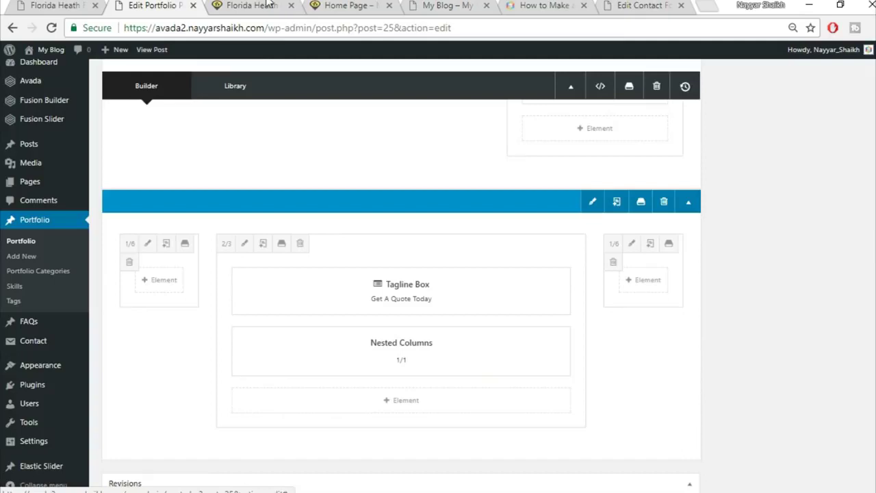
- Check the live Florida Health Facility page, then open the Nested Columns settings
left_click(268, 5)
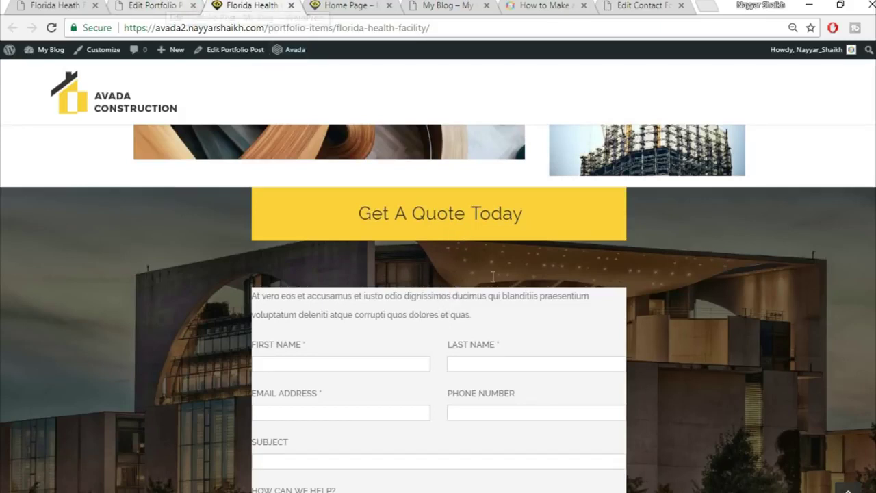
left_click(167, 4)
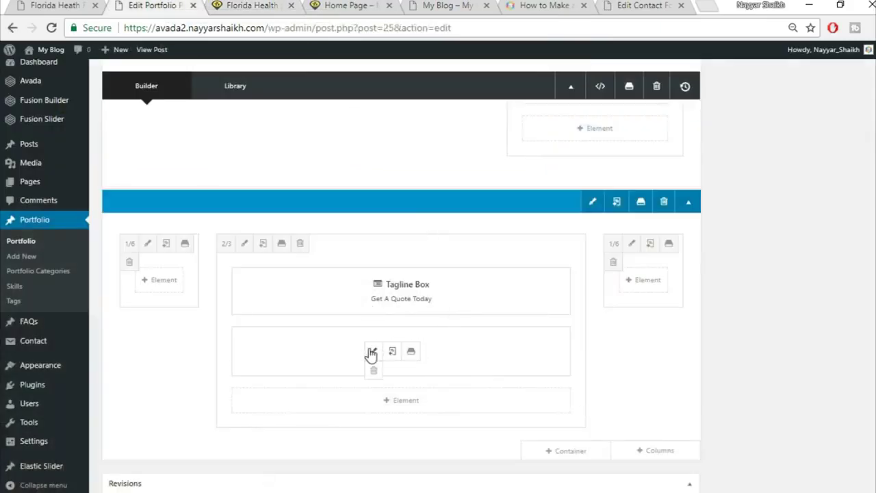
left_click(372, 354)
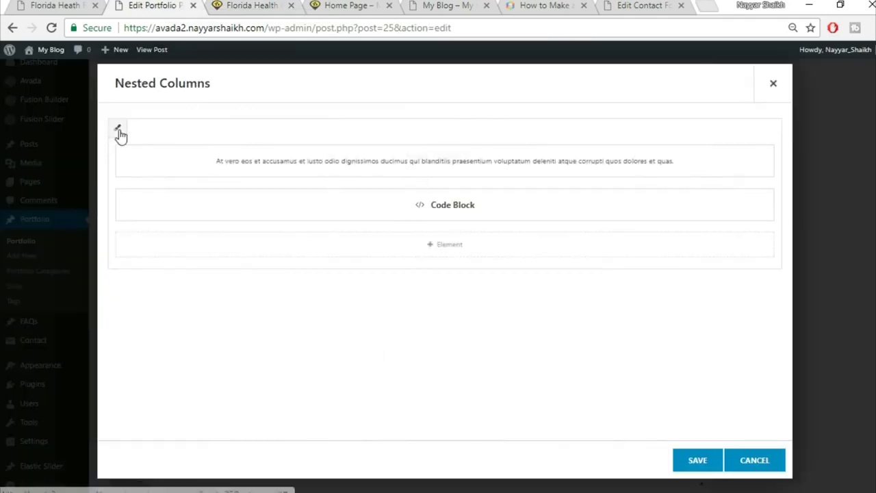
- Give the nested column 6% padding on all four sides in its Design settings
left_click(118, 130)
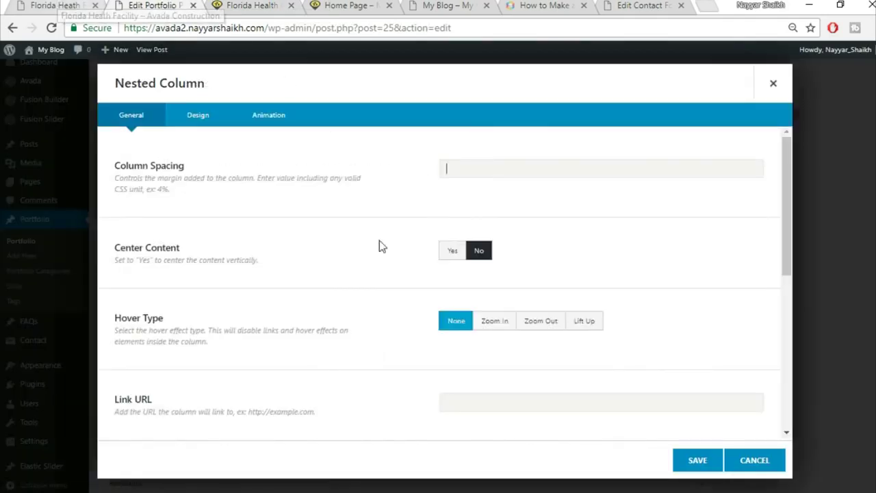
left_click(210, 115)
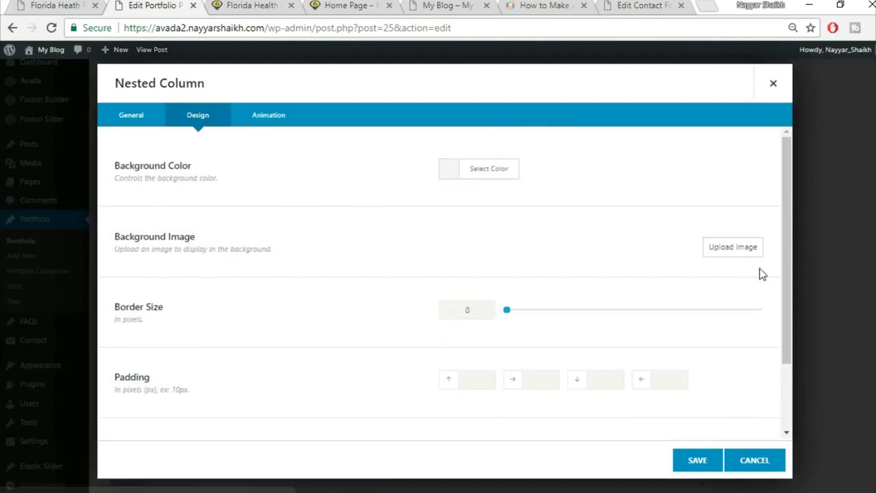
scroll(685, 287, "down", 2)
left_click(472, 313)
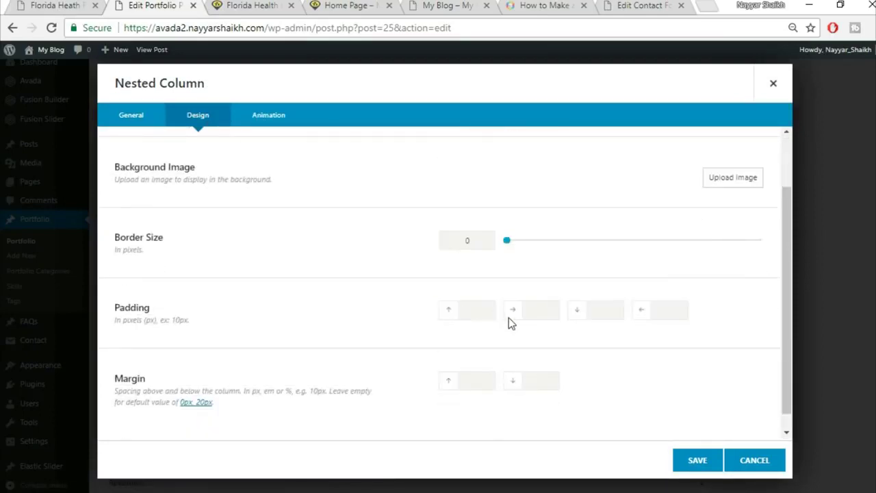
type("6%6%")
key("Tab")
type("6%")
key("Tab")
type("6")
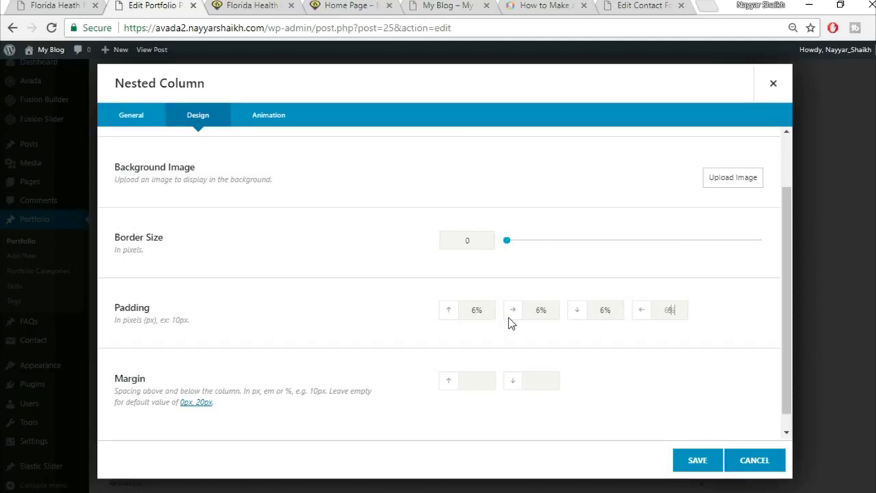
- Set the nested column's top and bottom margin to 0 and save it
key("Tab")
type("0")
key("ctrl+Tab")
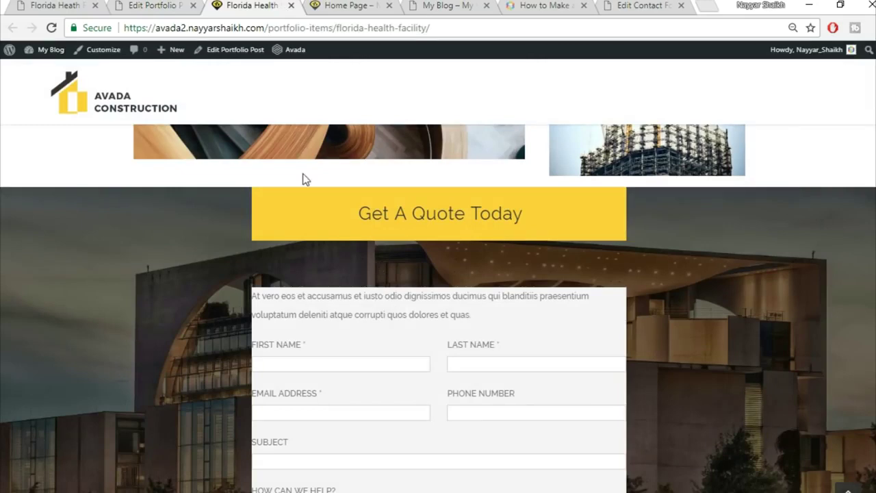
key("ctrl+shift+Tab")
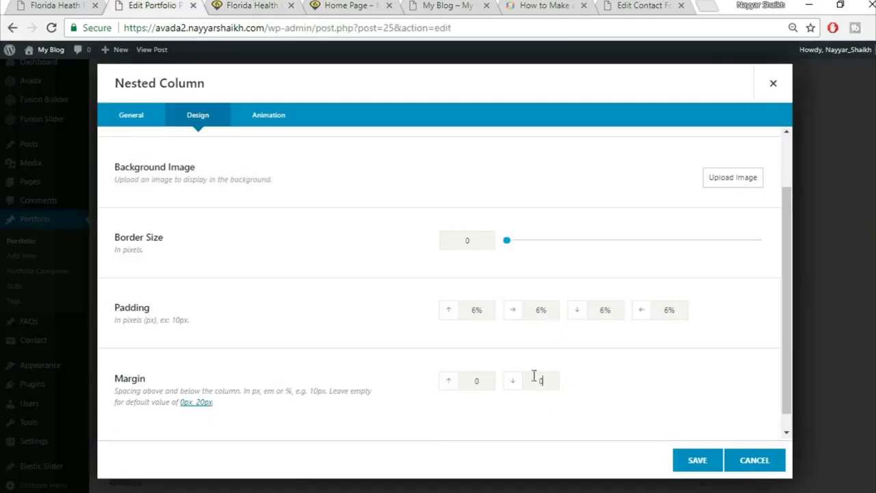
left_click(690, 468)
- Save the Nested Columns and open the quote form container's settings, comparing with the live page
left_click(702, 464)
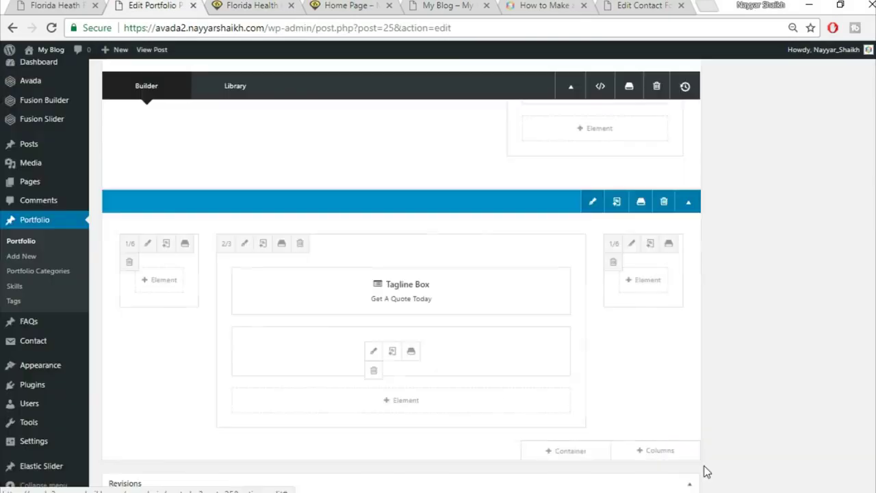
left_click(592, 201)
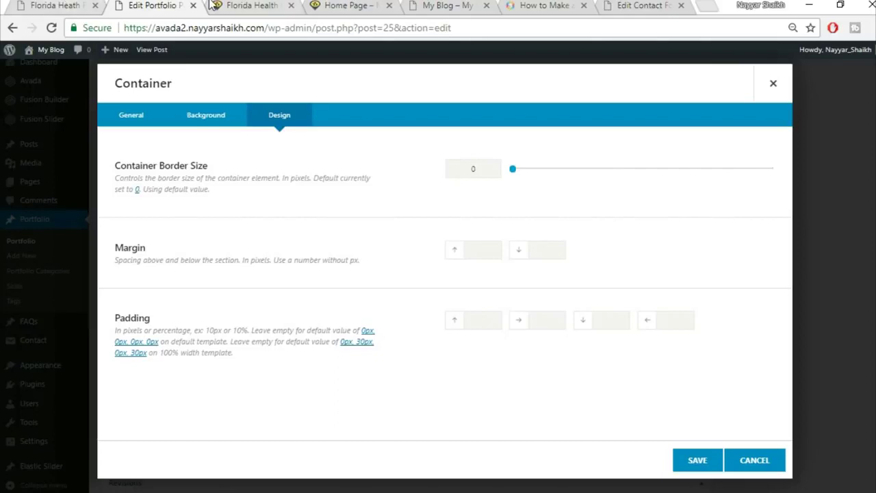
left_click(212, 5)
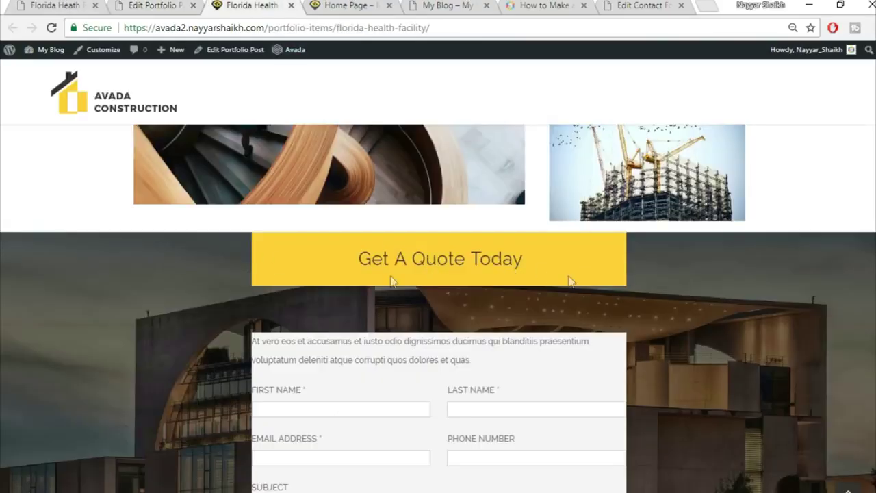
scroll(630, 391, "down", 4)
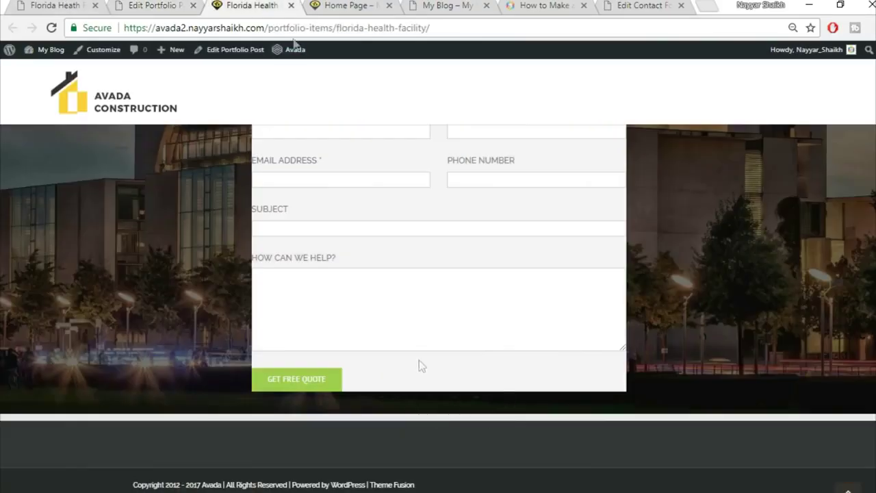
left_click(181, 5)
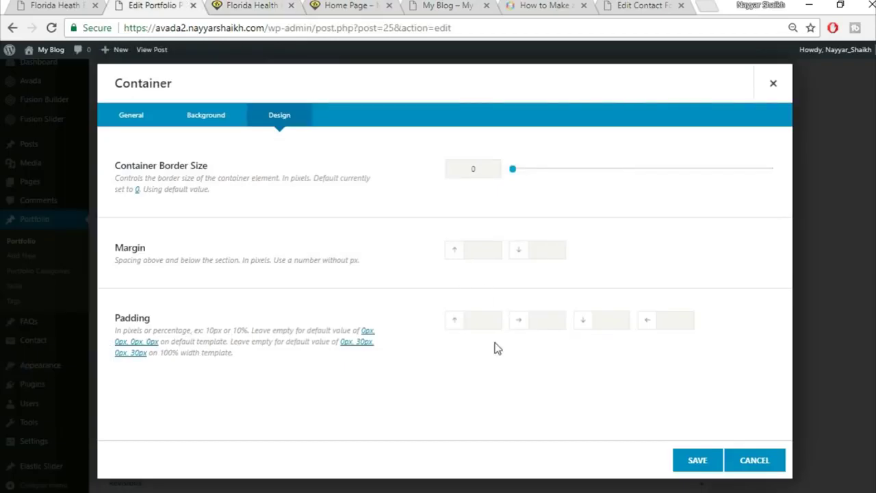
- Give the container 6% top and 6% bottom padding and save
left_click(485, 320)
type("6%")
key("Tab")
key("Tab")
type("6%")
left_click(696, 462)
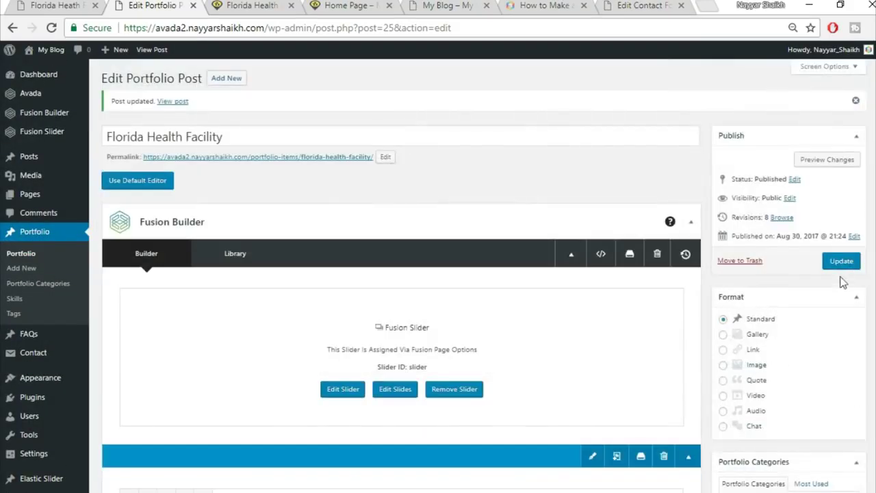
left_click(841, 264)
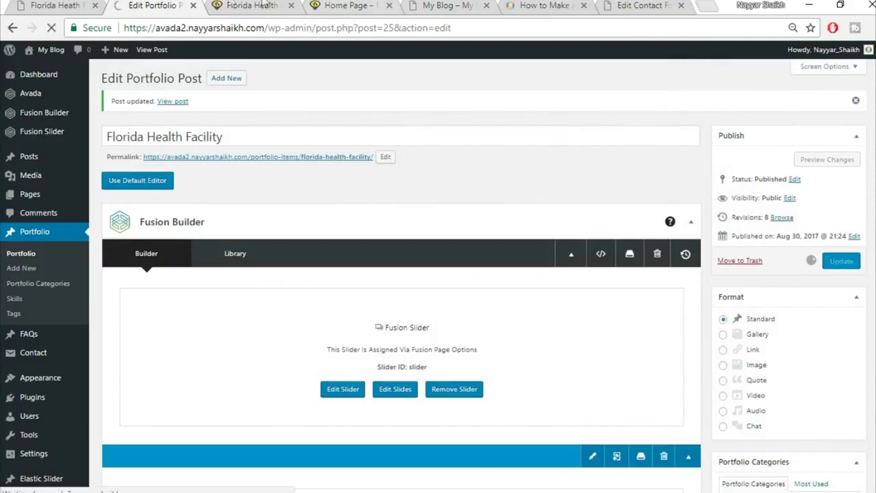
left_click(241, 6)
left_click(278, 28)
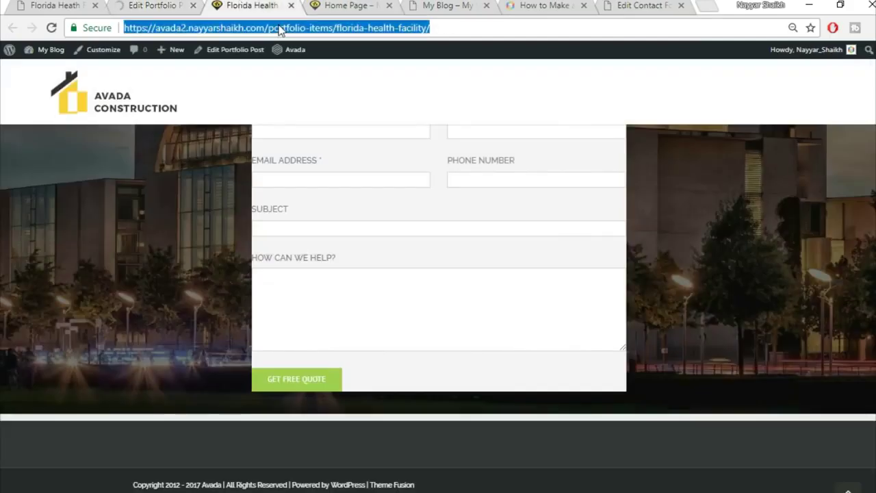
key("Return")
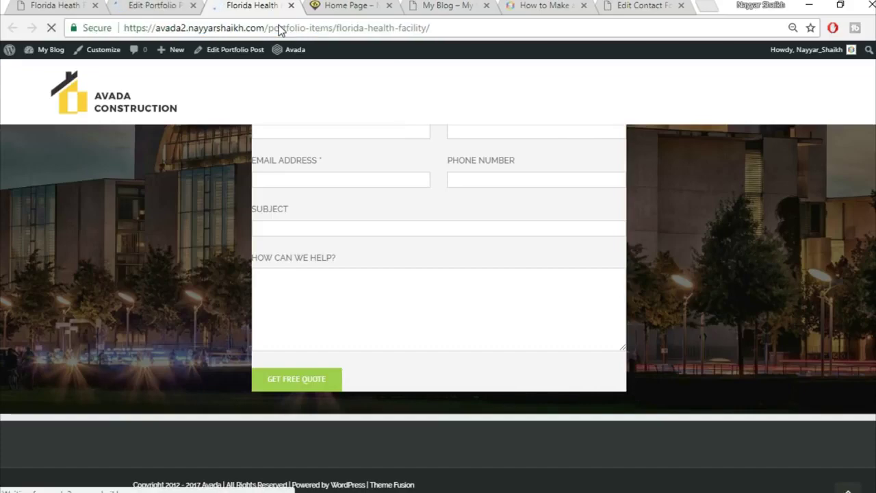
scroll(763, 320, "down", 5)
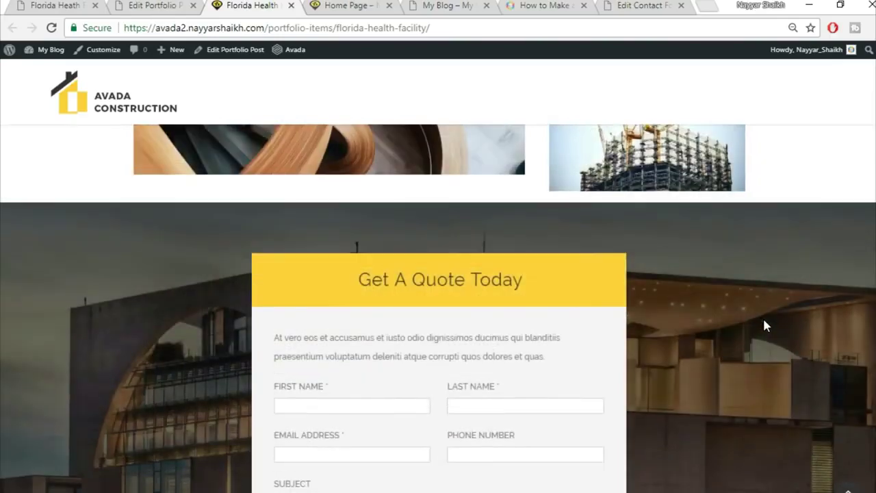
scroll(764, 326, "up", 5)
scroll(765, 325, "up", 8)
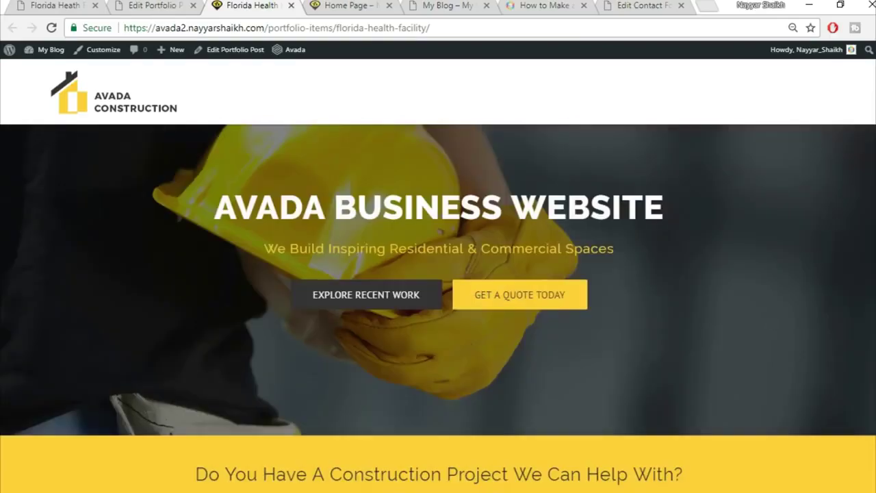
scroll(438, 307, "down", 8)
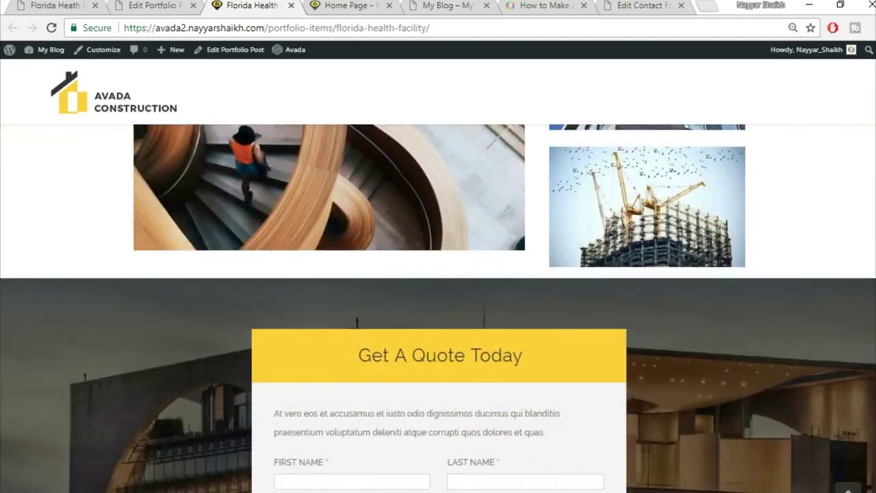
scroll(438, 308, "down", 3)
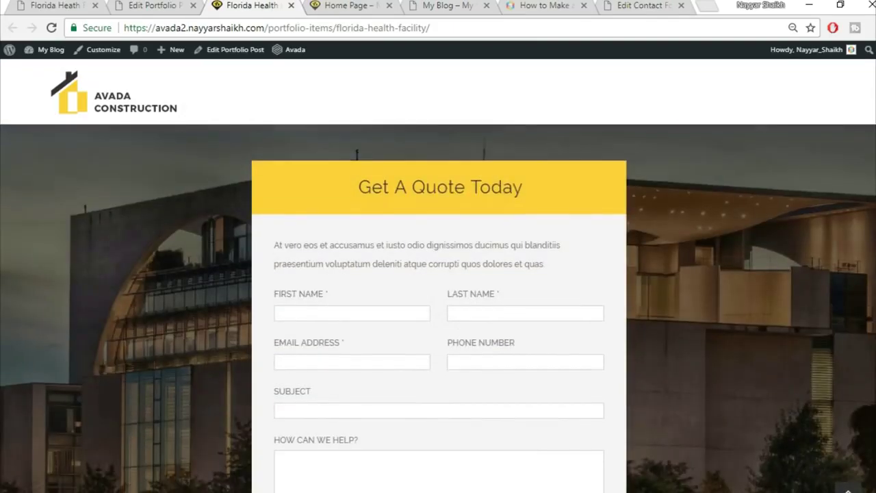
scroll(438, 307, "down", 1)
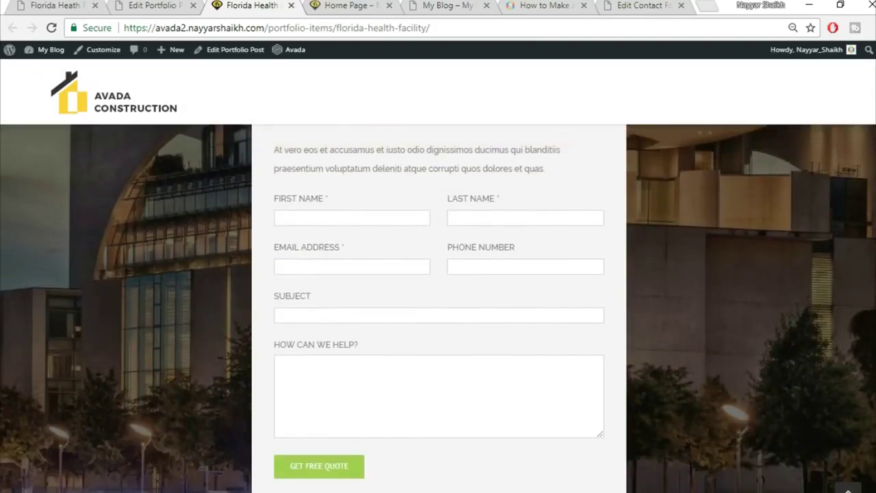
scroll(438, 308, "down", 2)
scroll(438, 308, "up", 3)
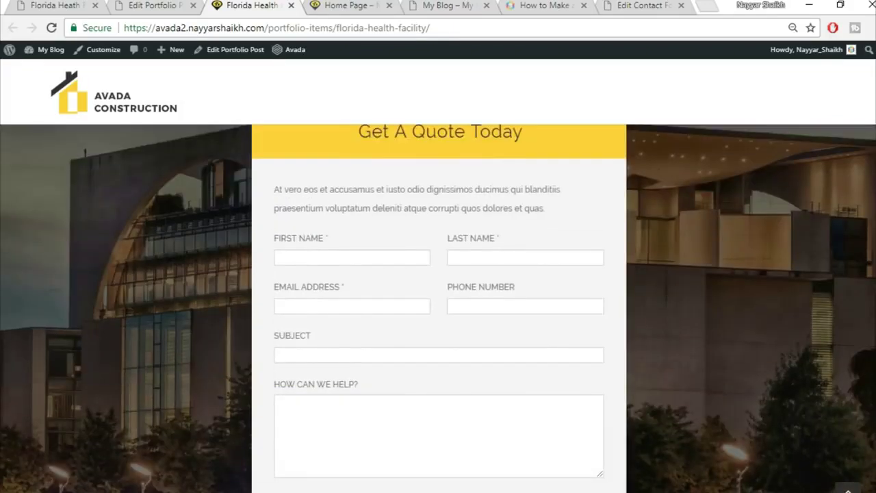
scroll(438, 308, "up", 1)
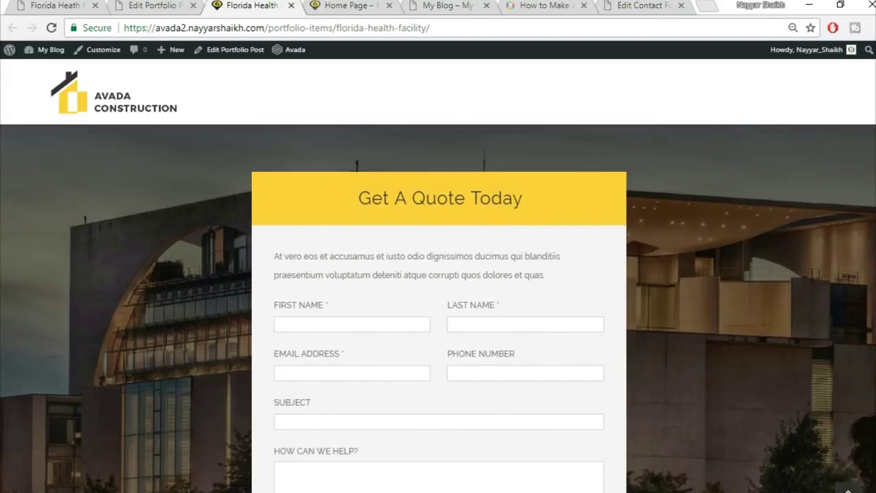
scroll(868, 288, "up", 15)
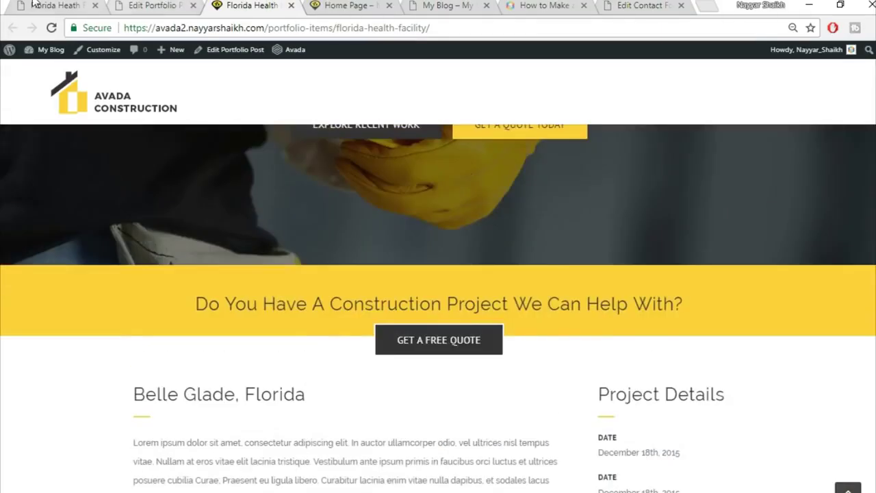
left_click(34, 5)
- Close the live Florida Health Facility tab and the portfolio post editor tab
scroll(308, 283, "down", 4)
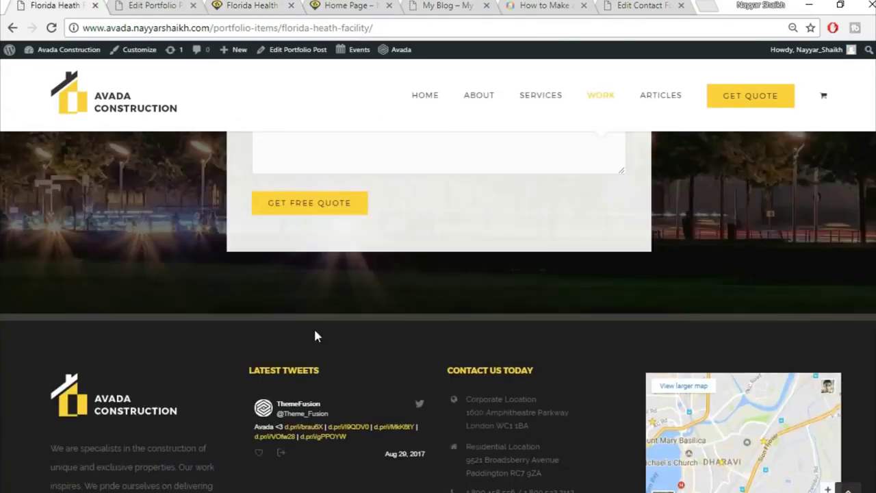
scroll(314, 332, "up", 10)
left_click(154, 5)
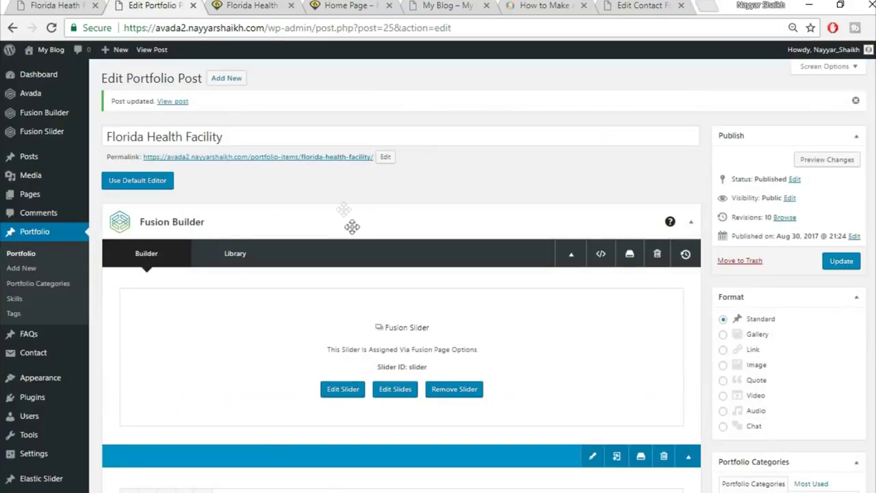
left_click(347, 5)
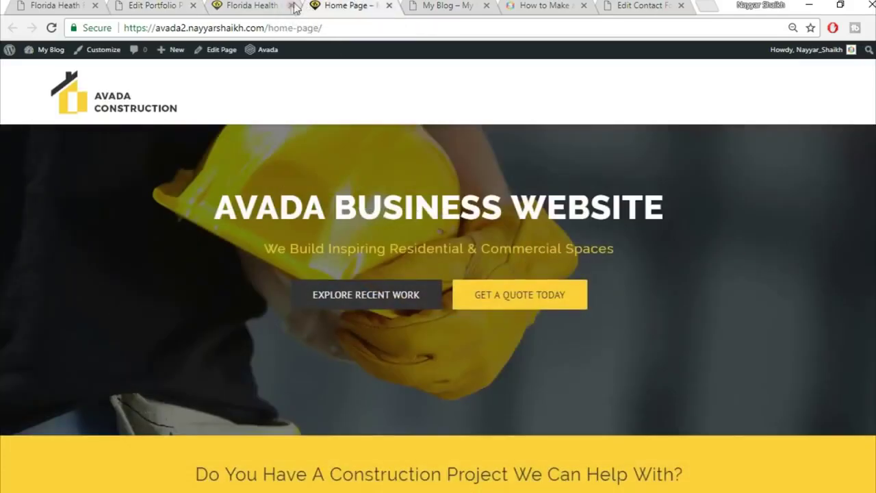
left_click(292, 5)
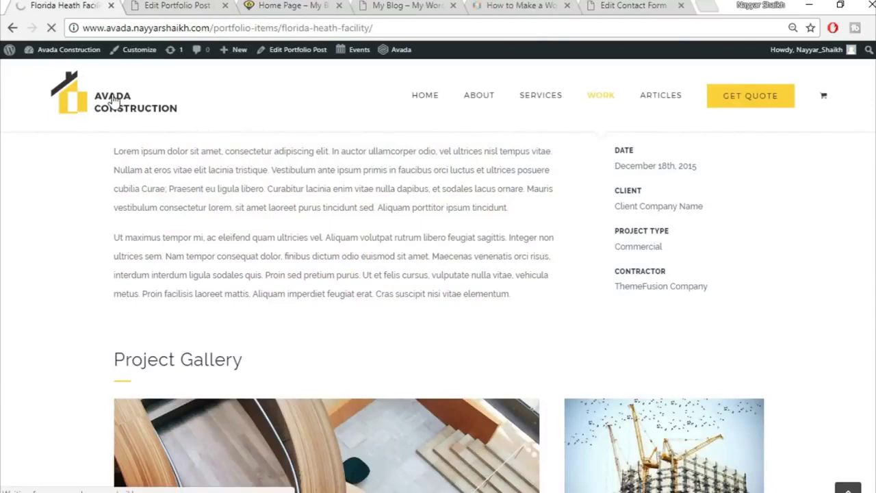
left_click(161, 6)
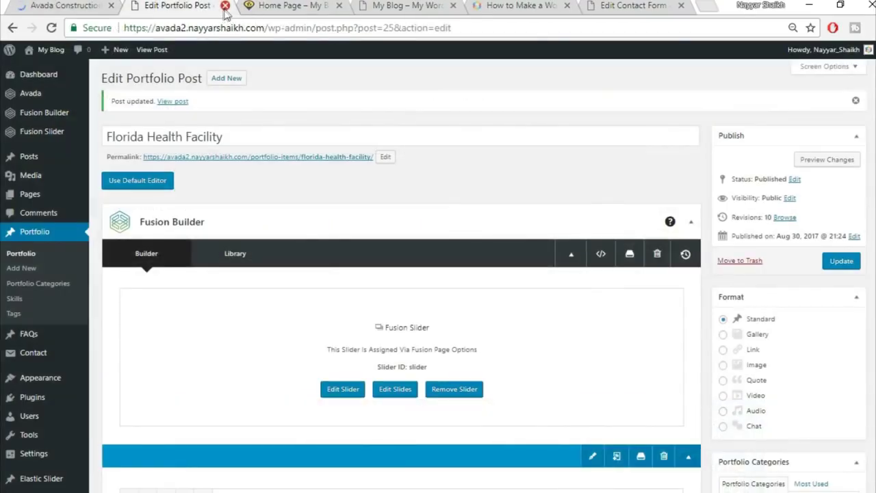
left_click(225, 5)
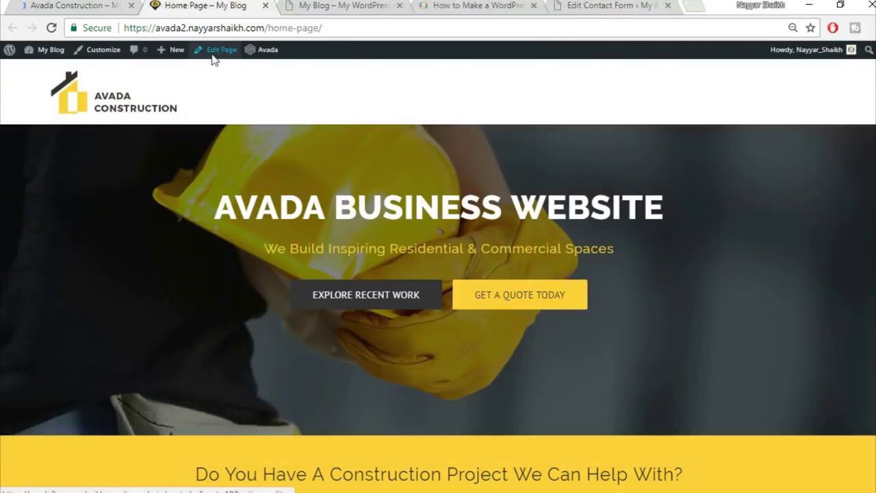
- Open the Home Page's Edit Page screen in a new tab from the admin bar
right_click(213, 60)
left_click(222, 65)
left_click_drag(273, 6, 195, 7)
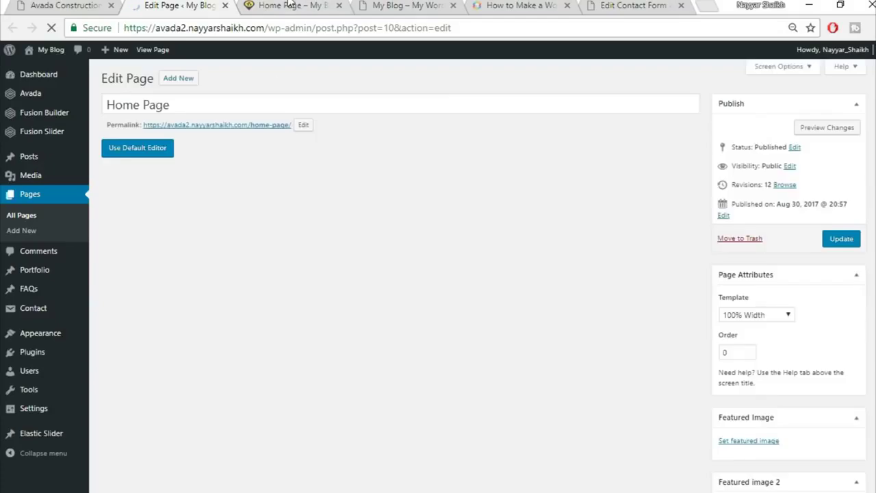
- Compare the demo site's home page sections, including Explore Recent Work, with the Home Page layout
key("ctrl+Tab")
scroll(631, 285, "down", 15)
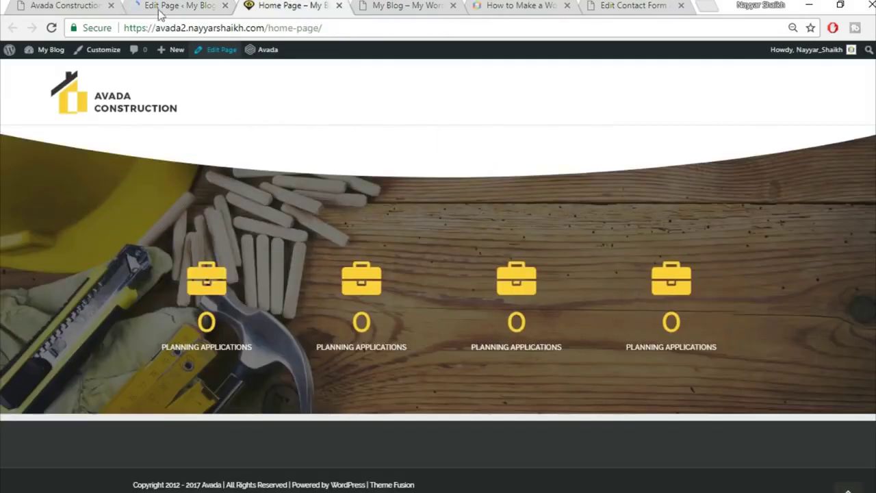
left_click(71, 5)
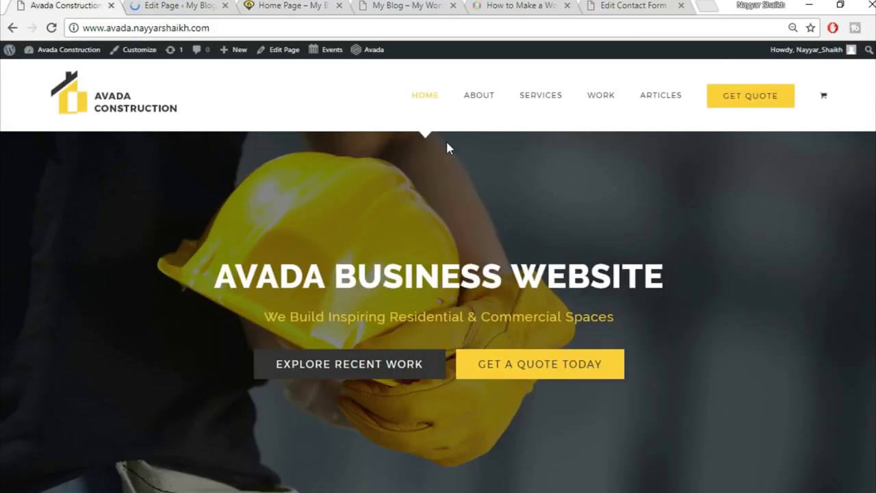
scroll(461, 179, "down", 5)
scroll(461, 179, "down", 5)
scroll(461, 179, "down", 4)
scroll(466, 228, "up", 2)
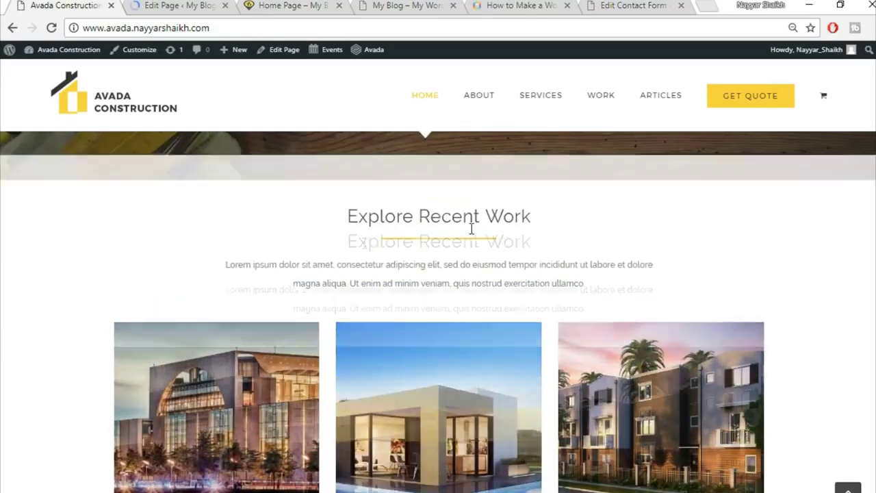
scroll(469, 306, "down", 3)
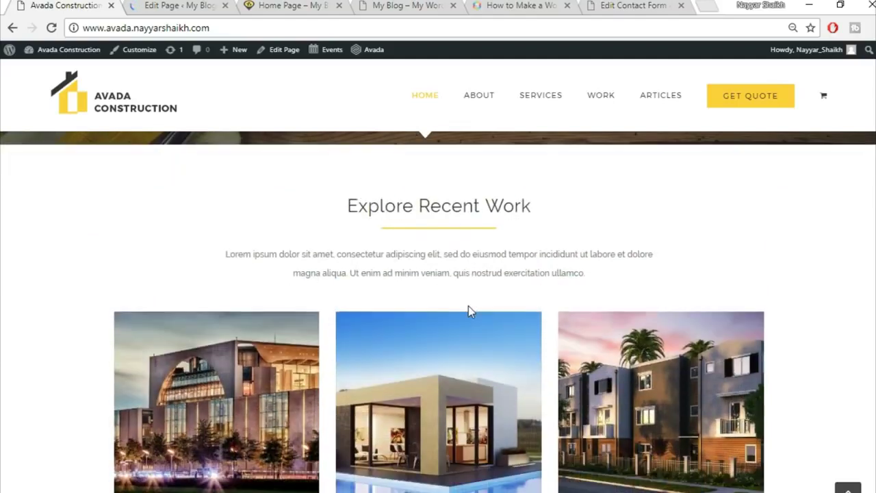
scroll(507, 401, "down", 1)
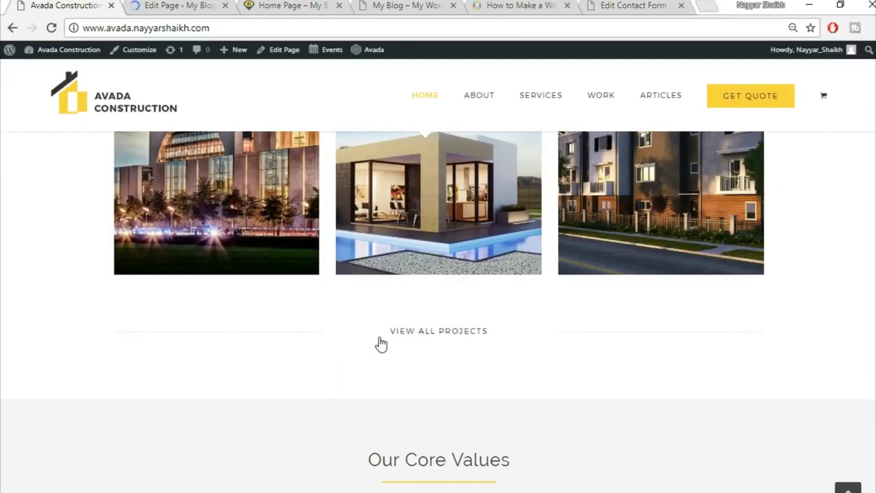
scroll(575, 360, "up", 2)
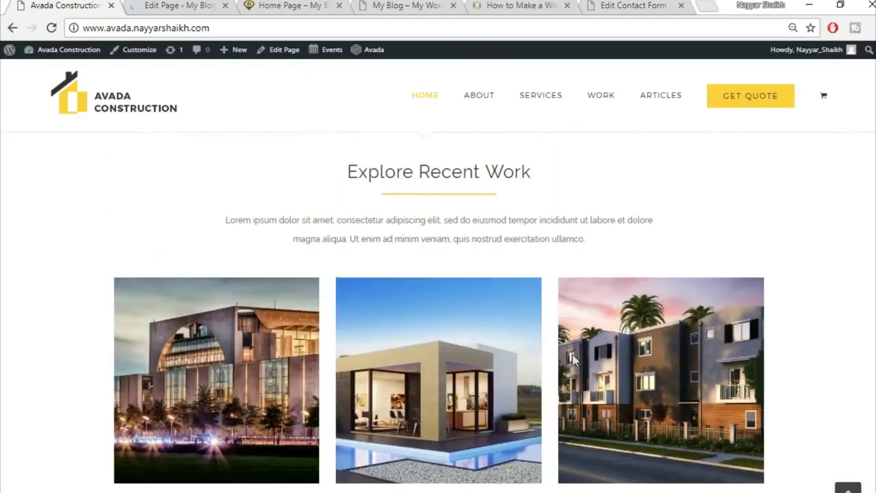
left_click(176, 5)
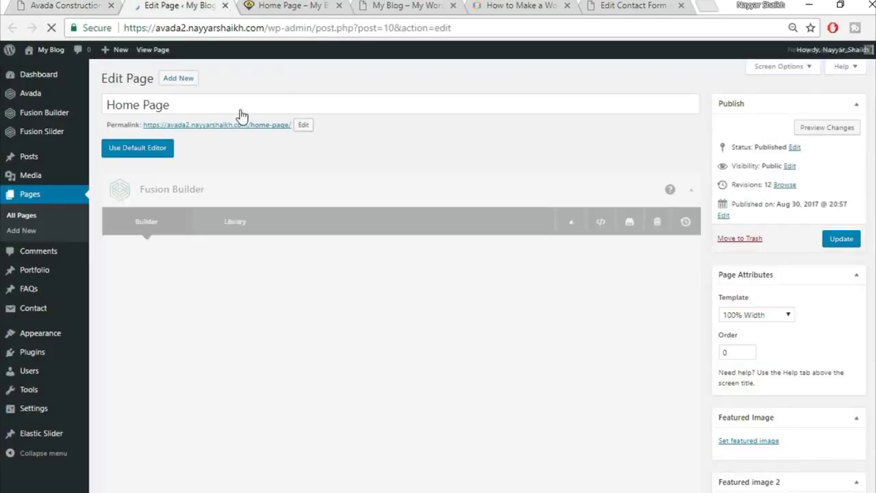
scroll(604, 180, "down", 15)
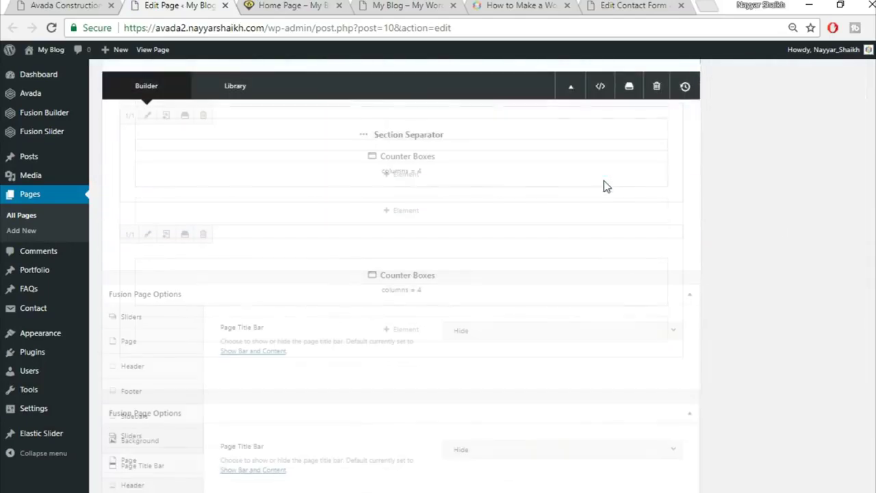
scroll(602, 190, "down", 4)
scroll(602, 198, "up", 3)
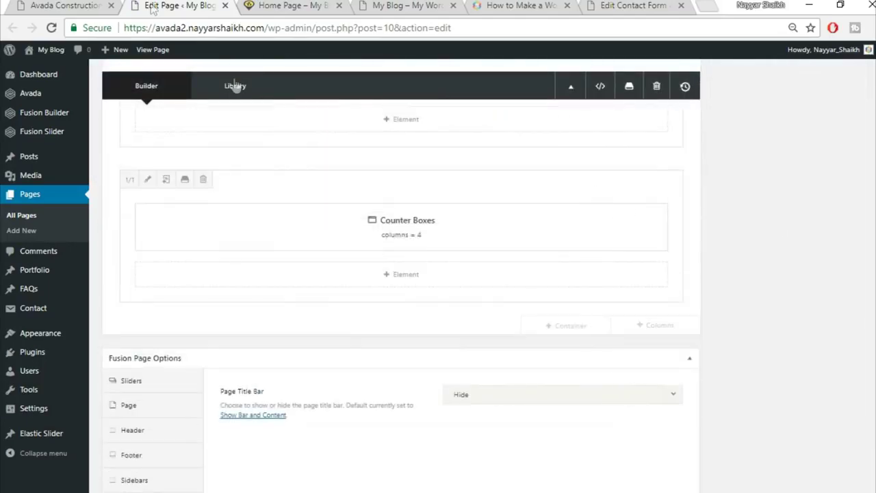
left_click(103, 5)
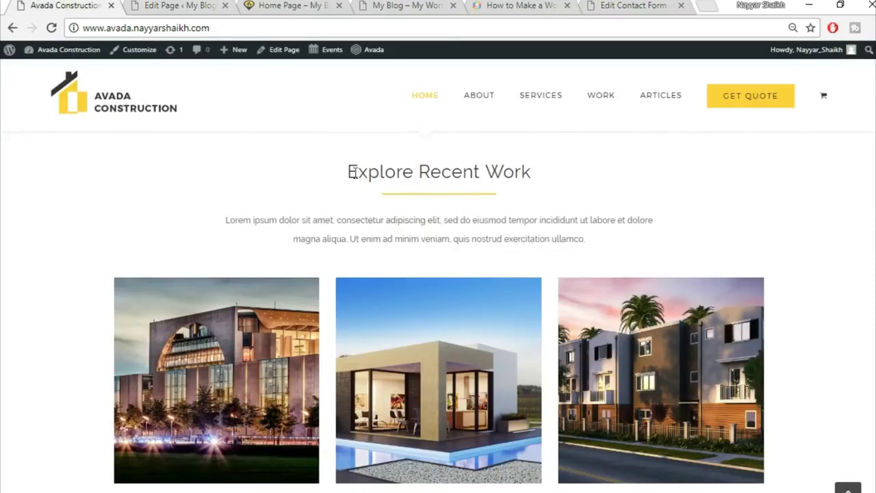
left_click(181, 5)
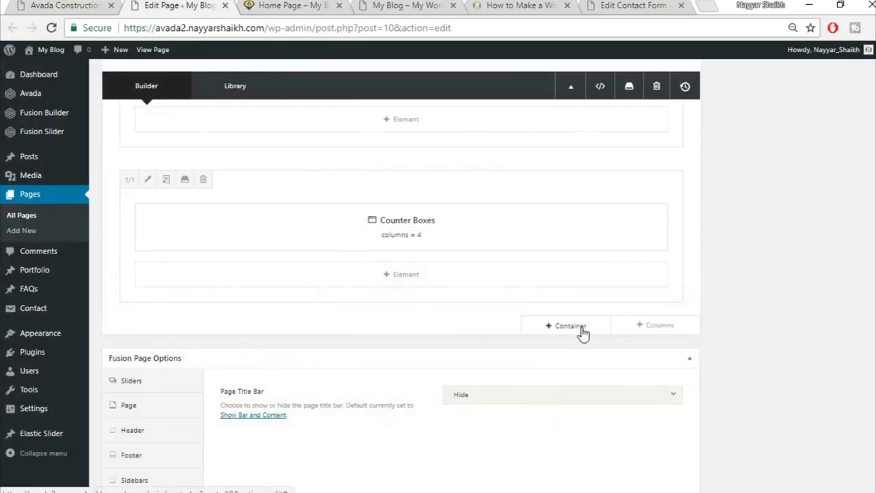
- Insert the saved Title library container with the 'Specialists In Modern Construction' heading below Counter Boxes
left_click(581, 328)
left_click(242, 120)
left_click(171, 173)
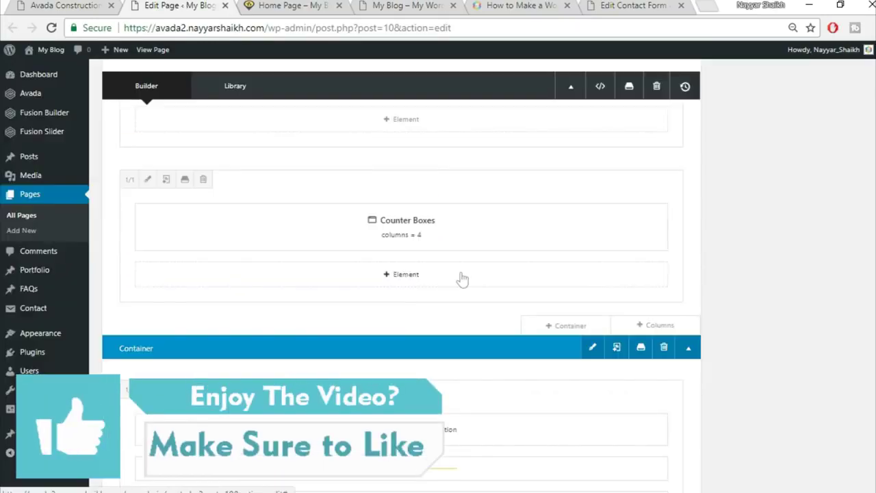
left_click(87, 5)
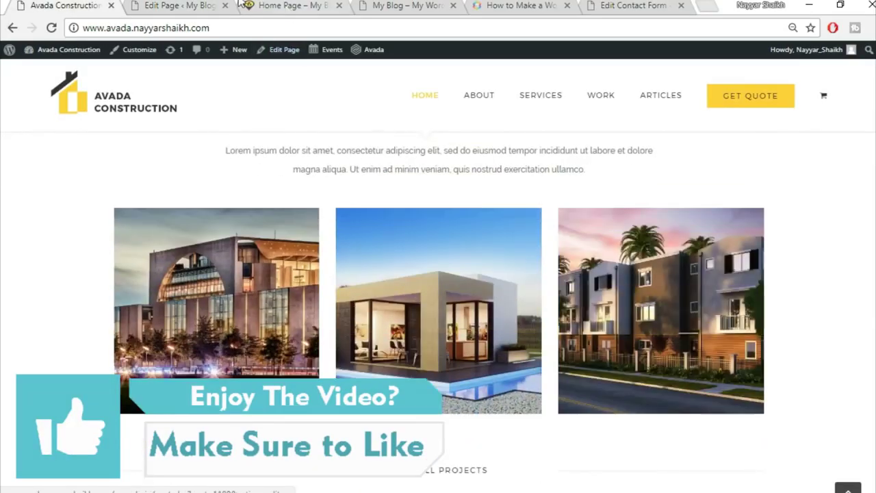
left_click(179, 4)
mouse_move(573, 397)
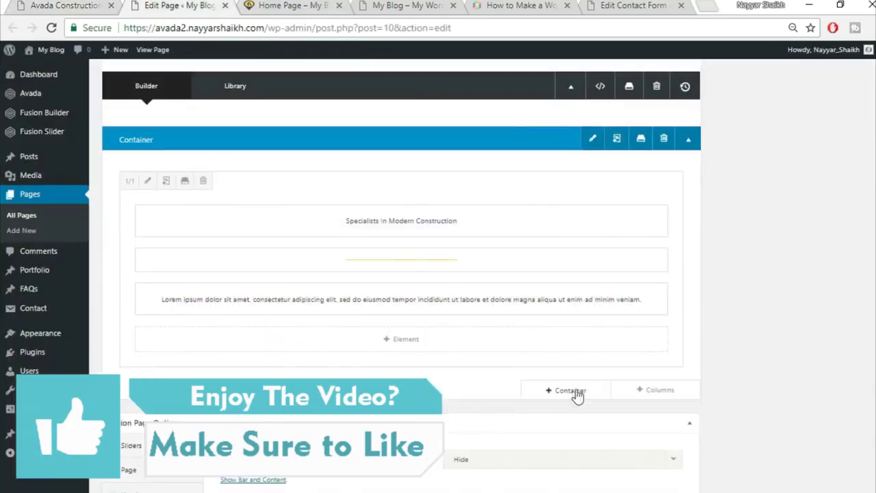
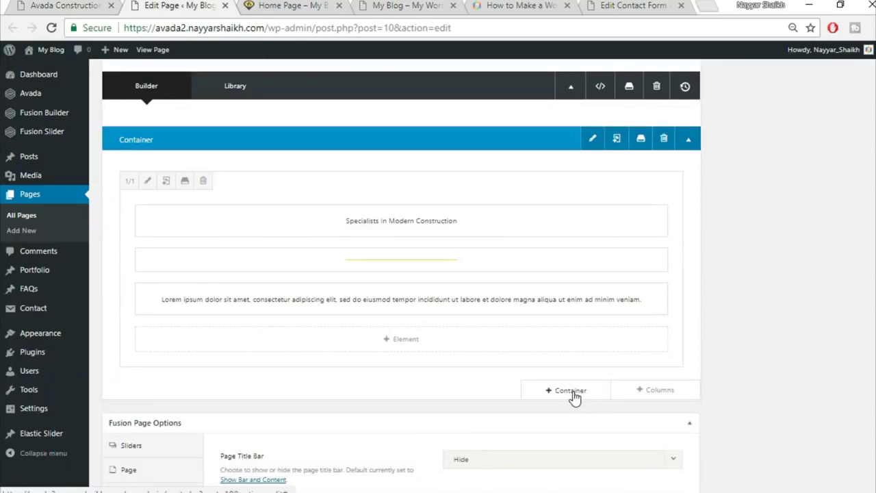
- Add a full-width 1/1 column row and insert a Portfolio element into it
left_click(657, 394)
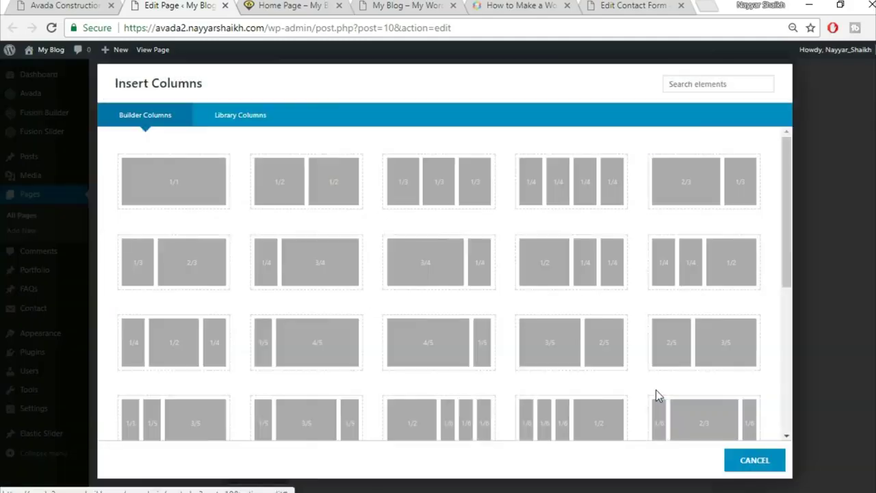
left_click(175, 190)
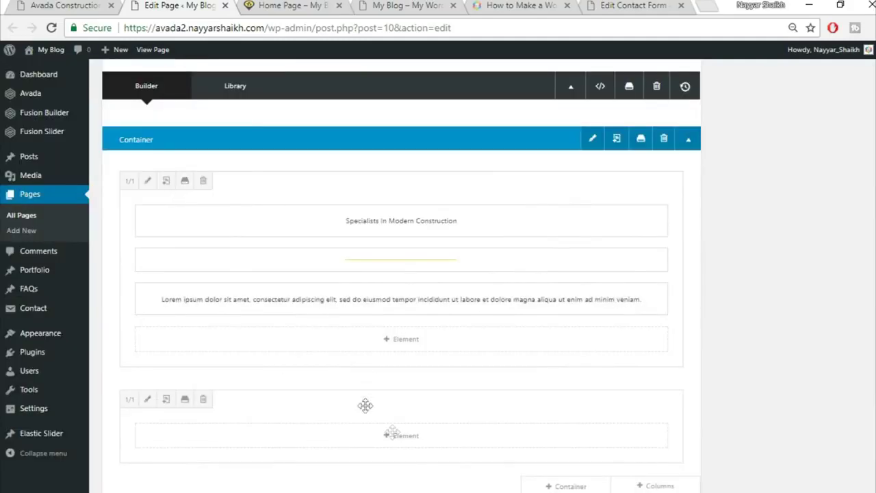
left_click(407, 437)
scroll(477, 410, "down", 2)
left_click(683, 82)
type("por")
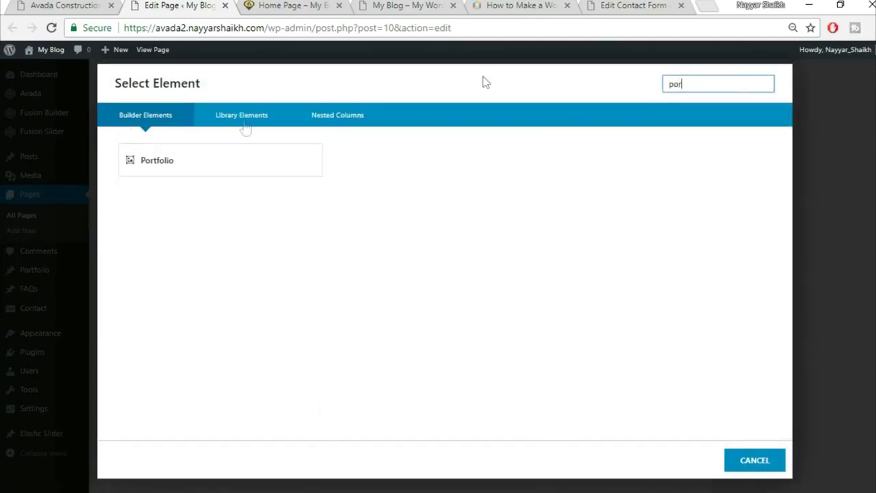
left_click(215, 175)
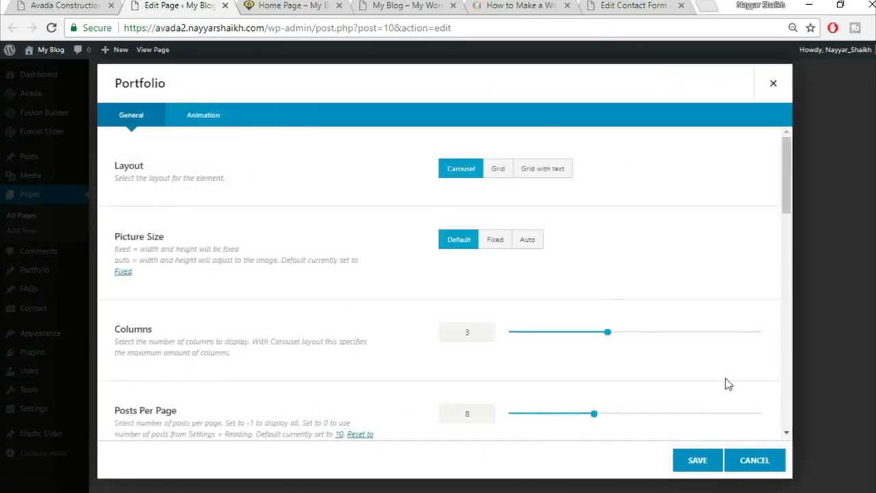
- Set the portfolio to Grid layout, Auto picture size and column spacing 30
left_click(497, 171)
left_click(103, 6)
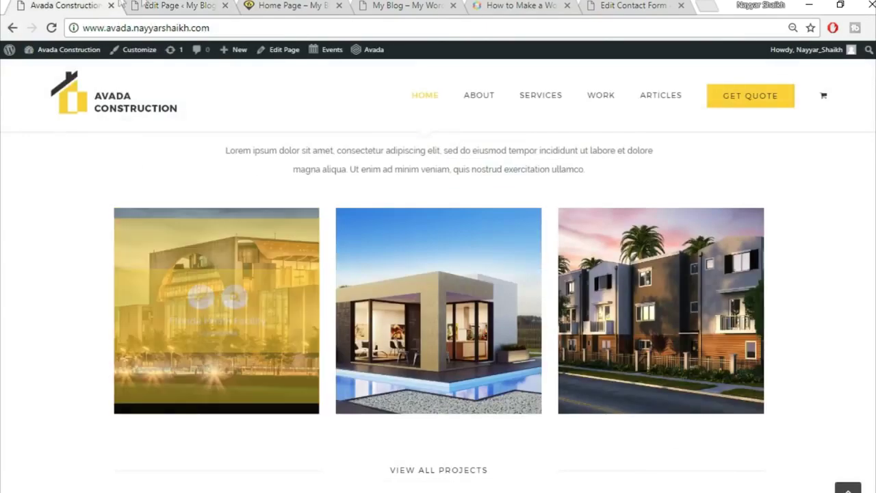
left_click(144, 5)
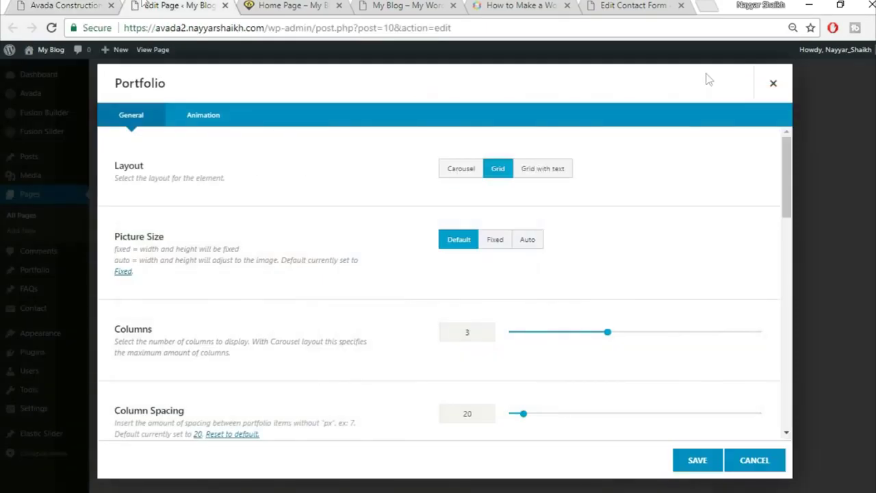
left_click(537, 244)
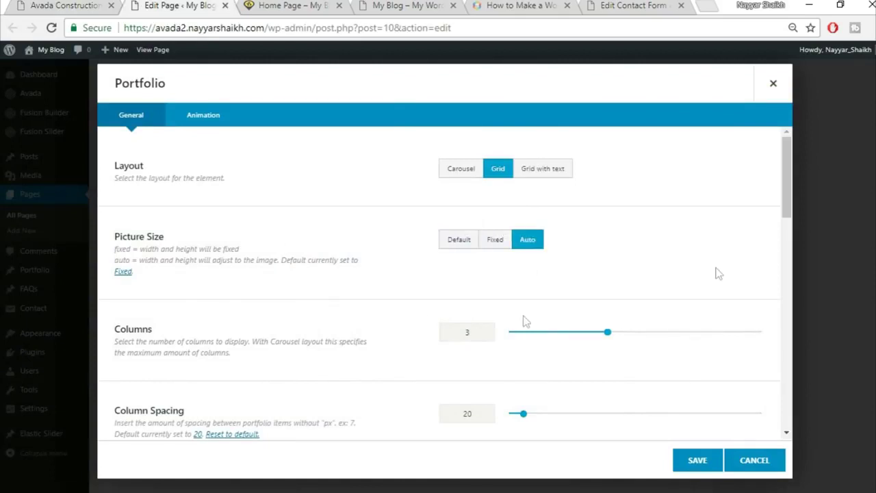
scroll(524, 317, "down", 2)
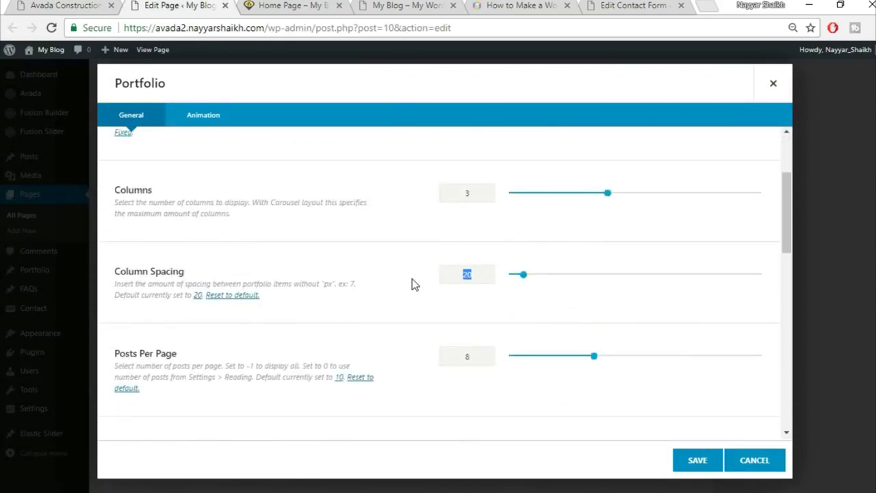
type("30")
- Show 3 posts per page with filters turned off, and save the portfolio
scroll(448, 332, "down", 1)
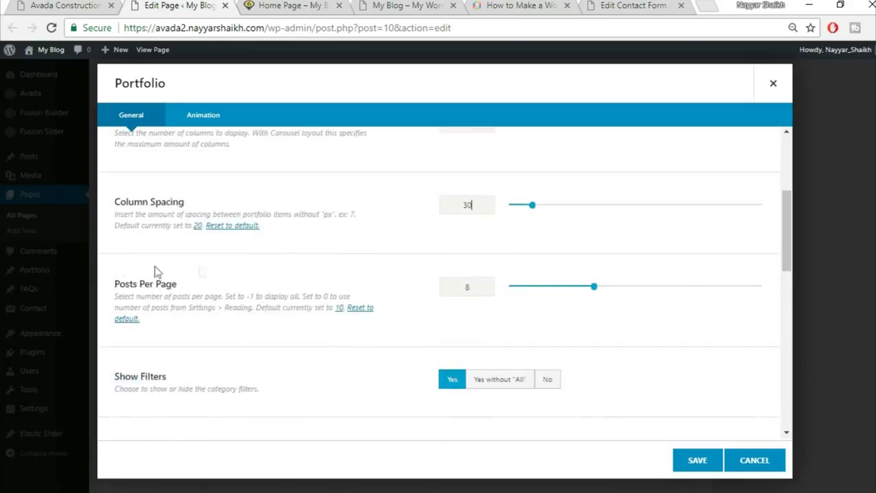
left_click(44, 5)
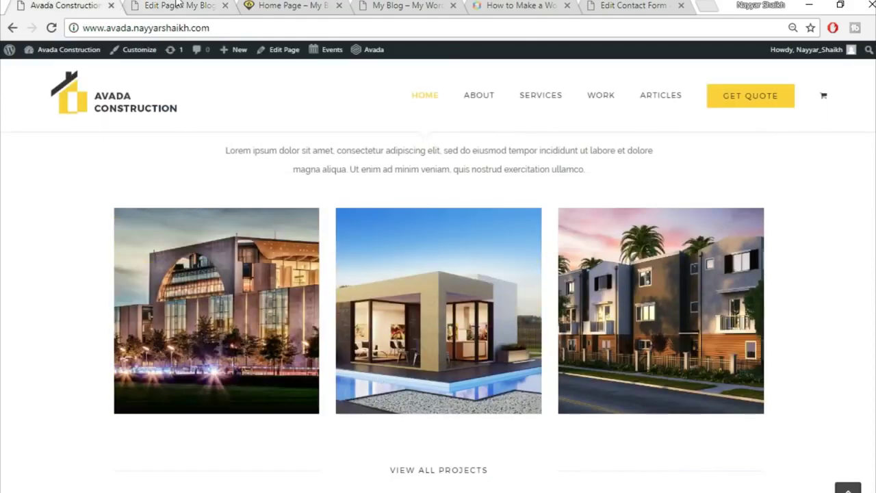
left_click(179, 6)
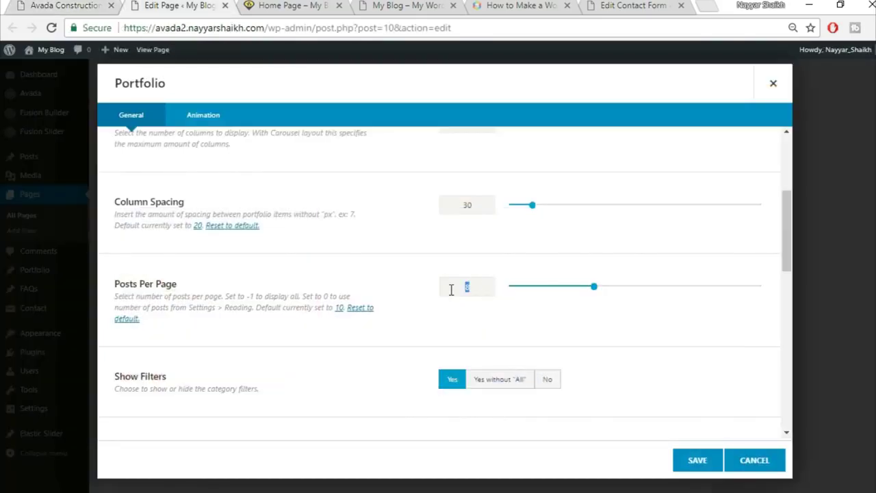
scroll(461, 360, "down", 2)
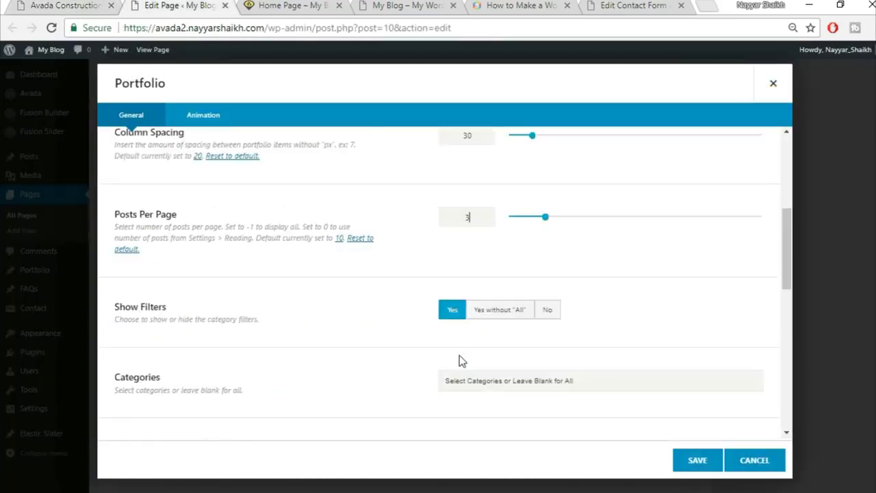
left_click(547, 240)
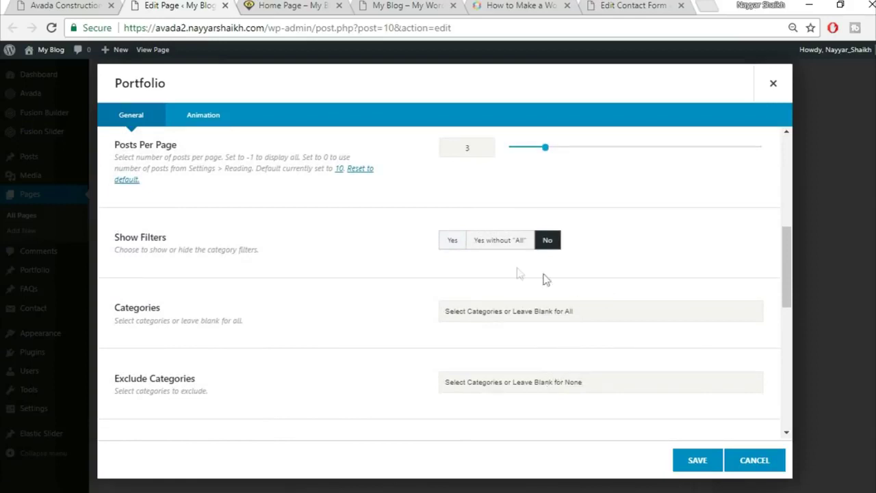
scroll(404, 323, "down", 3)
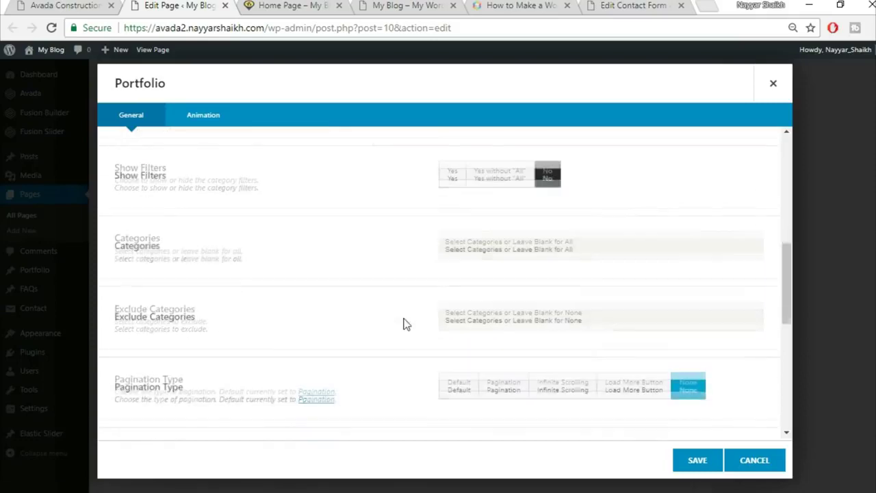
scroll(620, 335, "down", 2)
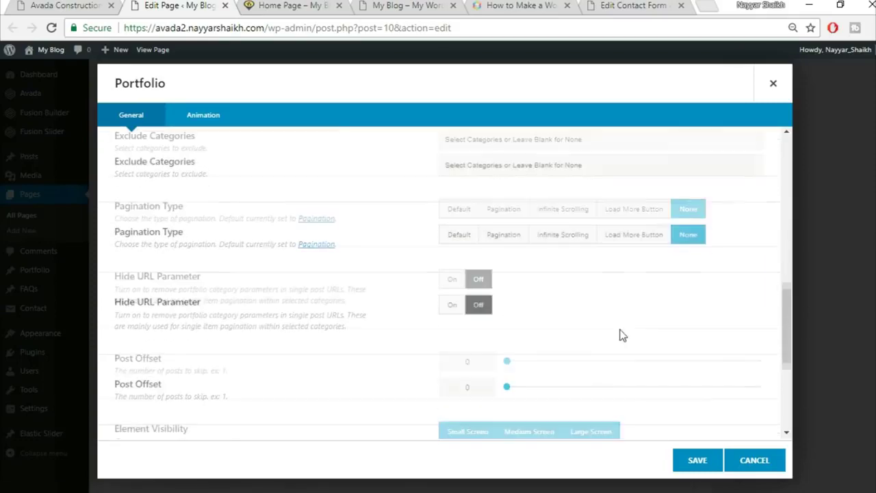
scroll(254, 370, "down", 2)
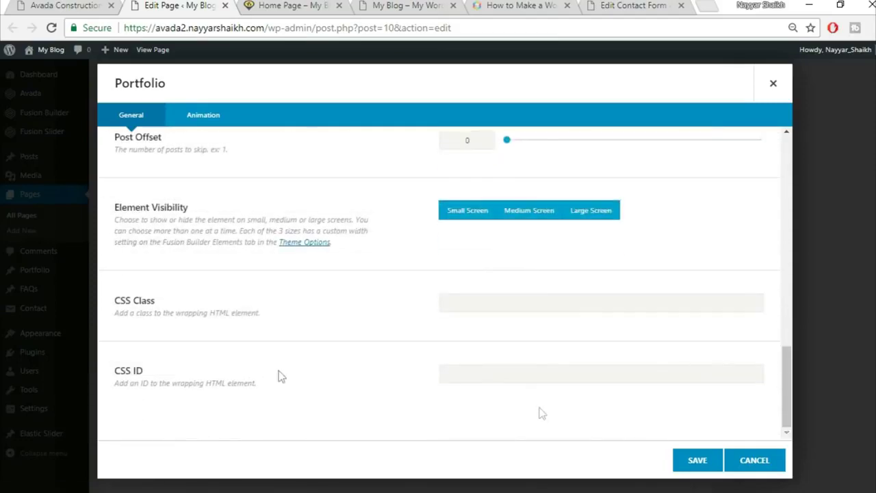
left_click(696, 472)
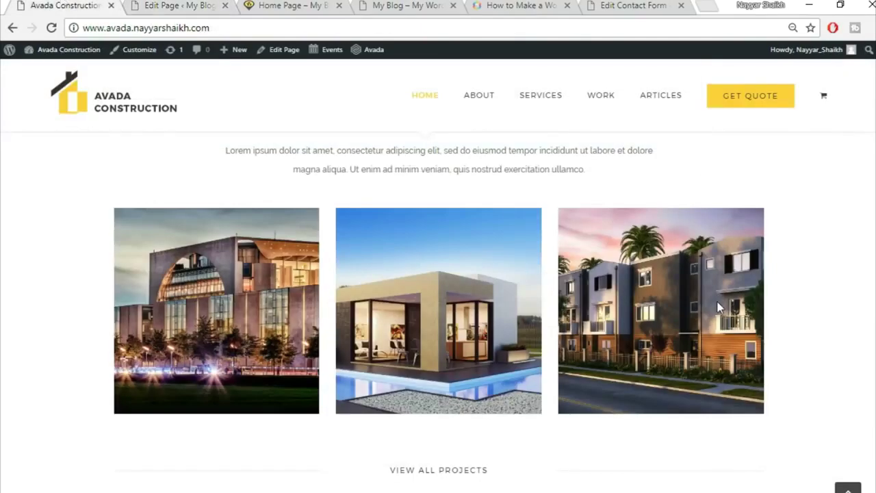
- Add a row of three 1/3 columns and insert a Separator into the first column
scroll(394, 348, "down", 3)
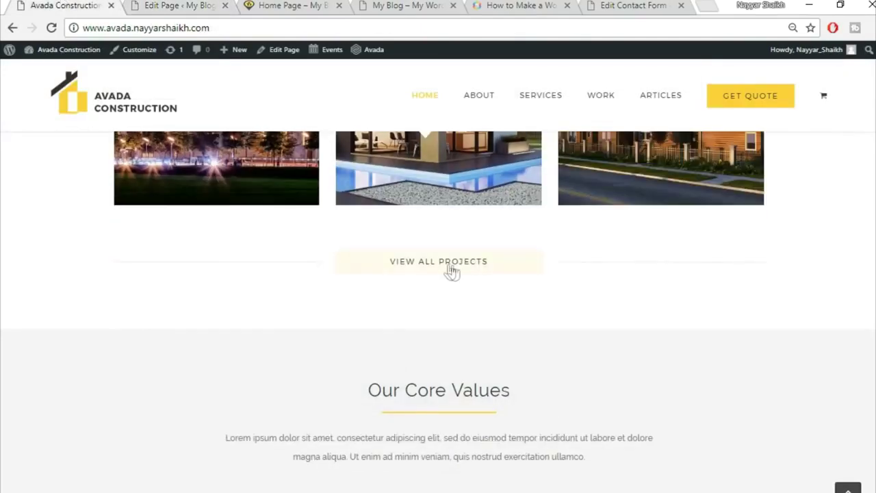
left_click(230, 4)
scroll(510, 346, "down", 5)
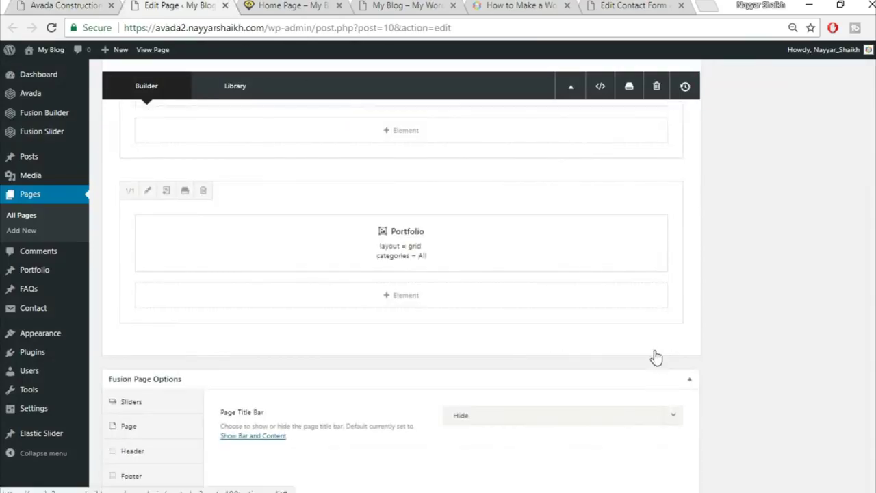
left_click(656, 347)
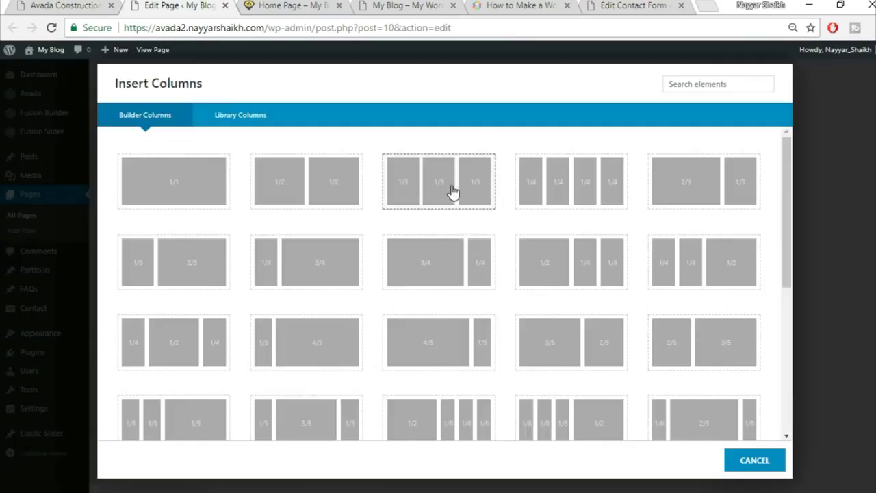
left_click(450, 194)
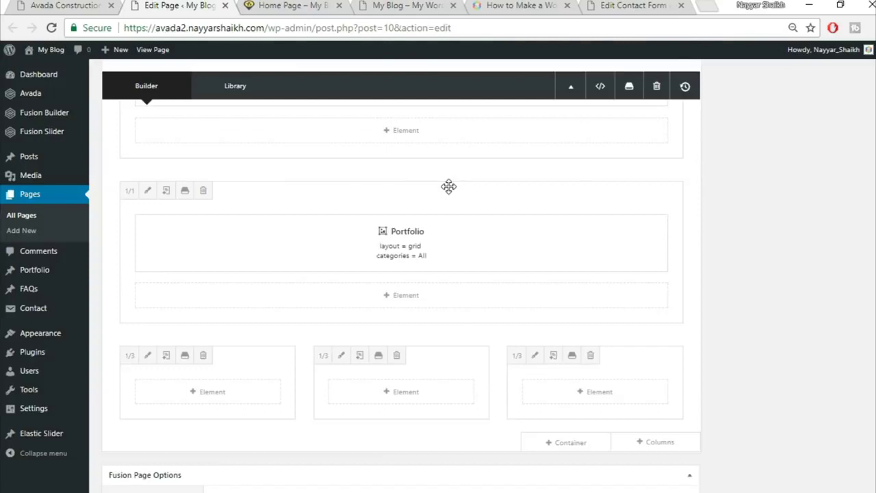
left_click(223, 399)
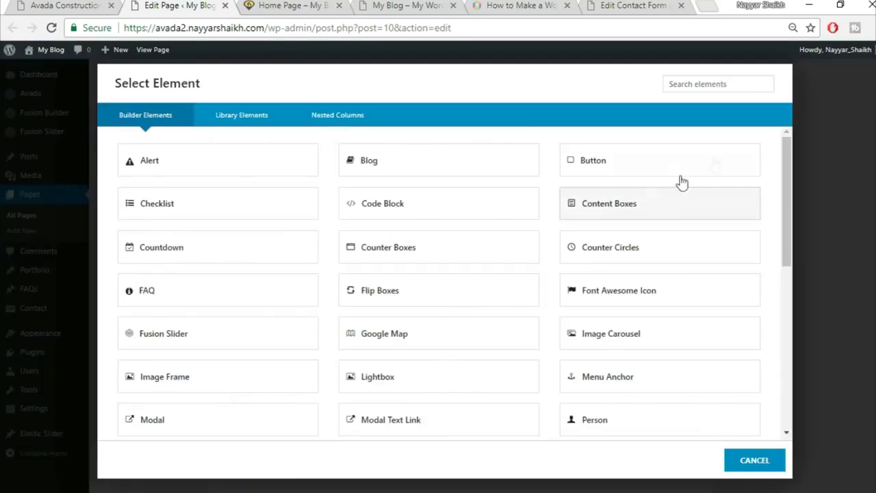
left_click(700, 85)
type("sep")
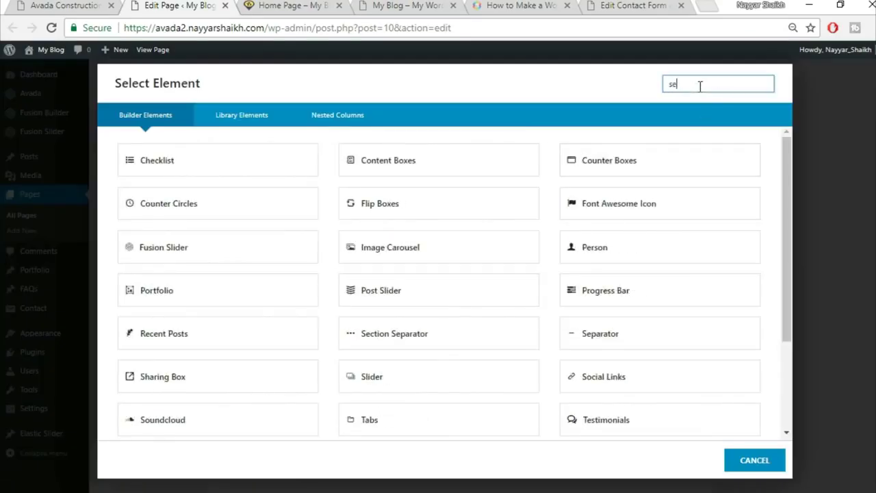
left_click(418, 171)
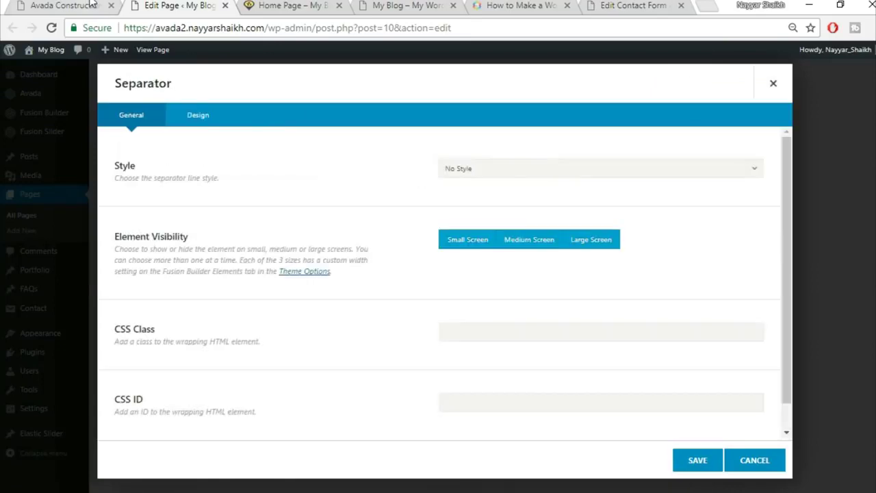
- Set the separator style to a single solid line
left_click(89, 4)
scroll(394, 219, "down", 2)
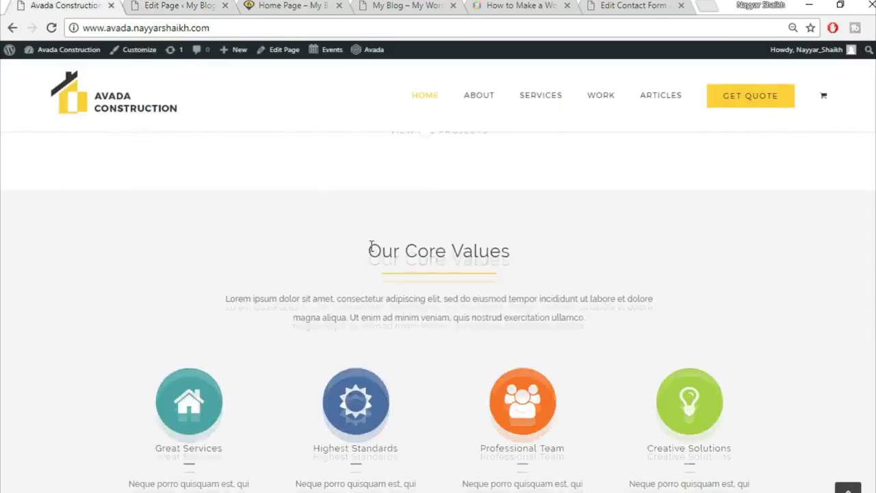
scroll(372, 250, "up", 2)
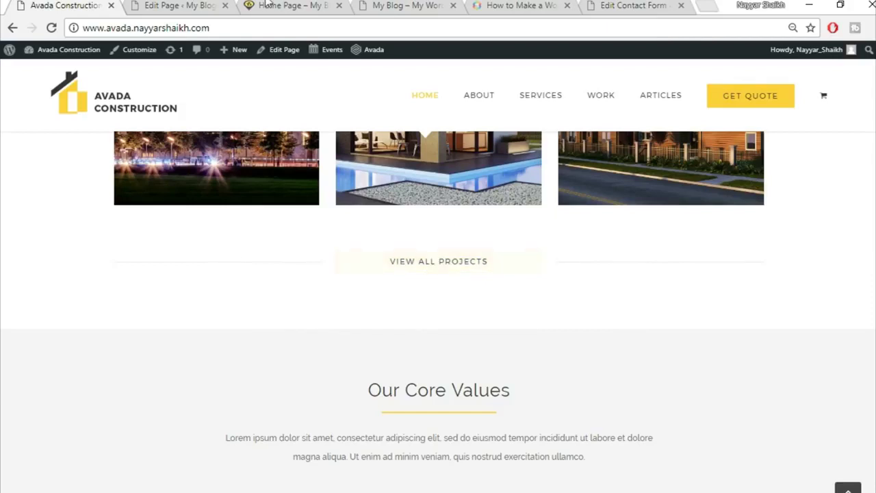
left_click(206, 5)
left_click(514, 178)
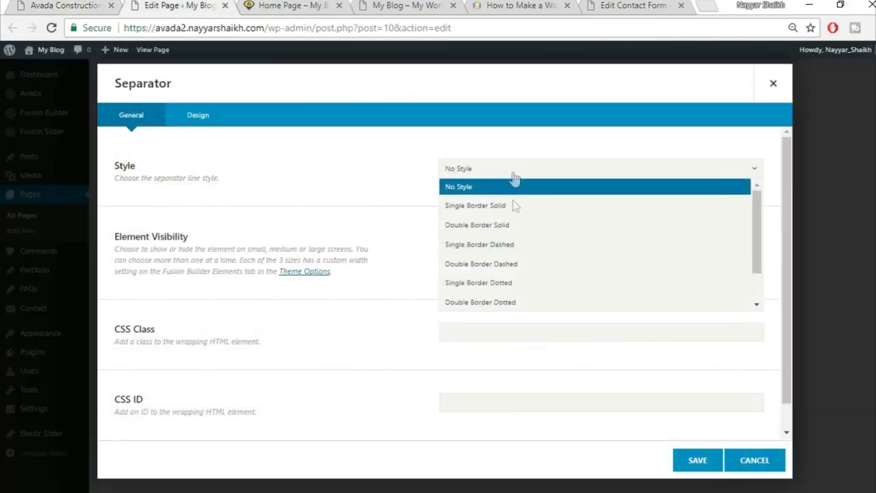
left_click(513, 207)
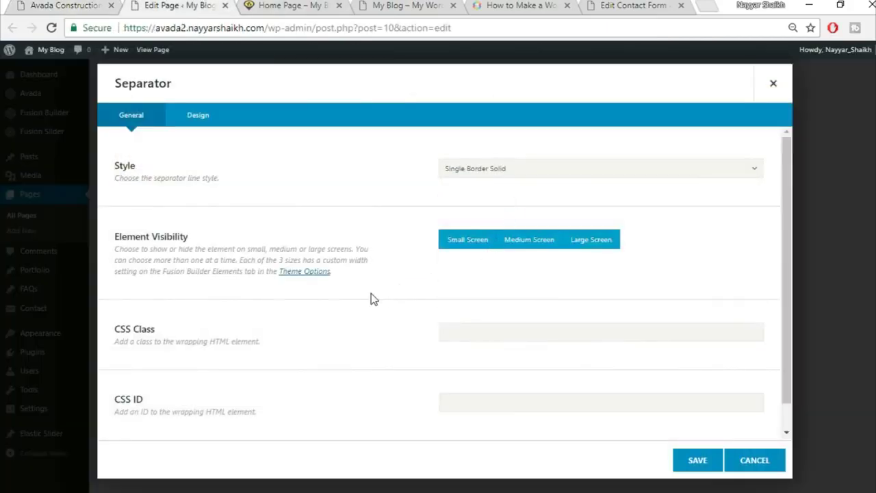
- Give the separator colour #f5f5f5 and border size 2
scroll(371, 294, "down", 1)
left_click(197, 115)
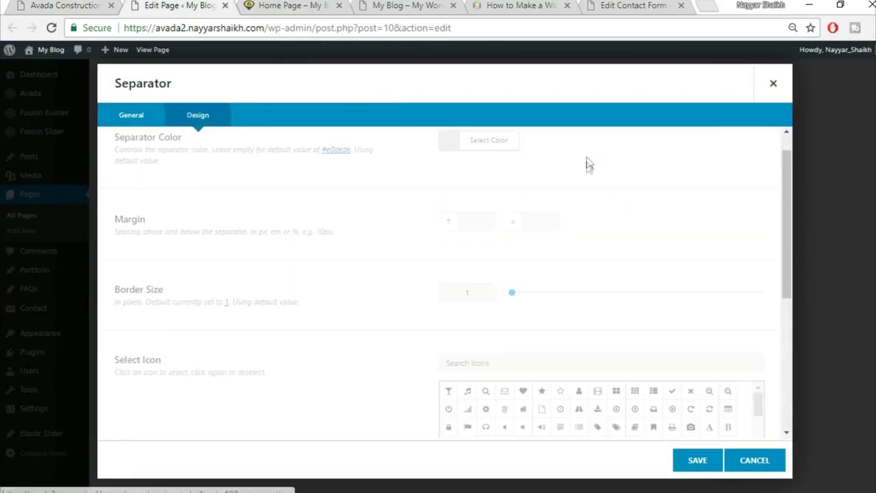
left_click(500, 176)
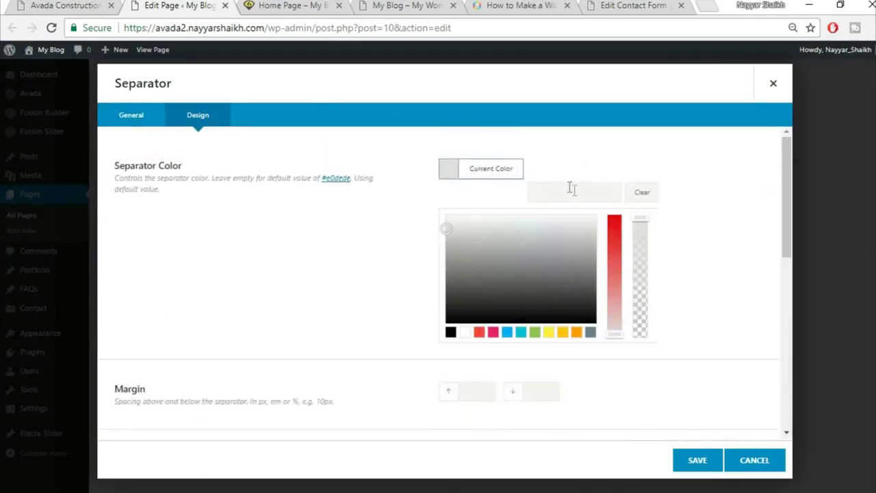
left_click(575, 192)
type("f5f5f5")
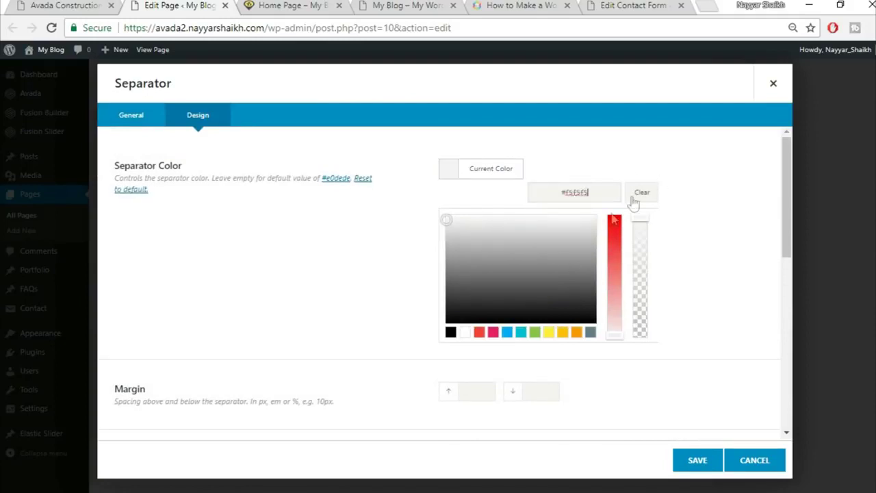
left_click(368, 227)
key("ctrl+1")
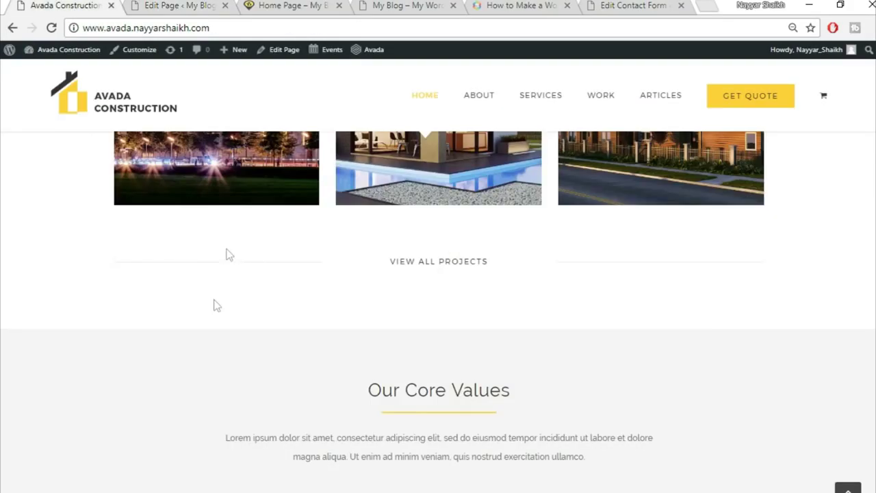
left_click(148, 4)
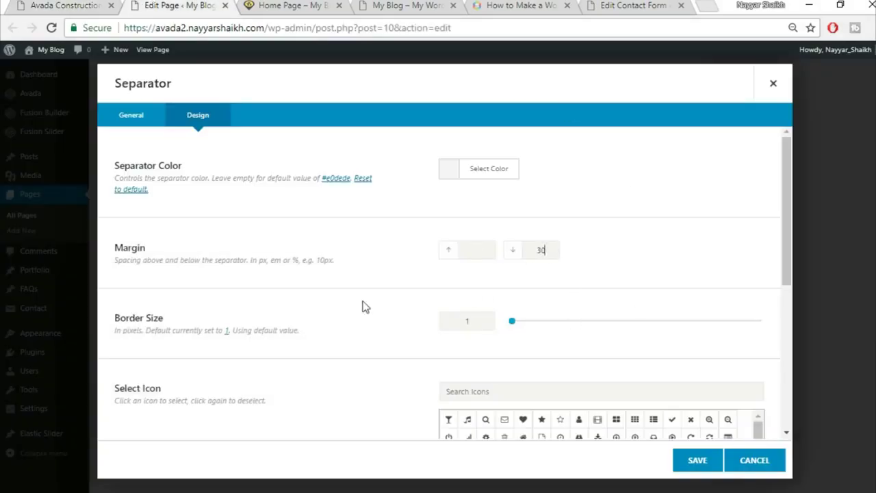
scroll(464, 258, "down", 1)
type("2")
- Set the separator width to 100% and save the separator
scroll(380, 318, "down", 2)
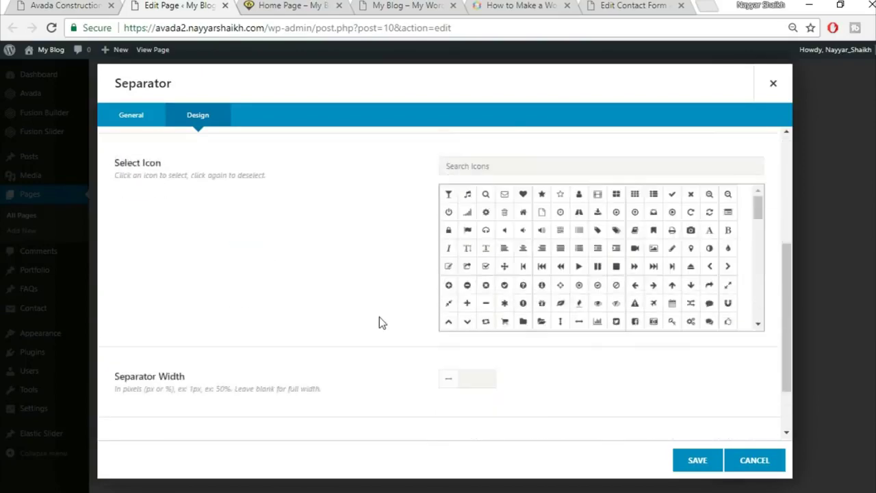
scroll(379, 317, "down", 1)
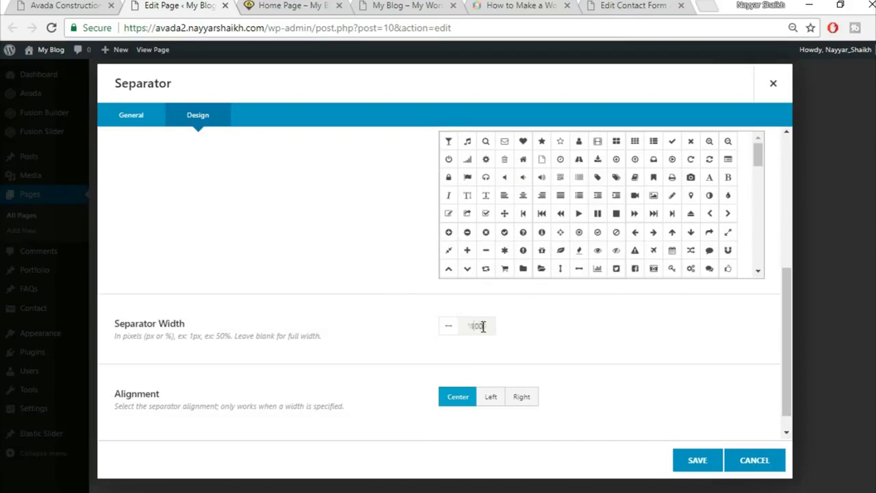
key("BackSpace")
key("ctrl+a")
type("1")
key("BackSpace")
type("100%")
left_click(687, 468)
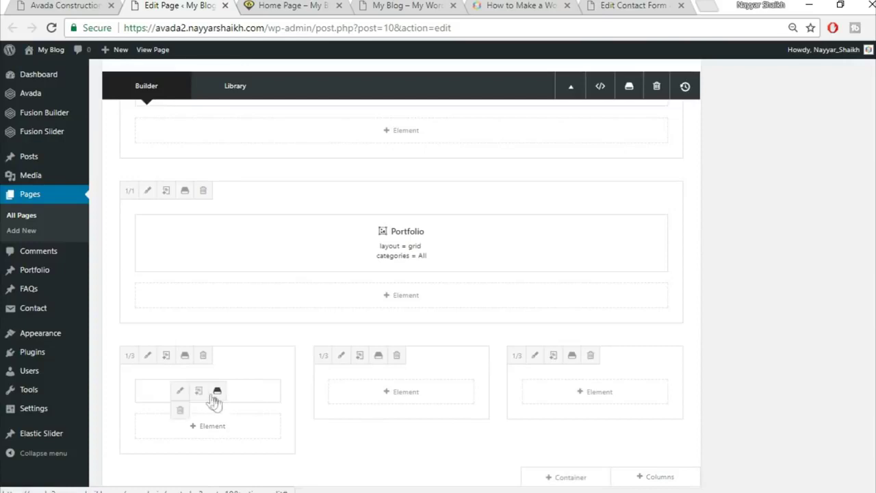
- Clone the separator and move the copy into the third column
left_click(199, 390)
left_click_drag(256, 391, 633, 401)
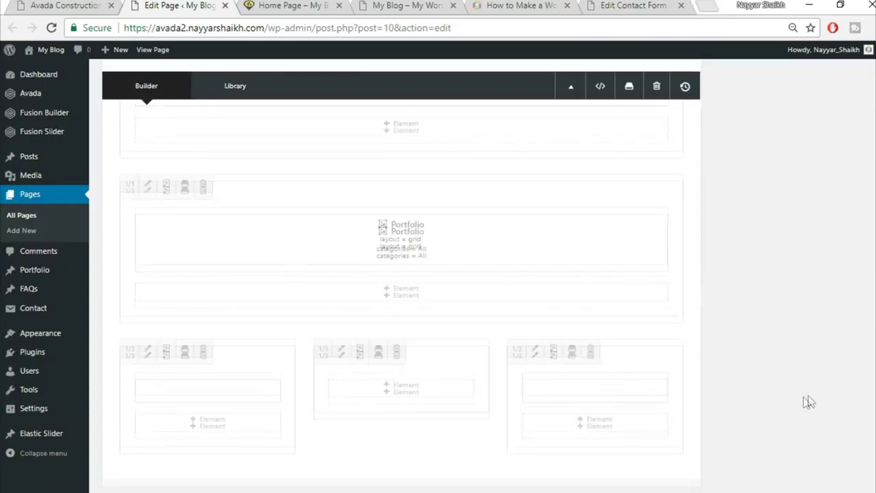
scroll(810, 401, "down", 2)
left_click(98, 5)
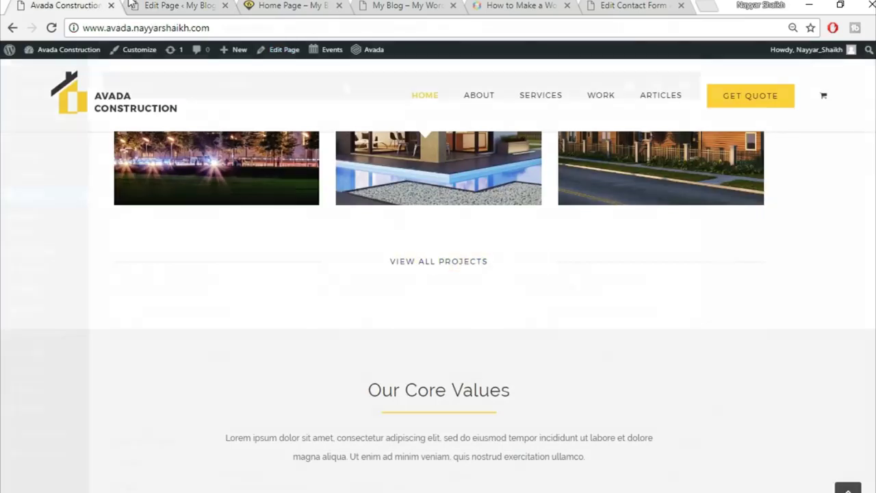
left_click(131, 5)
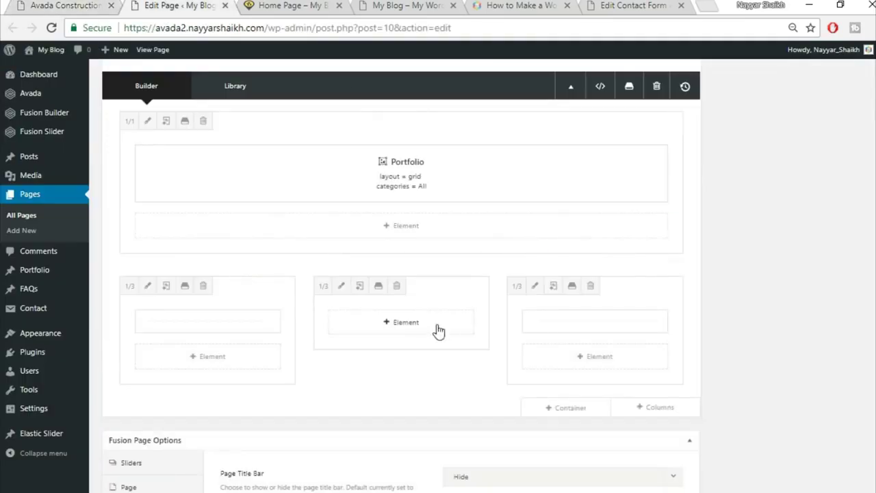
- Add a Button to the middle column with URL # and text VIEW ALL PROJECTS
left_click(399, 327)
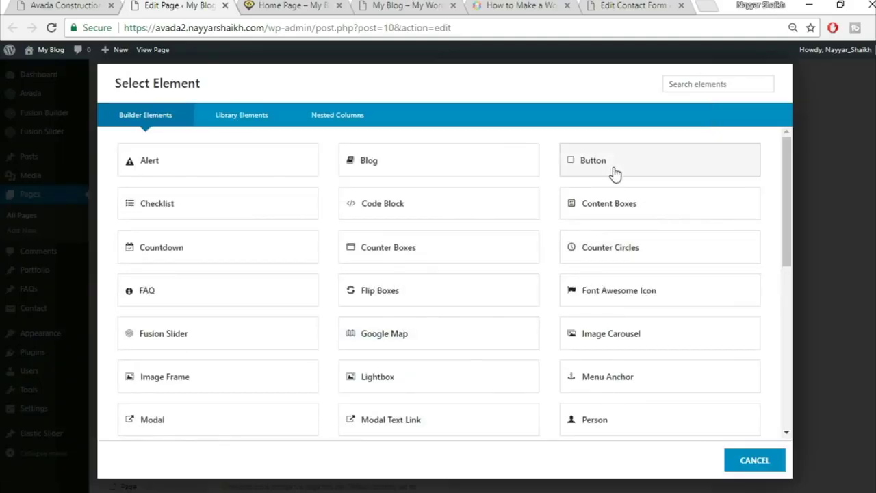
left_click(636, 166)
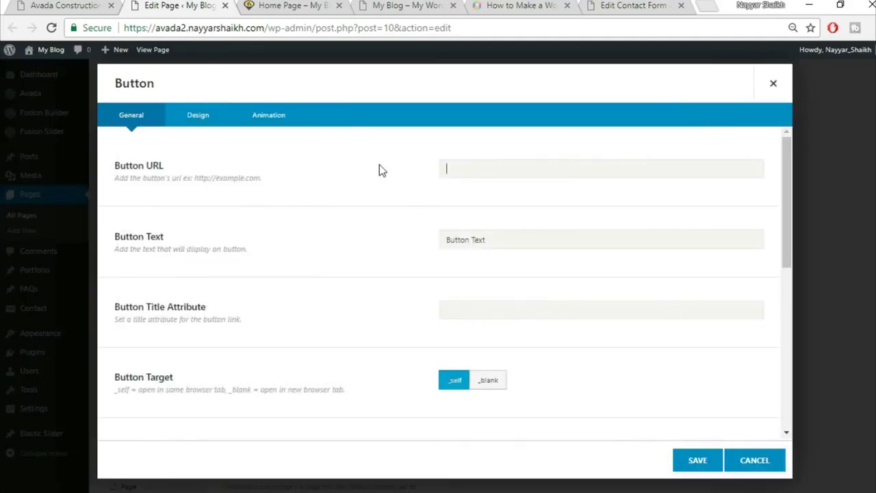
type("#")
key("Tab")
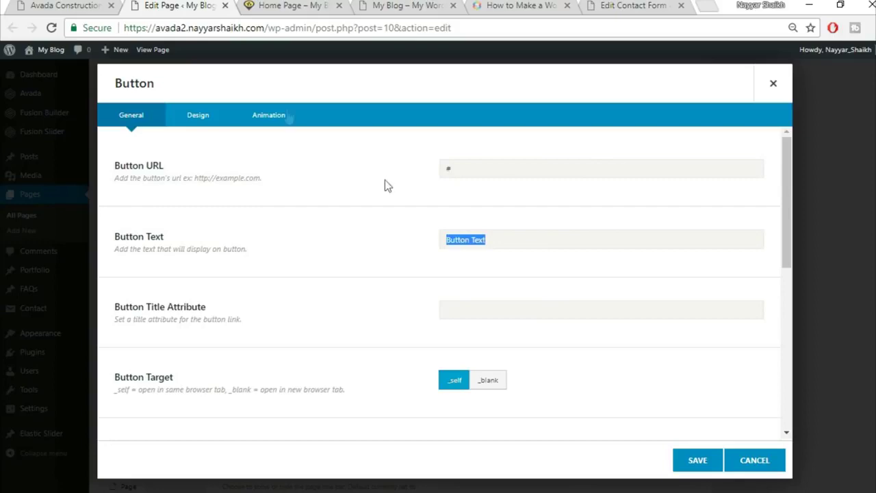
left_click(81, 4)
left_click(219, 5)
type("VIEW ALL PROJECTS")
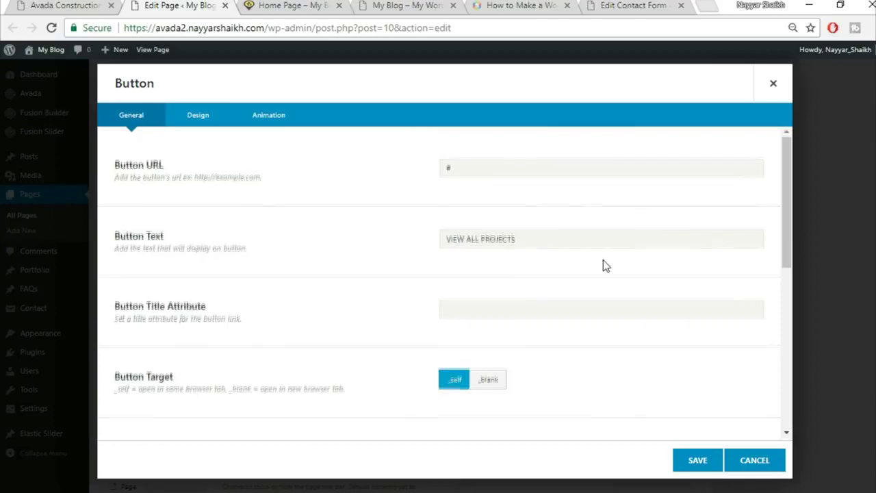
scroll(607, 265, "down", 4)
- Switch the button to a custom style in its Design settings
scroll(232, 321, "down", 2)
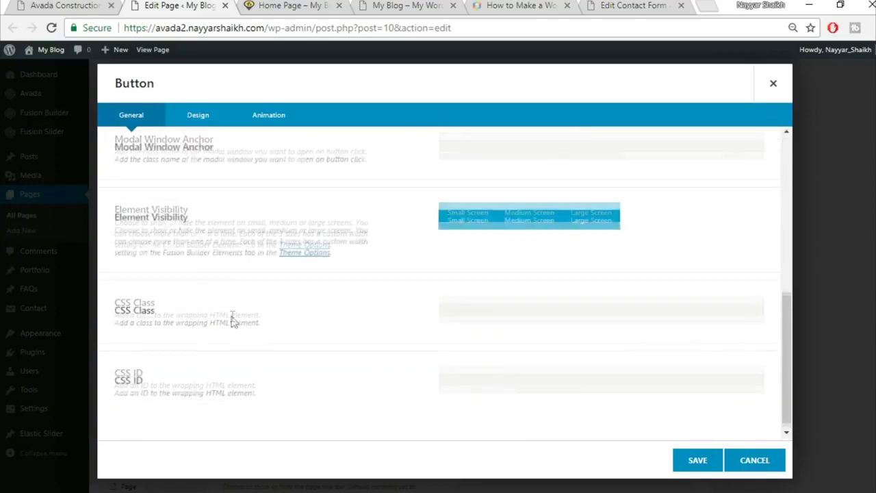
left_click(197, 116)
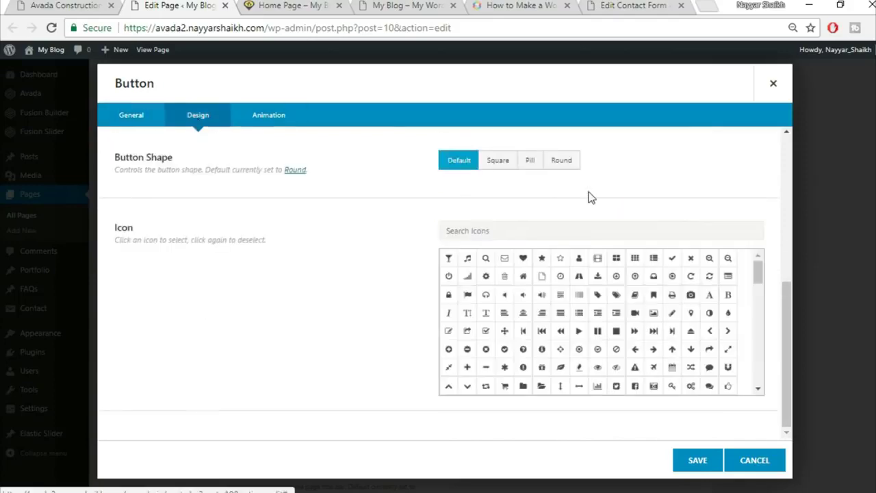
scroll(587, 199, "up", 6)
left_click(568, 168)
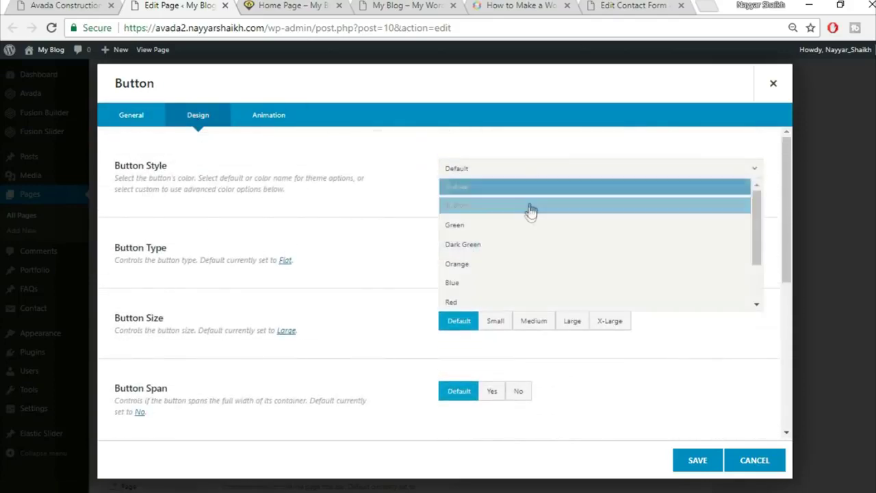
left_click(530, 205)
left_click(49, 4)
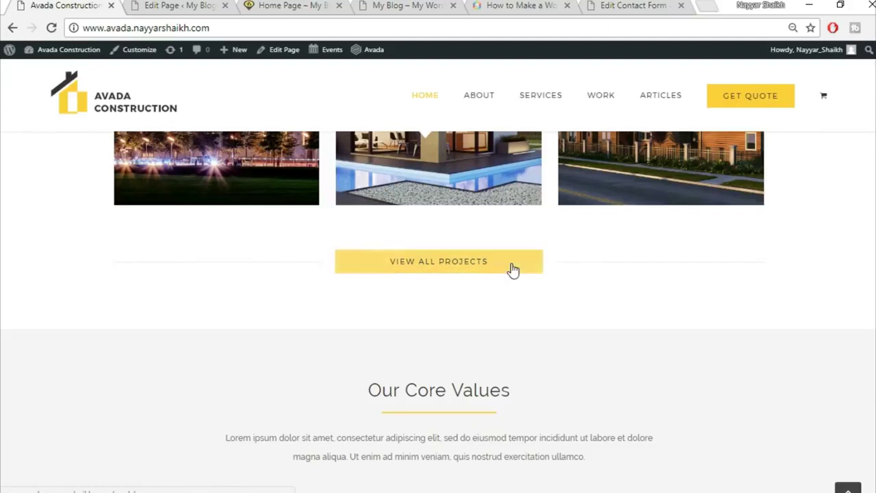
left_click(167, 5)
- Set both gradient top and bottom colours of the button to white
left_click(505, 253)
left_click(559, 272)
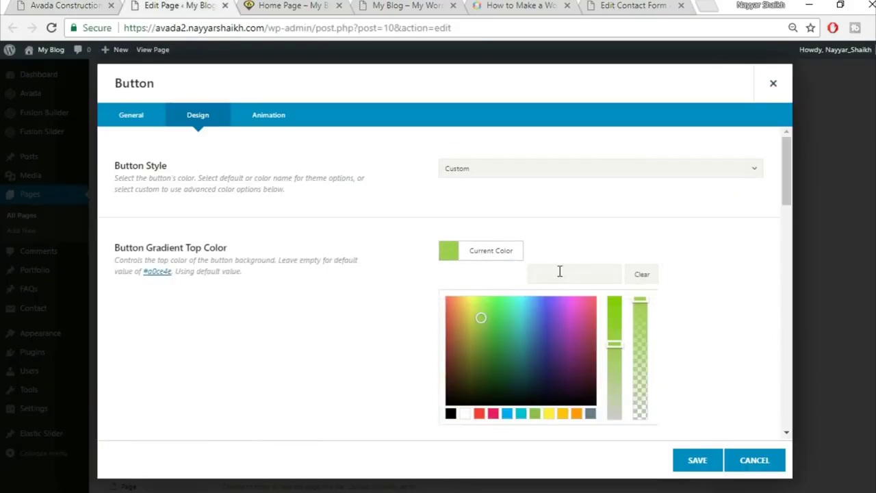
left_click(464, 414)
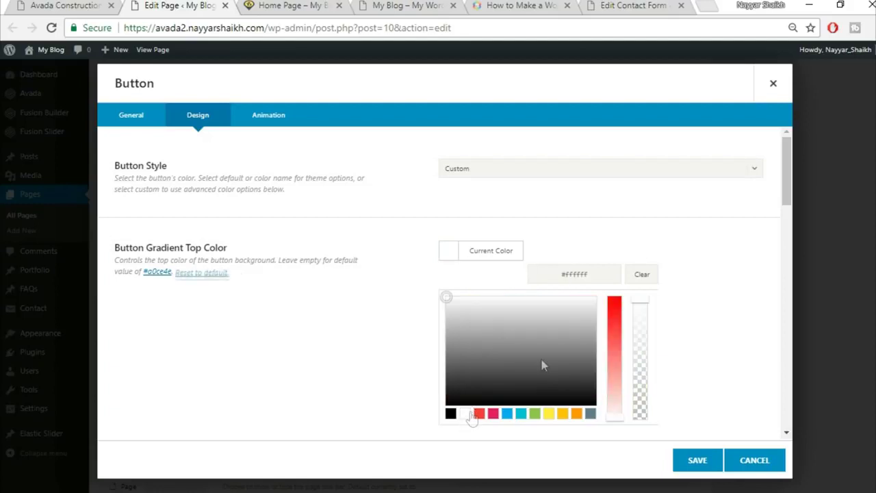
scroll(686, 276, "down", 1)
left_click(685, 276)
left_click(498, 267)
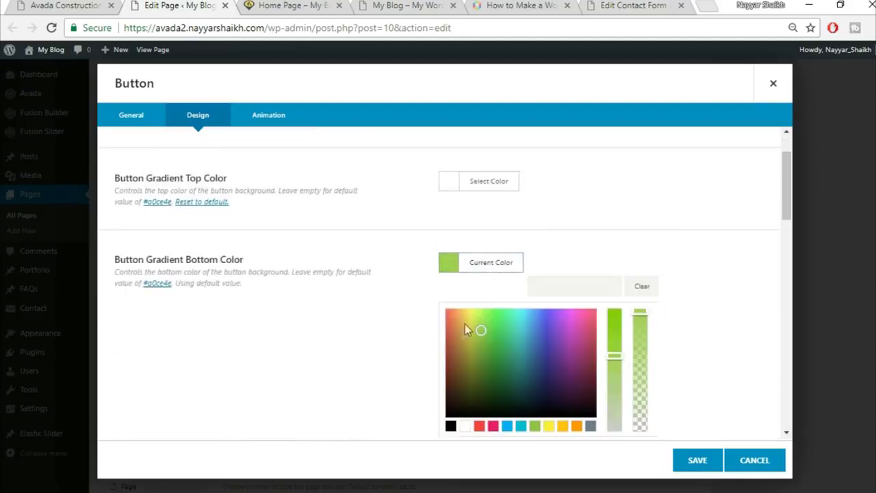
left_click(467, 425)
scroll(680, 299, "down", 2)
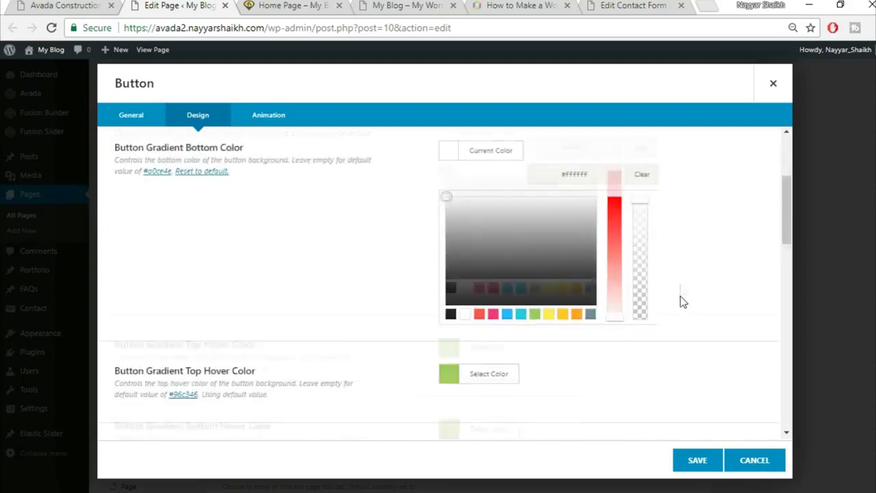
left_click(680, 301)
scroll(488, 258, "up", 1)
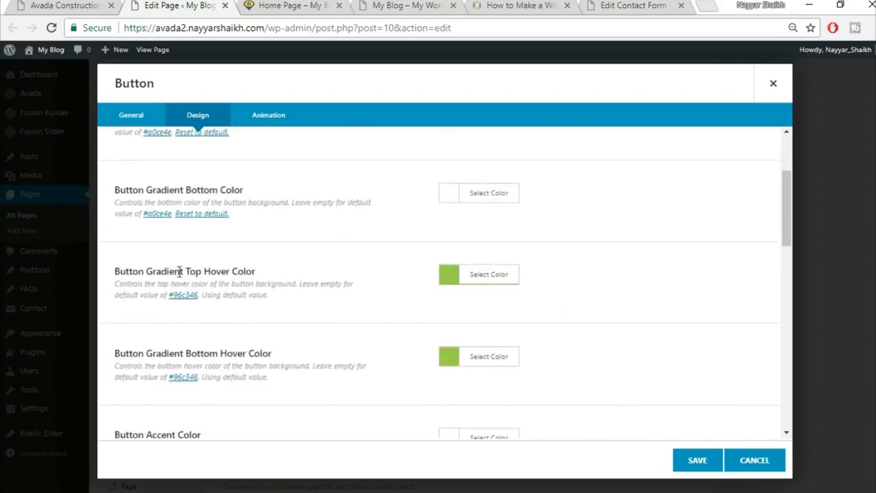
- Set the top and bottom hover gradient colours to yellow #FED83D
left_click_drag(138, 272, 234, 276)
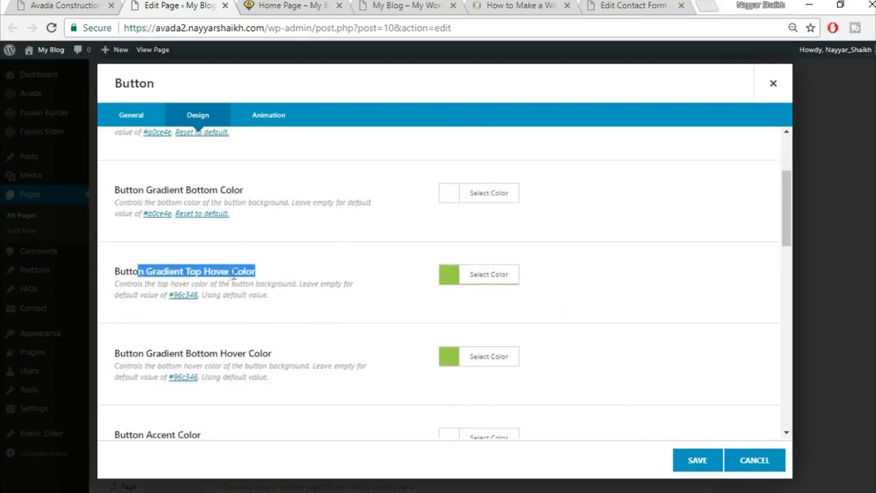
left_click(490, 280)
left_click(571, 297)
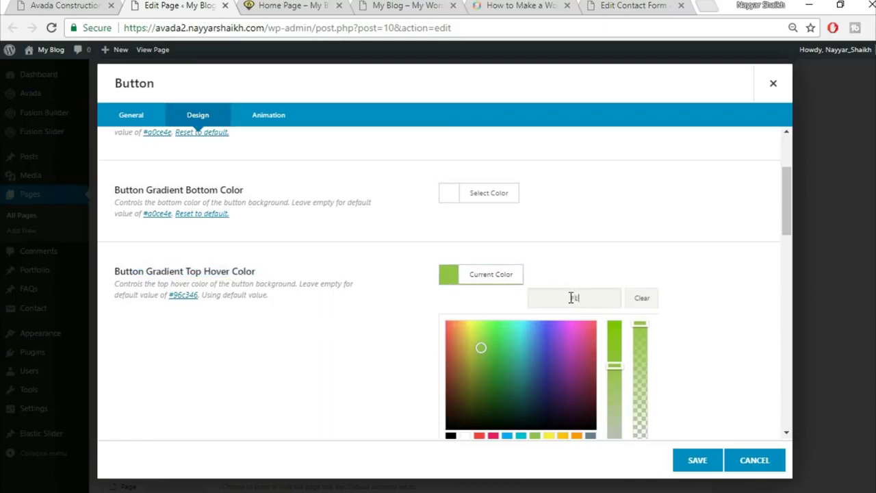
type("#fed83d")
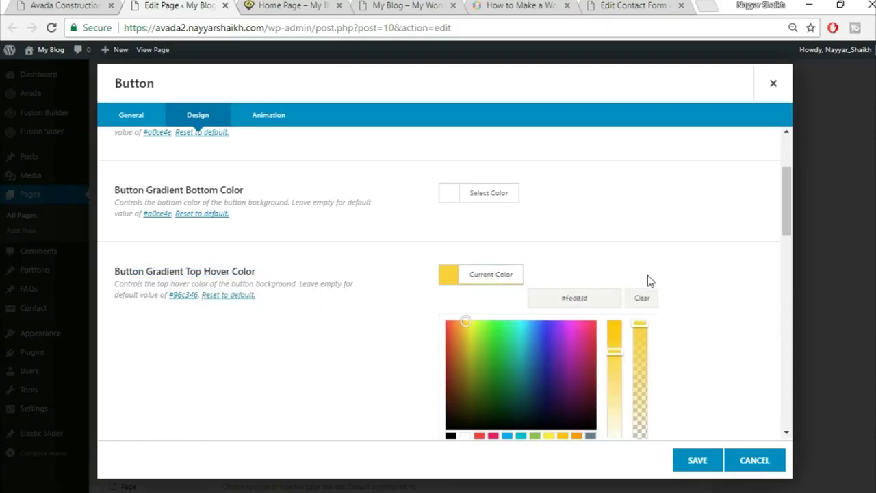
scroll(649, 280, "down", 1)
left_click(708, 292)
left_click(505, 287)
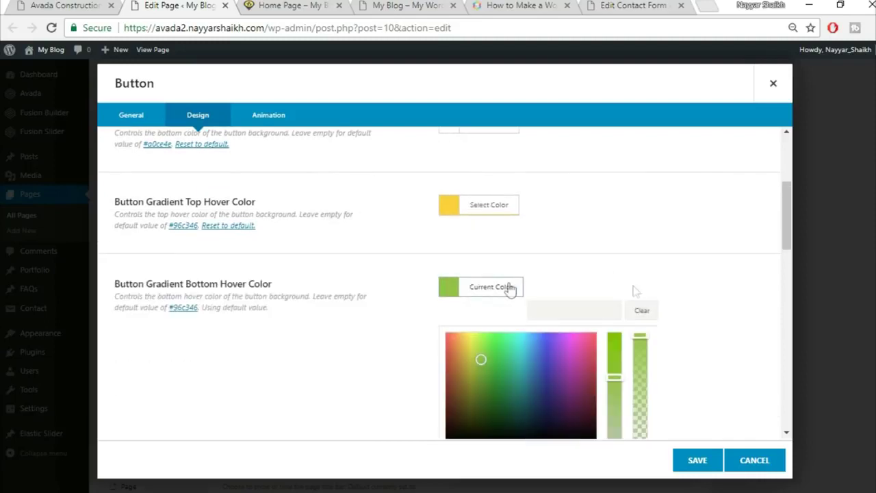
left_click(598, 314)
type("FED83D")
left_click(657, 262)
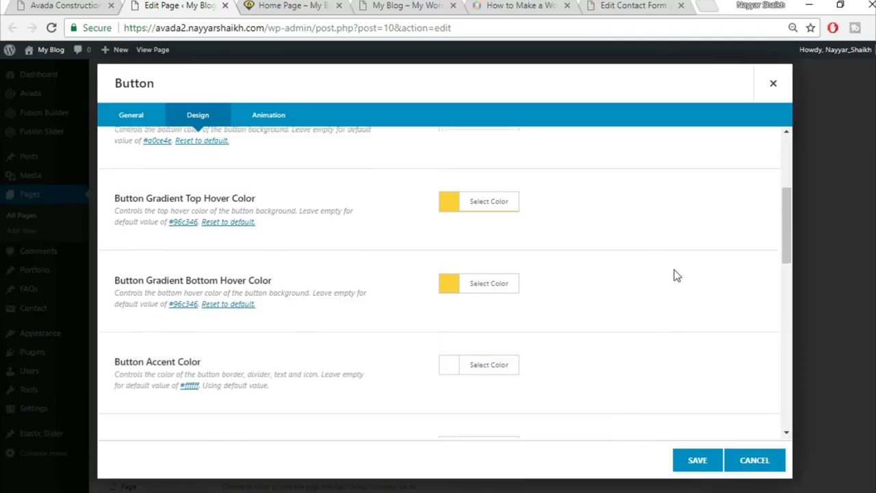
scroll(597, 311, "down", 1)
left_click(88, 5)
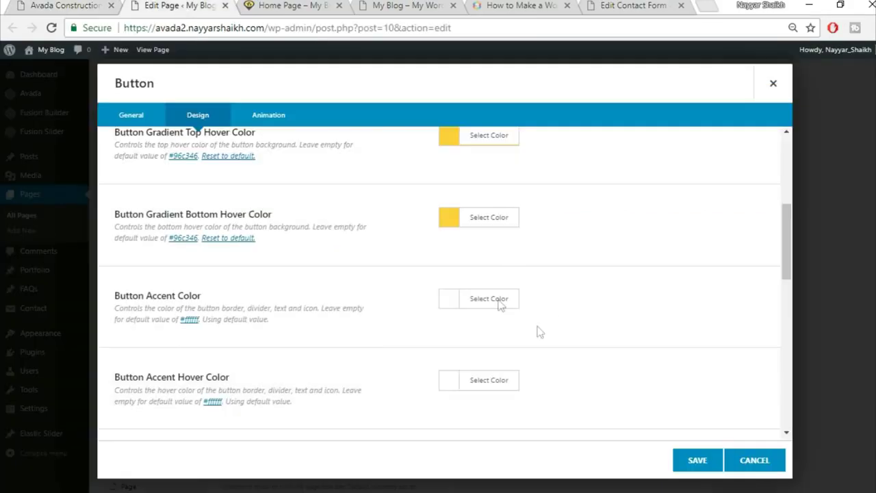
- Make the button's accent and hover accent colours black
left_click(494, 301)
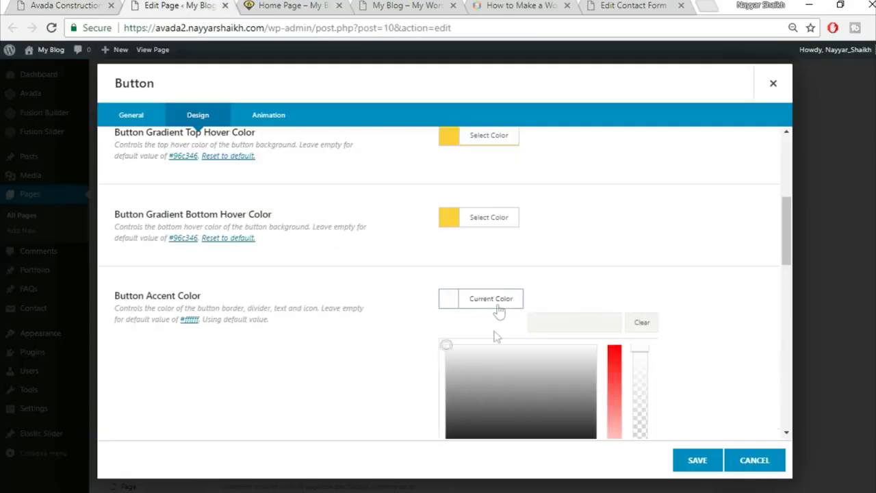
scroll(659, 318, "down", 2)
left_click(447, 324)
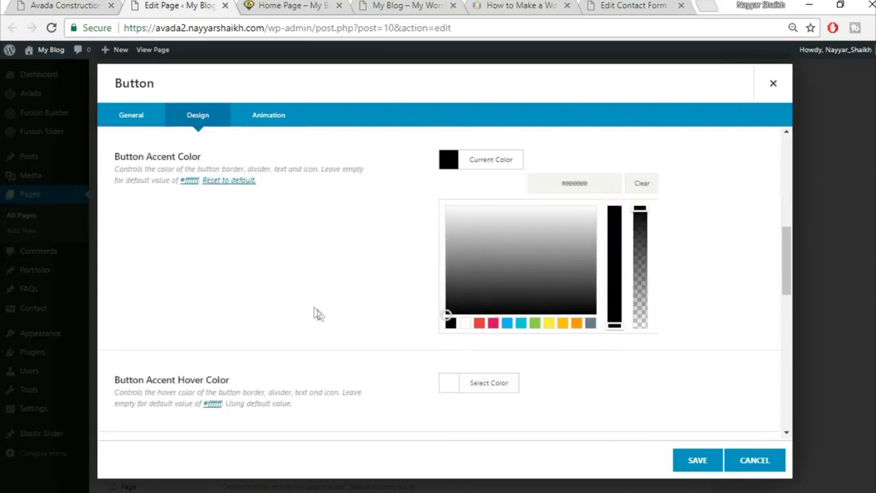
left_click(317, 313)
left_click(467, 243)
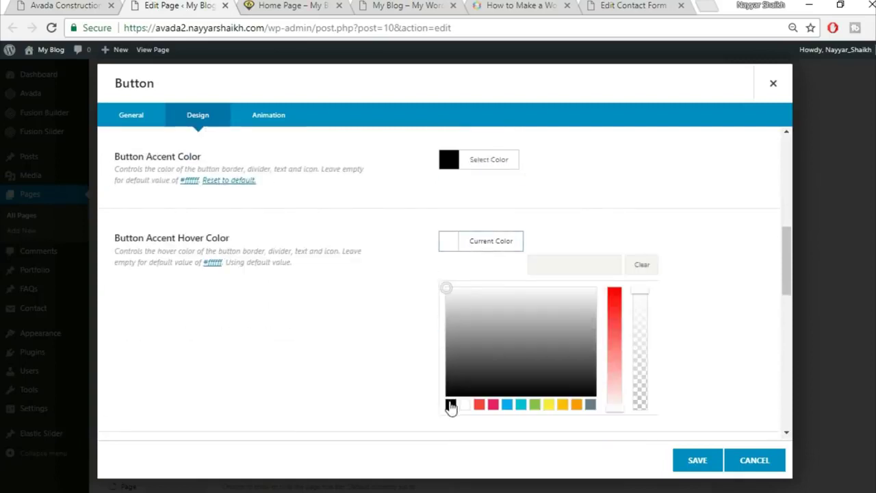
left_click(451, 405)
left_click(749, 288)
- Set the button size to X-Large and save the button
scroll(596, 292, "down", 2)
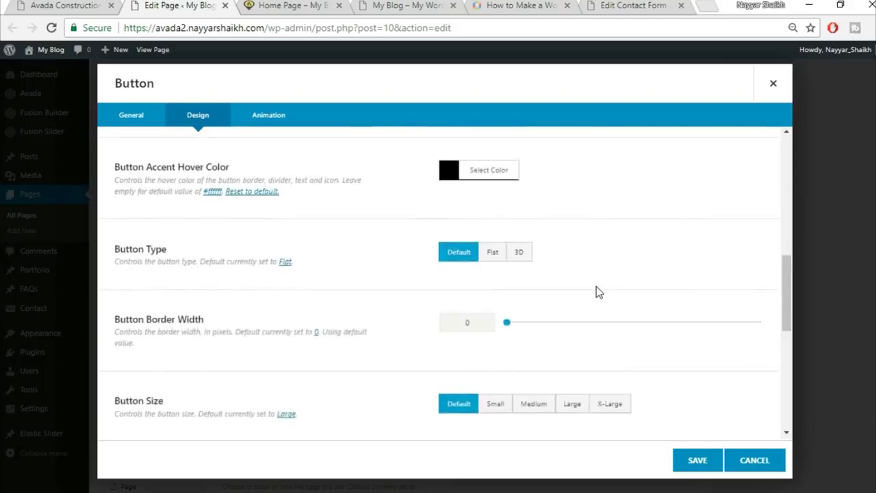
scroll(726, 275, "down", 1)
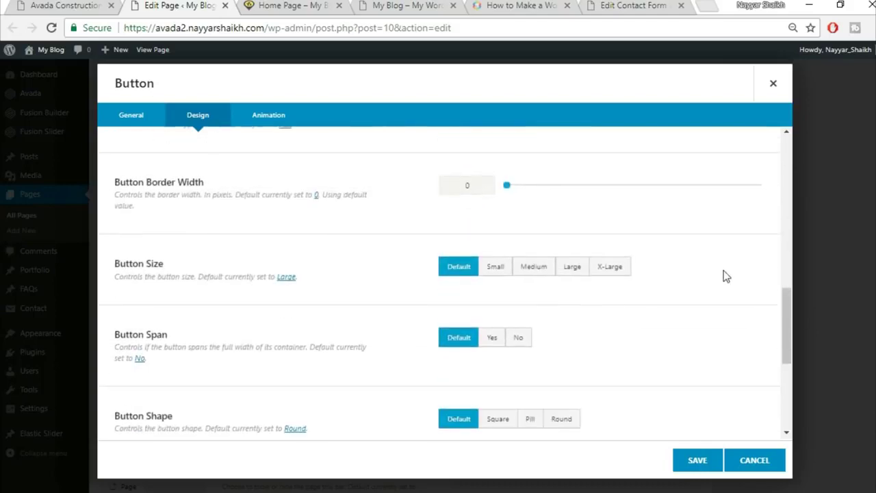
left_click(629, 267)
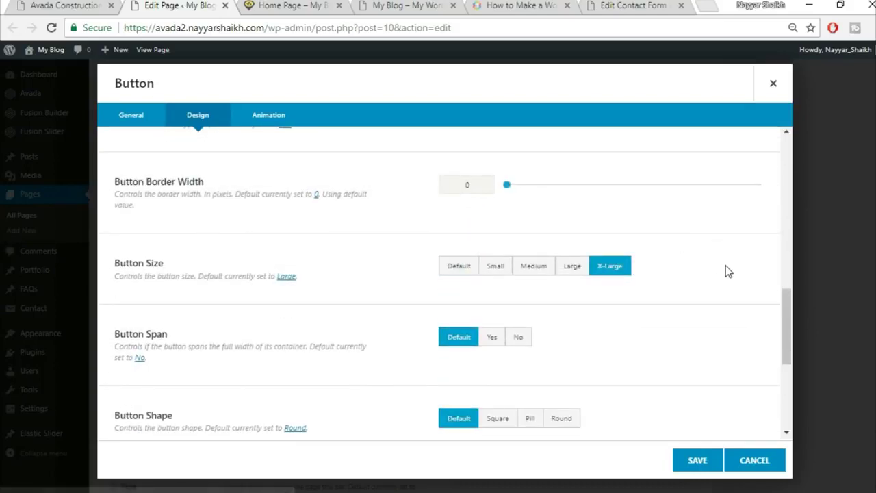
scroll(726, 270, "down", 1)
scroll(325, 303, "down", 3)
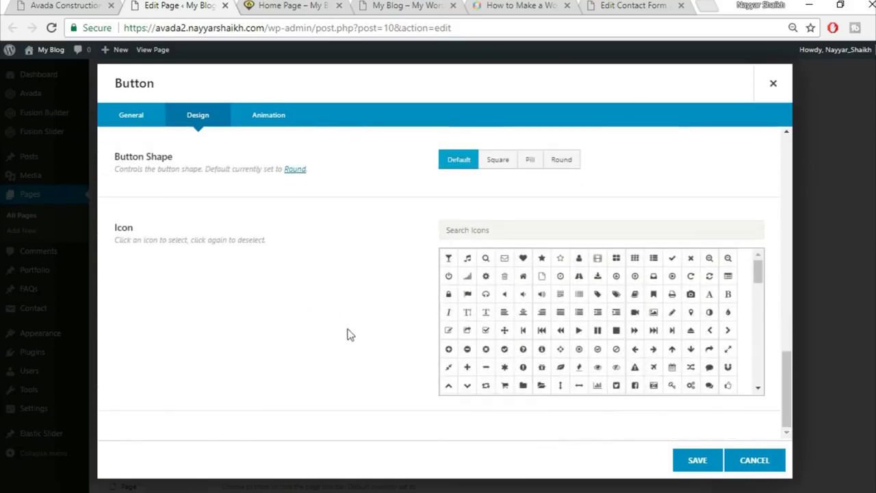
left_click(712, 462)
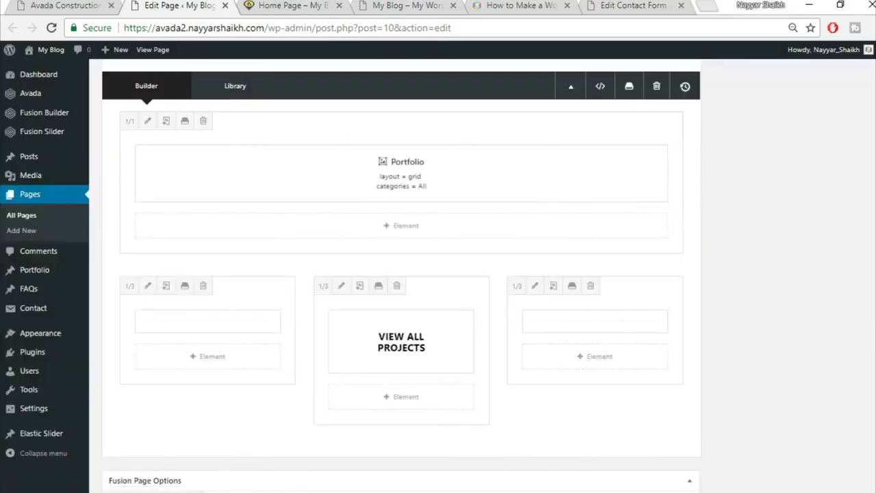
- Update the home page and reload it on the live site
scroll(845, 287, "up", 15)
left_click(841, 189)
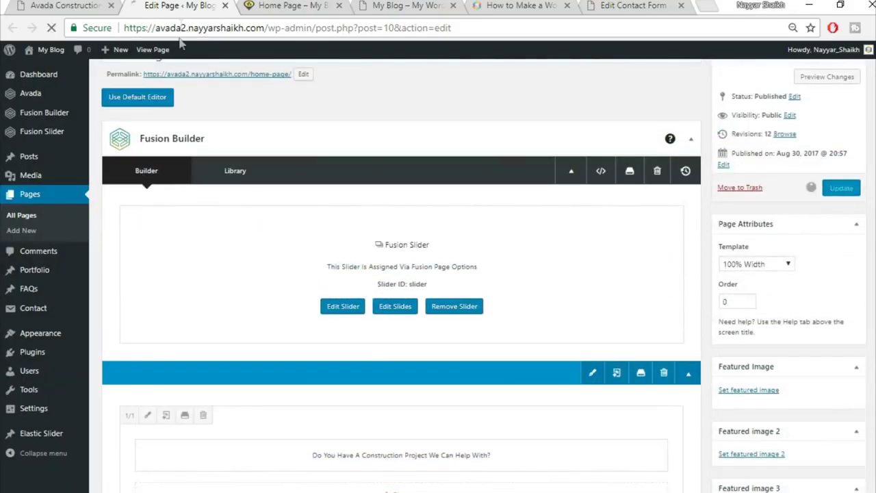
left_click(289, 4)
left_click(313, 28)
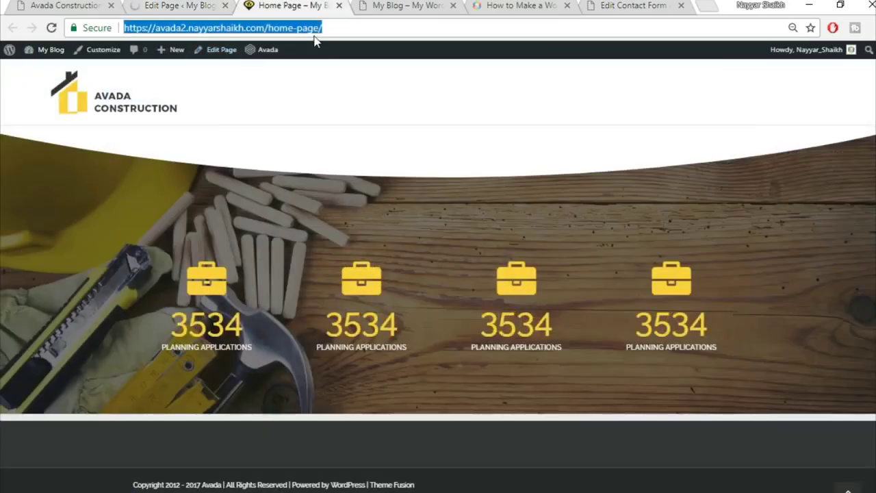
key("Return")
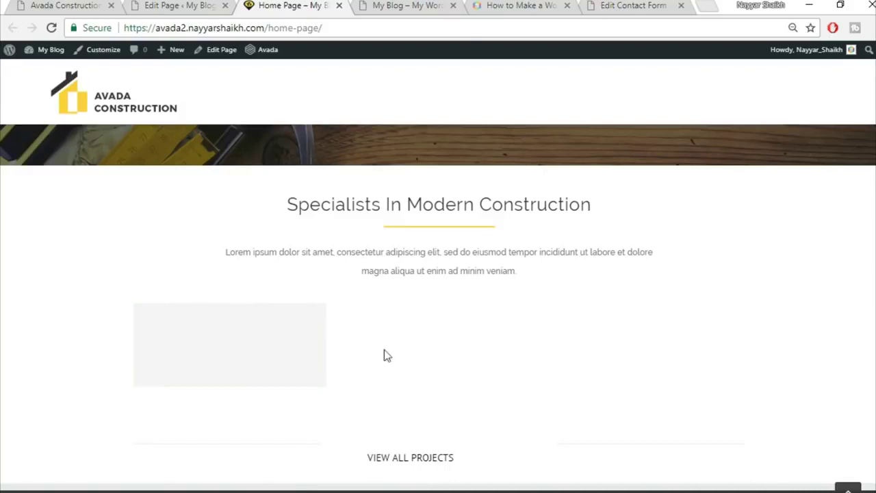
- Compare the live home page with the original Avada Construction demo, then return to the editor
mouse_move(244, 376)
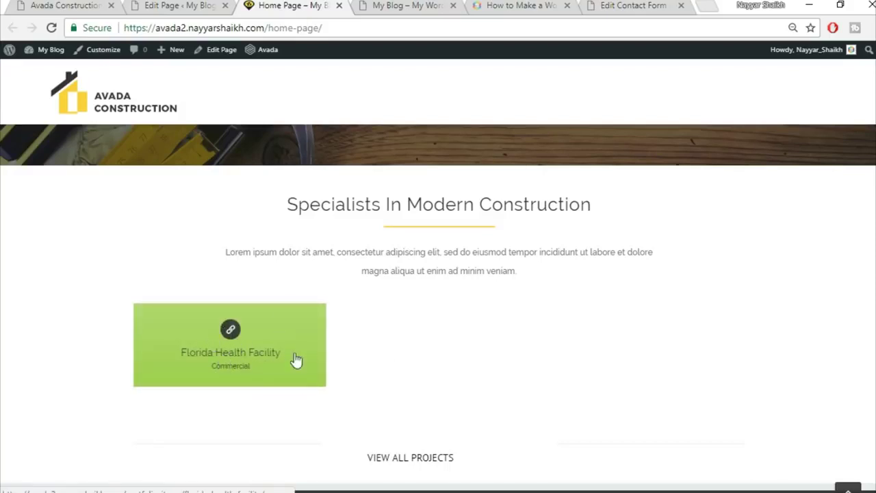
key("ctrl+1")
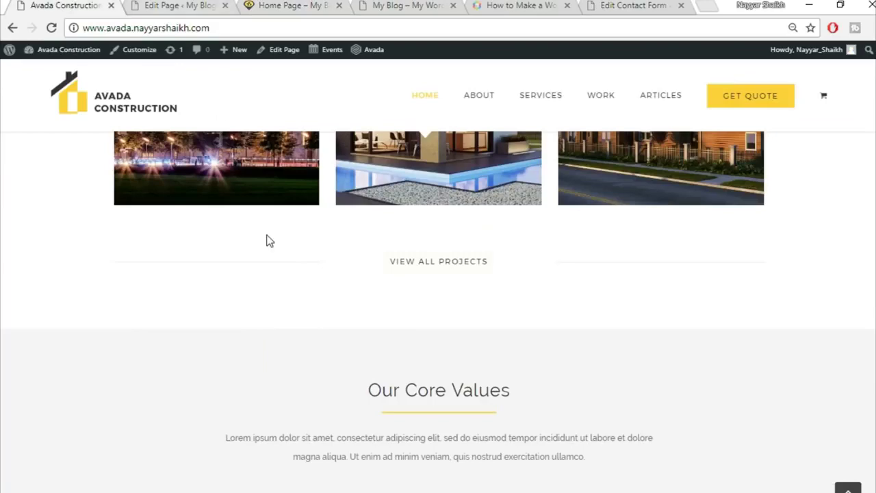
scroll(269, 239, "up", 2)
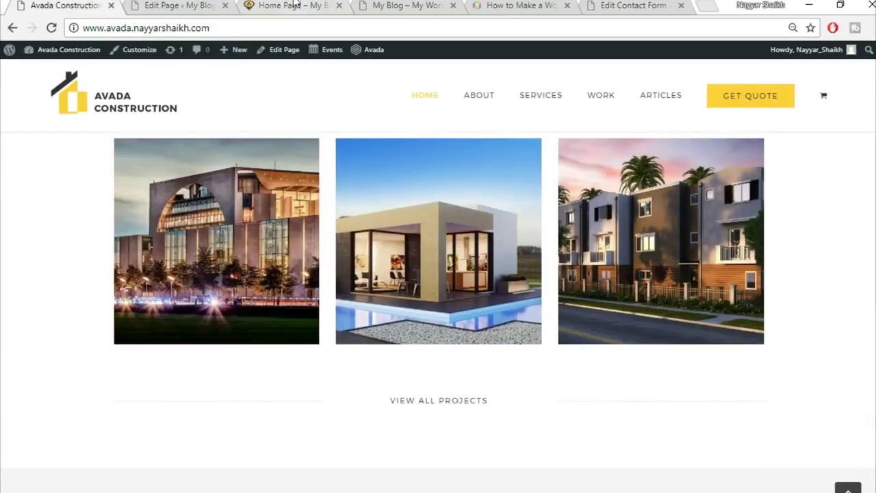
left_click(198, 5)
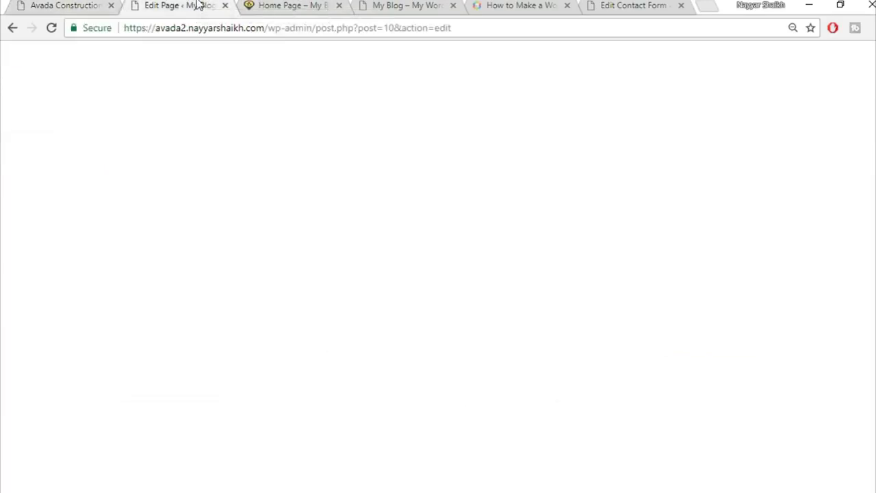
left_click(287, 6)
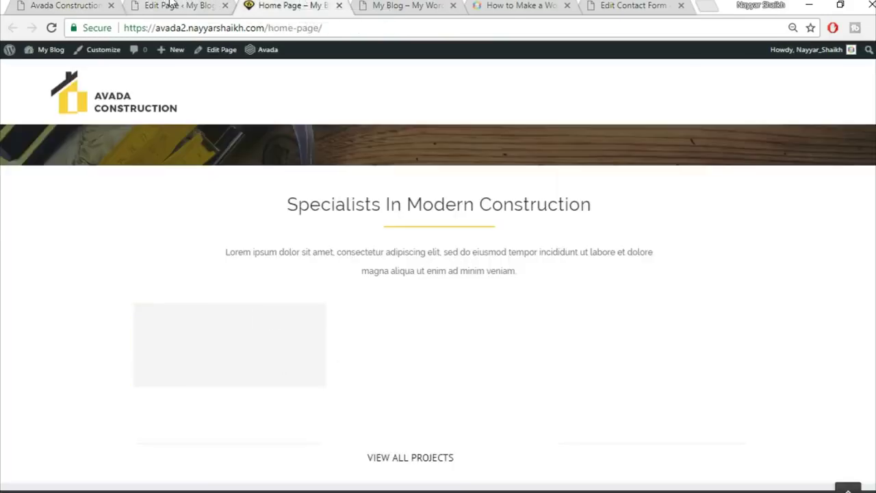
left_click(171, 6)
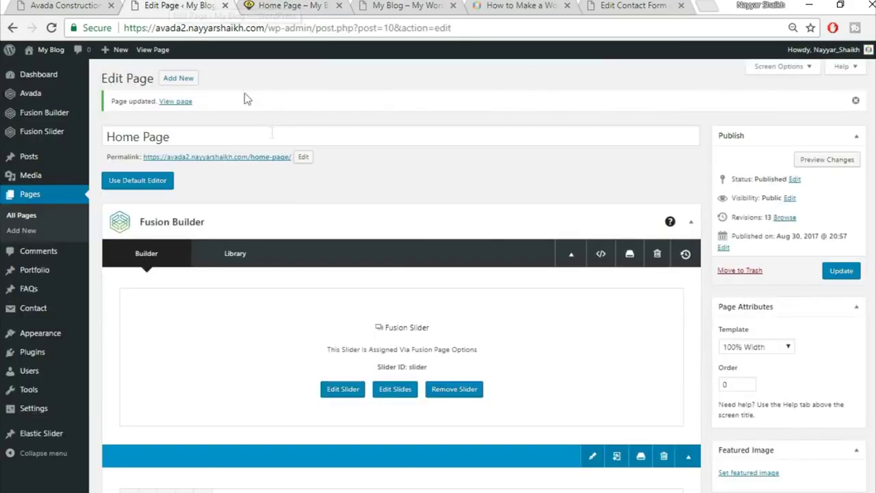
- Open the Portfolio list in a new tab and edit Florida Health Facility
right_click(44, 274)
left_click(75, 282)
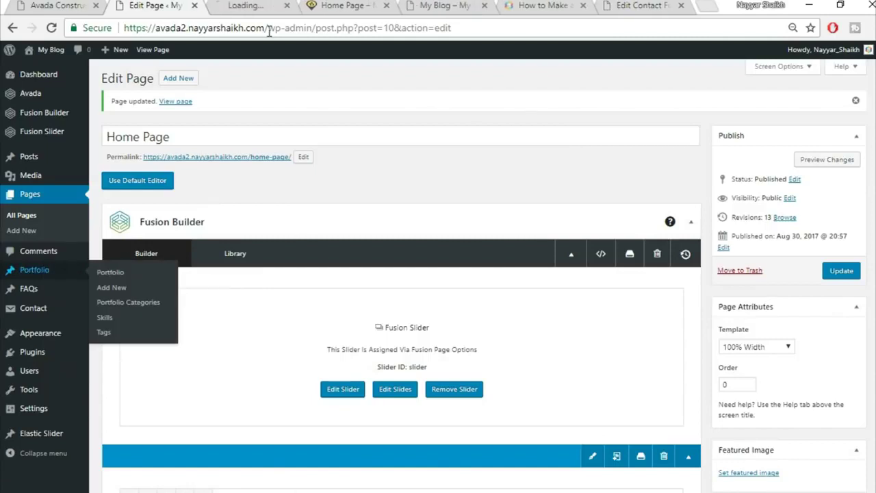
left_click(270, 4)
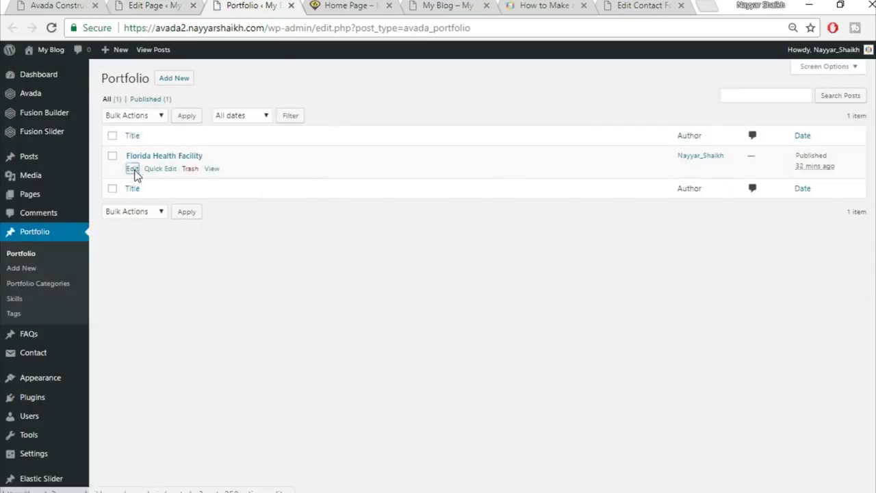
left_click(133, 169)
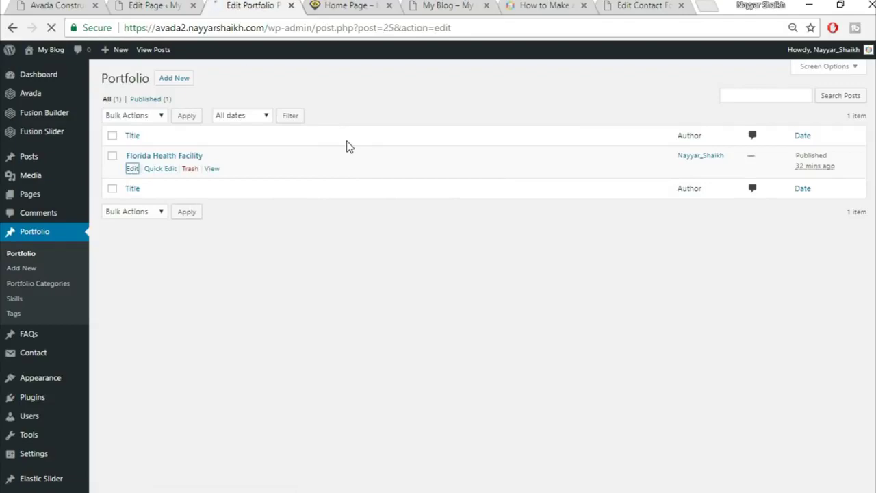
scroll(870, 254, "down", 10)
scroll(870, 260, "up", 4)
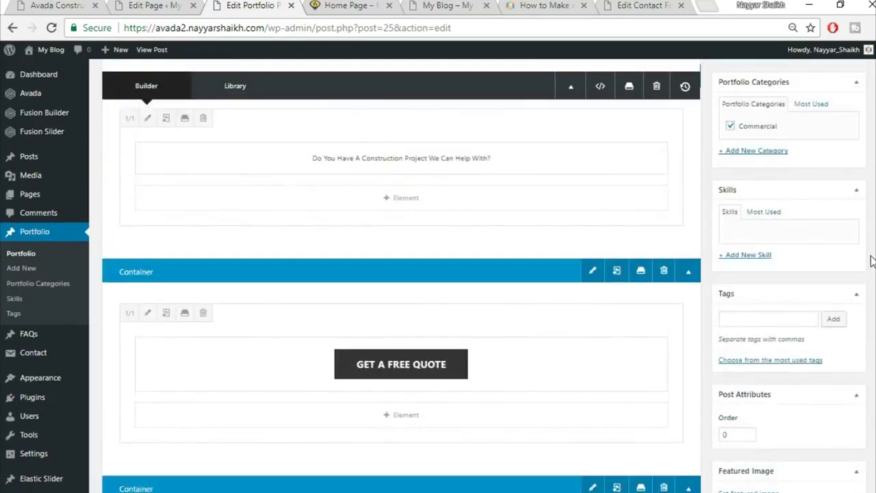
scroll(869, 261, "down", 5)
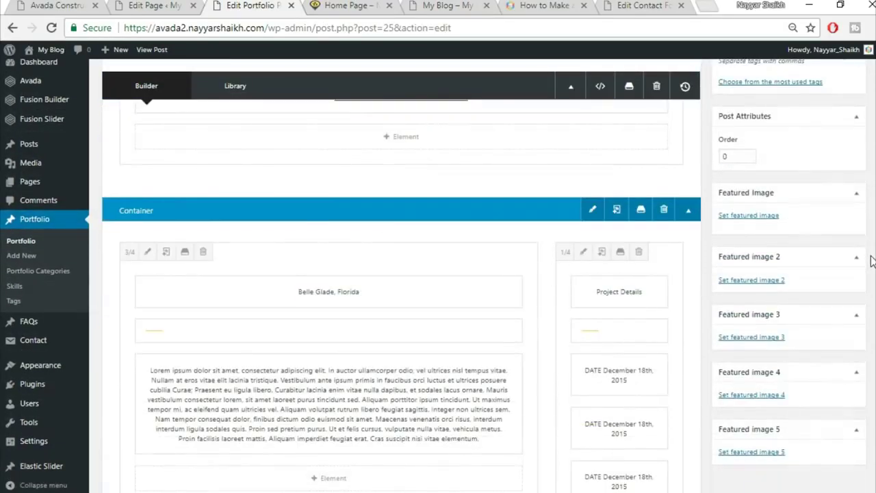
- Upload project2-featured-15013609 and set it as the featured image
left_click(760, 218)
left_click(47, 95)
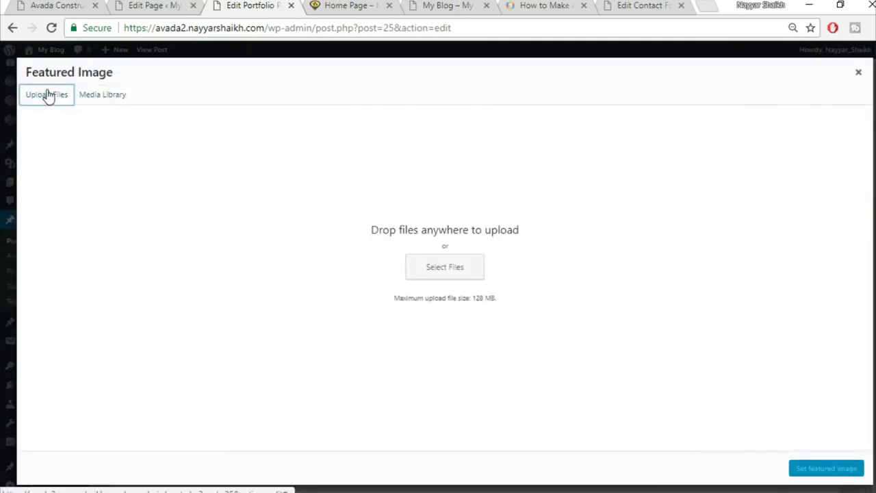
left_click(415, 266)
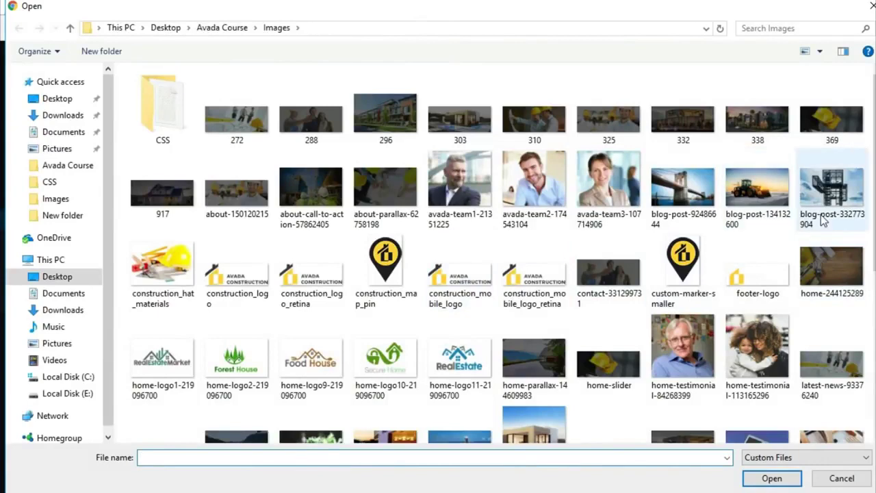
scroll(821, 248, "down", 5)
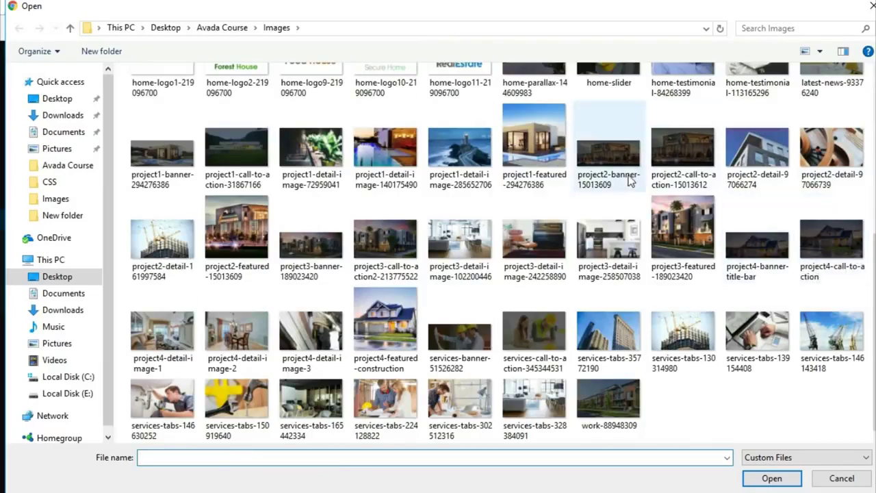
left_click(236, 236)
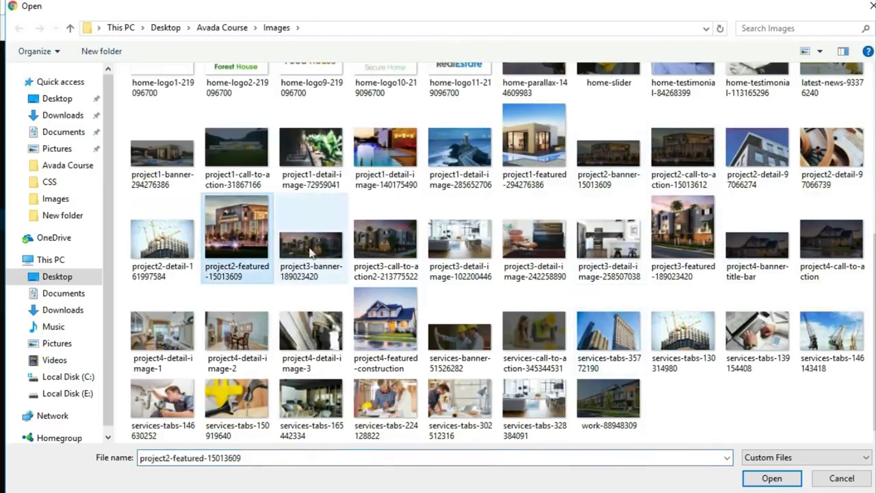
left_click(762, 479)
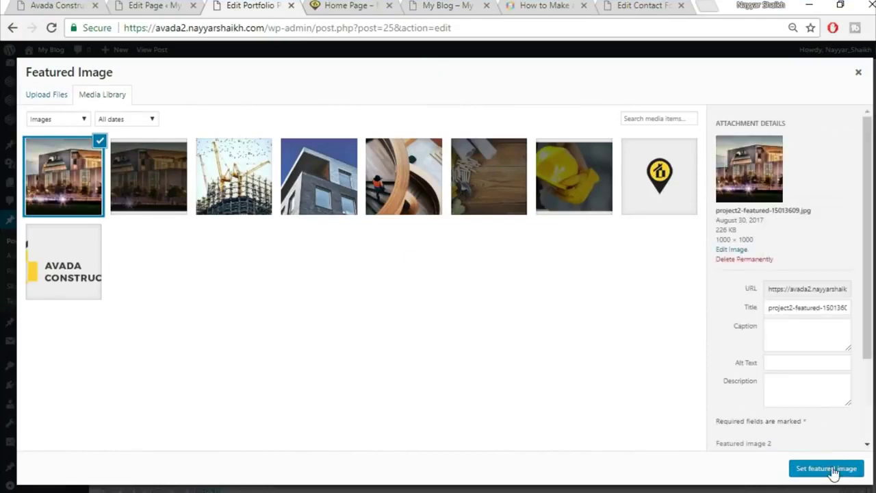
left_click(826, 469)
- Update the portfolio item and reload the live home page
scroll(776, 472, "up", 10)
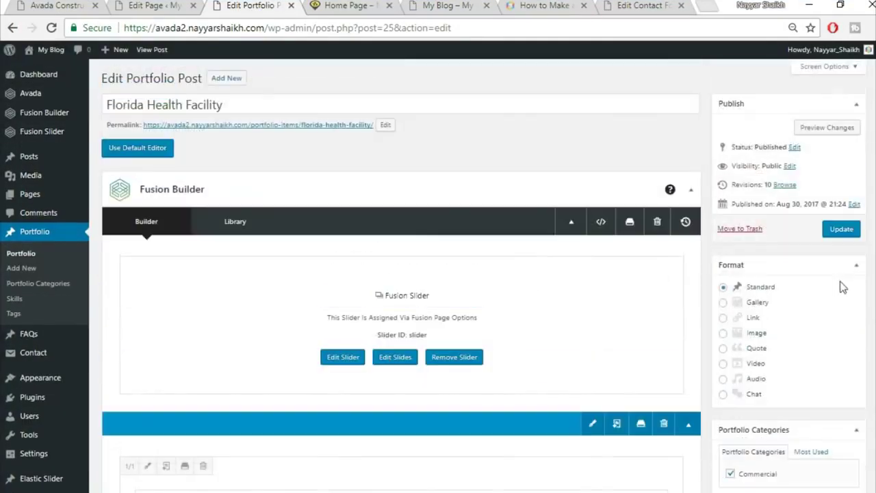
left_click(839, 231)
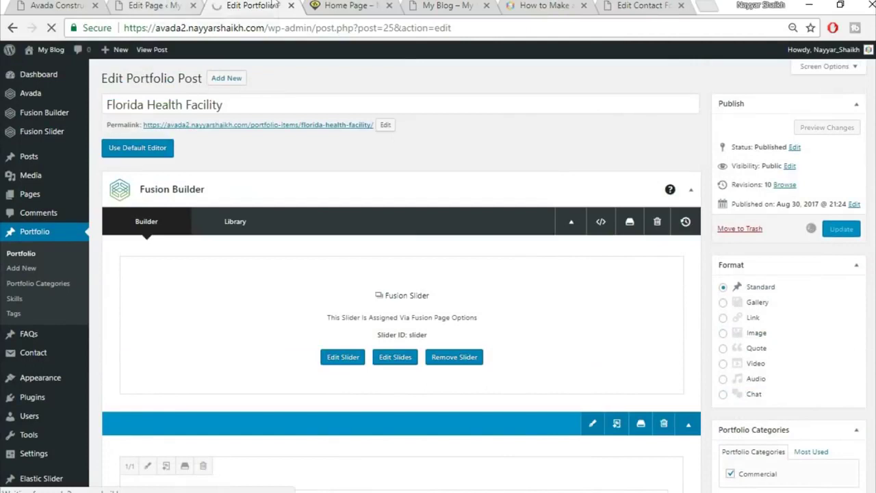
left_click(333, 5)
left_click(335, 23)
key("Return")
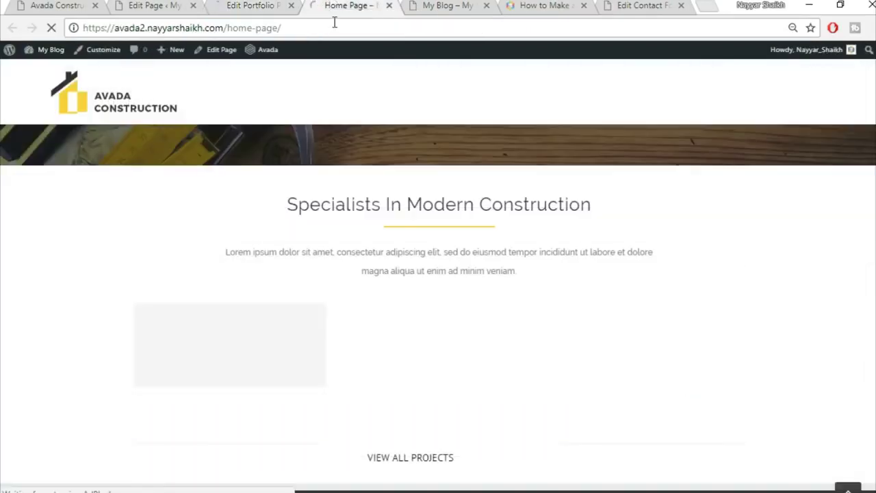
- Scroll through the rebuilt live Home Page to review its current sections
scroll(424, 205, "down", 1)
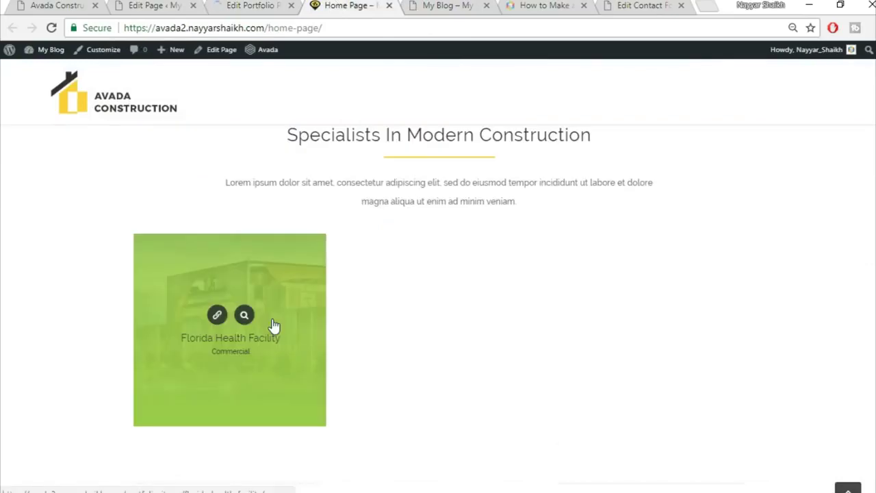
scroll(659, 319, "up", 2)
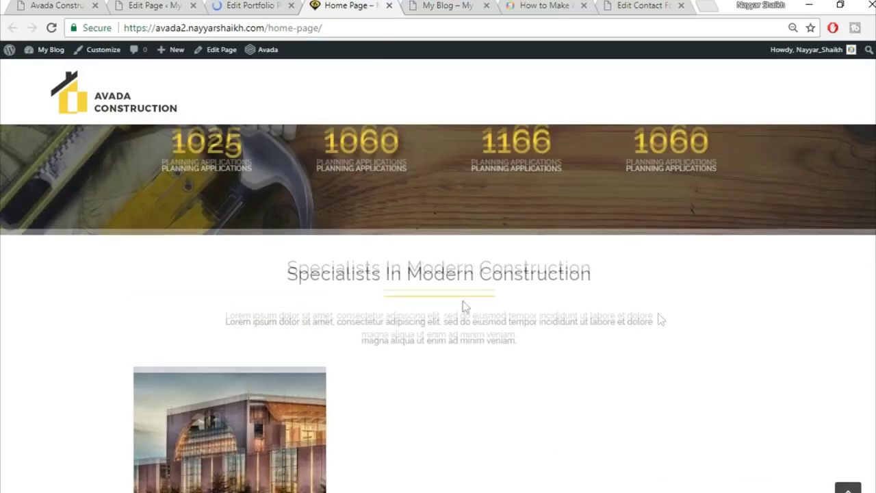
scroll(623, 286, "down", 3)
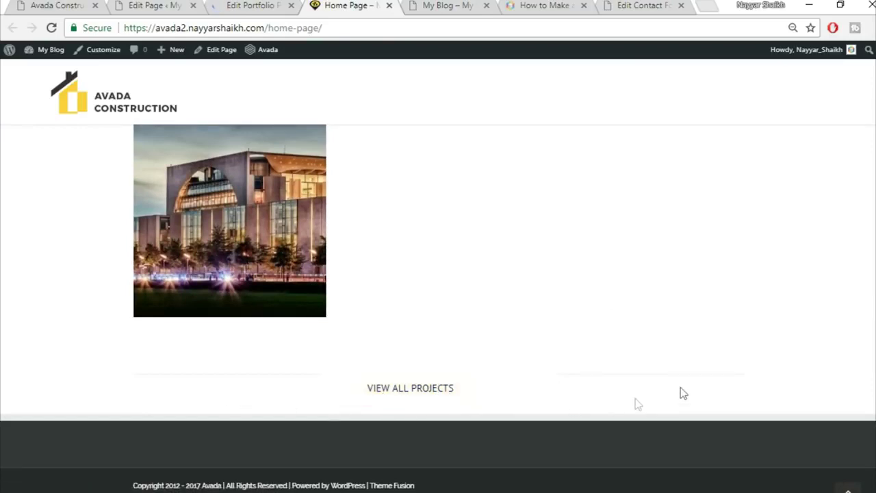
scroll(702, 404, "up", 1)
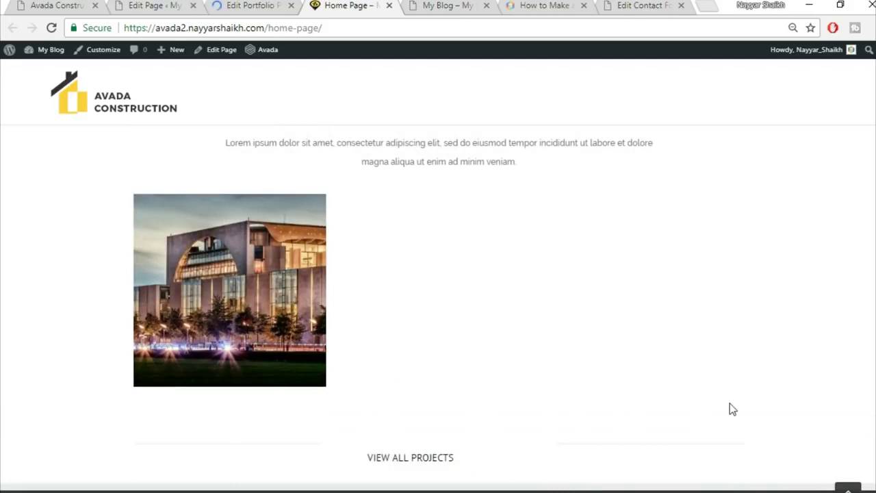
scroll(730, 409, "down", 1)
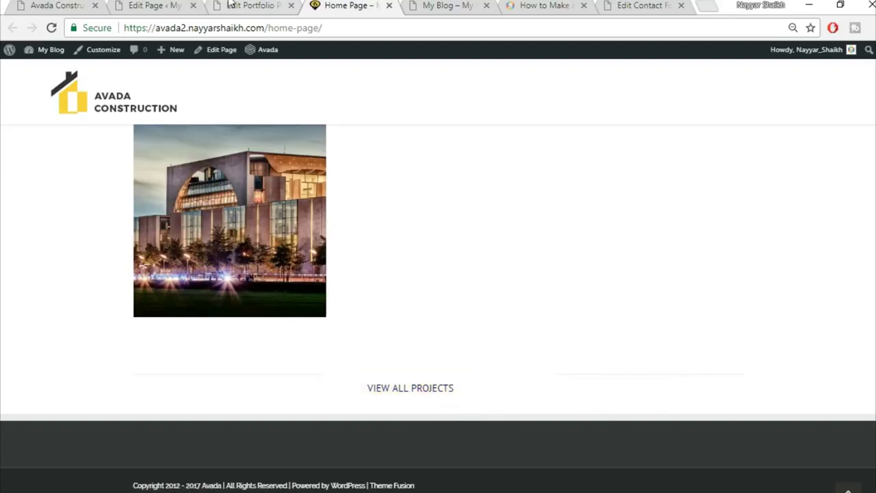
- View the Our Core Values section on the Avada Construction reference demo
left_click(76, 7)
scroll(768, 298, "down", 4)
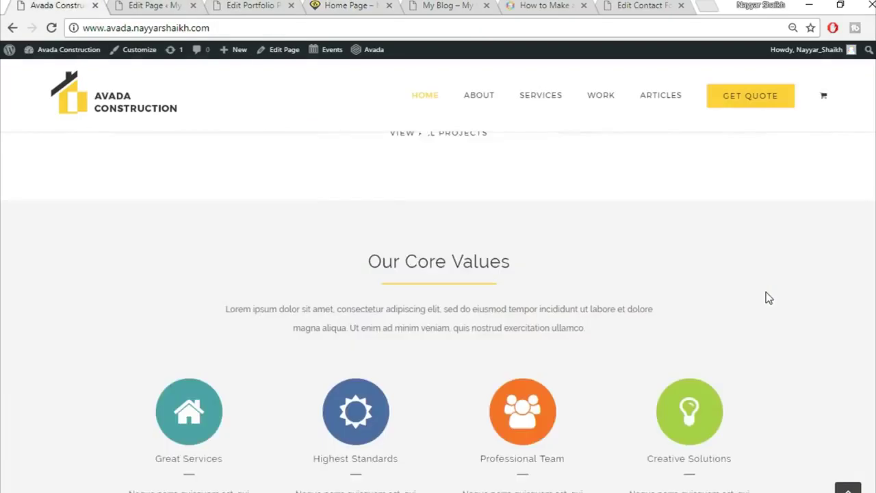
scroll(479, 304, "up", 2)
scroll(431, 270, "down", 2)
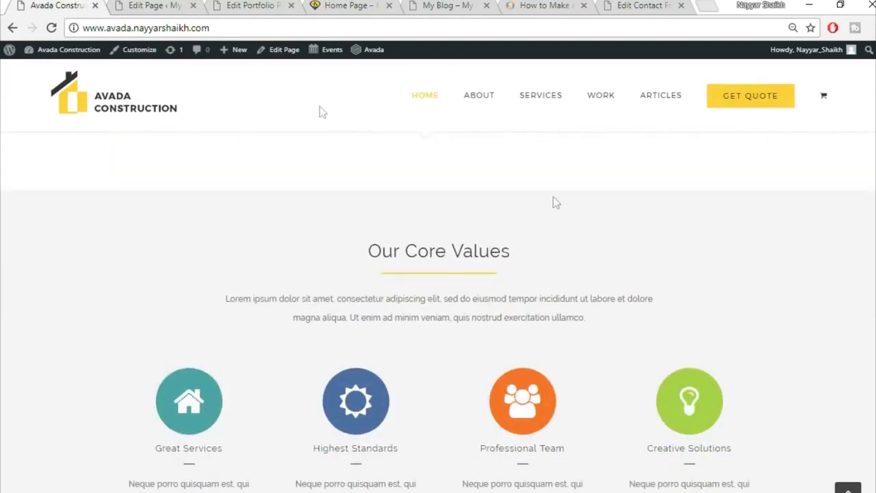
scroll(611, 262, "up", 1)
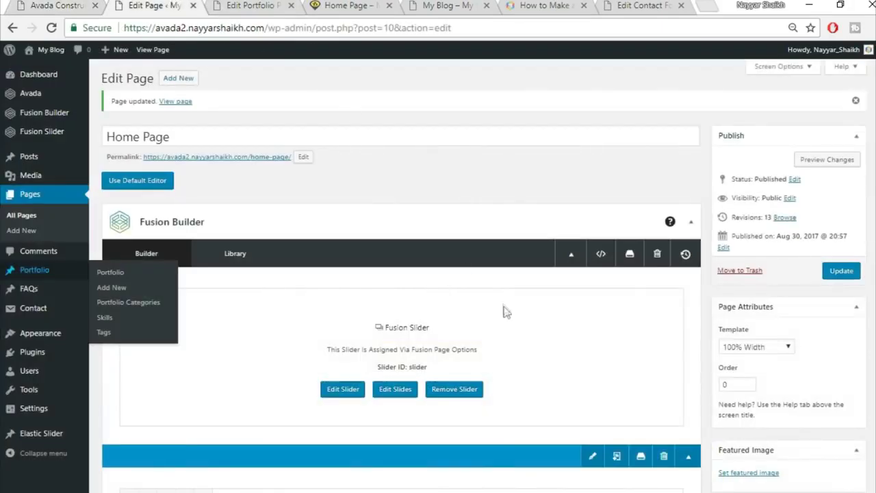
- Open the Specialists In Modern Construction container settings and check its Background and Design padding
scroll(548, 333, "down", 15)
scroll(553, 342, "down", 10)
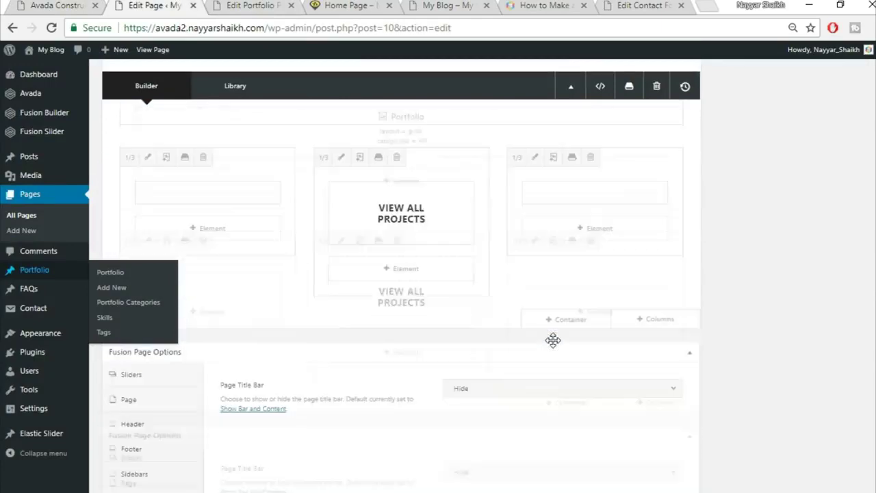
scroll(445, 288, "up", 1)
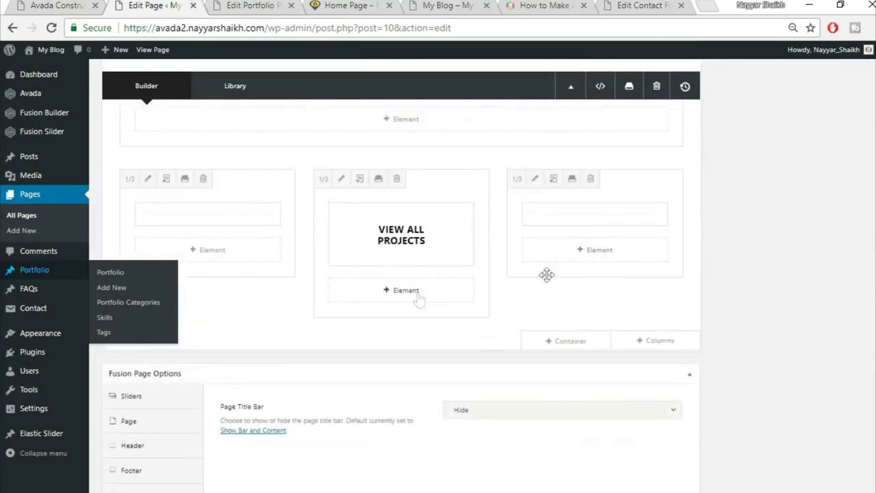
scroll(718, 281, "up", 8)
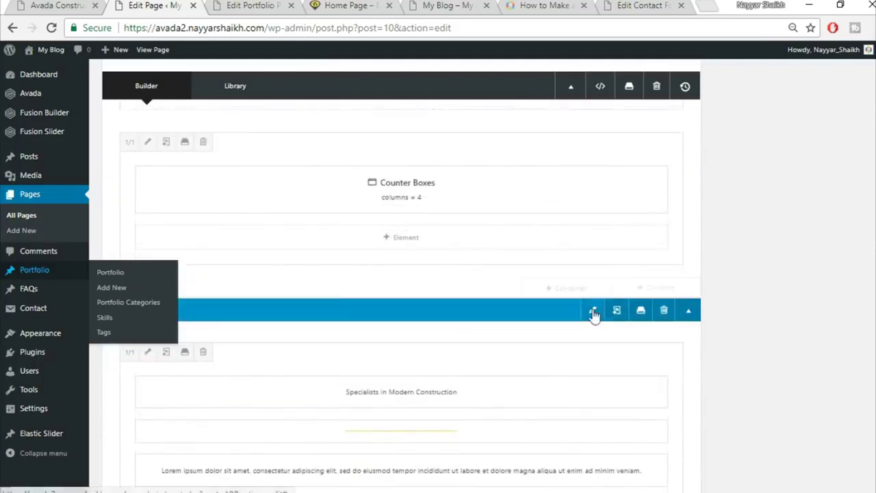
left_click(594, 312)
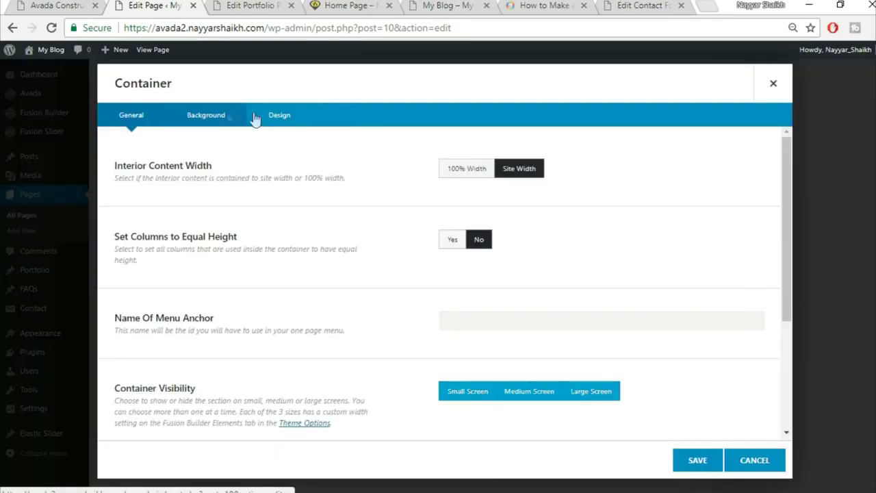
left_click(229, 118)
left_click(275, 117)
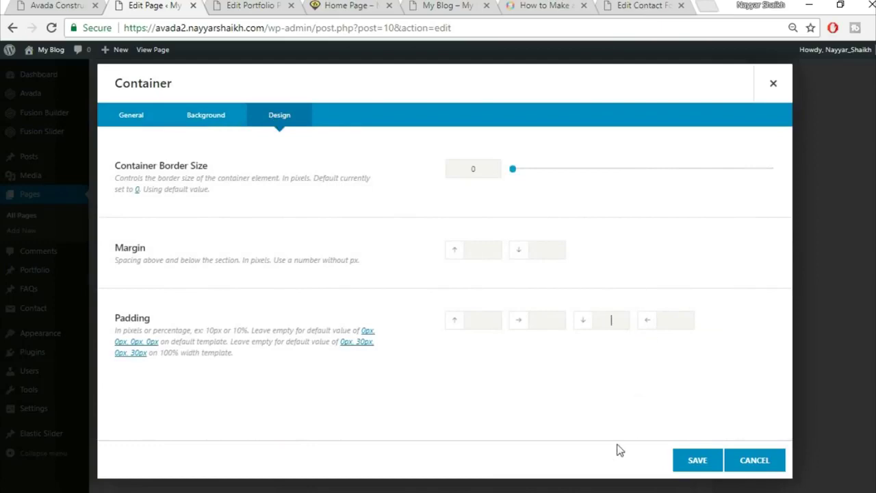
- Save the container with 50 bottom padding, update the Home Page, and close the portfolio tab
left_click(349, 5)
scroll(536, 259, "up", 4)
left_click(700, 462)
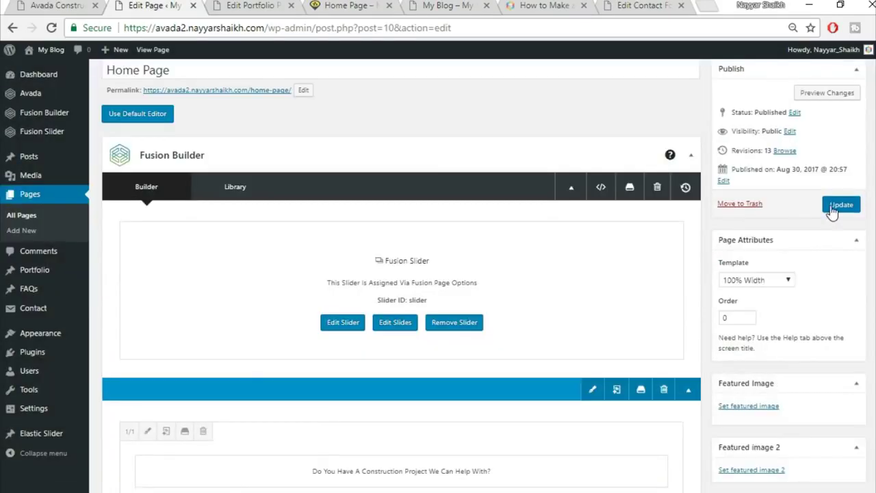
left_click(841, 203)
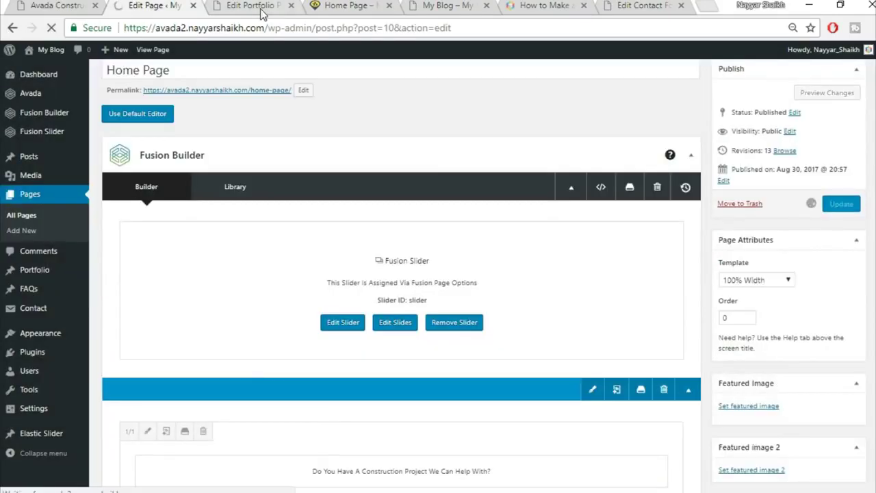
left_click(262, 14)
left_click(291, 6)
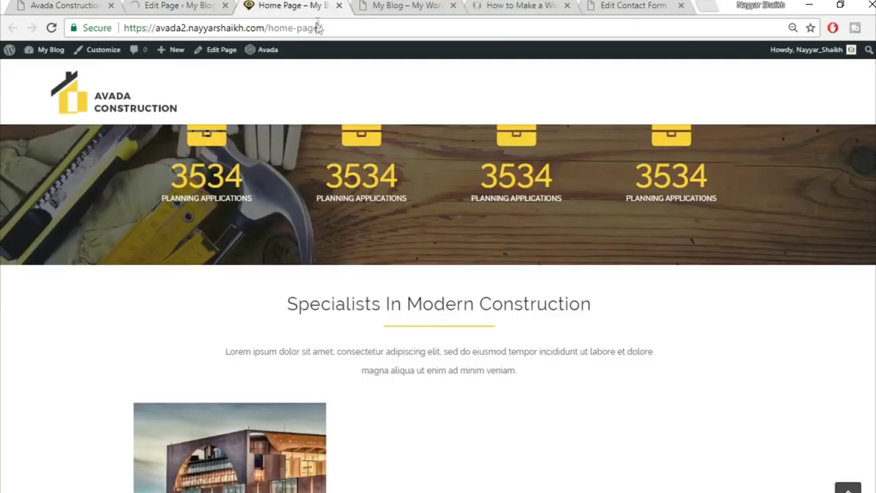
- Reload the live home page and scroll through it to check the changes
left_click(318, 27)
key("Return")
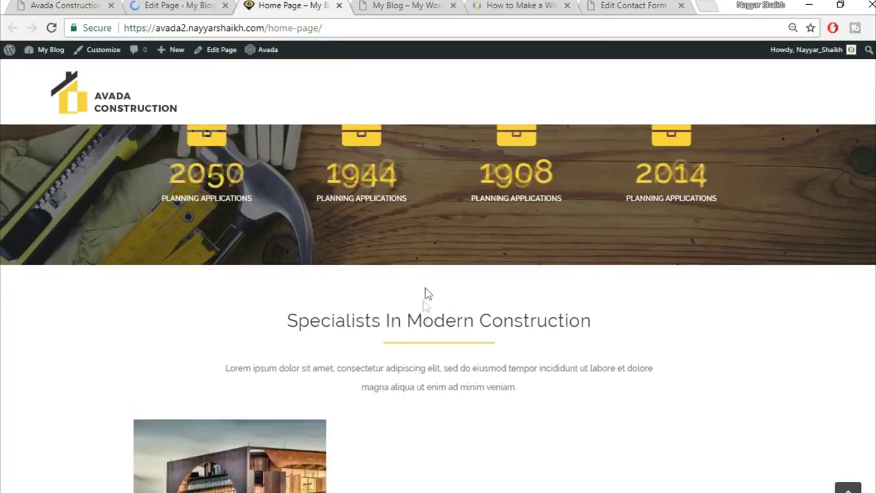
scroll(554, 294, "down", 3)
mouse_move(262, 315)
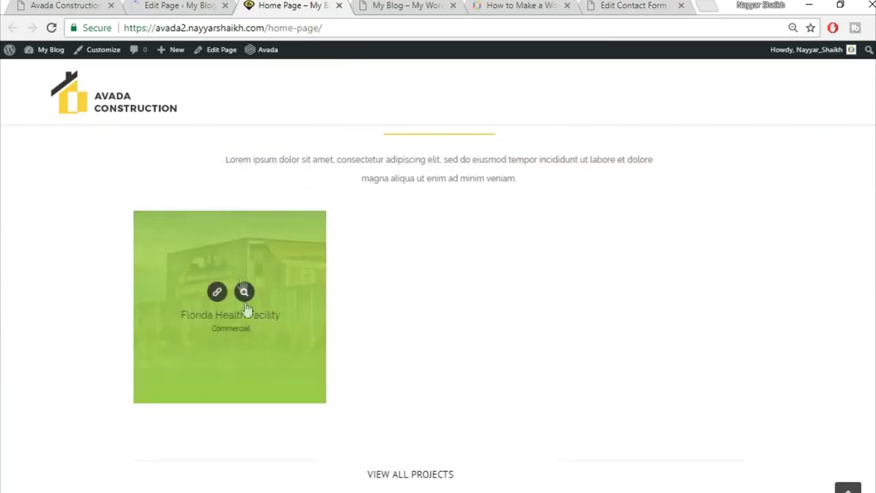
scroll(307, 305, "down", 2)
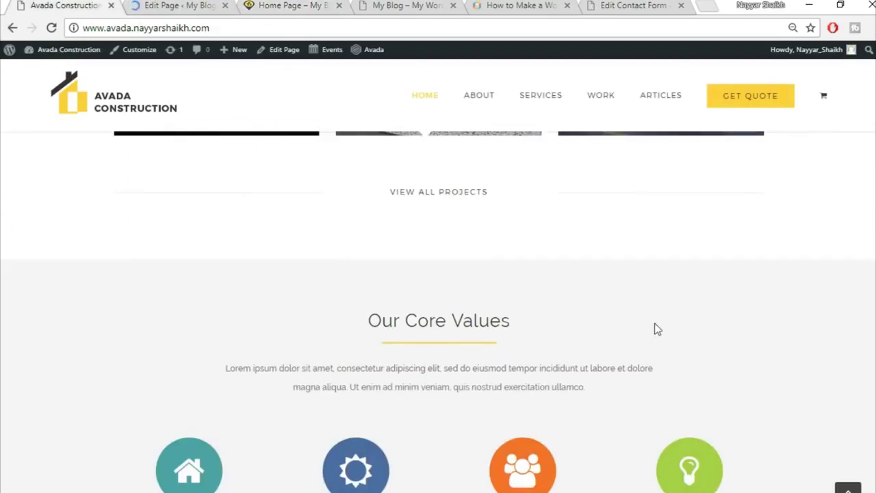
scroll(654, 323, "down", 2)
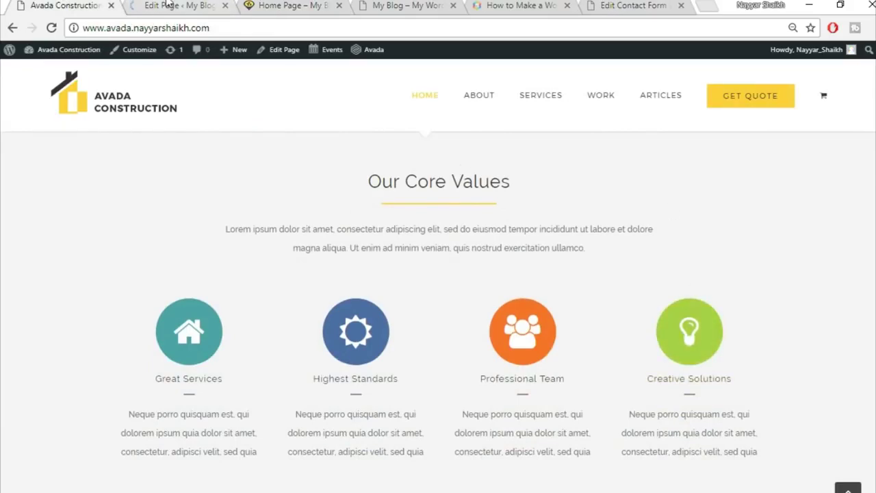
- Return to the Home Page editor and scroll to the end of the page
left_click(169, 4)
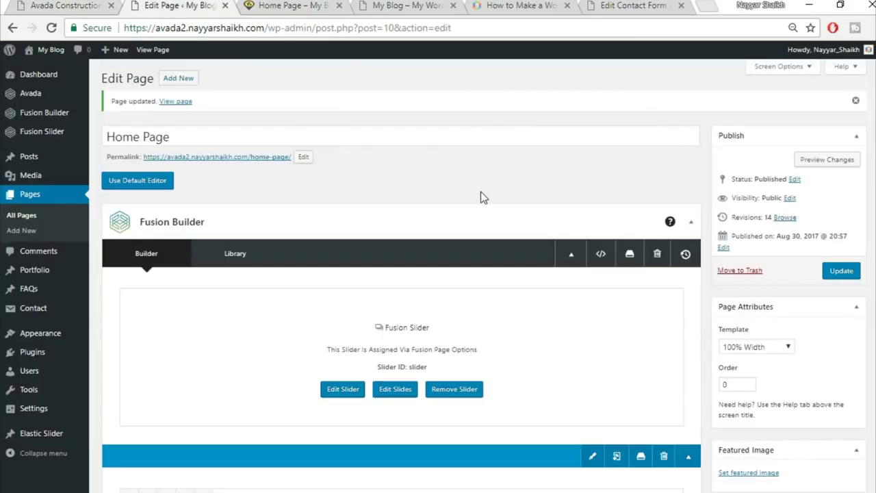
scroll(484, 230, "down", 15)
scroll(486, 229, "down", 5)
- Insert the saved Title container from the library at the end of the Home Page
left_click(578, 277)
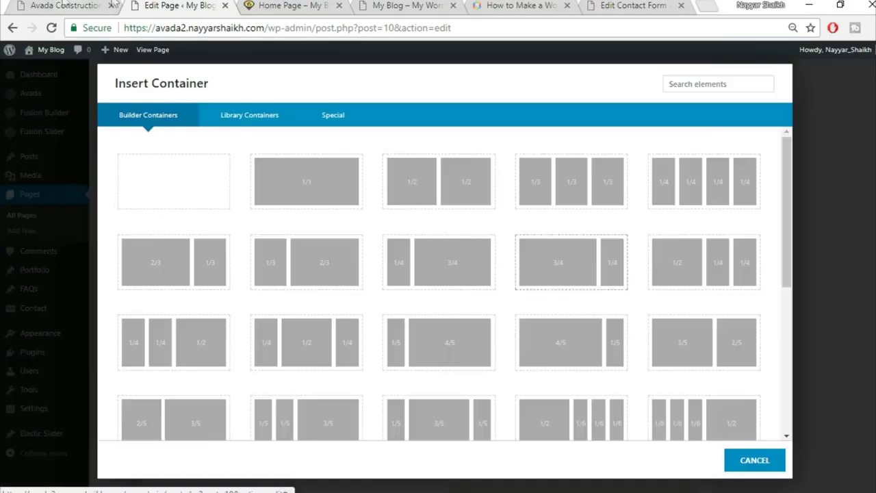
left_click(31, 4)
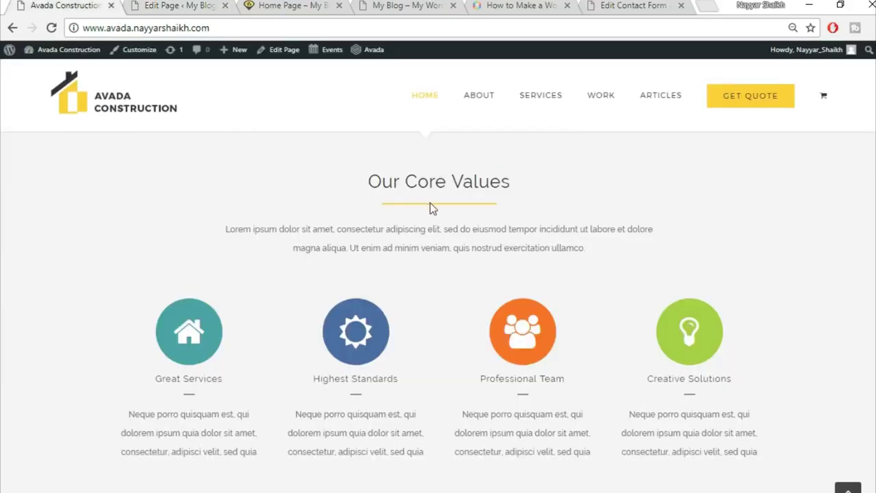
scroll(383, 239, "up", 1)
left_click(170, 6)
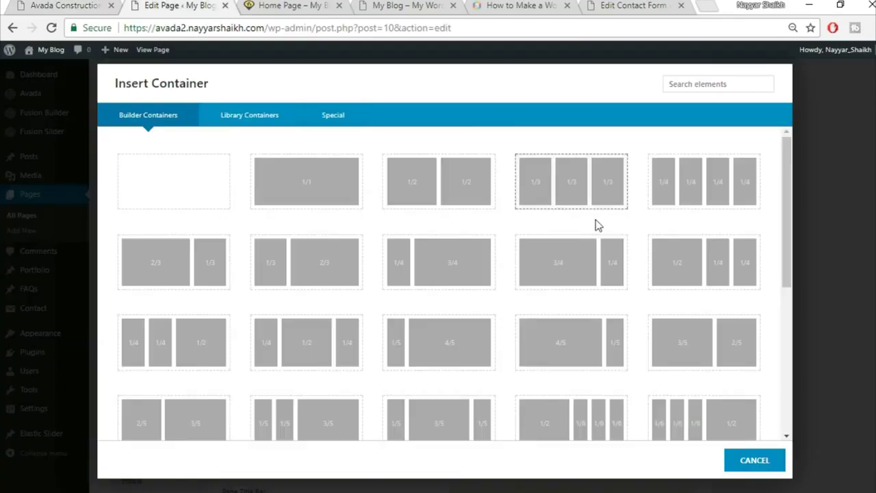
left_click(264, 125)
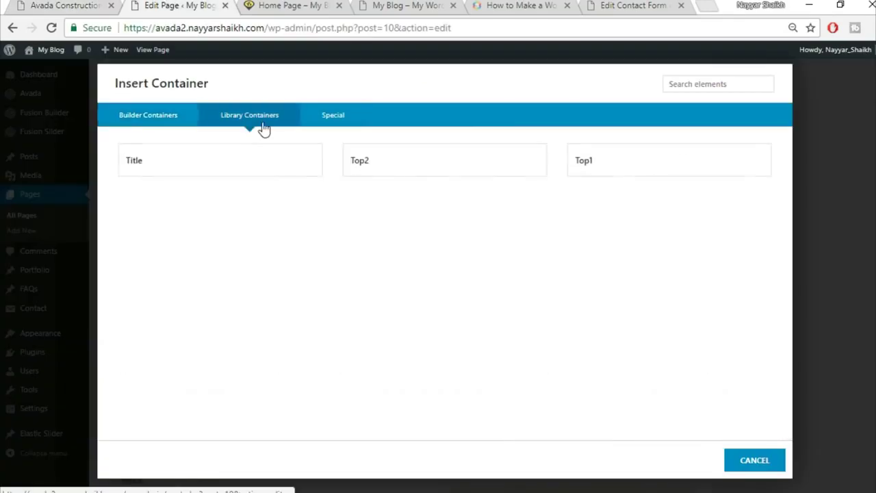
left_click(236, 172)
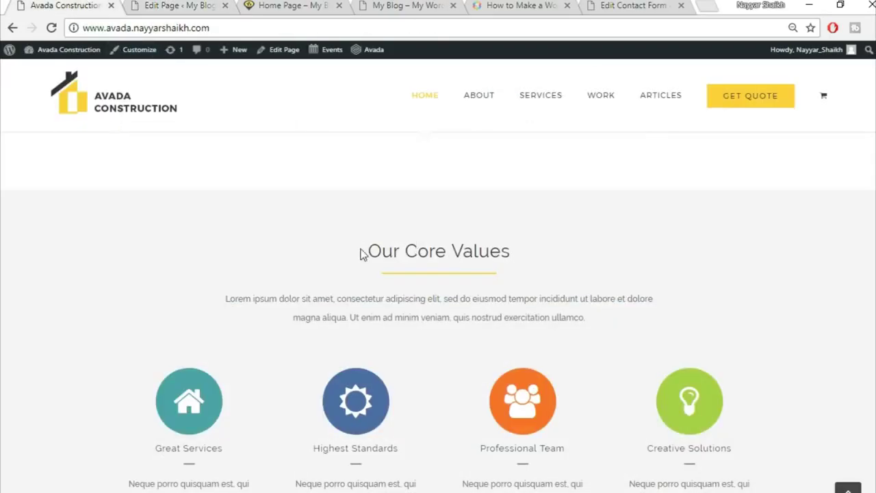
- Replace the new container's heading with 'Our Core Values', center it, and save
left_click_drag(362, 254, 554, 255)
key("ctrl+c")
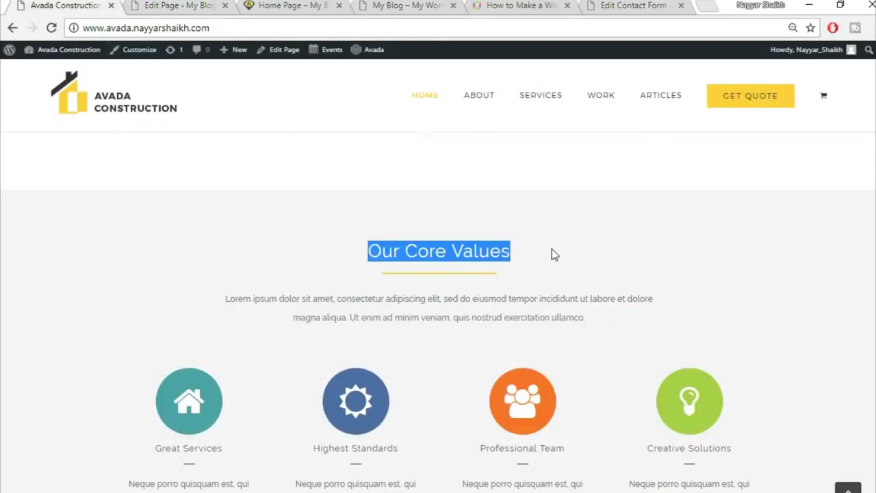
left_click(164, 6)
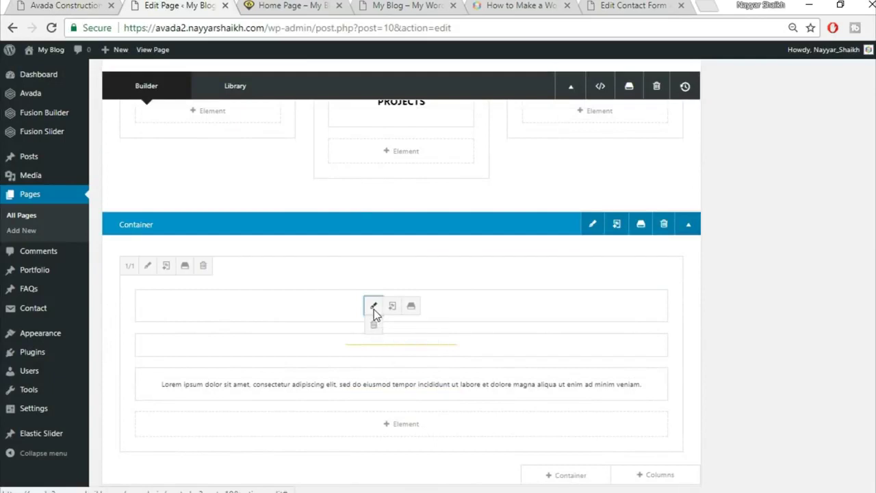
left_click(374, 309)
left_click(438, 264)
key("ctrl+a")
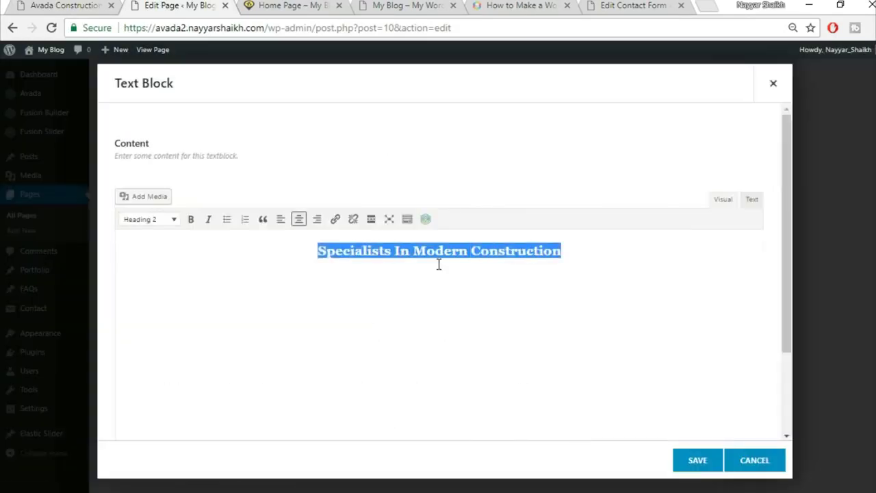
key("ctrl+v")
key("ctrl+a")
left_click(298, 219)
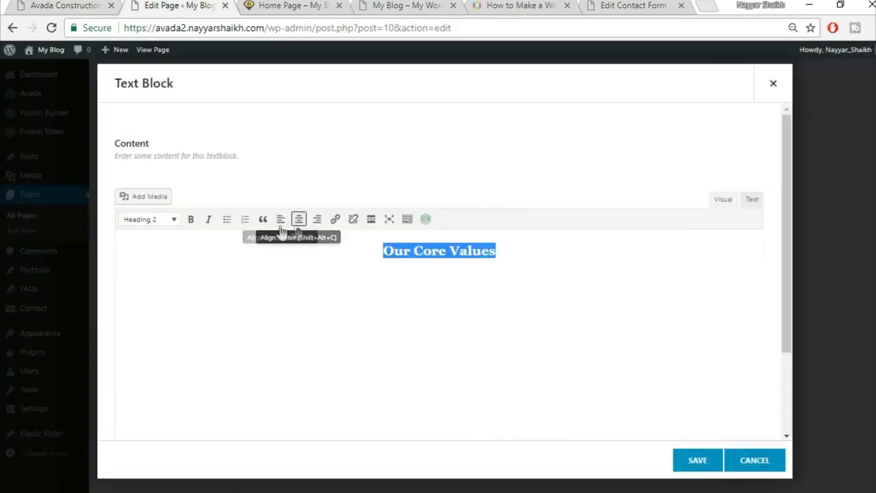
left_click(695, 470)
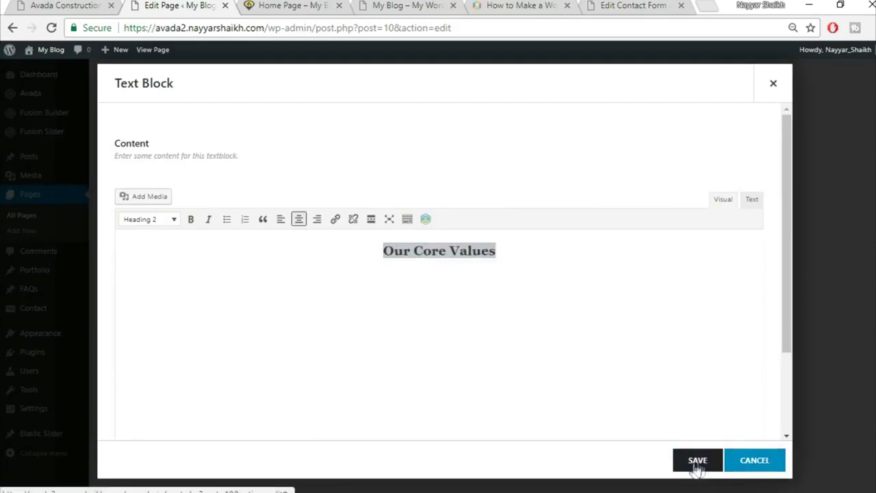
- Check the reference site again, then scroll down in the page editor
left_click(76, 5)
scroll(520, 329, "down", 2)
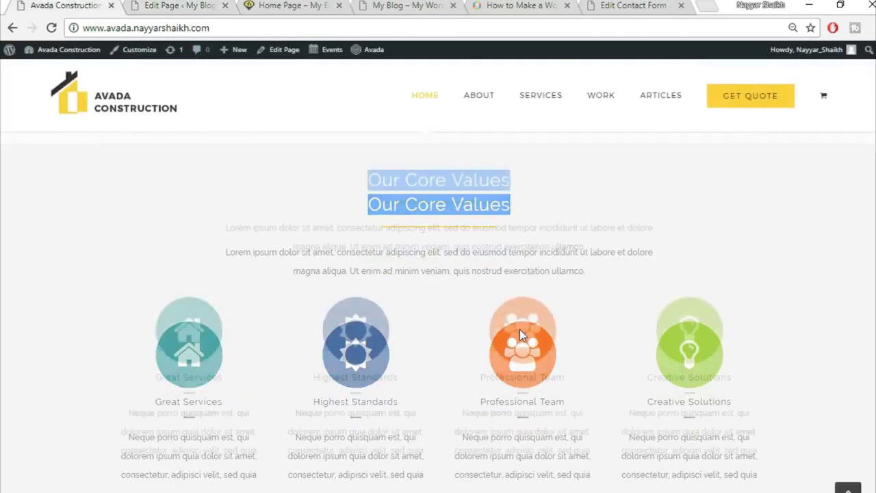
left_click(181, 5)
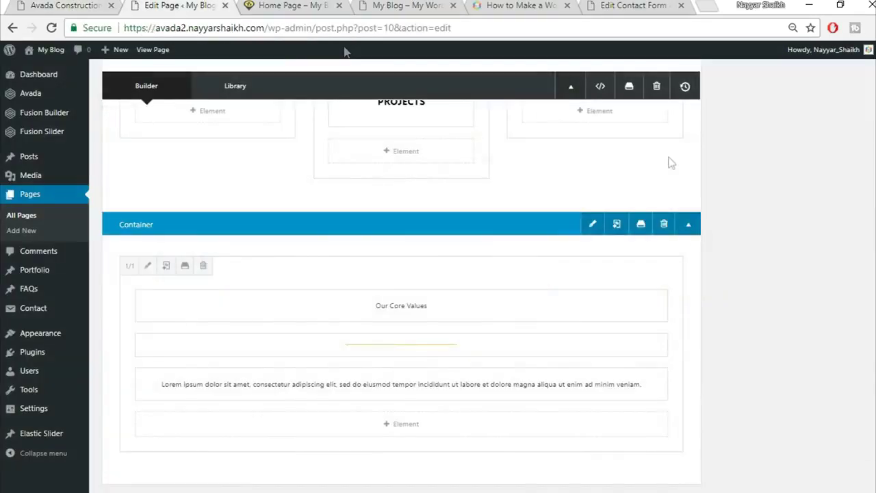
scroll(629, 346, "down", 2)
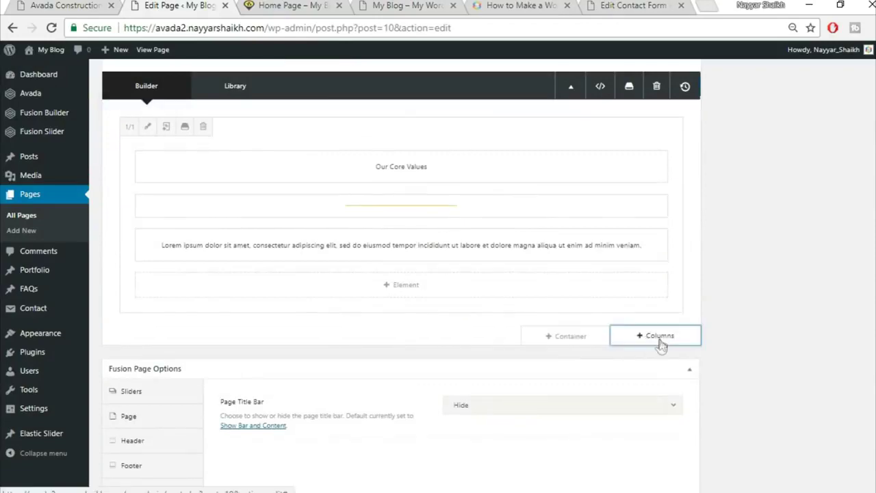
- Add a 1/1 column below Our Core Values and insert a Content Boxes element
left_click(655, 340)
left_click(179, 192)
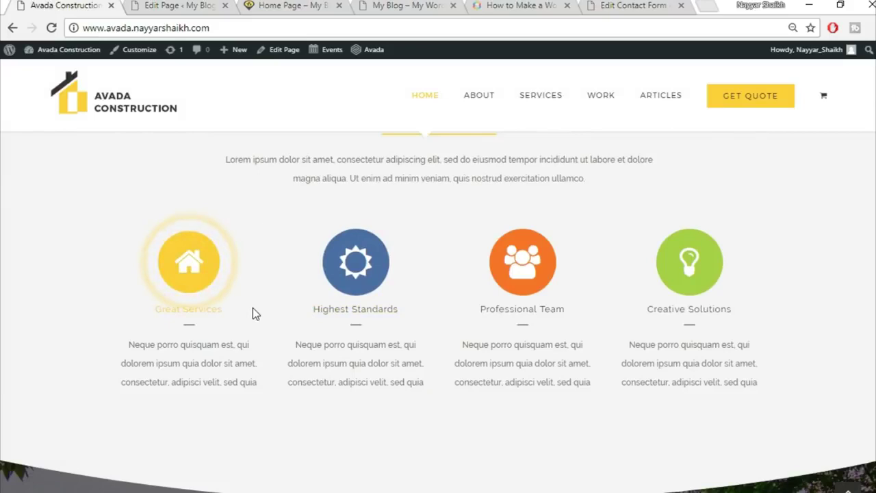
left_click(169, 6)
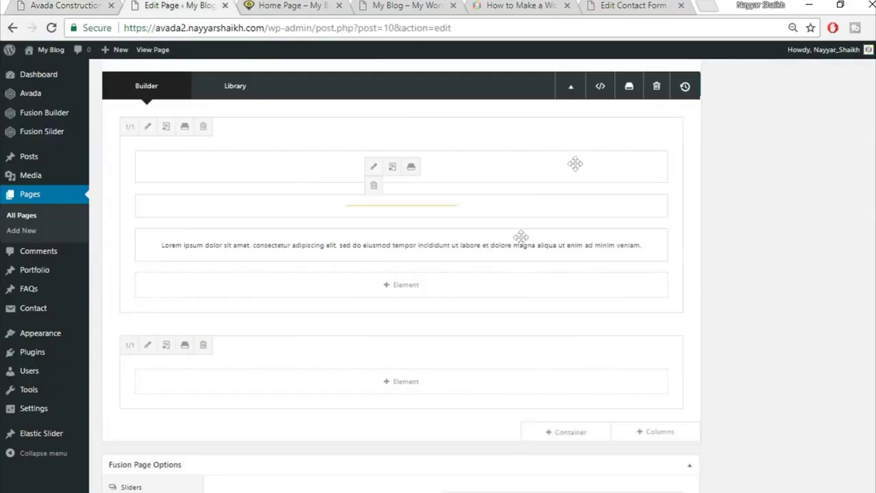
left_click(409, 380)
left_click(698, 87)
type("CON")
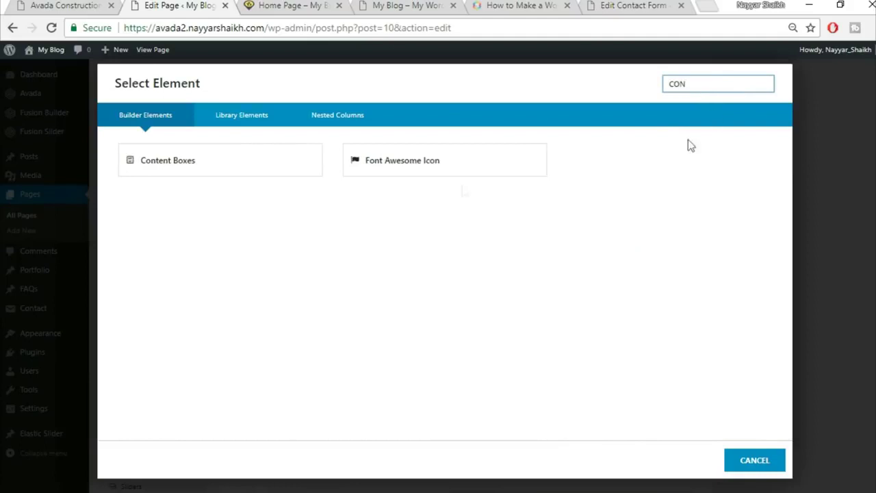
left_click(206, 160)
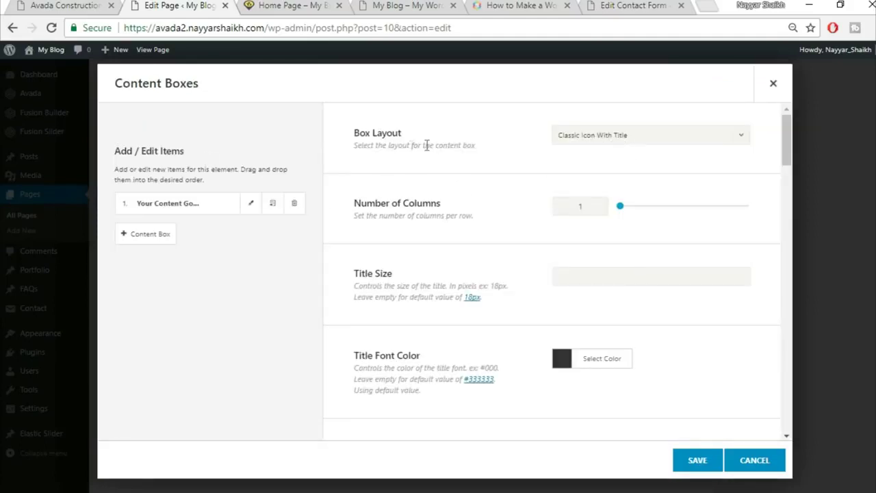
- Set the Content Boxes layout to Classic Icon On Top with 4 columns
left_click(603, 143)
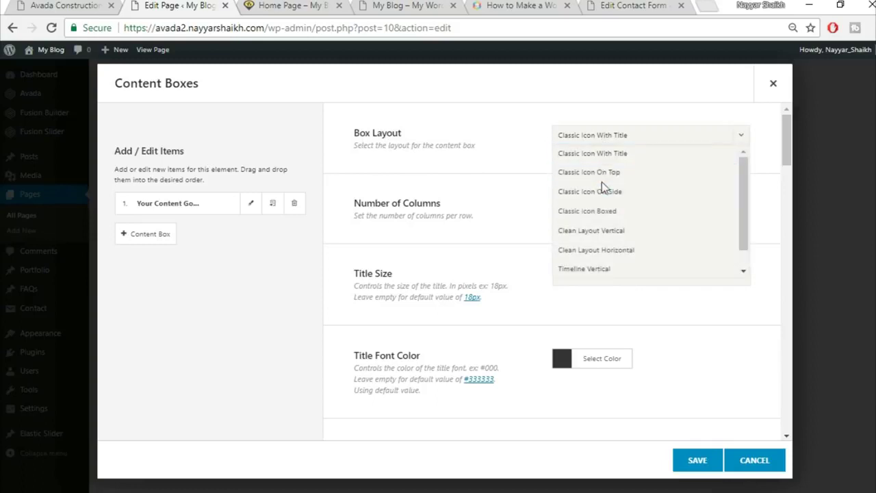
left_click(614, 179)
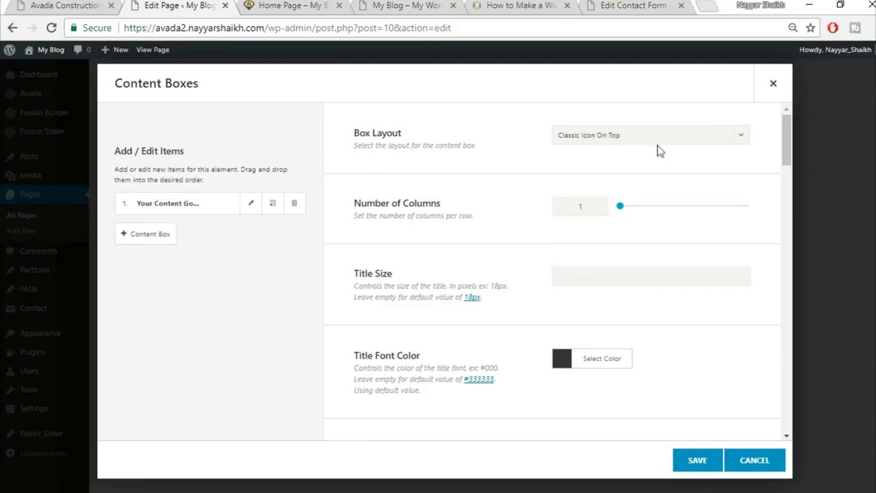
type("4")
left_click(95, 5)
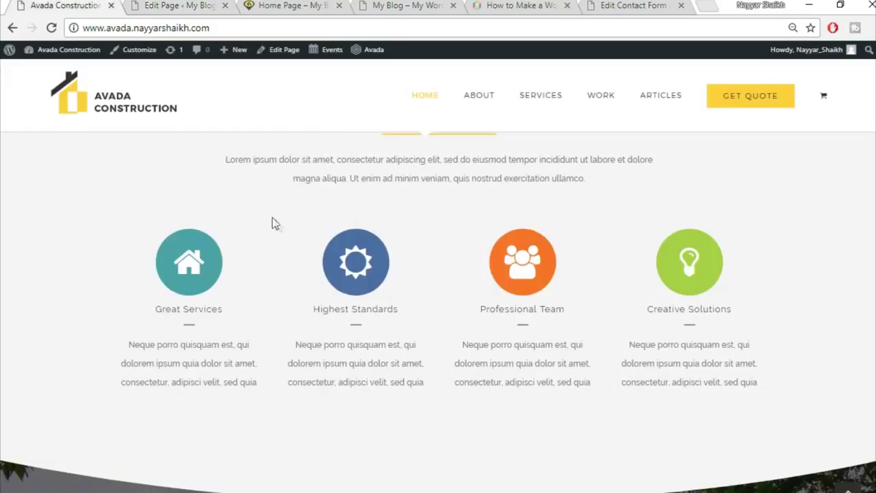
left_click(185, 6)
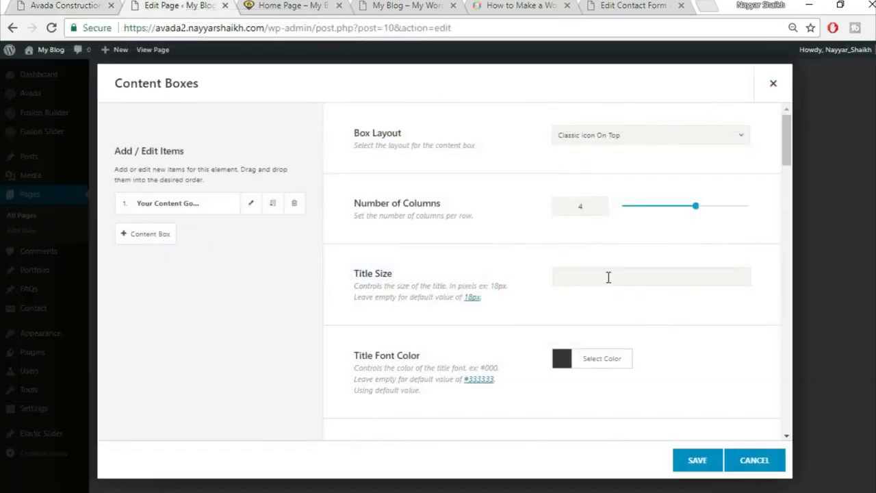
scroll(614, 281, "down", 2)
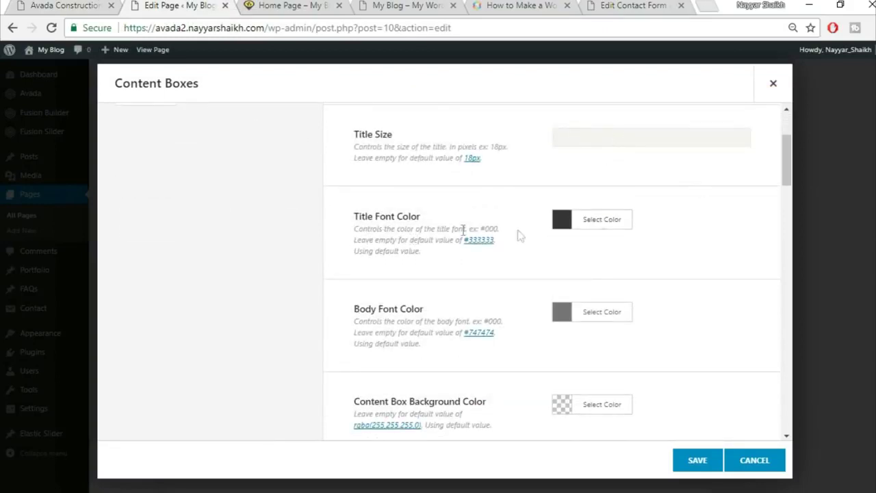
left_click(75, 6)
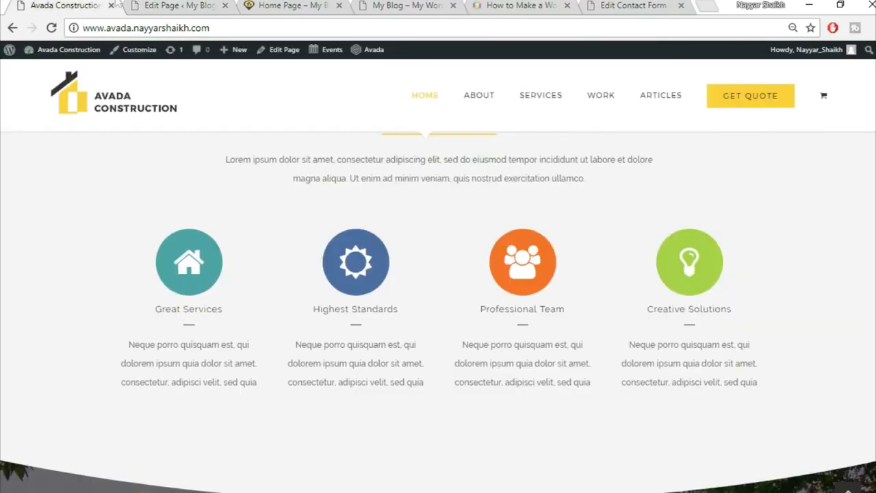
left_click(219, 4)
scroll(725, 246, "down", 1)
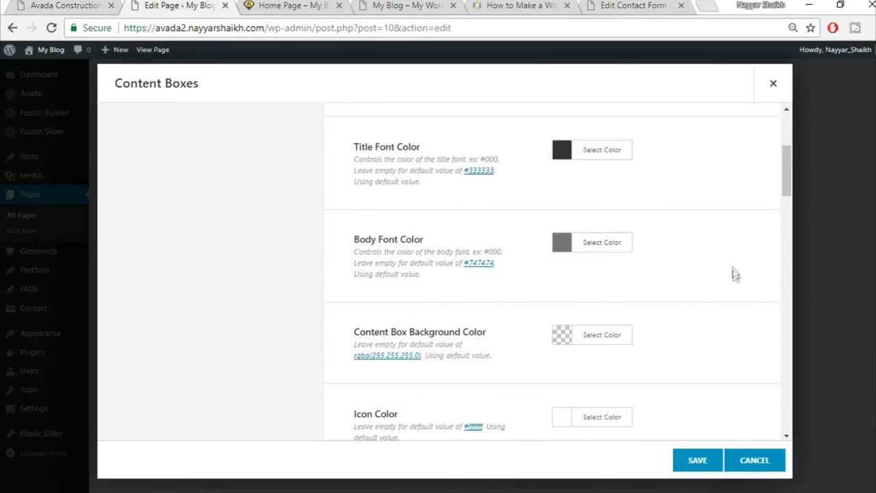
scroll(733, 272, "down", 1)
scroll(710, 286, "down", 1)
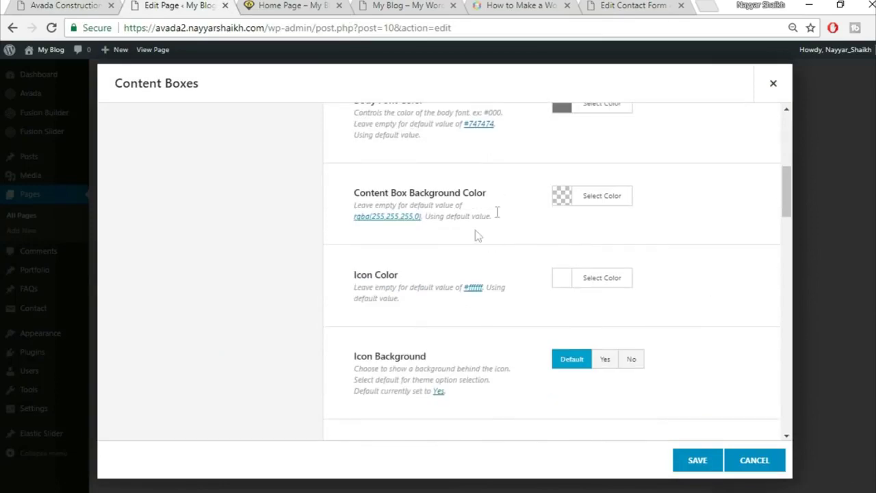
scroll(722, 250, "down", 1)
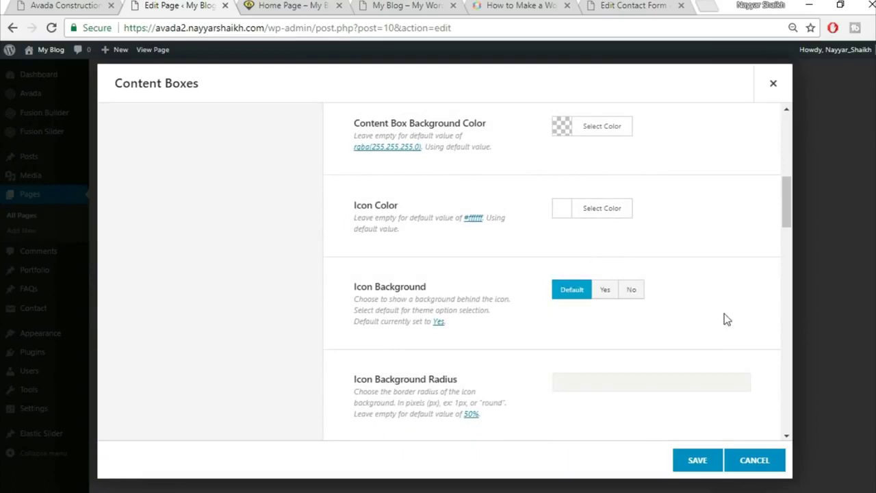
scroll(725, 318, "down", 1)
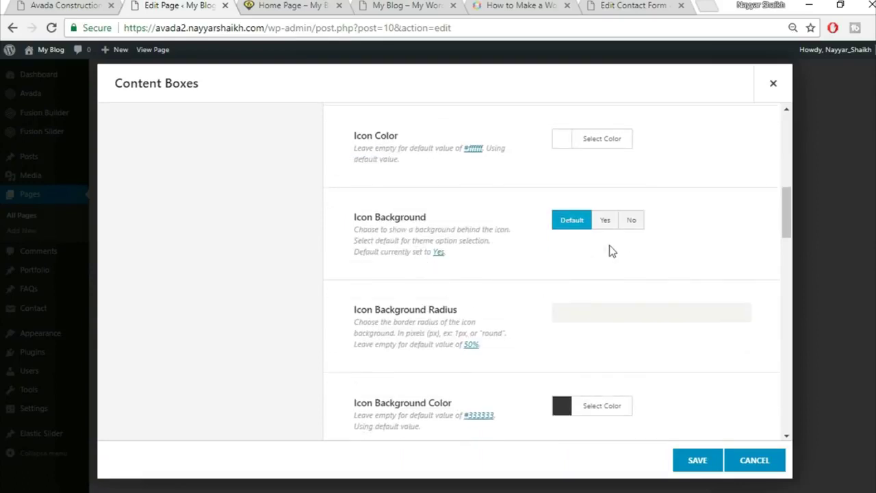
scroll(737, 270, "down", 3)
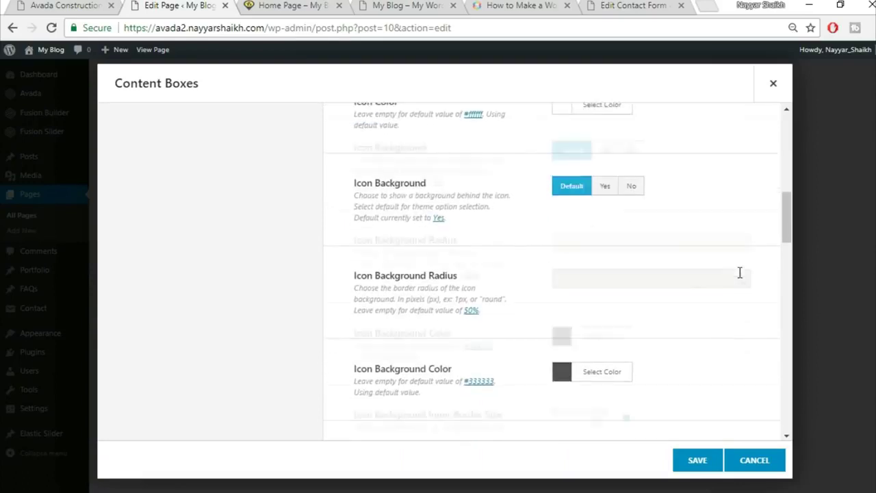
scroll(739, 278, "down", 1)
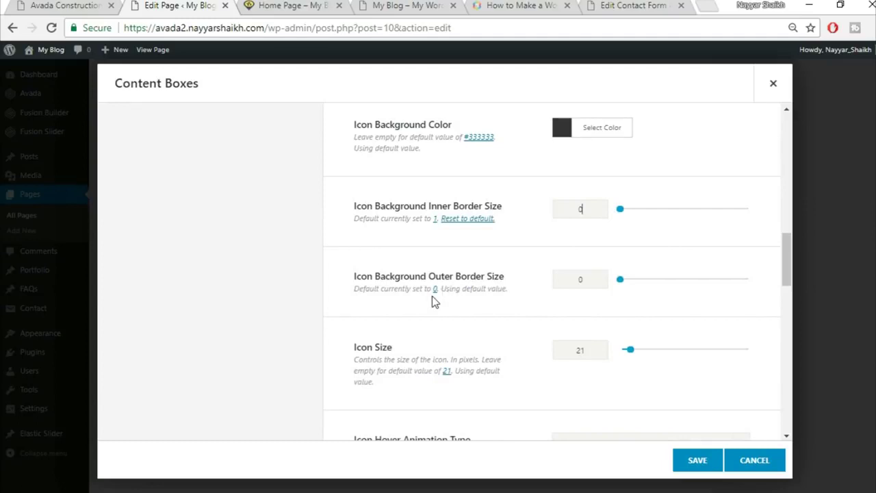
scroll(647, 301, "down", 1)
- Set the icon size to 60 and the icon hover animation to Pulsate
left_click_drag(592, 281, 526, 283)
type("60")
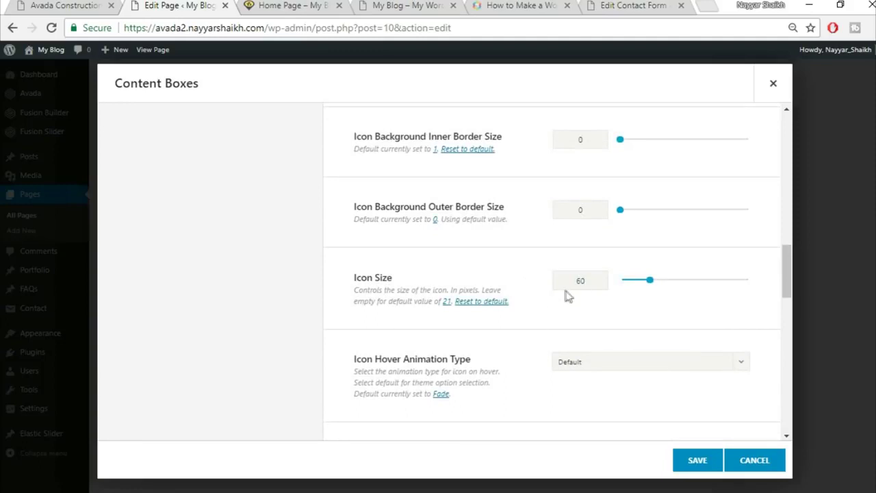
scroll(520, 325, "down", 1)
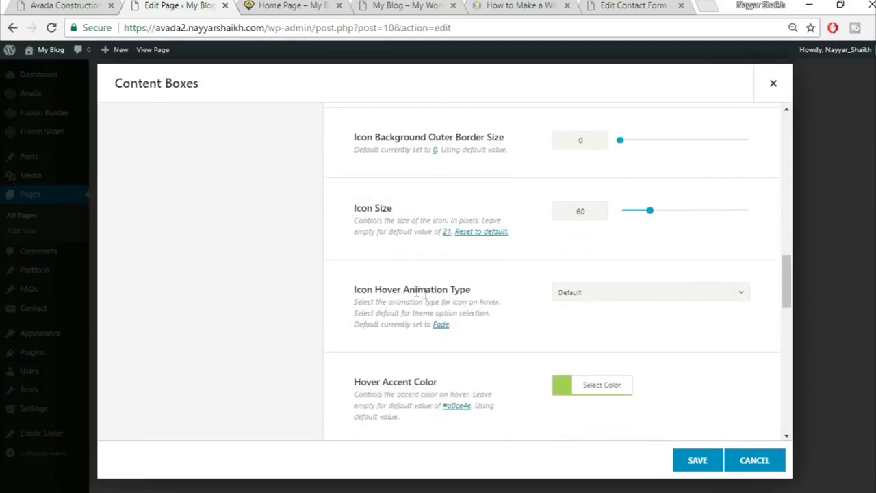
left_click(609, 294)
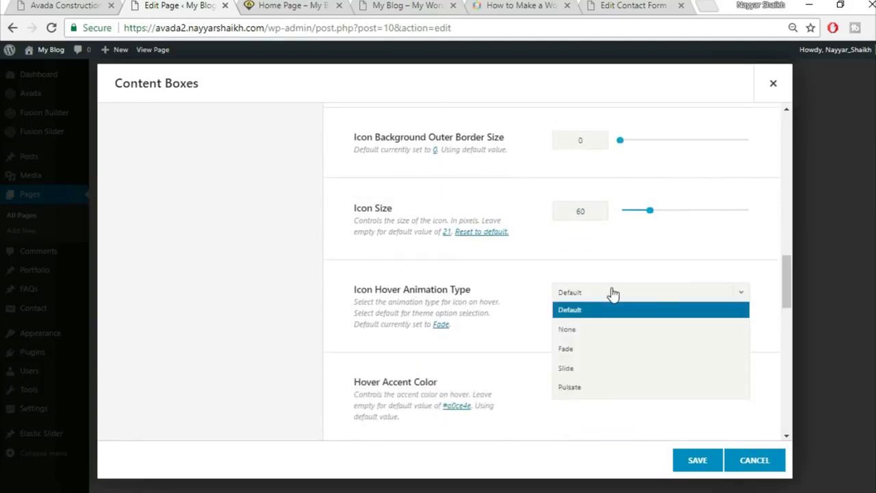
left_click(593, 390)
left_click(60, 6)
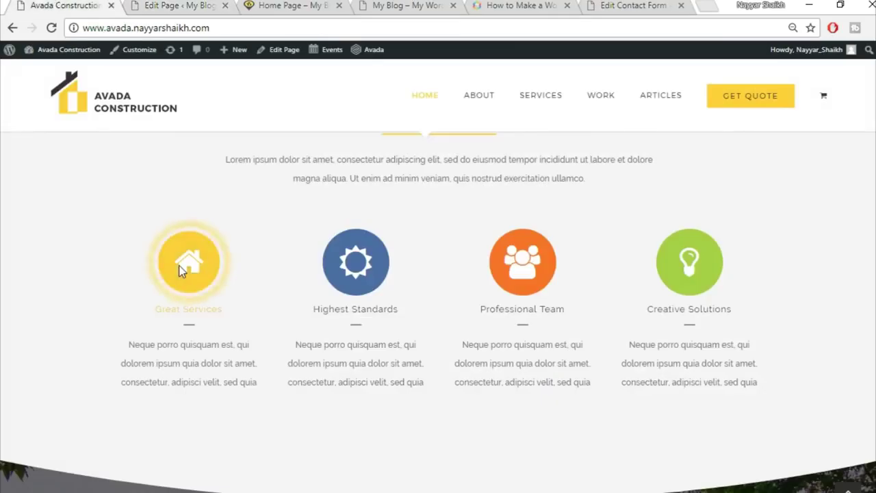
left_click(174, 6)
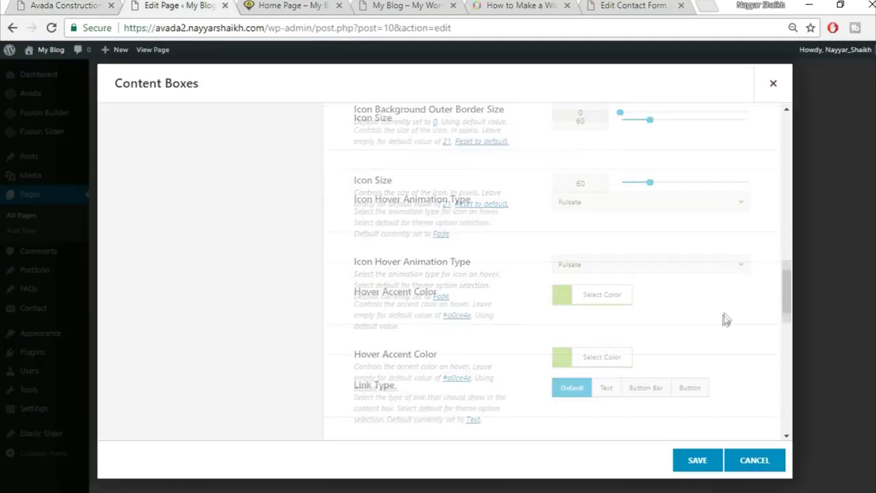
scroll(724, 313, "down", 2)
- Set the hover accent colour to yellow #fedb41
left_click(620, 248)
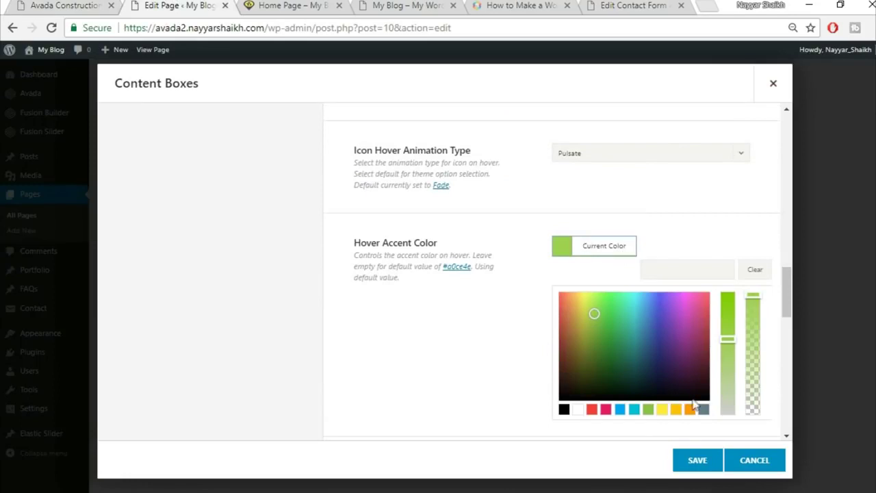
left_click(688, 260)
type("fedb41")
left_click(682, 210)
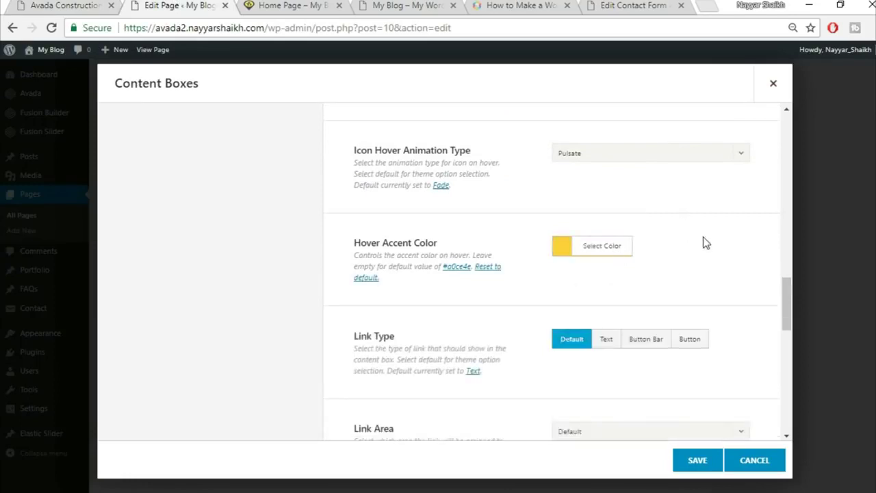
scroll(705, 246, "down", 1)
scroll(701, 300, "down", 2)
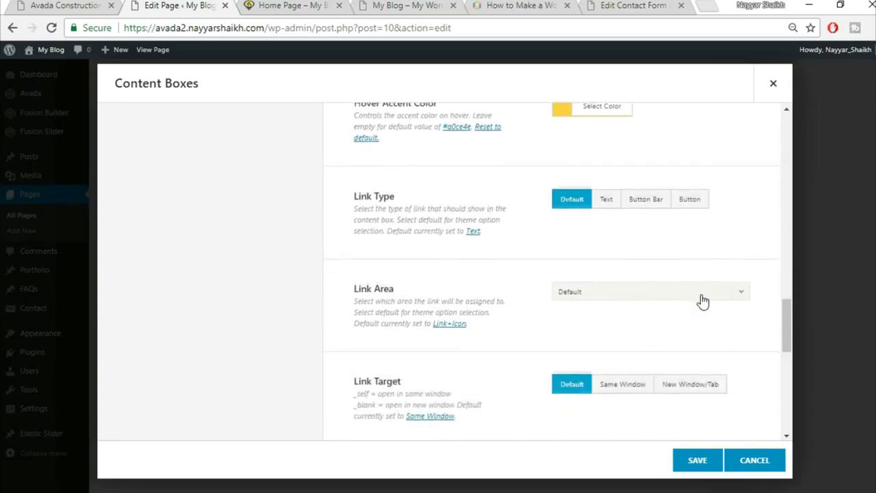
scroll(701, 299, "down", 2)
scroll(701, 300, "down", 2)
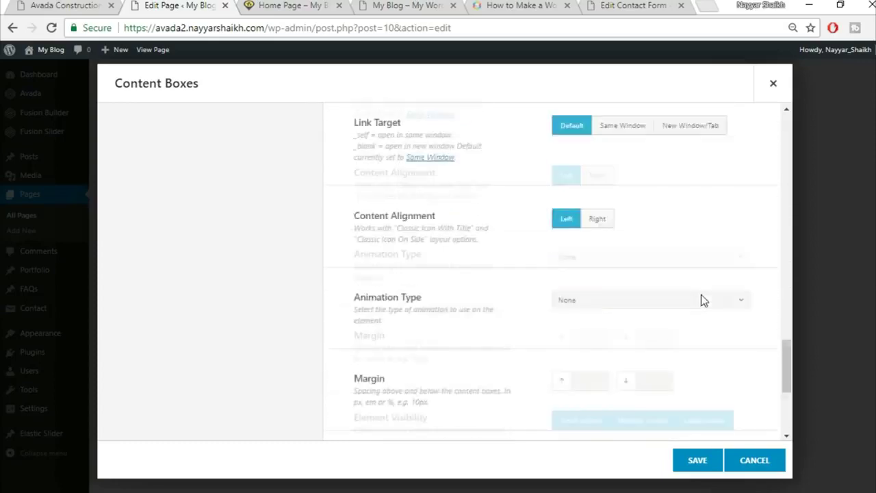
scroll(700, 299, "down", 2)
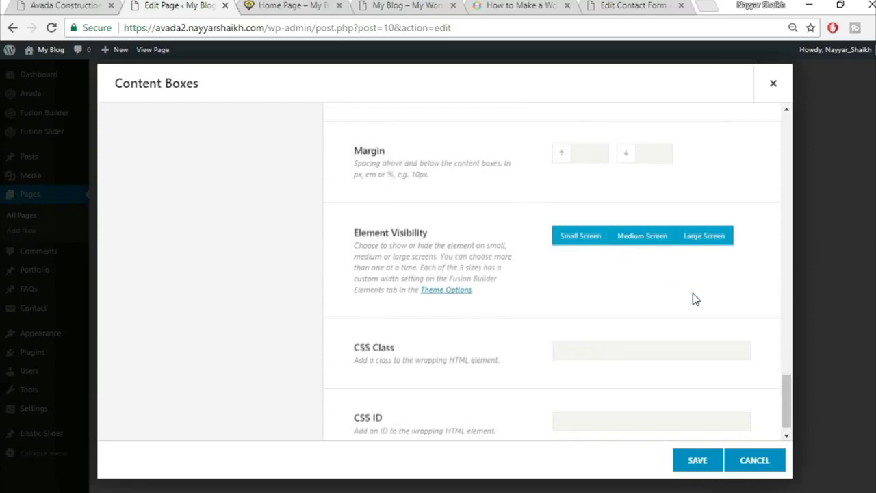
scroll(693, 299, "up", 15)
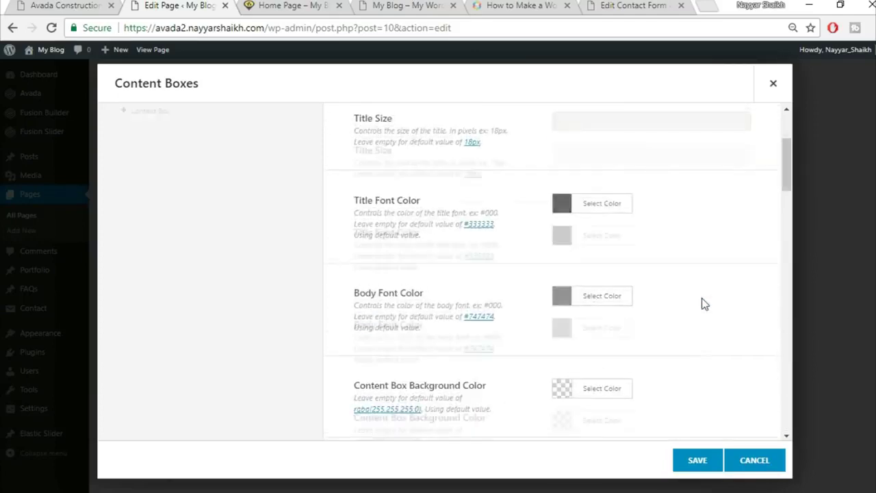
- Give the first content box the title 'Great Services', copied from the live homepage
left_click(102, 4)
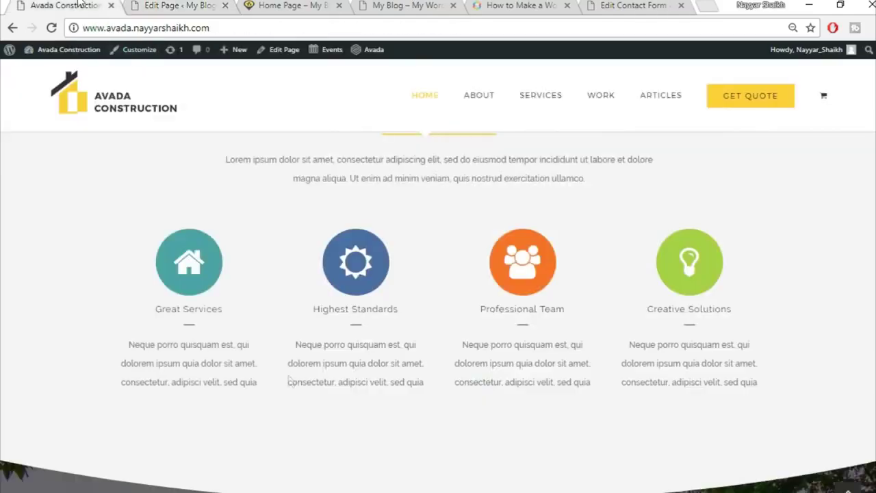
left_click(176, 5)
left_click(253, 204)
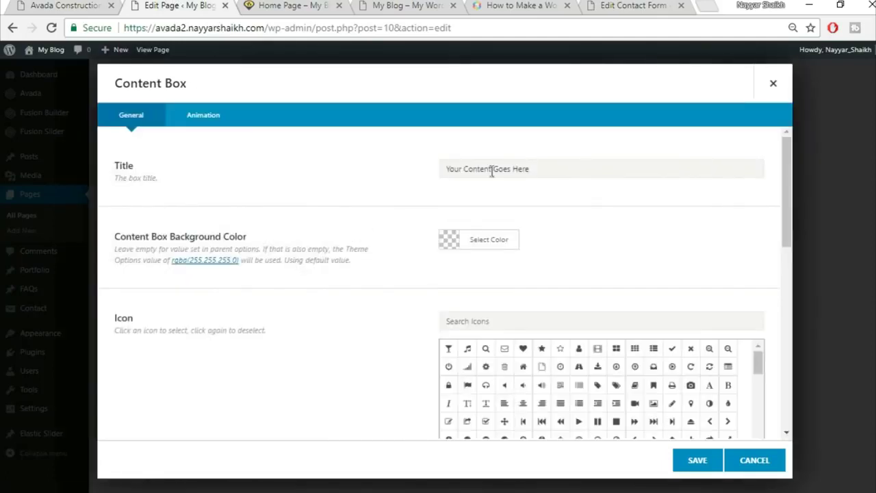
left_click(43, 5)
triple_click(236, 311)
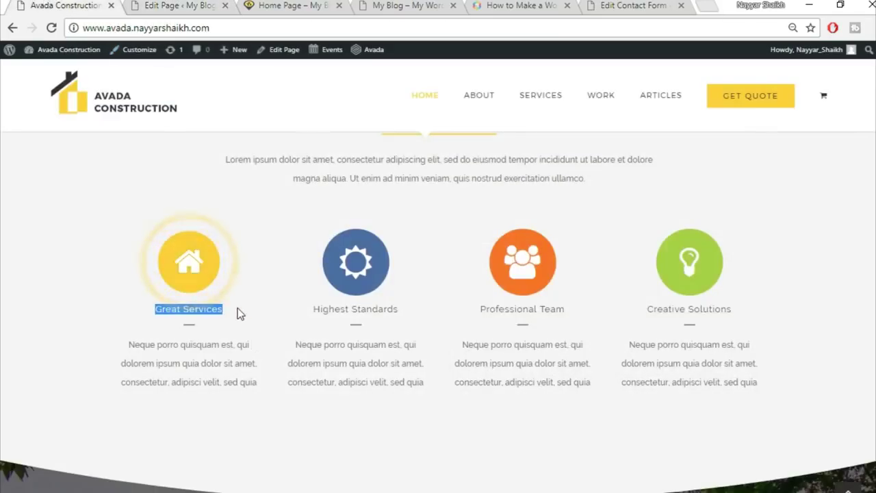
key("ctrl+c")
left_click(185, 5)
left_click(499, 168)
key("ctrl+v")
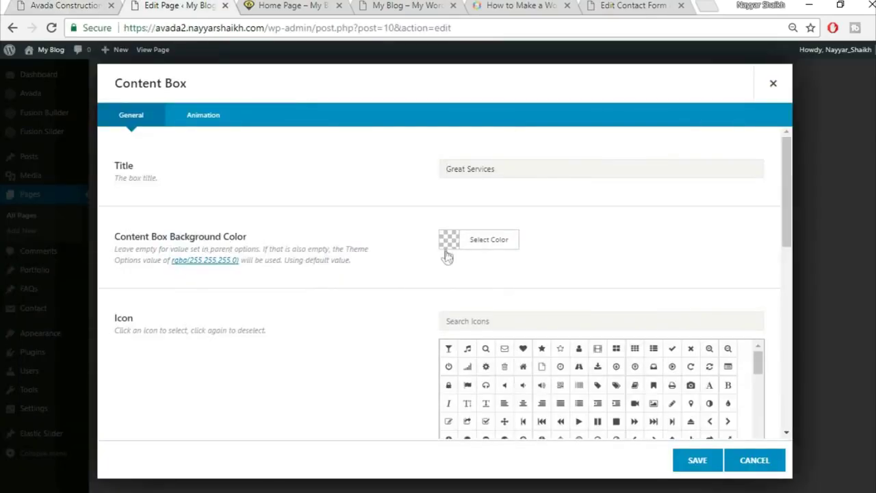
- Search 'home' in the icon grid and set the house icon for the first box
left_click(68, 6)
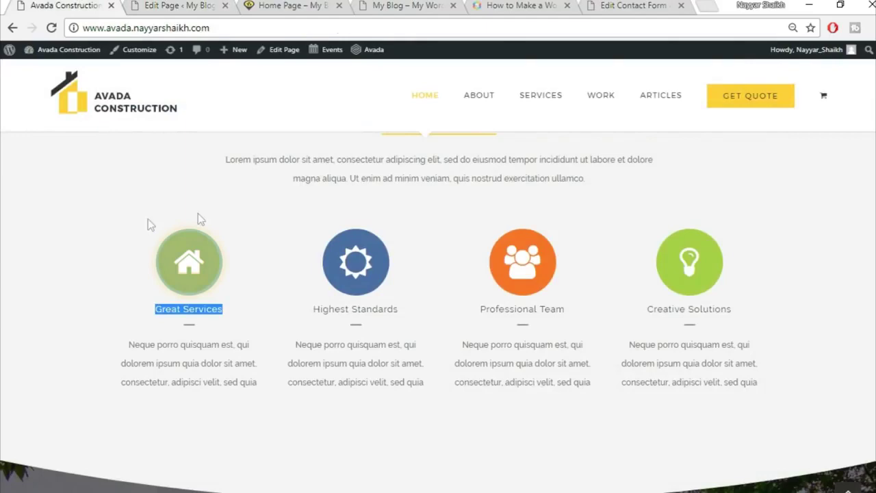
left_click(162, 6)
left_click(82, 5)
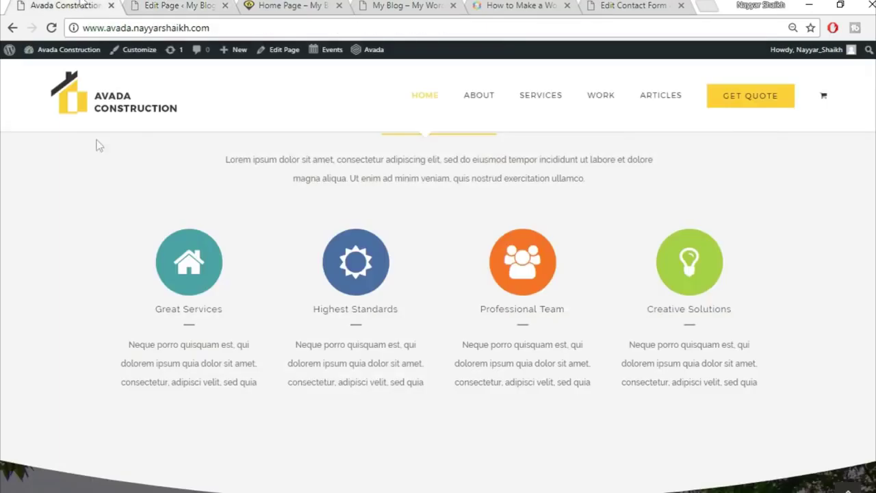
left_click(164, 5)
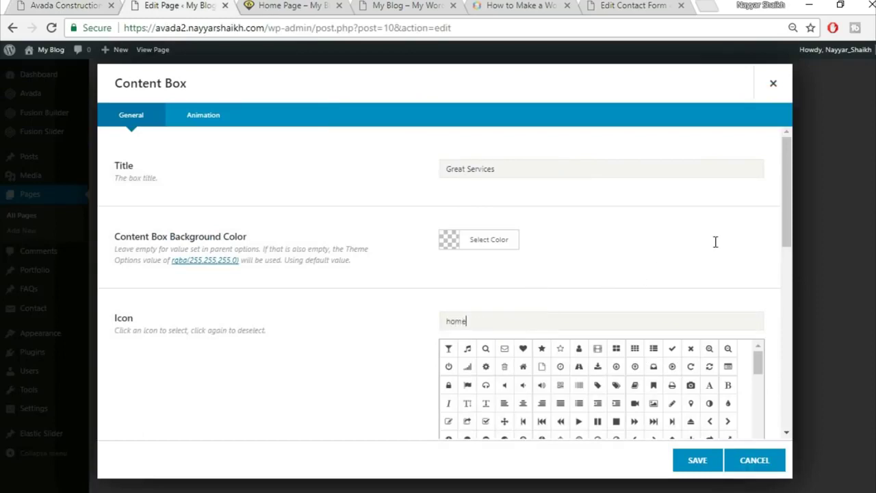
type("home")
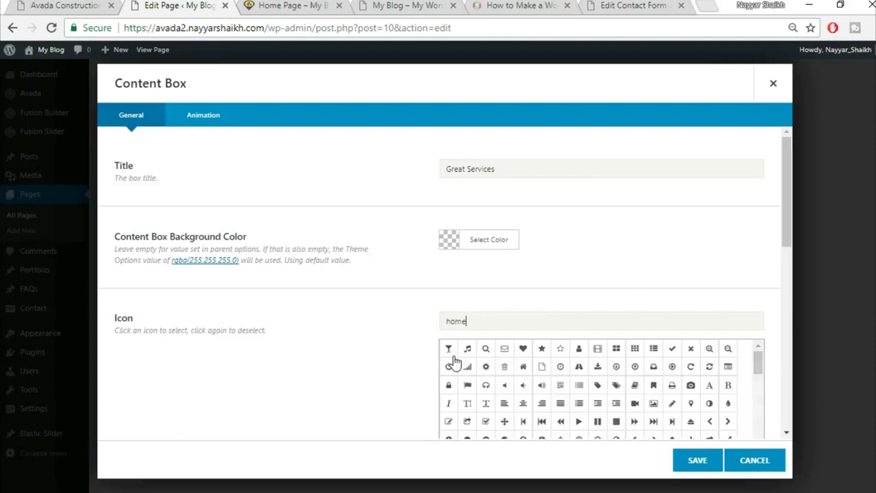
left_click(449, 348)
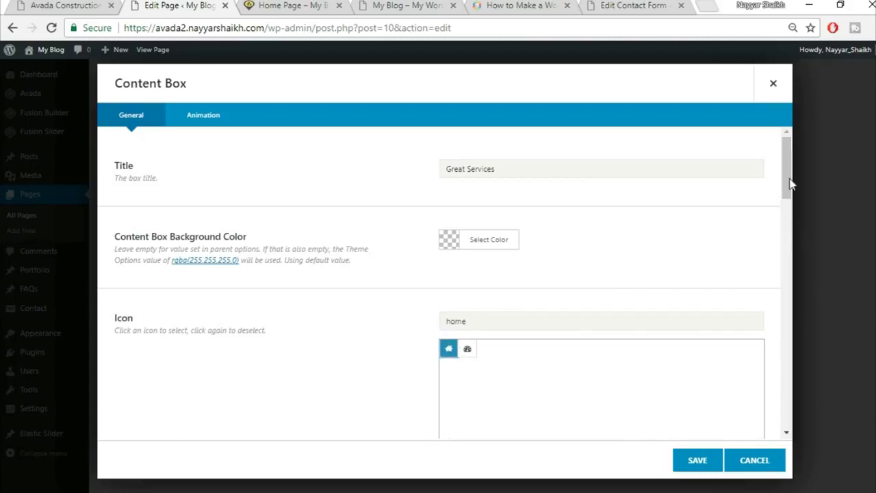
scroll(787, 213, "down", 5)
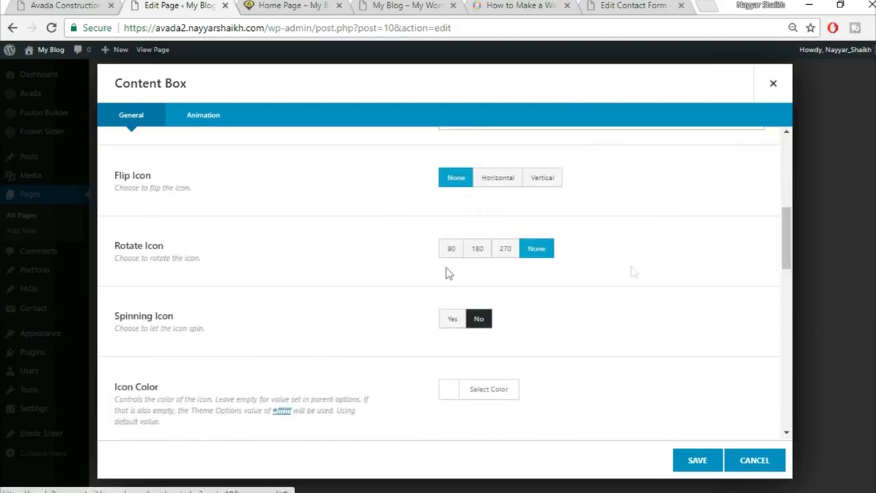
scroll(609, 288, "down", 1)
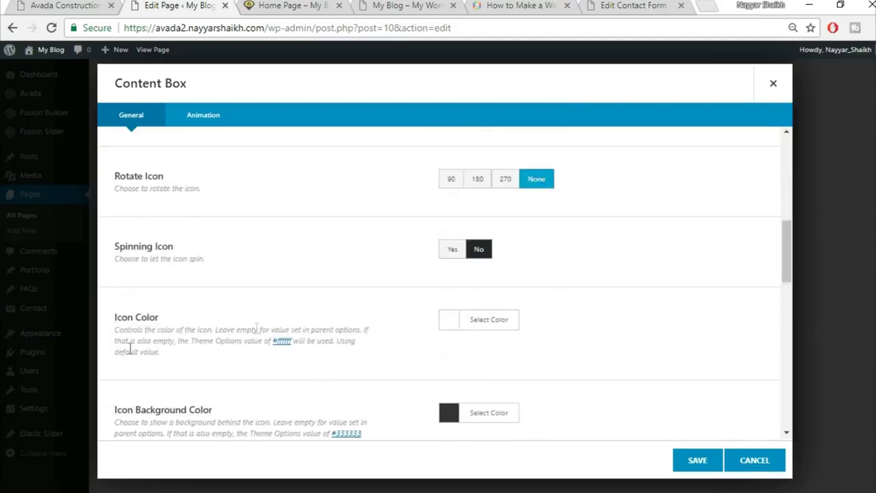
scroll(548, 322, "down", 2)
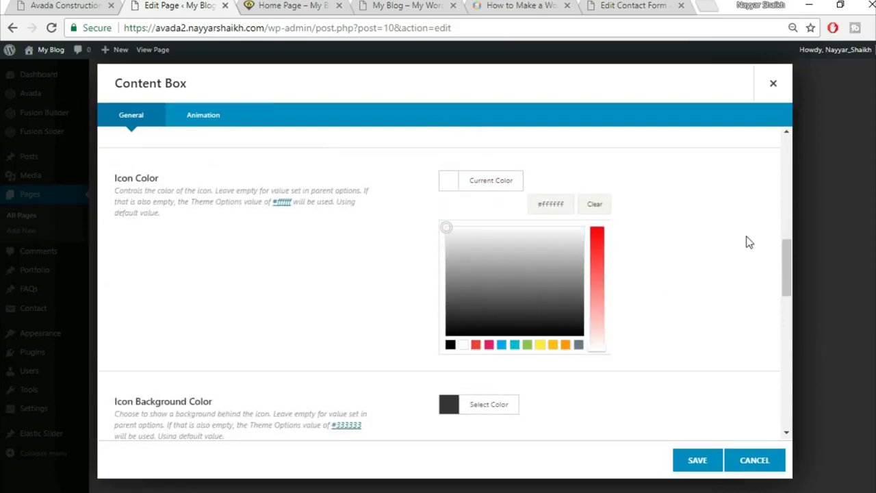
left_click(749, 242)
- Return to the live demo's core-values boxes and bring up the Great Services icon's context menu
left_click(65, 4)
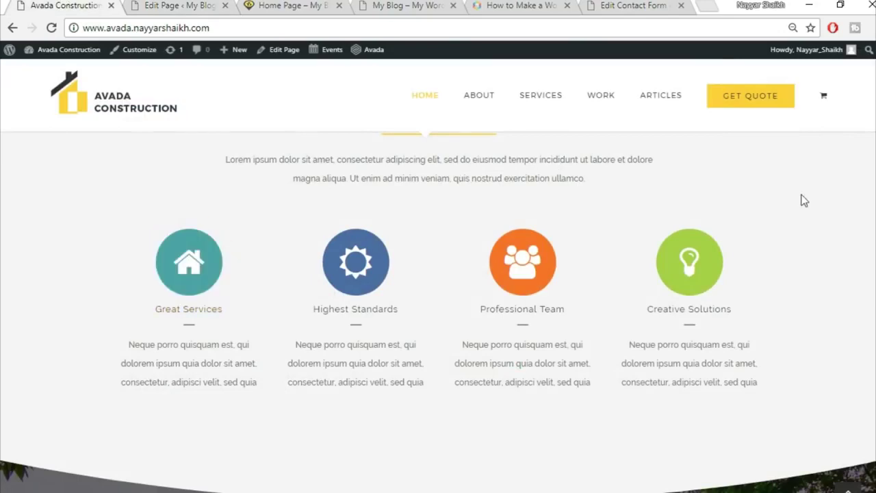
scroll(437, 274, "down", 1)
scroll(430, 277, "up", 1)
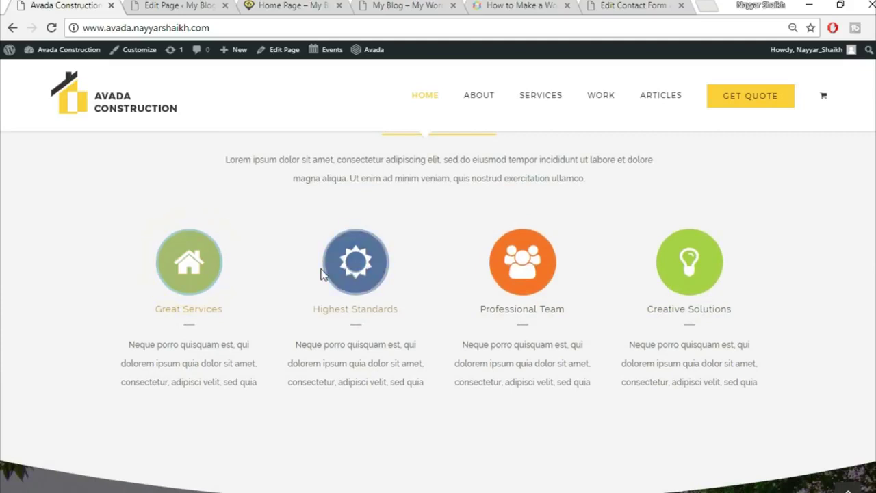
right_click(207, 274)
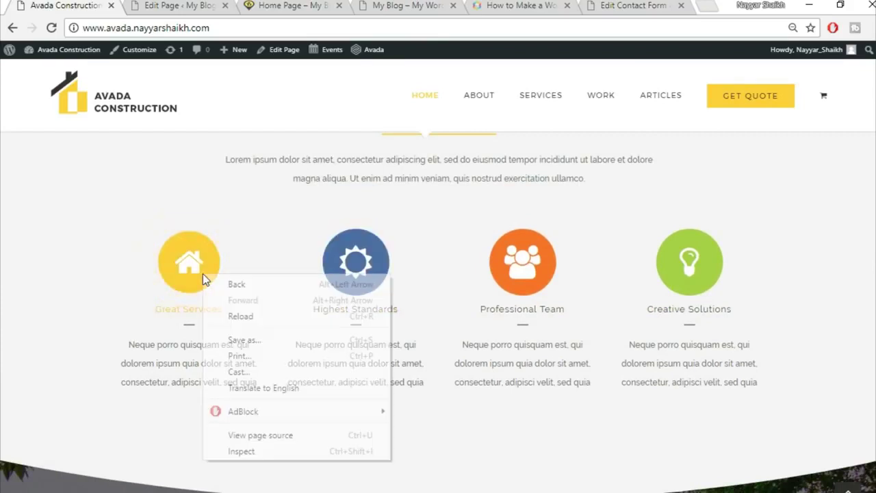
- Inspect the Great Services icon in DevTools and copy its background colour #4ea4a5
left_click(247, 454)
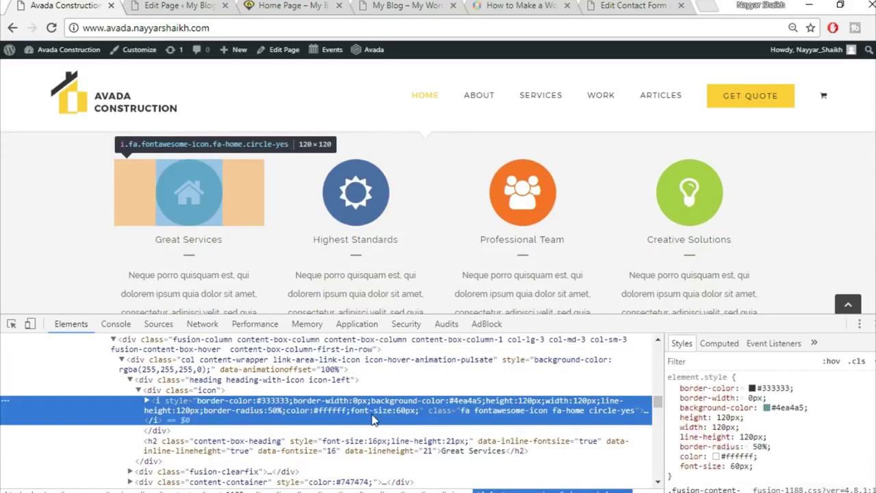
left_click(785, 406)
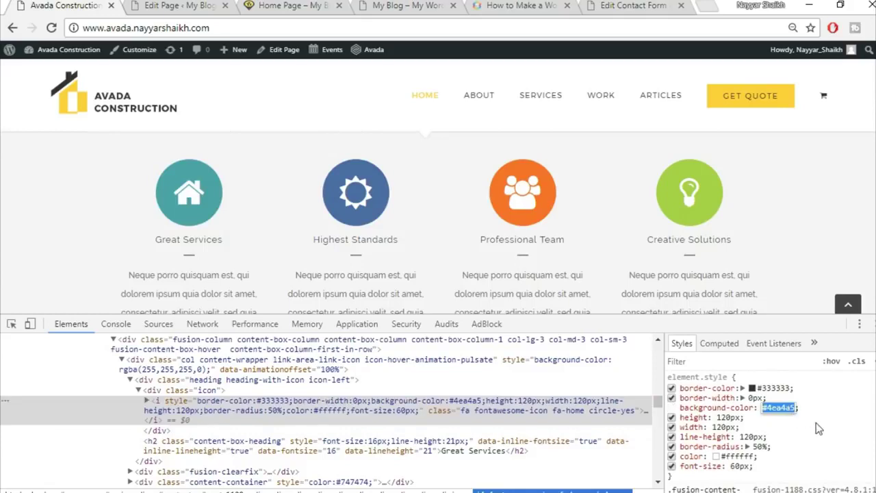
key("Return")
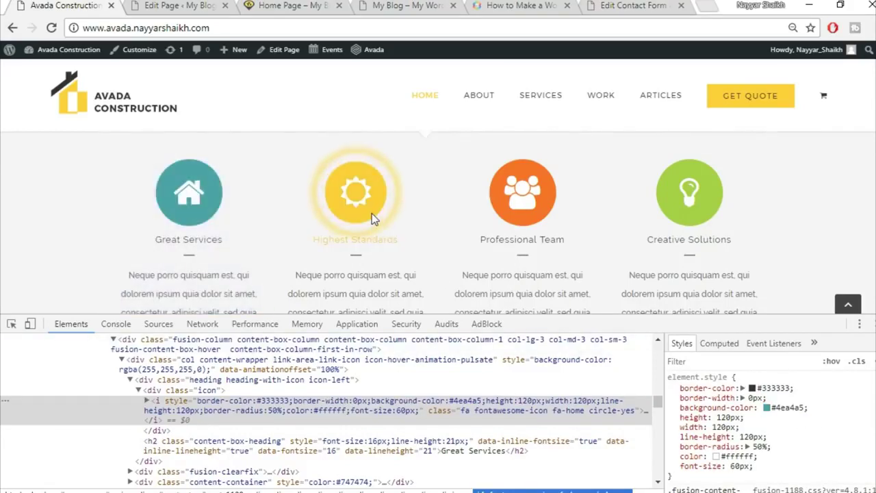
right_click(372, 213)
left_click(419, 394)
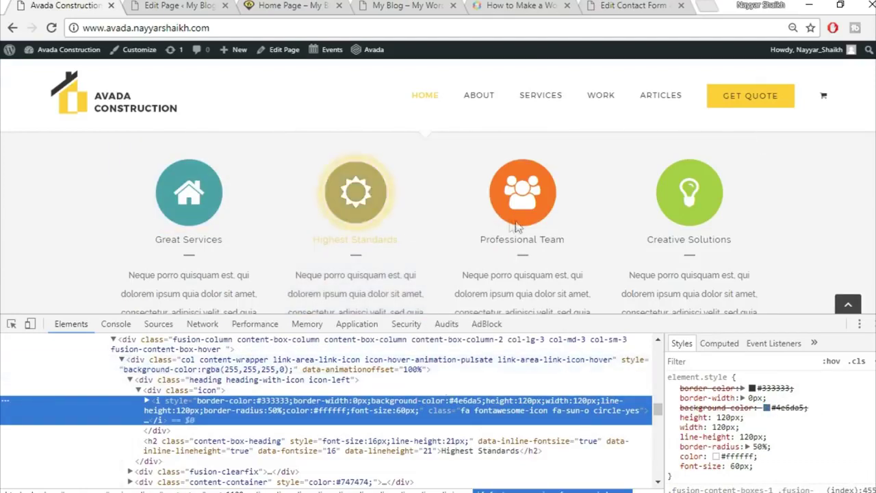
- Close DevTools and open the first content box's Icon Background Color value field
key("F12")
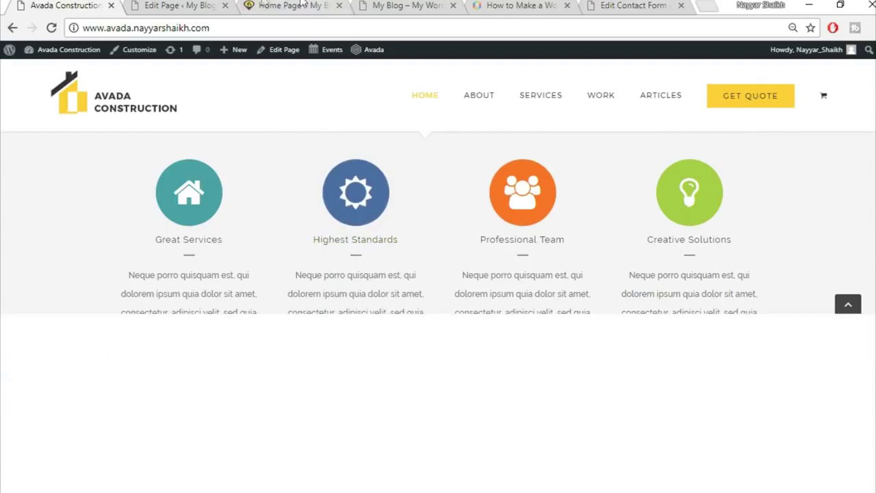
left_click(187, 5)
left_click(495, 282)
left_click(560, 303)
- Set the first content box's icon background to teal and clear its placeholder body text
left_click(725, 262)
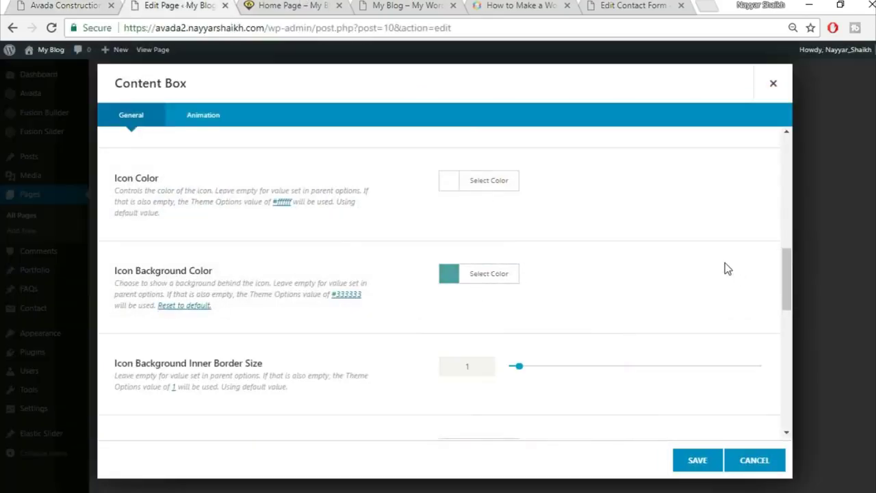
scroll(724, 263, "down", 1)
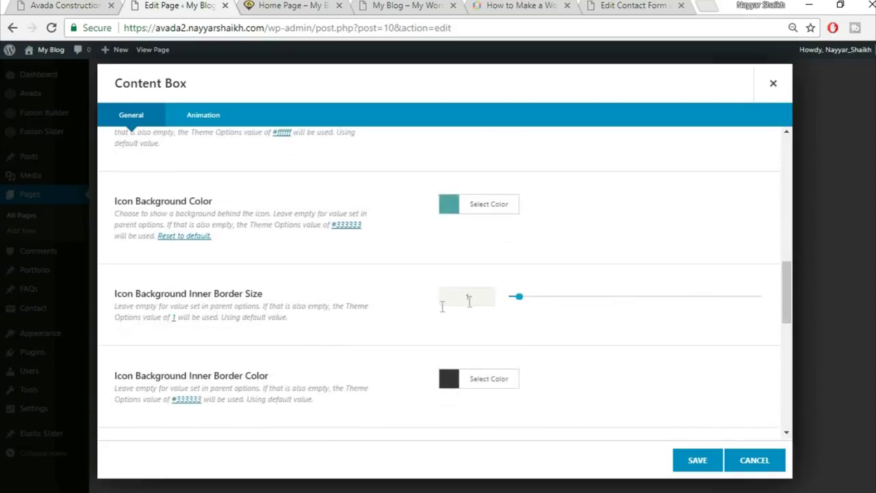
type("0")
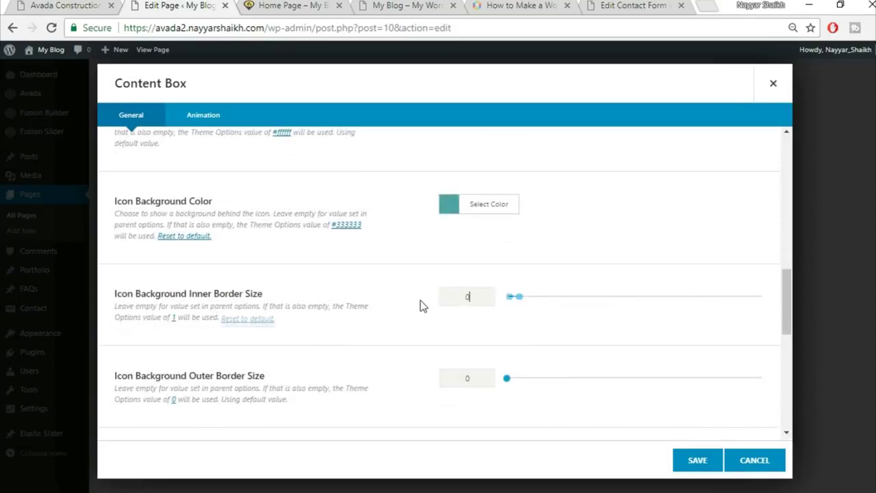
scroll(419, 315, "down", 1)
scroll(419, 321, "down", 2)
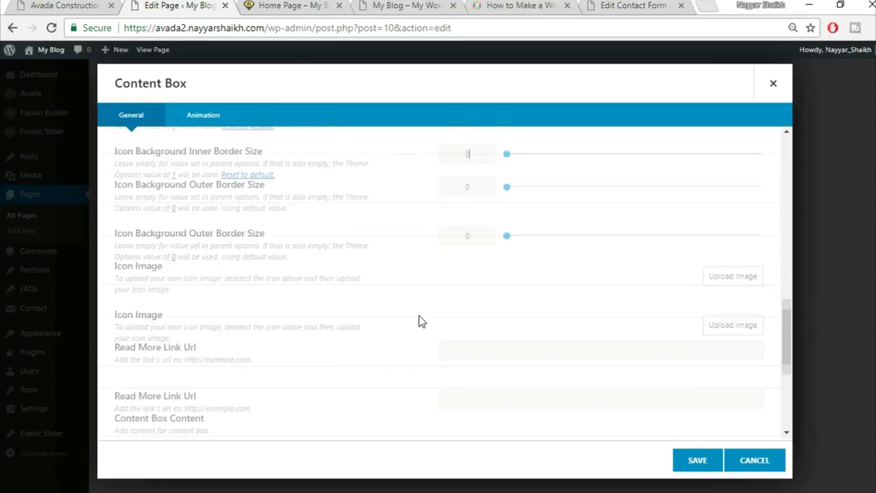
scroll(399, 317, "down", 2)
scroll(400, 319, "down", 1)
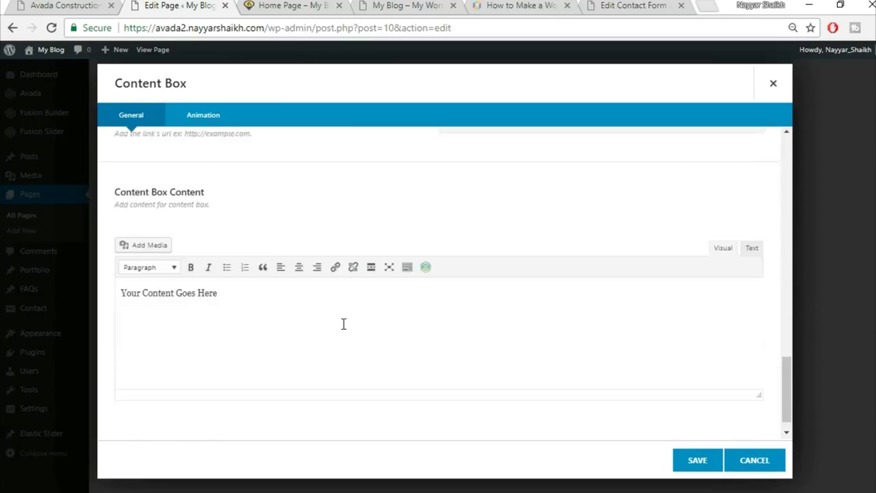
key("ctrl+a")
key("BackSpace")
- Copy the first column's paragraph from the live homepage into the content box and save it
key("ctrl+1")
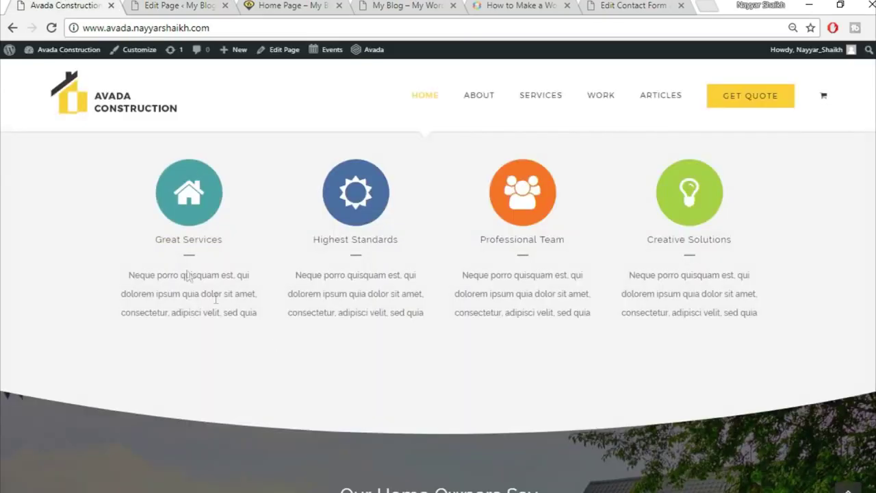
left_click_drag(124, 284, 267, 317)
key("ctrl+c")
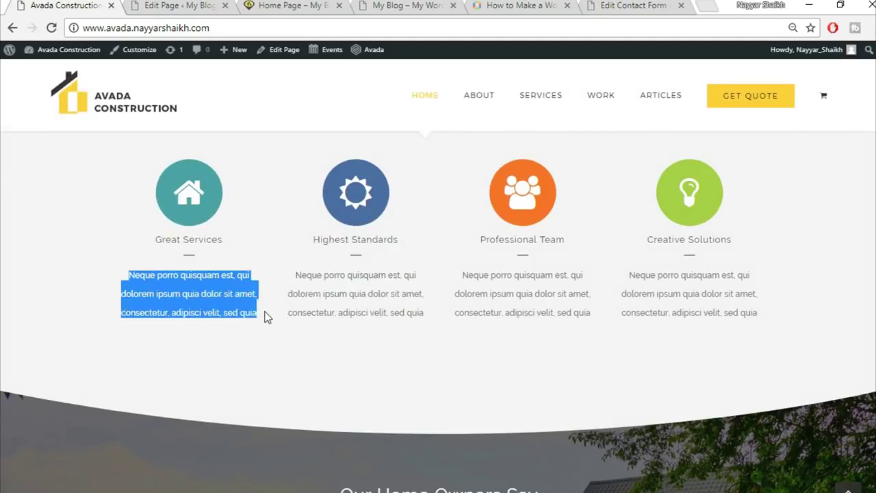
left_click(170, 6)
key("ctrl+v")
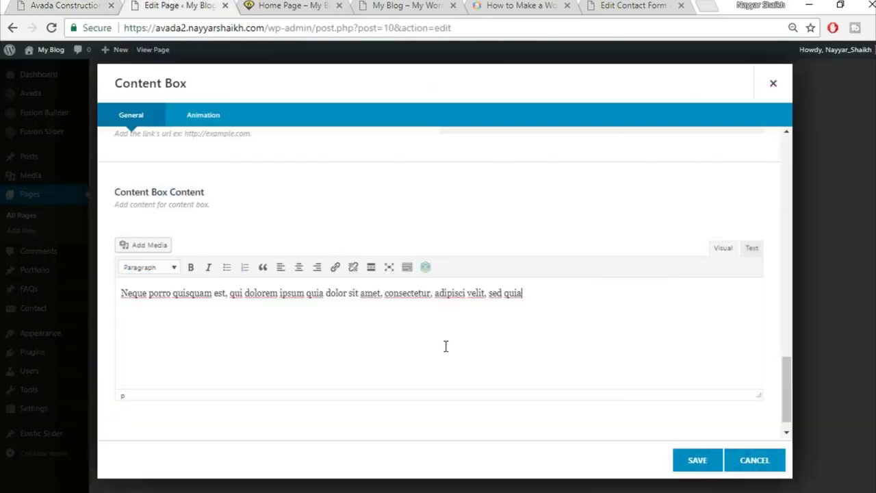
scroll(677, 429, "down", 1)
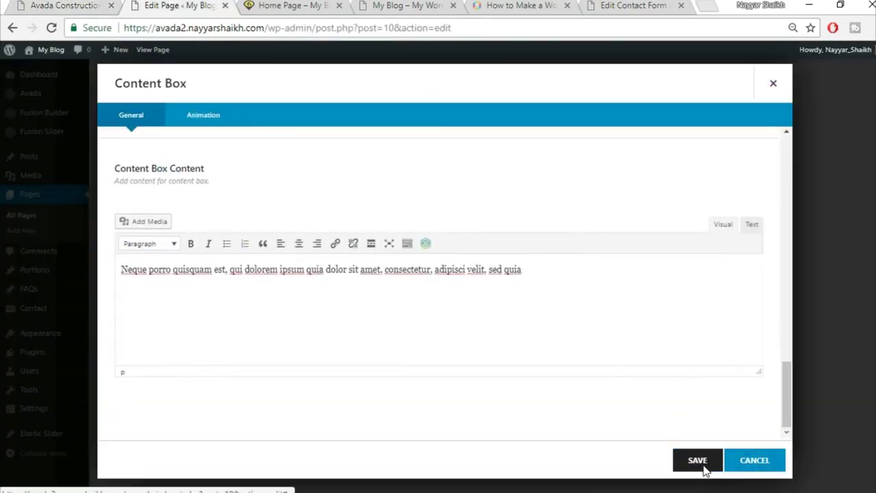
left_click(700, 466)
- Duplicate the content box to make four boxes, then save the Content Boxes element
left_click(273, 203)
left_click(272, 204)
left_click(272, 206)
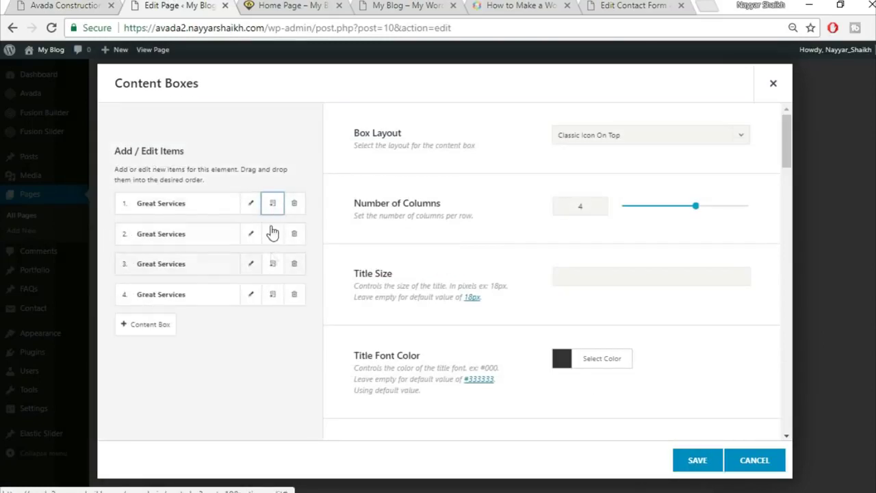
key("ctrl+shift+Tab")
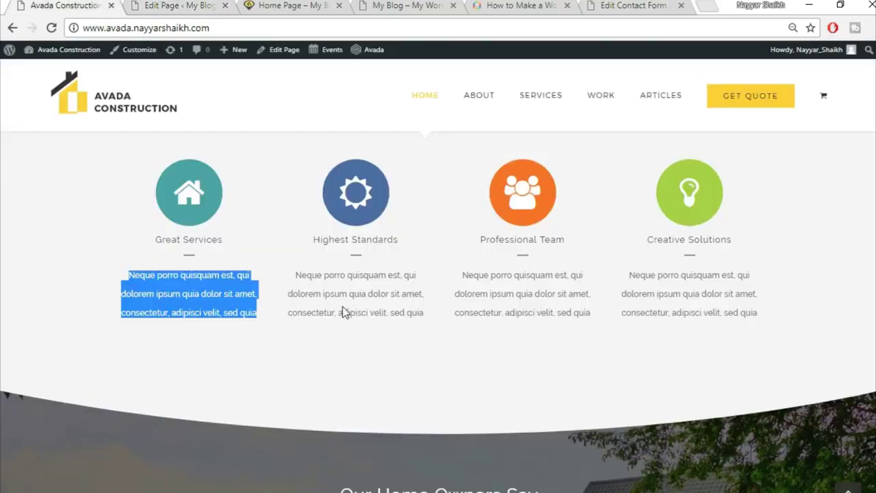
left_click(327, 322)
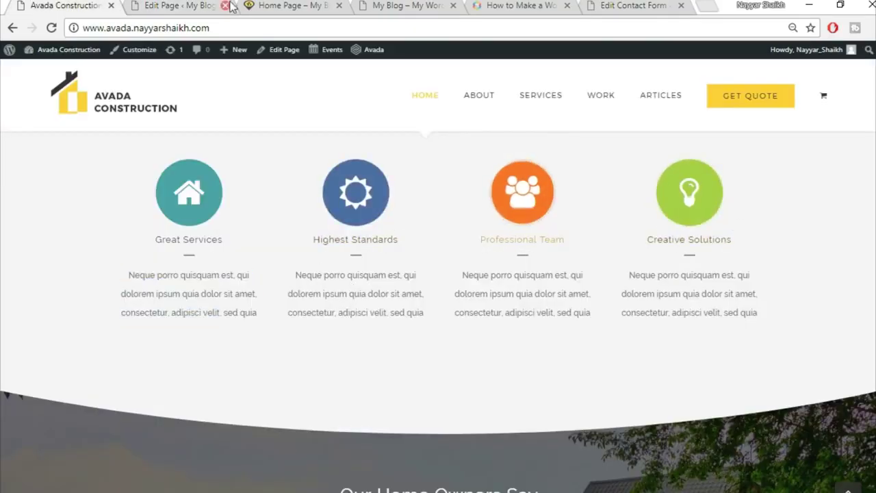
left_click(178, 6)
left_click(694, 462)
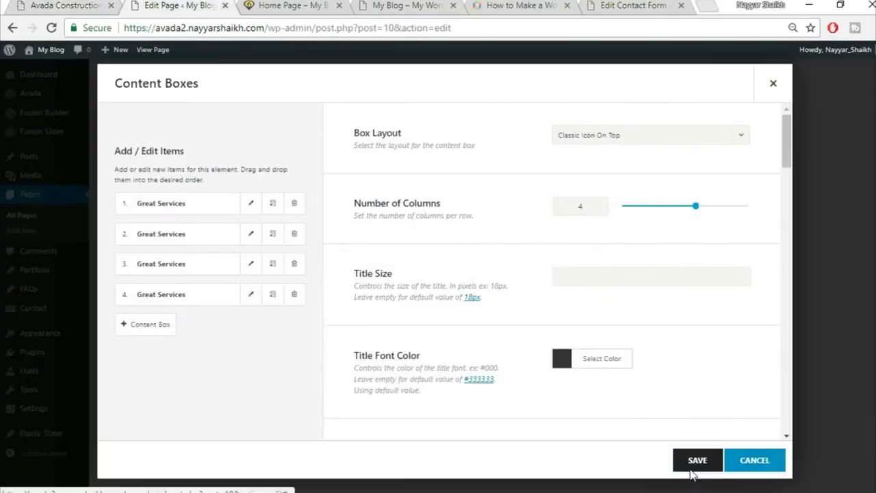
- Reload the reference homepage to compare, then return to the page editor
key("ctrl+shift+Tab")
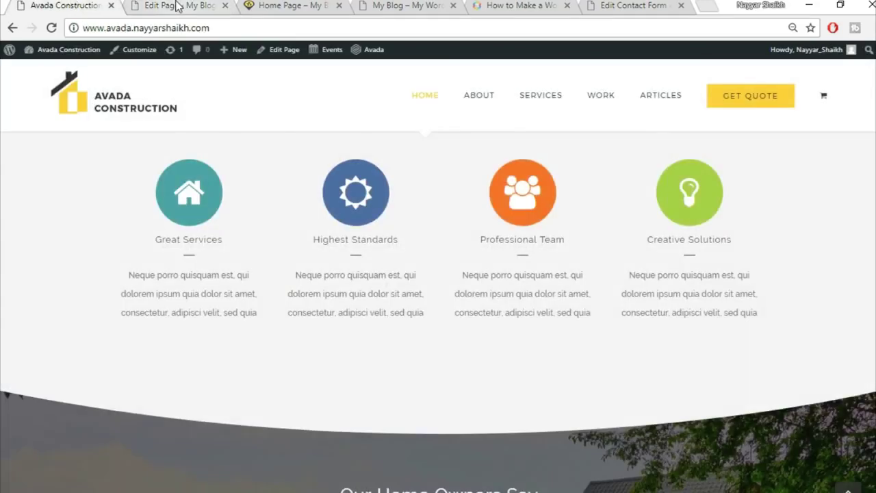
key("F5")
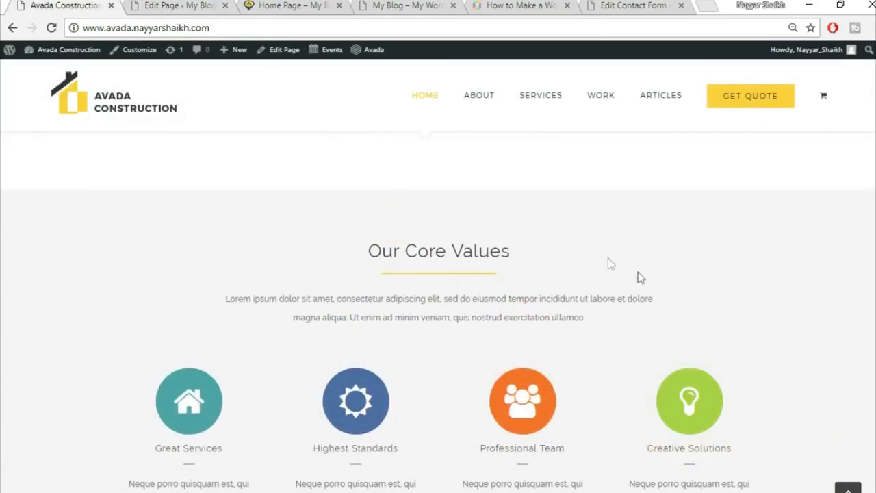
scroll(844, 297, "up", 2)
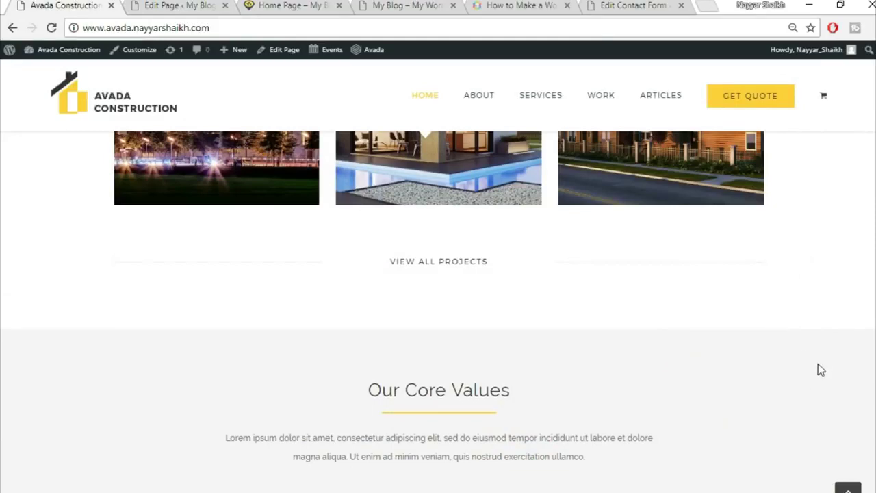
scroll(814, 364, "down", 1)
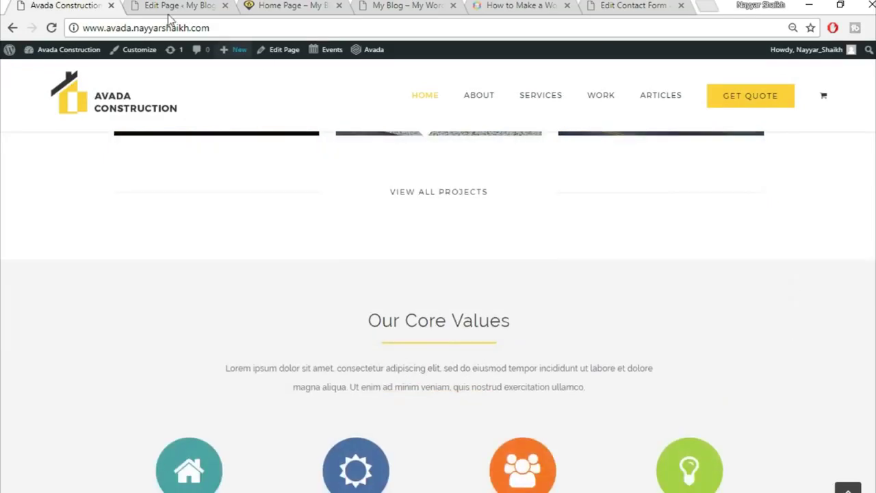
left_click(167, 6)
scroll(661, 321, "up", 2)
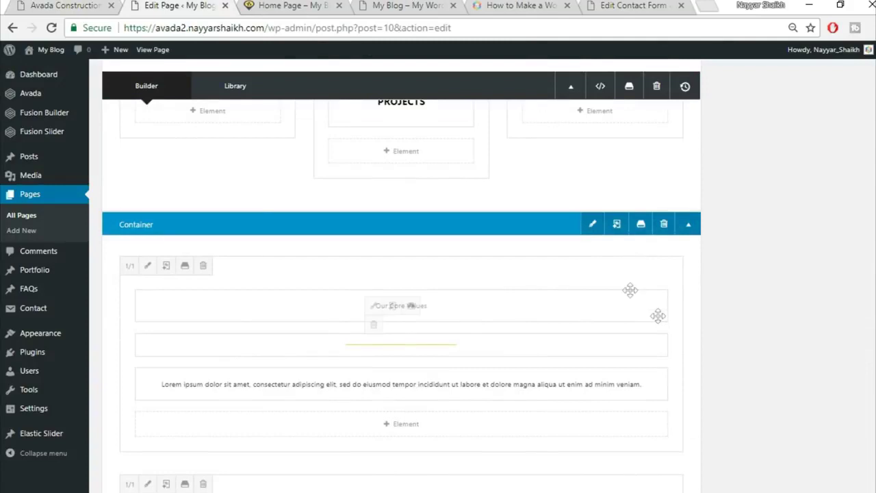
- Enter f5f5f5 as the Our Core Values container background colour and save the container
left_click(592, 226)
left_click(238, 118)
left_click(494, 169)
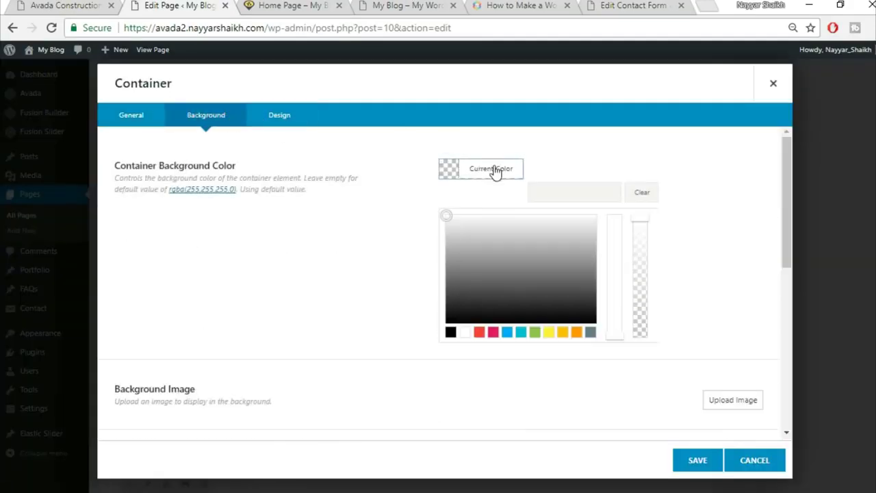
left_click(546, 189)
type("f5f5f5")
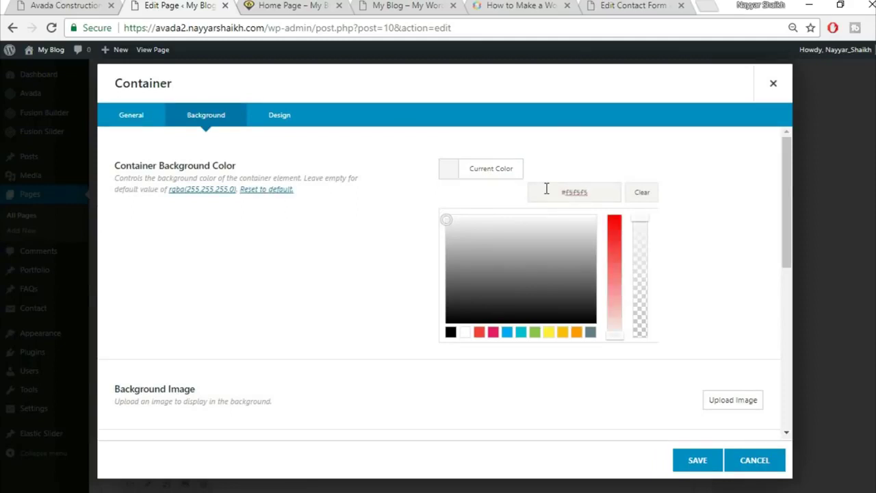
left_click(696, 460)
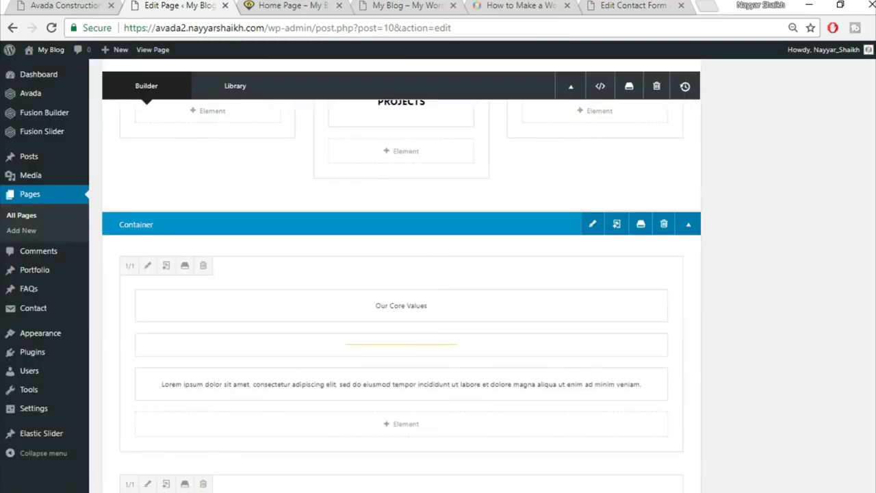
scroll(693, 463, "up", 10)
scroll(828, 198, "up", 1)
- Update the page and reload the live home page to check the Our Core Values icons
left_click(841, 254)
left_click(291, 6)
left_click(329, 27)
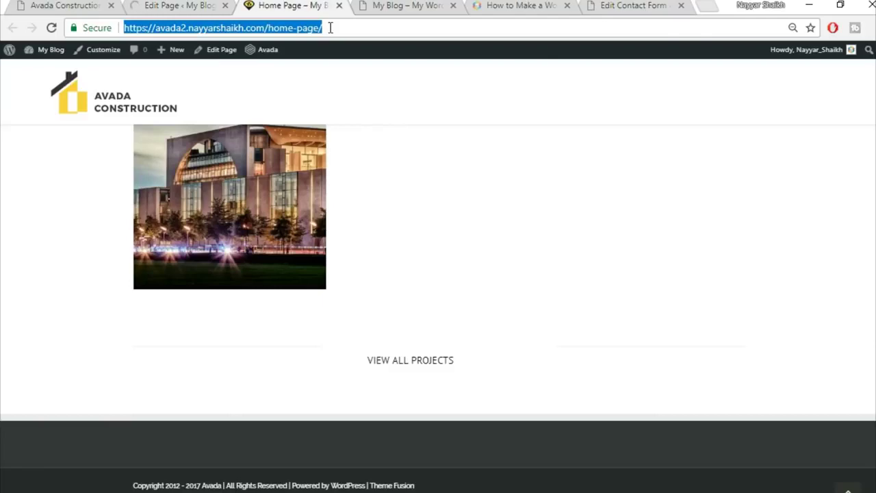
key("Return")
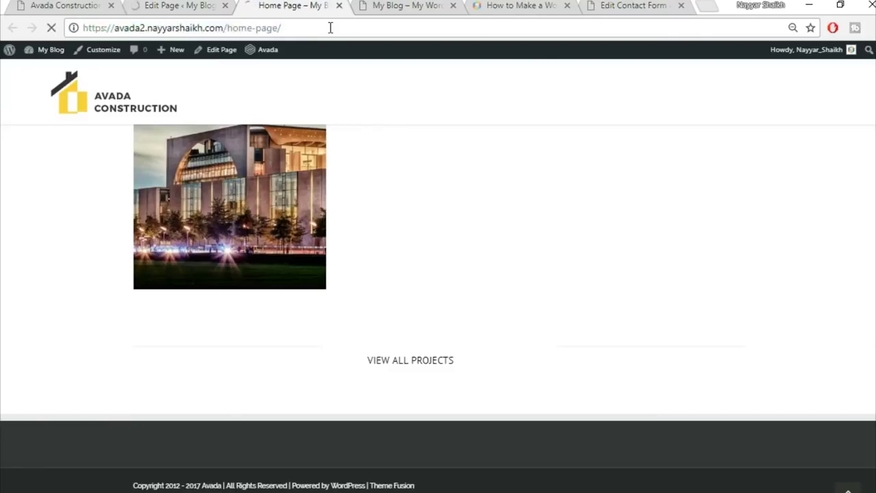
scroll(671, 311, "down", 4)
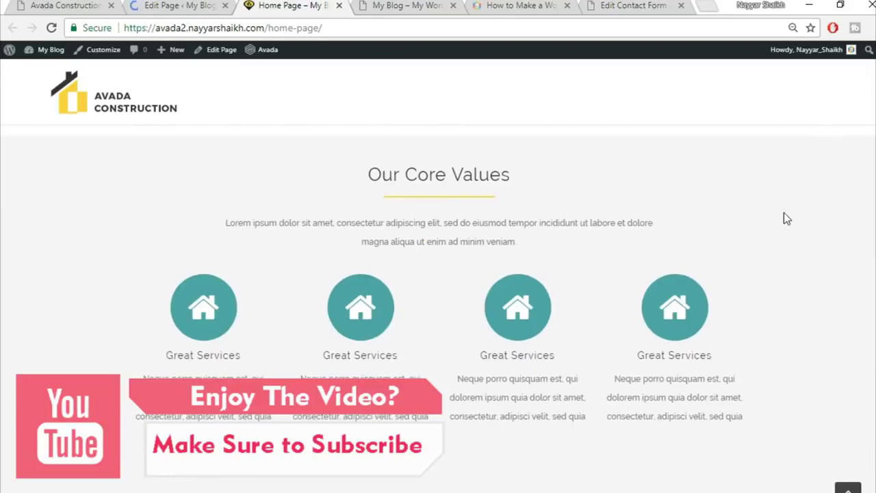
scroll(769, 278, "up", 1)
scroll(826, 311, "down", 1)
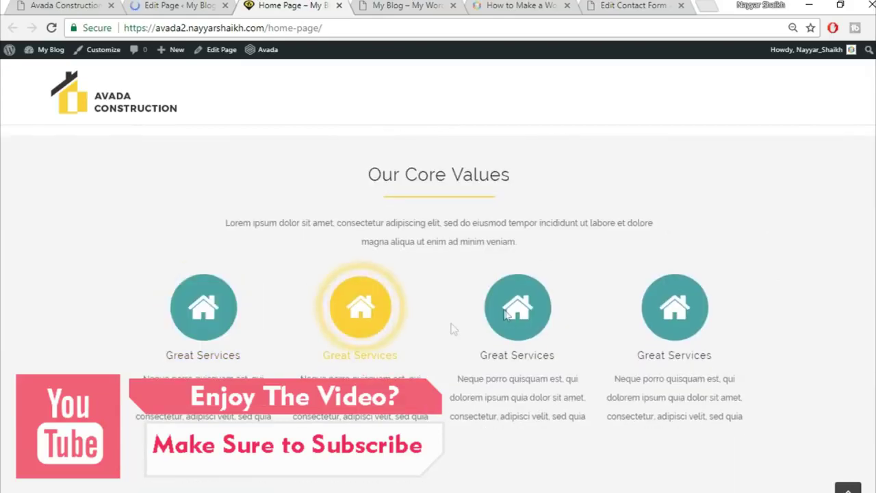
scroll(741, 304, "down", 1)
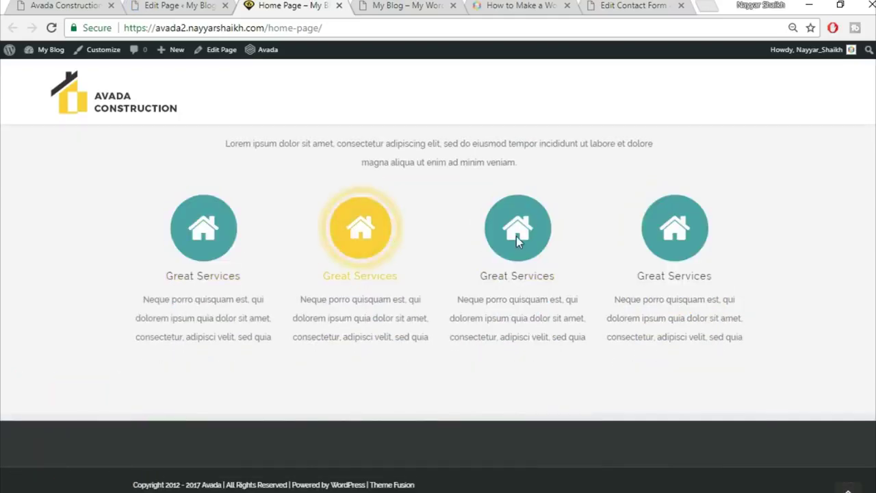
- Compare against the reference site's testimonials section before returning to the page editor
left_click(39, 5)
scroll(366, 309, "down", 4)
left_click(184, 5)
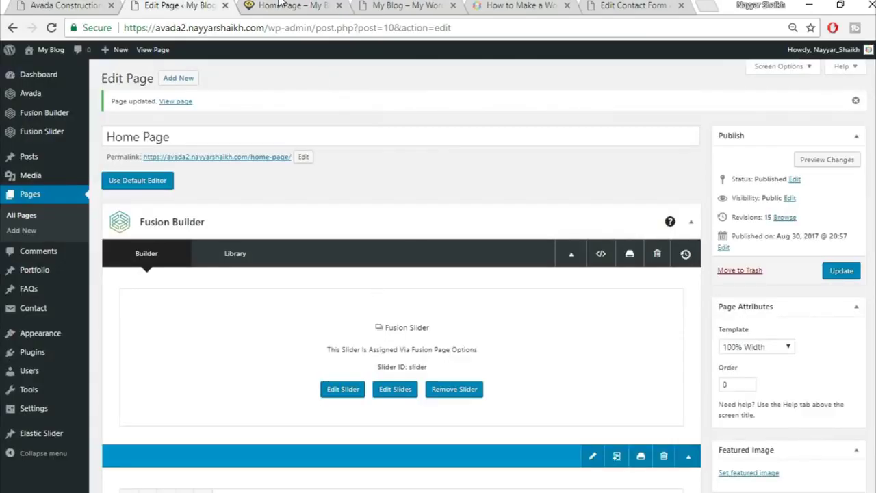
left_click(281, 4)
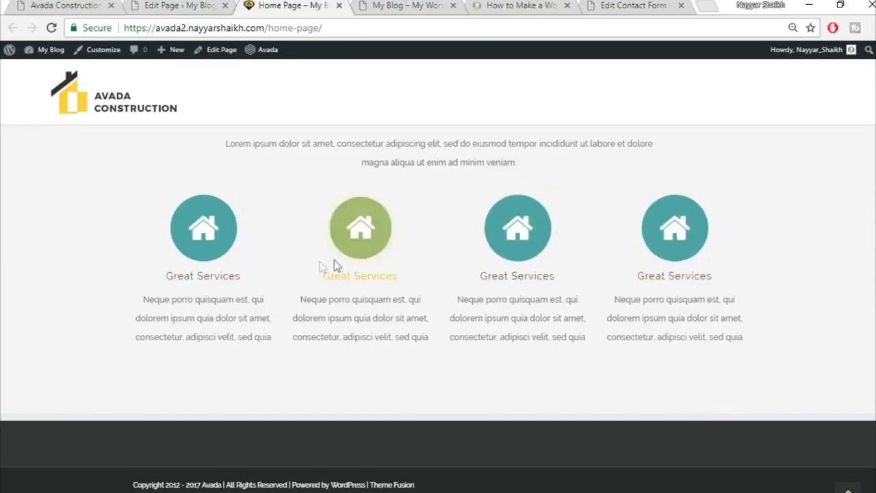
left_click(72, 5)
scroll(610, 352, "down", 5)
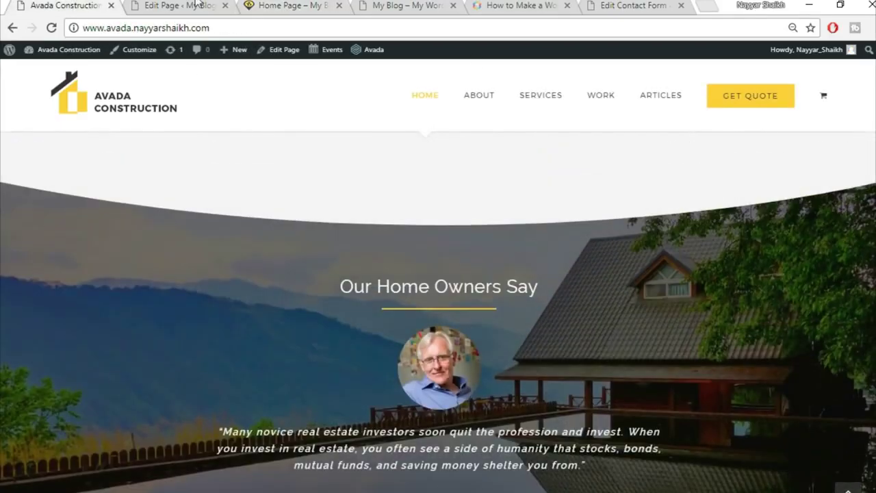
left_click(178, 5)
- Add a new container with a single 1/1 column at the end of the page
scroll(826, 356, "down", 15)
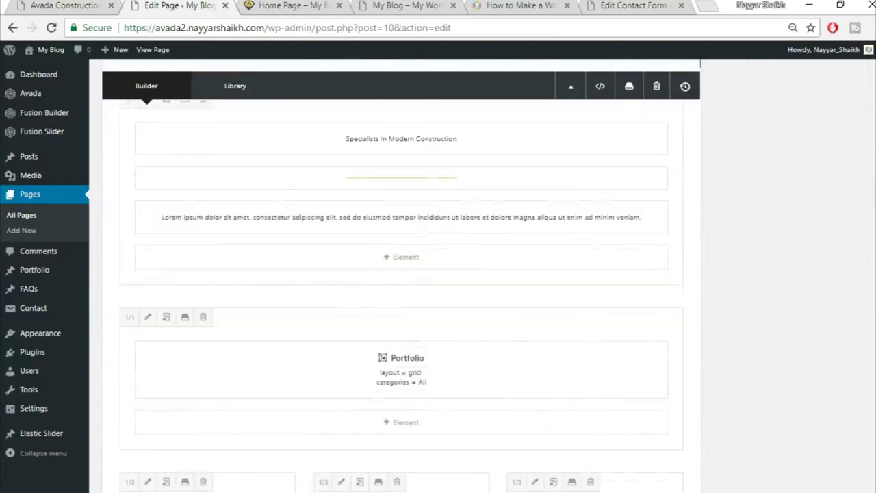
scroll(794, 356, "down", 5)
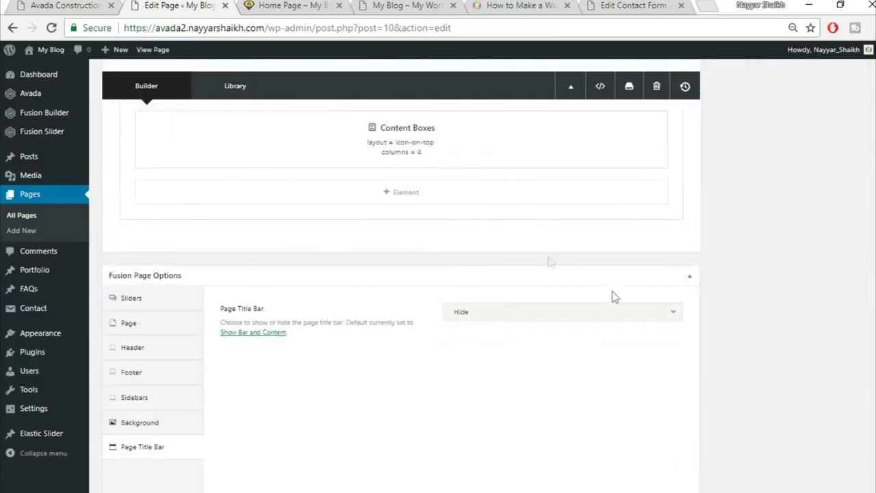
left_click(573, 248)
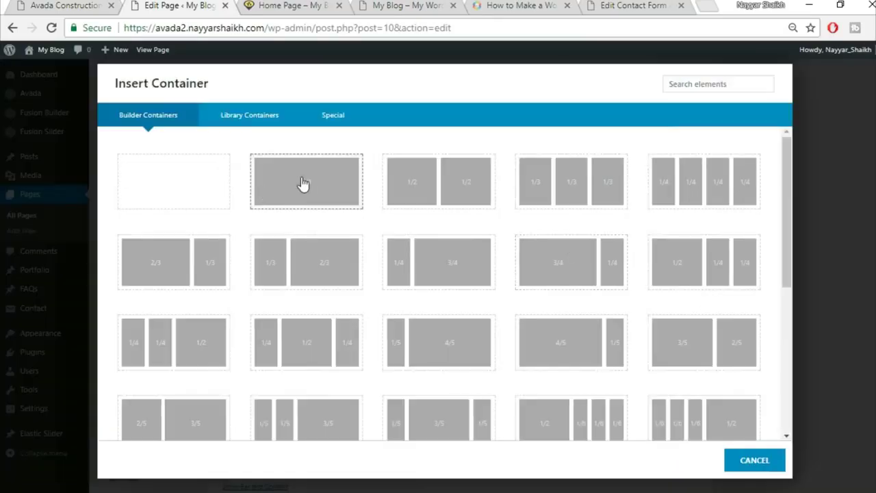
left_click(302, 179)
key("ctrl+shift+Tab")
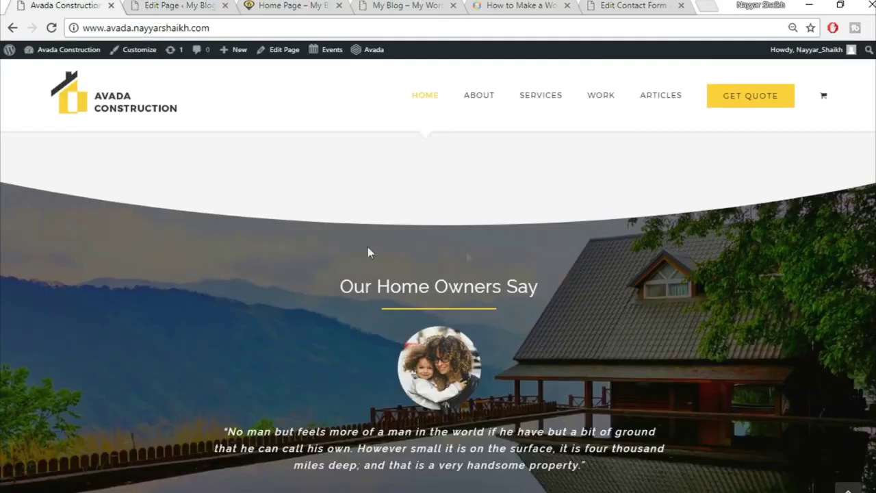
left_click(157, 5)
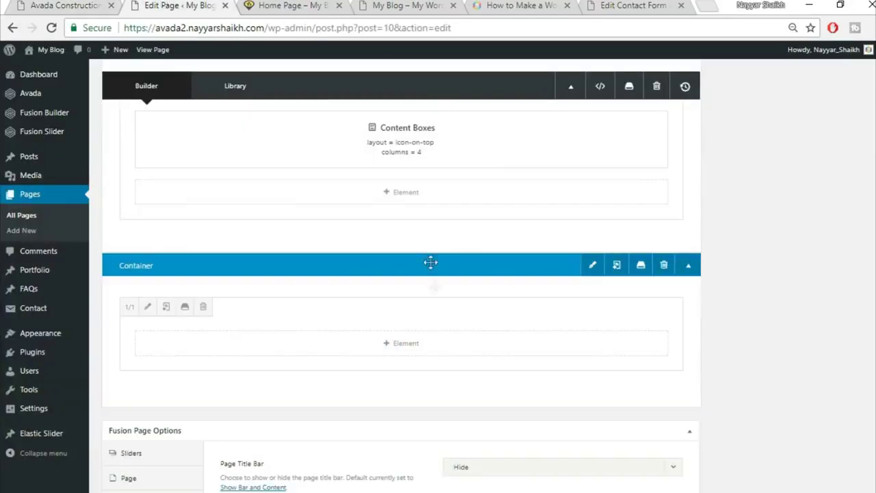
- Insert a Section Separator with the Big Half Circle style placed at the bottom
left_click(417, 351)
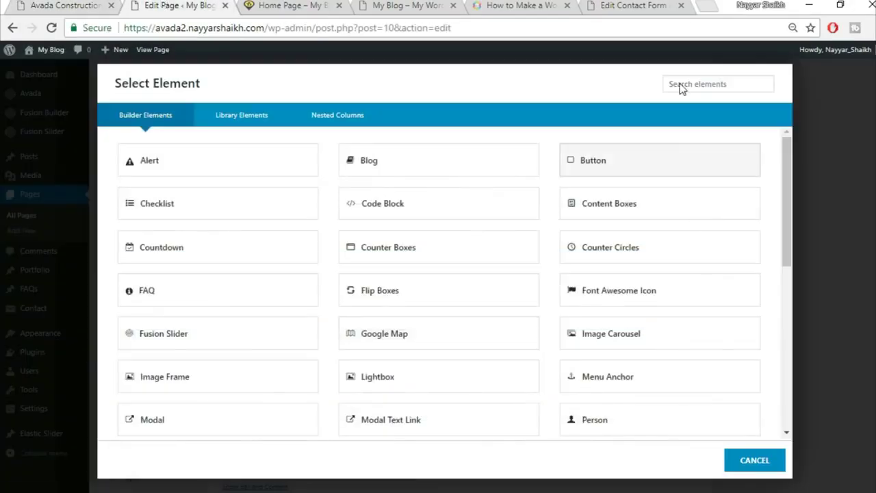
left_click(697, 80)
type("sex")
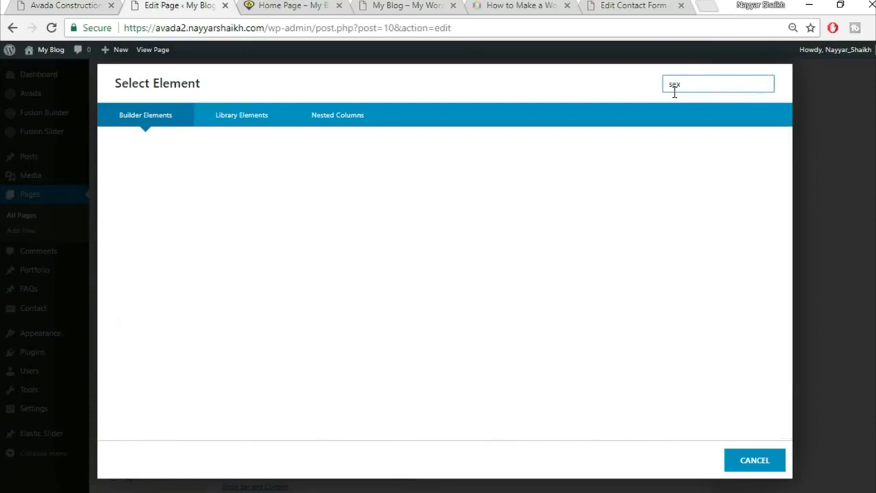
type("c")
left_click(181, 174)
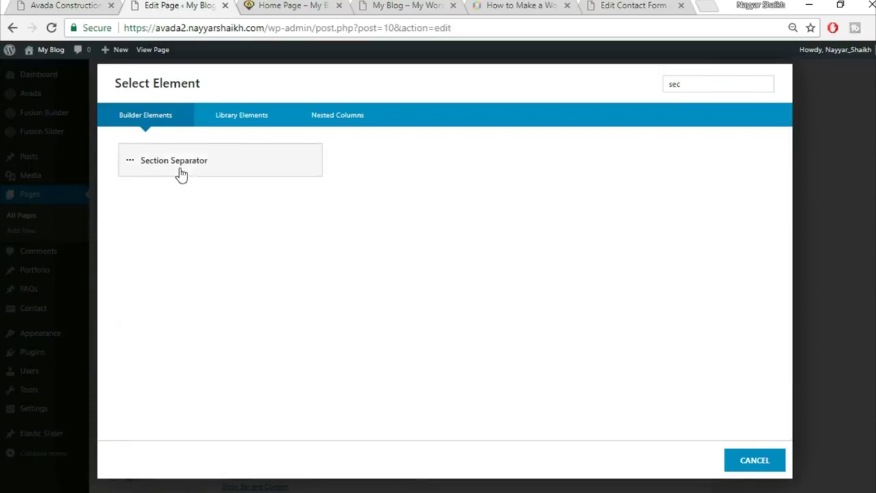
left_click(510, 152)
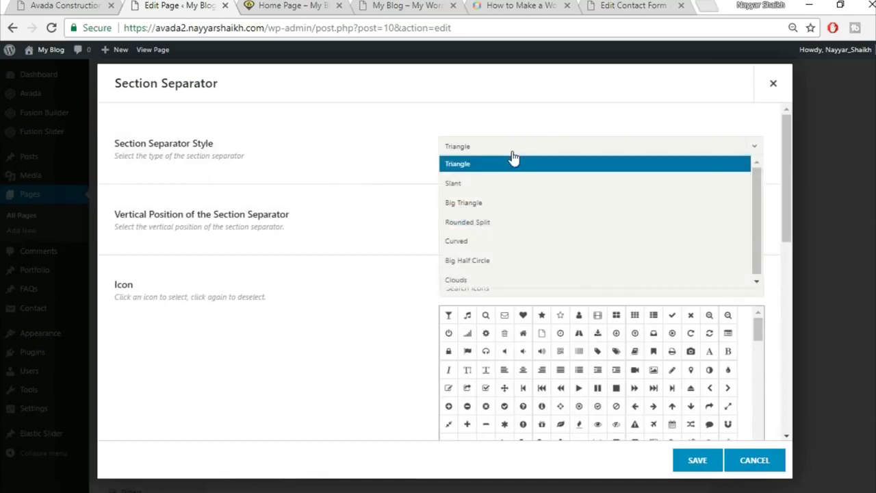
left_click(507, 265)
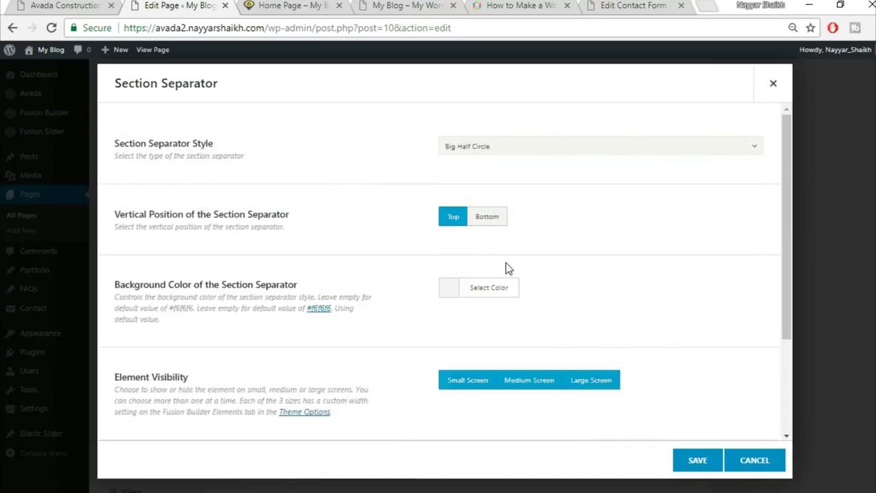
left_click(498, 221)
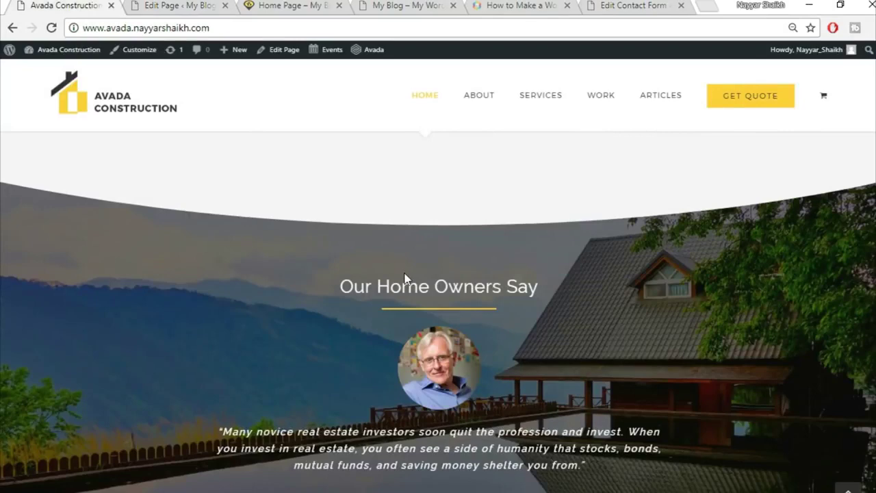
scroll(404, 277, "up", 3)
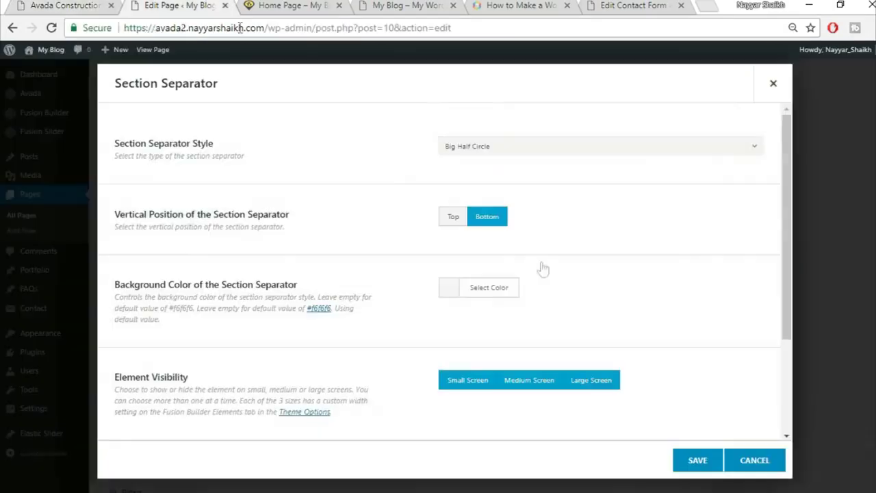
- Set the separator background to #f5f5f5 and save the separator
left_click(490, 294)
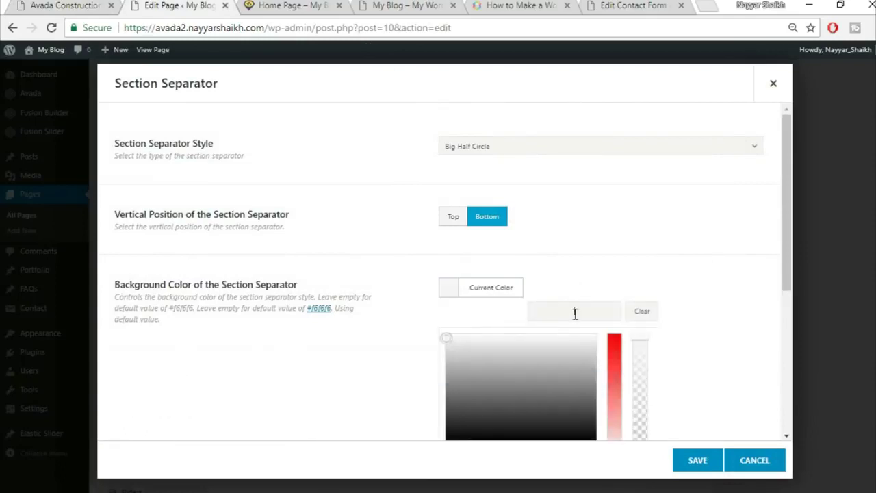
type("f5f5f5")
left_click(730, 345)
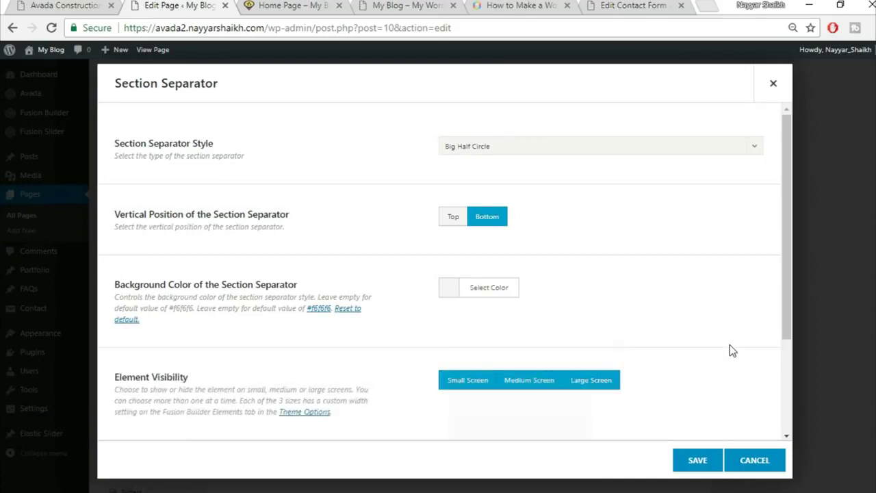
scroll(700, 317, "down", 2)
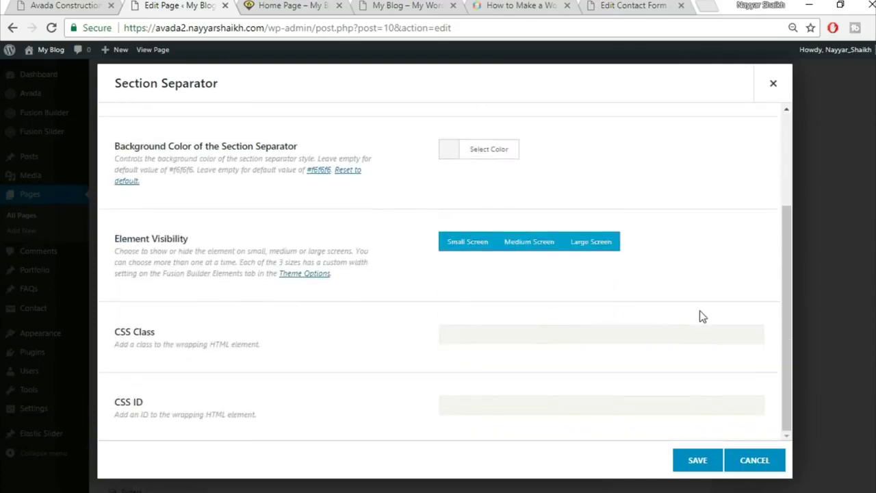
left_click(695, 467)
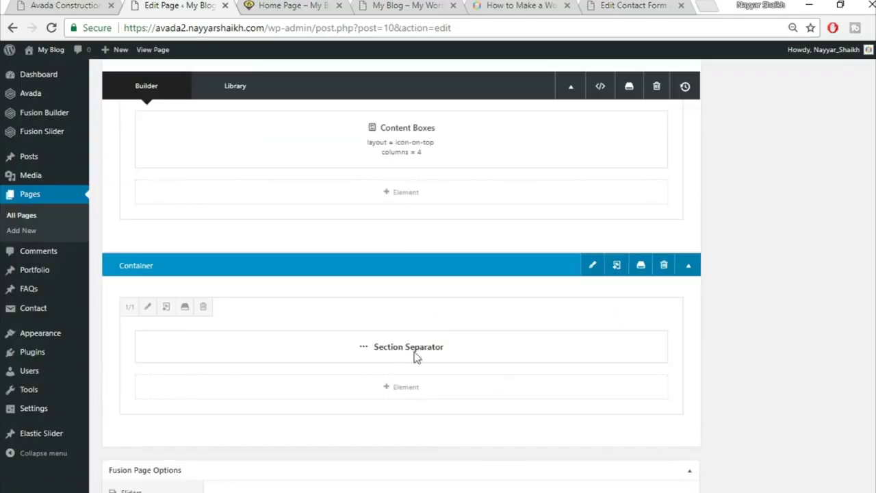
left_click(49, 4)
- Insert the saved Title container from the library and move an element upward
scroll(682, 316, "up", 1)
scroll(683, 316, "down", 4)
scroll(413, 339, "down", 2)
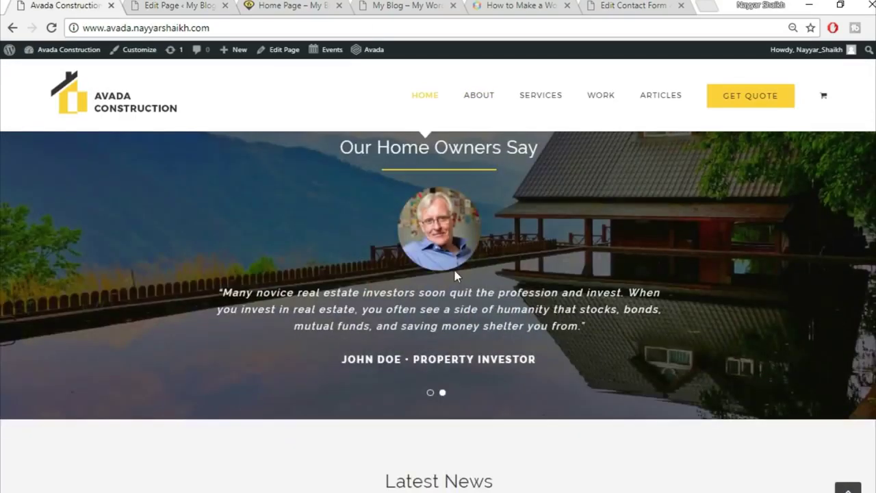
scroll(389, 256, "up", 1)
left_click(186, 4)
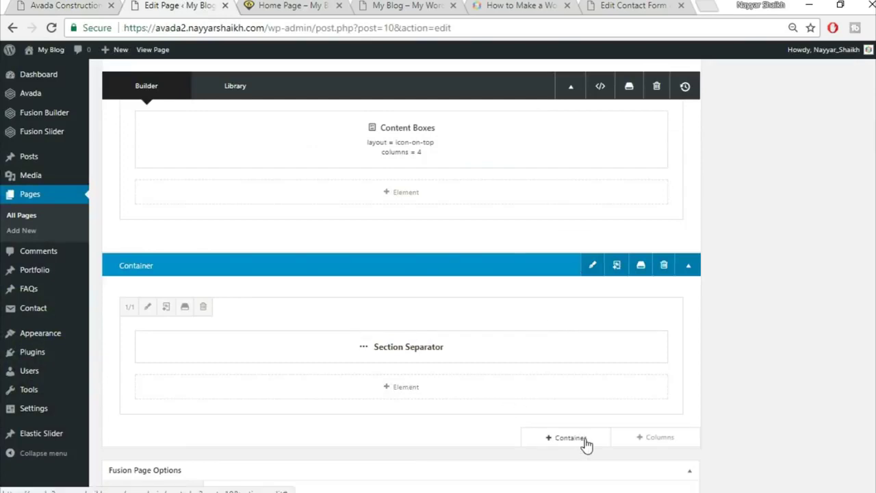
left_click(583, 444)
left_click(242, 124)
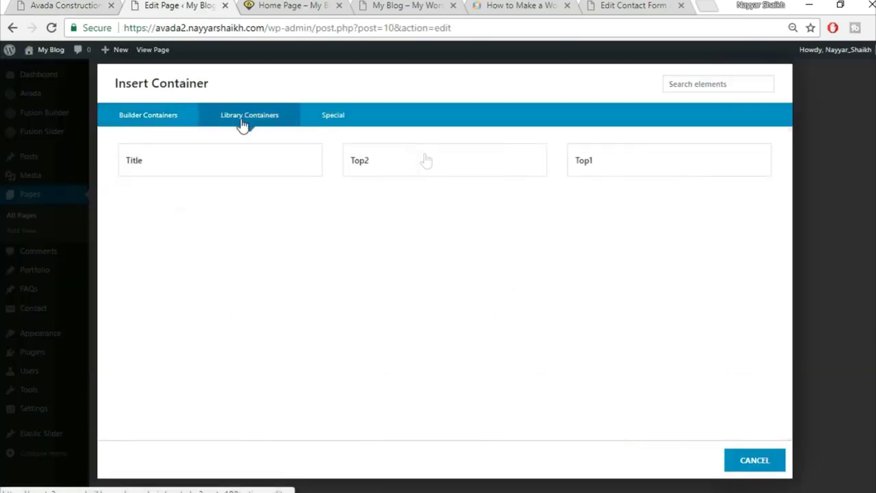
left_click(263, 172)
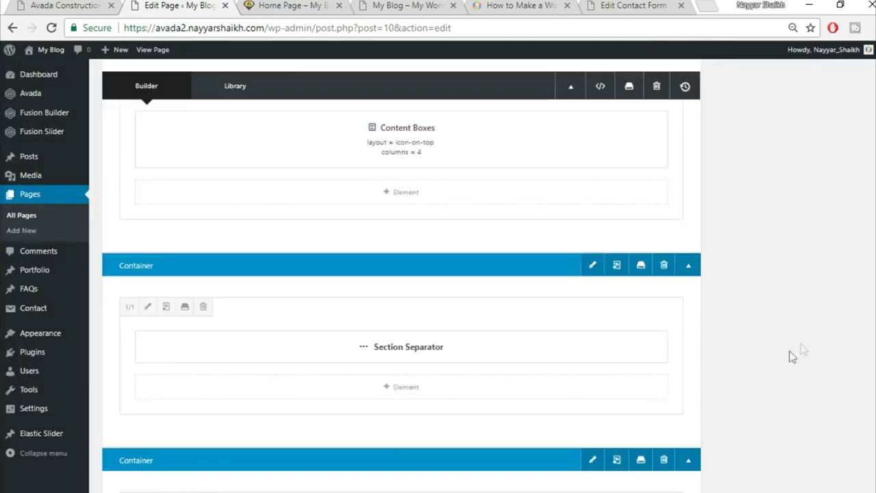
left_click_drag(455, 341, 450, 421)
- Add a 1/1 column and drag the Specialists In Modern Construction heading and yellow line under the separator
left_click(669, 305)
left_click(200, 194)
scroll(694, 328, "down", 3)
left_click_drag(481, 297, 473, 141)
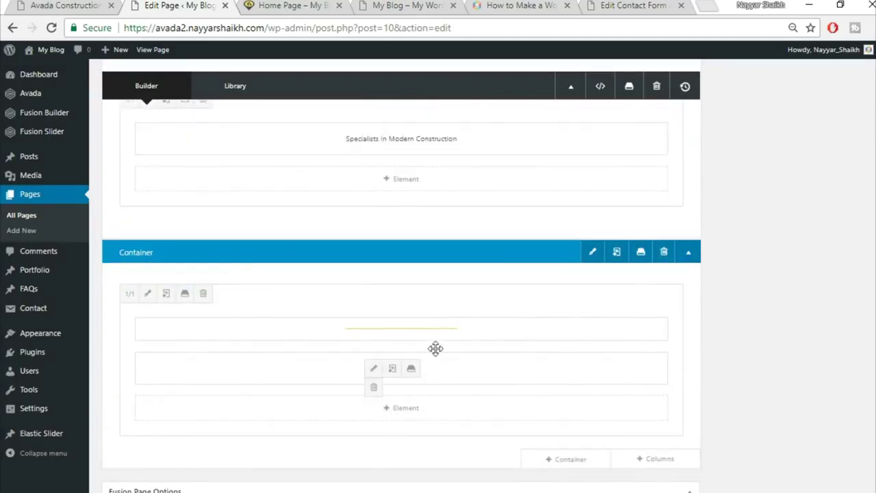
left_click_drag(436, 333, 419, 186)
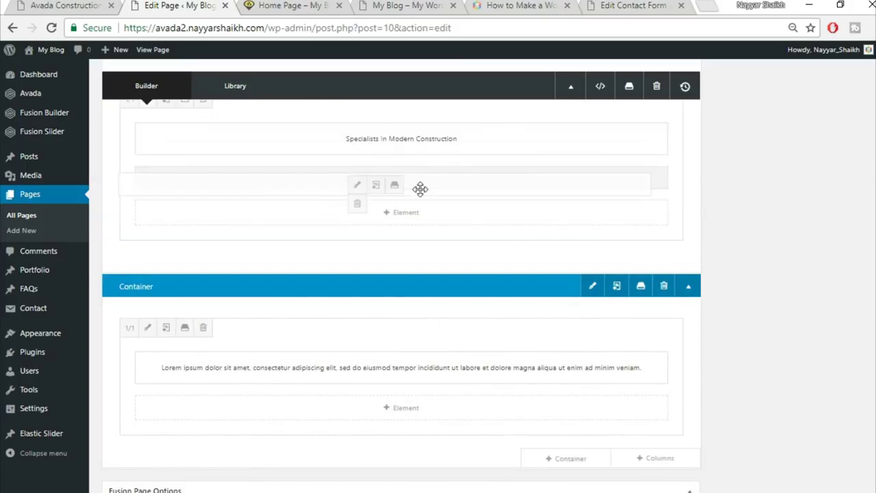
- Delete the leftover lorem ipsum container after comparing with the live homepage
key("ctrl+shift+Tab")
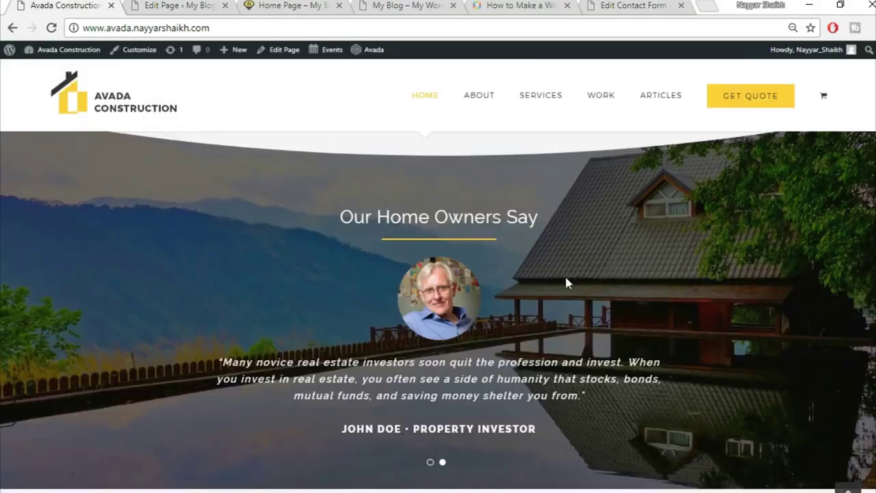
left_click(163, 4)
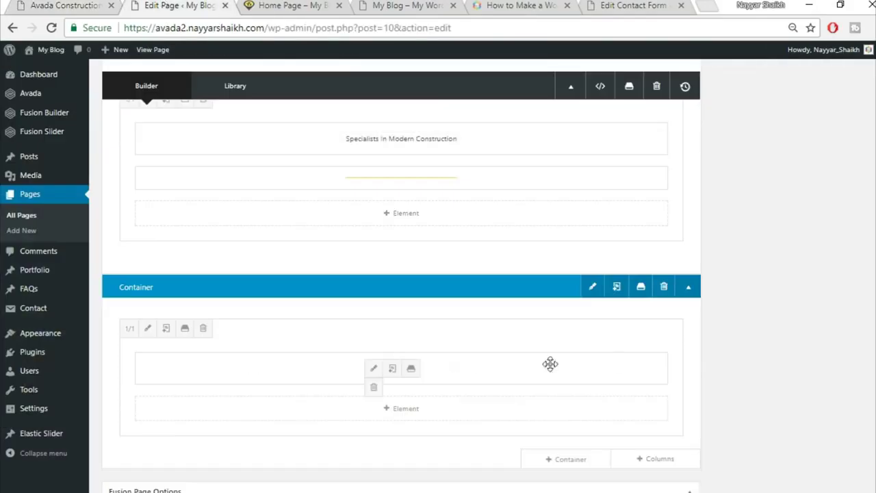
left_click(663, 288)
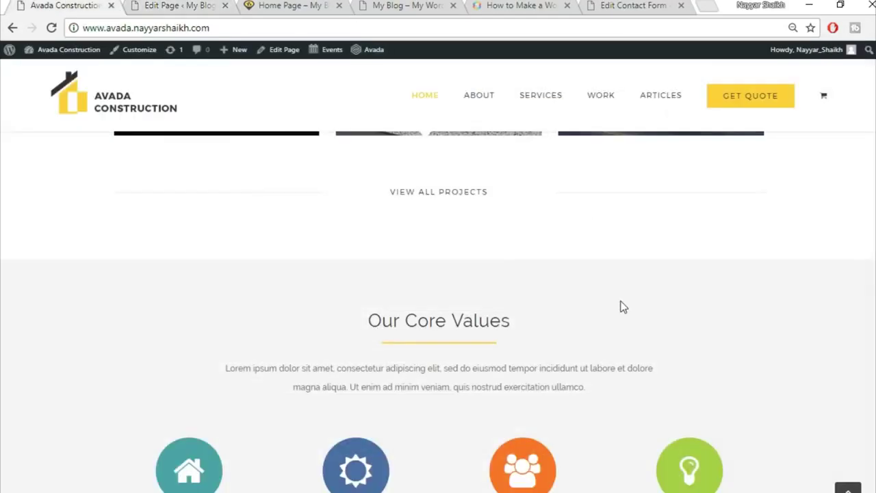
scroll(620, 312, "down", 8)
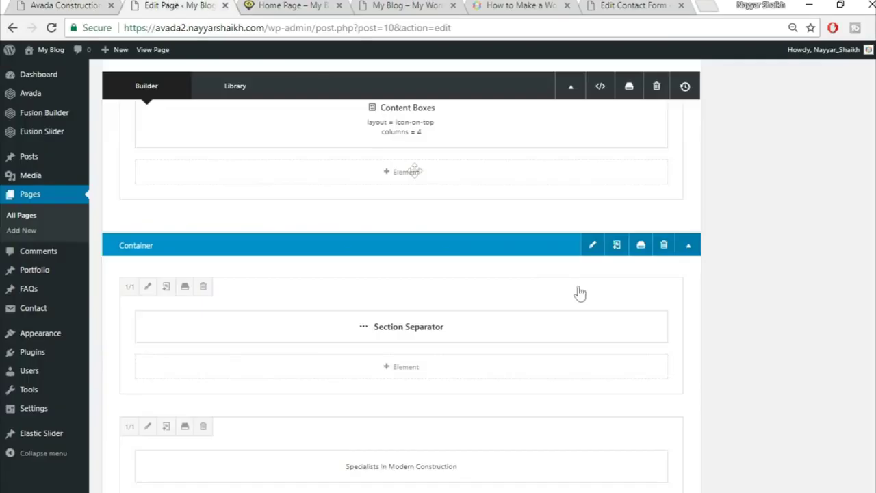
scroll(661, 342, "down", 5)
scroll(664, 347, "up", 3)
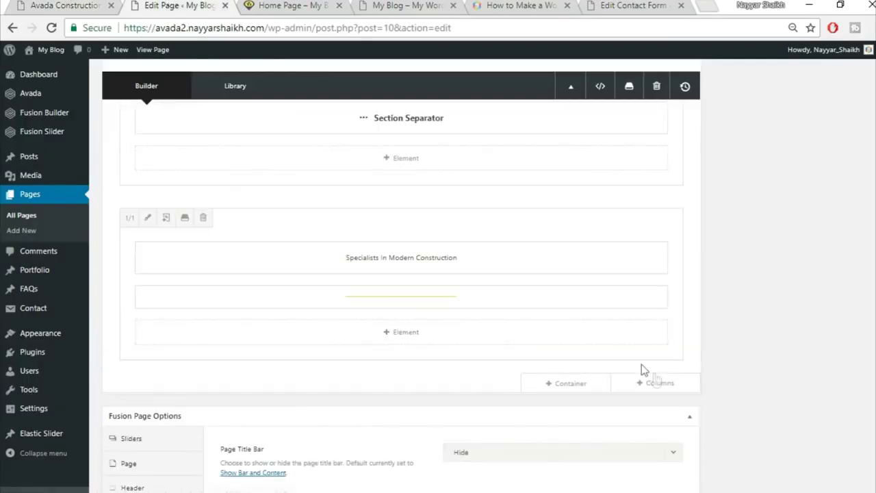
left_click(651, 381)
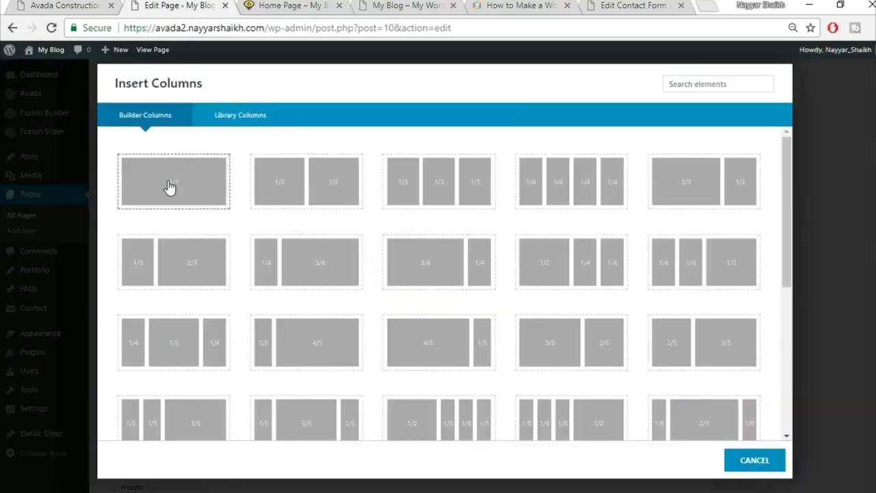
- Add a 1/1 column holding a Testimonials element with the Clean design
left_click(172, 183)
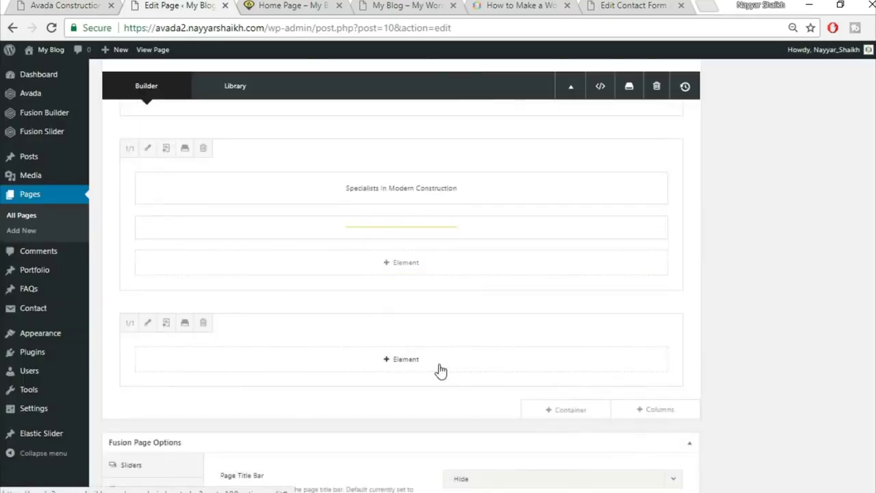
left_click(440, 365)
left_click(711, 91)
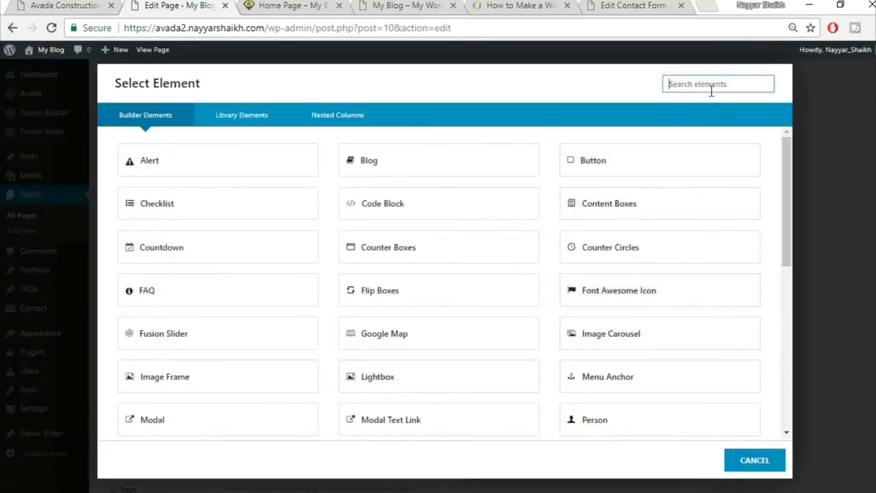
type("test")
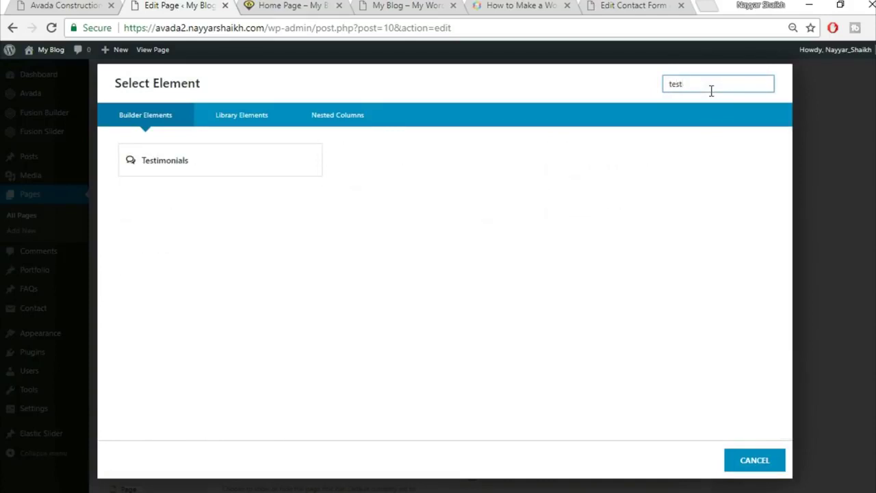
left_click(289, 168)
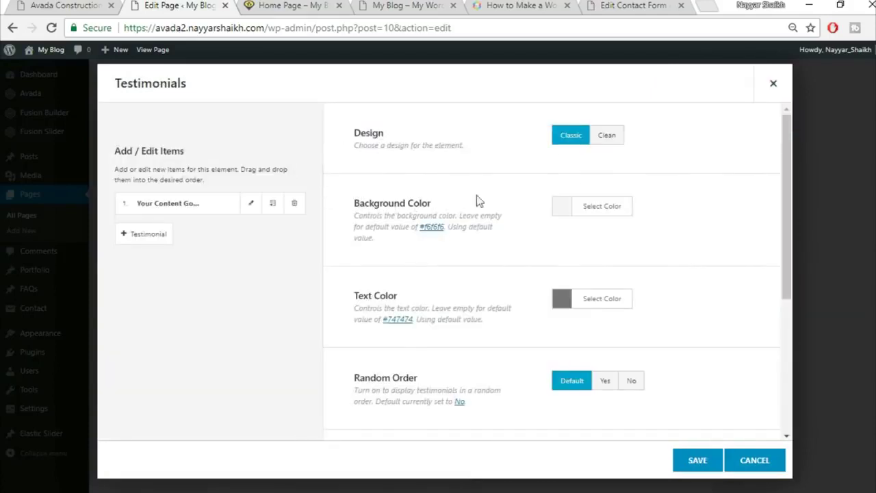
left_click(608, 140)
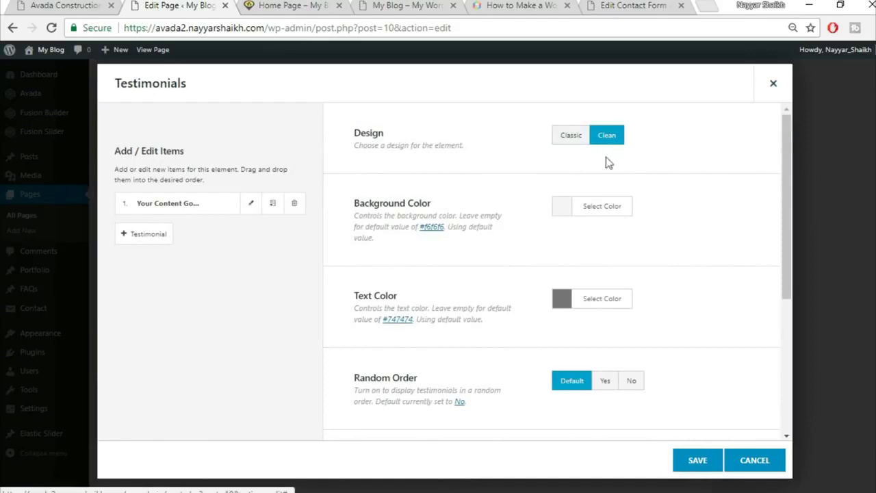
- Make the testimonials background fully transparent by dragging its alpha to 0
left_click(67, 6)
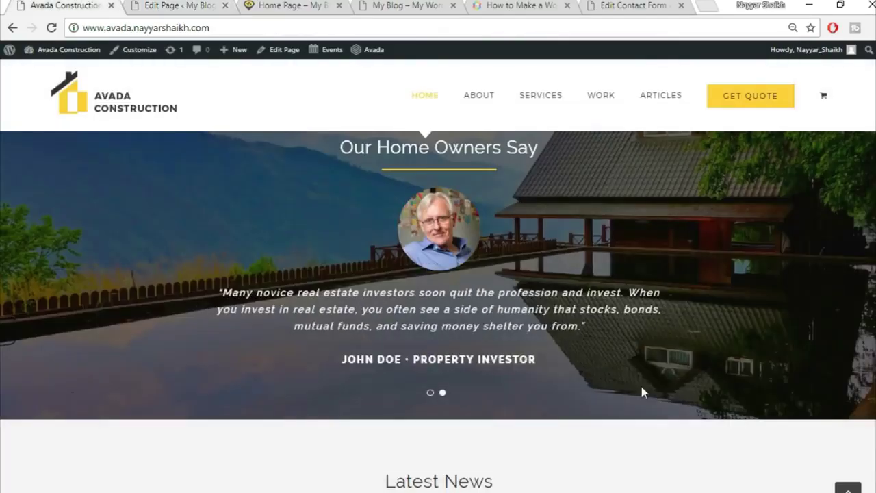
left_click(200, 5)
left_click(622, 211)
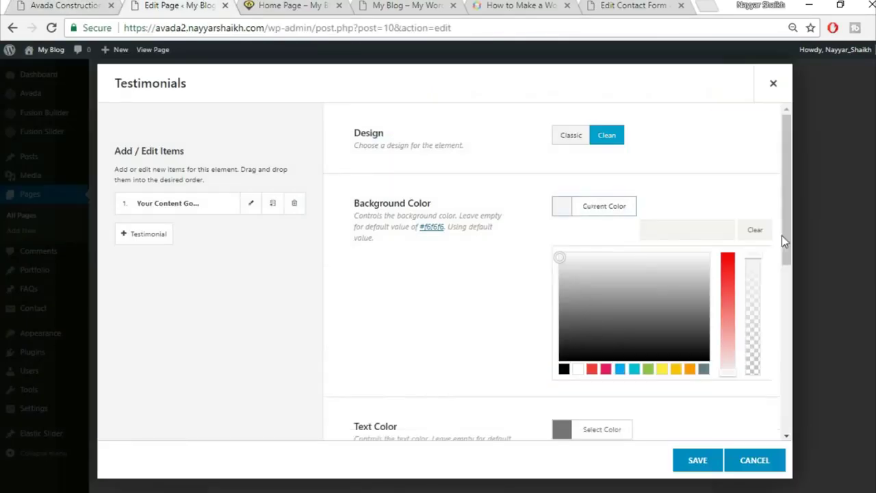
left_click_drag(758, 256, 757, 387)
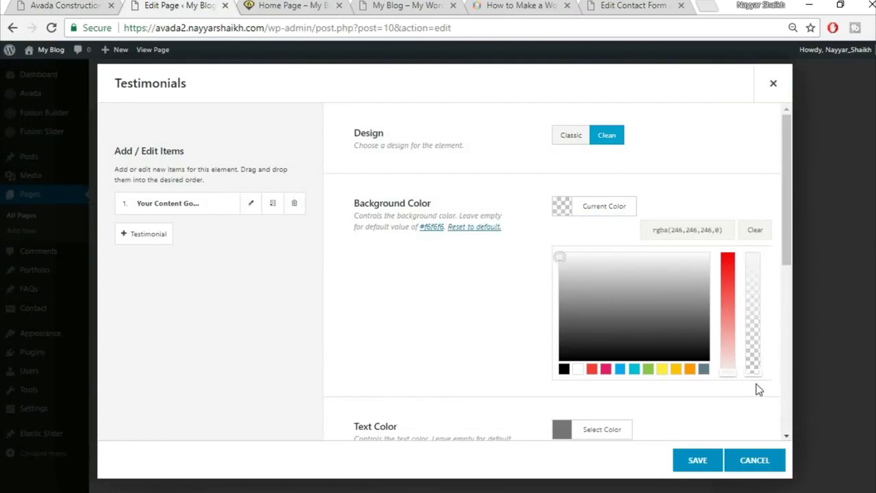
left_click(511, 321)
- Set the testimonial text colour to white #ffffff and open the first testimonial item
scroll(678, 274, "down", 1)
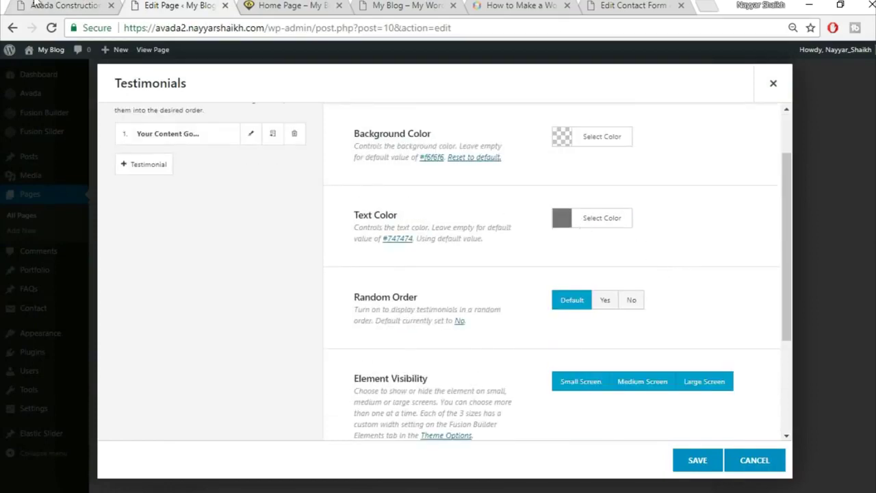
left_click(36, 5)
left_click(178, 4)
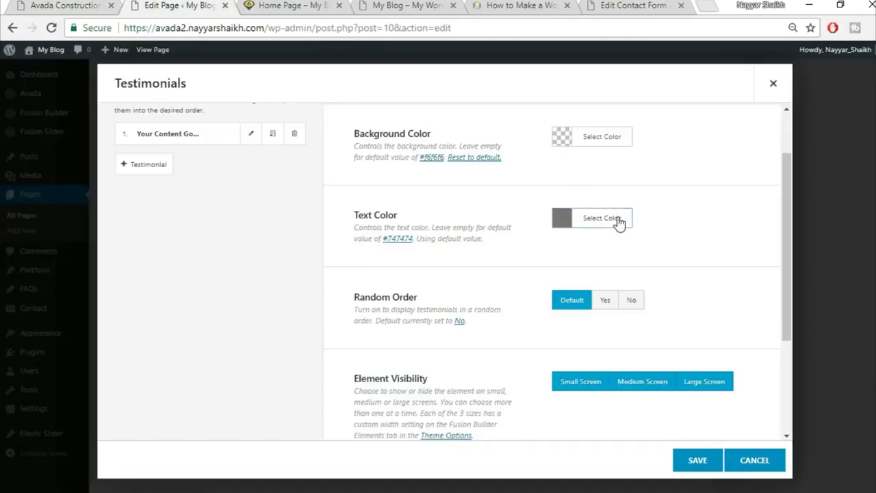
left_click(618, 221)
left_click(576, 383)
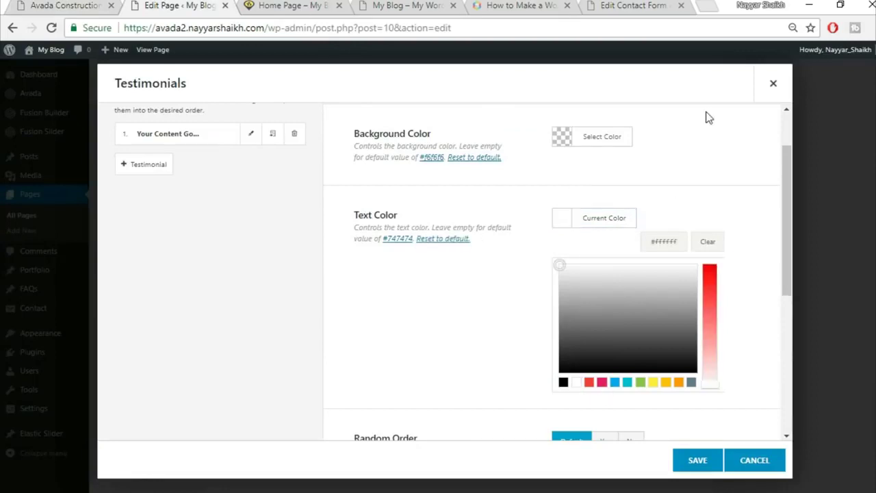
left_click(704, 160)
scroll(707, 168, "down", 2)
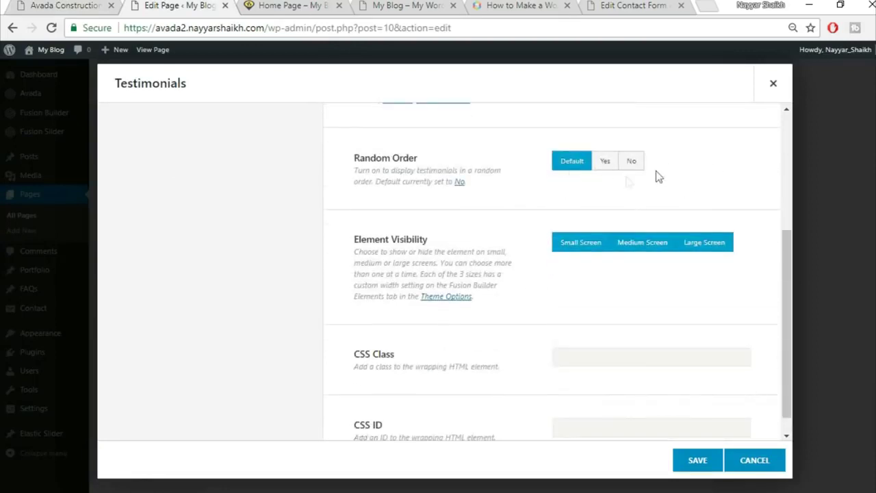
scroll(547, 222, "down", 1)
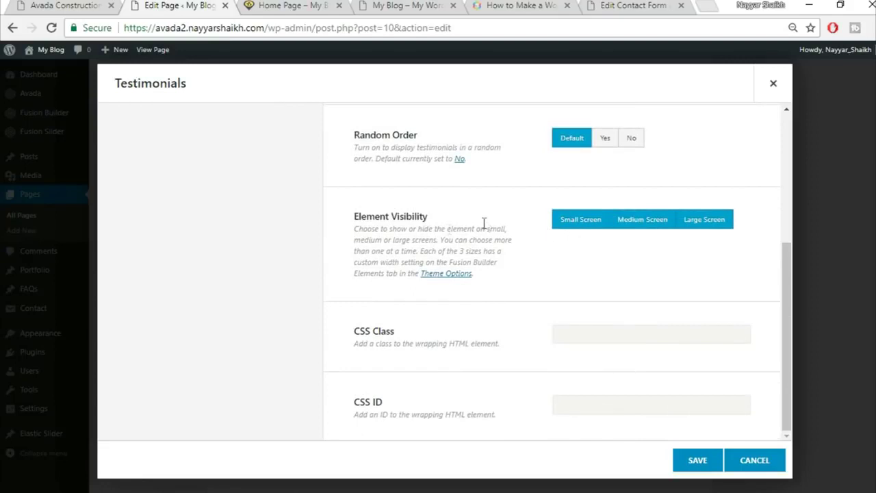
scroll(547, 258, "up", 3)
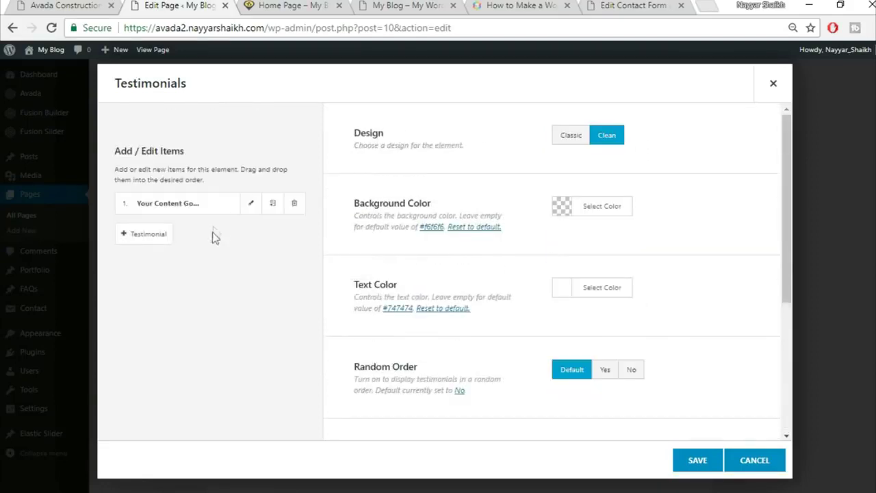
left_click(250, 204)
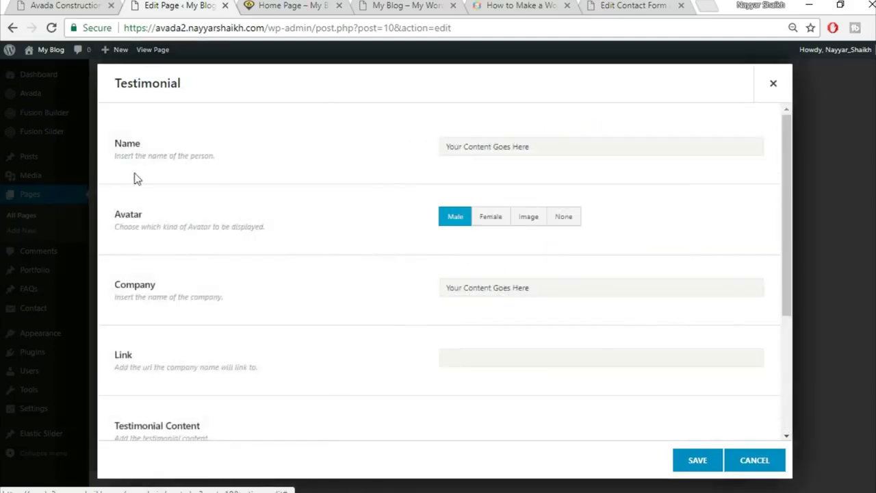
- Copy the property-investor credit line from the live homepage into testimonial 1's Name field
left_click(65, 6)
left_click_drag(343, 360, 561, 364)
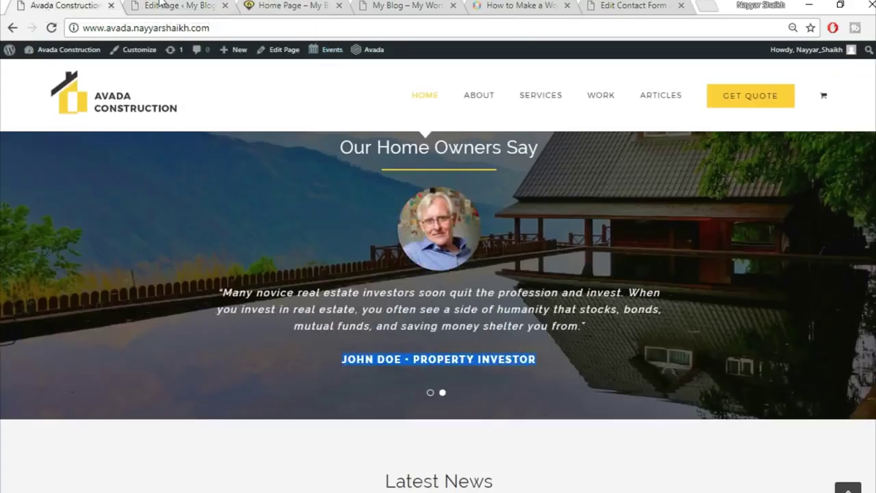
left_click(161, 5)
triple_click(531, 142)
key("BackSpace")
type("JOHN DOE • PROPERTY INVESTOR")
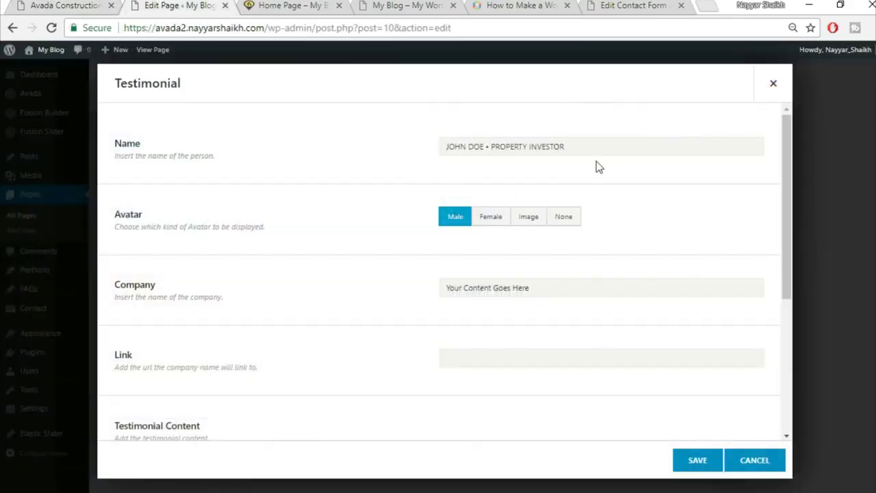
- Set the avatar to a custom image and upload home-testimonial-84268399 as the photo
left_click(528, 218)
key("ctrl+1")
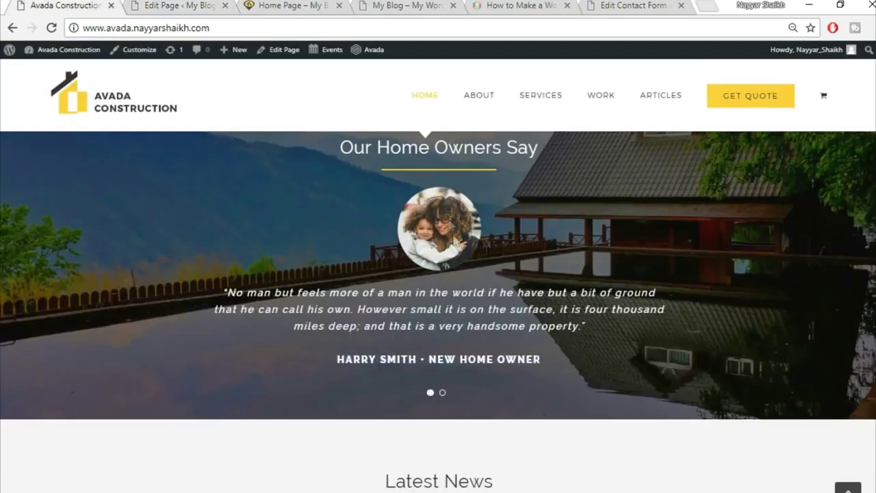
left_click(176, 5)
left_click(732, 295)
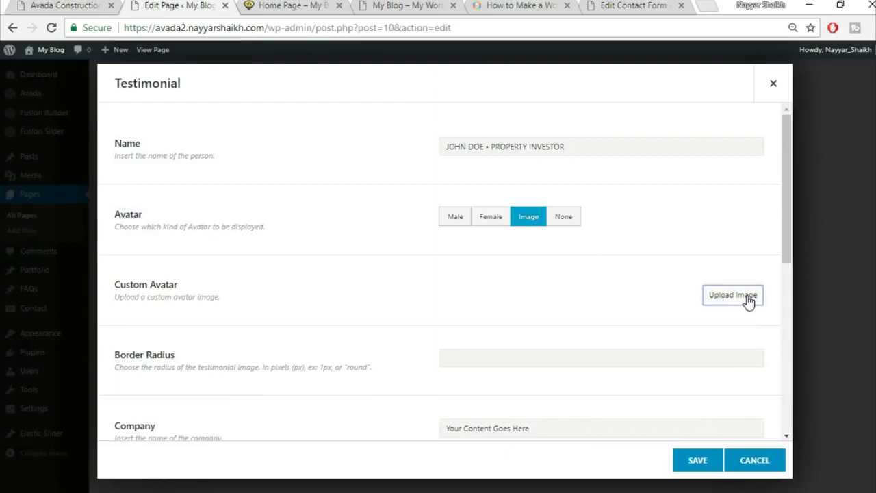
left_click(150, 96)
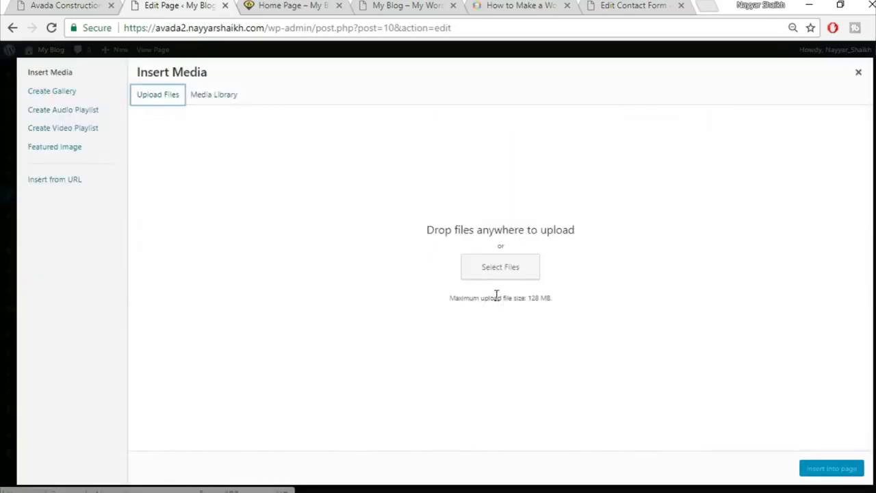
left_click(483, 272)
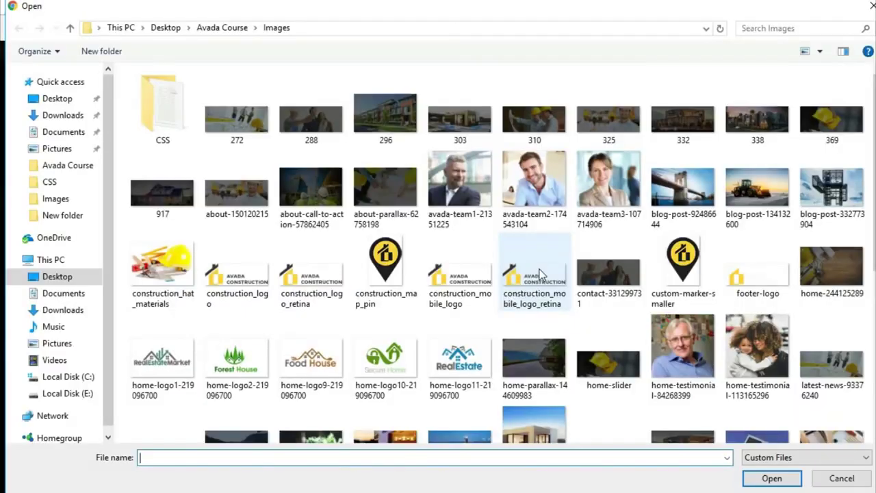
scroll(636, 274, "down", 3)
left_click(682, 113)
left_click(772, 478)
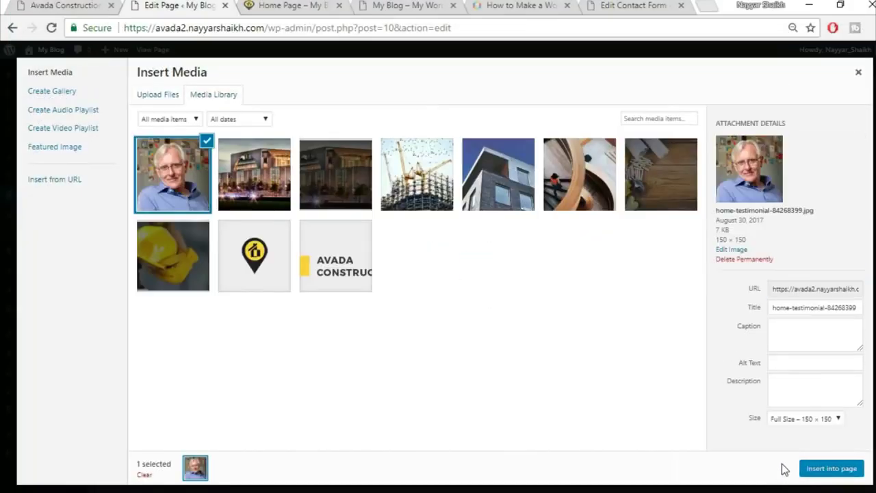
left_click(831, 469)
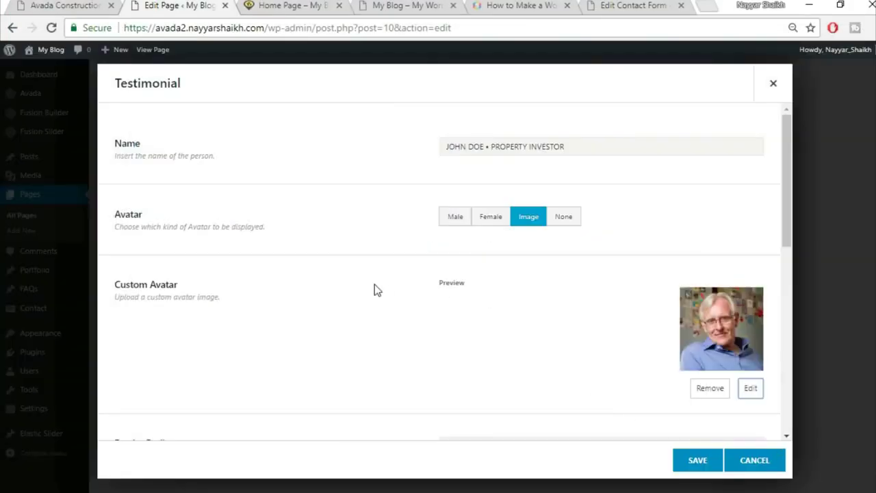
- Empty the Company field after comparing with the live homepage testimonial
scroll(378, 318, "down", 3)
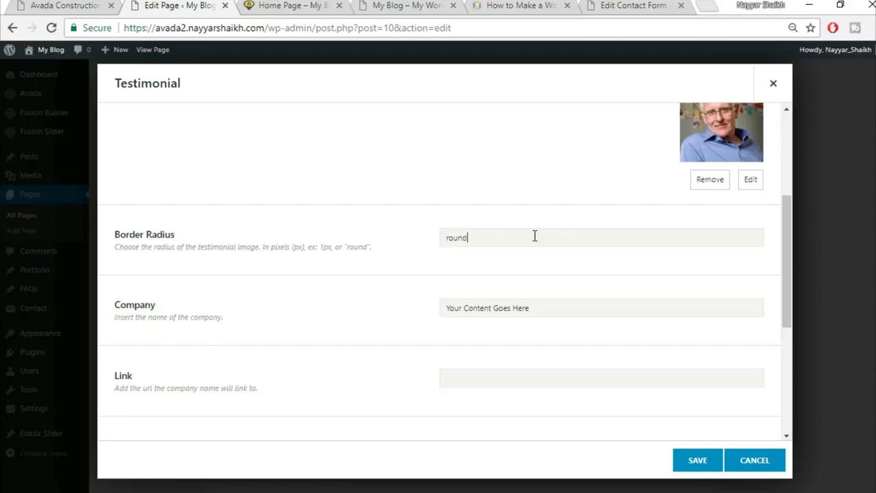
scroll(622, 250, "up", 2)
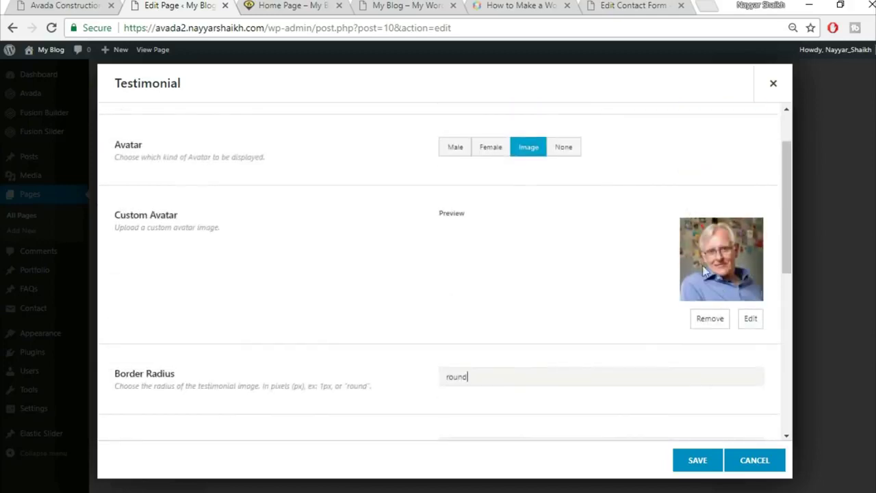
left_click(24, 4)
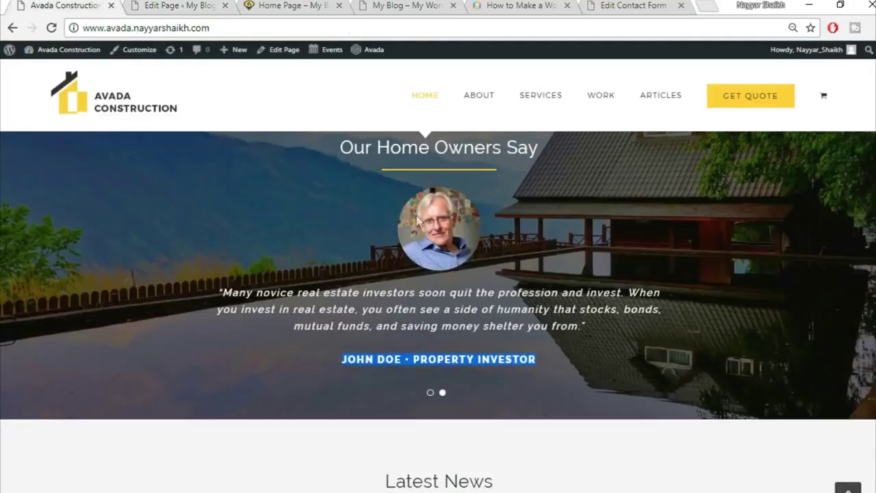
left_click(171, 5)
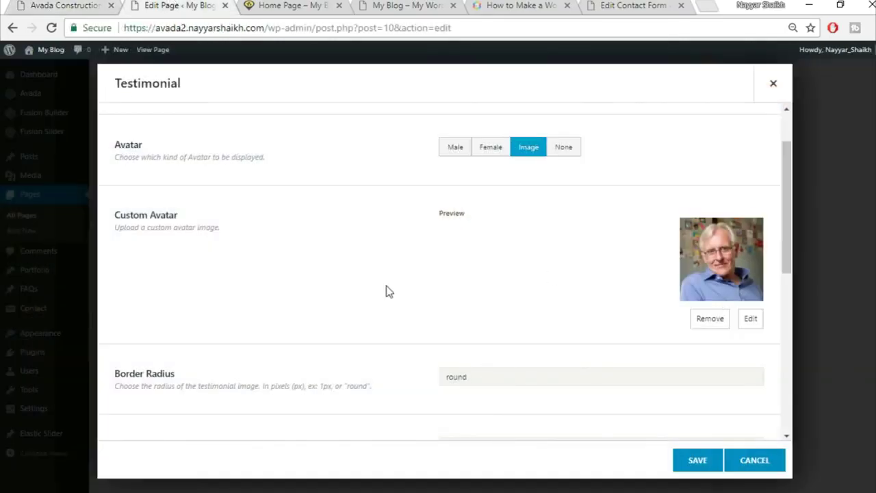
scroll(386, 291, "down", 3)
left_click(560, 237)
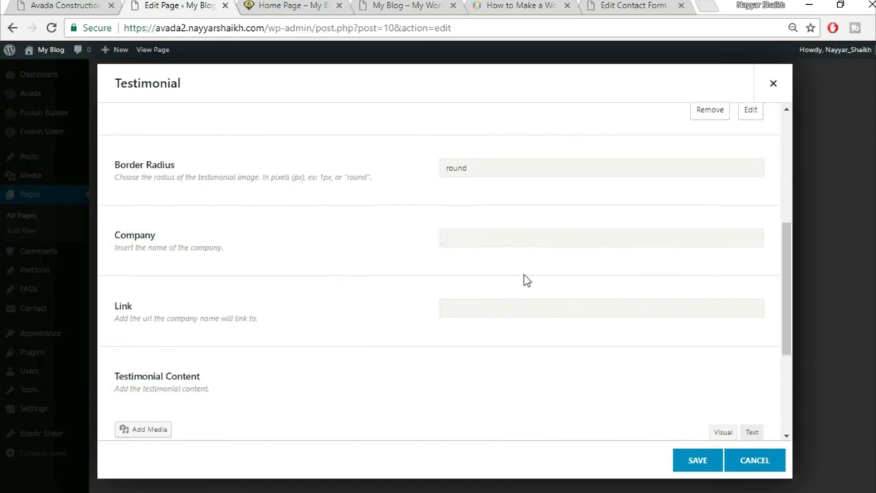
- Replace the placeholder content with the homepage's testimonial quote and centre-align it
scroll(524, 280, "down", 2)
left_click(85, 5)
left_click_drag(220, 293, 585, 373)
key("ctrl+c")
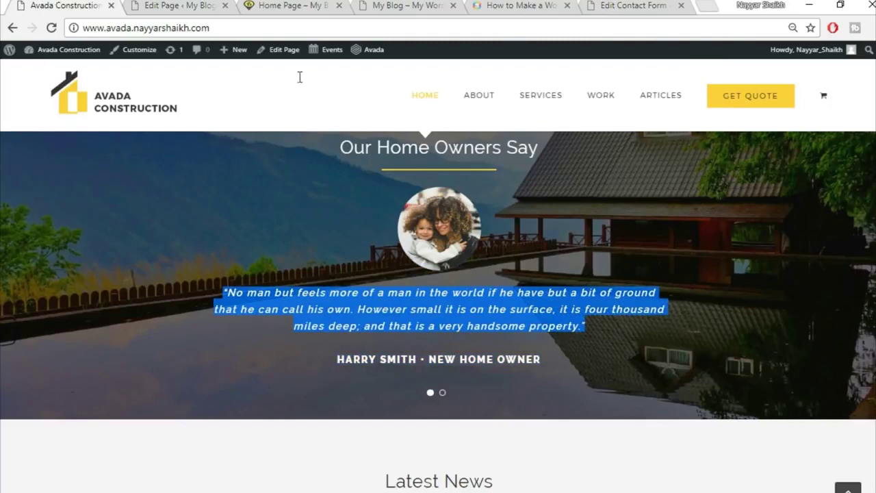
left_click(179, 5)
left_click(452, 356)
key("ctrl+a")
key("BackSpace")
key("ctrl+v")
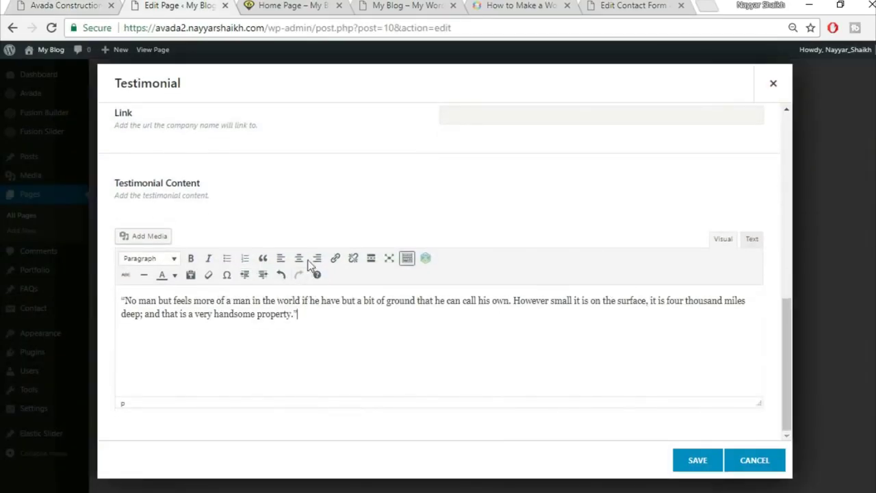
key("ctrl+a")
left_click(297, 260)
- Save the item, duplicate it as a second testimonial, and save the Testimonials element
scroll(452, 376, "up", 2)
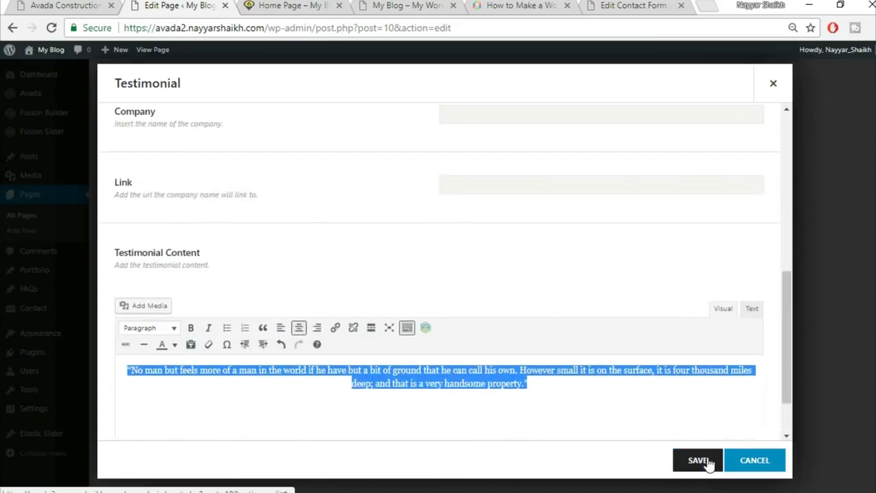
scroll(536, 357, "up", 1)
scroll(539, 357, "down", 2)
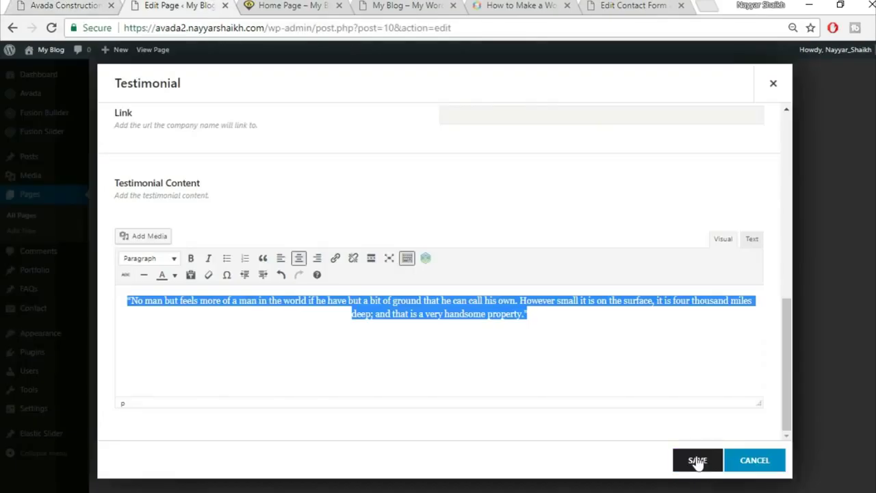
left_click(696, 460)
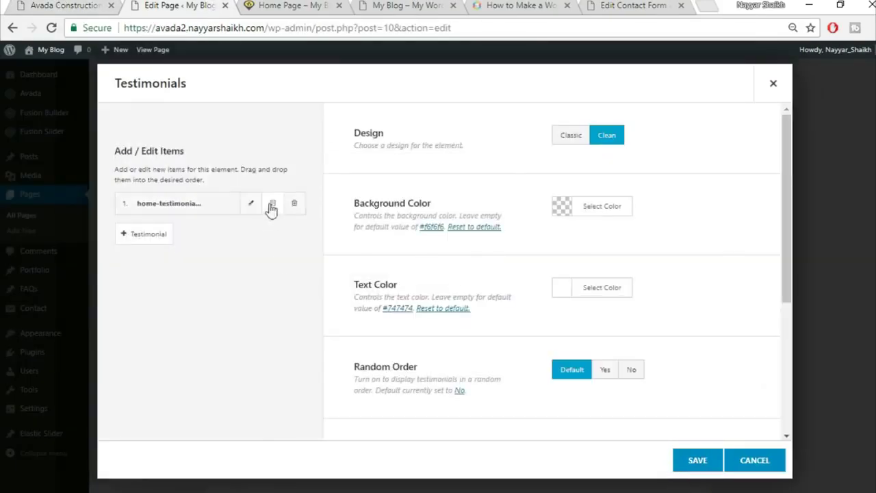
left_click(274, 206)
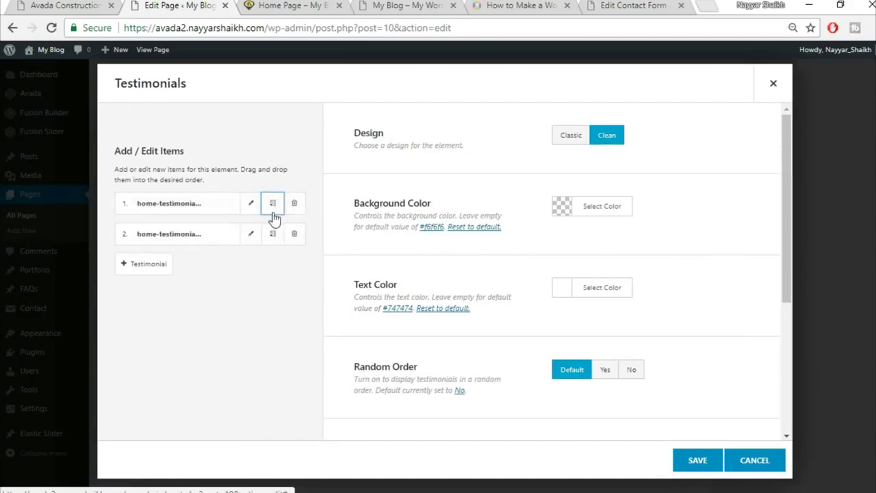
left_click(700, 460)
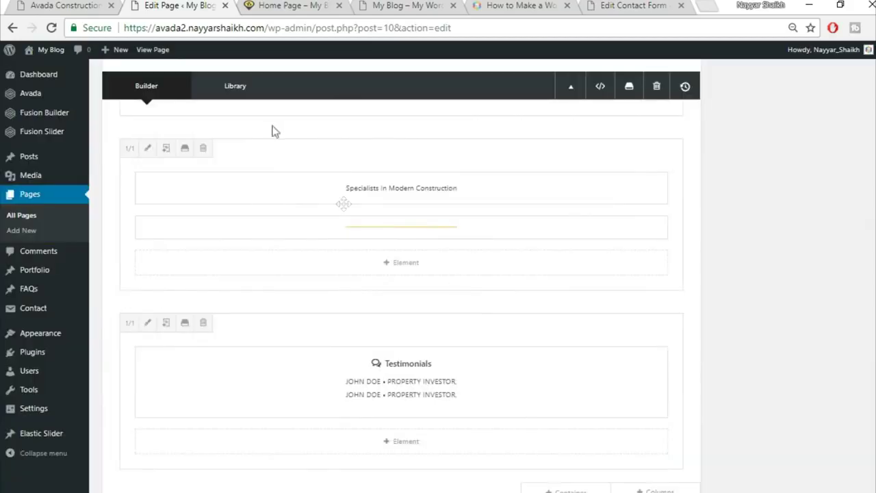
- Glance at the live homepage, then return to the page editor
key("ctrl+shift+Tab")
scroll(347, 230, "up", 1)
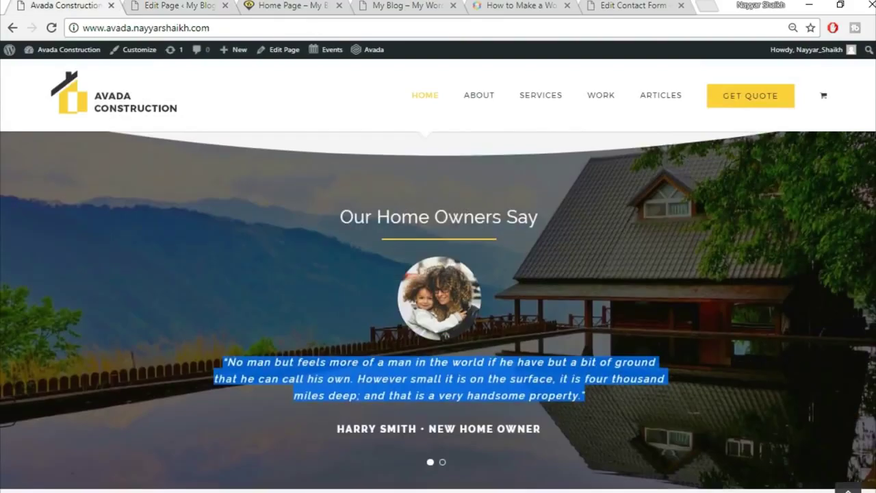
left_click(171, 6)
key("alt+space")
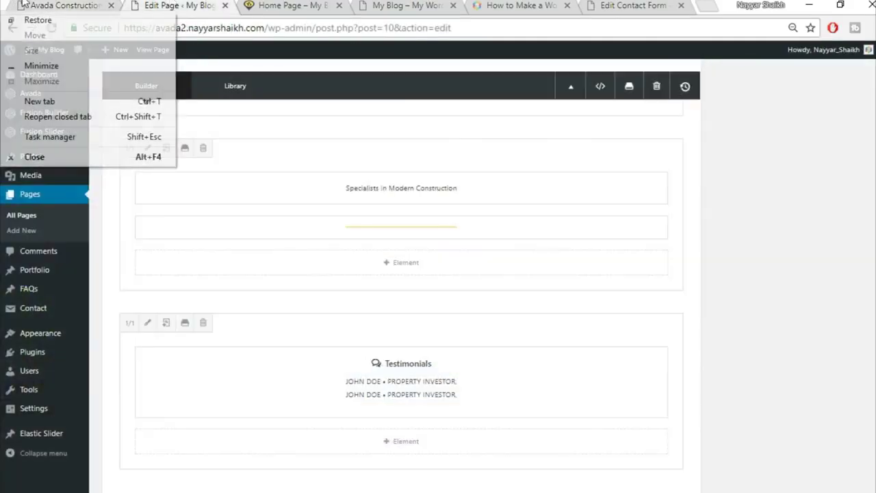
left_click(62, 6)
key("ctrl+Tab")
scroll(718, 415, "up", 3)
- Upload home-parallax-144609983 as the testimonials container's background image
left_click(593, 176)
left_click(228, 122)
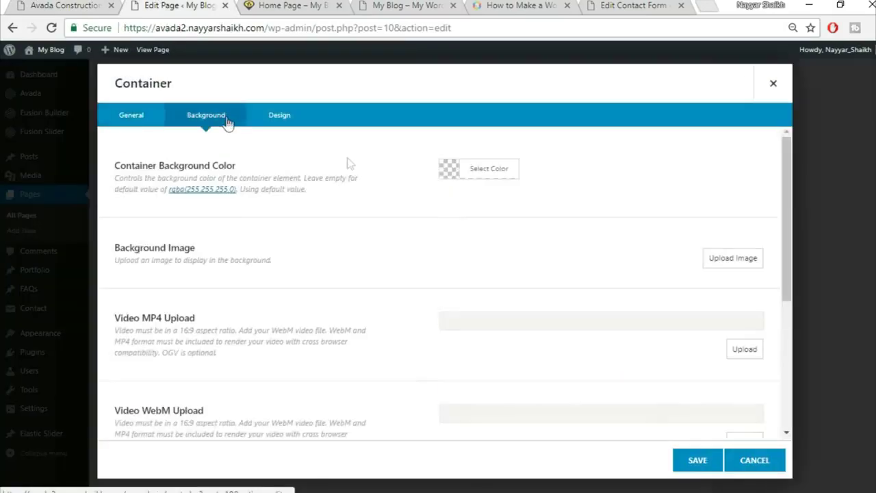
left_click(709, 260)
left_click(158, 96)
left_click(494, 271)
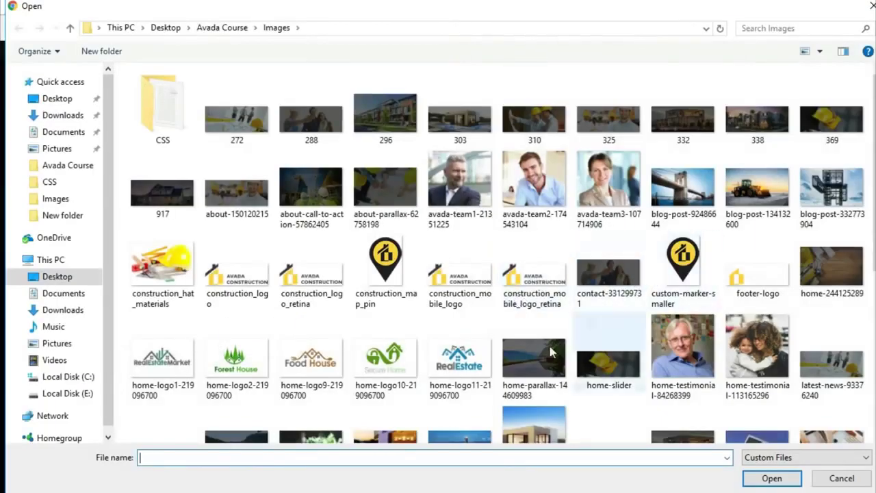
left_click(523, 363)
left_click(772, 478)
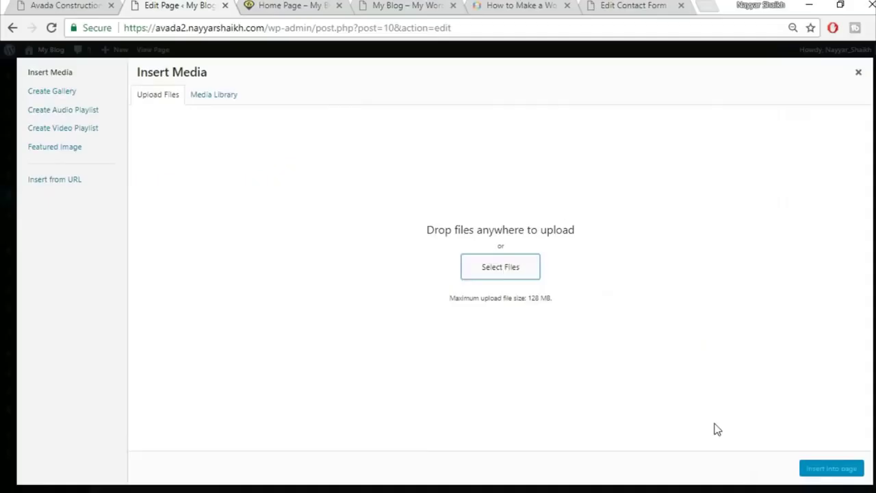
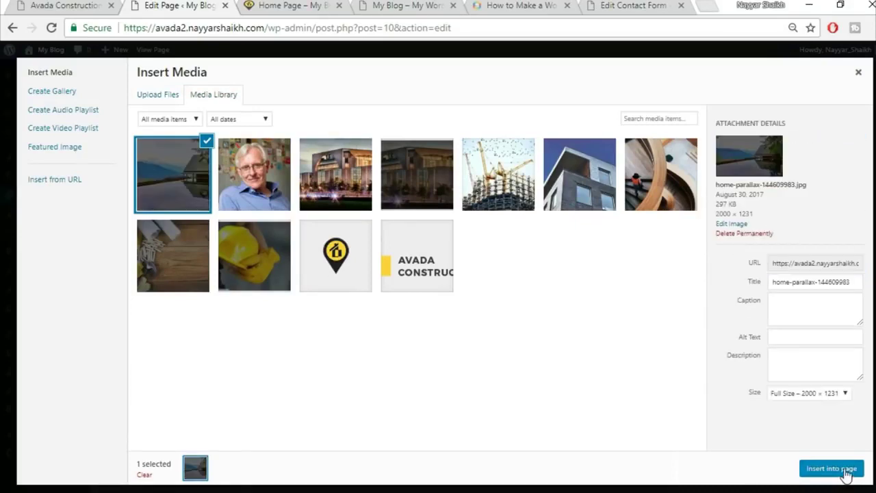
- Set the lake-house photo as the container background, save the container, and update the home page
left_click(846, 473)
left_click(690, 460)
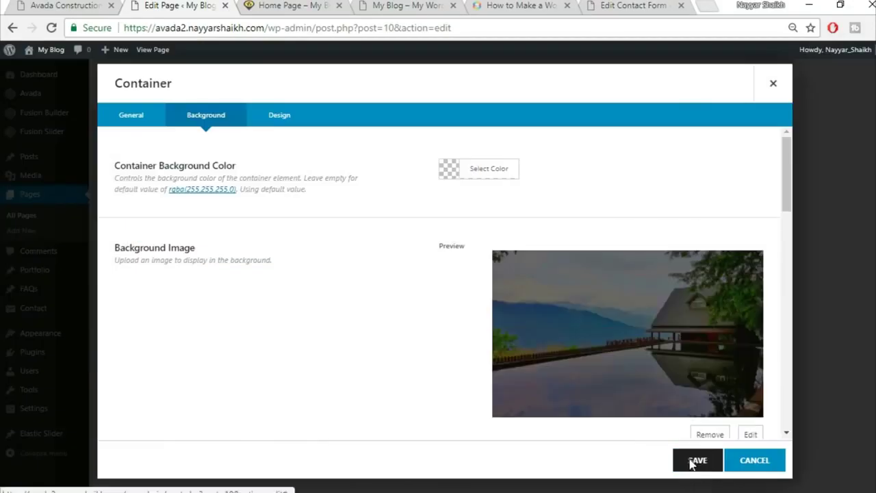
scroll(819, 295, "up", 15)
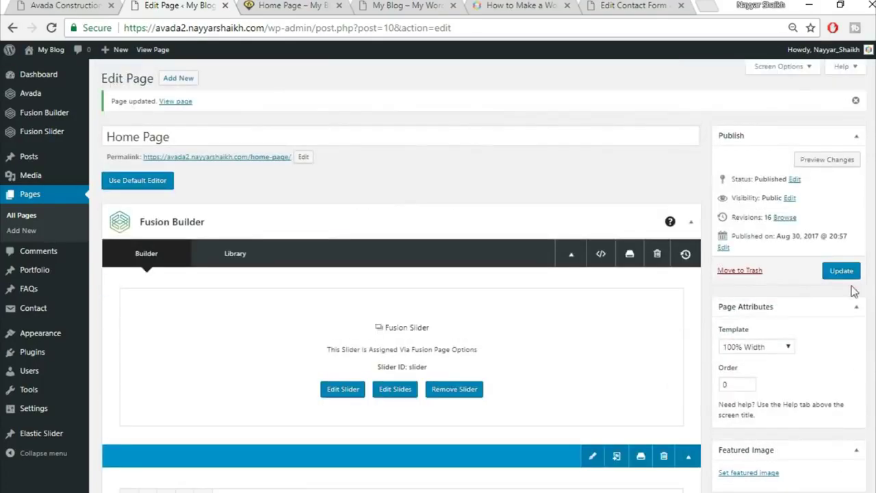
left_click(841, 271)
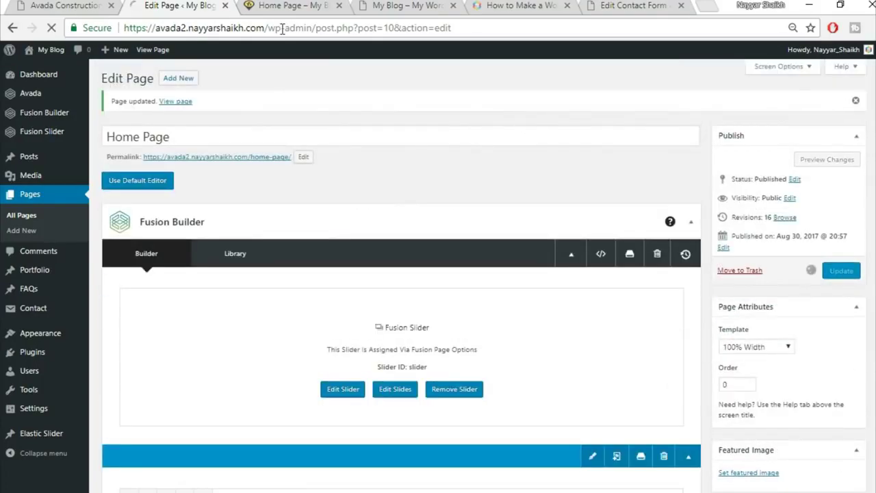
- Reload the live home page to check the new lakeside testimonial section
left_click(291, 7)
left_click(296, 27)
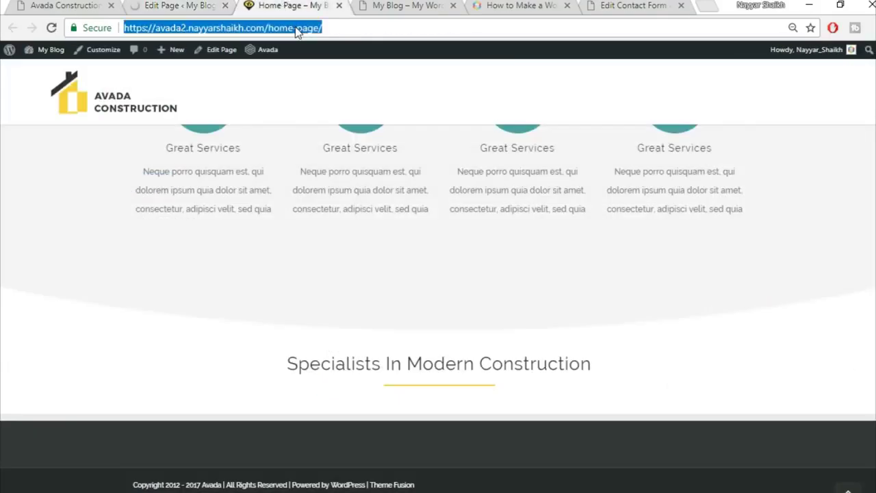
key("Return")
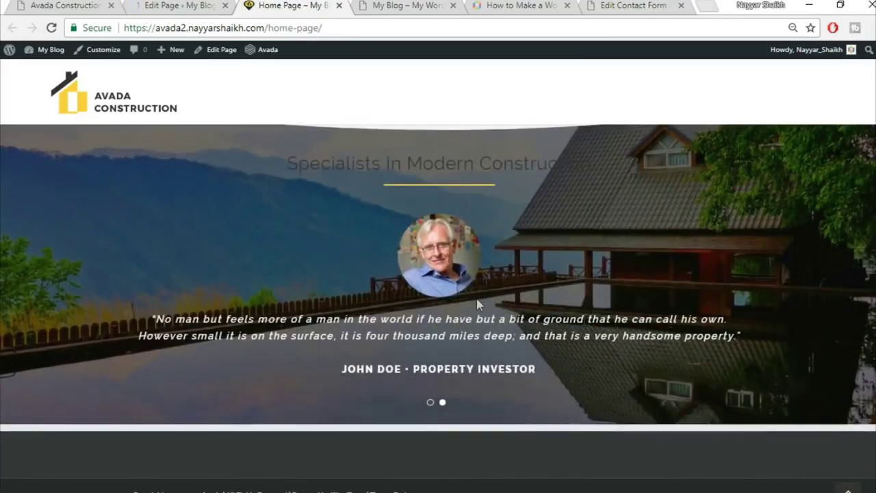
scroll(642, 275, "up", 2)
scroll(643, 276, "down", 2)
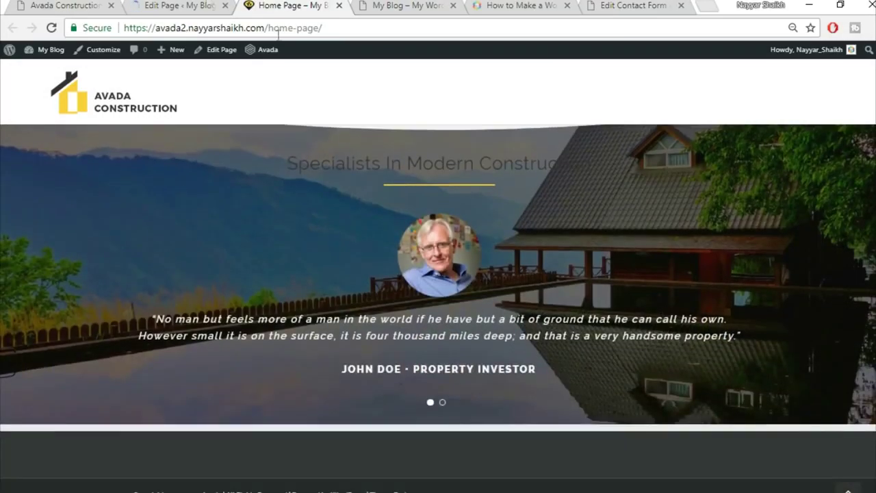
- Browse the Avada demo's Latest News cards and Trusted Partners logos, then return to the Home Page editor
right_click(178, 3)
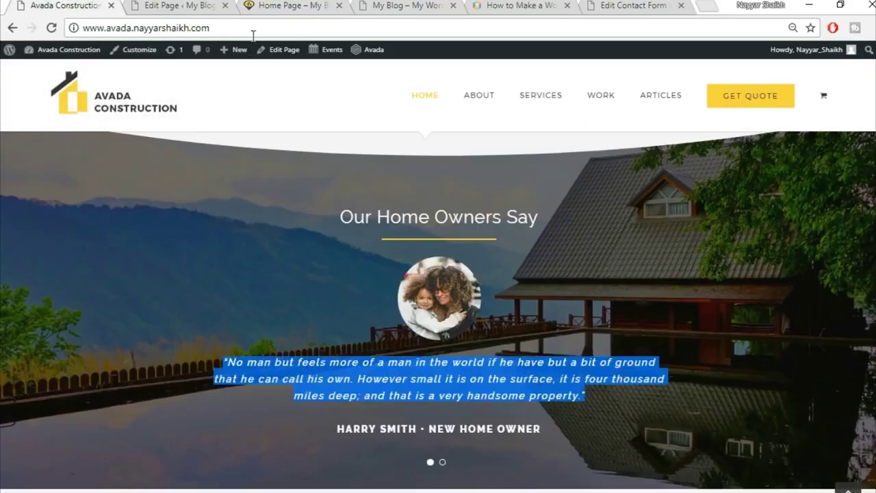
scroll(559, 306, "down", 7)
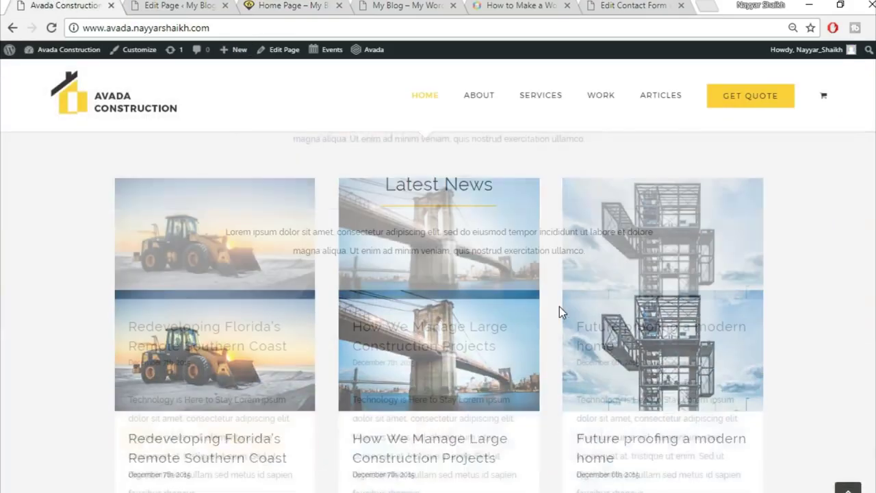
scroll(553, 315, "up", 2)
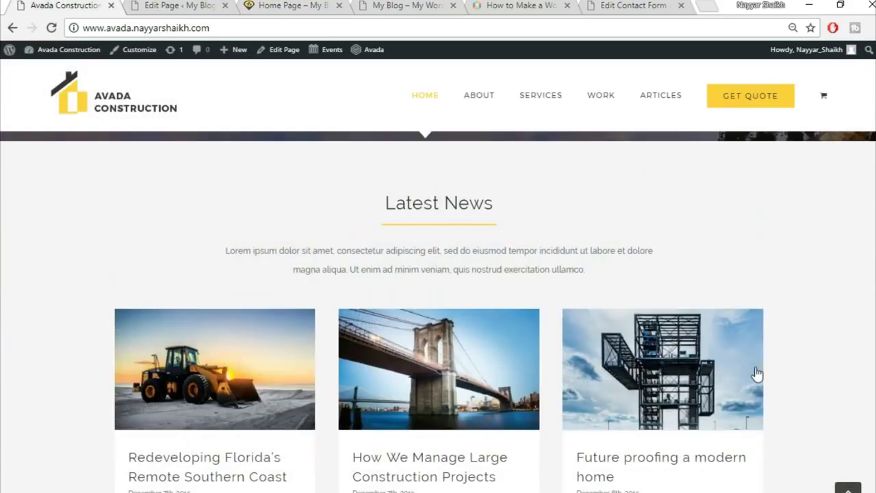
scroll(746, 375, "down", 1)
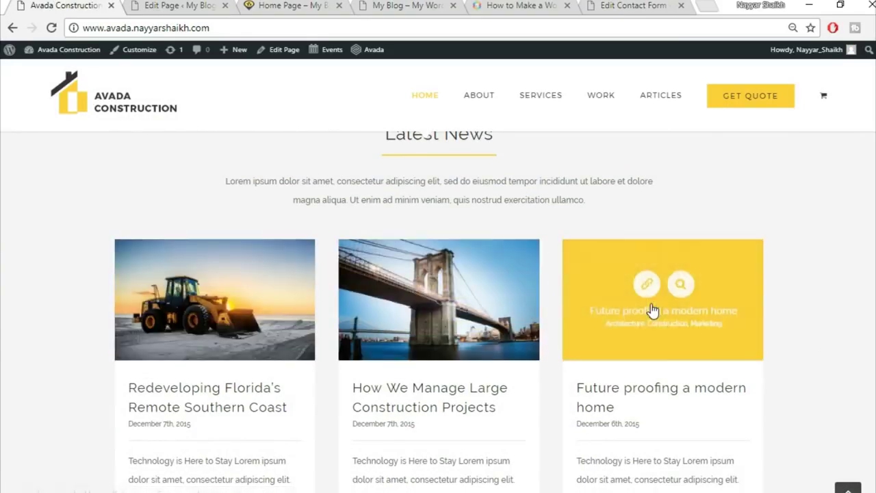
scroll(653, 310, "up", 1)
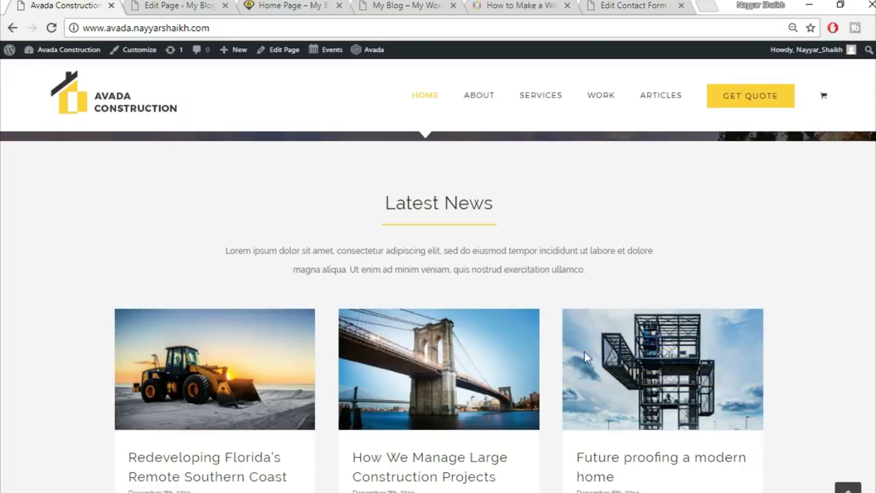
scroll(872, 358, "down", 8)
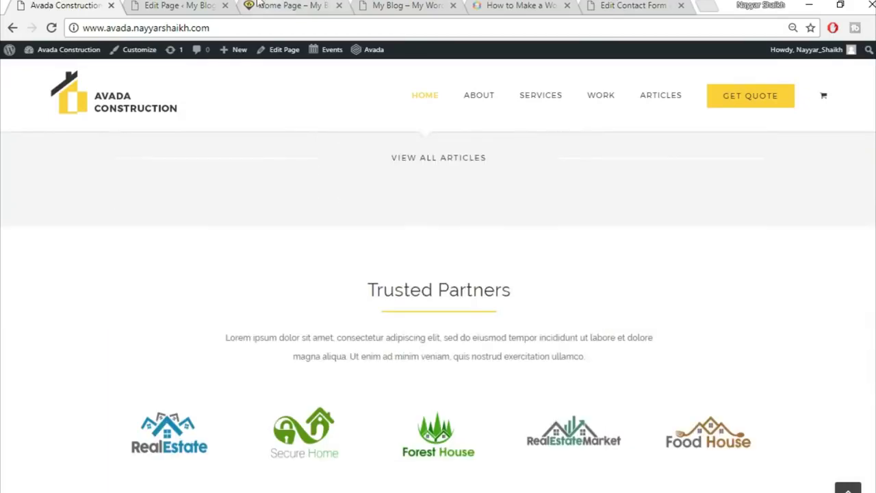
left_click(204, 5)
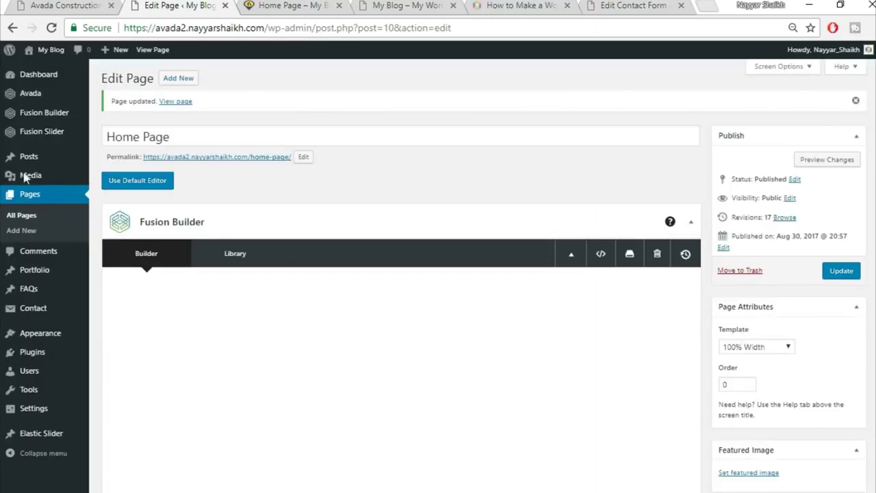
mouse_move(28, 158)
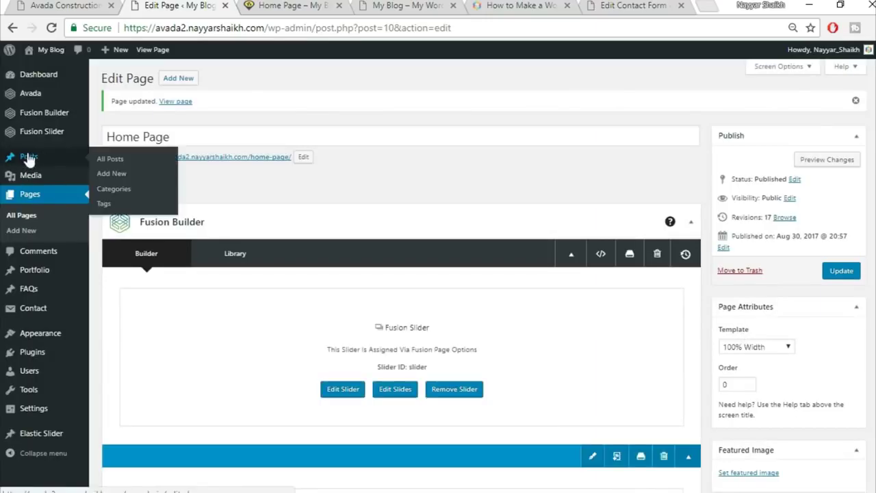
- Open a blank Add New Post editor in a new browser tab
right_click(110, 178)
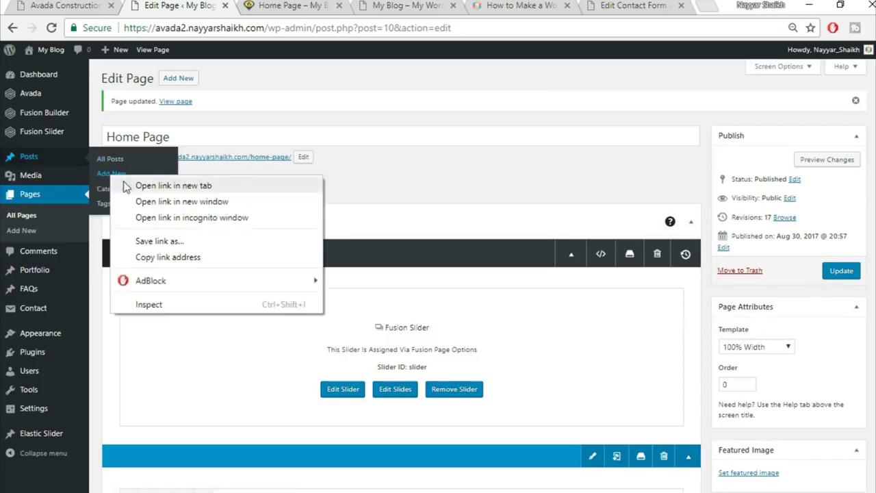
left_click(123, 185)
left_click(253, 5)
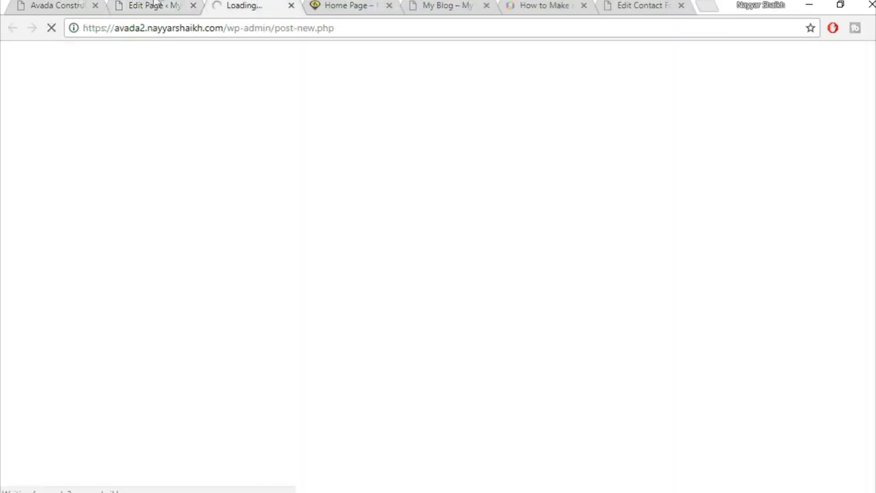
- Open the demo's 'Redeveloping Florida's Remote Southern Coast' article and select its title
left_click(43, 5)
scroll(367, 245, "up", 5)
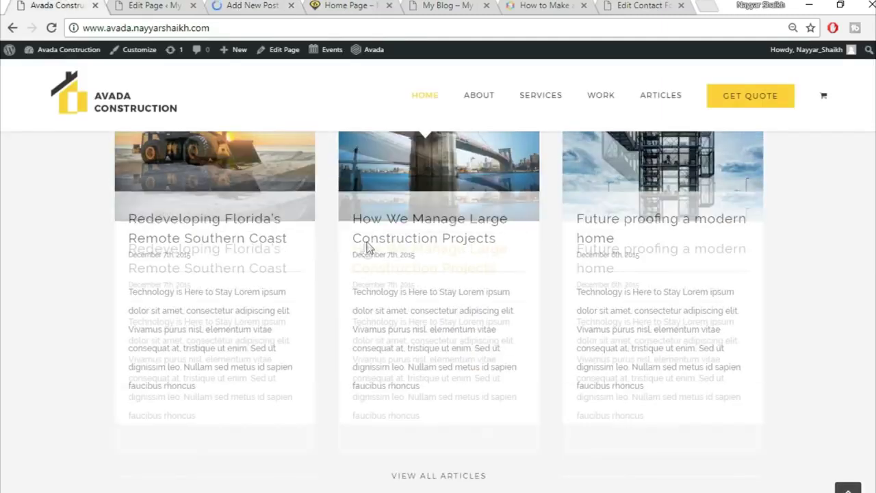
left_click(231, 184)
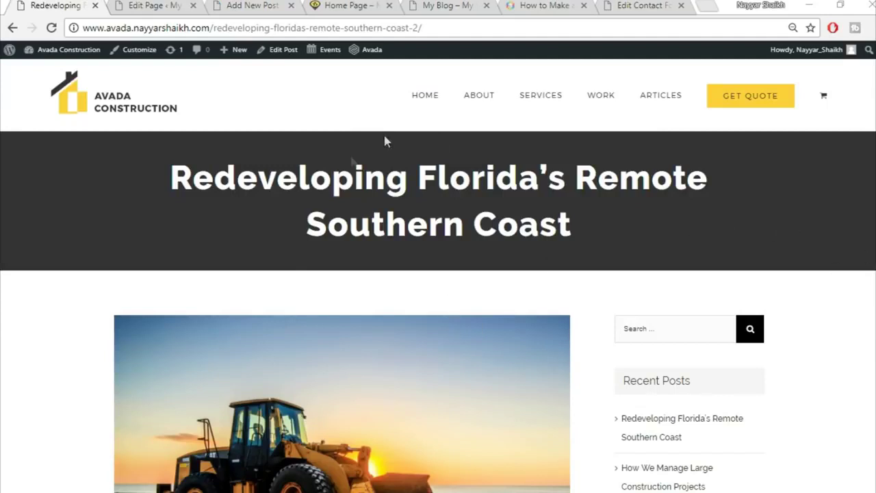
left_click_drag(170, 161, 610, 233)
left_click(610, 232)
left_click_drag(157, 182, 689, 210)
left_click(689, 210)
left_click_drag(164, 172, 593, 229)
- Look over the demo article, then go to the Add New Post editor
scroll(343, 449, "down", 6)
scroll(343, 449, "up", 5)
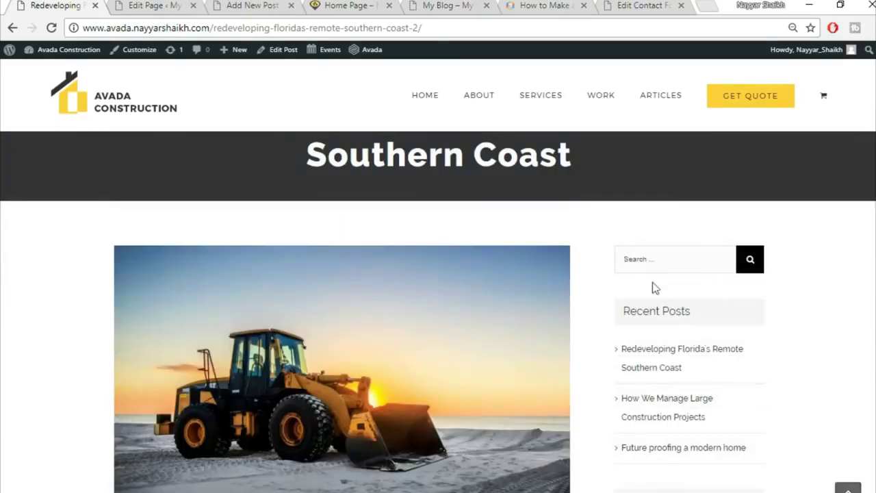
scroll(720, 359, "down", 18)
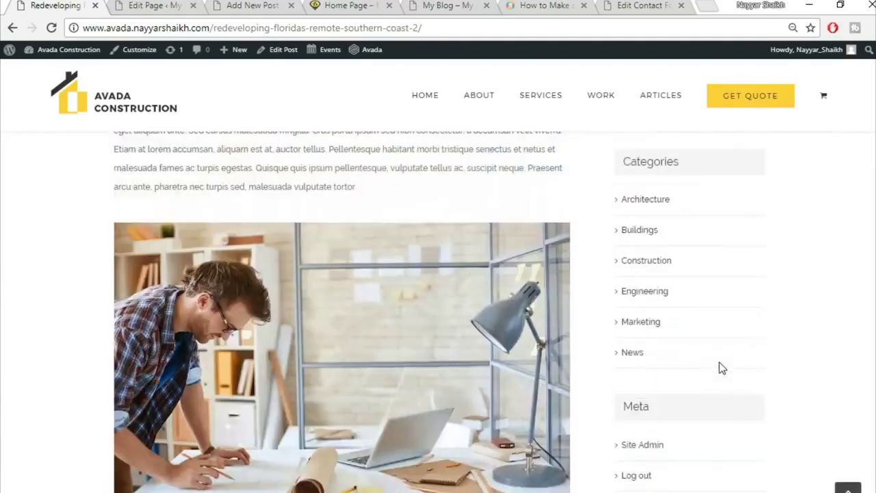
scroll(720, 362, "up", 3)
left_click(135, 5)
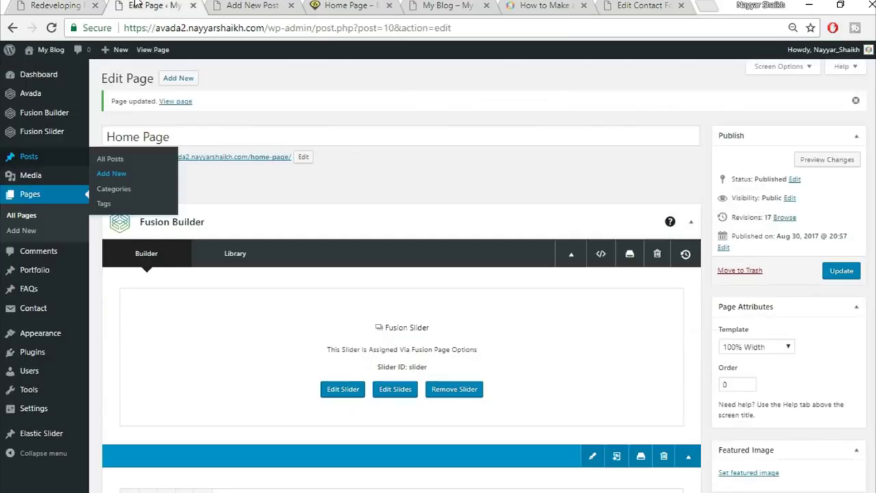
left_click(257, 4)
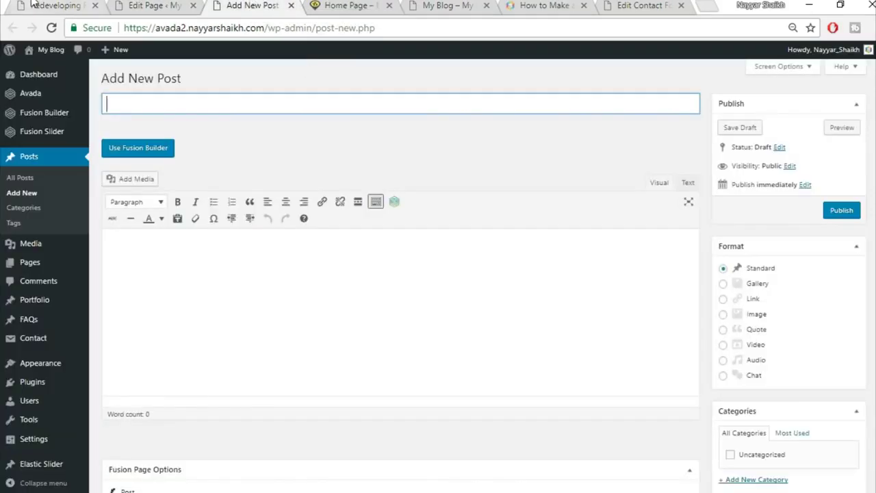
- Copy the demo title and paste 'Redeveloping Florida's Remote Southern Coast' into the new post's title field
left_click(33, 4)
scroll(338, 342, "up", 5)
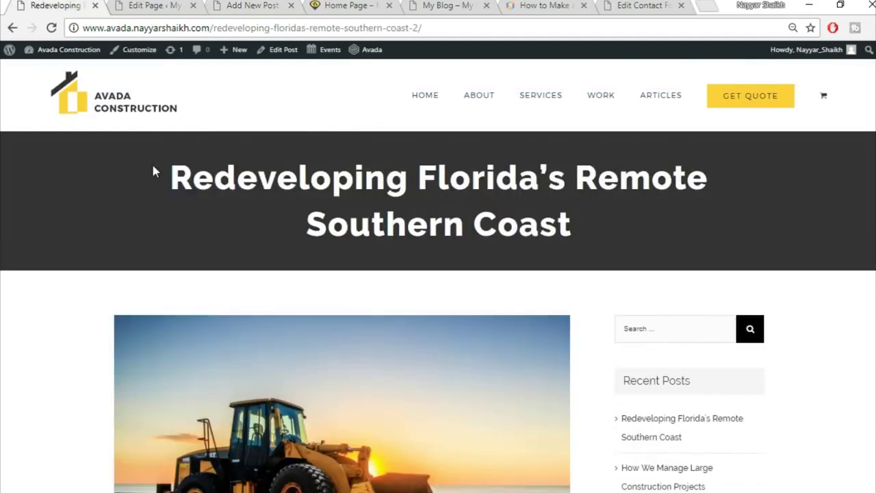
left_click_drag(157, 172, 618, 227)
key("ctrl+c")
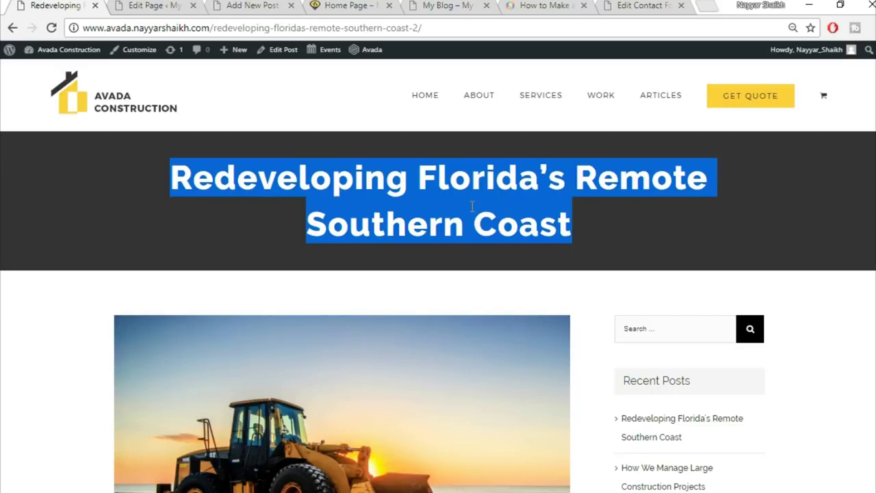
left_click_drag(246, 4, 151, 5)
left_click(223, 106)
key("ctrl+v")
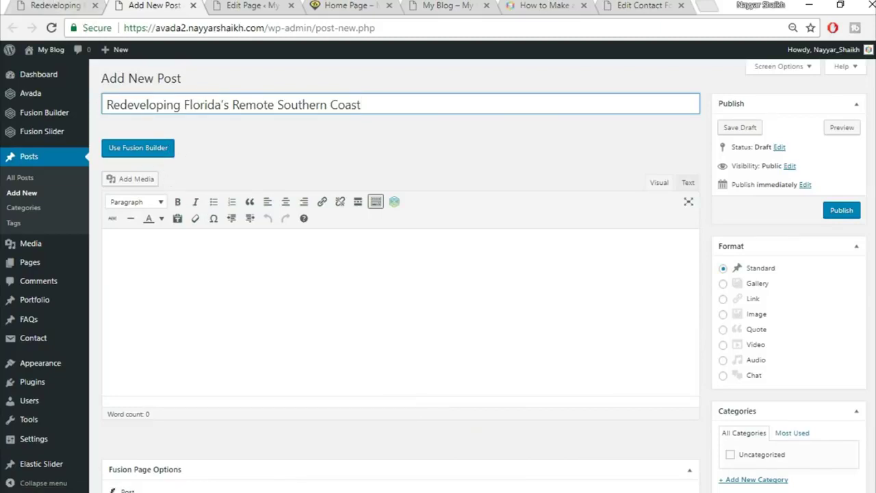
scroll(794, 271, "down", 1)
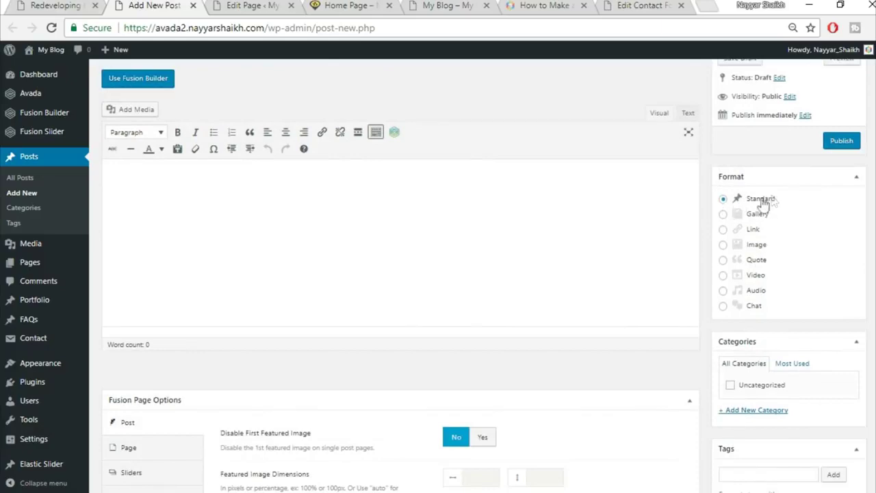
scroll(815, 254, "down", 2)
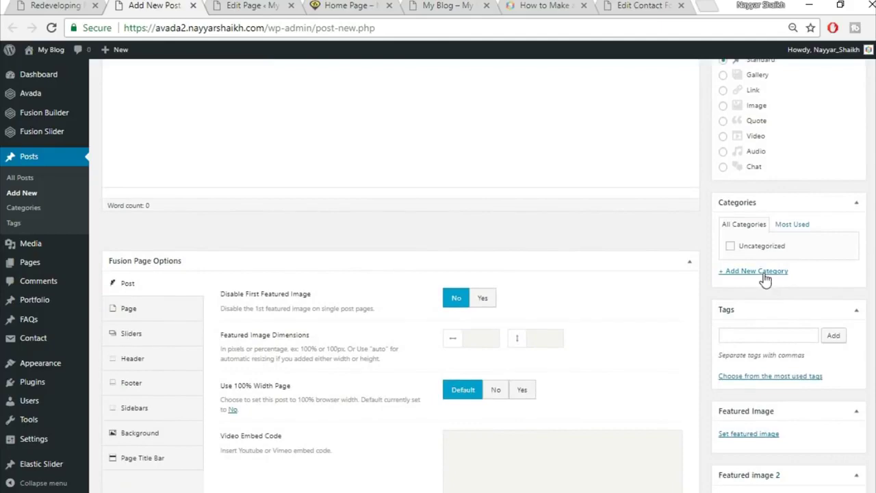
- Create a new 'Commercial' category and assign it to the post
left_click(756, 271)
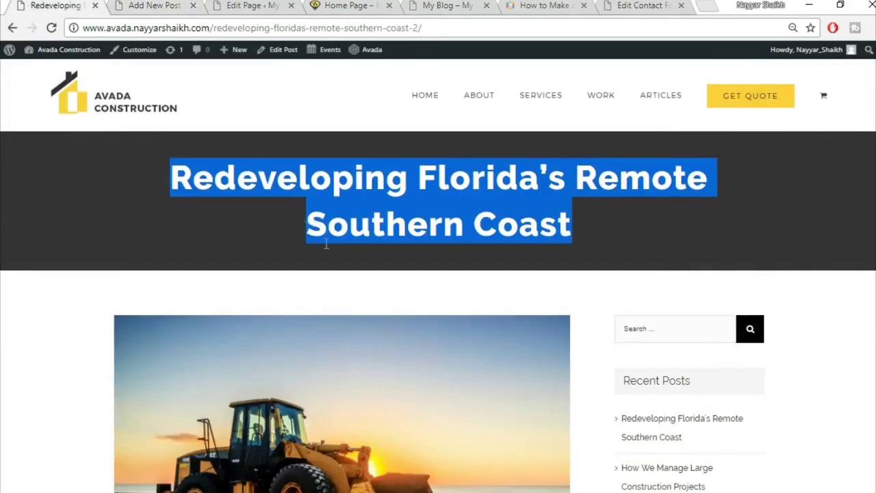
left_click(324, 244)
scroll(337, 271, "down", 4)
scroll(338, 271, "down", 4)
scroll(350, 333, "up", 8)
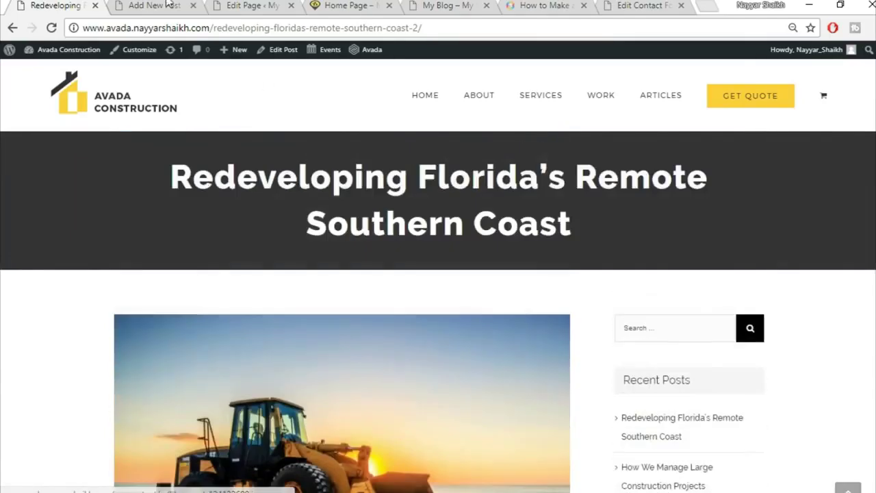
left_click(155, 6)
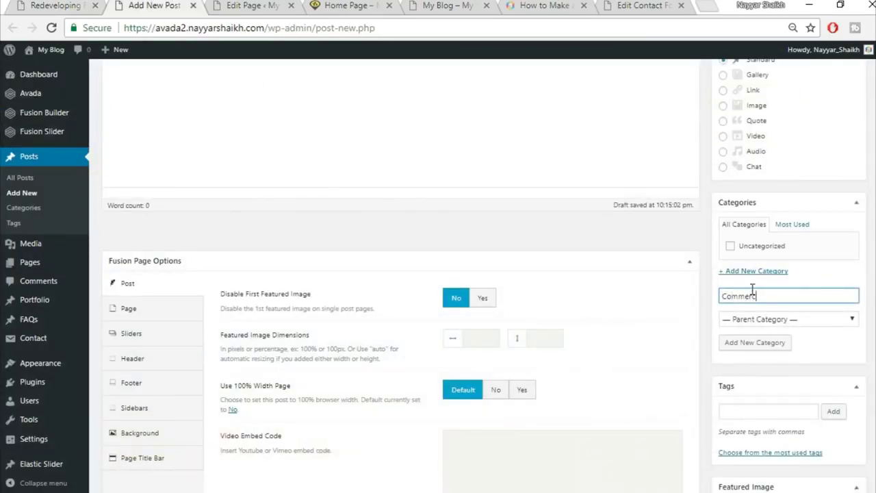
left_click(780, 341)
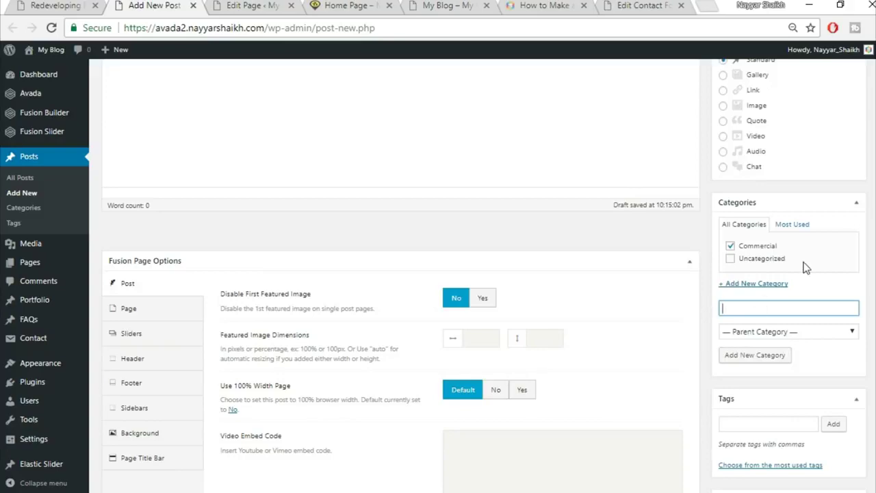
- Set Disable First Featured Image to Yes on the post
scroll(869, 283, "up", 2)
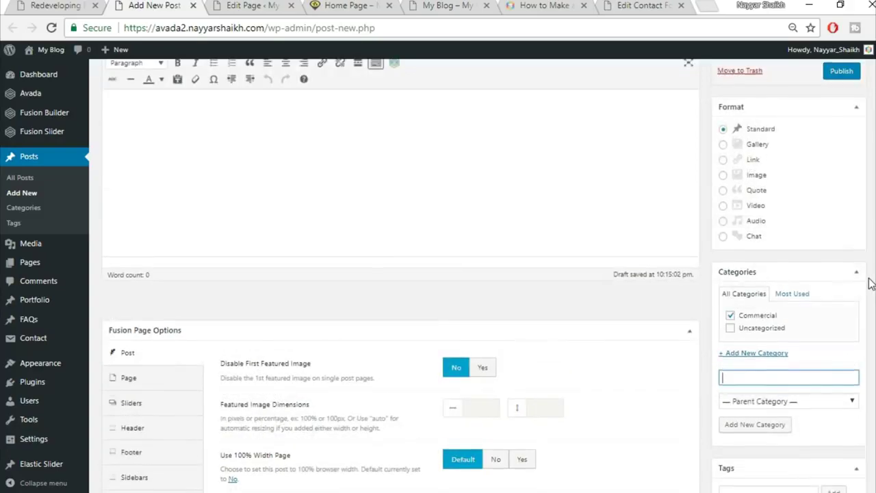
scroll(870, 283, "down", 3)
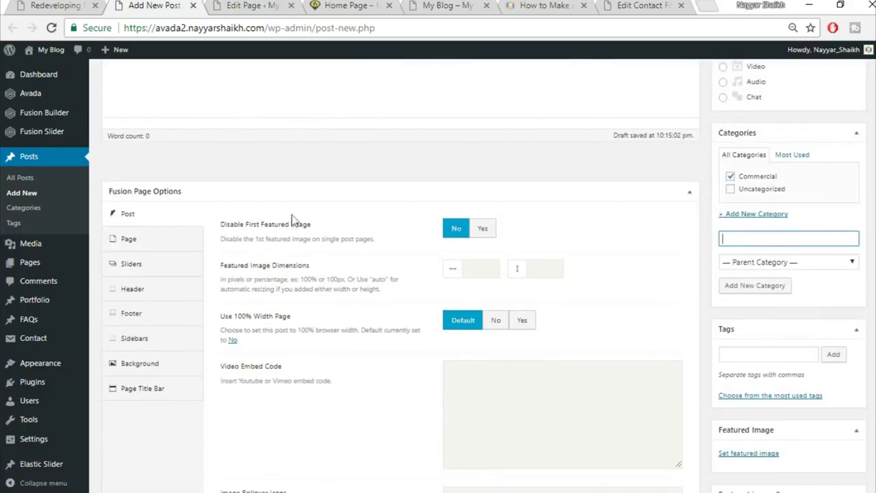
left_click(488, 230)
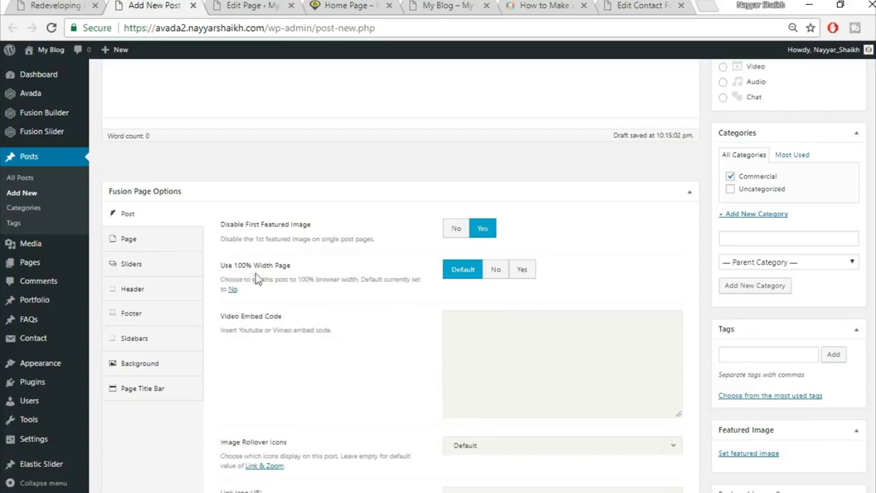
left_click(75, 5)
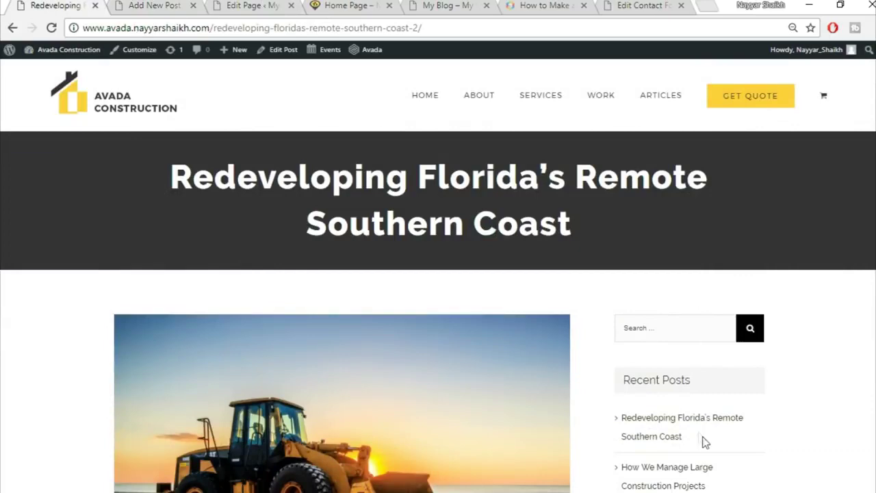
- Set Use 100% Width Page to No and change the Social Share Box and Related Posts options
scroll(700, 440, "down", 3)
scroll(678, 469, "up", 3)
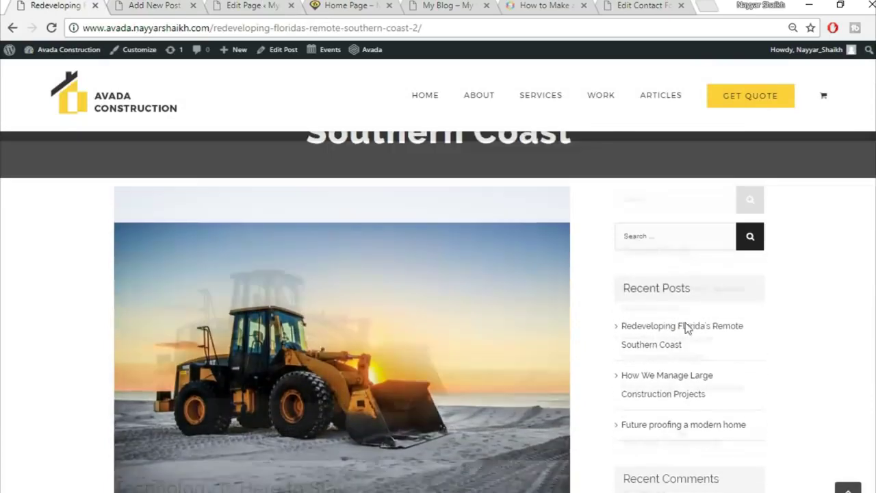
left_click(173, 5)
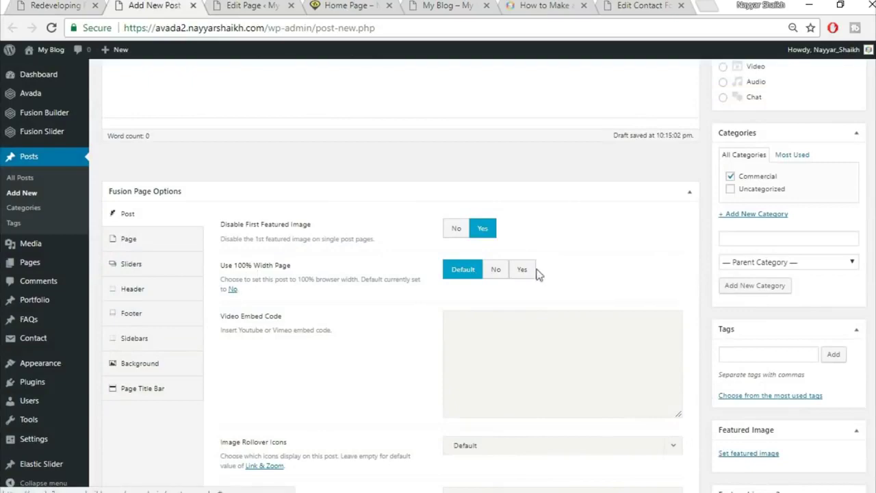
left_click(495, 269)
scroll(604, 264, "down", 1)
scroll(625, 361, "down", 5)
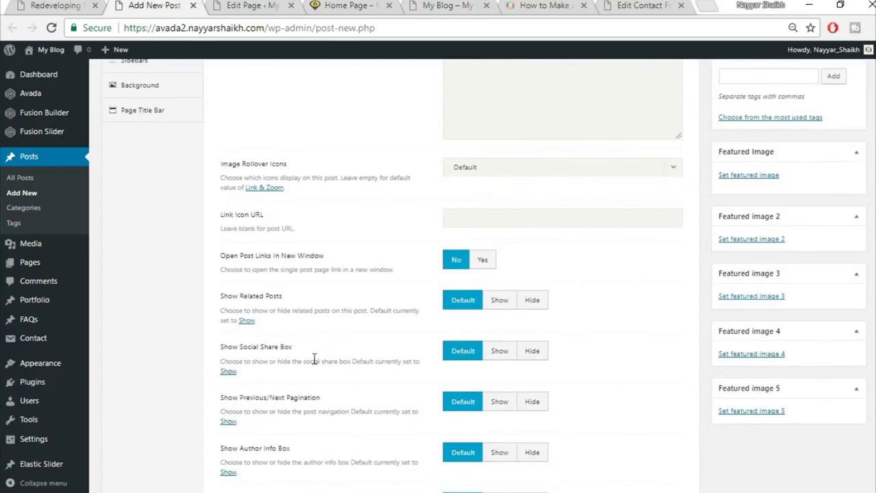
left_click(538, 352)
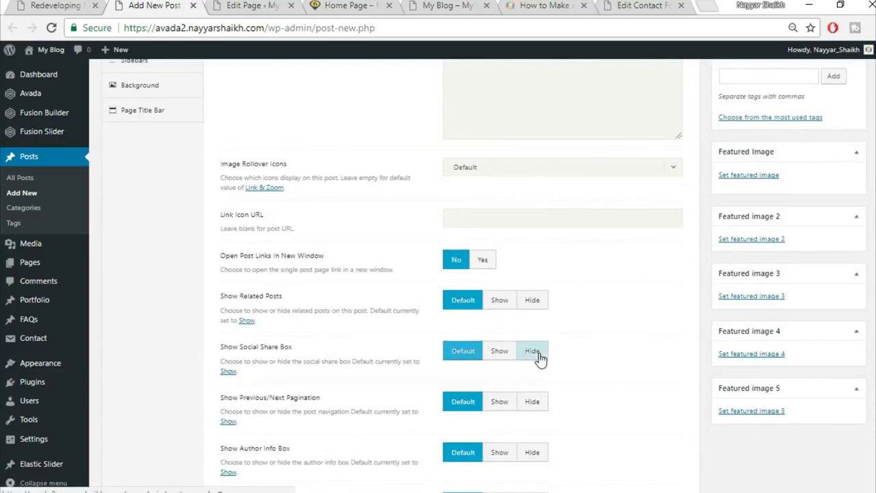
left_click(533, 303)
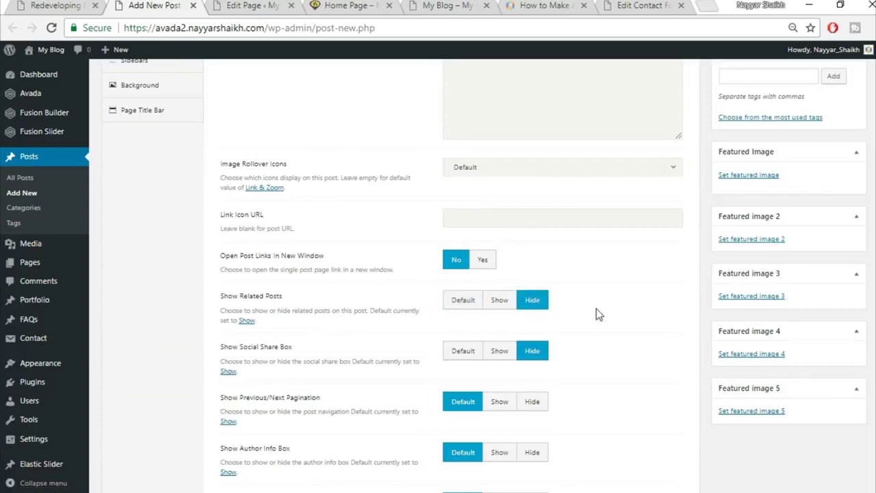
- After checking the live sample post, reset Related Posts and Social Share Box to Default
key("ctrl+1")
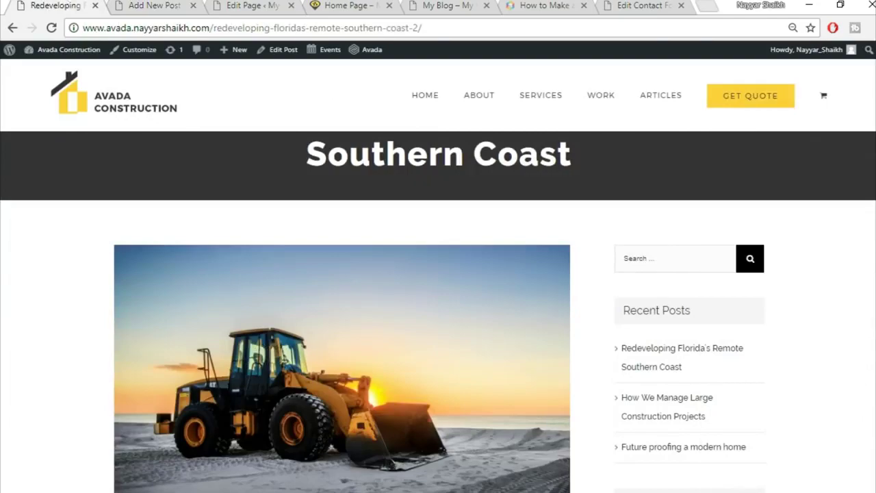
scroll(438, 311, "down", 15)
scroll(437, 311, "up", 3)
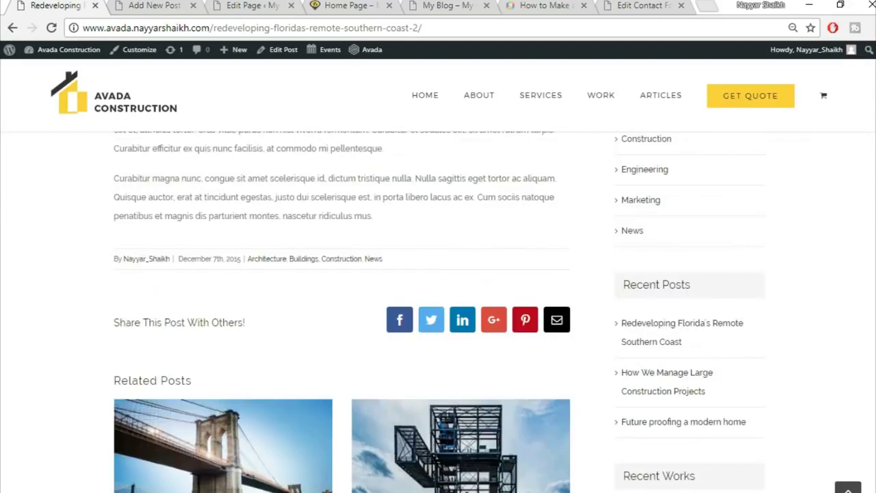
scroll(231, 250, "down", 2)
scroll(251, 317, "down", 4)
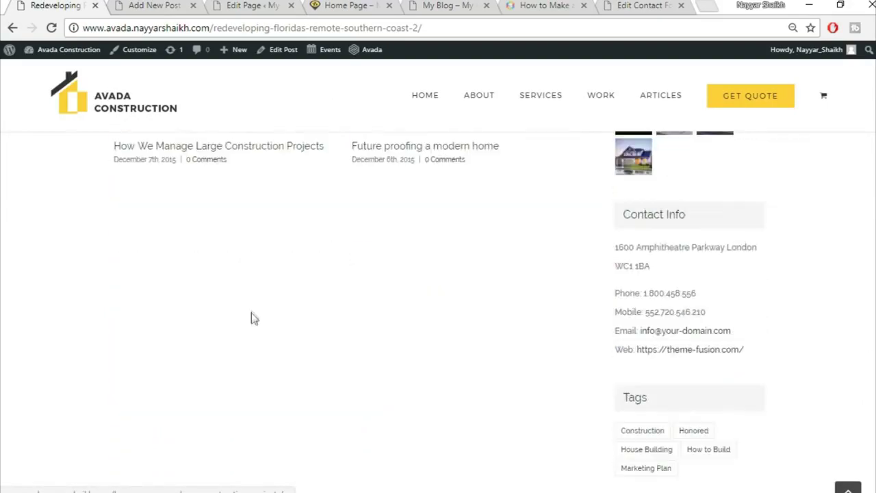
scroll(251, 317, "down", 3)
scroll(258, 348, "up", 8)
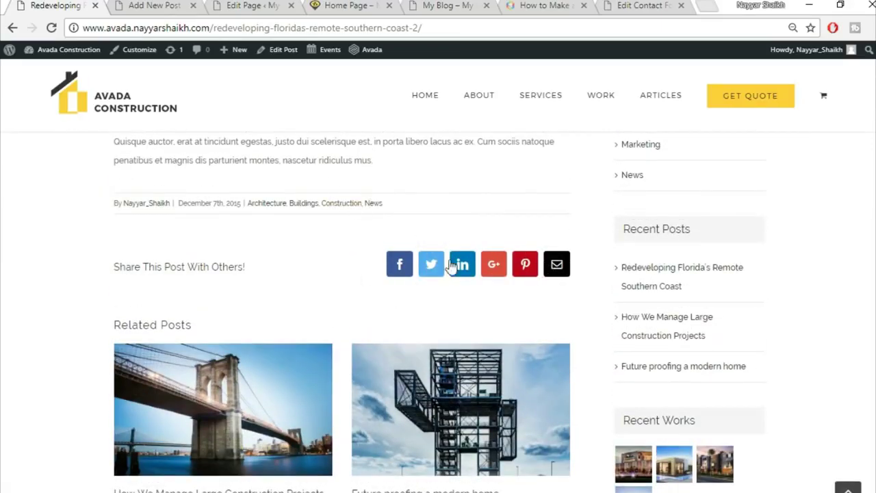
left_click(155, 4)
left_click(457, 304)
left_click(462, 353)
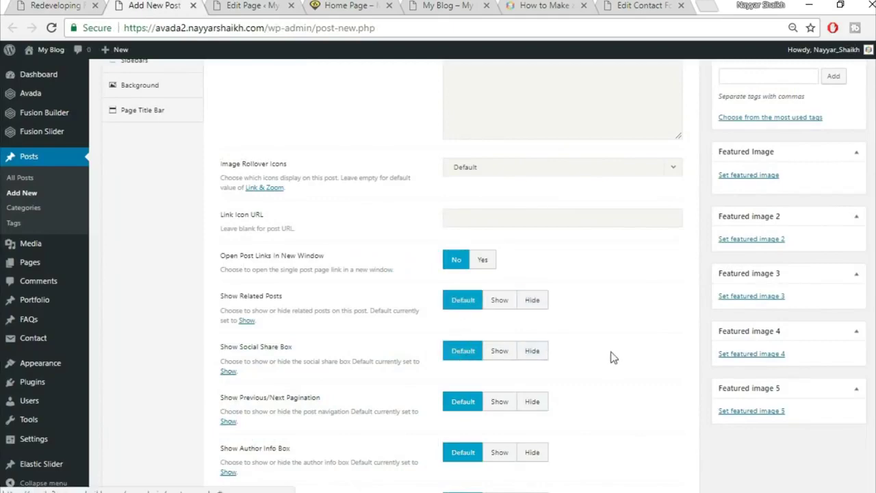
- Compare with the sample post and set Disable First Featured Image back to No
scroll(615, 362, "down", 3)
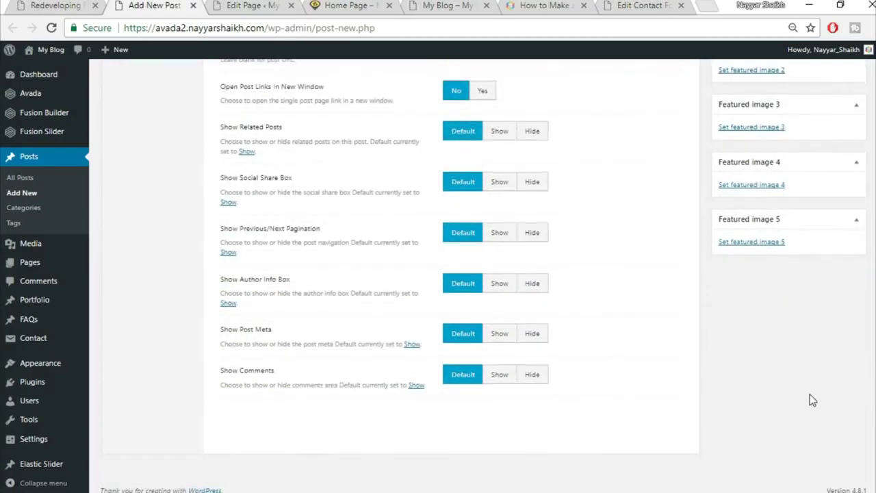
scroll(640, 374, "up", 6)
scroll(844, 381, "down", 1)
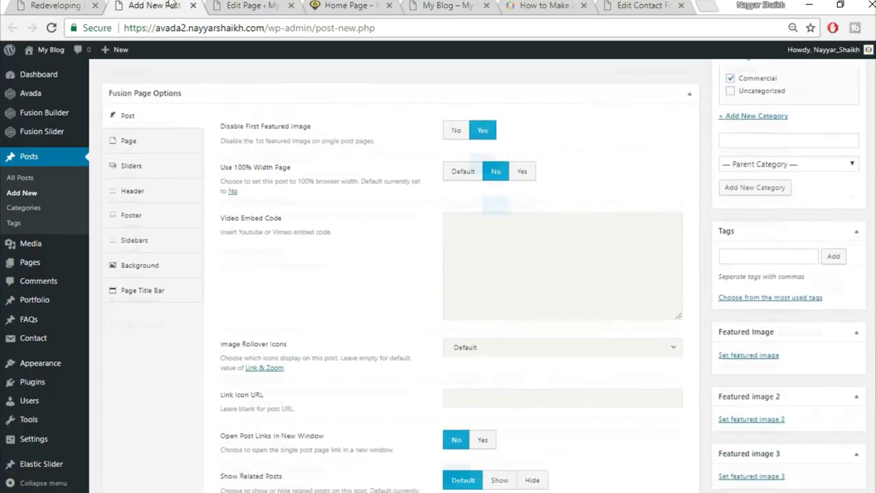
left_click(55, 5)
scroll(554, 353, "up", 15)
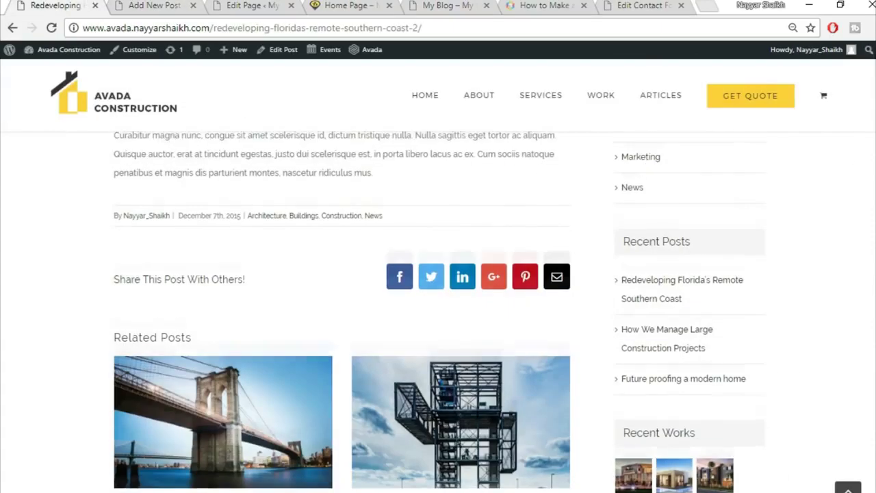
scroll(368, 284, "down", 3)
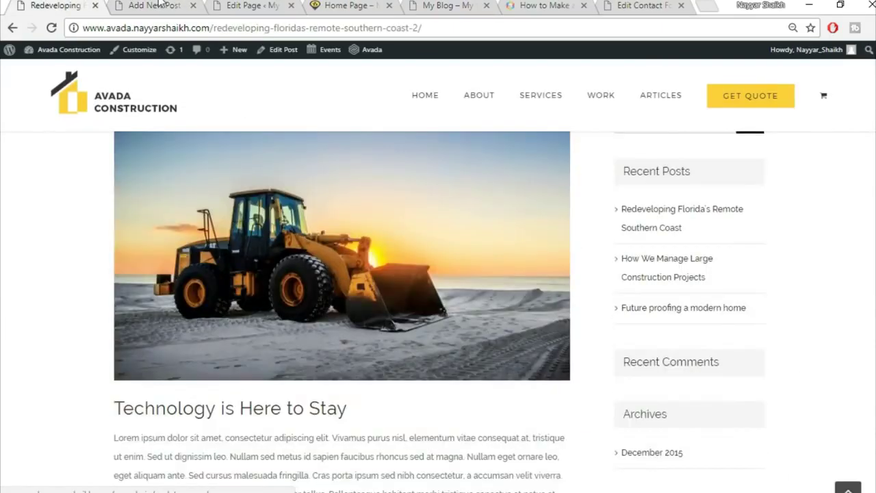
key("ctrl+Tab")
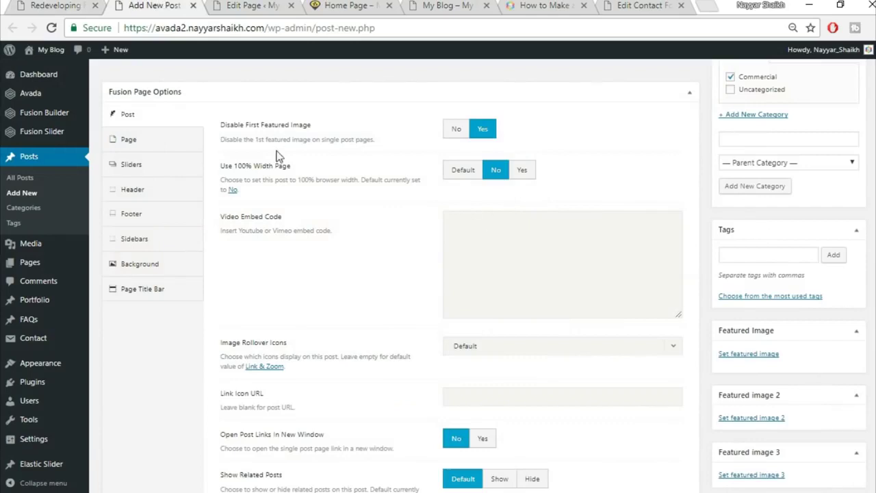
left_click(457, 137)
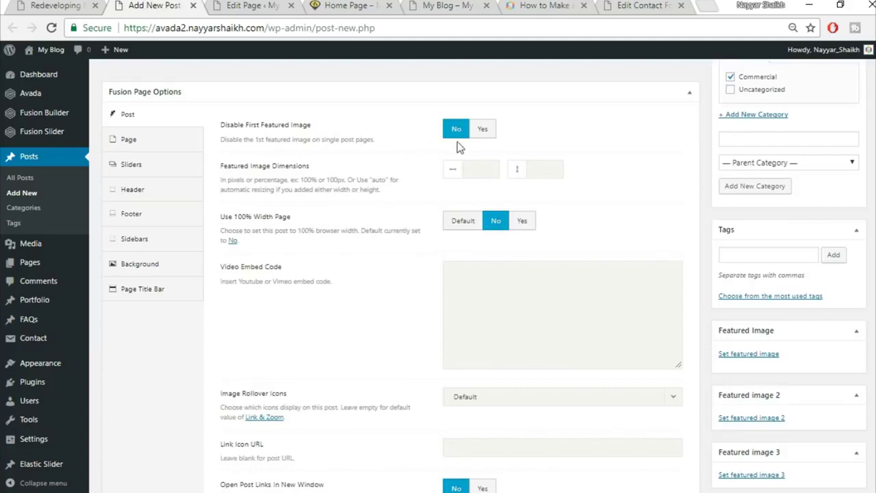
left_click(481, 132)
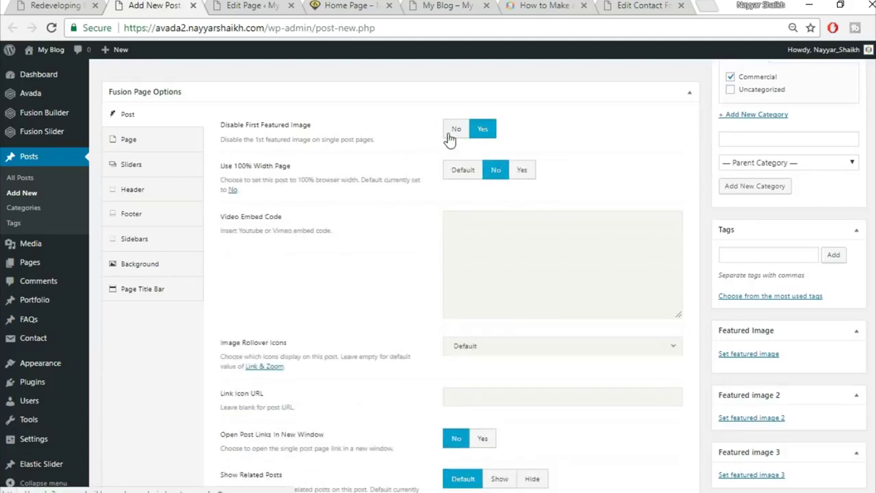
left_click(455, 134)
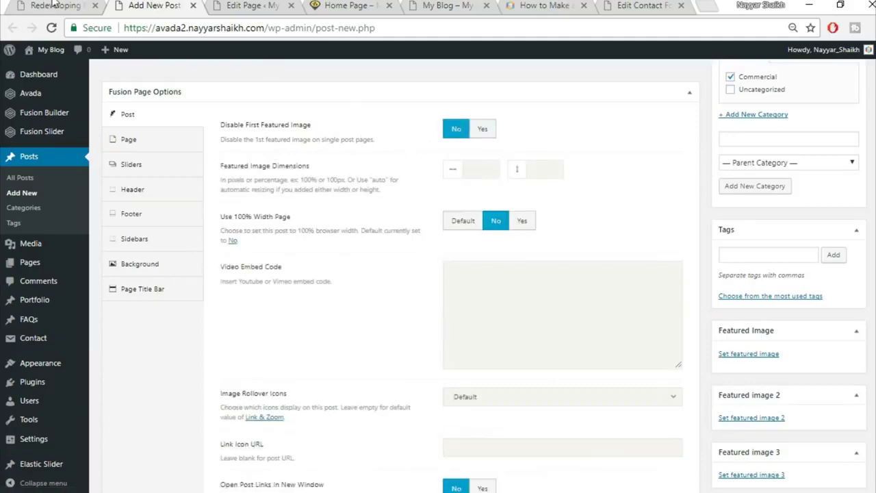
left_click(53, 6)
scroll(407, 290, "up", 1)
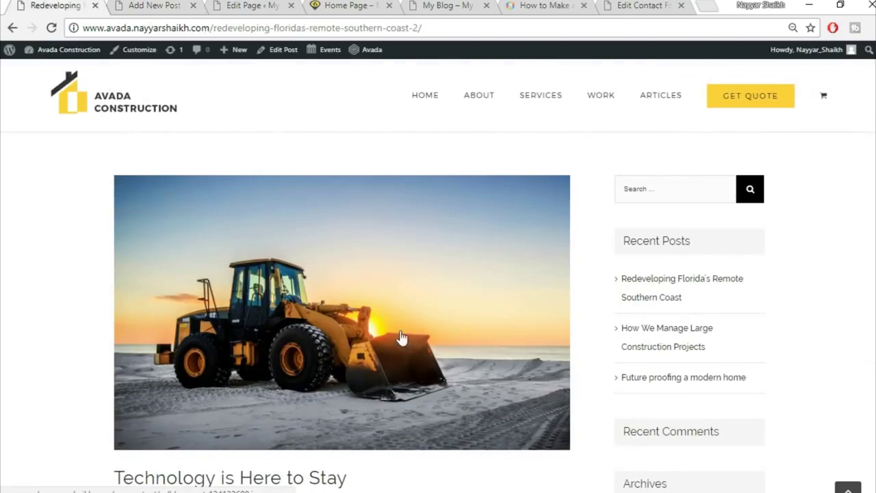
scroll(401, 338, "up", 1)
left_click(164, 4)
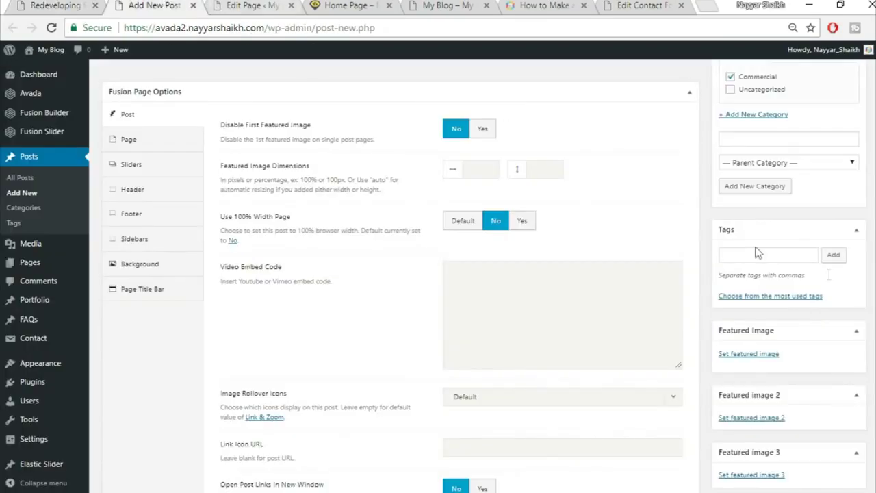
scroll(752, 292, "down", 1)
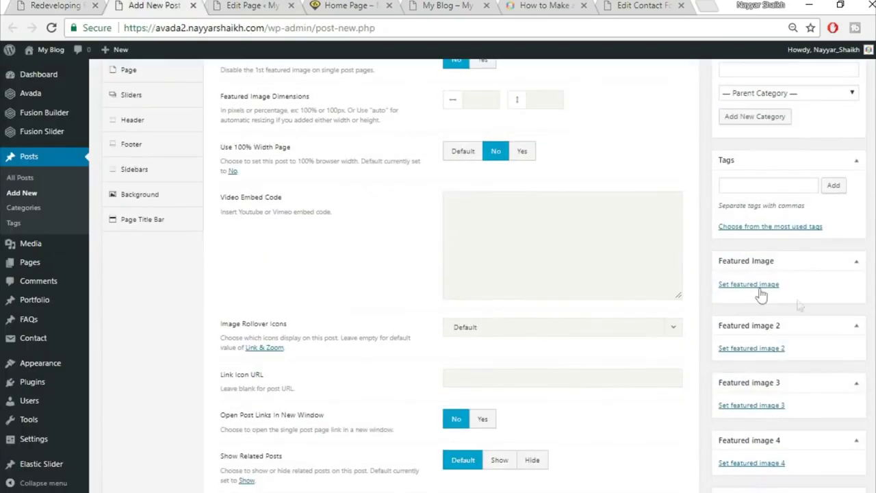
- Upload blog-post-134132600.jpg, the bulldozer-at-sunset photo, and set it as the featured image
left_click(751, 285)
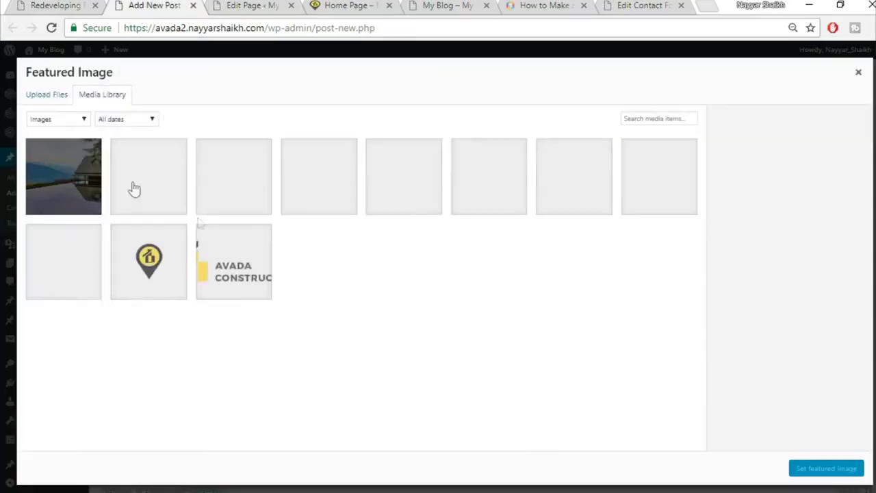
left_click(40, 99)
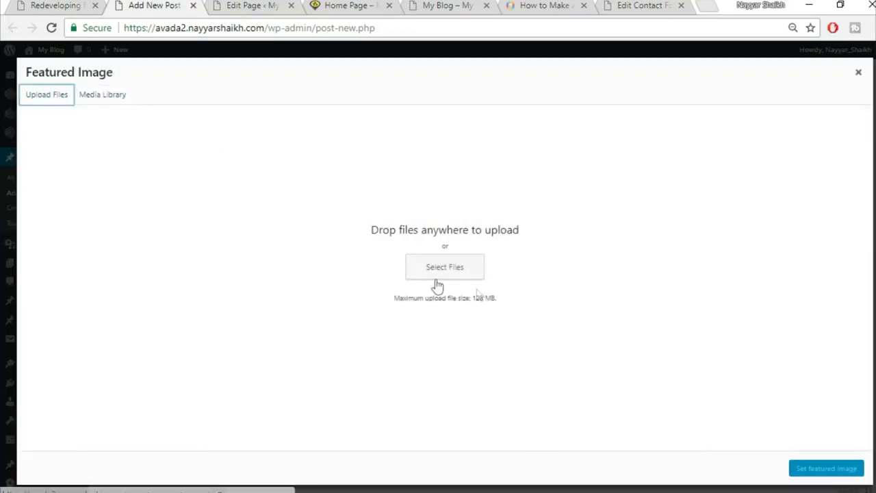
left_click(444, 266)
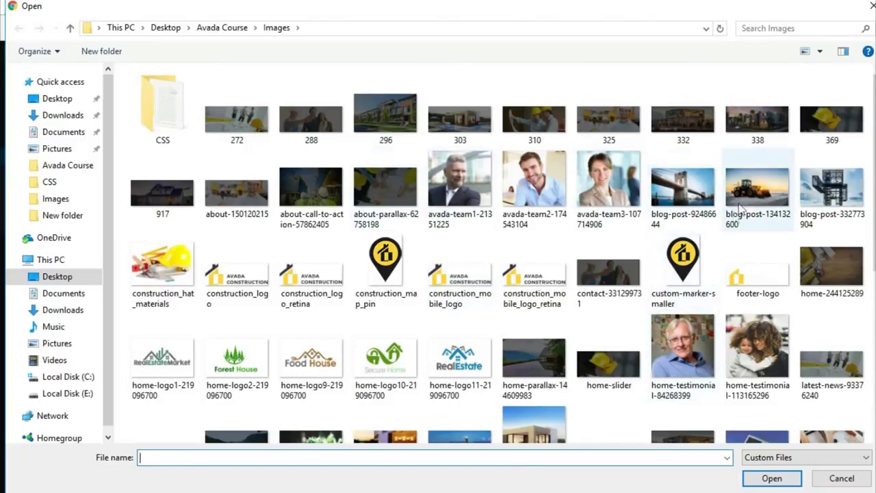
left_click(757, 195)
left_click(770, 479)
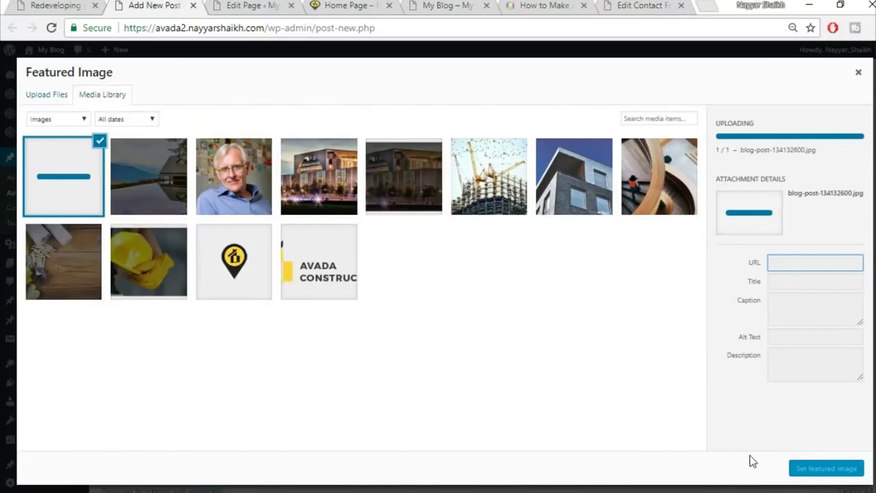
left_click(837, 472)
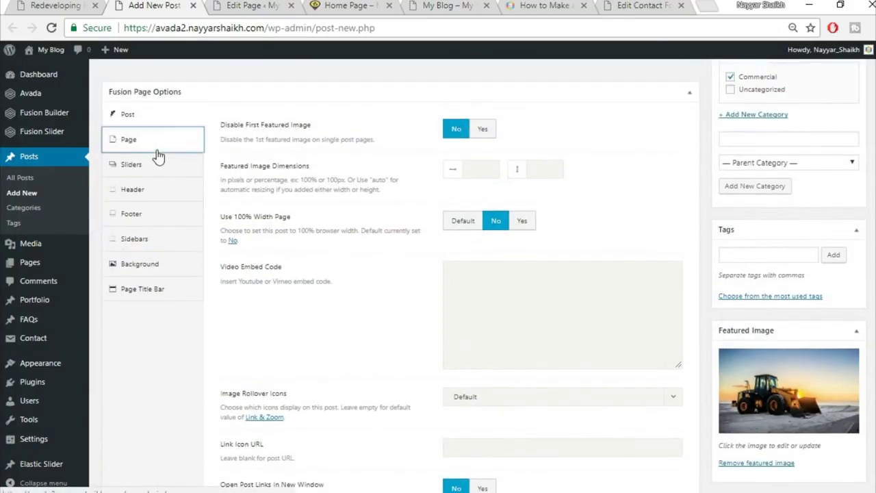
left_click(161, 140)
- Set the Page Content Padding top and bottom values to 0
left_click(482, 128)
type("0")
key("Tab")
type("0")
left_click(161, 288)
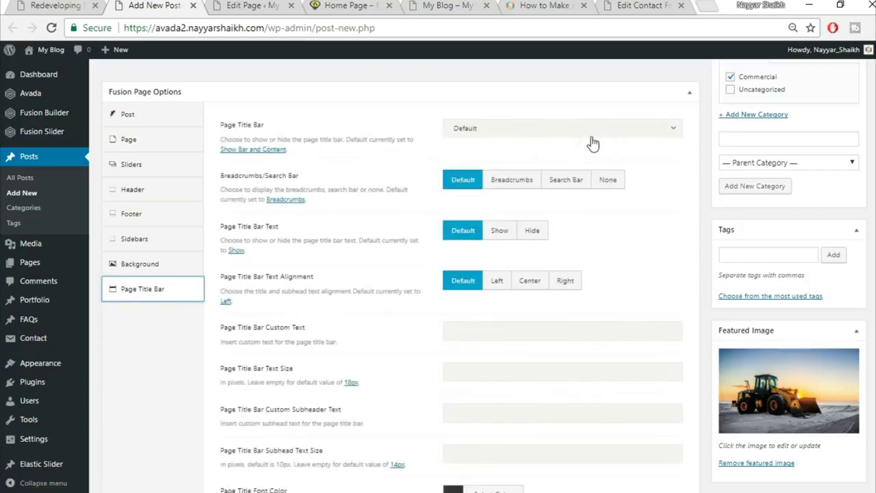
scroll(170, 369, "up", 5)
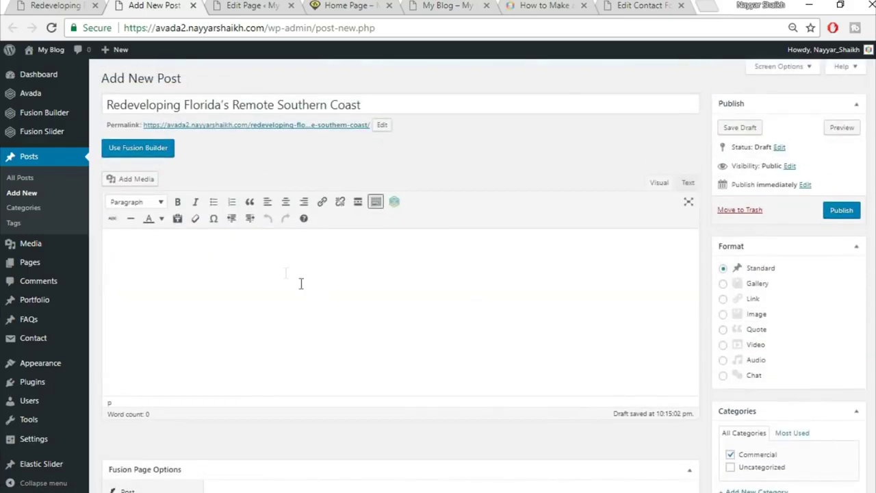
- In the demo post, select the paragraph under 'Technology is Here to Stay' for copying
left_click(77, 3)
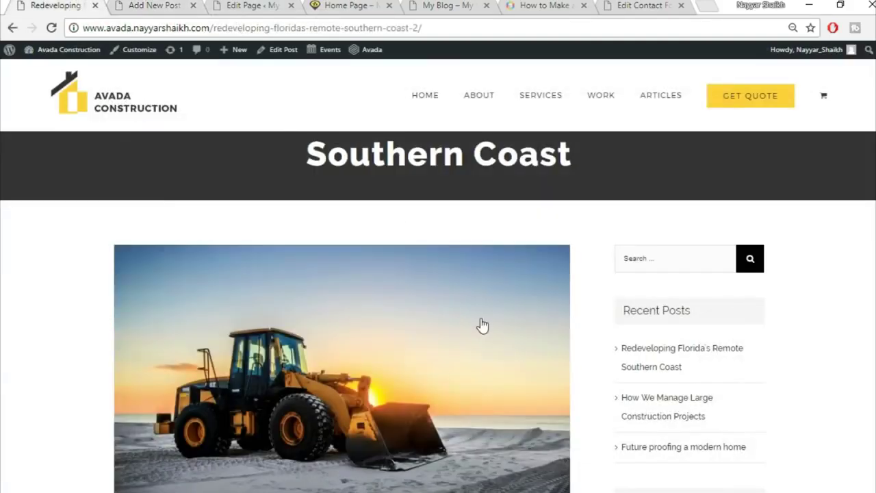
scroll(481, 324, "down", 6)
left_click_drag(109, 273, 479, 96)
left_click_drag(113, 384, 288, 260)
left_click(169, 258)
left_click_drag(121, 240, 400, 334)
key("ctrl+c")
- Paste the Lorem ipsum text into the post body and break it after the first sentence
left_click(159, 5)
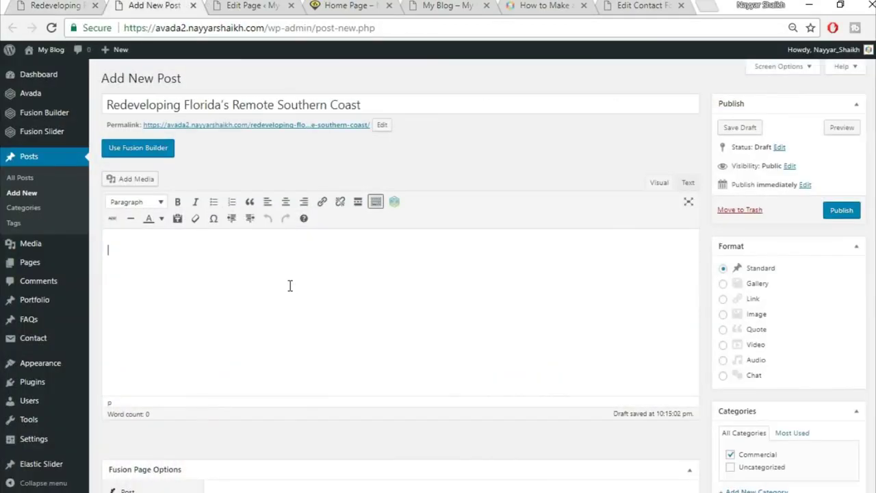
key("ctrl+v")
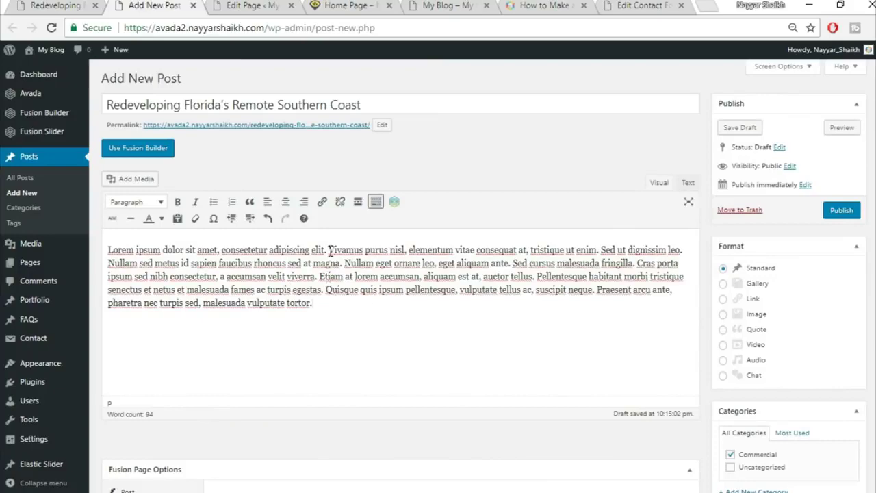
key("Return")
left_click_drag(338, 244, 100, 251)
- Format the first sentence ending 'elit.' as Heading 2, matching the demo post
left_click(20, 5)
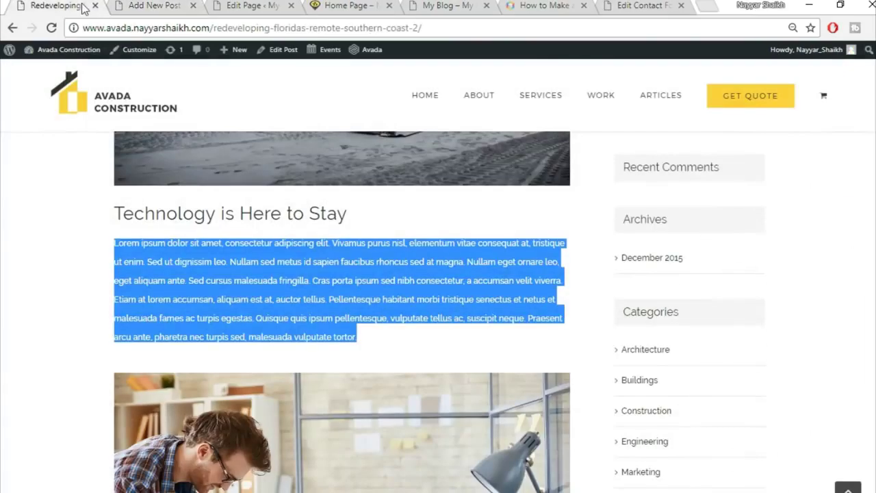
left_click(356, 244)
left_click_drag(120, 212, 312, 213)
left_click(277, 260)
left_click(151, 5)
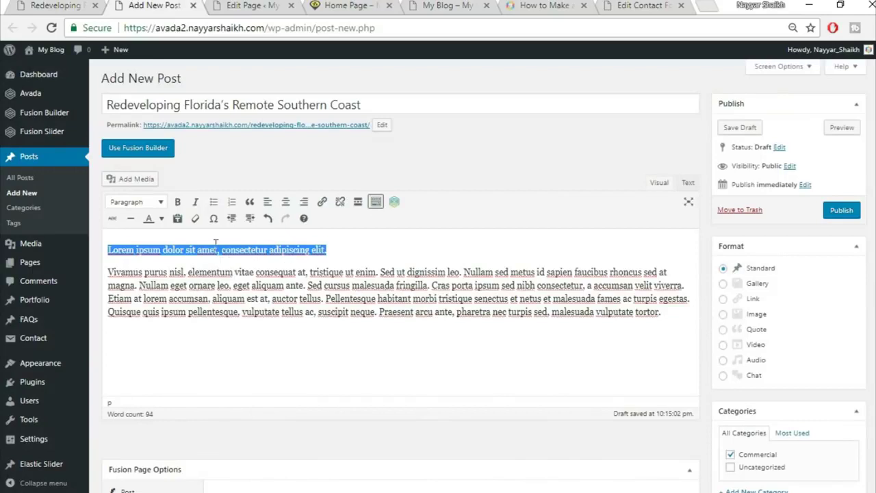
left_click(144, 202)
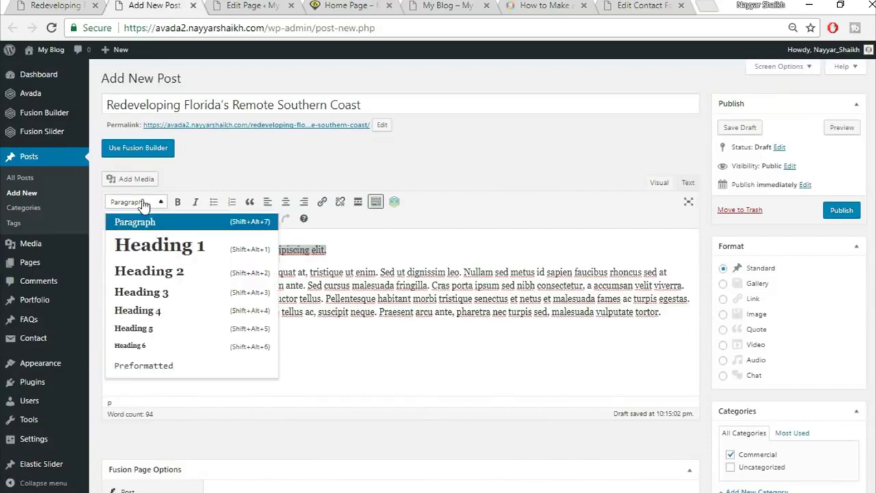
left_click(175, 272)
left_click(245, 267)
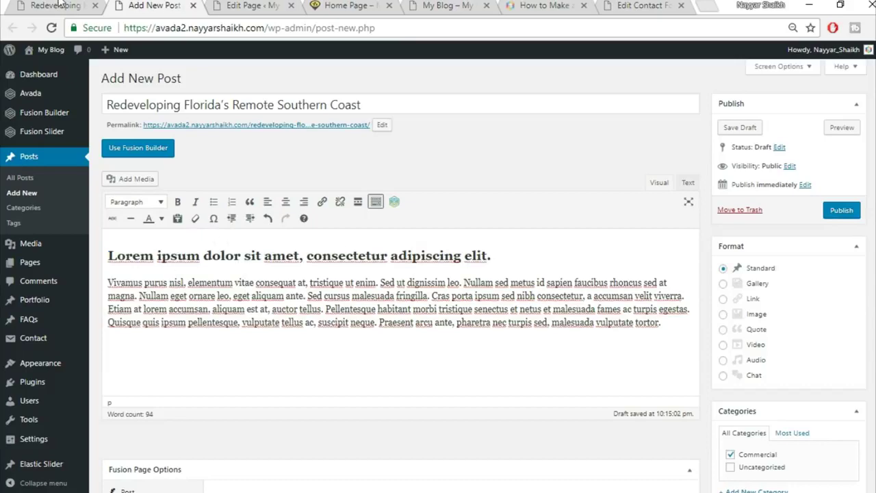
- Recheck the demo post layout, then open the Add Media library in the editor
left_click(60, 5)
scroll(357, 245, "down", 1)
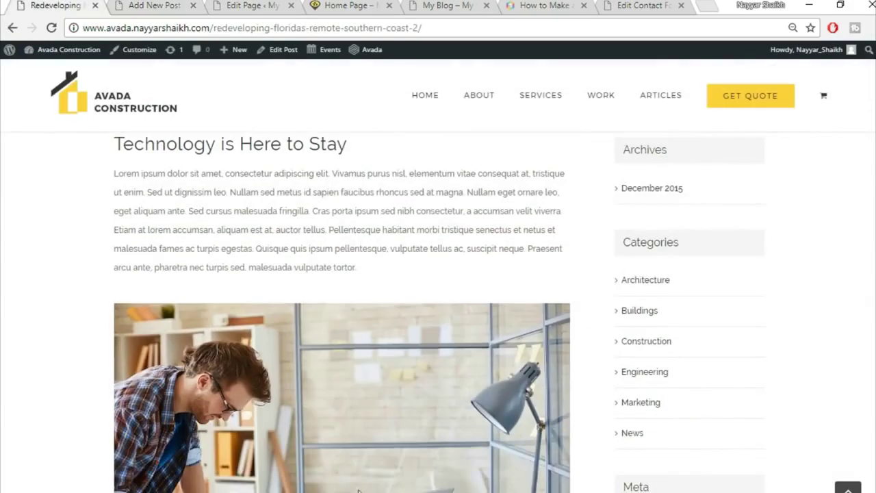
scroll(397, 461, "down", 3)
left_click(152, 7)
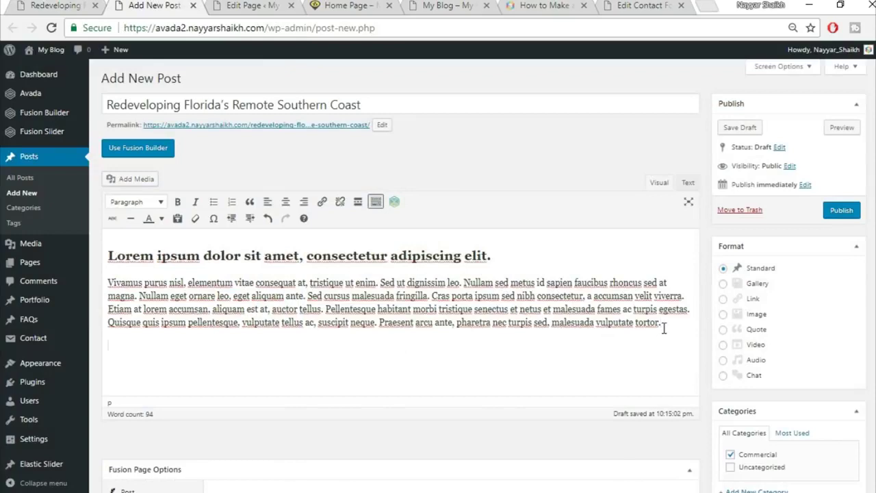
left_click(141, 179)
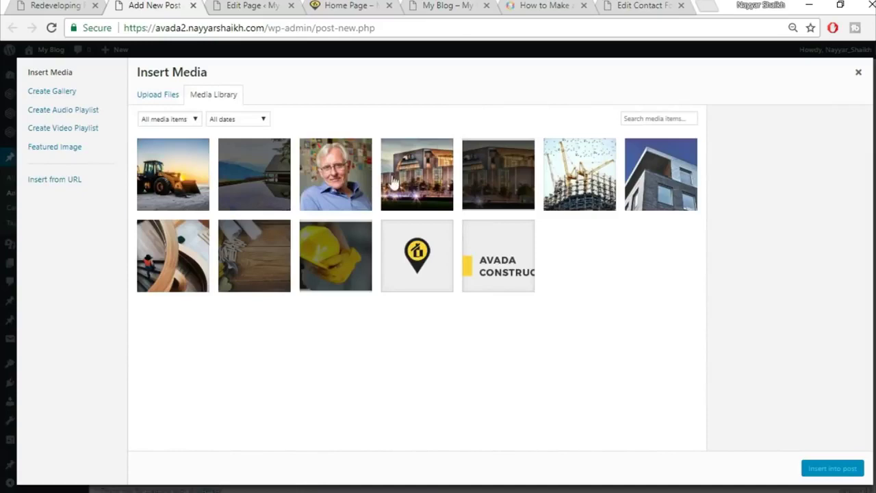
- Insert the woman-on-curved-staircase photo from the Media Library into the post and compare with the demo
left_click(186, 265)
left_click(831, 470)
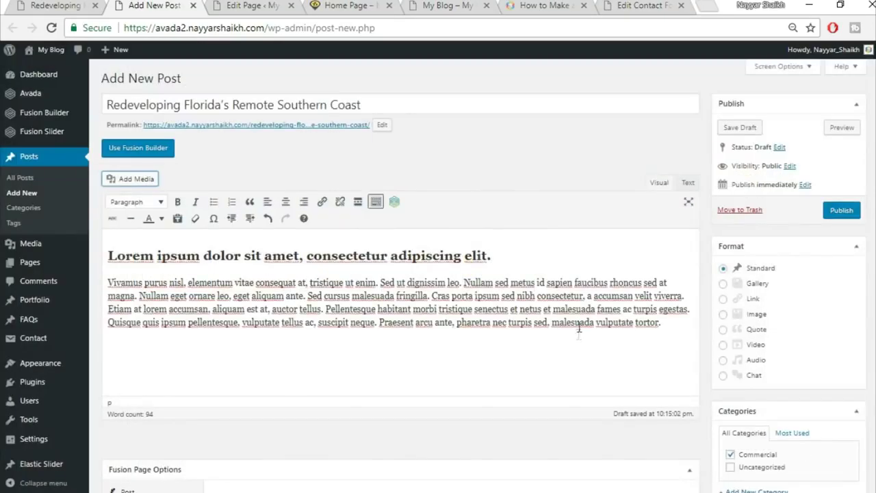
scroll(614, 317, "down", 1)
scroll(614, 317, "down", 2)
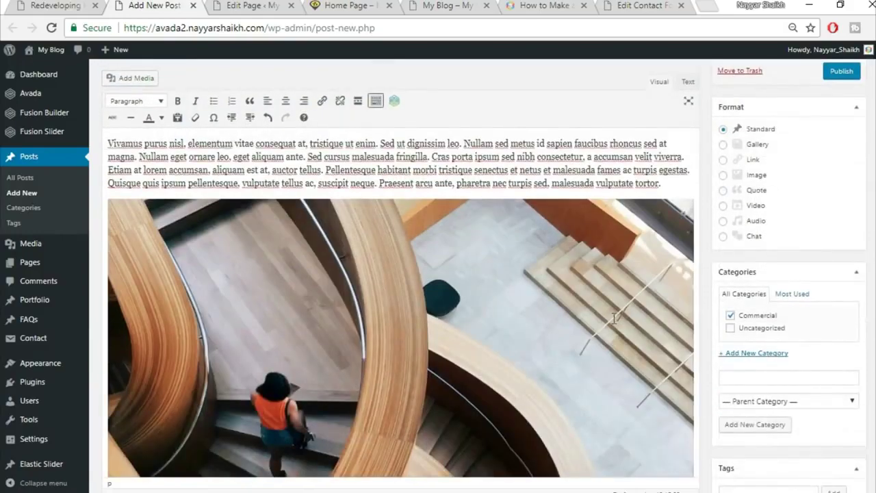
scroll(615, 317, "down", 1)
left_click(58, 6)
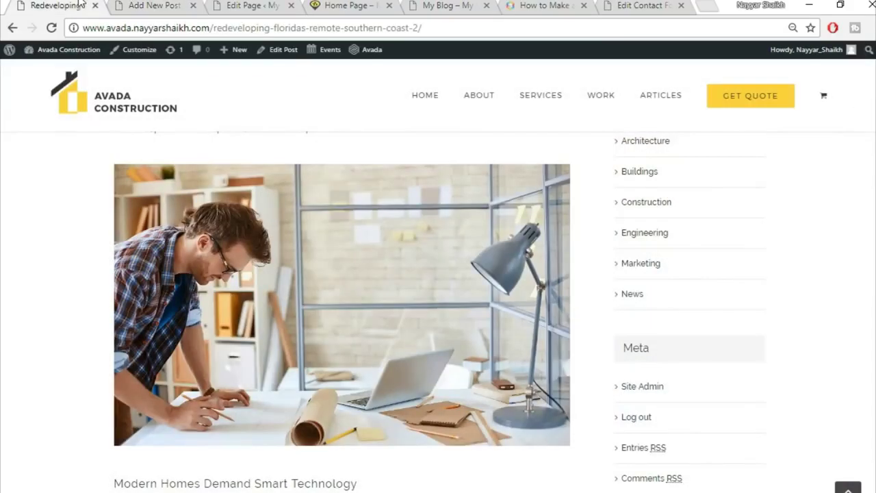
scroll(362, 260, "down", 5)
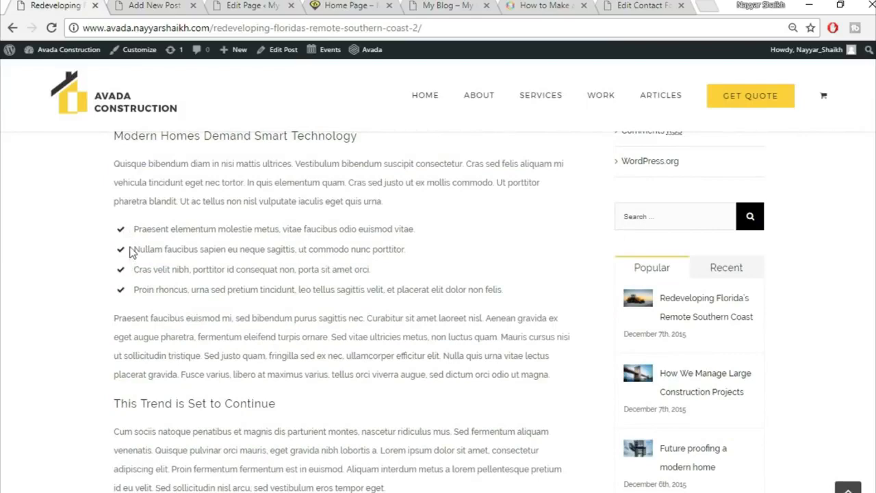
left_click(141, 6)
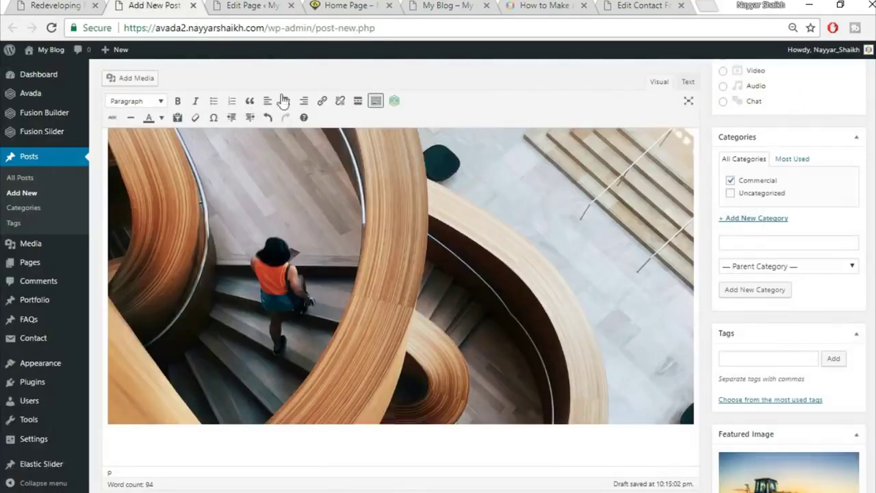
- Paste the demo post's 'Modern Homes Demand Smart Technology' paragraph below the image in the new post
left_click(81, 5)
left_click_drag(114, 164, 419, 198)
key("ctrl+c")
left_click(169, 5)
key("ctrl+v")
- Split the pasted text at 'bibendum', 'In quis' and 'Ut ac tellus' into a four-item bulleted list
scroll(404, 349, "down", 2)
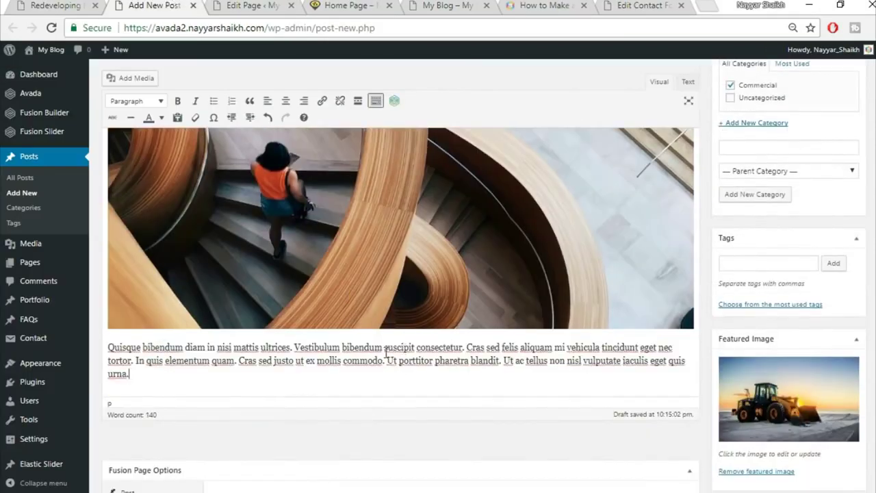
left_click(385, 349)
key("Return")
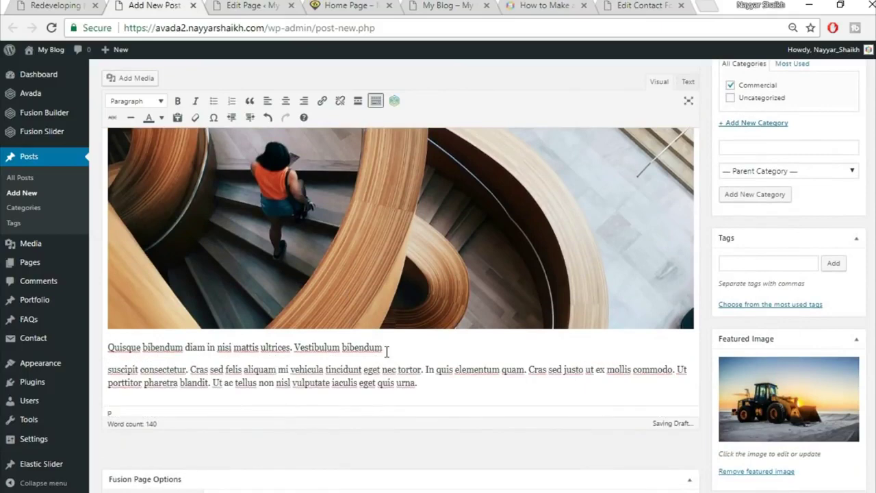
left_click(431, 368, "shift")
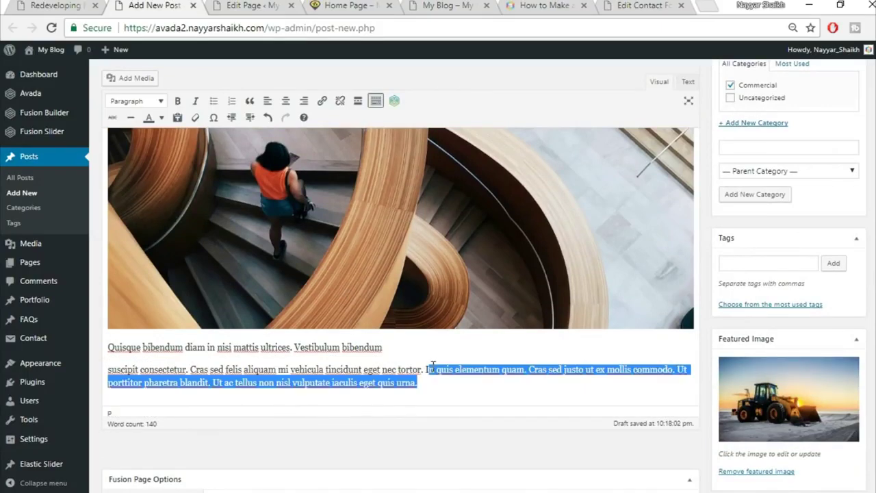
left_click(433, 368)
key("Return")
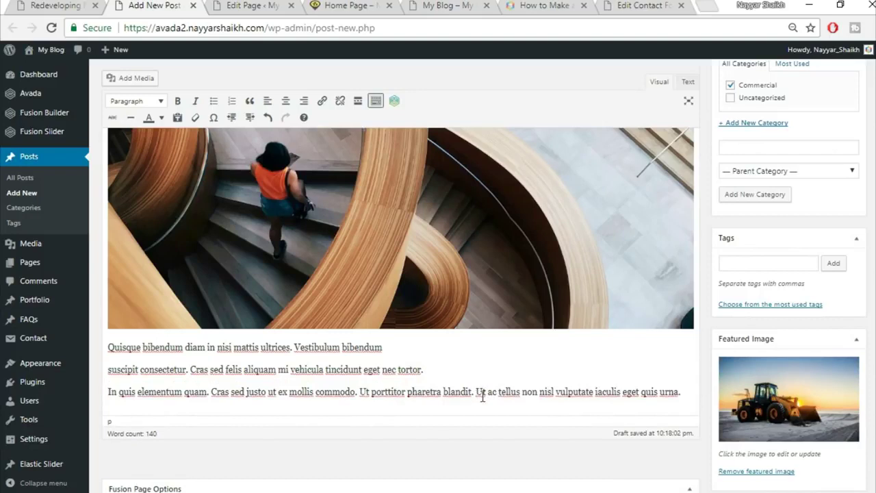
key("Return")
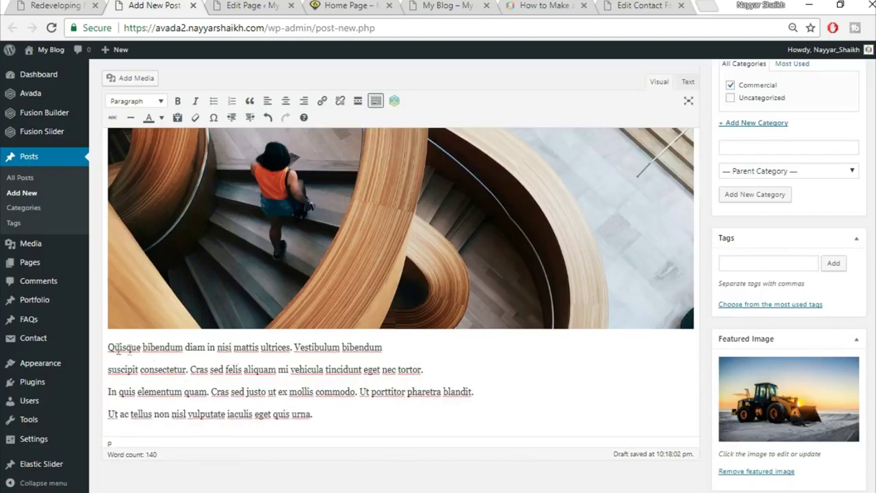
left_click_drag(109, 347, 373, 406)
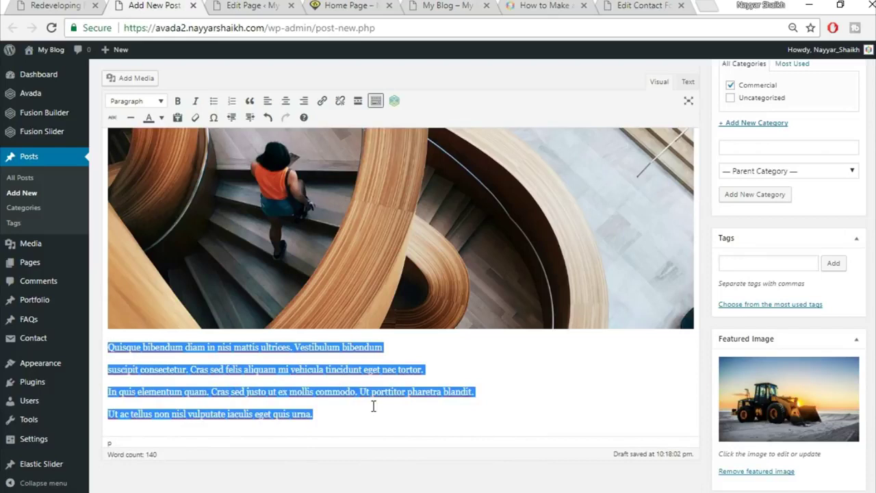
left_click(214, 102)
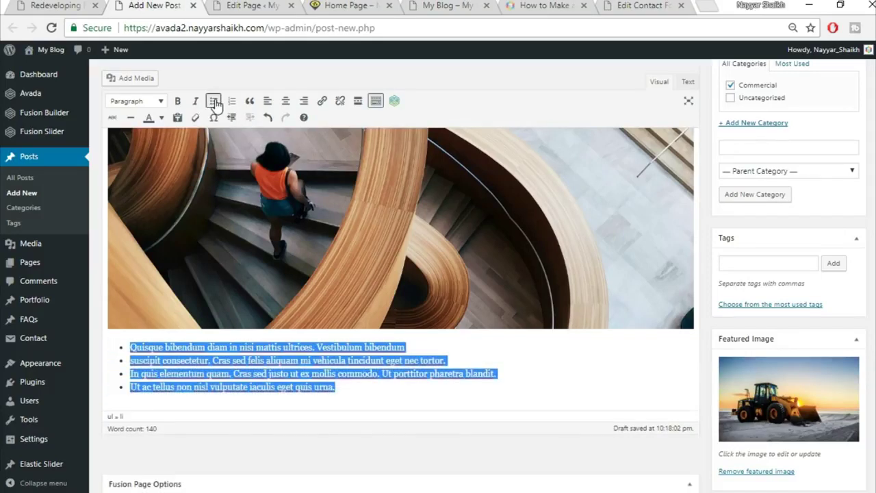
left_click(219, 400)
- Copy the 'Cum sociis' paragraph from the demo post and paste it below the bullet list
left_click(67, 5)
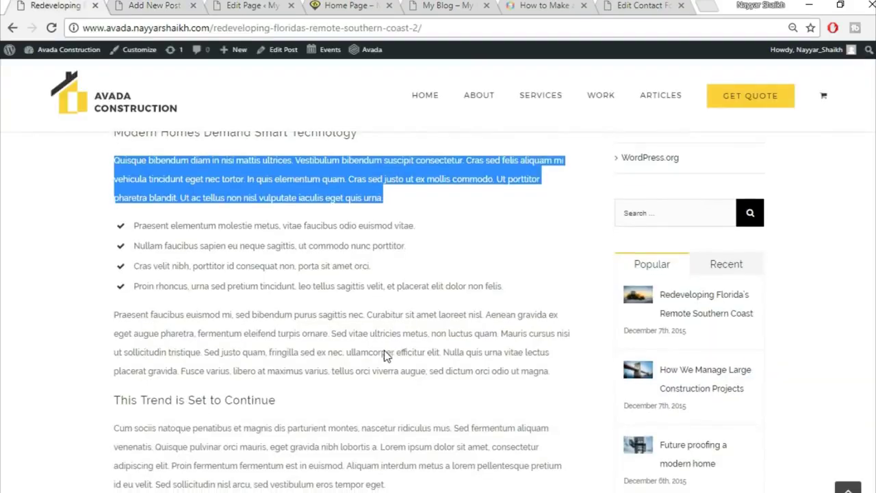
scroll(384, 349, "down", 4)
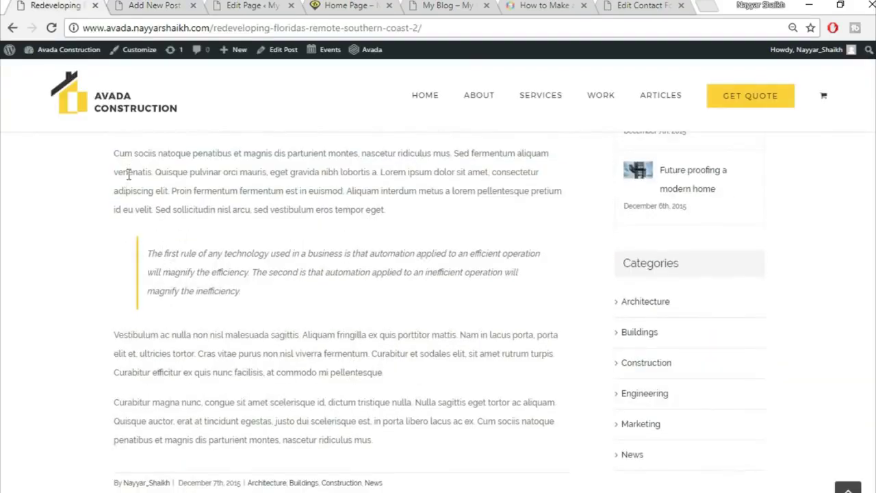
scroll(169, 237, "up", 1)
left_click_drag(118, 221, 464, 299)
left_click(400, 290)
left_click_drag(400, 289, 71, 231)
key("ctrl+c")
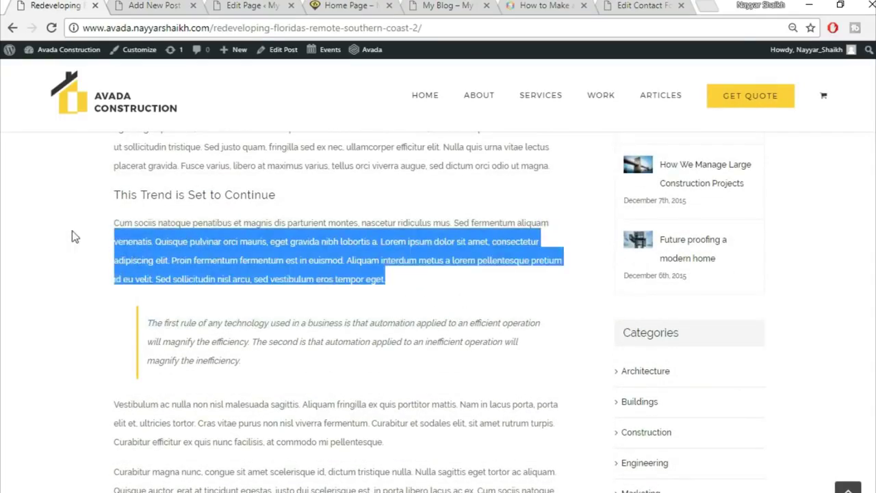
left_click(181, 5)
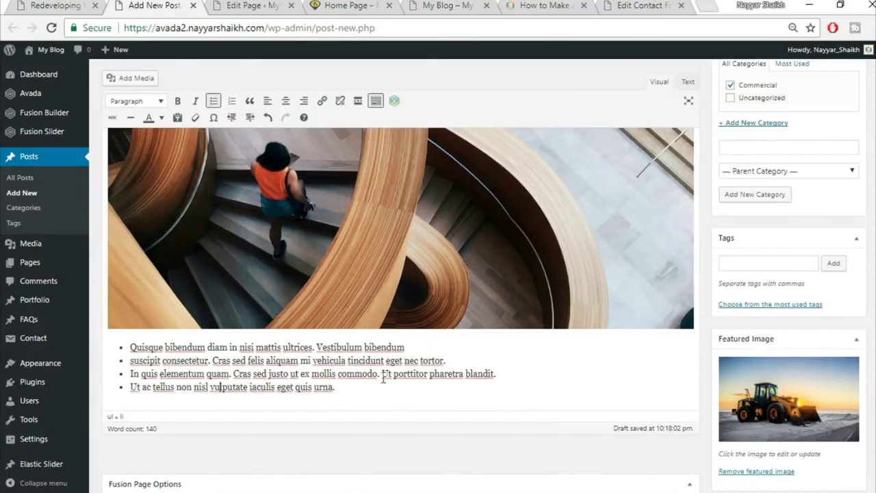
key("Return")
key("Return")
key("ctrl+v")
scroll(411, 391, "down", 1)
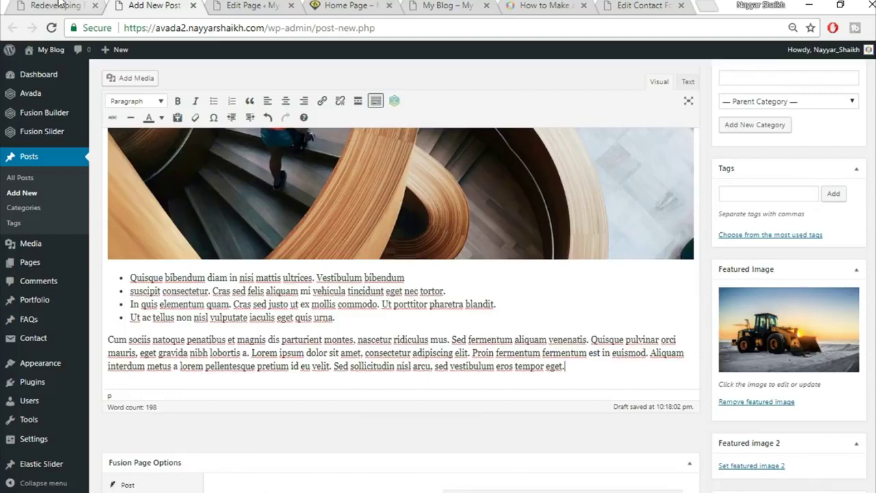
- Format the pasted 'Cum sociis' paragraph as a blockquote
left_click(61, 5)
left_click(237, 342)
left_click(145, 5)
left_click_drag(110, 340, 650, 363)
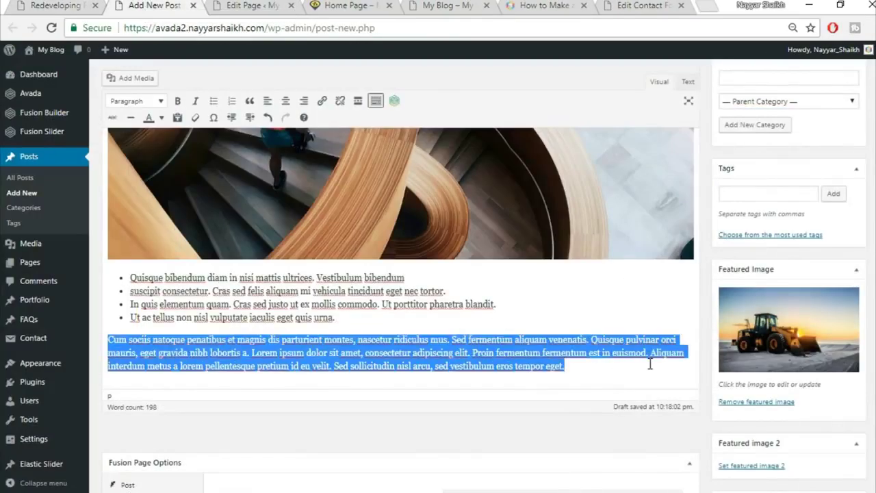
left_click(249, 102)
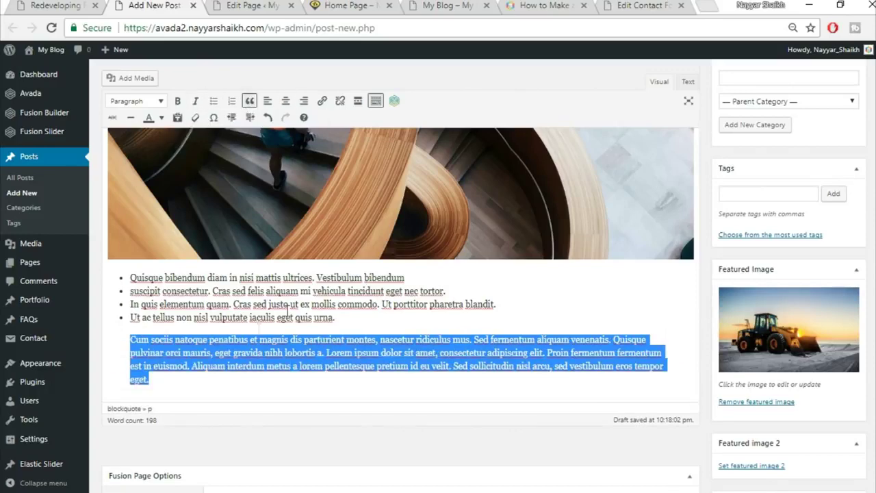
- Check the layout against the demo post and publish the new post
left_click(32, 5)
scroll(284, 301, "down", 5)
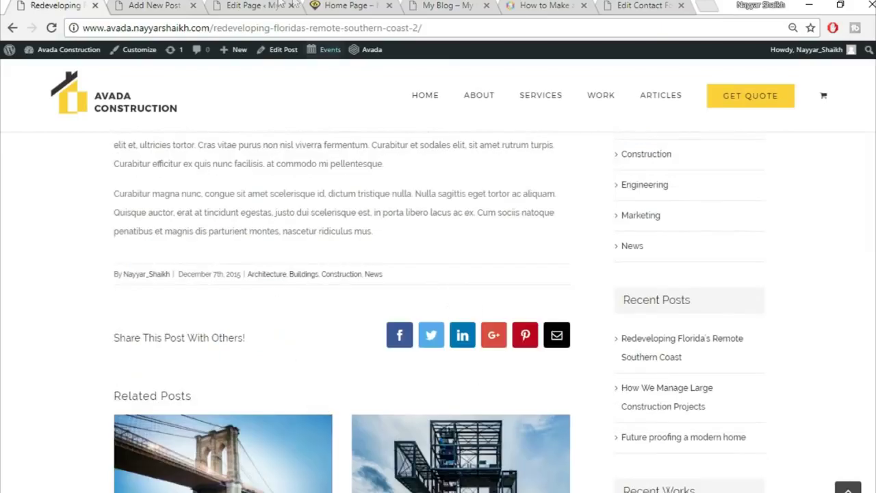
left_click(150, 5)
scroll(673, 328, "down", 5)
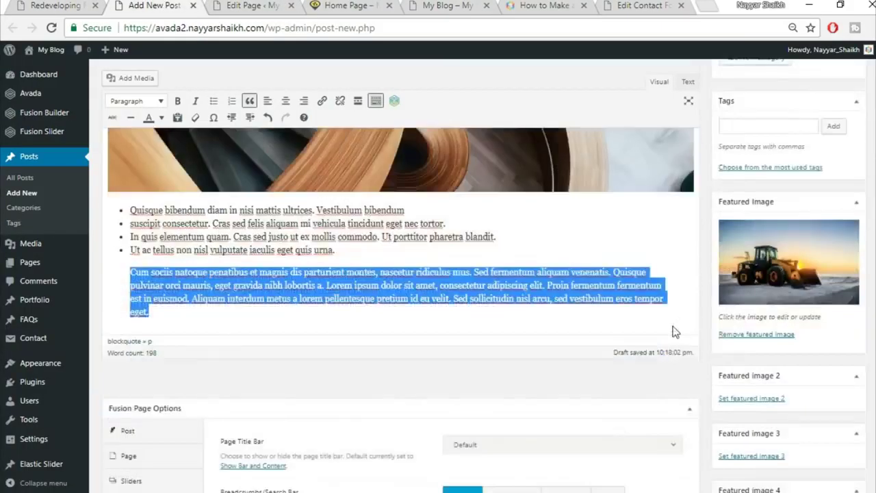
scroll(673, 332, "up", 5)
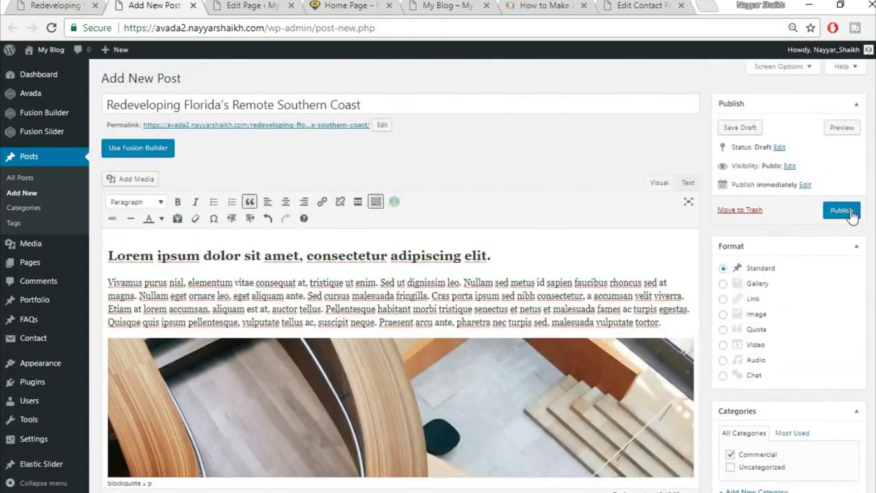
left_click(850, 213)
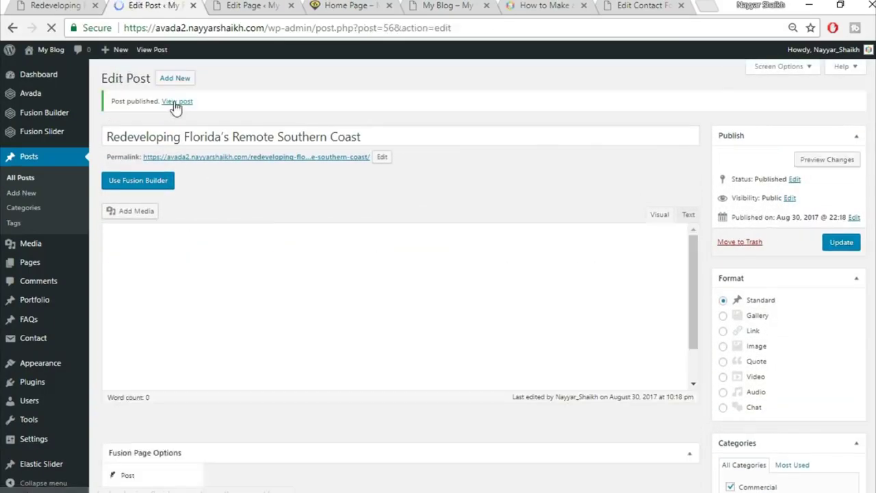
- Open the published post in a new tab
right_click(179, 101)
left_click(189, 109)
left_click(229, 5)
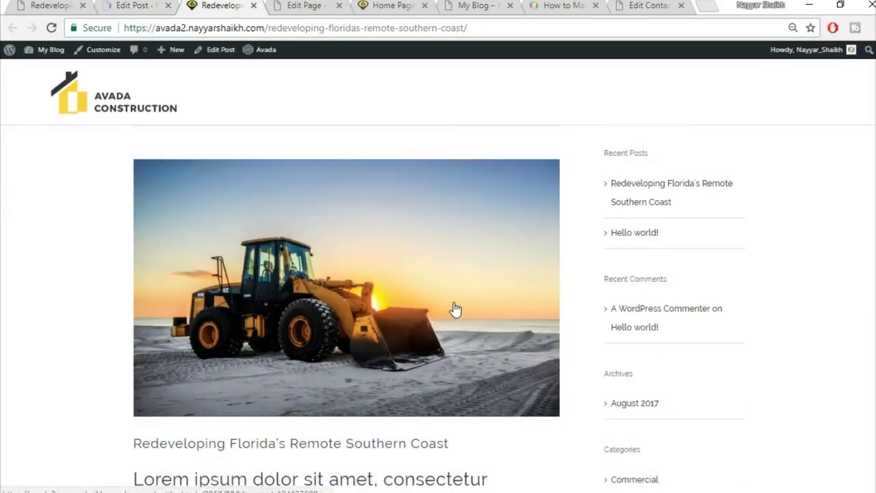
- Scroll through the live post's bullet list and blockquote, then return to the Edit Post tab
scroll(455, 309, "down", 2)
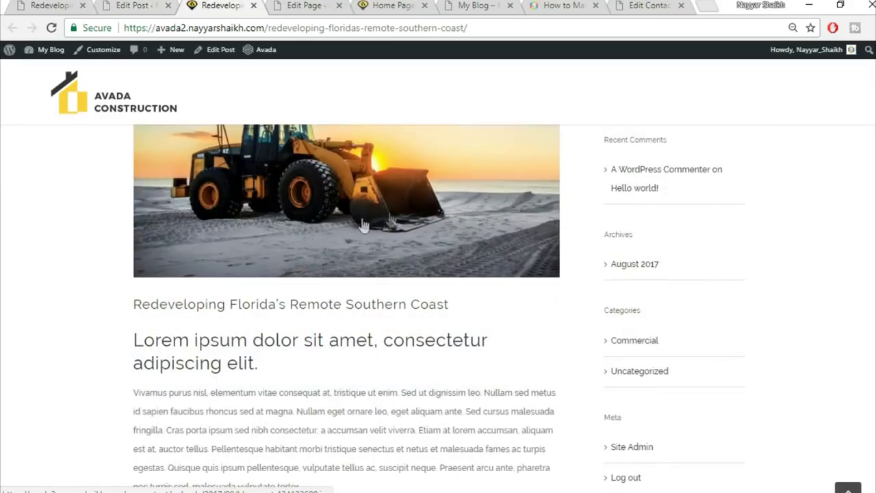
scroll(407, 247, "down", 1)
scroll(409, 250, "down", 3)
scroll(315, 203, "up", 3)
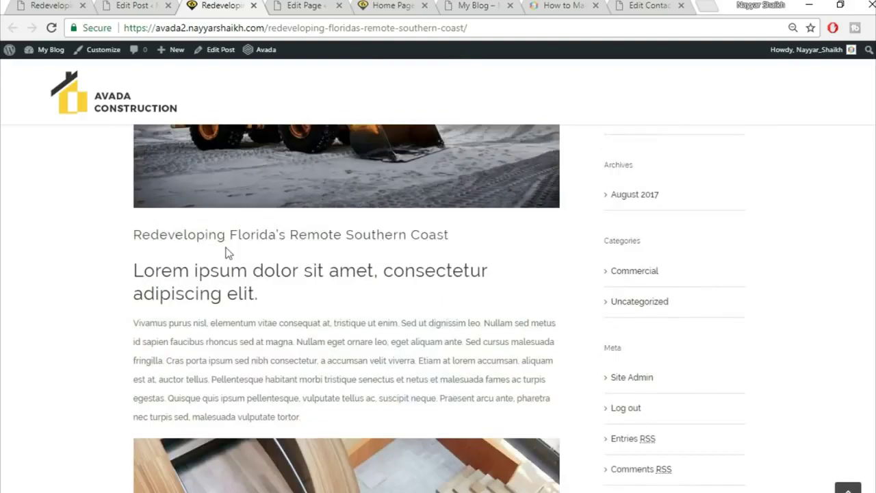
scroll(263, 300, "down", 2)
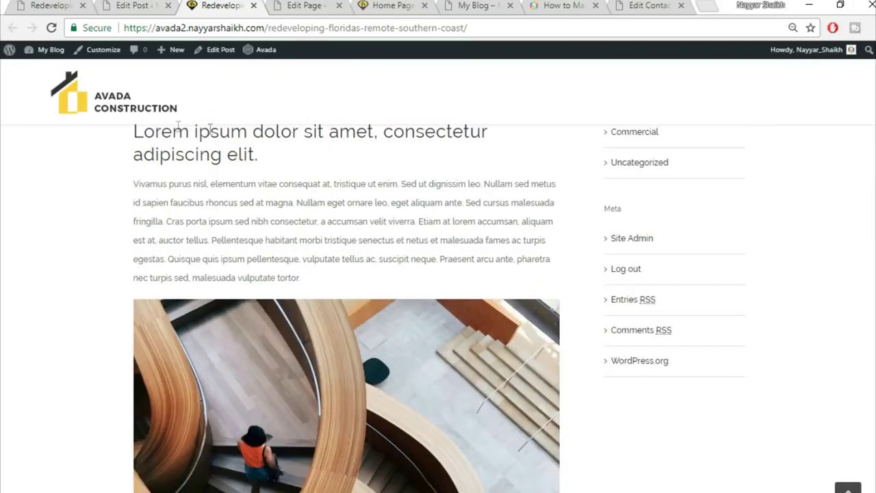
scroll(212, 185, "up", 1)
left_click_drag(267, 227, 136, 195)
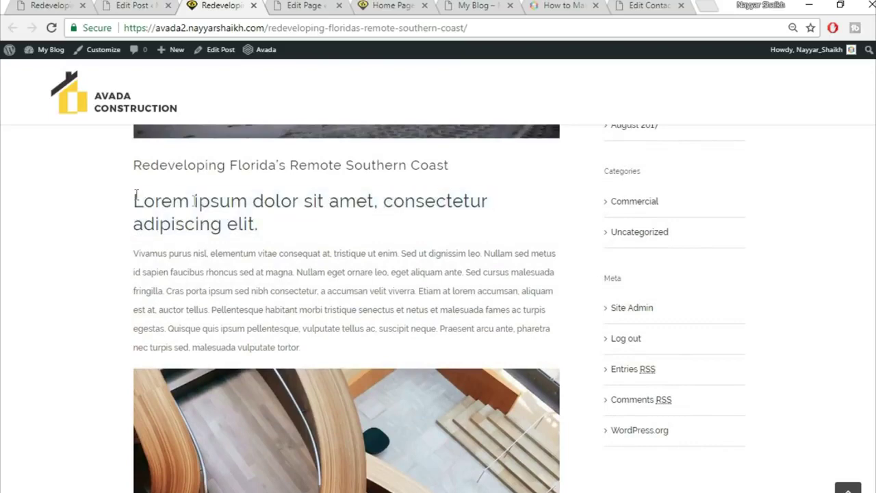
scroll(284, 221, "down", 7)
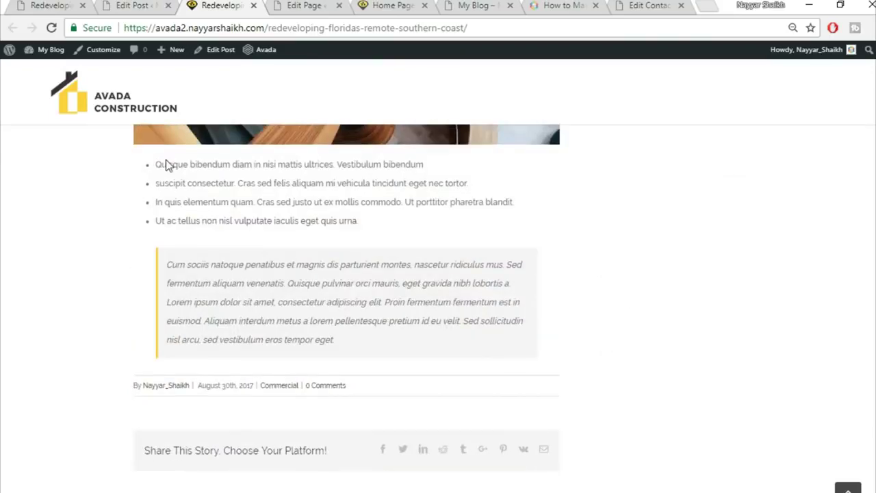
left_click_drag(165, 165, 186, 267)
left_click(223, 299)
scroll(432, 360, "up", 11)
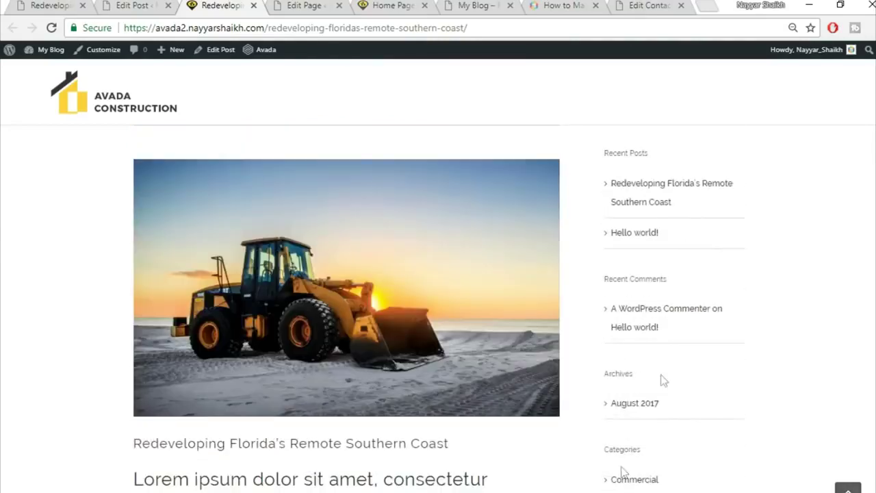
left_click(163, 5)
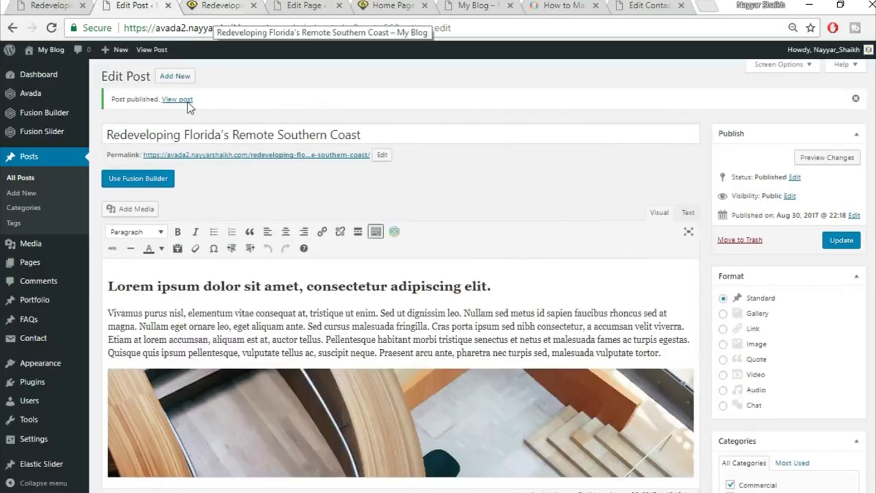
scroll(156, 192, "down", 2)
- Delete Recent Posts from the Blog Sidebar and drag the Calendar widget in below Search
mouse_move(53, 369)
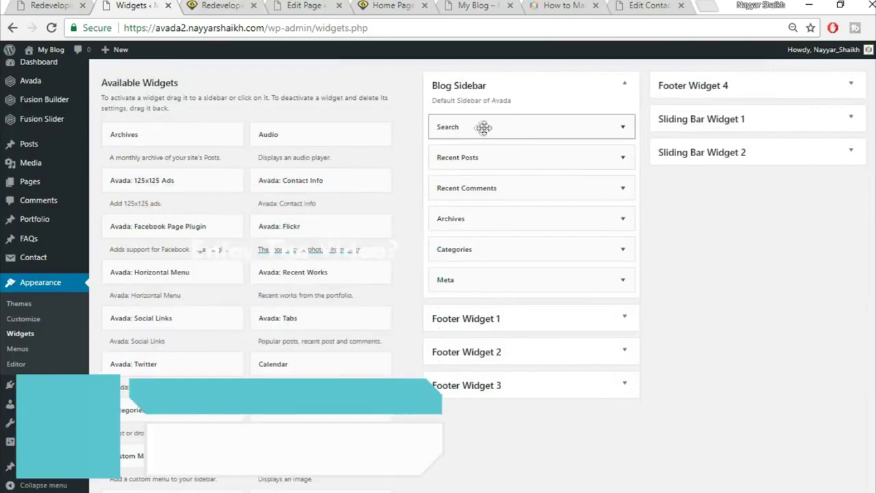
left_click(250, 5)
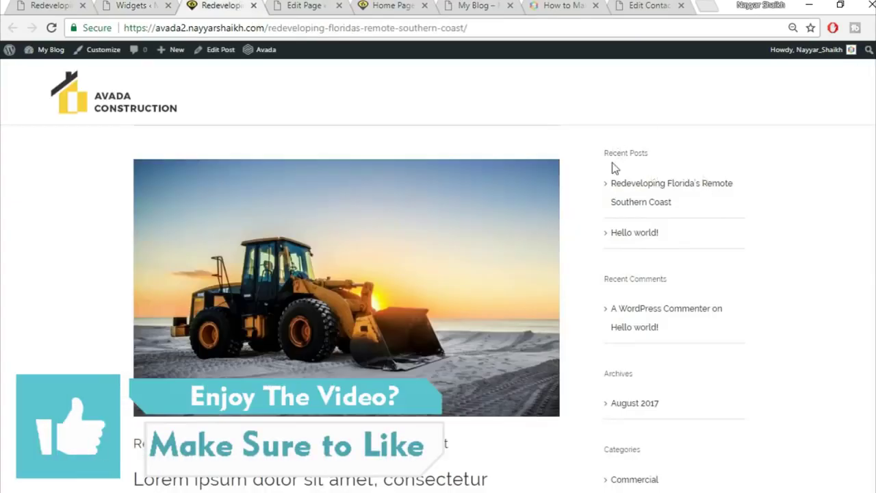
scroll(662, 388, "down", 2)
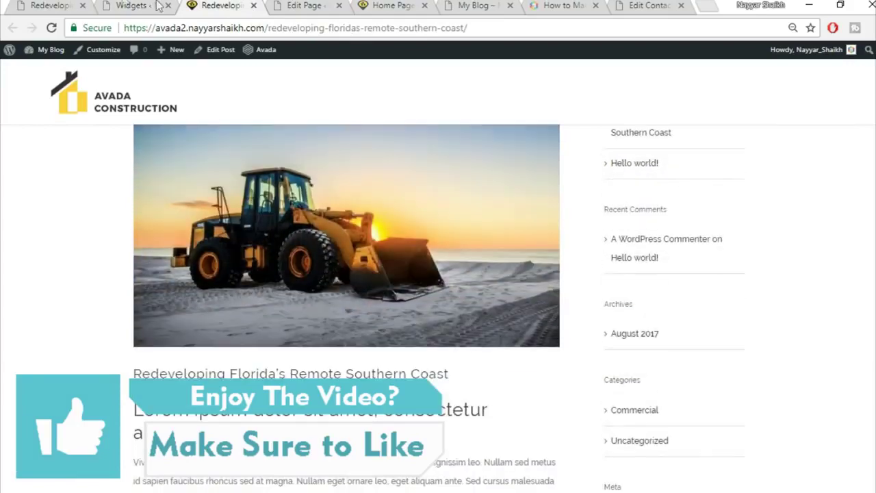
left_click(135, 4)
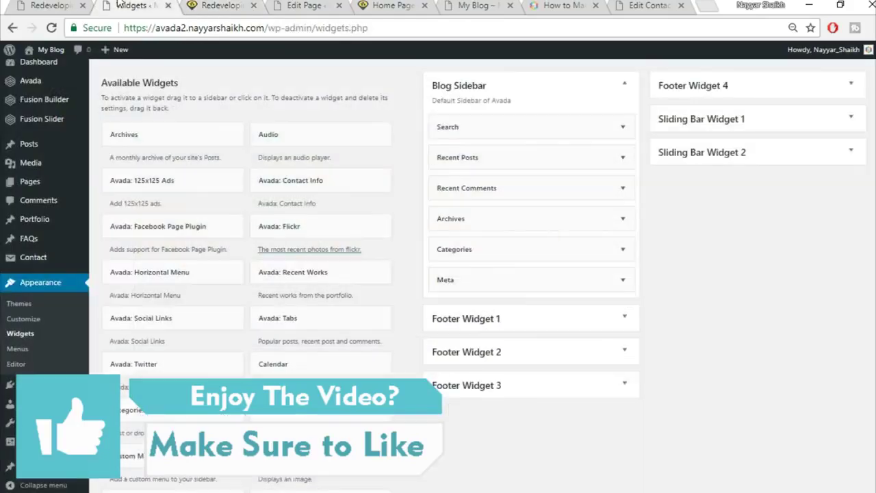
left_click(628, 161)
left_click(447, 259)
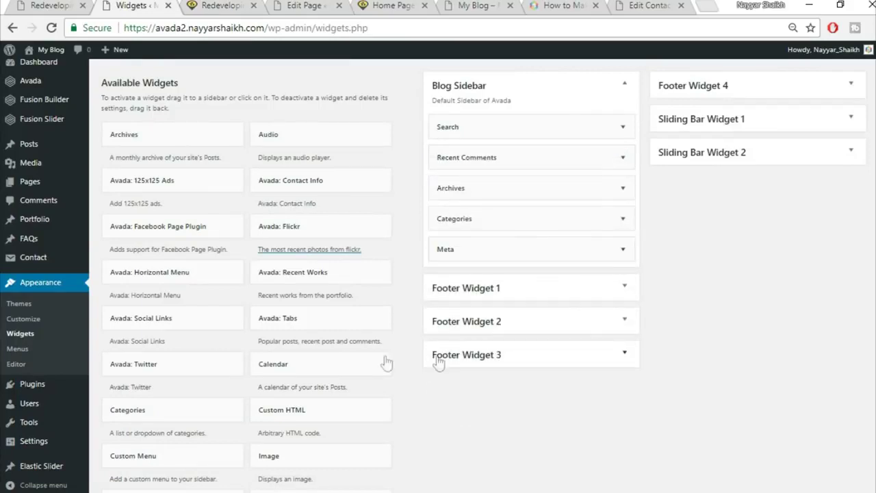
left_click_drag(350, 356, 528, 145)
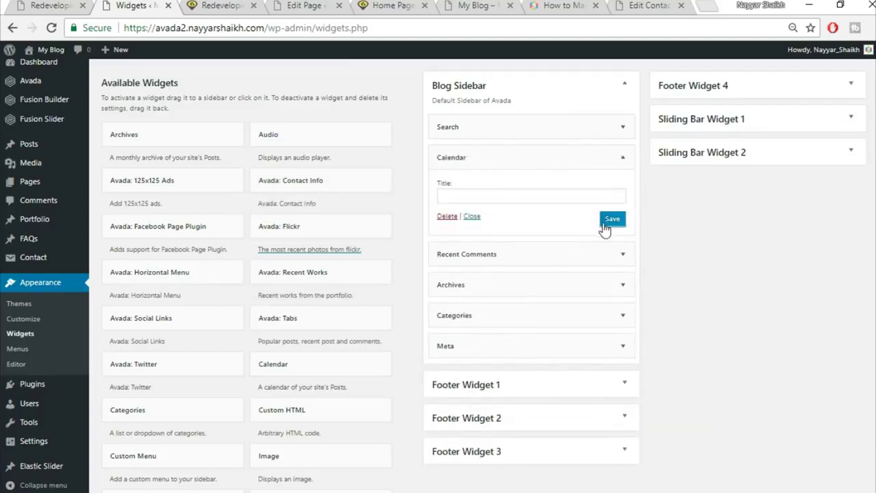
- Reload the published post so its sidebar shows the August 2017 calendar
left_click(223, 4)
left_click(247, 28)
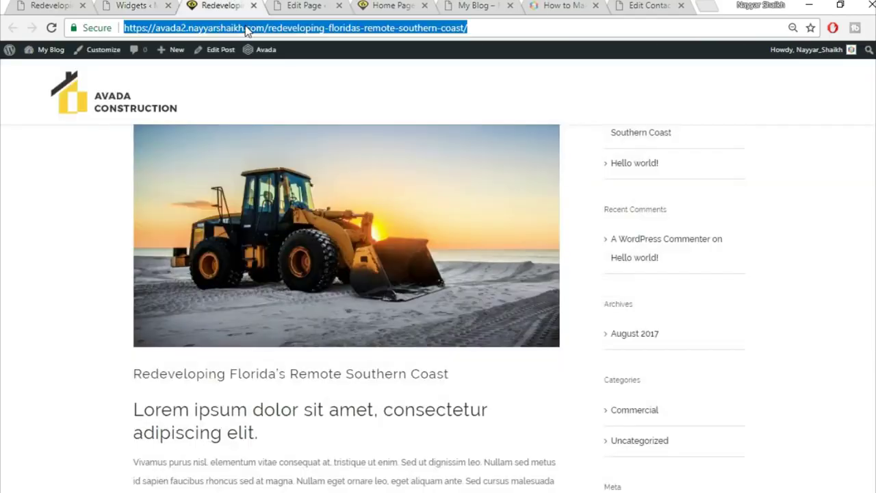
key("Return")
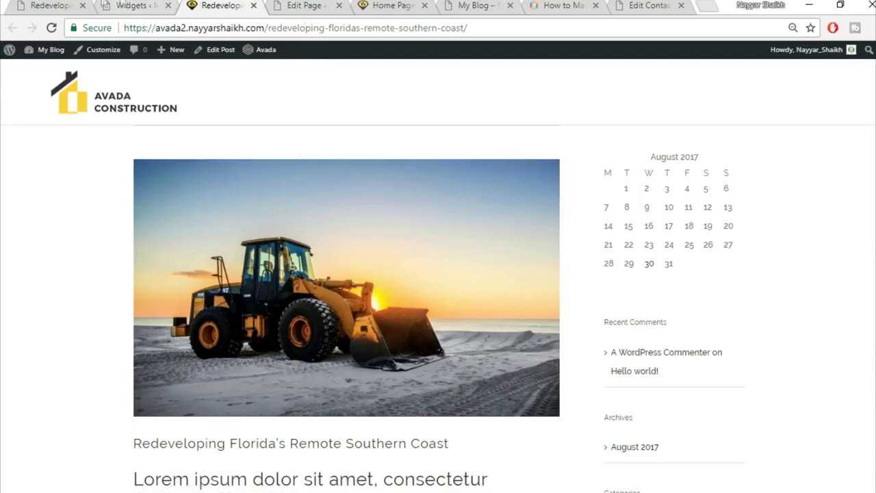
left_click(70, 4)
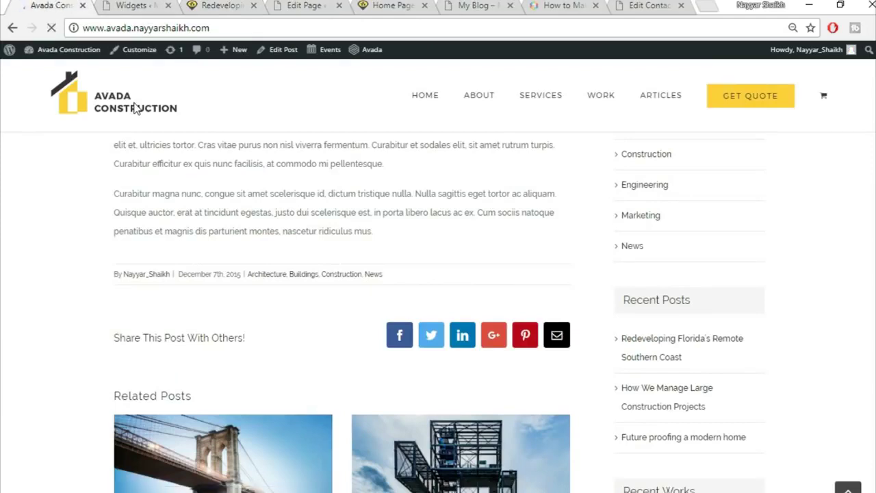
- Close the extra Widgets and 'Redeveloping' post tabs
scroll(346, 233, "down", 10)
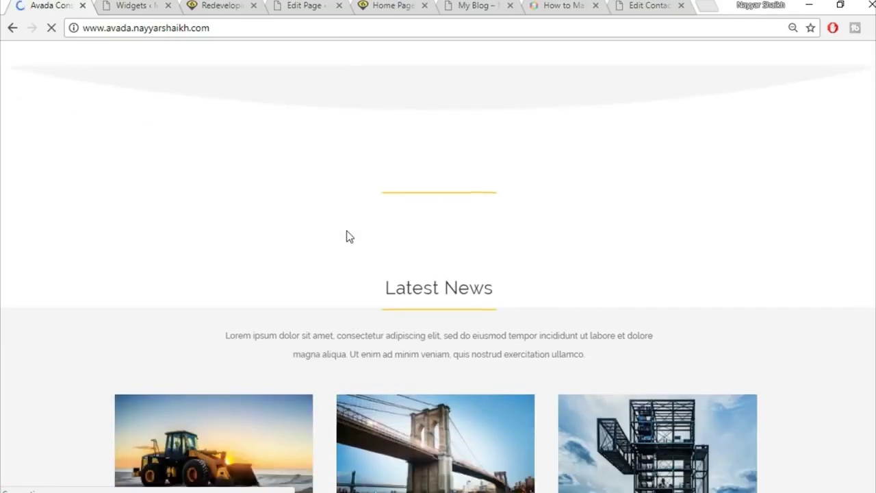
scroll(540, 288, "down", 3)
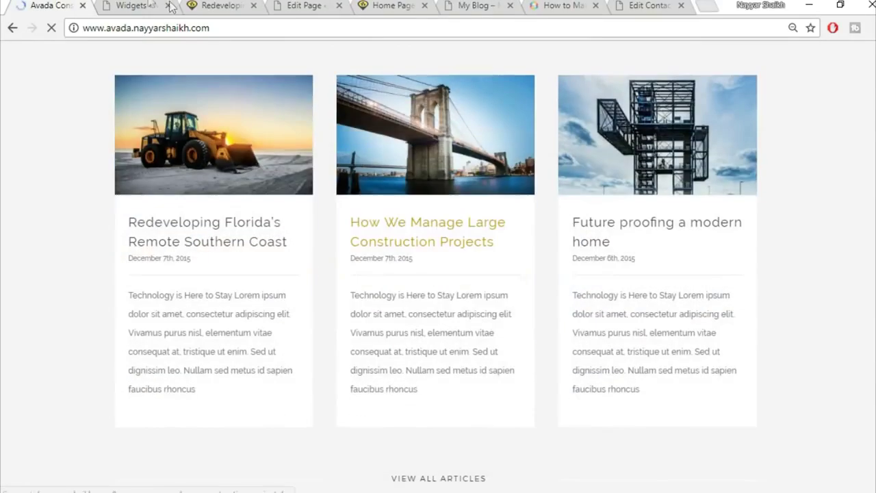
left_click(164, 7)
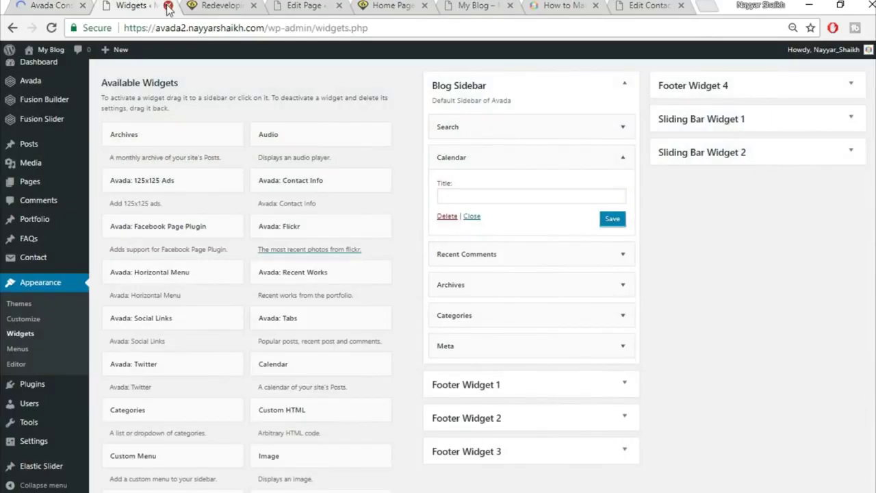
left_click(168, 6)
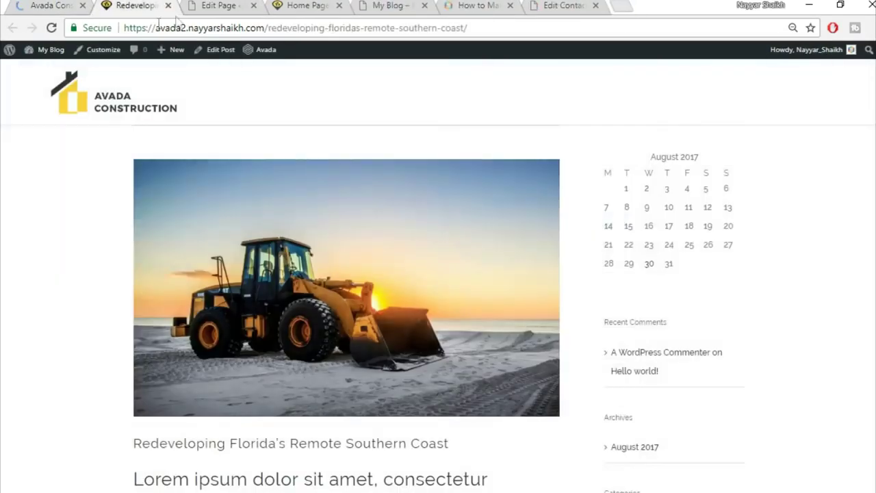
left_click(167, 6)
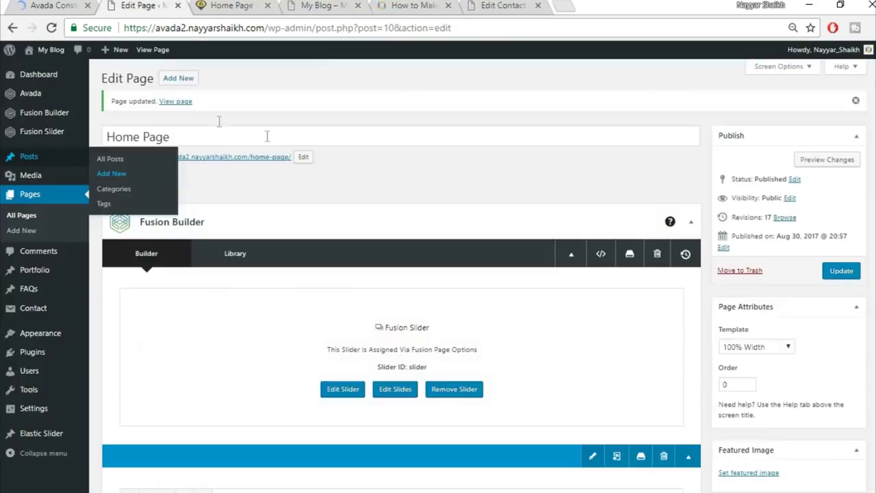
scroll(510, 171, "down", 3)
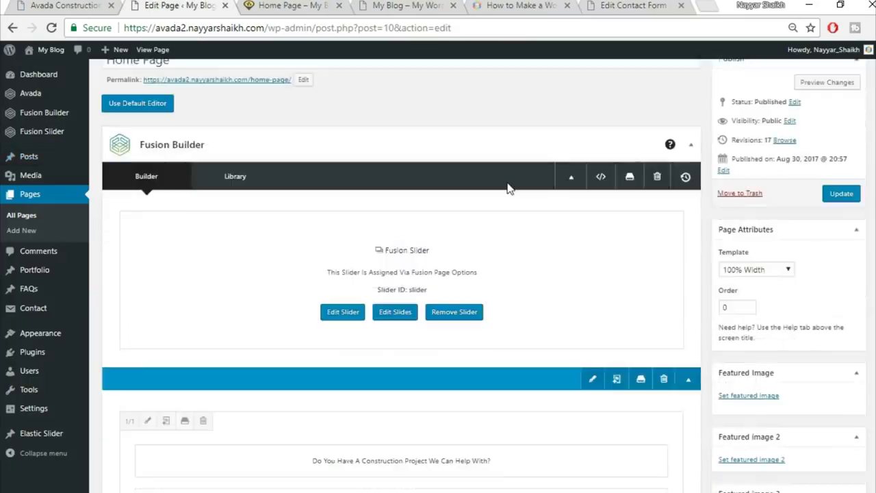
scroll(512, 193, "down", 20)
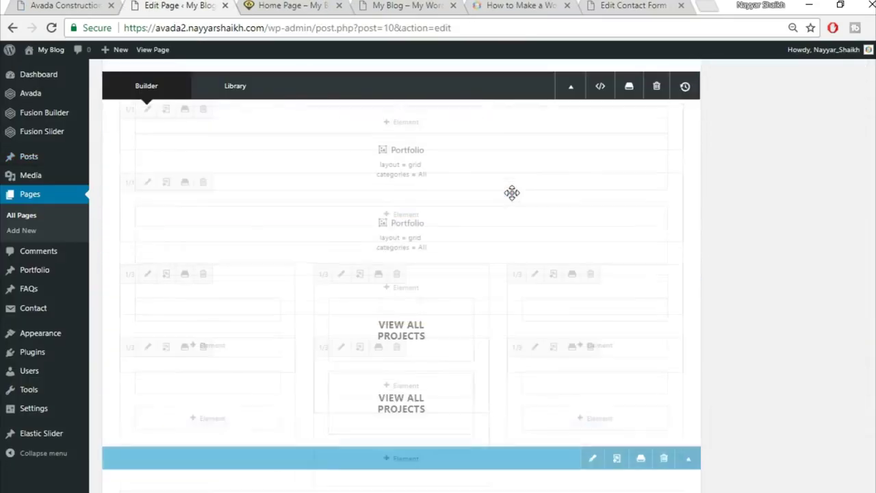
scroll(512, 193, "down", 15)
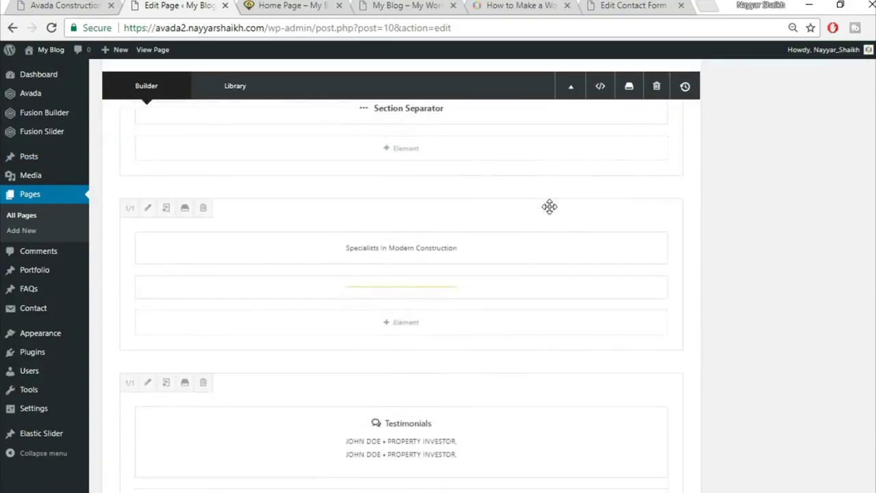
scroll(582, 280, "up", 1)
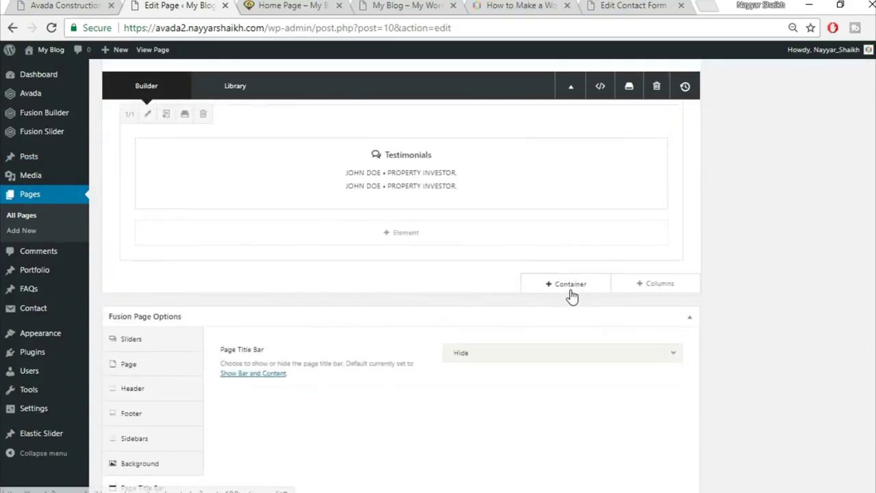
- Insert the saved Title library container at the bottom of the home page
left_click(571, 293)
left_click(234, 115)
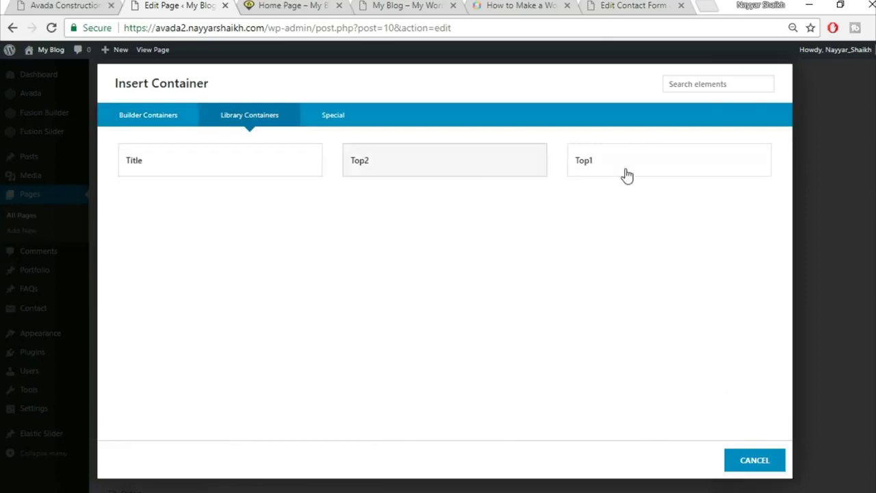
left_click(154, 169)
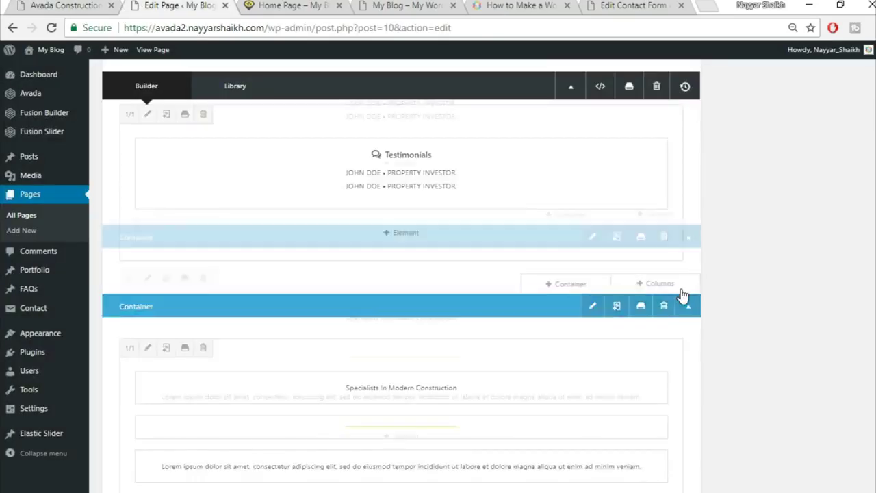
left_click(373, 318)
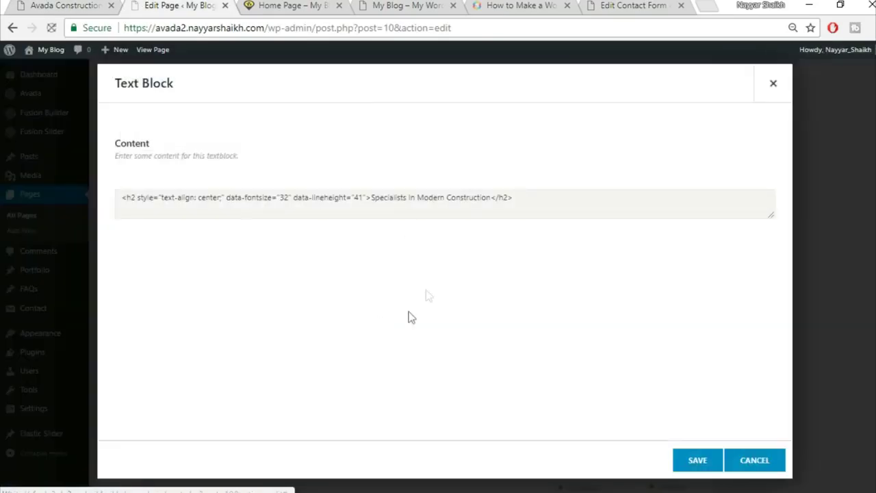
triple_click(443, 268)
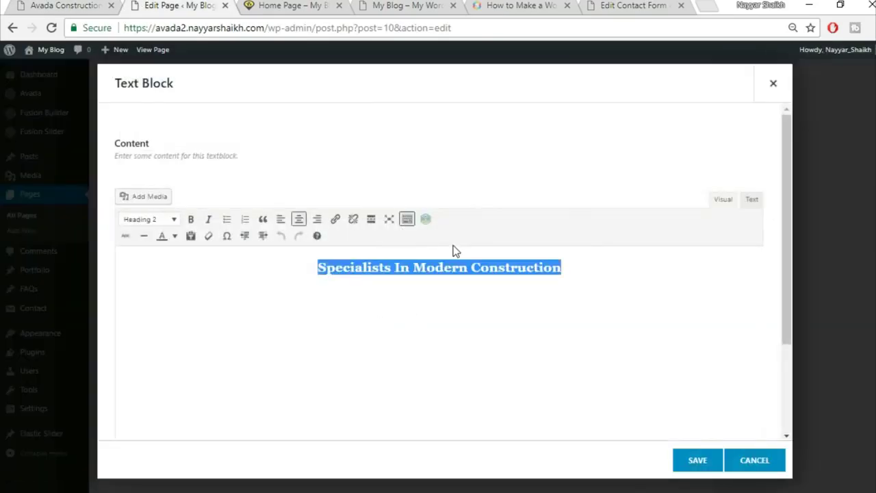
- Replace the section heading with 'Latest News' copied from the demo site and save
left_click(41, 6)
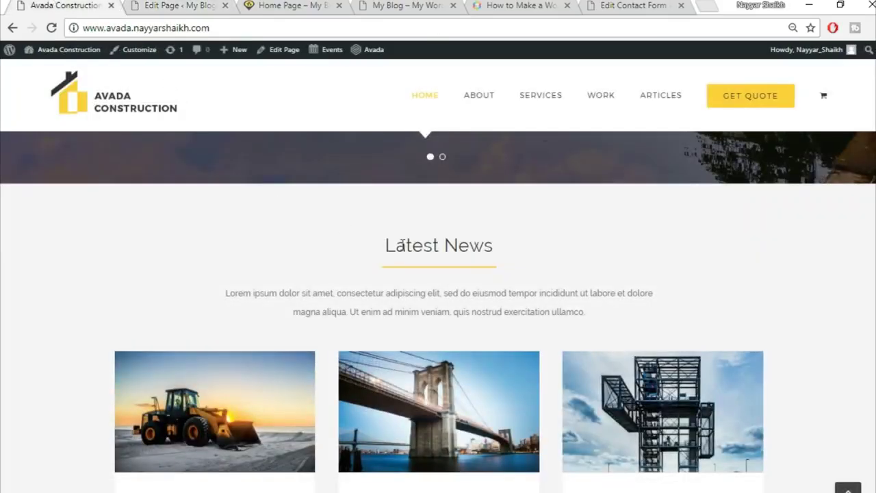
triple_click(398, 245)
key("ctrl+c")
left_click(182, 5)
key("ctrl+v")
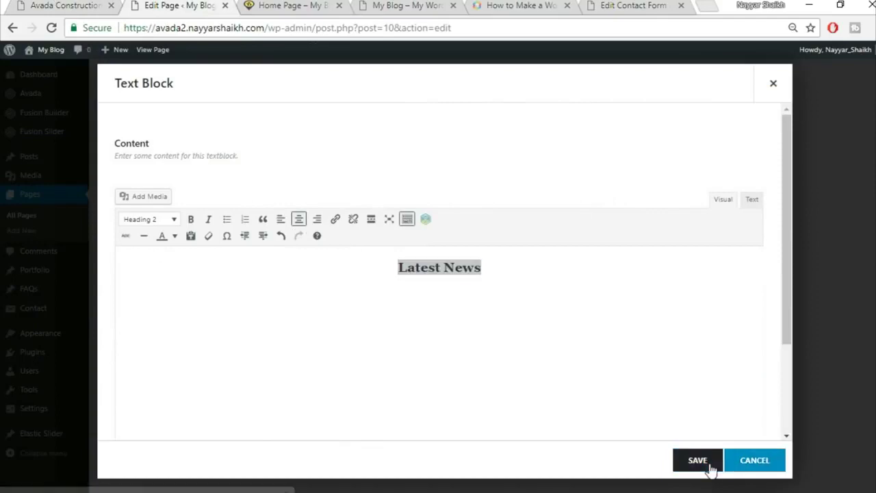
left_click(710, 464)
left_click(101, 3)
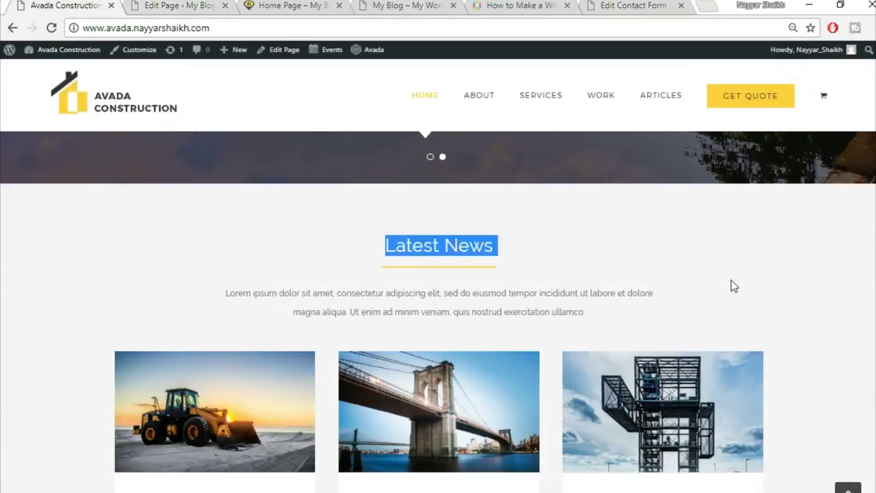
scroll(731, 280, "down", 3)
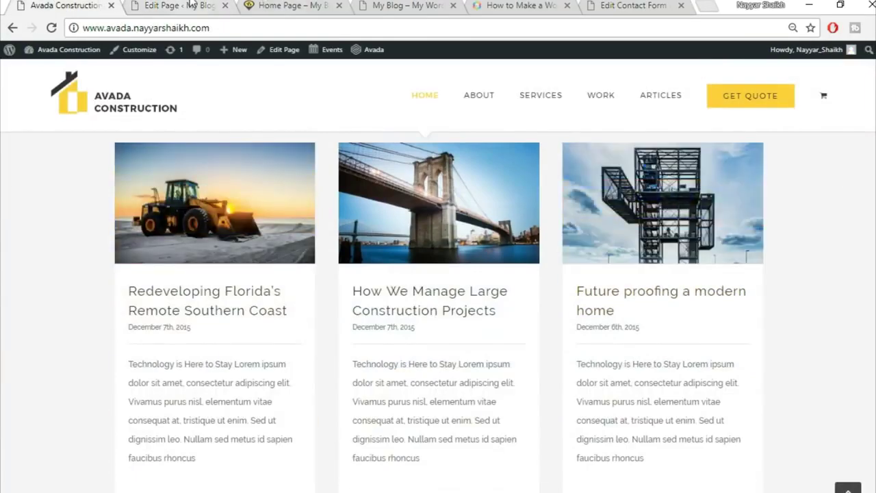
key("ctrl+Tab")
scroll(658, 364, "down", 2)
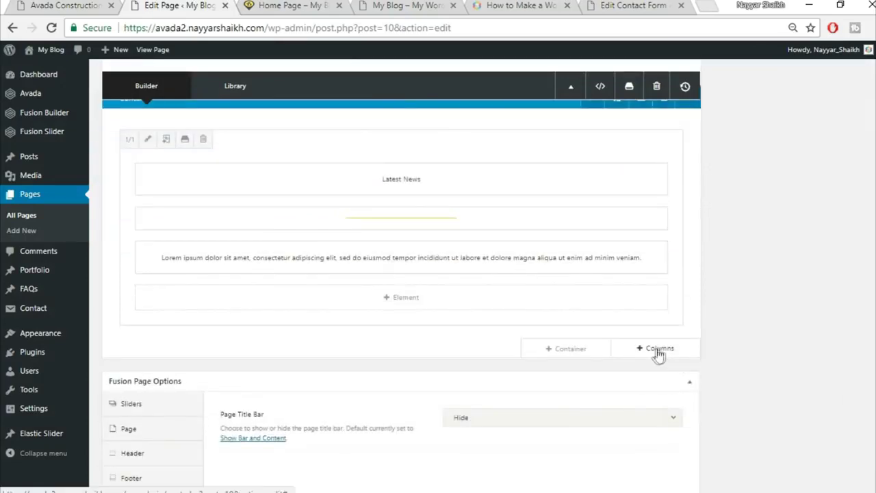
- Add a single full-width column row holding a Blog element
left_click(636, 347)
left_click(179, 169)
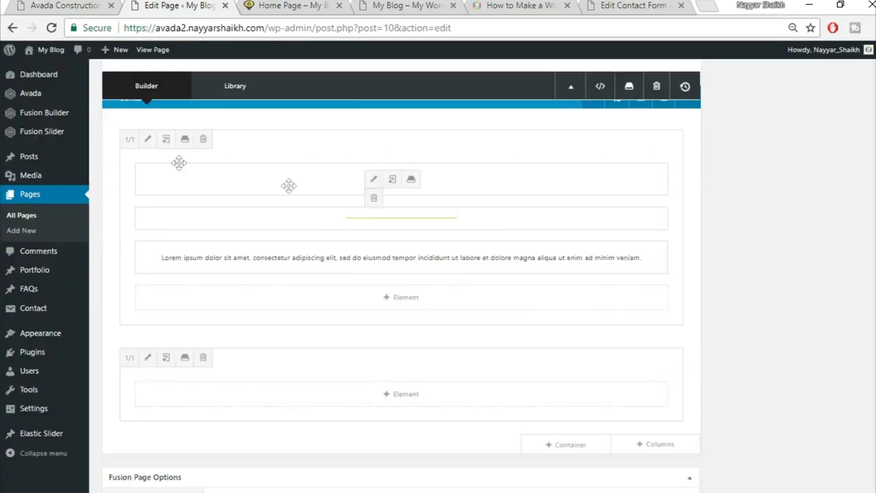
left_click(442, 398)
left_click(694, 84)
type("blo")
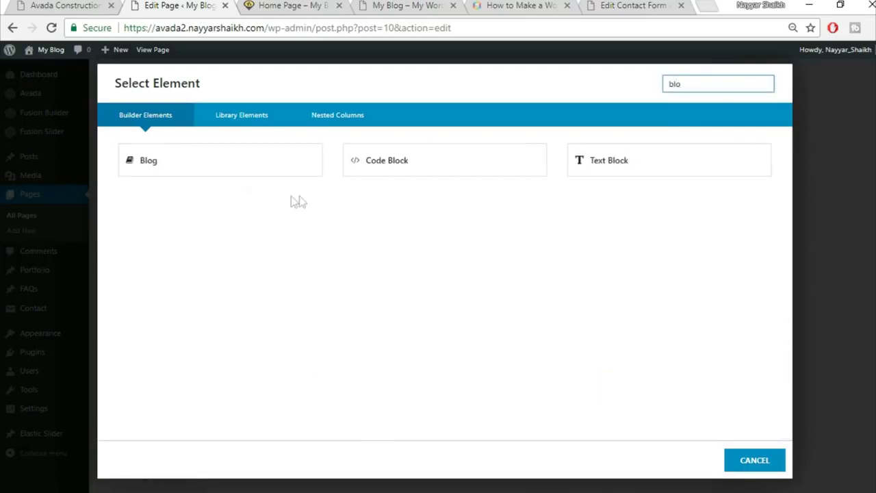
left_click(192, 162)
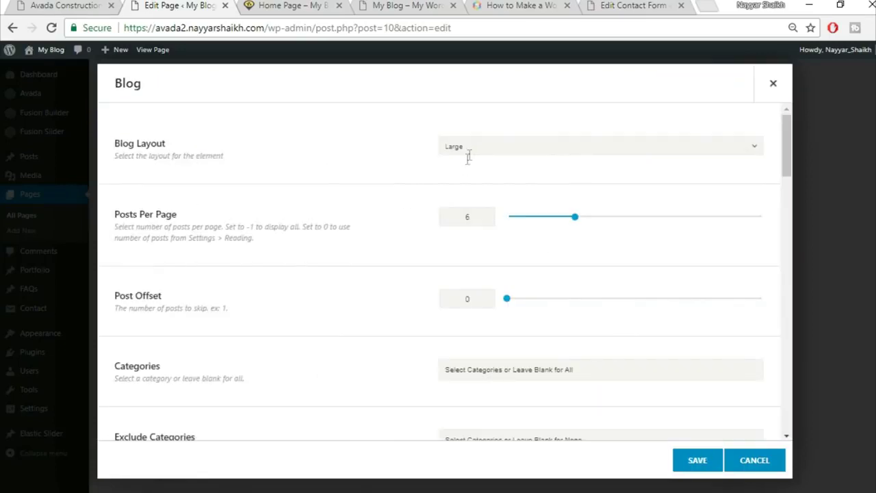
- Set the blog layout to Grid and select the column spacing value
left_click(575, 147)
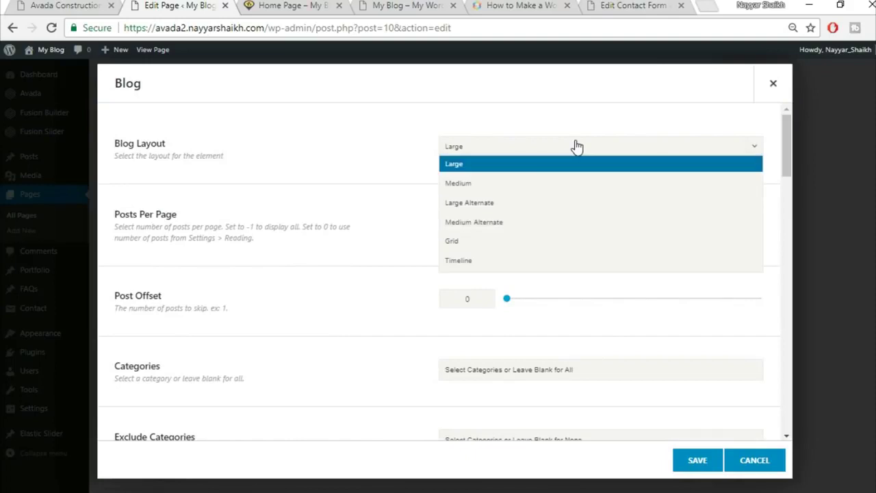
left_click(511, 241)
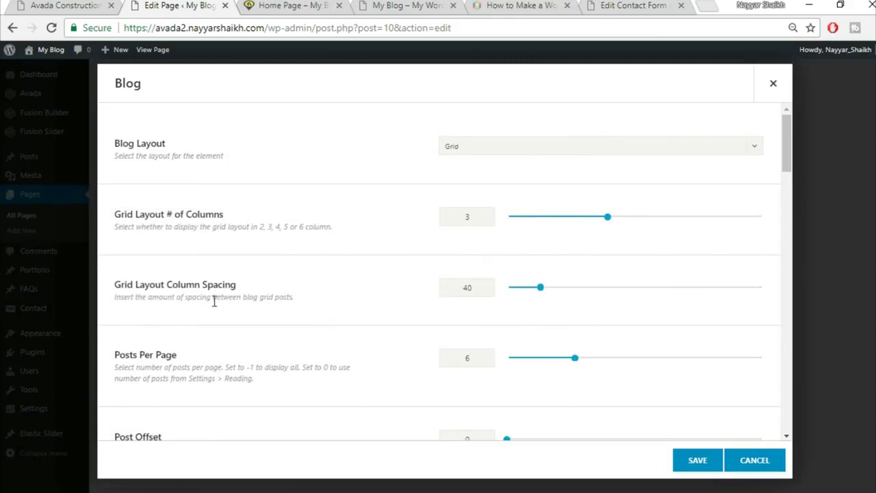
double_click(466, 290)
scroll(394, 303, "down", 1)
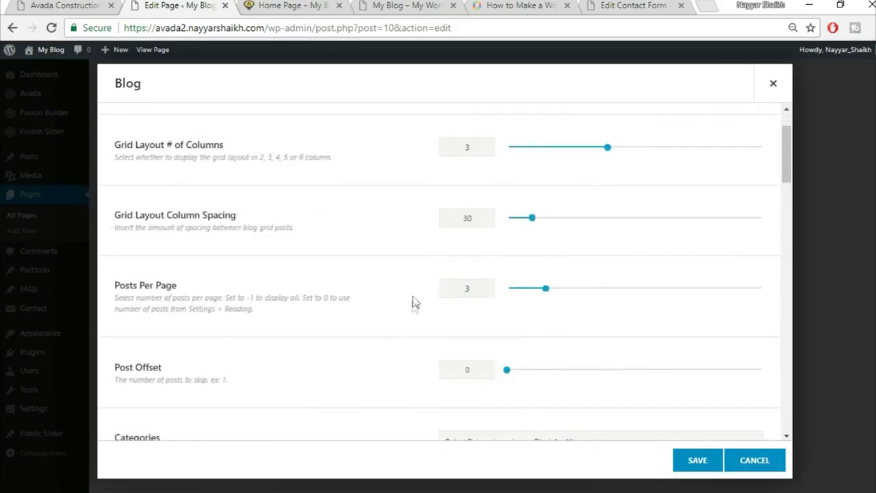
scroll(413, 302, "down", 2)
scroll(422, 326, "down", 3)
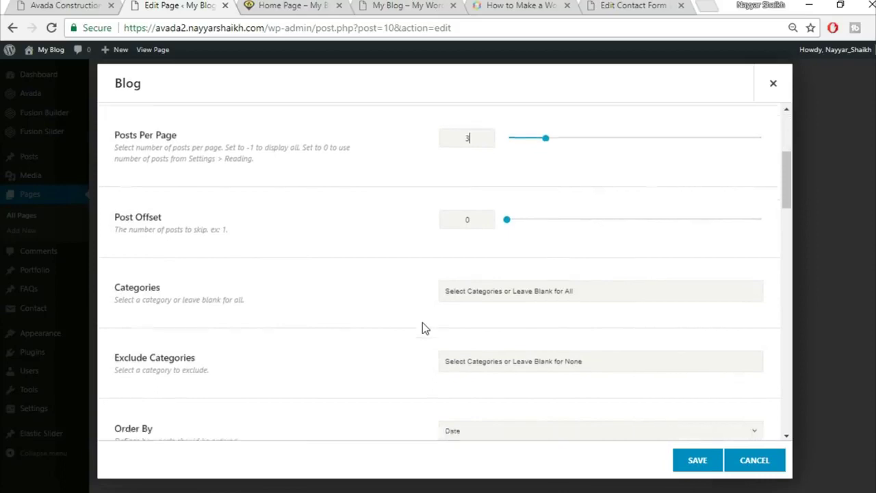
scroll(423, 322, "down", 1)
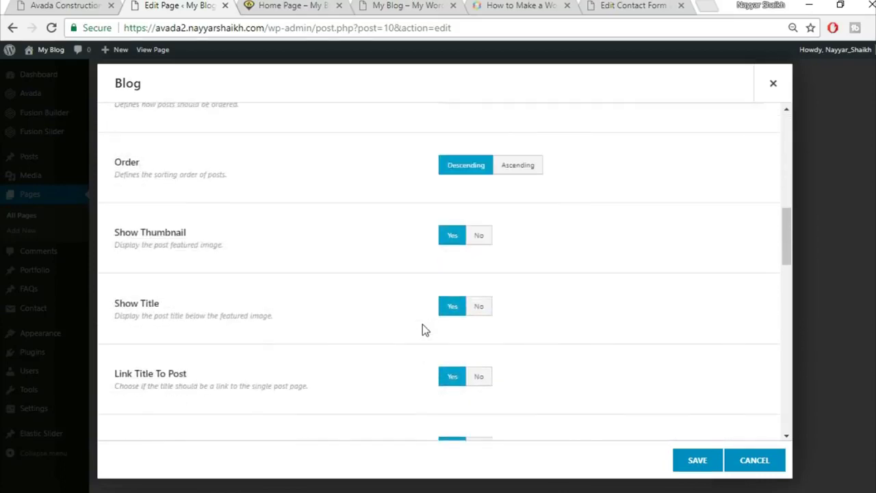
- Compare the blog settings with the demo site's news cards and excerpt length
left_click(29, 4)
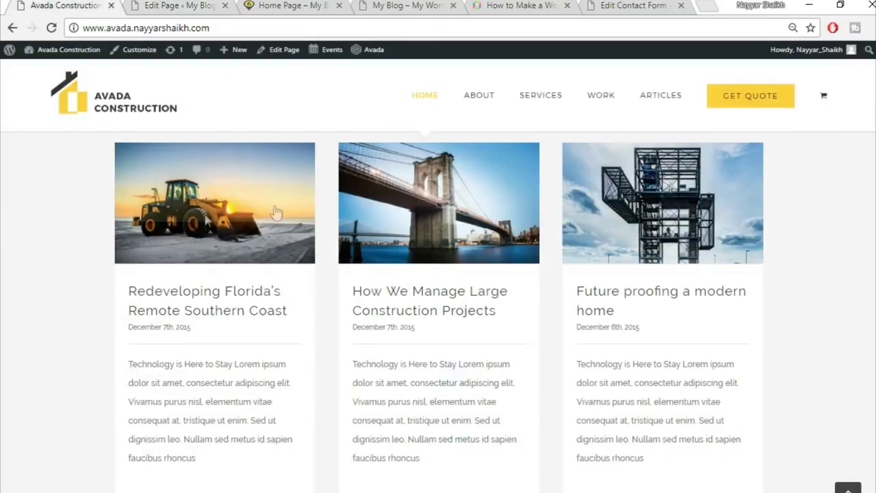
left_click(172, 6)
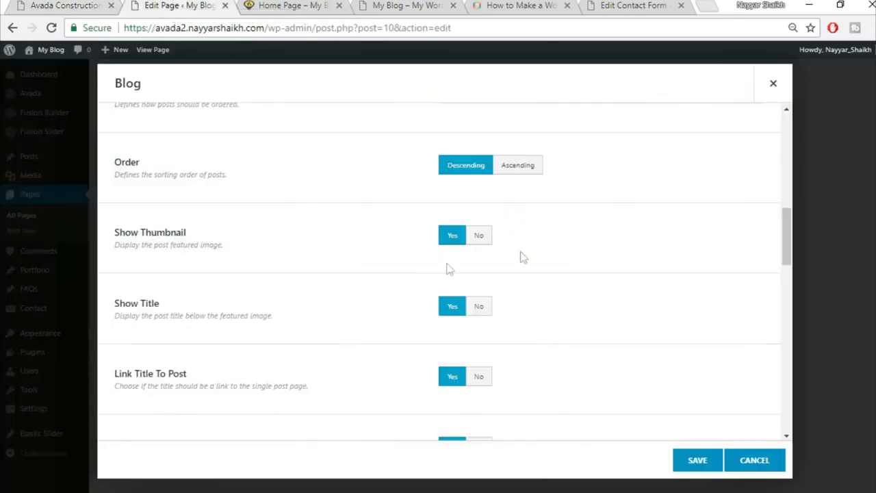
scroll(378, 320, "down", 1)
left_click(29, 4)
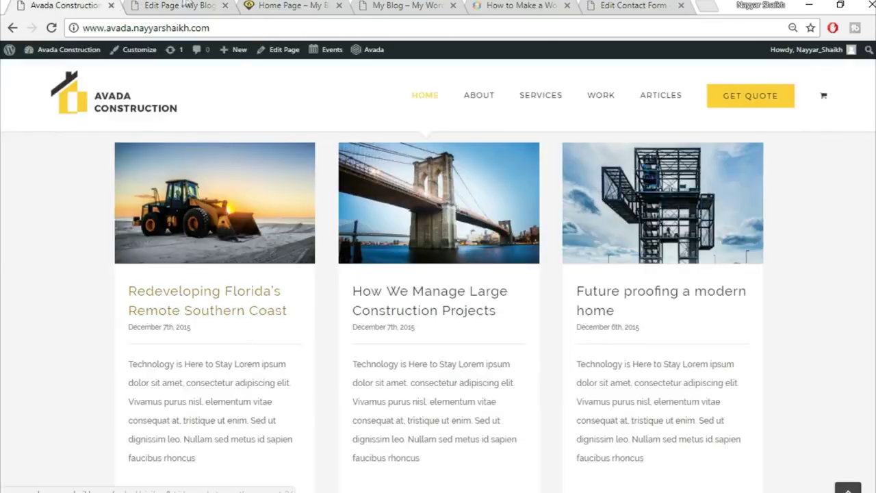
left_click(210, 6)
scroll(225, 345, "down", 1)
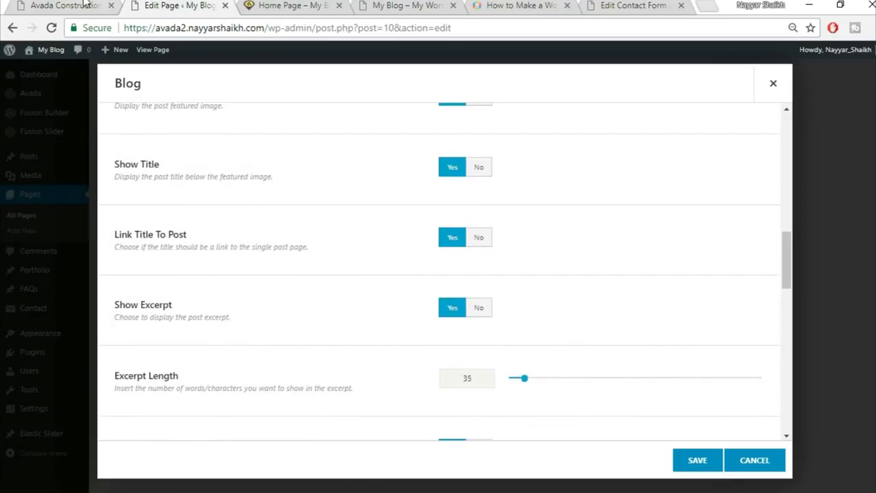
key("ctrl+1")
left_click_drag(118, 370, 226, 472)
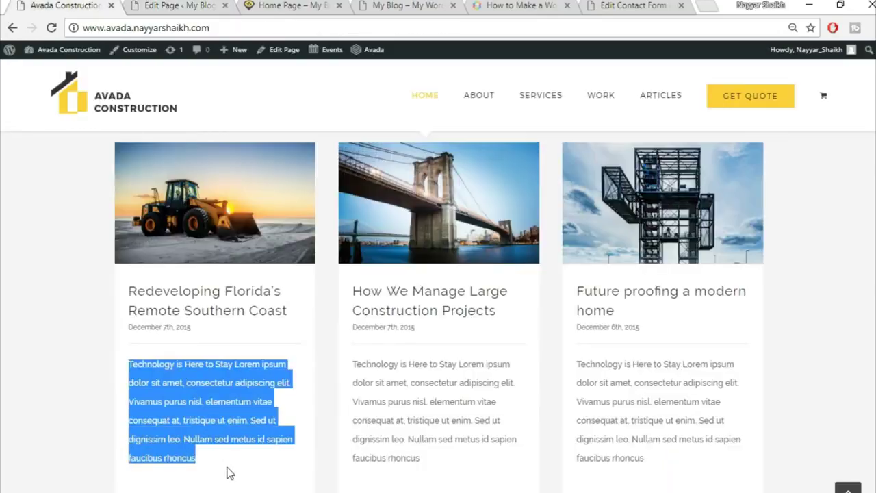
left_click(229, 473)
key("ctrl+2")
scroll(575, 336, "down", 2)
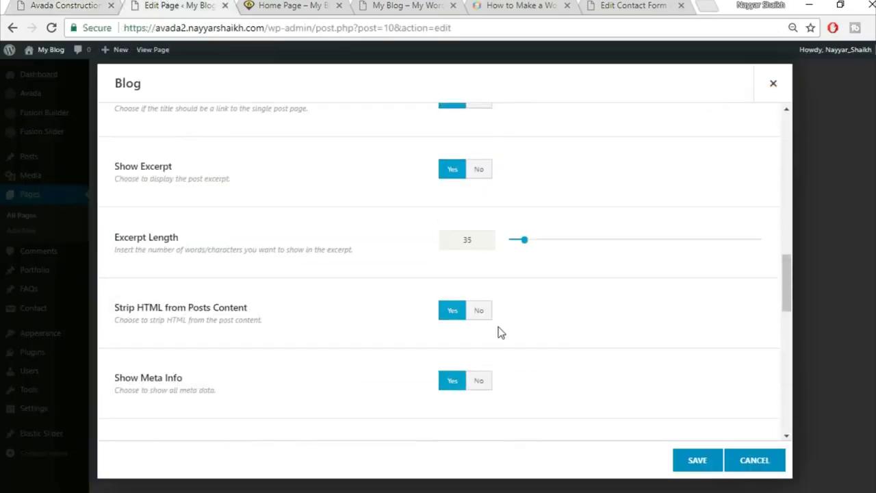
scroll(369, 357, "down", 2)
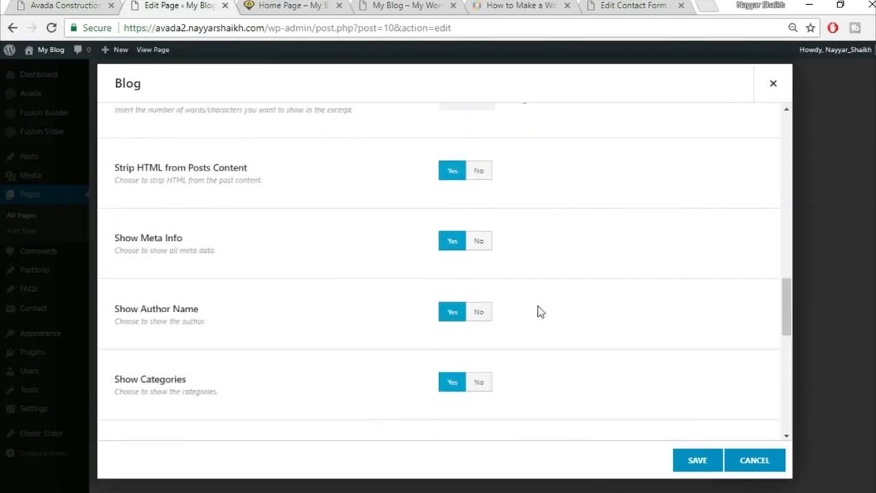
scroll(537, 315, "down", 1)
scroll(561, 354, "down", 1)
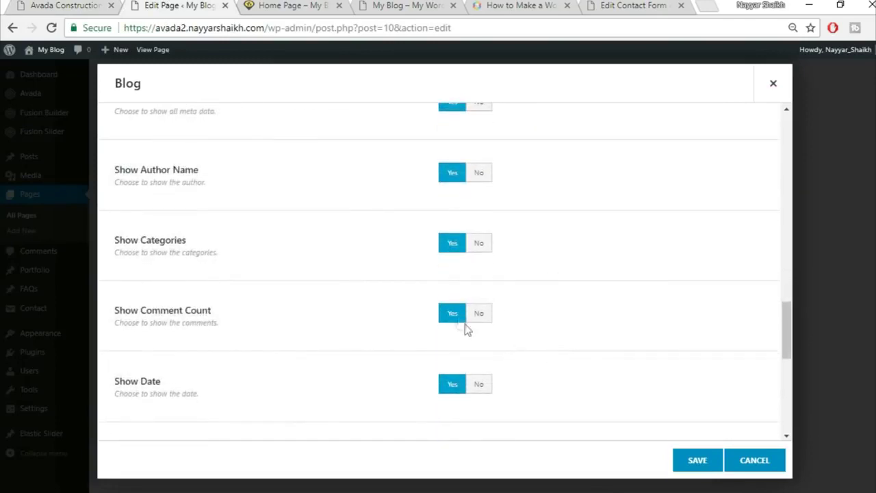
- Set Show Comment Count, Categories, Author Name and Tags to No
left_click(487, 314)
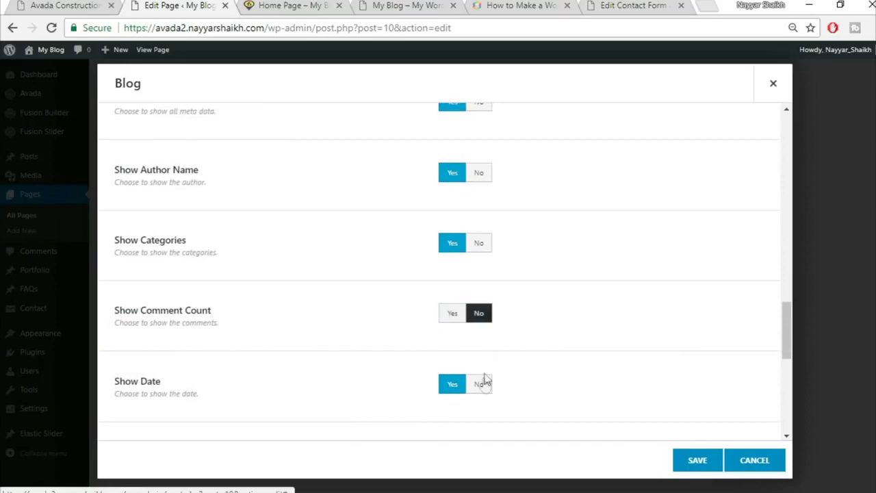
left_click(479, 242)
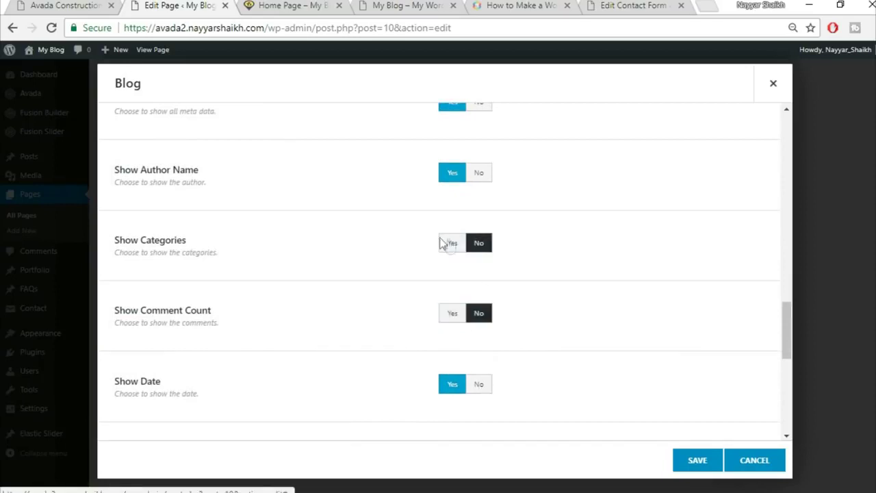
left_click(481, 174)
scroll(527, 277, "down", 2)
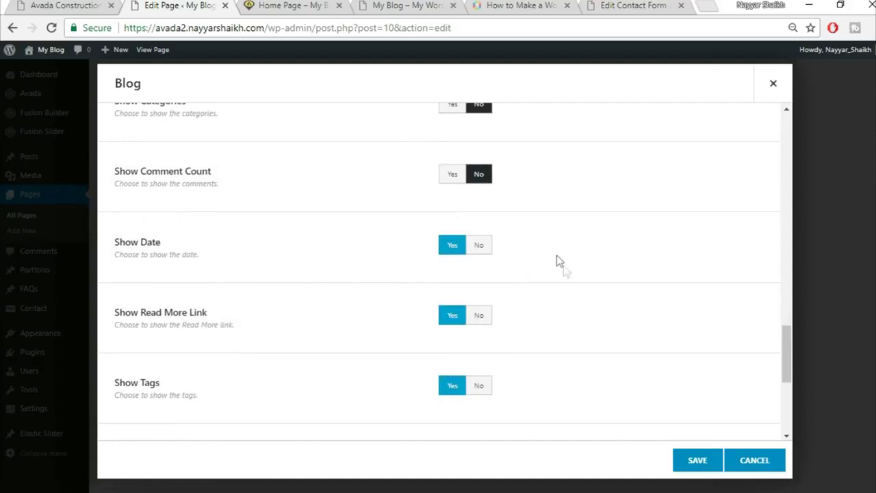
scroll(565, 270, "down", 1)
scroll(465, 287, "down", 2)
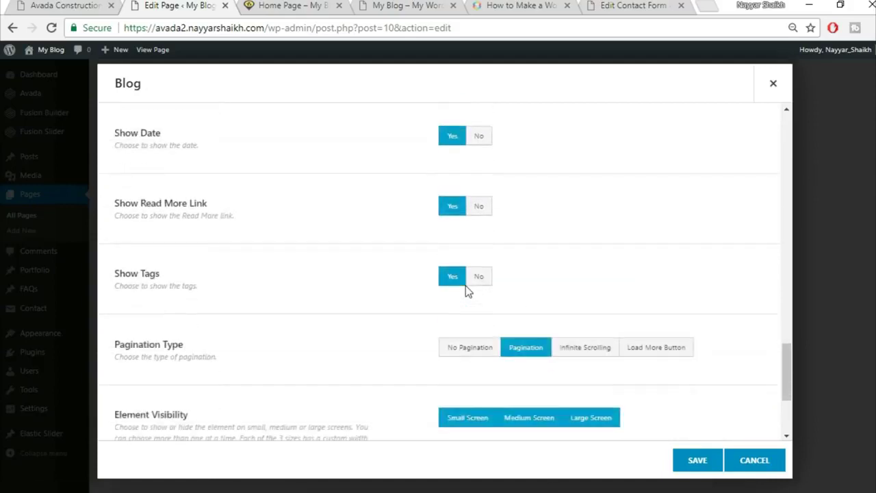
left_click(479, 247)
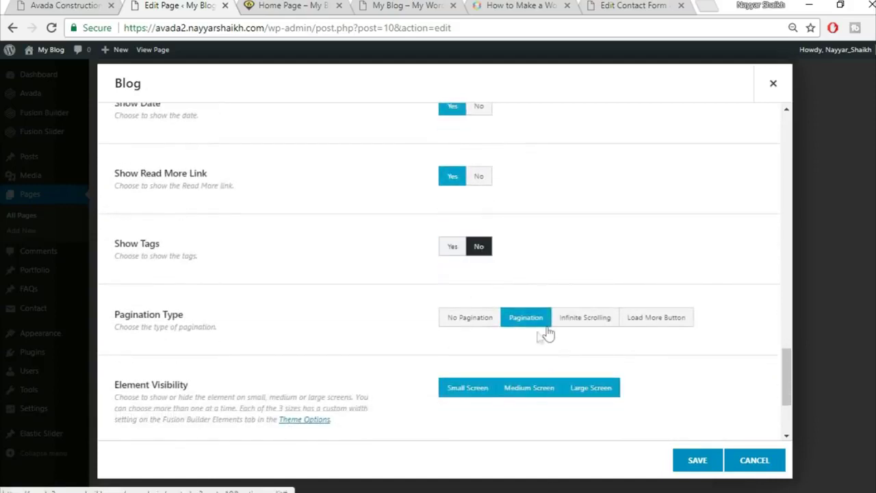
- Choose No Pagination and save the Blog element
scroll(684, 286, "down", 2)
left_click(479, 250)
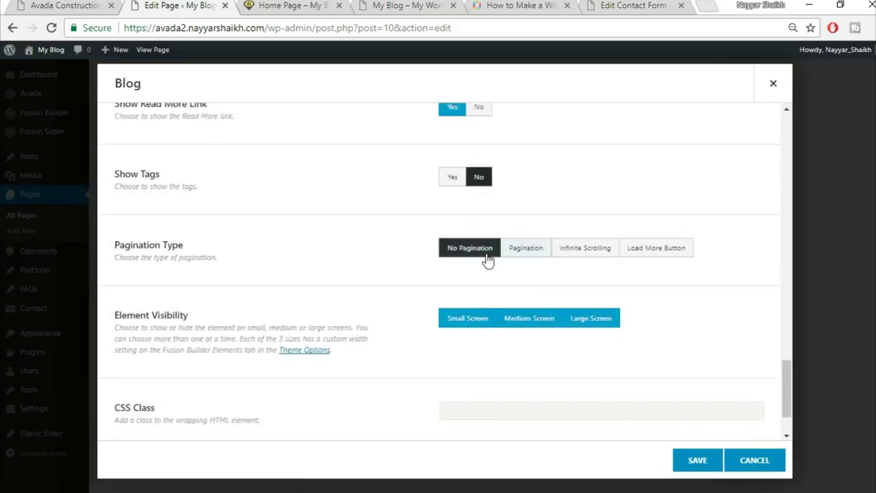
scroll(349, 329, "down", 1)
scroll(356, 334, "up", 10)
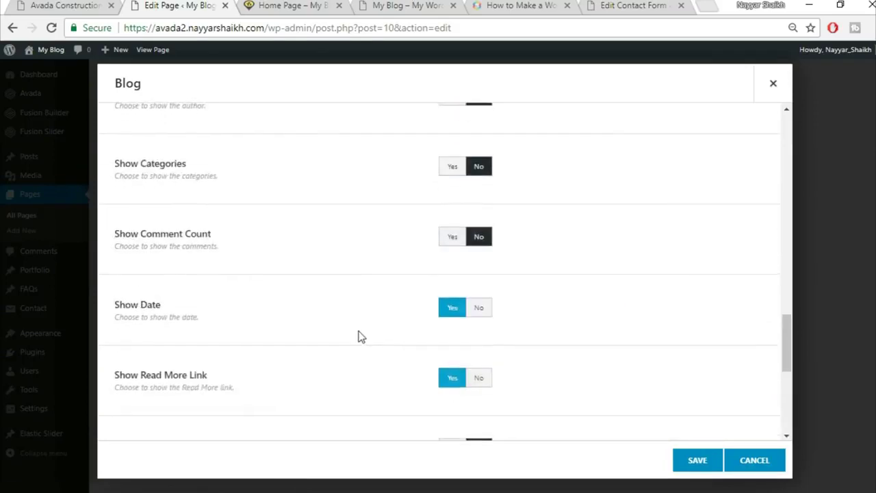
scroll(360, 335, "up", 6)
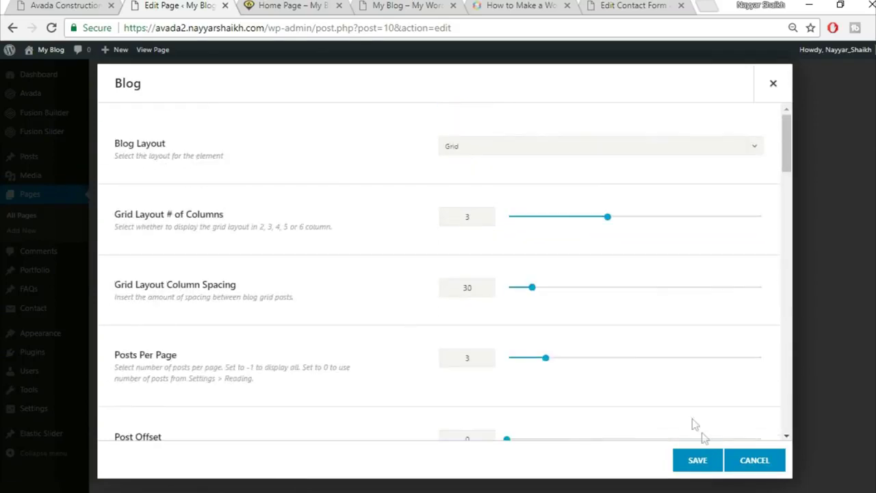
scroll(666, 387, "down", 4)
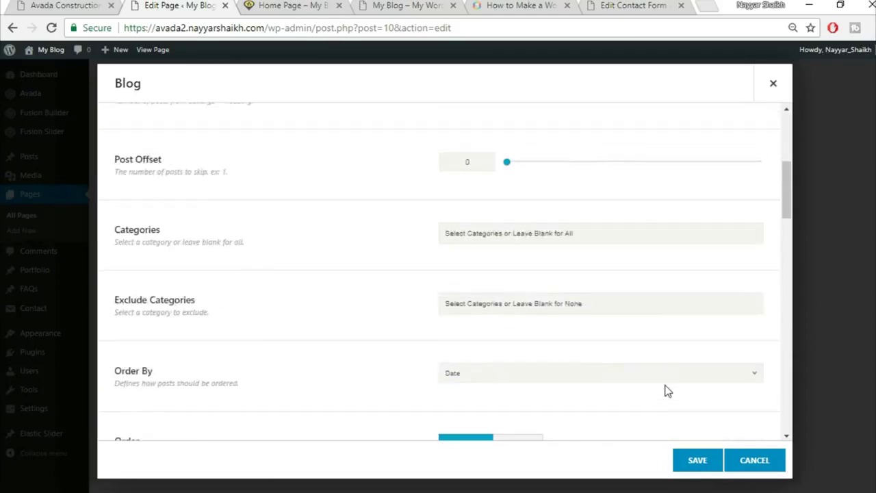
scroll(665, 388, "down", 6)
left_click(695, 459)
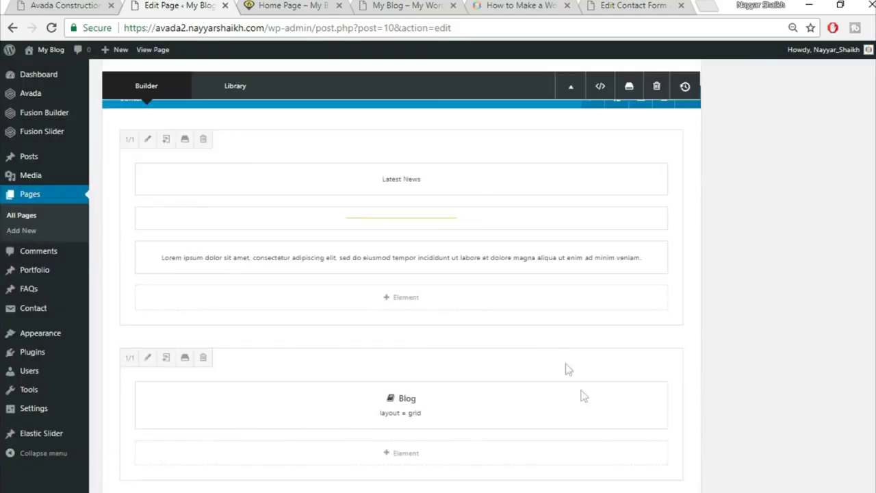
- Reload the Avada demo site to compare its blog grid
scroll(563, 361, "down", 2)
left_click(45, 5)
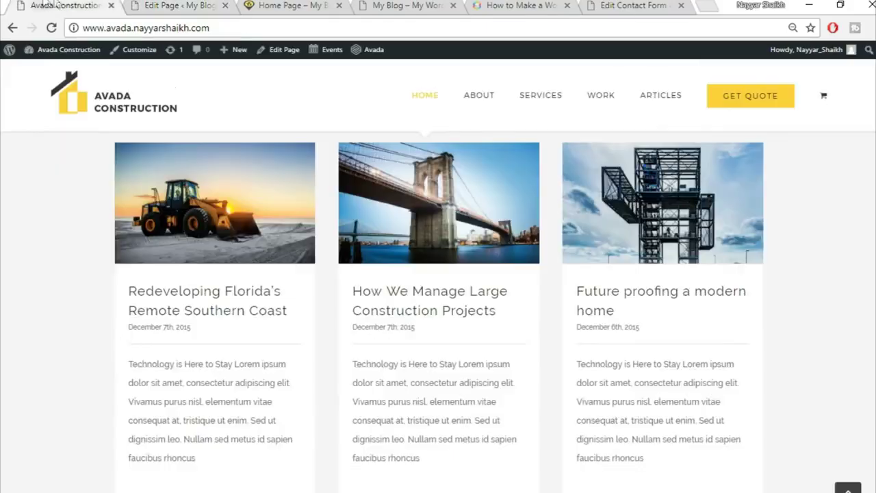
key("F5")
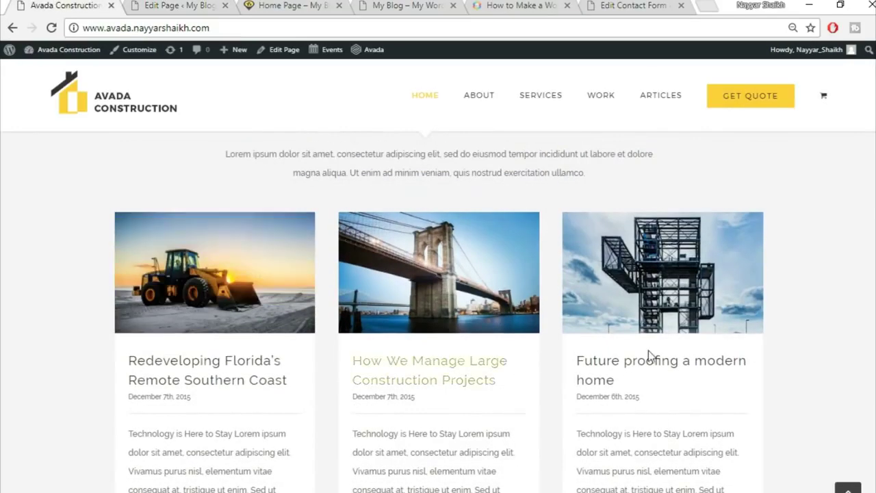
- Publish the home page changes with Update in the page editor
left_click(145, 4)
scroll(788, 382, "up", 15)
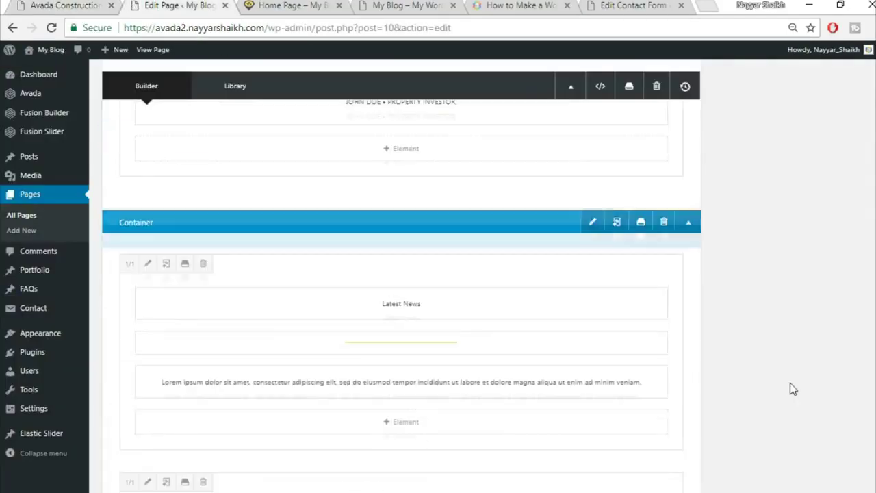
scroll(871, 139, "up", 3)
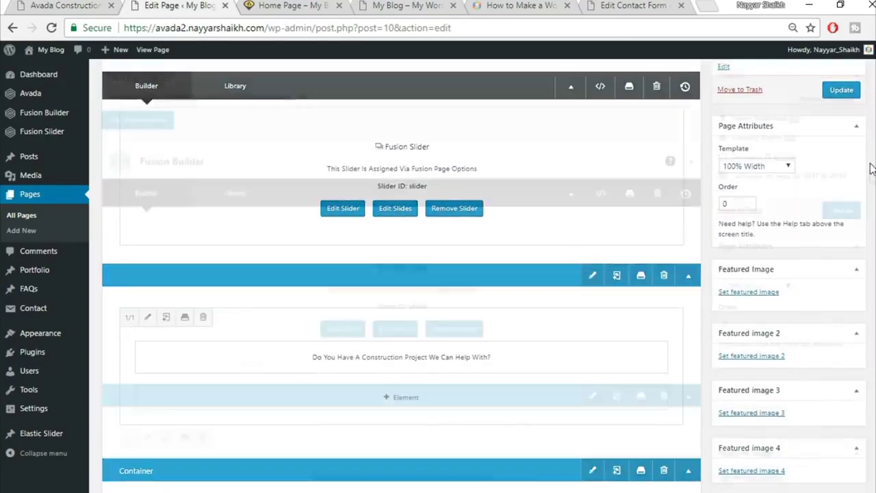
left_click(841, 272)
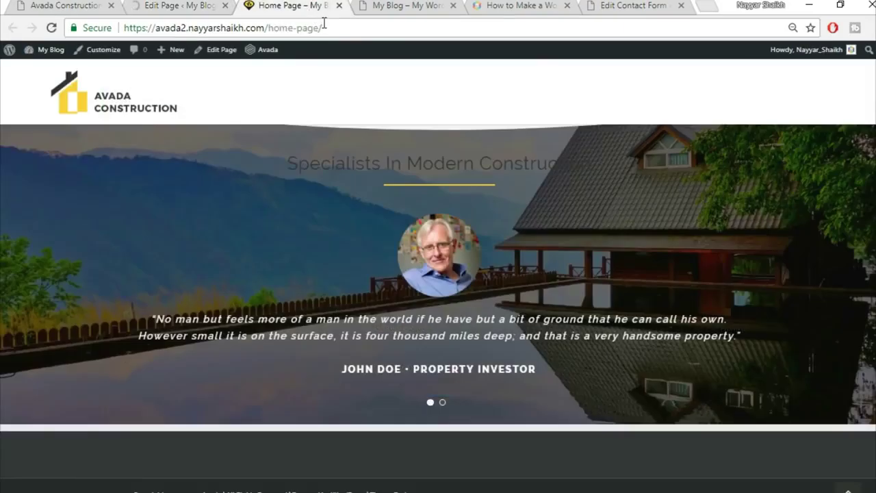
- Reload the live home page to check the new blog grid
left_click(324, 24)
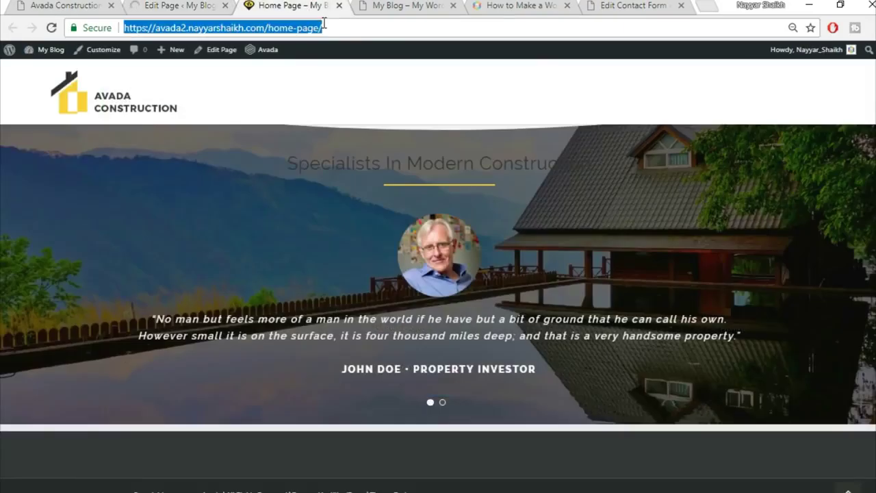
key("Return")
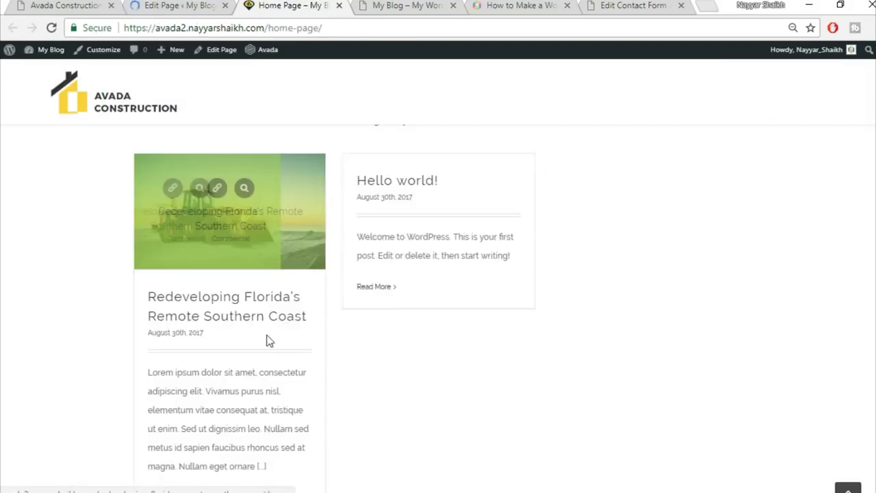
scroll(267, 336, "down", 2)
scroll(251, 301, "up", 2)
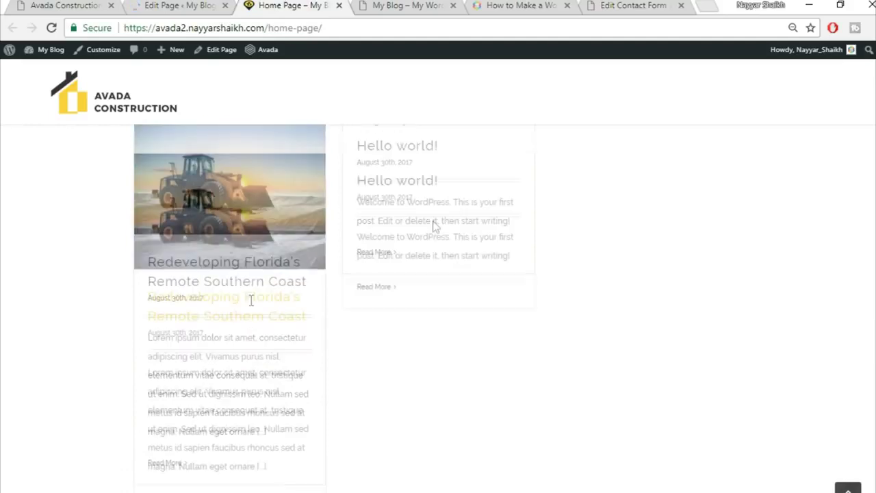
mouse_move(226, 227)
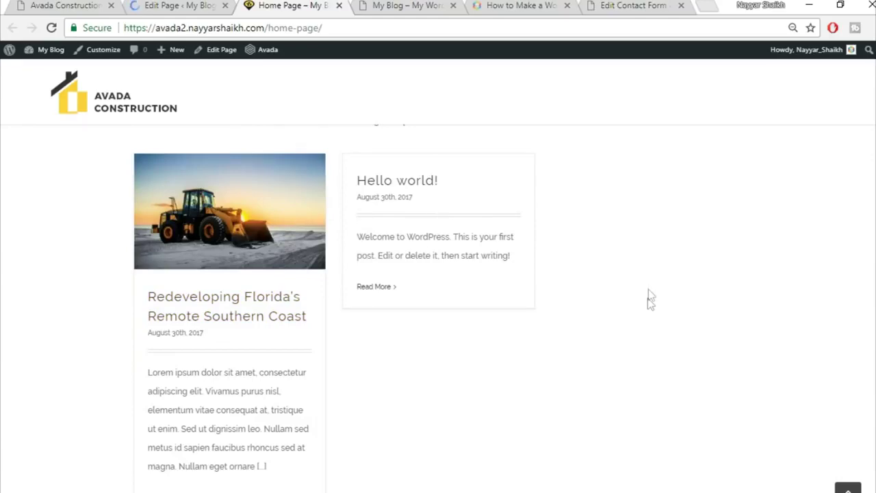
- Scroll to the Latest News cards and the Trusted Partners logos below them
scroll(649, 301, "up", 2)
scroll(657, 315, "down", 2)
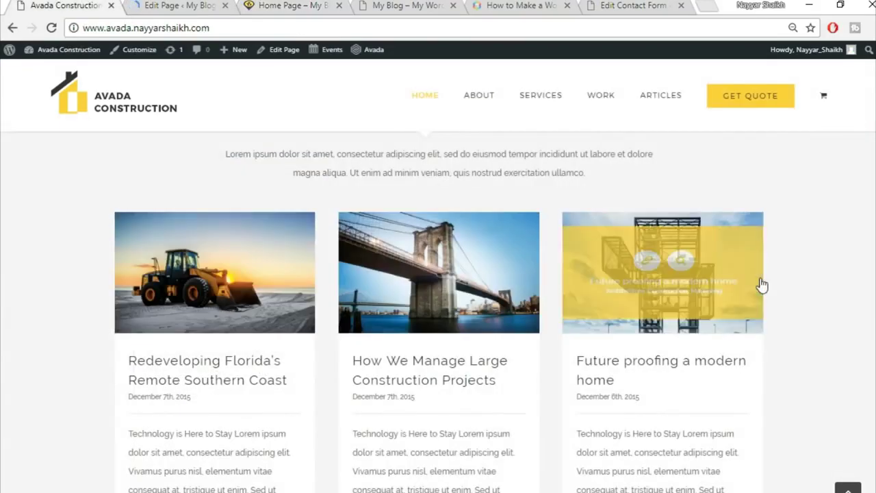
scroll(761, 285, "down", 5)
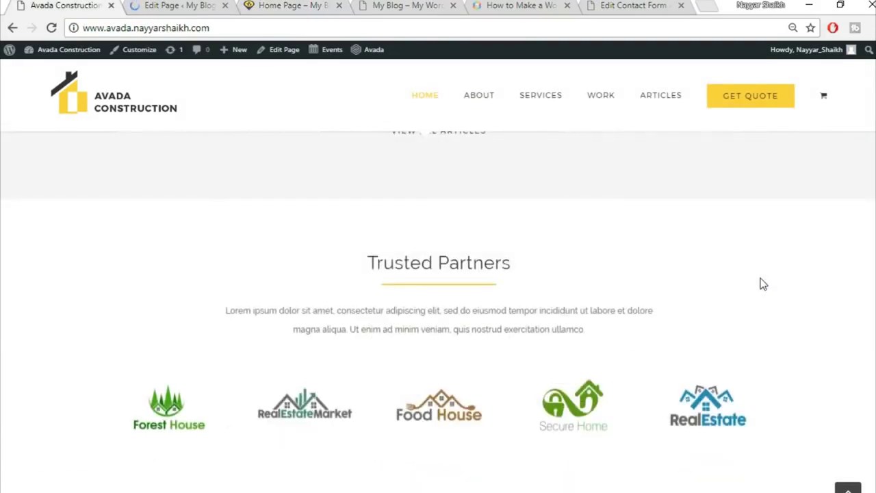
scroll(760, 284, "up", 3)
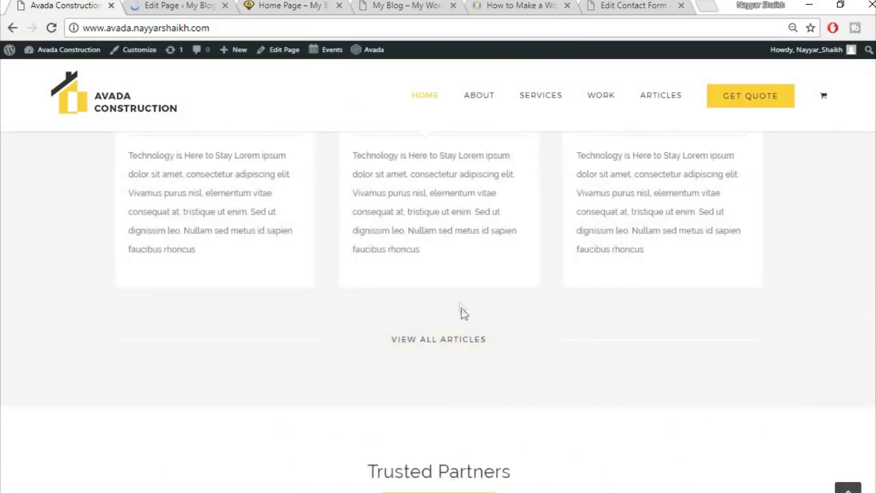
scroll(488, 334, "up", 5)
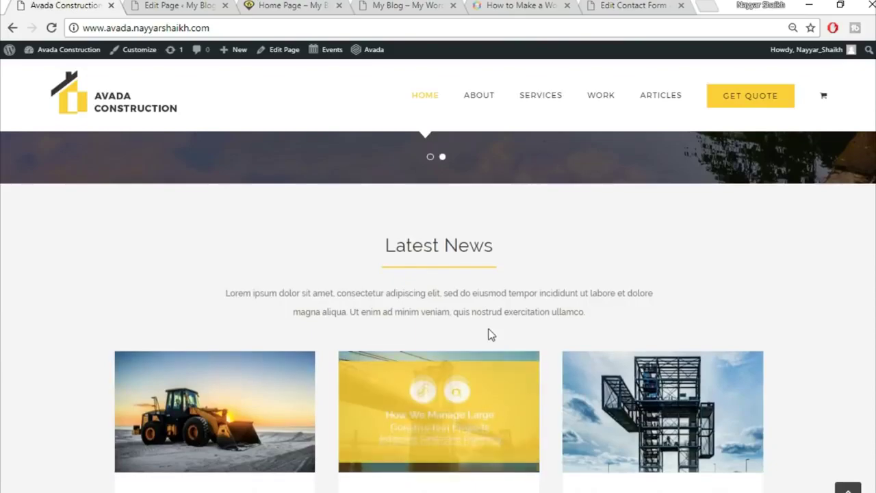
scroll(488, 334, "up", 5)
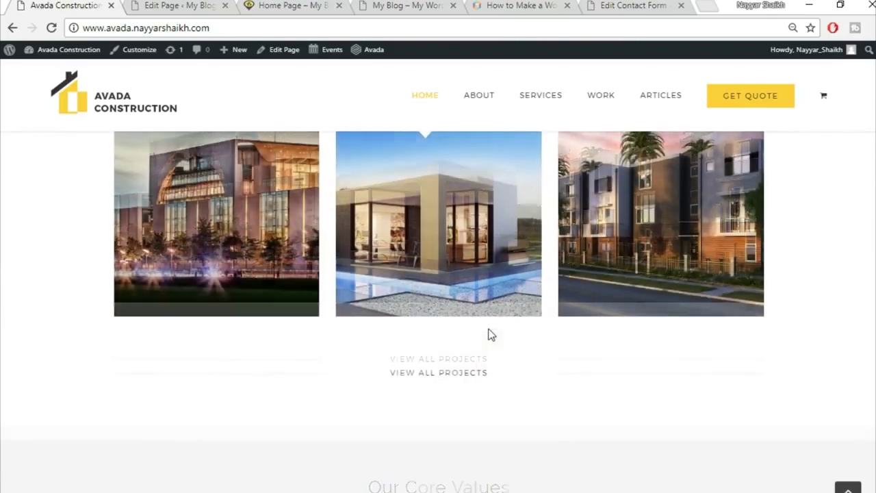
scroll(665, 410, "down", 10)
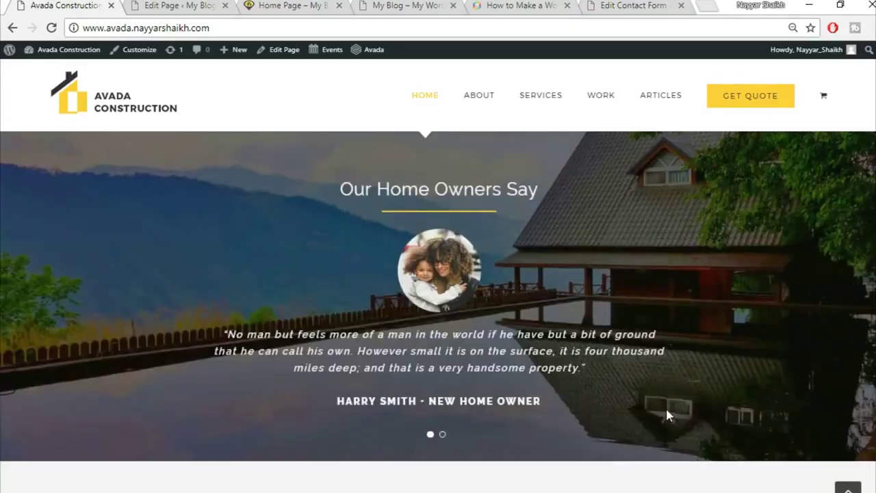
scroll(669, 415, "down", 8)
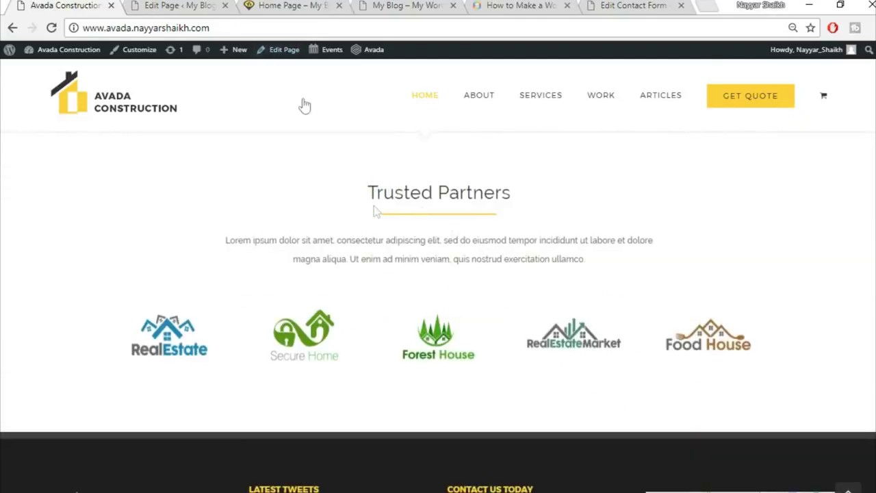
- Add a full-width 1/1 container below the Blog section, then delete it as empty
left_click(191, 5)
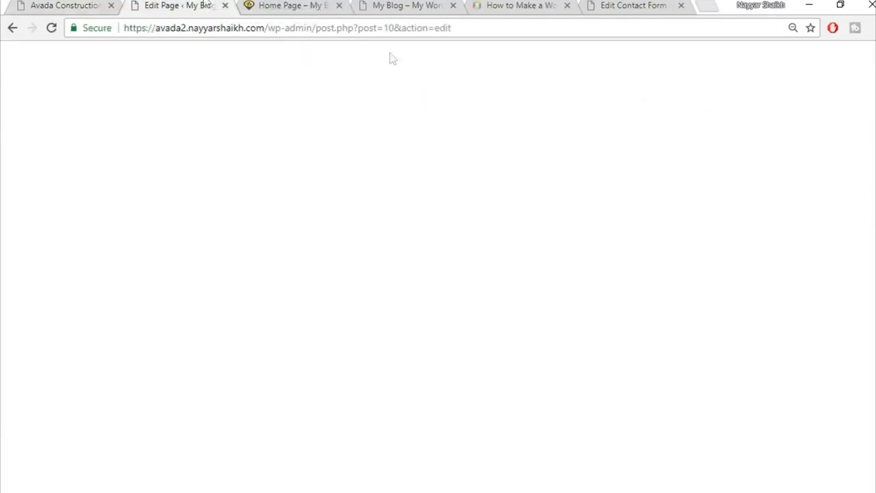
scroll(730, 341, "down", 10)
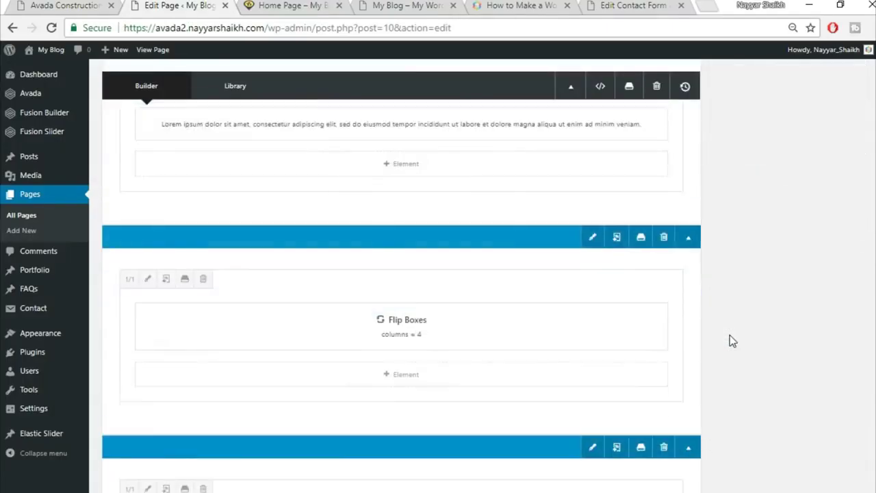
scroll(730, 335, "down", 15)
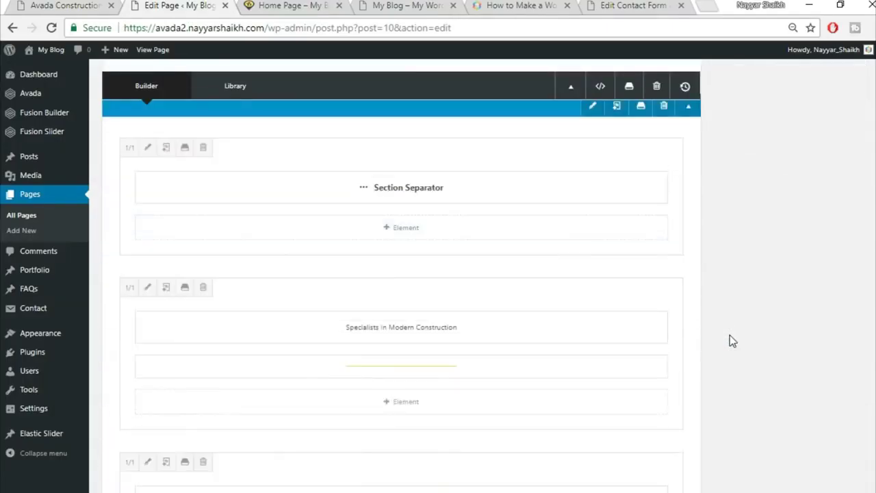
scroll(731, 340, "down", 9)
scroll(730, 340, "up", 4)
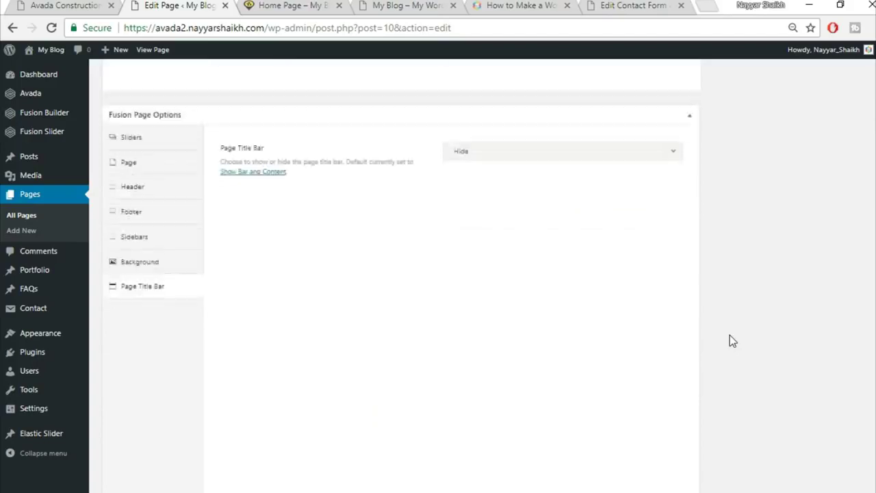
scroll(732, 340, "up", 1)
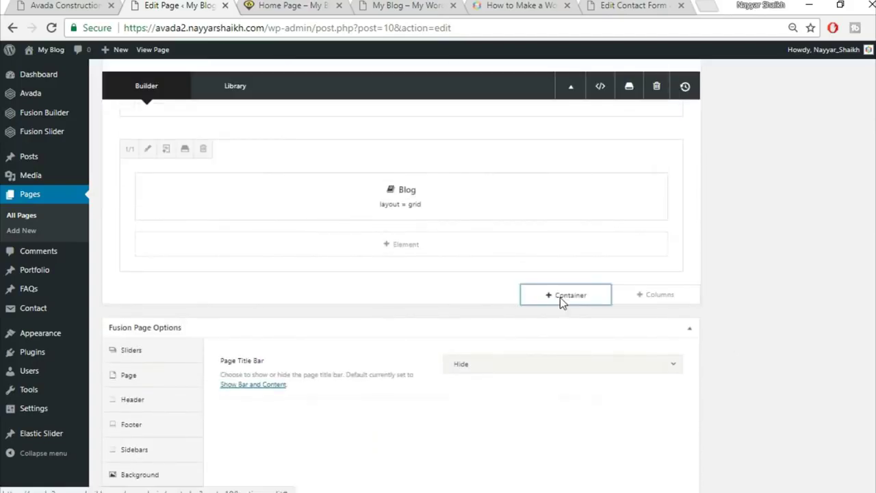
left_click(559, 300)
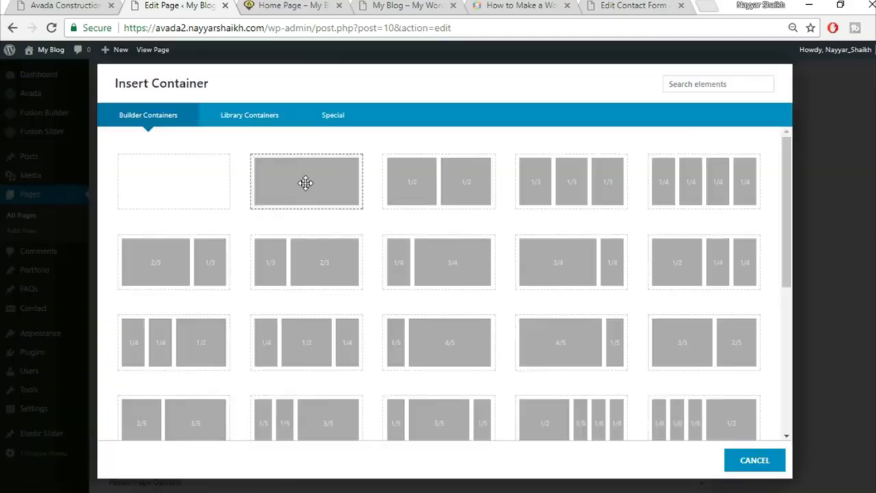
left_click(305, 182)
scroll(433, 395, "up", 1)
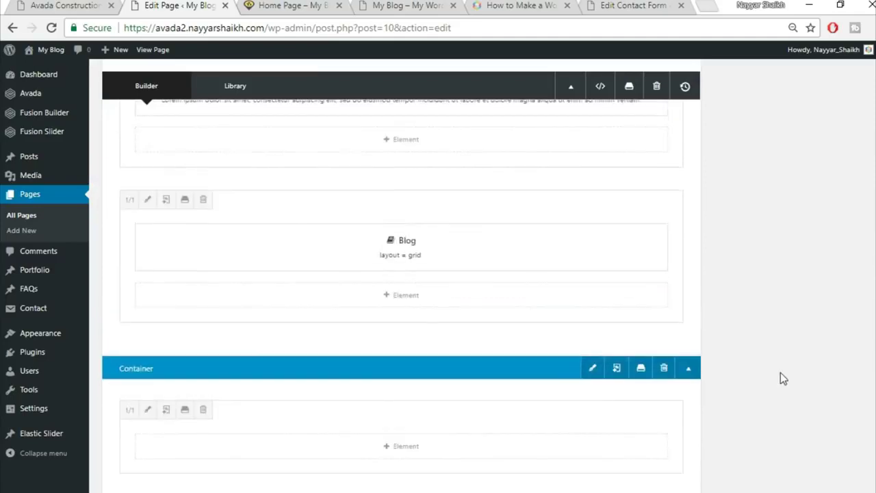
scroll(780, 373, "down", 1)
left_click(663, 316)
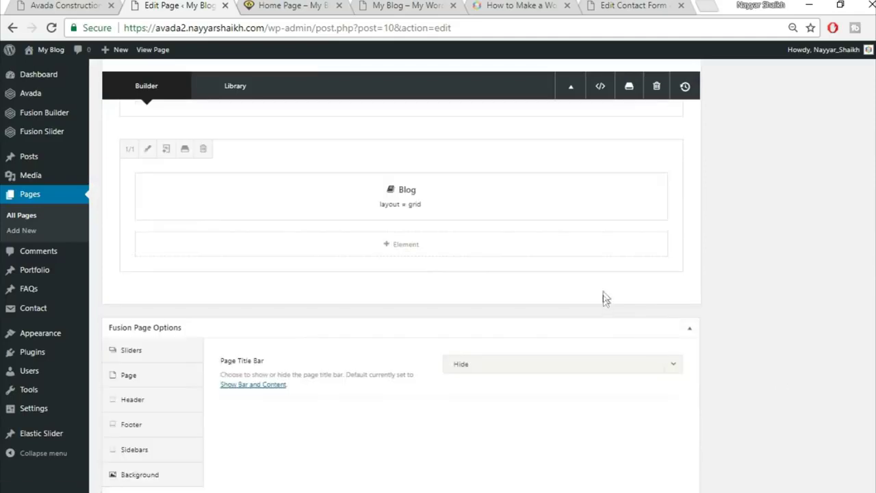
- Insert the saved Title container from Library Containers, and select the demo's Trusted Partners heading
left_click(581, 300)
left_click(251, 117)
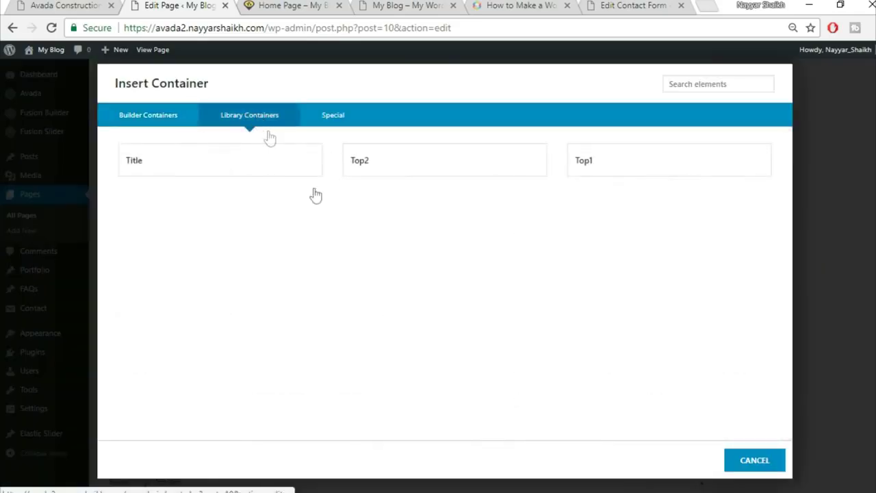
left_click(181, 167)
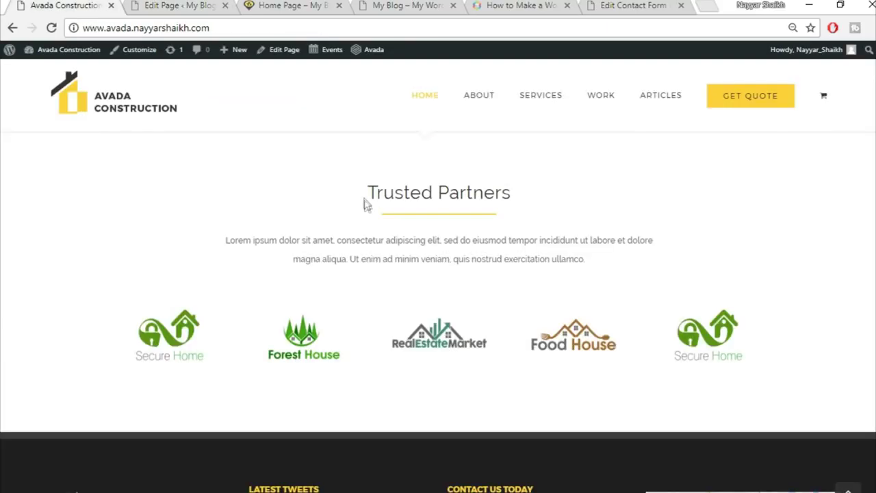
left_click_drag(366, 203, 558, 198)
key("ctrl+c")
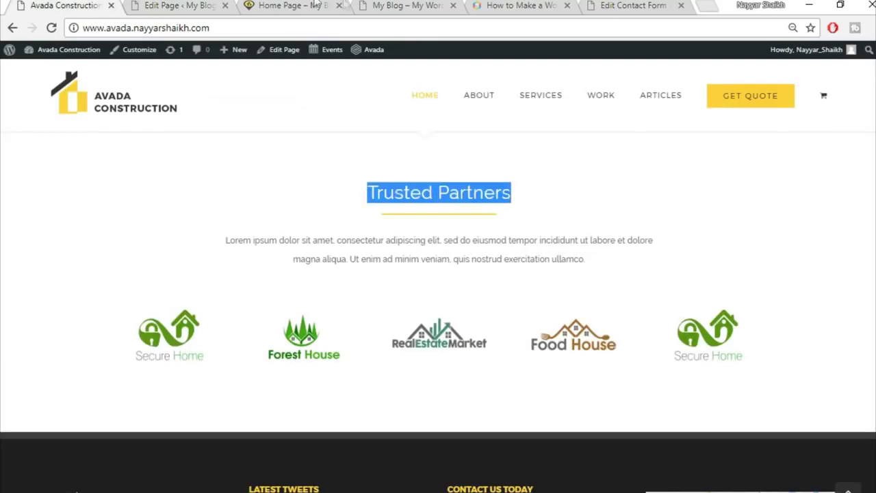
- Replace the new section's heading text with 'Trusted Partners' and save it
left_click(191, 4)
scroll(416, 280, "down", 3)
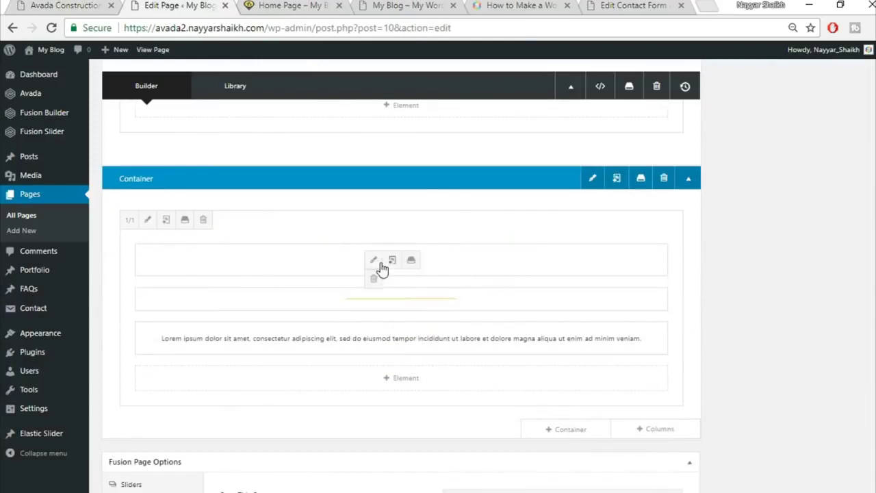
left_click(381, 262)
triple_click(436, 276)
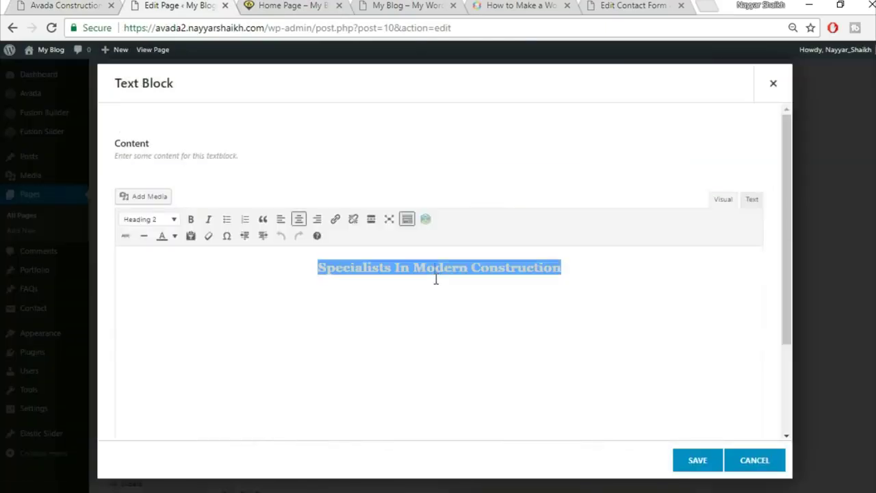
key("ctrl+v")
key("ctrl+a")
left_click(298, 219)
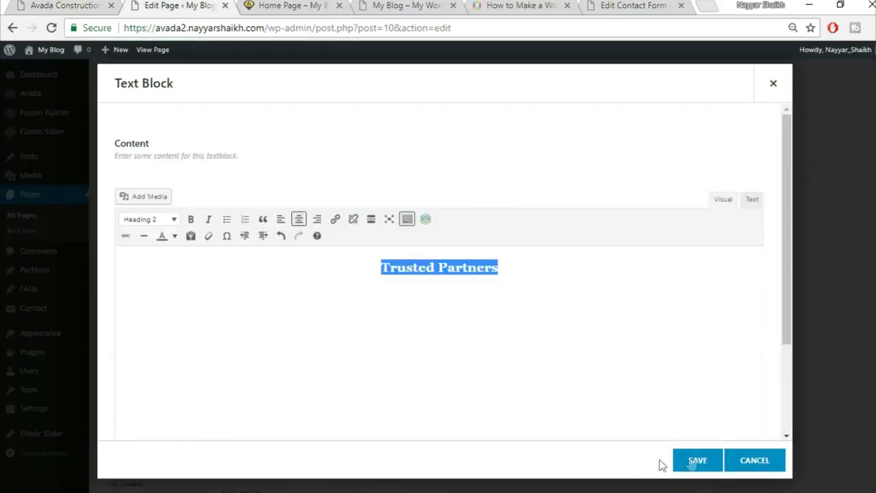
left_click(697, 460)
- Add a 1/1 column beneath the heading holding an Image Carousel element
key("ctrl+1")
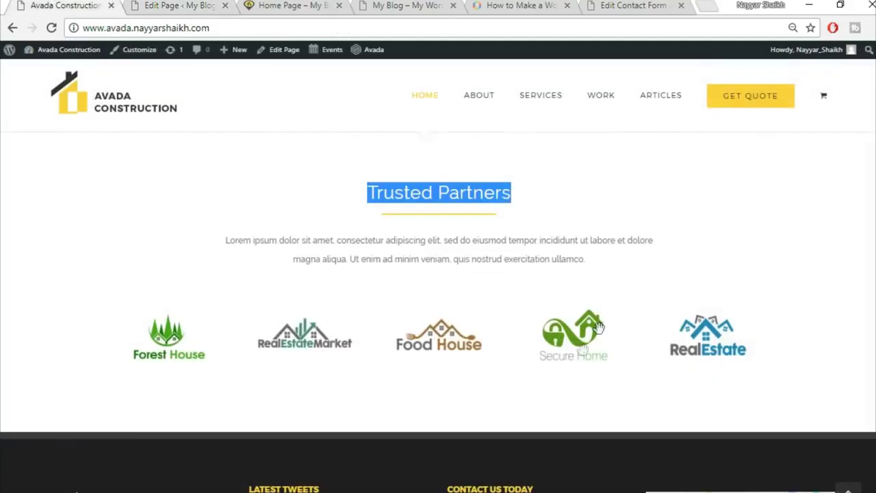
scroll(573, 355, "down", 1)
scroll(573, 356, "down", 1)
key("ctrl+2")
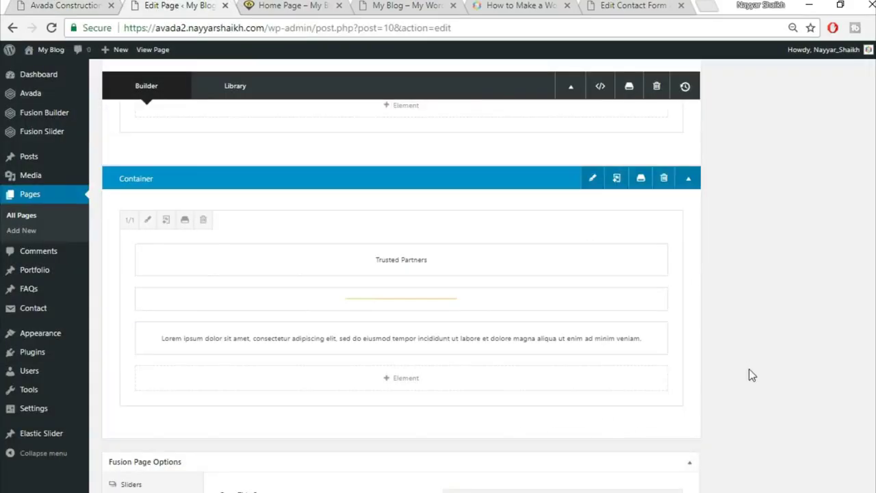
left_click(650, 294)
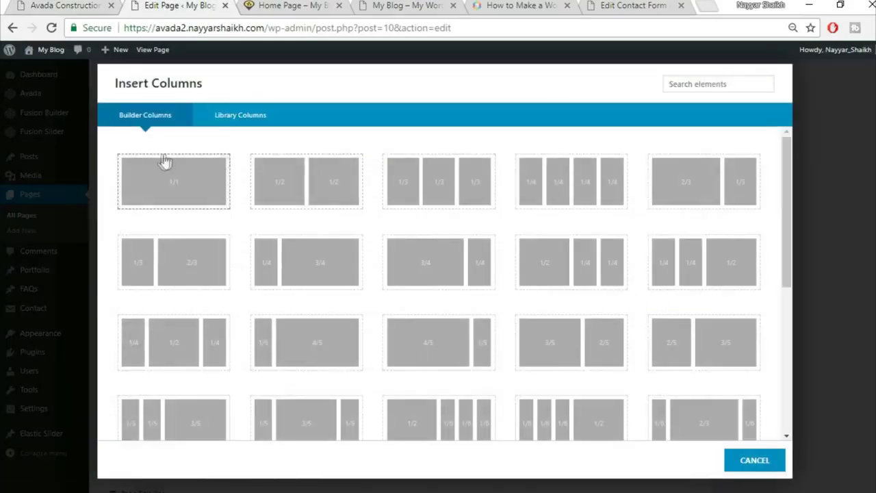
left_click(170, 197)
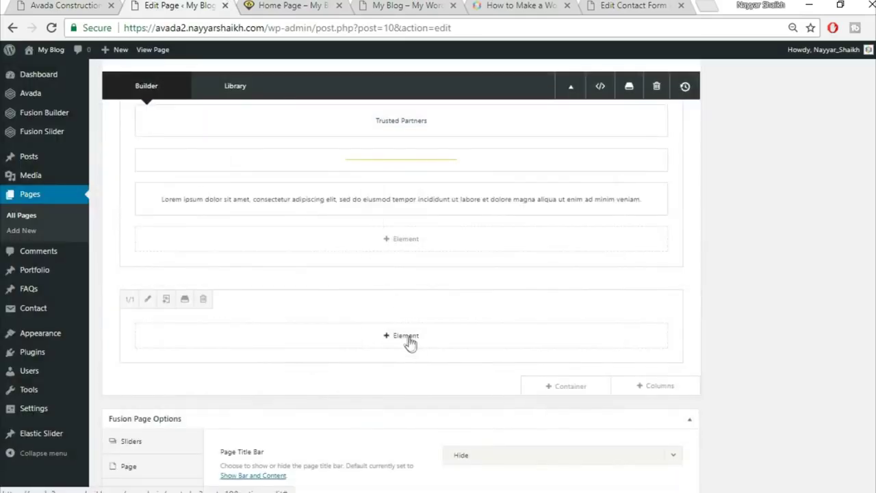
left_click(410, 342)
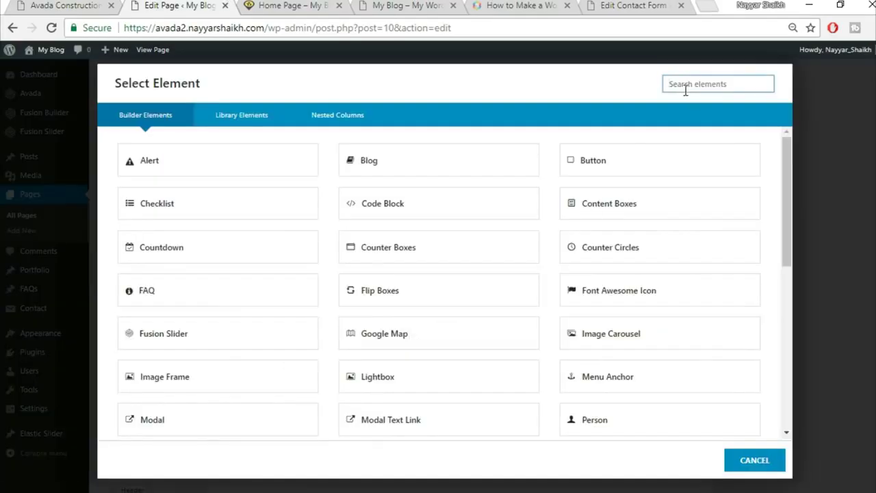
type("ima")
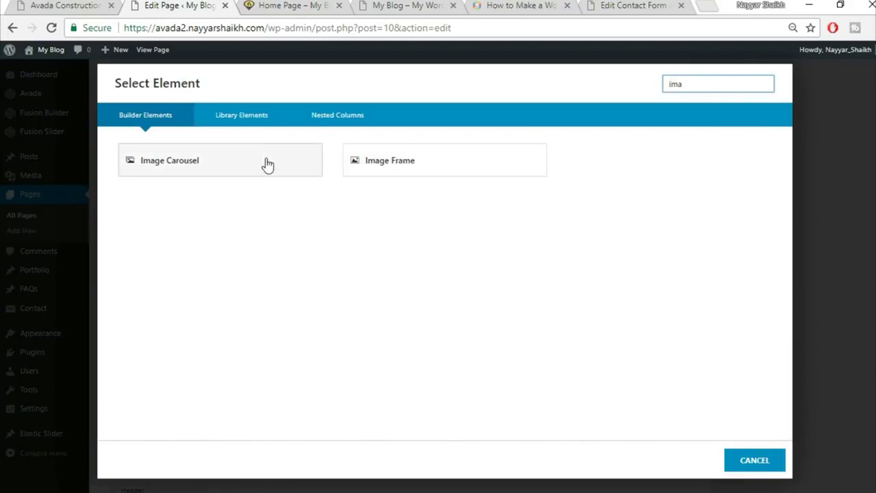
left_click(267, 164)
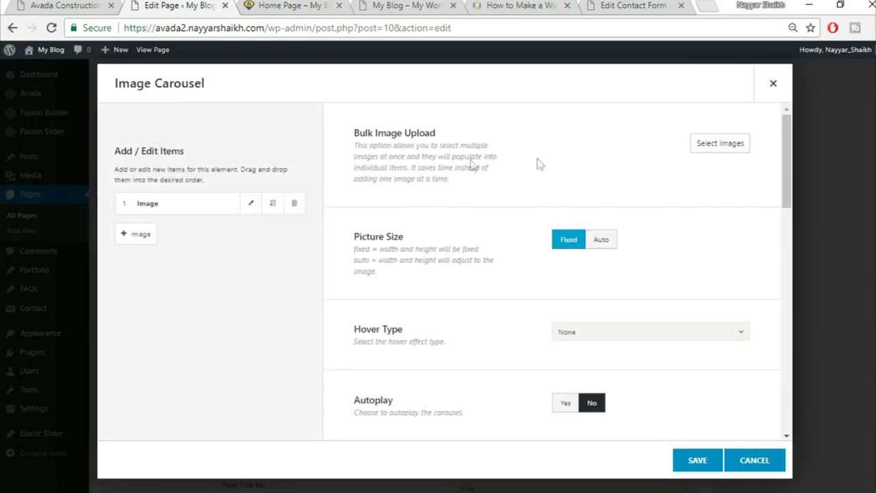
- Upload home-logo1, home-logo2, home-logo9, home-logo10 and home-logo11 and insert them into the carousel
left_click(716, 150)
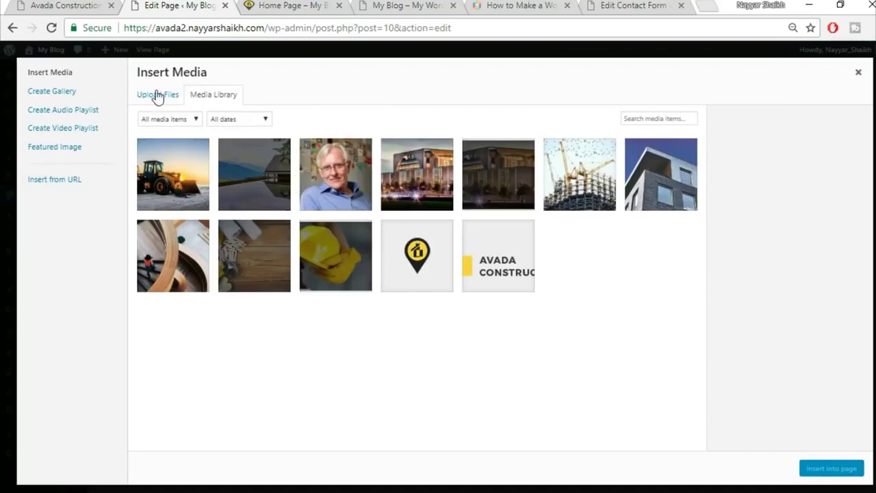
left_click(157, 95)
left_click(477, 267)
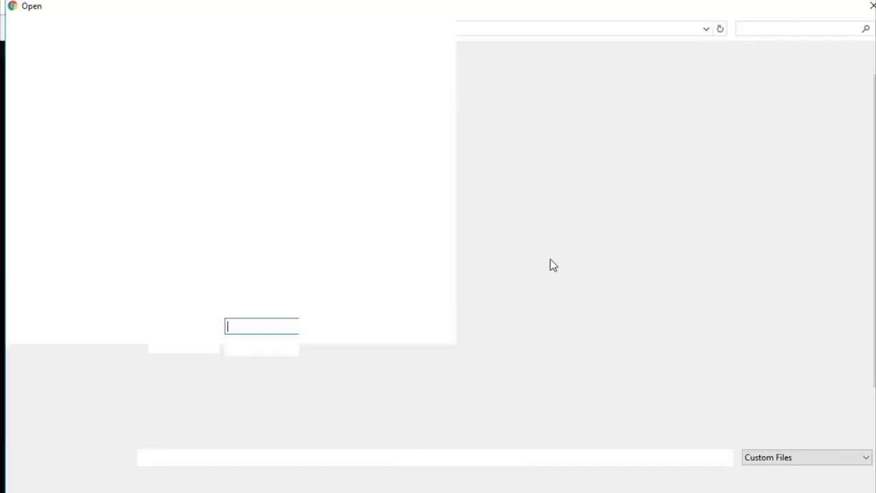
left_click(163, 359)
left_click(236, 359, "ctrl")
left_click(310, 359, "ctrl")
left_click(386, 359, "ctrl")
left_click(468, 368, "ctrl")
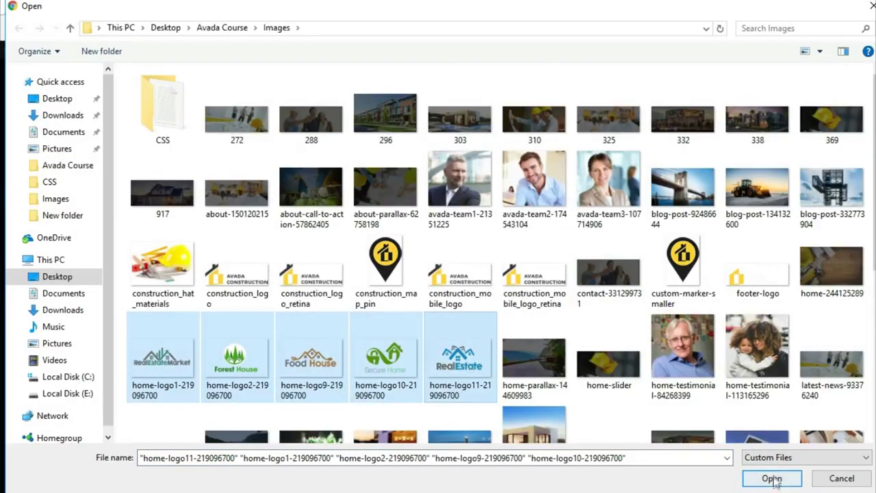
left_click(772, 479)
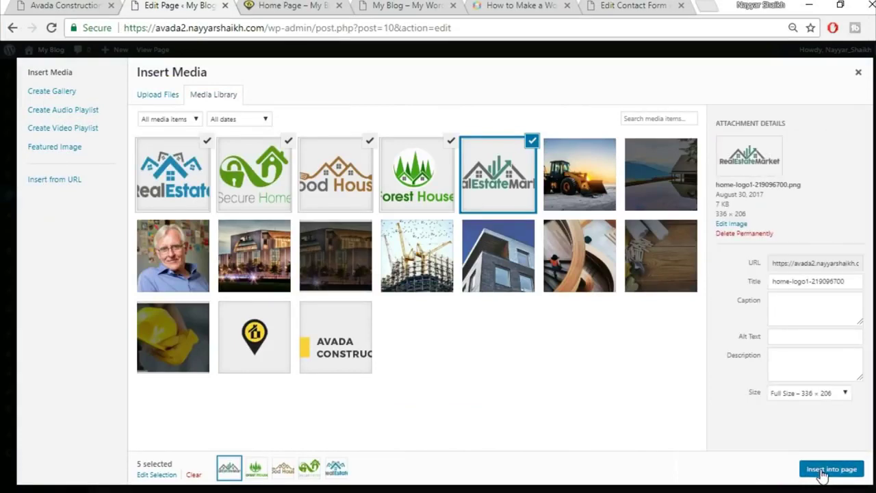
left_click(825, 470)
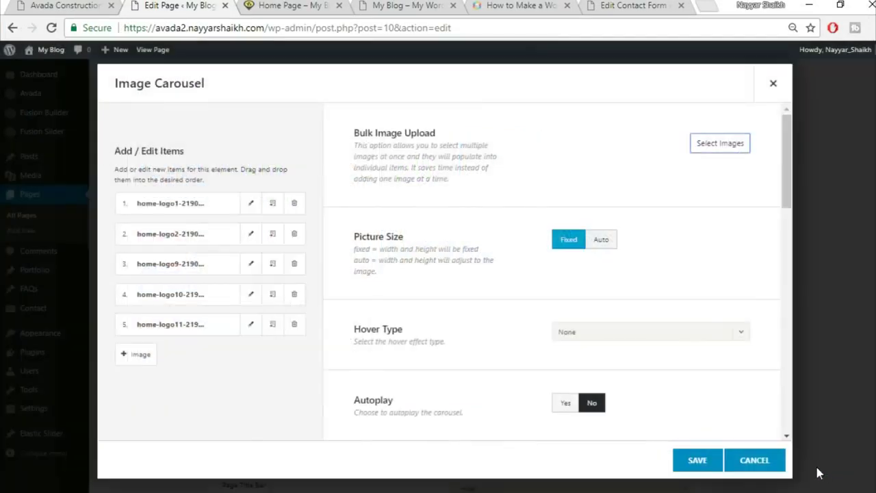
- Upload home-logo9 again, then insert five more library logos, including RealEstateMarket, into the carousel
left_click(720, 144)
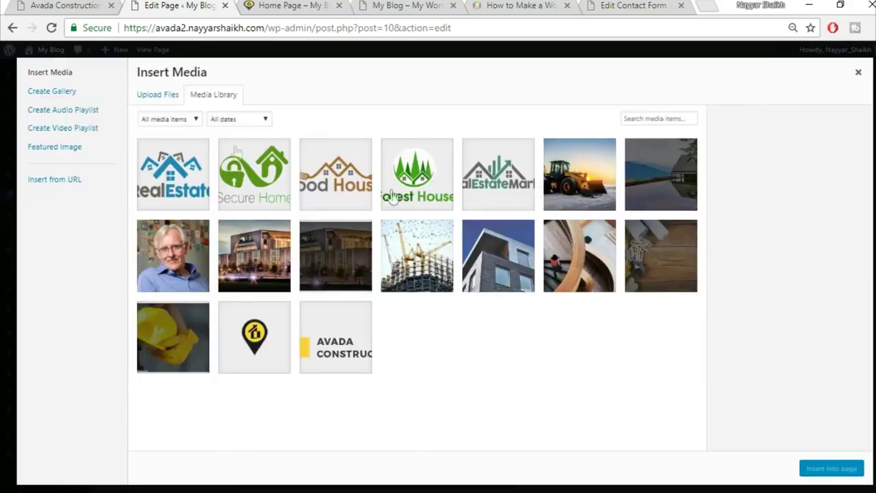
left_click(159, 96)
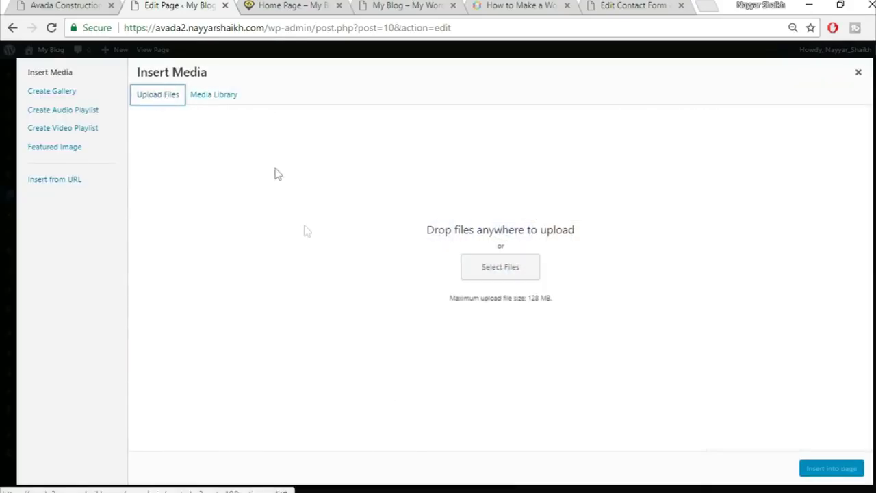
left_click(490, 268)
left_click(337, 334)
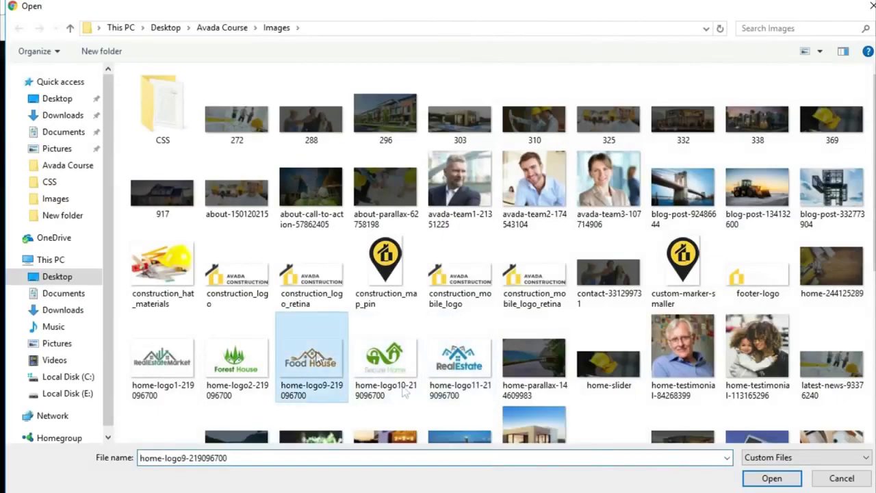
left_click(772, 478)
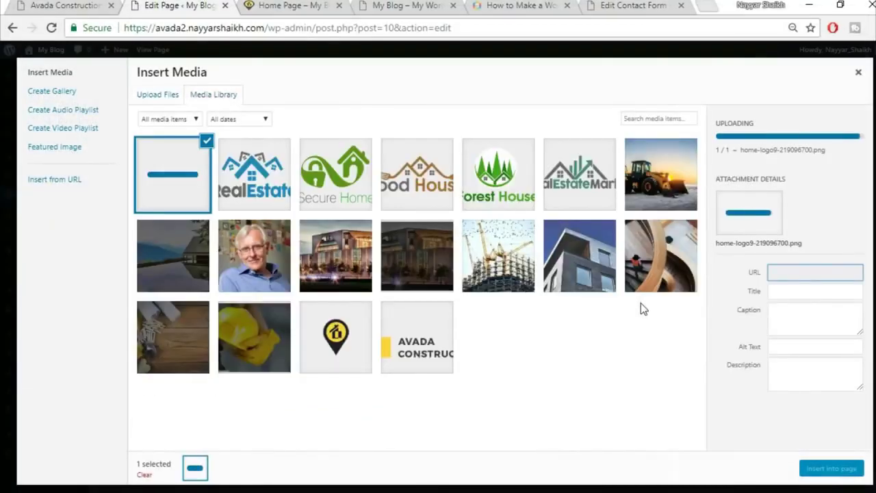
left_click(254, 174)
left_click(335, 174)
left_click(417, 173)
left_click(498, 174)
left_click(577, 170)
left_click(820, 470)
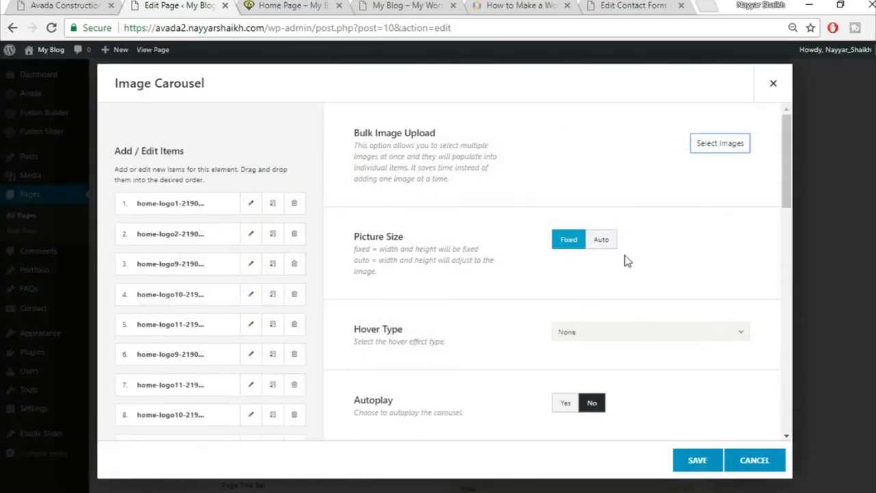
- Set the carousel's Autoplay to Yes, using the demo's logo carousel as reference
scroll(475, 289, "down", 1)
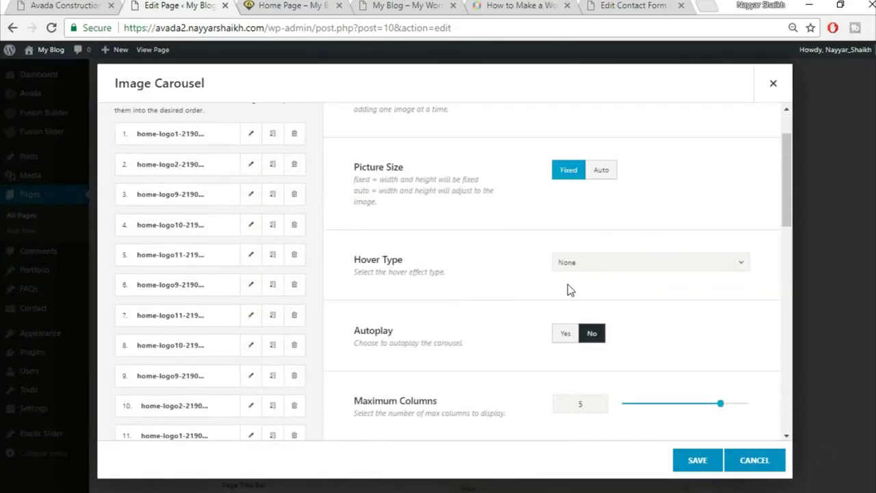
scroll(540, 275, "down", 2)
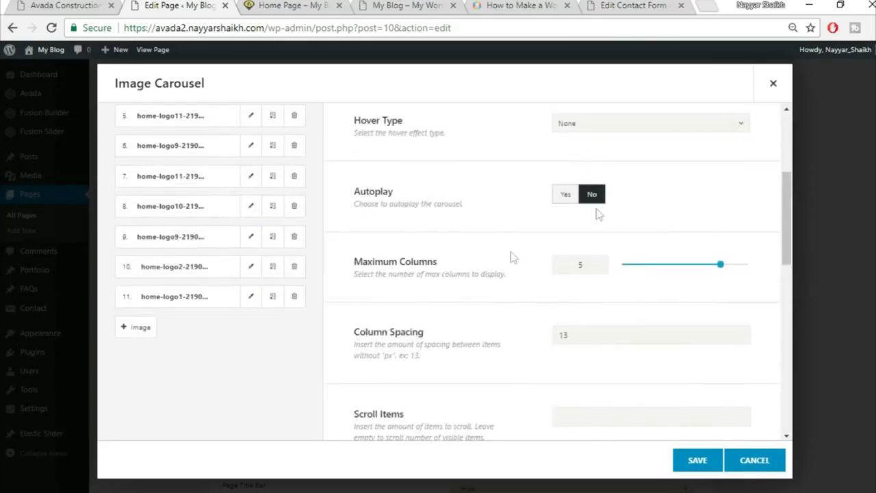
left_click(577, 197)
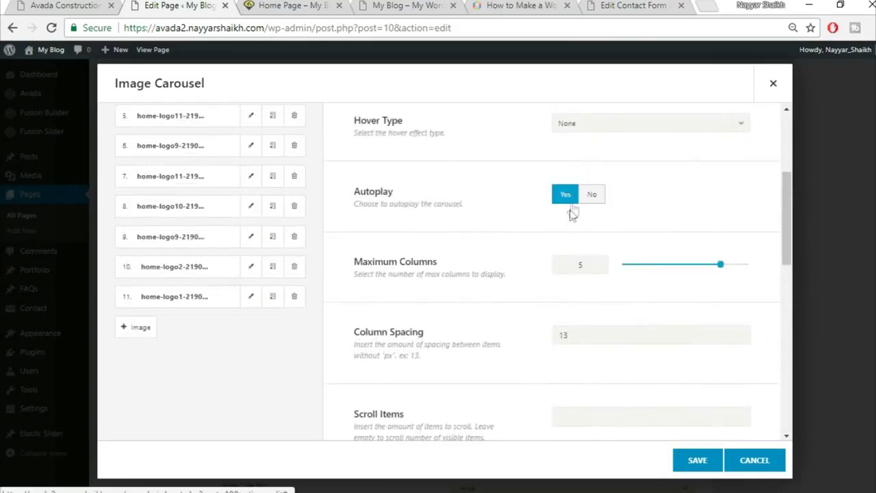
left_click(39, 5)
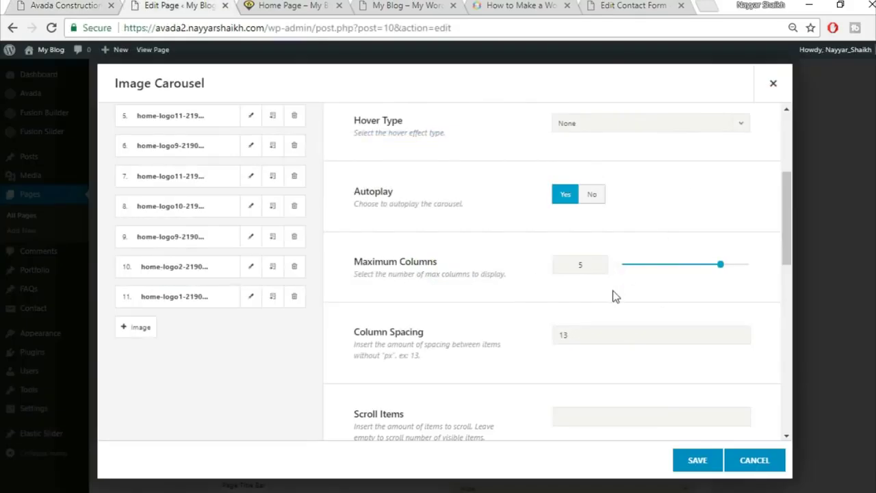
scroll(612, 295, "down", 1)
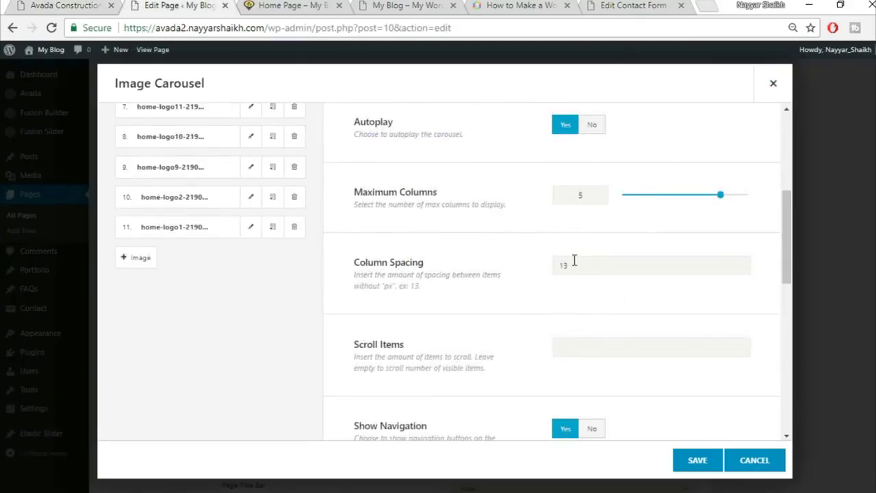
scroll(545, 343, "down", 2)
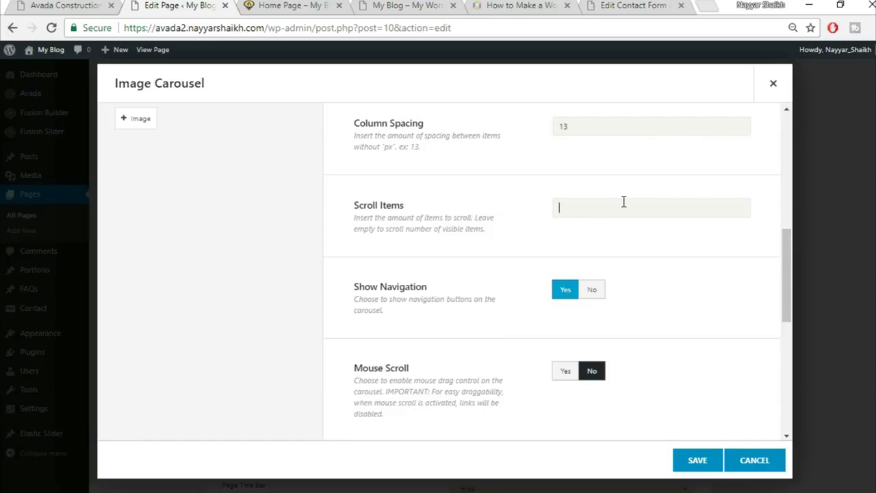
left_click(99, 5)
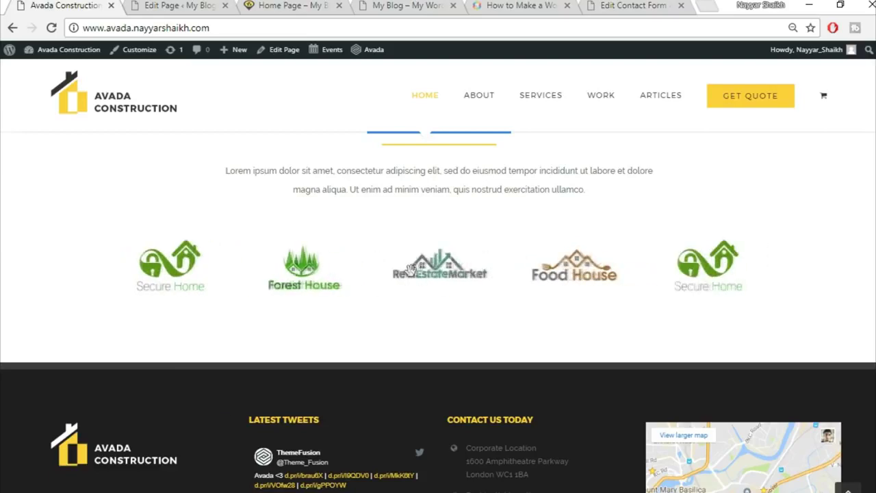
left_click(168, 5)
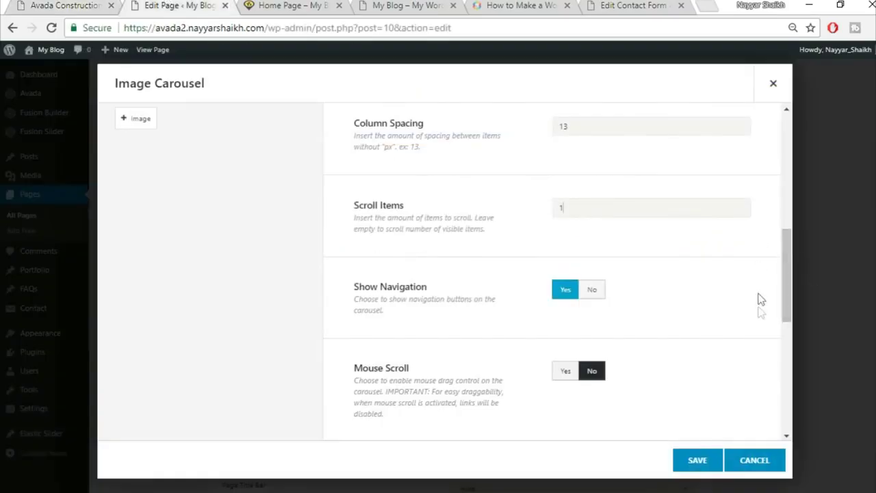
- Set Show Navigation to No and Mouse Scroll to Yes
scroll(759, 297, "down", 1)
left_click(592, 225)
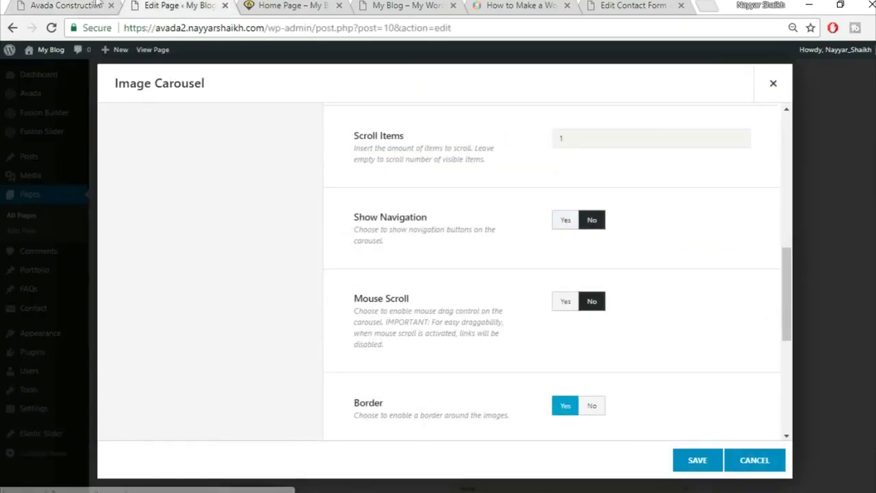
left_click(96, 5)
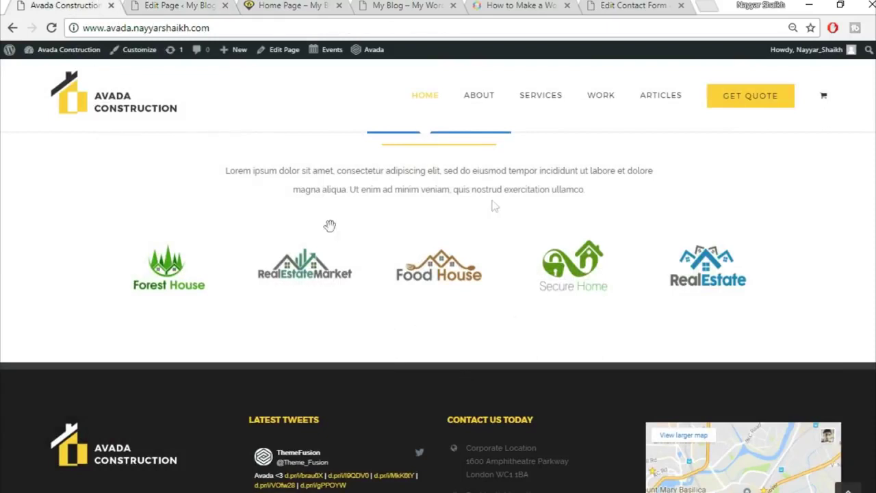
left_click(204, 5)
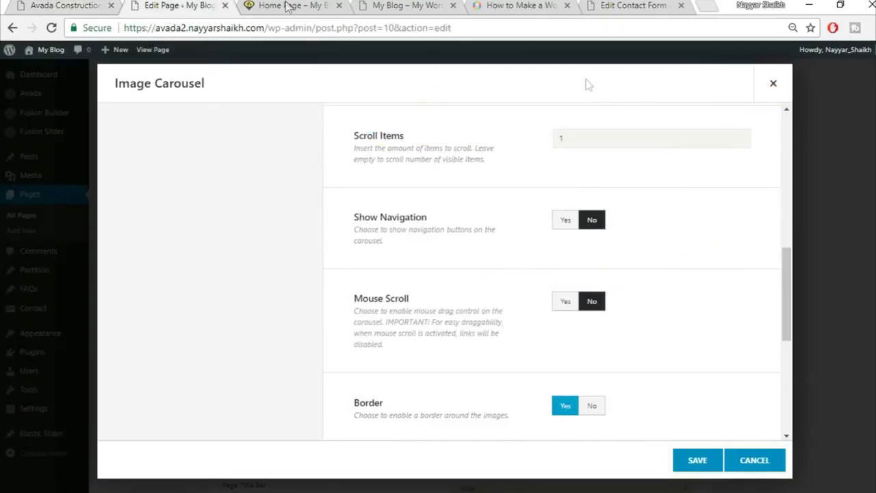
left_click(562, 305)
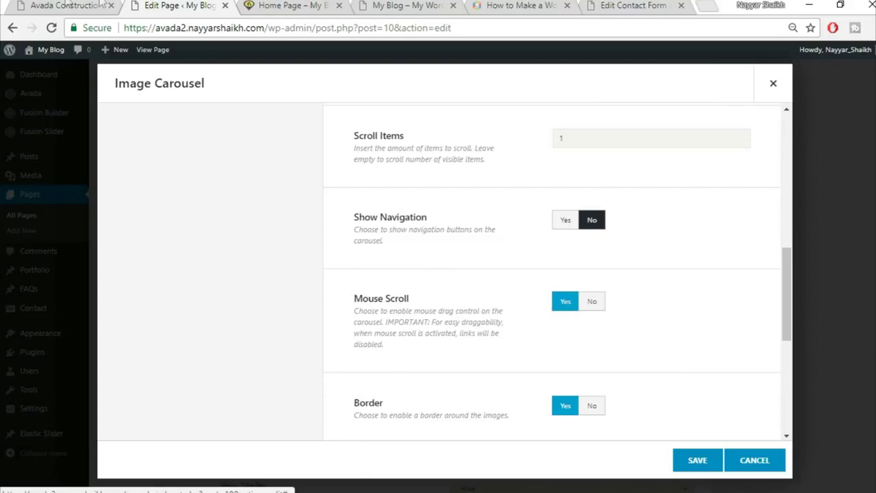
left_click(96, 4)
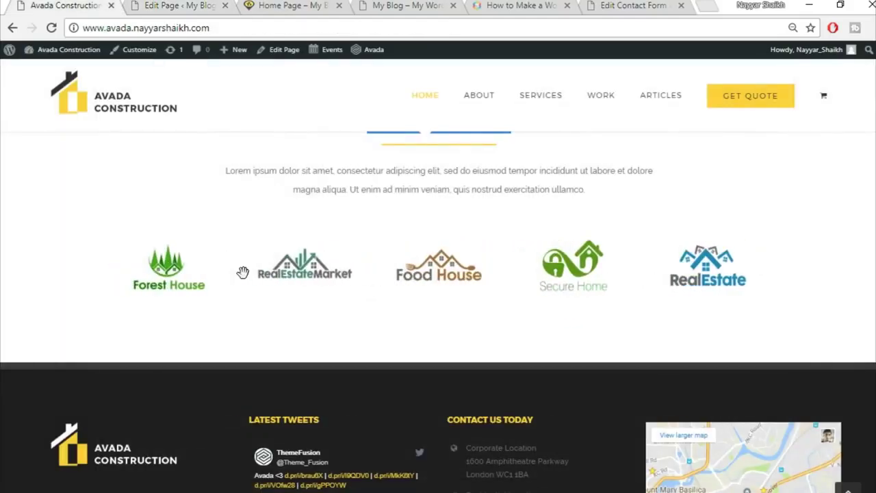
left_click(214, 5)
- Set Border to No and save the Image Carousel settings
scroll(747, 307, "down", 3)
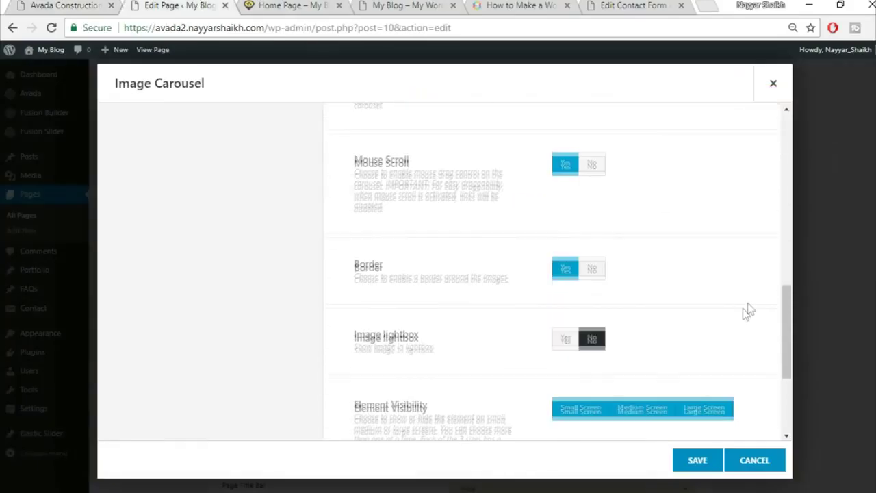
left_click(592, 268)
scroll(712, 312, "down", 3)
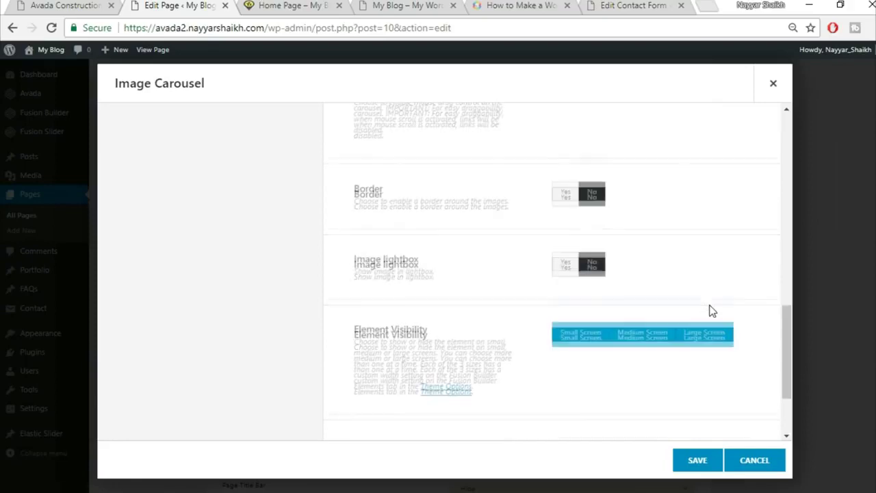
left_click(695, 470)
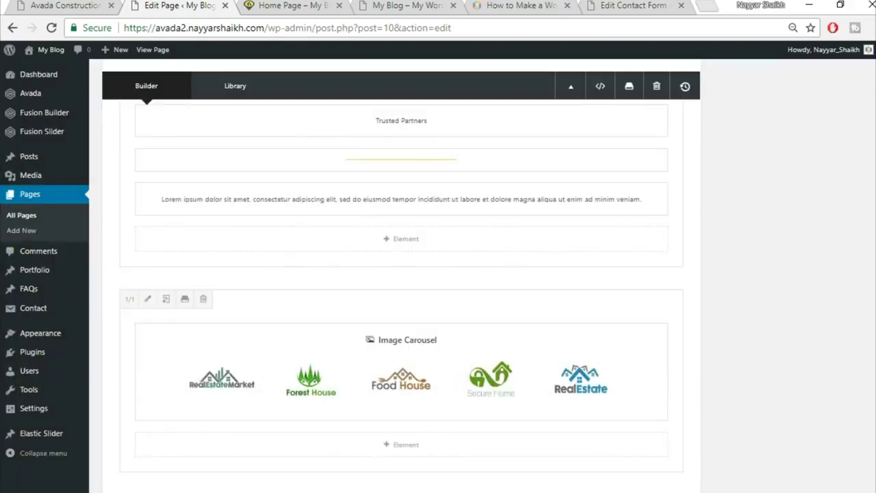
scroll(401, 274, "up", 10)
- Update the page, then reload the live home page to view the logo carousel
left_click(833, 175)
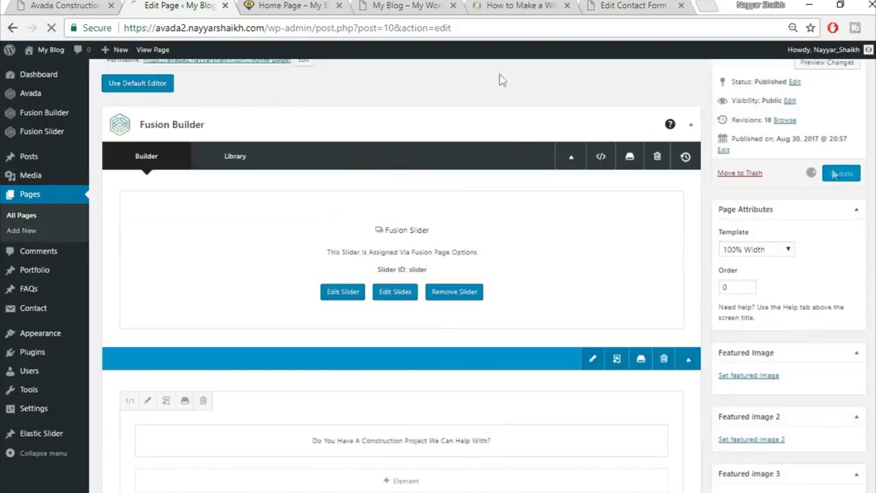
left_click(287, 5)
left_click(290, 29)
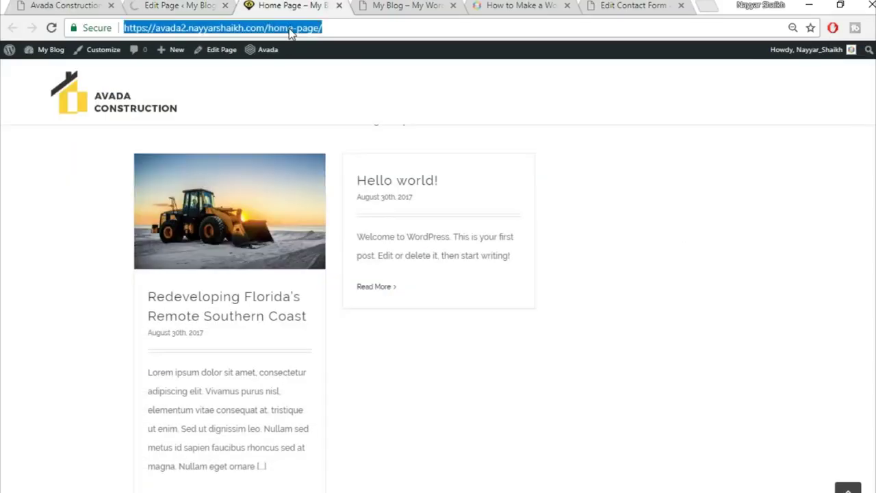
key("Return")
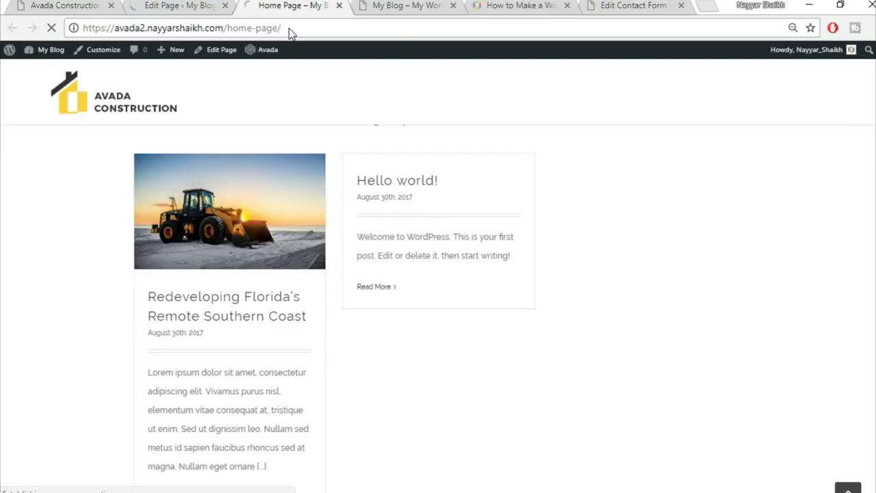
scroll(435, 230, "down", 5)
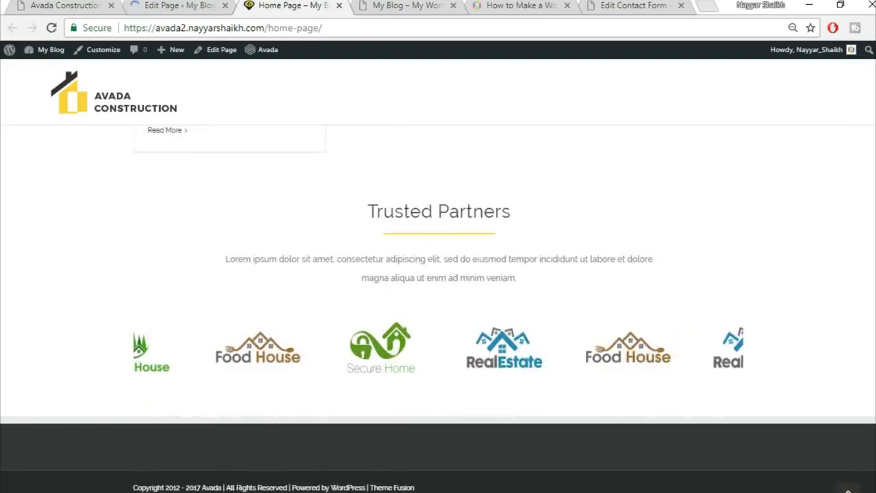
- Compare the Trusted Partners section with the demo site, then return to the home page's top
left_click(89, 5)
scroll(417, 315, "up", 2)
scroll(448, 349, "up", 3)
scroll(505, 359, "down", 5)
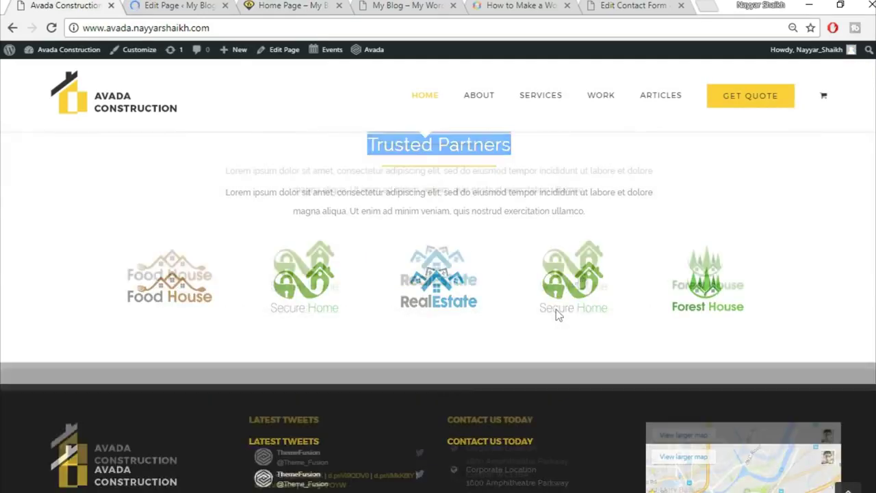
left_click(146, 7)
left_click(287, 6)
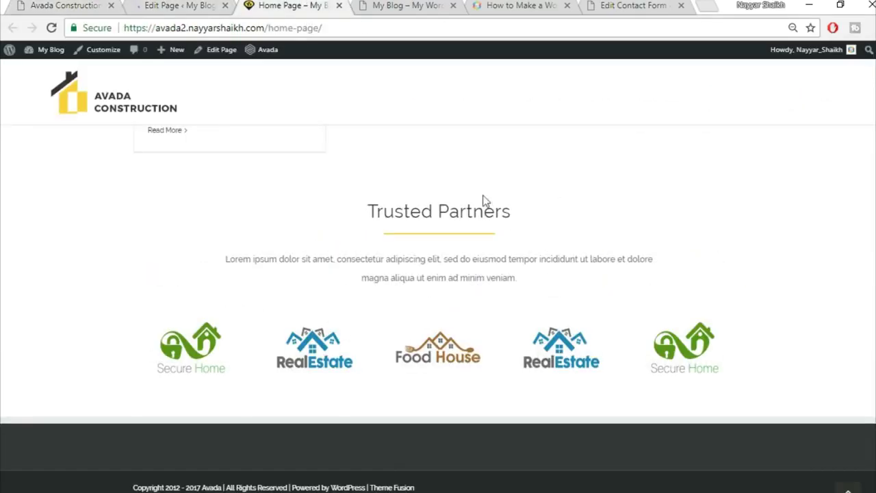
key("Home")
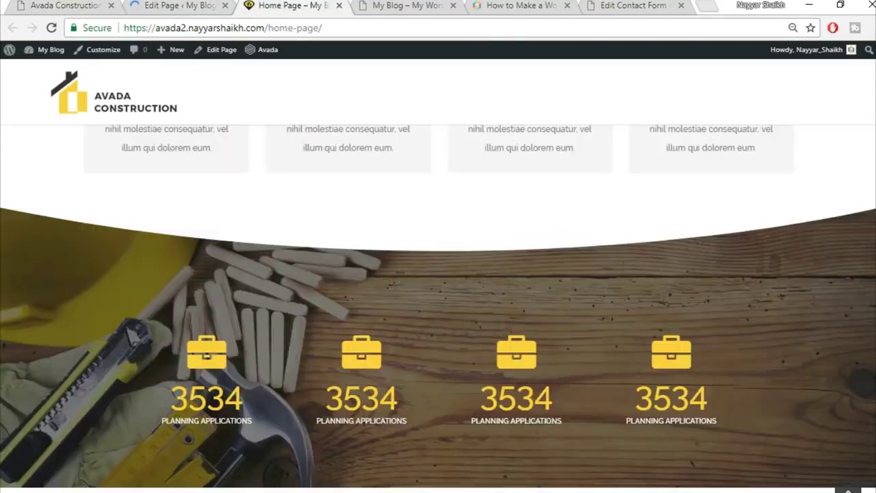
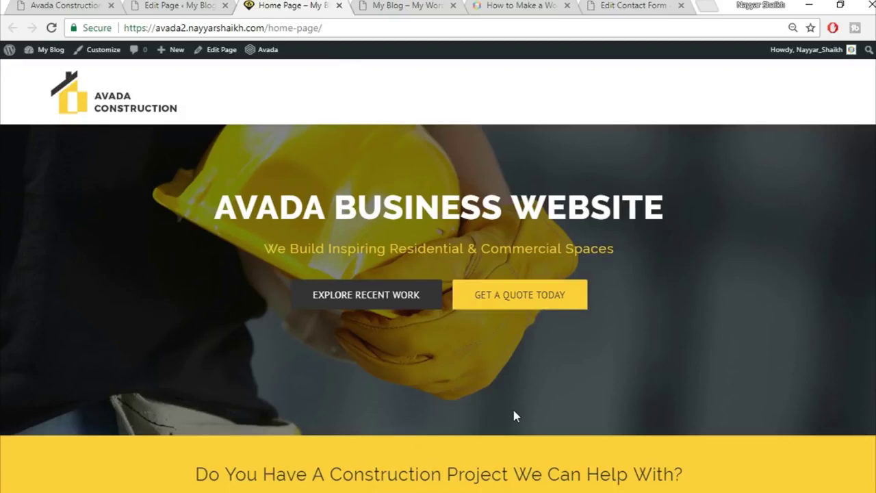
- Review the Avada Construction demo's home and About pages, then return to the Home Page editor
scroll(514, 414, "down", 2)
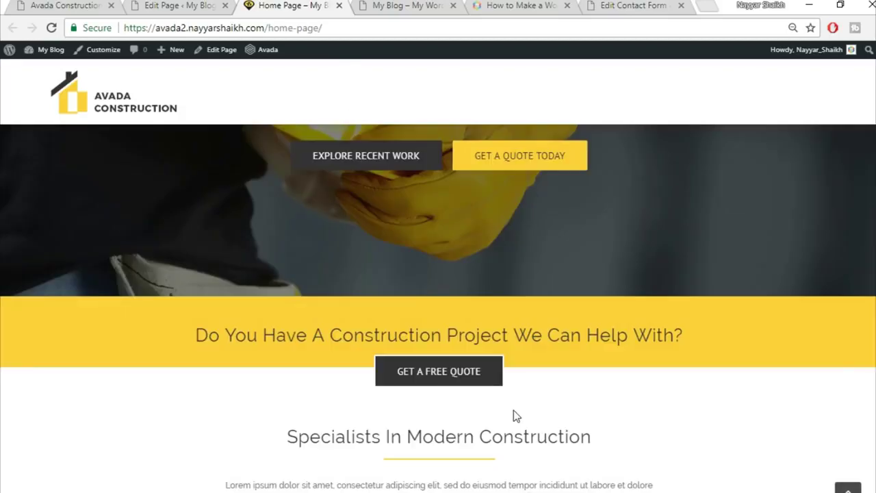
scroll(438, 308, "up", 2)
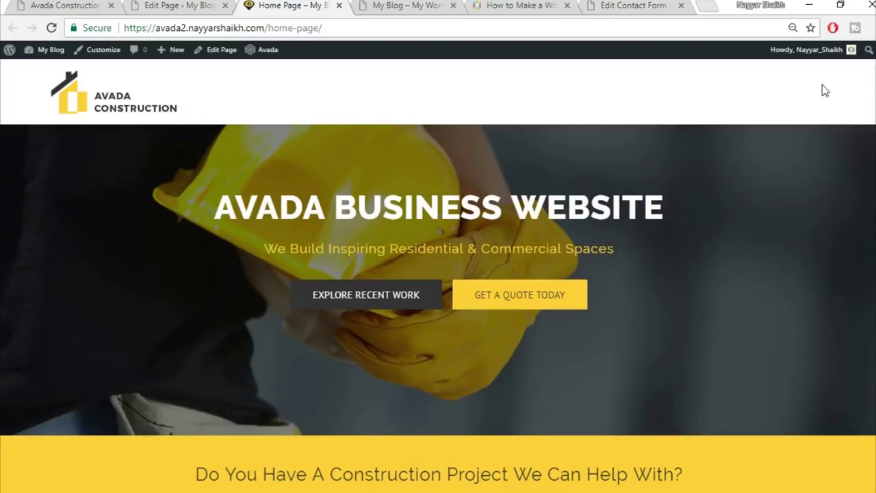
left_click(65, 4)
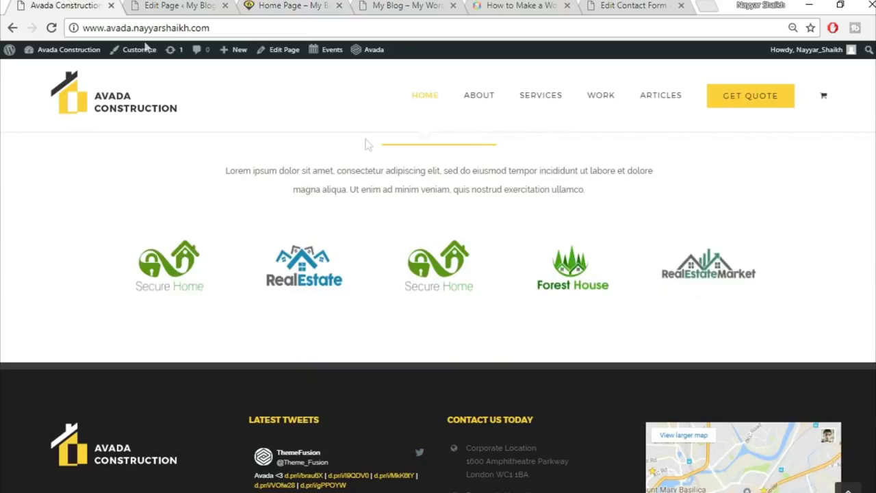
left_click(848, 488)
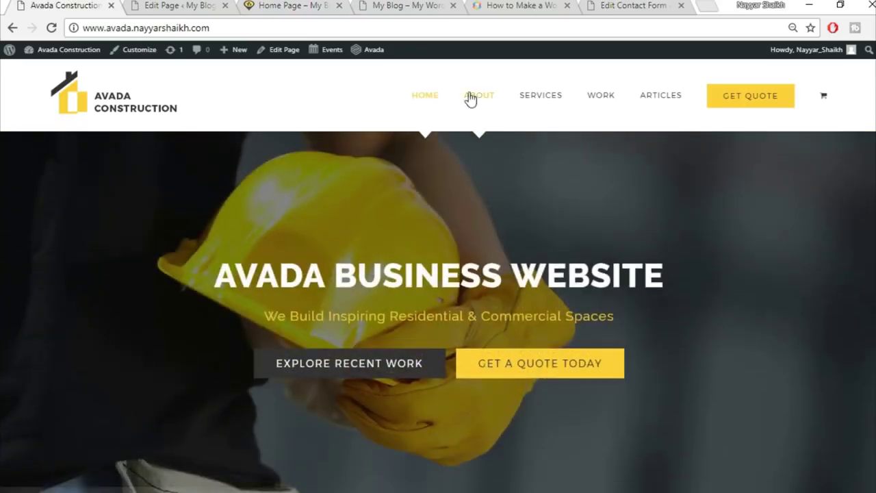
left_click(470, 98)
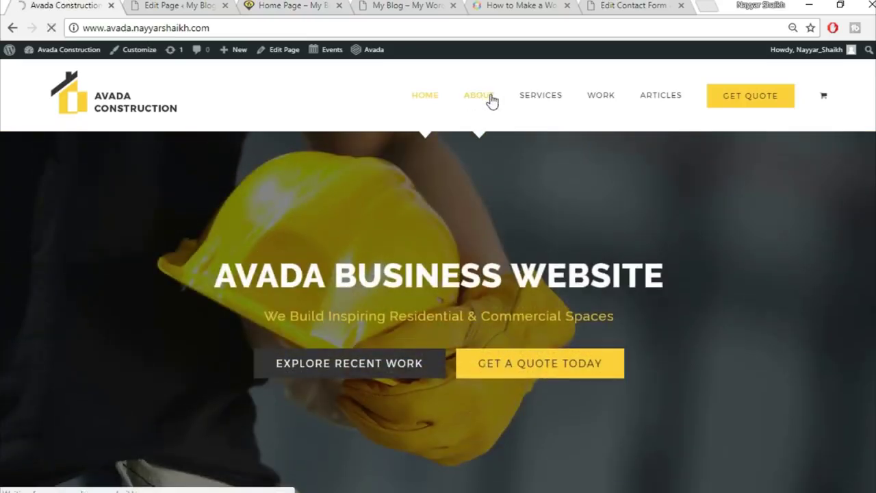
left_click(175, 7)
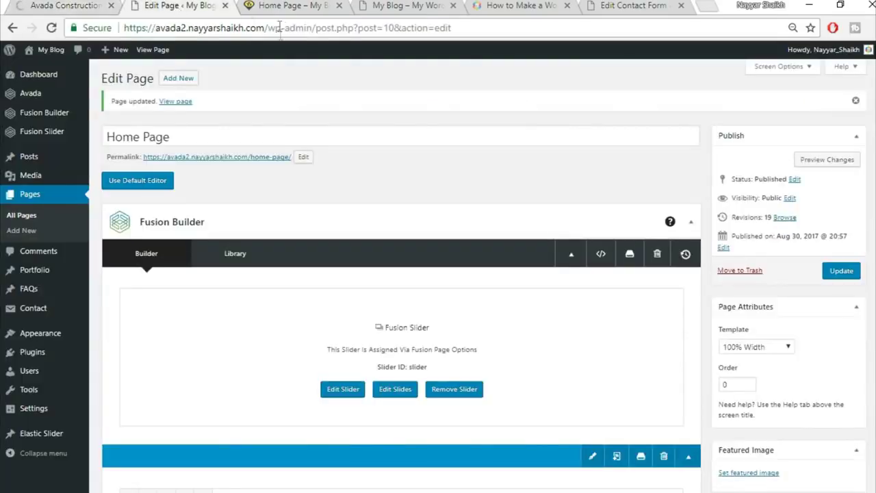
- Start a new page titled About using the 100% Width template
left_click(185, 80)
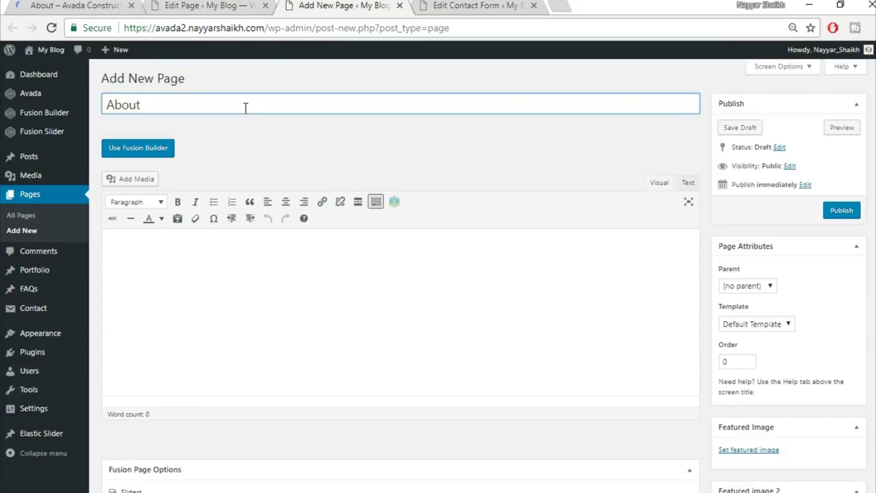
left_click(768, 324)
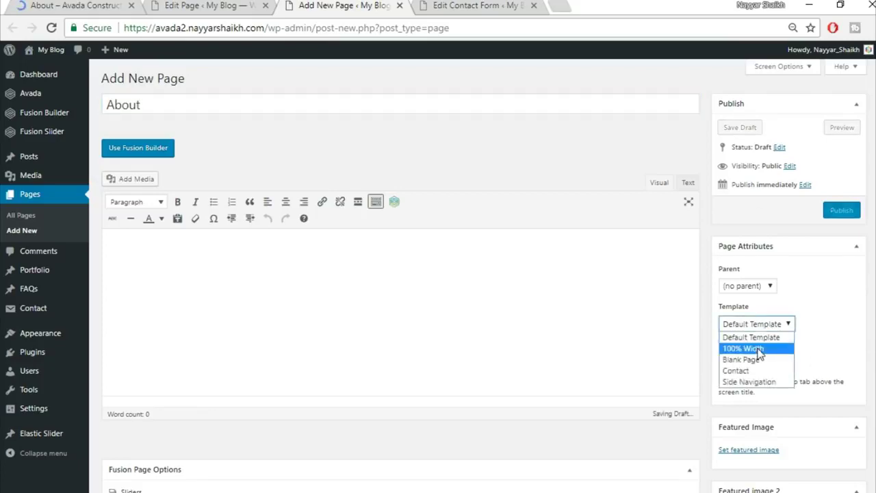
left_click(758, 345)
scroll(309, 404, "down", 3)
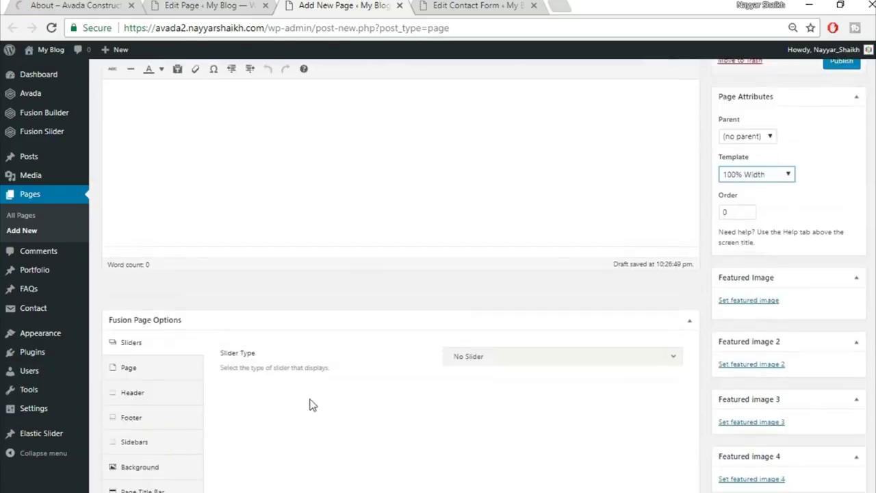
- Set the slider type to Fusion Slider, using the slider named Slider
left_click(546, 308)
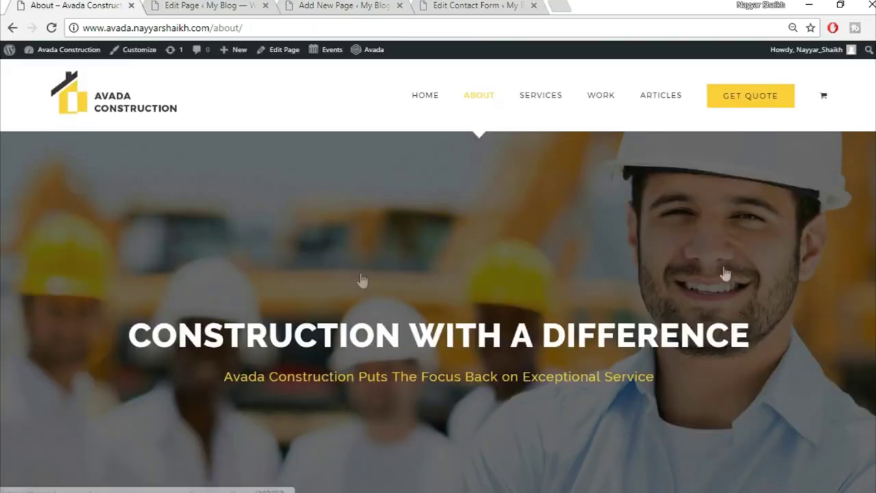
scroll(459, 352, "down", 3)
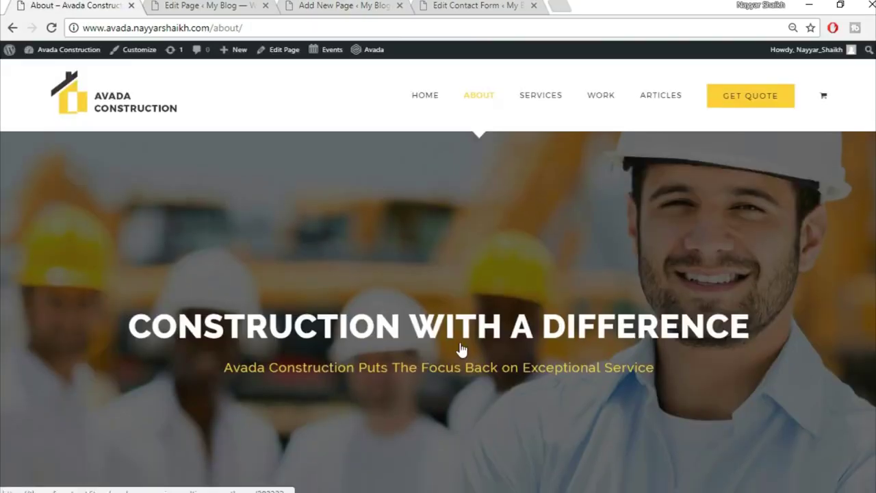
left_click(205, 6)
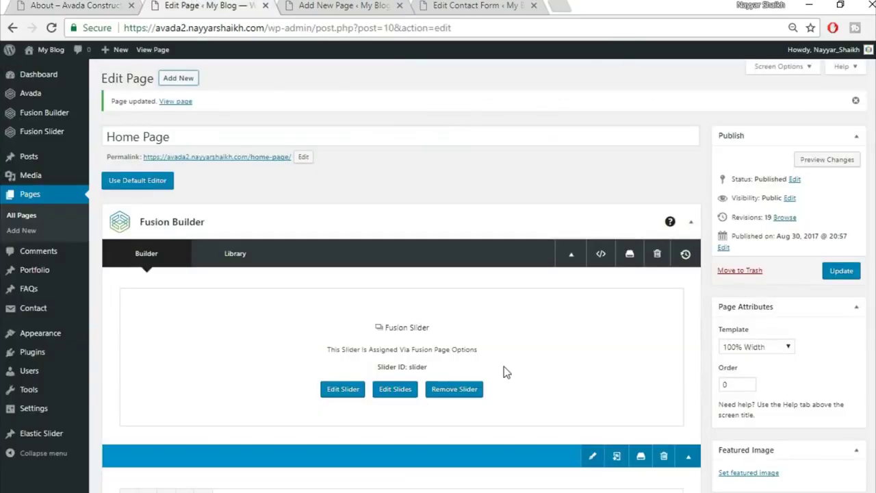
scroll(502, 372, "down", 2)
scroll(479, 281, "down", 2)
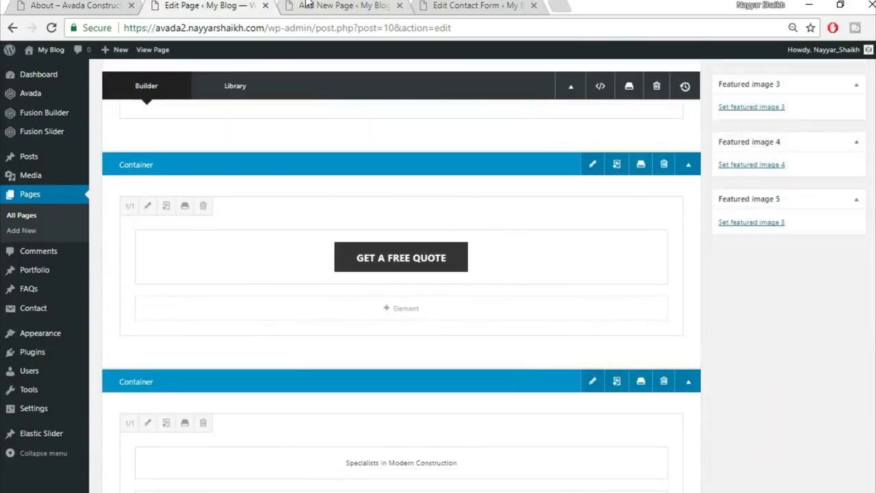
left_click(346, 6)
left_click_drag(361, 10, 206, 9)
left_click(516, 6)
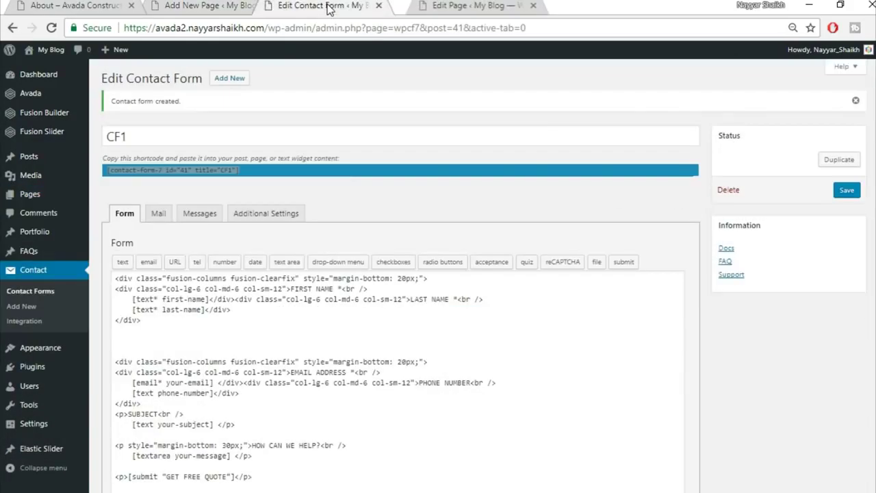
left_click(208, 5)
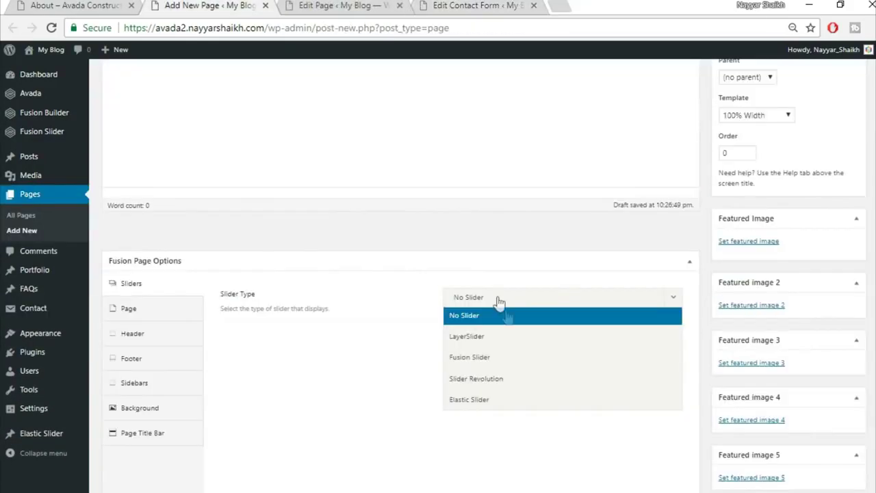
left_click(514, 356)
left_click(521, 339)
left_click(518, 379)
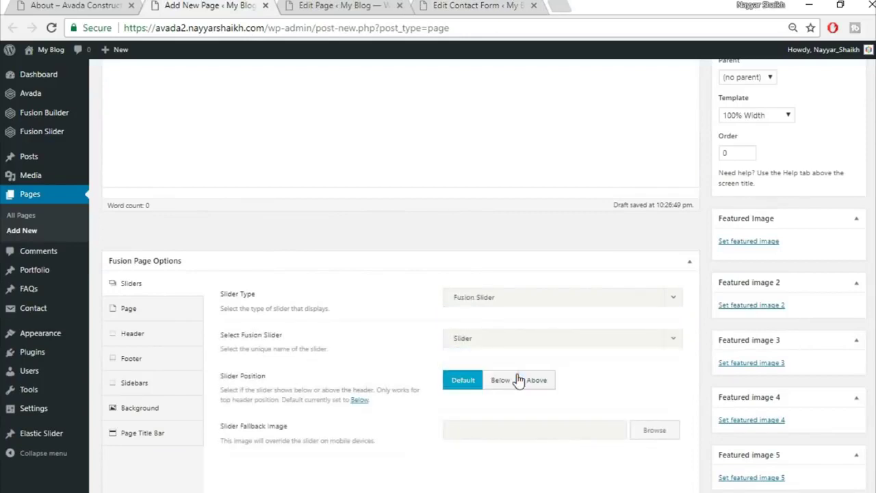
- Set the page content padding to 0 top and 0 bottom
left_click(115, 310)
left_click(472, 299)
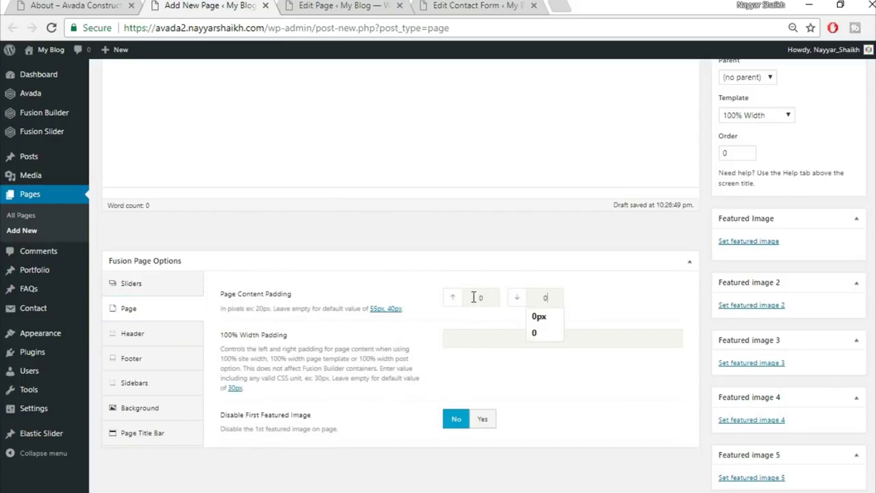
left_click(482, 262)
left_click(686, 264)
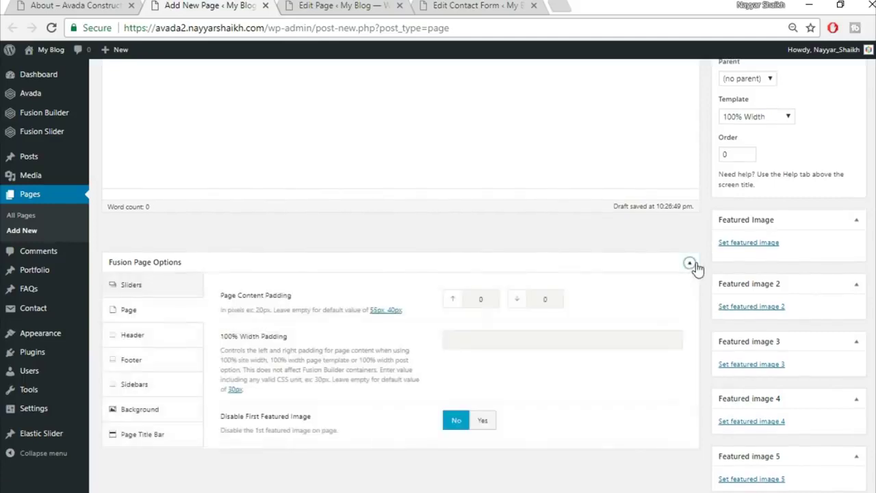
- Hide the page title bar and switch the page to the visual builder
left_click(167, 438)
left_click(521, 301)
left_click(504, 377)
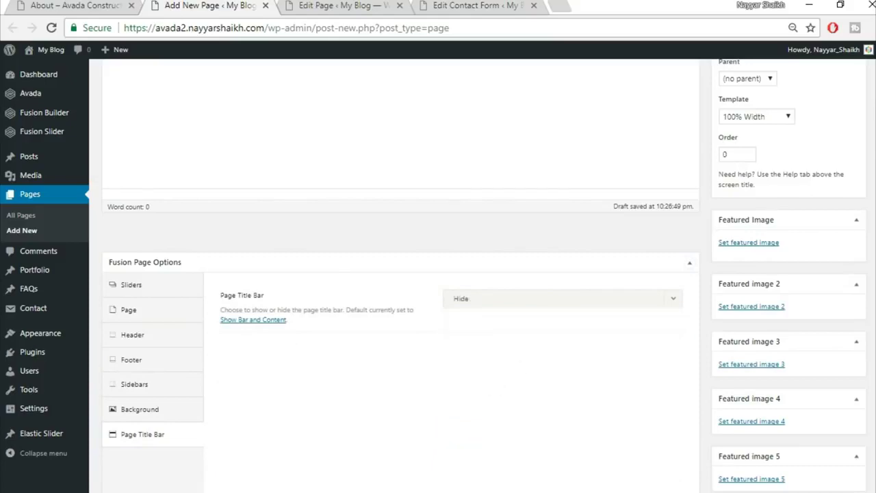
scroll(180, 206, "up", 3)
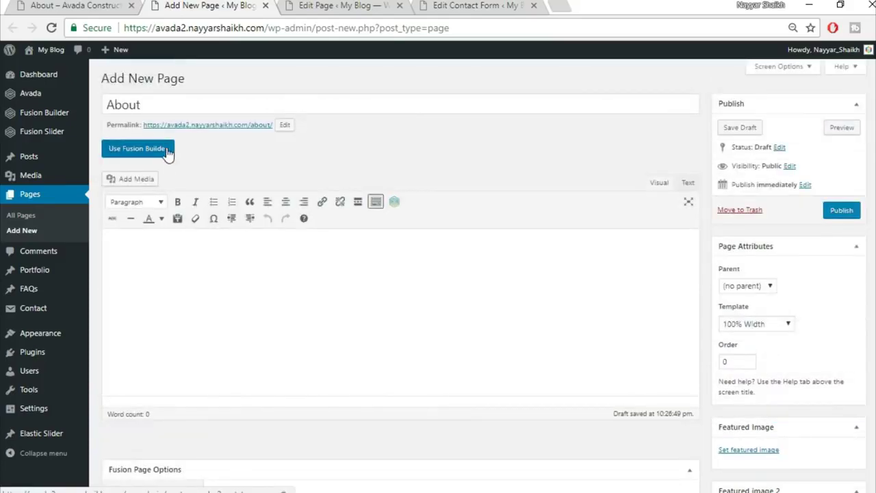
left_click(168, 152)
- Compare with the demo About page and insert the saved Top1 library container
key("ctrl+shift+Tab")
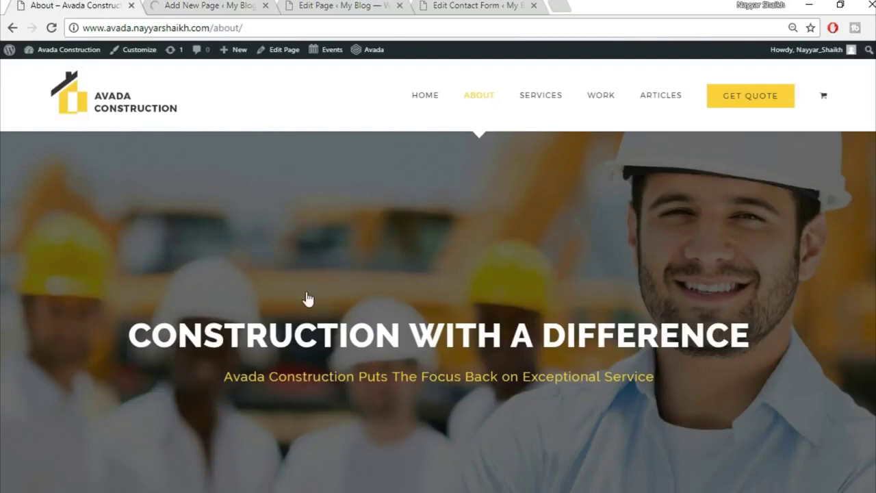
left_click(213, 5)
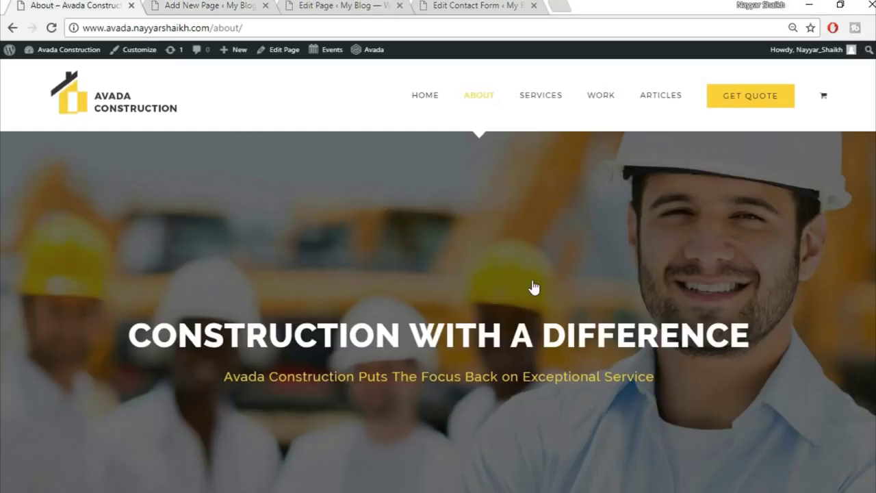
scroll(534, 288, "down", 5)
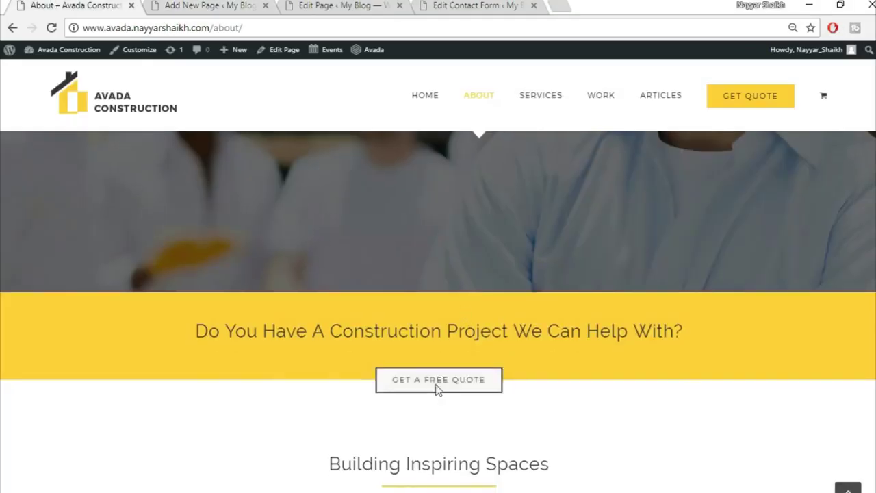
key("ctrl+Tab")
scroll(493, 295, "down", 2)
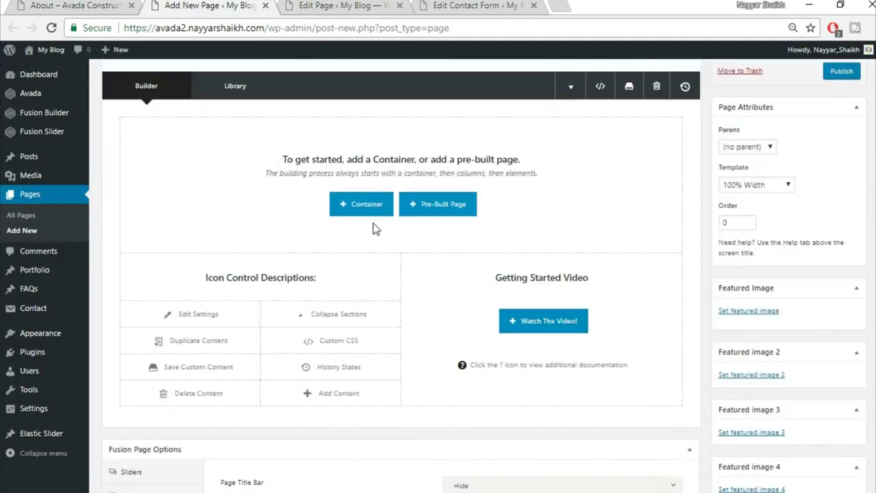
left_click(360, 212)
left_click(269, 118)
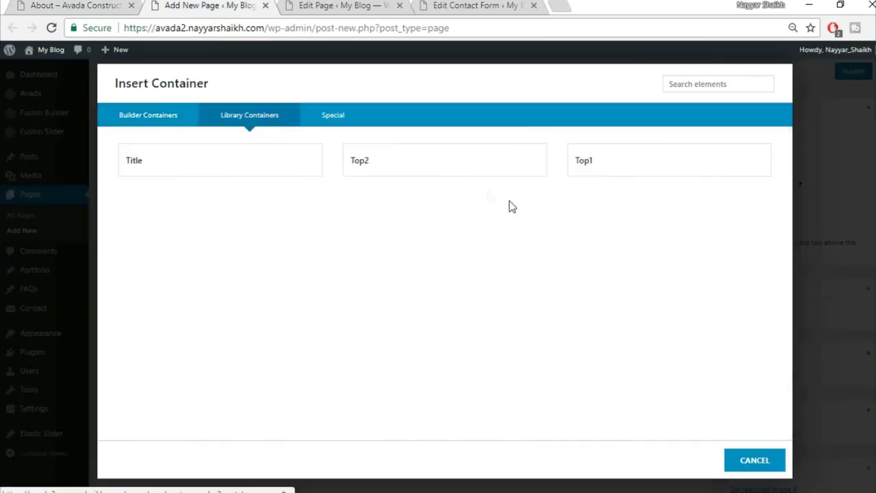
left_click(640, 172)
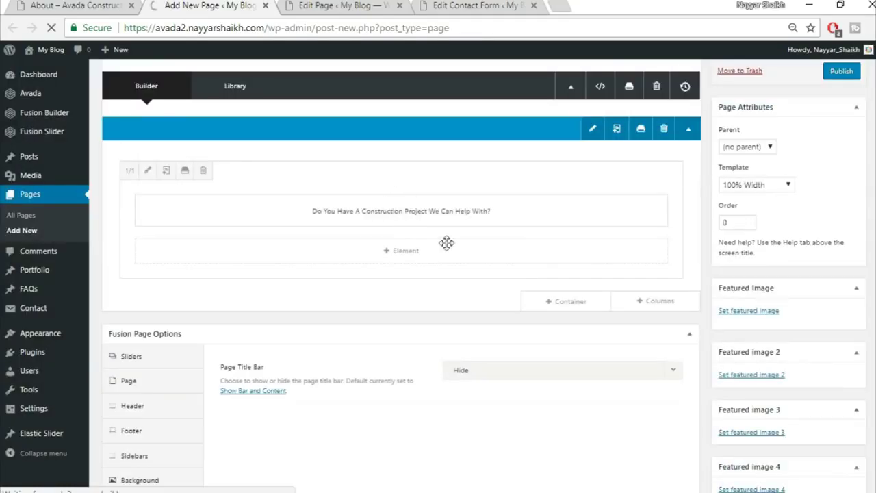
- Add the saved Top2 library container below and check it against the demo
left_click(587, 299)
left_click(288, 118)
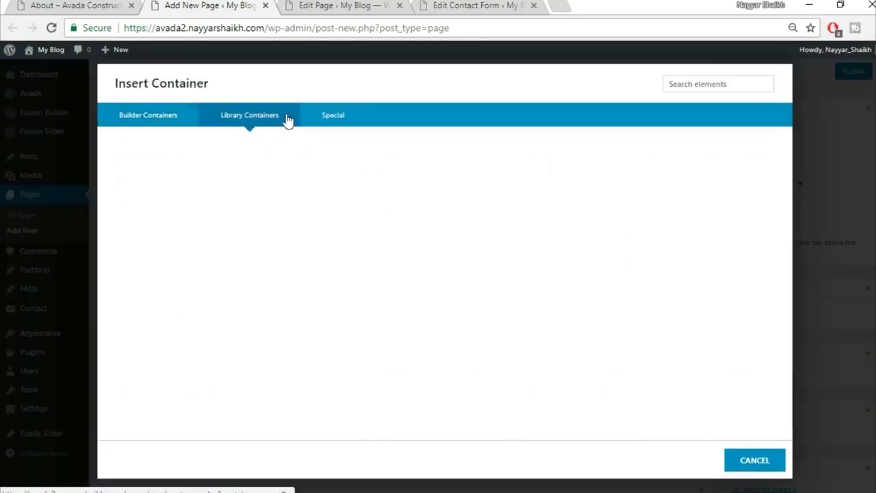
left_click(457, 169)
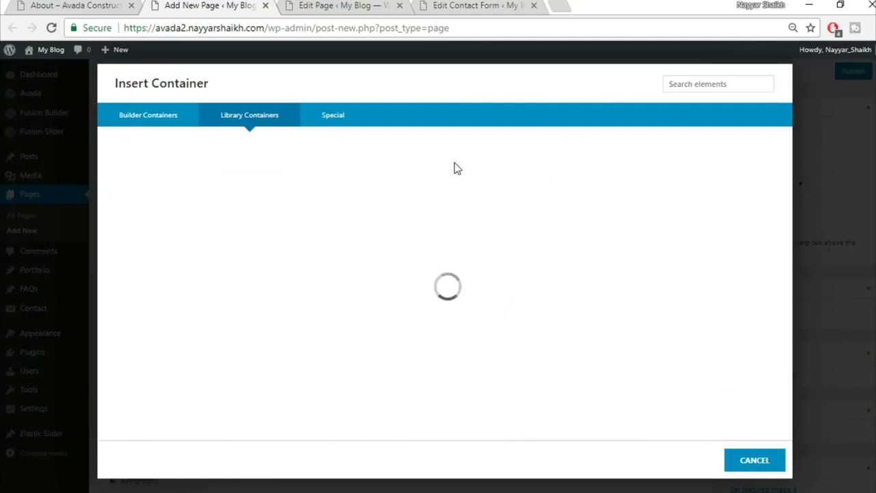
left_click(75, 5)
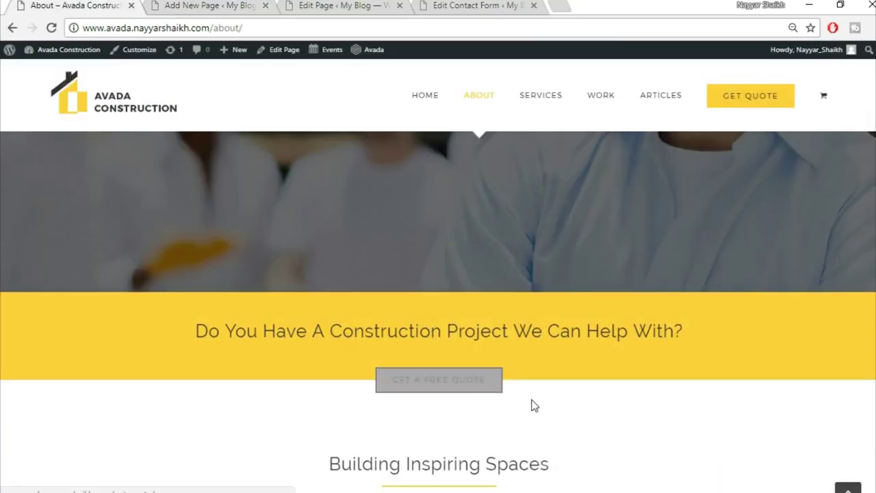
scroll(532, 405, "down", 4)
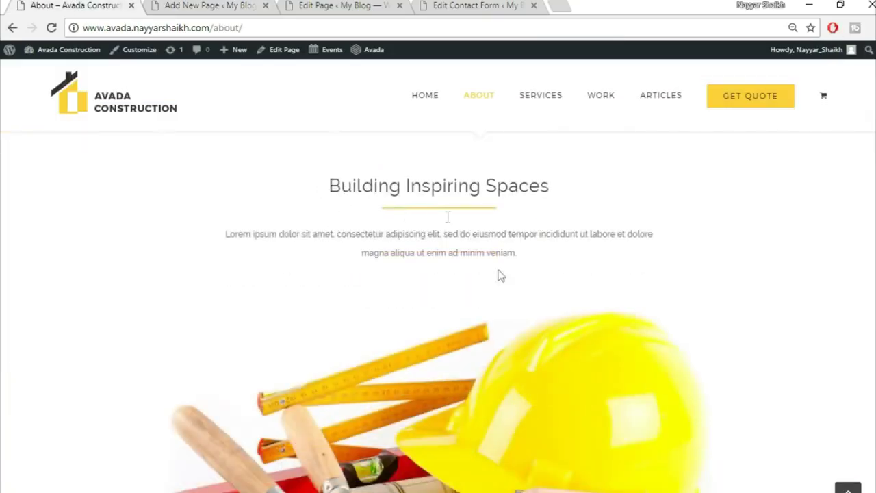
left_click(183, 4)
scroll(463, 469, "down", 3)
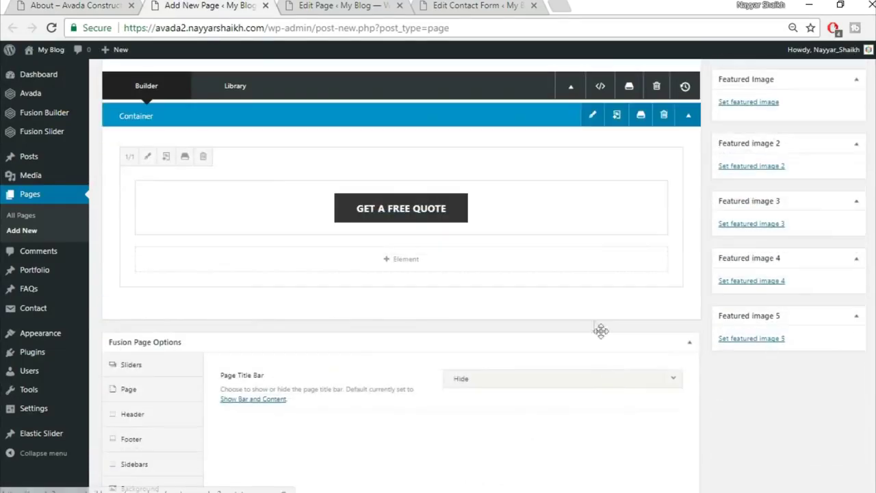
- Insert the saved Title library container and copy the 'Building Inspiring Spaces' heading from the demo
left_click(591, 319)
left_click(250, 122)
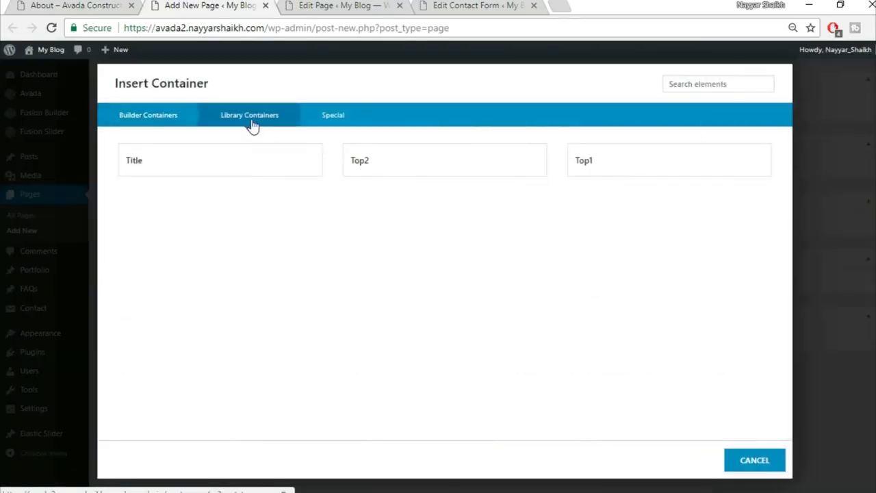
left_click(205, 163)
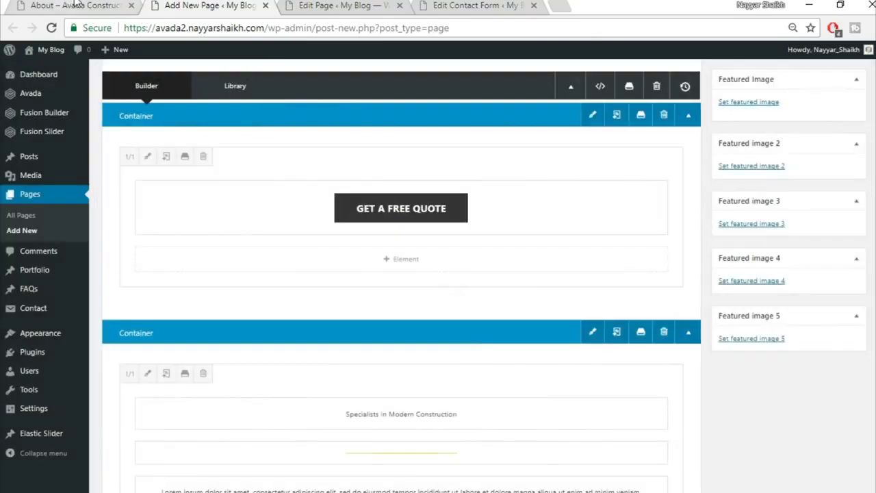
left_click(76, 6)
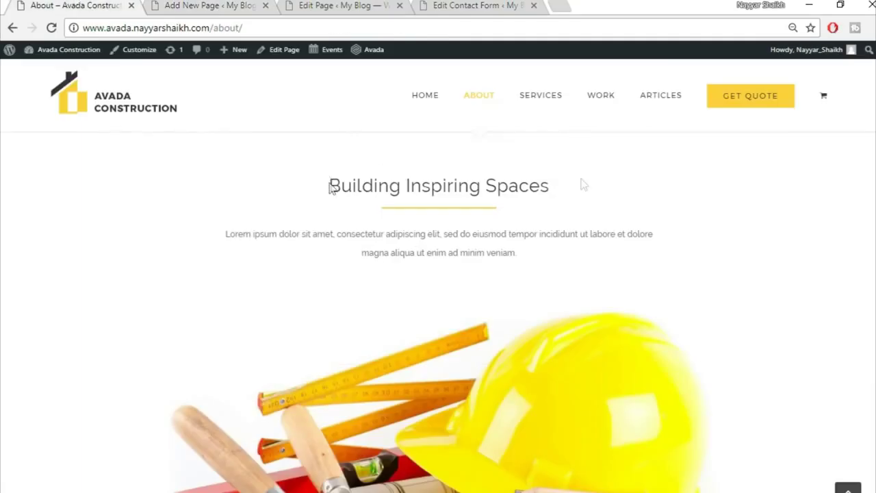
left_click_drag(330, 189, 631, 193)
key("ctrl+c")
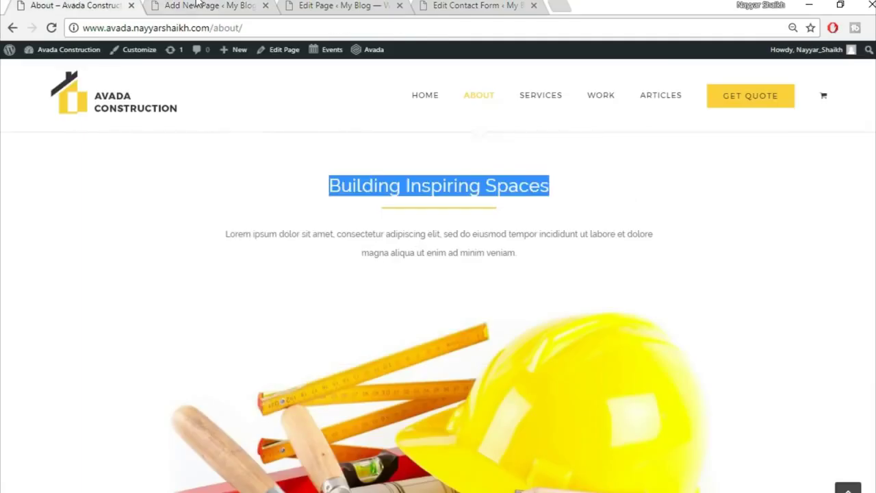
left_click(197, 4)
scroll(457, 338, "down", 3)
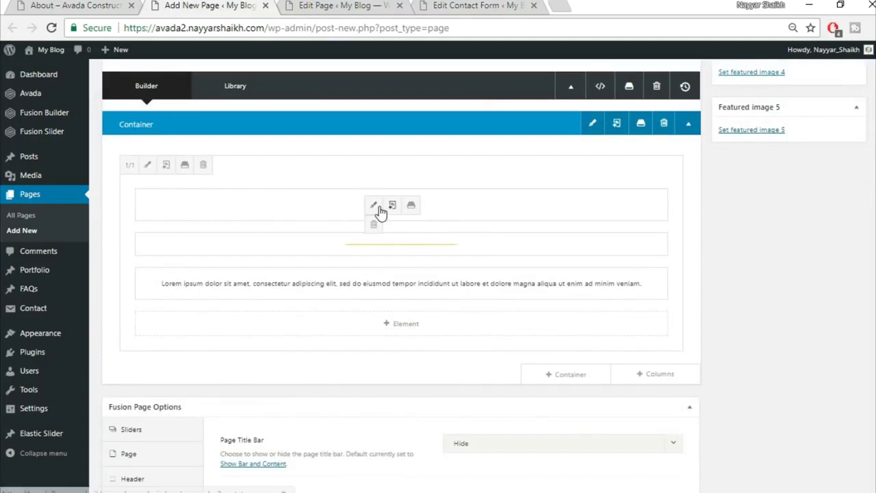
- Replace the text block heading with 'Building Inspiring Spaces', kept centred, and save it
left_click(375, 207)
triple_click(381, 268)
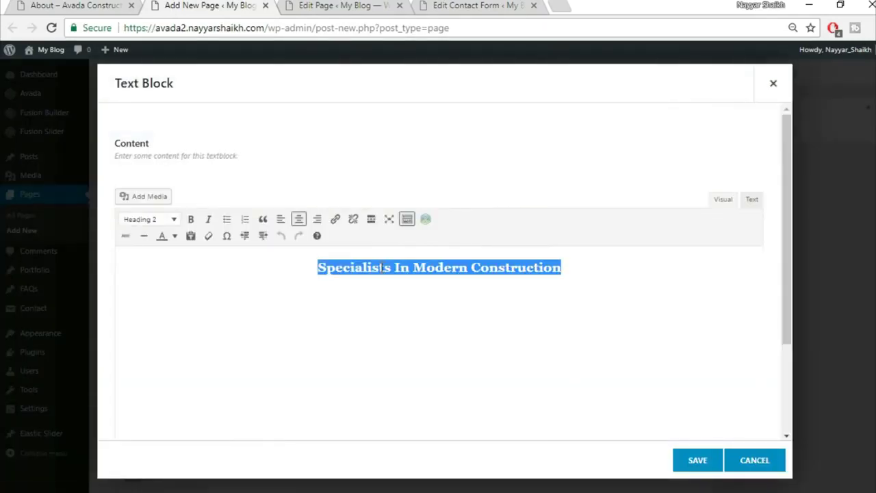
key("ctrl+v")
left_click(282, 234)
left_click(698, 463)
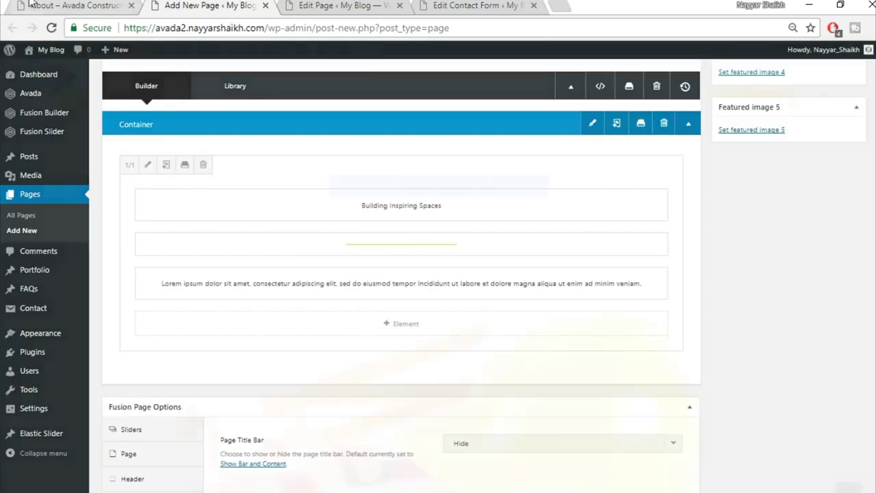
left_click(30, 5)
left_click(209, 5)
mouse_move(629, 377)
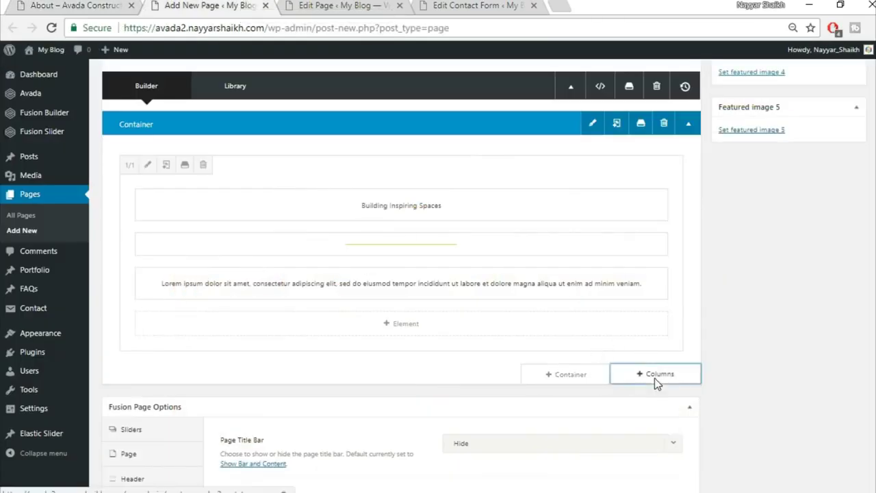
- Add a 1/1 column row containing an Image Frame element
left_click(655, 375)
left_click(206, 189)
scroll(479, 399, "down", 1)
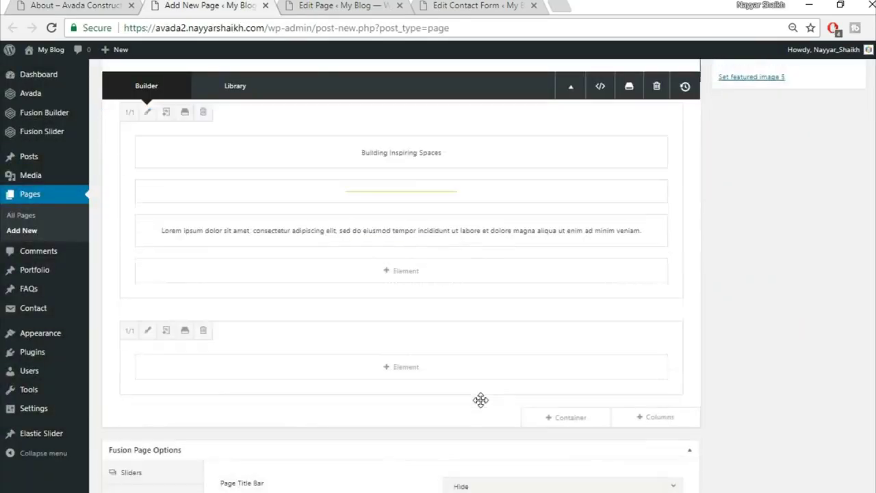
left_click(401, 351)
left_click(677, 89)
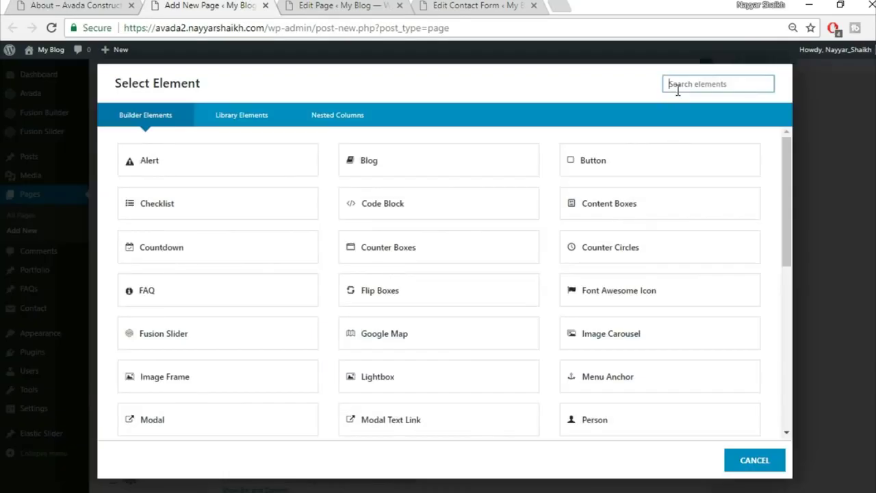
type("ima")
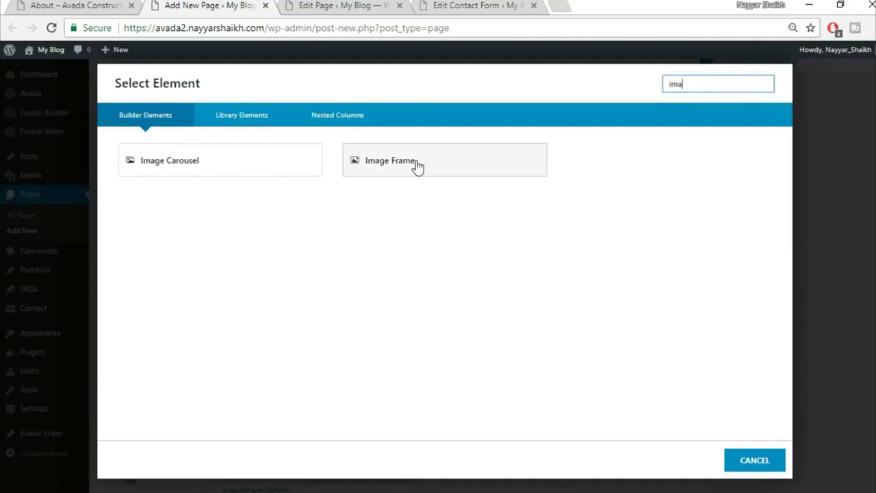
left_click(416, 160)
- Upload the construction_hat_materials image and place it in the image frame
left_click(739, 181)
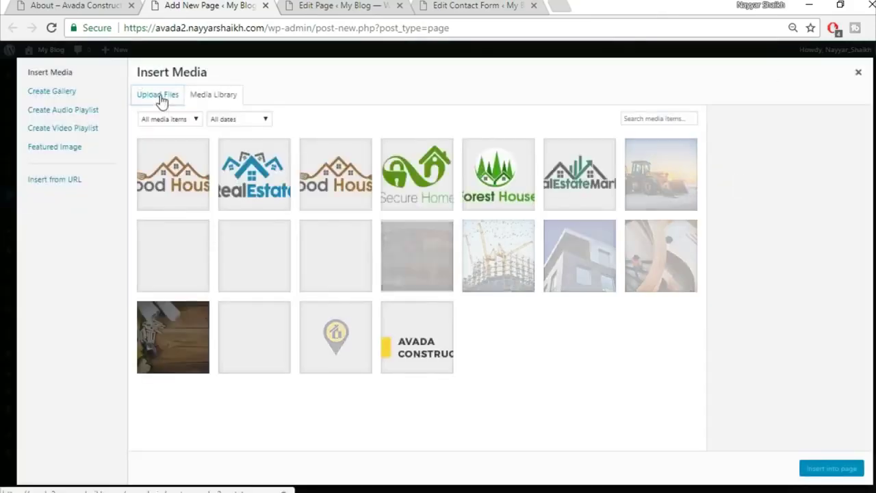
left_click(158, 95)
left_click(509, 271)
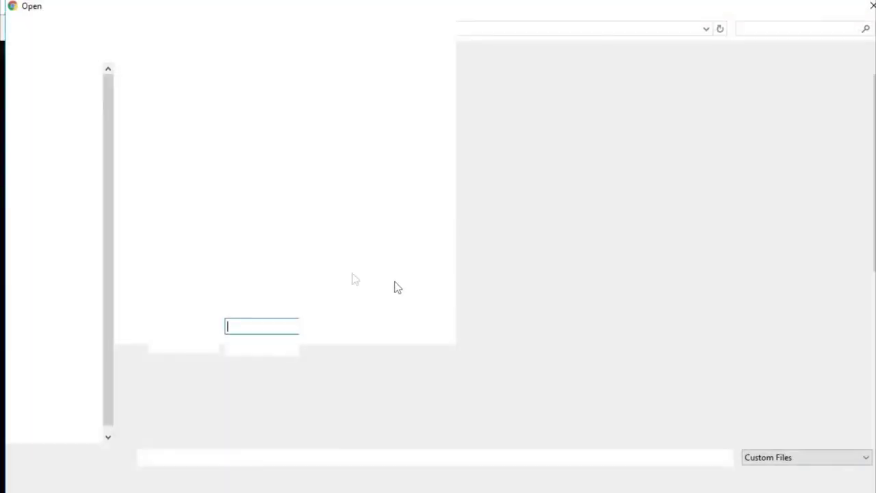
left_click(163, 267)
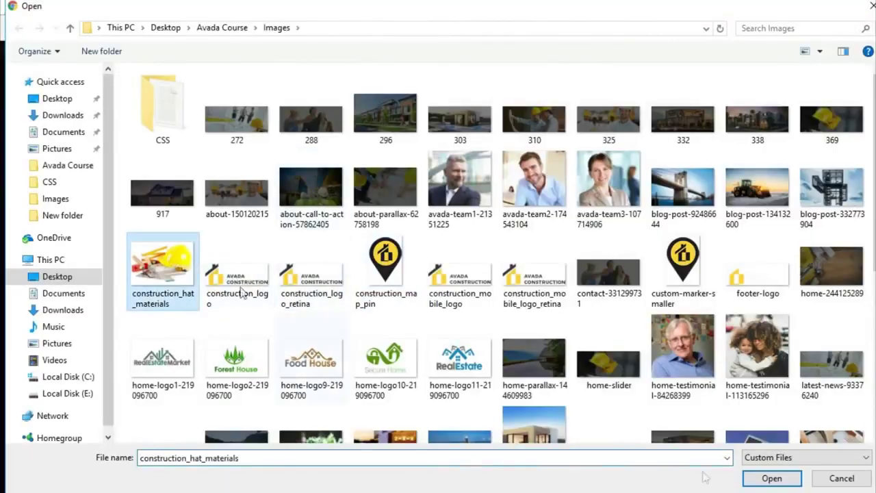
left_click(780, 482)
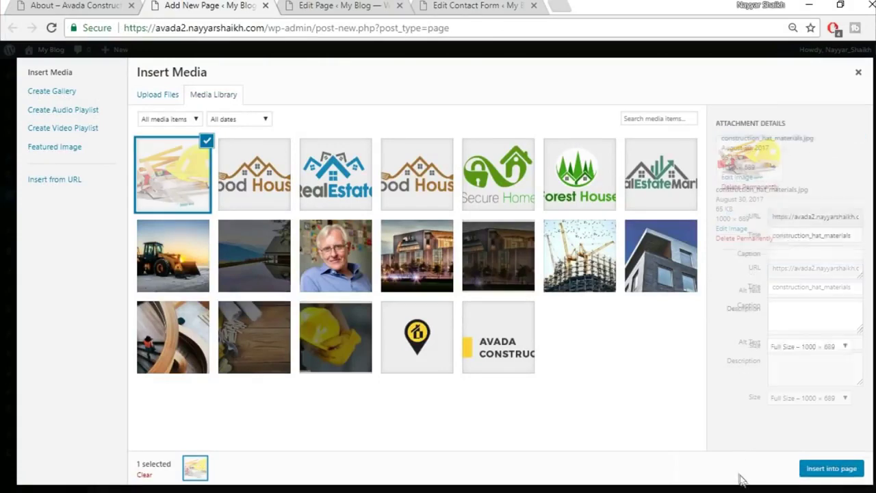
left_click(833, 469)
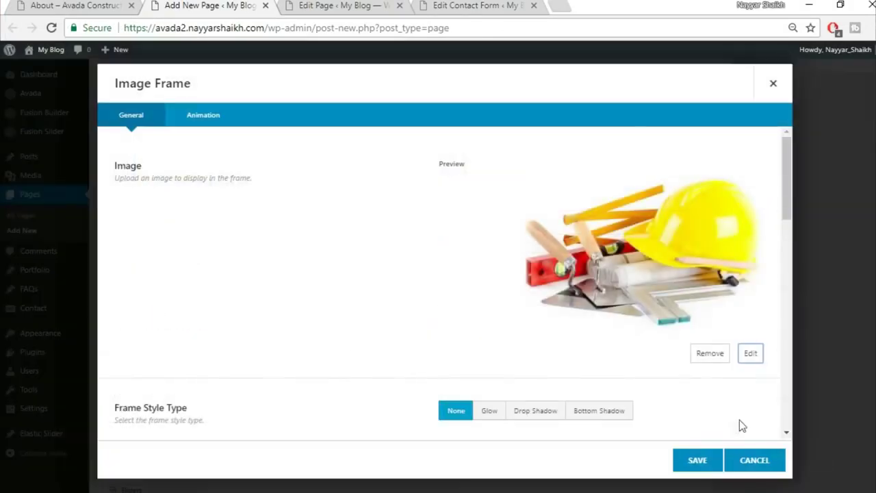
- Center-align the image and save the Image Frame settings
scroll(624, 387, "down", 5)
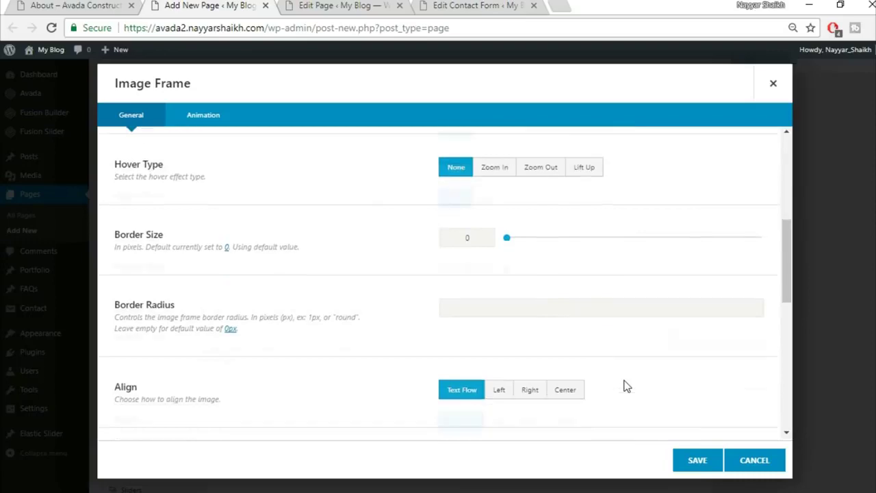
left_click(565, 362)
scroll(651, 351, "down", 6)
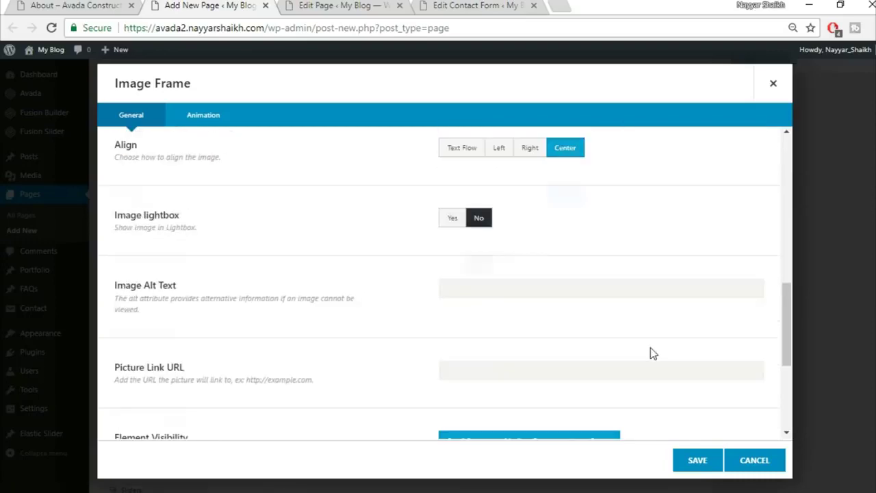
left_click(698, 461)
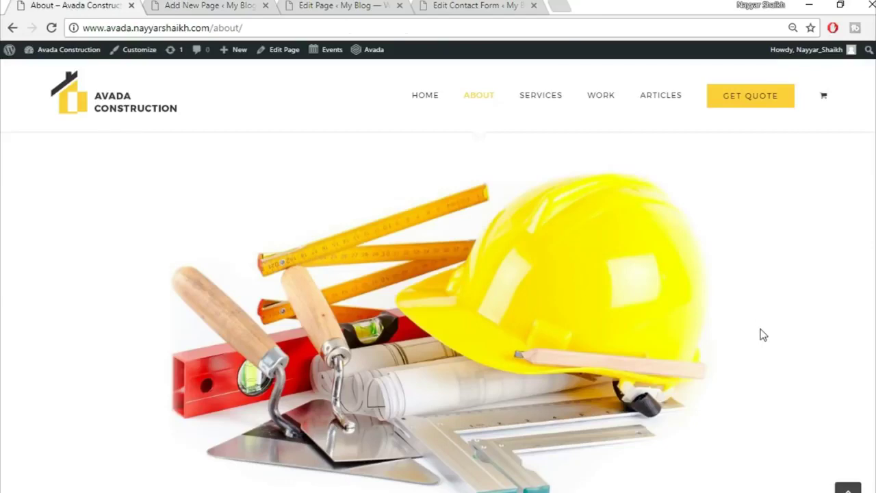
scroll(763, 333, "down", 8)
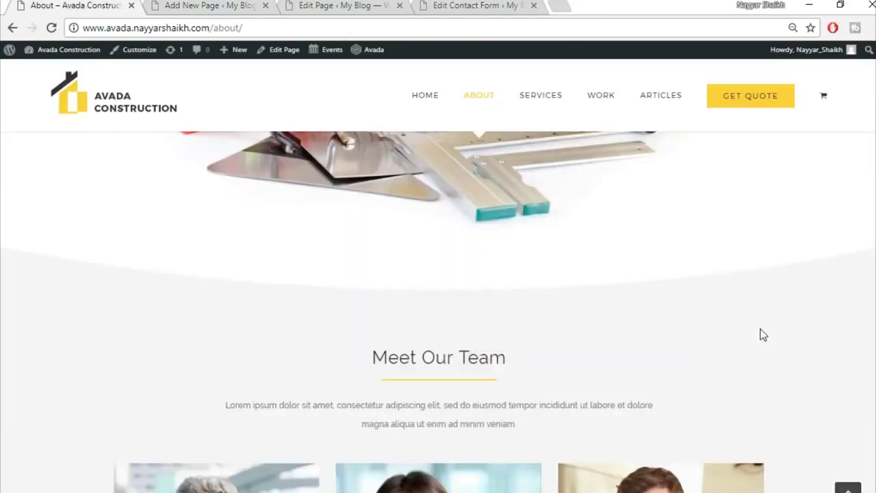
scroll(495, 291, "up", 2)
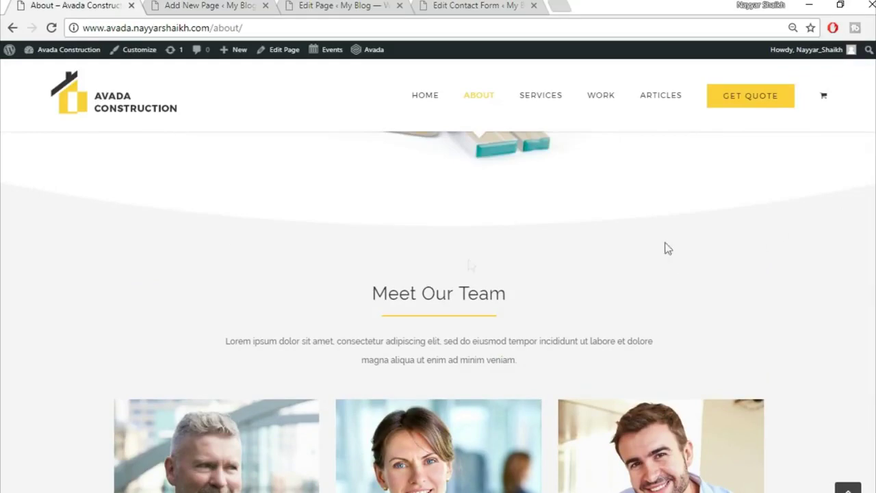
left_click(253, 6)
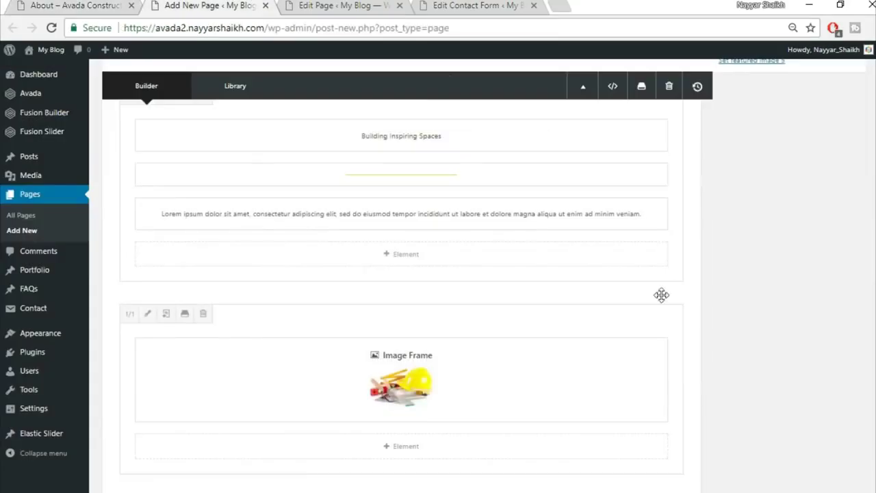
scroll(665, 298, "down", 2)
- Add a new 1/1 container holding a Section Separator element
left_click(583, 430)
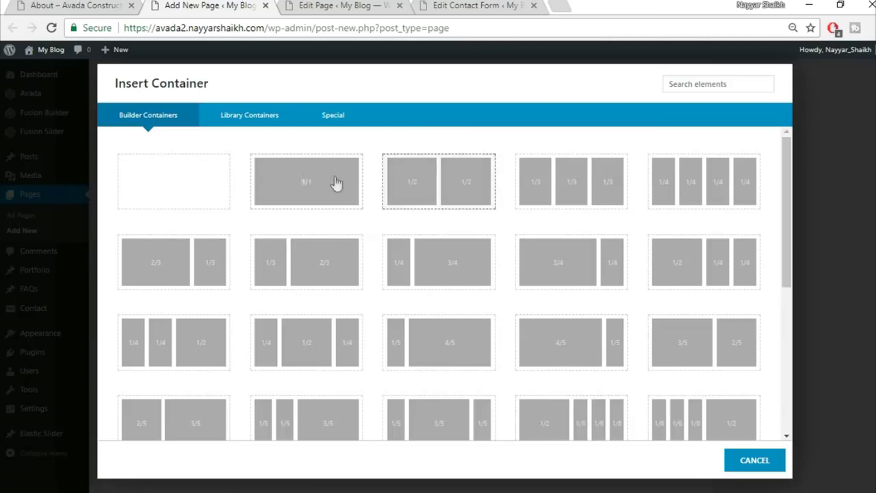
left_click(303, 180)
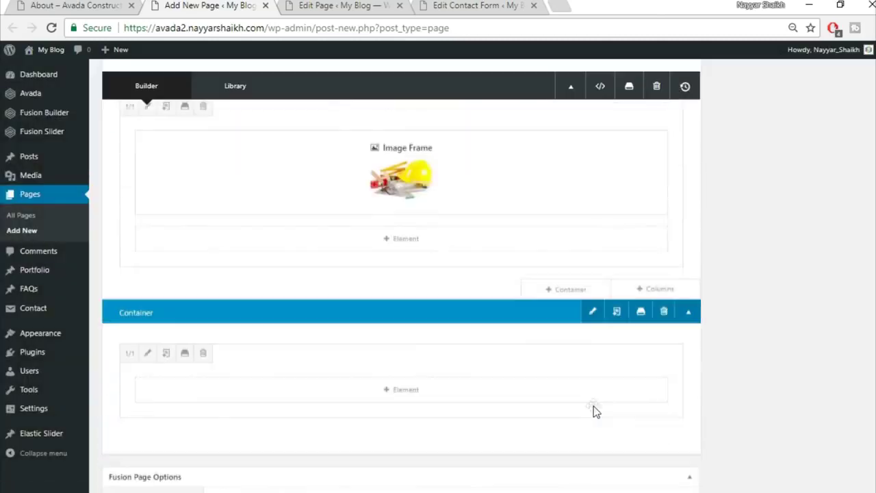
left_click(418, 395)
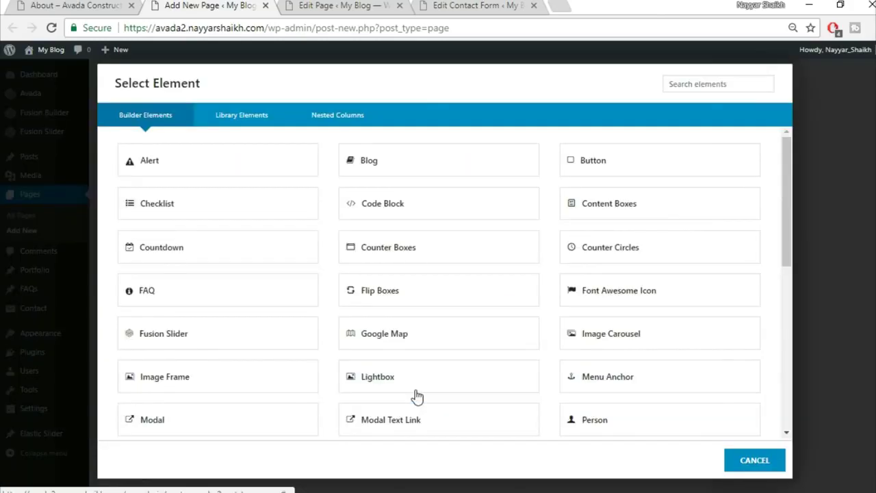
left_click(695, 86)
type("sec")
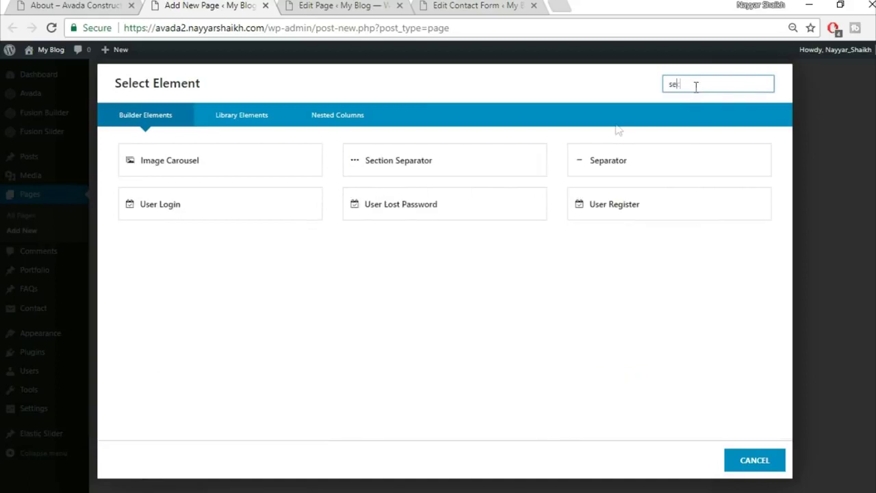
left_click(264, 178)
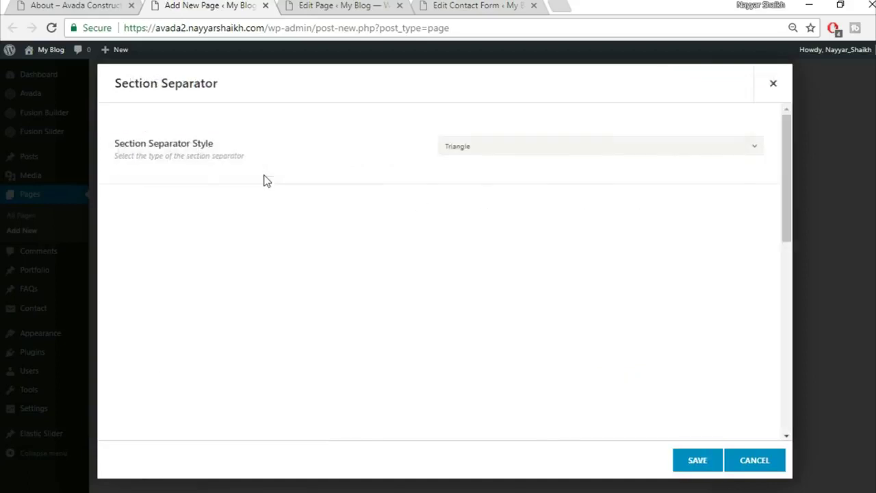
- Set the separator to the Big Half Circle style at the bottom, matching the demo divider
left_click(515, 147)
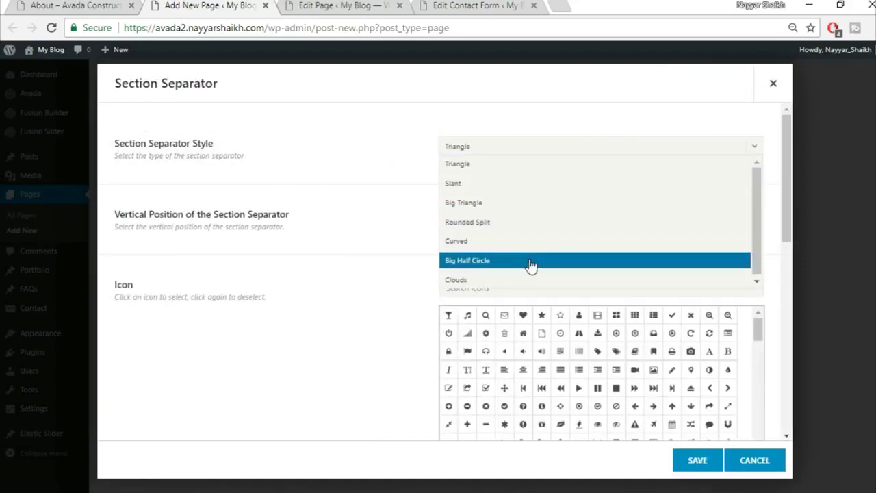
left_click(528, 261)
left_click(501, 220)
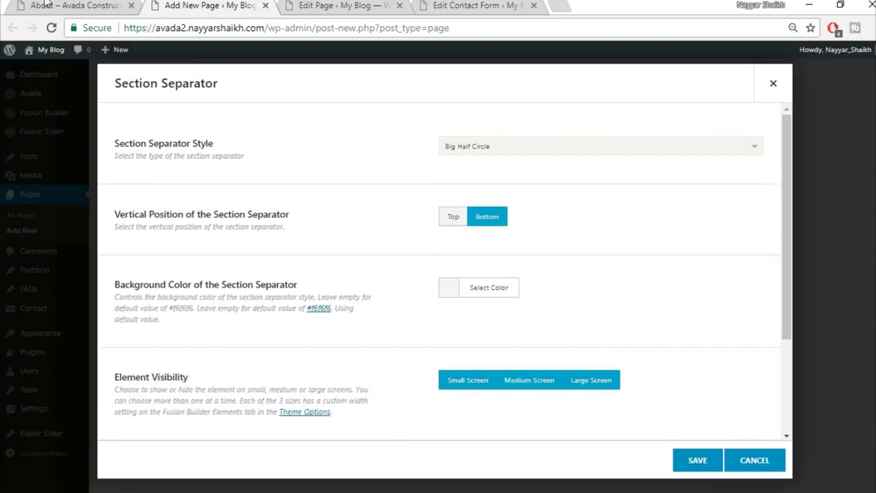
left_click(75, 5)
scroll(329, 223, "up", 1)
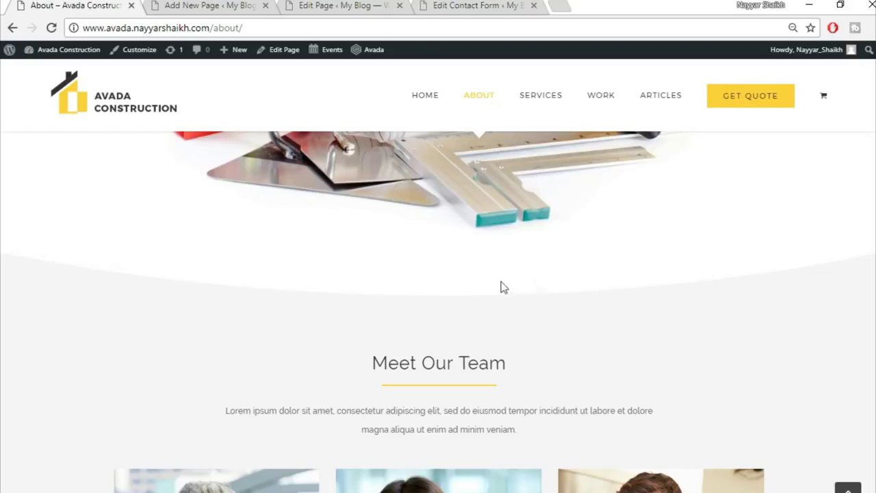
left_click(220, 4)
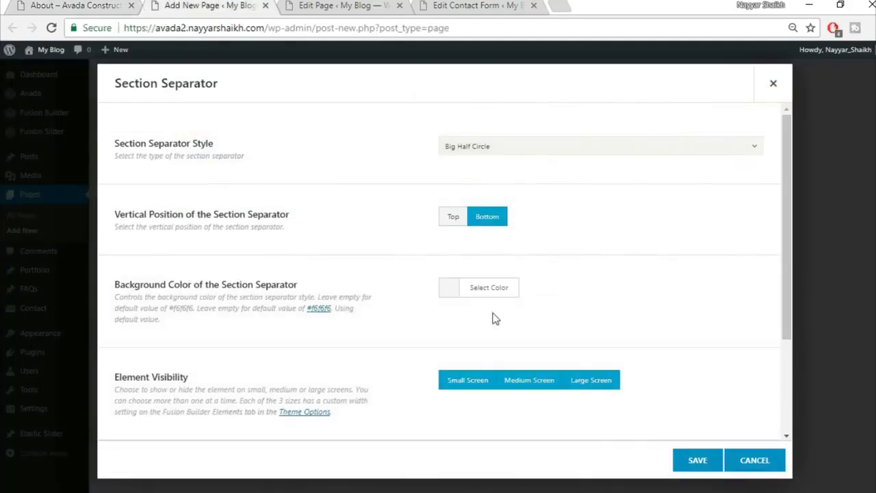
- Give the separator a white background and save it
left_click(488, 288)
scroll(526, 348, "down", 1)
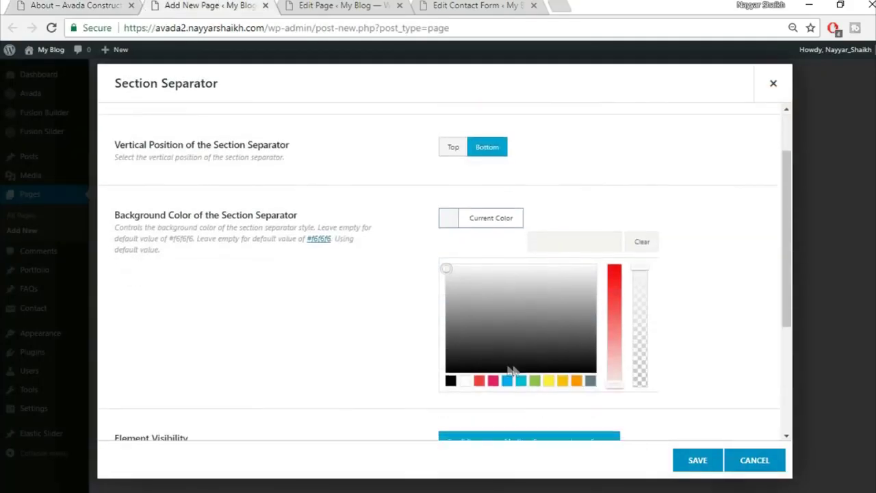
left_click(465, 382)
left_click(371, 336)
scroll(372, 340, "down", 1)
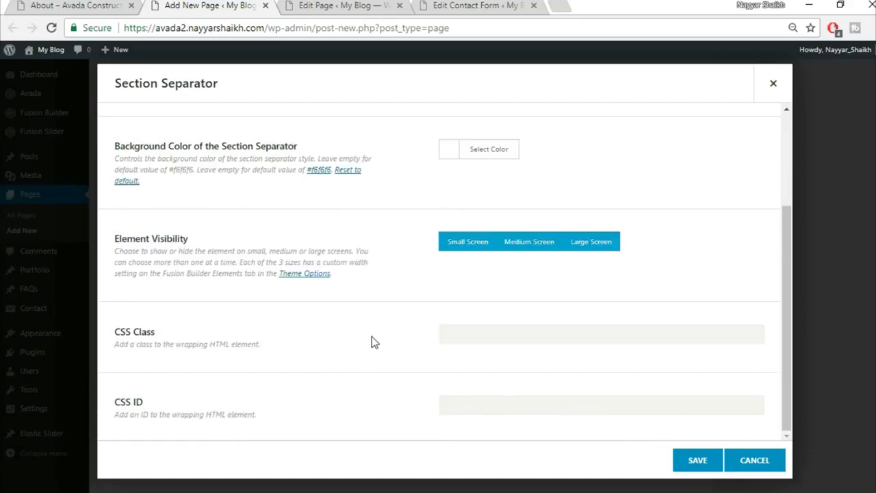
scroll(371, 342, "up", 2)
left_click(695, 463)
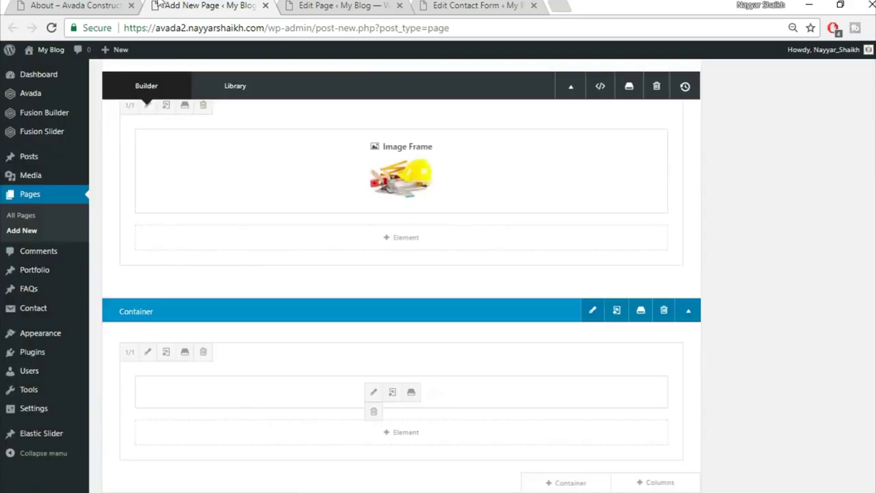
key("ctrl+shift+Tab")
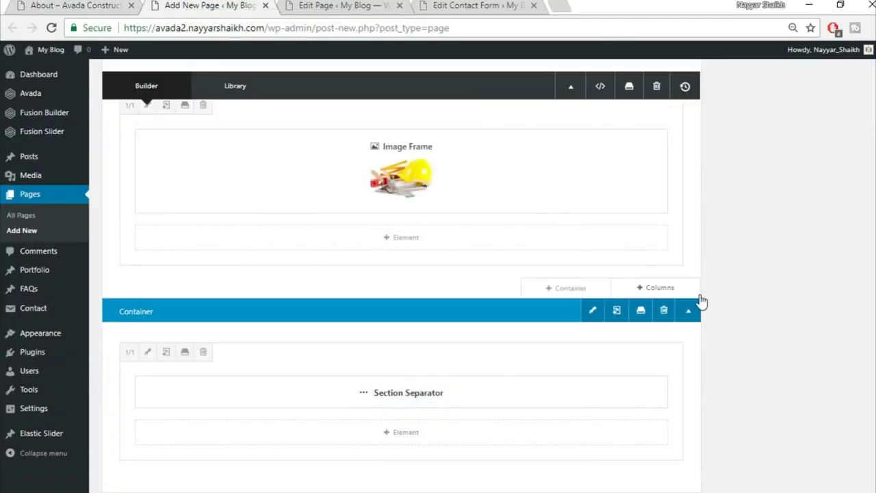
- Insert the saved Title library container and add a 1/1 column to the separator's container
scroll(700, 299, "down", 3)
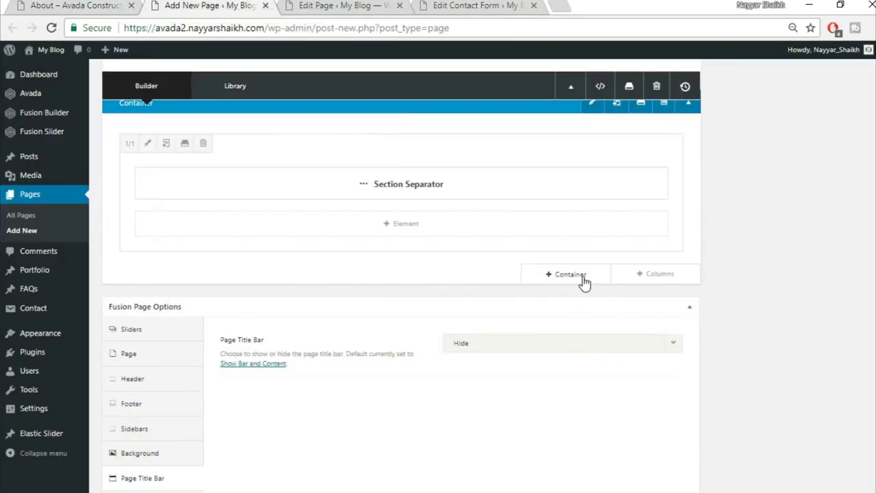
left_click(581, 328)
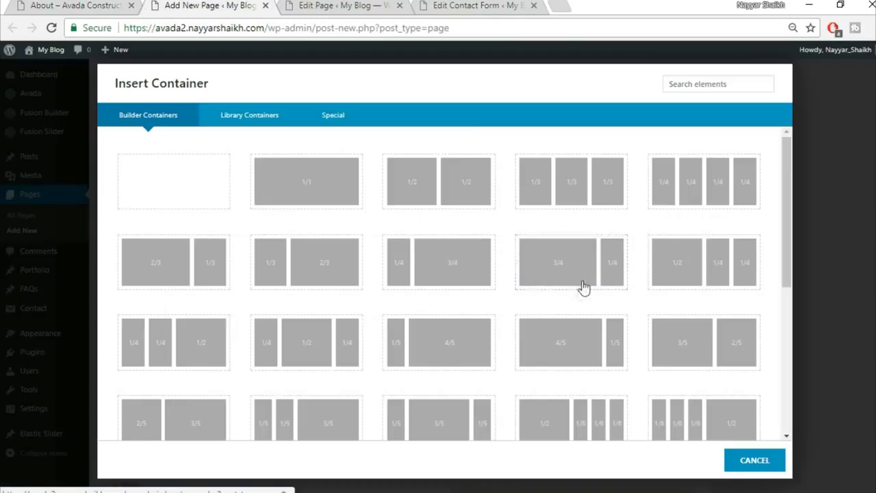
left_click(262, 117)
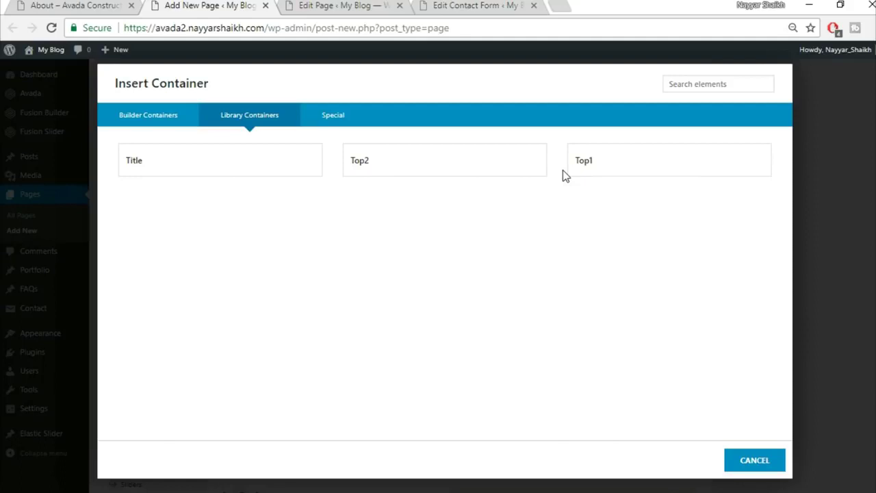
left_click(229, 173)
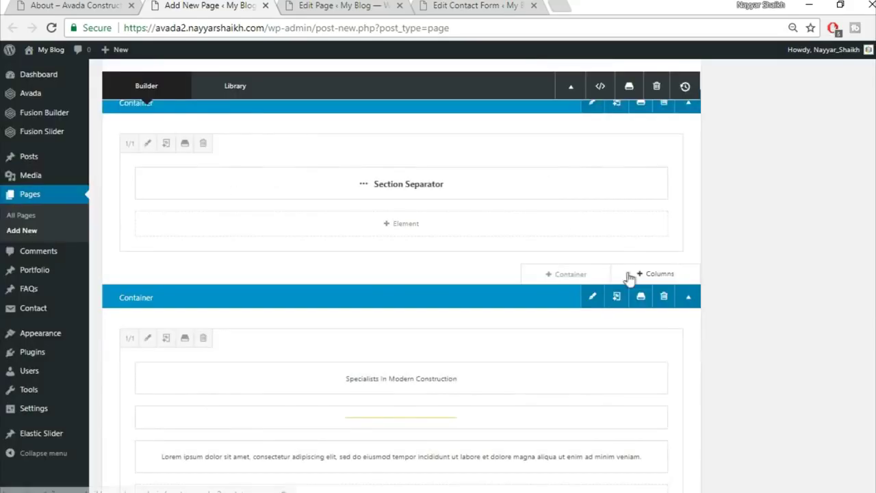
left_click(661, 277)
left_click(201, 188)
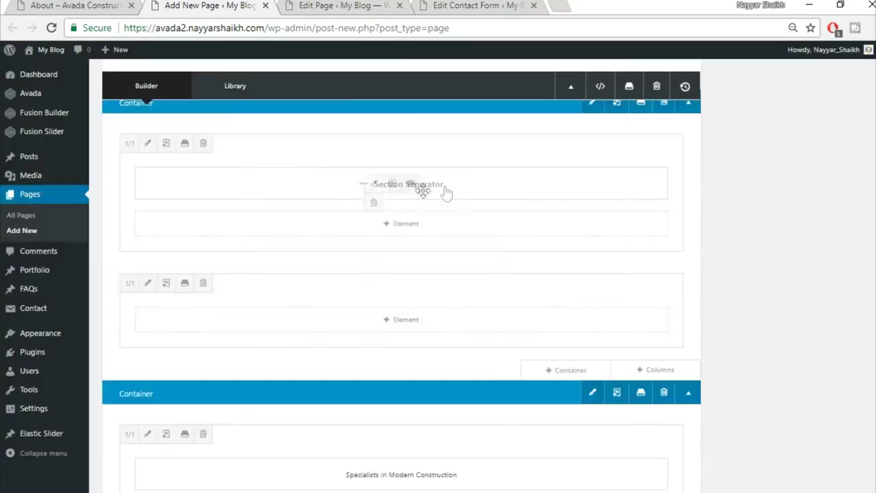
- Move the heading, yellow divider and Lorem ipsum text into the new column, deleting the empty container
scroll(490, 447, "down", 1)
left_click_drag(493, 416, 483, 254)
left_click_drag(520, 443, 477, 292)
left_click_drag(503, 481, 499, 346)
scroll(684, 382, "down", 2)
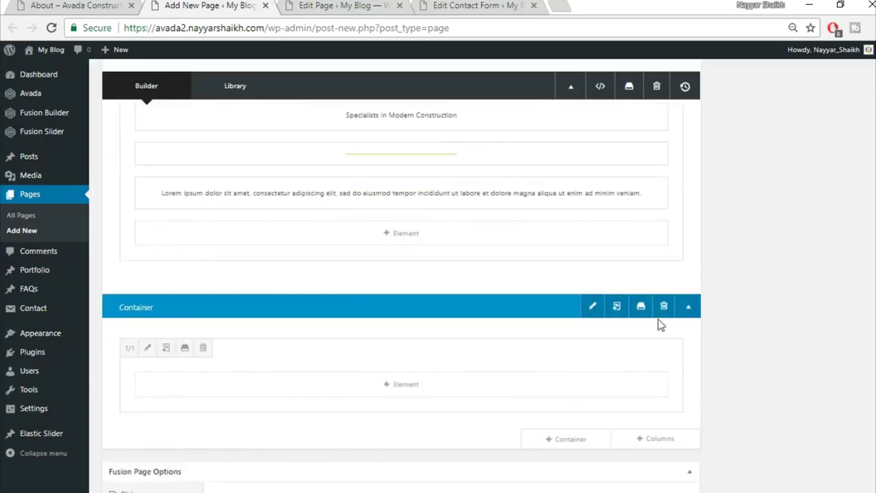
left_click(663, 307)
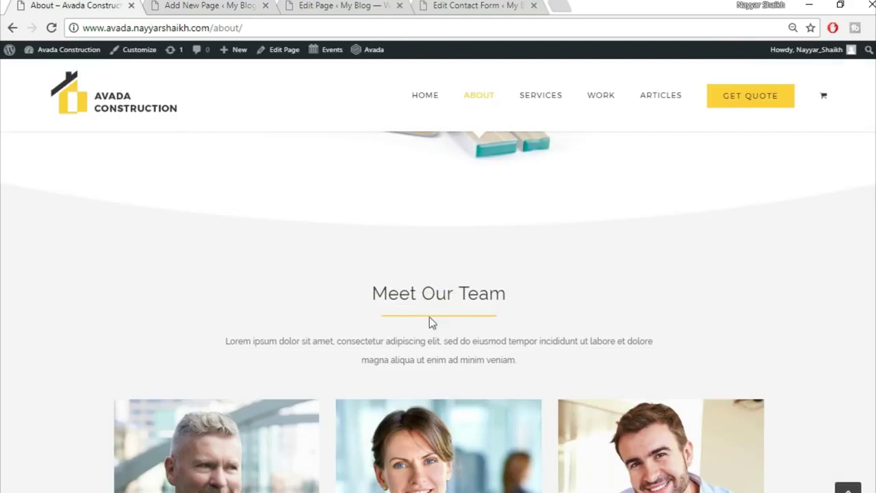
scroll(479, 342, "down", 2)
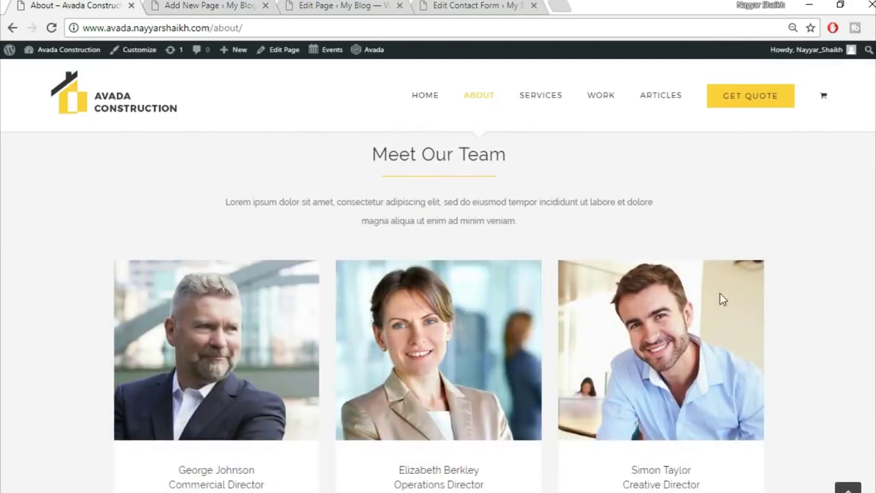
scroll(759, 333, "down", 1)
left_click(218, 5)
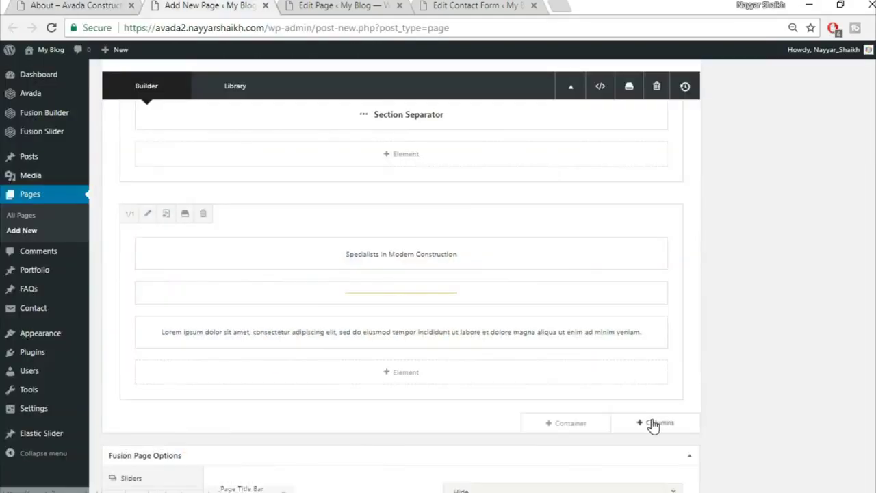
left_click(655, 421)
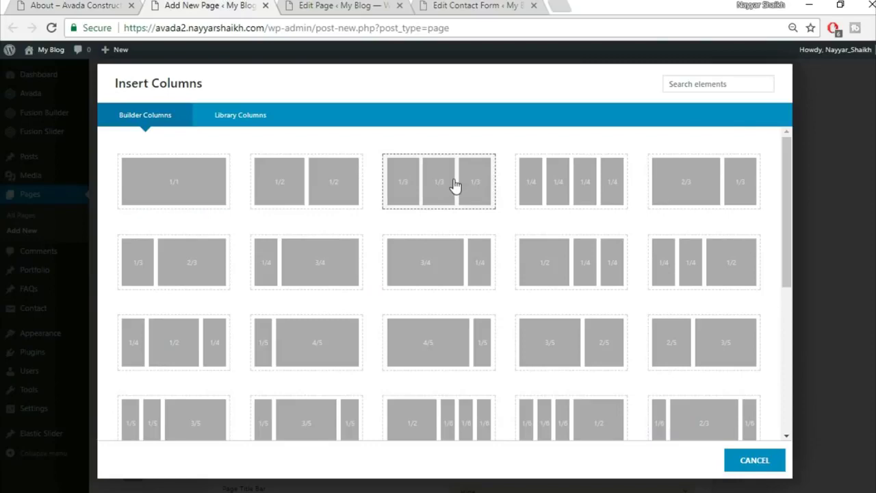
- Add a row of three equal columns and put a Person element in the first column
left_click(454, 183)
scroll(326, 363, "down", 2)
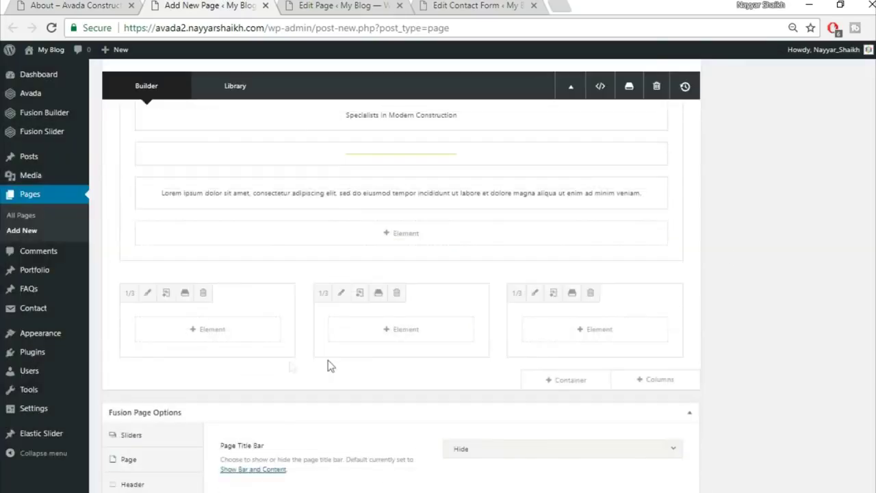
left_click(231, 333)
left_click(691, 78)
type("per")
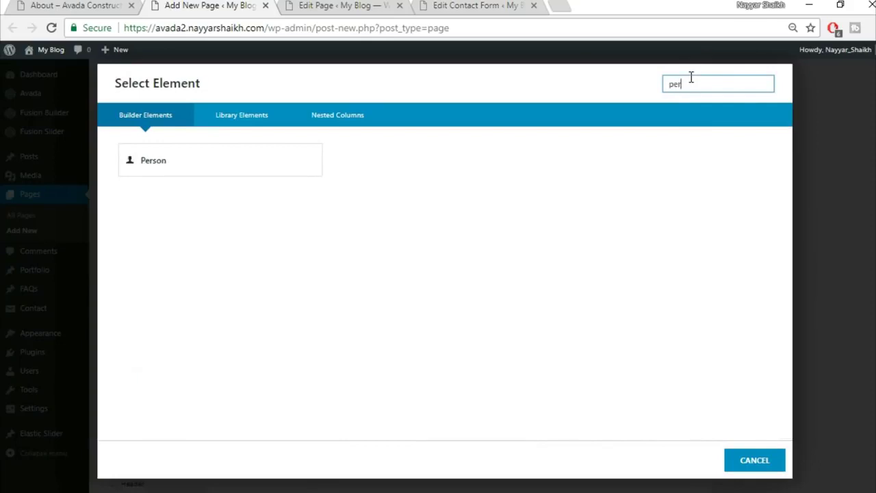
left_click(235, 186)
left_click(241, 177)
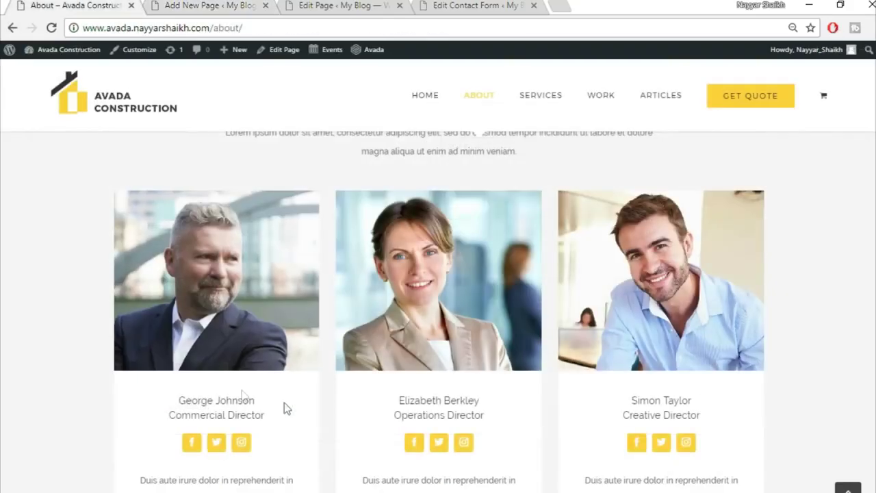
- Copy the team member's name and the title 'Commercial Director' from the demo into the Person fields
double_click(235, 401)
triple_click(238, 401)
key("ctrl+c")
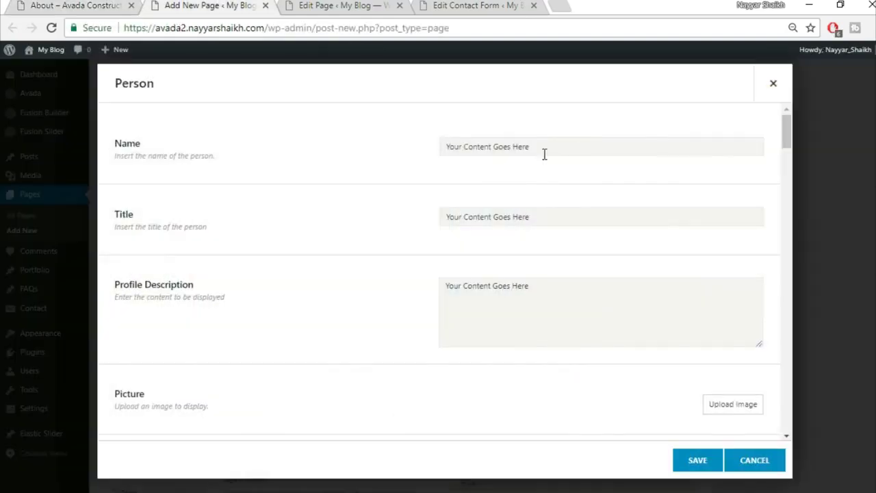
left_click(544, 154)
key("ctrl+v")
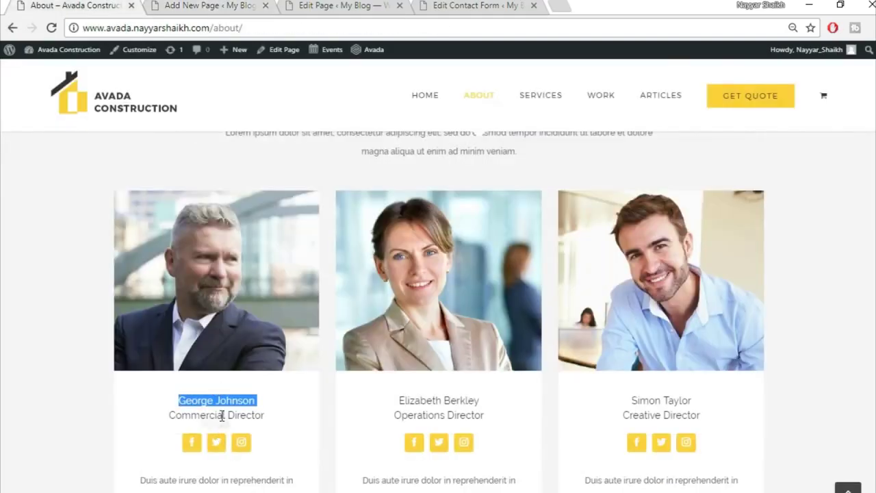
triple_click(218, 415)
key("ctrl+c")
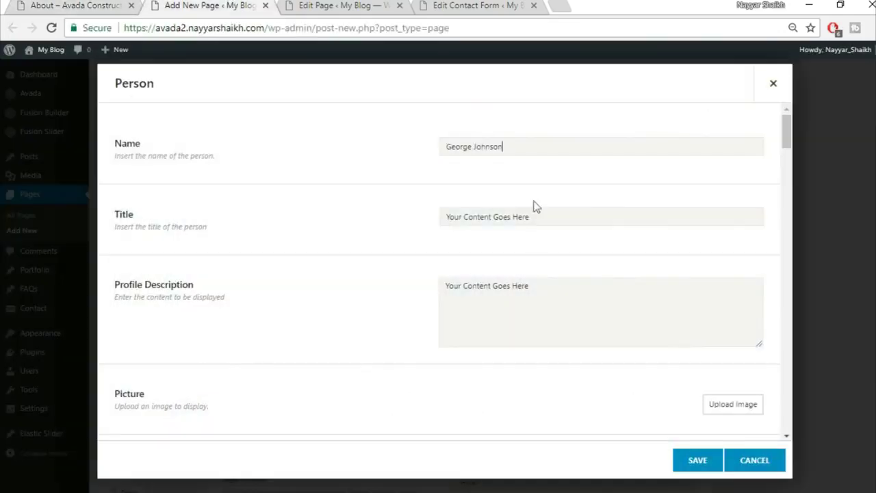
left_click(531, 220)
key("ctrl+v")
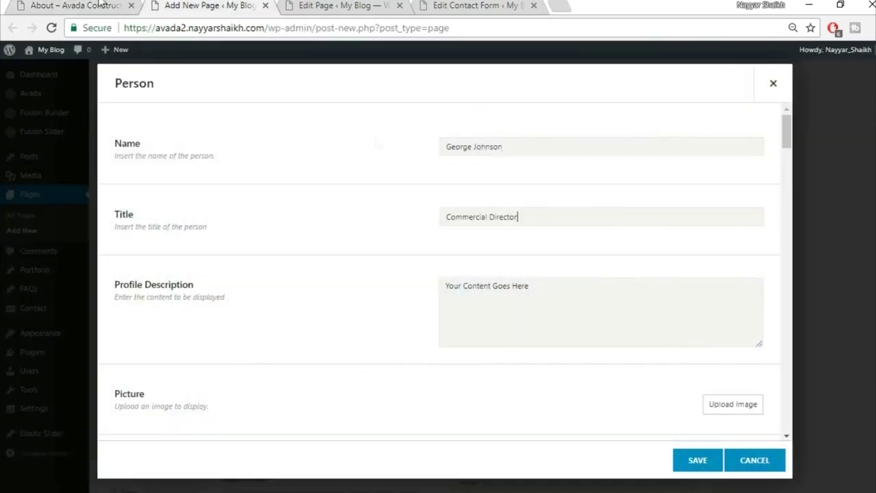
- Paste the demo's first member description paragraph into the Profile Description field
left_click(99, 5)
scroll(273, 410, "down", 3)
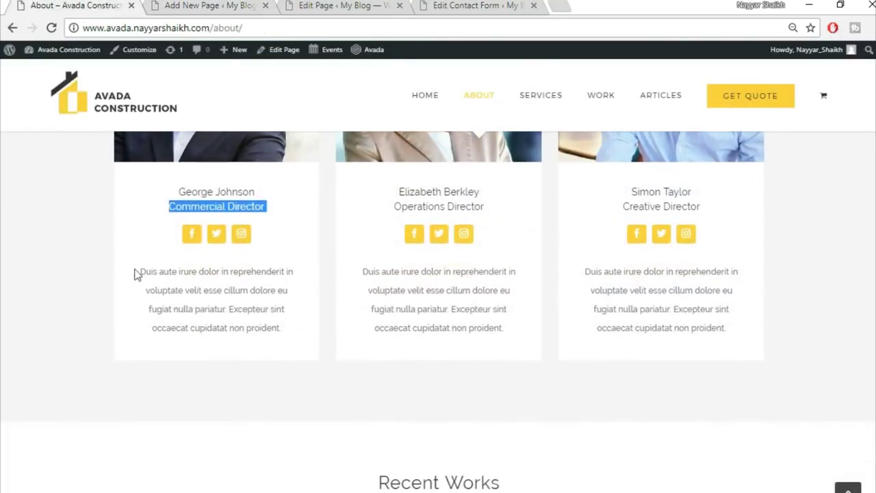
left_click_drag(137, 275, 315, 330)
key("ctrl+c")
left_click(236, 5)
left_click(512, 301)
key("ctrl+v")
- Upload the avada-team1-21351225 photo and insert it as the person's picture
scroll(581, 417, "down", 2)
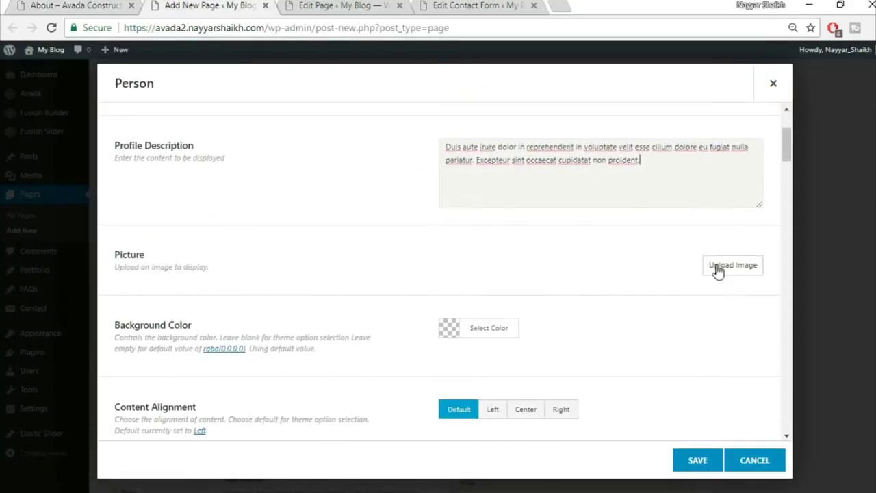
left_click(712, 272)
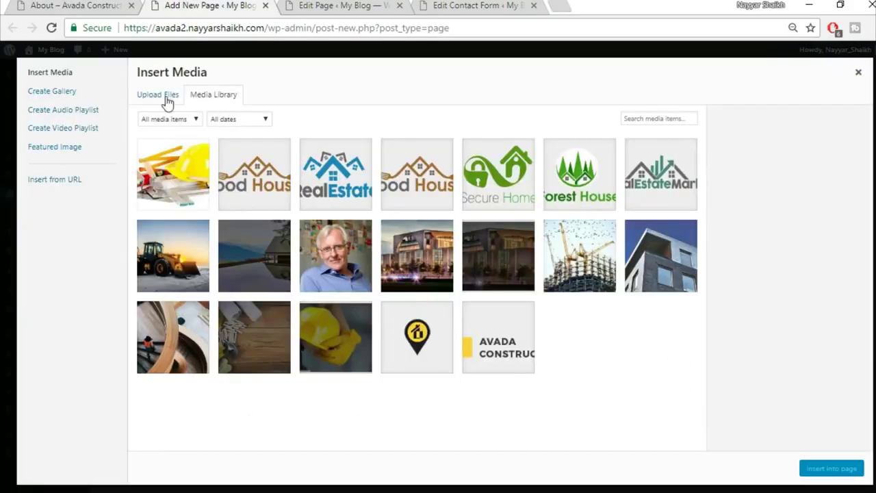
left_click(167, 103)
left_click(503, 273)
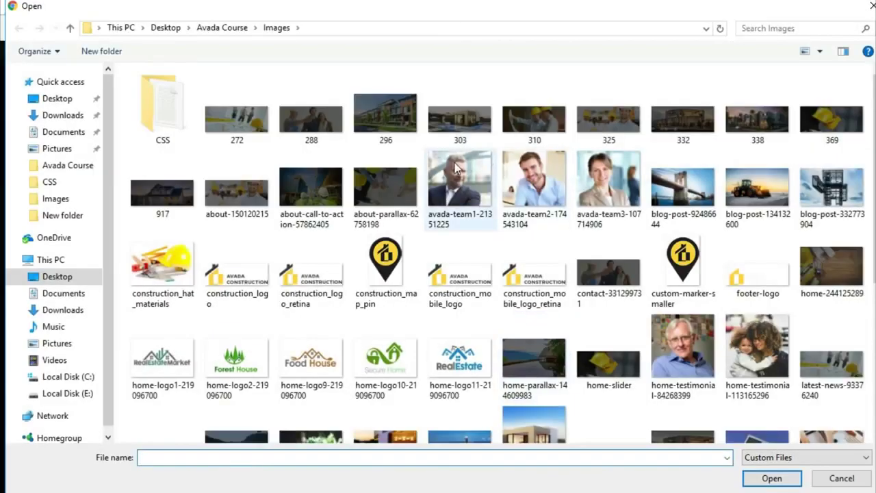
left_click(460, 181)
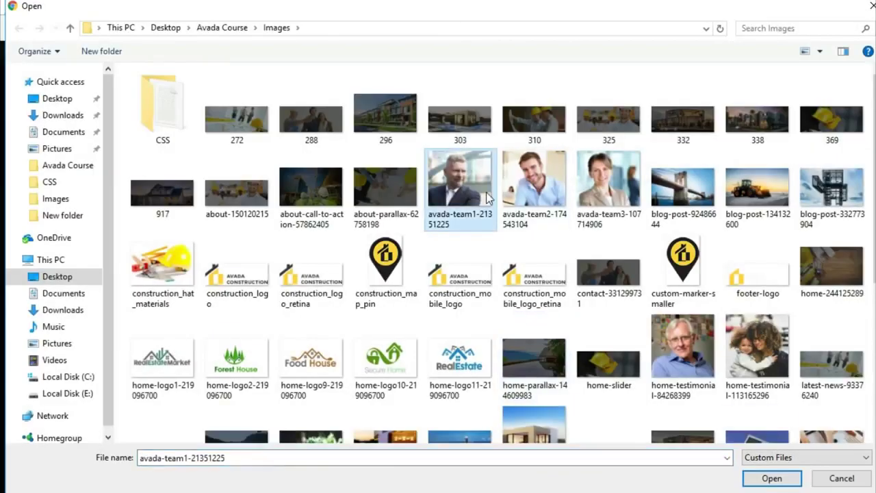
left_click(768, 476)
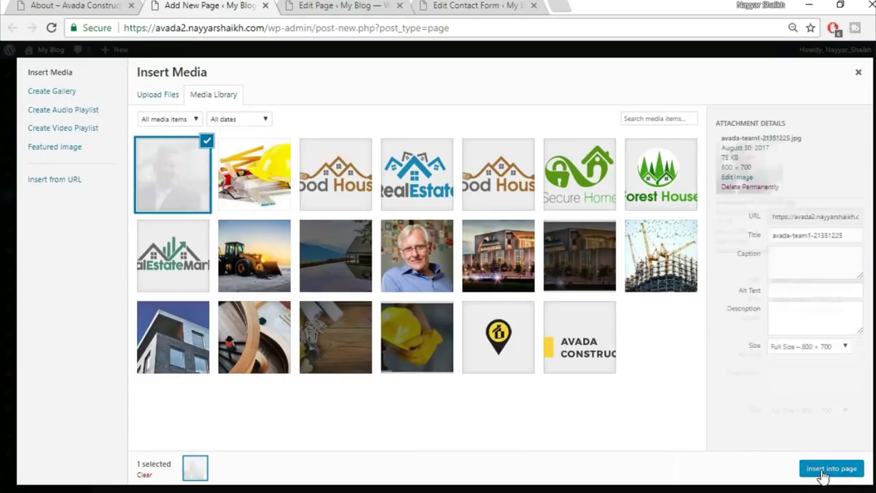
left_click(821, 469)
- Set the picture hover effect to Zoom Out
scroll(386, 306, "down", 5)
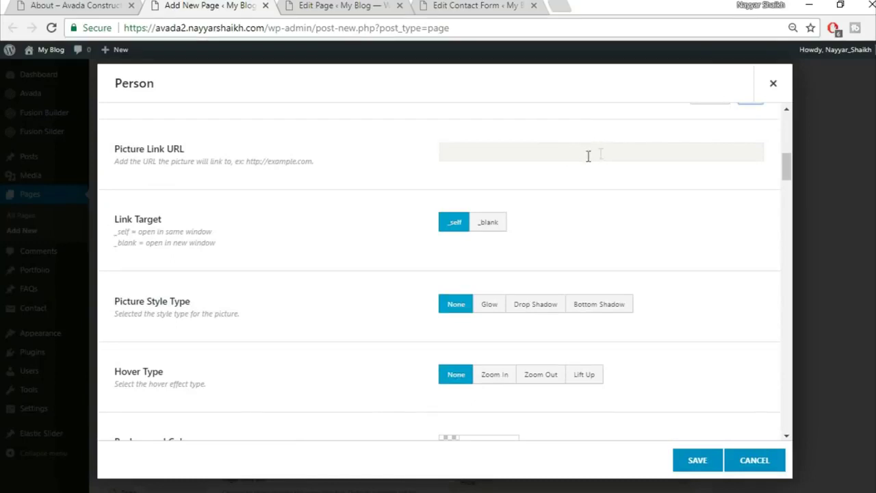
scroll(690, 200, "down", 1)
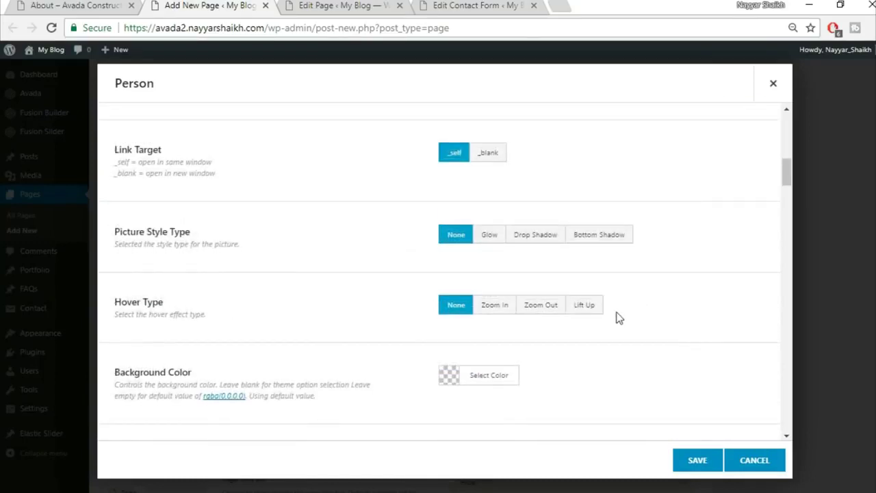
left_click(581, 307)
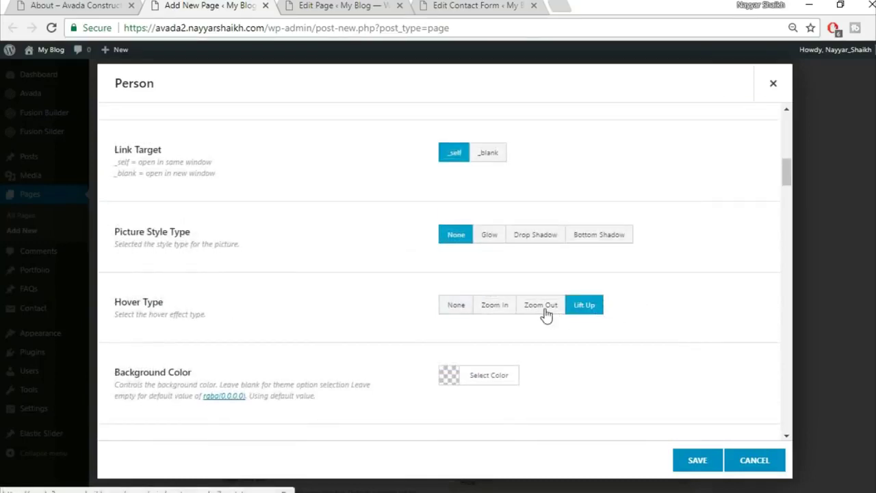
left_click(546, 309)
scroll(711, 282, "down", 2)
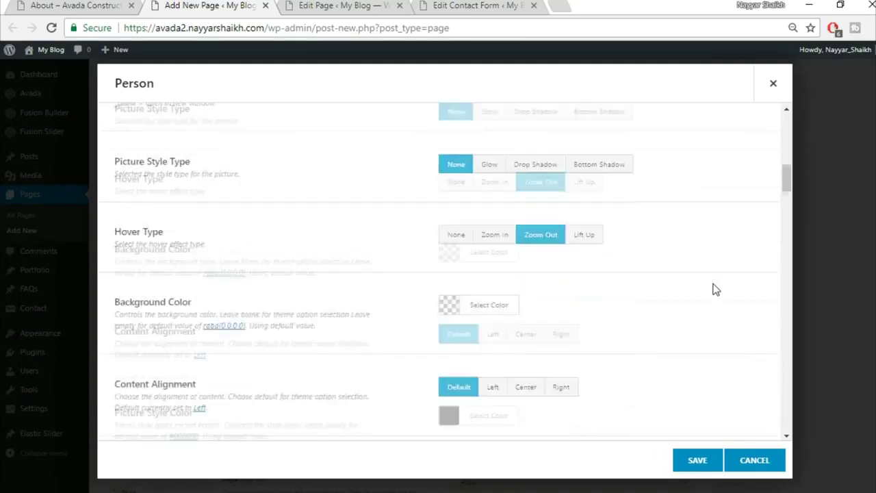
- Check the demo, try a white person background, then clear the background colour again
left_click(108, 4)
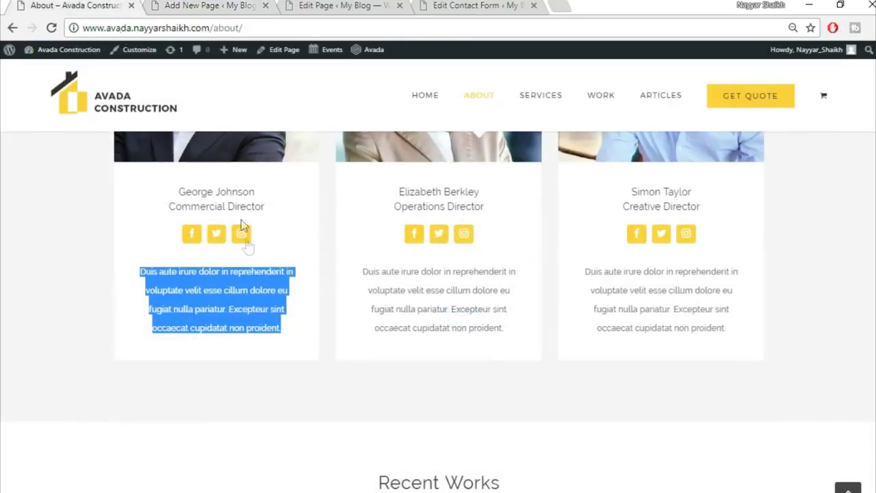
left_click(294, 364)
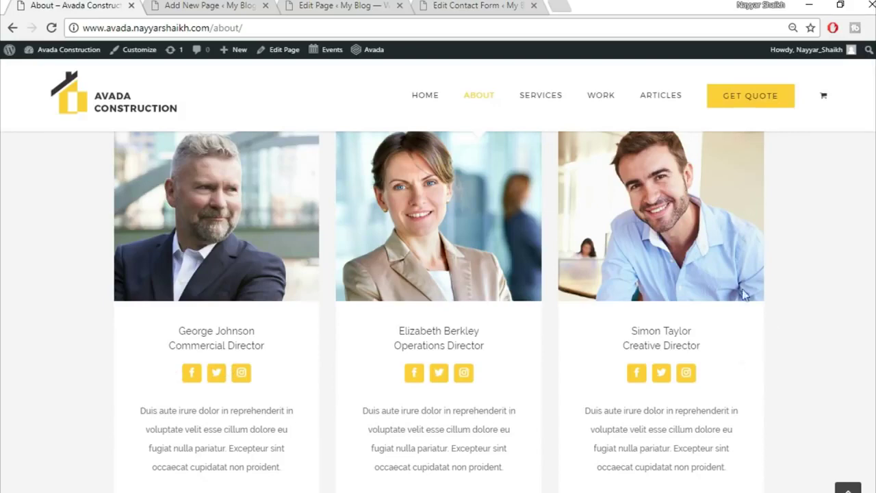
left_click(171, 6)
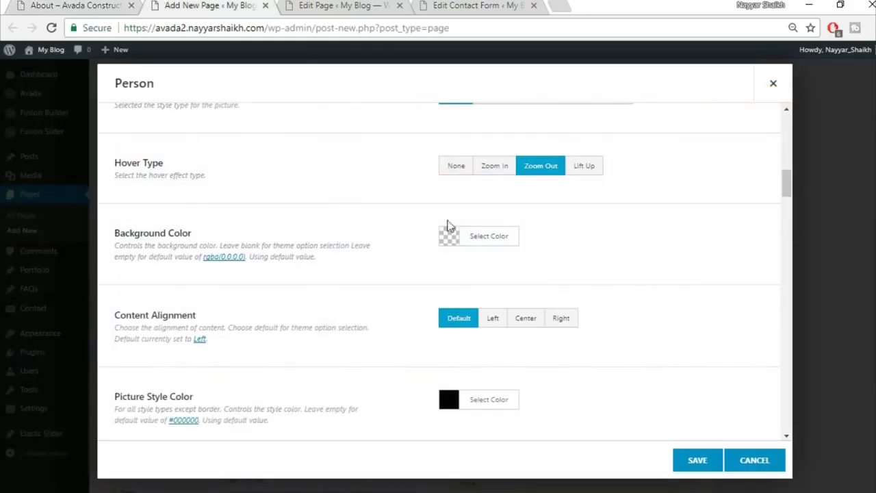
left_click(502, 242)
left_click(464, 402)
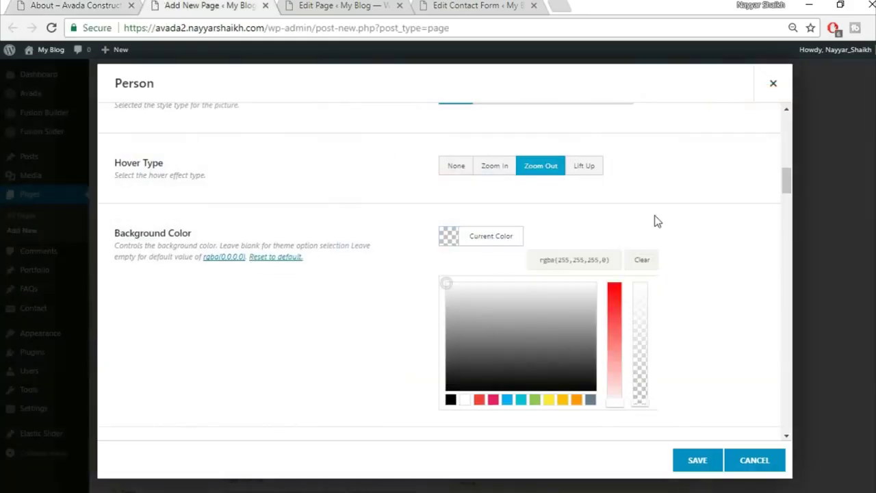
left_click(655, 221)
left_click(510, 236)
left_click(642, 260)
left_click(698, 239)
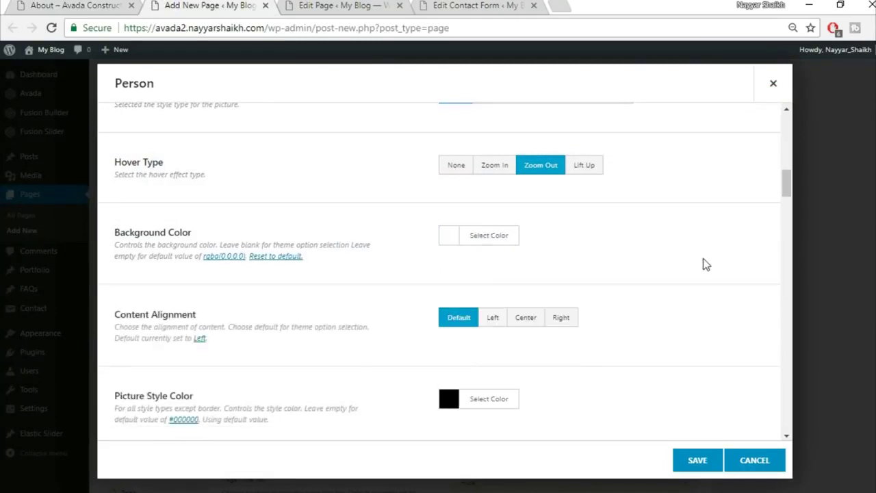
- Set the person's Content Alignment to Center
scroll(551, 309, "down", 1)
left_click(522, 254)
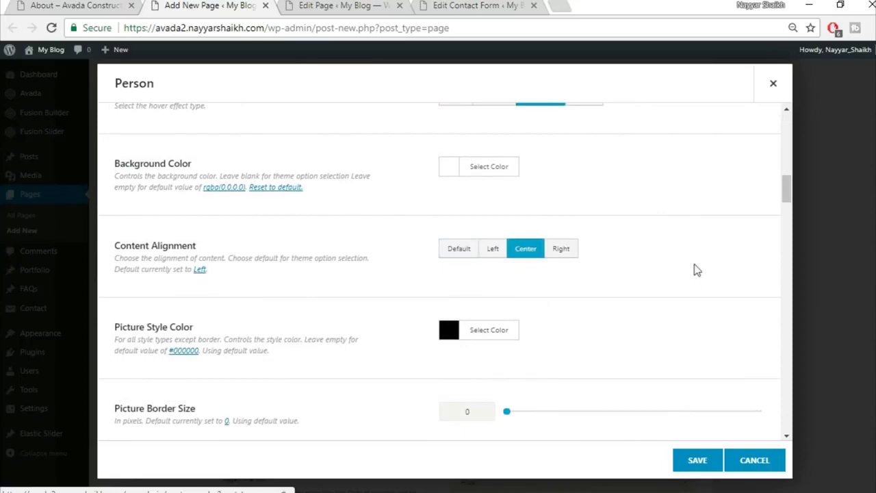
scroll(546, 319, "down", 1)
scroll(527, 247, "down", 2)
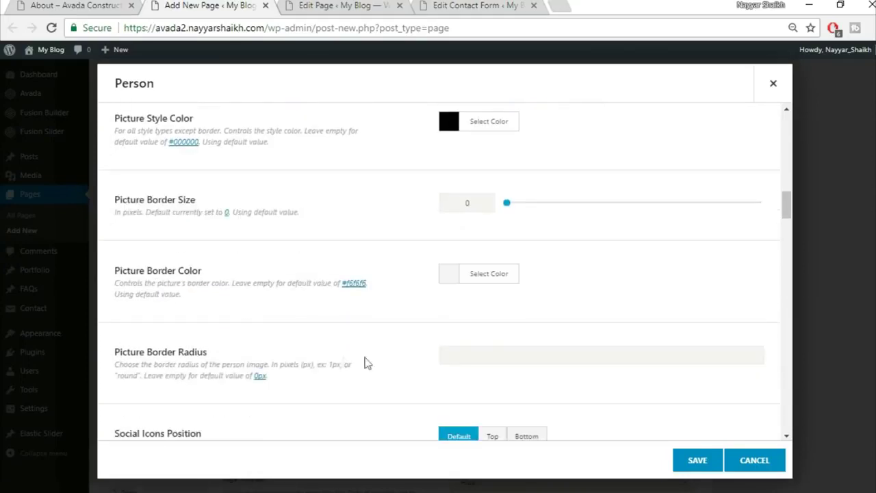
scroll(291, 353, "down", 3)
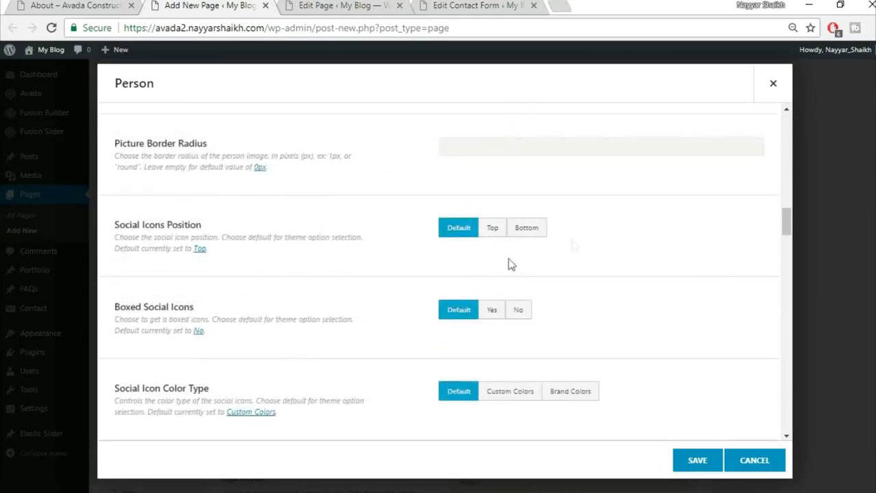
scroll(518, 258, "down", 1)
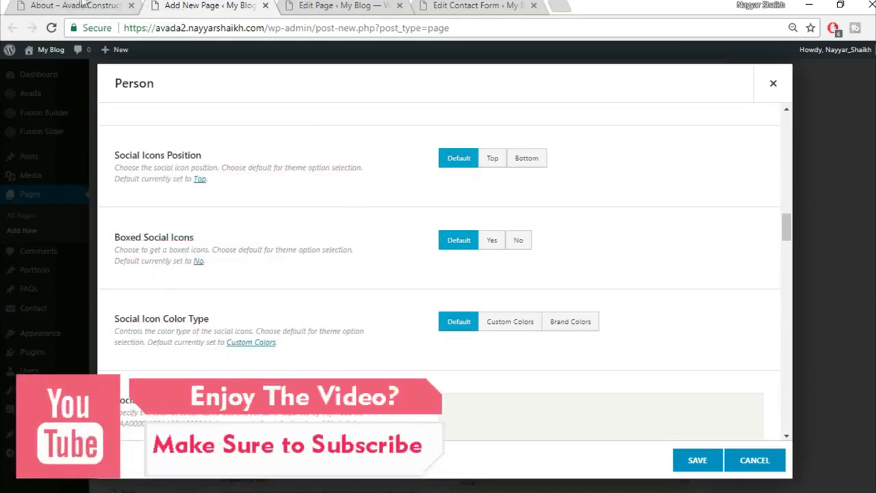
- Compare with the demo's team cards and set Boxed Social Icons to Yes
left_click(77, 5)
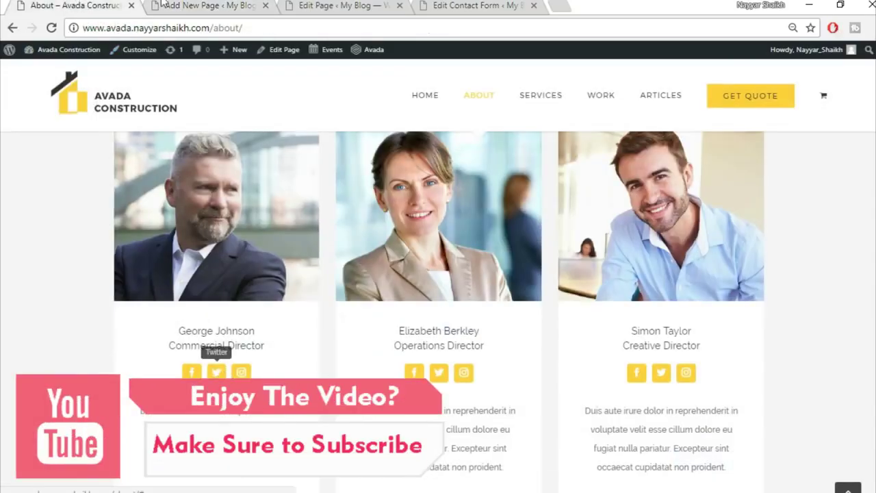
left_click(210, 5)
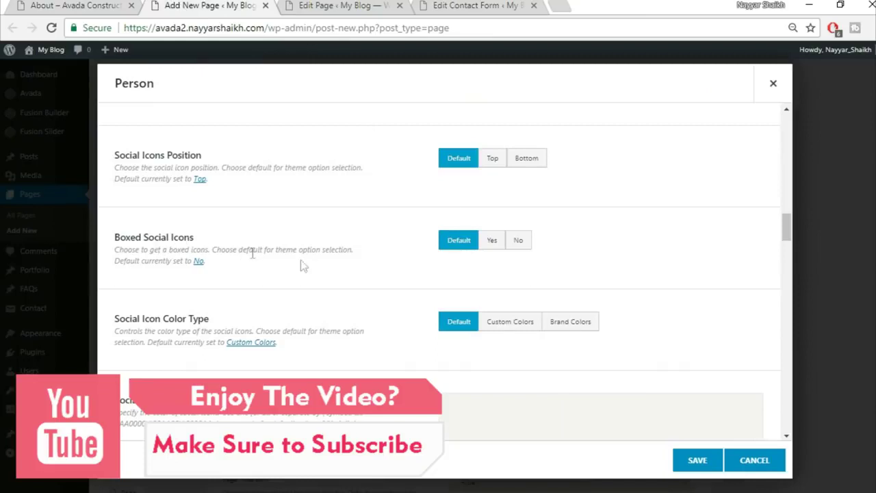
left_click(494, 241)
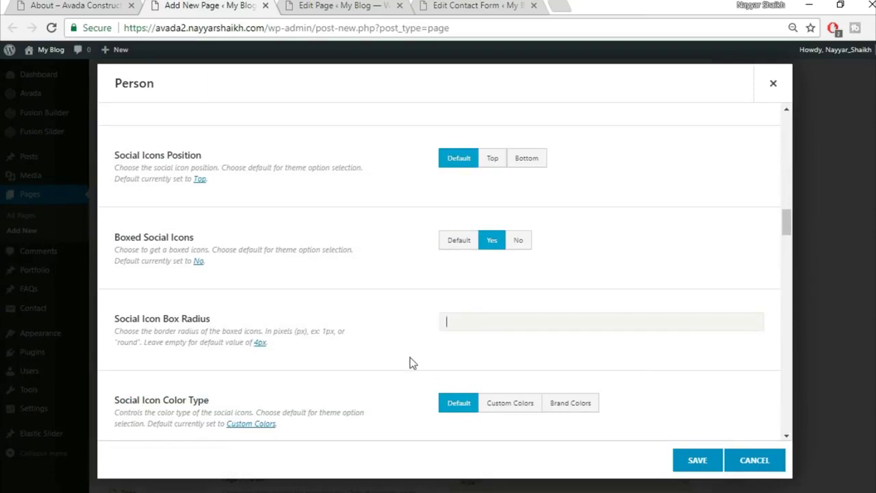
scroll(413, 364, "down", 3)
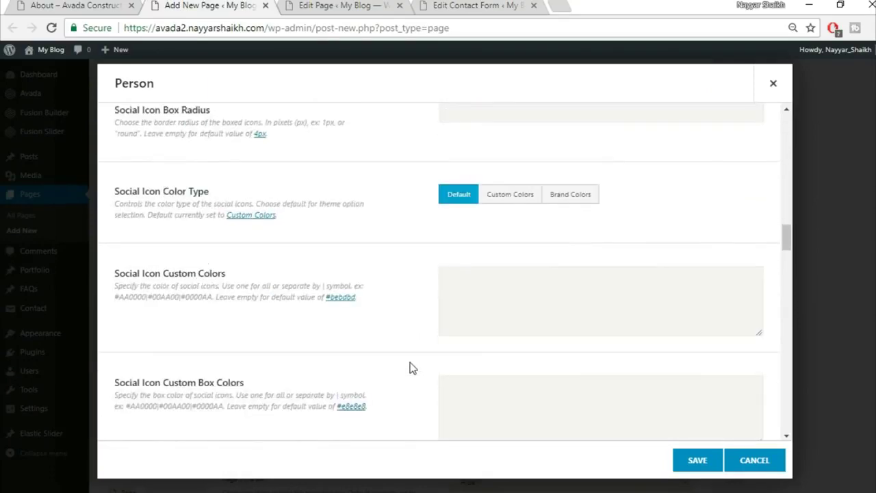
scroll(413, 368, "down", 1)
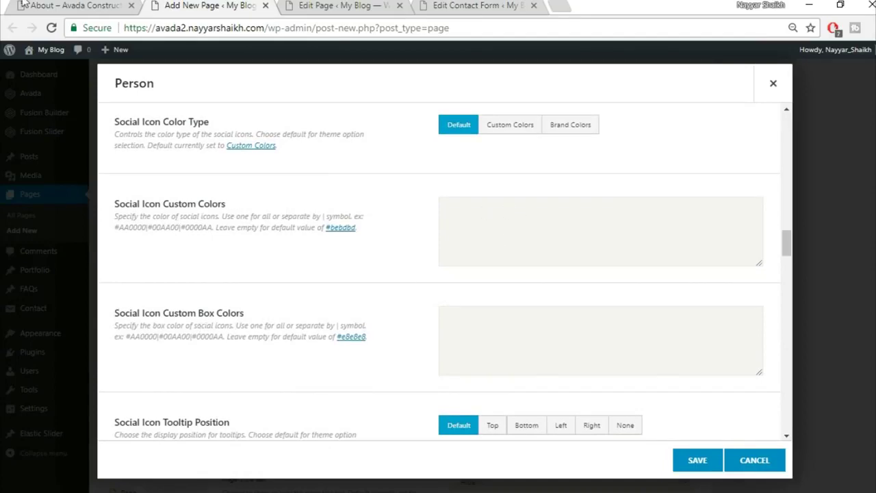
- Check the demo team cards' social icon colours against the Person settings
left_click(52, 6)
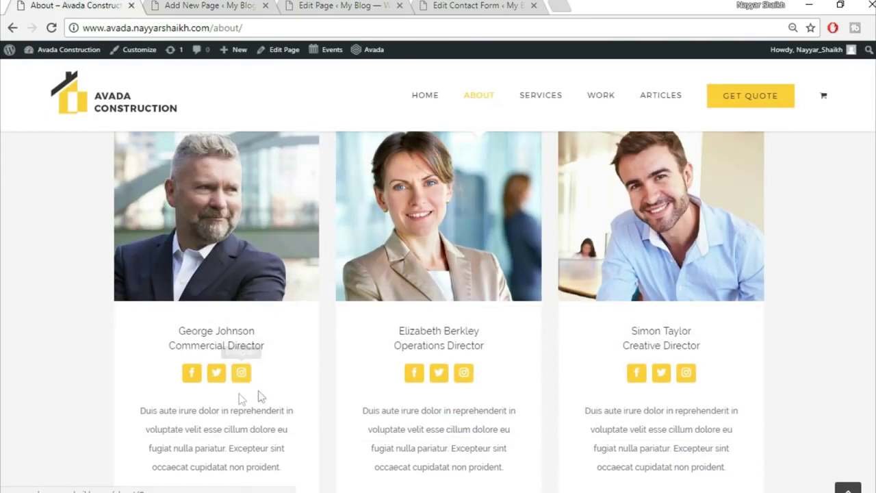
left_click(186, 5)
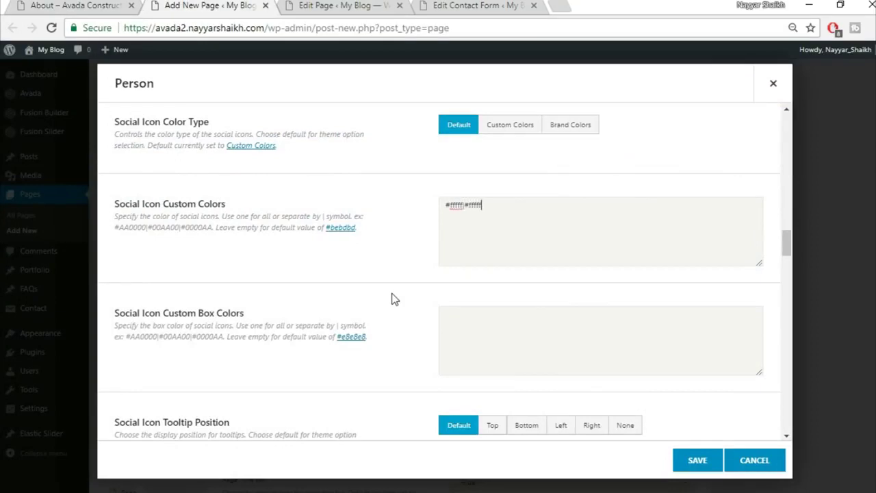
scroll(395, 299, "down", 7)
scroll(549, 289, "up", 4)
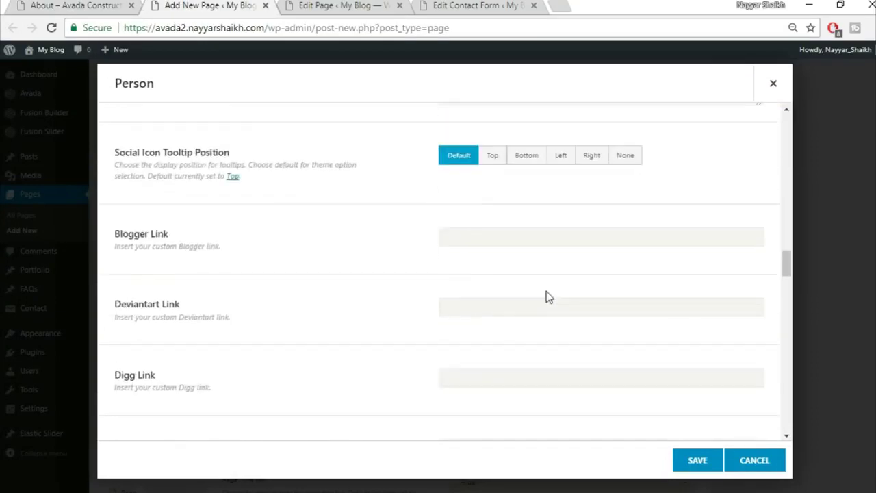
scroll(543, 294, "up", 3)
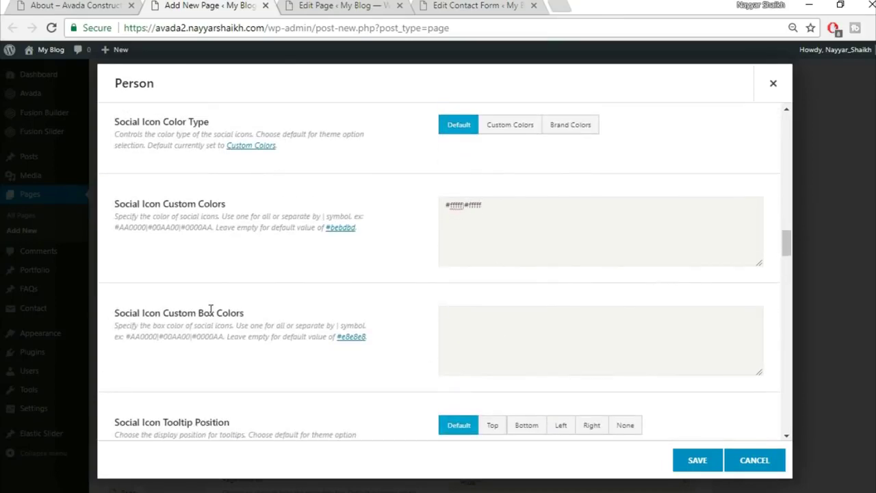
left_click(54, 5)
key("ctrl+Tab")
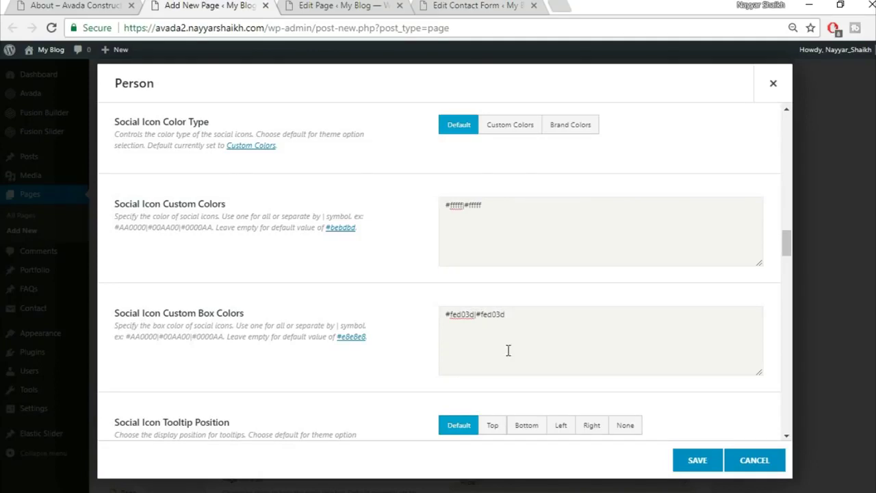
- Scroll down the Person settings to the social icon colour and link fields
scroll(274, 367, "down", 1)
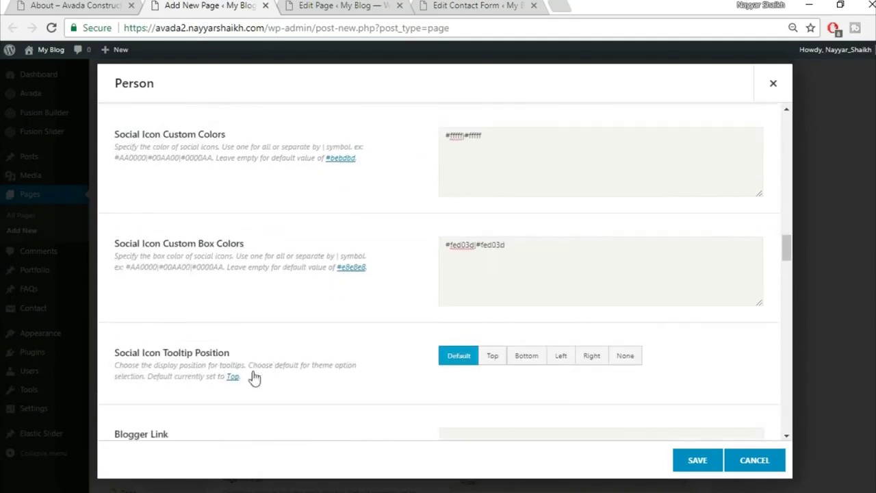
scroll(324, 373, "down", 1)
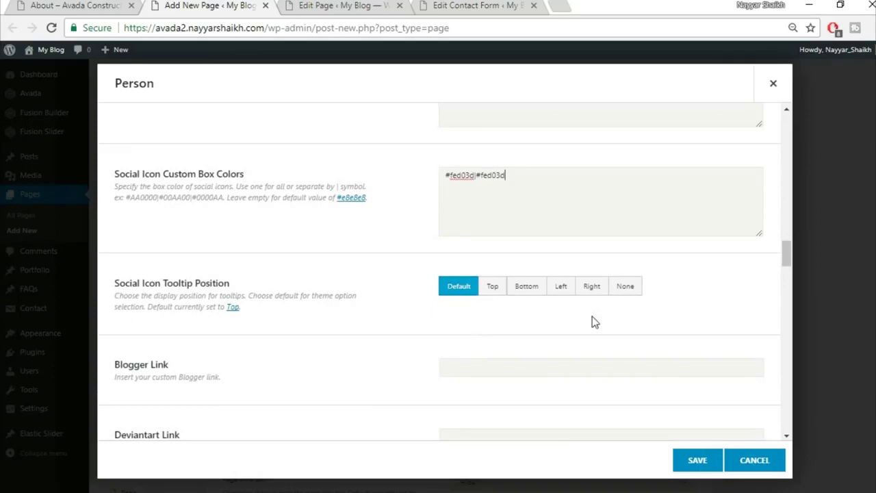
scroll(593, 318, "down", 1)
scroll(593, 322, "down", 1)
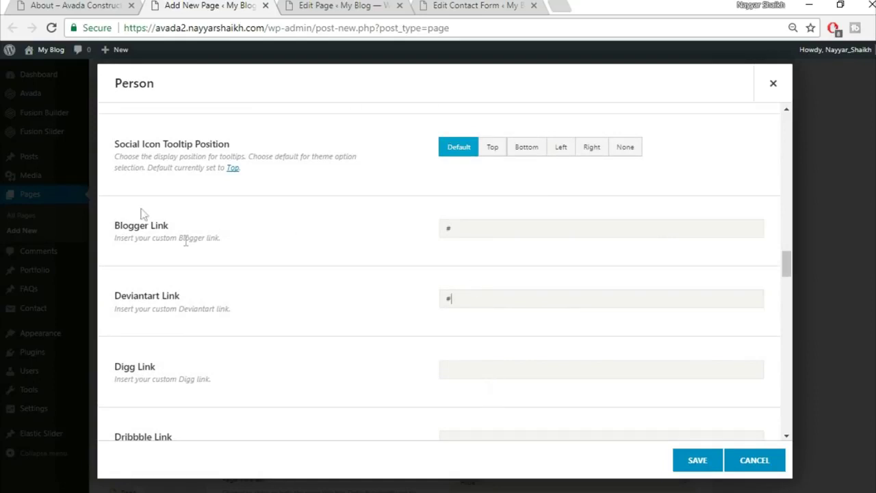
scroll(303, 285, "down", 8)
scroll(381, 308, "down", 4)
scroll(347, 306, "down", 2)
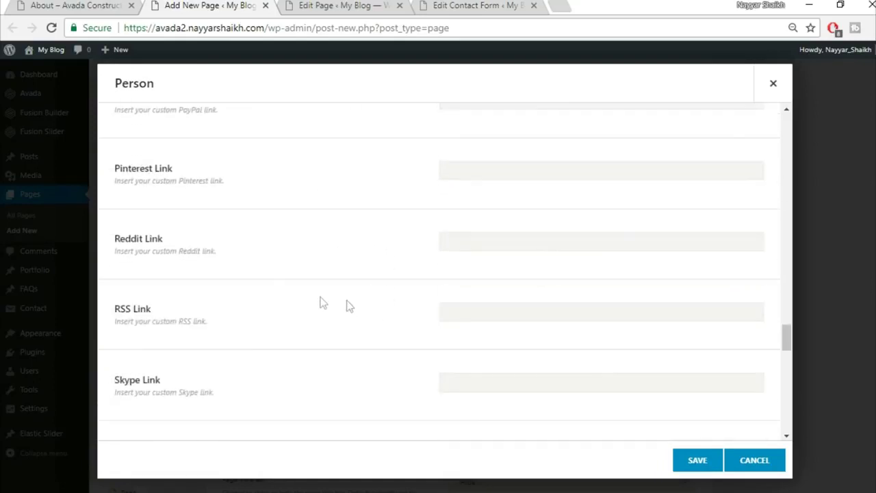
scroll(415, 297, "down", 5)
scroll(415, 297, "down", 7)
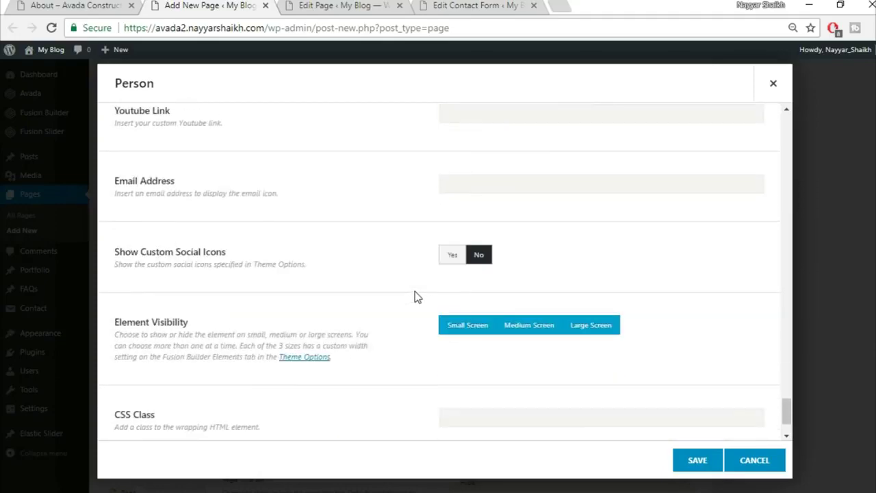
scroll(358, 303, "down", 1)
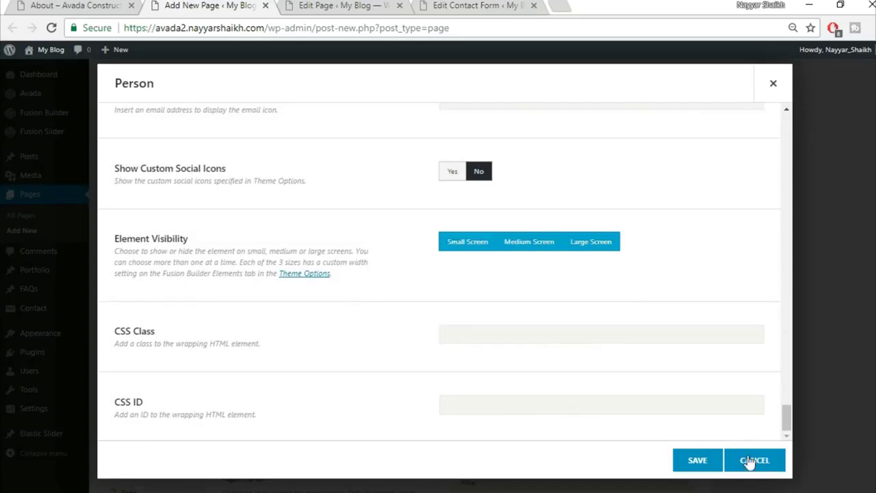
- Save the Person element and duplicate it into the second and third columns
left_click(689, 462)
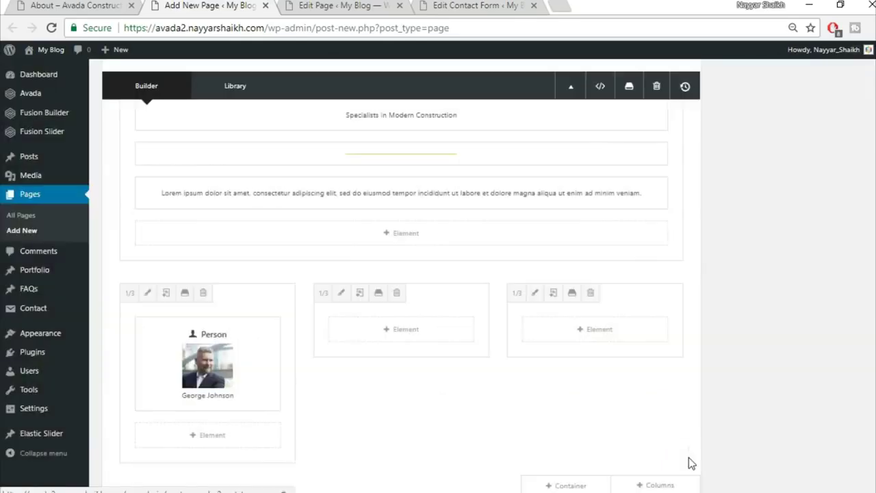
left_click(198, 364)
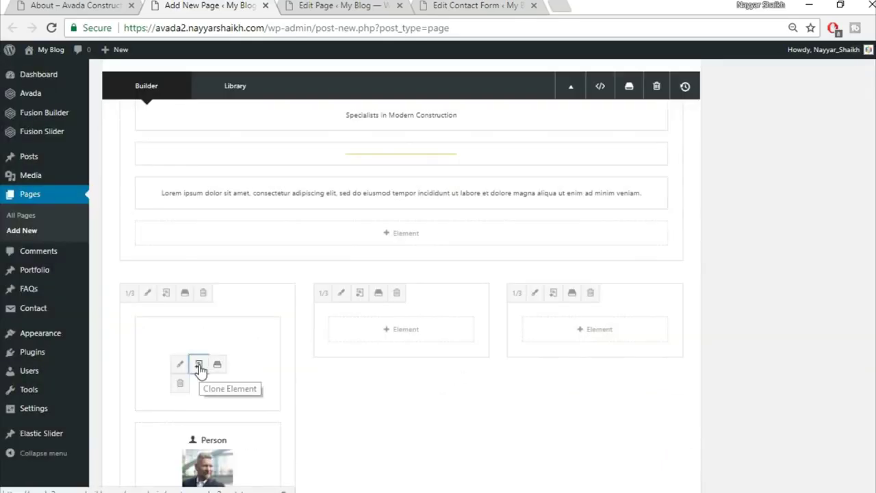
left_click_drag(180, 357, 401, 363)
left_click_drag(245, 321, 581, 326)
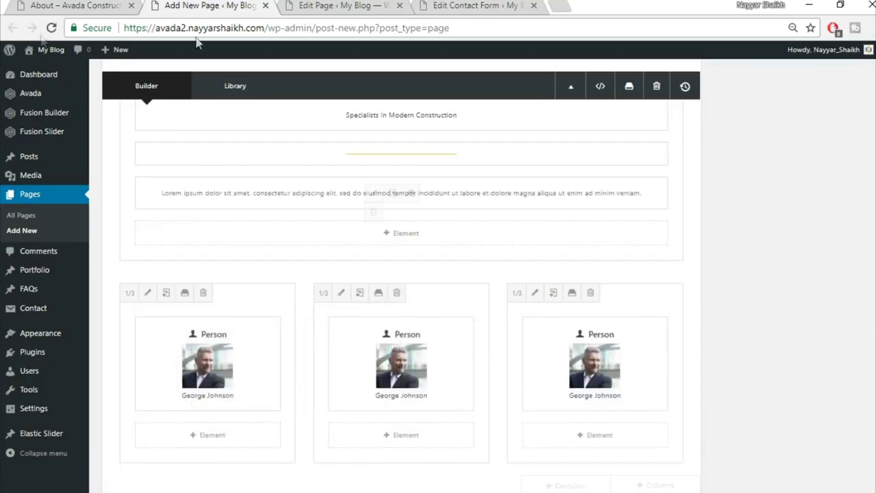
- Review the lower sections of the demo About page
left_click(71, 5)
scroll(484, 277, "down", 4)
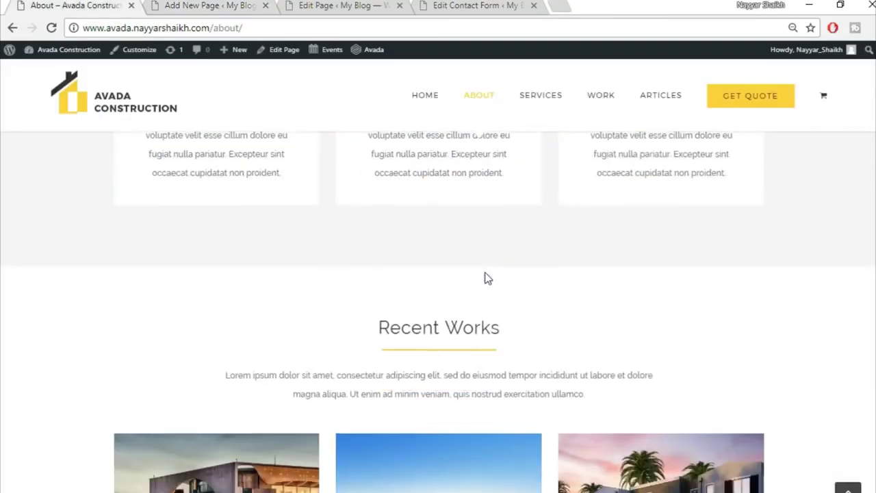
scroll(485, 278, "down", 3)
scroll(490, 245, "up", 1)
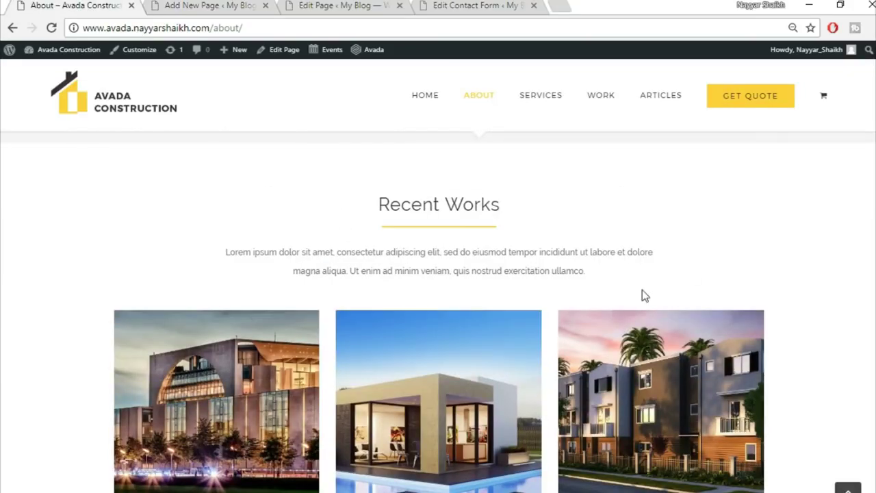
scroll(642, 290, "down", 6)
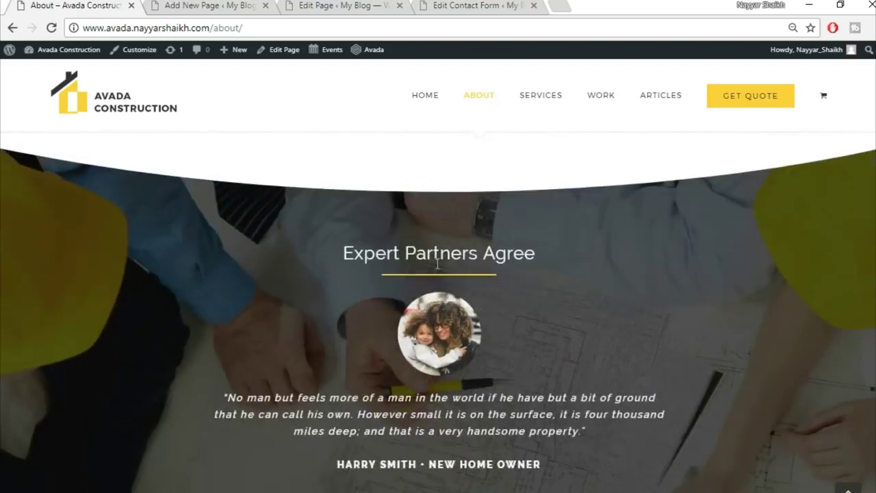
scroll(643, 325, "down", 1)
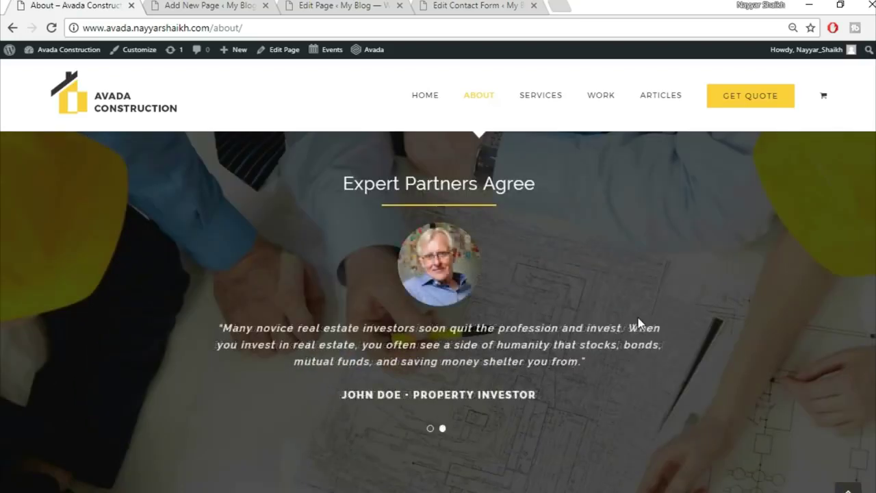
scroll(638, 317, "down", 5)
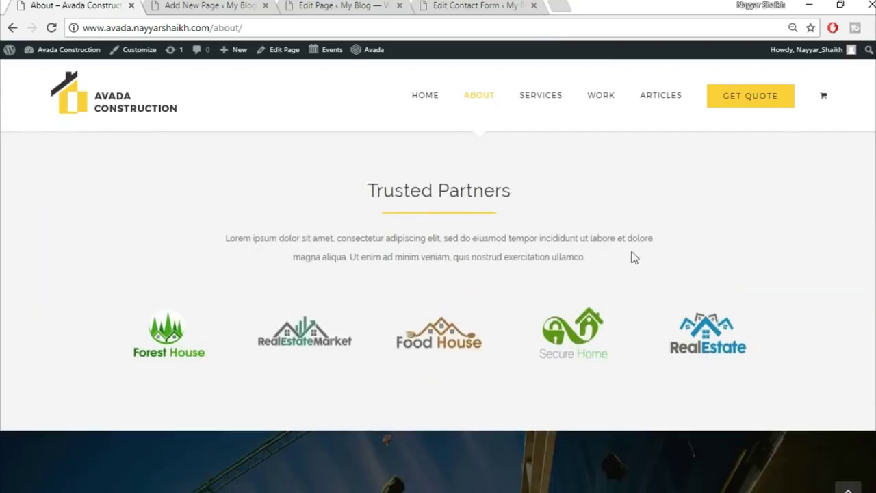
scroll(635, 259, "down", 4)
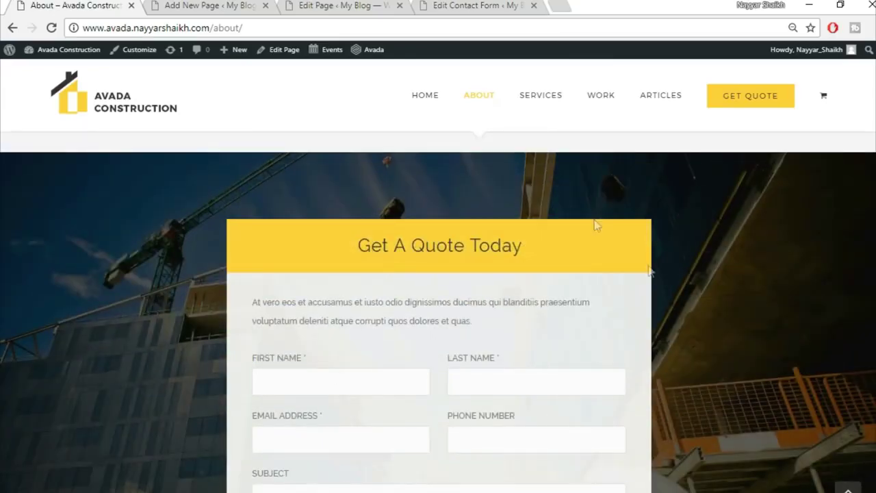
scroll(542, 241, "up", 2)
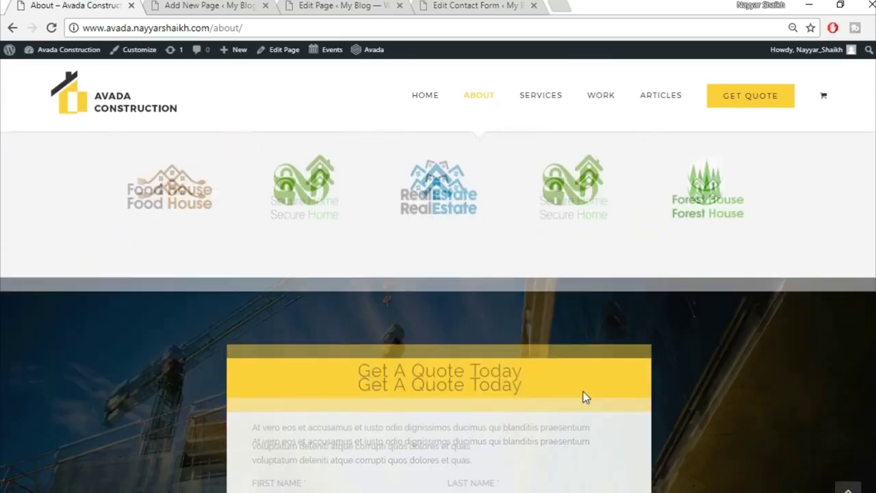
scroll(583, 396, "down", 10)
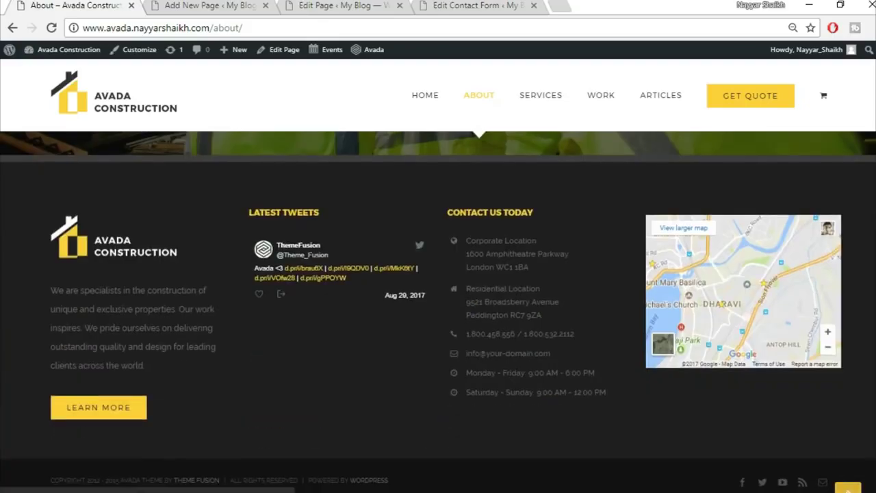
left_click(848, 487)
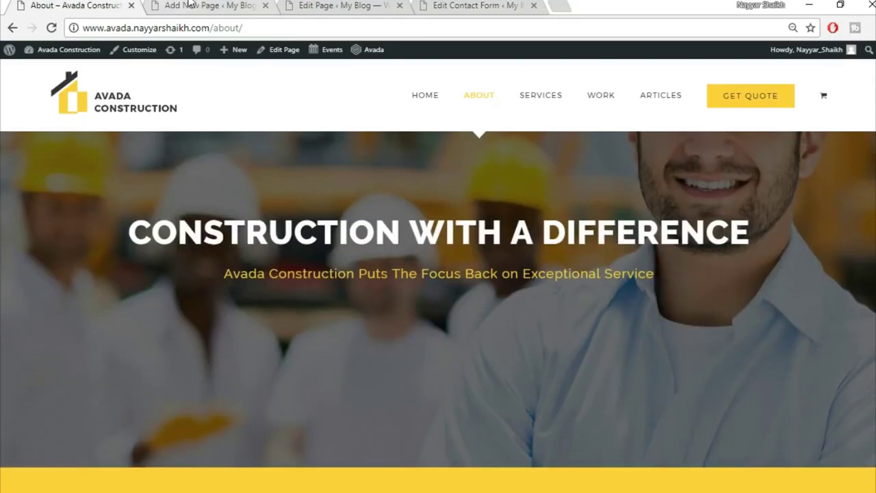
- Publish the new About page
left_click(190, 5)
scroll(401, 274, "up", 10)
left_click(841, 211)
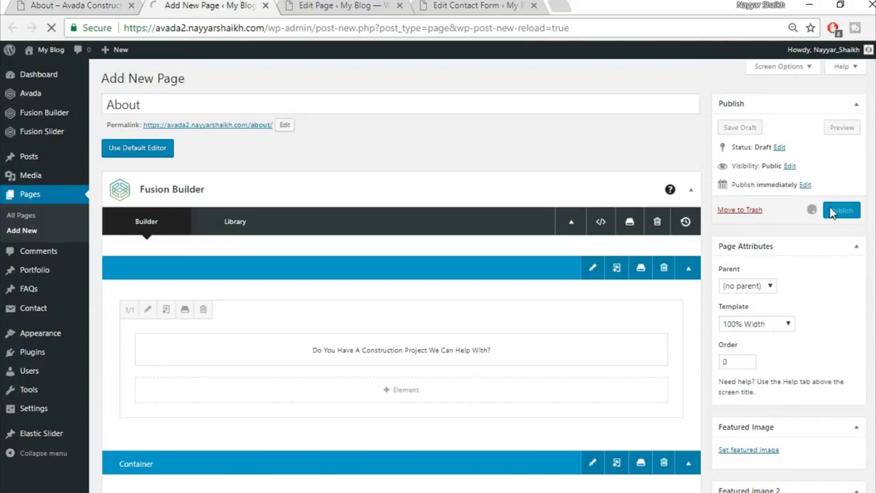
- Open the published About page in a new tab and scroll through it
right_click(182, 102)
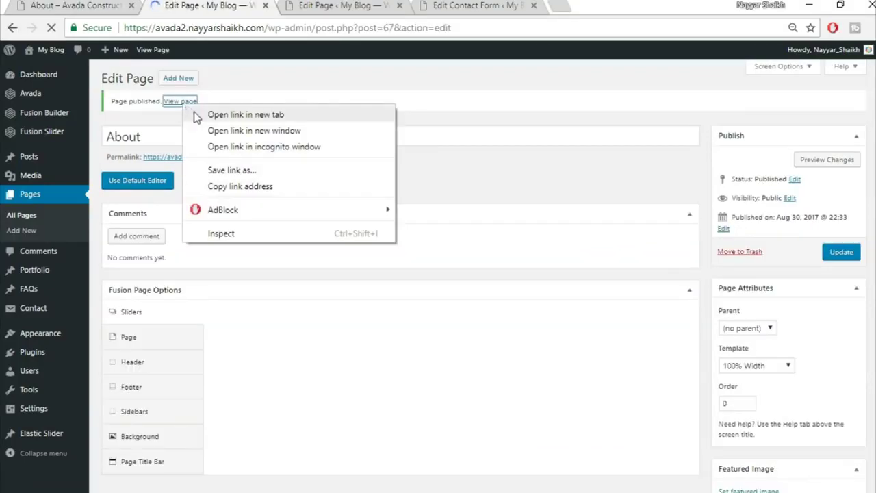
left_click(245, 115)
left_click(328, 5)
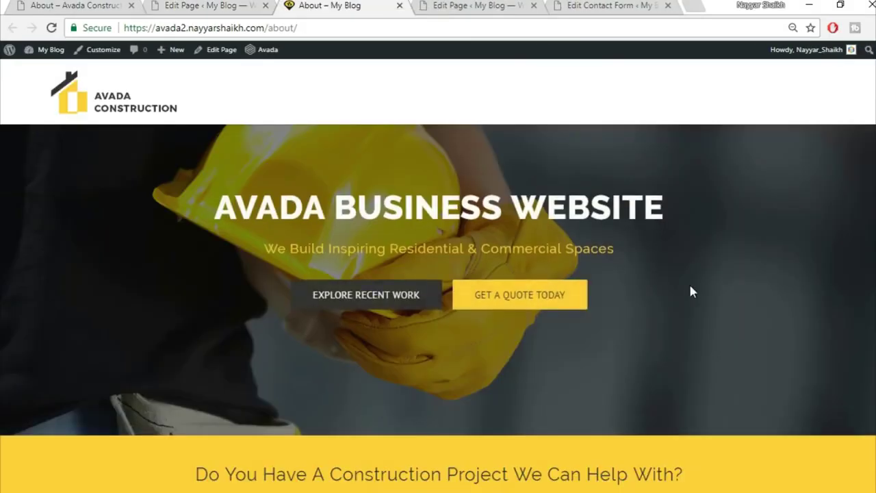
scroll(688, 282, "down", 4)
scroll(690, 286, "down", 9)
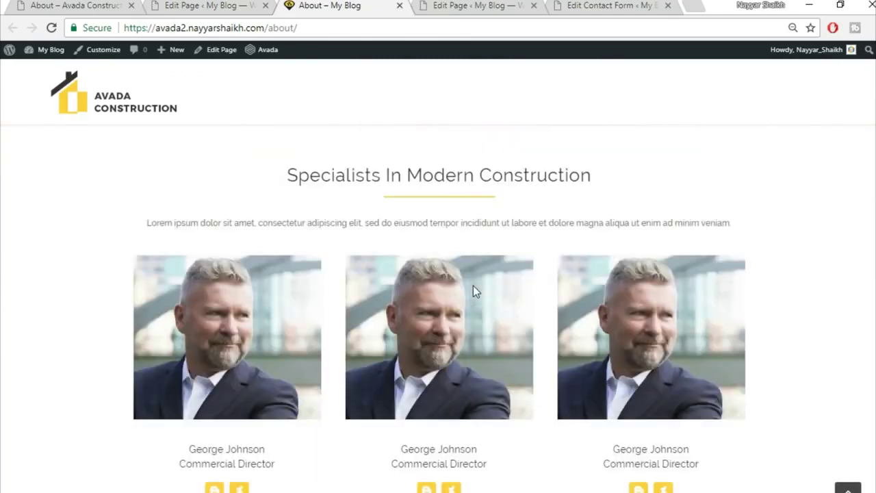
scroll(599, 345, "up", 2)
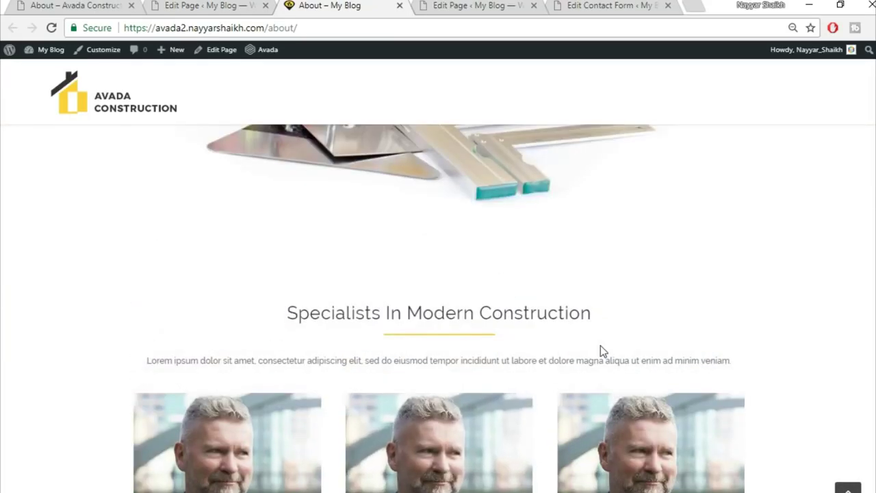
- Compare it with the demo About page, then go back to the page editor
left_click(82, 4)
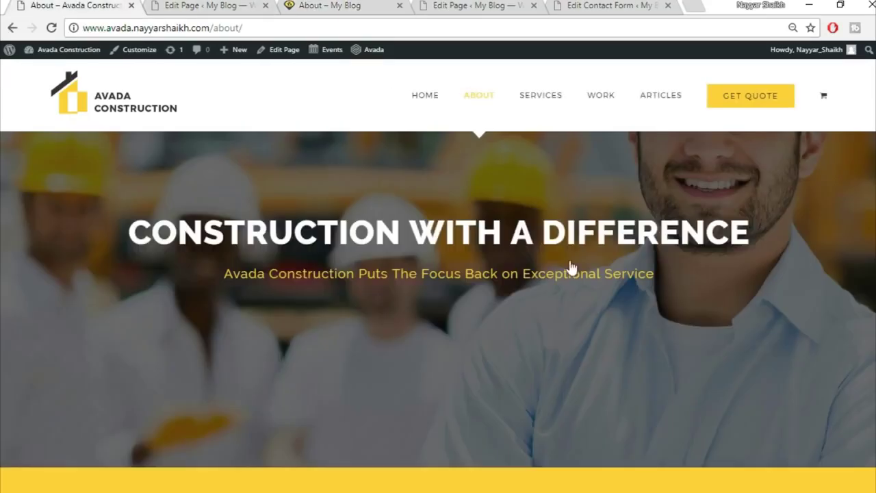
scroll(644, 453, "down", 8)
scroll(644, 453, "down", 6)
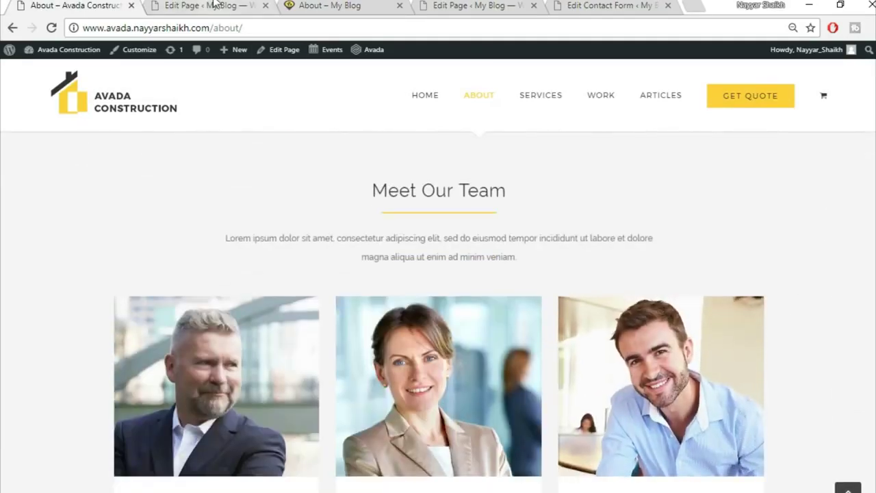
left_click(214, 5)
scroll(608, 269, "down", 10)
scroll(608, 270, "down", 4)
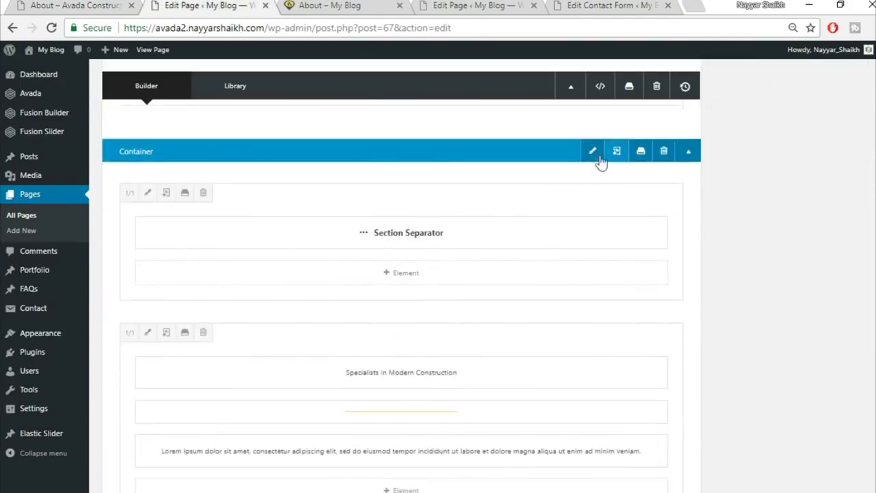
- Give the section separator's container a #f5f5f5 background colour and update the About page
left_click(593, 151)
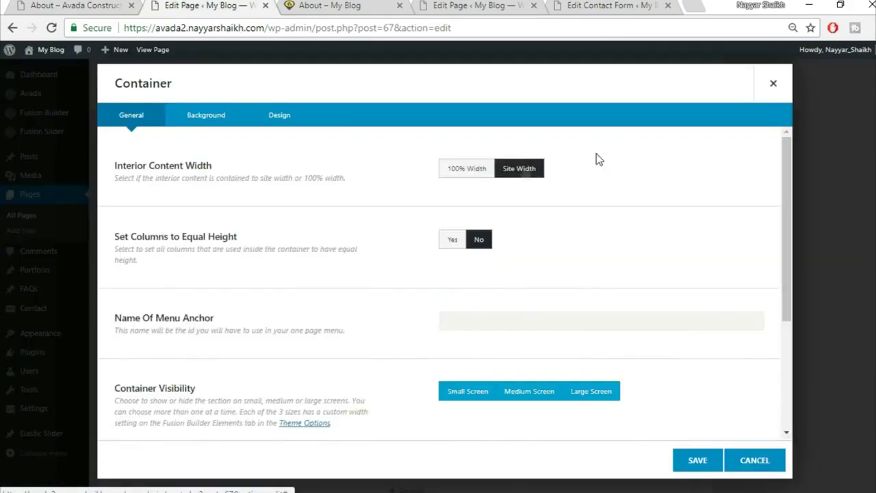
left_click(206, 117)
left_click(485, 180)
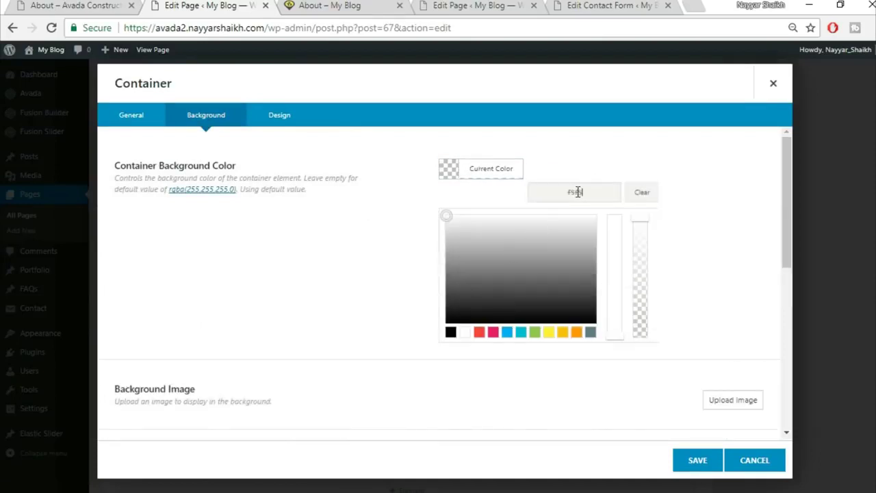
left_click(695, 460)
scroll(830, 326, "up", 5)
left_click(847, 194)
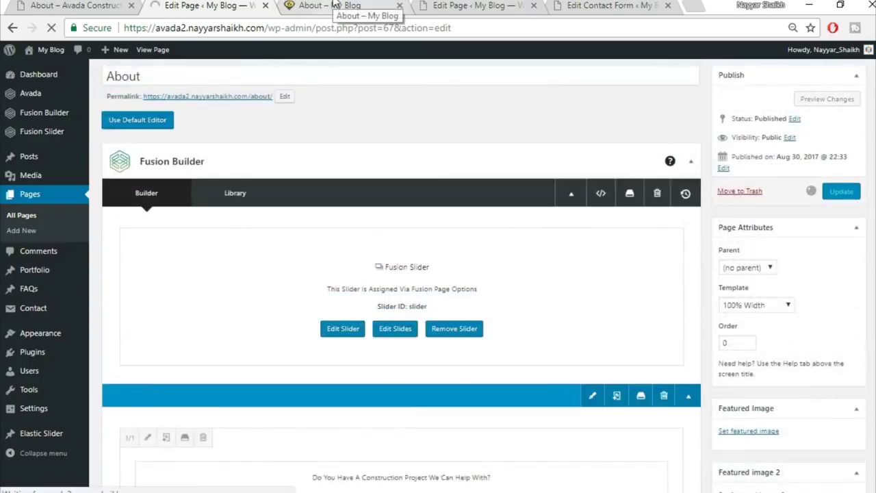
- Reload the live About page and scroll down to the grey curved separator
left_click(334, 5)
left_click(338, 21)
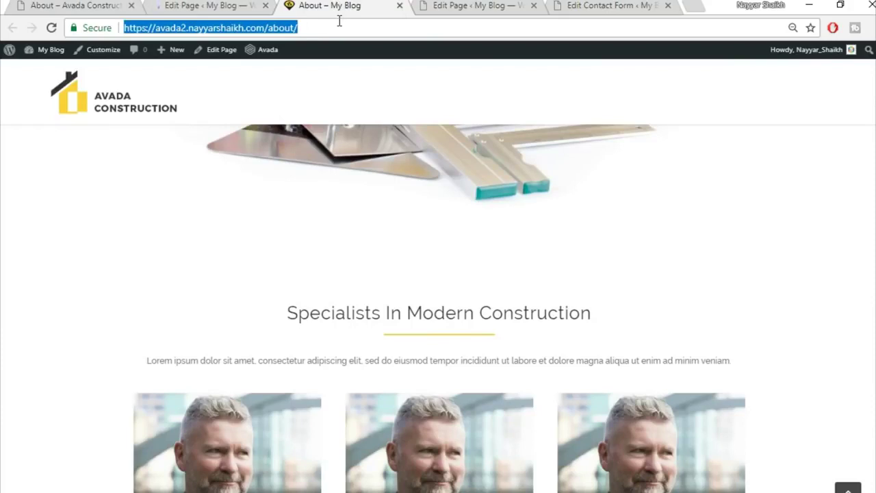
key("Return")
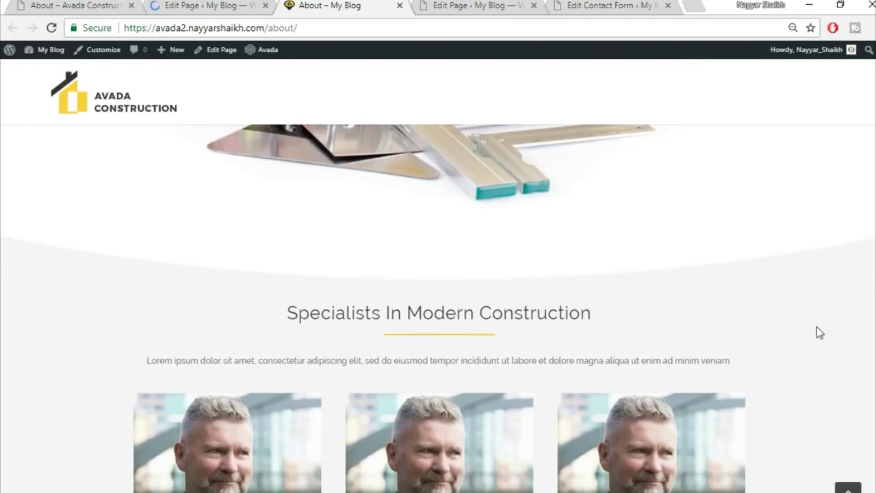
scroll(787, 323, "down", 4)
scroll(818, 304, "down", 2)
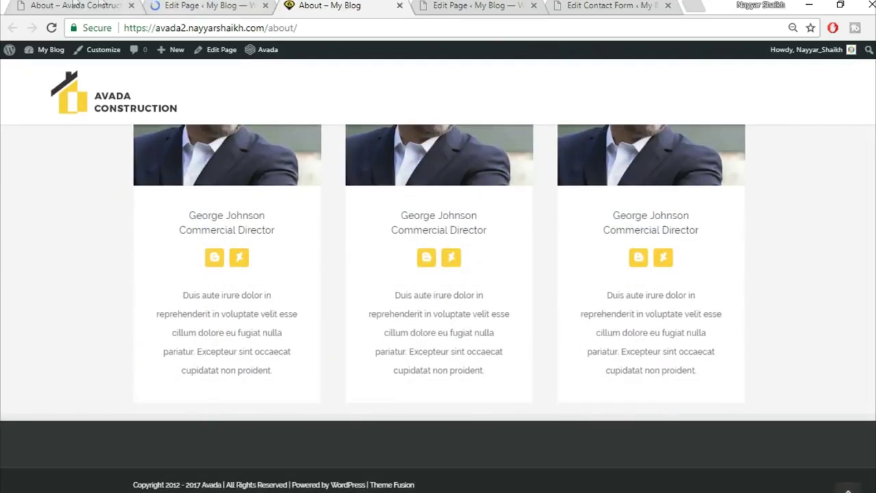
- Compare against the demo About page's Recent Works, testimonials and Trusted Partners sections
left_click(75, 5)
scroll(691, 330, "down", 8)
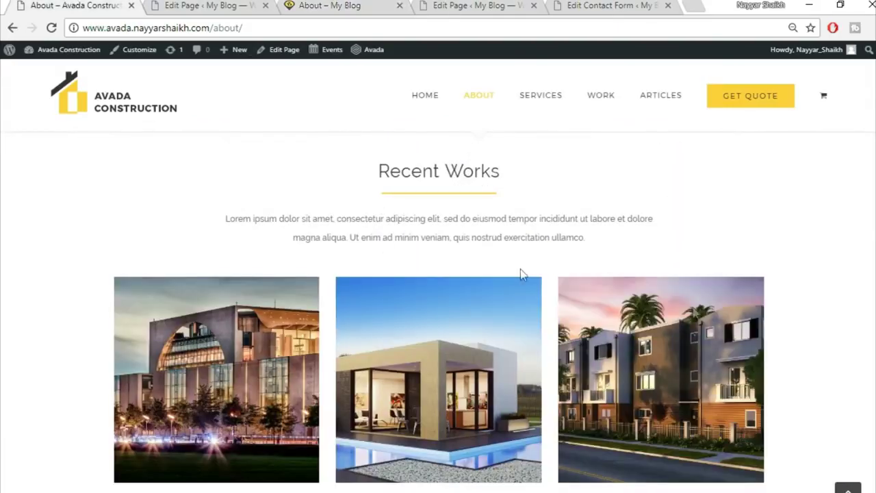
scroll(456, 217, "up", 1)
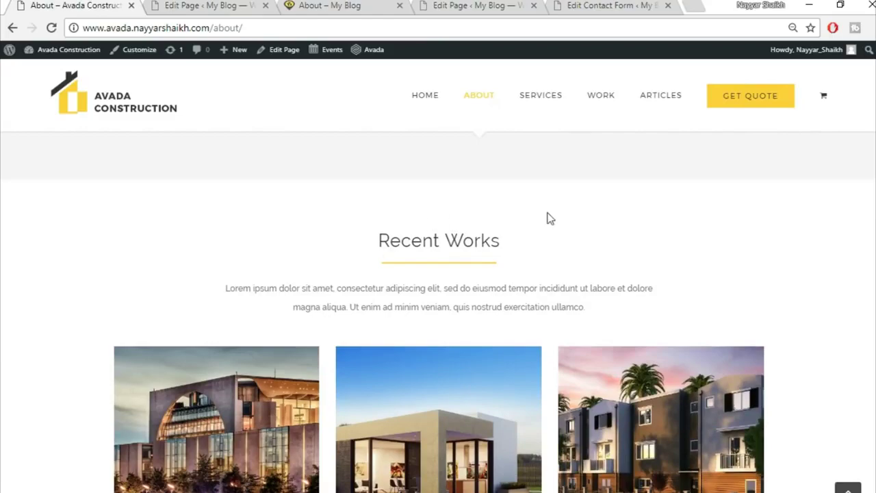
scroll(644, 322, "down", 7)
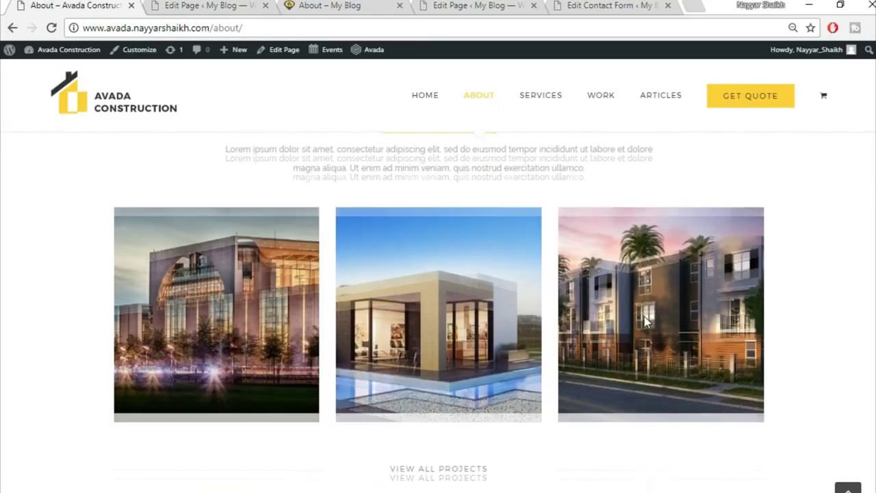
scroll(411, 356, "down", 3)
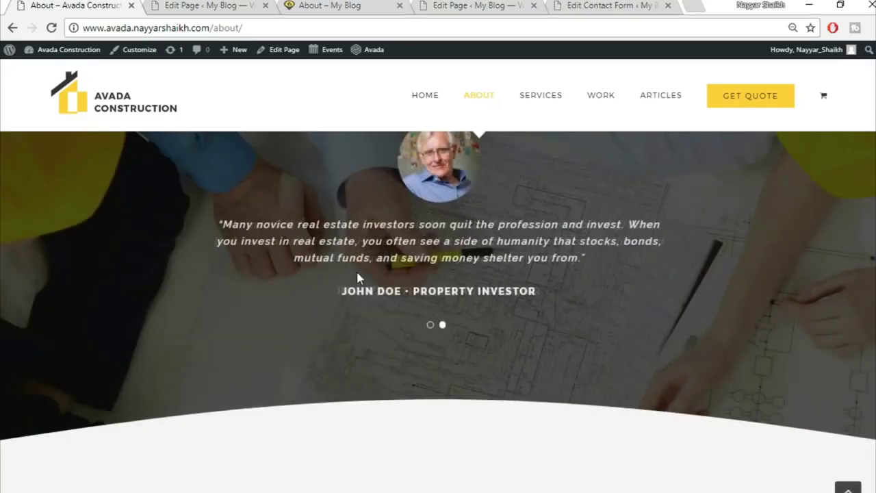
scroll(369, 274, "up", 2)
scroll(547, 404, "down", 6)
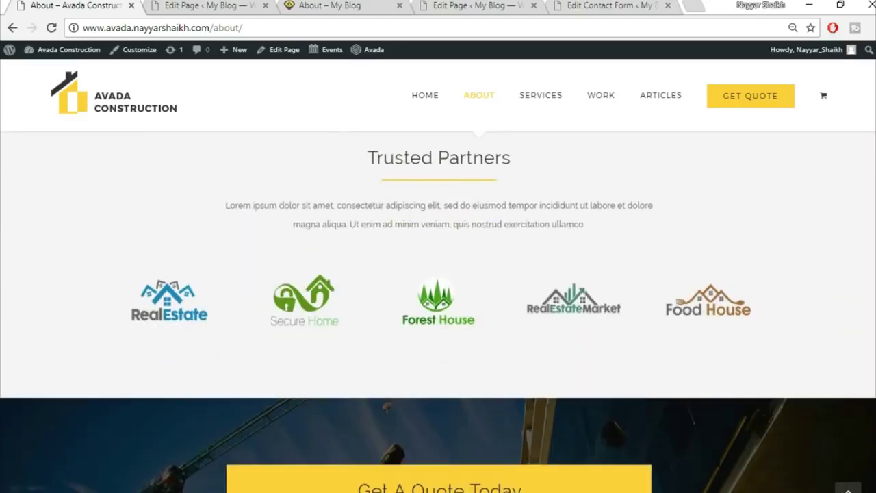
scroll(438, 308, "up", 5)
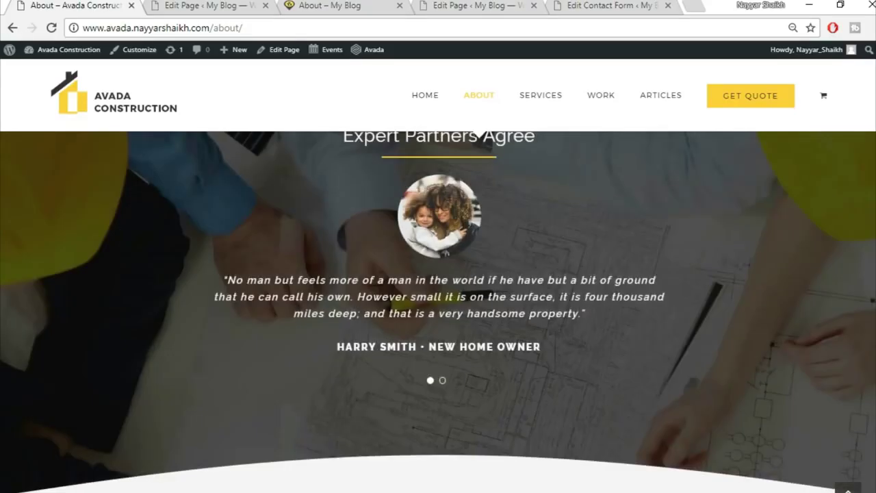
scroll(419, 346, "up", 10)
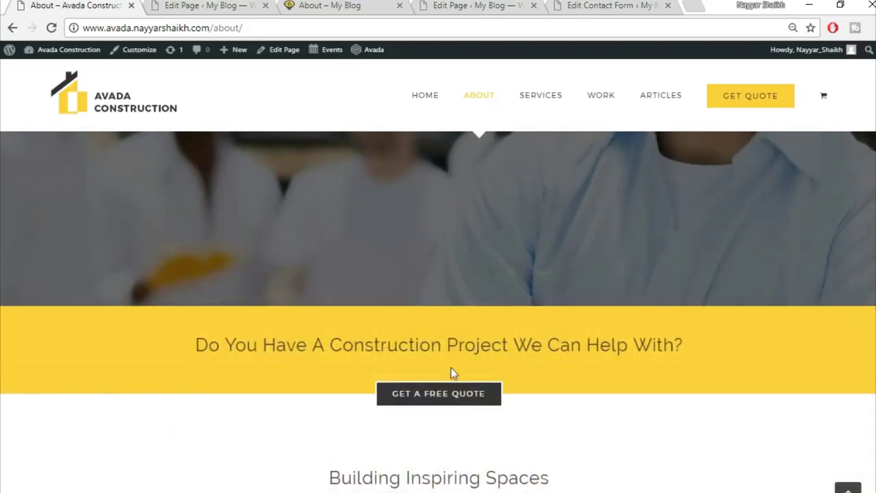
- Glance over the live About page and demo site, then start a new blank page
left_click(235, 6)
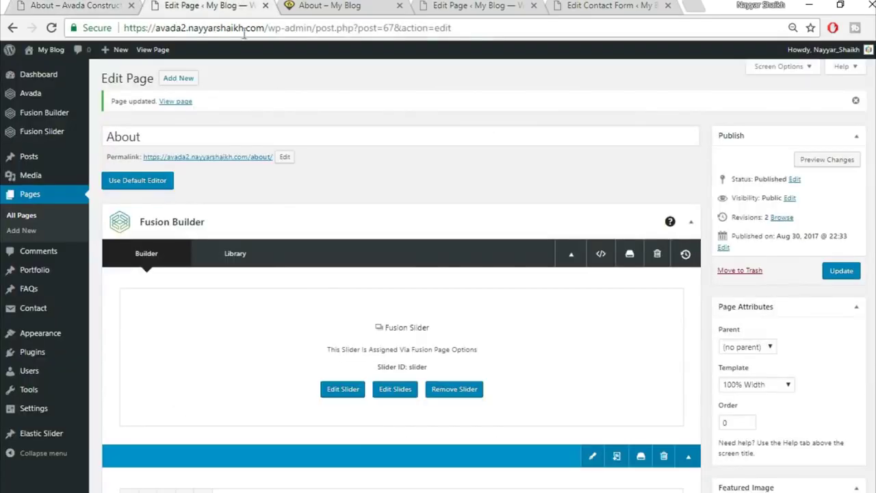
left_click(340, 7)
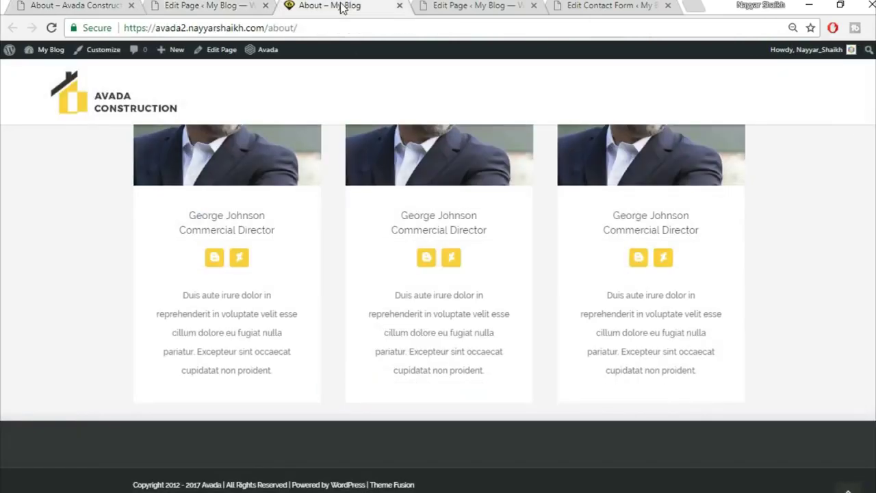
scroll(843, 454, "up", 10)
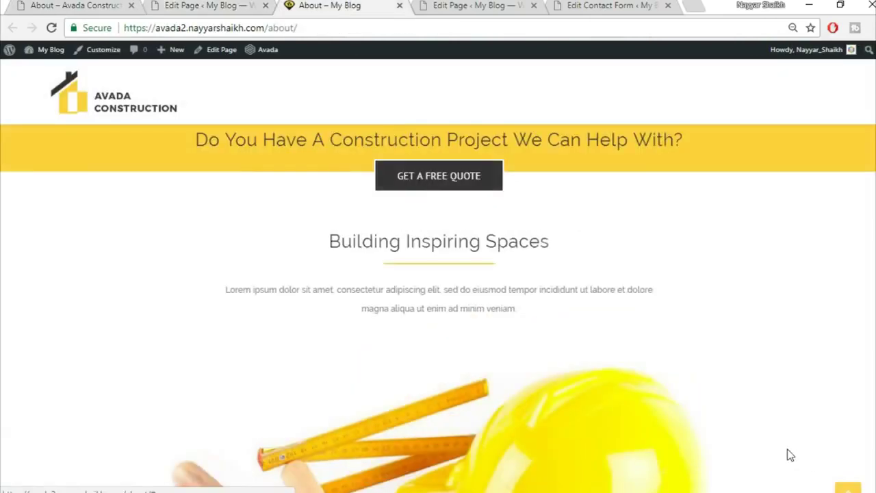
left_click(96, 6)
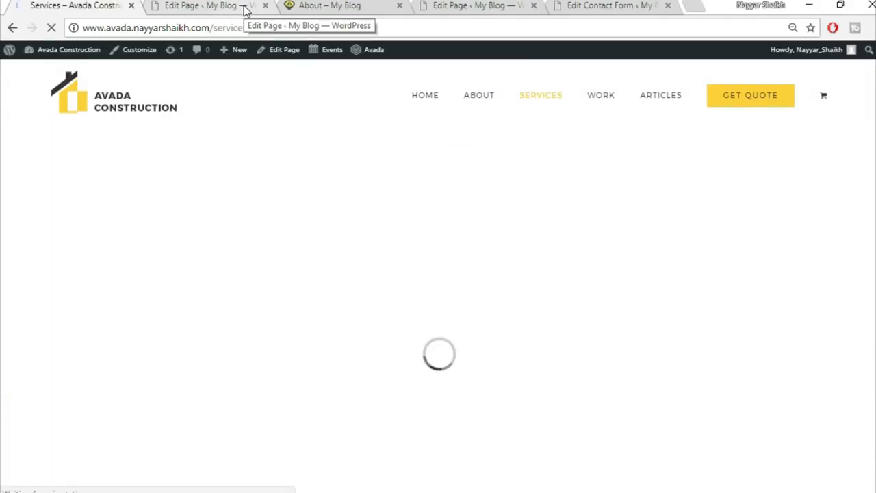
left_click(245, 8)
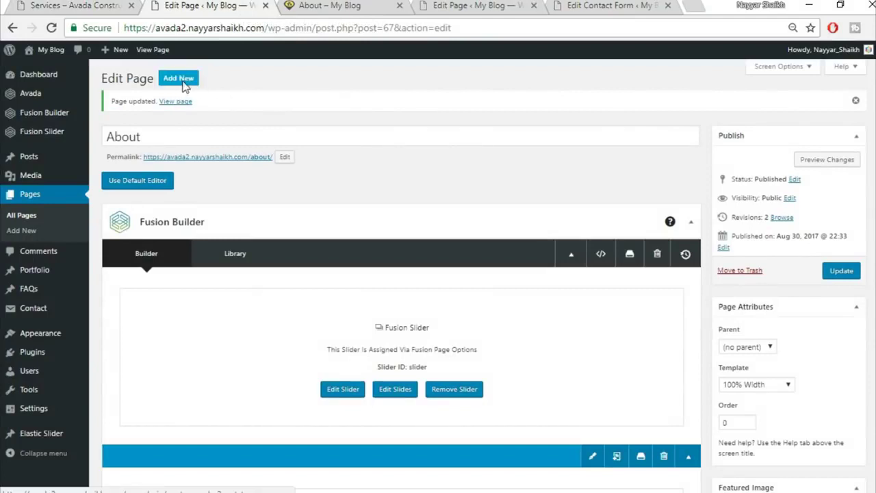
left_click(182, 80)
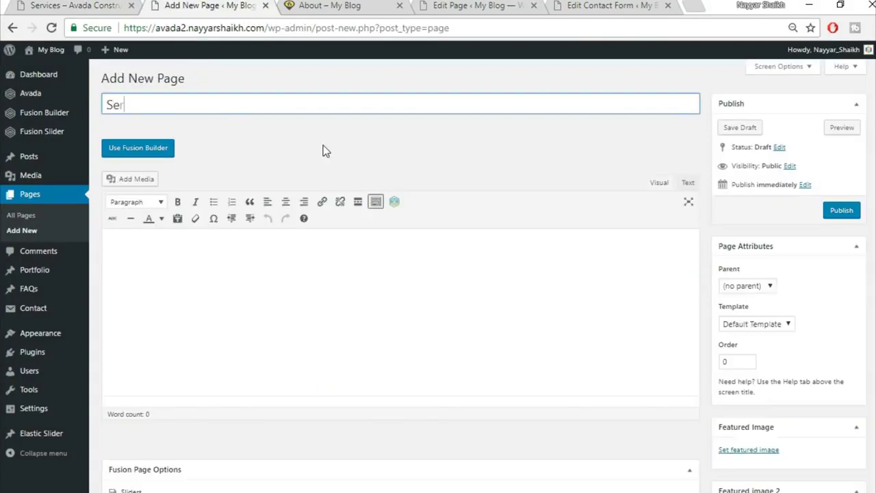
- Title the new page 'Services' and give it the 100% Width template
type("Services")
scroll(808, 305, "down", 1)
left_click(776, 257)
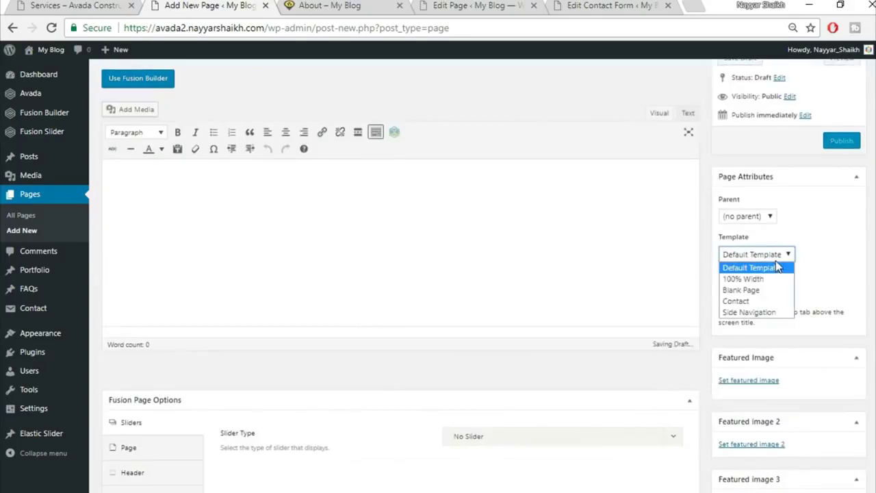
left_click(744, 276)
- Set the slider type to Fusion Slider and choose the slider named 'Slider'
scroll(752, 273, "down", 1)
scroll(129, 280, "down", 2)
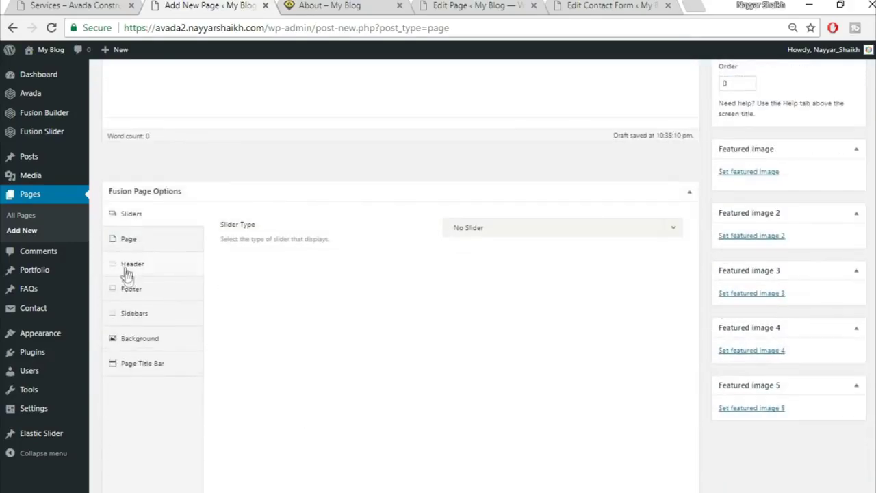
left_click(497, 229)
left_click(490, 288)
left_click(502, 270)
left_click(508, 310)
- Set the page content padding to 0 in the page layout options
left_click(131, 244)
left_click(477, 261)
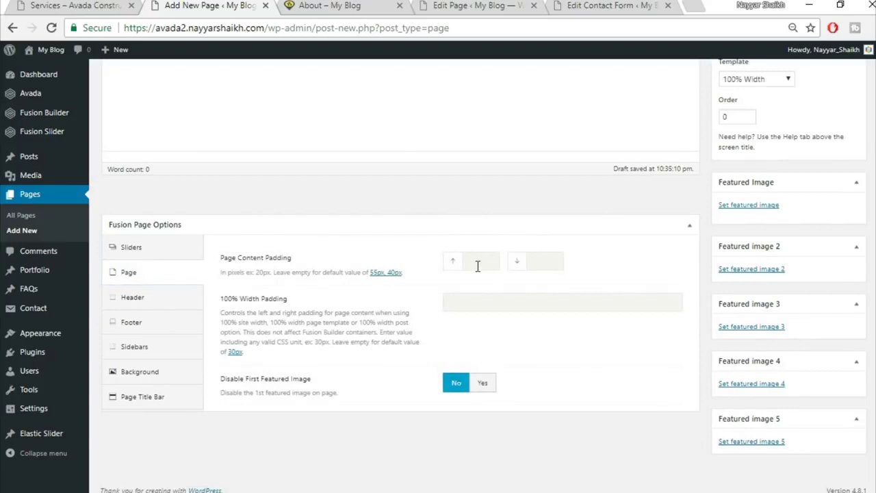
key("Tab")
type("0")
left_click(690, 226)
left_click(689, 228)
- Hide the page title bar
left_click(171, 405)
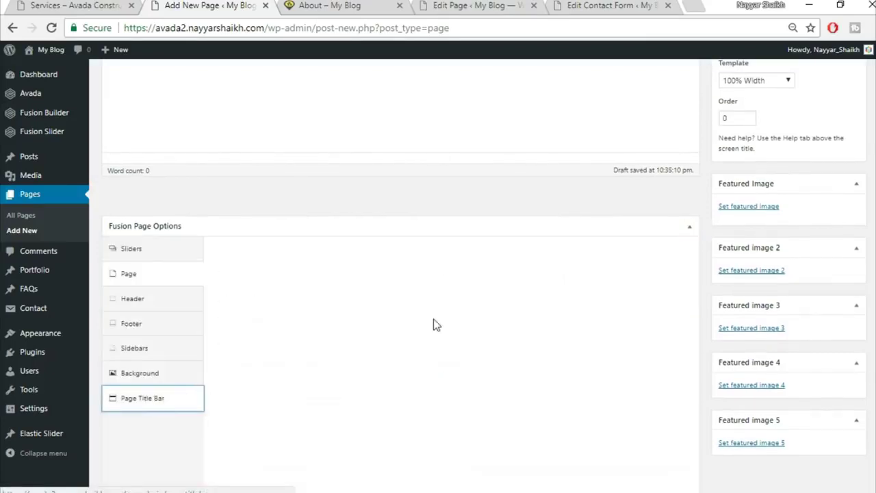
left_click(481, 262)
left_click(486, 346)
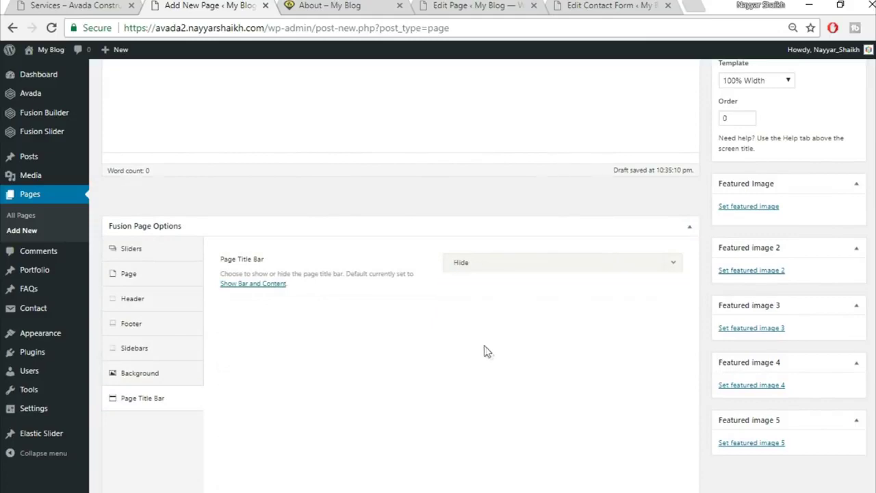
- Check the demo Services page for reference, then switch the page to Fusion Builder
left_click(88, 3)
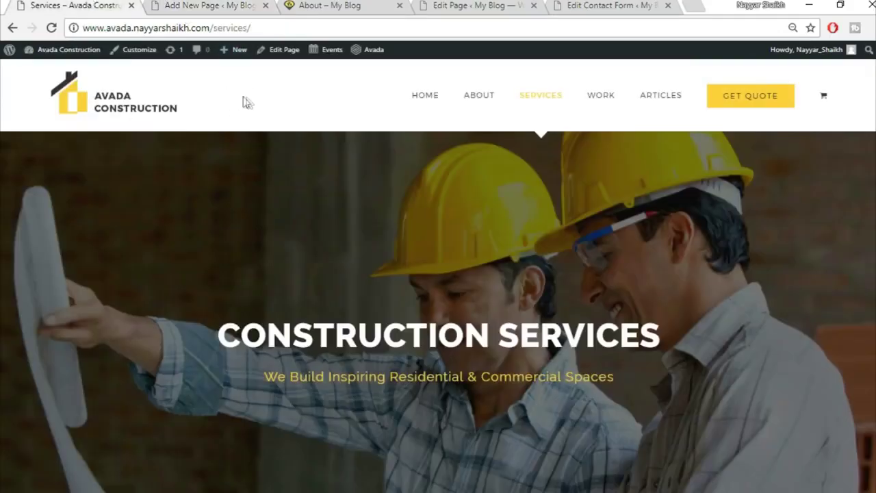
scroll(251, 232, "down", 5)
scroll(435, 316, "up", 2)
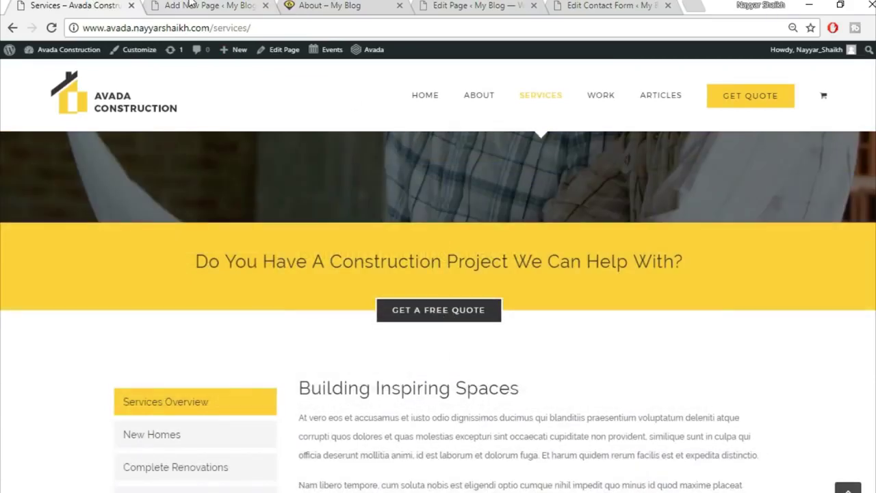
left_click(191, 4)
scroll(463, 290, "up", 5)
left_click(133, 149)
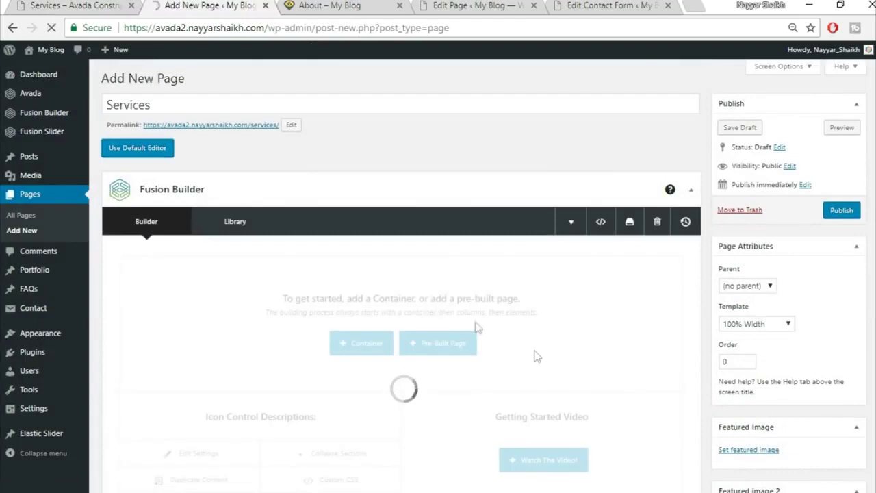
- Discard a stray empty container and insert the saved Top1 library container
scroll(479, 342, "down", 1)
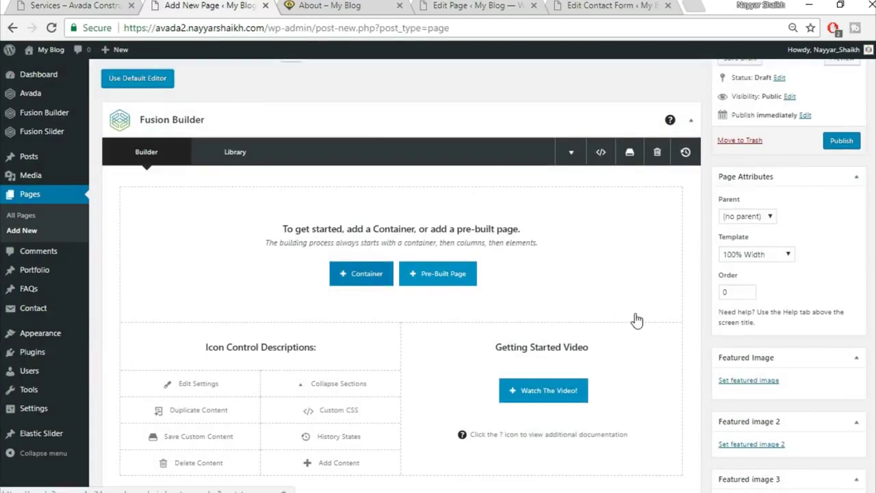
scroll(378, 237, "down", 1)
left_click(375, 207)
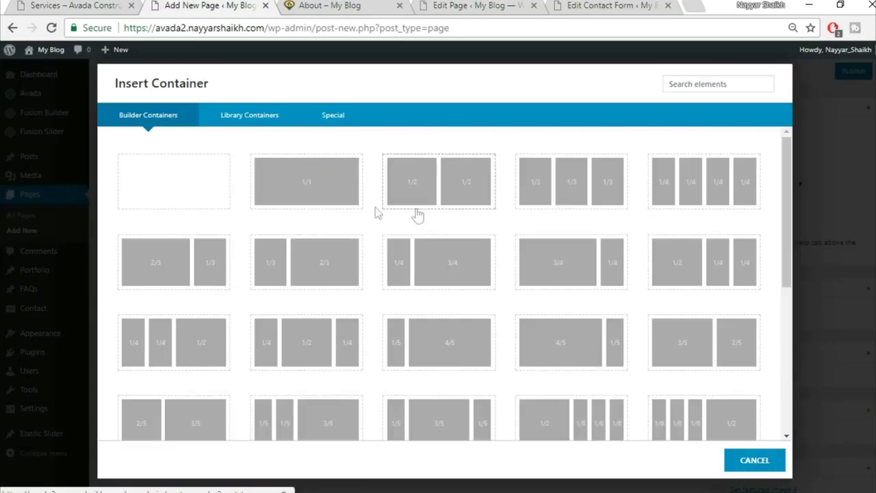
left_click(324, 207)
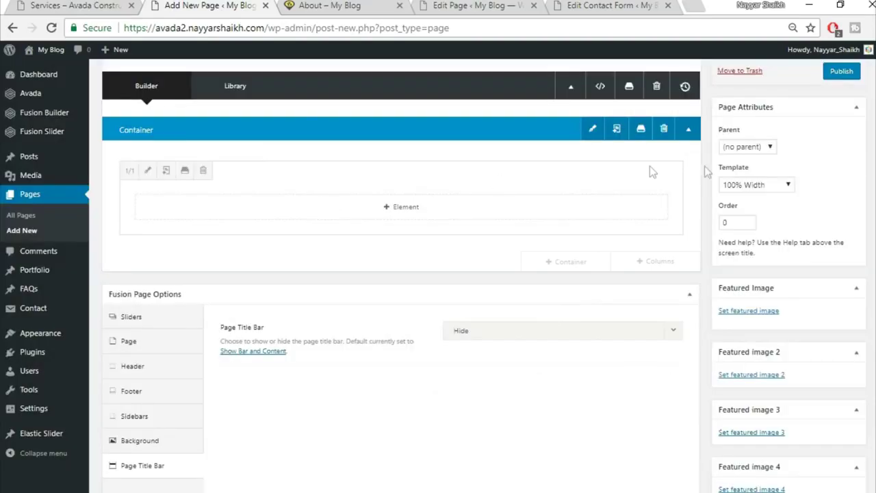
left_click(663, 130)
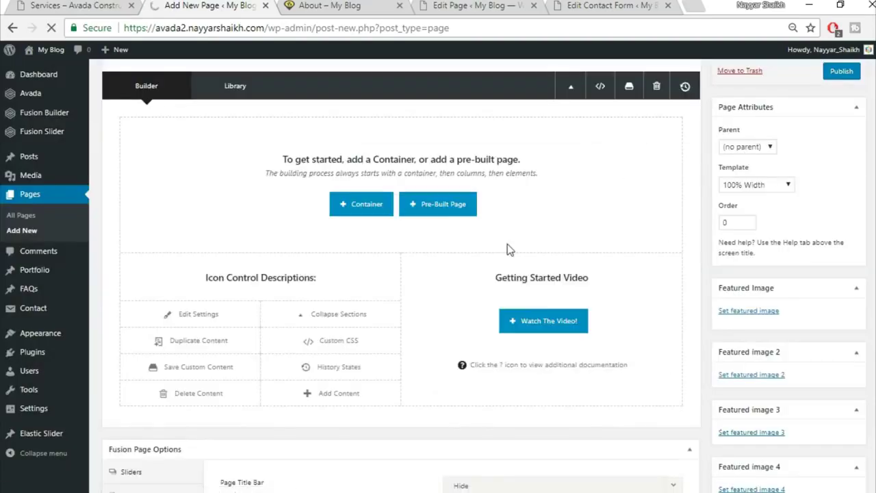
left_click(362, 343)
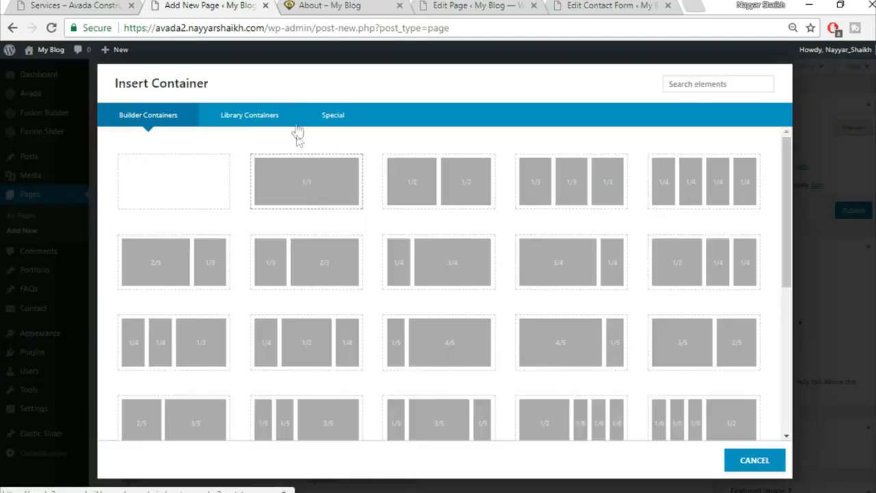
left_click(248, 114)
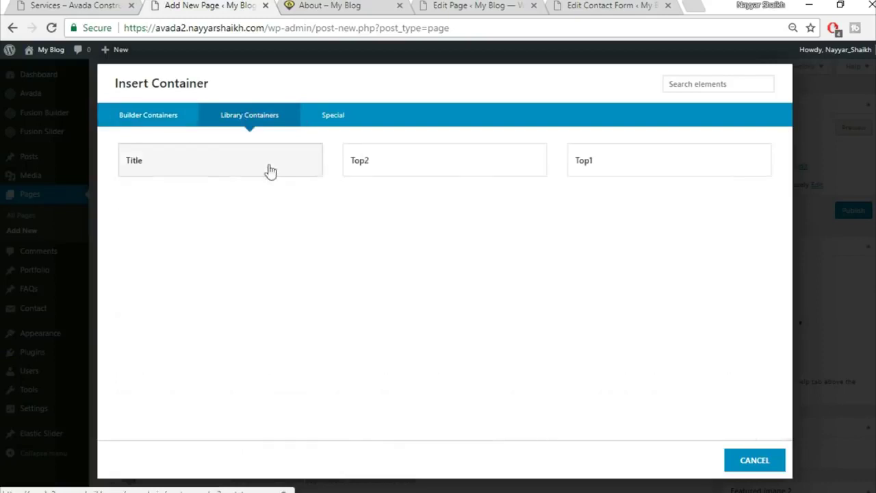
left_click(621, 173)
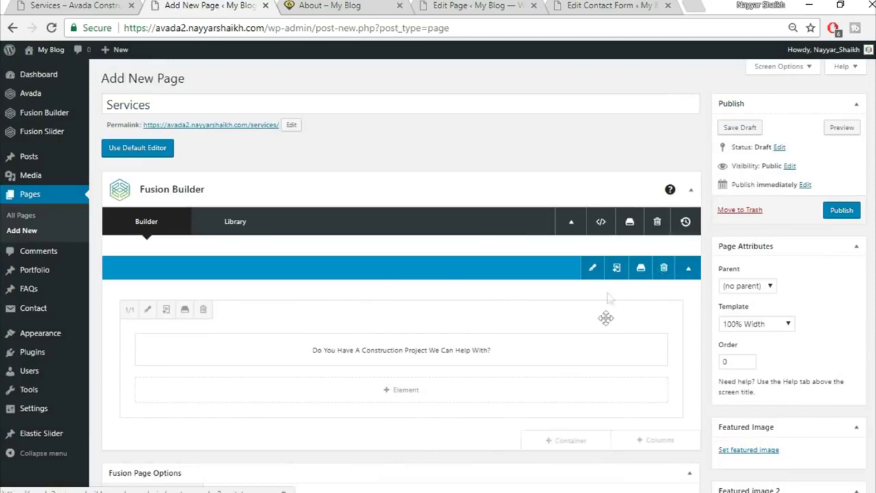
- Insert the saved Top2 library container with the GET A FREE QUOTE button
scroll(612, 308, "down", 1)
left_click(586, 372)
left_click(282, 120)
left_click(409, 173)
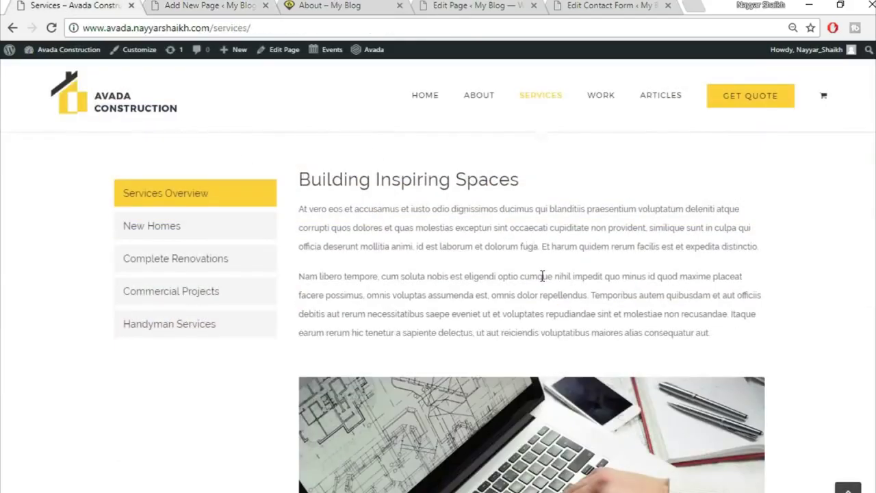
scroll(542, 275, "up", 1)
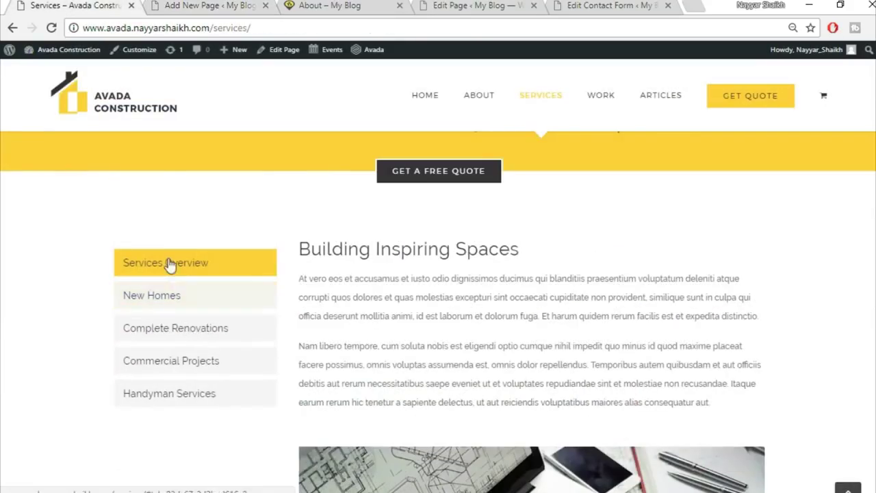
- Add an empty 1/1 full-width container below the quote button
left_click(204, 5)
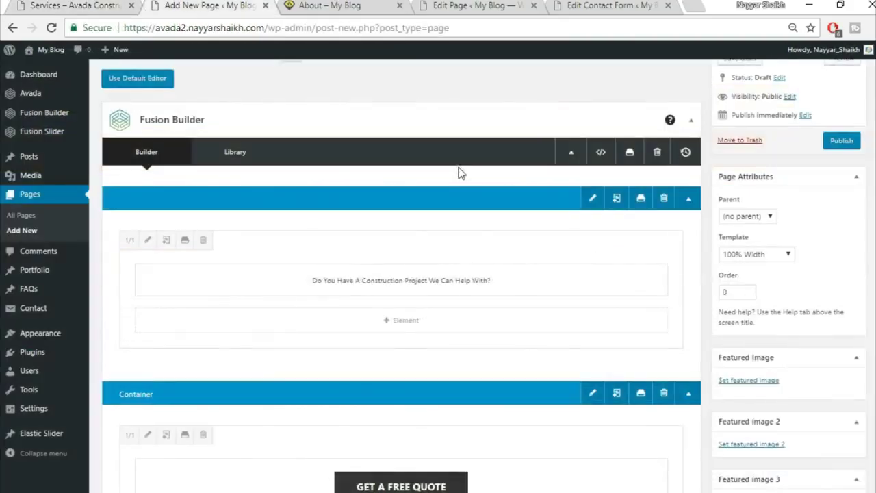
scroll(460, 172, "down", 4)
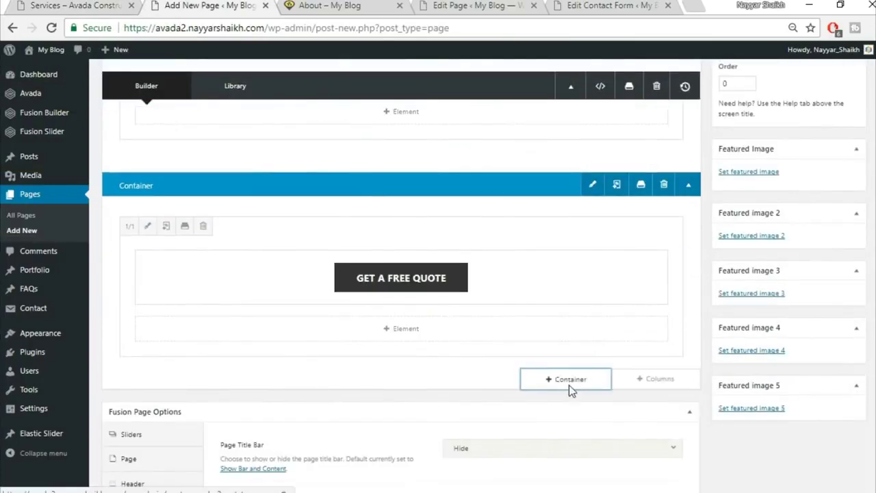
left_click(568, 380)
left_click(299, 188)
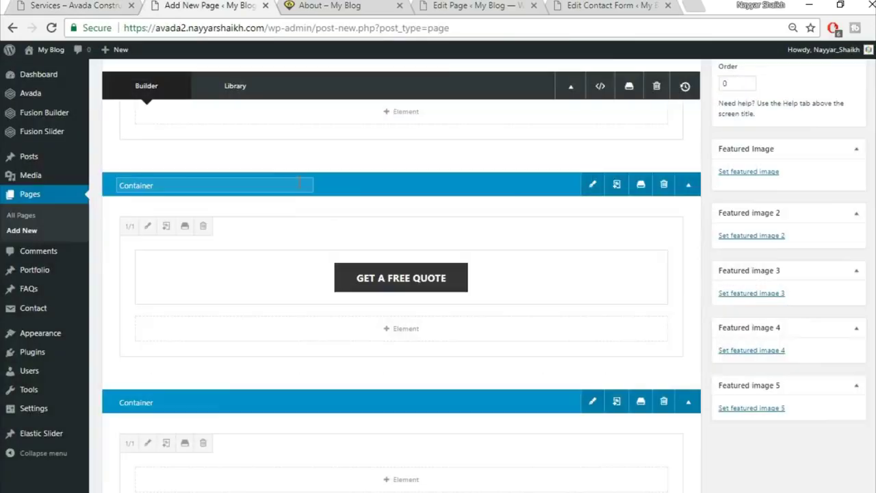
scroll(597, 418, "down", 3)
- Add a Tabs element with the Clean design and Vertical layout
left_click(419, 271)
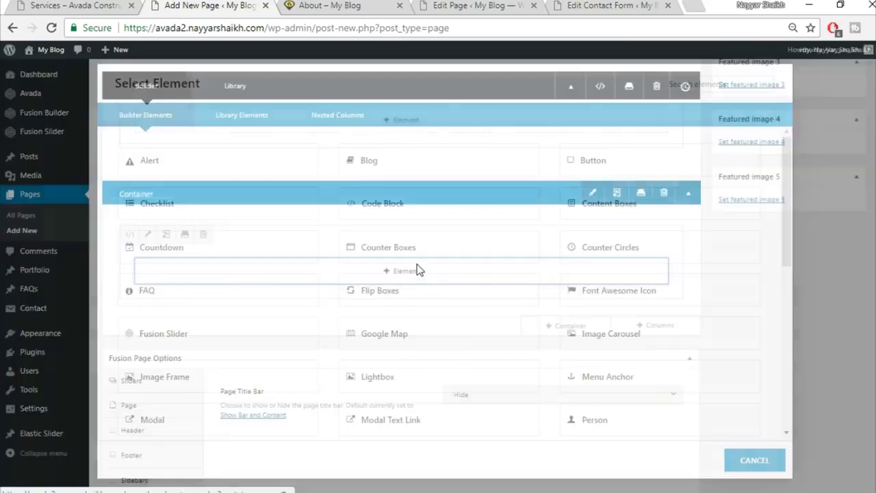
type("t")
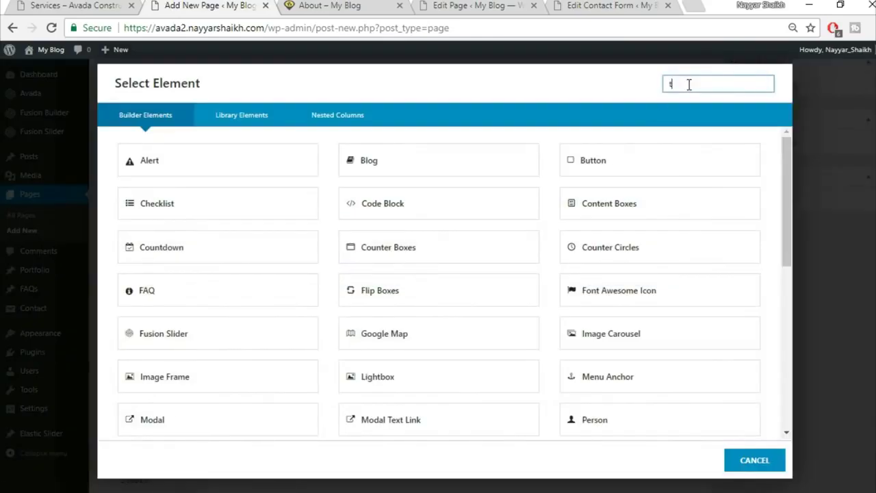
type("abs")
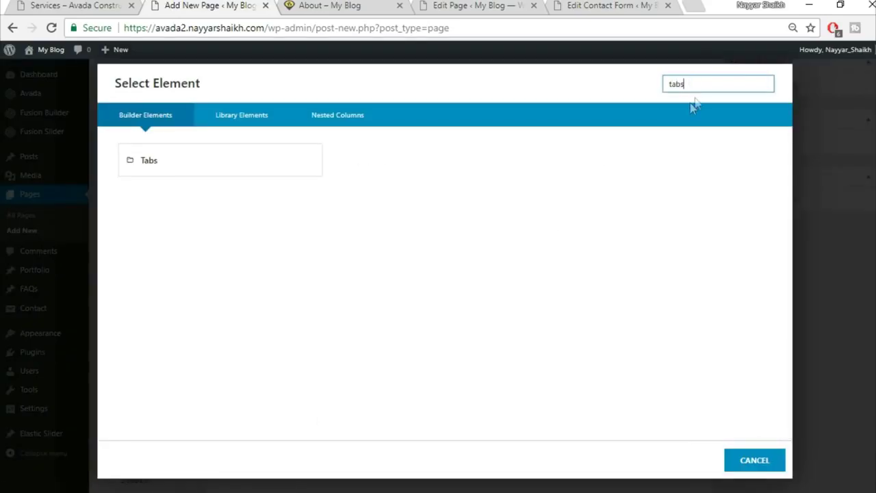
left_click(271, 175)
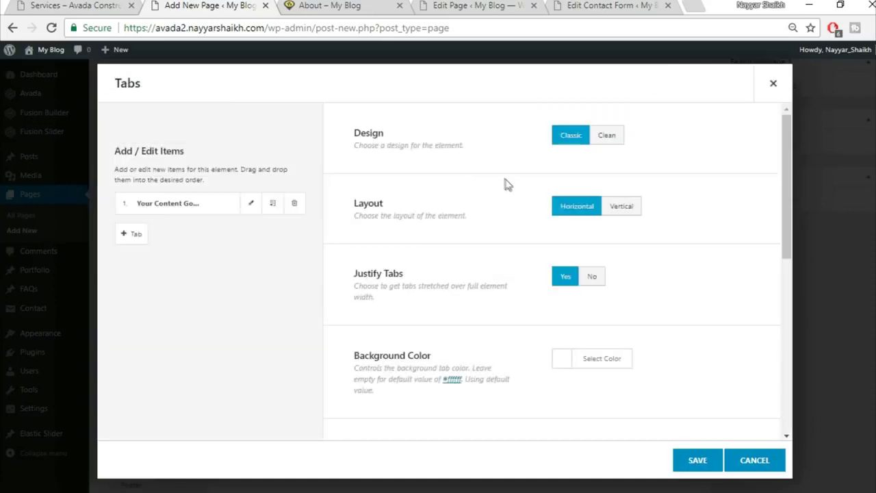
left_click(609, 136)
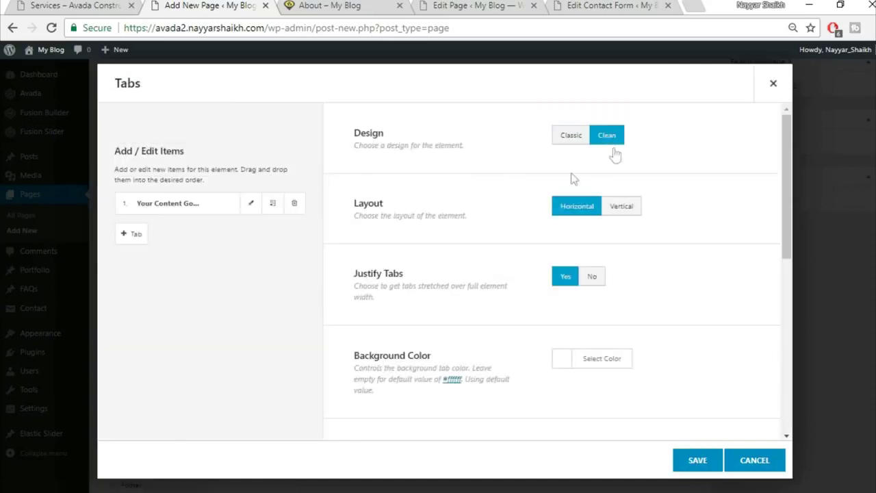
left_click(636, 207)
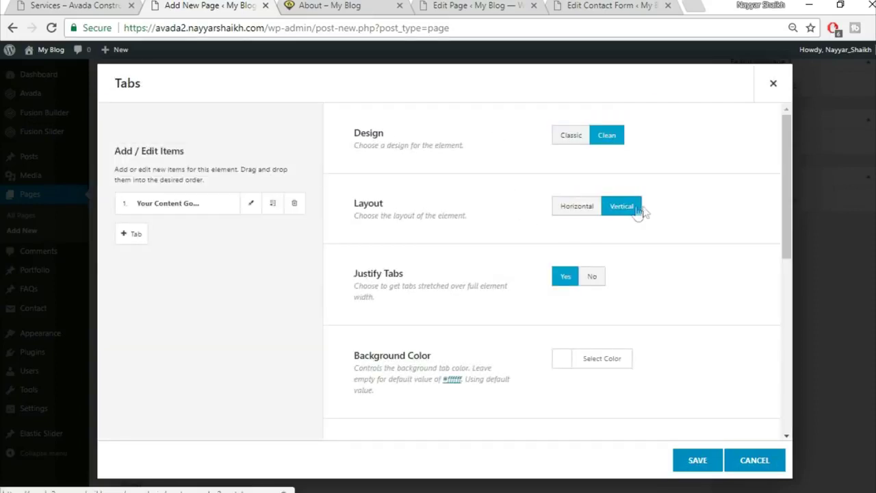
scroll(576, 223, "down", 1)
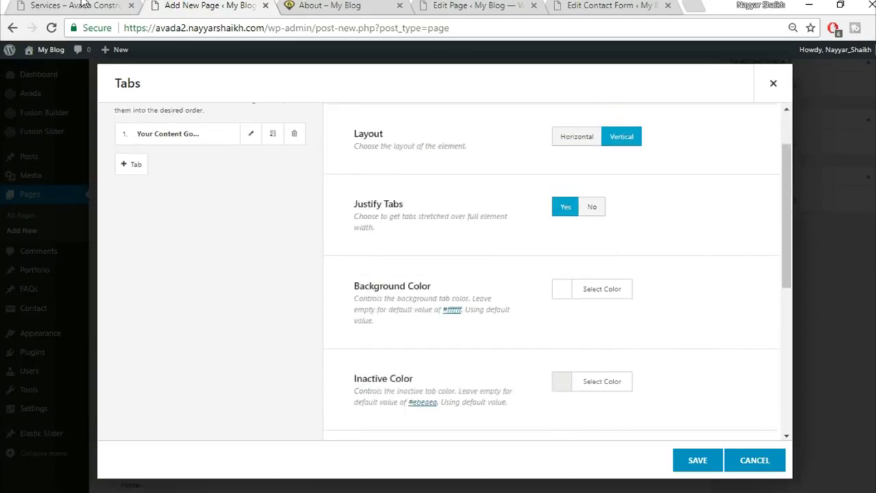
- Set the tab background colour to yellow #Fed83d
left_click(82, 6)
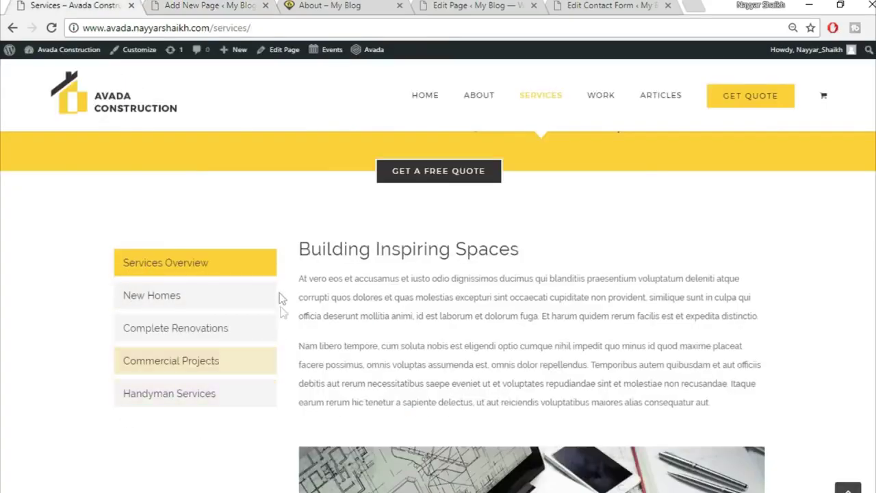
left_click(209, 6)
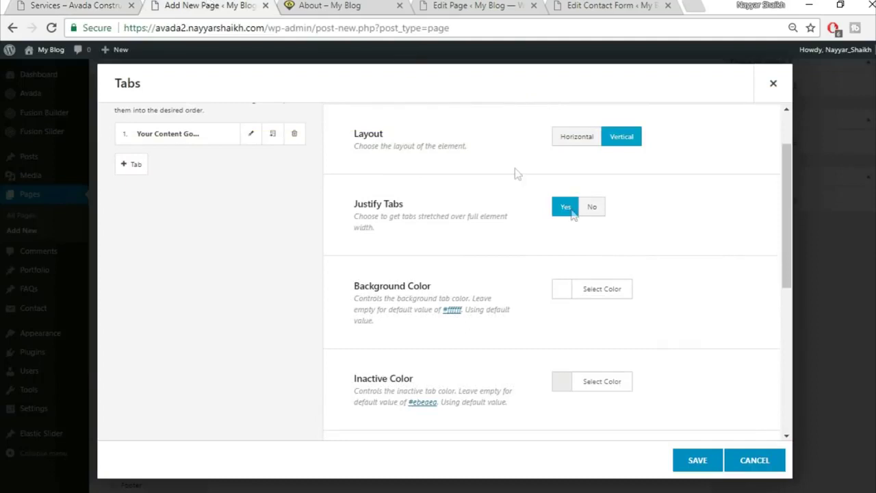
scroll(633, 289, "down", 1)
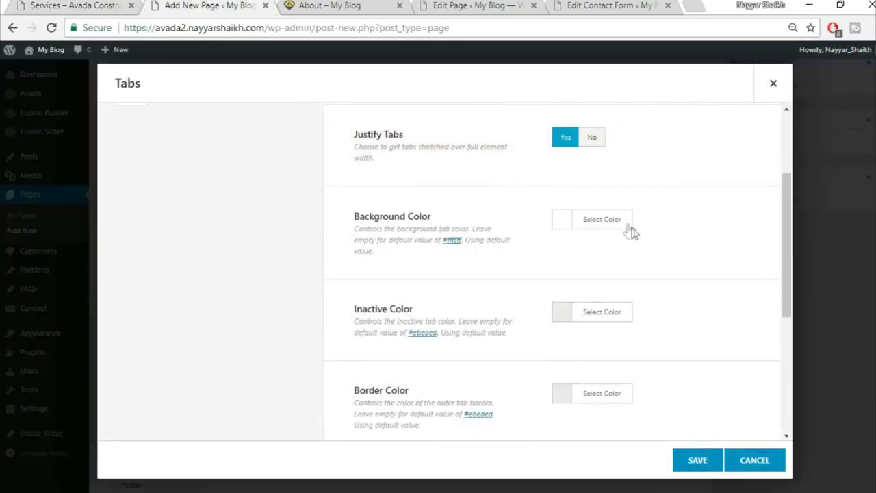
left_click(619, 220)
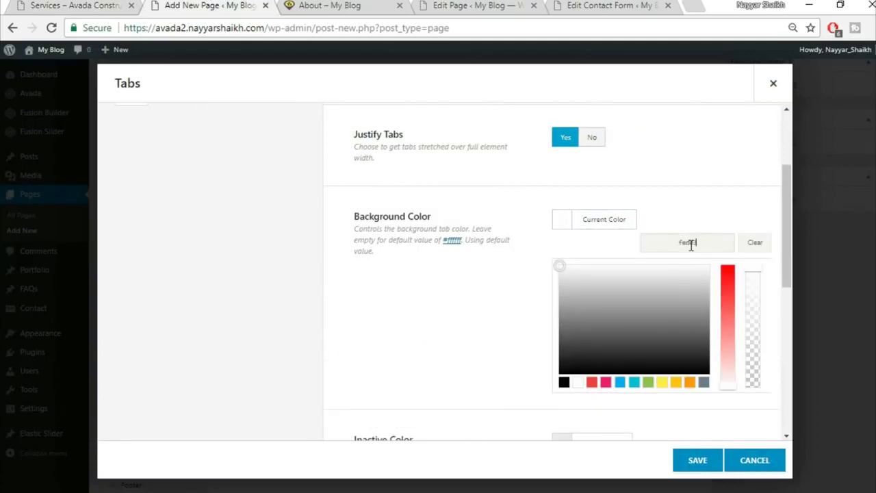
type("Fed83d")
left_click(701, 207)
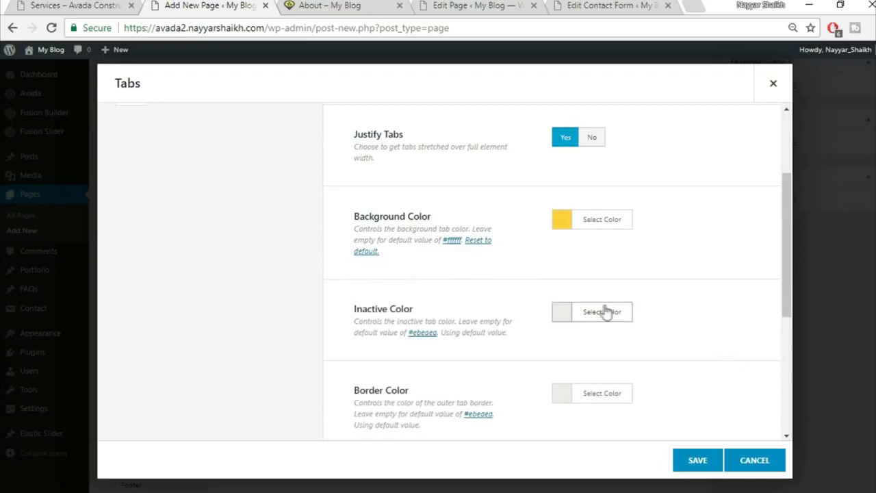
- Set a custom inactive tab colour
left_click(629, 316)
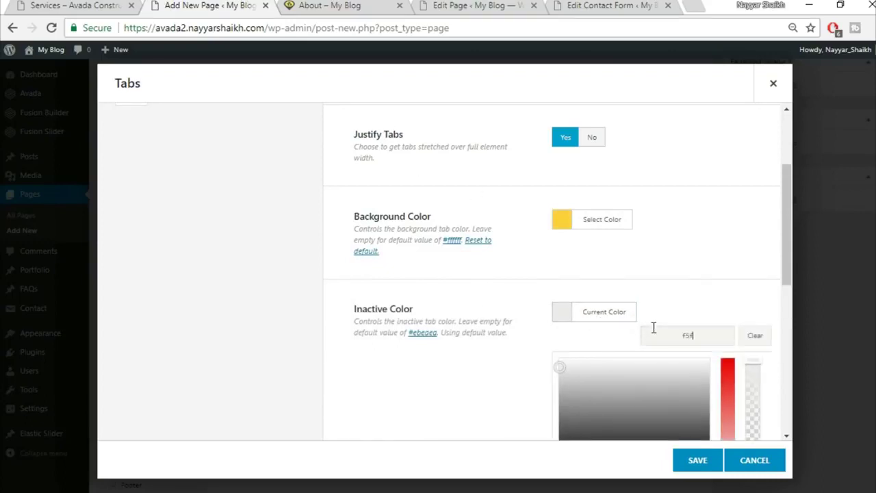
type("5f5")
left_click(685, 267)
- Make the tab border colour fully transparent by dropping its alpha to zero
scroll(686, 267, "down", 2)
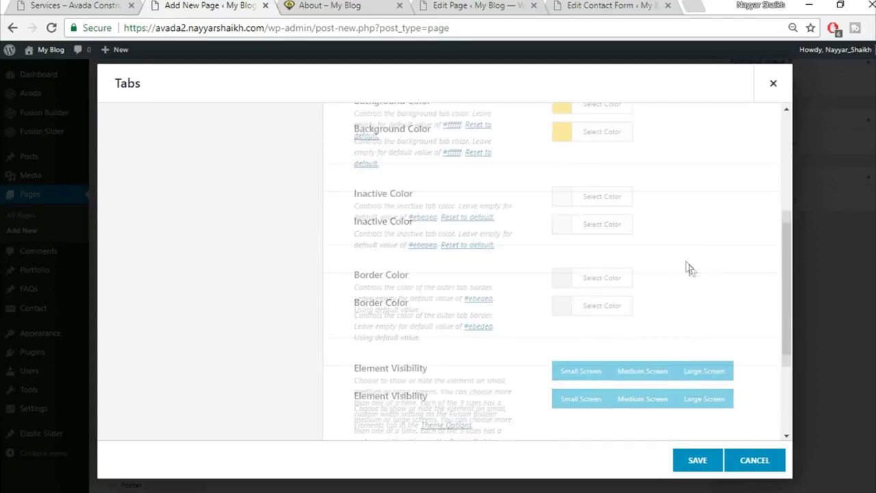
left_click(615, 256)
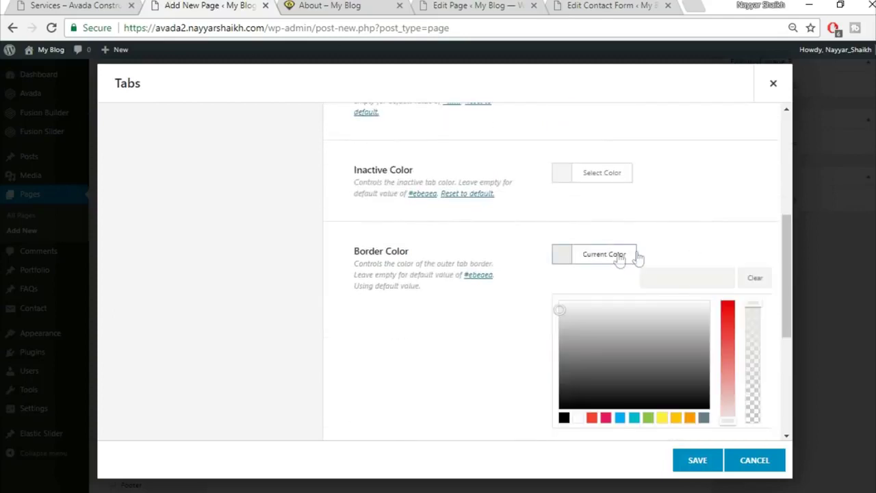
left_click_drag(755, 299, 755, 422)
left_click(720, 220)
scroll(720, 221, "down", 3)
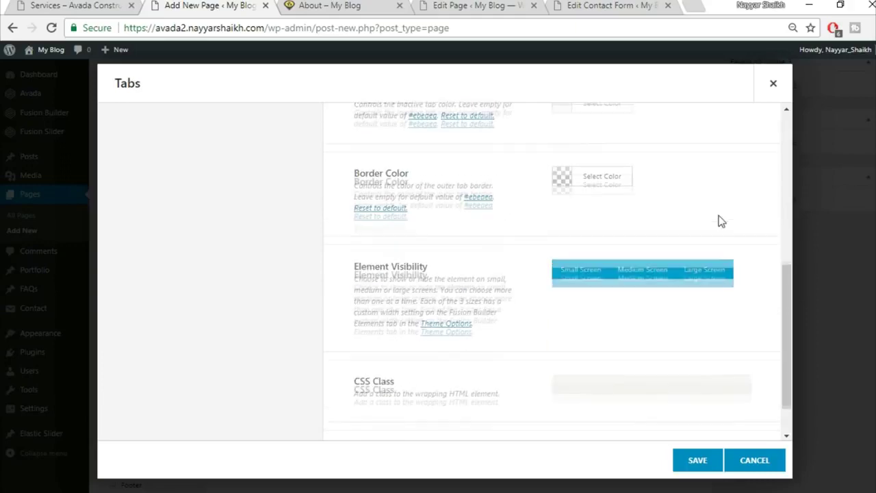
scroll(704, 284, "up", 10)
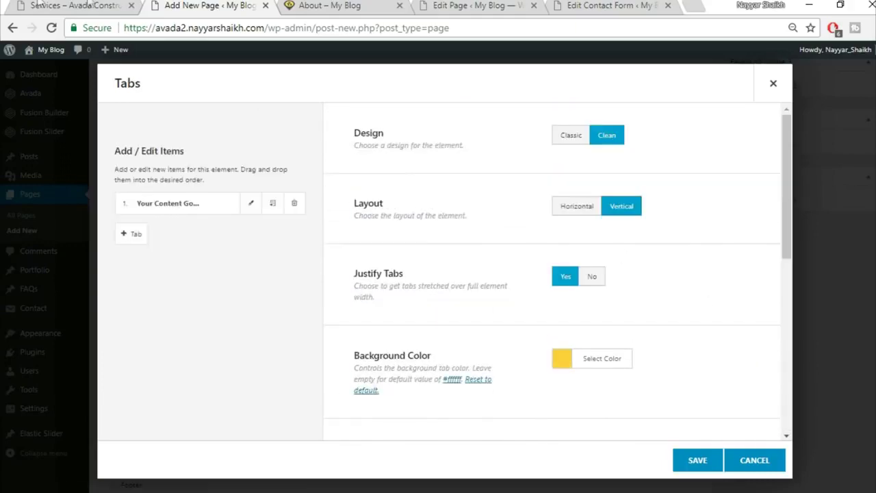
left_click(89, 5)
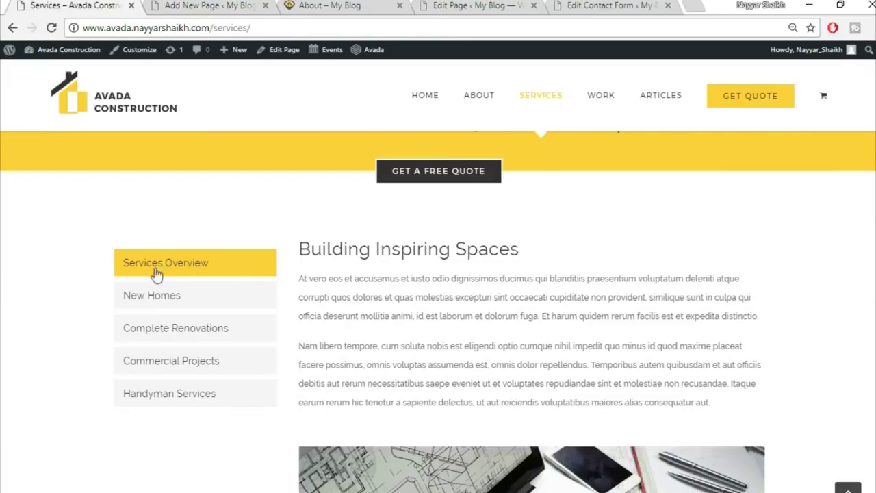
- Title the first tab 'Services Overview' and copy the demo page's two paragraphs
left_click(206, 5)
left_click(251, 202)
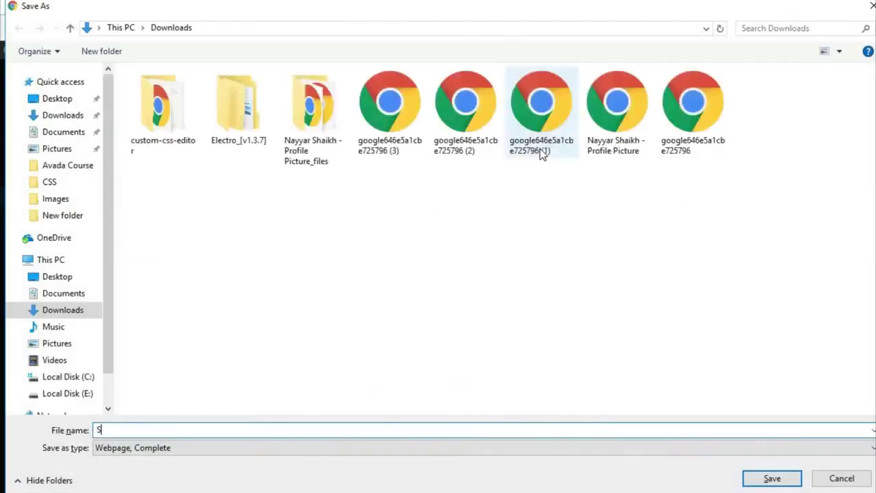
left_click(541, 147)
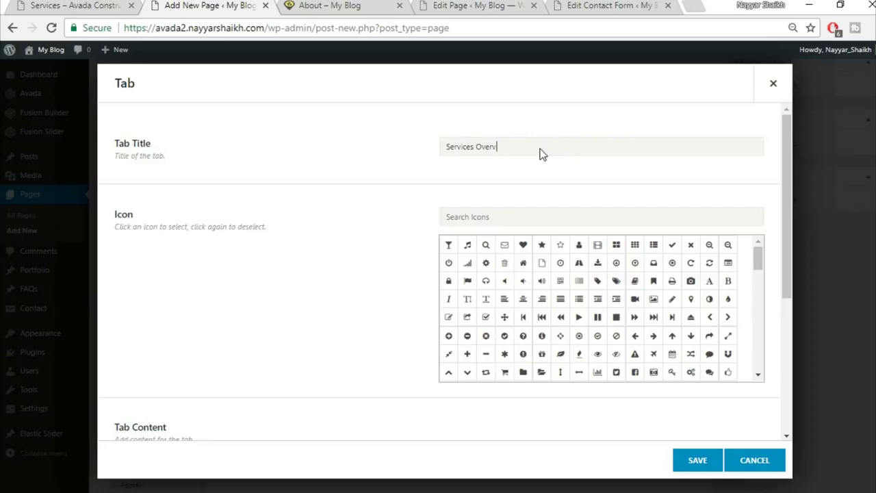
left_click(103, 5)
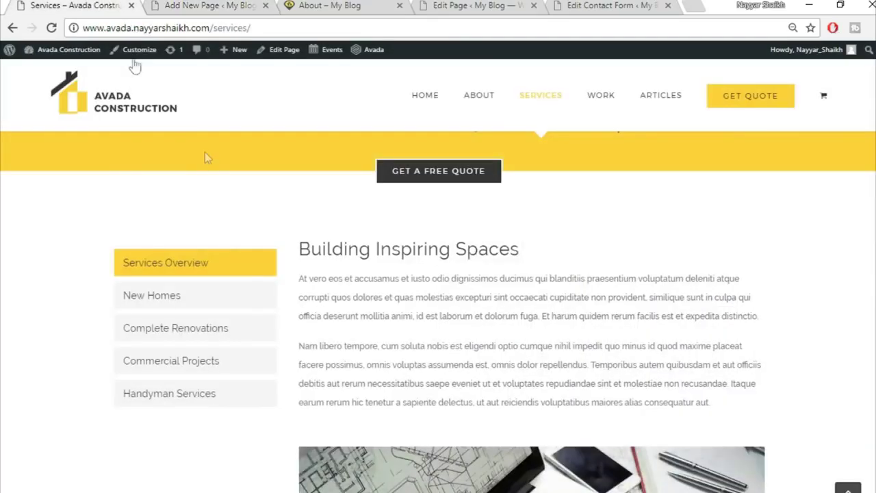
left_click_drag(301, 244, 534, 489)
left_click(651, 211)
double_click(708, 260)
left_click(712, 166)
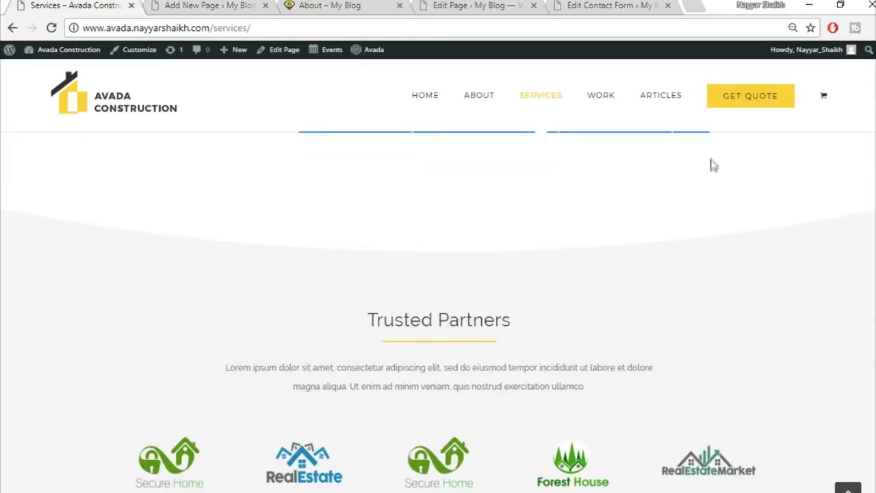
left_click(214, 4)
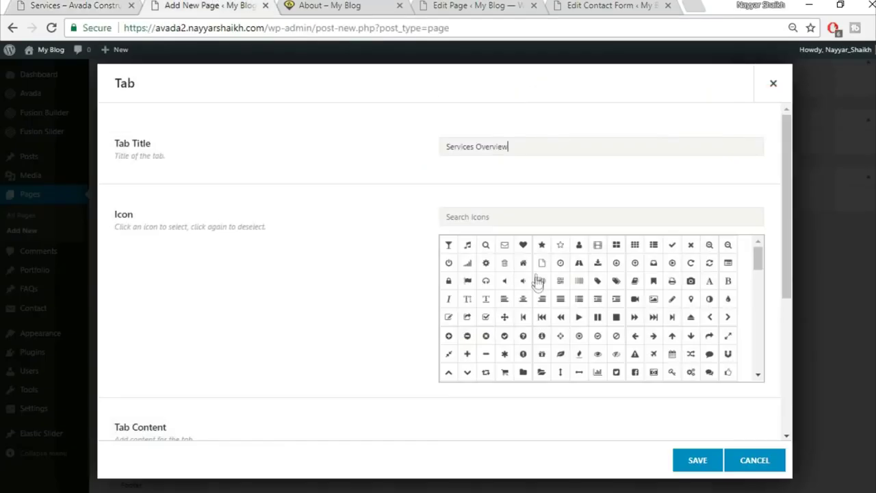
- Replace the first tab's placeholder content with the pasted demo text and save it
scroll(214, 301, "down", 2)
left_click(321, 336)
key("ctrl+a")
key("BackSpace")
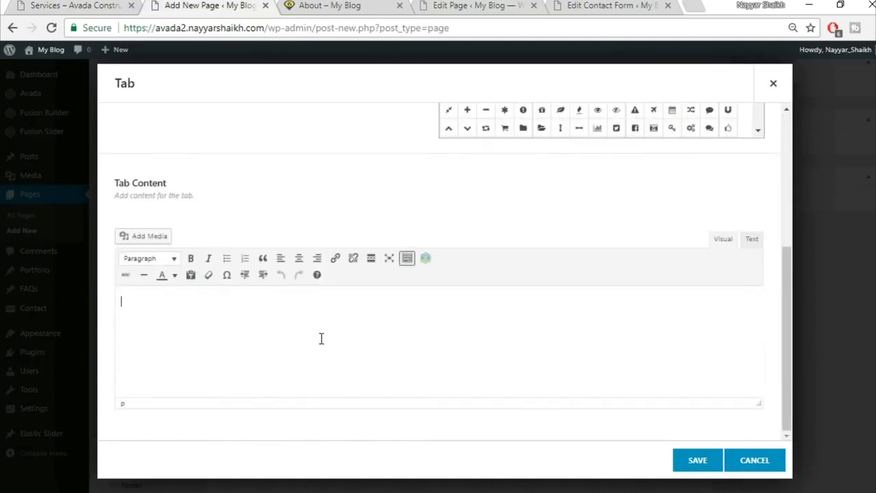
key("ctrl+v")
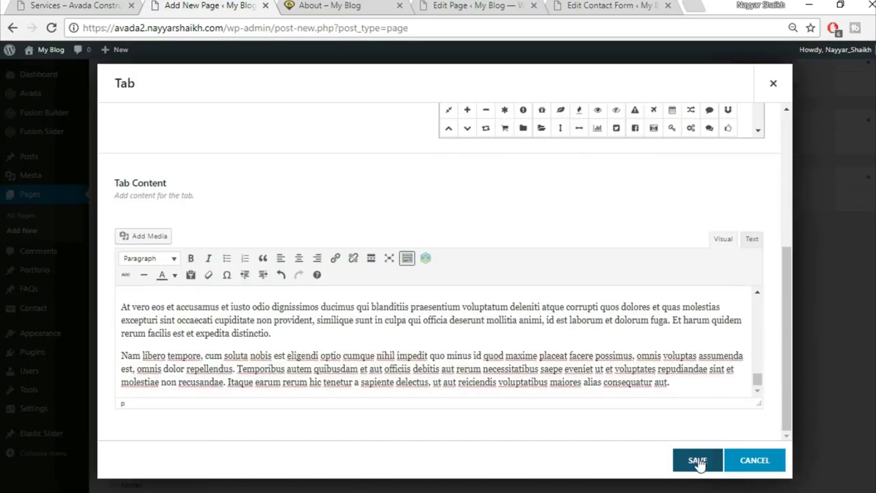
left_click(698, 461)
- Clone the tab three times for four tabs and save the Tabs element
left_click(269, 209)
left_click(269, 209)
left_click(269, 209)
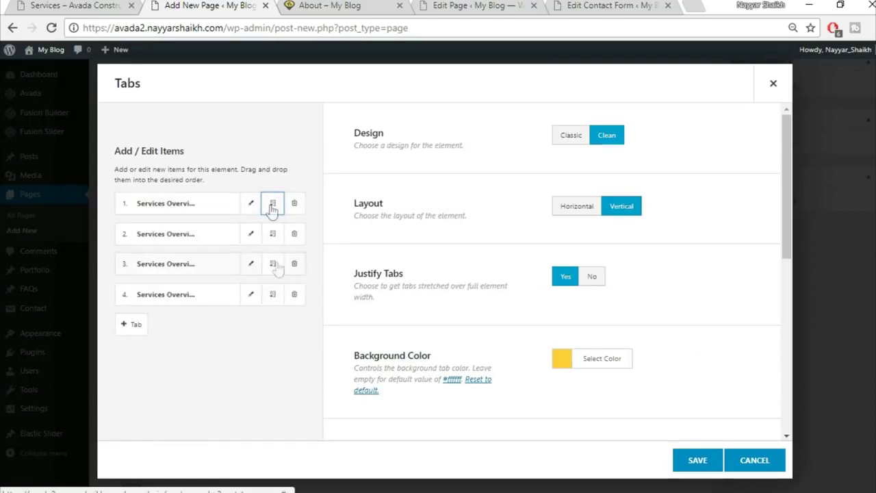
left_click(698, 461)
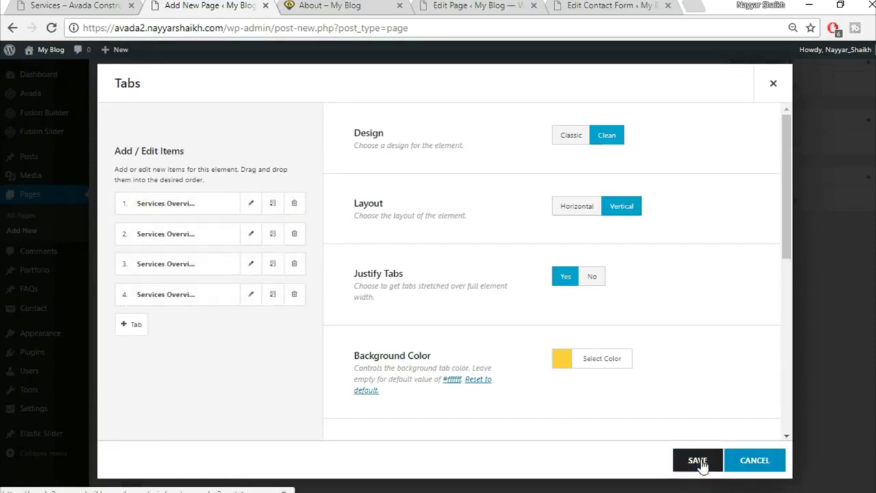
scroll(854, 293, "up", 7)
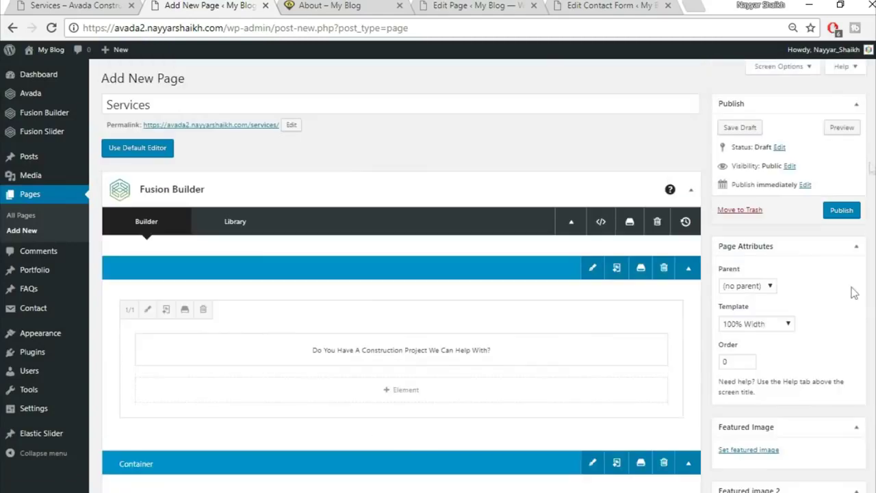
- Publish the Services page
left_click(831, 213)
left_click(61, 5)
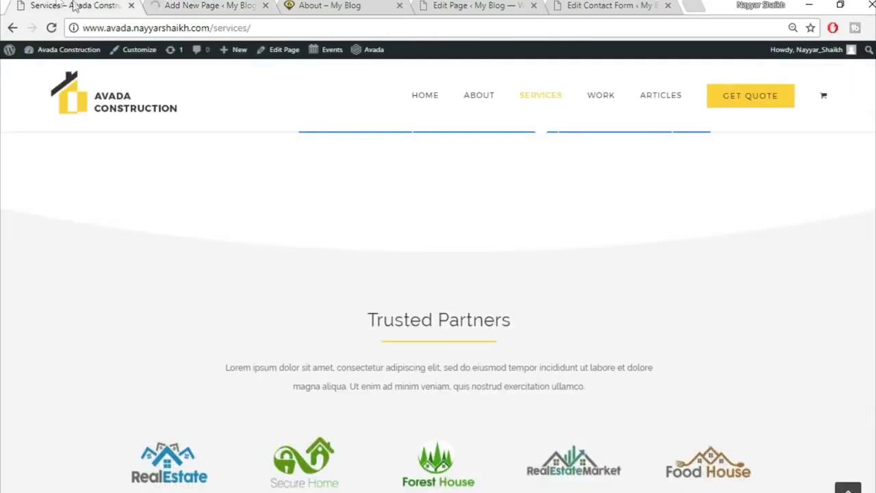
scroll(248, 352, "up", 8)
left_click(187, 363)
scroll(195, 366, "down", 10)
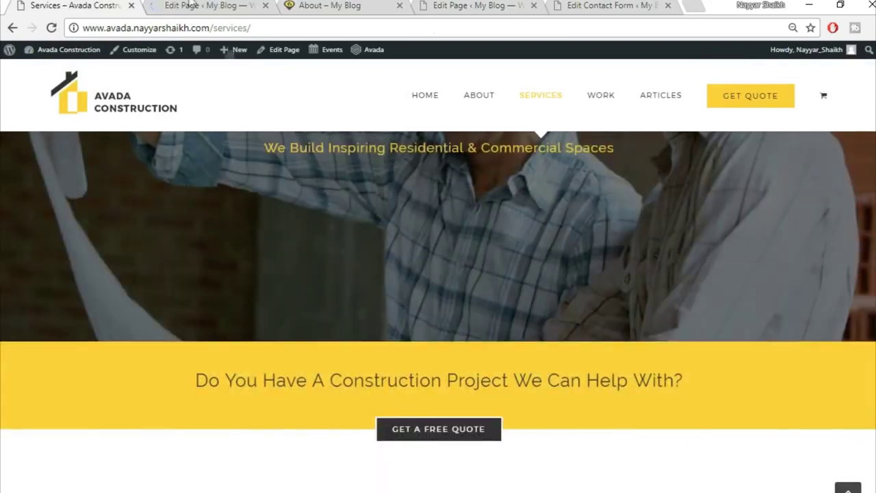
left_click(194, 6)
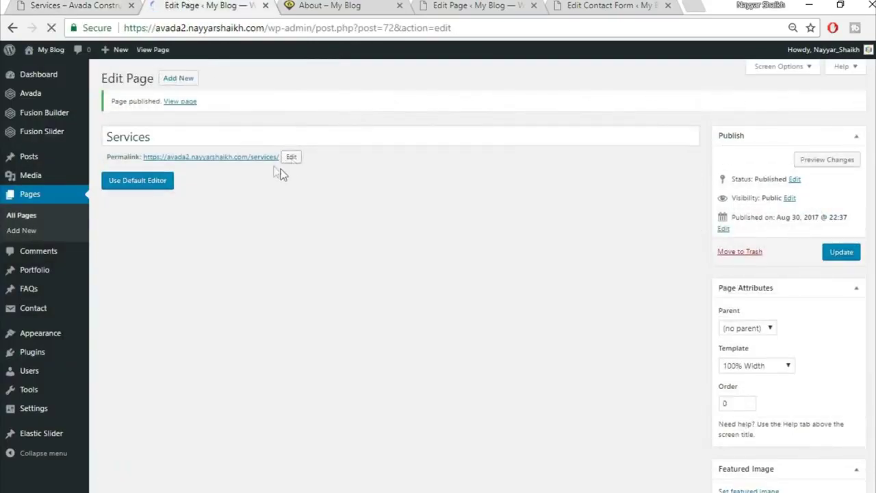
- Open the published Services page's permalink in a new browser tab
right_click(258, 162)
left_click(304, 168)
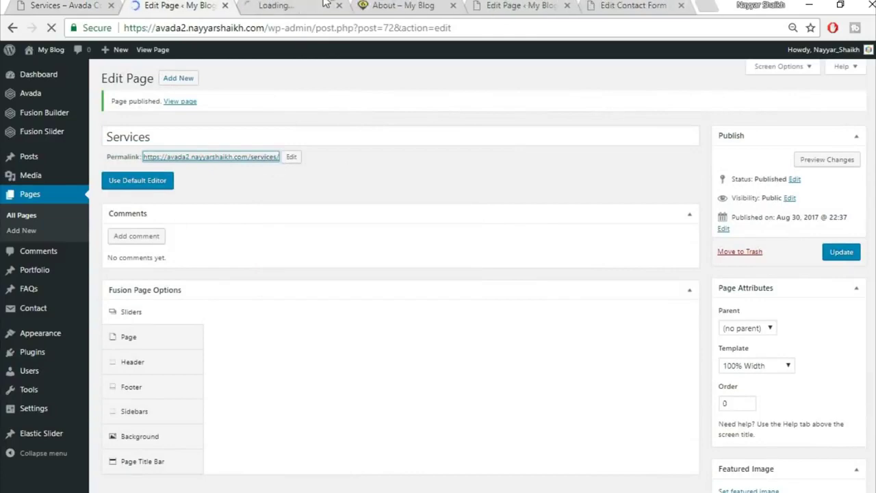
left_click(325, 4)
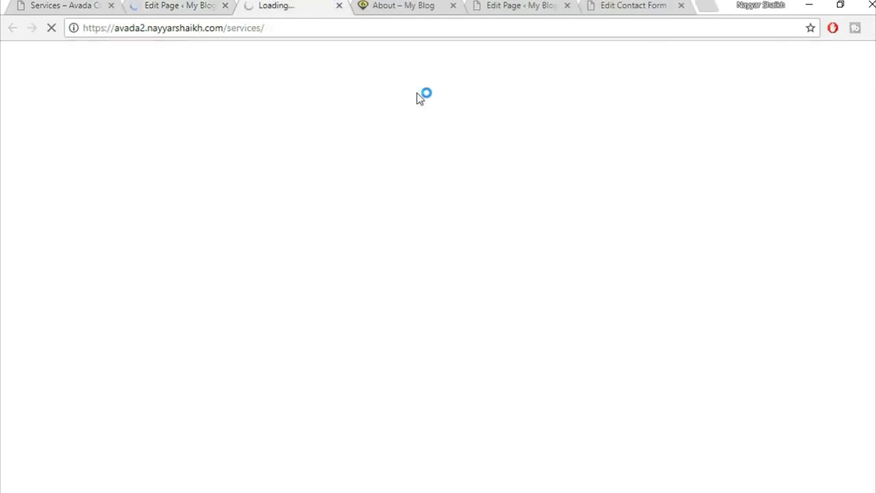
scroll(584, 257, "down", 4)
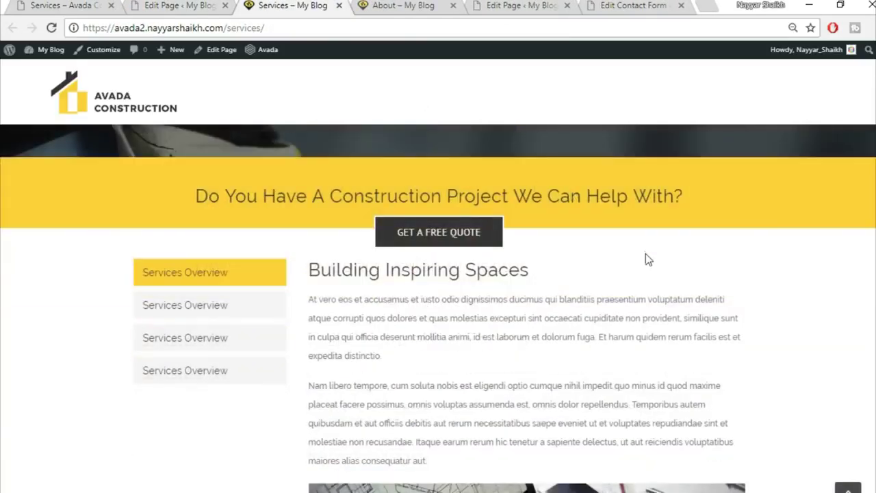
scroll(646, 253, "down", 1)
- Click through all four Services Overview tabs on the live page, then return to the editor
left_click(167, 236)
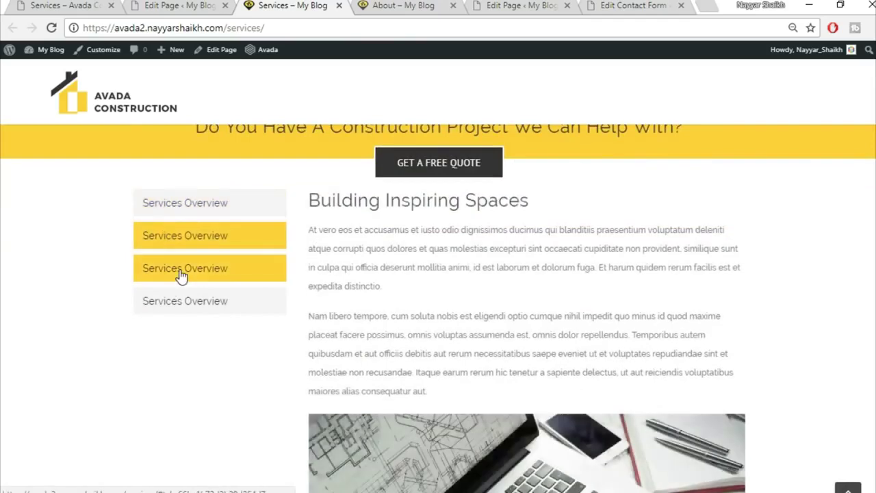
left_click(181, 275)
left_click(182, 294)
left_click(186, 268)
left_click(195, 240)
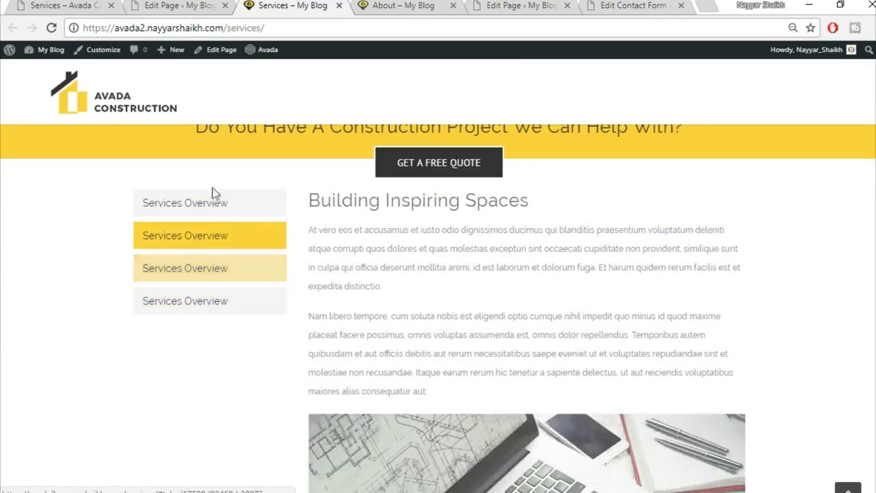
left_click(212, 199)
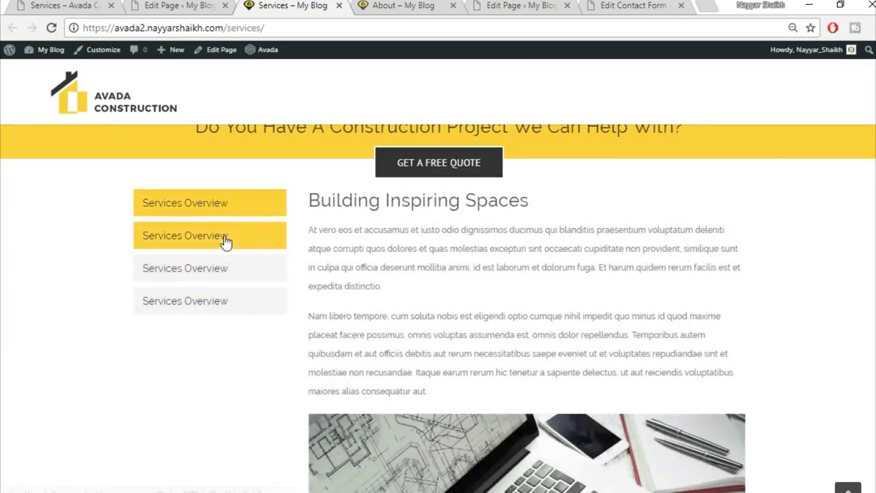
left_click(226, 240)
left_click(215, 277)
left_click(199, 301)
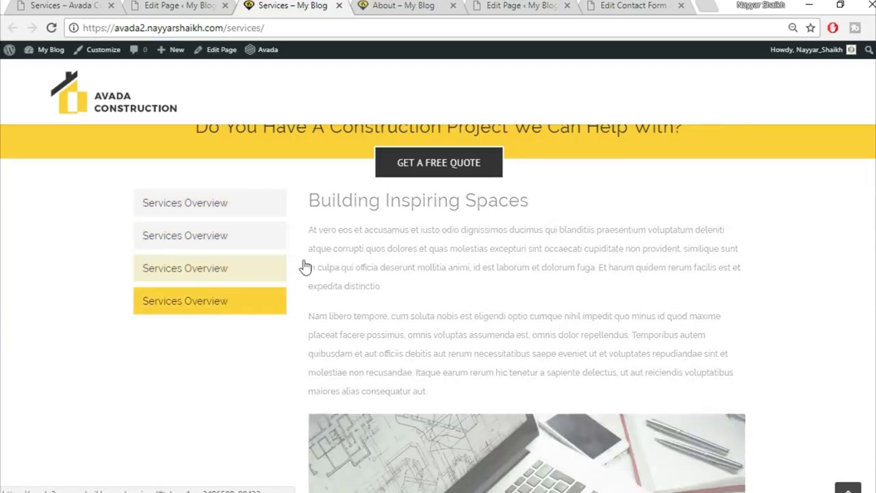
left_click(152, 4)
scroll(679, 321, "down", 5)
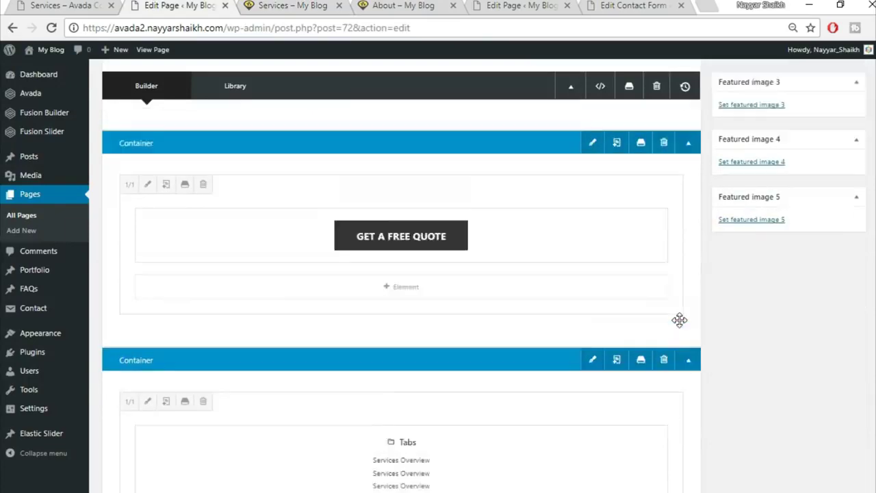
- Adjust the Tabs container's spacing options, update the Services page and view it live
left_click(591, 242)
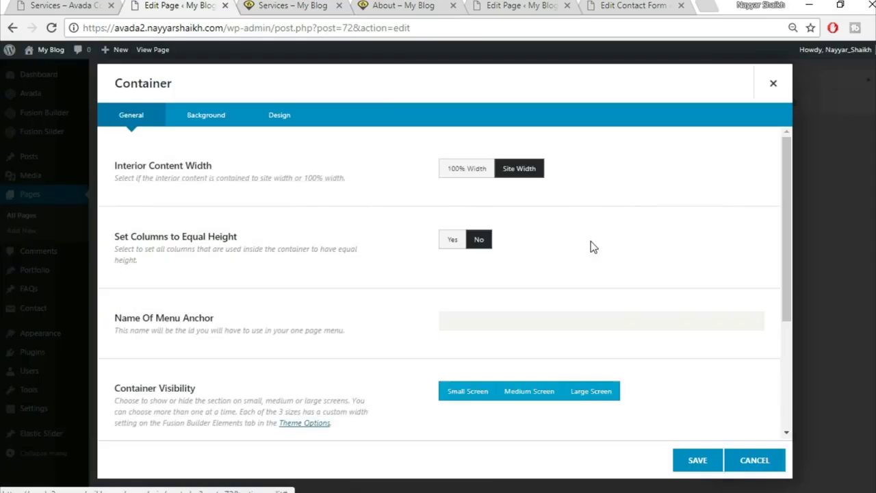
left_click(281, 116)
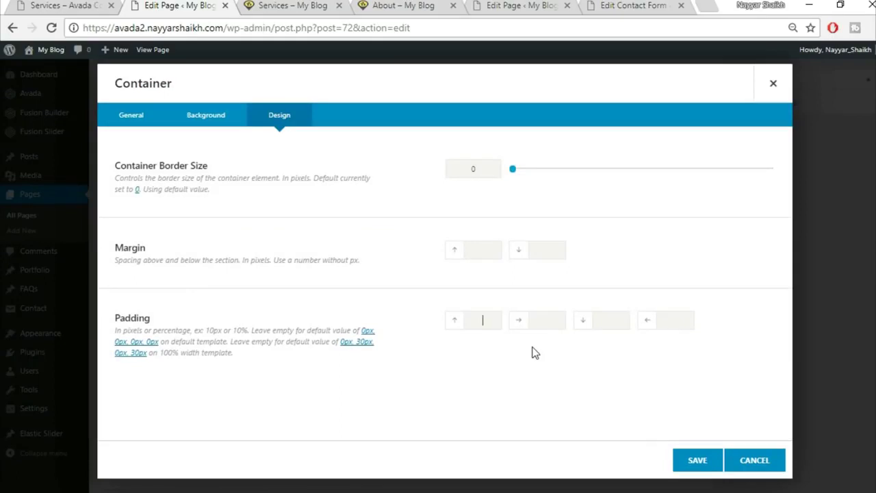
left_click(696, 460)
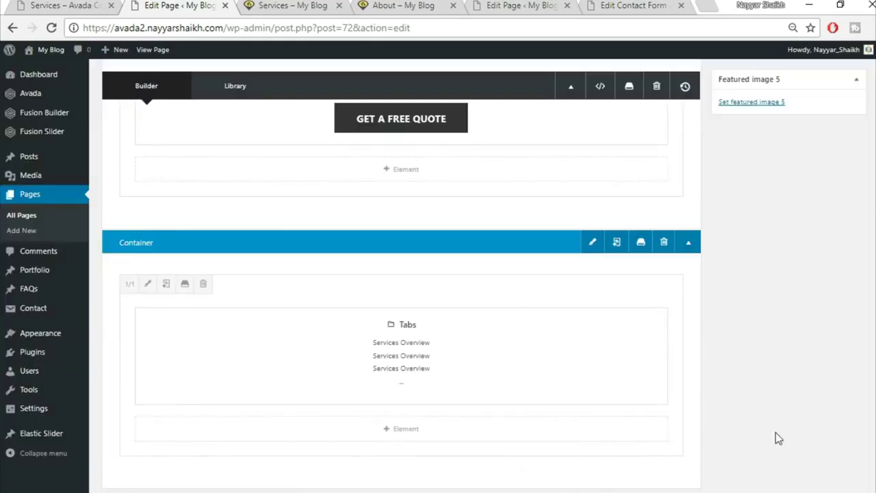
scroll(778, 438, "up", 10)
left_click(841, 253)
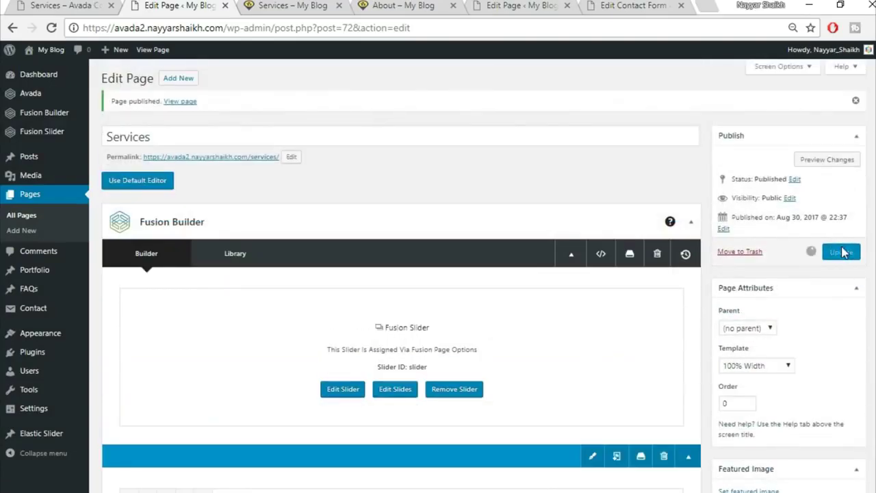
left_click(279, 5)
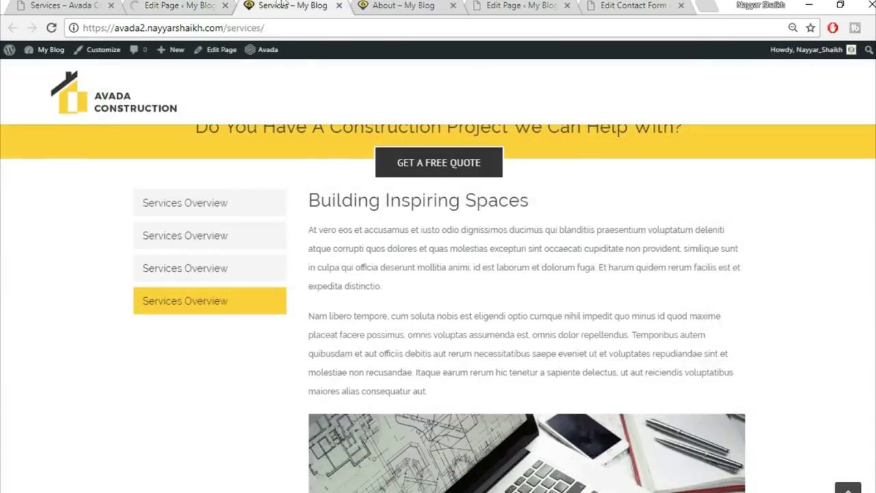
left_click(51, 28)
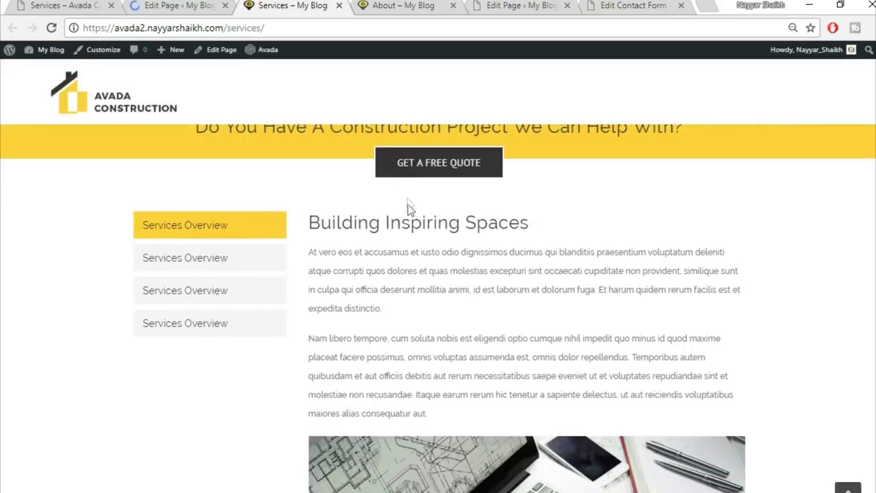
- Compare the live page with the demo's Services page, then start a new page
left_click(81, 5)
scroll(437, 308, "down", 15)
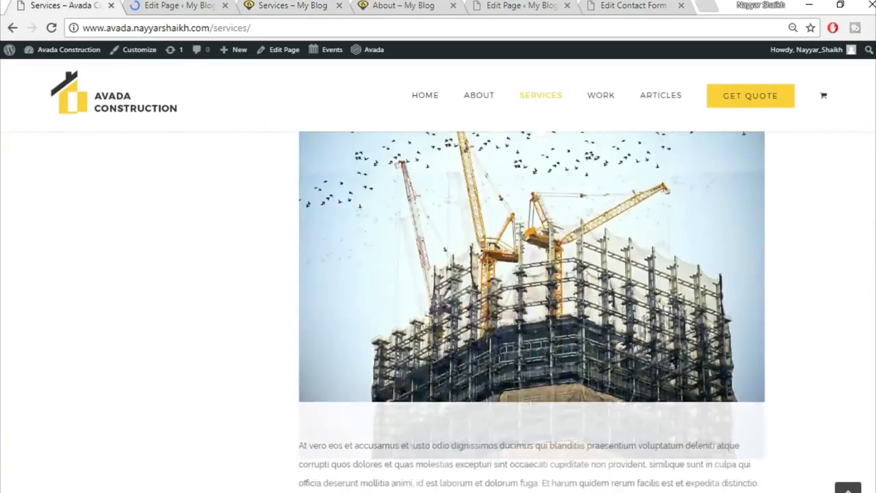
scroll(438, 308, "down", 10)
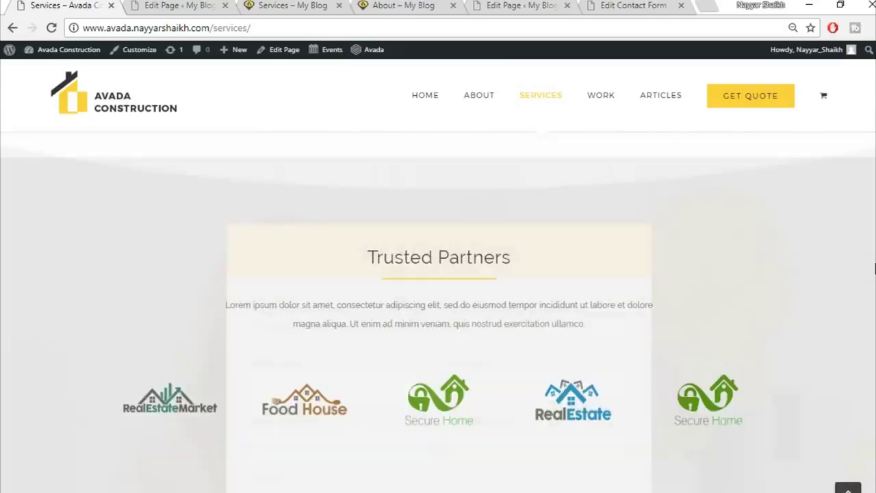
left_click_drag(874, 269, 867, 115)
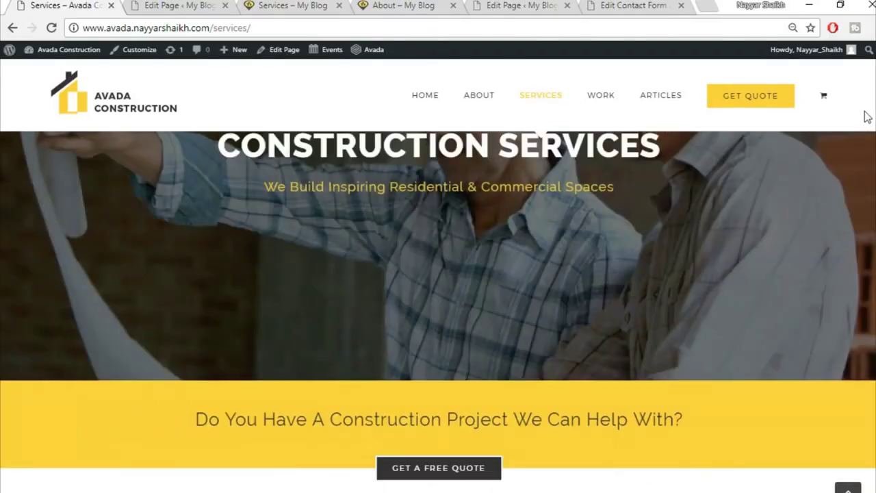
mouse_move(600, 98)
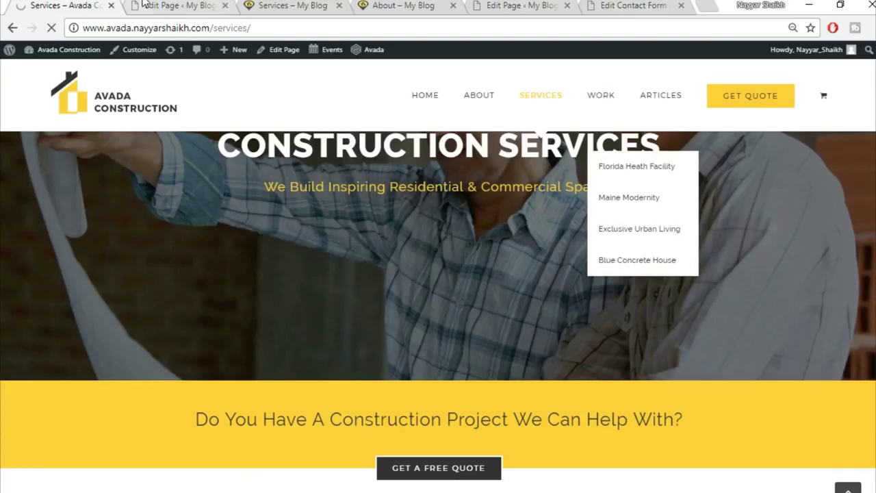
left_click(167, 5)
left_click(178, 78)
- Close the extra preview tabs, check the demo's Work page, and title the new page 'Work'
left_click(290, 7)
left_click(338, 5)
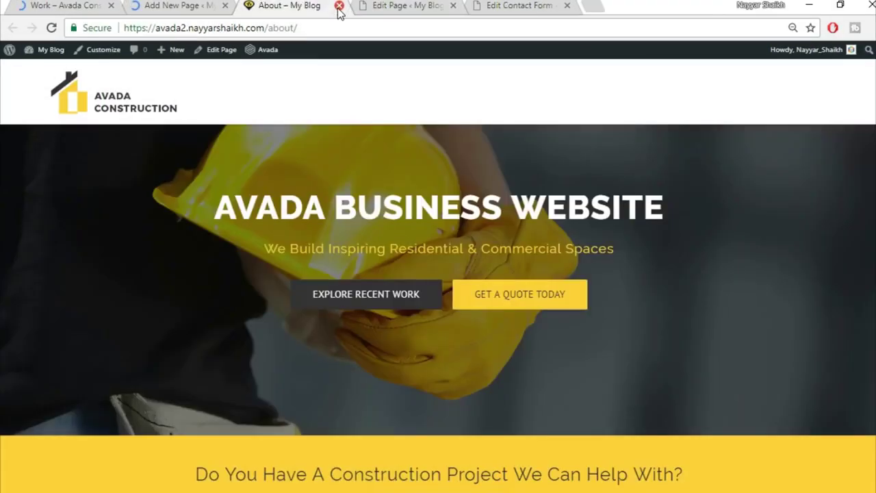
left_click(339, 6)
left_click(66, 6)
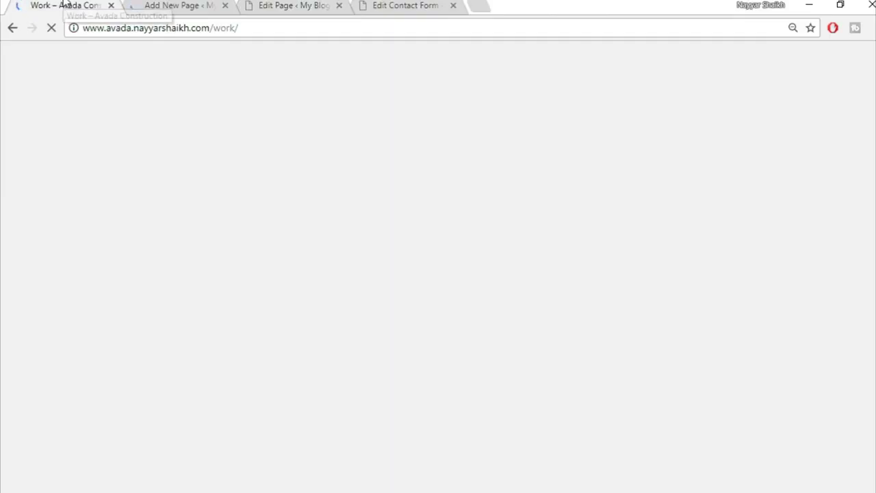
left_click(218, 4)
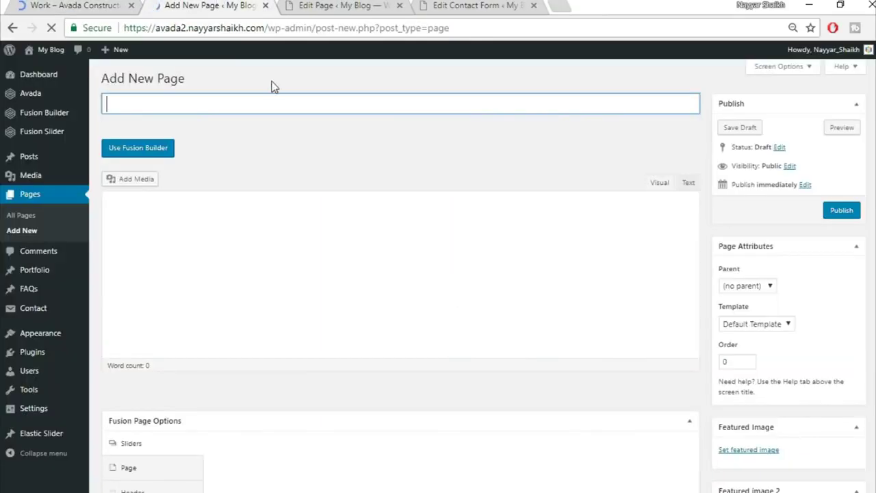
type("Work")
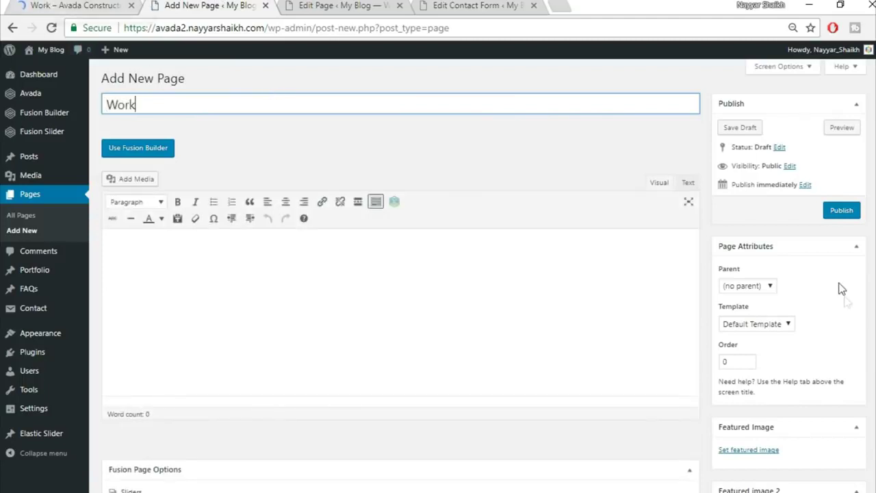
- Choose the 100% Width template and the Fusion Slider named 'Slider'
scroll(841, 291, "down", 2)
left_click(778, 185)
left_click(753, 207)
scroll(413, 222, "down", 3)
left_click(474, 163)
left_click(498, 219)
left_click(500, 201)
left_click(498, 239)
- Set the page content padding to 0 and hide the page title bar
left_click(143, 173)
scroll(479, 199, "up", 2)
left_click(479, 260)
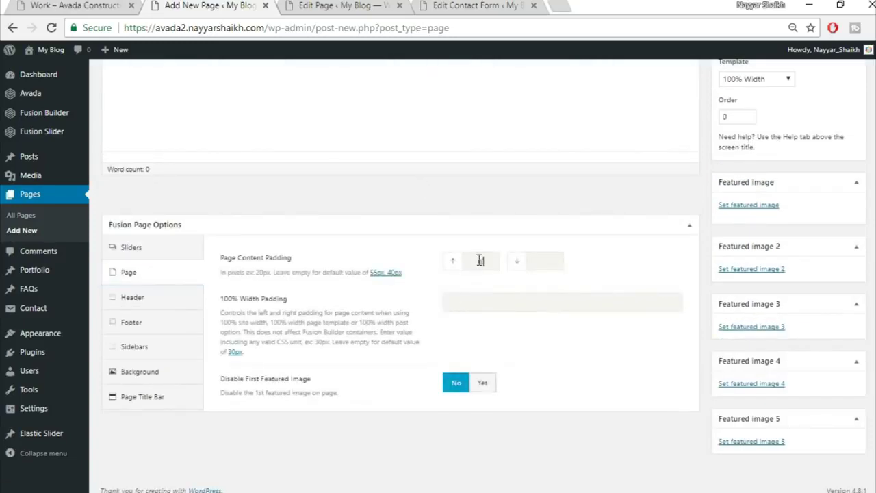
type("0")
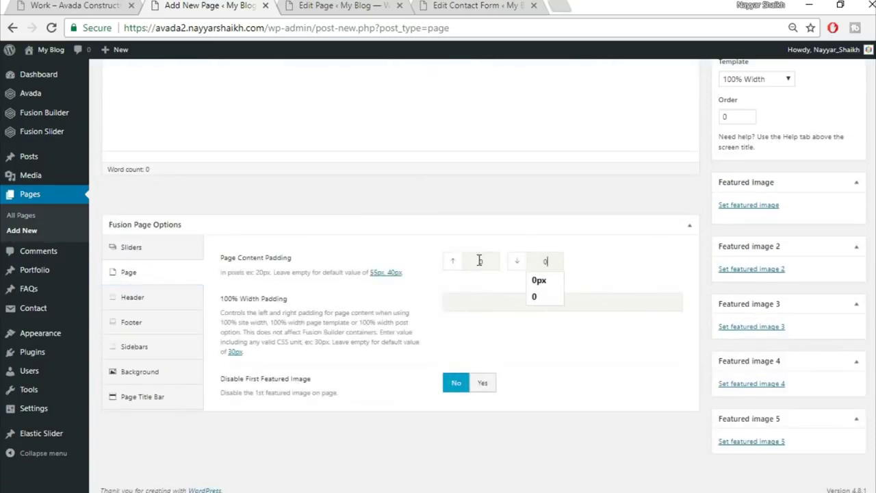
left_click(158, 395)
scroll(384, 240, "down", 2)
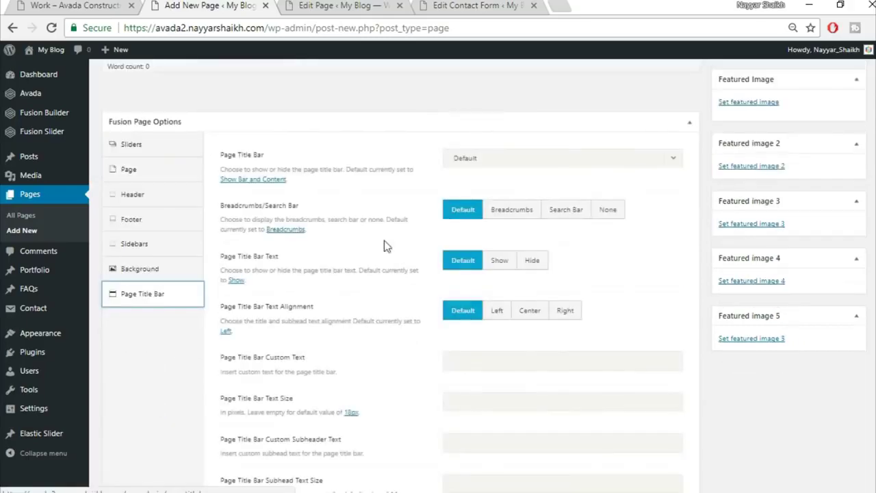
left_click(557, 163)
left_click(503, 245)
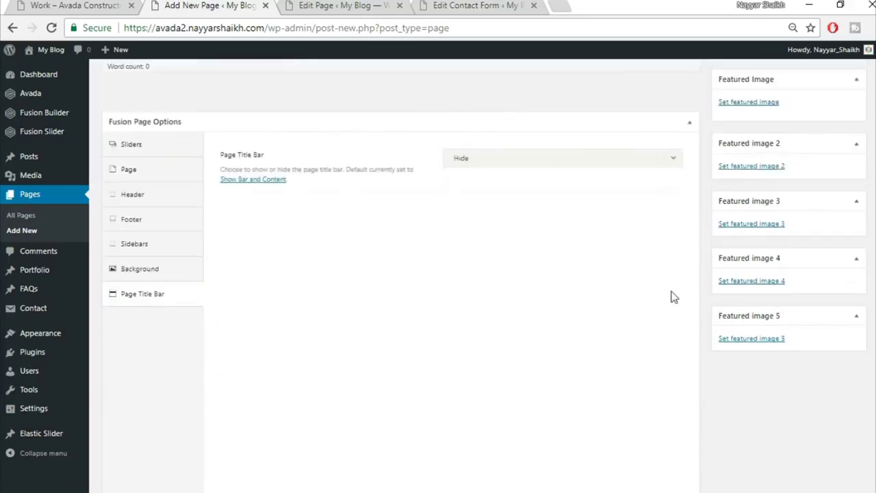
- Switch the Work page to Fusion Builder after glancing at the demo's Work page
scroll(673, 297, "up", 5)
left_click(137, 149)
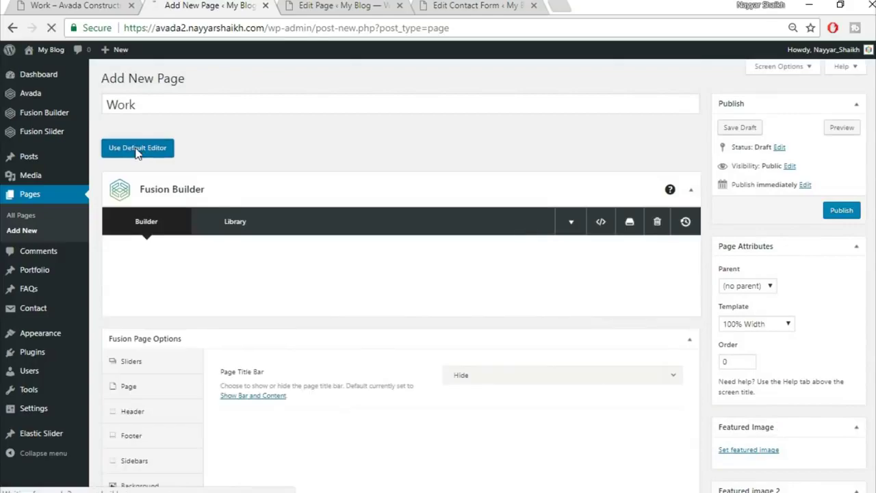
left_click(76, 5)
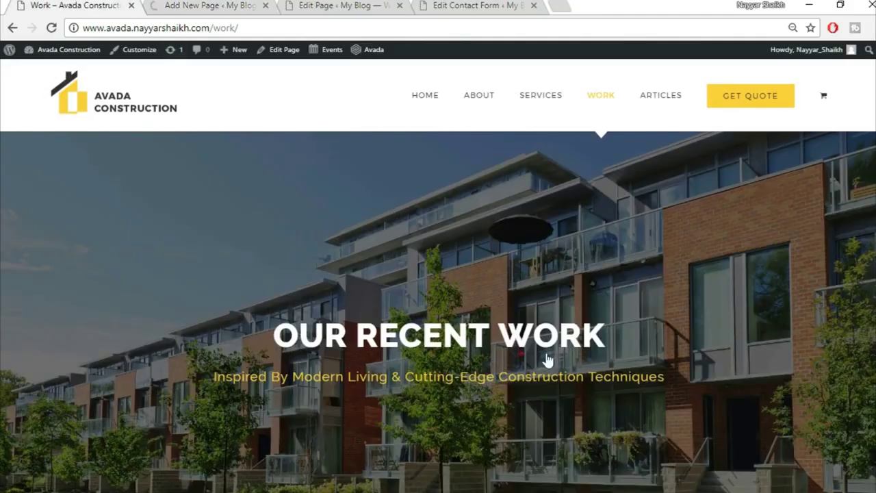
scroll(547, 361, "down", 4)
scroll(450, 349, "up", 3)
left_click(228, 5)
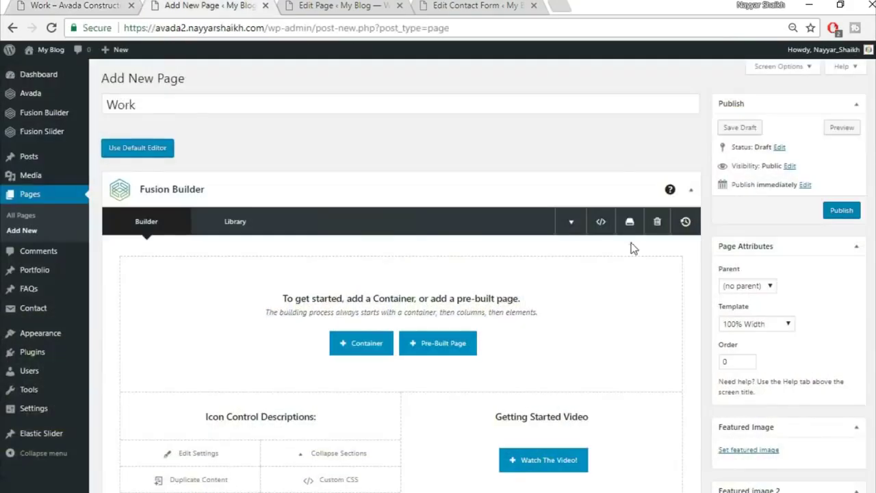
scroll(631, 242, "down", 2)
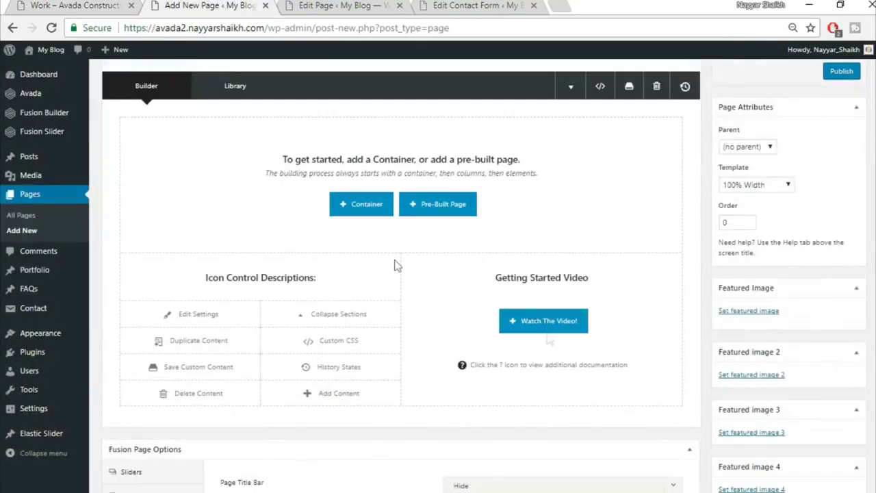
- Insert the saved library containers Top1 and Top2
left_click(365, 212)
left_click(291, 116)
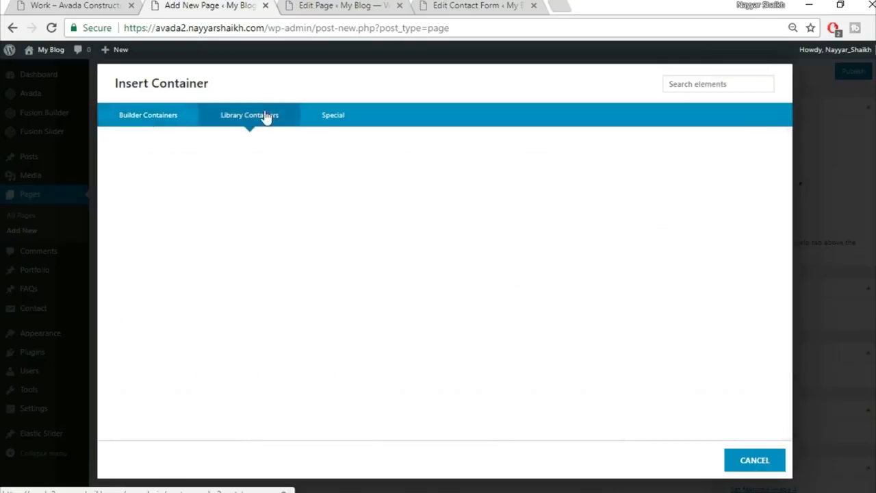
left_click(634, 156)
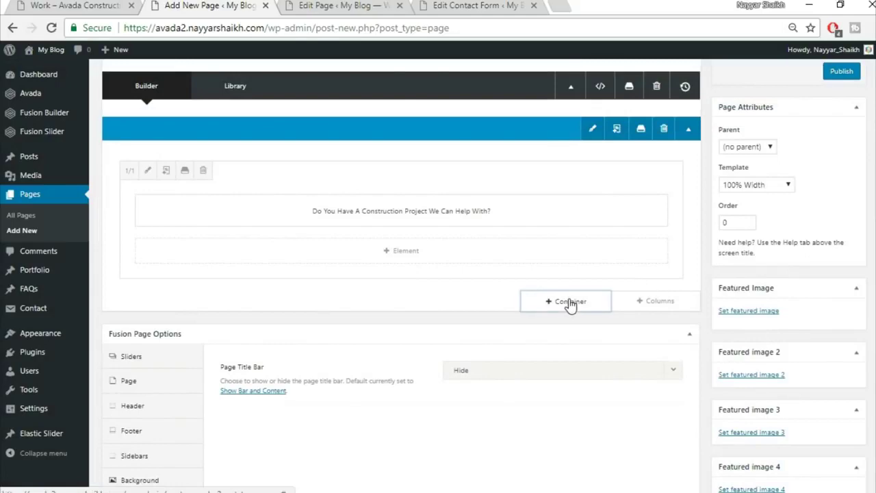
left_click(570, 301)
left_click(252, 116)
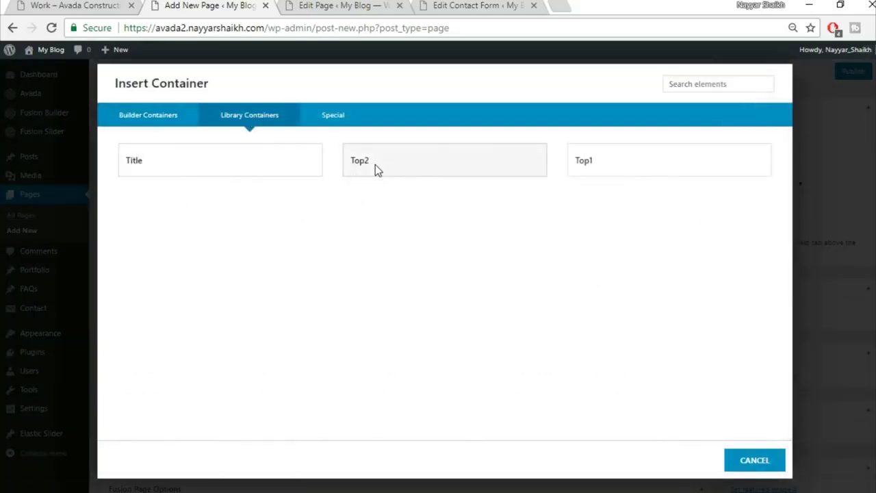
left_click(376, 170)
- Compare against the demo's Work page and begin a new container below the library sections
left_click(80, 14)
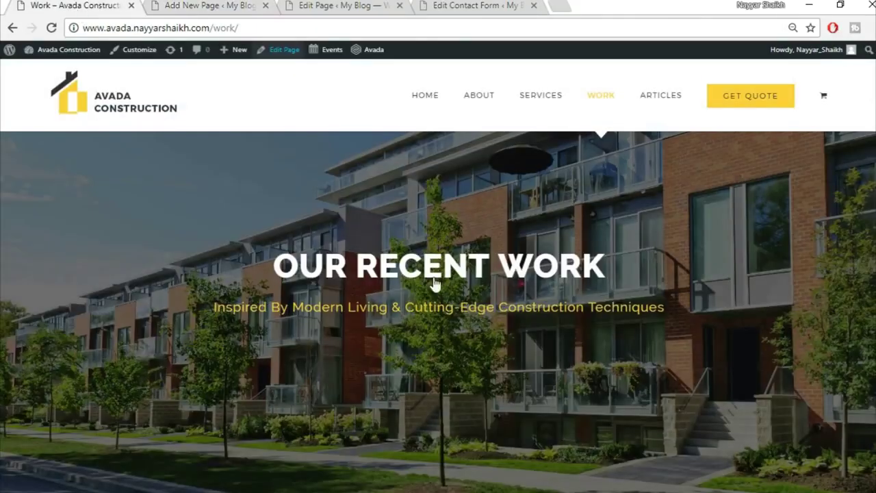
scroll(423, 430, "down", 8)
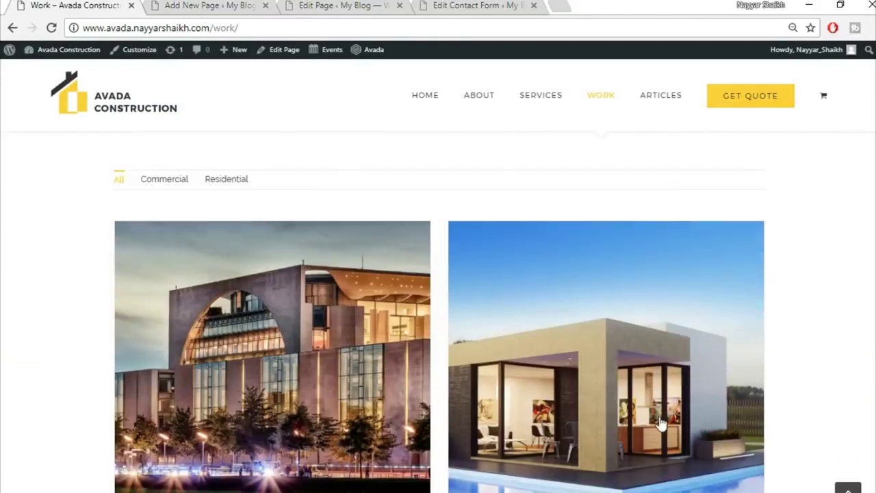
key("ctrl+Tab")
scroll(651, 308, "down", 4)
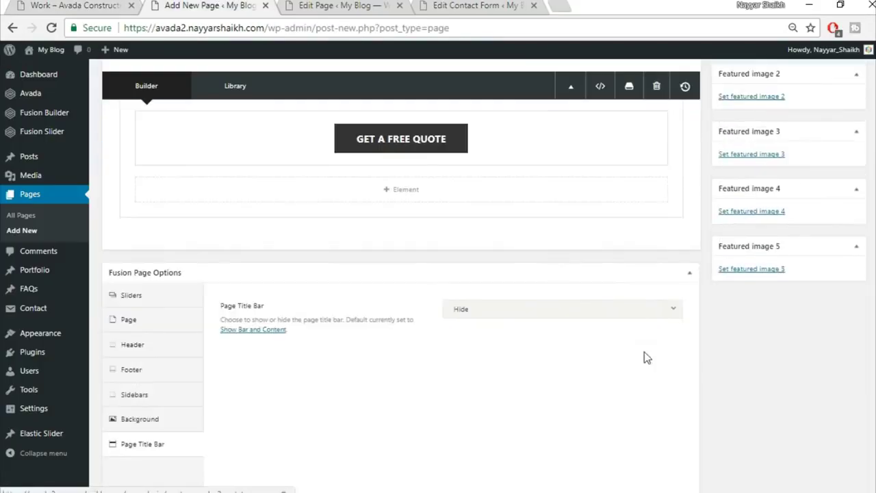
left_click(577, 239)
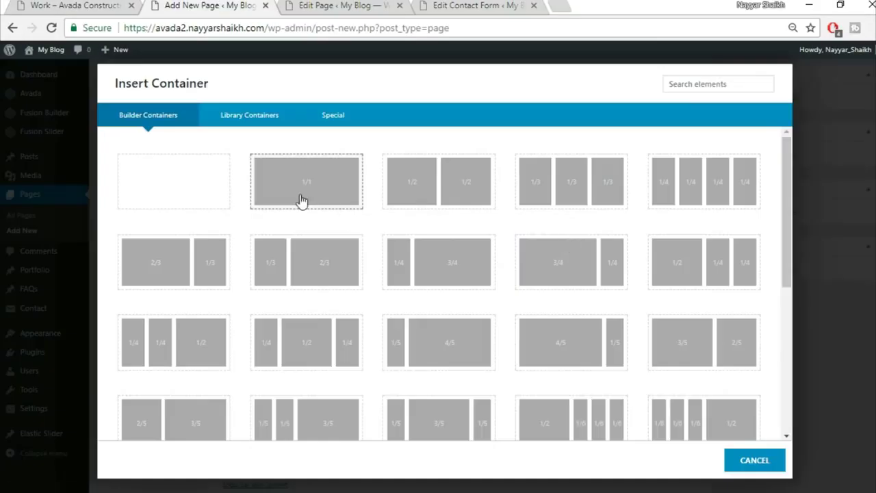
- Add a single-column container holding a Portfolio element, checking the demo's portfolio grid
left_click(299, 199)
left_click(411, 345)
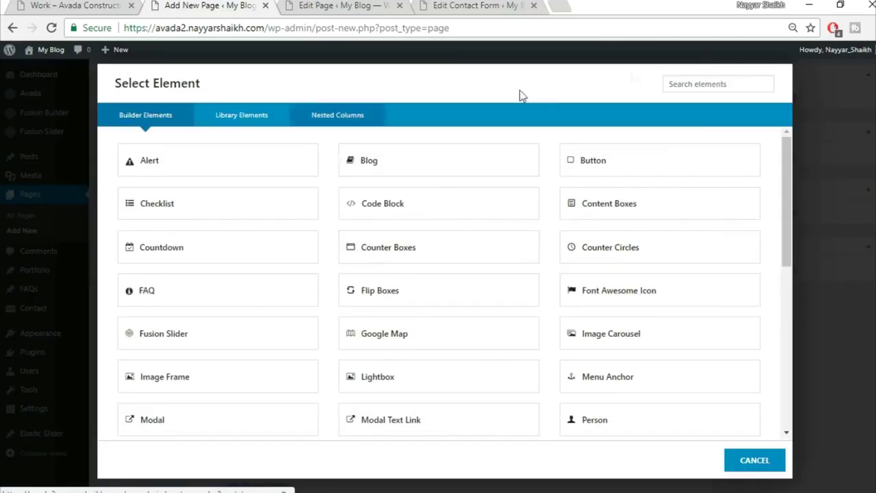
left_click(713, 84)
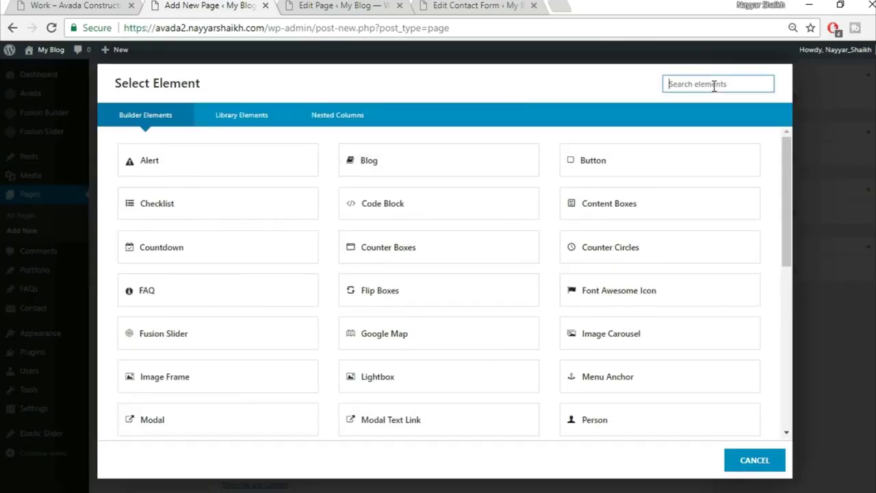
type("por")
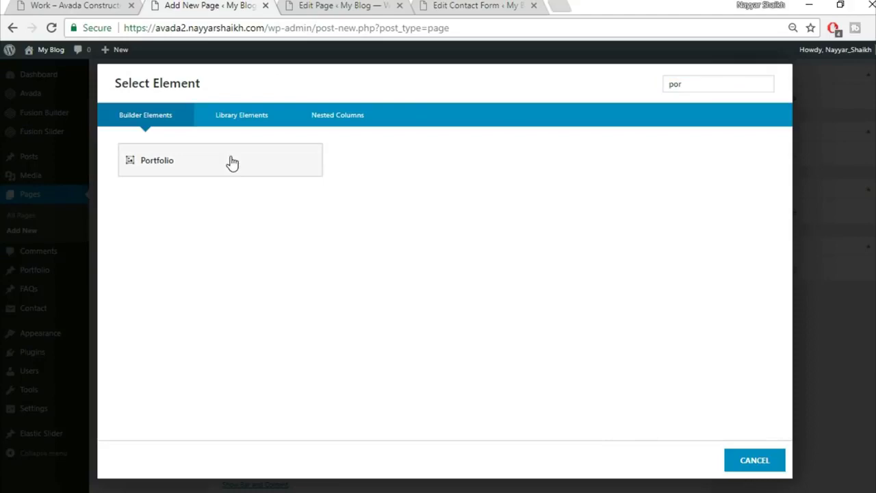
left_click(230, 162)
key("ctrl+1")
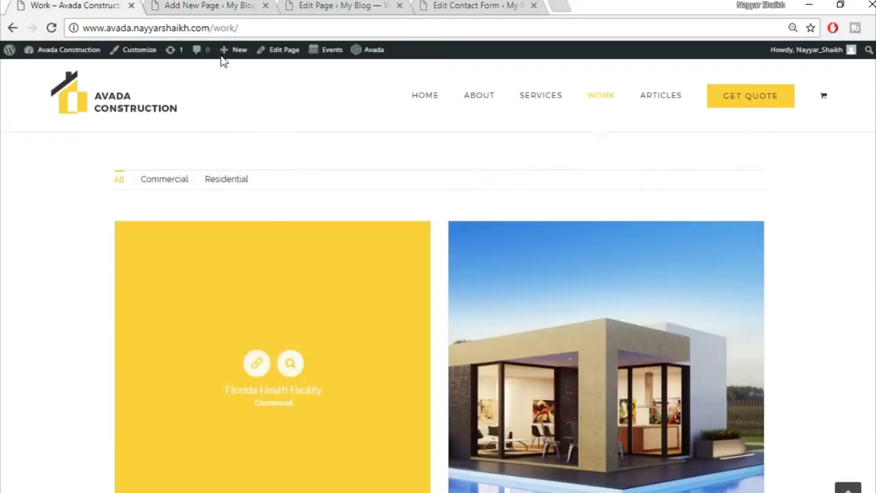
left_click(209, 5)
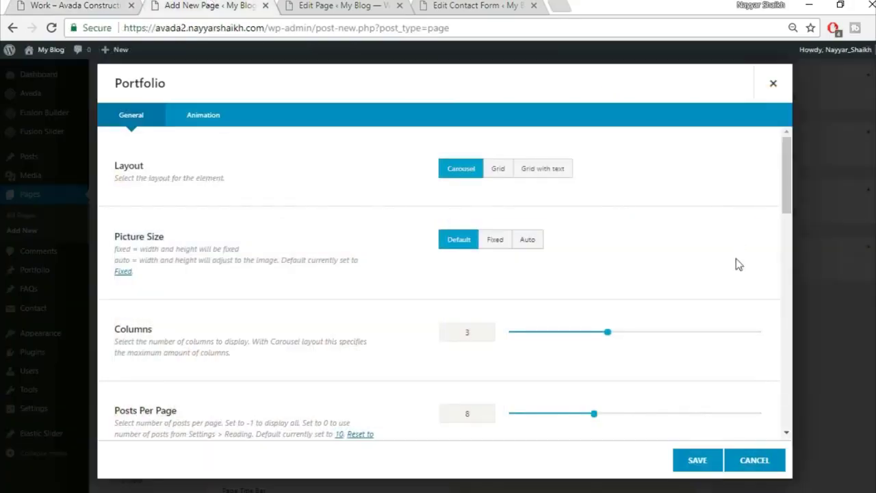
- Set the portfolio to Grid layout, Auto picture size and 30px column spacing
left_click(497, 169)
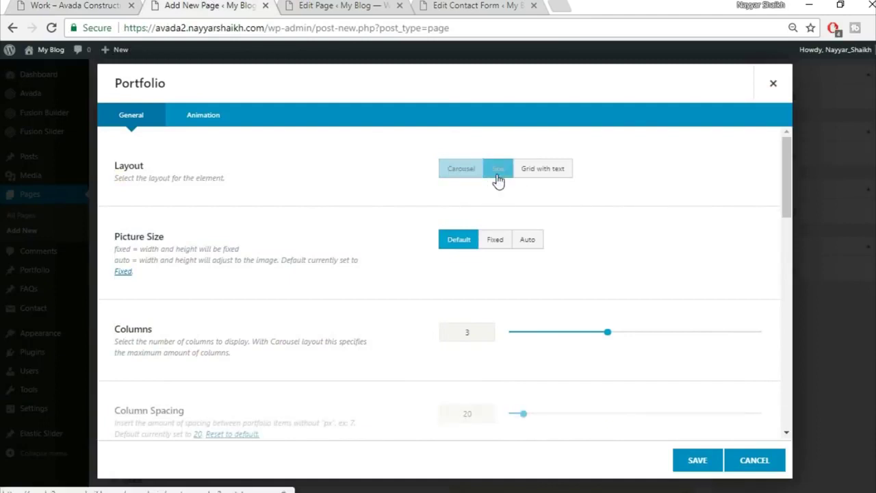
left_click(528, 240)
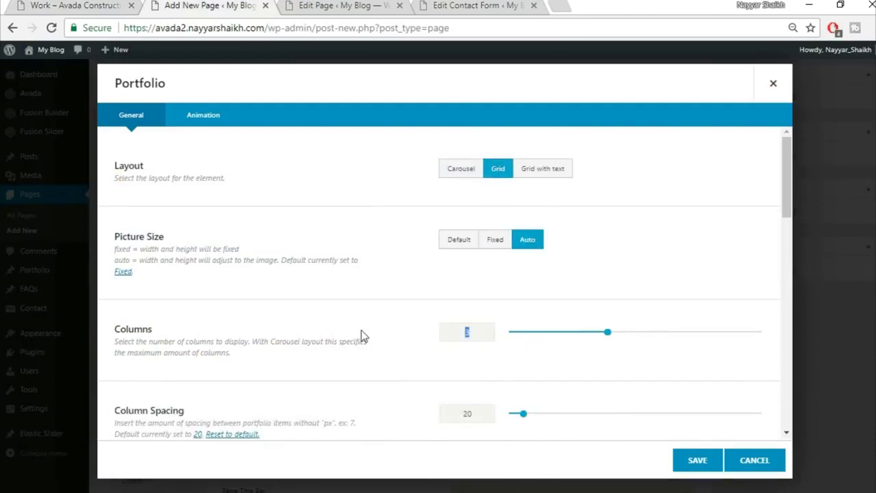
scroll(407, 331, "down", 2)
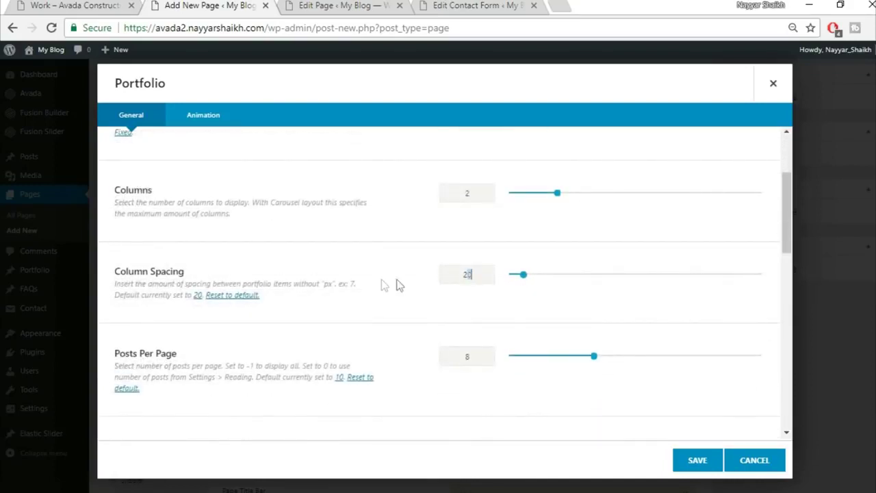
type("30")
scroll(423, 331, "down", 3)
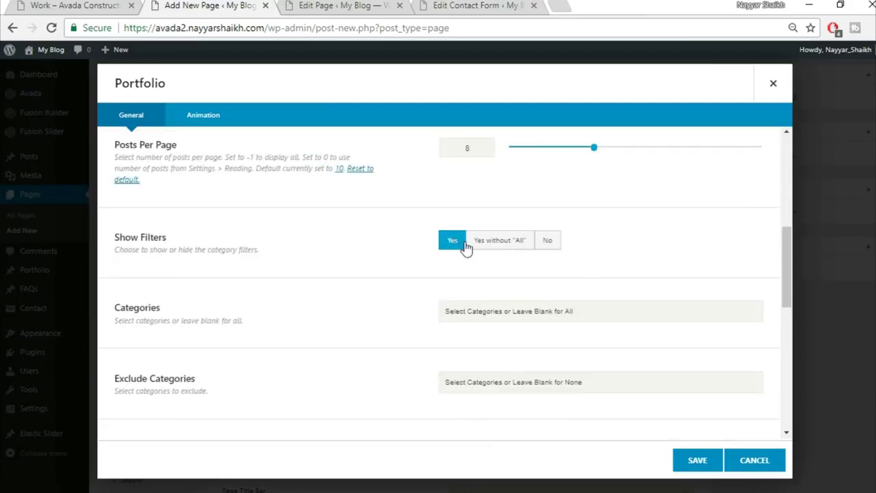
- Switch to numbered pagination after comparing with the demo, and save the Portfolio element
left_click(65, 5)
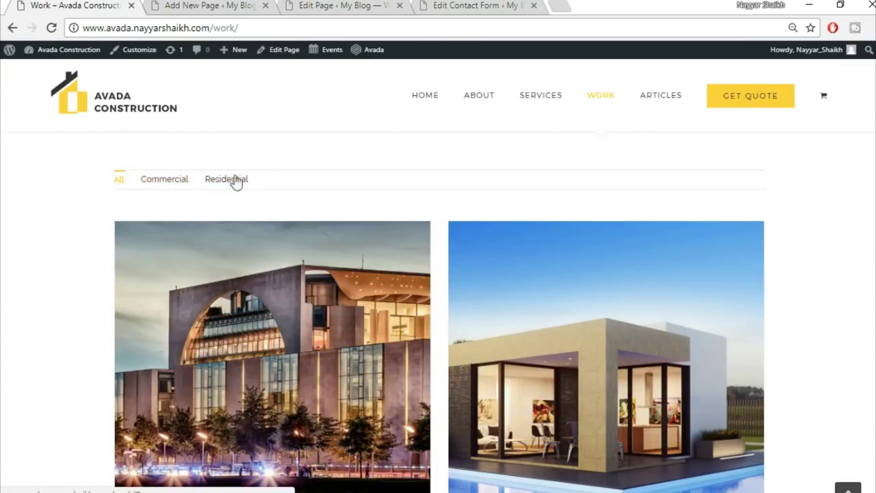
left_click(221, 9)
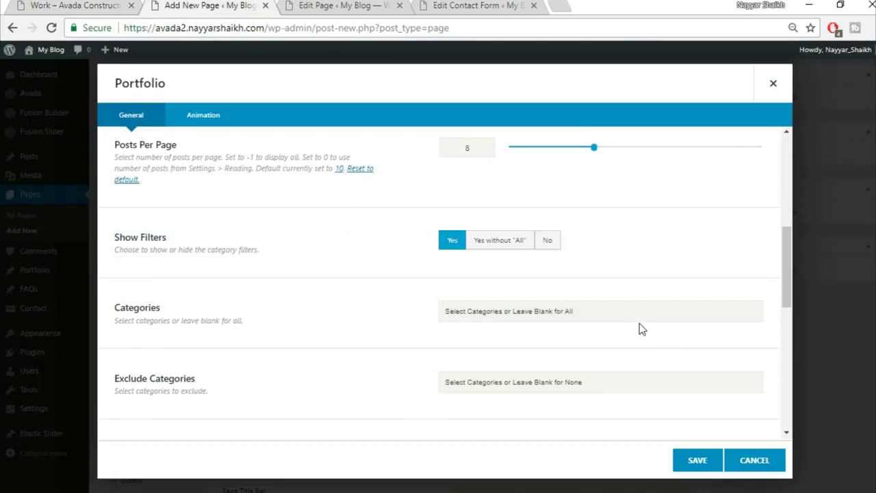
scroll(639, 329, "down", 3)
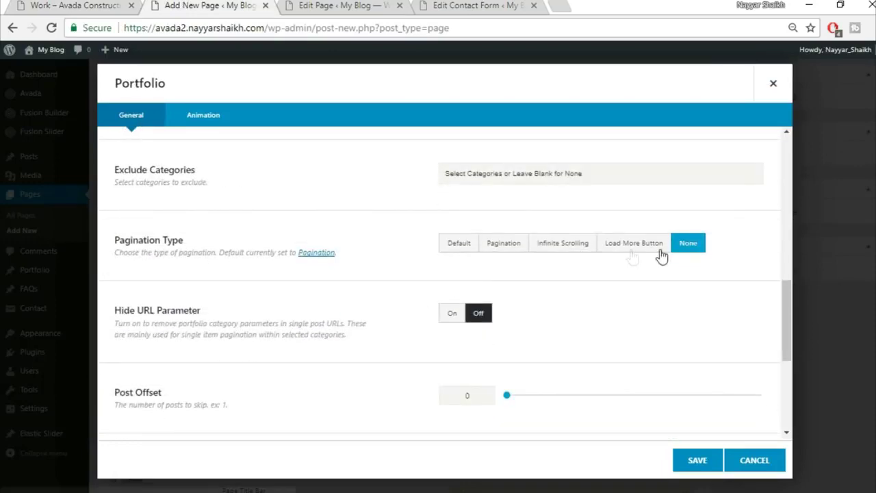
left_click(504, 248)
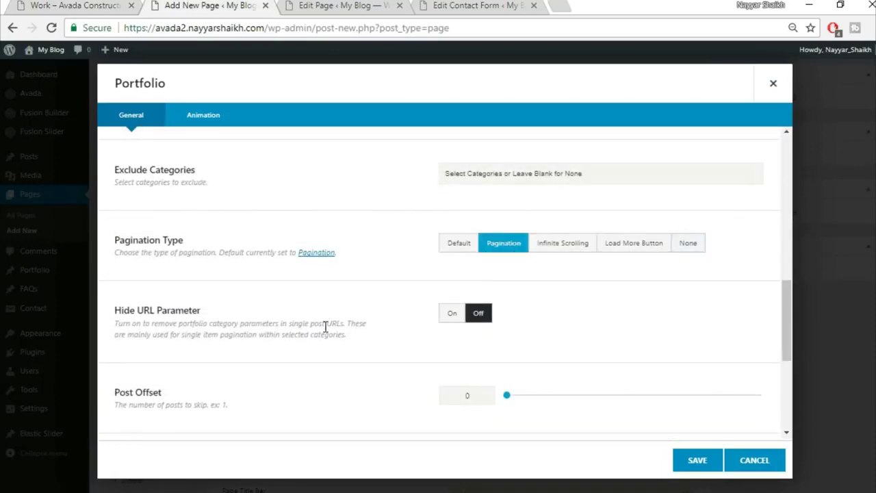
left_click(85, 5)
scroll(205, 315, "up", 2)
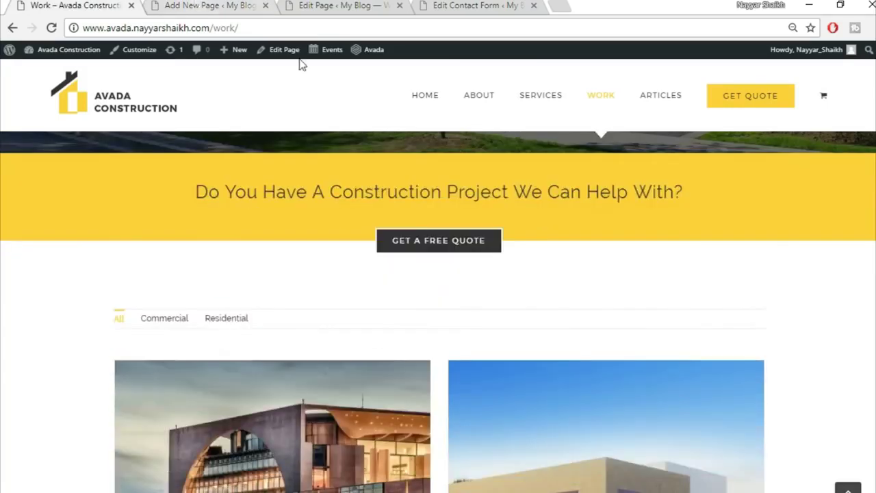
left_click(205, 5)
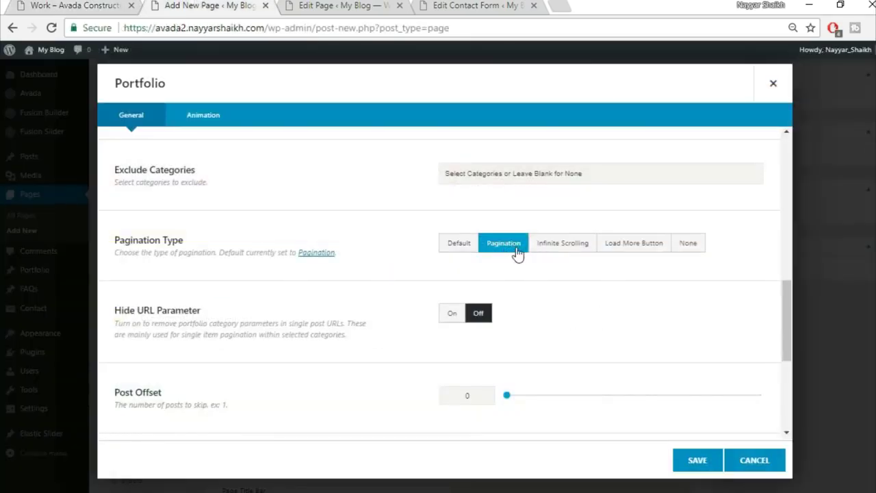
scroll(304, 386, "down", 2)
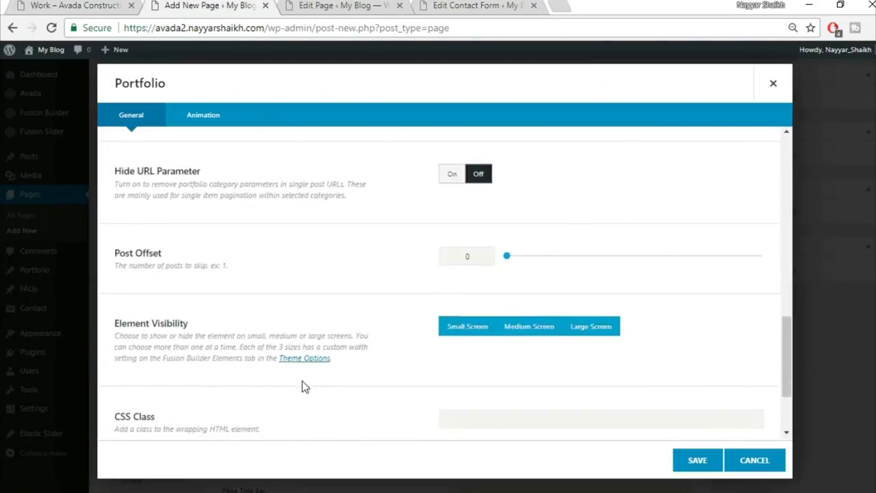
scroll(305, 387, "down", 1)
scroll(304, 386, "down", 1)
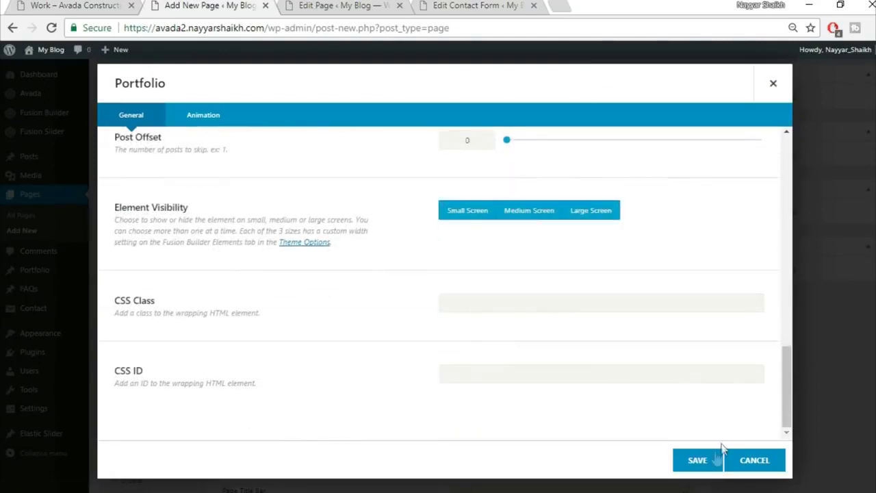
left_click(692, 463)
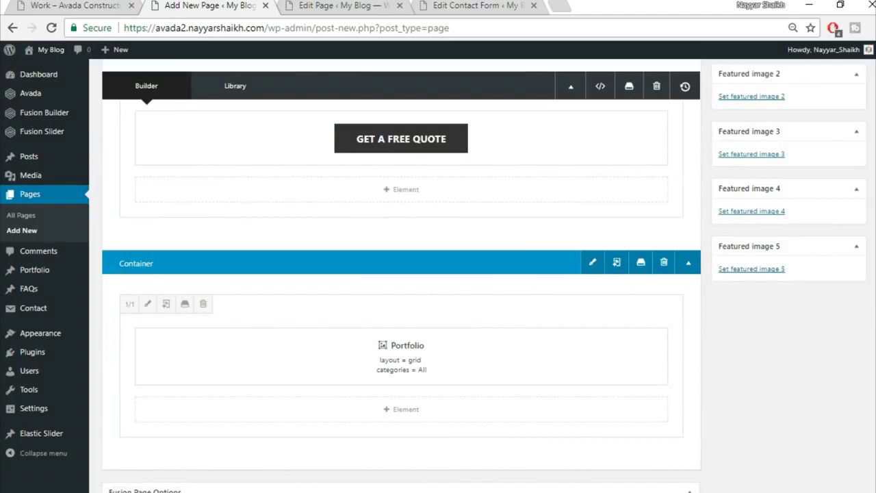
scroll(401, 274, "up", 10)
- Publish the Work page and view the live result
left_click(841, 211)
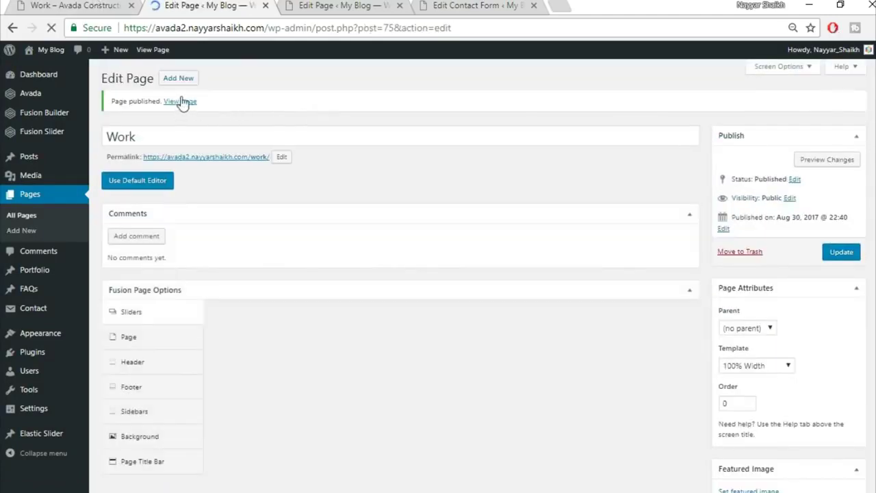
left_click(180, 103, "ctrl")
left_click(310, 5)
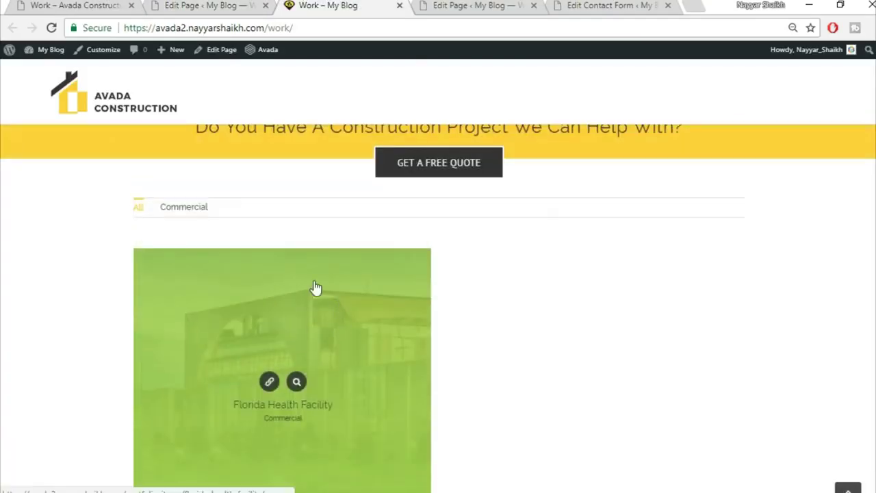
scroll(548, 388, "down", 2)
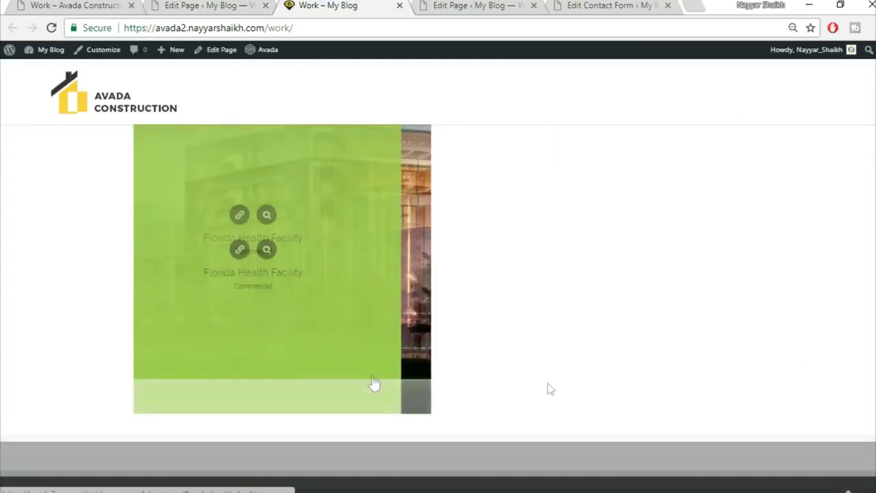
scroll(552, 382, "up", 7)
- Compare the live page with the demo's Work page, then close the live view
left_click(127, 4)
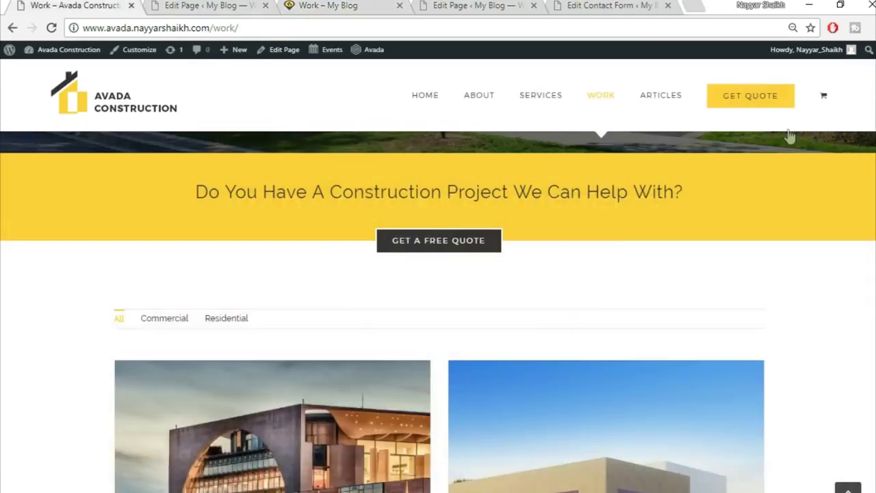
scroll(750, 313, "down", 10)
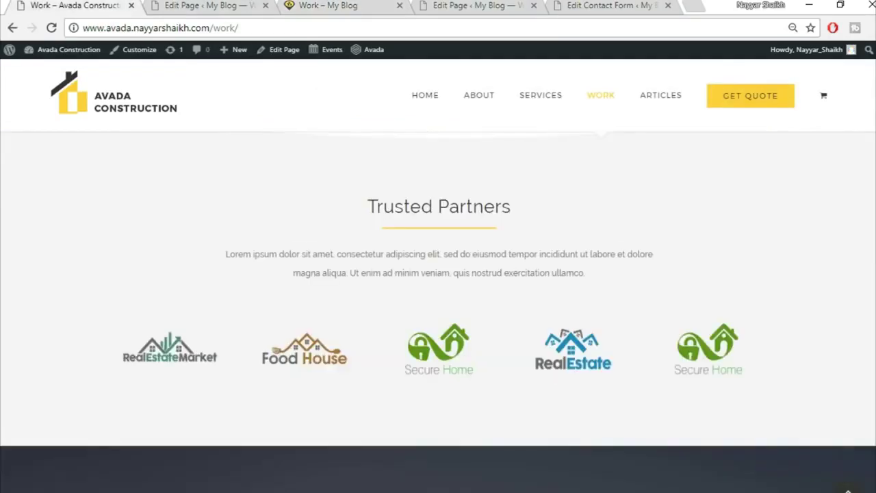
scroll(729, 214, "down", 8)
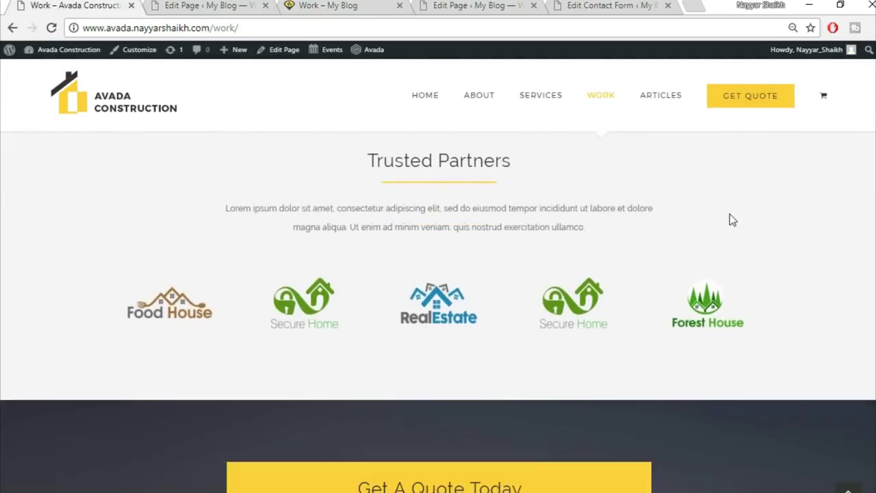
scroll(638, 352, "down", 5)
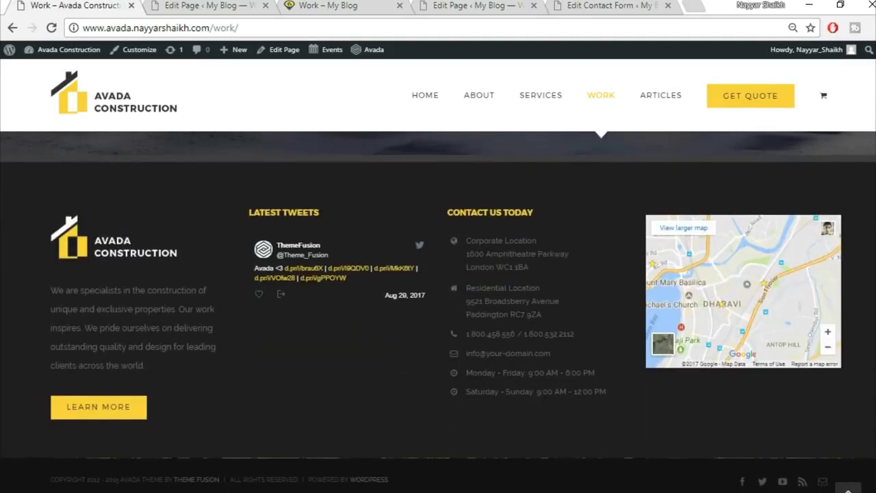
key("Home")
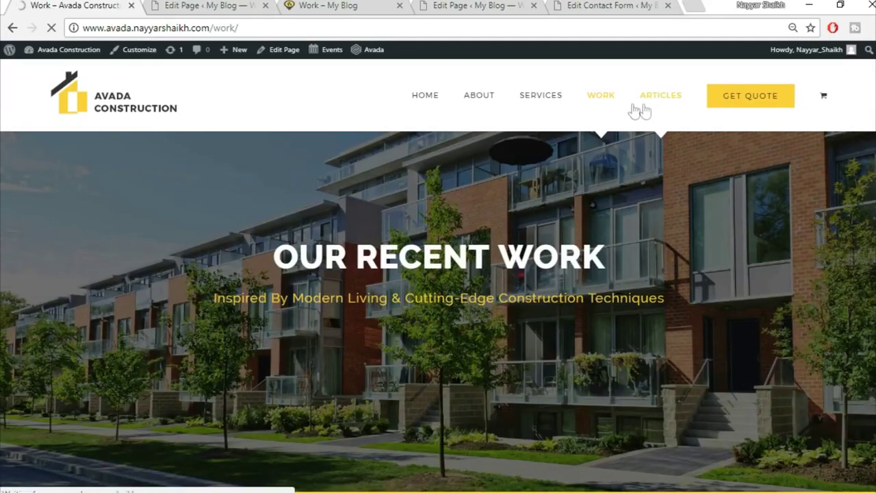
left_click(241, 8)
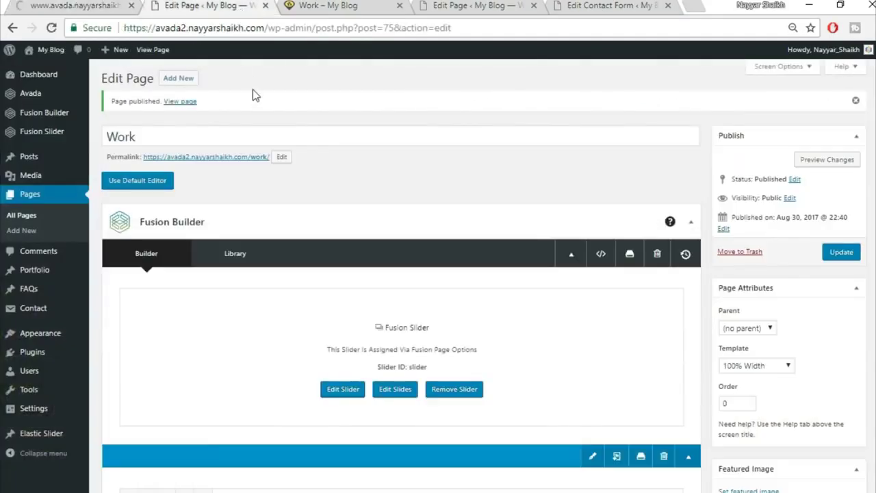
left_click(390, 9)
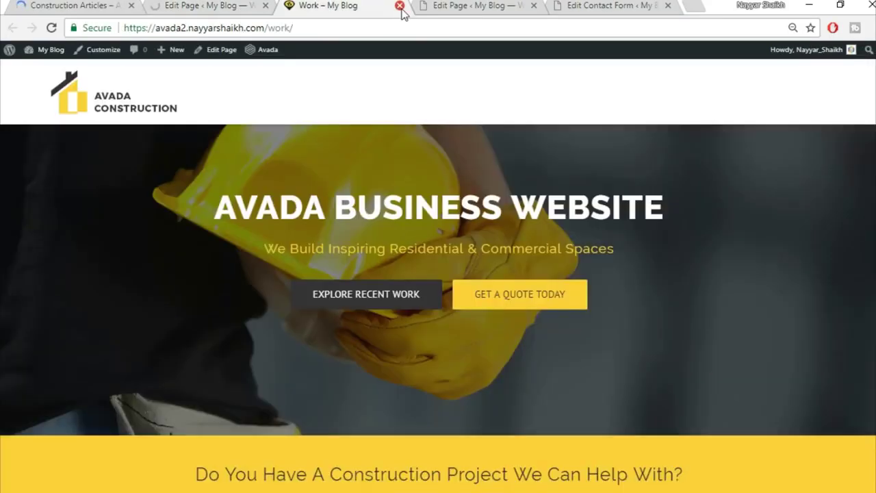
left_click(399, 6)
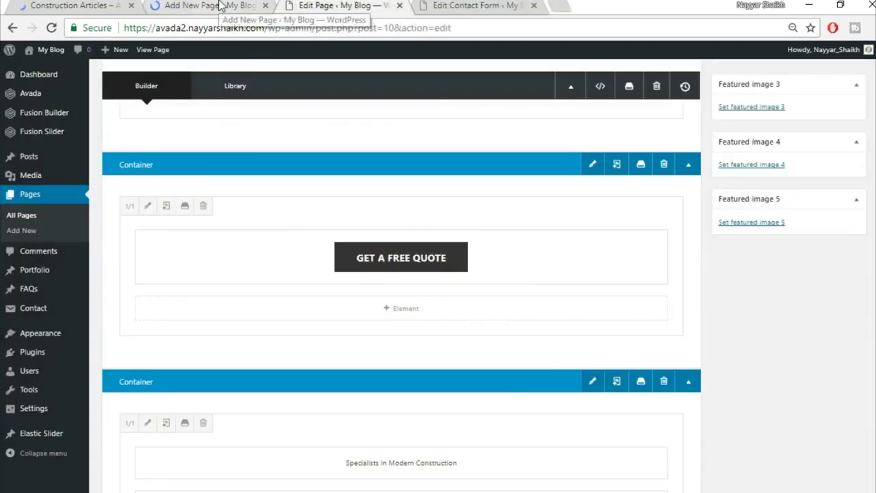
- Reload the blank new-page editor and enter the title 'Artcles' for the Articles page
left_click(220, 5)
key("ctrl+Page_Up")
left_click(220, 6)
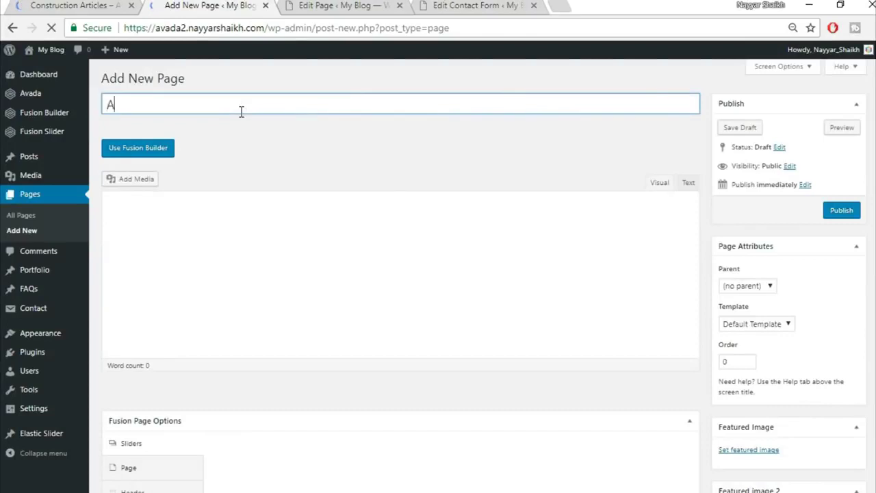
type("Artcles")
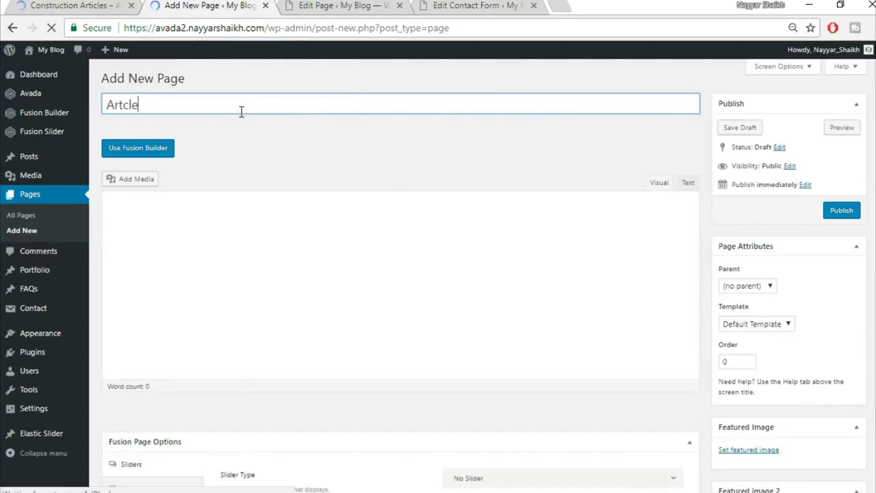
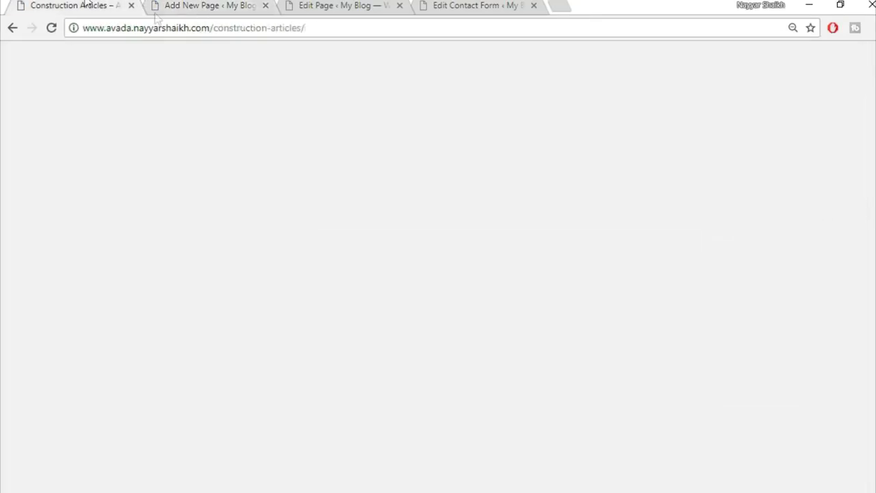
- Give the new Articles page the 100% Width template
scroll(513, 231, "down", 7)
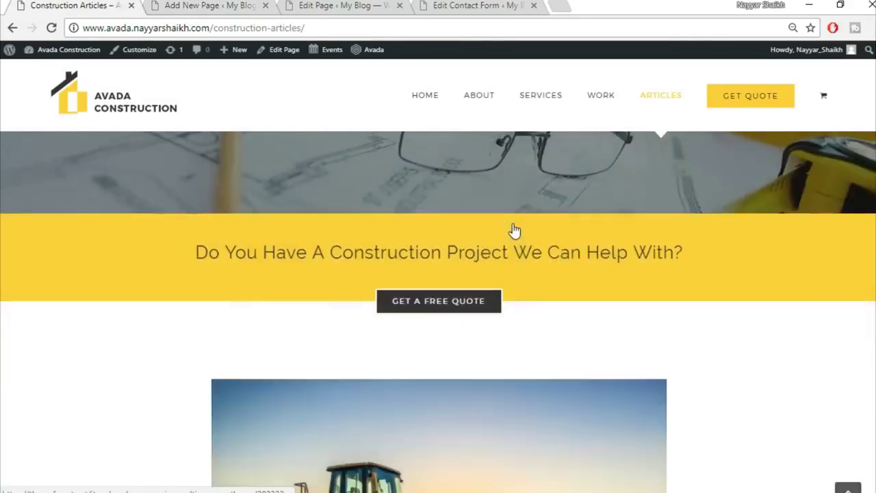
scroll(513, 262, "up", 5)
scroll(492, 376, "down", 10)
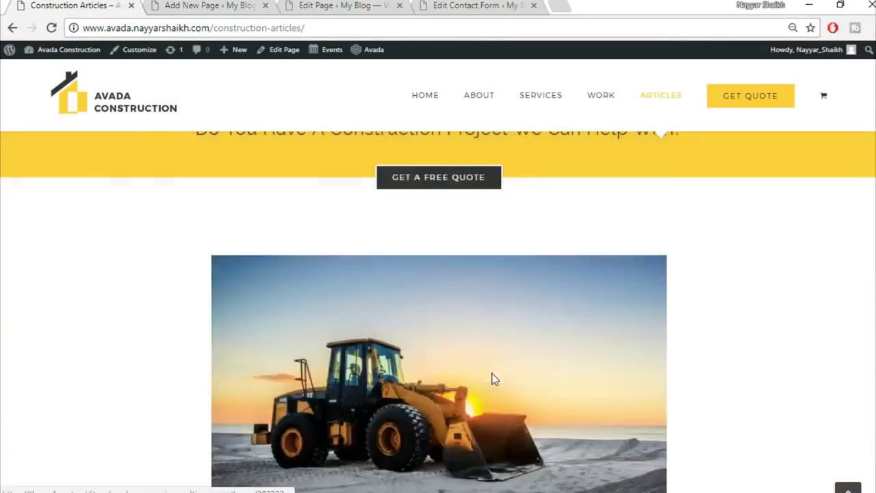
scroll(460, 397, "up", 3)
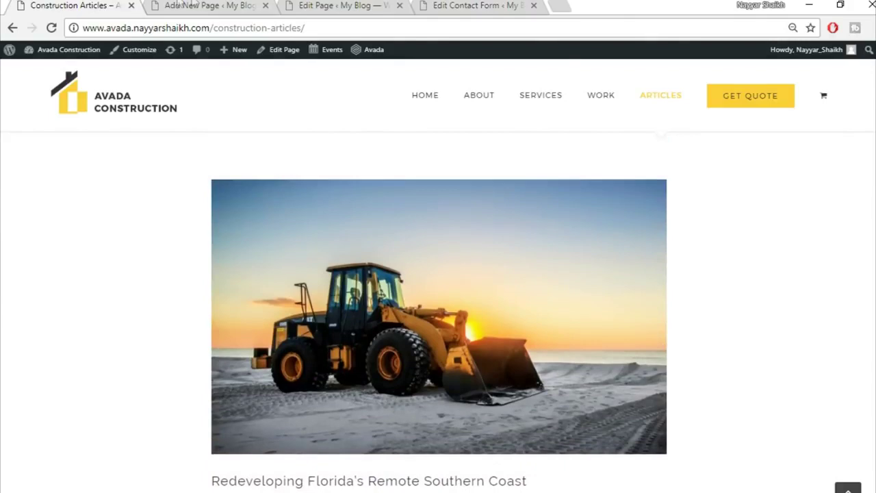
left_click(205, 5)
left_click(766, 327)
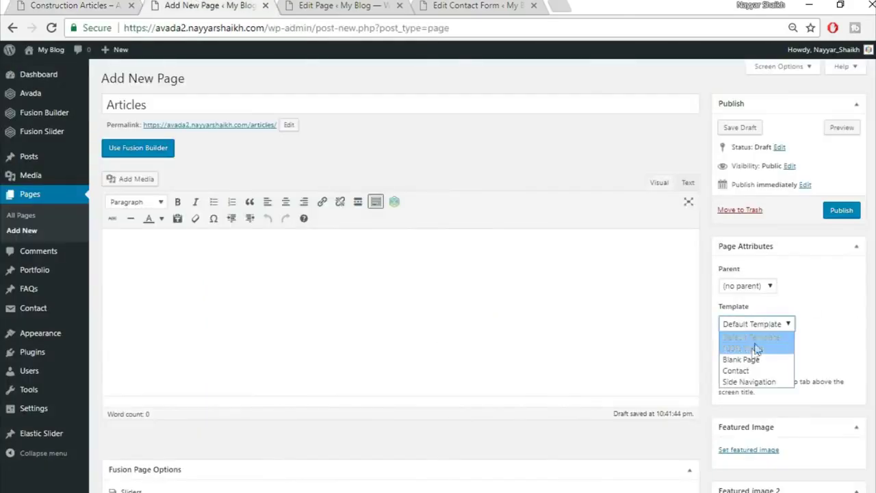
left_click(749, 347)
- Set the slider type to Fusion Slider using the slider named Slider
scroll(749, 348, "down", 1)
scroll(495, 242, "down", 3)
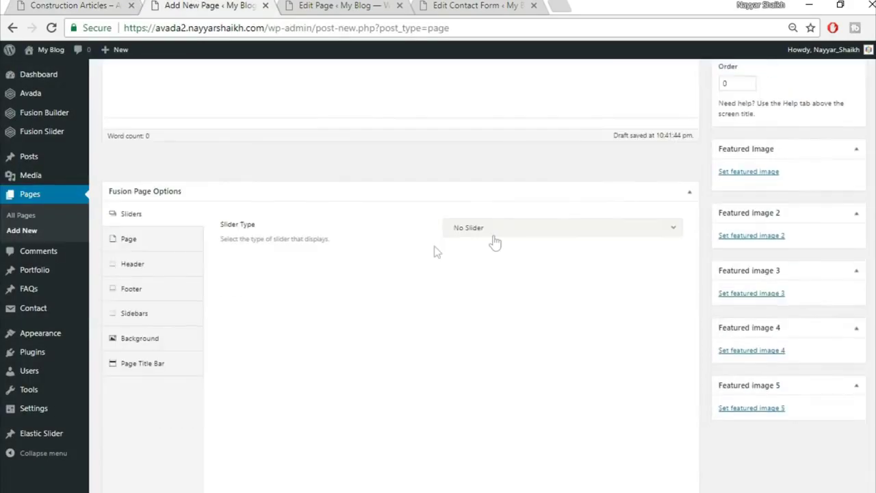
left_click(495, 231)
left_click(520, 287)
left_click(514, 271)
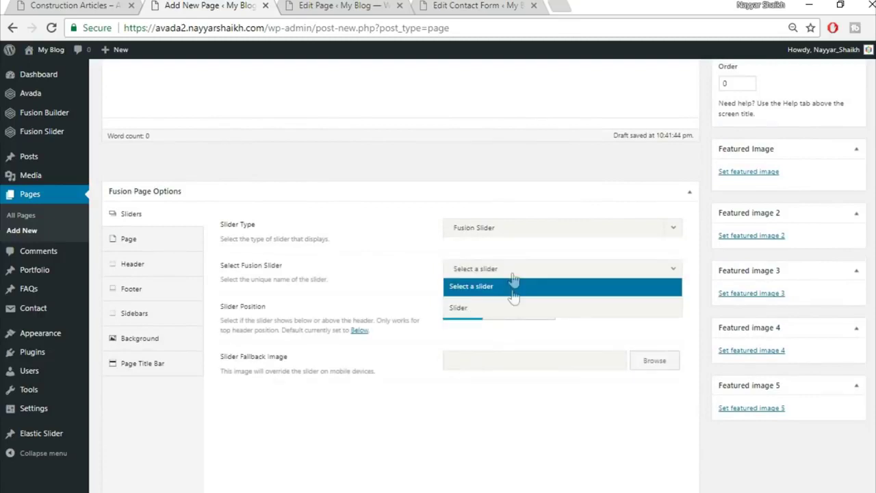
left_click(508, 307)
- Zero the page's content padding and hide the page title bar
left_click(151, 236)
left_click(482, 258)
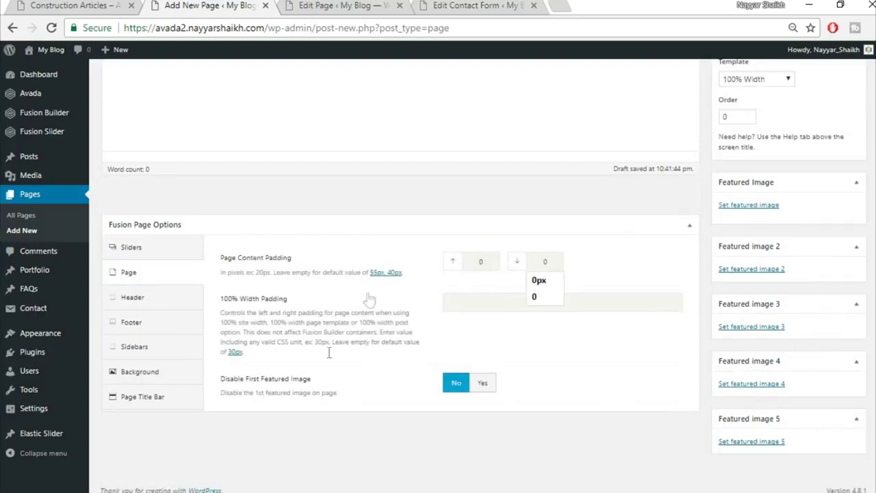
left_click(171, 396)
left_click(498, 228)
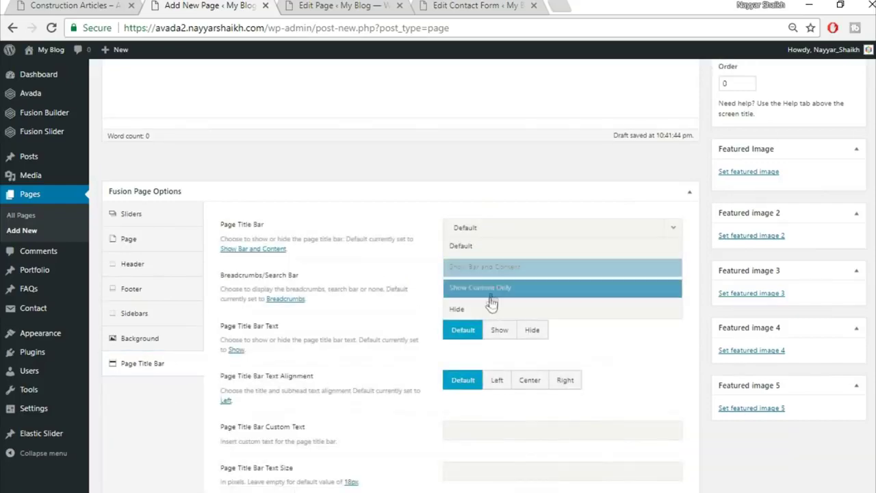
left_click(484, 311)
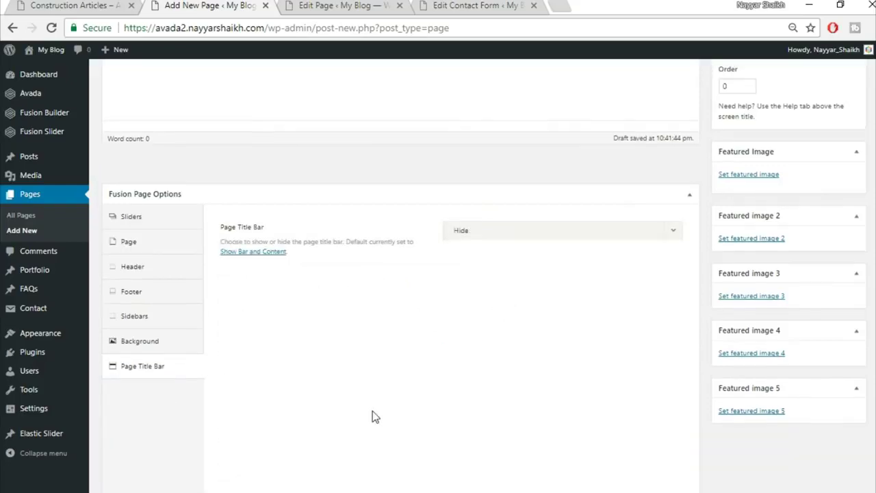
scroll(373, 413, "up", 4)
- Switch to Fusion Builder and insert the saved Top1 library container
left_click(137, 146)
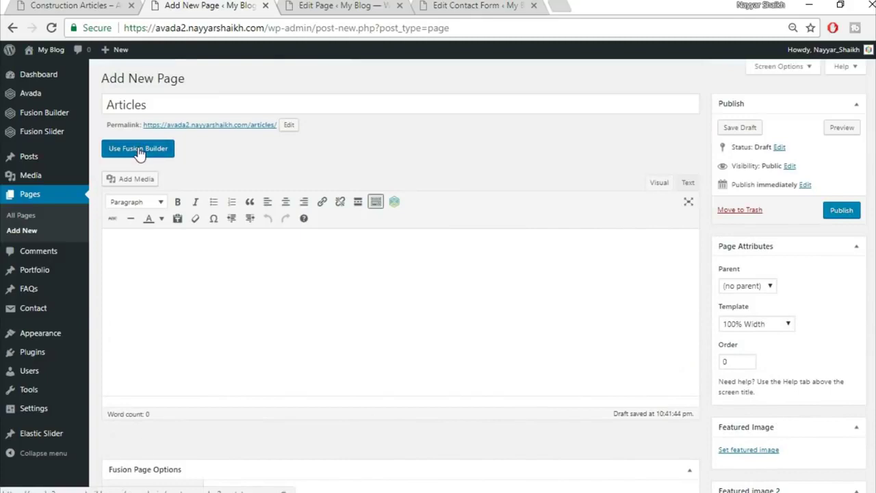
left_click(365, 352)
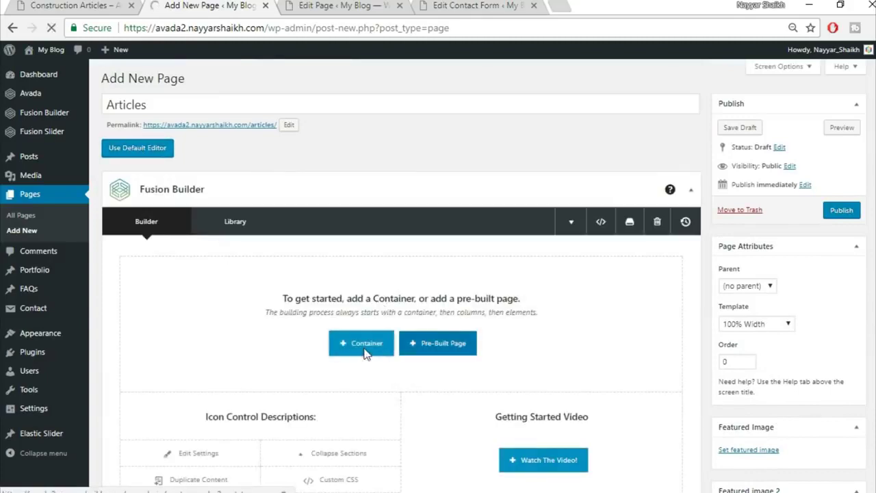
left_click(268, 130)
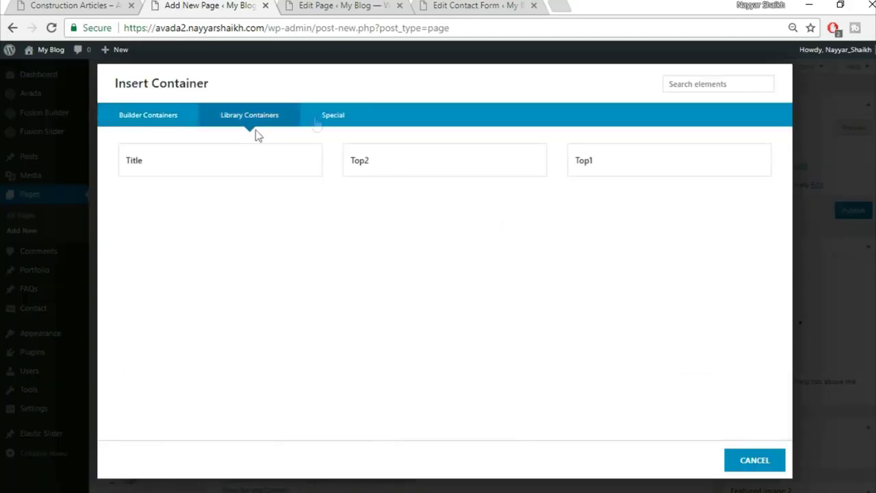
left_click(652, 185)
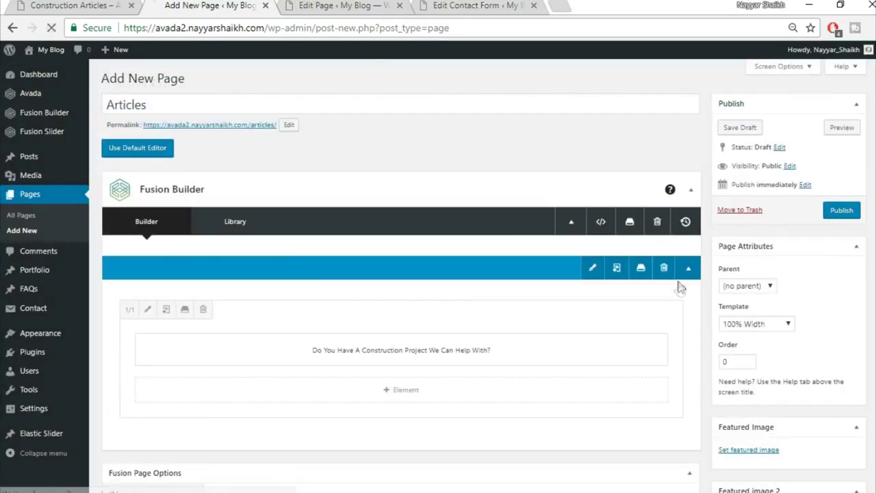
- Insert the saved Top2 library container below the first one
scroll(639, 307, "down", 3)
left_click(578, 301)
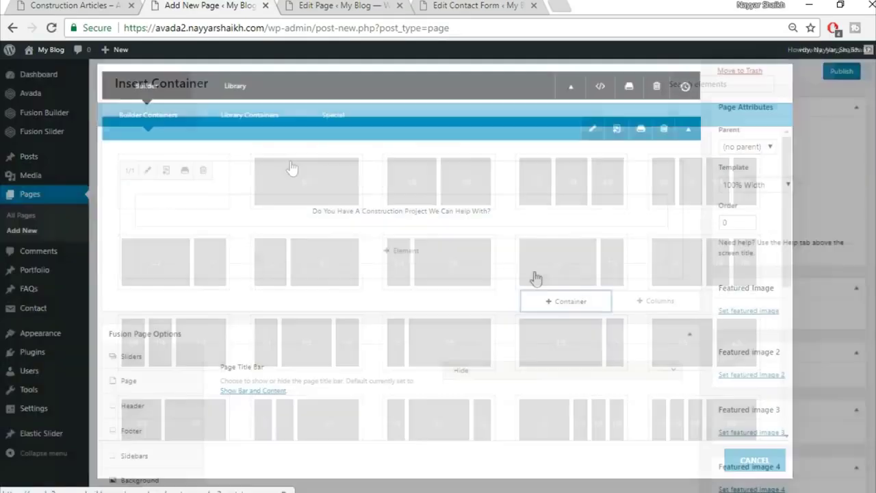
left_click(239, 113)
left_click(418, 169)
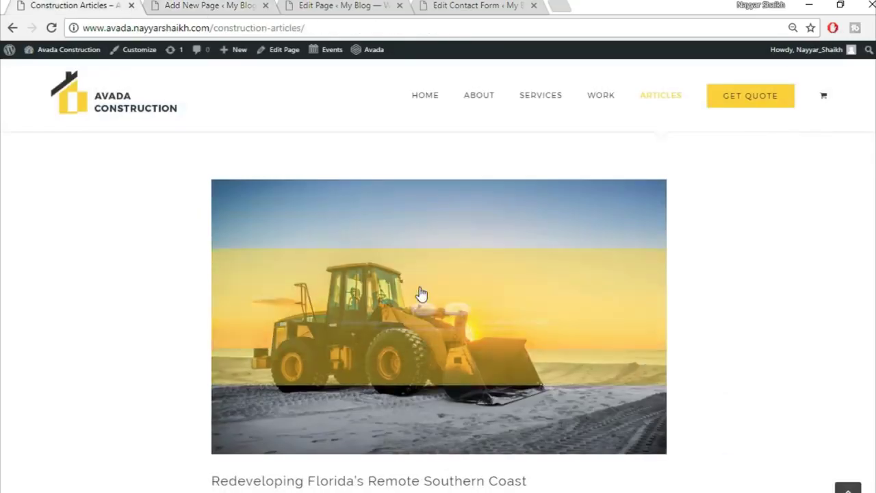
scroll(421, 294, "up", 2)
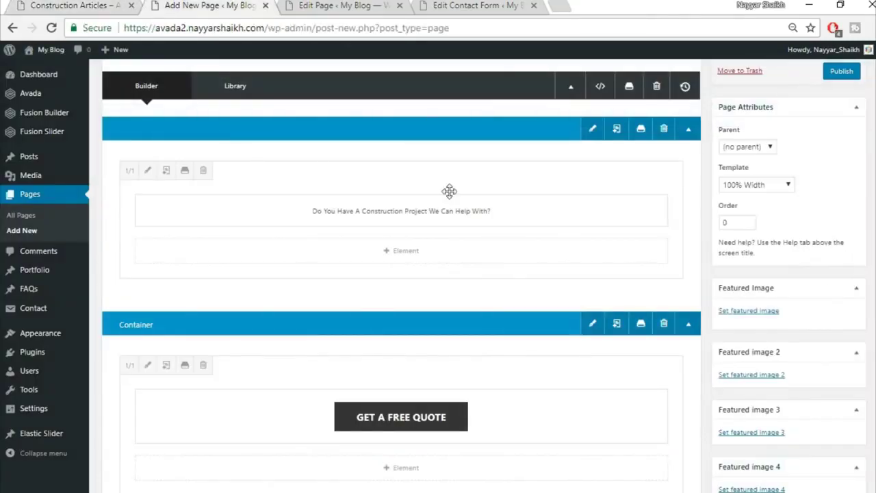
scroll(449, 191, "down", 4)
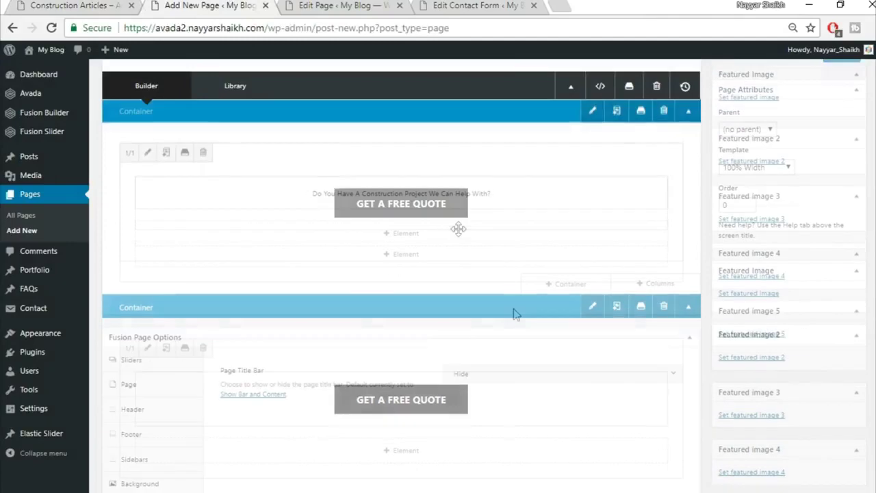
- Add a full-width 1/1 container and place a Blog element in it
left_click(568, 241)
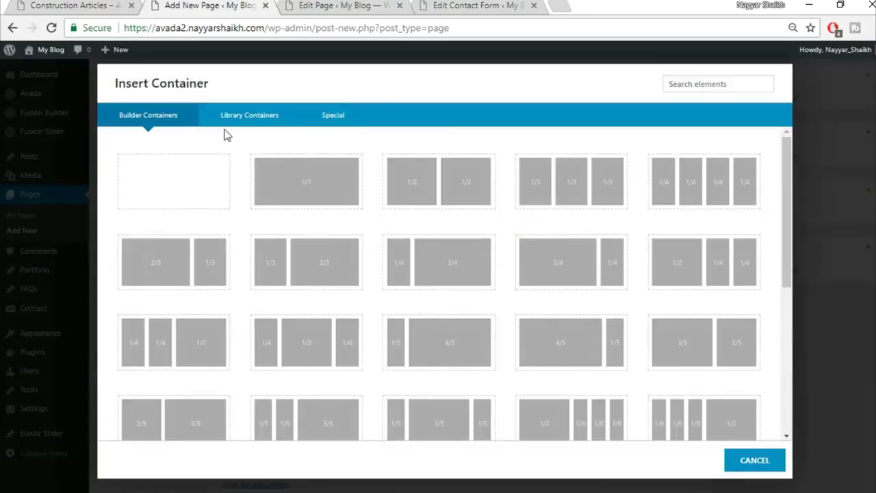
left_click(313, 190)
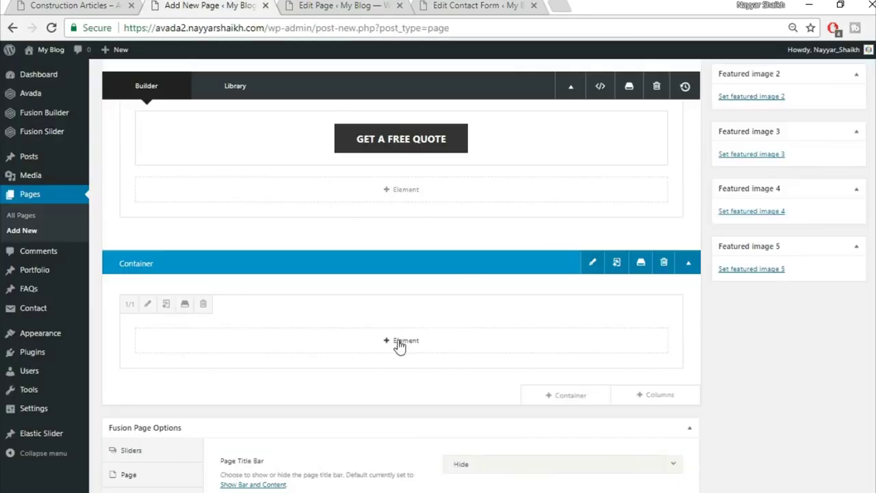
left_click(400, 344)
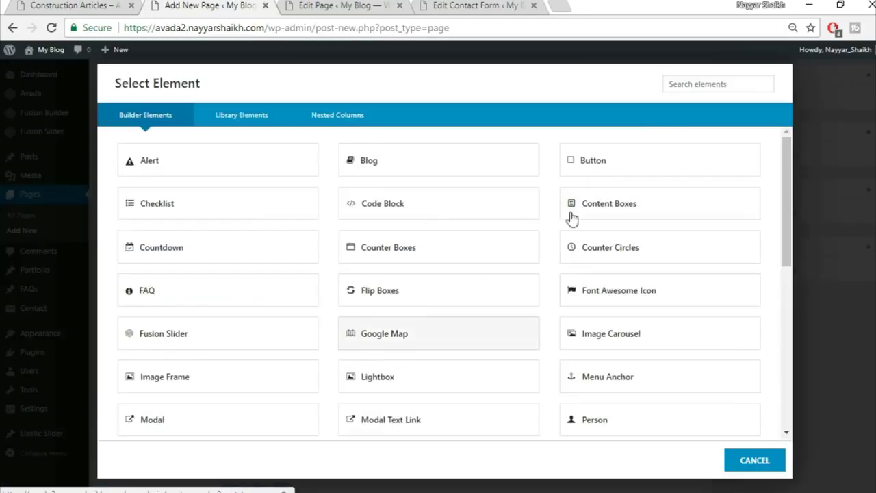
left_click(418, 172)
- Keep the Large blog layout and look through the Blog element's options
left_click(496, 149)
left_click(496, 150)
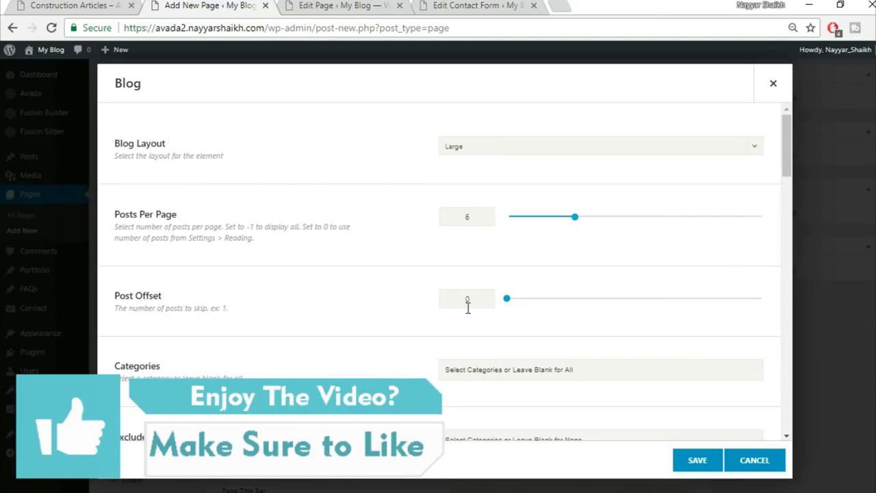
scroll(468, 307, "down", 3)
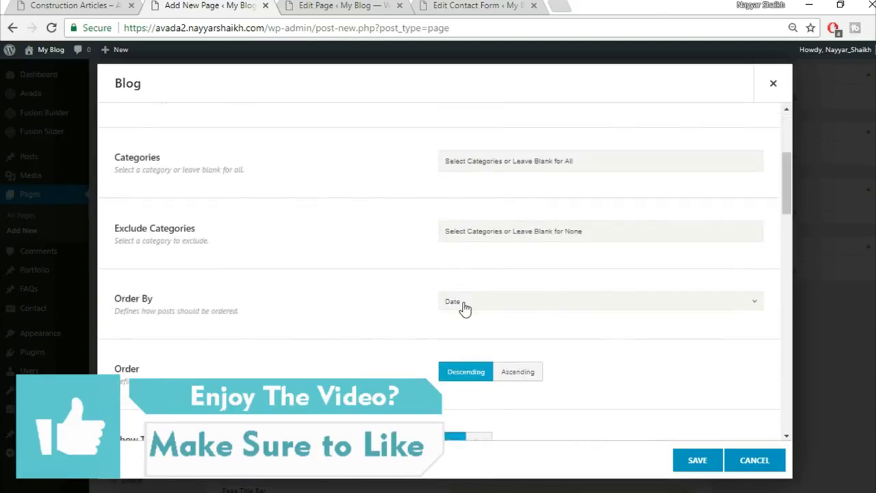
scroll(391, 318, "down", 1)
scroll(707, 307, "down", 2)
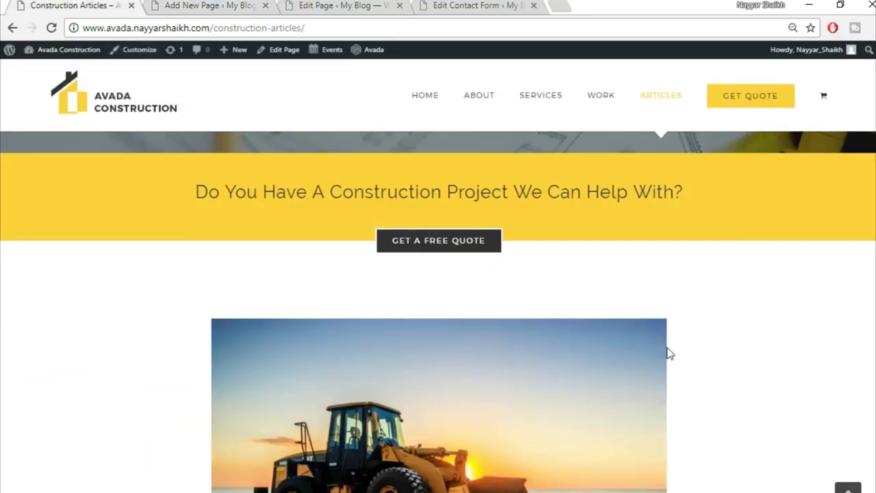
scroll(650, 345, "down", 3)
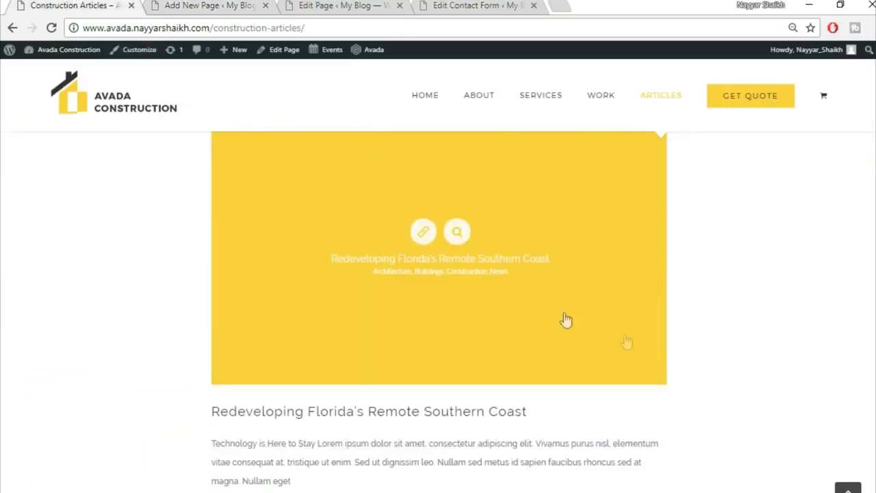
scroll(708, 324, "down", 1)
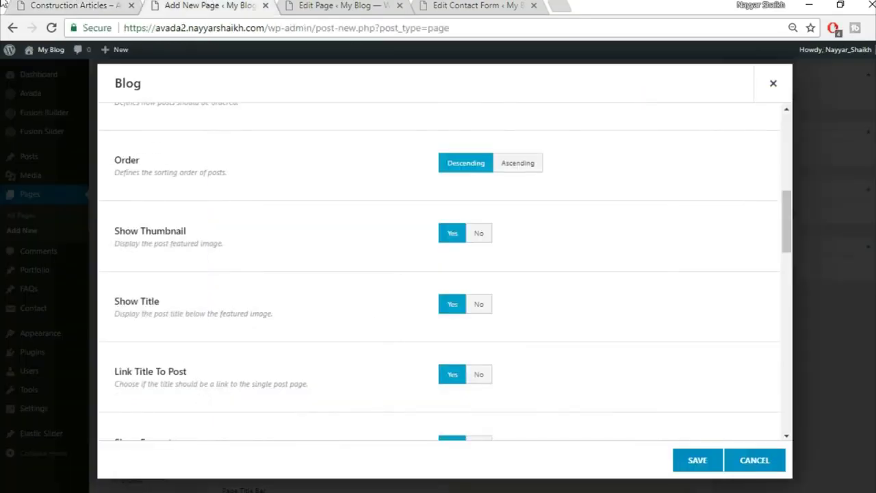
left_click(2, 3)
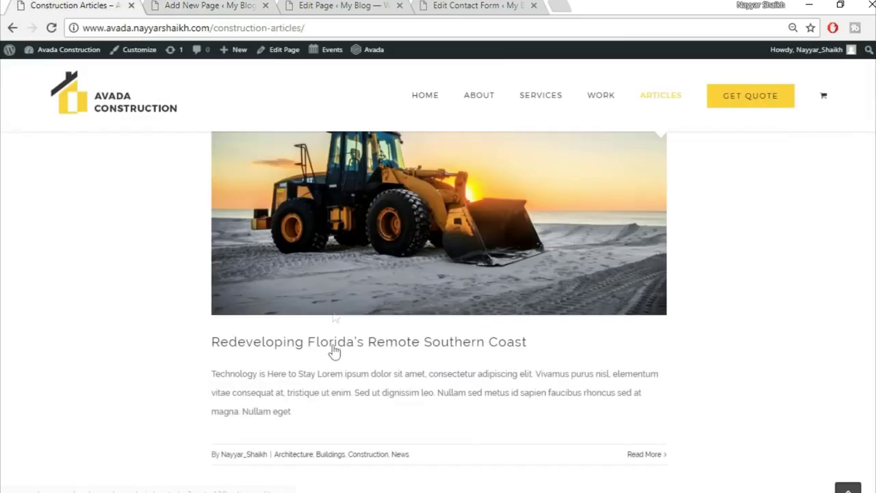
scroll(382, 279, "down", 2)
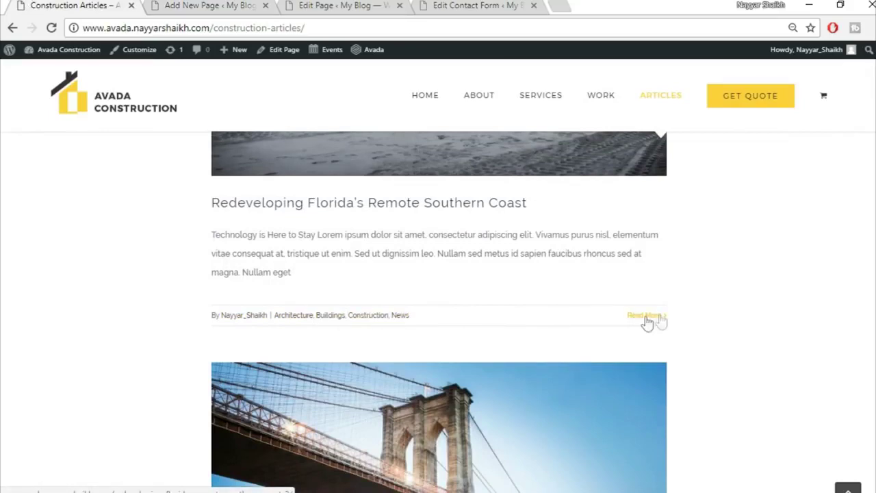
- Hide the author name on the blog posts
left_click(226, 5)
scroll(467, 329, "down", 3)
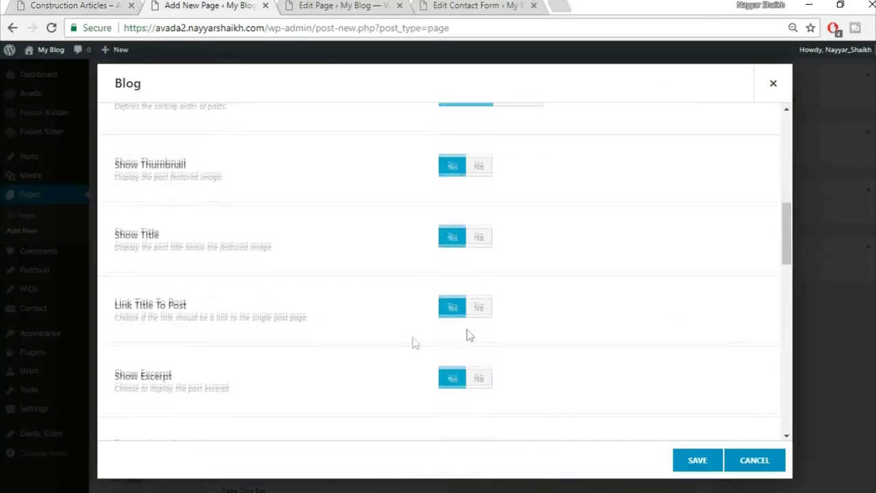
scroll(466, 267, "down", 1)
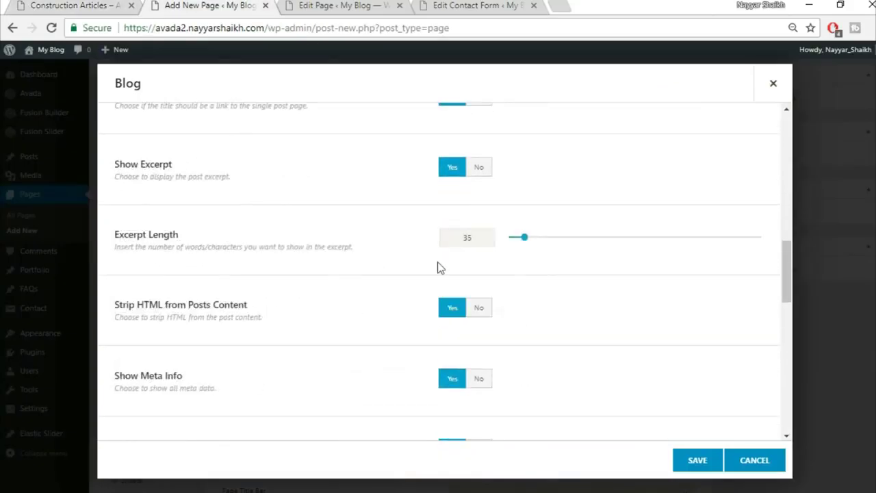
scroll(284, 277, "down", 2)
left_click(482, 314)
- Check against the live articles page, then save the Blog element settings
key("ctrl+1")
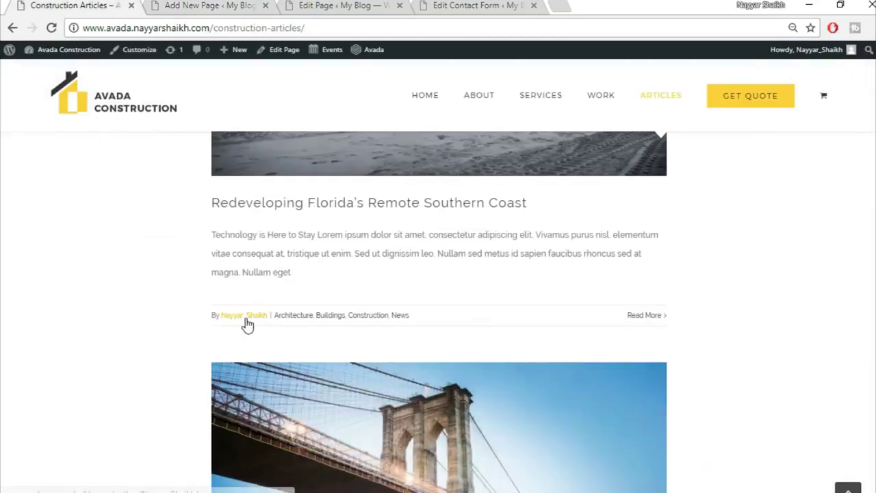
left_click(174, 4)
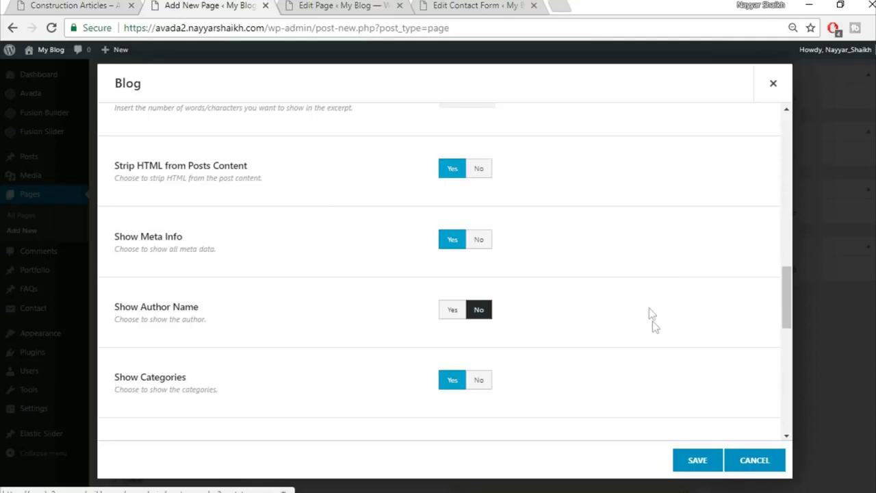
scroll(653, 322, "down", 6)
scroll(713, 385, "down", 2)
scroll(713, 385, "up", 6)
scroll(714, 397, "up", 10)
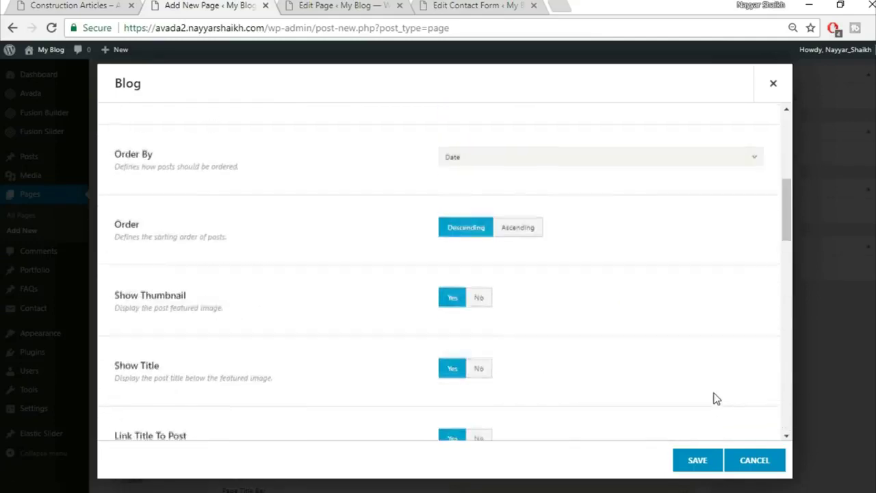
left_click(705, 464)
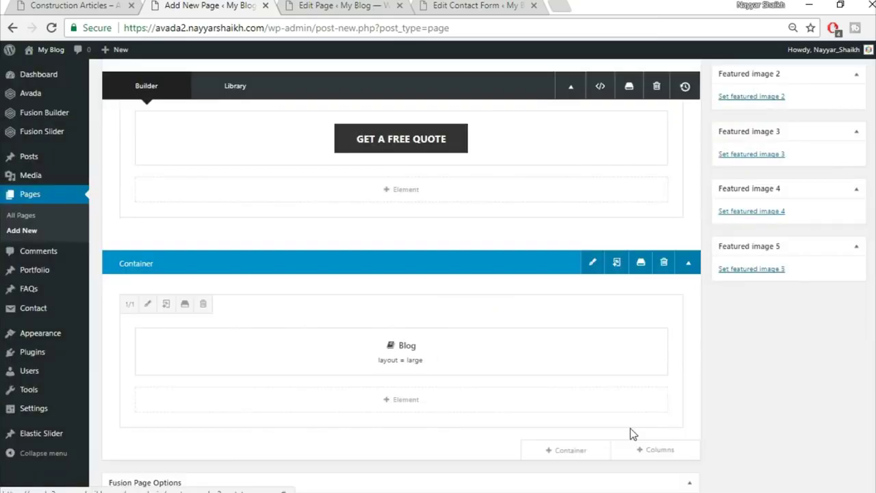
- Review the reference Construction Articles page and return to the page builder
left_click(71, 6)
scroll(193, 239, "up", 8)
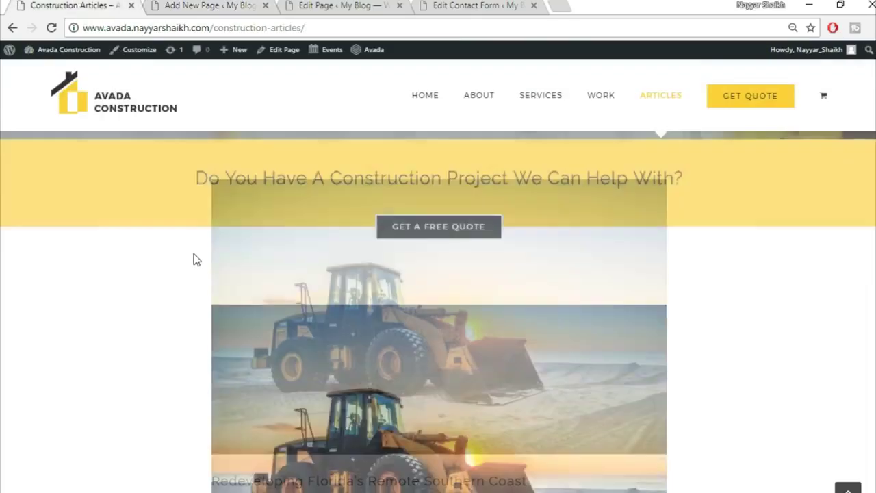
scroll(401, 397, "down", 2)
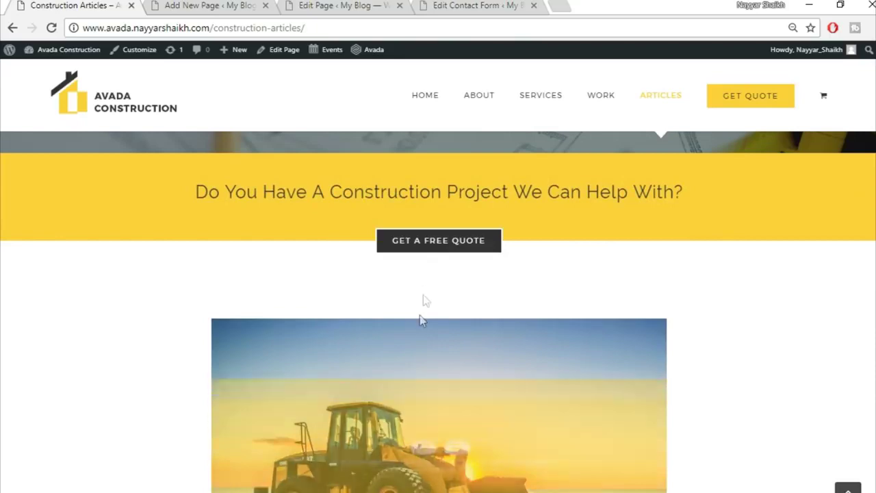
left_click(203, 5)
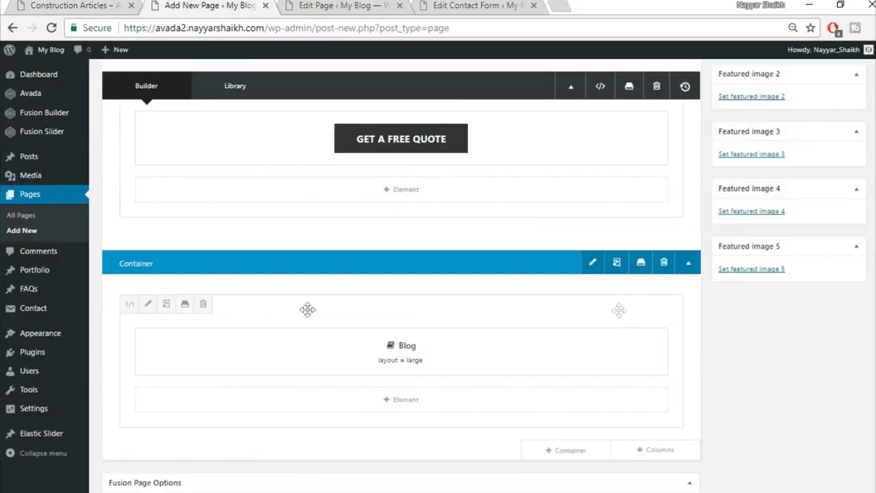
- Give the blog column 50 top padding in its Design settings
left_click(148, 304)
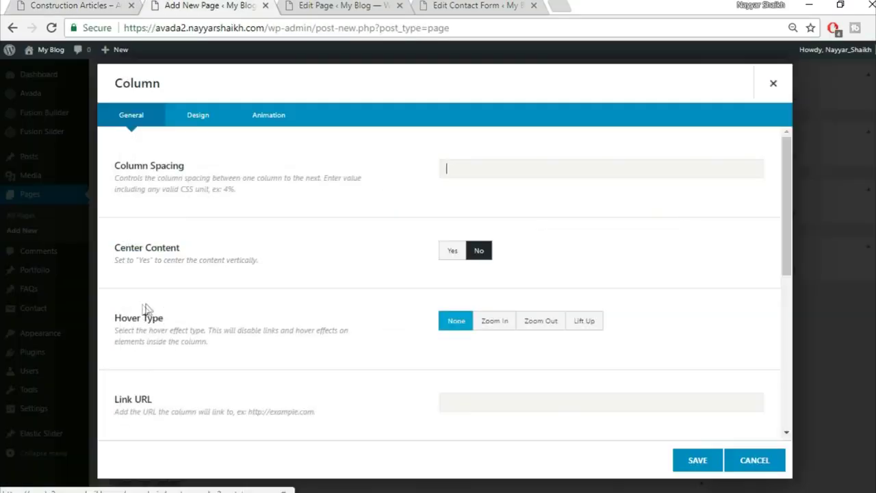
left_click(776, 85)
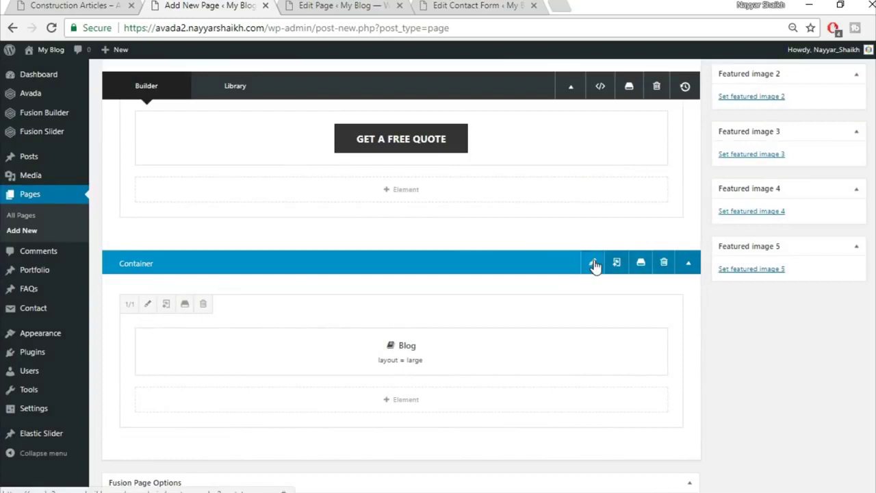
left_click(146, 304)
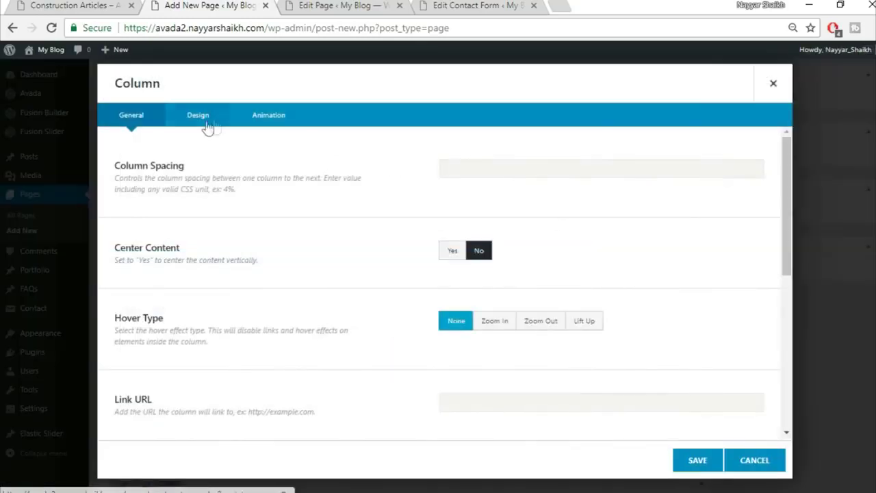
left_click(193, 120)
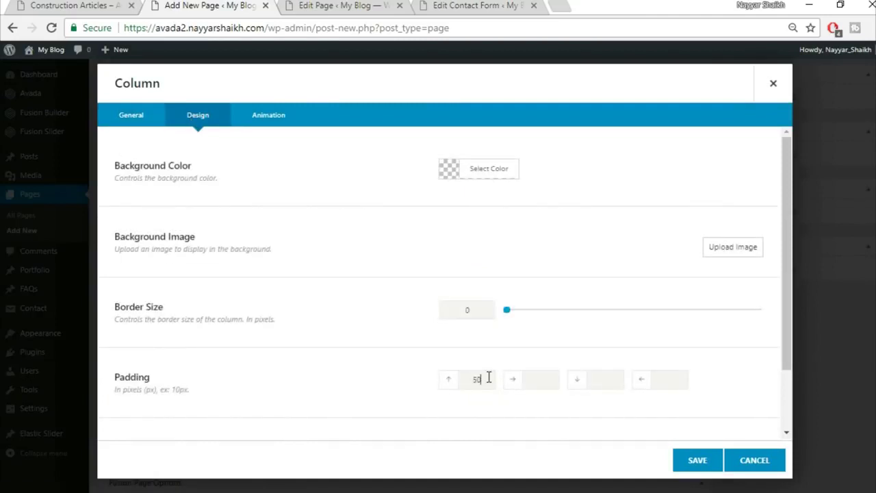
left_click(697, 460)
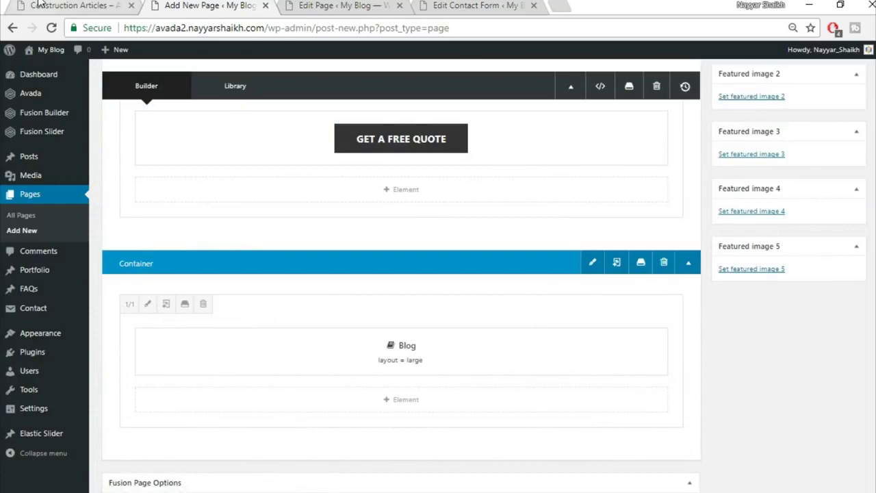
- After checking the reference page, set the column's side padding to 15% and bottom padding to 0px
left_click(39, 4)
scroll(54, 319, "down", 3)
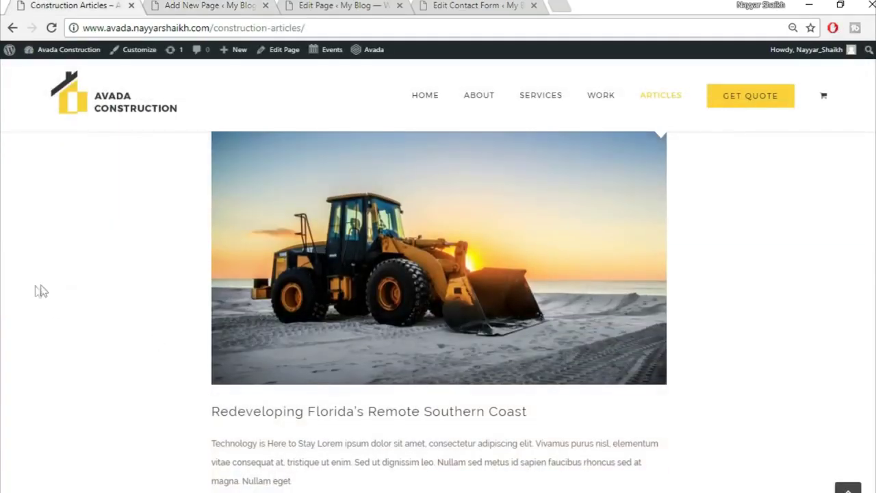
scroll(832, 284, "up", 2)
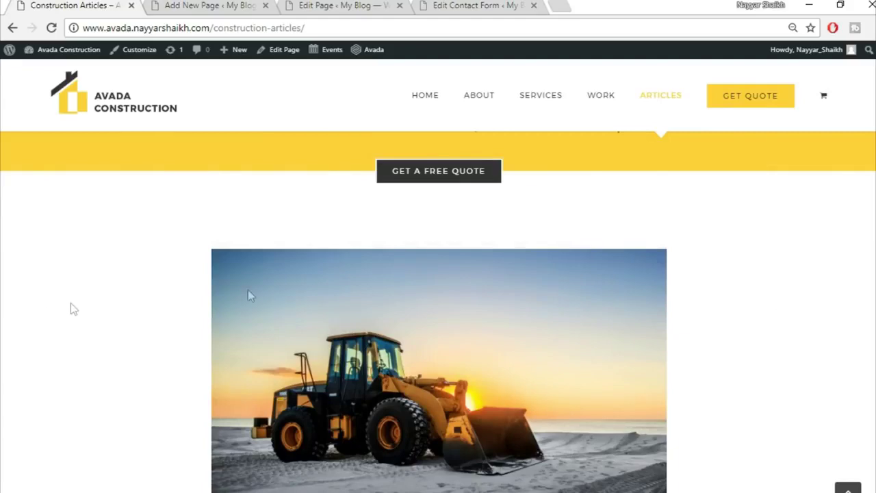
scroll(438, 311, "down", 2)
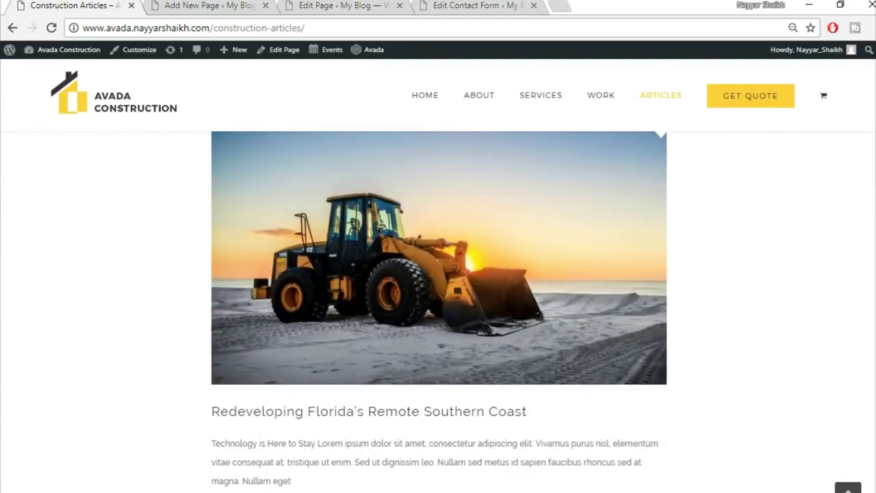
scroll(846, 294, "up", 2)
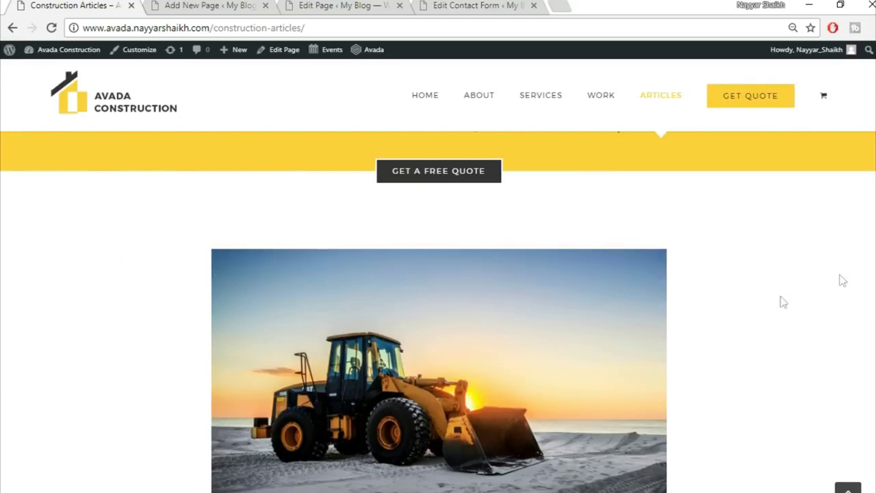
scroll(766, 337, "down", 2)
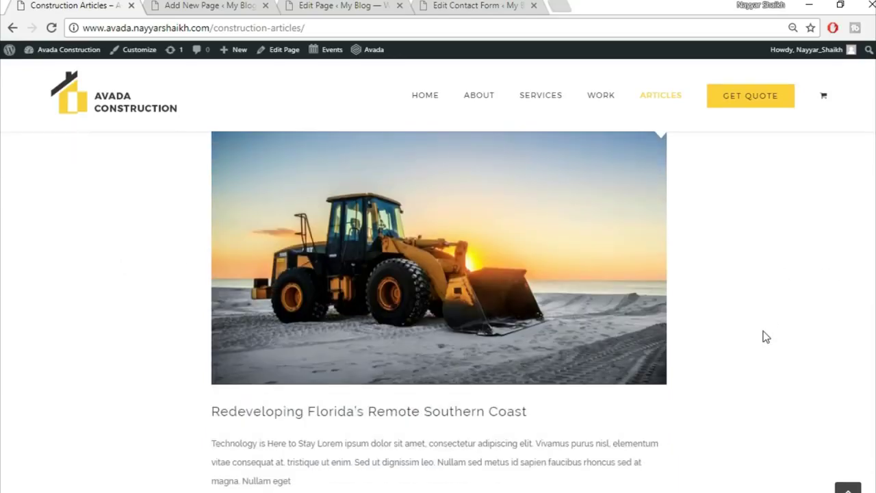
left_click(228, 9)
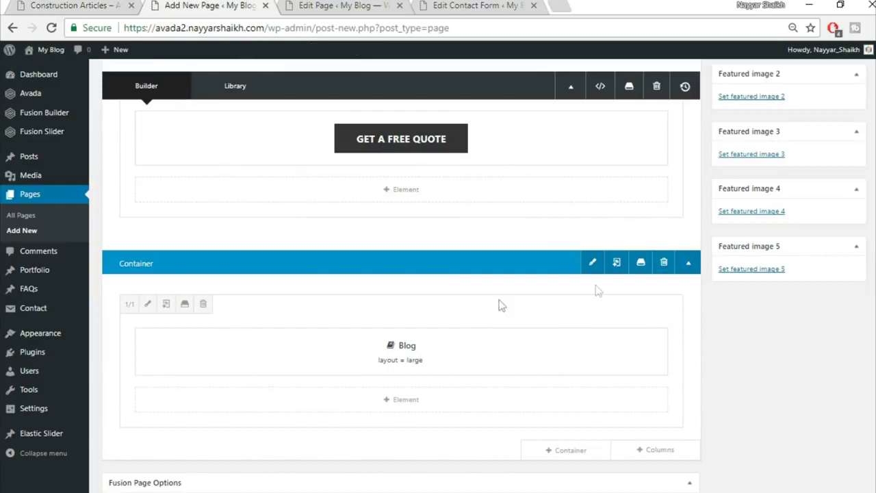
left_click(148, 304)
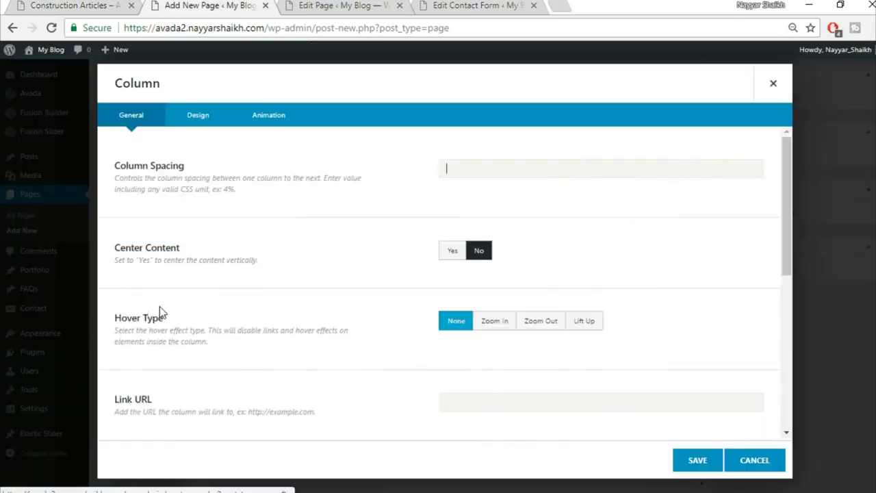
left_click(198, 116)
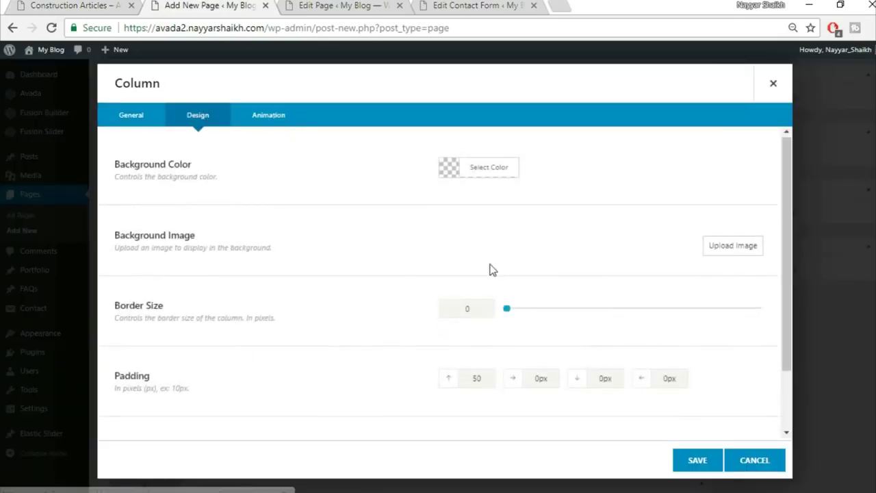
scroll(493, 294, "down", 2)
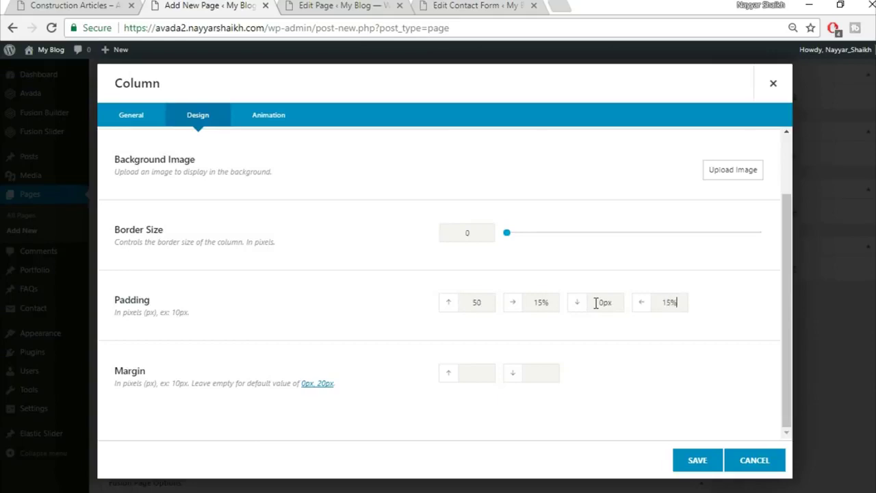
left_click(716, 463)
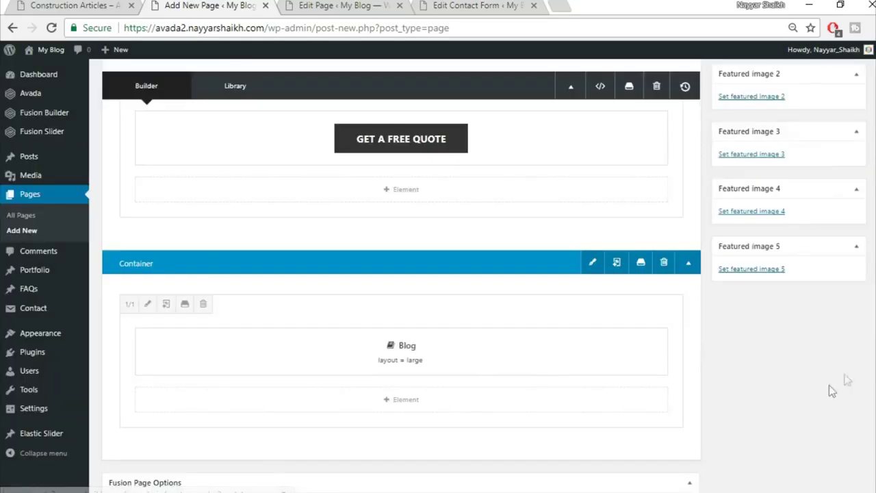
- Publish the Articles page and open it live in a new tab
scroll(401, 273, "up", 10)
left_click(841, 210)
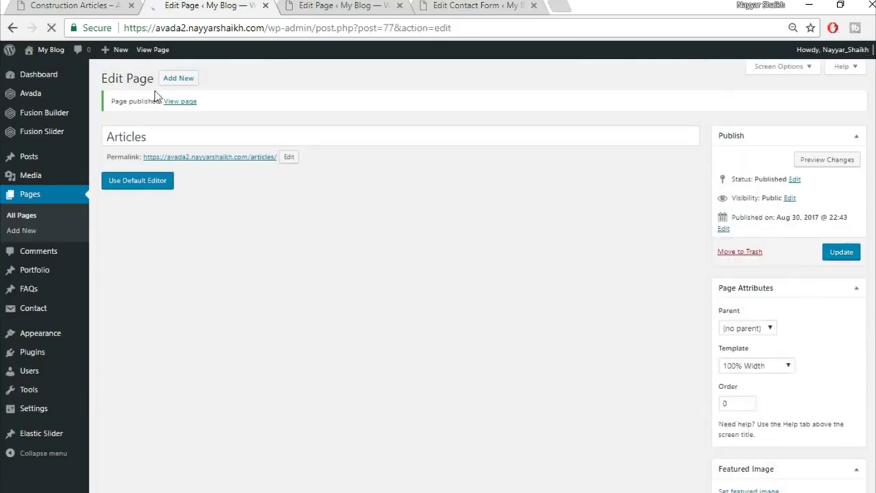
left_click(246, 114)
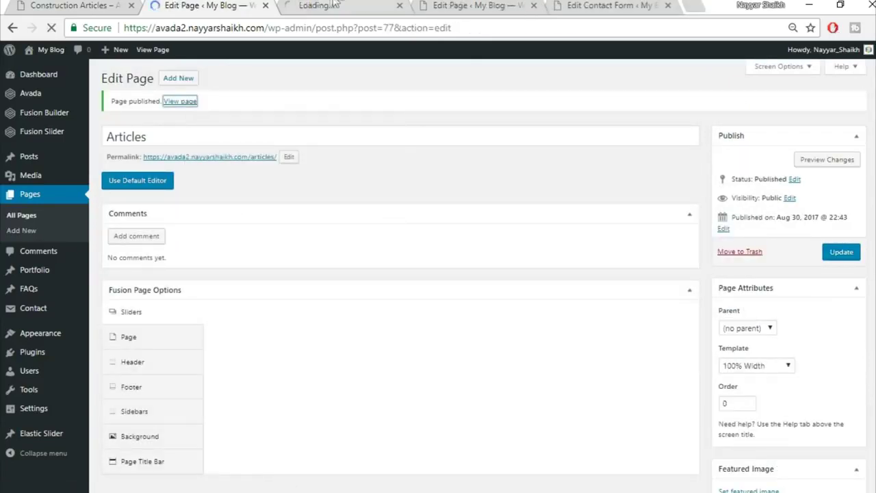
left_click(335, 5)
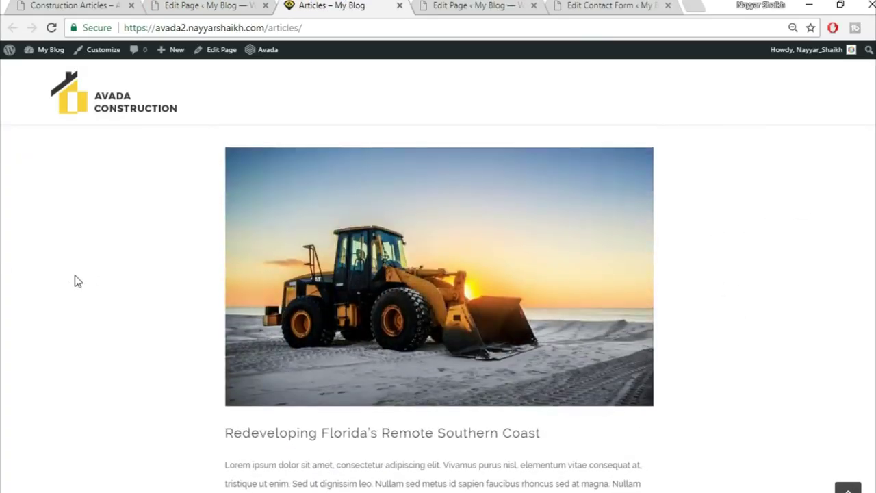
- Compare the live Articles page with the reference Construction Articles page, then return to the editor
scroll(78, 277, "down", 1)
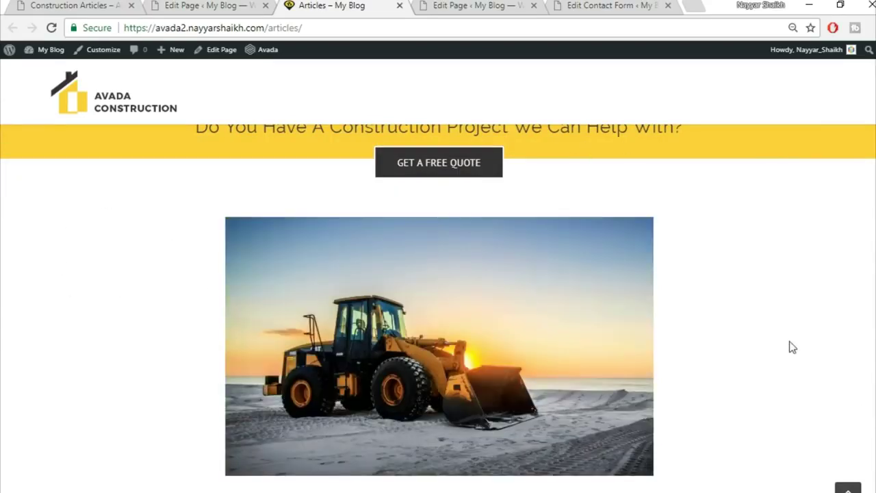
scroll(789, 347, "down", 3)
scroll(789, 347, "down", 2)
scroll(789, 347, "up", 4)
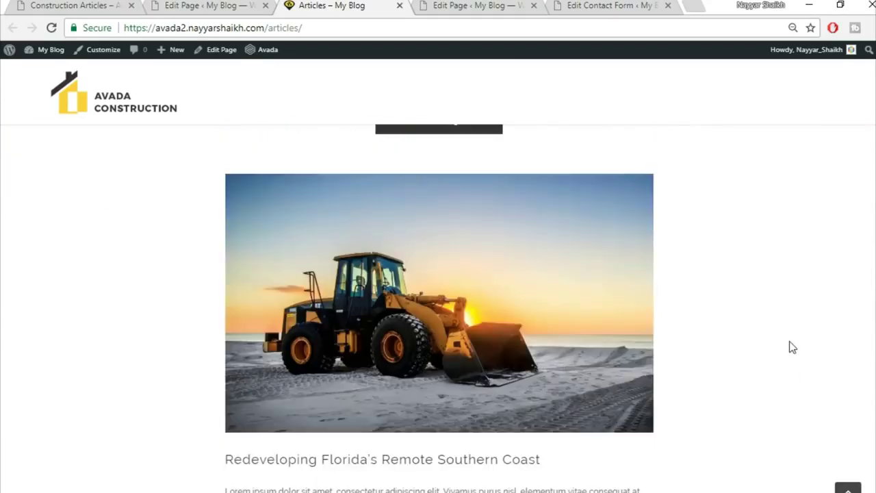
scroll(789, 342, "up", 6)
left_click(69, 5)
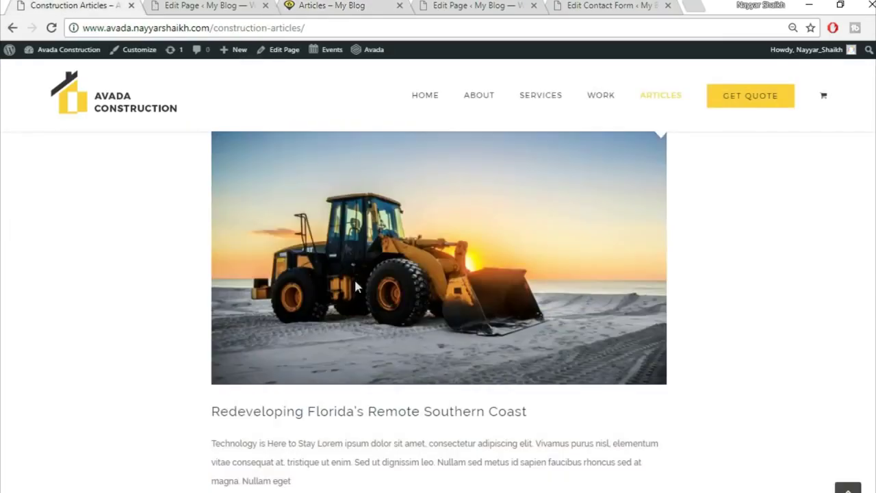
scroll(371, 387, "down", 10)
scroll(370, 388, "up", 12)
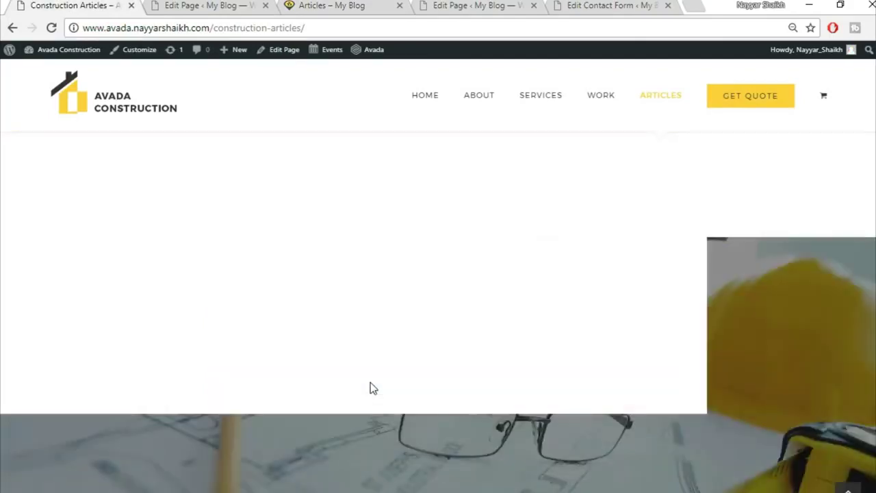
scroll(373, 388, "up", 3)
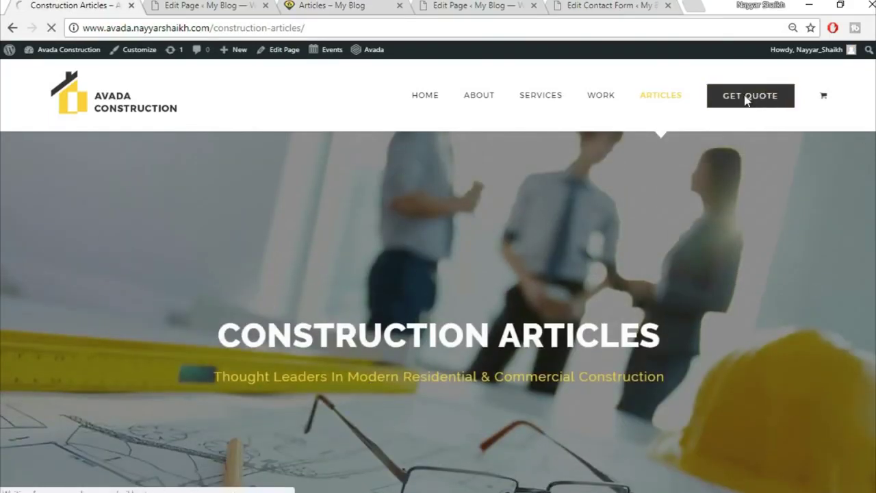
left_click(196, 5)
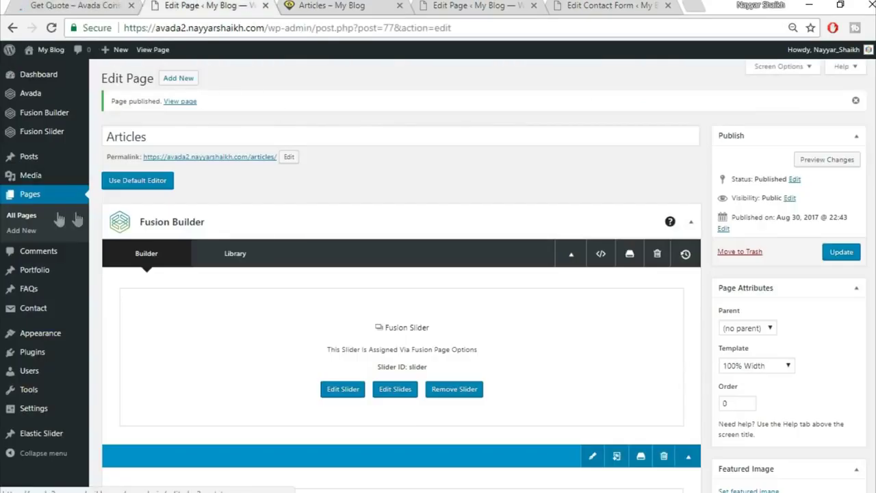
- Create a new Get Quote page with the 100% Width template
left_click(184, 79)
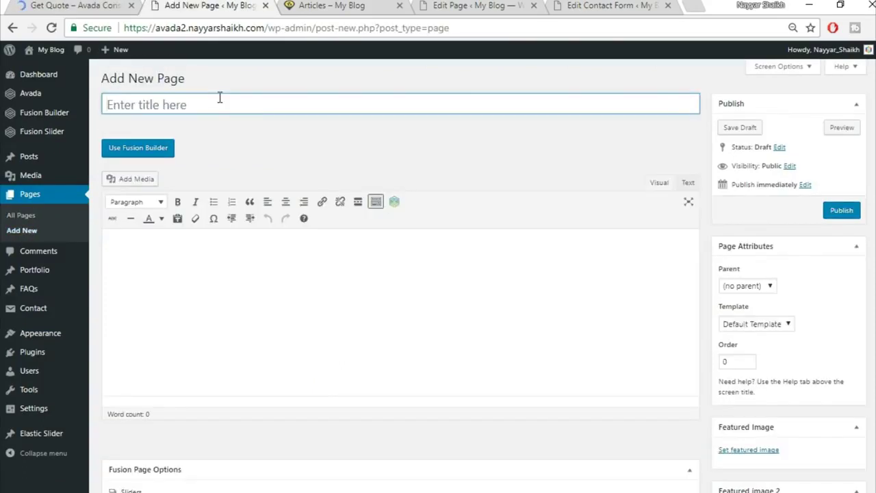
left_click(220, 98)
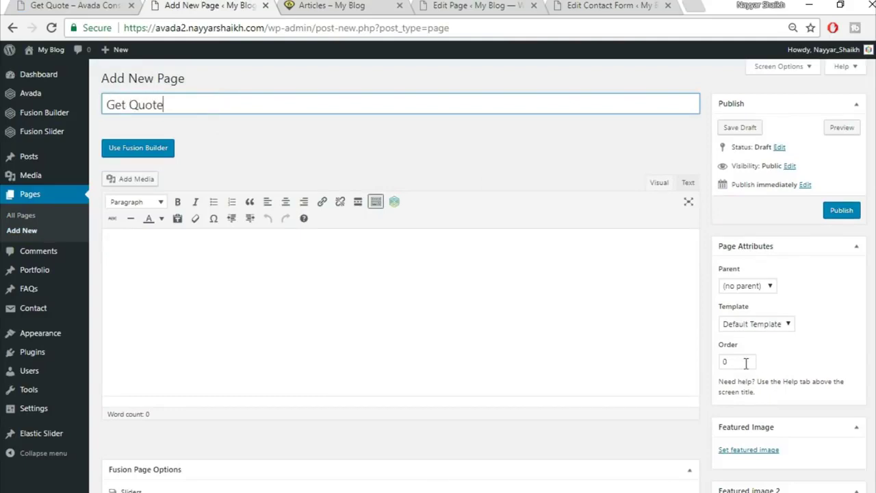
left_click(756, 324)
left_click(739, 348)
- Set the slider type to Fusion Slider using the slider named Slider
scroll(753, 328, "down", 3)
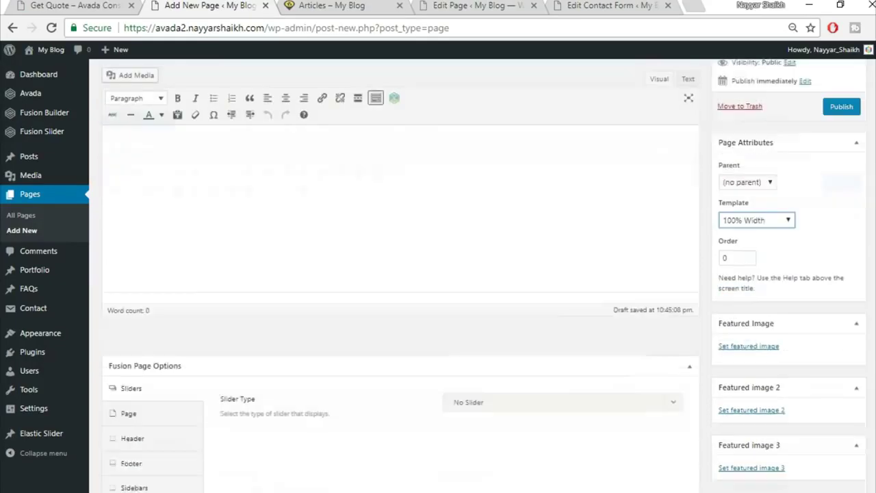
scroll(460, 219, "down", 3)
left_click(511, 159)
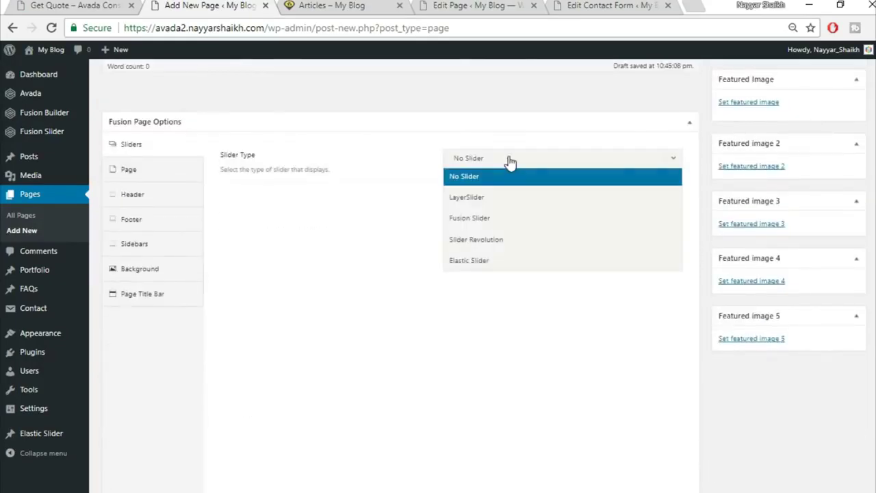
left_click(510, 218)
left_click(528, 200)
left_click(504, 237)
- Set the page's content padding to 0 and hide the page title bar
left_click(180, 172)
left_click(472, 268)
key("Tab")
type("0")
left_click(180, 396)
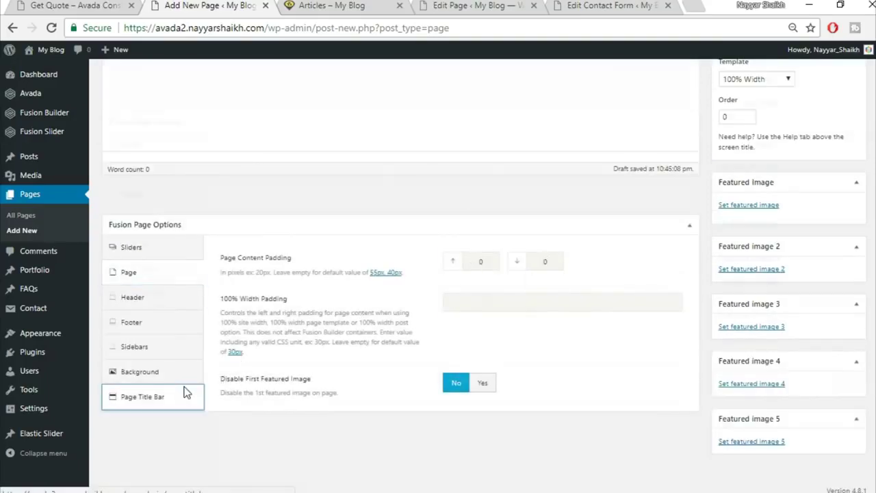
left_click(481, 159)
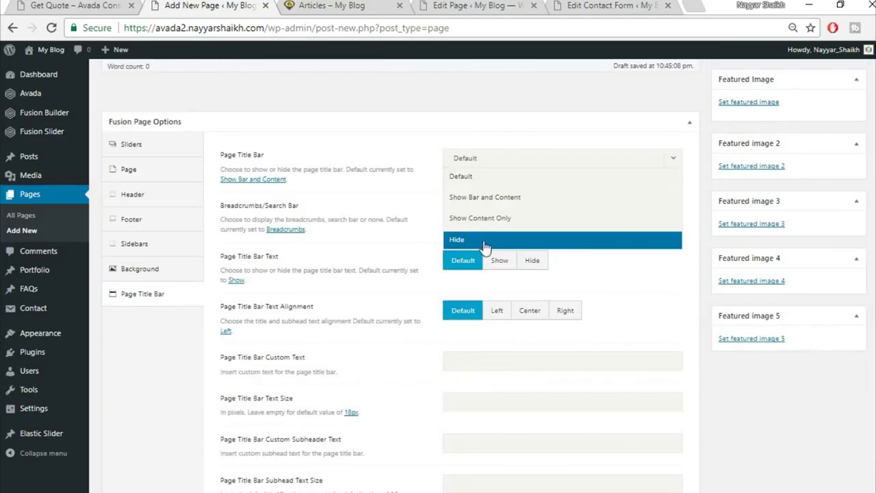
left_click(483, 240)
- Switch the page to Fusion Builder and bring up the live Get Quote page for reference
scroll(563, 367, "up", 5)
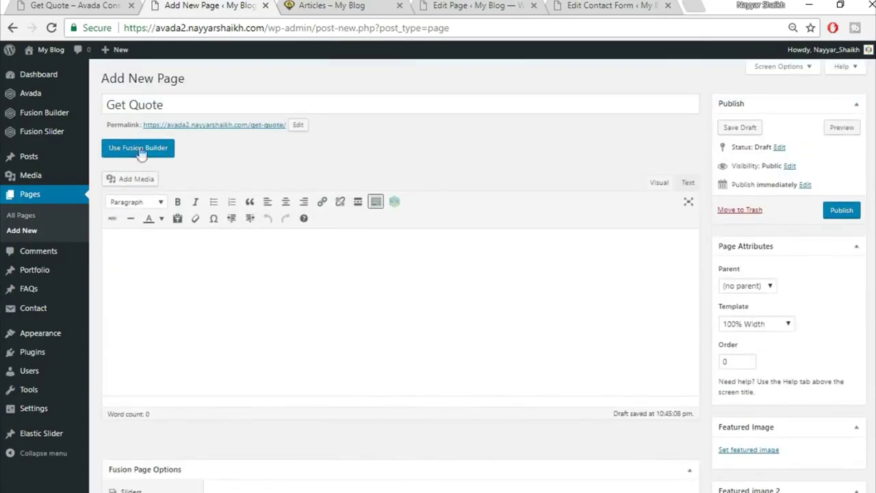
left_click(139, 149)
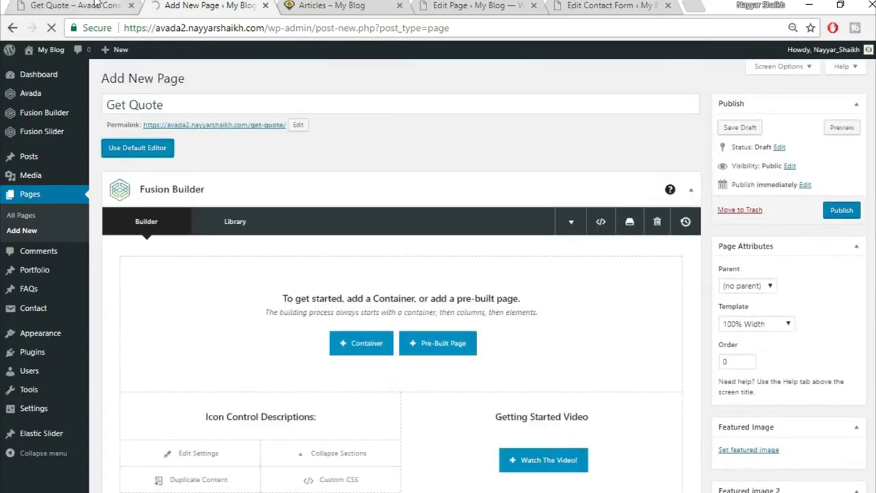
left_click(98, 4)
- Scroll through the live site's contact section, then return to the Get Quote page's builder
scroll(483, 326, "down", 5)
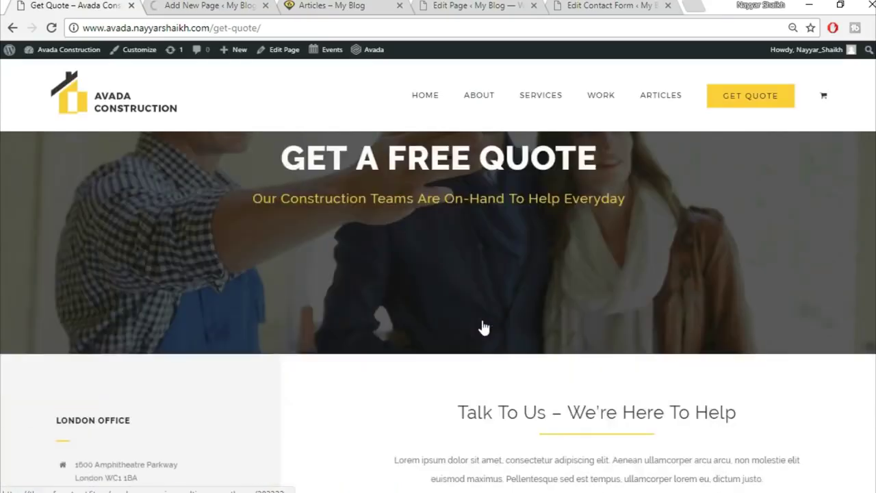
scroll(467, 289, "up", 3)
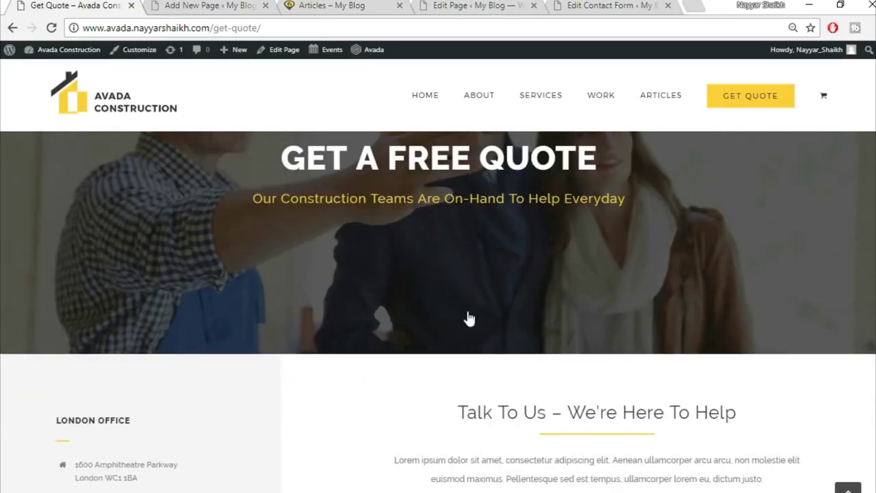
scroll(705, 349, "down", 3)
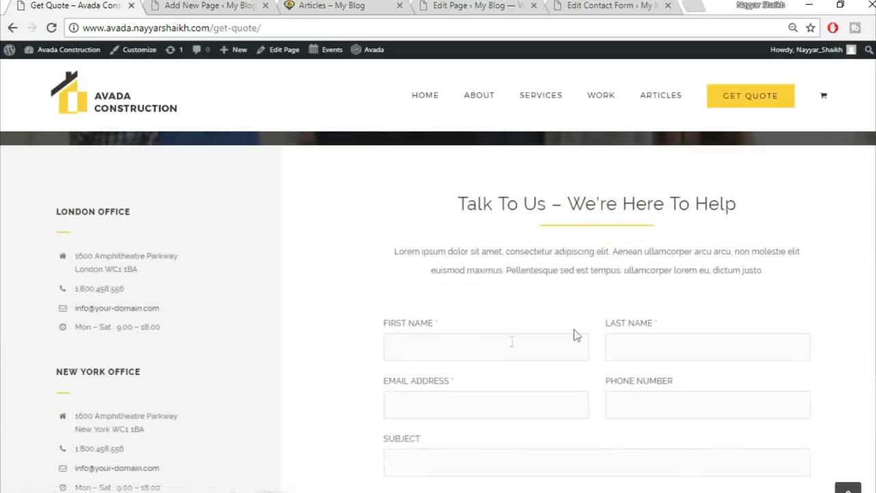
scroll(555, 290, "up", 1)
scroll(510, 301, "down", 1)
scroll(479, 356, "up", 1)
scroll(483, 404, "up", 1)
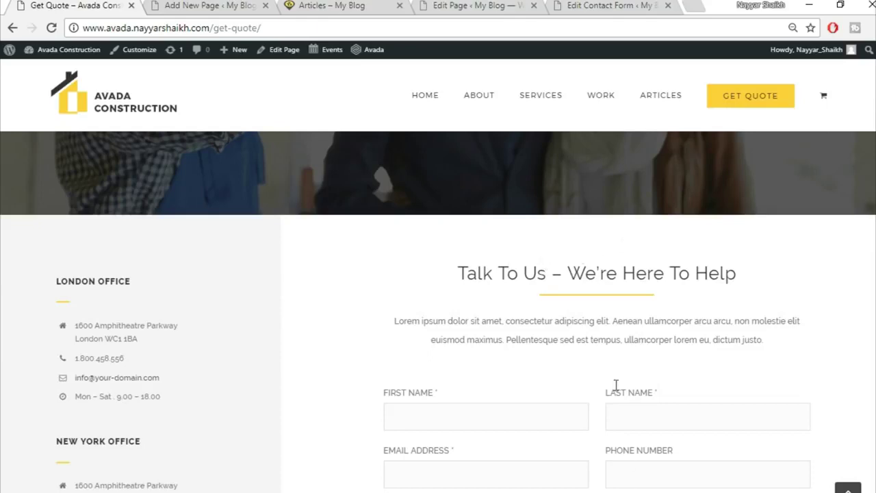
left_click(226, 6)
scroll(463, 303, "down", 3)
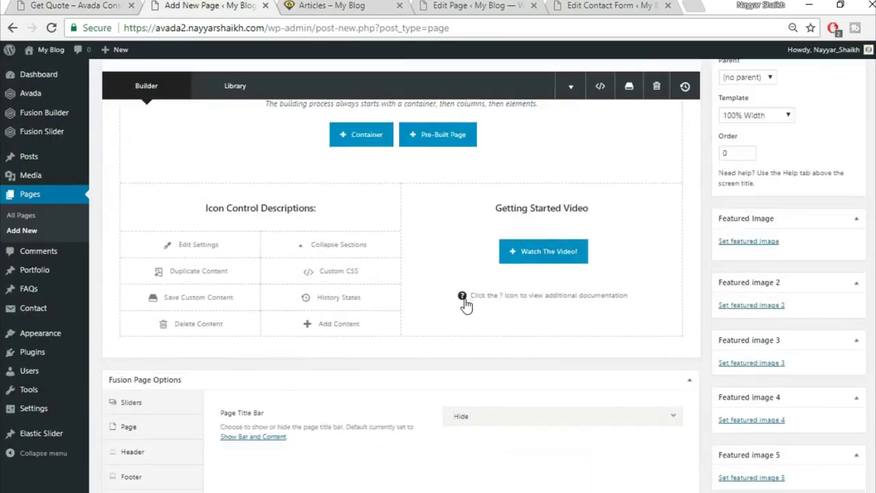
scroll(463, 303, "up", 2)
- Add a 1/3–2/3 container and copy the LONDON OFFICE heading from the live site
left_click(361, 274)
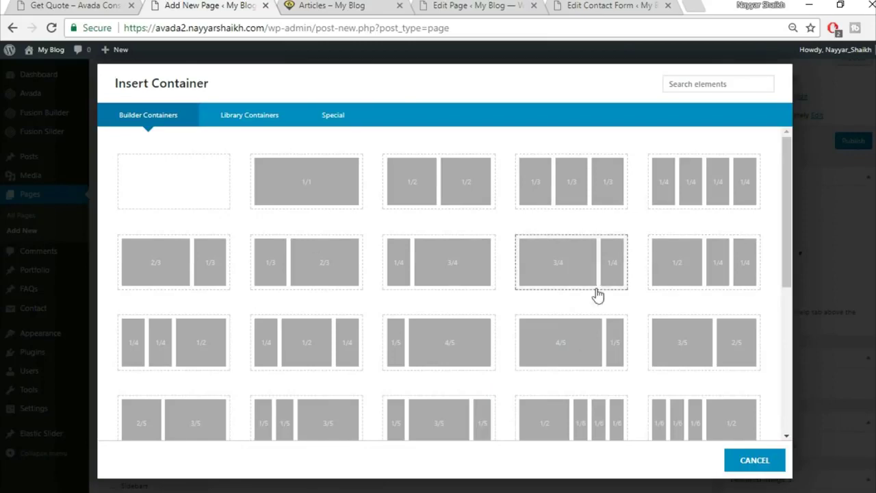
left_click(342, 275)
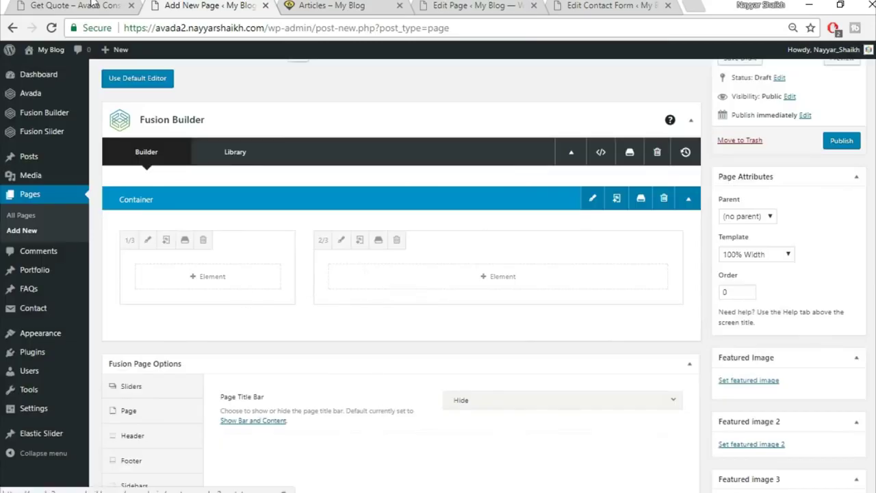
left_click(93, 5)
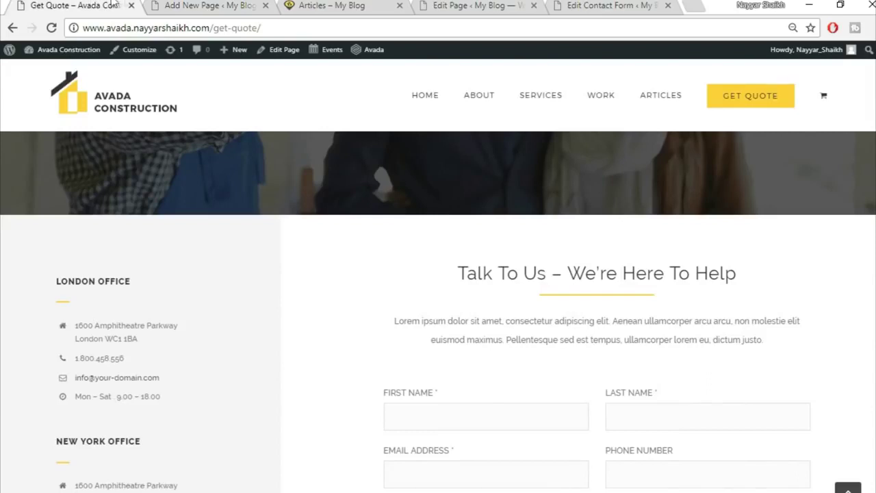
left_click_drag(56, 280, 178, 286)
key("ctrl+c")
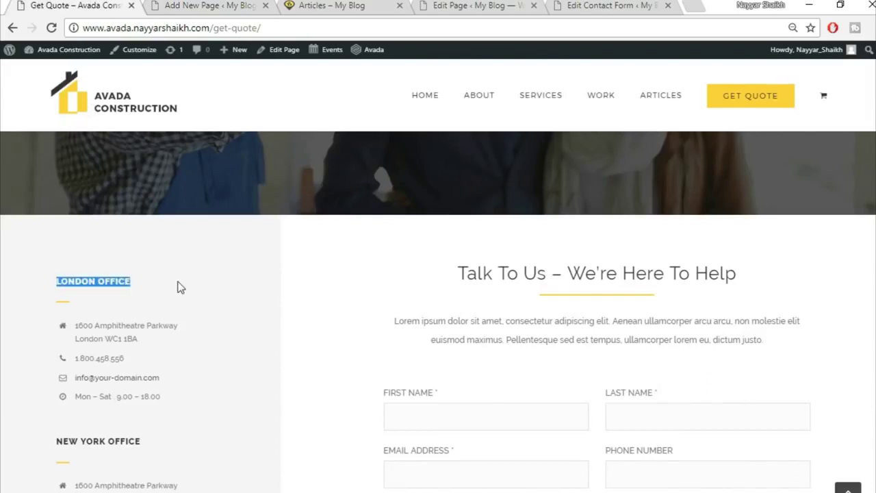
left_click(183, 5)
- Add a Text Block to the one-third column containing the pasted LONDON OFFICE heading, and save it
left_click(221, 291)
left_click(695, 86)
type("tex")
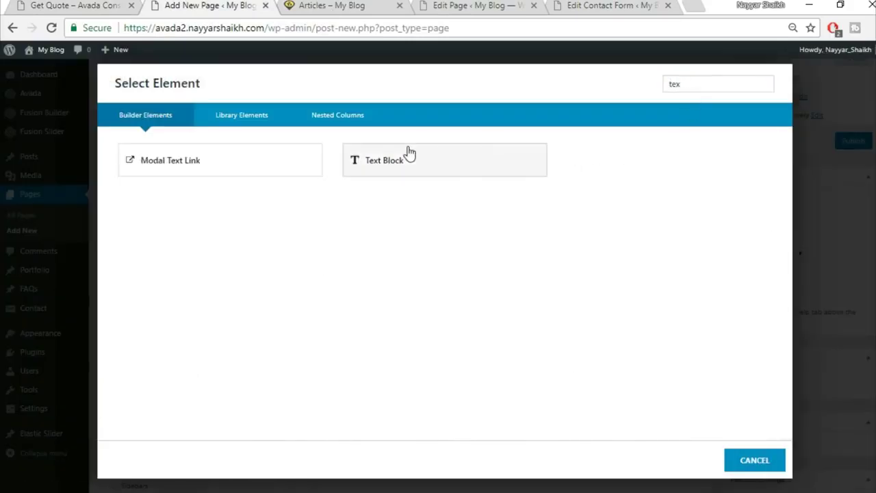
left_click(409, 154)
left_click(469, 264)
key("ctrl+a")
key("Delete")
key("ctrl+v")
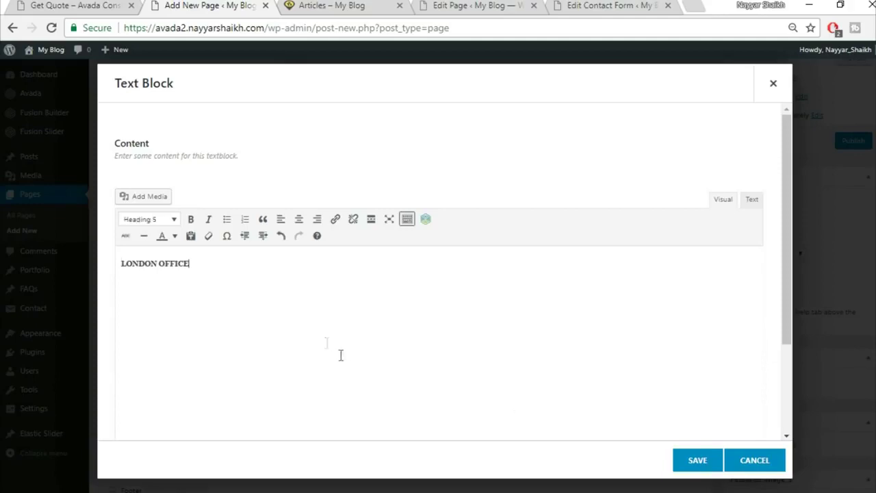
left_click(696, 460)
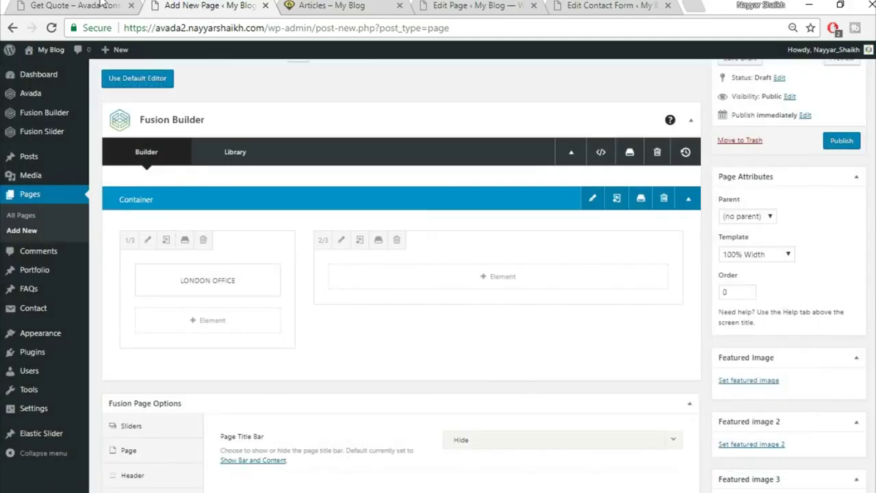
left_click(103, 3)
- Add a Separator element under LONDON OFFICE with a single solid border style
left_click(44, 308)
key("ctrl+Tab")
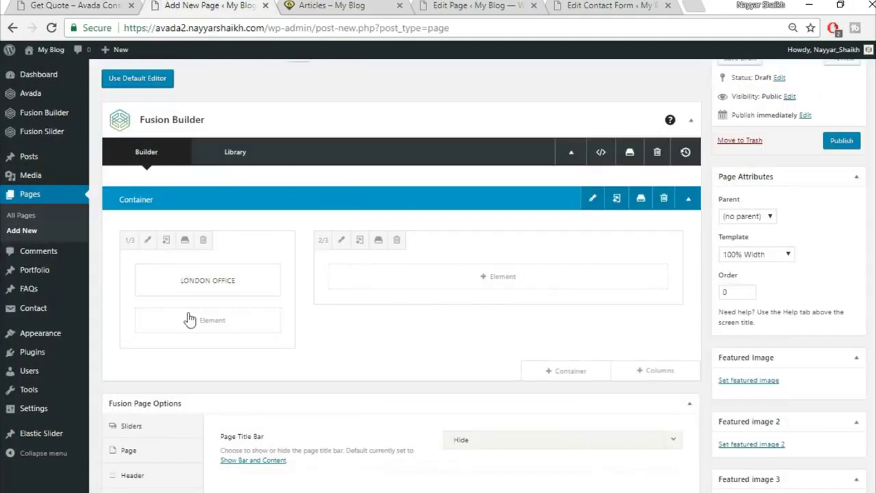
left_click(190, 321)
left_click(698, 84)
type("s")
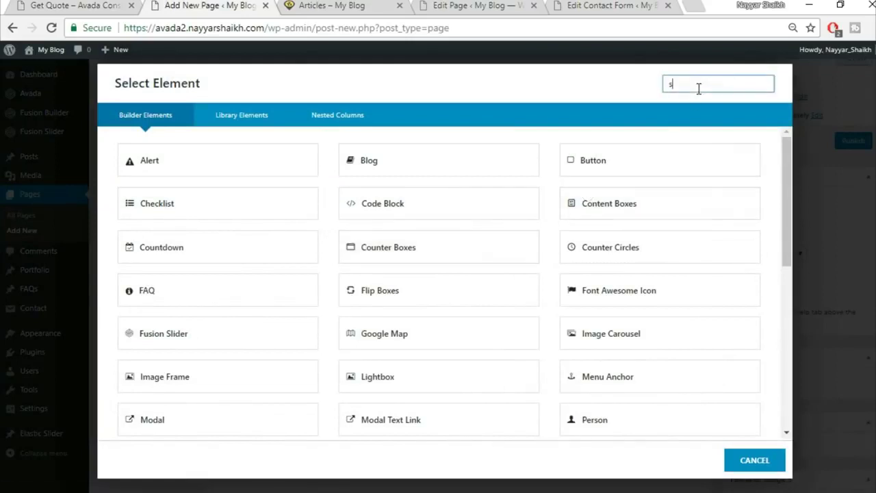
type("epa")
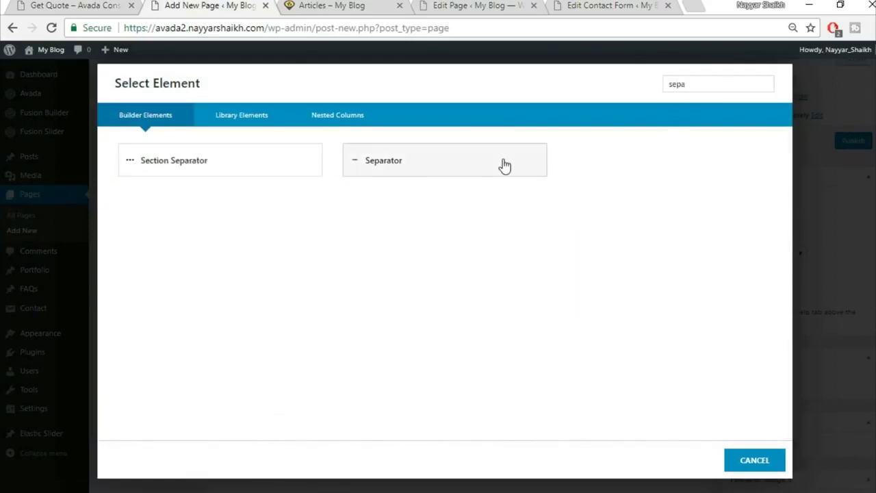
left_click(505, 166)
left_click(503, 172)
left_click(504, 208)
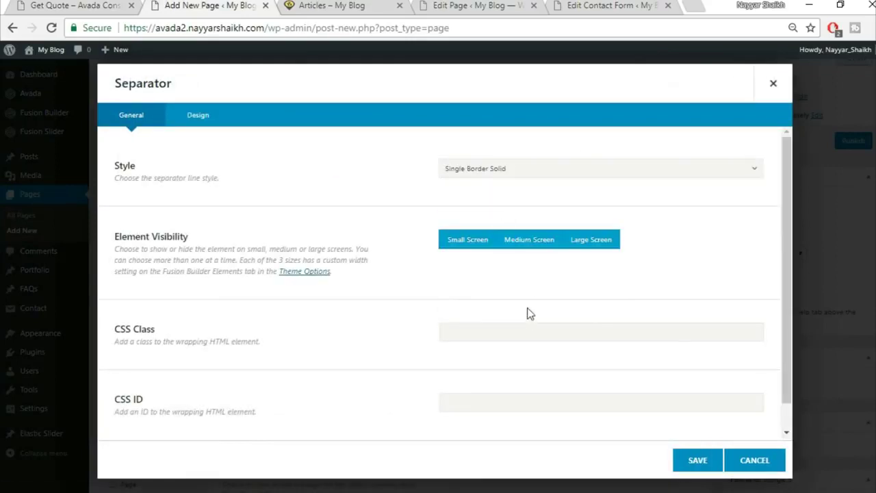
- Set the separator colour to #fed83d and its border size to 2
left_click(205, 114)
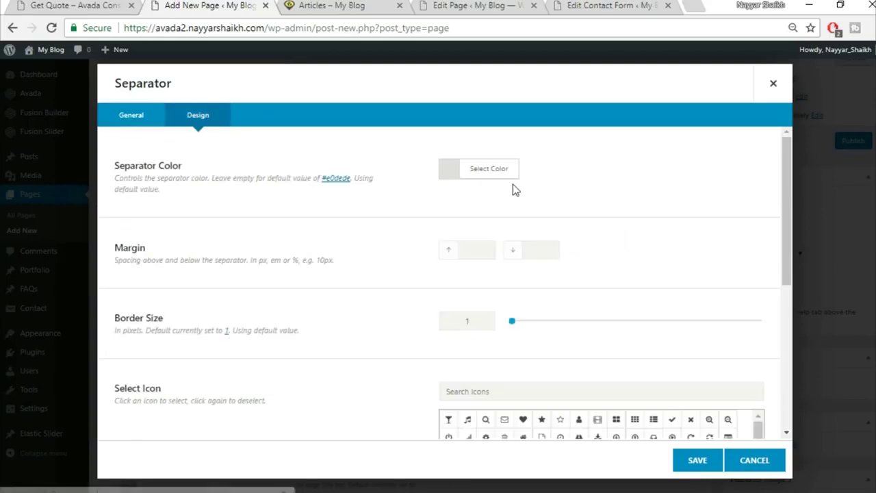
left_click(508, 176)
left_click(611, 192)
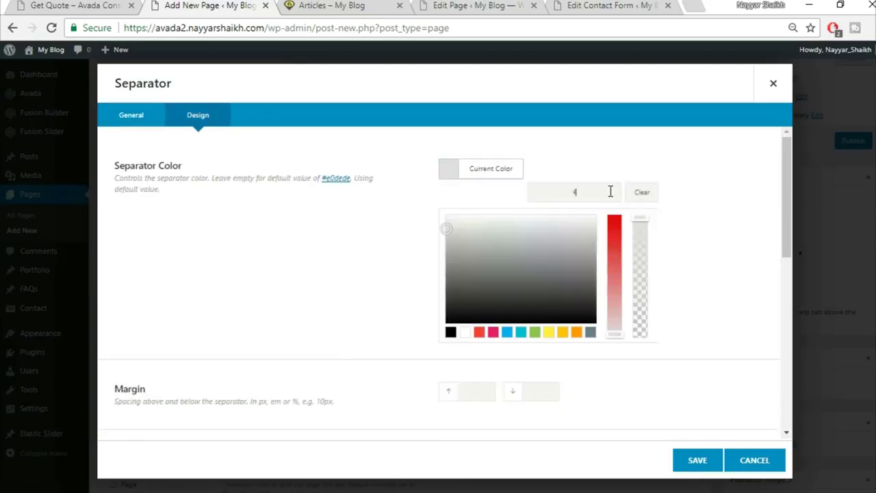
type("fed83d")
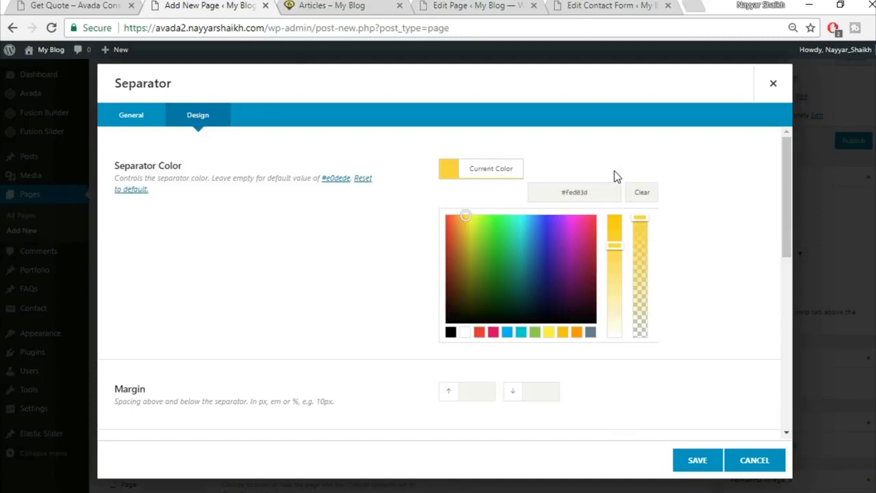
scroll(689, 221, "down", 3)
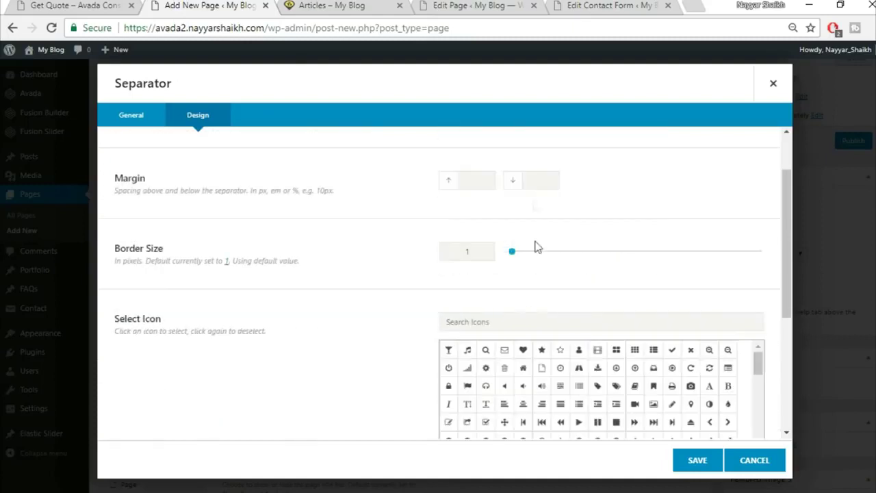
type("20")
type("21")
key("BackSpace")
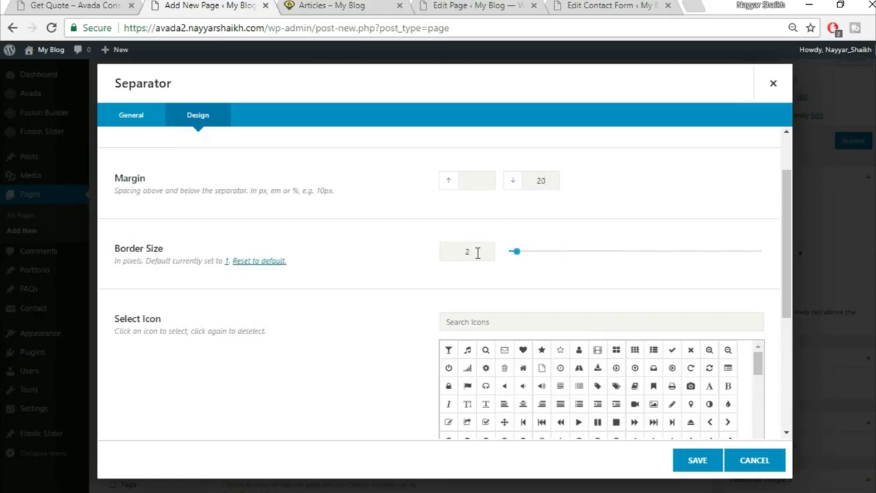
scroll(319, 329, "down", 3)
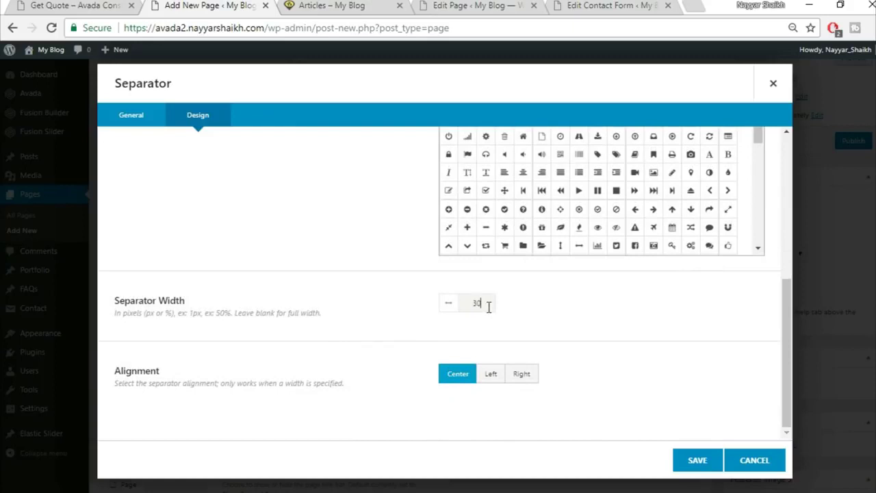
- Left-align the separator after checking the live page, and save it
left_click(123, 5)
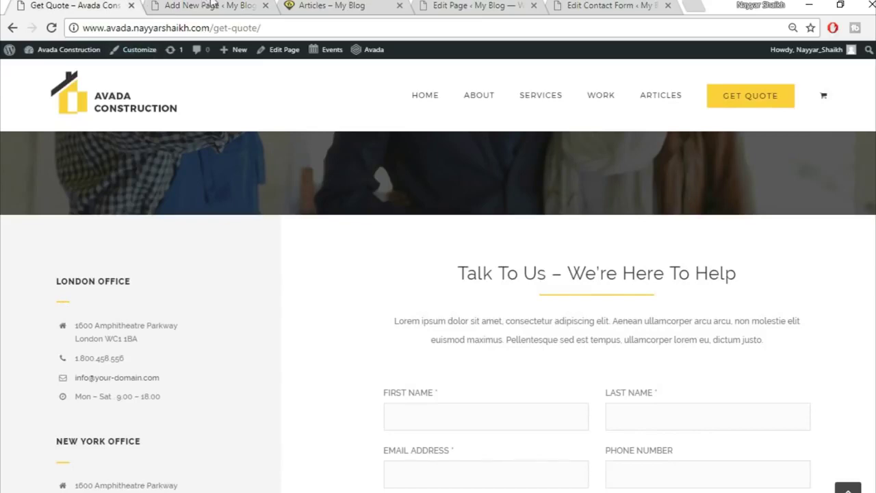
left_click(213, 5)
left_click(498, 378)
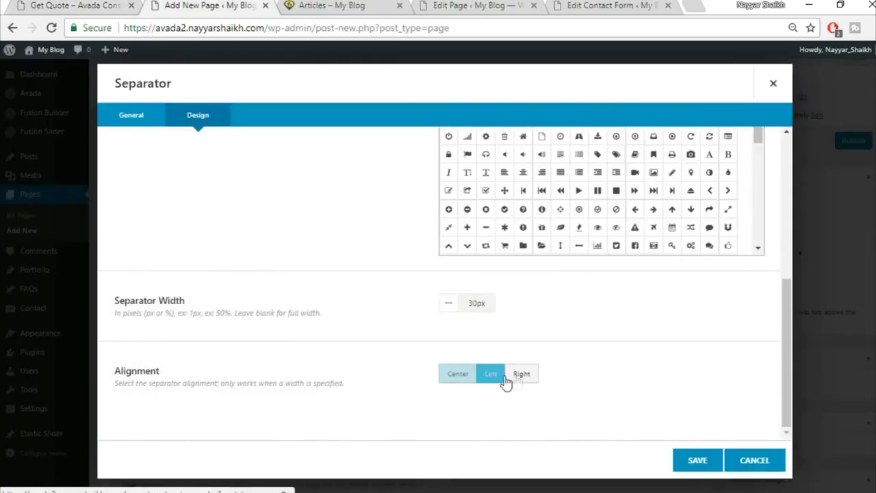
left_click(76, 5)
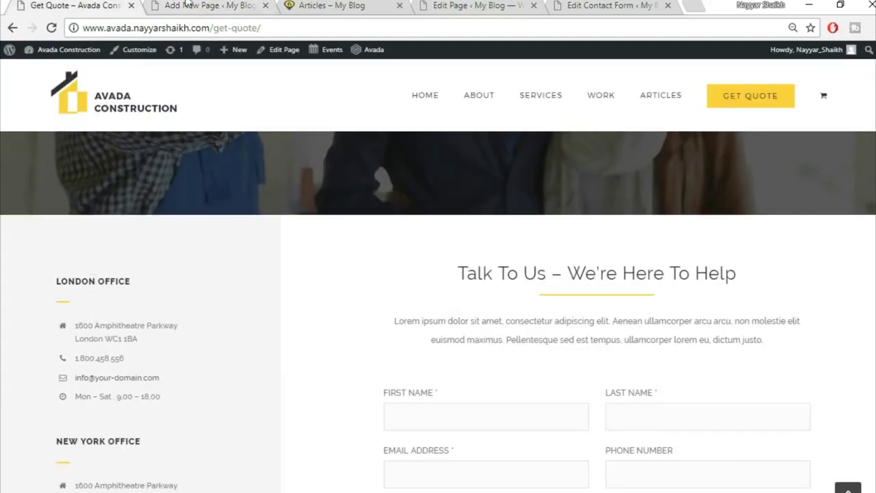
left_click(186, 4)
left_click(694, 459)
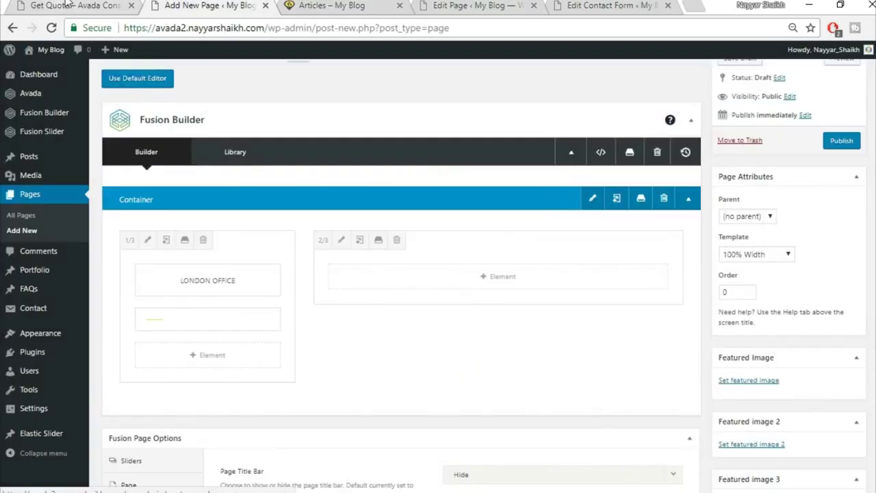
left_click(68, 5)
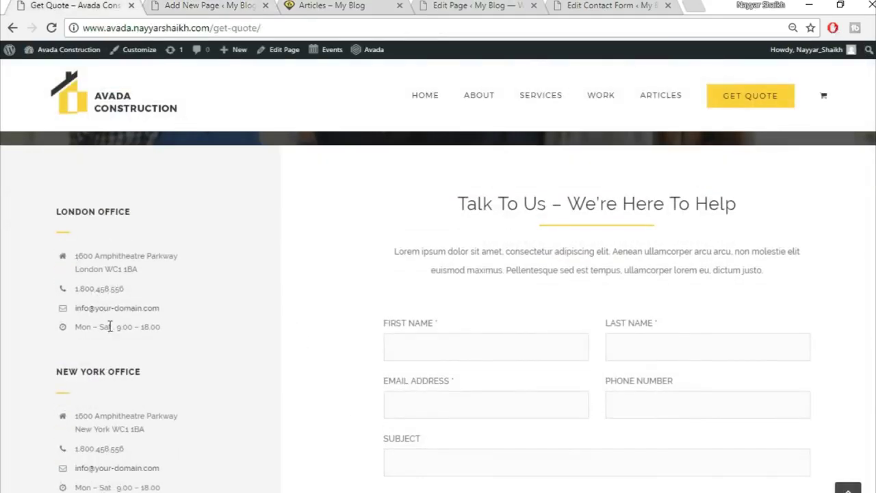
- Add a Checklist element to the left column via the 'chec' element search
left_click(173, 5)
left_click(223, 357)
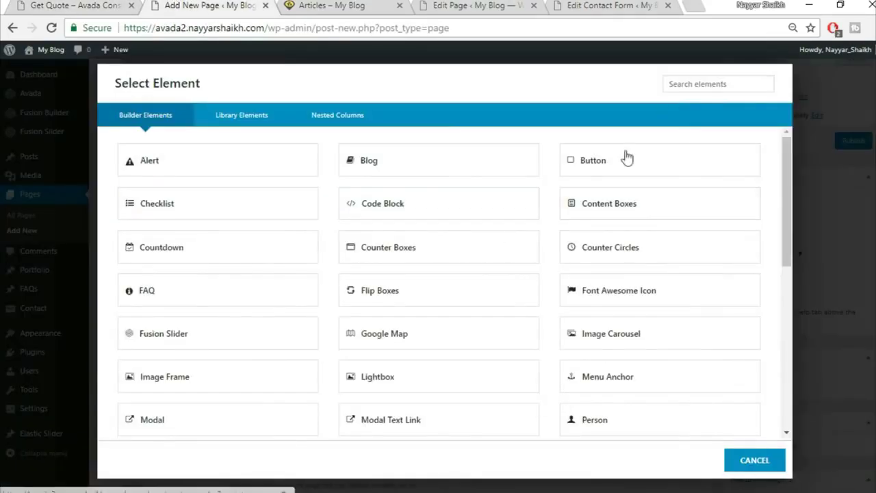
left_click(683, 85)
type("chec")
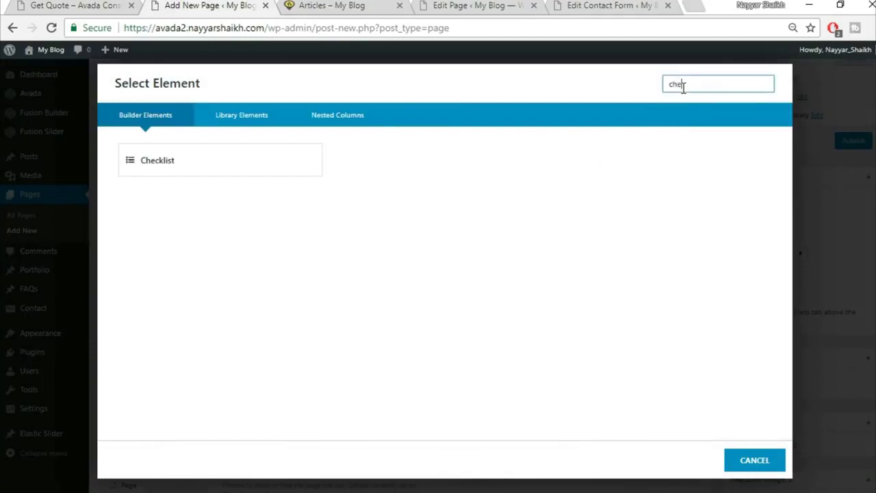
left_click(267, 166)
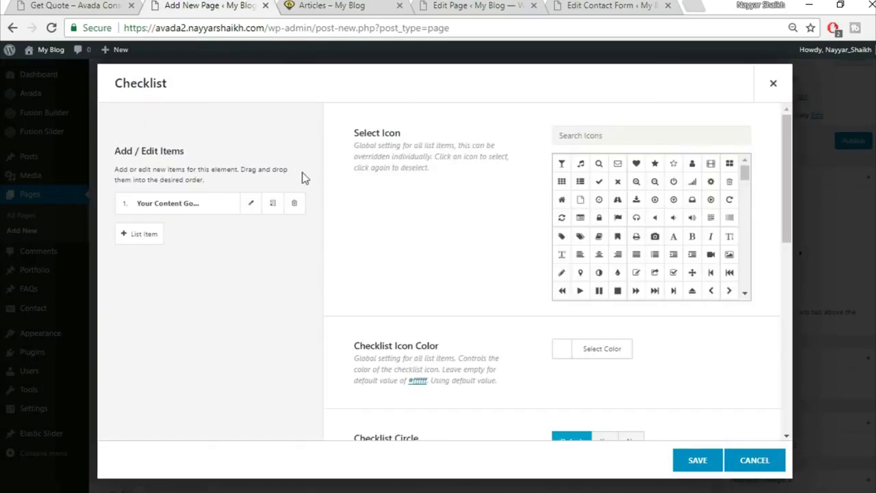
left_click(77, 4)
left_click(205, 5)
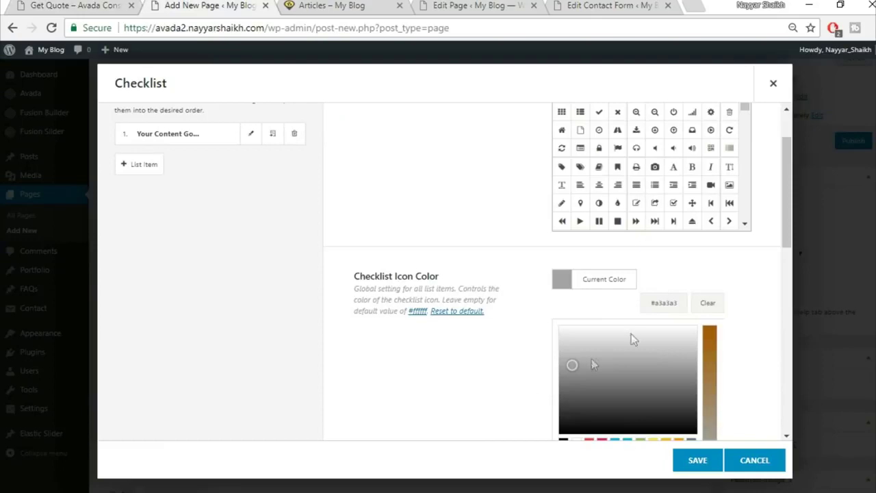
left_click(710, 273)
- Set Checklist Circle to No and change Item Size from 13px to 15px
scroll(745, 336, "down", 2)
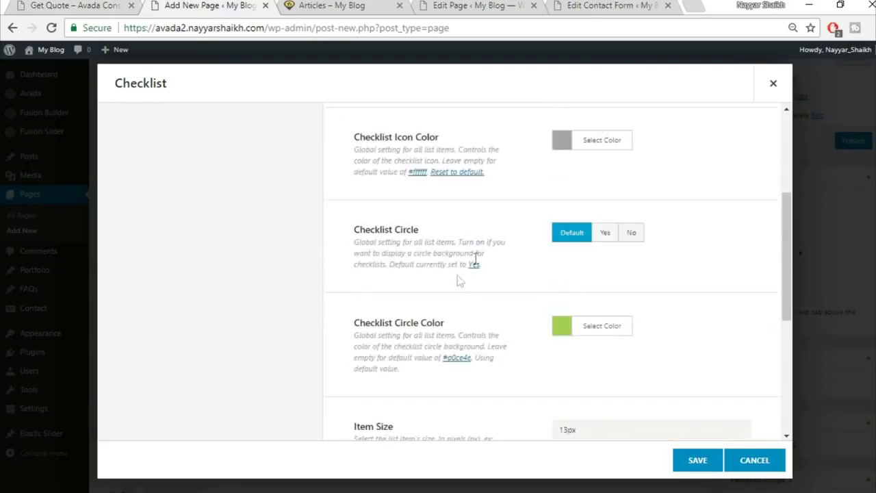
left_click(625, 238)
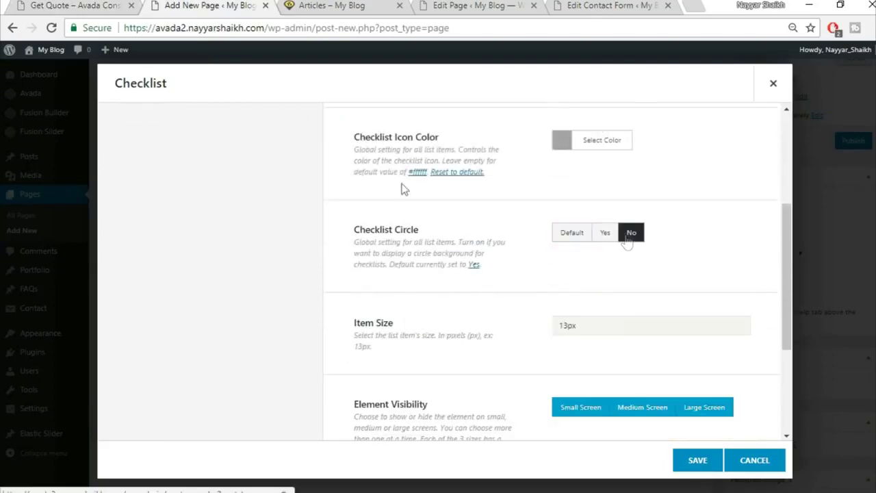
left_click(76, 4)
left_click(156, 4)
scroll(615, 288, "down", 2)
left_click_drag(579, 254, 518, 258)
type("15px")
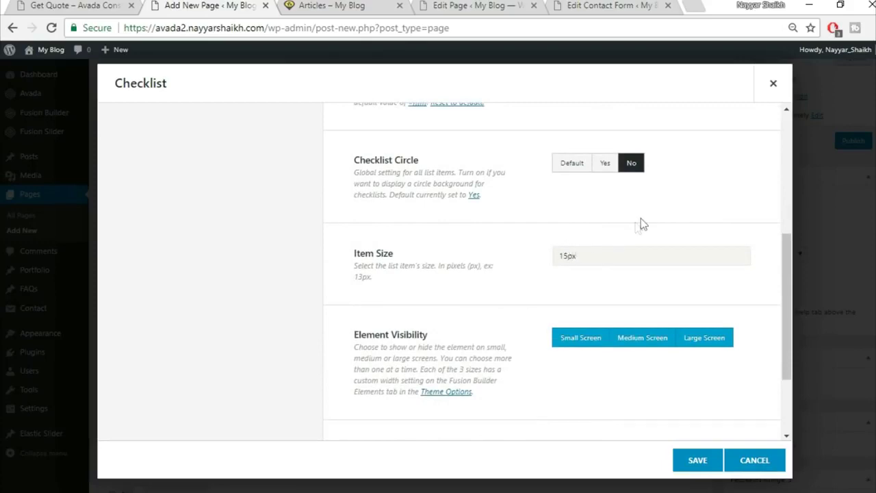
scroll(472, 287, "down", 3)
scroll(497, 343, "up", 10)
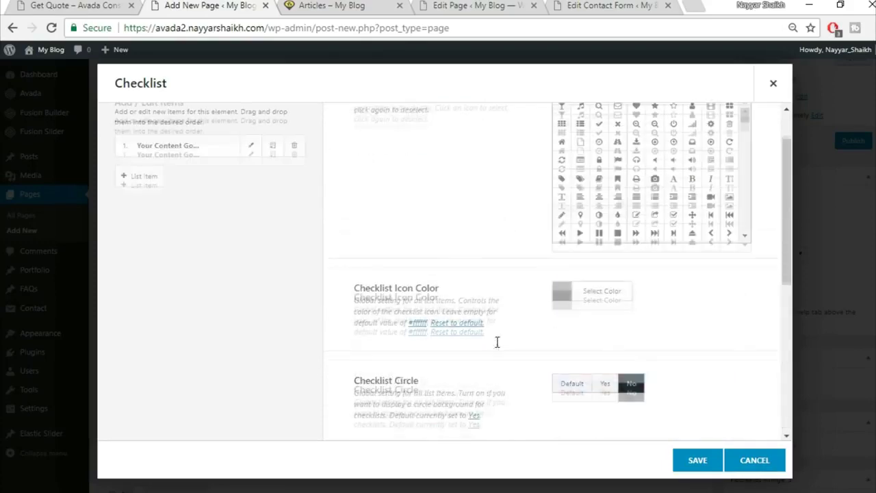
left_click(251, 207)
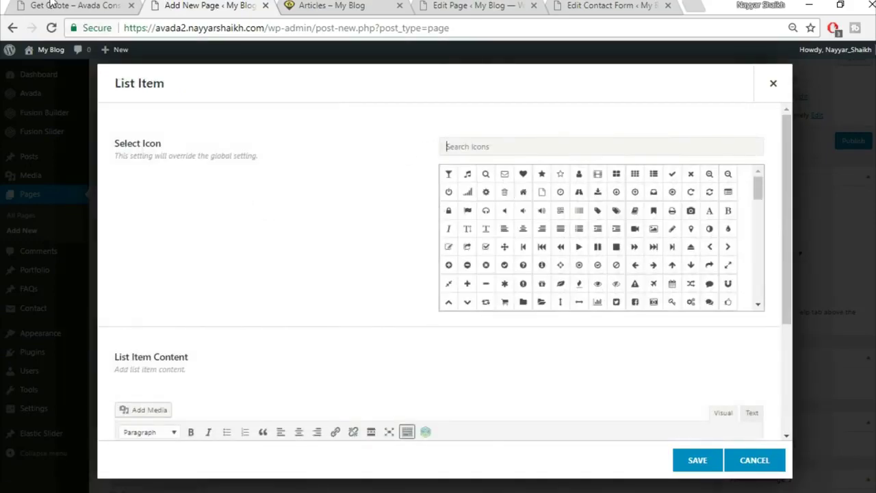
- Give the first checklist item a home icon and the copied London office address
left_click(52, 4)
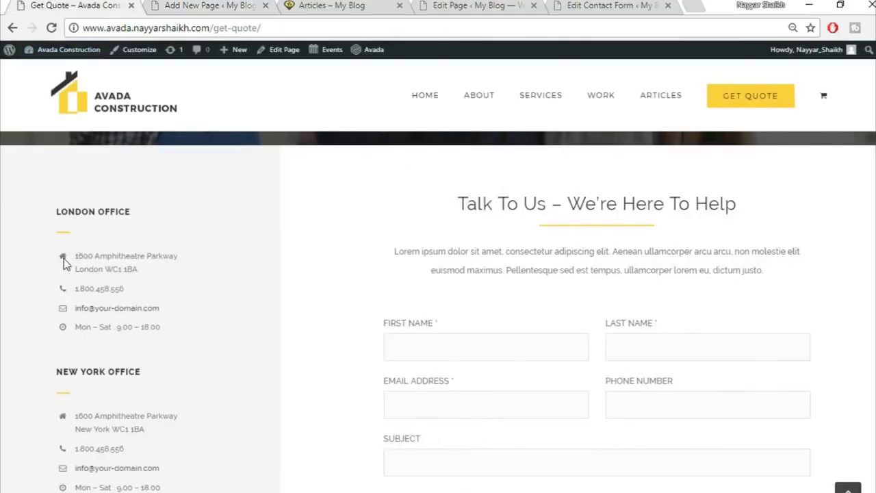
left_click_drag(77, 253, 194, 282)
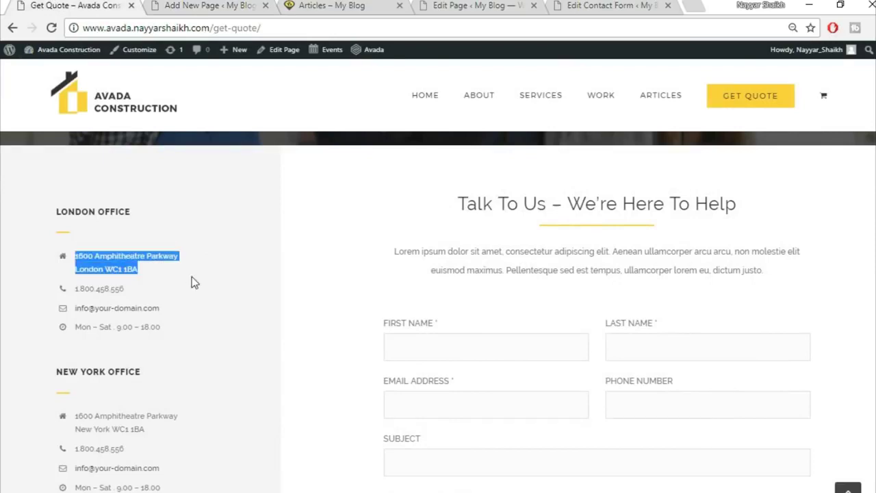
key("ctrl+Tab")
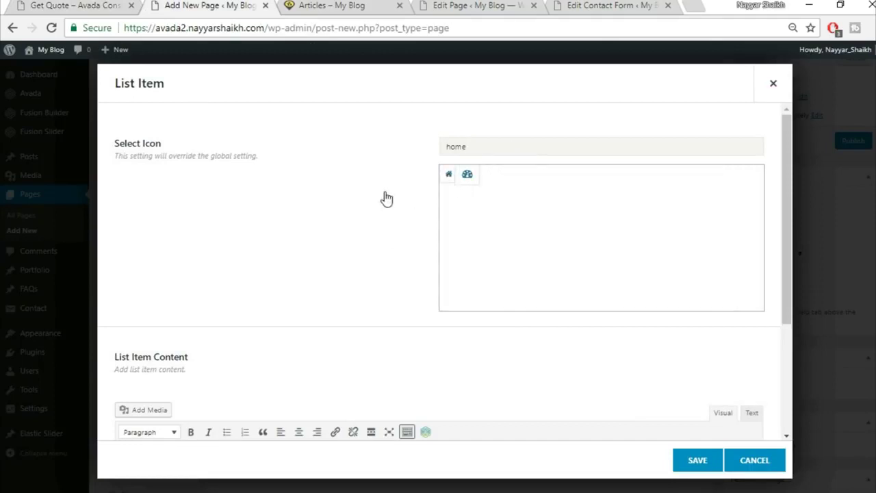
left_click(447, 179)
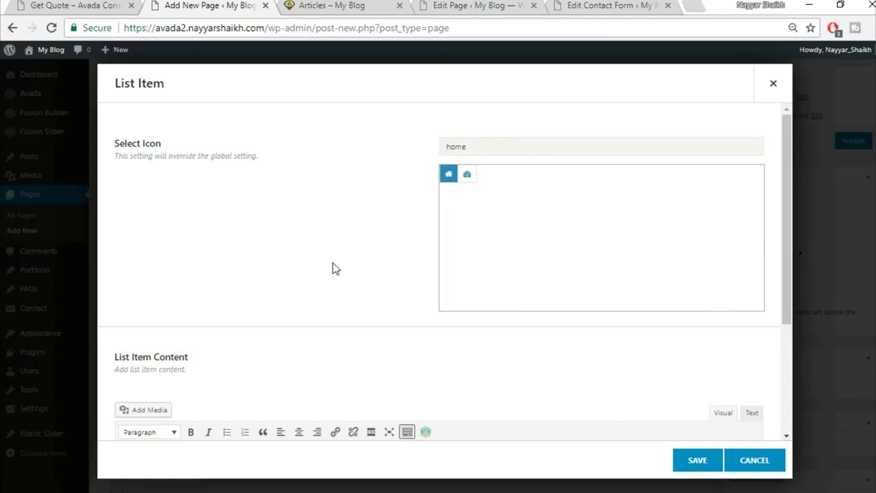
scroll(405, 231, "down", 1)
scroll(409, 231, "up", 1)
left_click(449, 176)
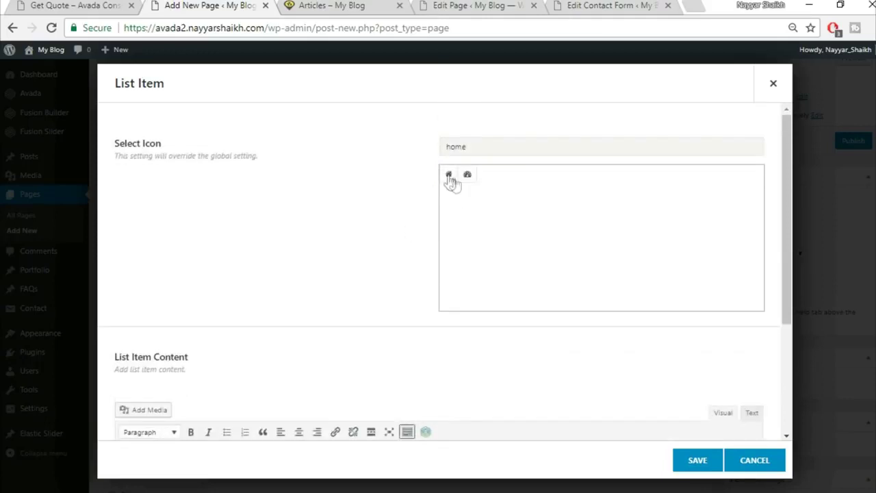
scroll(354, 270, "down", 2)
left_click(353, 366)
type("1600 Amphitheatre Parkway London WC2 2BA")
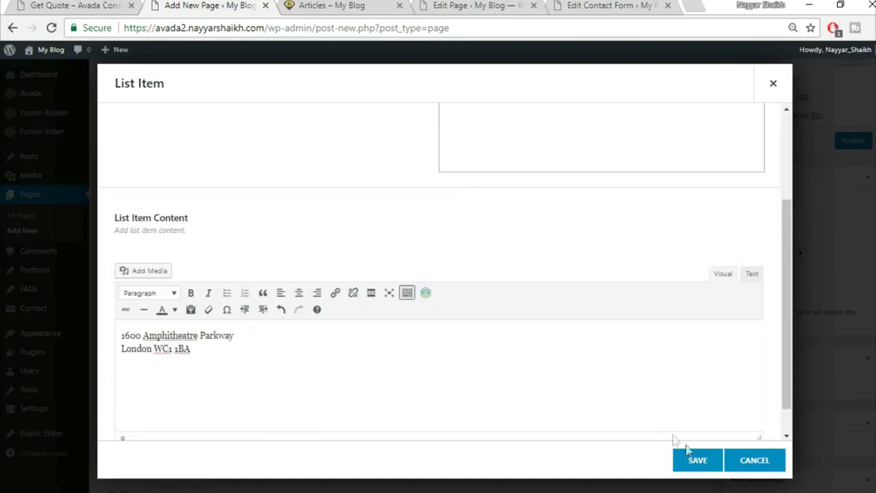
left_click(693, 461)
- Clone the address item three times and save the checklist
left_click(272, 203)
left_click(272, 203)
left_click(273, 204)
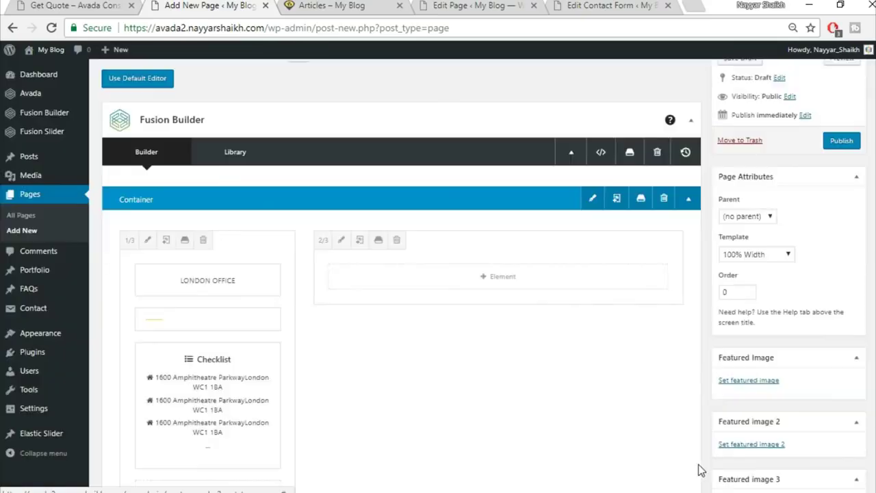
left_click(697, 465)
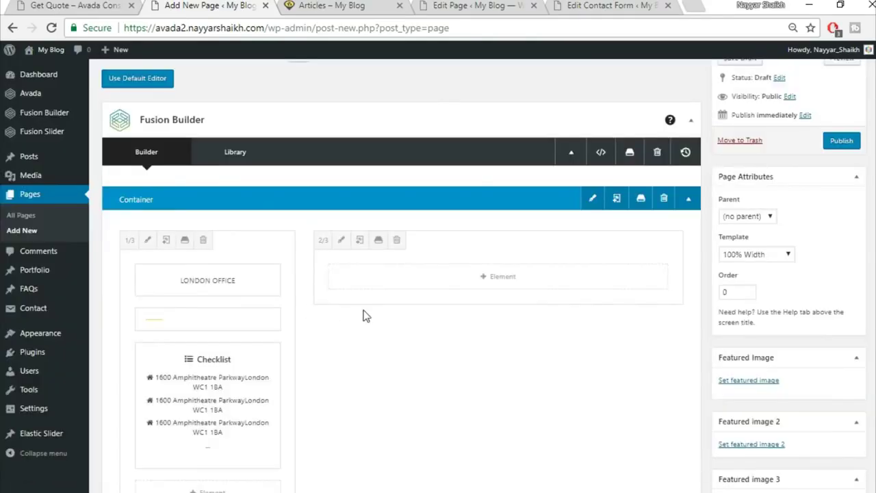
- Compare the layout with the live Get Quote page, then bring up the Select Element picker
scroll(363, 313, "down", 1)
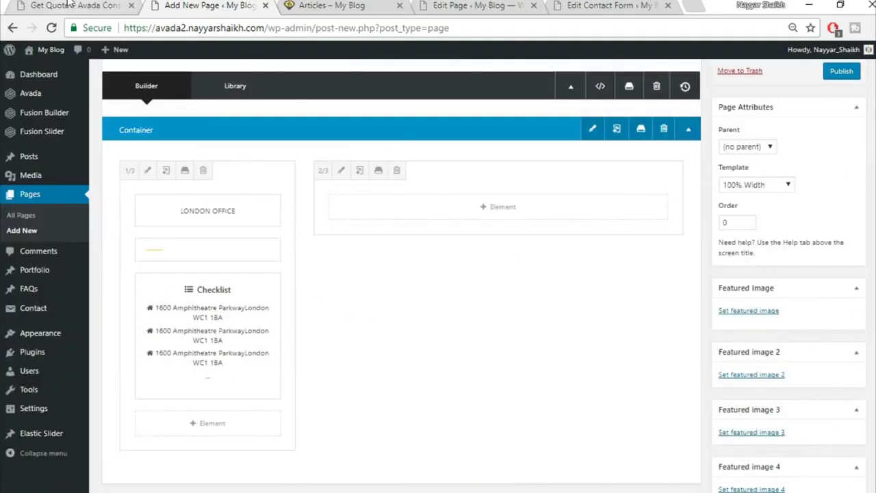
left_click(75, 6)
left_click(96, 403)
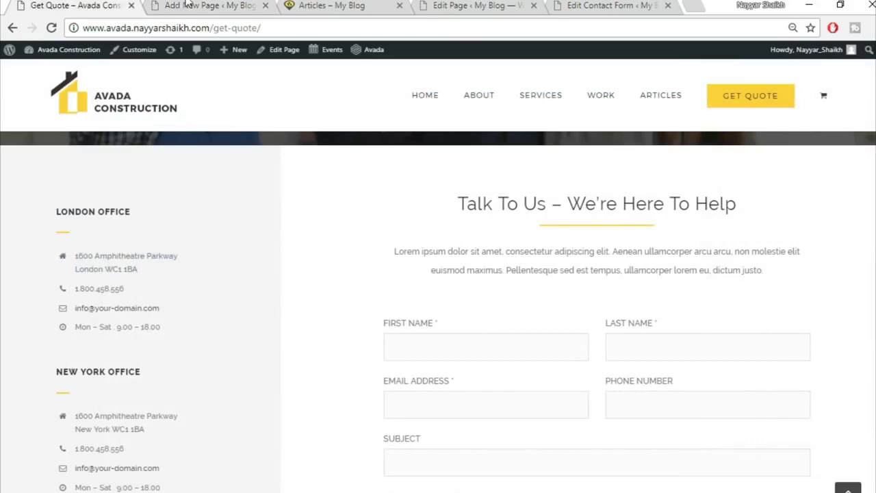
left_click(186, 5)
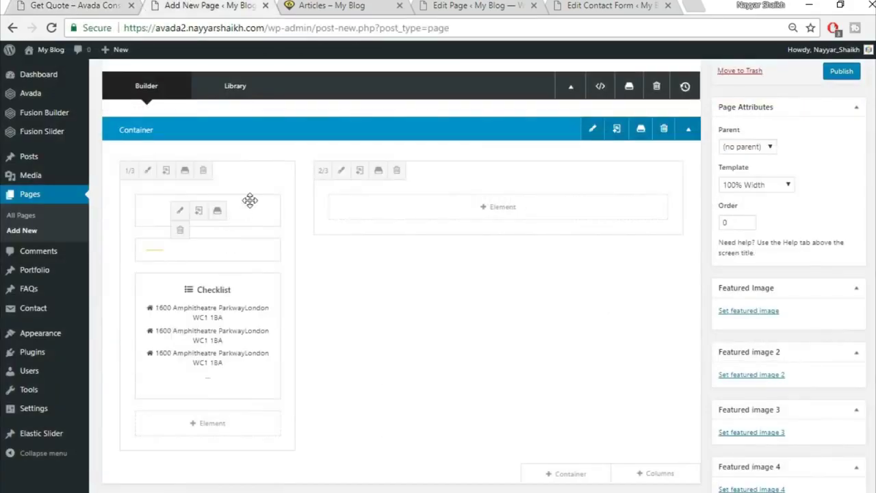
scroll(278, 214, "down", 1)
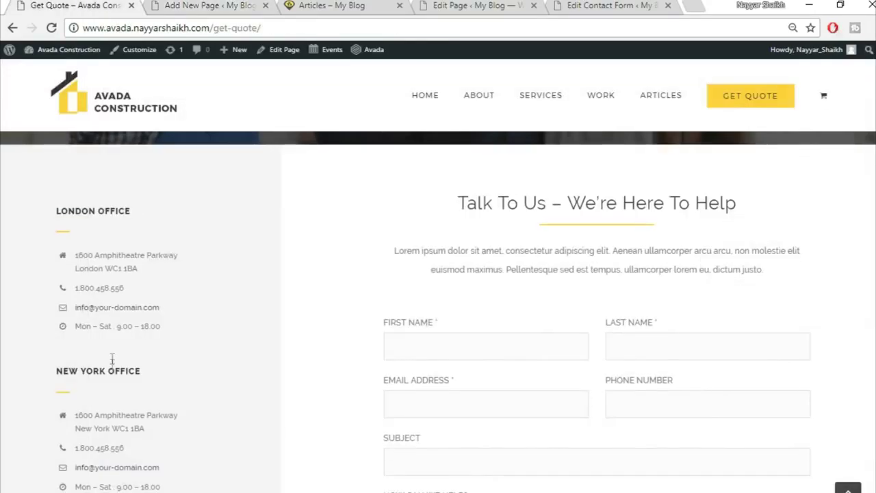
scroll(66, 232, "down", 2)
scroll(150, 295, "up", 2)
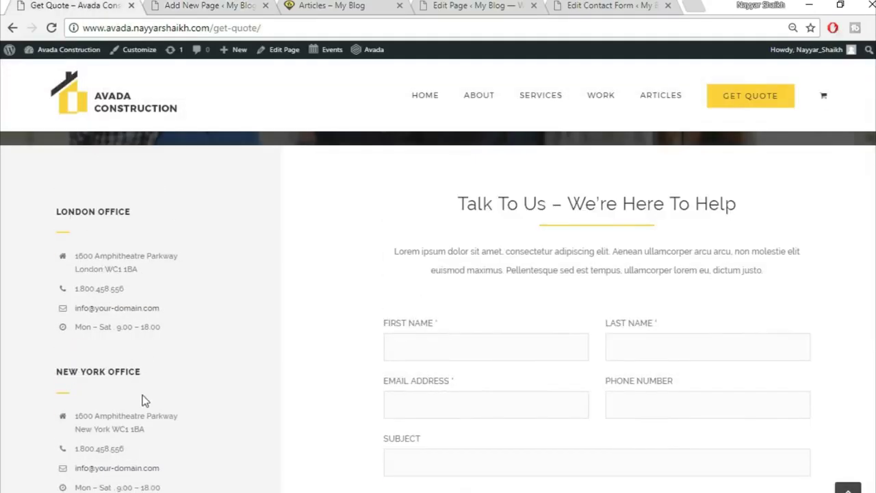
scroll(168, 339, "down", 3)
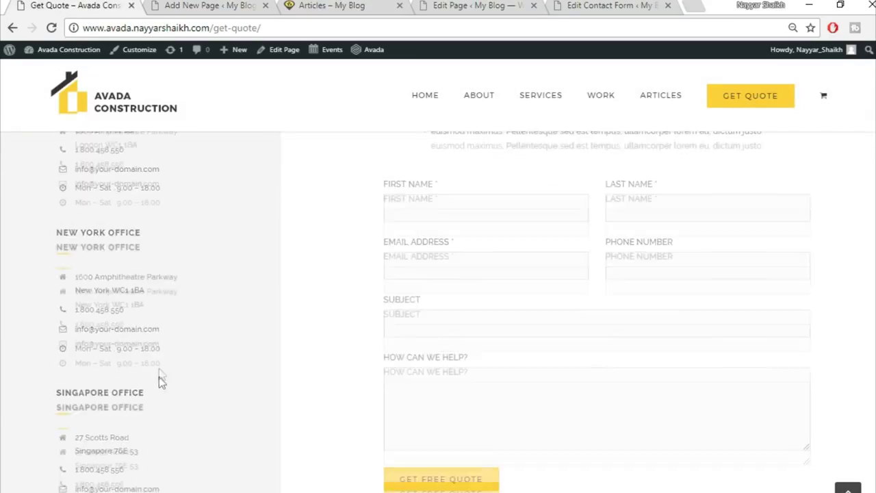
scroll(278, 473, "up", 4)
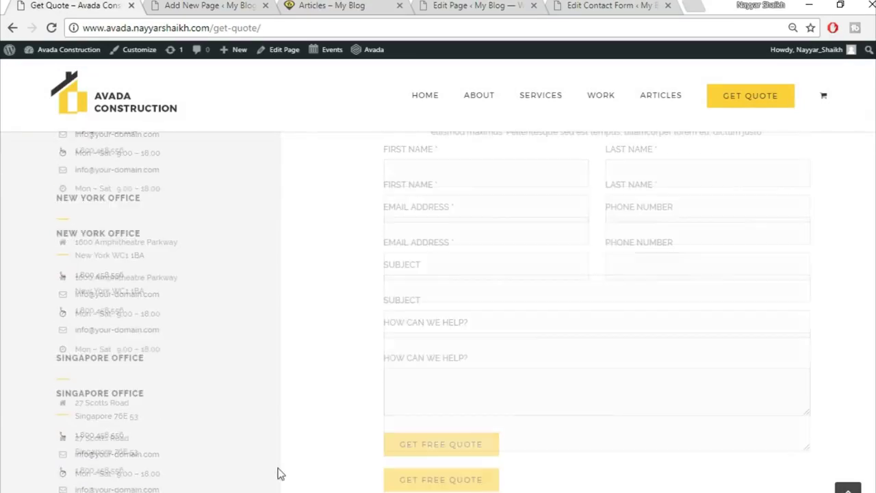
left_click(208, 5)
left_click(498, 278)
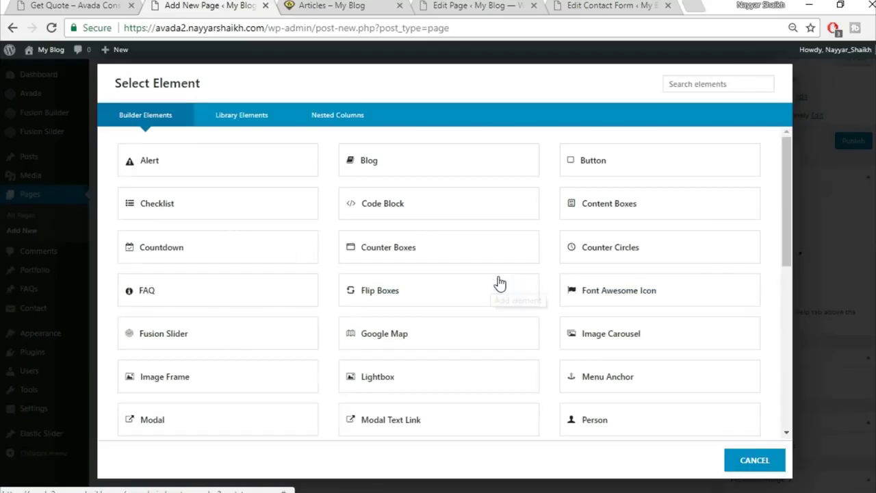
left_click(120, 8)
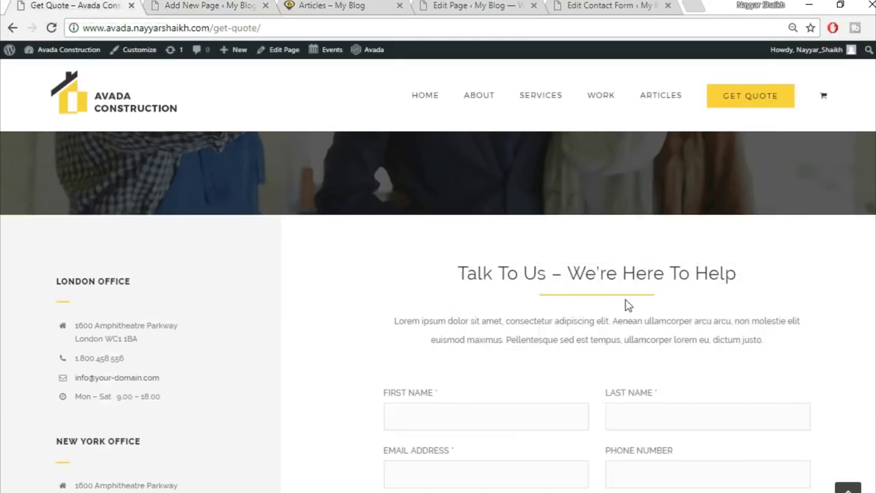
left_click(230, 6)
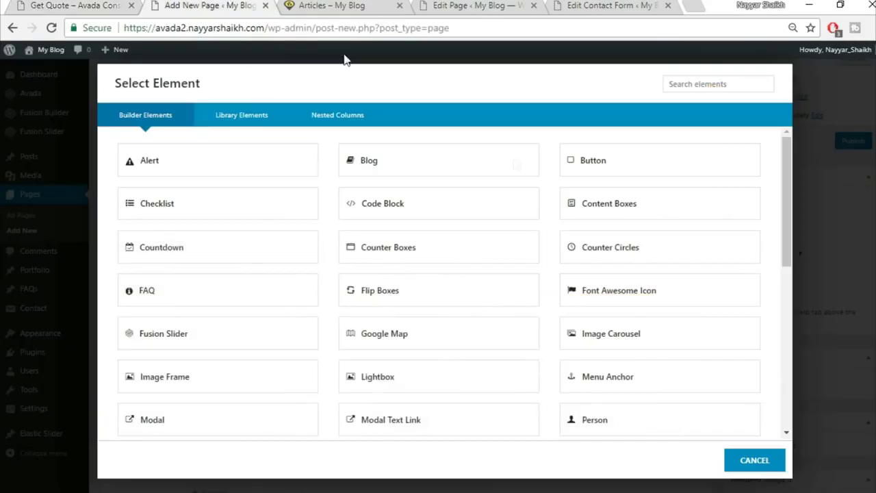
- Insert the saved Title container from the library below the layout
left_click(753, 460)
scroll(606, 361, "down", 3)
left_click(581, 344)
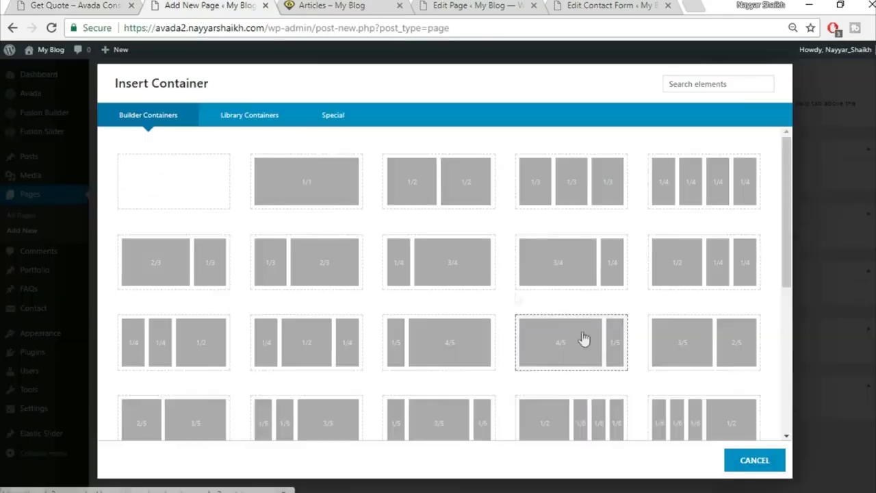
left_click(244, 121)
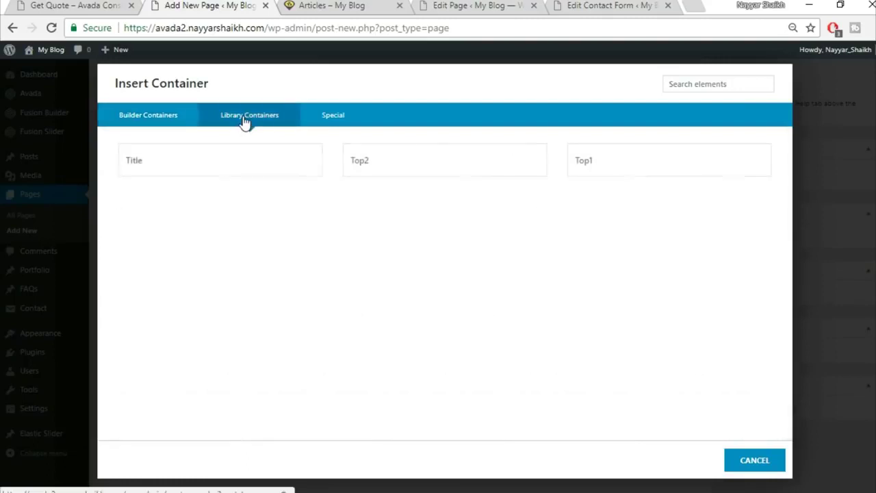
left_click(279, 168)
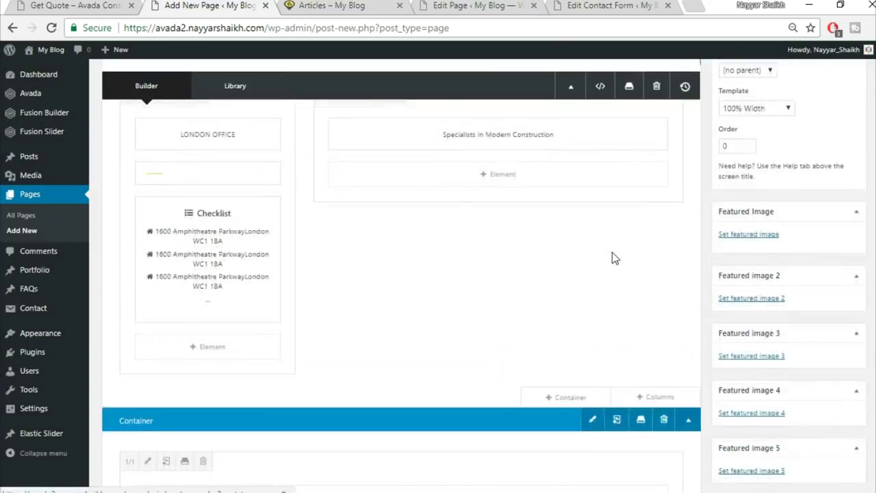
- Move the lorem ipsum text into the upper right column and delete the empty container
scroll(520, 349, "down", 2)
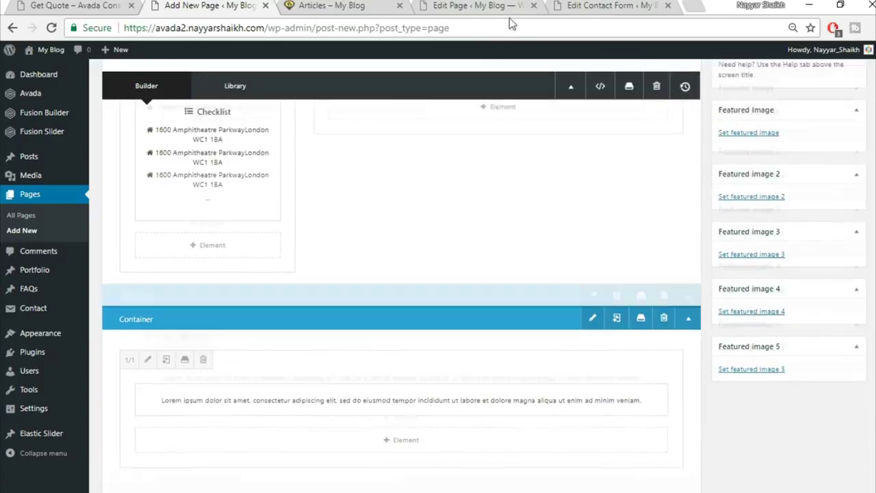
left_click_drag(443, 444, 514, 166)
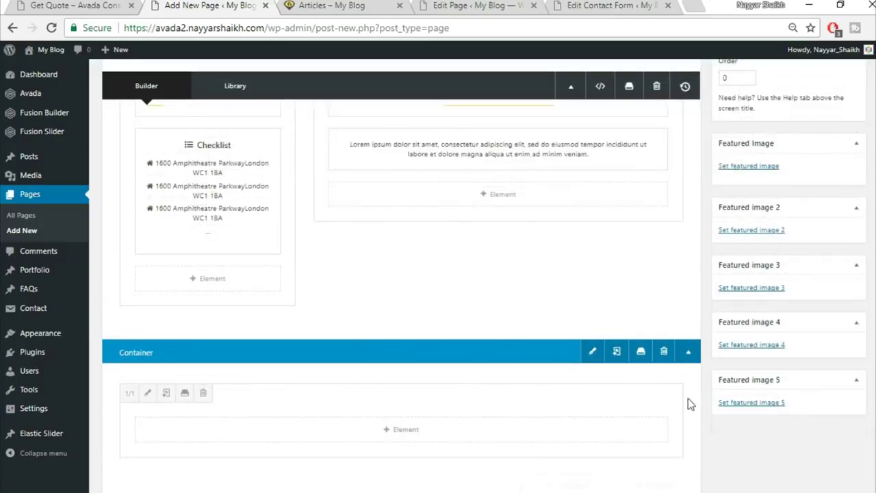
left_click(662, 353)
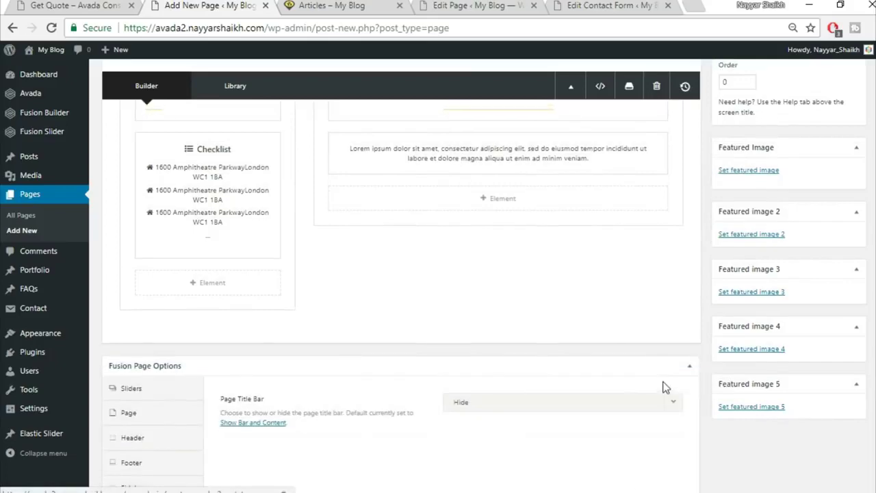
scroll(662, 387, "up", 2)
- Add a Code Block element to the two-thirds column via the 'cod' search
left_click(125, 7)
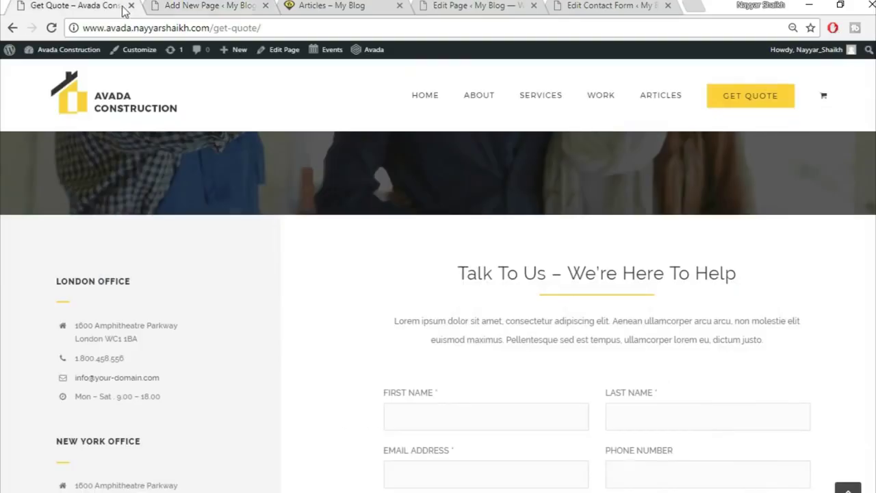
scroll(632, 383, "down", 2)
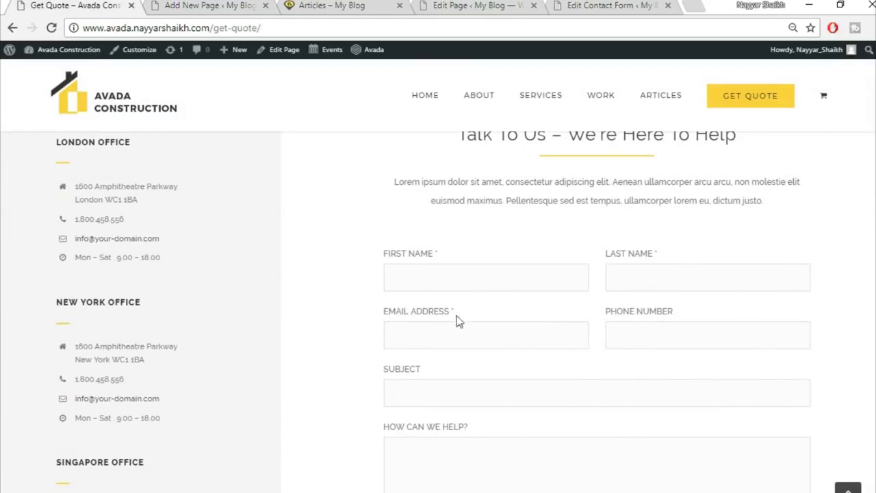
left_click(219, 7)
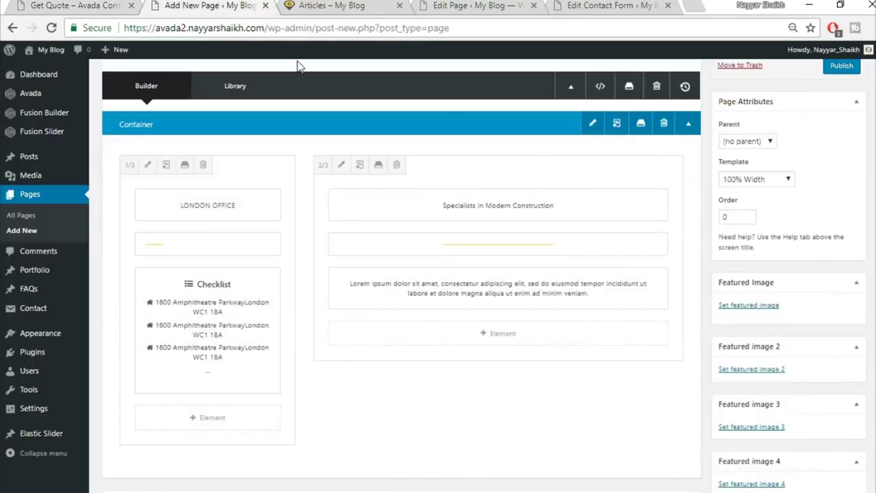
left_click(505, 341)
left_click(724, 83)
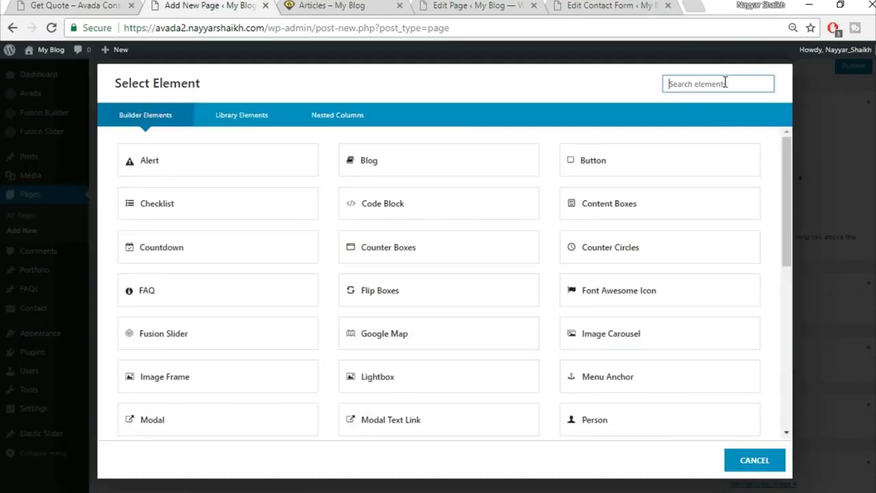
type("cod")
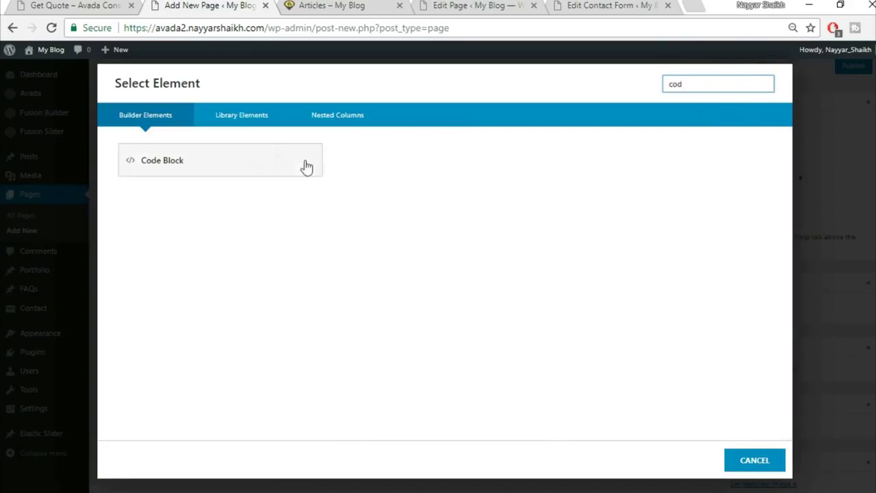
left_click(252, 159)
- Paste the CF1 Contact Form 7 shortcode into the code block and save it
left_click(575, 5)
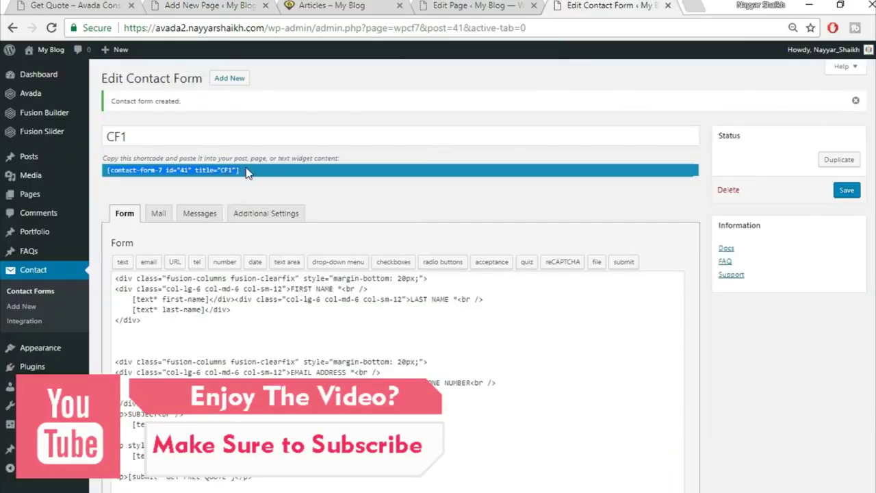
left_click(180, 6)
type("[contact-form-7 id=\"43\" title=\"CF1\"]")
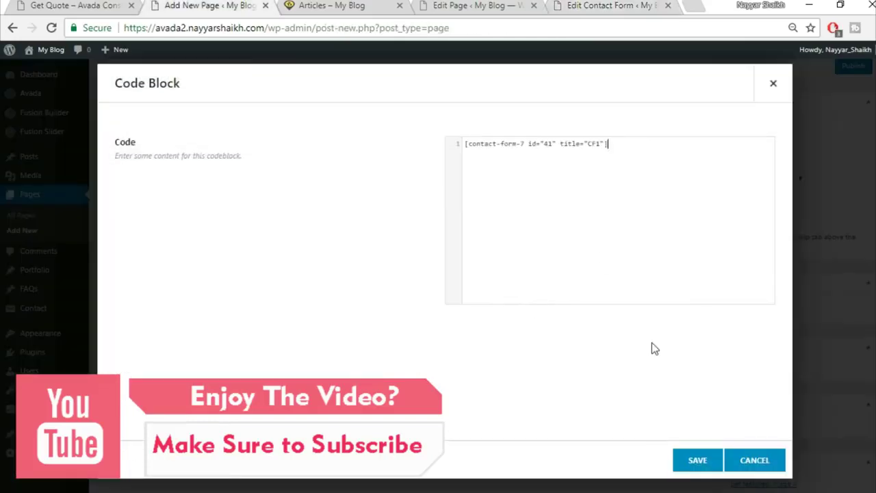
left_click(697, 460)
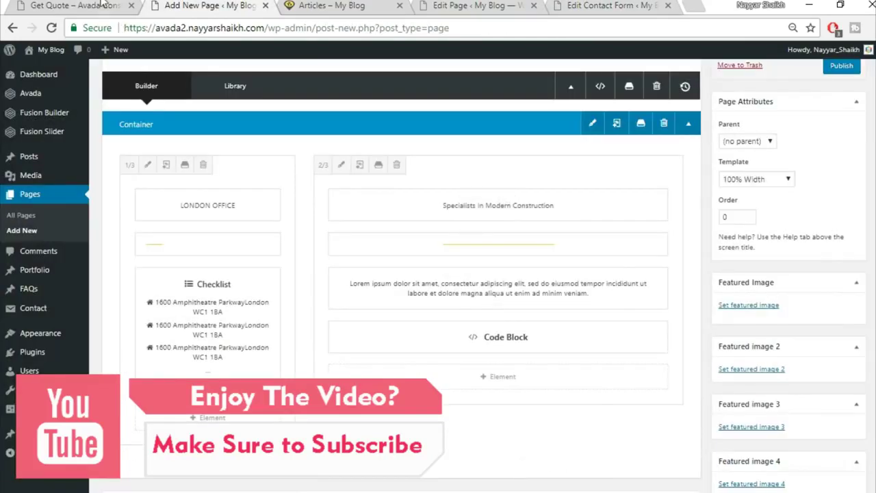
left_click(75, 5)
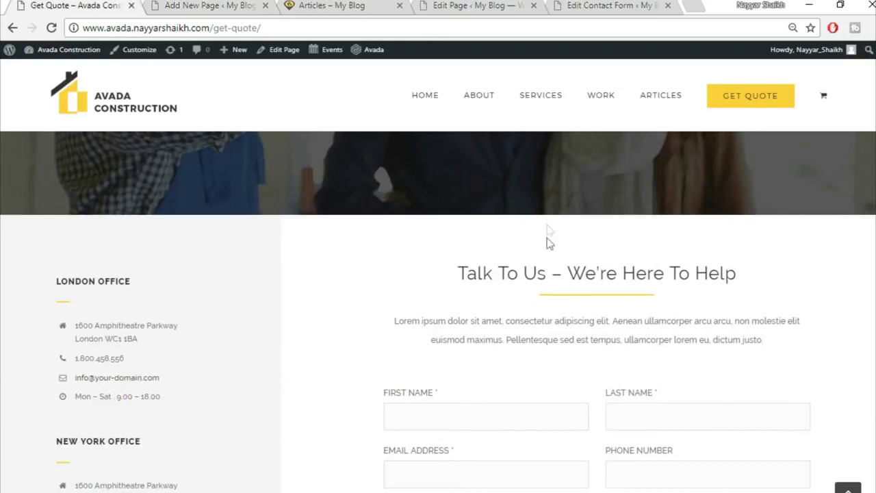
left_click(193, 6)
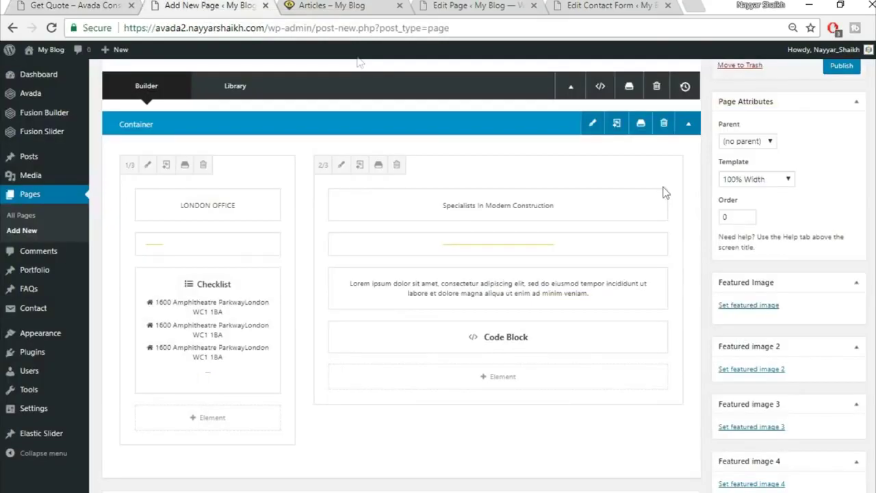
- Set the container's top padding to 60 and save its settings
left_click(592, 123)
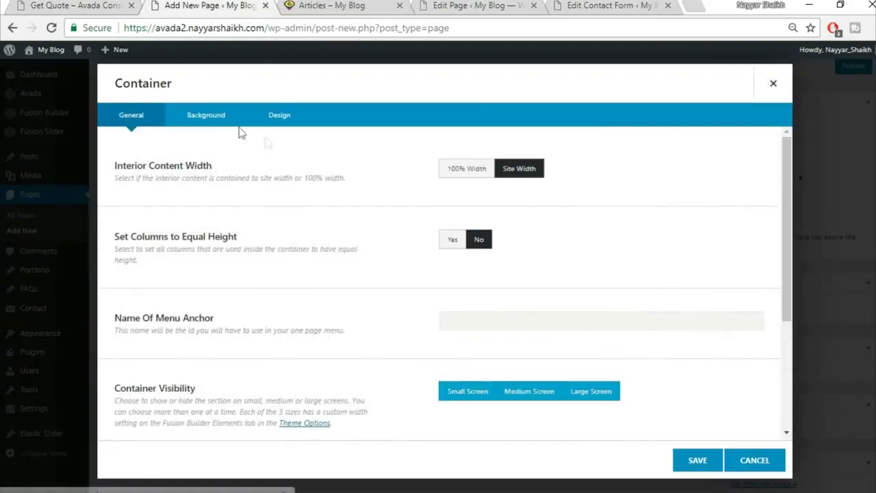
left_click(280, 115)
left_click(490, 317)
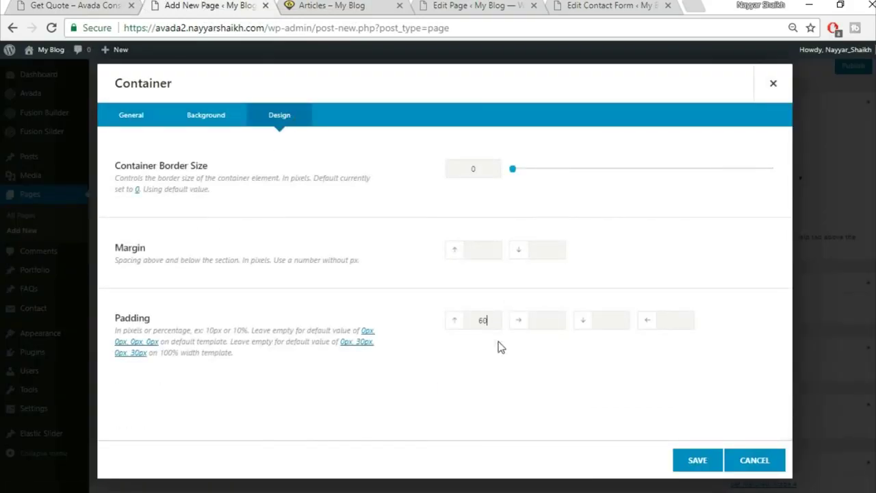
left_click(696, 455)
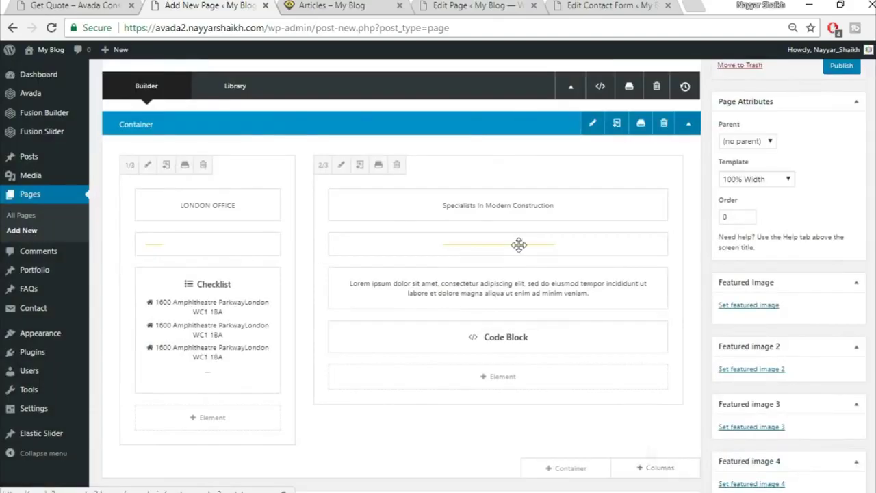
left_click(76, 5)
scroll(381, 367, "down", 3)
scroll(383, 440, "up", 4)
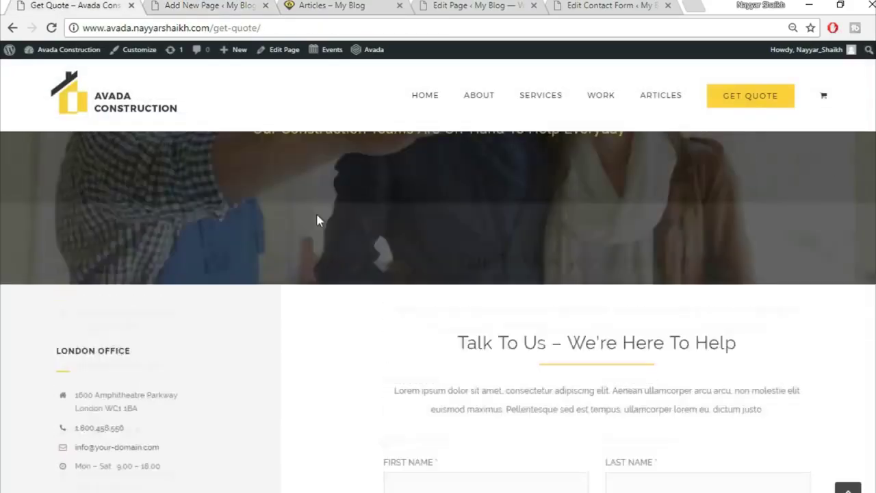
key("ctrl+Tab")
scroll(678, 377, "up", 1)
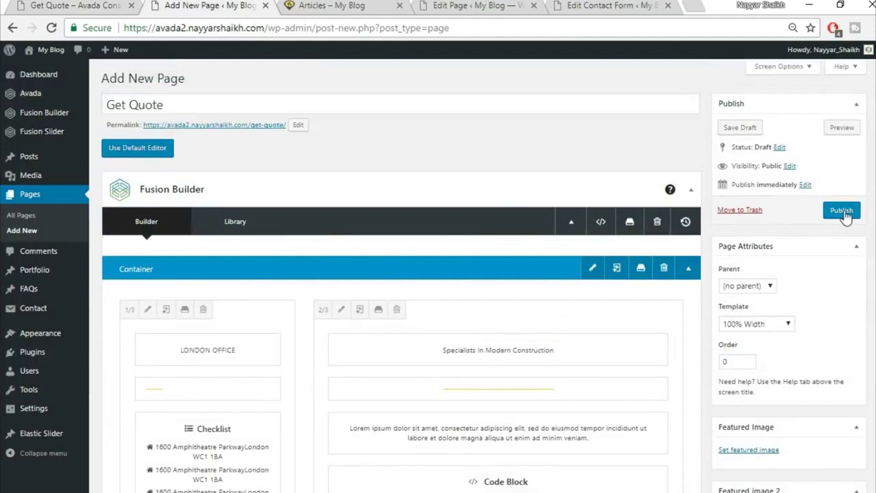
- Publish the Get Quote page and review it in a new tab
left_click(844, 213)
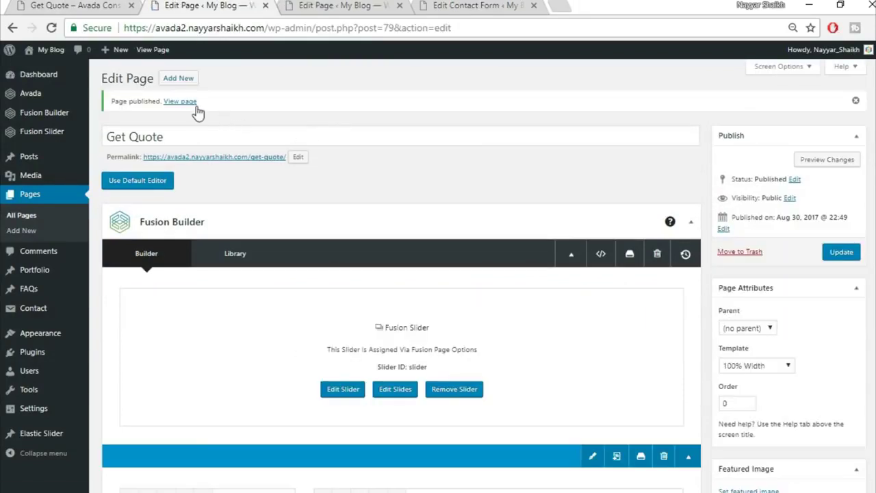
right_click(197, 112)
left_click(226, 111)
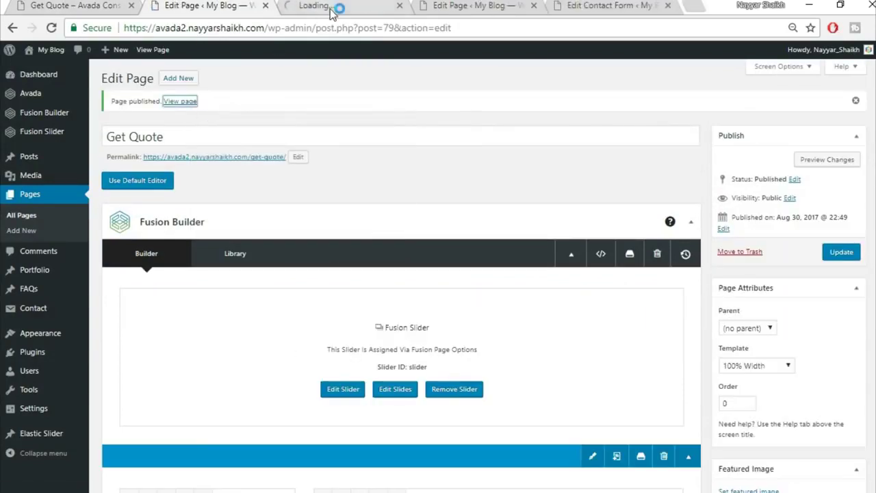
left_click(330, 10)
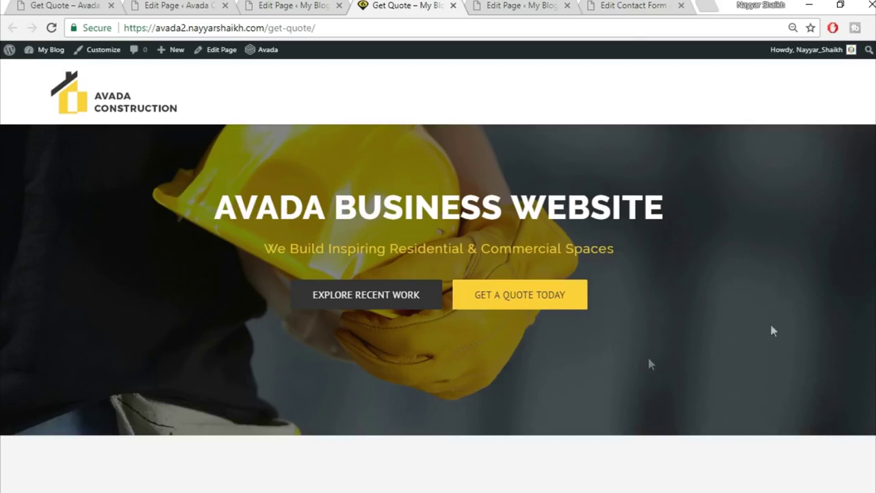
key("End")
key("Home")
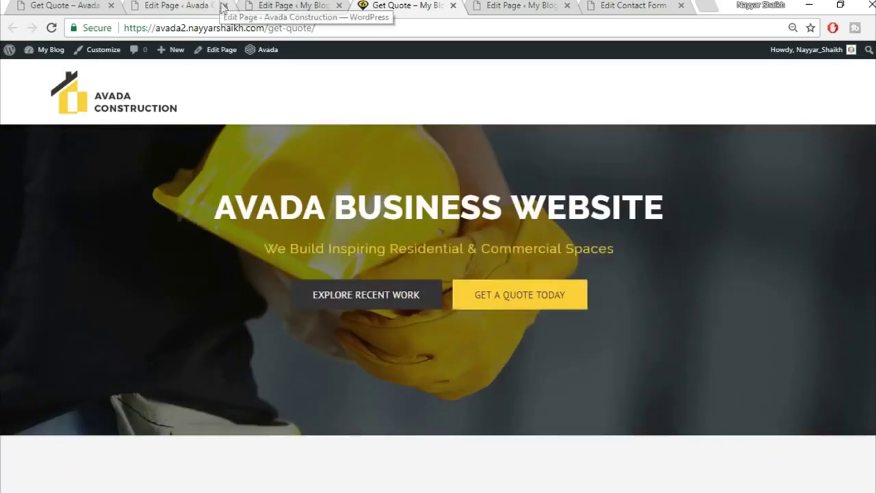
left_click(225, 4)
left_click(89, 6)
left_click(192, 6)
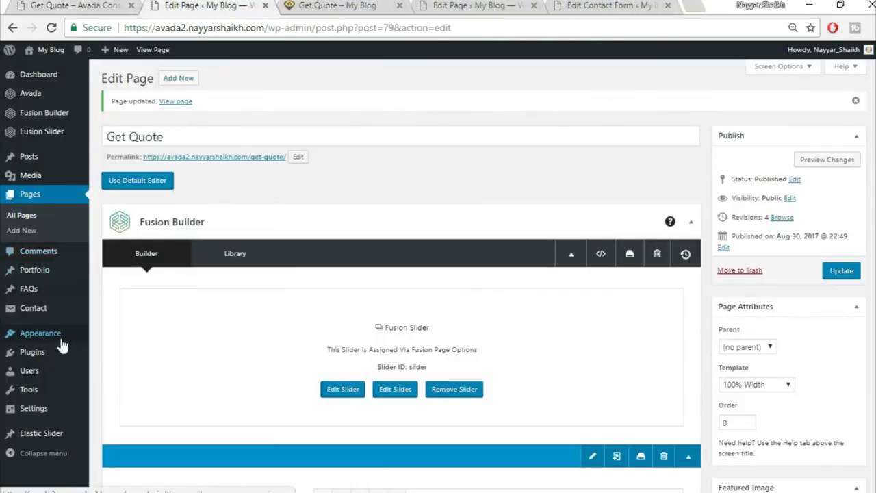
- Open the navigation menus editor and review the live Get Quote page top to bottom
mouse_move(83, 342)
left_click(156, 379)
key("ctrl+Tab")
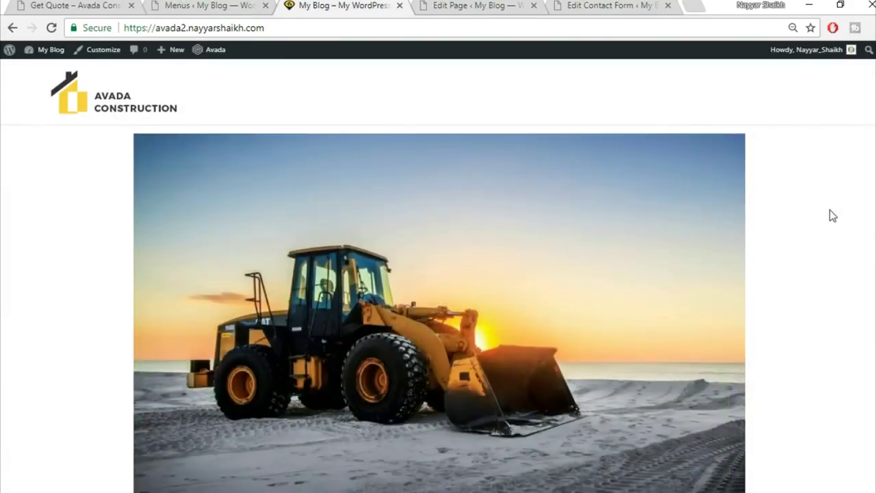
key("End")
key("Home")
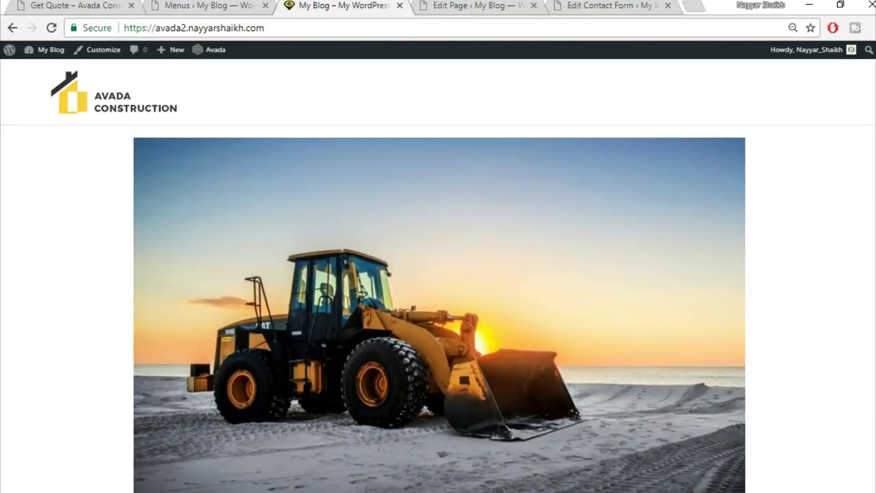
- In the Customizer, make Home Page the static front page and Articles the posts page, then publish
left_click(99, 59)
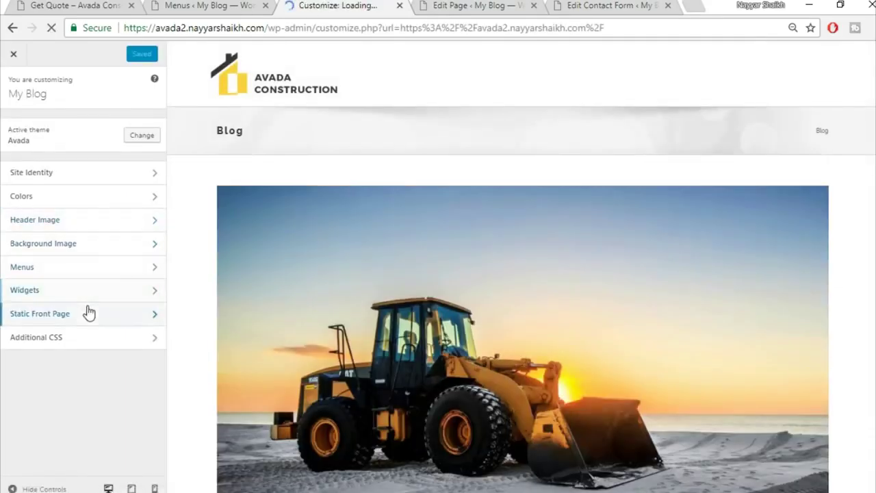
left_click(87, 312)
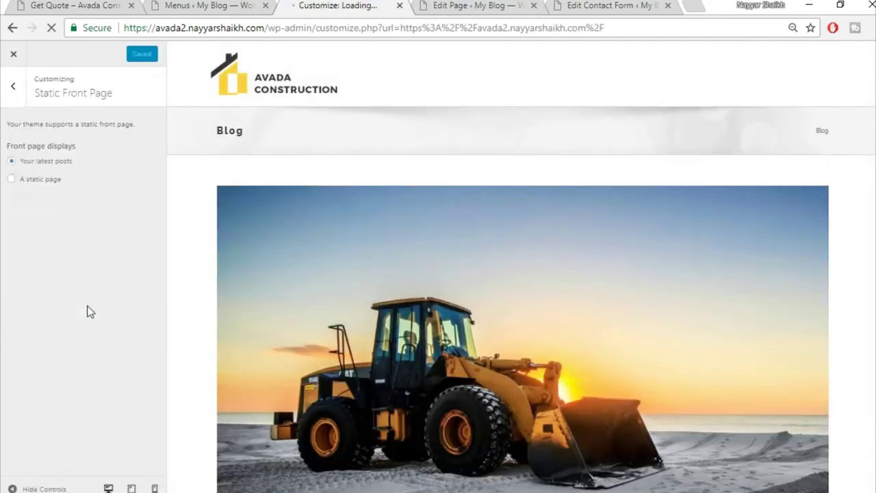
left_click(49, 180)
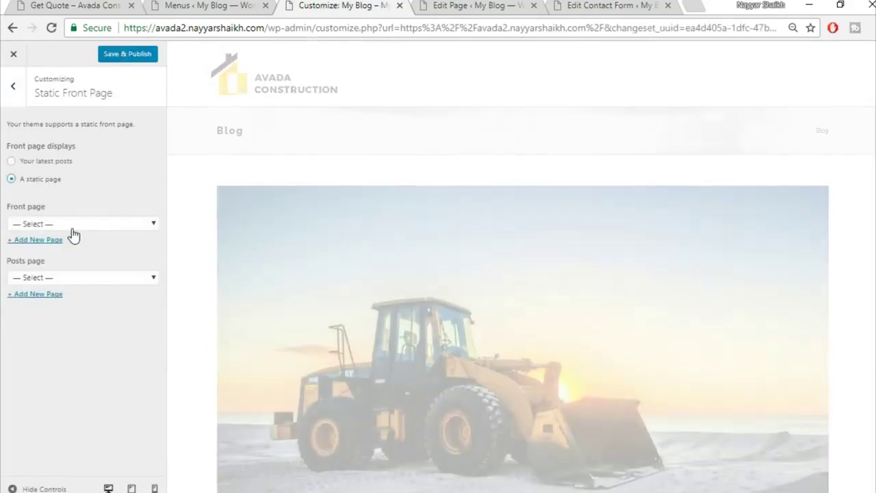
left_click(72, 226)
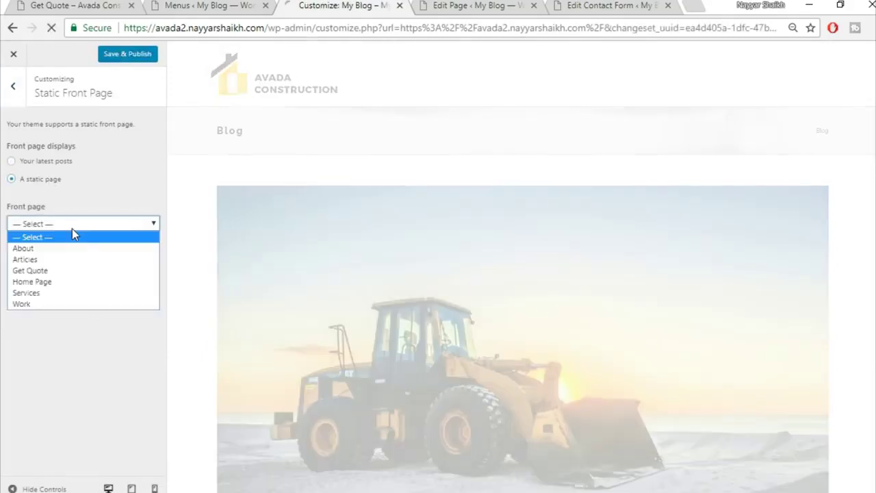
left_click(66, 281)
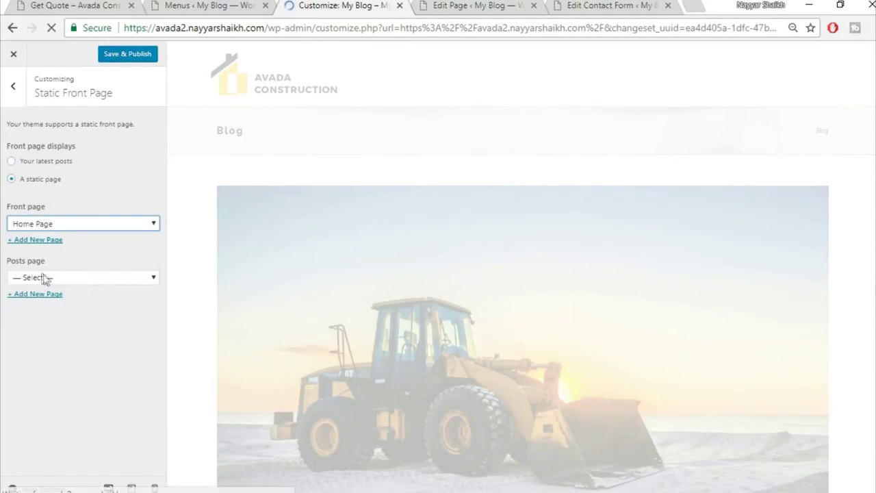
left_click(42, 277)
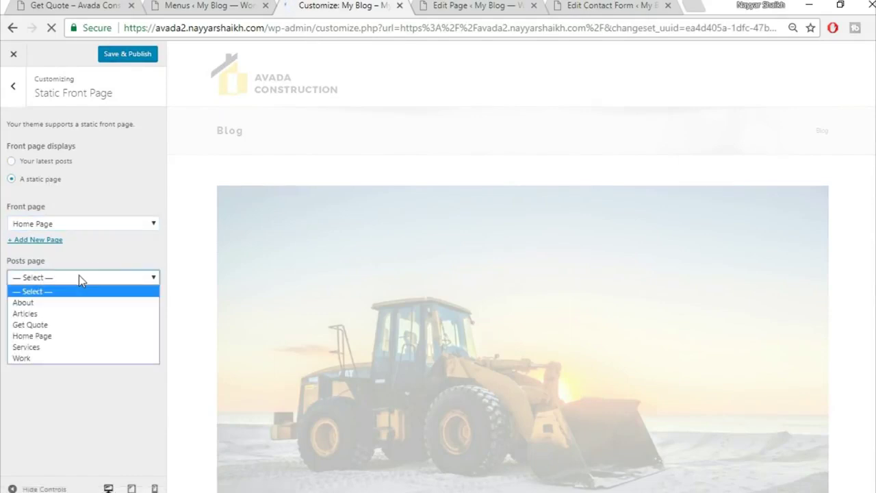
left_click(41, 313)
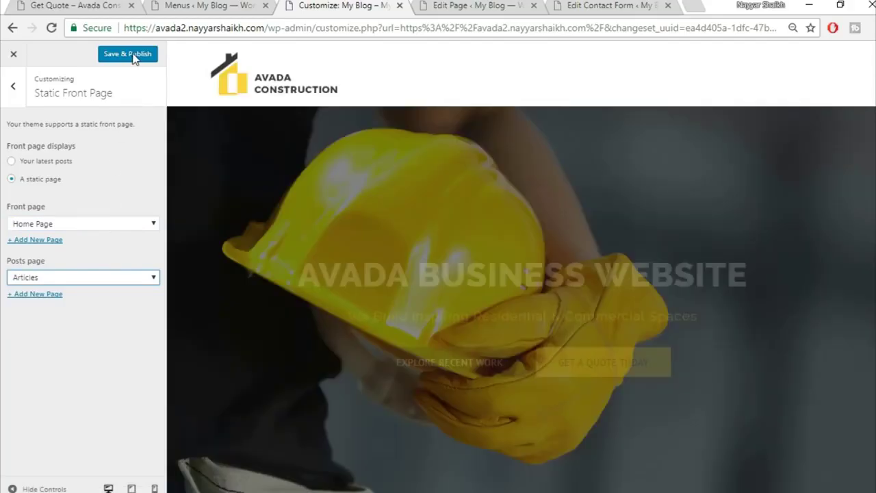
left_click(133, 56)
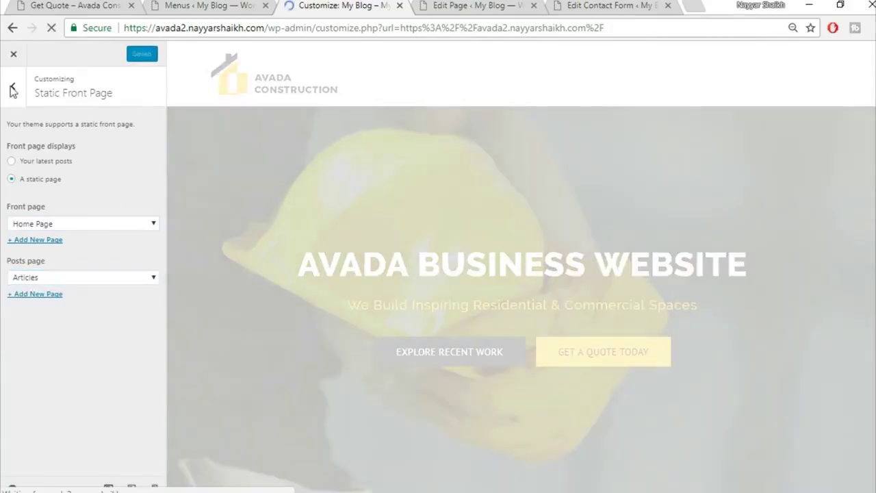
- Select the existing site title, then close the Customizer to return to the live homepage
left_click(12, 89)
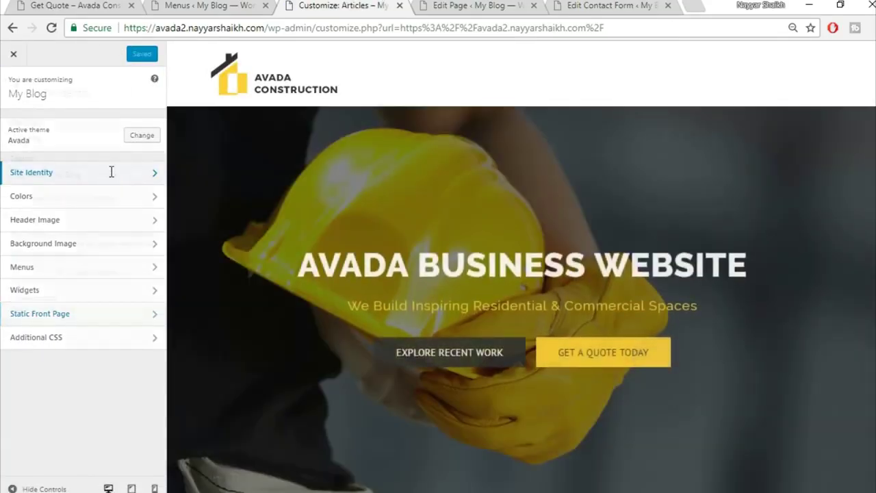
left_click(111, 172)
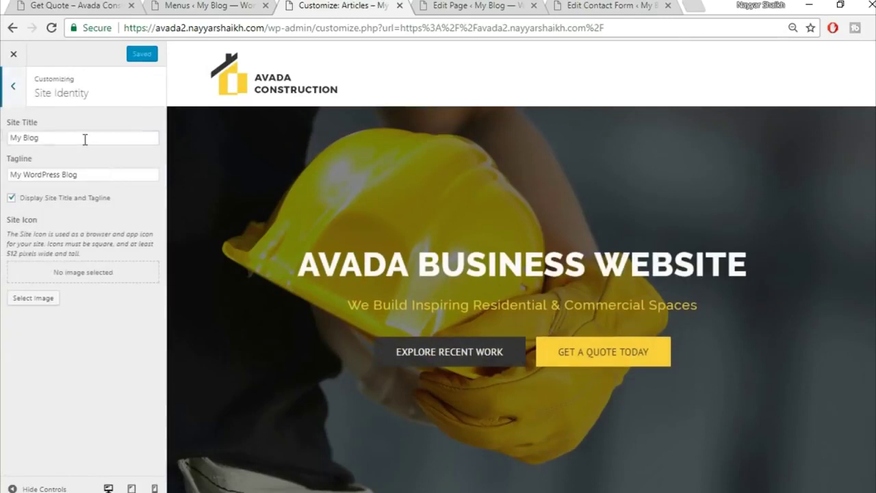
left_click_drag(85, 139, 3, 137)
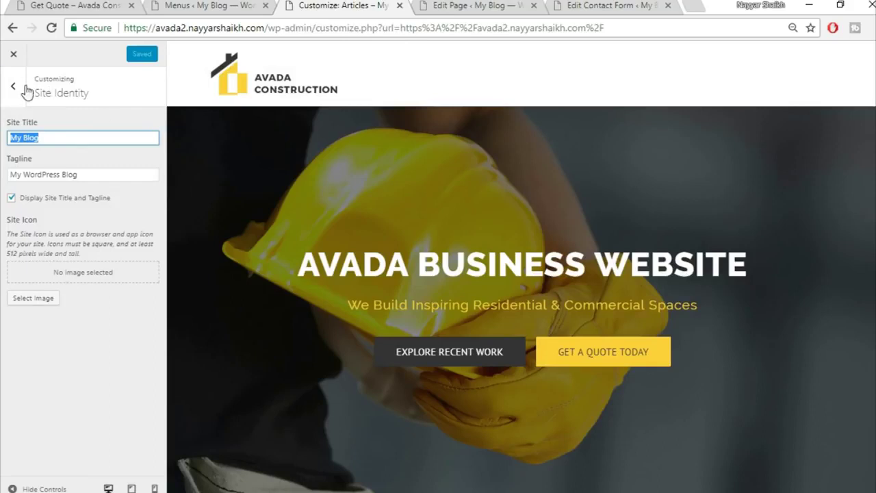
left_click(14, 55)
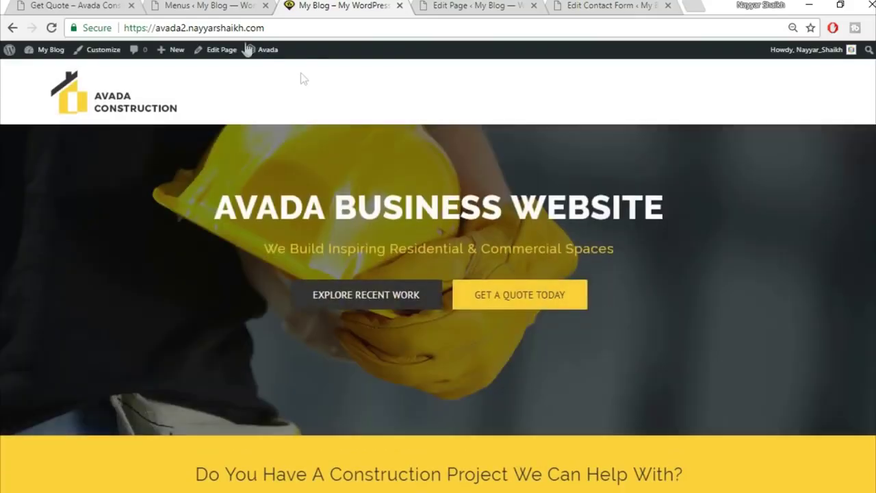
- Create a new menu named 'Main' and assign it to the Main Navigation location
left_click(203, 5)
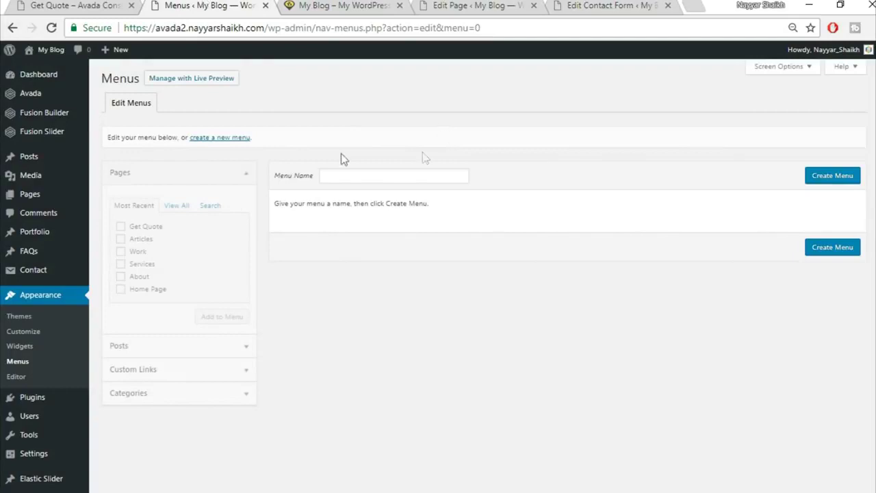
left_click(391, 175)
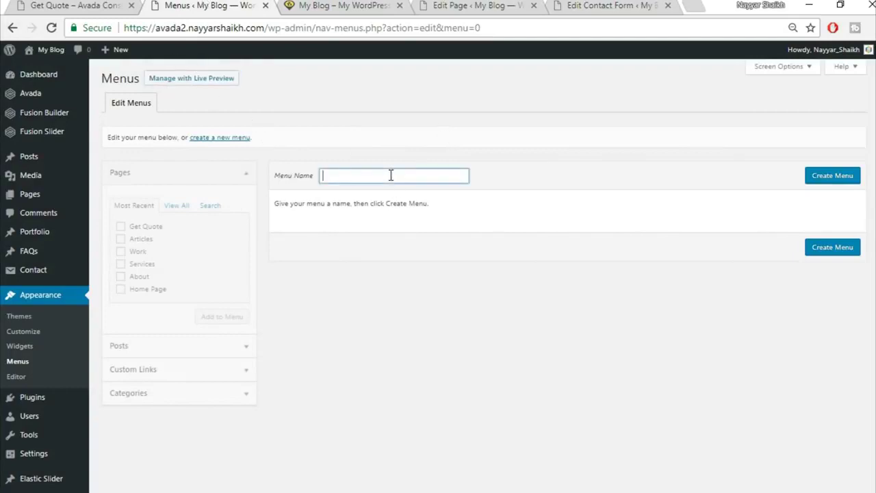
type("Main")
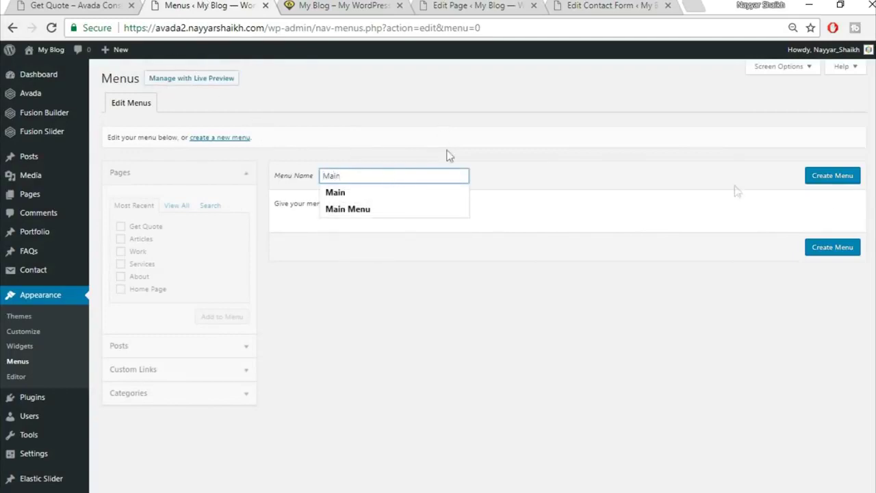
left_click(821, 175)
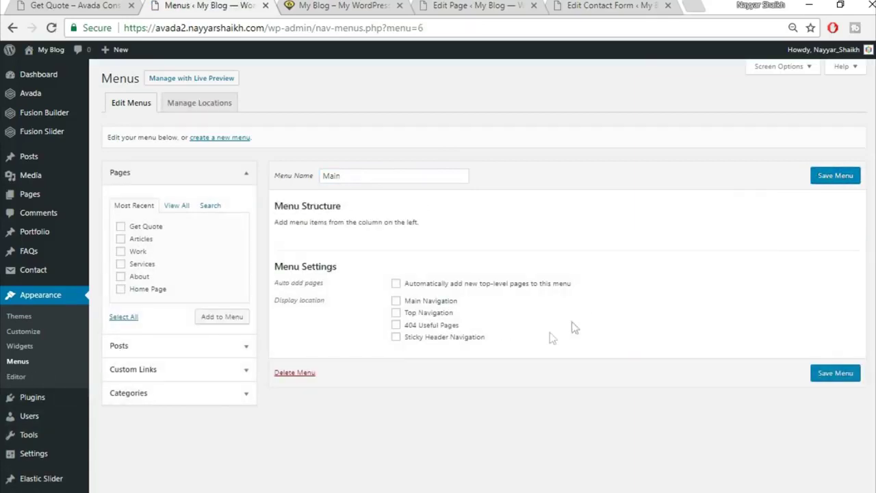
left_click(432, 303)
- Add all of the site's pages to the Main menu
left_click(355, 5)
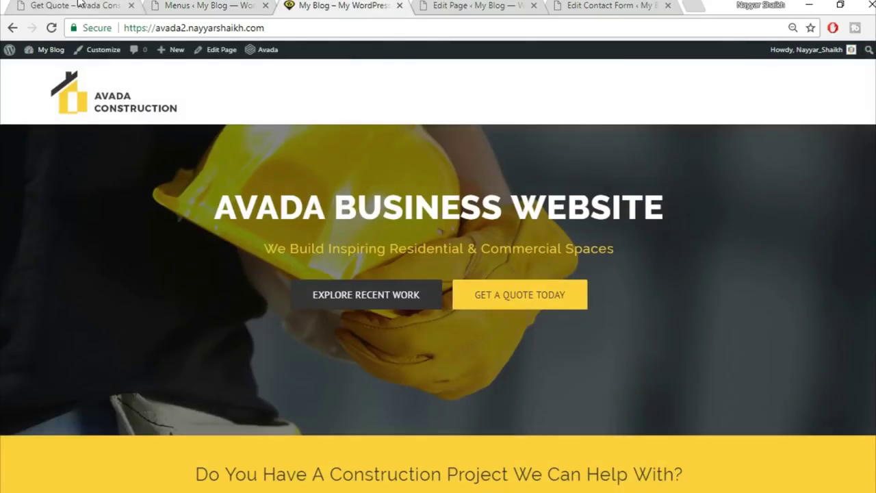
left_click(78, 5)
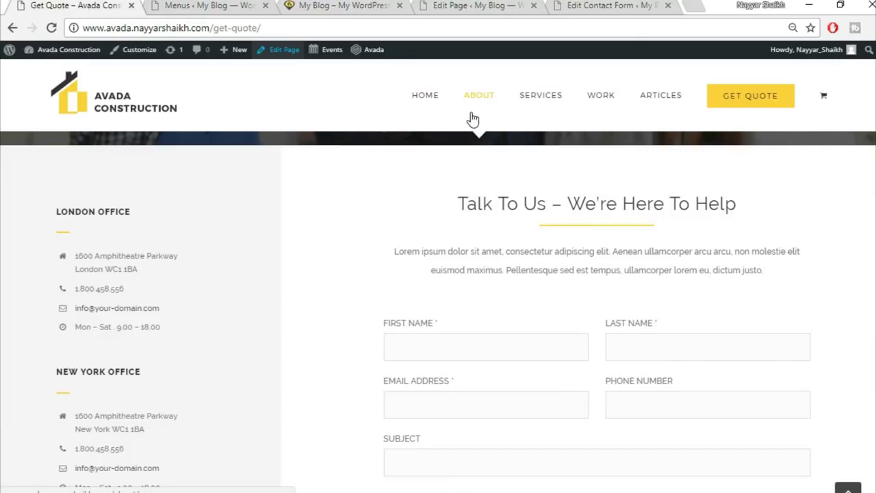
left_click(211, 5)
left_click(177, 209)
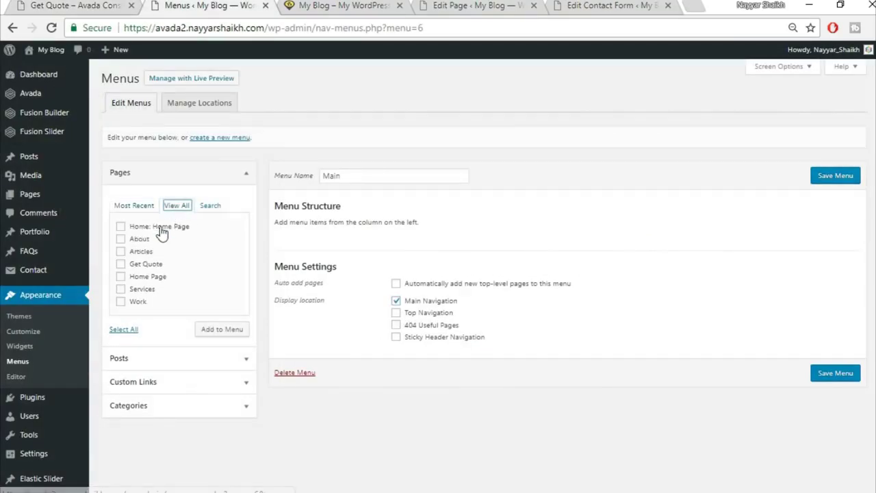
left_click(140, 239)
left_click(140, 251)
left_click(142, 263)
left_click(144, 276)
left_click(140, 302)
left_click(215, 330)
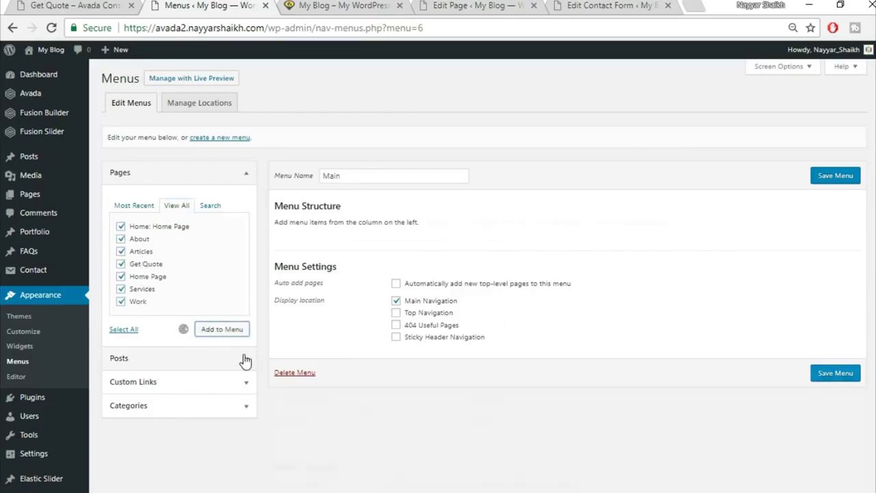
- Move the Get Quote item to the bottom of the Main menu
left_click_drag(373, 338, 352, 426)
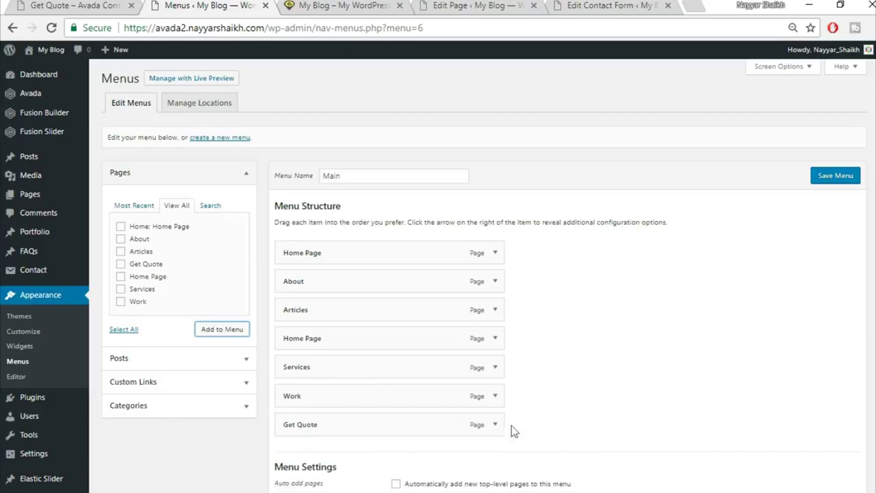
left_click(87, 5)
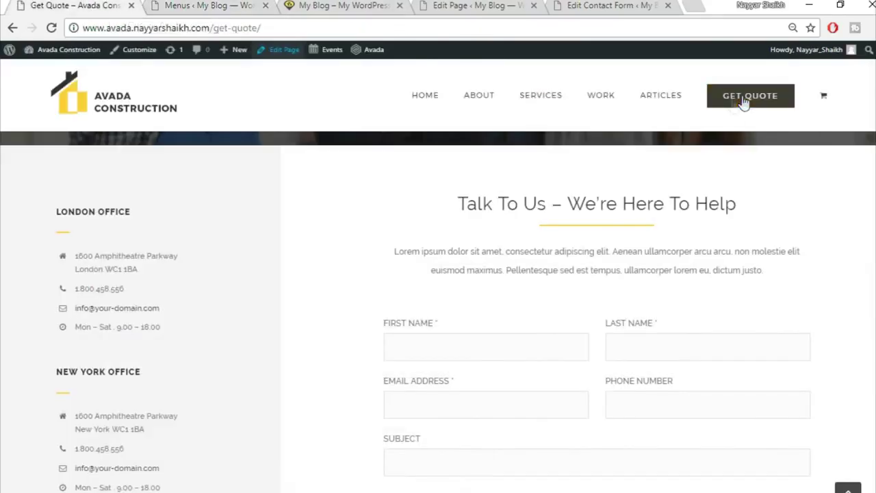
left_click(233, 6)
scroll(518, 171, "down", 2)
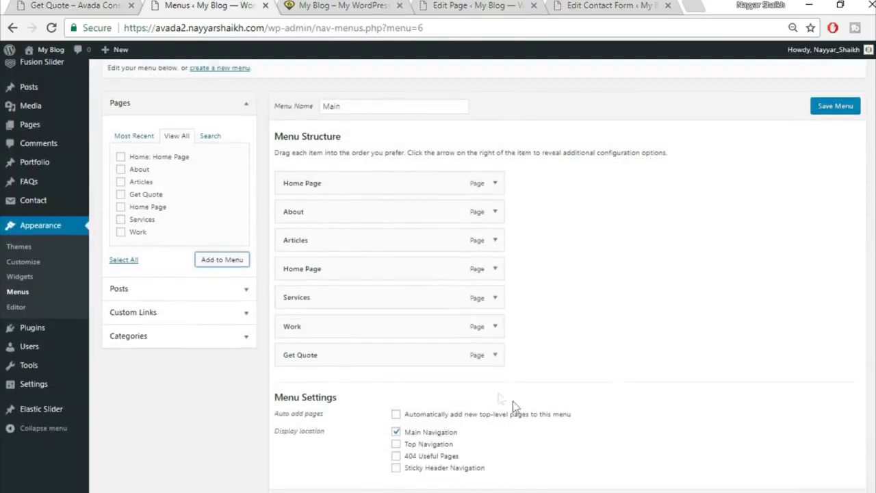
left_click(495, 355)
- Set Get Quote's Avada Menu First Level Style to Button Large and save the menu
scroll(349, 299, "down", 2)
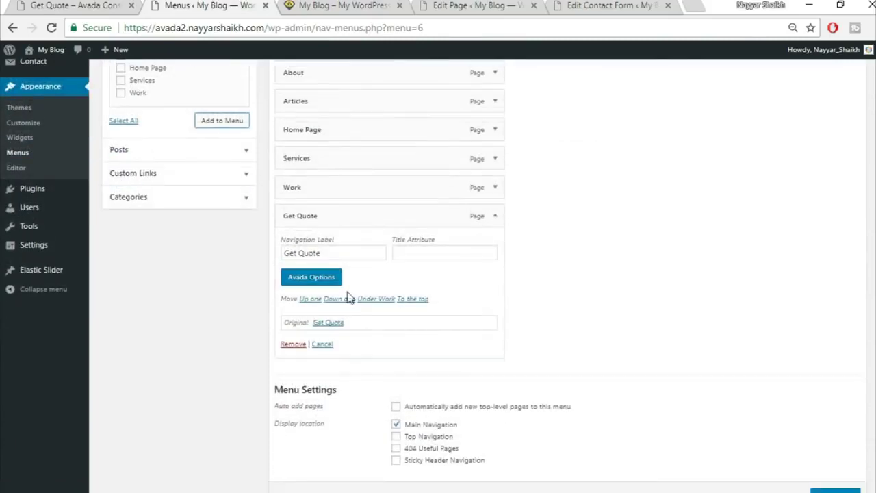
left_click(327, 283)
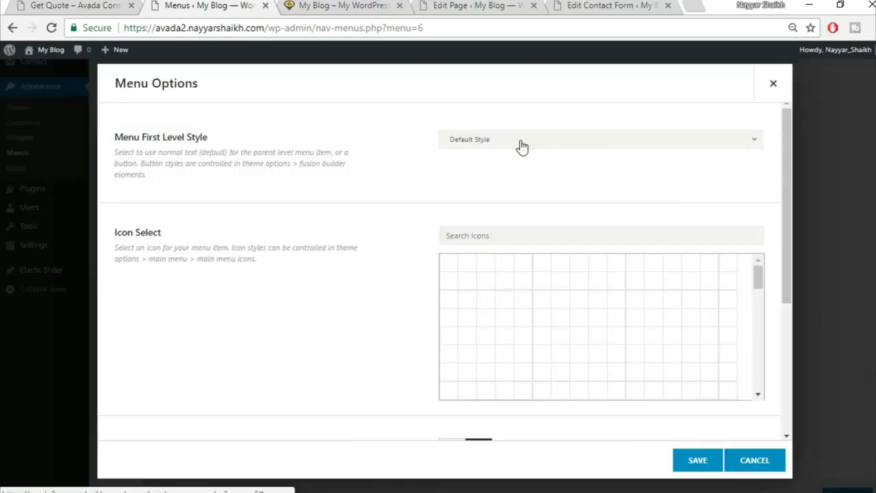
left_click(521, 143)
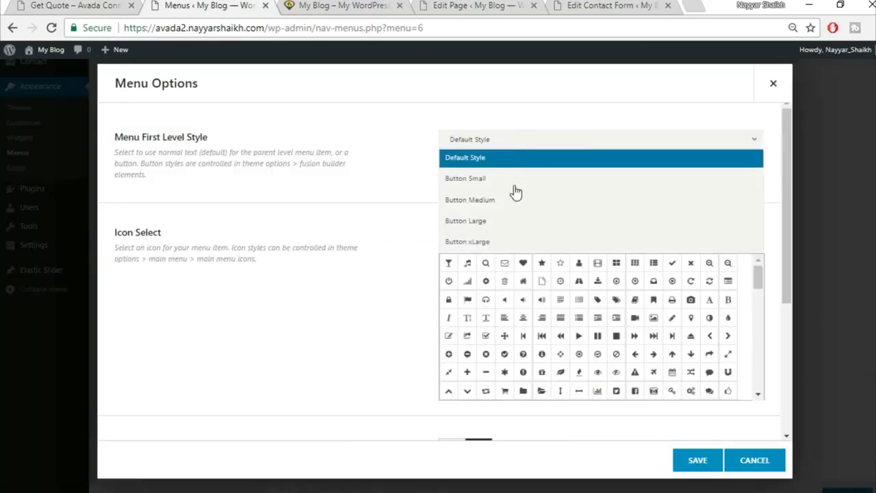
left_click(501, 221)
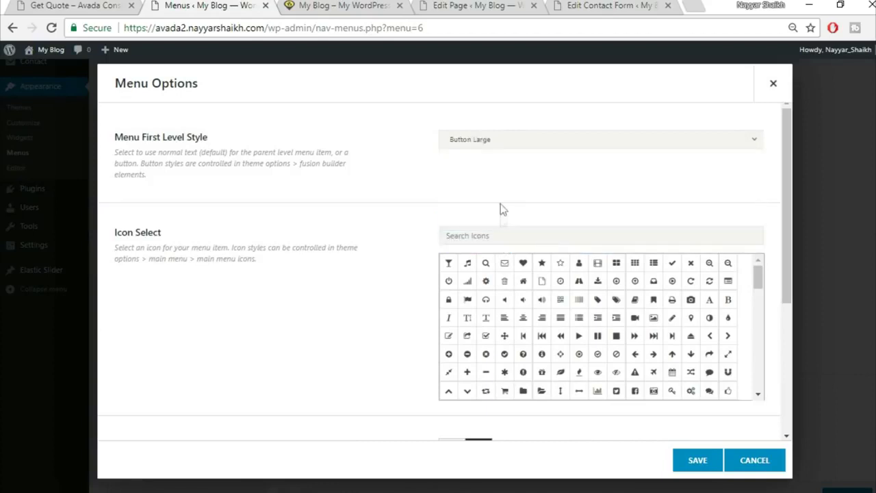
left_click(704, 468)
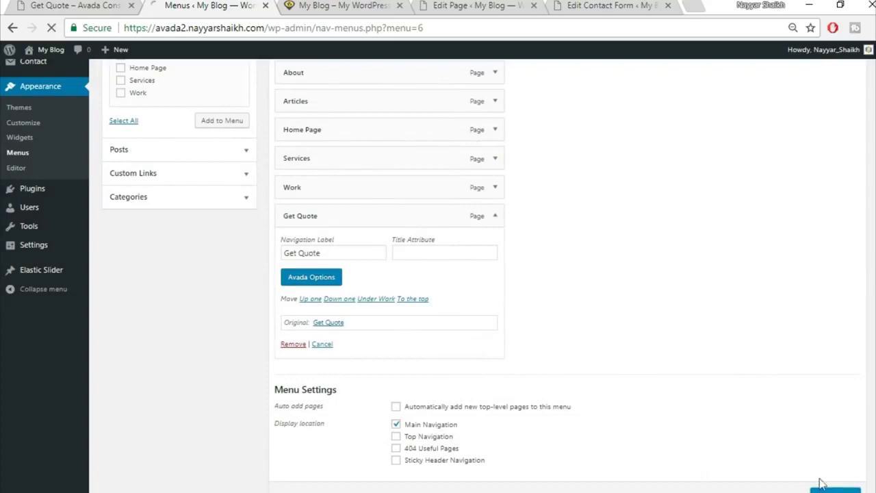
scroll(817, 472, "down", 1)
left_click(822, 438)
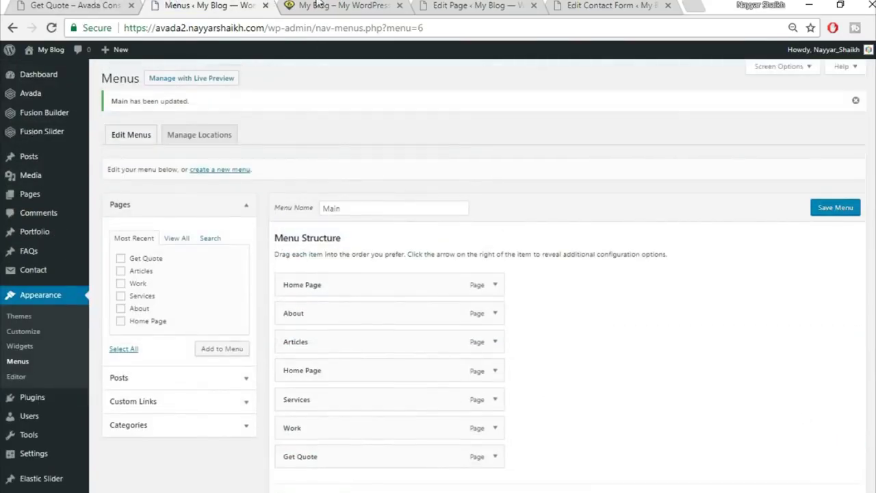
- Remove the duplicate Home Page item from the Main menu and save it
key("ctrl+Tab")
left_click(50, 28)
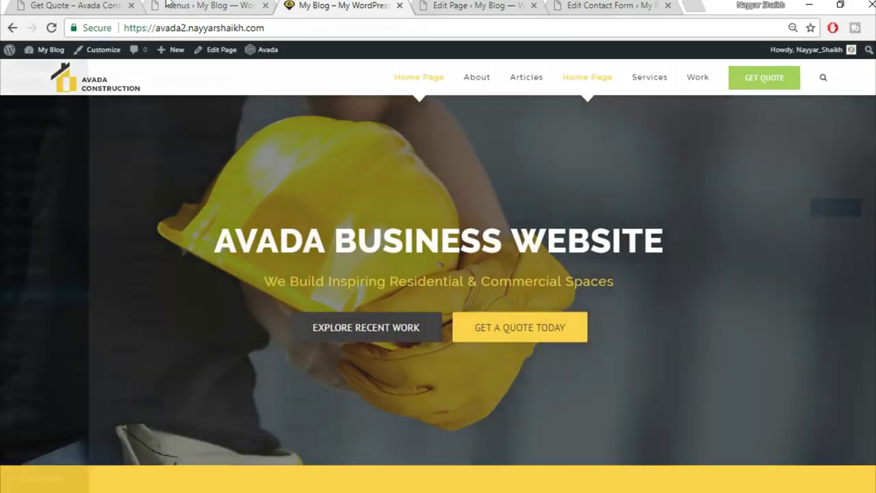
left_click(167, 4)
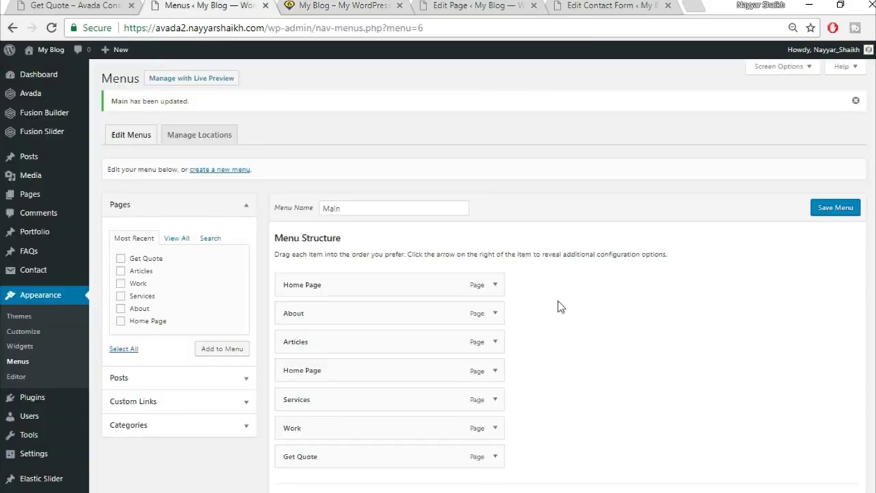
left_click(495, 367)
scroll(590, 381, "down", 1)
scroll(590, 380, "down", 2)
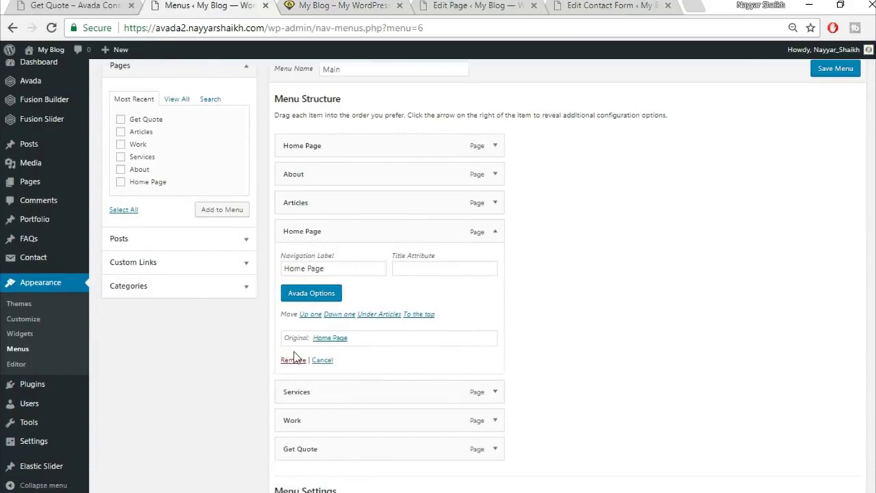
left_click(287, 360)
scroll(834, 203, "up", 3)
left_click(833, 205)
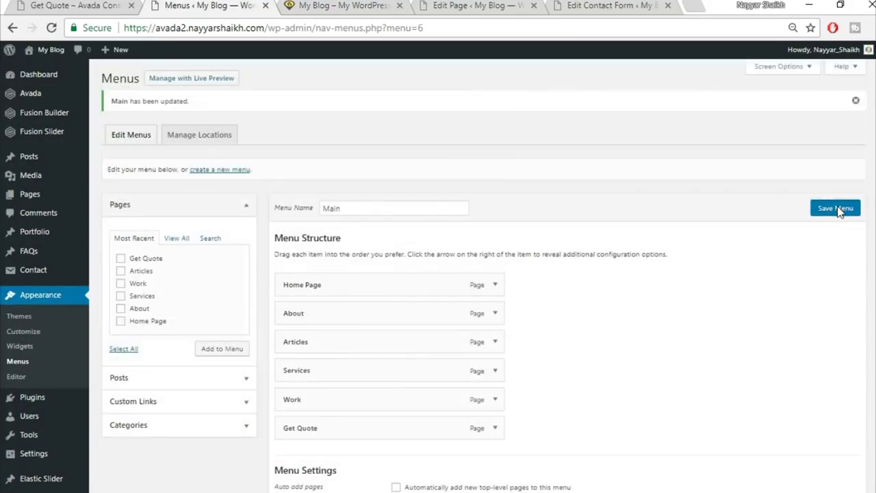
- Reload the live home page to check the new menu, then review the demo site's footer
left_click(319, 5)
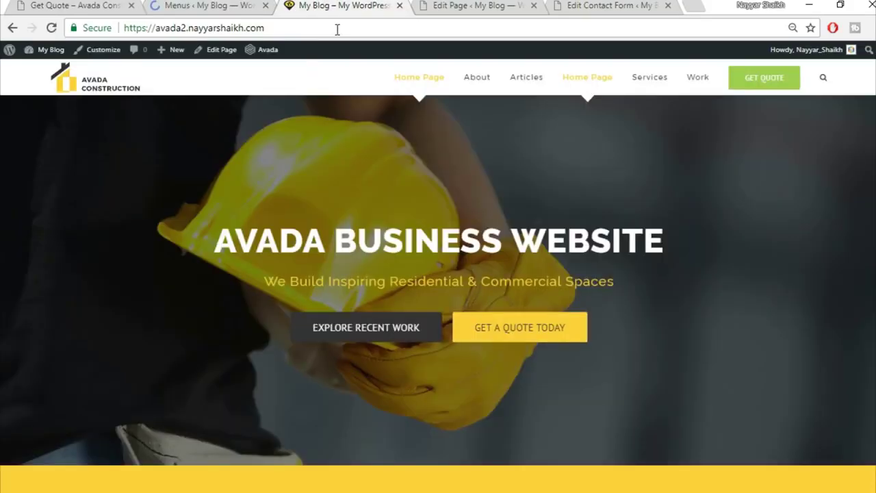
left_click(336, 28)
key("Return")
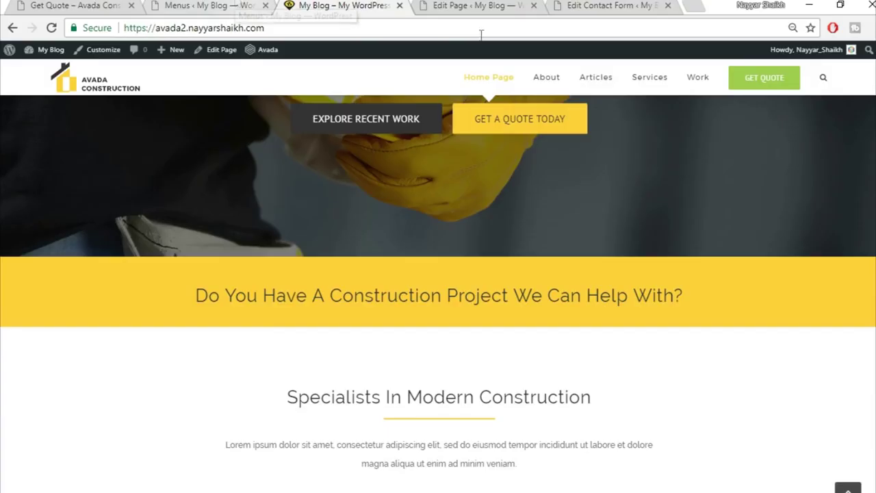
scroll(438, 294, "down", 10)
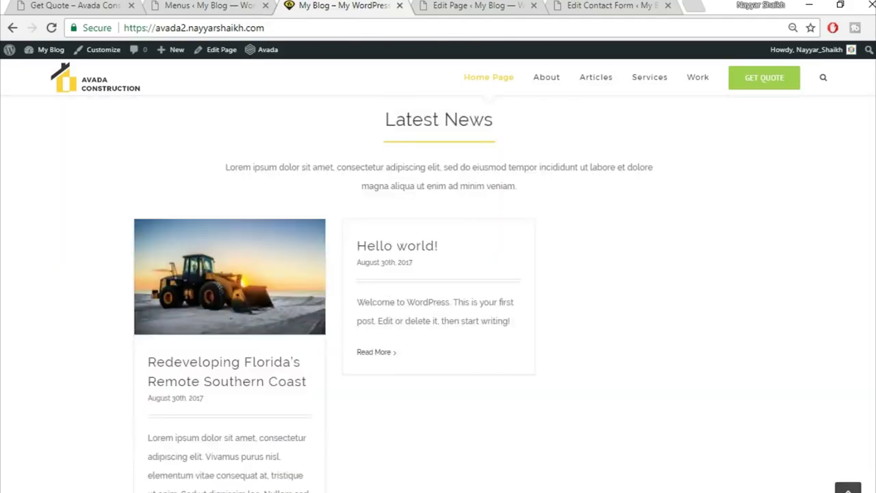
scroll(786, 329, "down", 6)
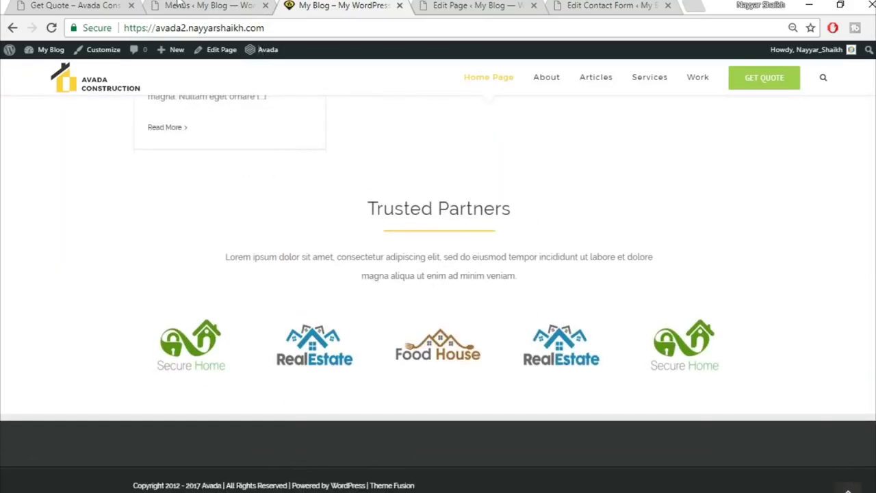
left_click(81, 5)
scroll(438, 295, "down", 10)
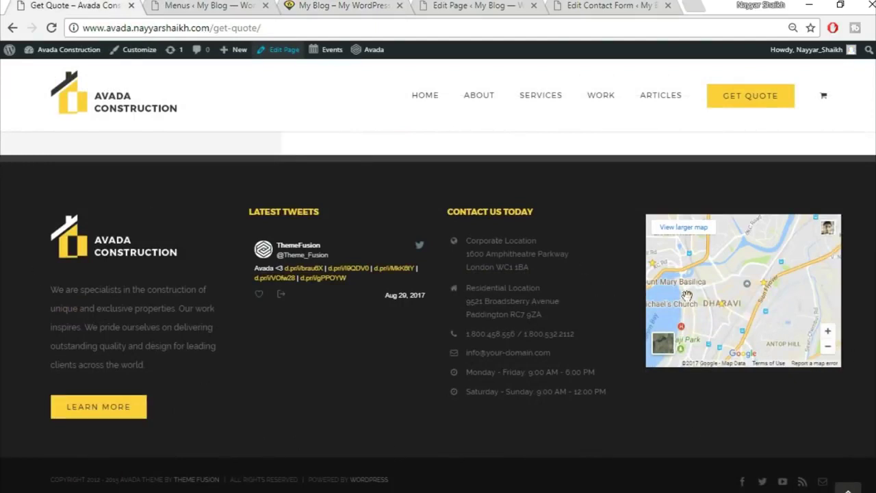
left_click(209, 6)
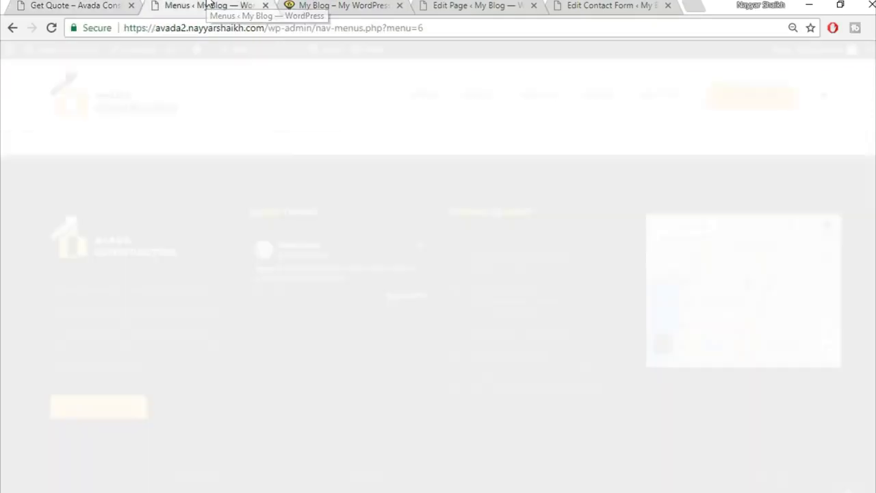
- Add a Text widget from Available Widgets into the Footer Widget 1 area
scroll(183, 206, "down", 2)
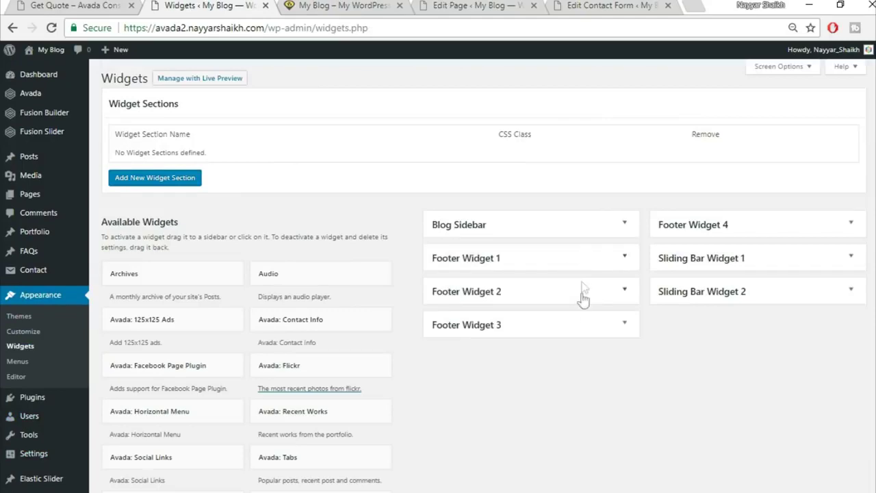
left_click(625, 259)
left_click(625, 259)
scroll(573, 344, "down", 6)
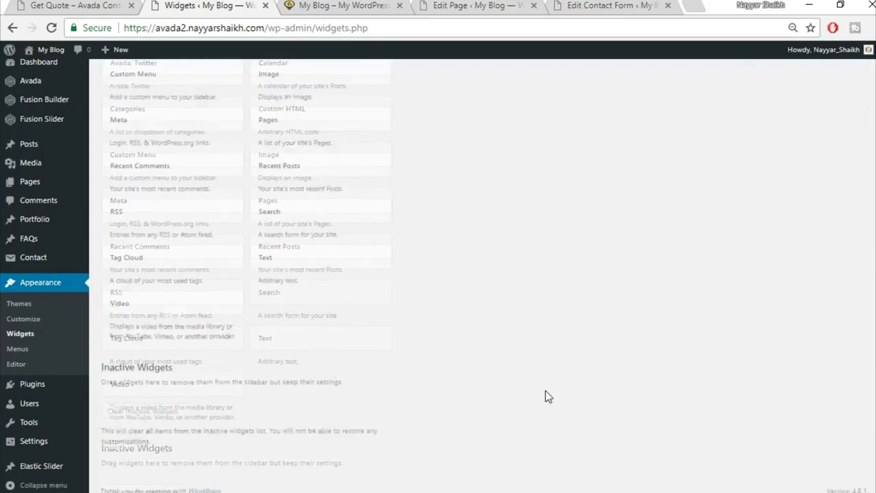
left_click(352, 263)
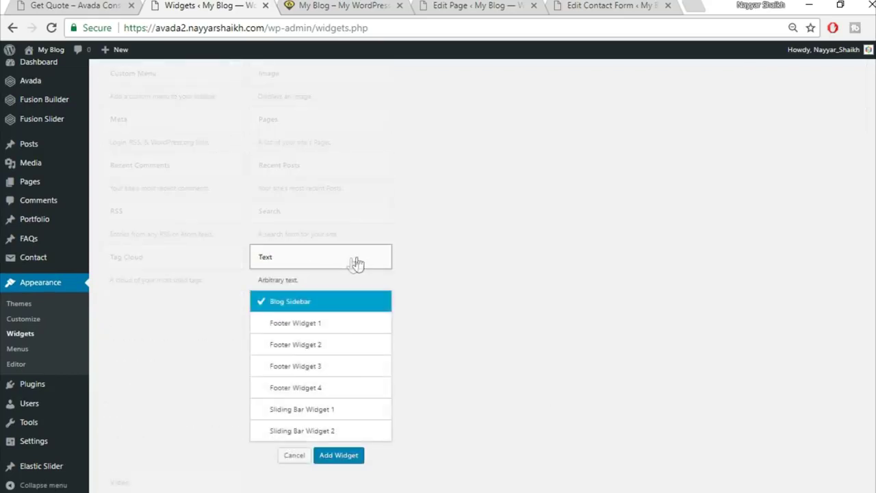
left_click(331, 328)
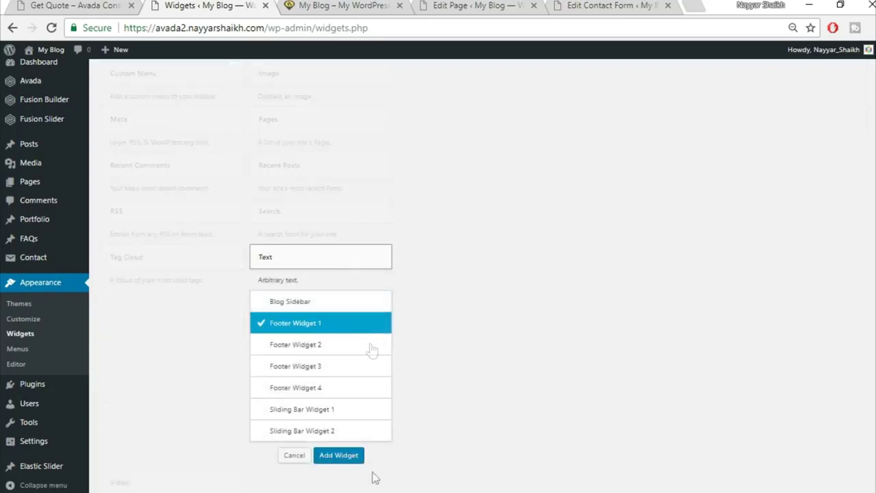
left_click(356, 456)
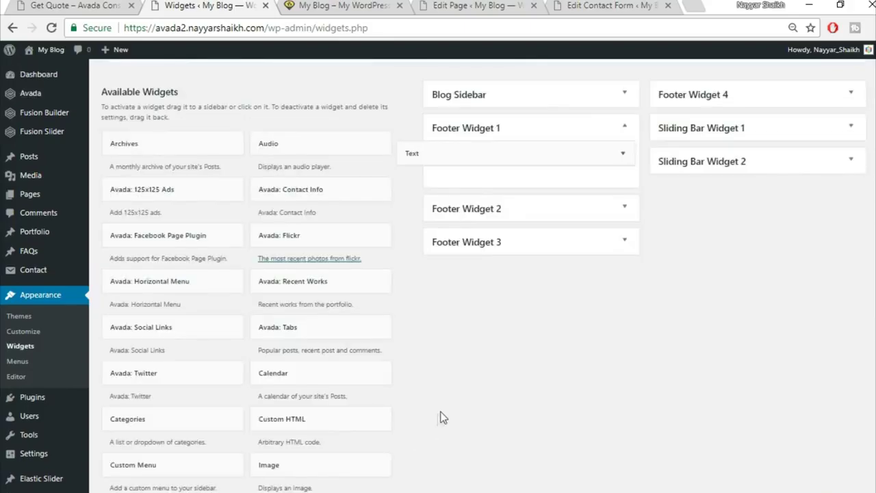
- Select the Footer Widget 1 code in Notepad, from the logo link line to the Footer Widget 3 label
key("alt+Tab")
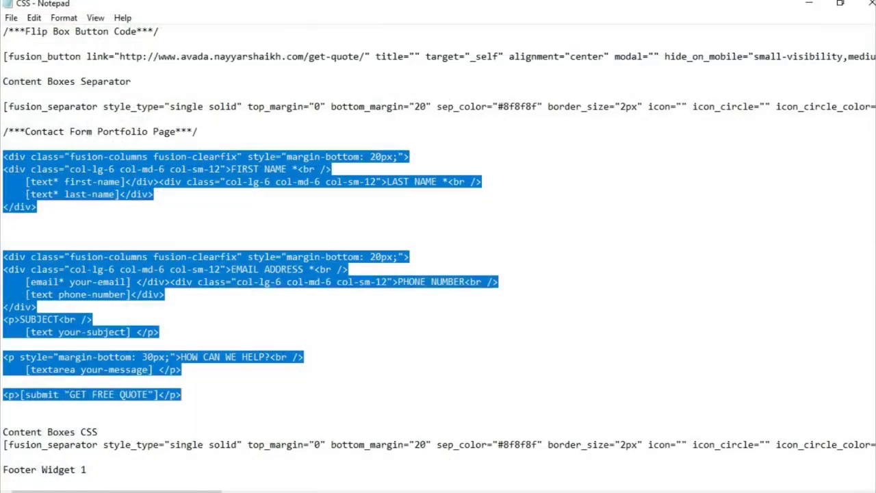
left_click(342, 299)
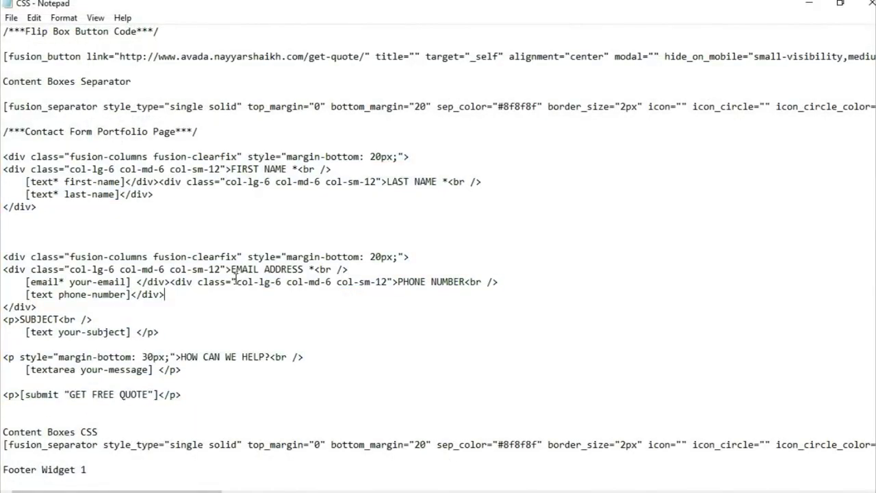
scroll(234, 278, "down", 10)
scroll(99, 292, "up", 1)
left_click_drag(3, 157, 95, 309)
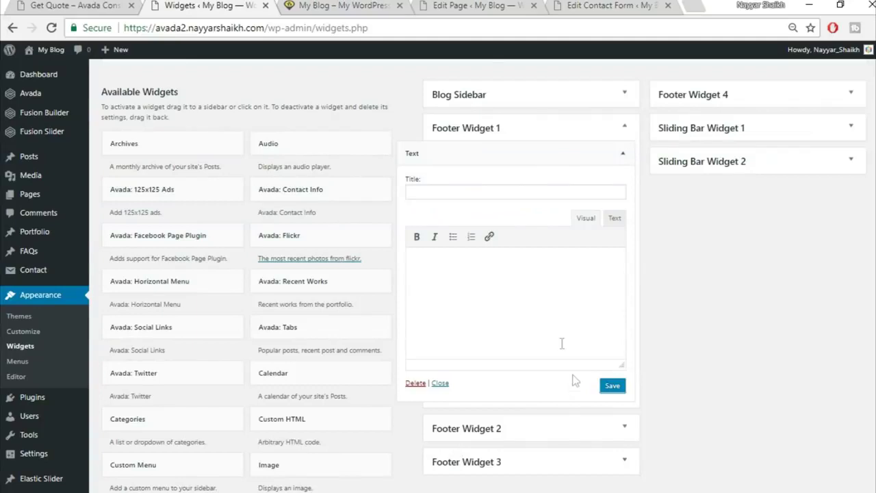
- Paste the footer code into the Text widget in Text mode, delete the stray 'Footer Widget 3' line, and save
left_click(614, 220)
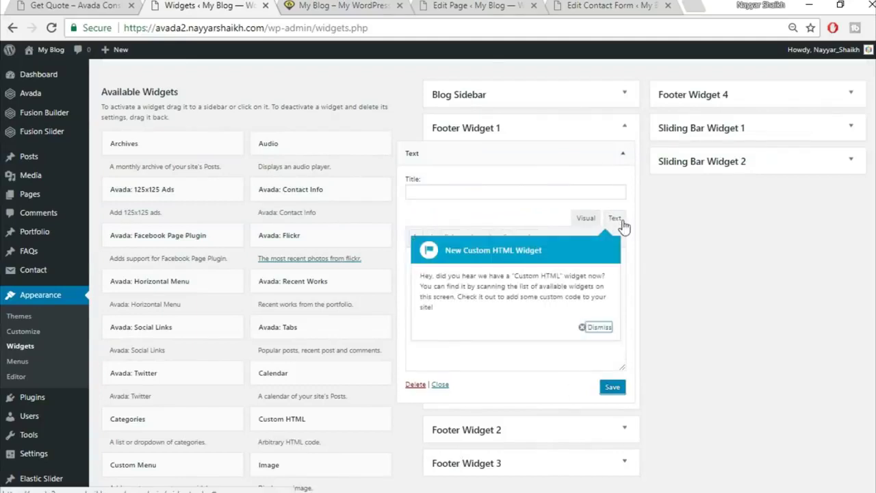
left_click(597, 328)
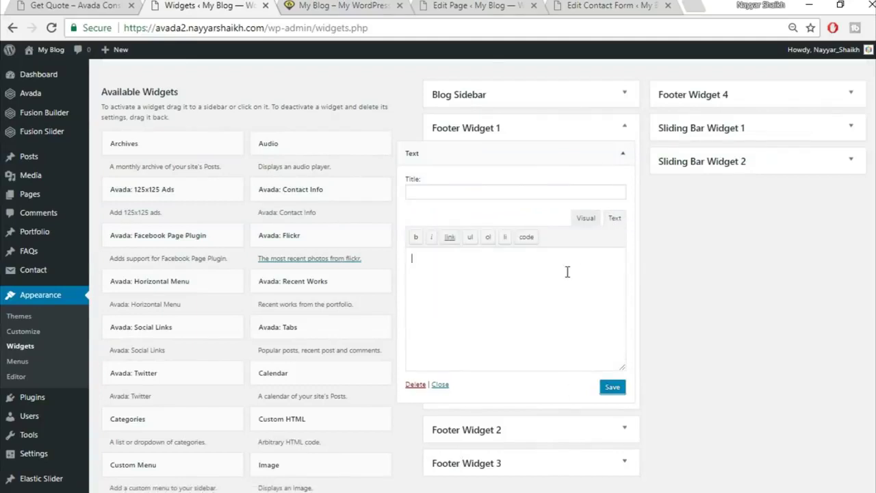
key("ctrl+v")
left_click_drag(499, 355, 383, 363)
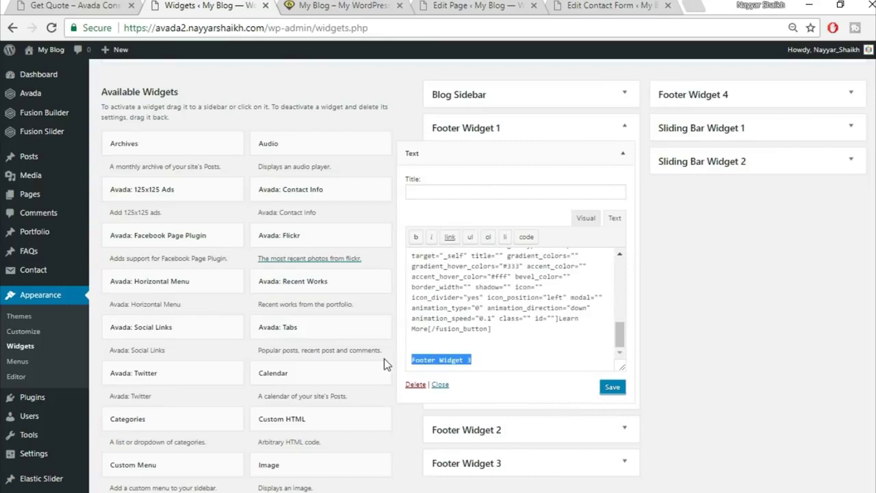
key("BackSpace")
key("BackSpace")
key("BackSpace")
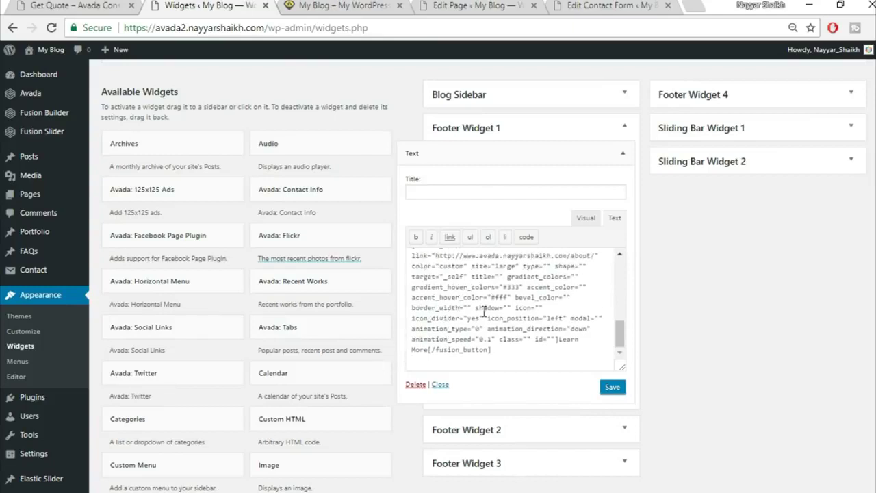
scroll(484, 312, "up", 5)
left_click(609, 388)
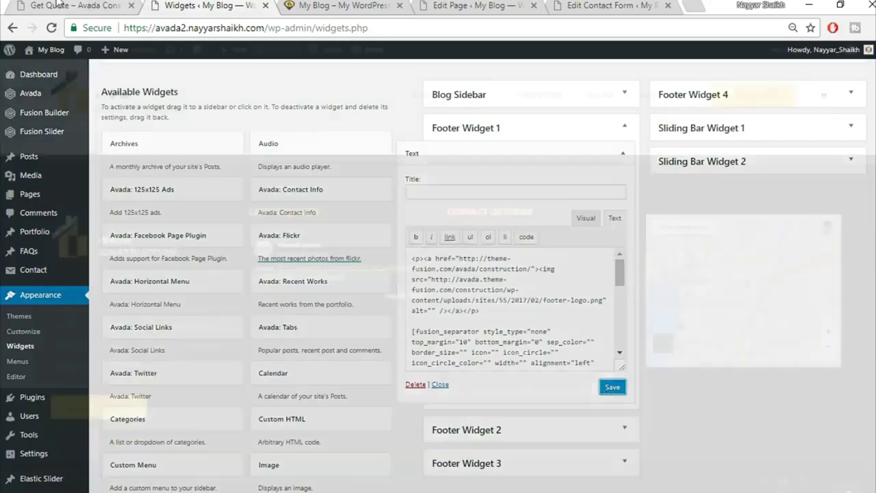
- Compare the widget's rendered content with the live site footer, then collapse the widget
left_click(76, 5)
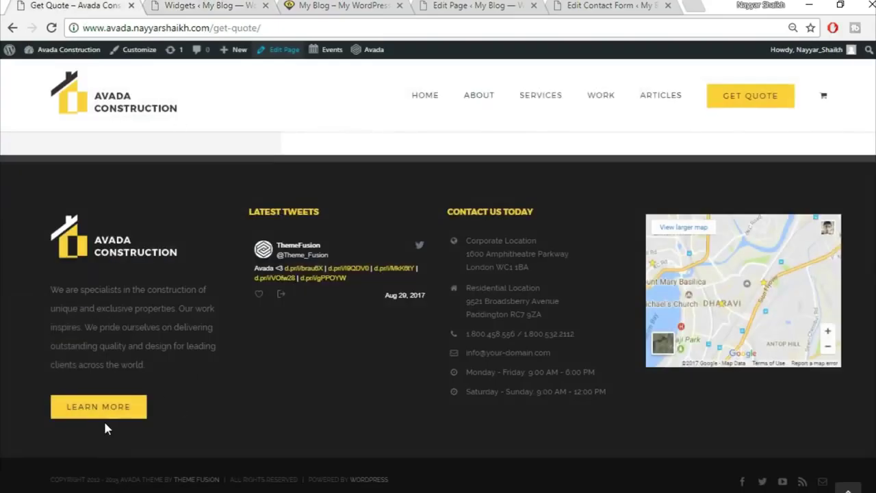
left_click_drag(48, 287, 174, 356)
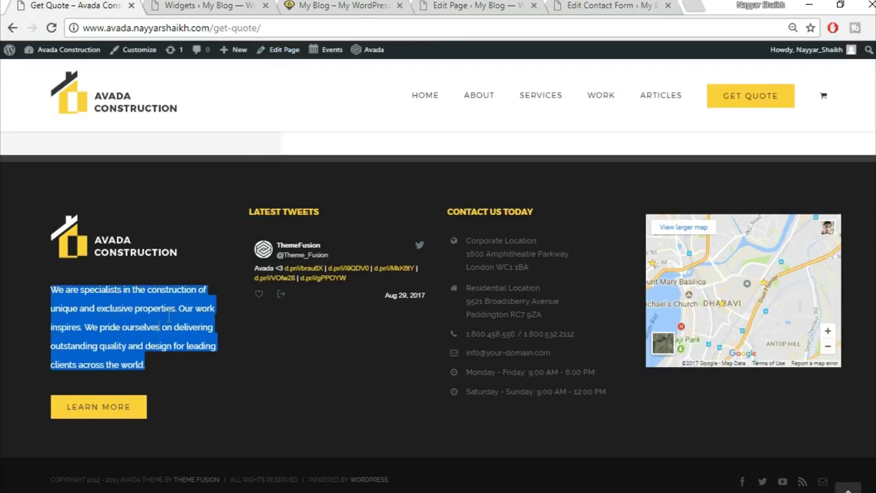
left_click(205, 6)
left_click(586, 219)
scroll(548, 308, "down", 3)
scroll(455, 301, "up", 2)
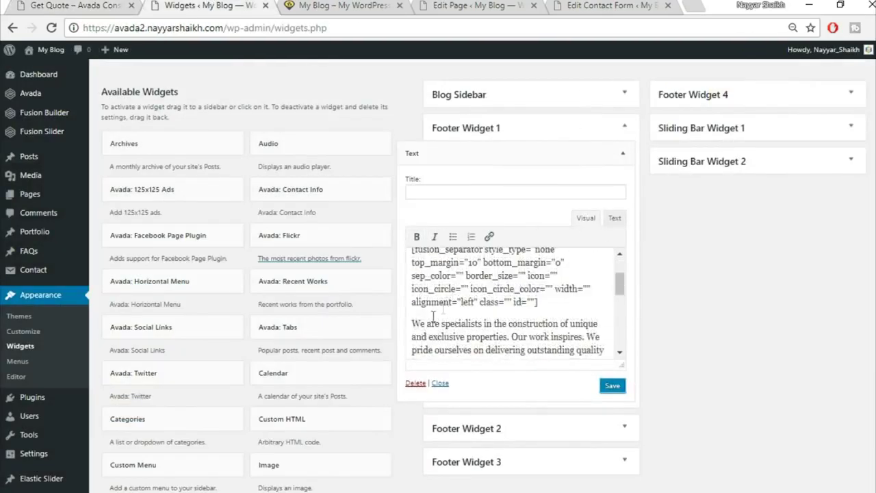
left_click_drag(409, 322, 553, 333)
scroll(520, 308, "down", 3)
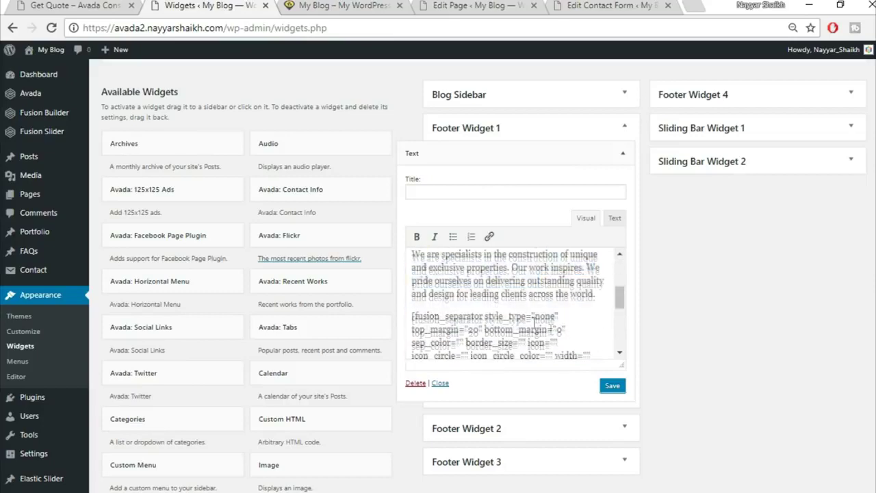
left_click(94, 5)
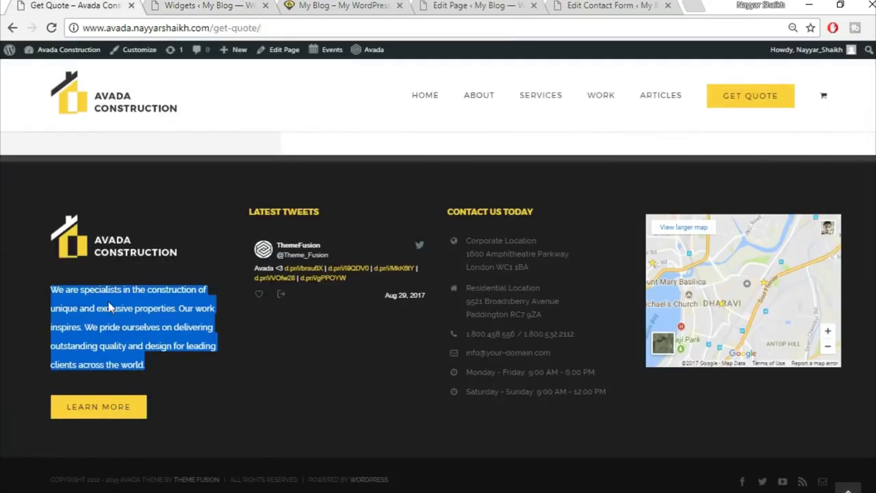
left_click(106, 316)
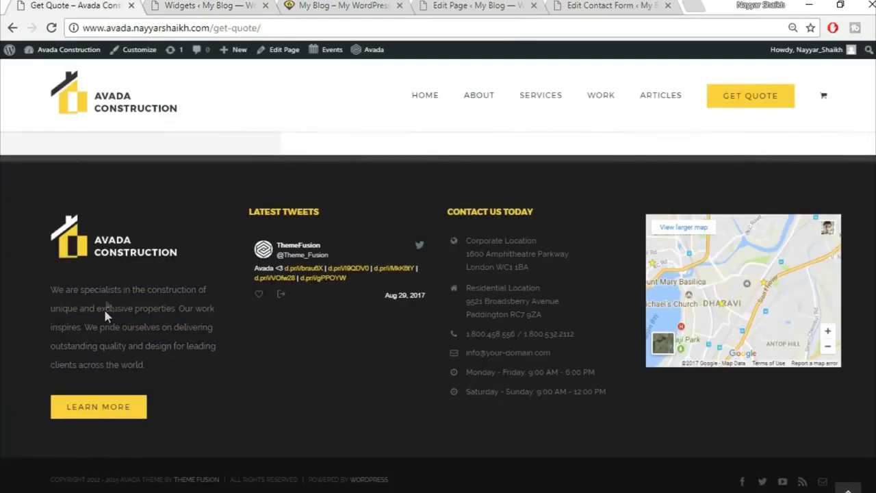
left_click(207, 5)
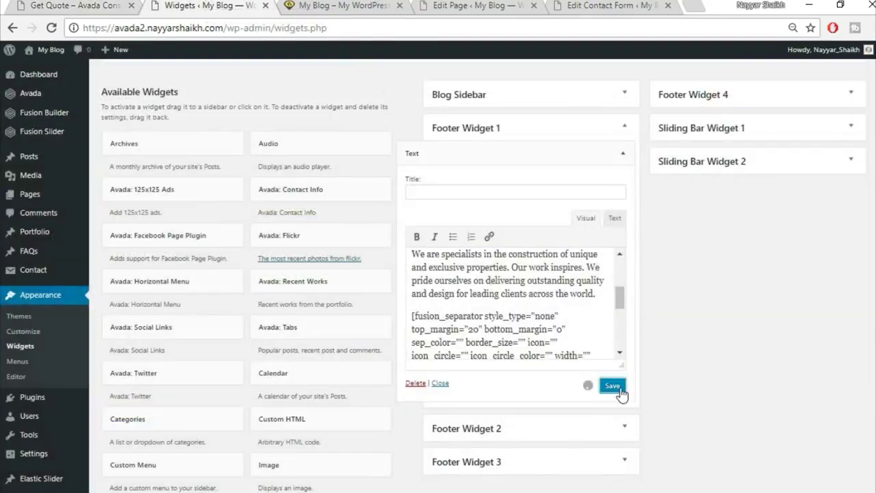
left_click(624, 154)
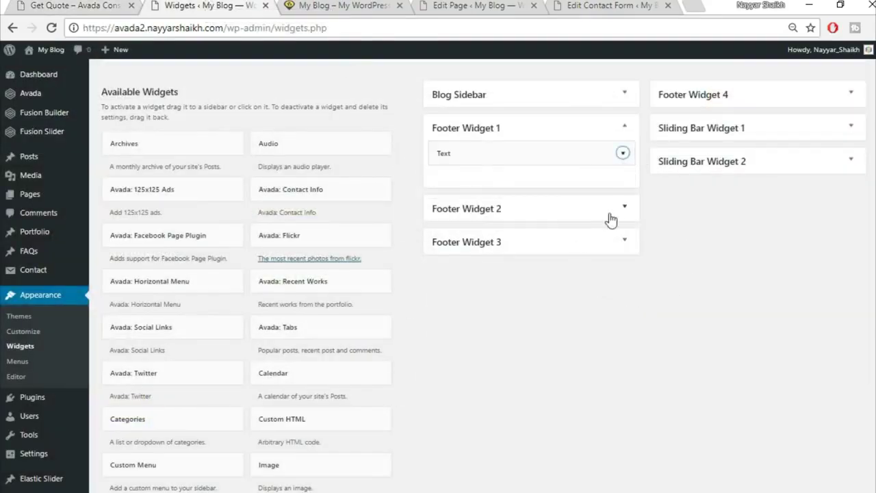
- Add an Avada: Twitter widget titled Recent Tweets, showing 3 tweets, to Footer Widget 2
scroll(708, 269, "down", 5)
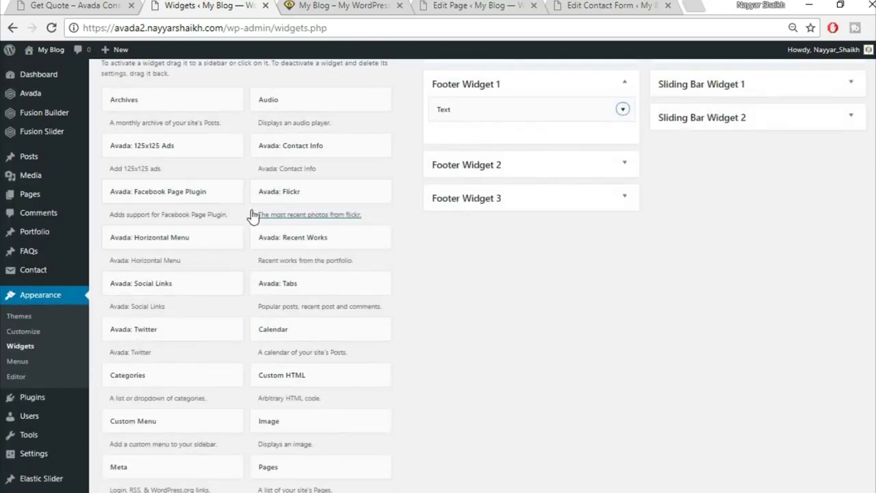
scroll(300, 215, "up", 2)
scroll(438, 325, "down", 3)
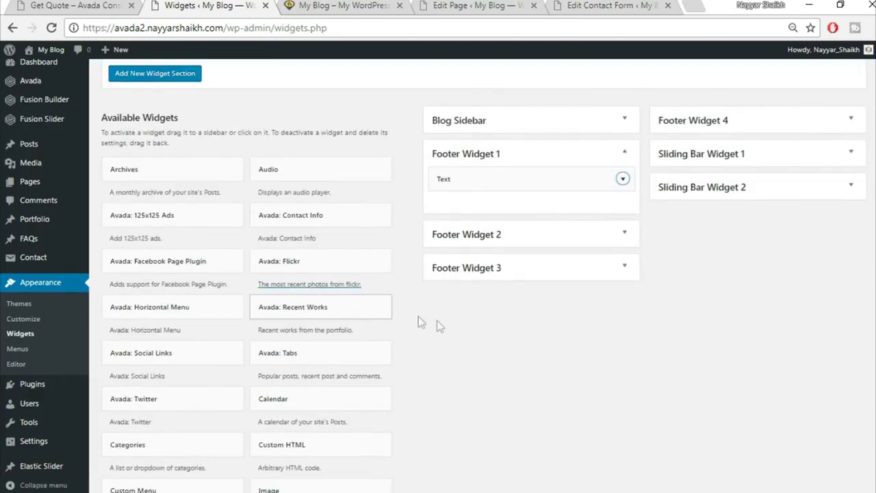
scroll(417, 328, "down", 1)
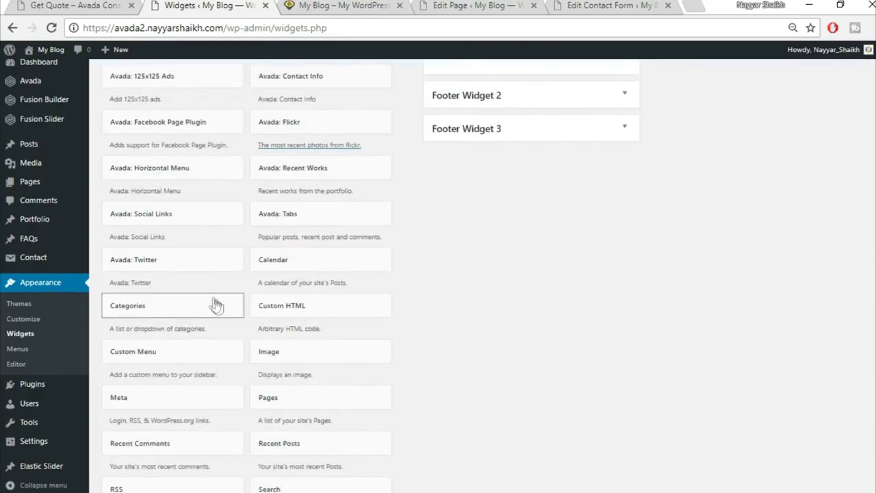
left_click(173, 259)
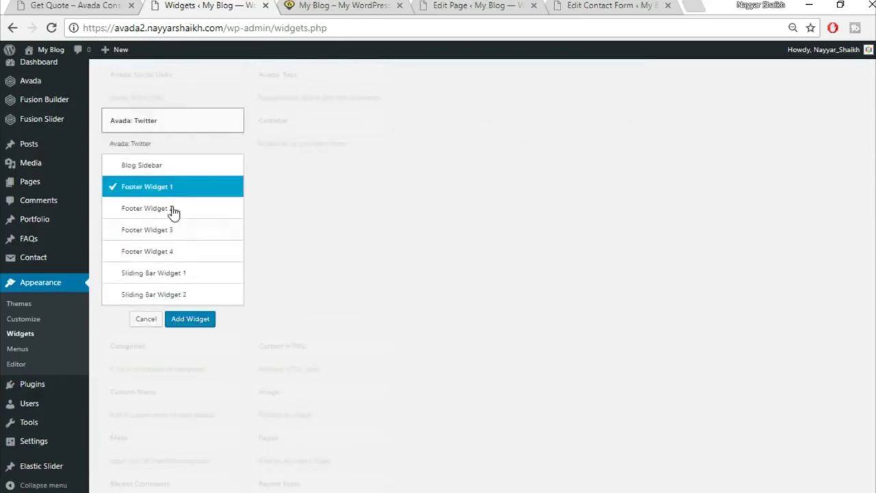
left_click(190, 214)
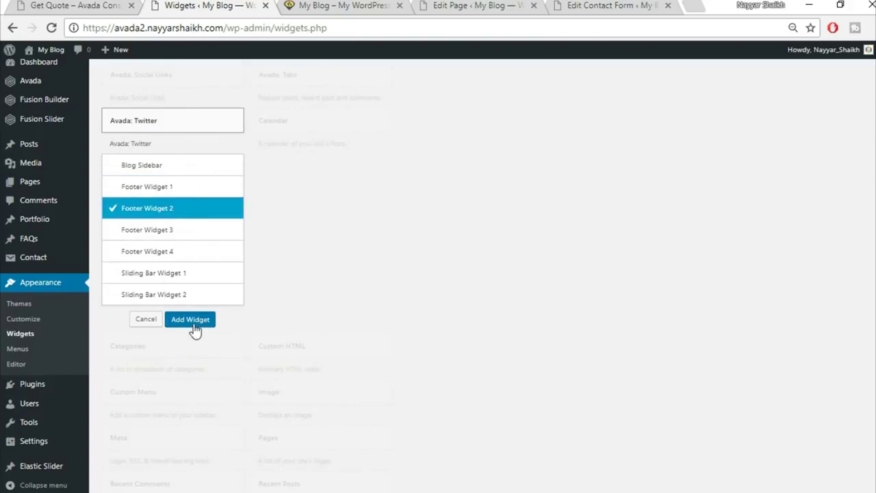
left_click(191, 319)
scroll(615, 273, "down", 1)
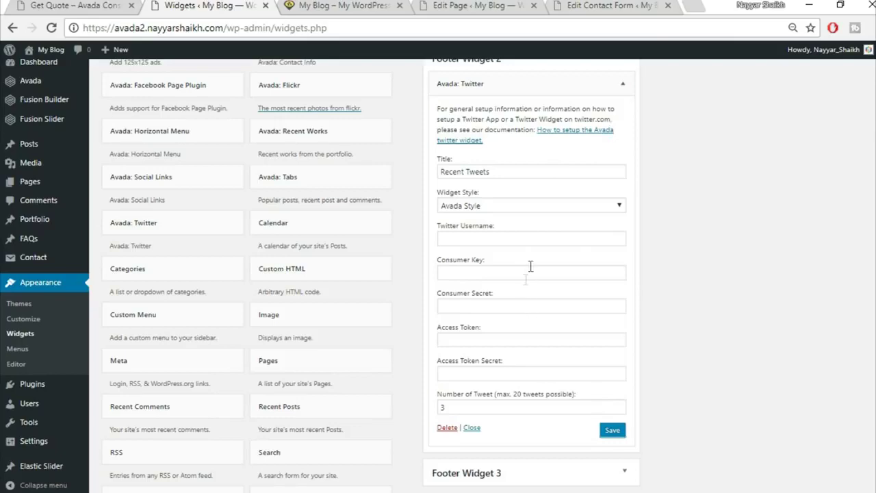
left_click(624, 87)
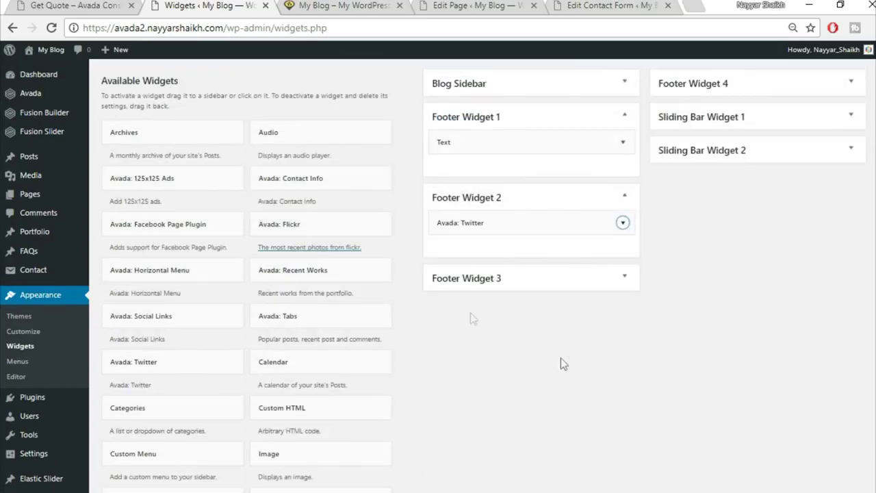
- Select the fusion_checklist contact code under Footer Widget 3 in Notepad
key("ctrl+shift+Tab")
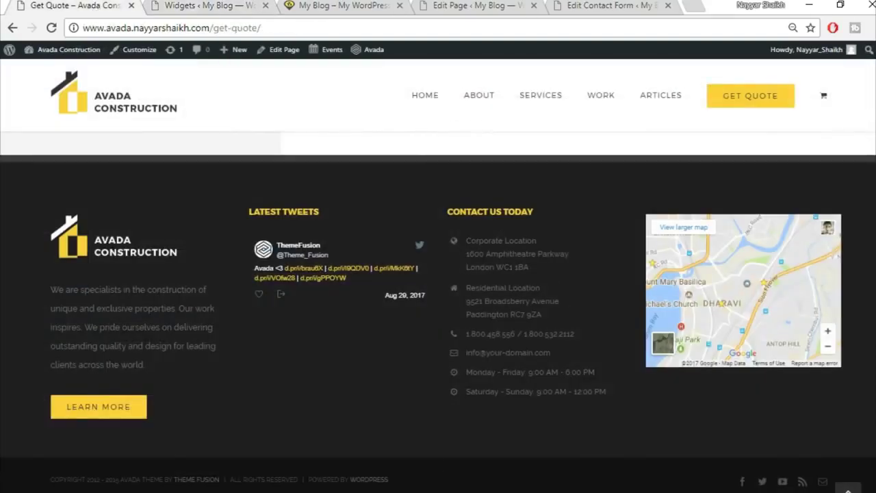
key("alt+Tab")
scroll(213, 366, "down", 1)
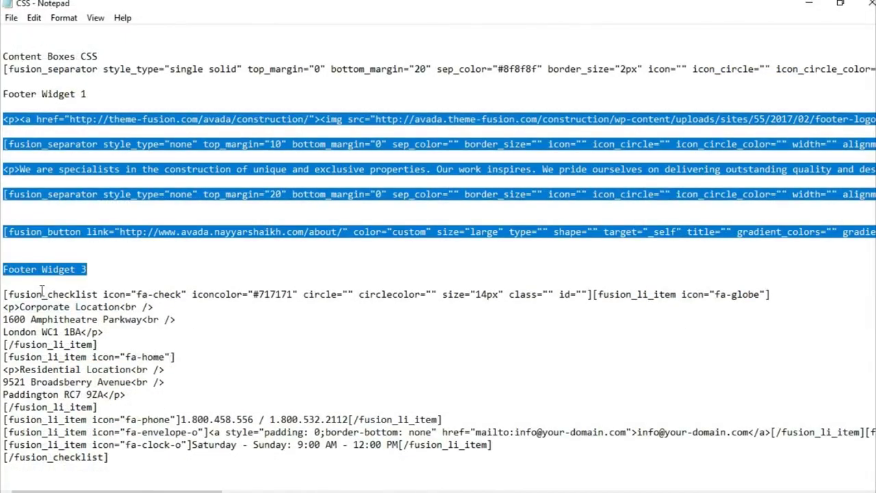
left_click(42, 293)
left_click_drag(3, 294, 172, 479)
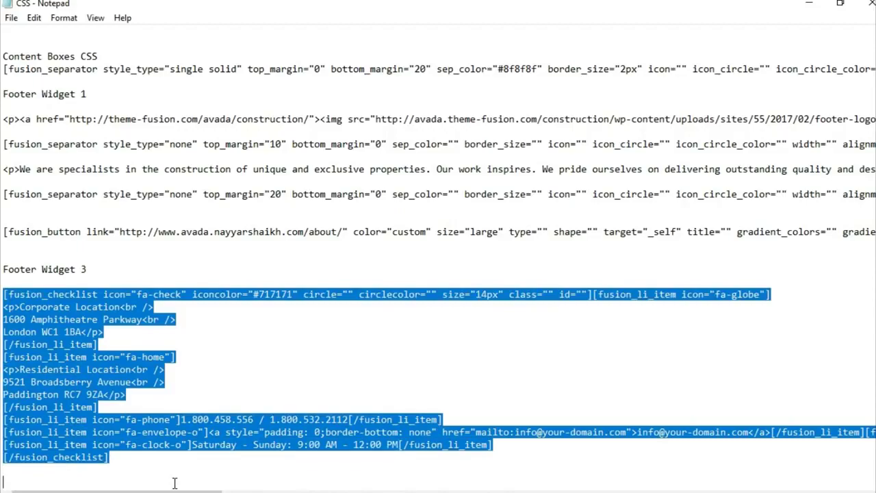
key("alt+Tab")
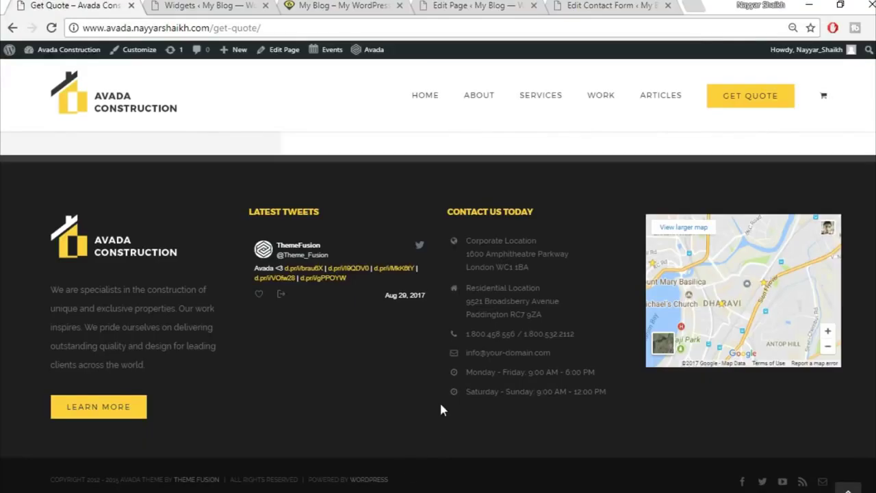
left_click(441, 5)
- Add a new Text widget to the Footer Widget 3 area
left_click(205, 6)
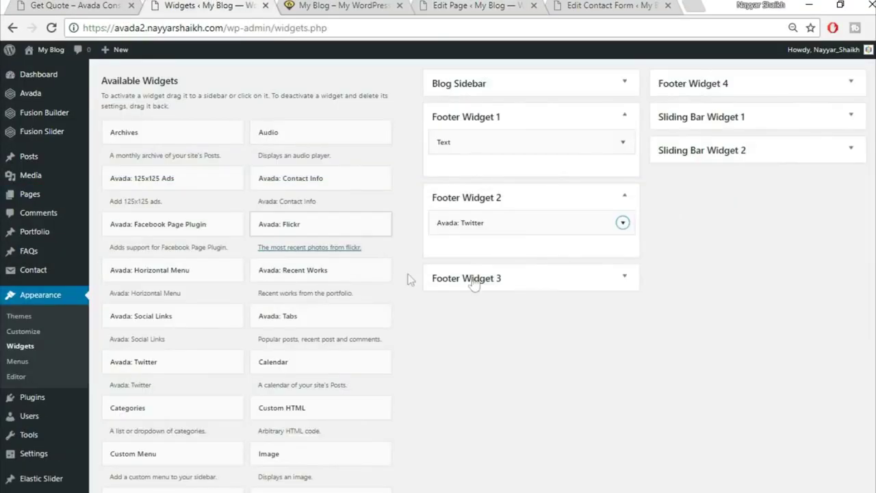
scroll(497, 369, "down", 5)
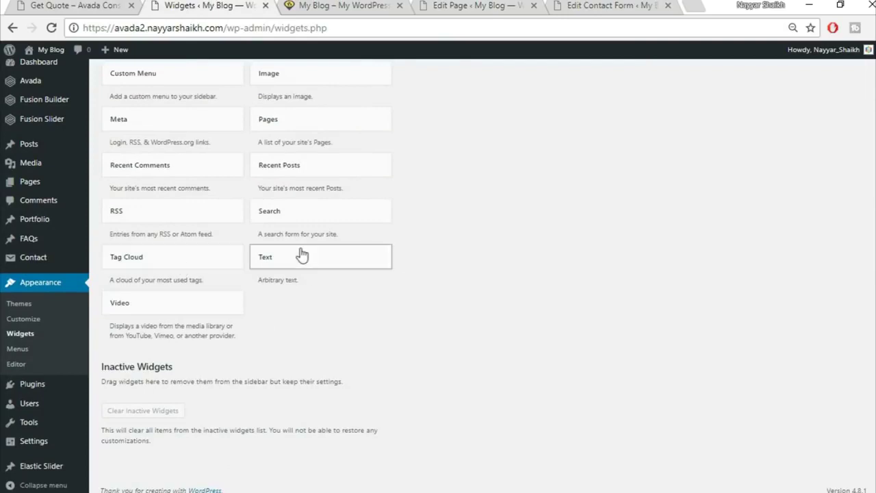
left_click(301, 255)
left_click(332, 366)
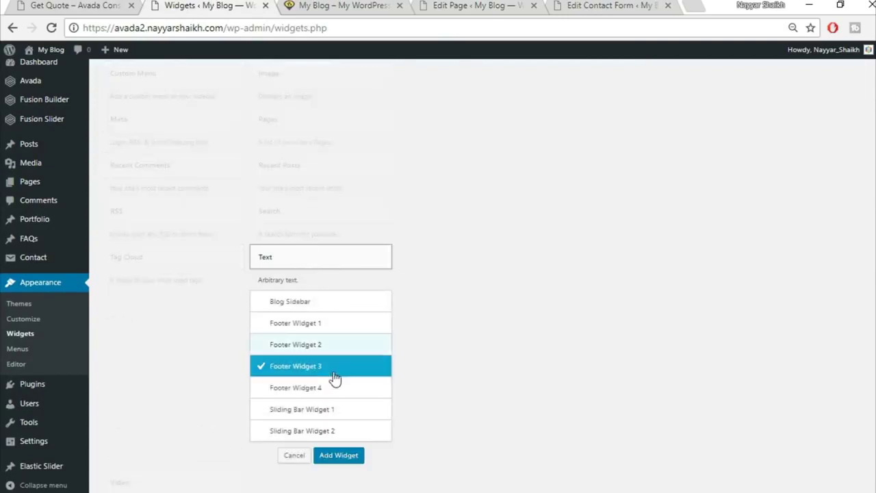
left_click(339, 456)
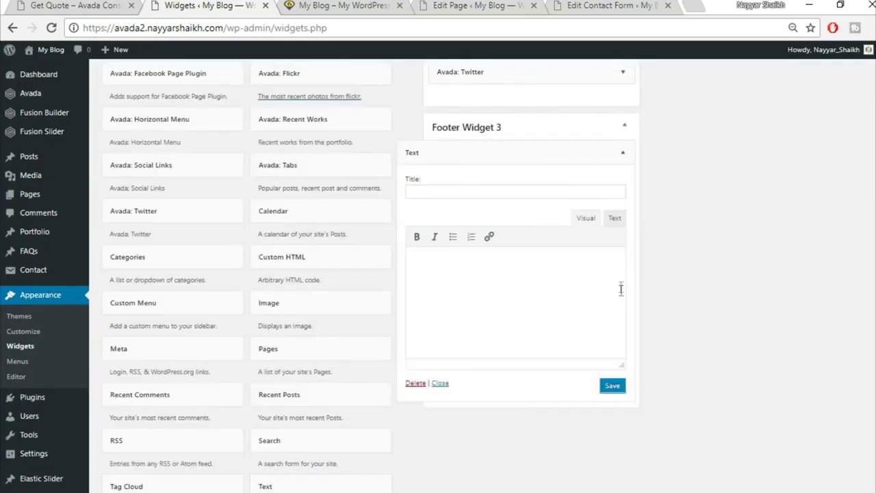
- Paste the contact checklist shortcode into the widget, check it in Visual view, and save
left_click(615, 219)
key("ctrl+v")
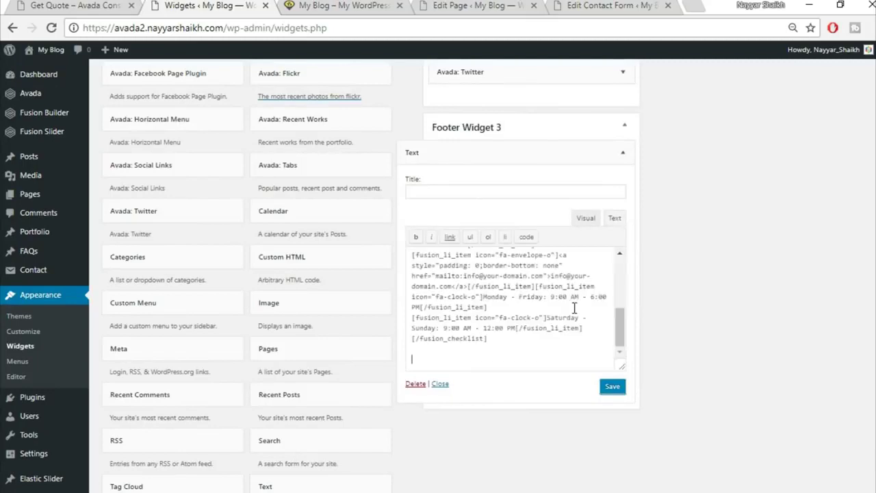
left_click(586, 218)
scroll(502, 305, "down", 3)
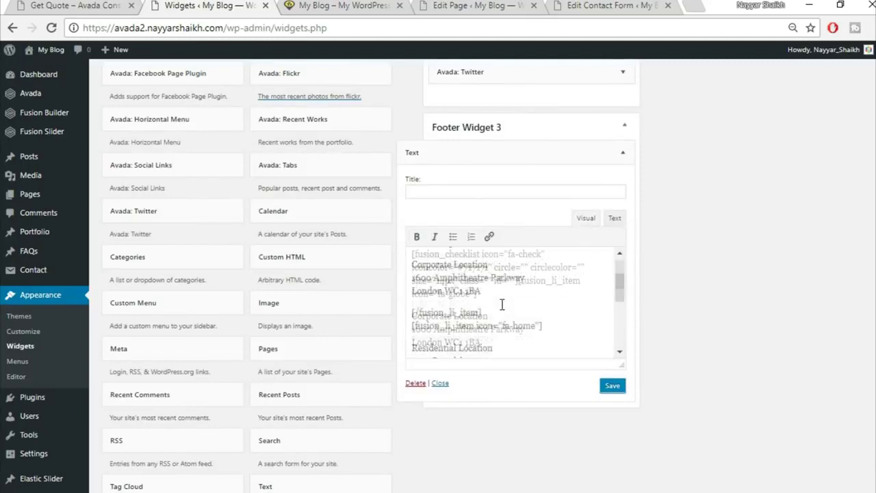
scroll(454, 335, "down", 2)
left_click_drag(412, 266, 518, 292)
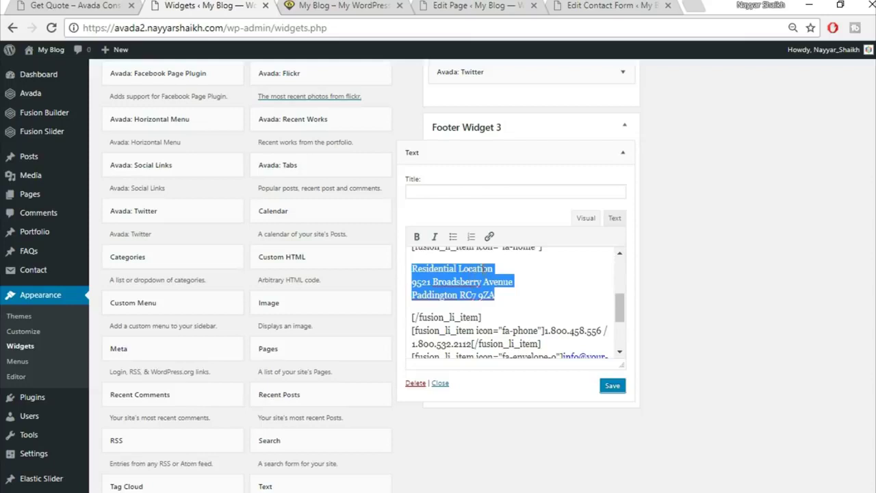
scroll(529, 280, "down", 2)
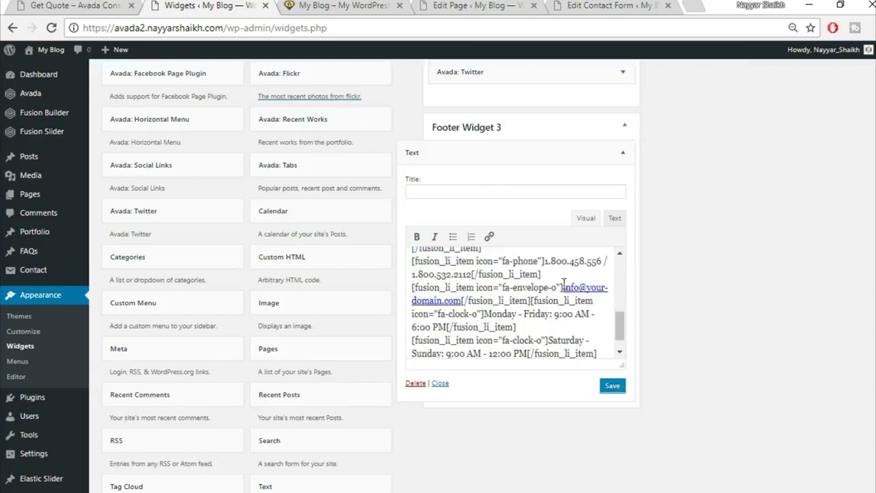
left_click(610, 387)
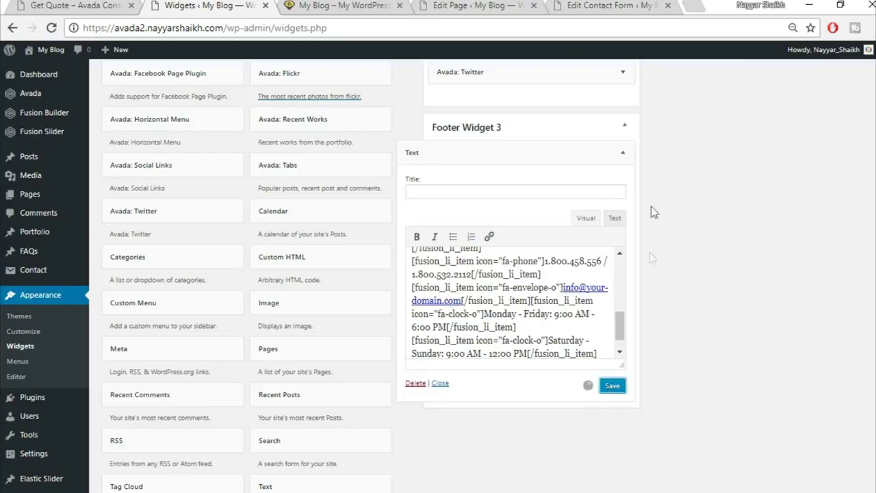
left_click(622, 152)
scroll(684, 253, "up", 2)
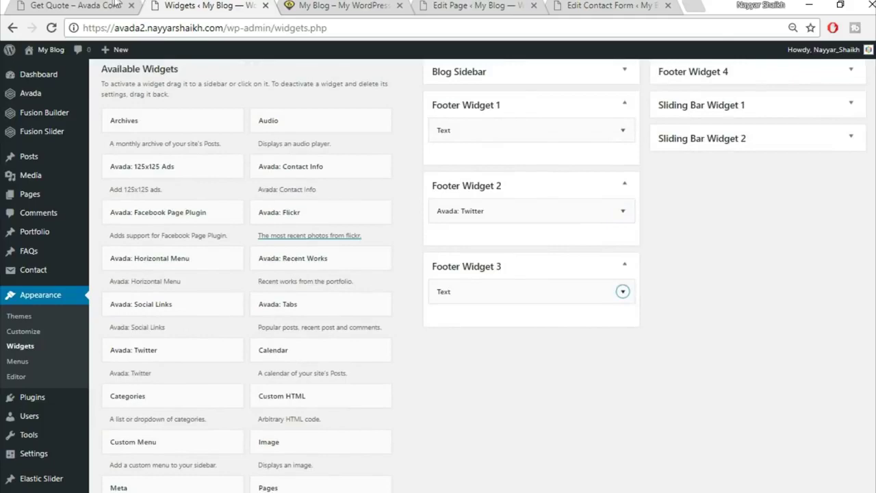
left_click(116, 3)
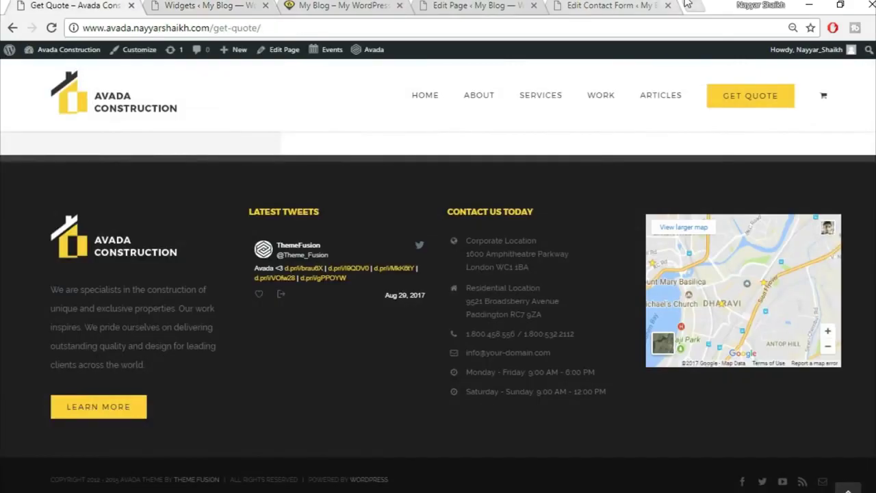
left_click(688, 5)
- Open Google Maps and display the map's medium-size embed iframe code via Share or embed map
type("map.google.com")
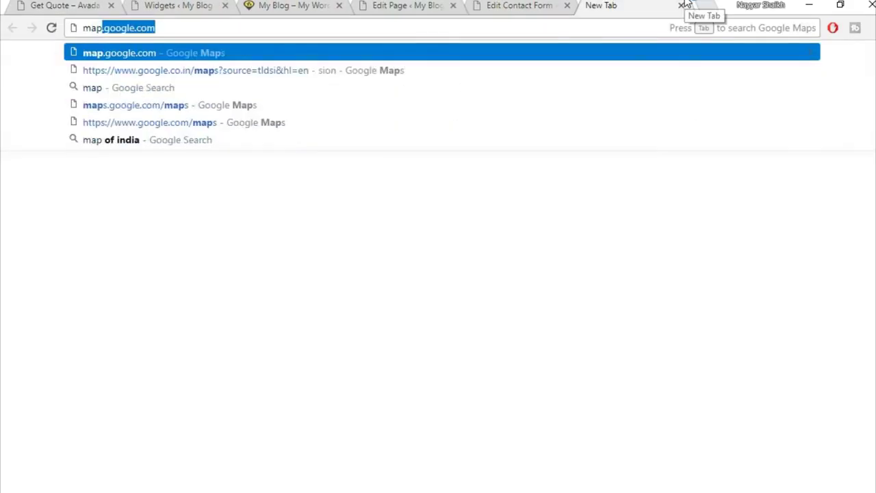
key("Return")
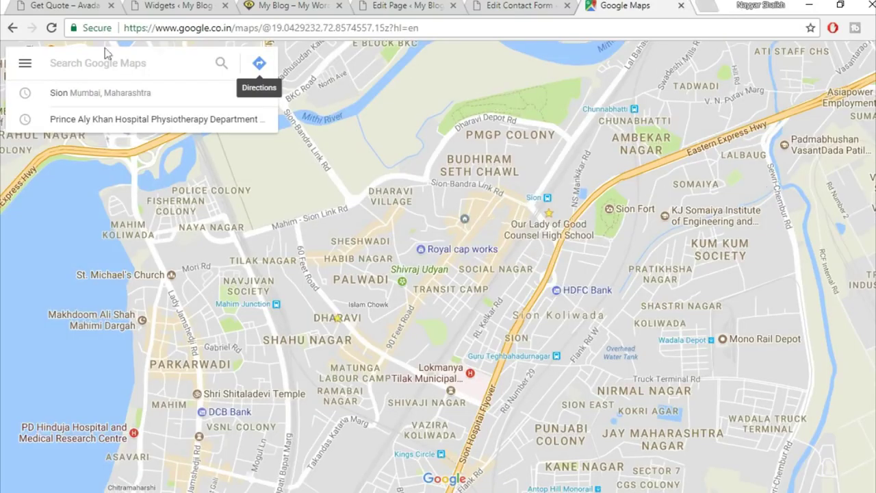
left_click(24, 66)
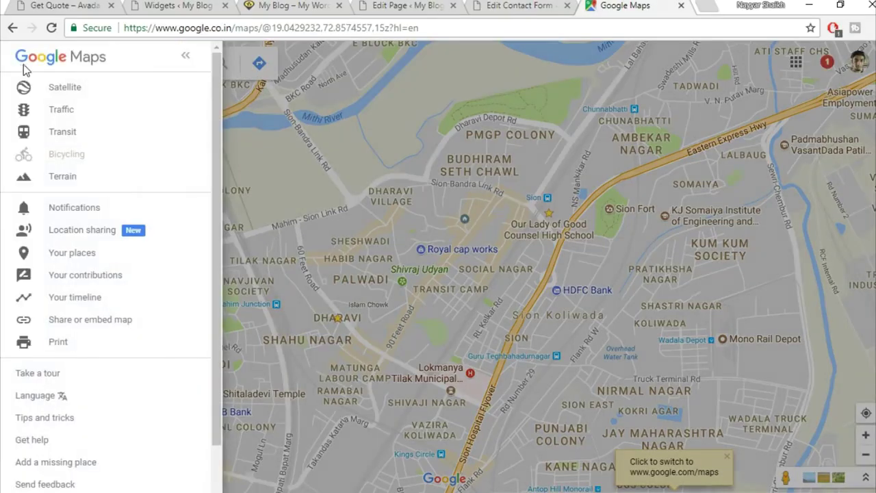
left_click(130, 327)
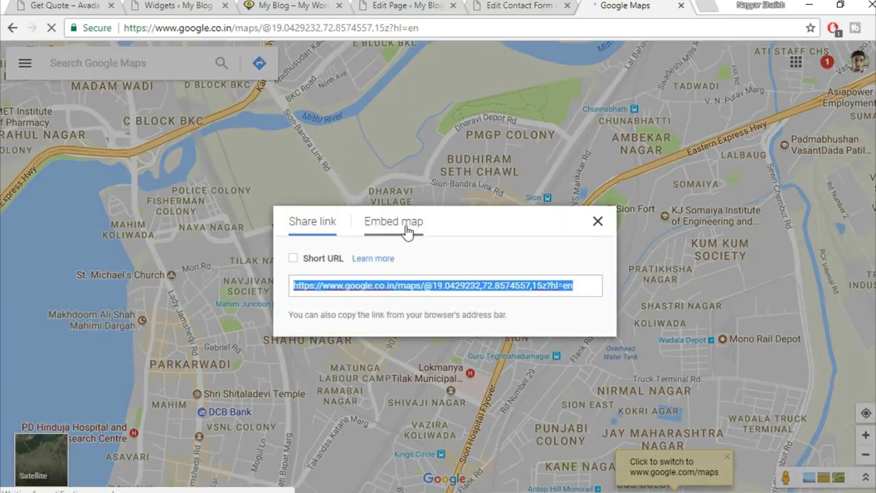
left_click(404, 229)
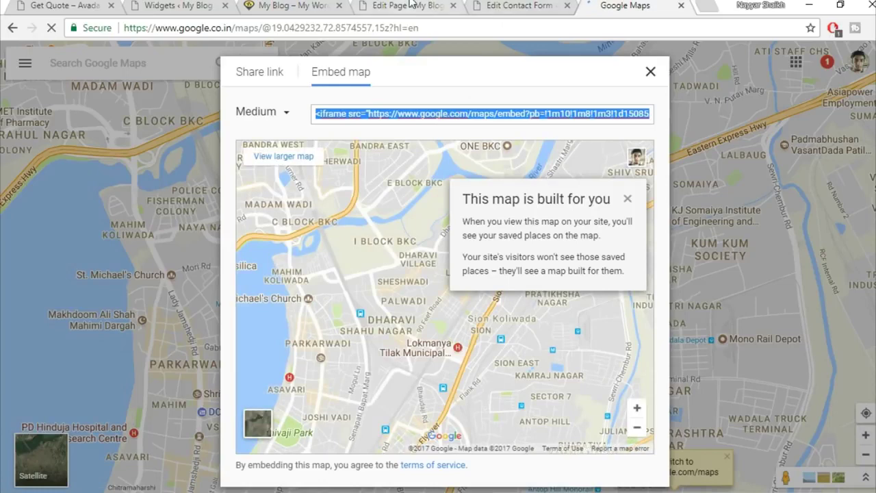
left_click(432, 5)
left_click(502, 5)
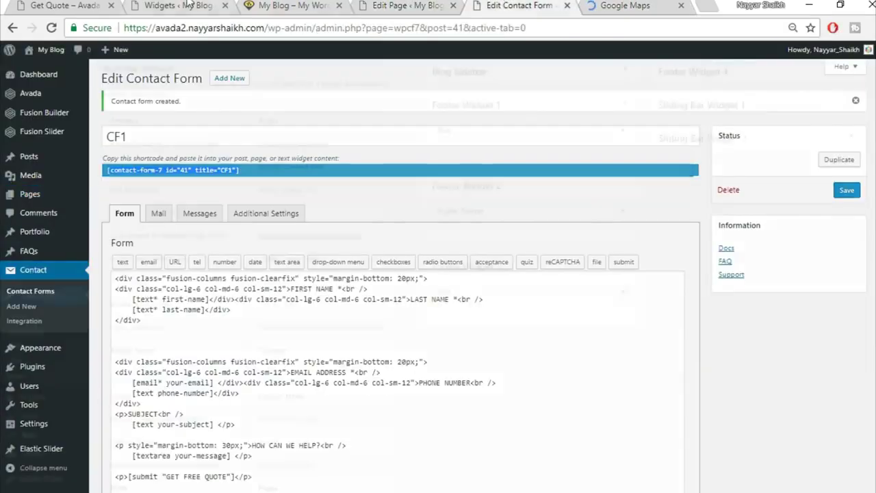
left_click(190, 5)
- Add a Text widget to Footer Widget 4 and paste the Google map iframe code in Text view
scroll(661, 356, "down", 5)
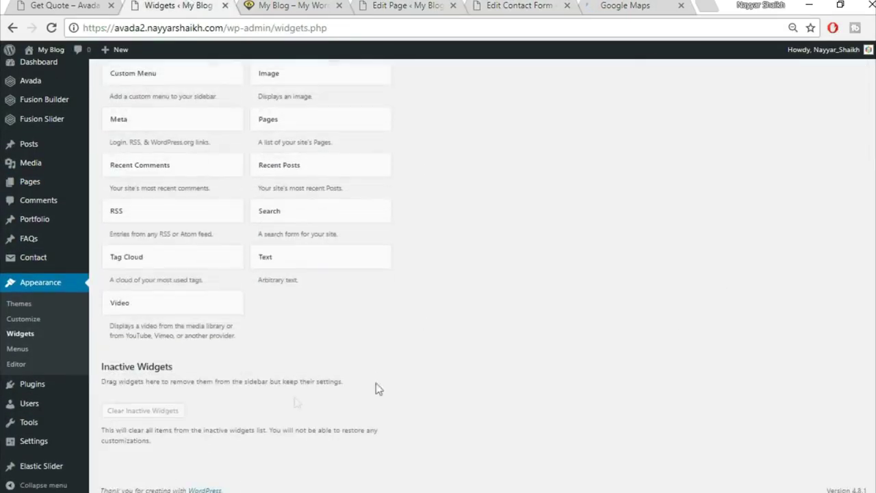
left_click(338, 256)
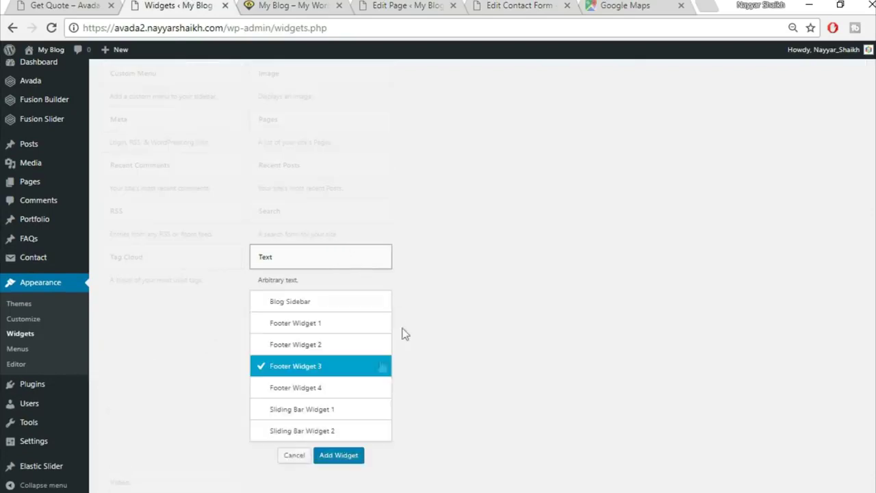
left_click(336, 389)
left_click(352, 457)
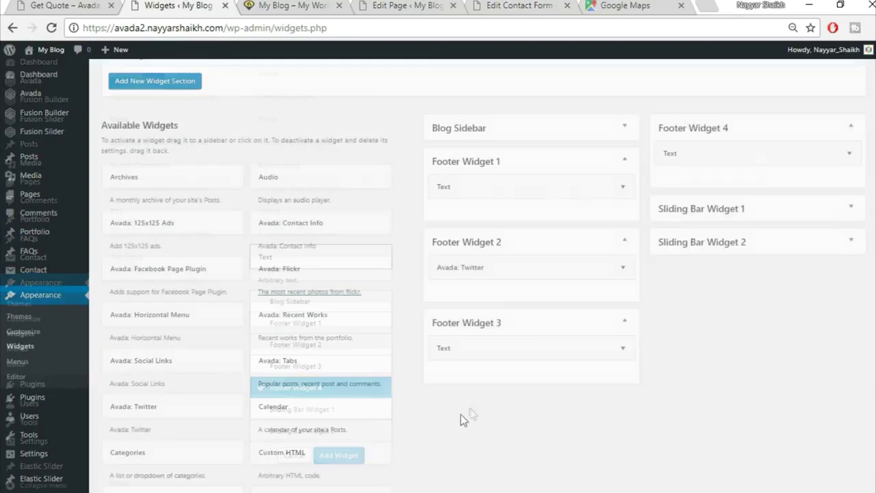
left_click(842, 219)
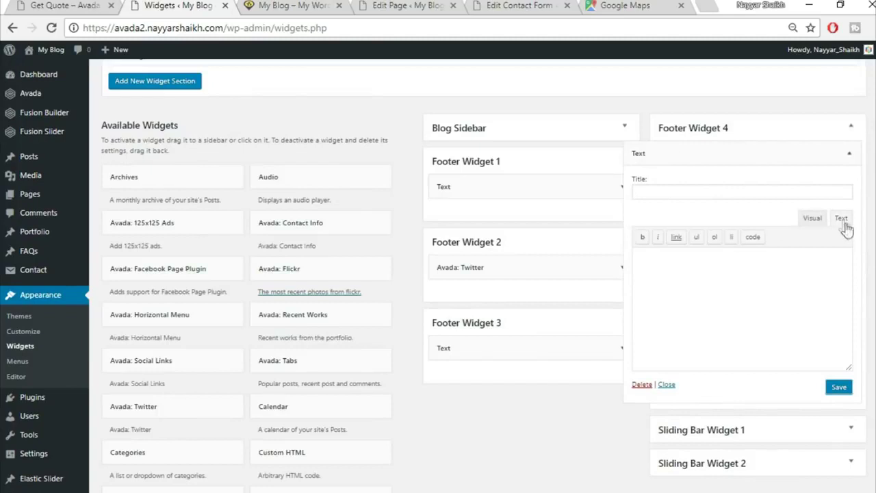
key("ctrl+v")
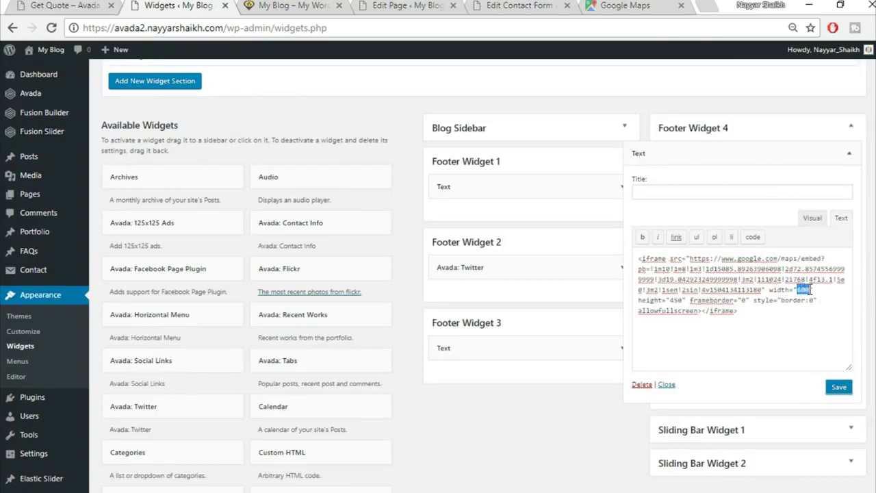
- Set the map iframe to width 350 and height 275, checking the reference footer map
type("3275")
key("ctrl+shift+Tab")
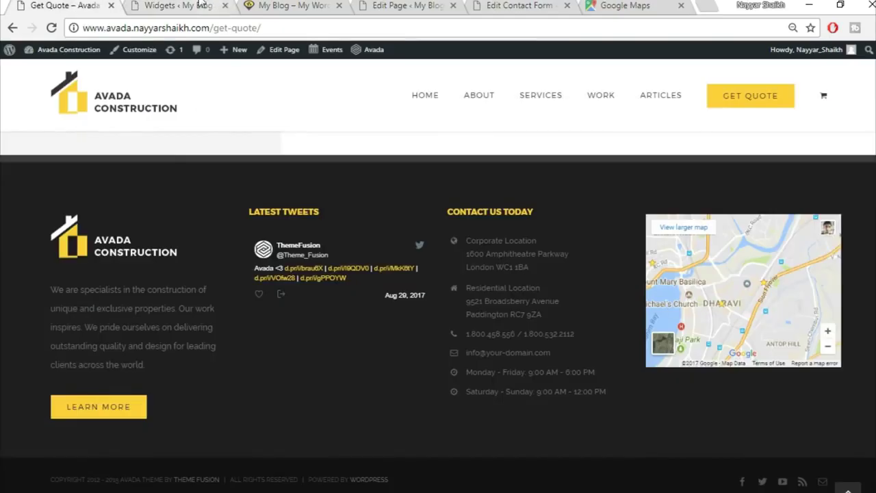
left_click(201, 5)
key("ctrl+shift+Tab")
left_click(180, 4)
- Save the map widget and reload the My Blog site to view the new footer
left_click(838, 387)
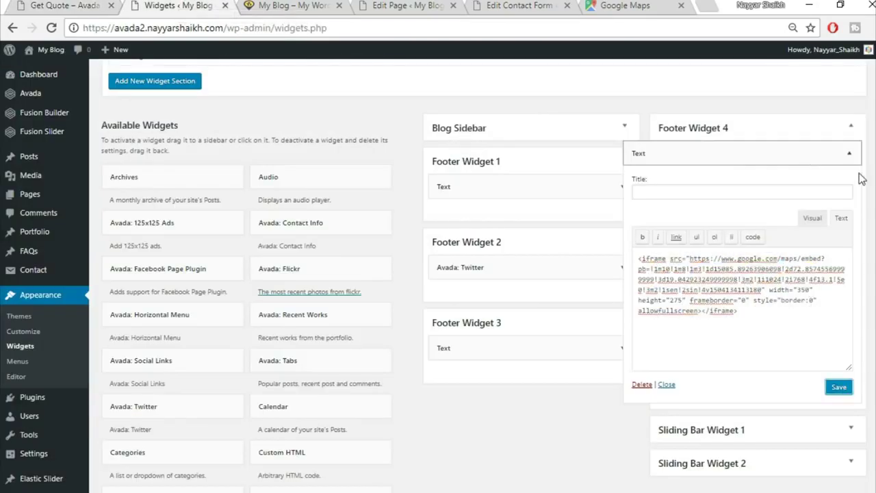
left_click(848, 154)
left_click(290, 5)
left_click(52, 28)
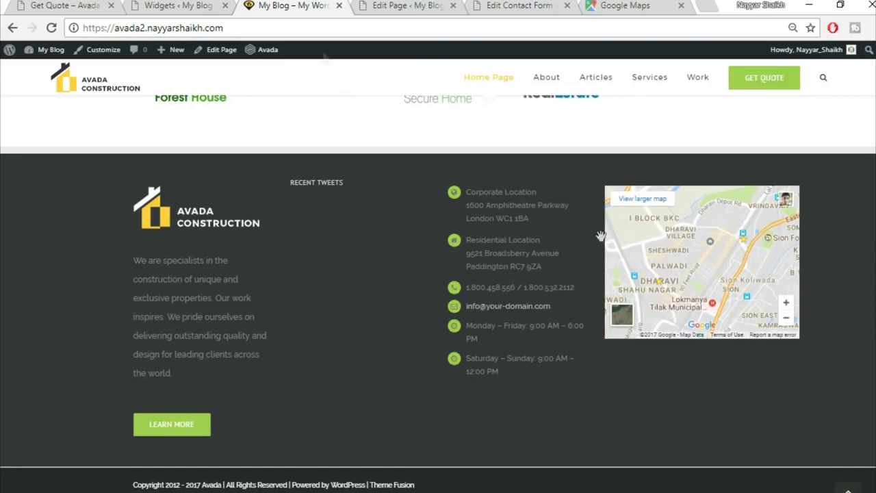
- Inspect the reference footer headings and review the Footer Widget 2 Twitter widget settings
left_click(44, 5)
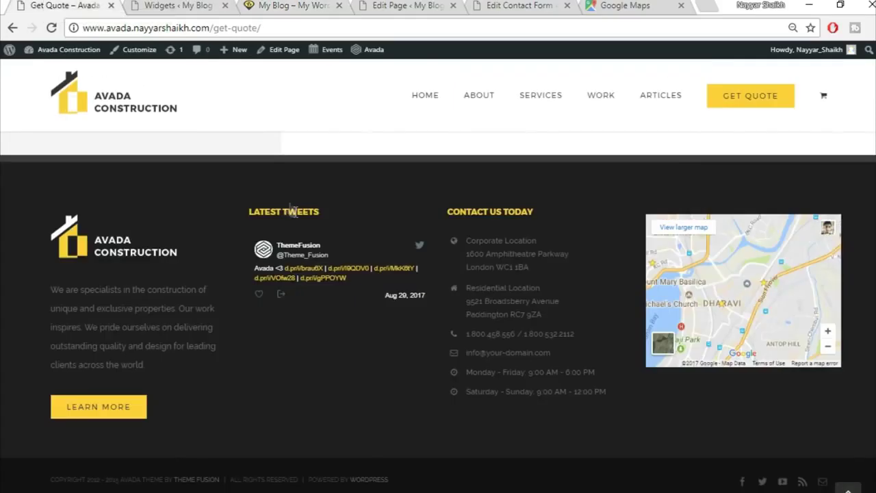
left_click_drag(321, 215, 239, 204)
left_click_drag(329, 211, 250, 214)
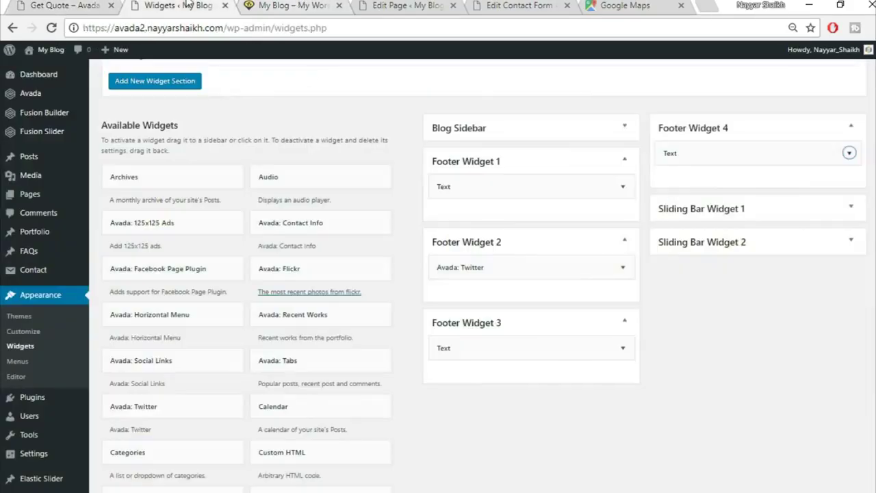
left_click(622, 267)
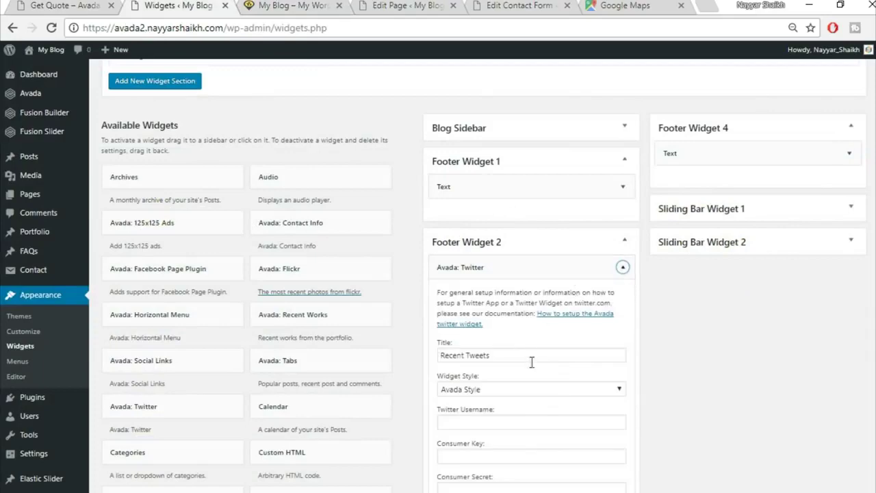
scroll(534, 370, "down", 2)
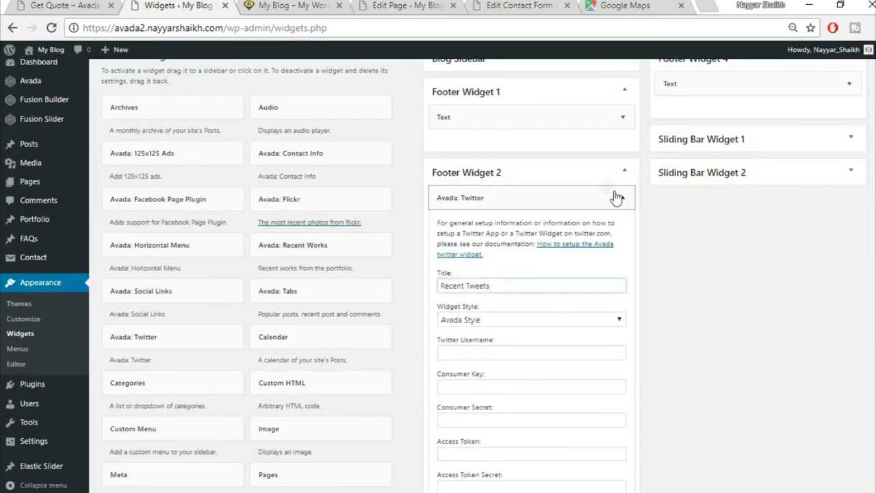
left_click(618, 199)
- Copy 'CONTACT US TODAY' from the reference footer into the Footer Widget 3 text widget title
left_click(621, 279)
left_click(484, 317)
left_click(87, 4)
left_click_drag(554, 233, 442, 205)
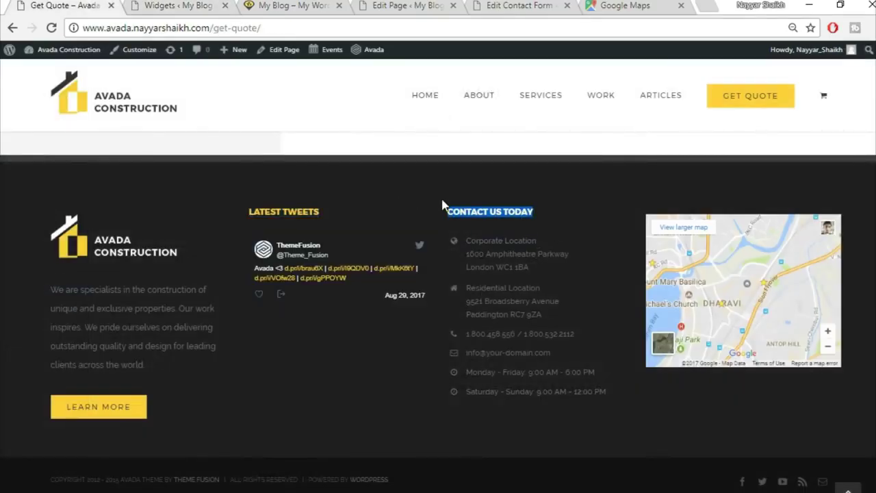
key("ctrl+c")
left_click(287, 5)
left_click(176, 5)
key("ctrl+v")
left_click(618, 279)
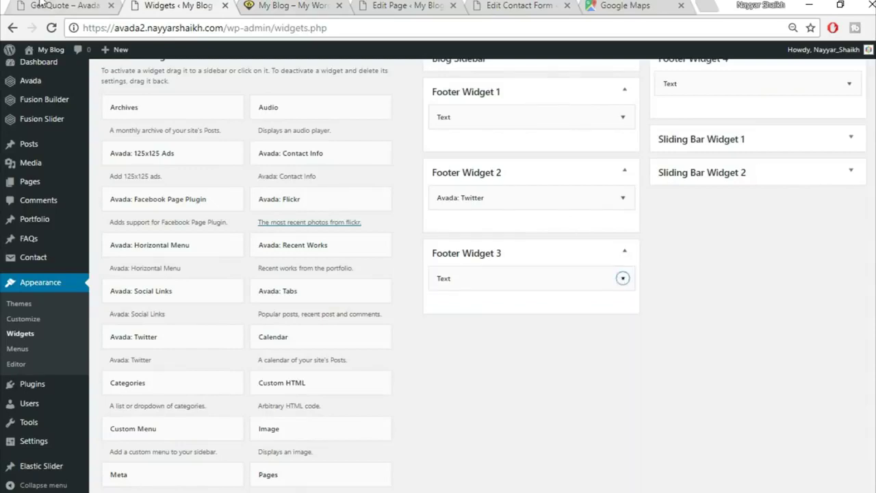
- Compare the My Blog site footer against the reference Get Quote footer
key("ctrl+shift+Tab")
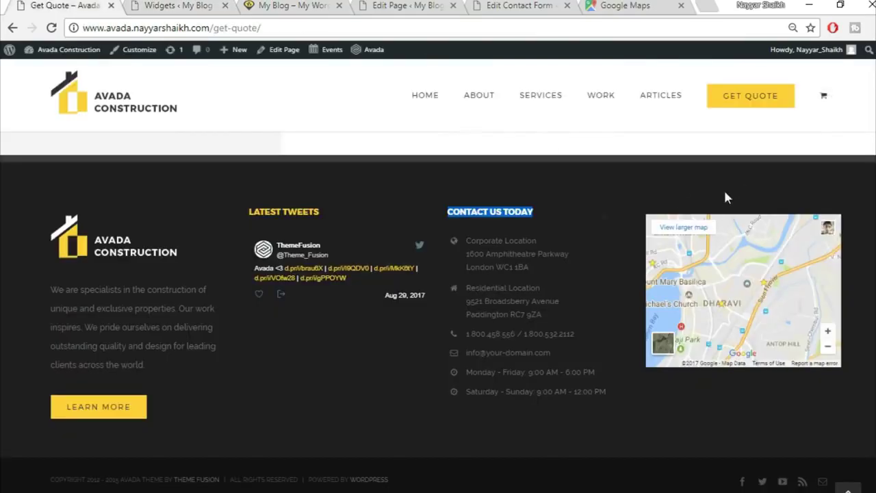
left_click(366, 418)
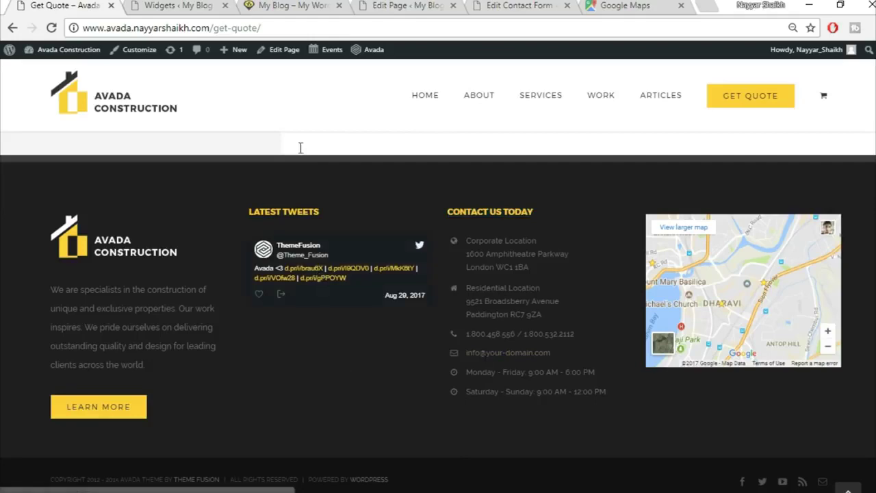
left_click(205, 5)
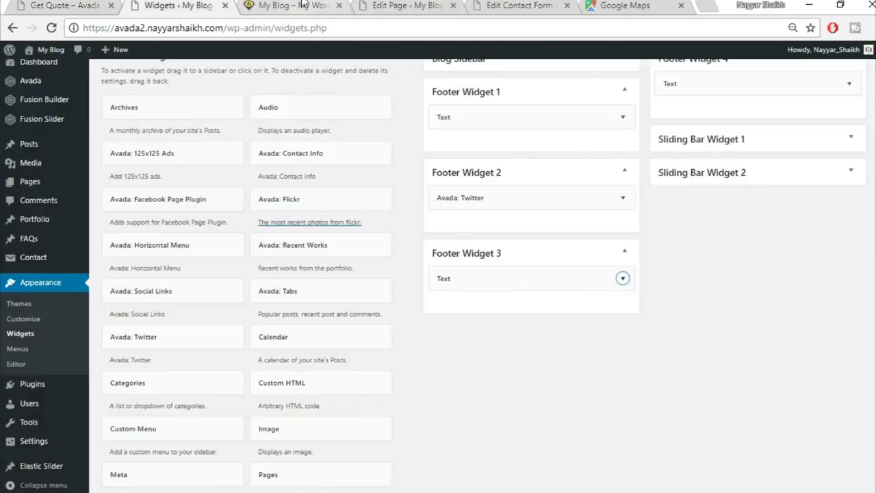
left_click(304, 6)
left_click_drag(306, 182, 344, 182)
left_click(308, 166)
left_click(78, 4)
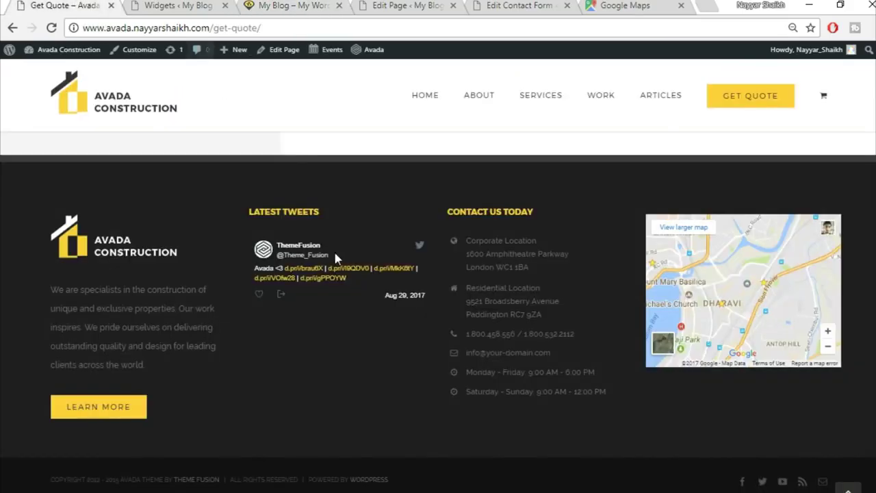
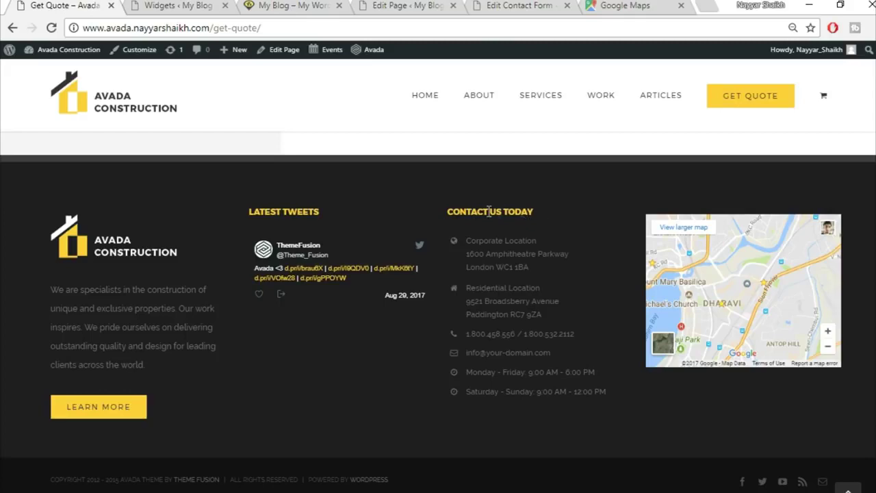
- Glance at the site footer, then go from the Widgets admin page to Avada Theme Options > Footer Styling
left_click(175, 6)
scroll(786, 362, "up", 5)
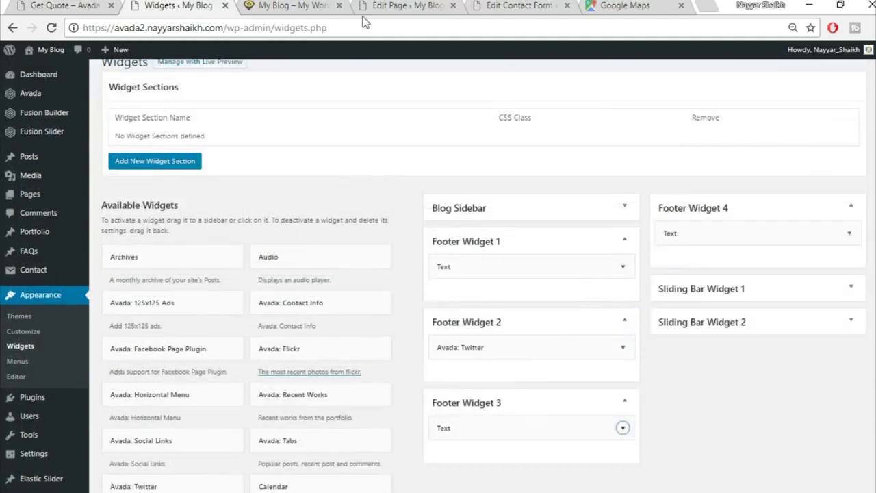
left_click(291, 6)
left_click(170, 5)
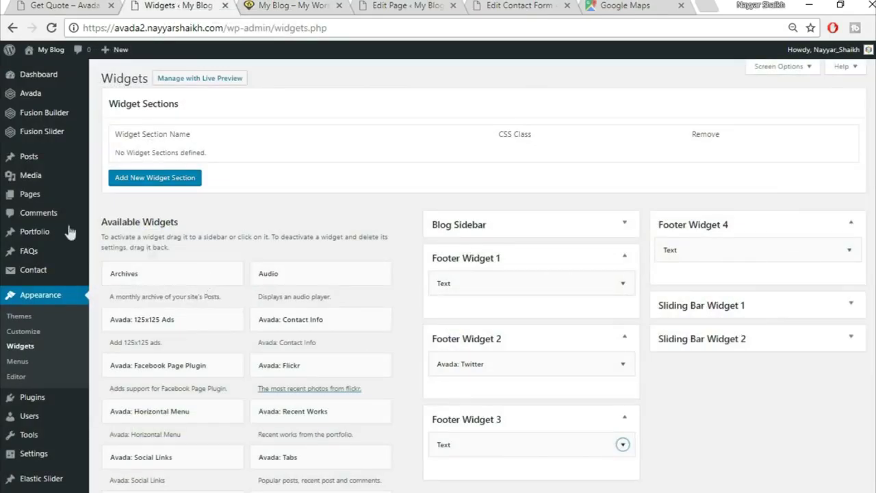
mouse_move(43, 98)
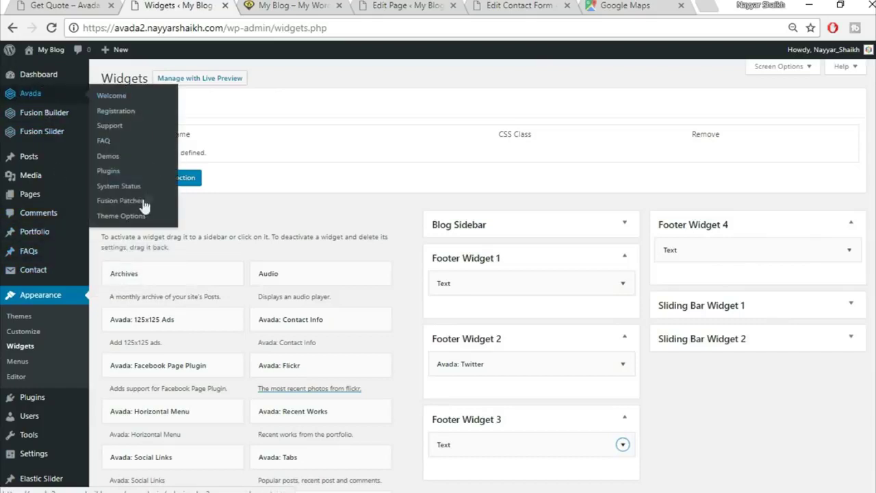
left_click(128, 217)
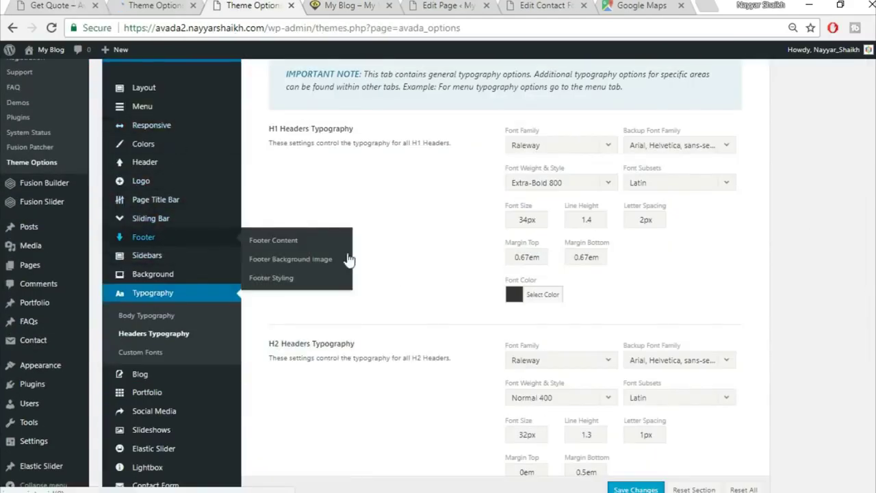
mouse_move(209, 240)
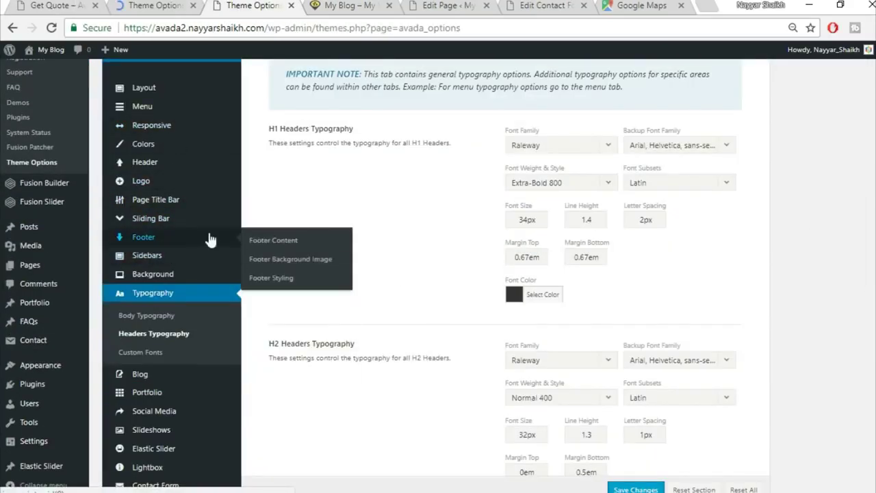
left_click(286, 279)
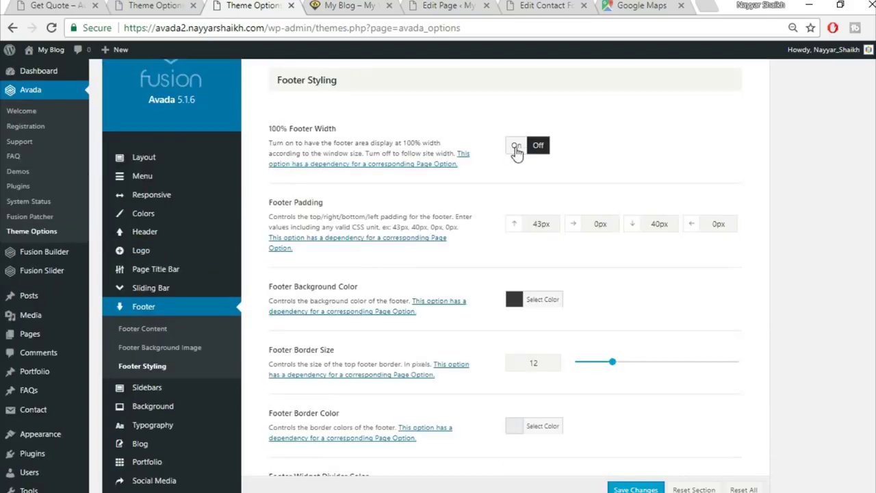
- Turn on 100% Footer Width and set footer padding to 80 top, 4% right, 70 bottom, 4 left
left_click(516, 146)
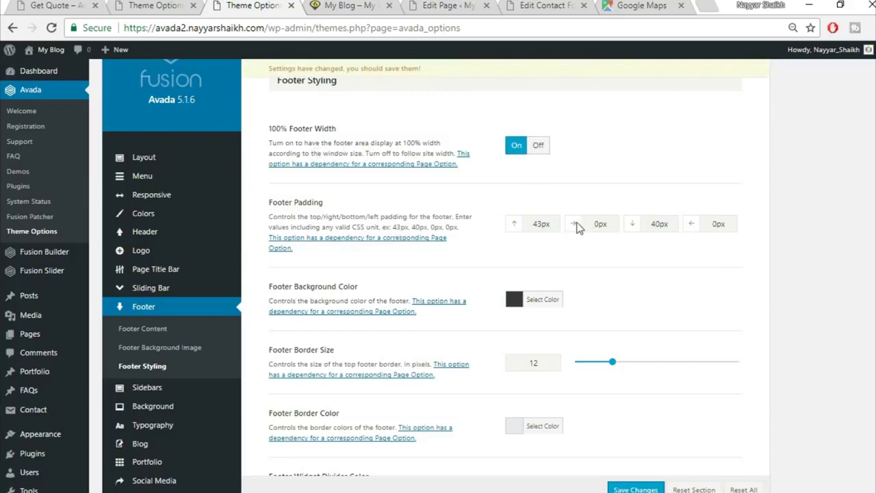
left_click_drag(552, 224, 505, 229)
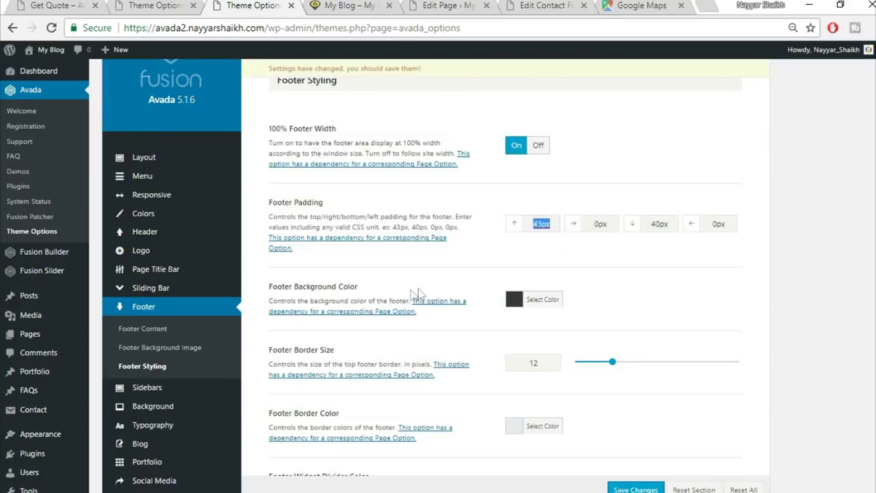
type("80")
key("Tab")
type("4")
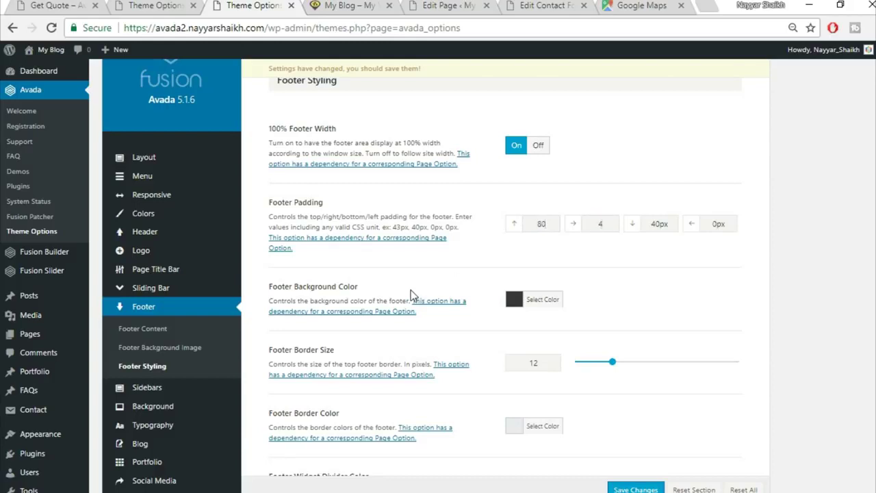
type("%")
key("Tab")
type("70")
key("Tab")
type("4")
scroll(664, 303, "down", 5)
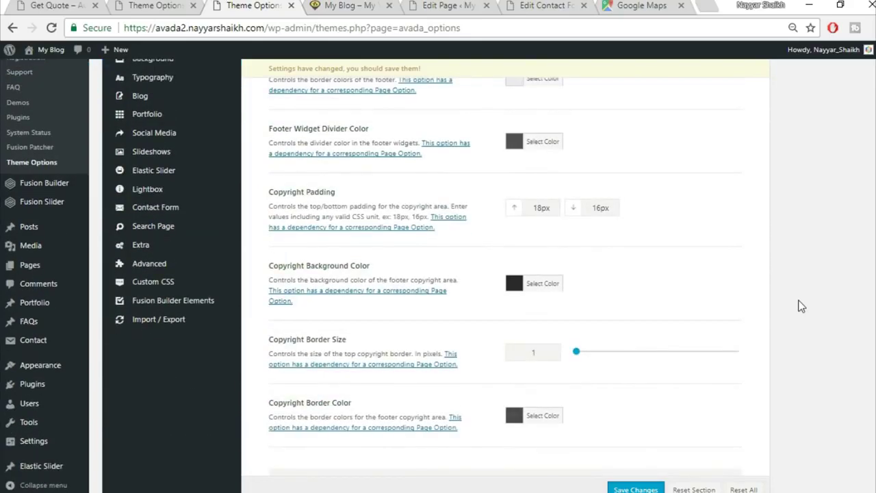
scroll(800, 306, "down", 5)
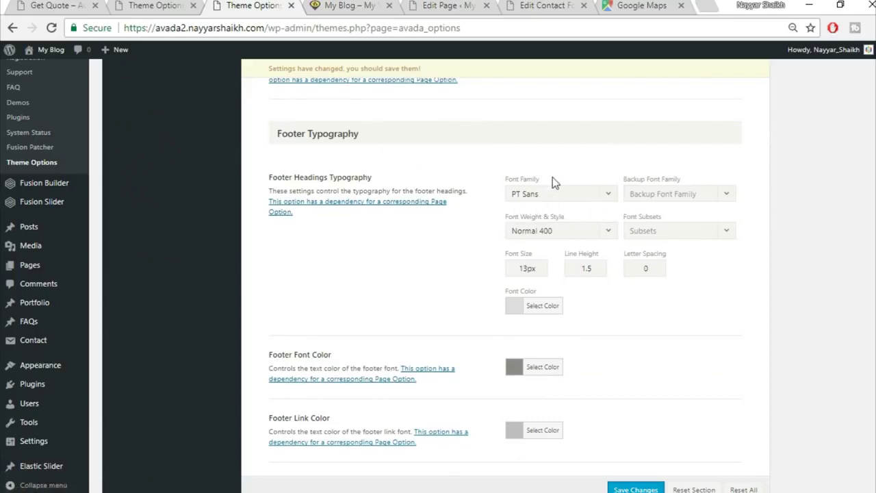
- Set the footer headings font to Montserrat with an Arial, Helvetica, sans-serif backup
scroll(555, 165, "down", 1)
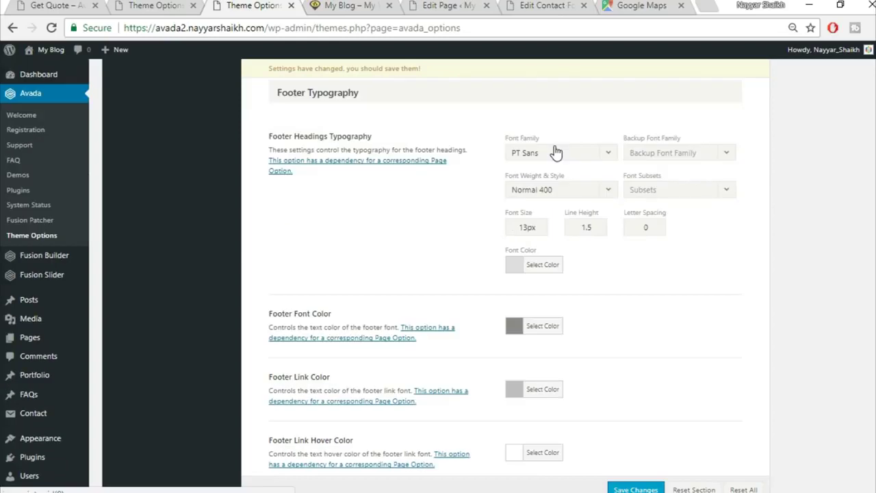
left_click(556, 152)
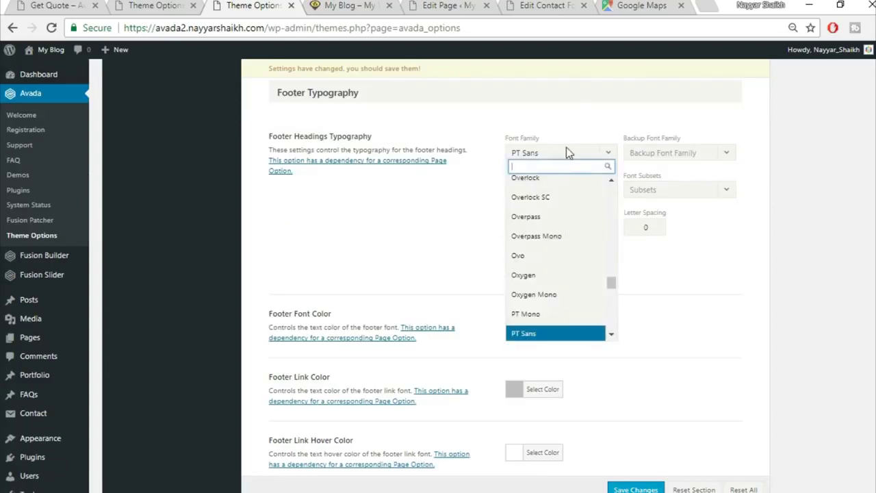
type("montse")
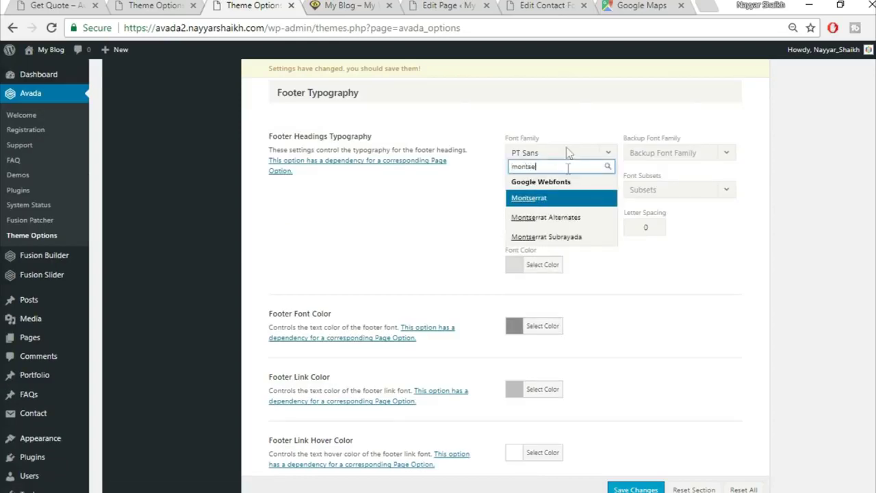
left_click(572, 198)
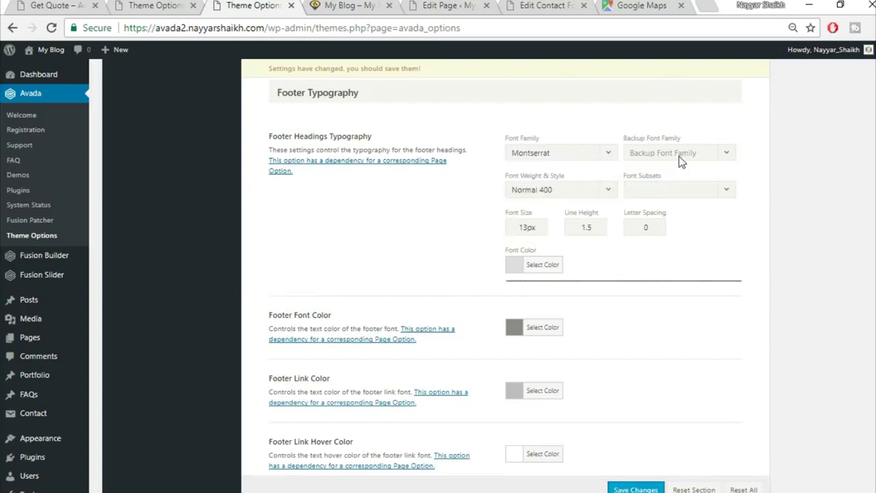
left_click(676, 155)
left_click(696, 169)
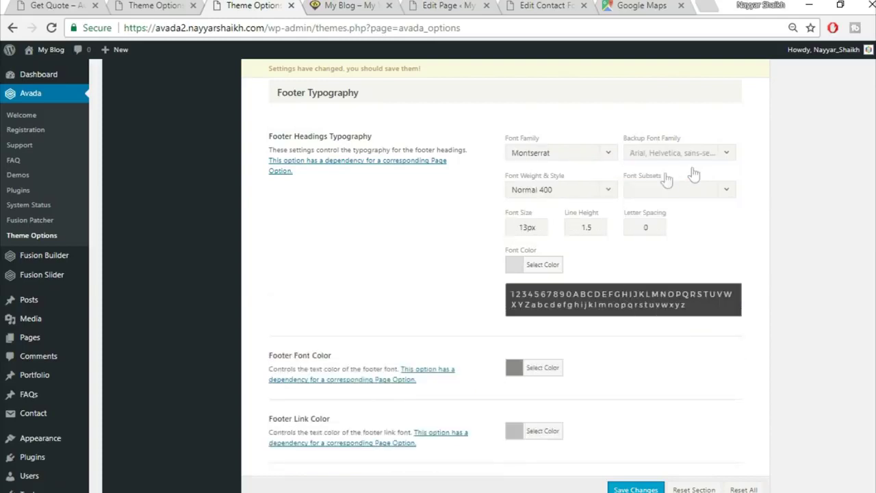
- Make the footer headings Bold 700 and check the live footer on the Get Quote page
left_click(586, 191)
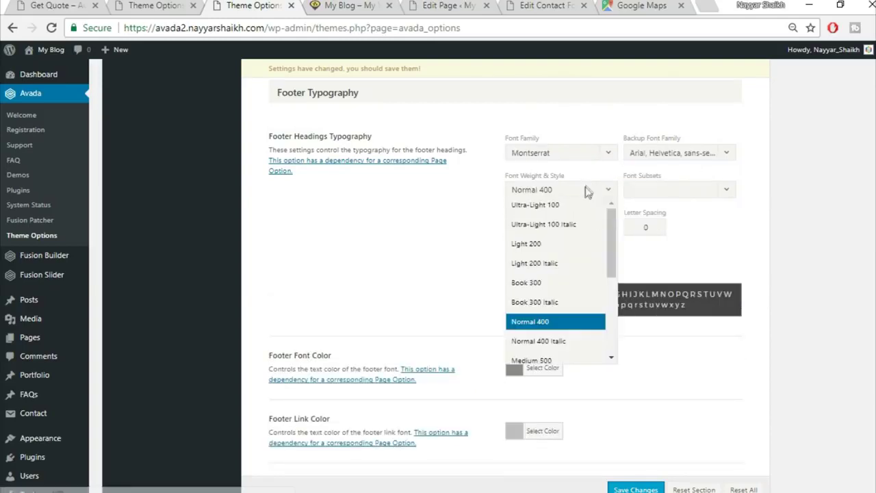
scroll(550, 339, "down", 3)
scroll(550, 339, "down", 2)
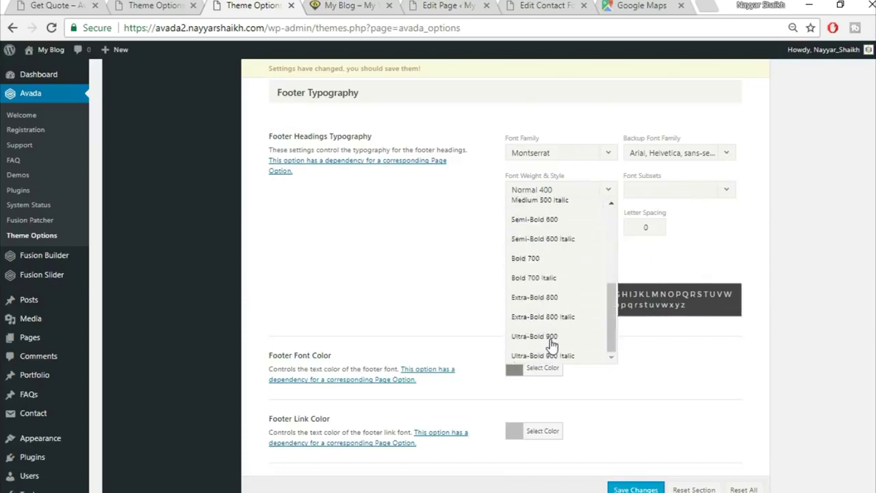
left_click(555, 272)
left_click(146, 5)
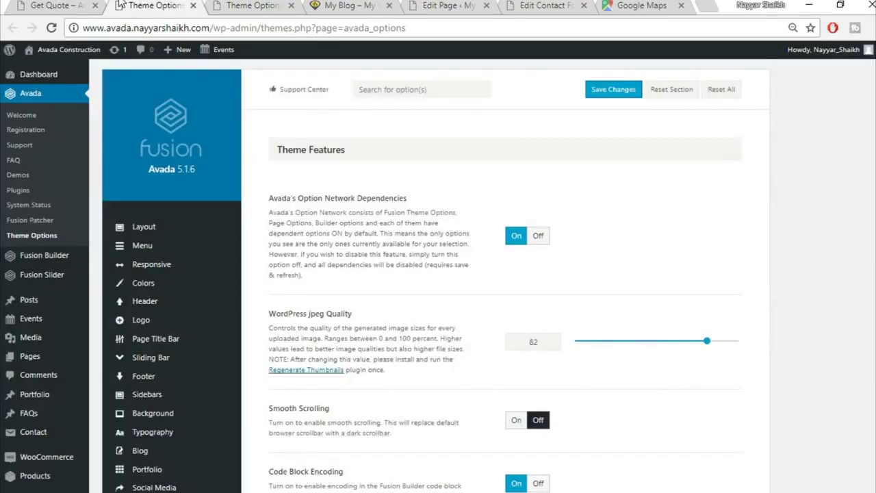
left_click(58, 5)
scroll(328, 438, "down", 5)
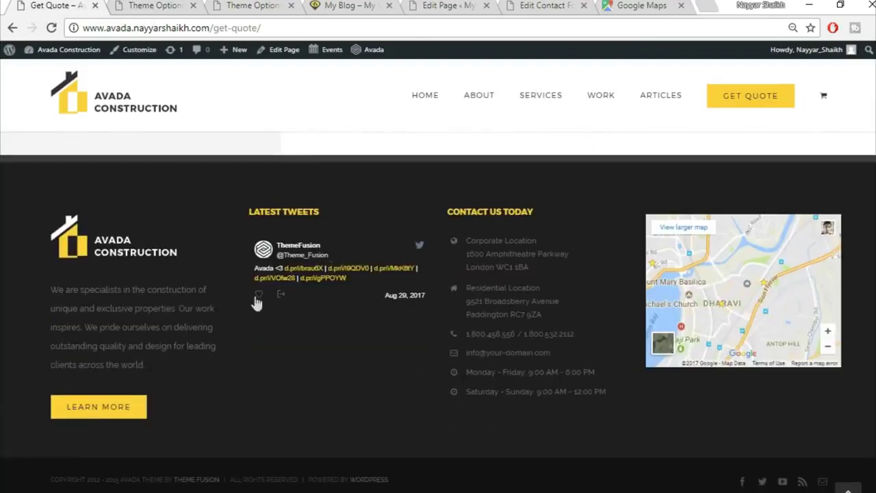
left_click(265, 5)
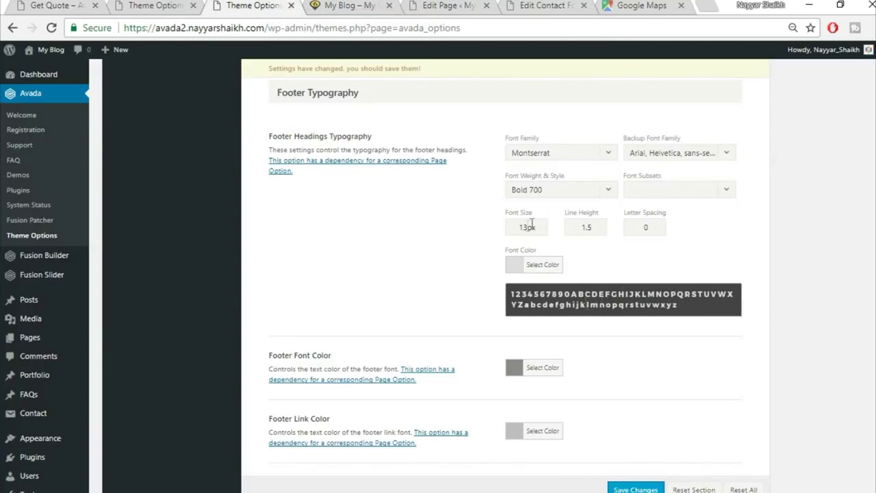
- Set the footer heading font size to 15px and its colour to yellow
left_click_drag(527, 228, 465, 221)
type("15")
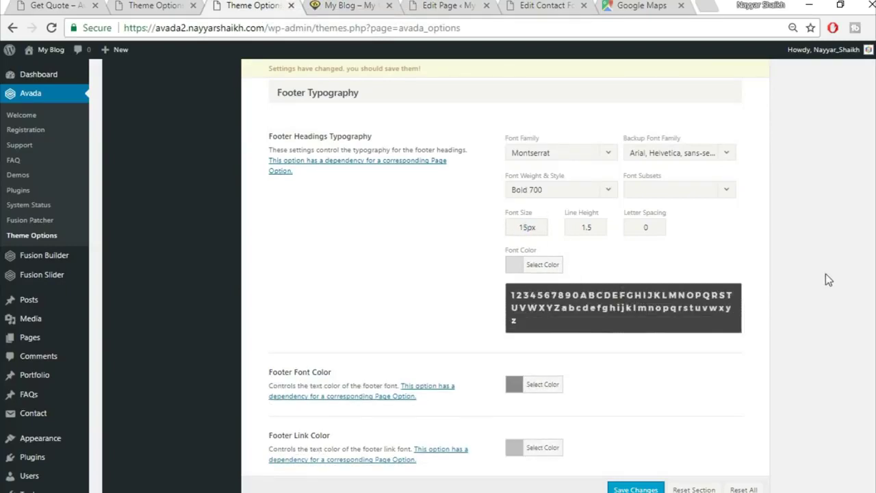
left_click(551, 267)
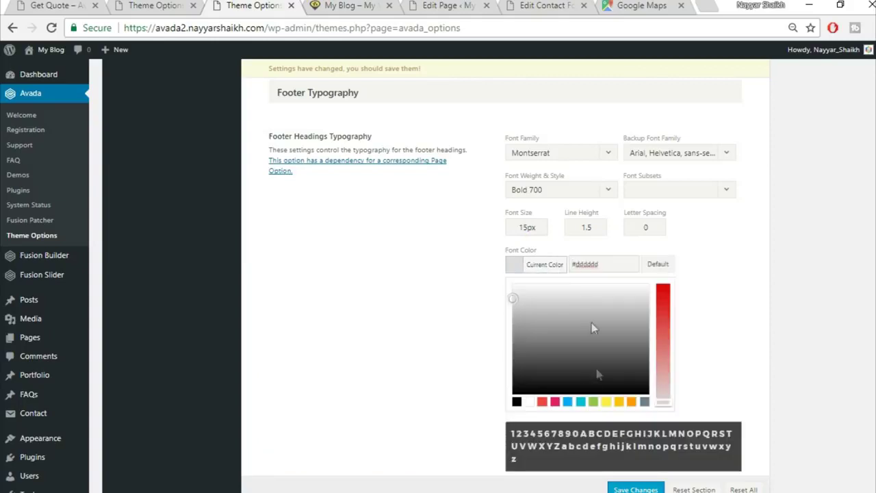
key("ctrl+a")
type("fff")
left_click(757, 293)
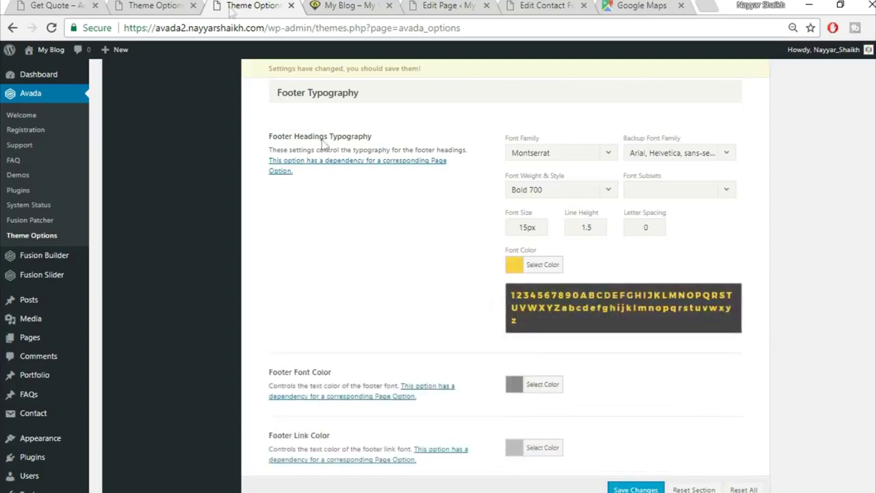
- Save the footer typography changes and reload the live site to view them
scroll(710, 402, "down", 1)
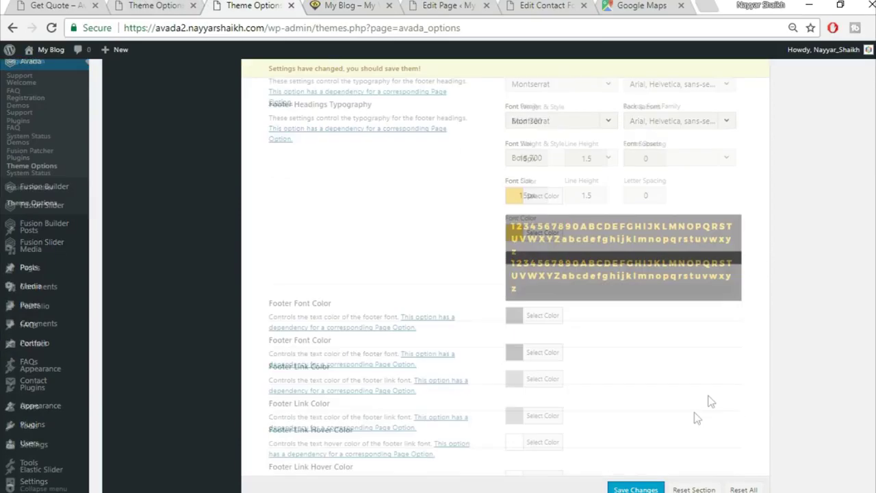
scroll(711, 402, "down", 3)
left_click(636, 489)
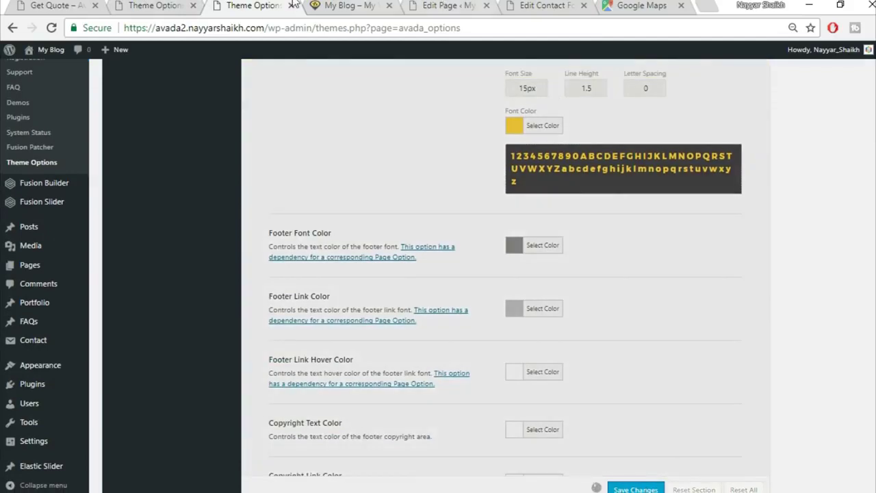
left_click(336, 4)
left_click(54, 30)
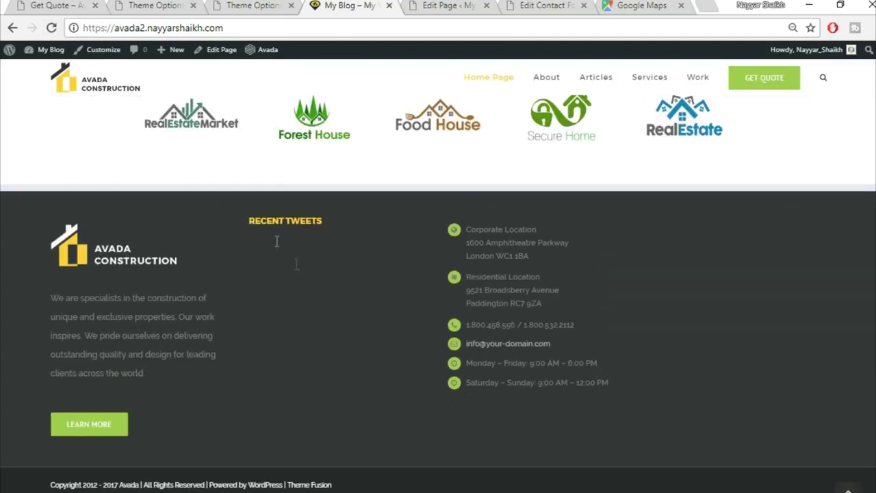
- Inspect the yellow RECENT TWEETS heading on the site, then return to Footer Styling in Theme Options
left_click_drag(250, 221, 336, 222)
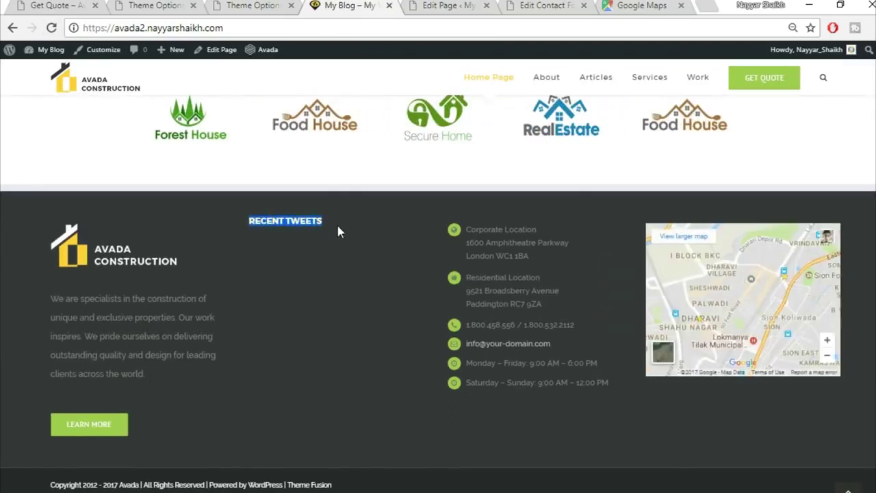
left_click(336, 221)
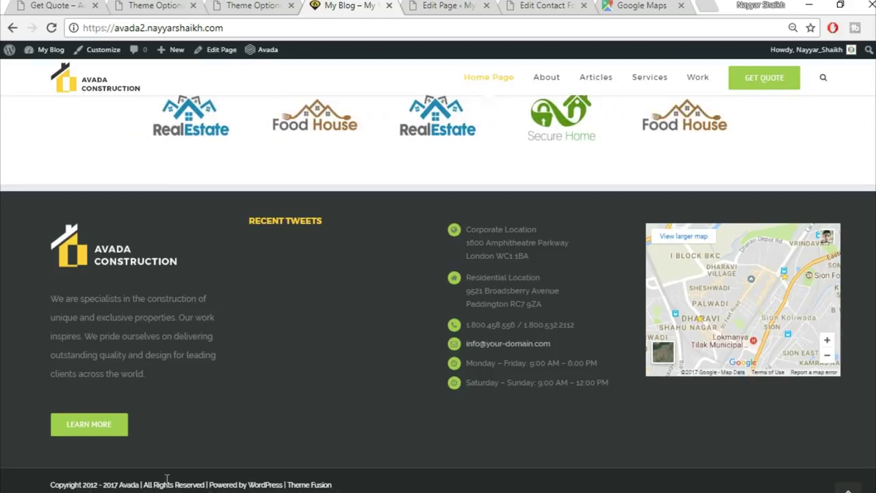
left_click(259, 7)
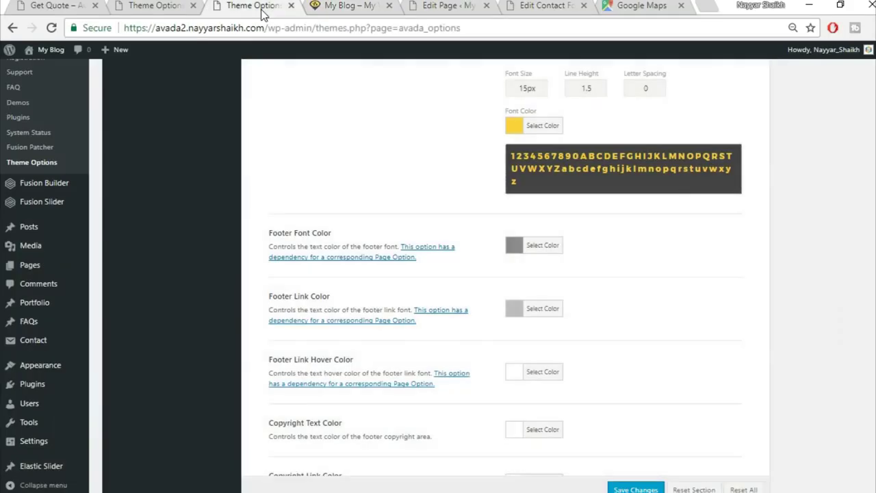
scroll(539, 378, "up", 15)
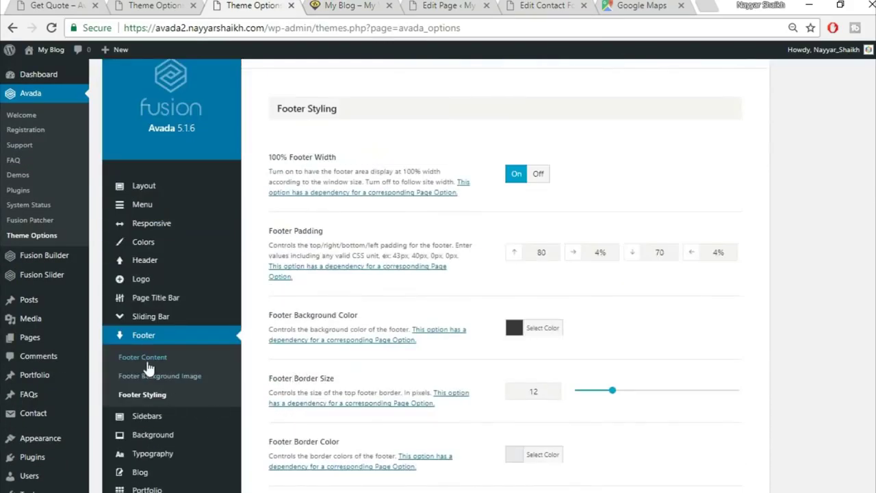
- In Footer Content, remove the 2012 start year from the copyright text
left_click(147, 361)
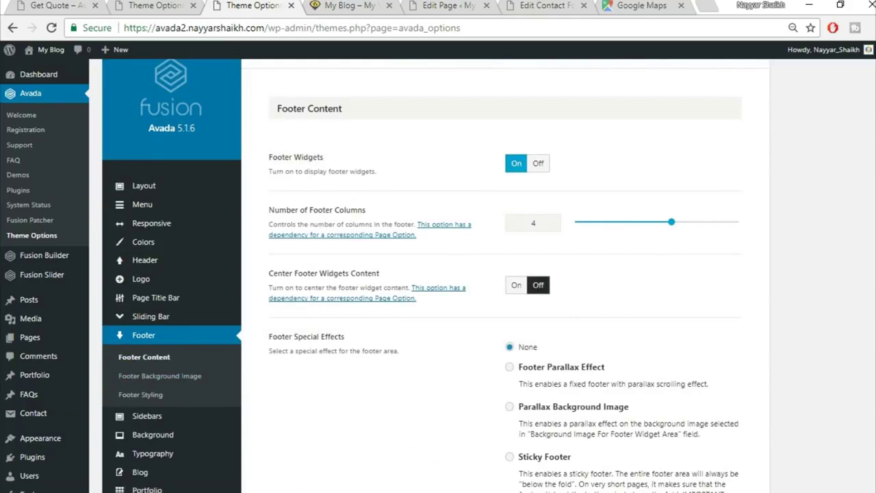
scroll(639, 386, "down", 6)
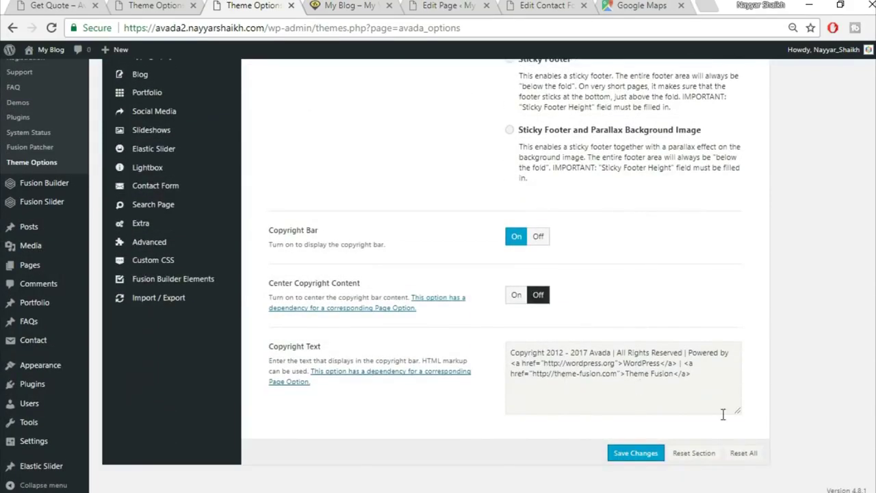
left_click_drag(546, 354, 564, 354)
key("Delete")
key("Delete")
key("Delete")
key("Delete")
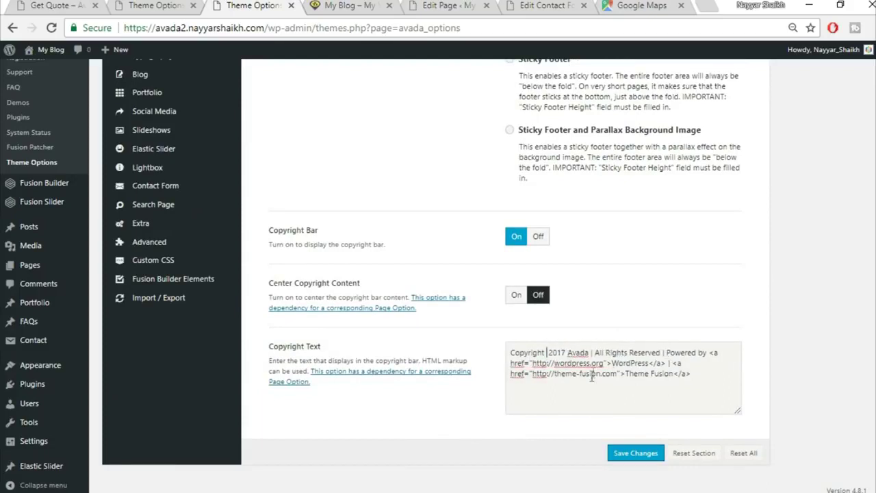
- Replace Avada with BloggDude in the copyright text
left_click_drag(590, 352, 570, 349)
key("ctrl+shift+End")
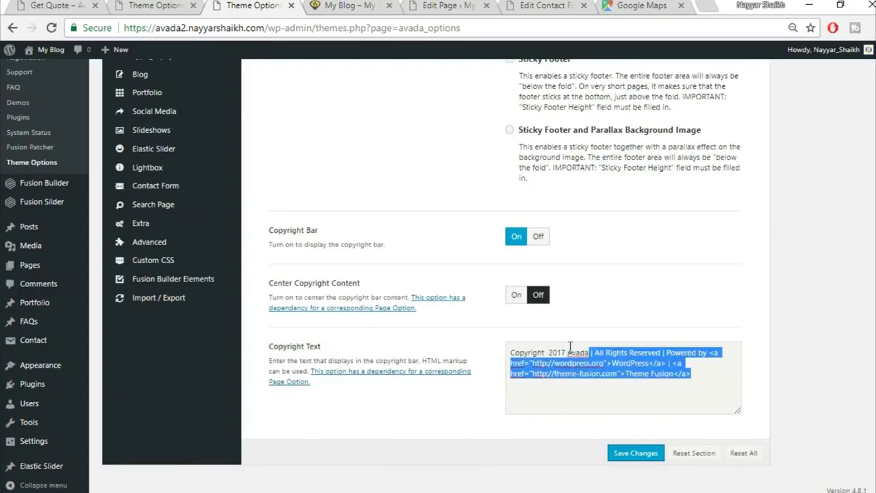
type("BloggDude")
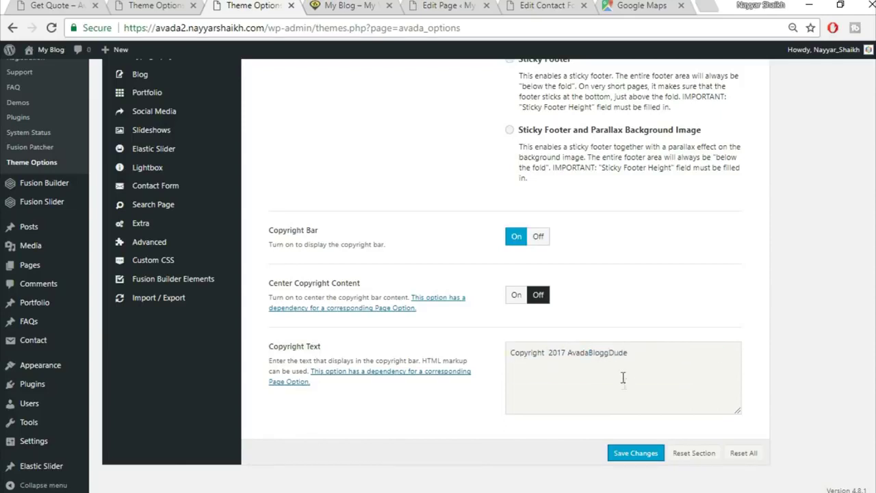
key("ctrl+z")
left_click(592, 352)
left_click_drag(590, 352, 569, 349)
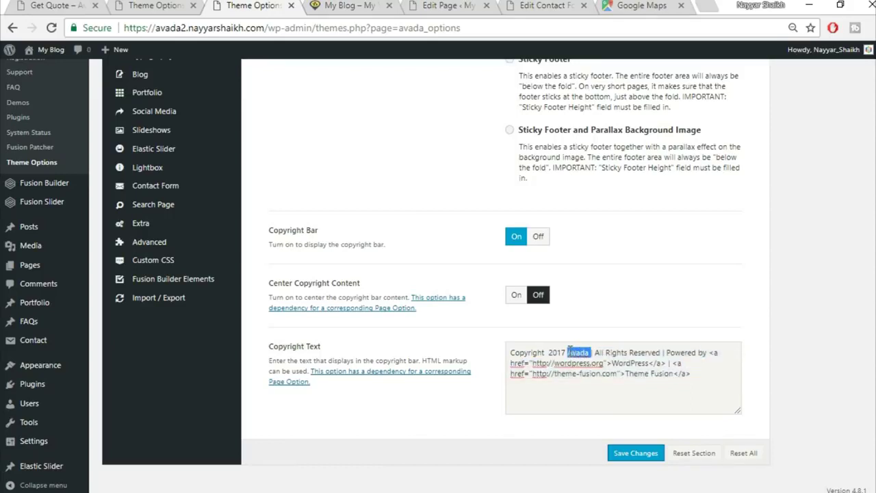
type("BloggDude")
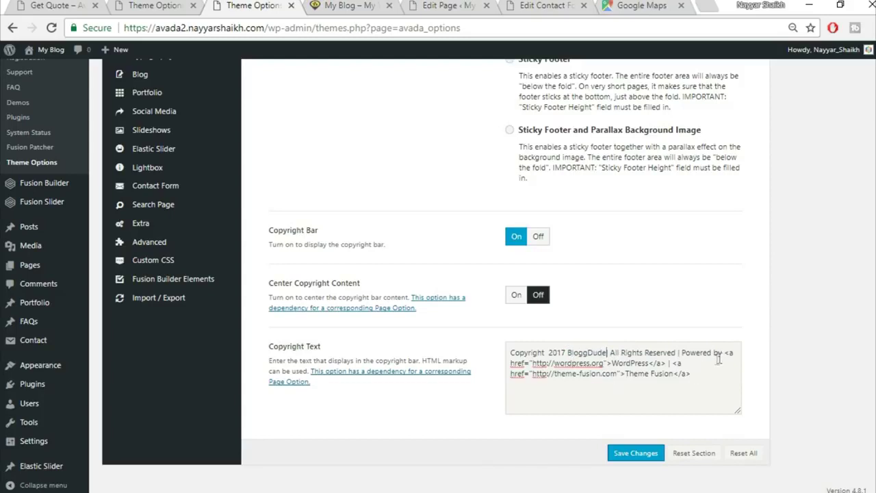
- Delete the Powered by WordPress and Theme Fusion credits and the trailing separator
left_click_drag(612, 365, 646, 356)
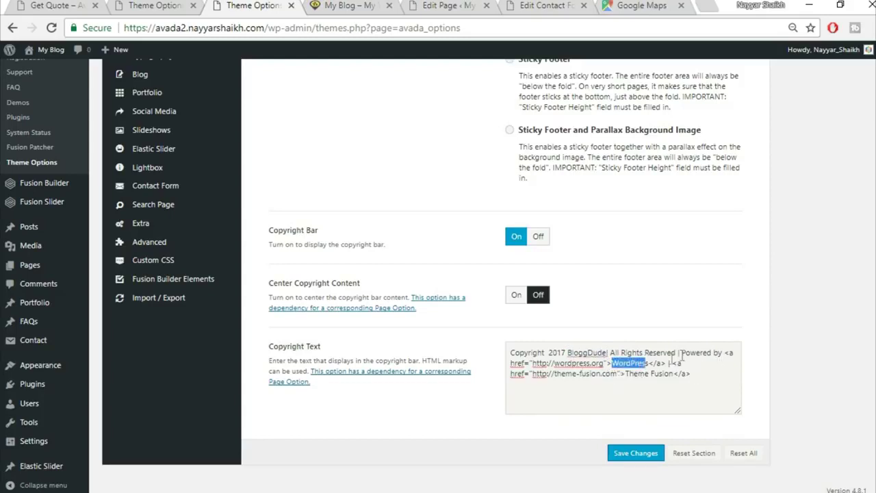
left_click_drag(682, 351, 667, 362)
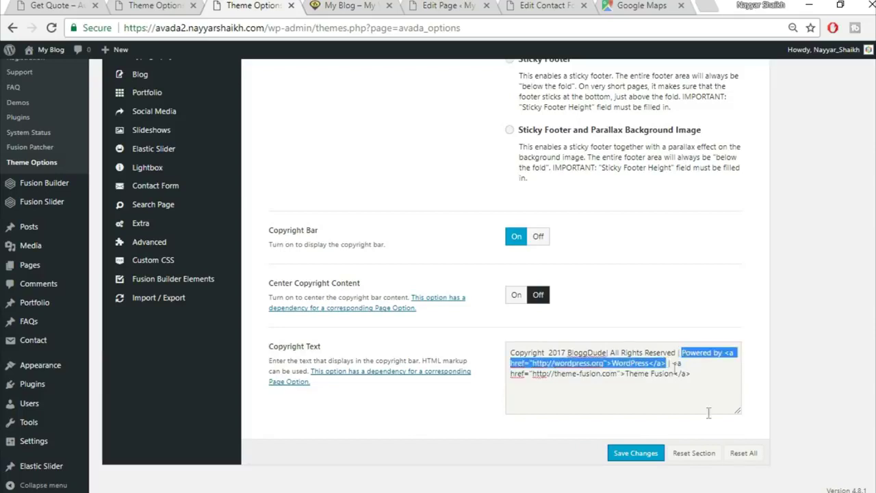
key("BackSpace")
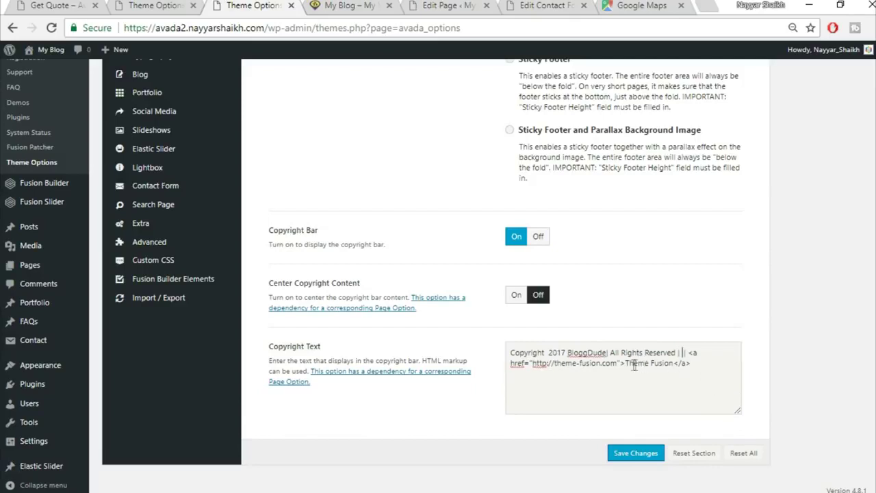
left_click_drag(625, 363, 714, 383)
key("BackSpace")
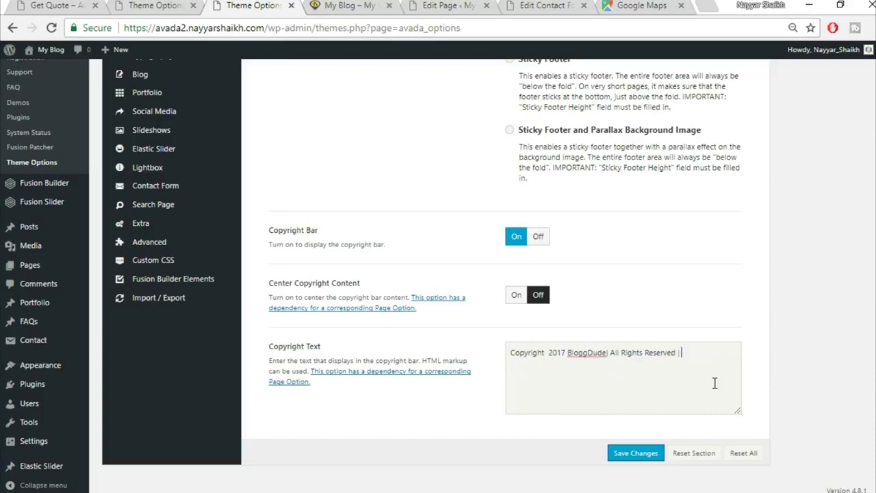
key("BackSpace")
- Save and reload the site to check 'Copyright 2017 BloggDude | All Rights Reserved' in the footer
left_click(637, 453)
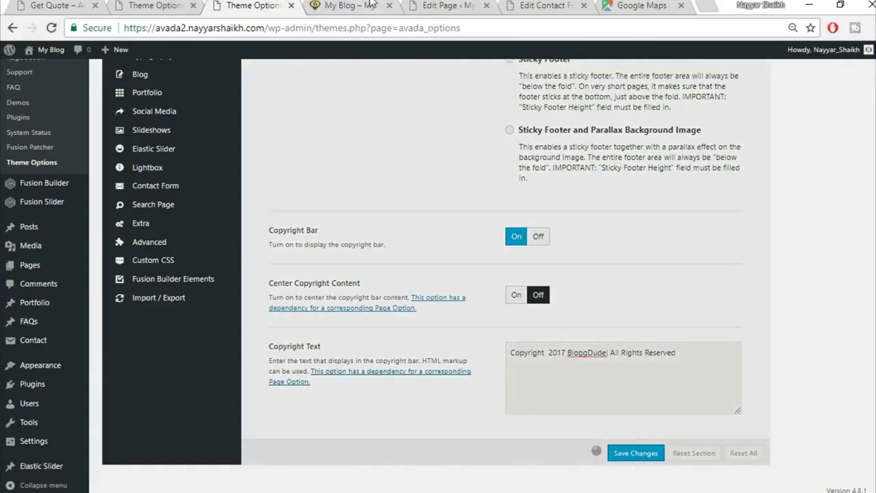
left_click(353, 6)
left_click(372, 25)
key("Return")
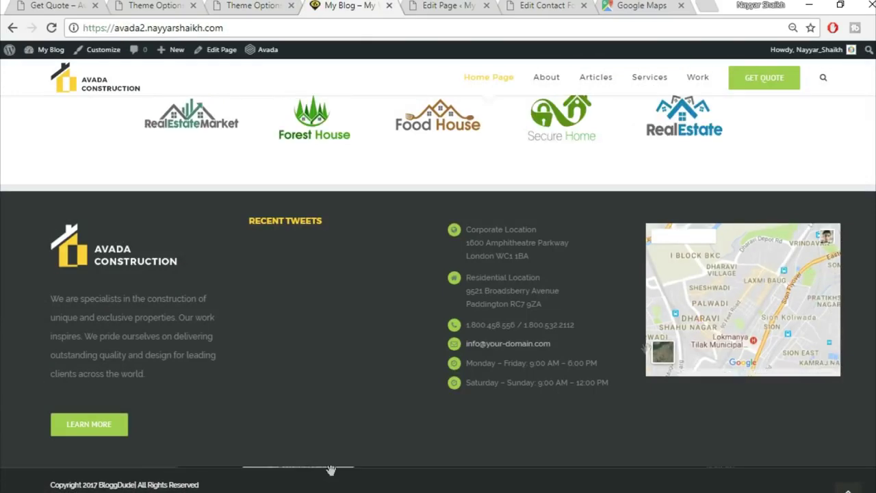
scroll(743, 299, "down", 2)
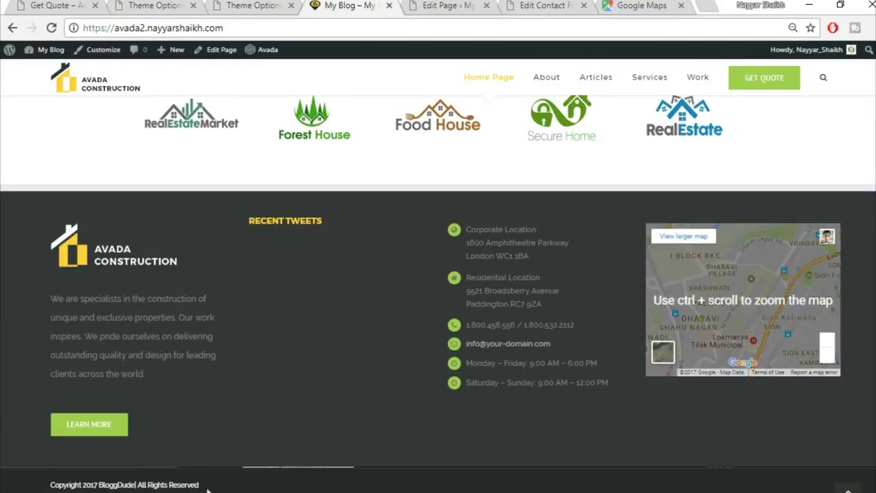
scroll(207, 489, "up", 1)
scroll(207, 489, "down", 1)
scroll(438, 294, "up", 20)
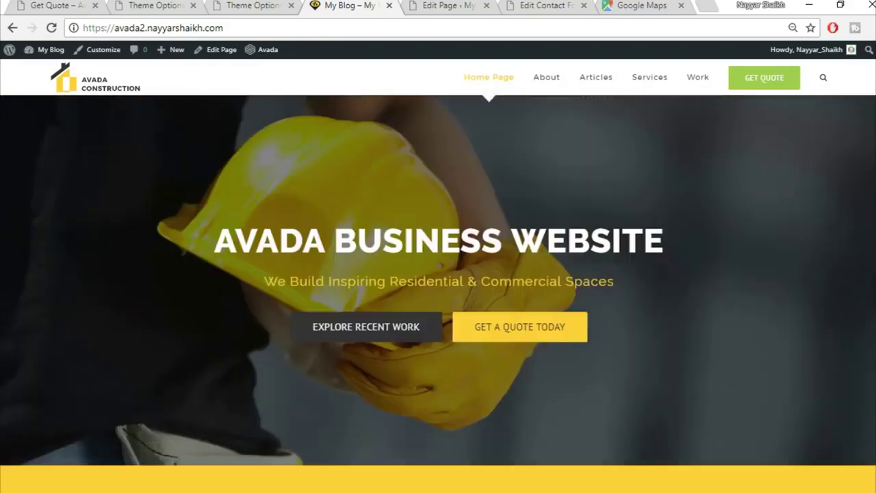